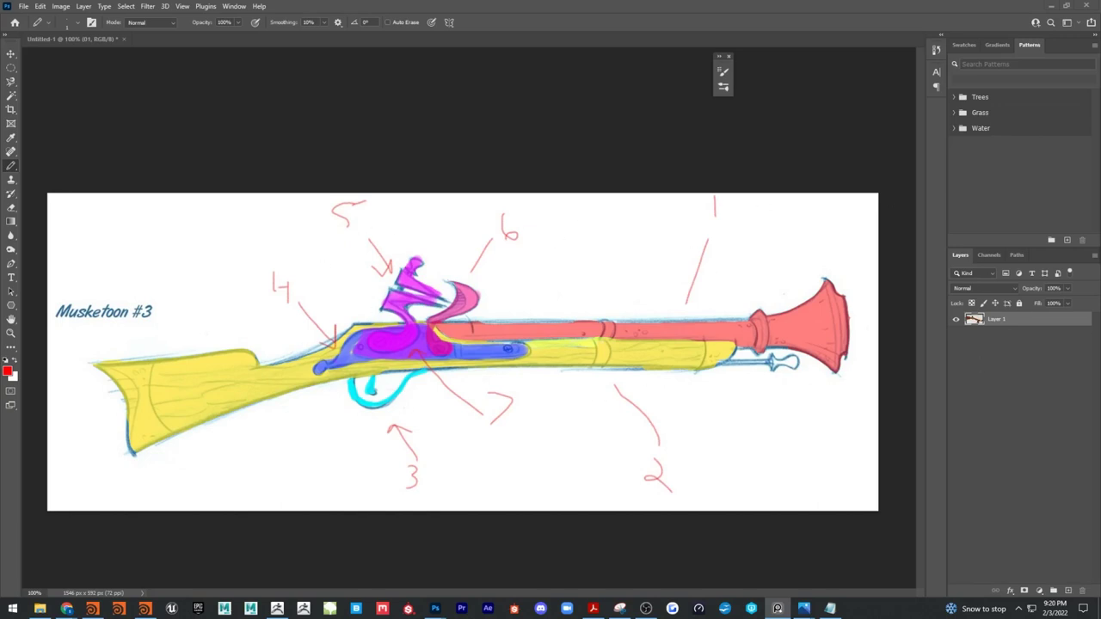
Step: Examine the Denix blunderbuss photo on the reference board, including its stock, lock and barrel
right_drag(1100, 251, 623, 223)
scroll(672, 242, down, 5)
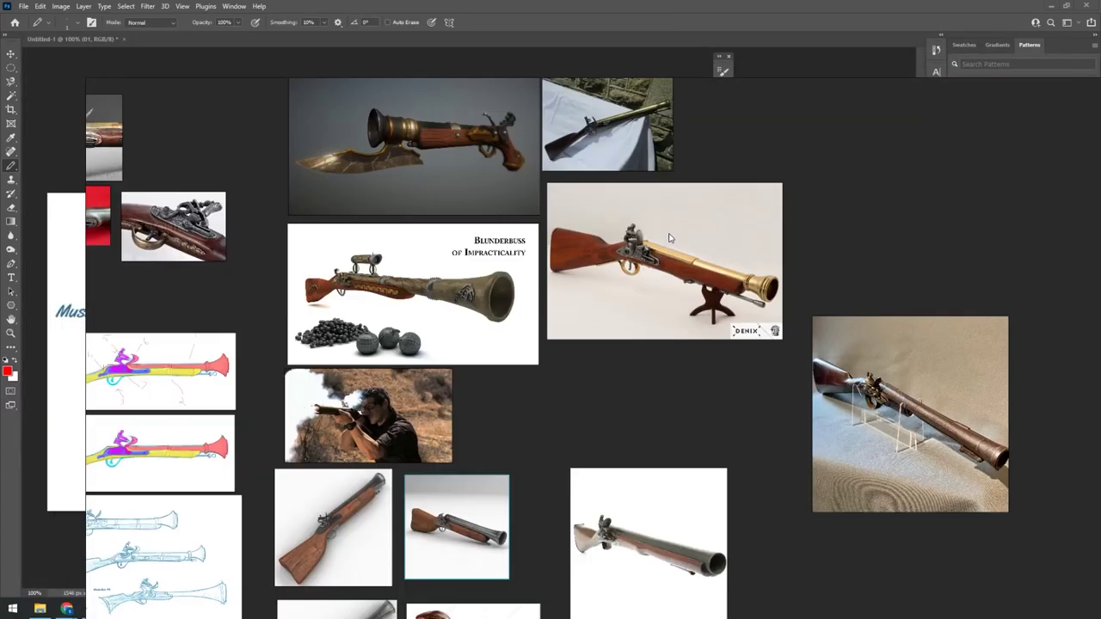
scroll(671, 238, down, 5)
scroll(668, 239, up, 9)
scroll(675, 252, up, 1)
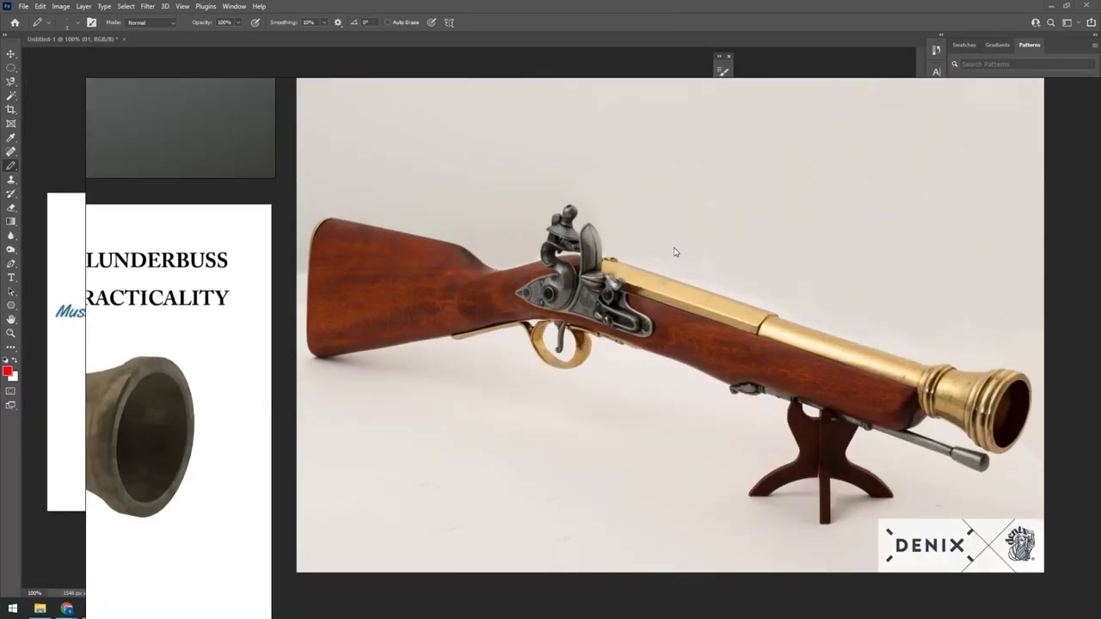
scroll(674, 252, up, 1)
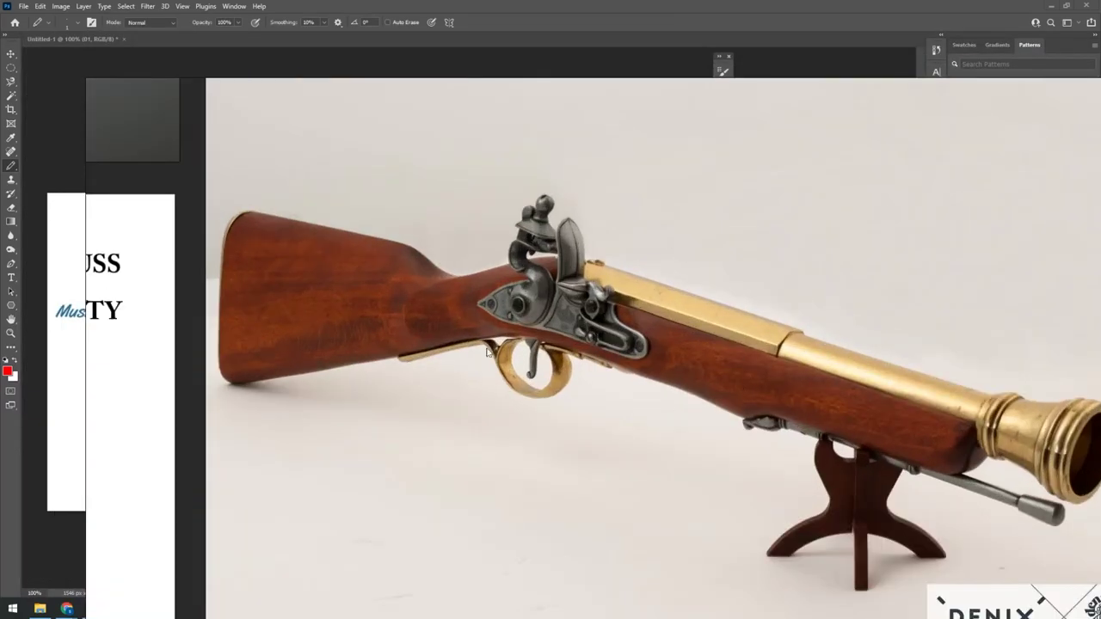
scroll(541, 108, down, 2)
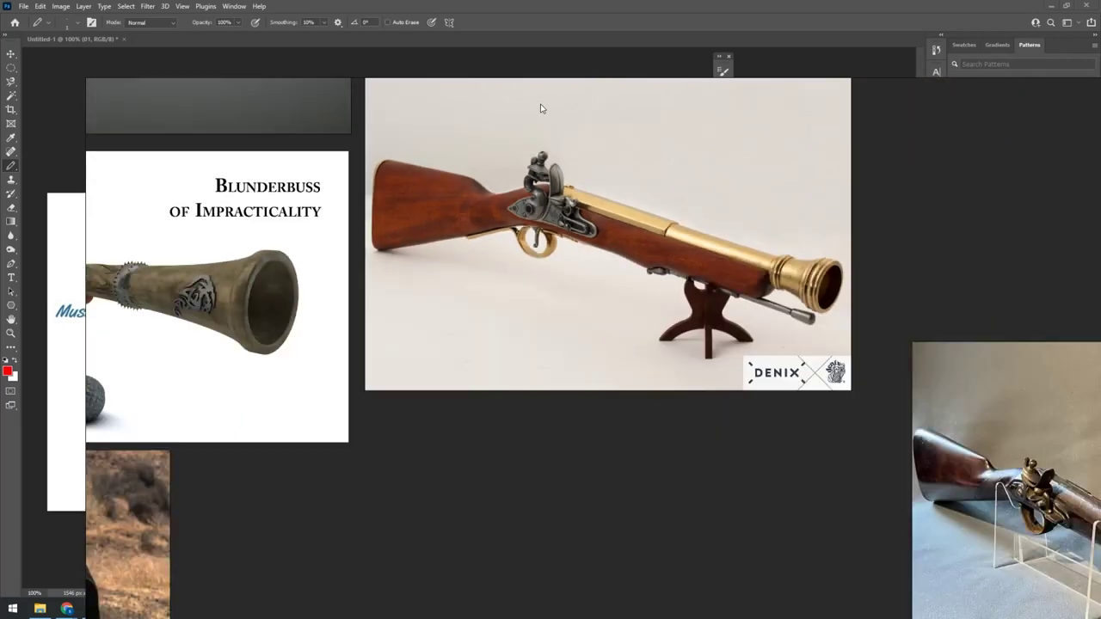
scroll(538, 256, down, 1)
right_drag(492, 264, 1100, 320)
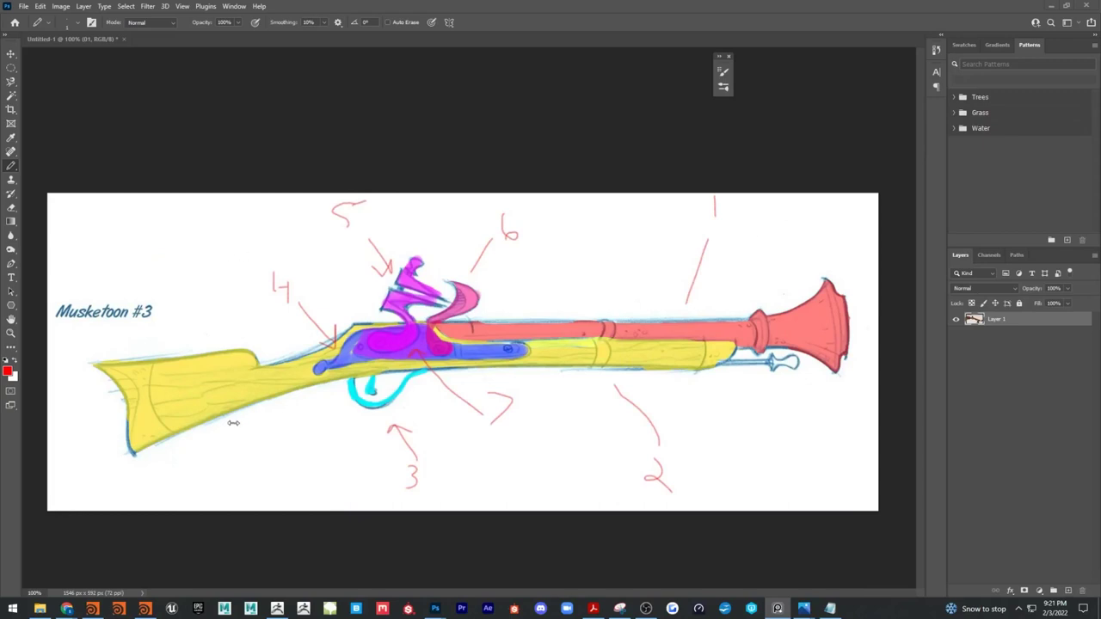
Step: Examine the trigger guard and flintlock mechanism up close in the Denix reference photo and compare them with the Musketoon #3 sketch
click(12, 52)
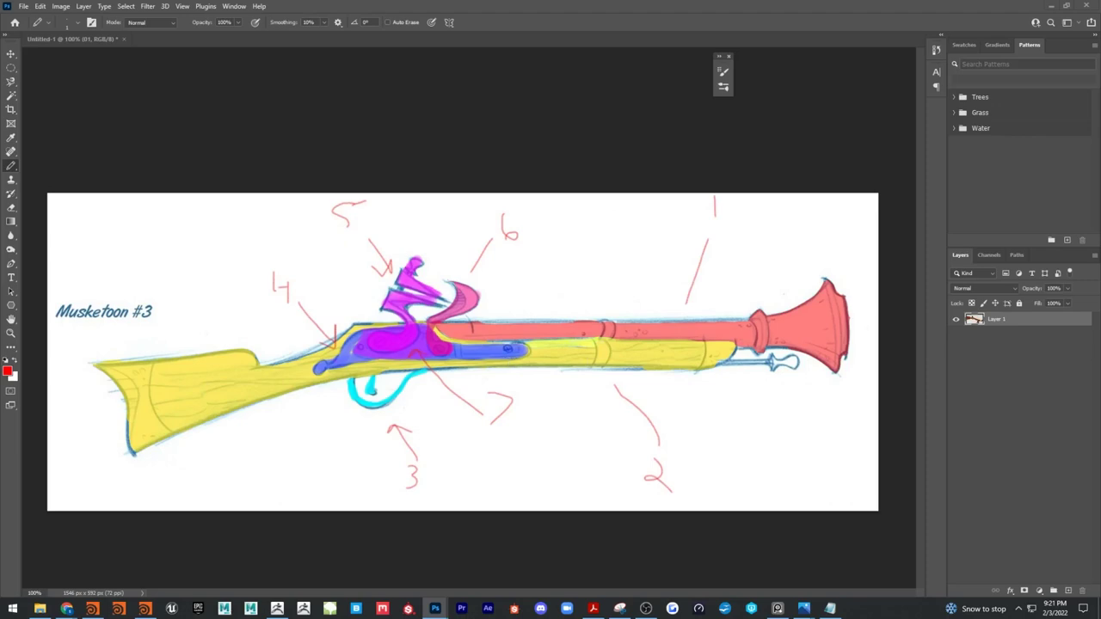
right_drag(1100, 352, 809, 389)
scroll(647, 344, up, 6)
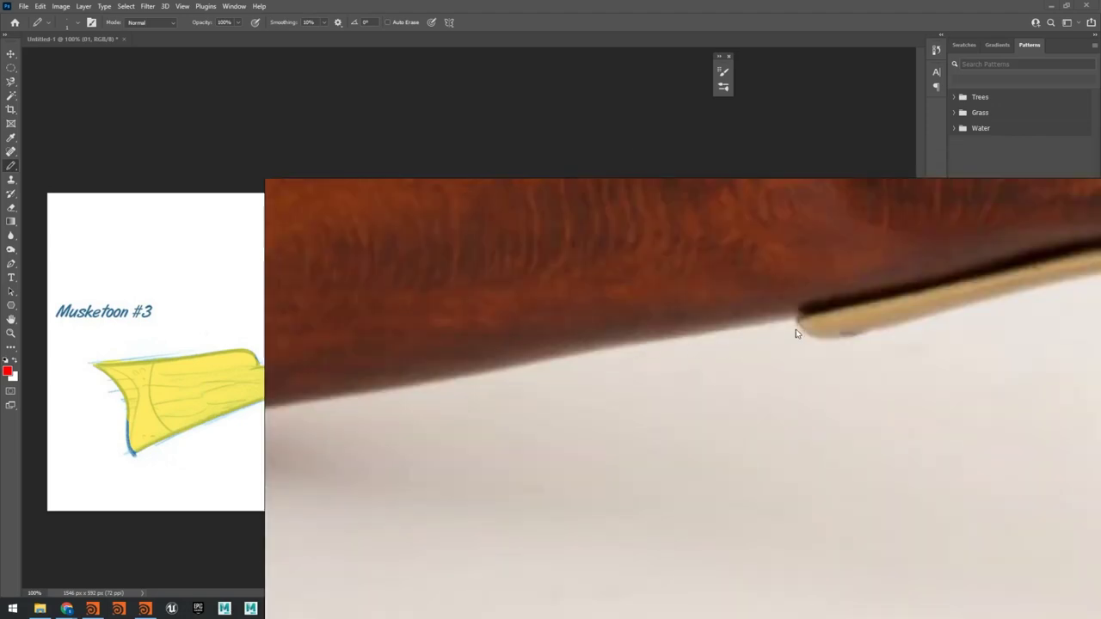
scroll(796, 330, down, 3)
mouse_move(922, 321)
right_down()
mouse_move(715, 415)
mouse_move(690, 489)
right_up()
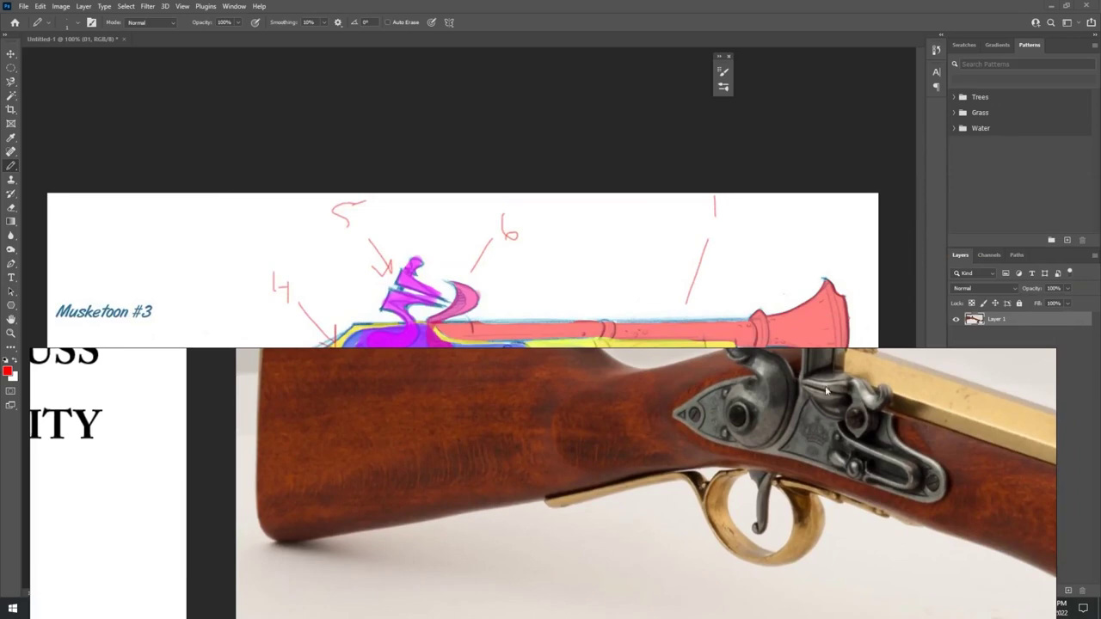
scroll(921, 466, down, 5)
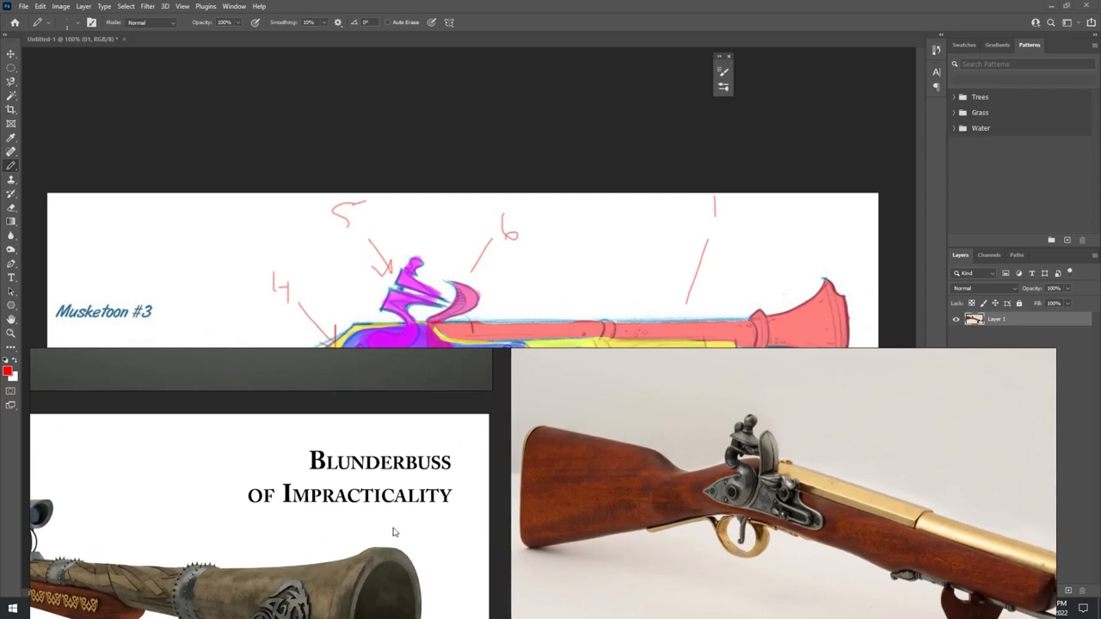
click(565, 296)
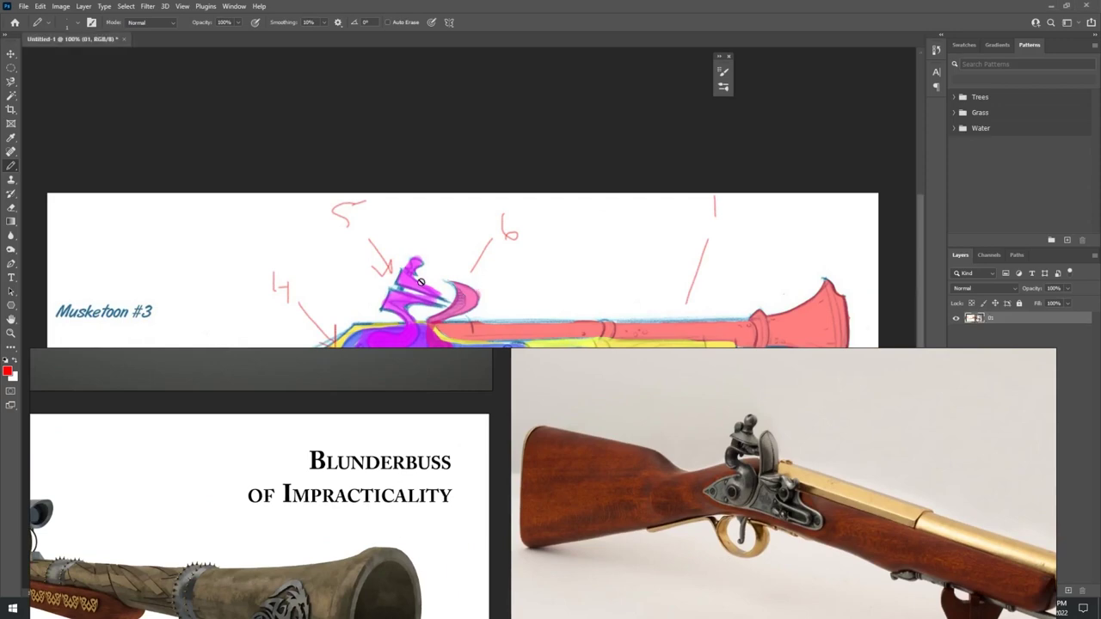
right_drag(385, 408, 1100, 422)
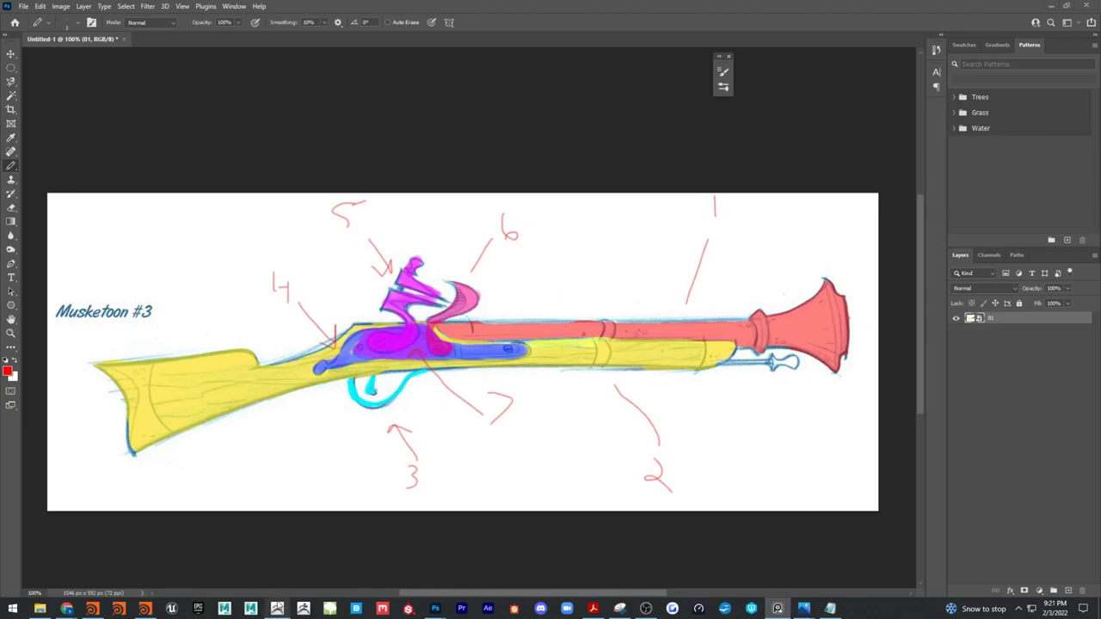
Step: Switch to ZBrush, fully initialize it to its default state and collapse the tray with the Zplugin list
click(277, 608)
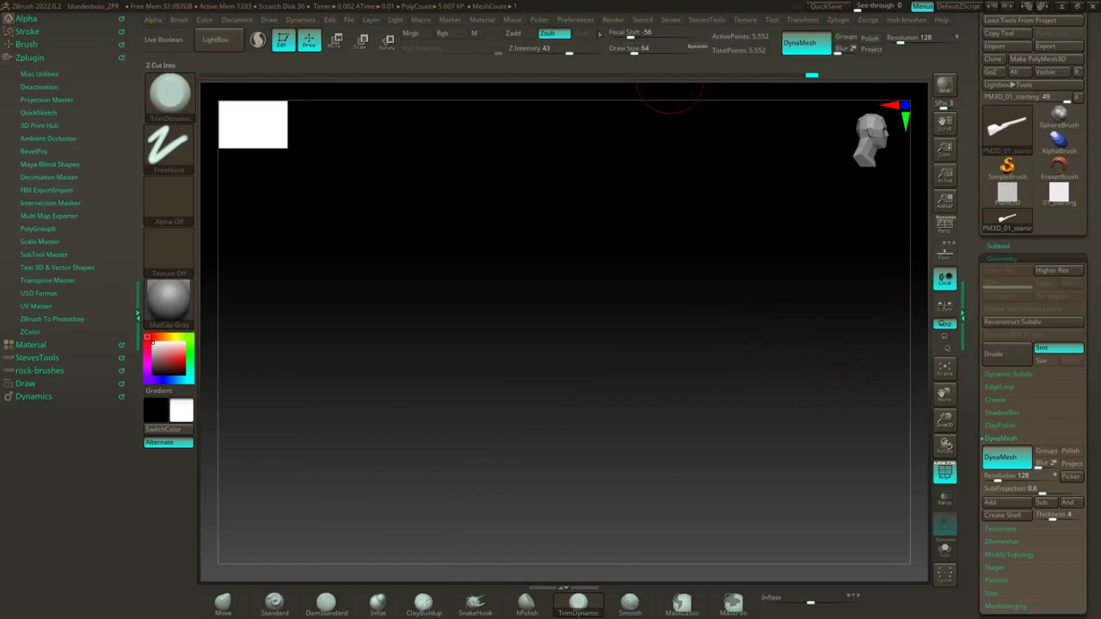
click(578, 21)
click(588, 40)
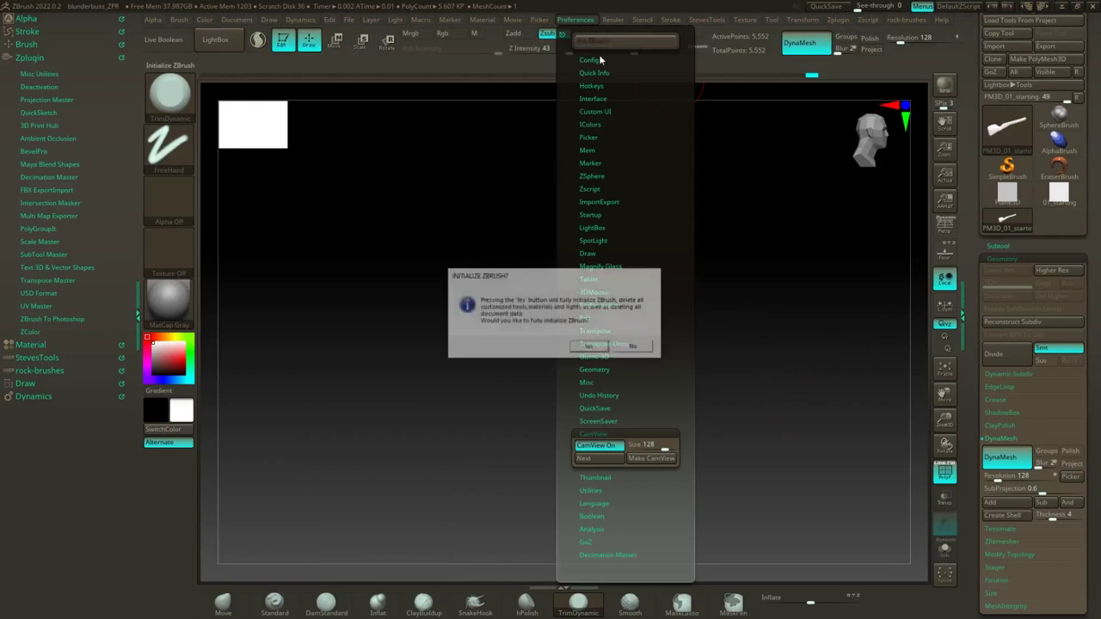
click(590, 347)
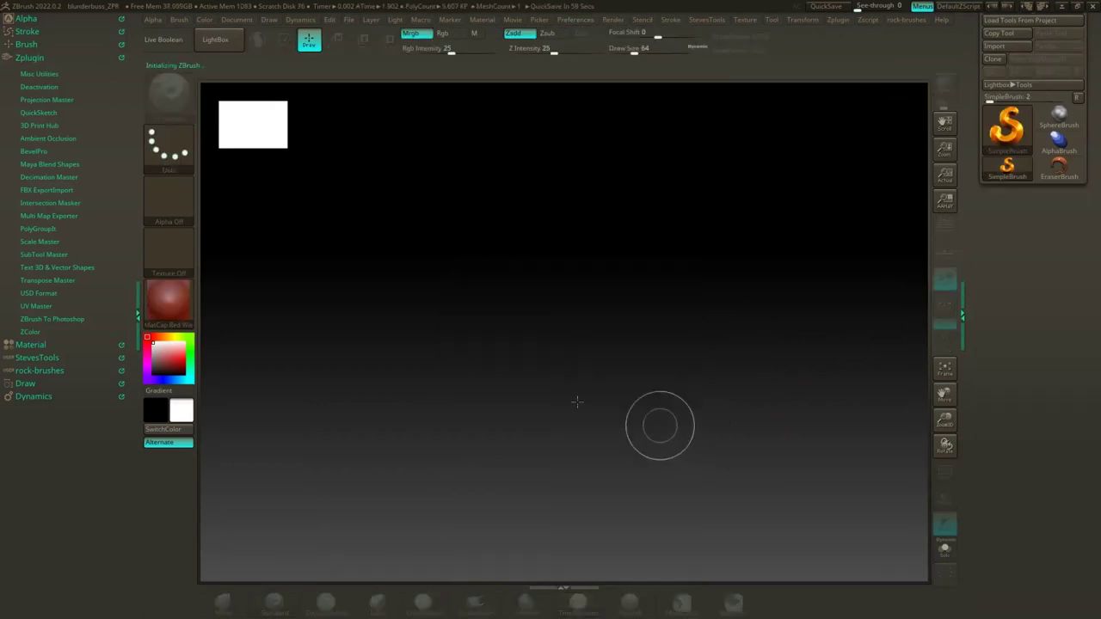
click(136, 298)
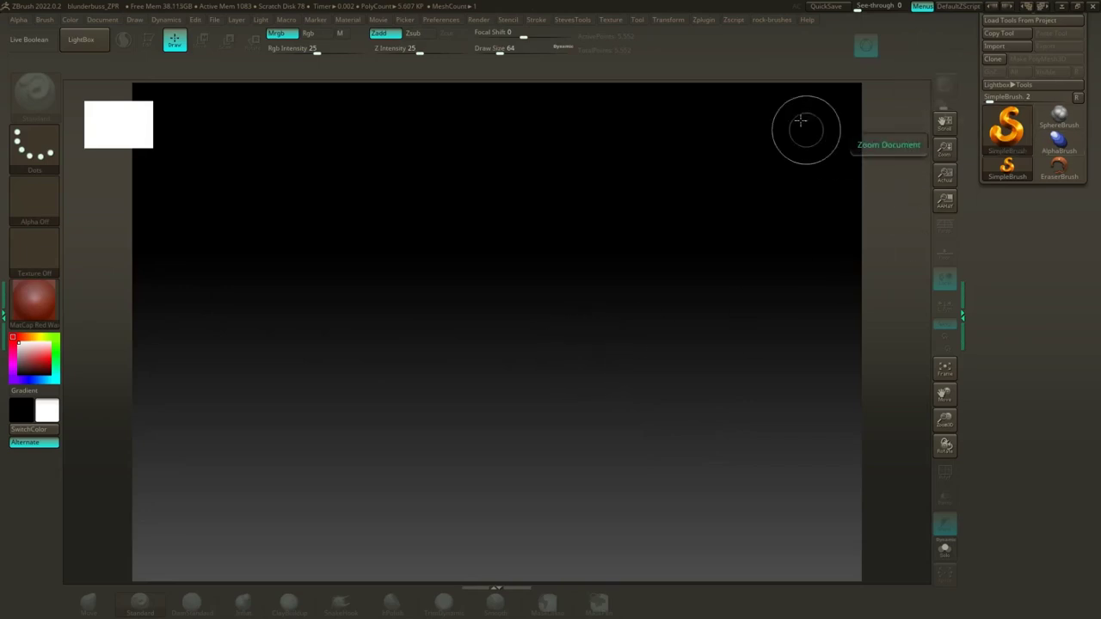
Step: Open the image import dialog from the texture library
click(710, 22)
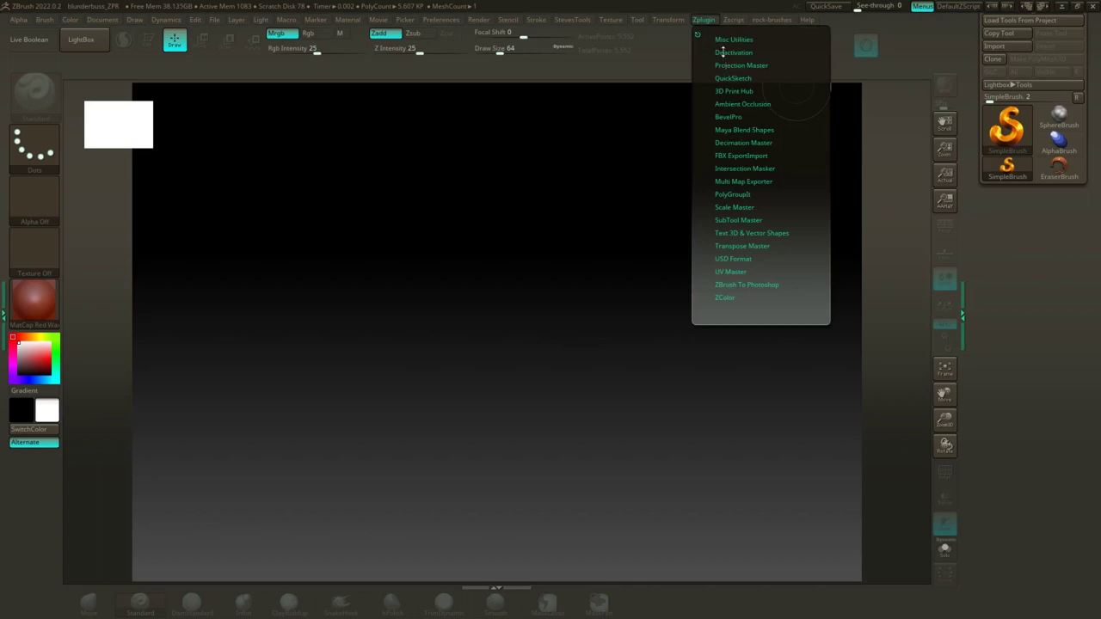
mouse_move(621, 23)
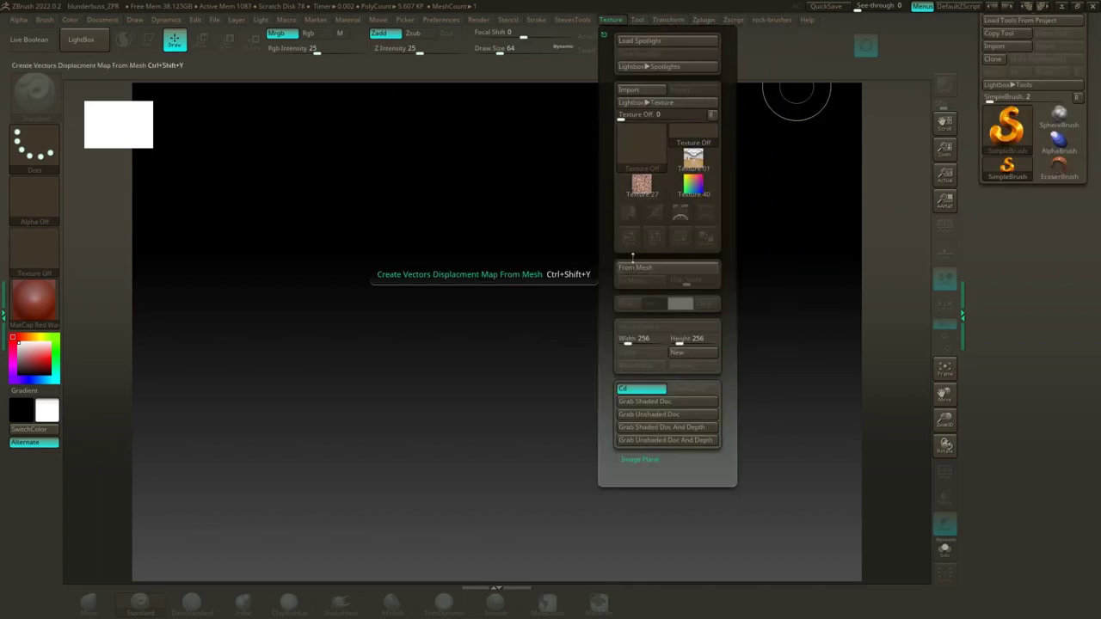
click(640, 163)
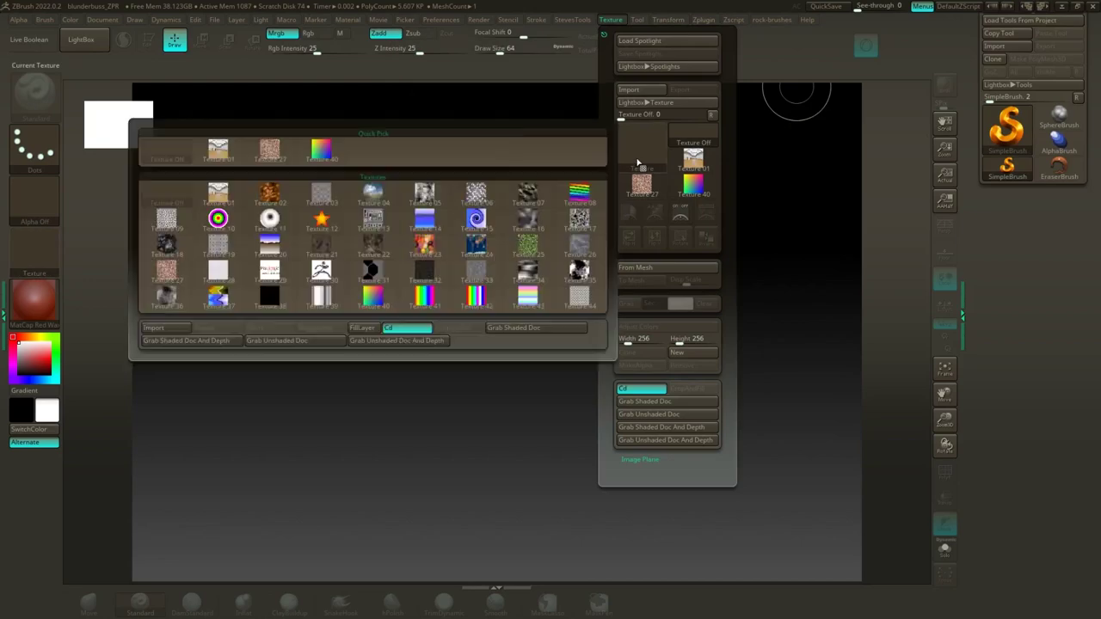
click(155, 328)
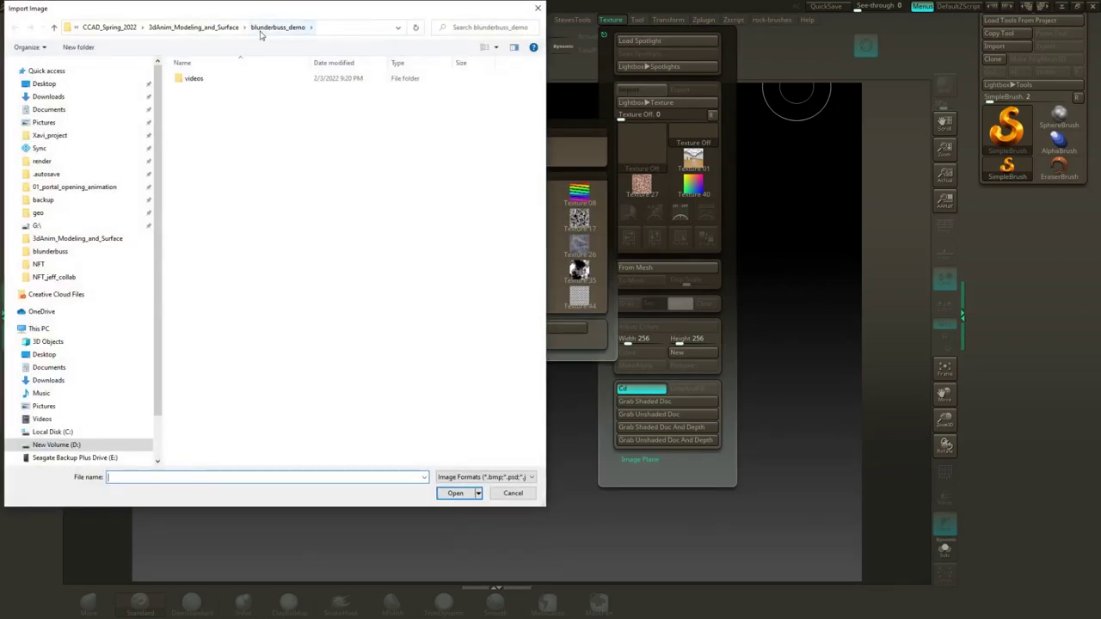
click(220, 28)
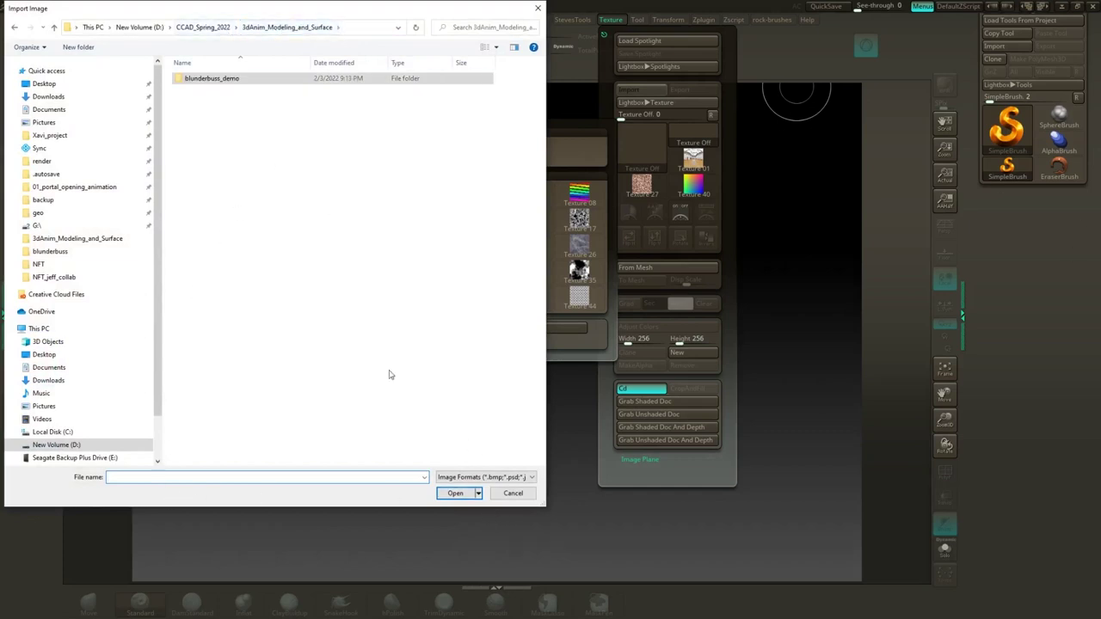
click(91, 83)
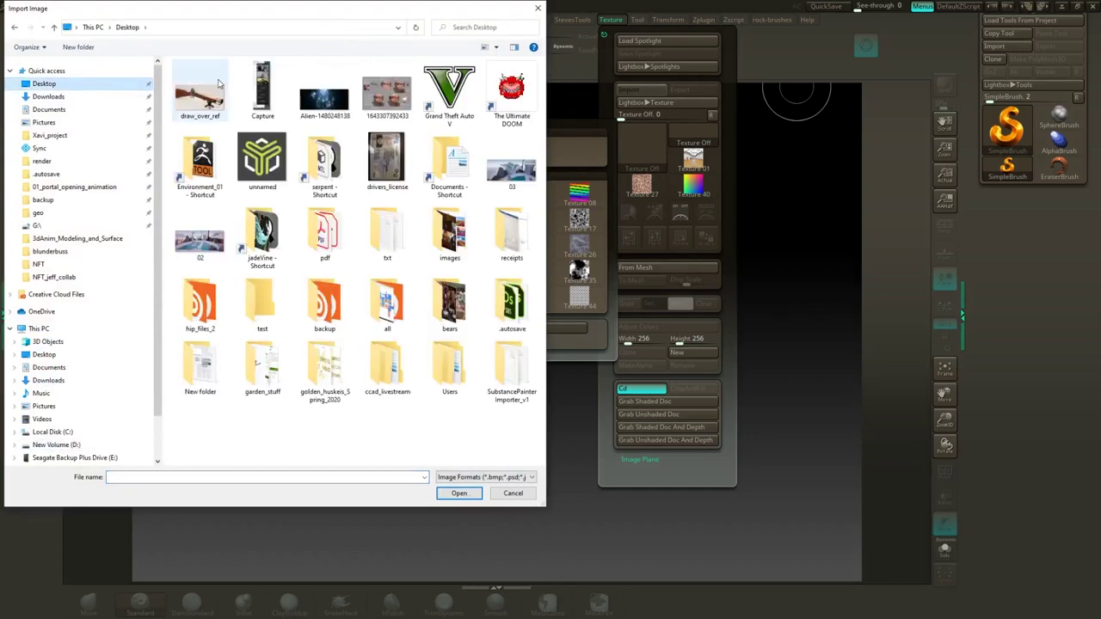
click(54, 444)
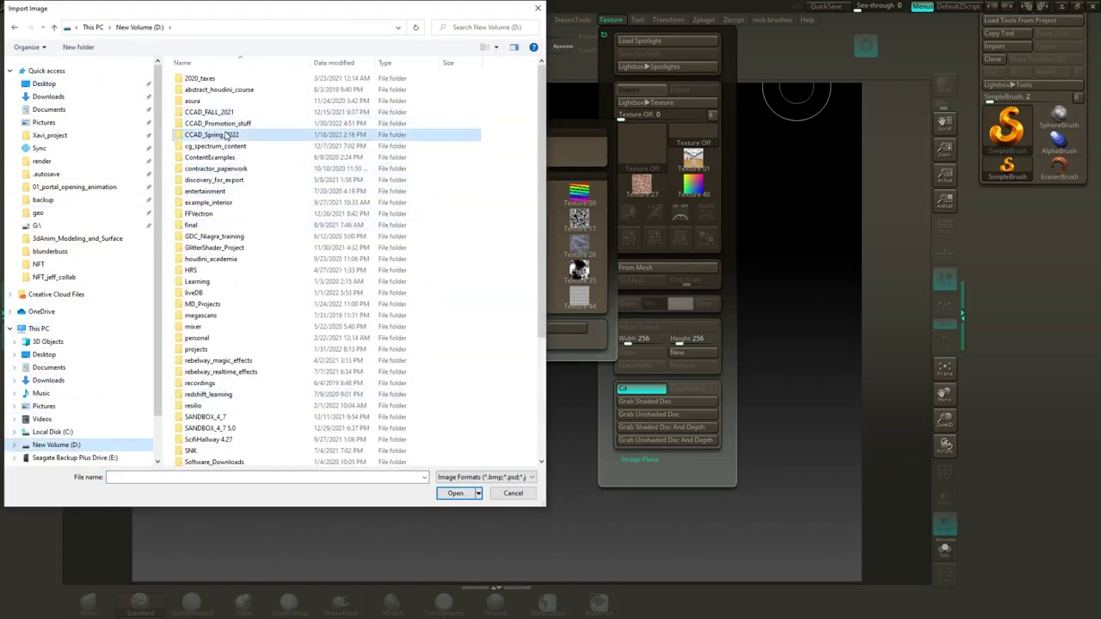
double_click(226, 136)
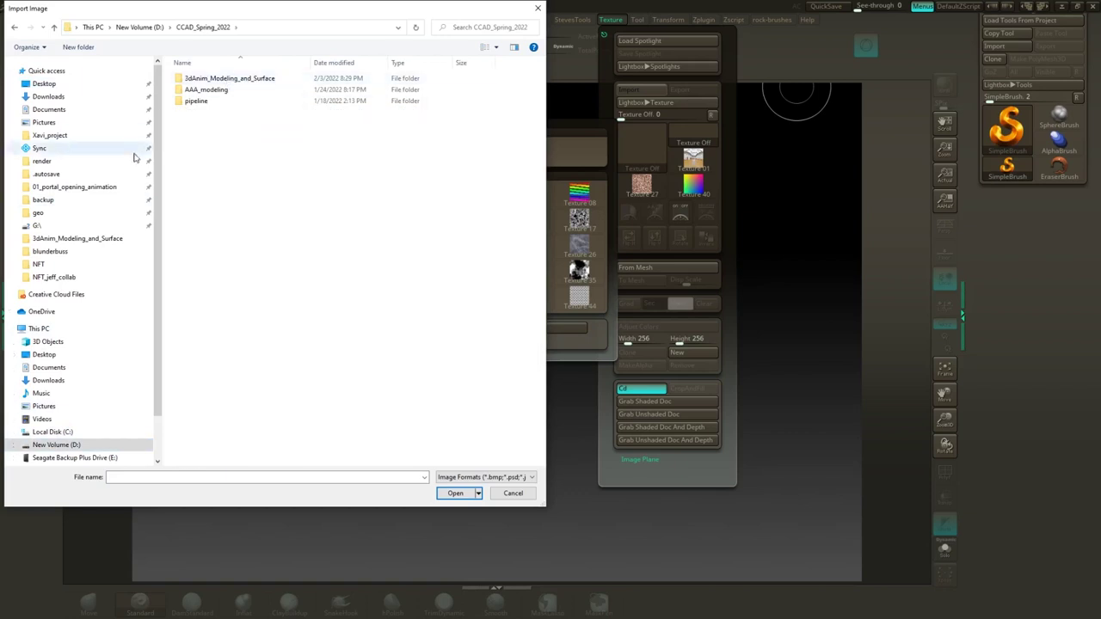
Step: Import image 01 as a texture from the projects folder on drive D, inside modeling_practice and its blunderbuss subfolder
click(56, 444)
scroll(249, 311, down, 5)
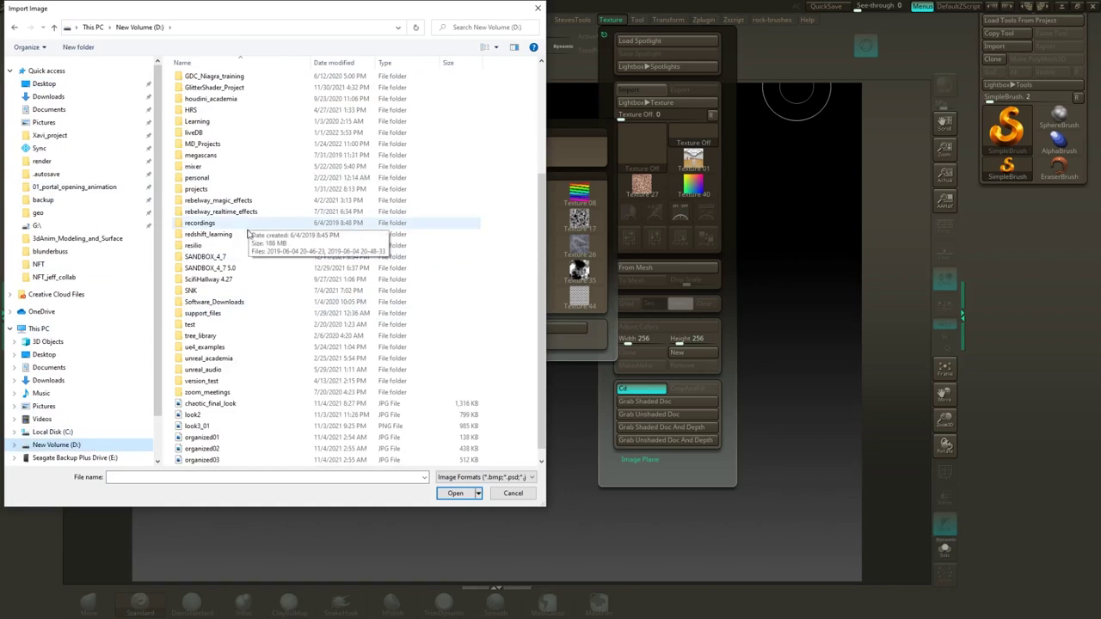
double_click(237, 190)
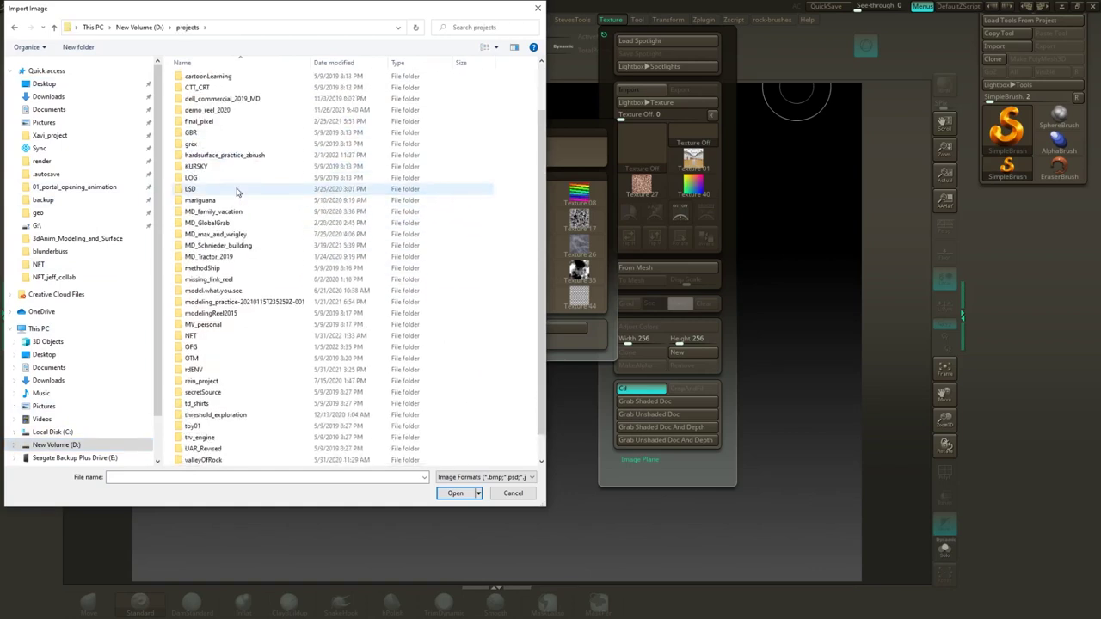
double_click(230, 303)
double_click(234, 83)
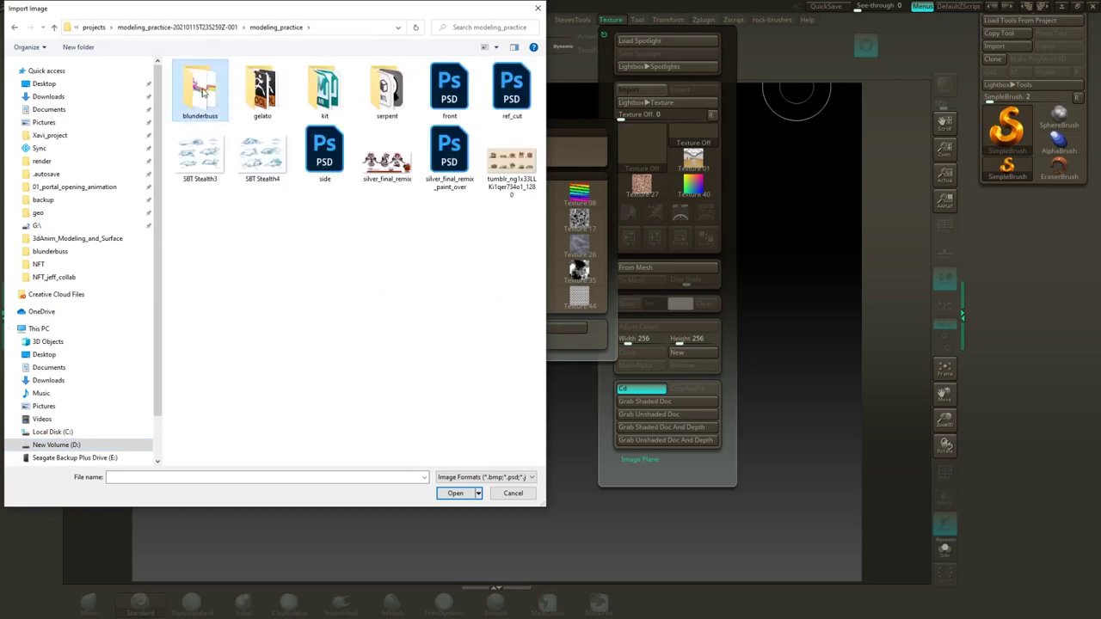
double_click(202, 91)
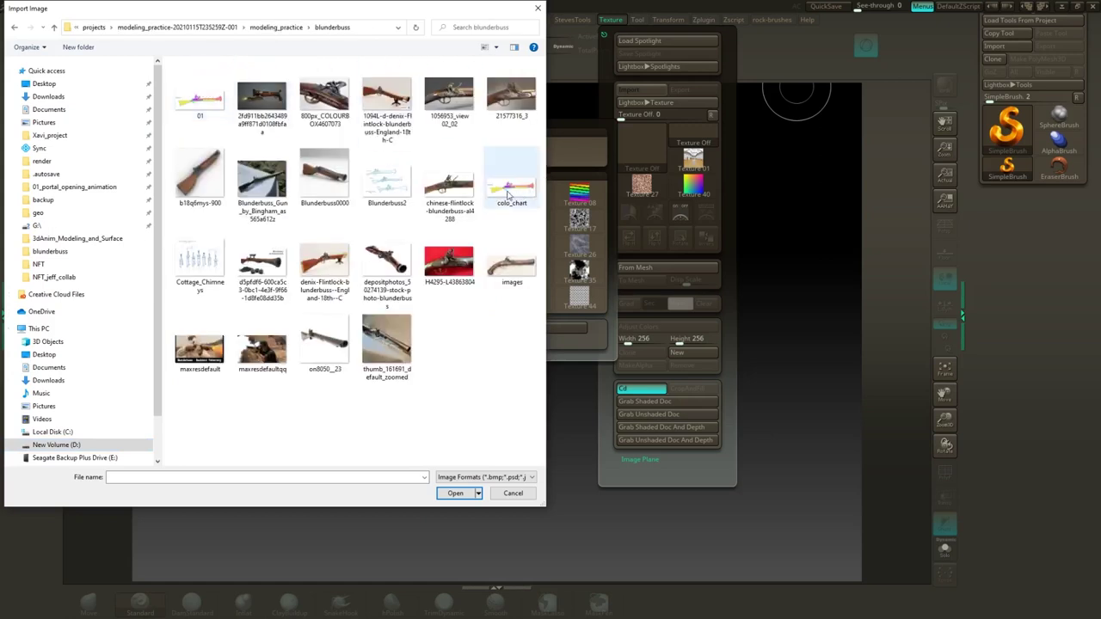
click(197, 112)
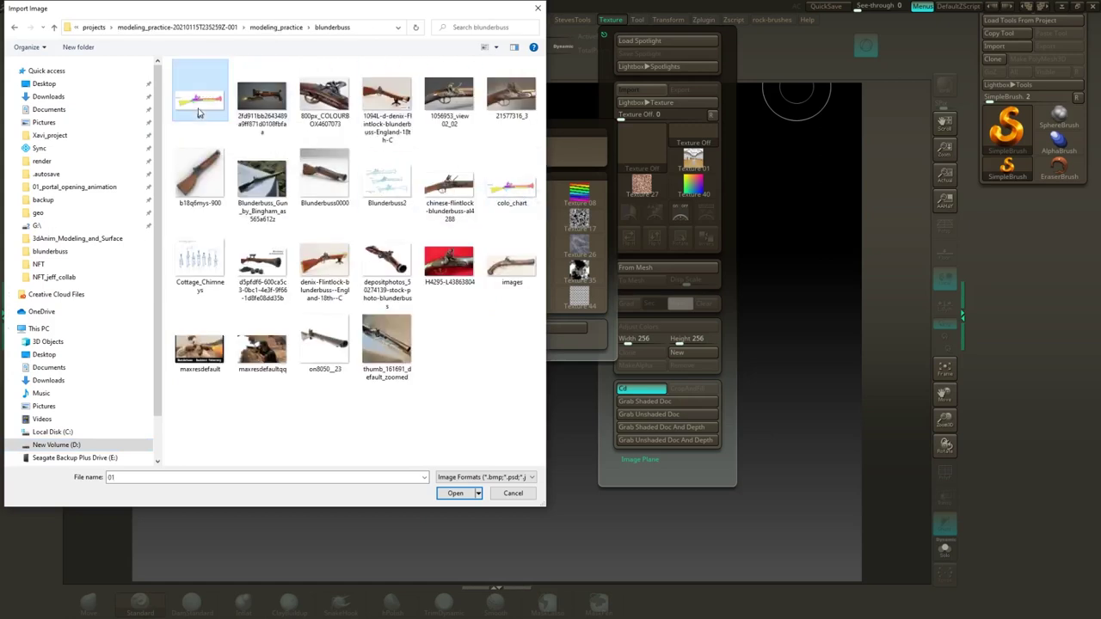
click(456, 493)
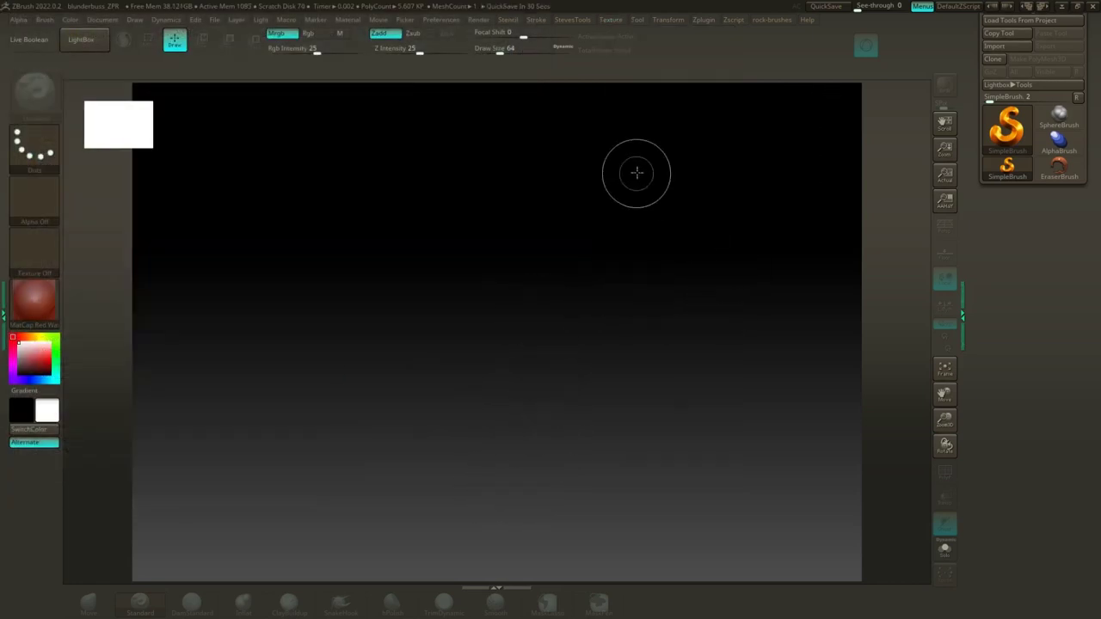
Step: Add texture 01 to Spotlight, then shrink the image and place it in the upper-left corner of the canvas
click(612, 20)
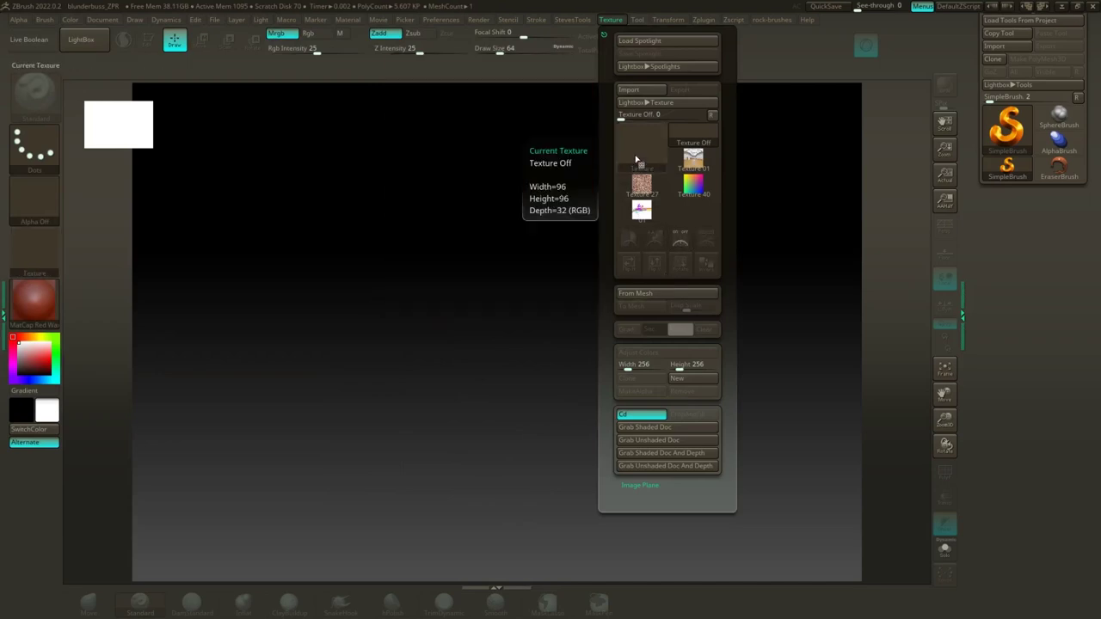
click(641, 209)
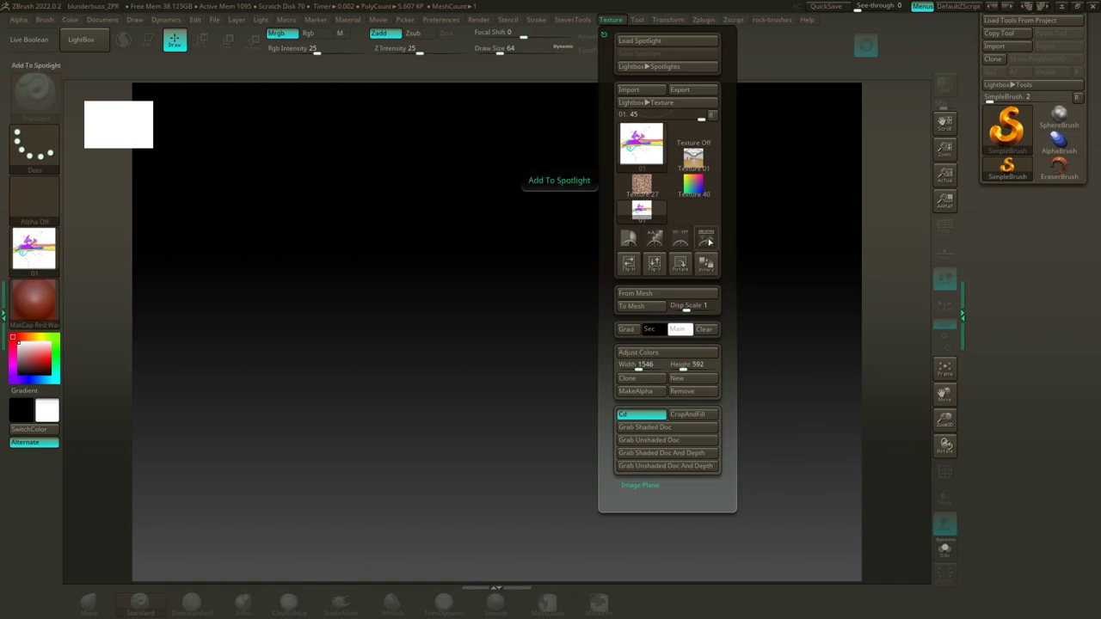
click(712, 243)
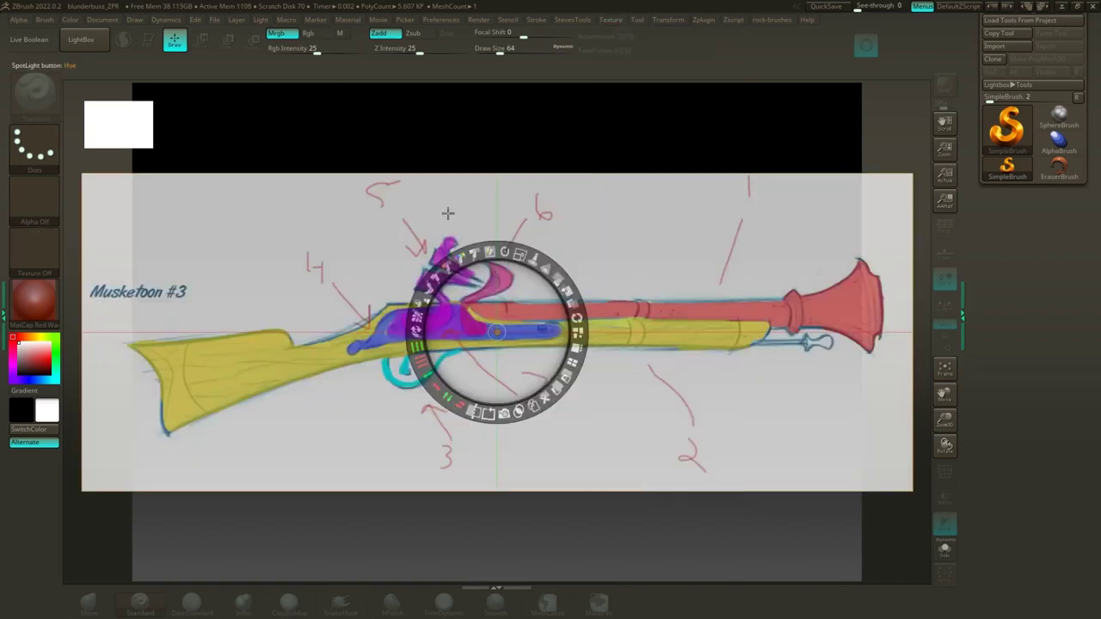
drag(520, 254, 368, 265)
drag(441, 307, 281, 112)
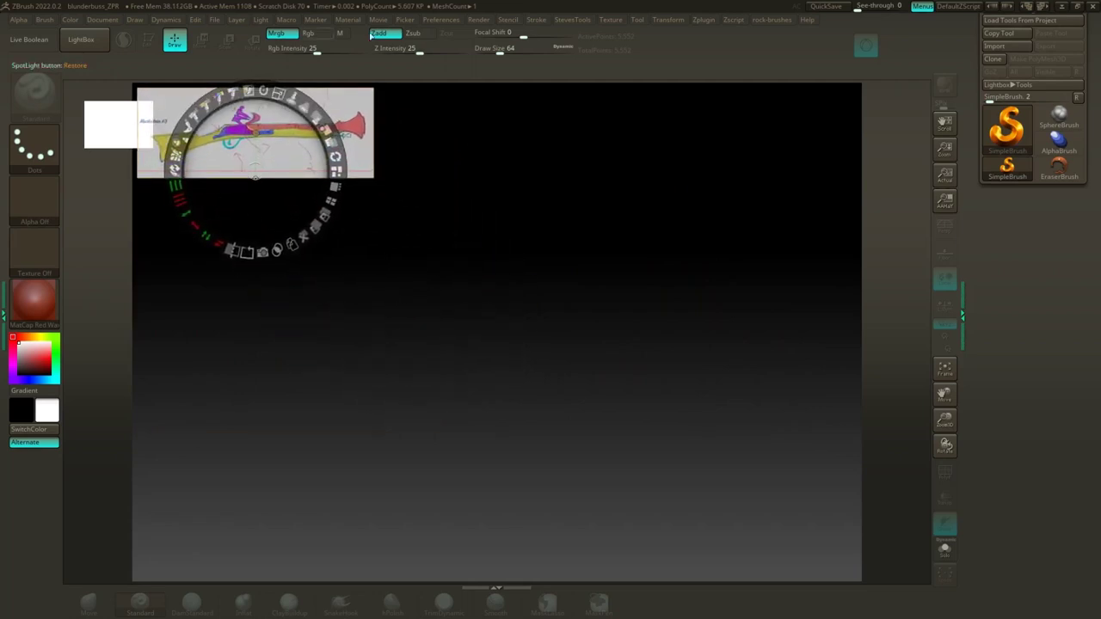
Step: Turn off the thumbnail preview in the preferences so it stops covering the reference image
click(452, 20)
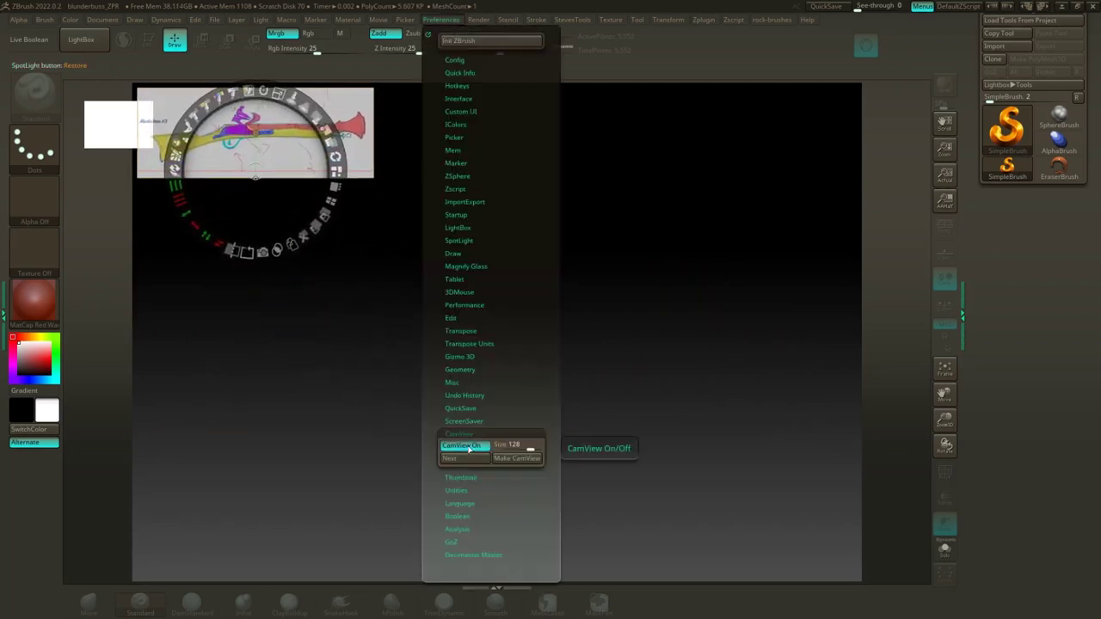
click(461, 477)
click(463, 490)
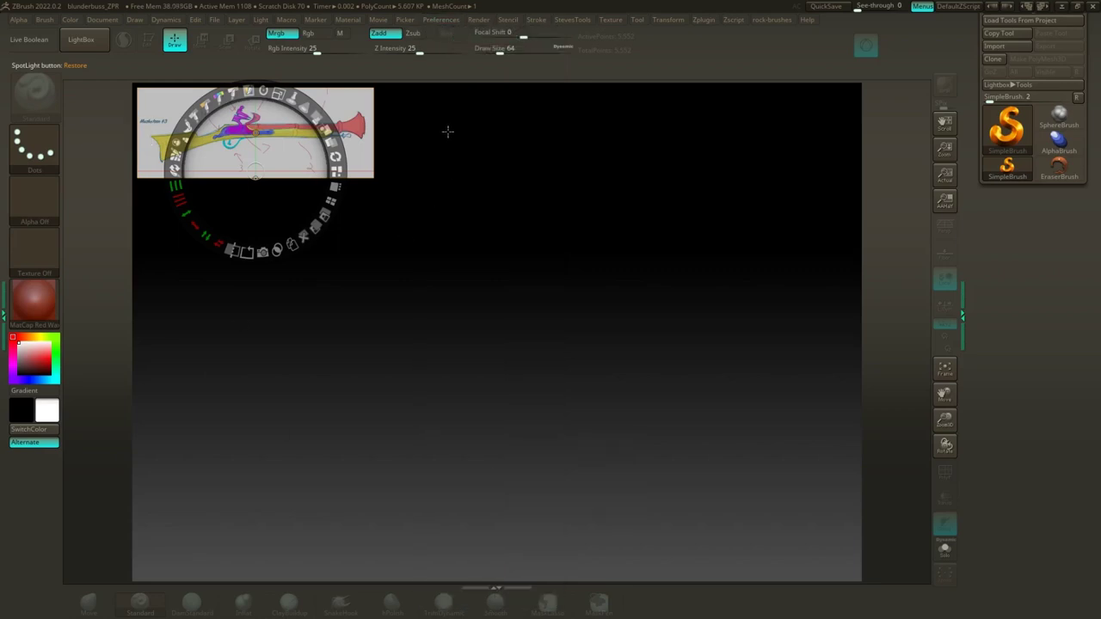
Step: Enlarge the Spotlight reference image, place it at mid-height on the left part of the canvas, and leave Spotlight editing
drag(279, 92, 310, 93)
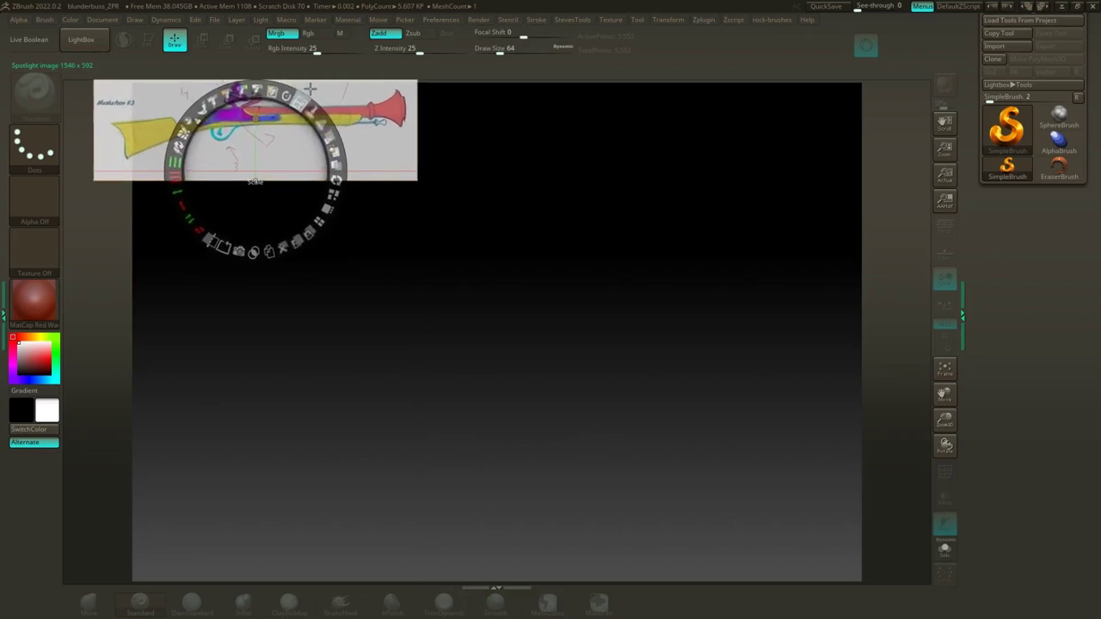
drag(287, 133, 351, 339)
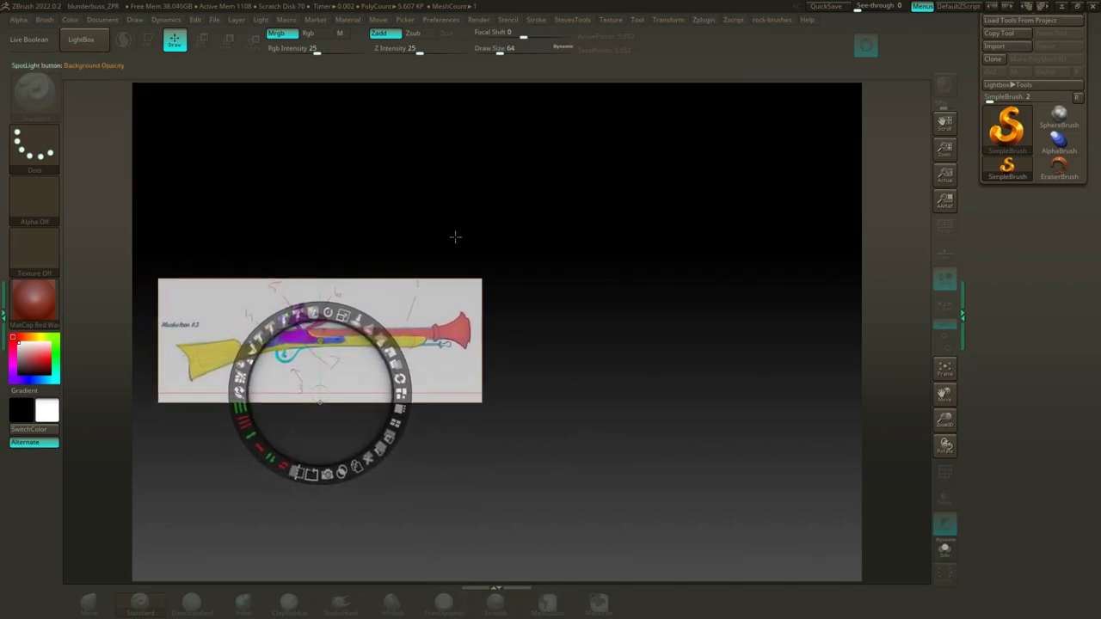
key(z)
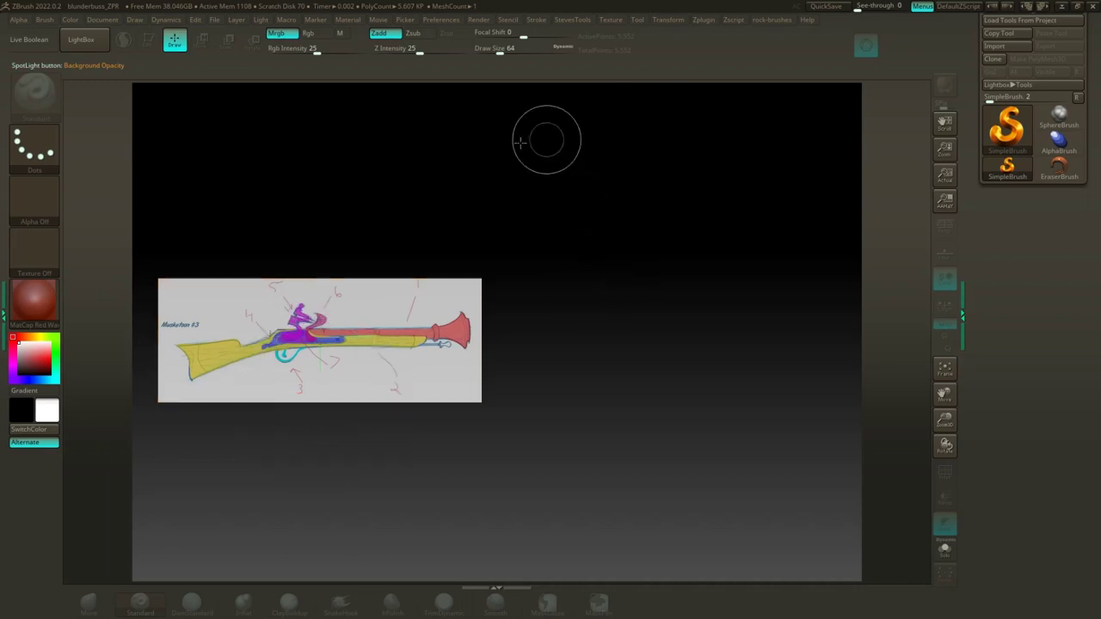
Step: Hide and show the Spotlight reference image, and switch its editing wheel on and off again
key(shift+z)
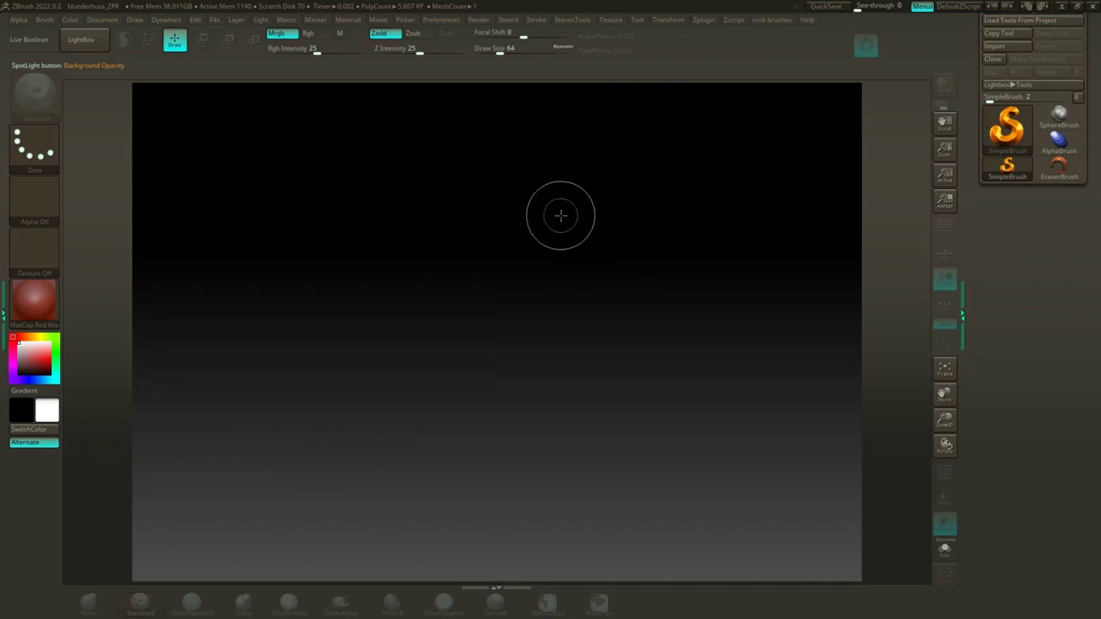
key(shift+z)
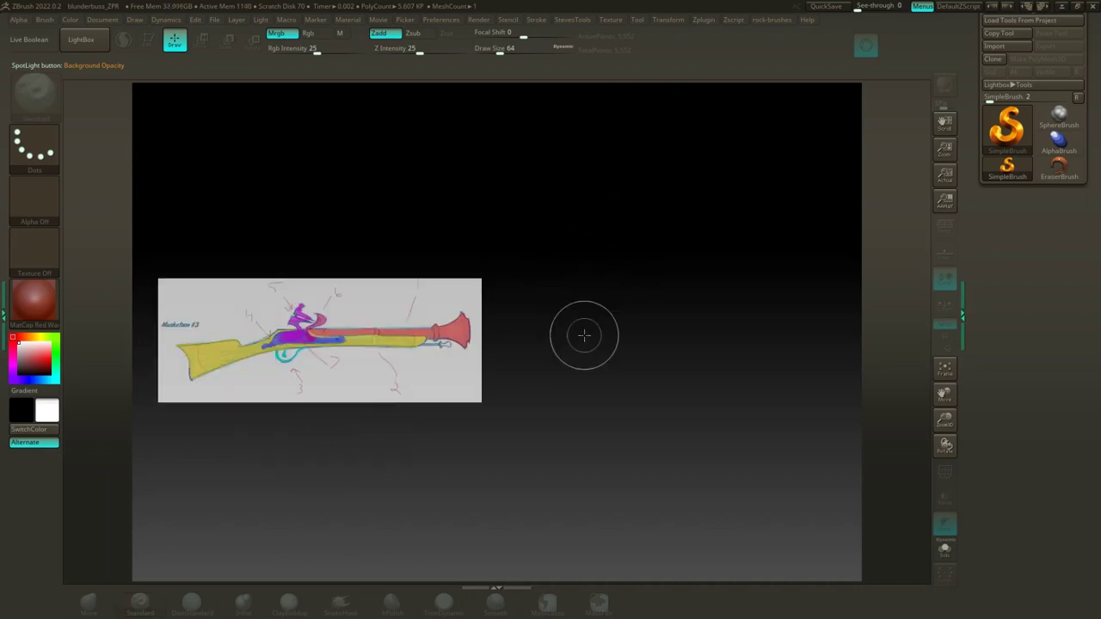
key(z)
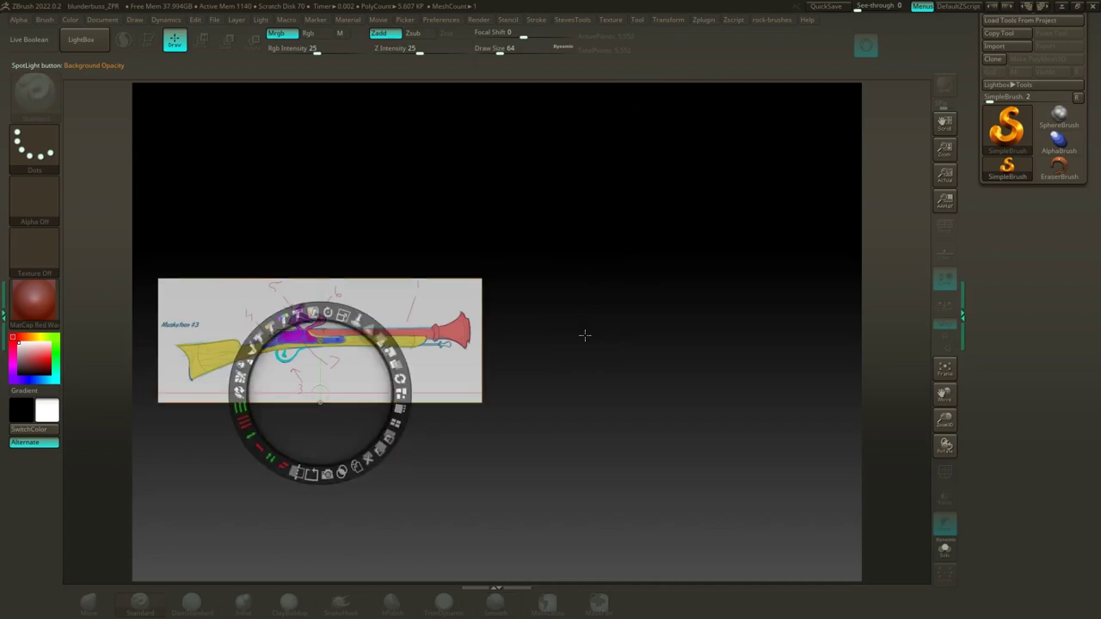
key(z)
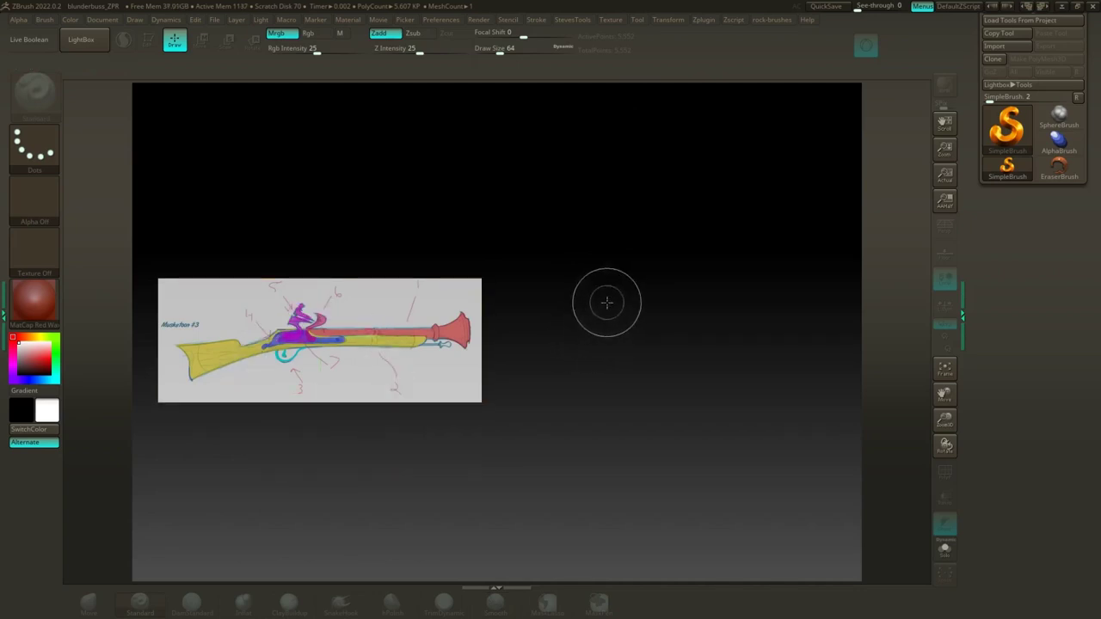
Step: Choose the Ring3D primitive and draw two rings on the canvas beside the reference image
click(1006, 127)
click(985, 142)
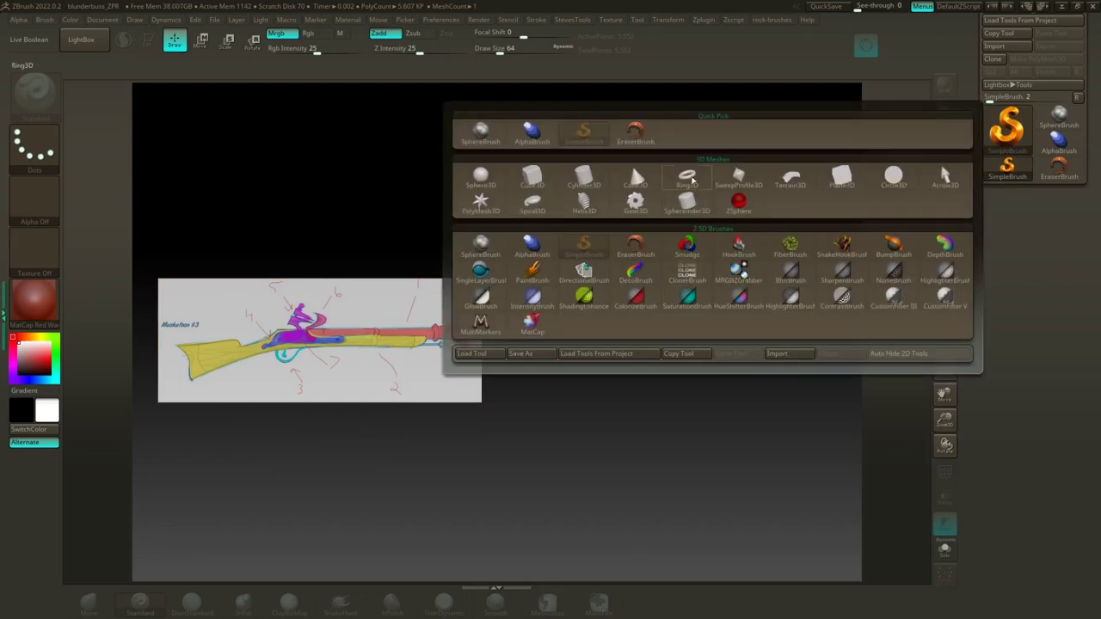
click(686, 176)
drag(681, 335, 731, 279)
drag(687, 449, 715, 434)
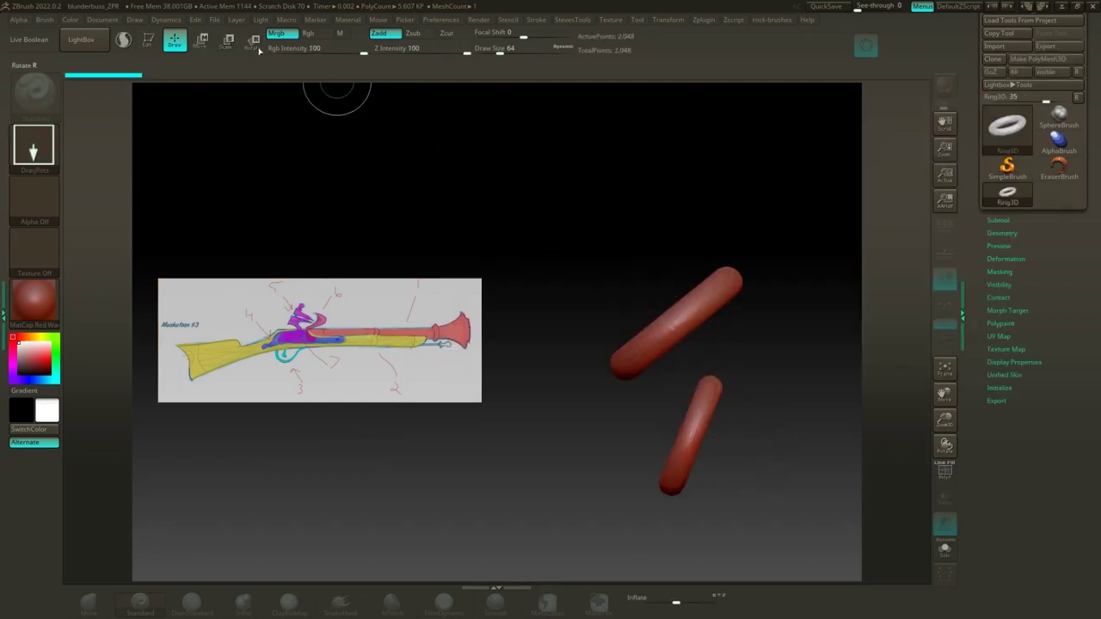
Step: Put the last drawn ring into Edit mode in Draw, then rotate and reposition it
key(w)
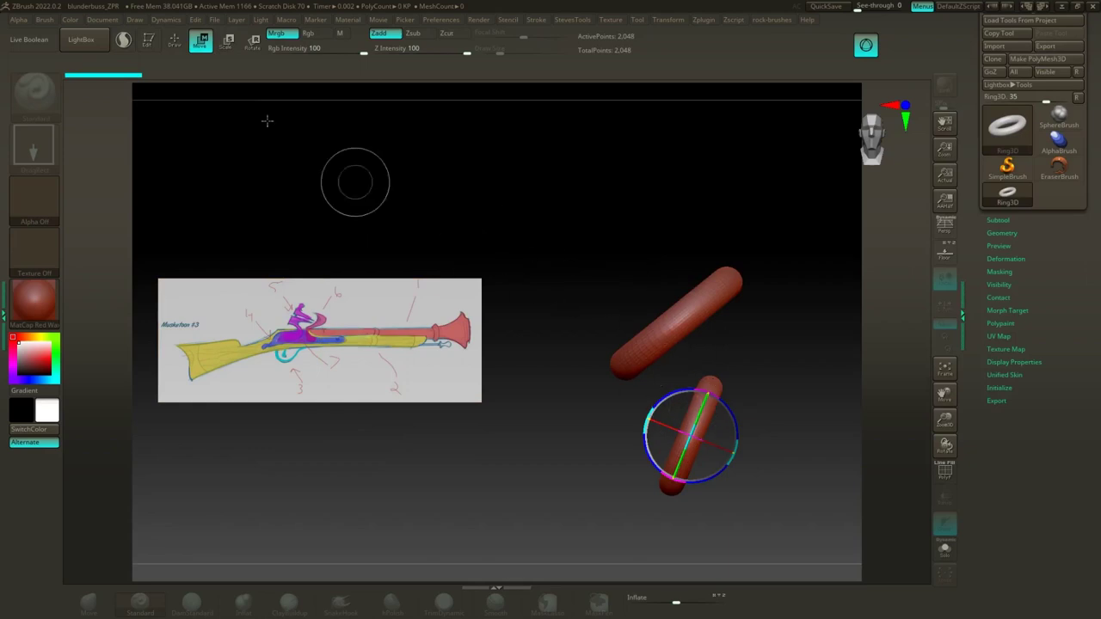
click(175, 41)
click(149, 40)
drag(640, 287, 388, 313)
alt+drag(666, 290, 675, 196)
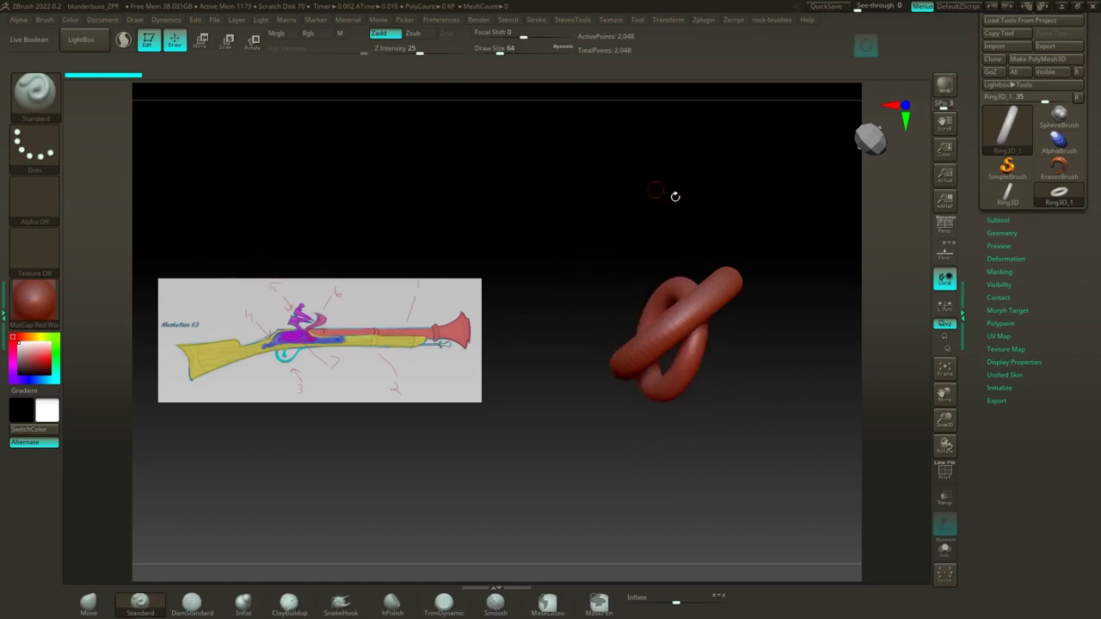
Step: Clear the leftover ring copy from the canvas, keeping only the editable ring beside the reference
key(ctrl)
key(ctrl+z)
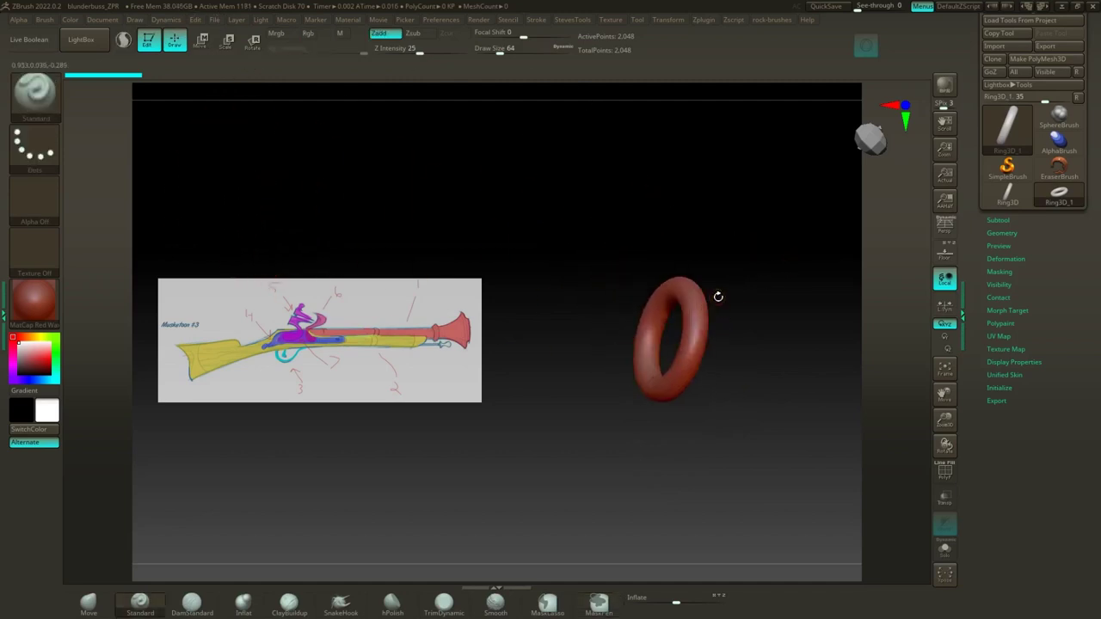
key(super)
click(747, 291)
key(ctrl)
drag(771, 252, 660, 359)
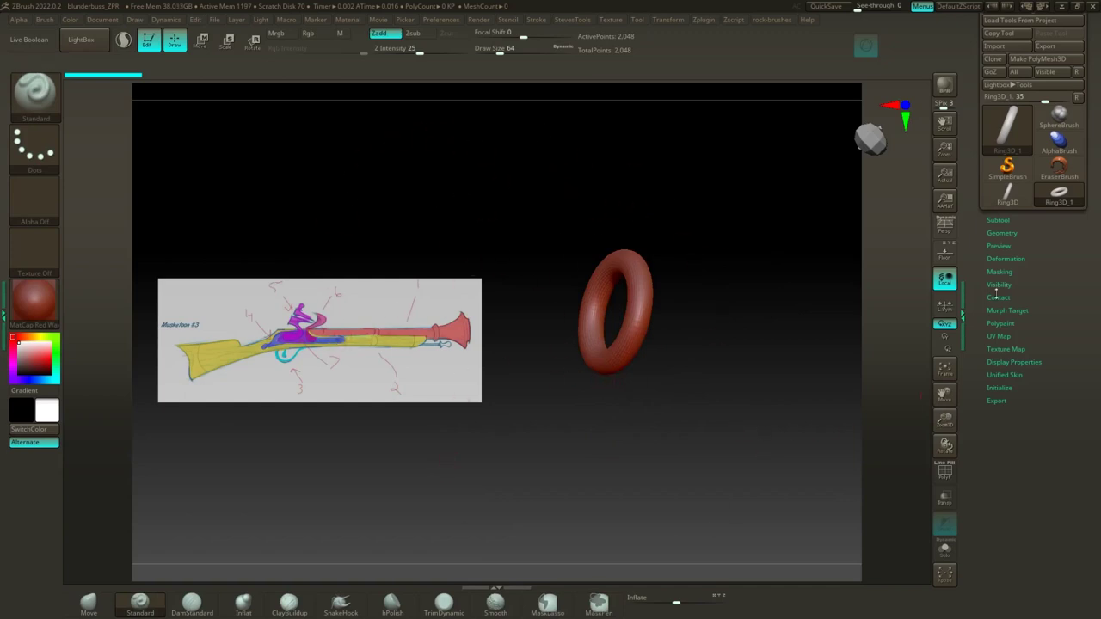
Step: Replace the active ring with the PolyMesh3D star and place it beside the reference image
click(1000, 221)
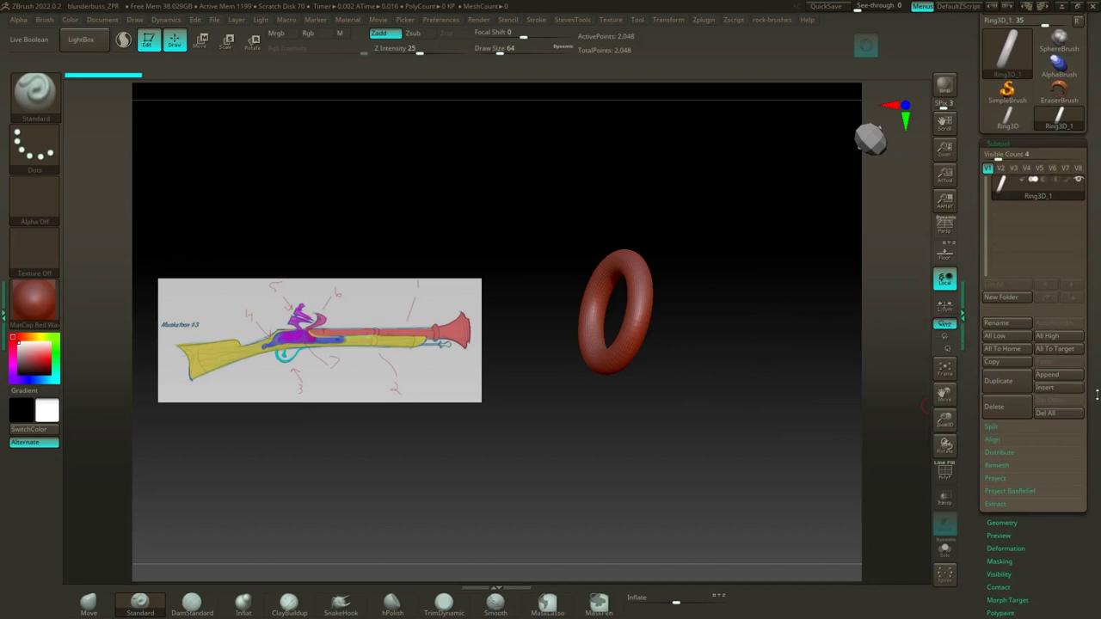
scroll(1097, 299, down, 5)
scroll(1071, 442, up, 7)
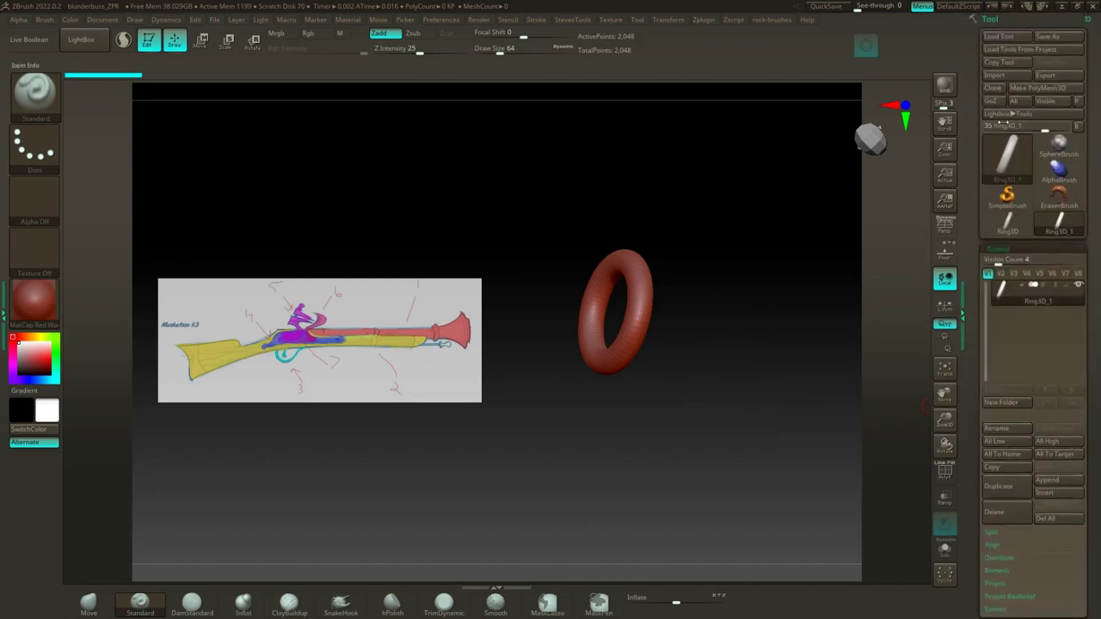
click(1007, 155)
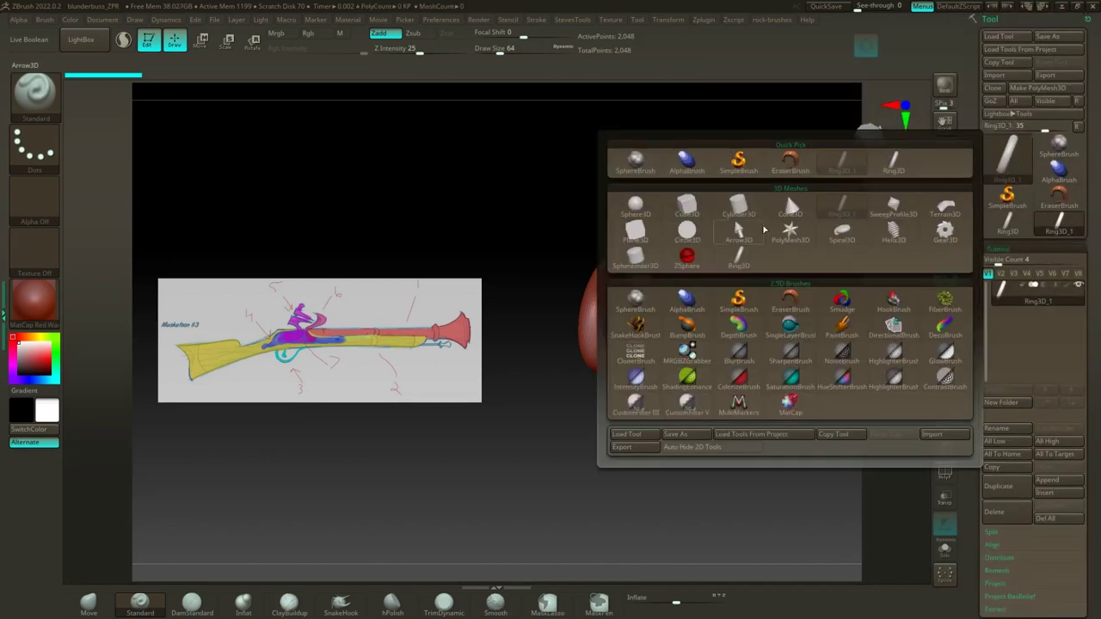
click(789, 236)
alt+drag(703, 371, 785, 384)
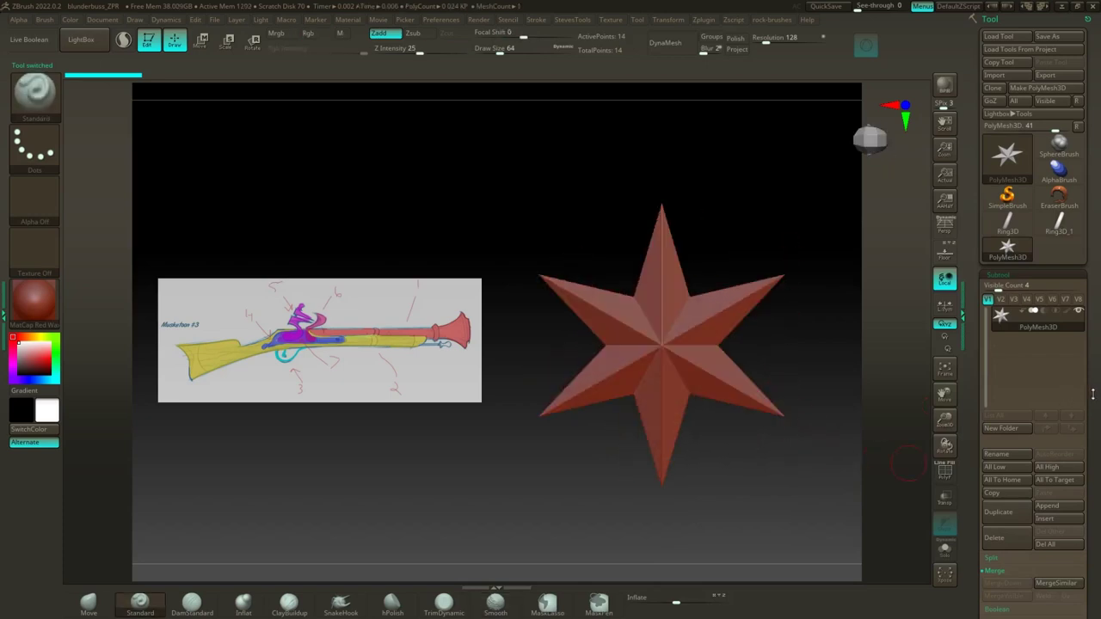
Step: Enable ShadowBox for the PolyMesh3D star in its geometry settings
scroll(1091, 393, down, 10)
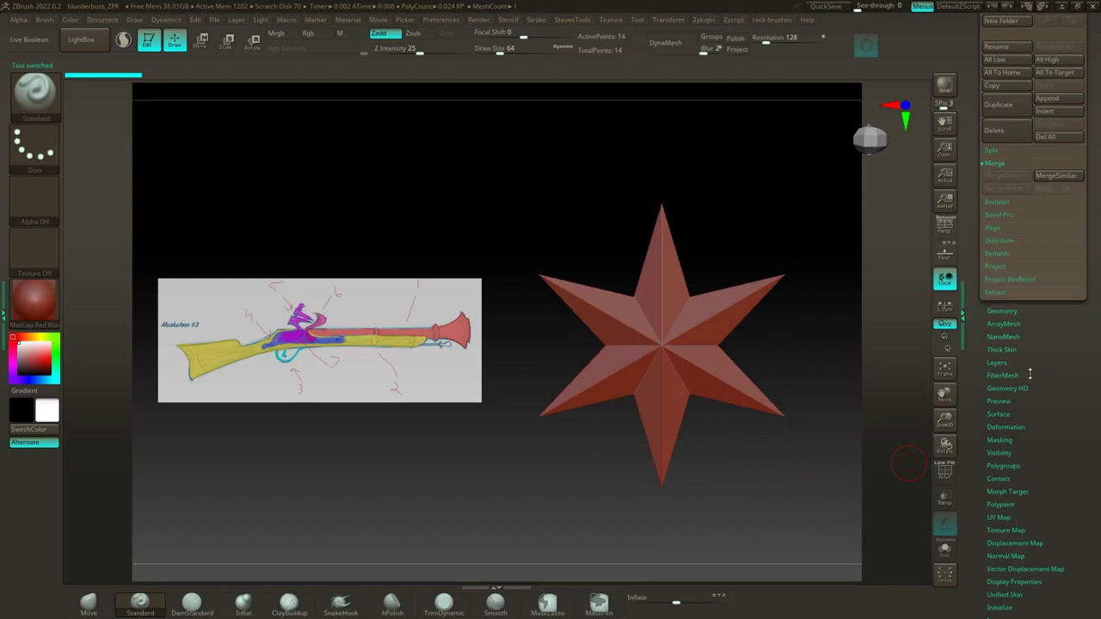
click(1002, 312)
click(1007, 442)
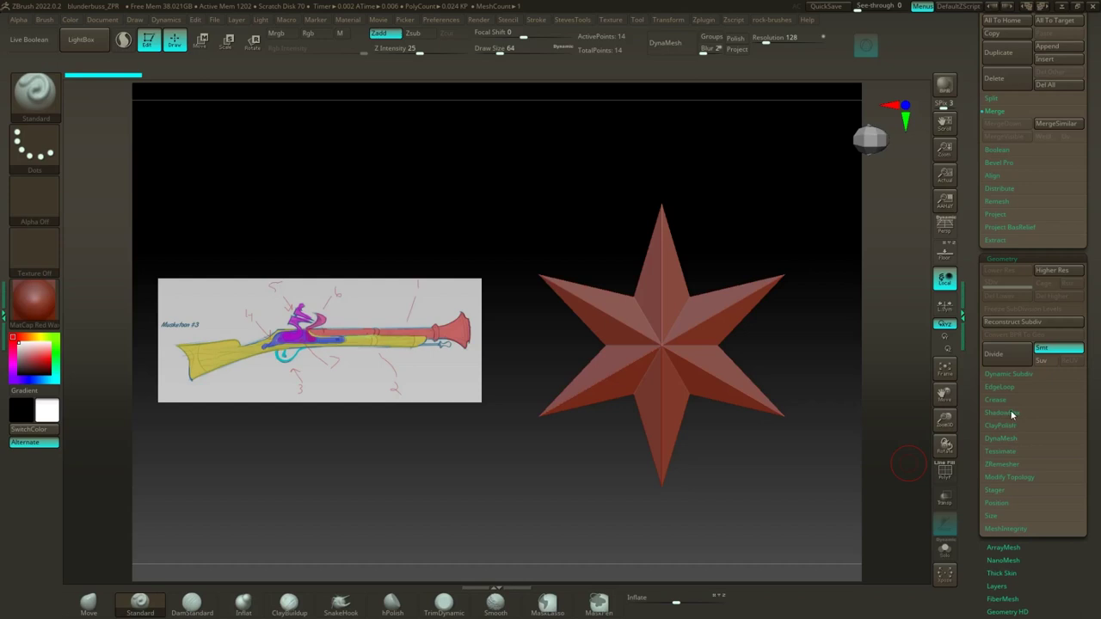
click(1010, 414)
click(998, 433)
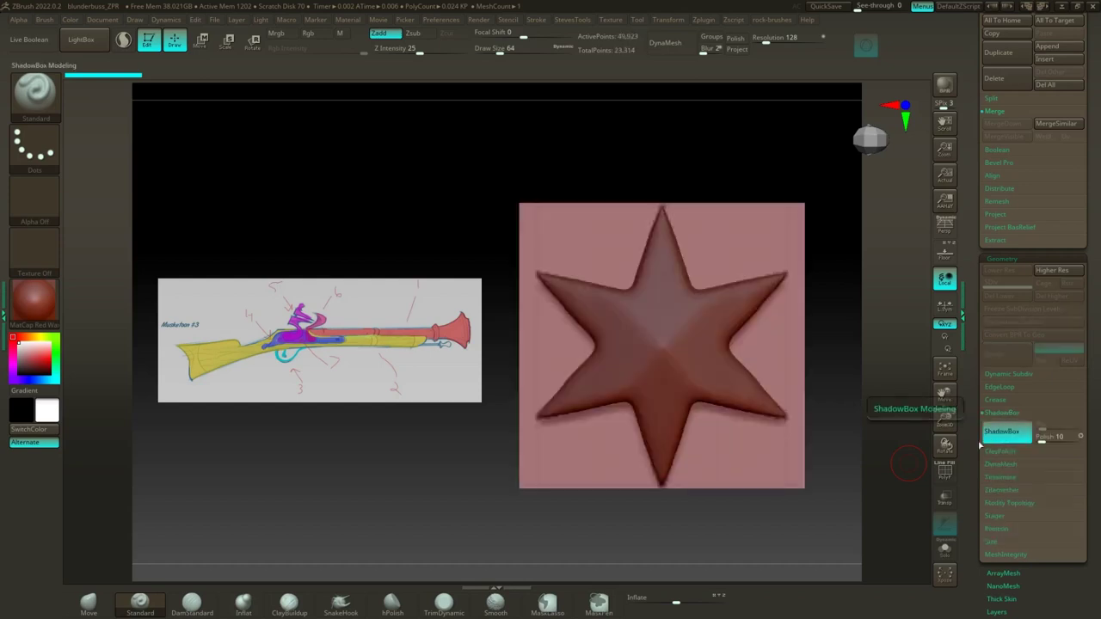
drag(734, 545, 722, 172)
alt+drag(770, 146, 697, 158)
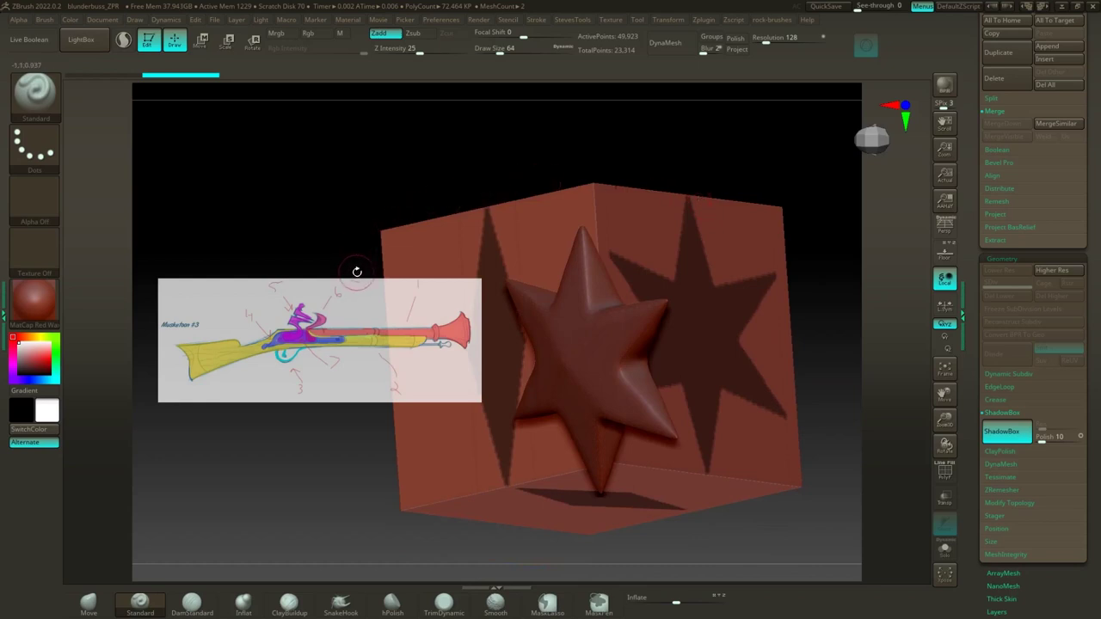
Step: Move the Spotlight reference image to the canvas's upper-left corner, clear of most of the ShadowBox, and leave Spotlight editing
key(z)
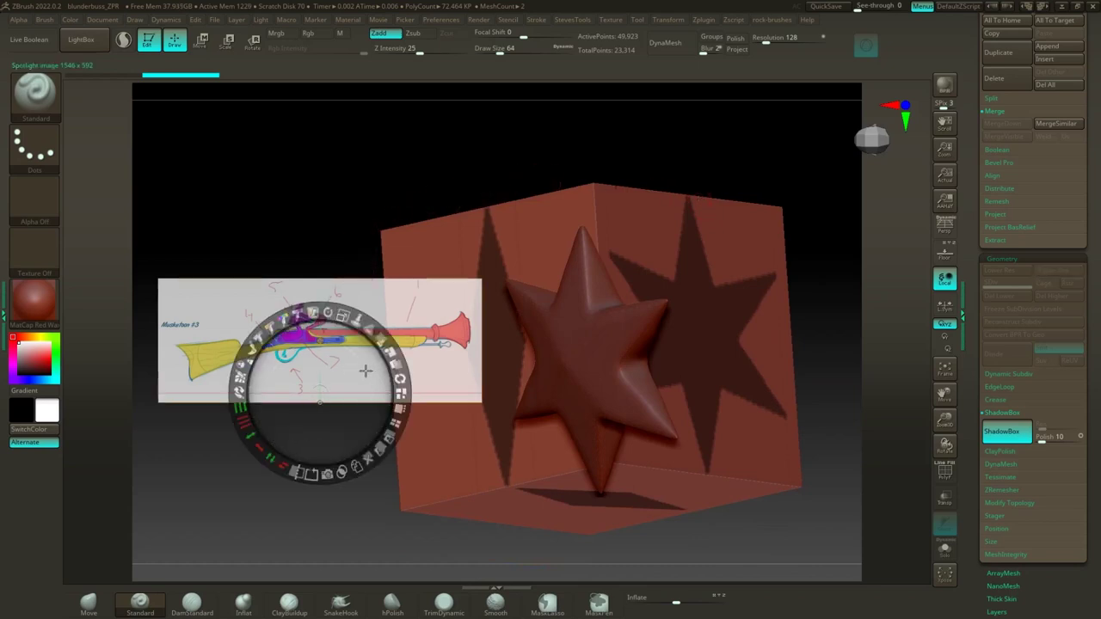
drag(366, 371, 341, 176)
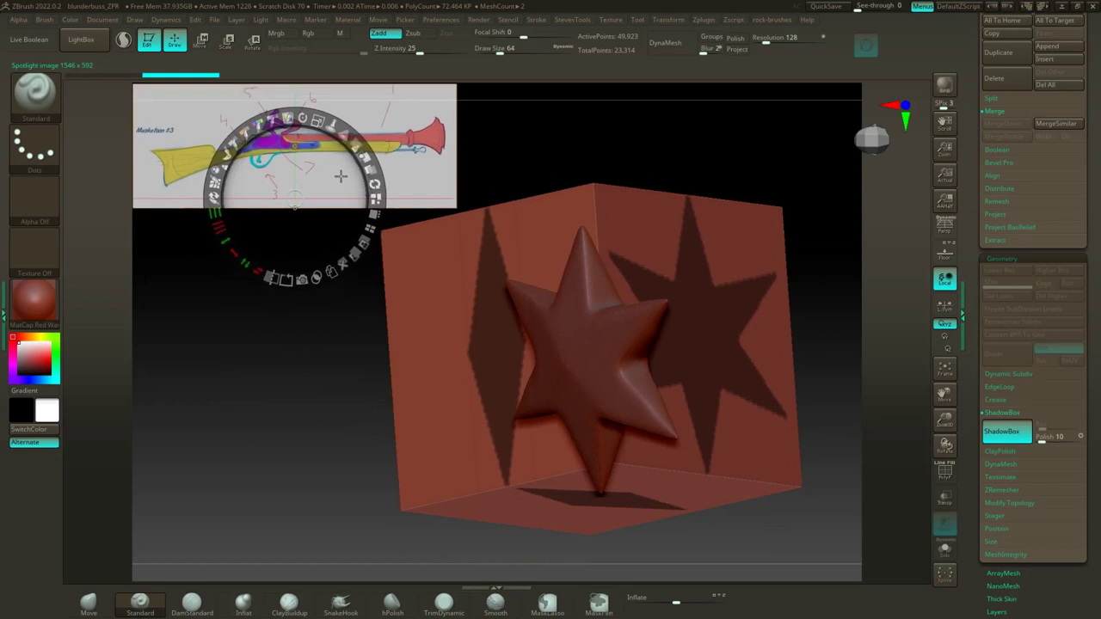
click(698, 168)
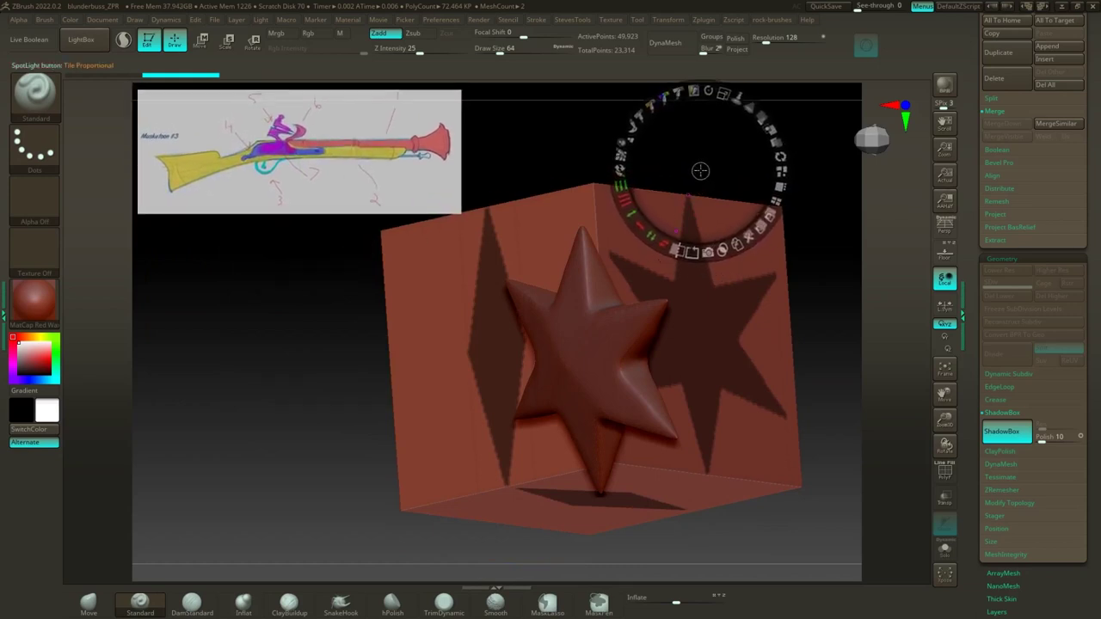
key(z)
Step: Clear the star-shaped masks from the ShadowBox walls to empty the box
drag(721, 181, 589, 414)
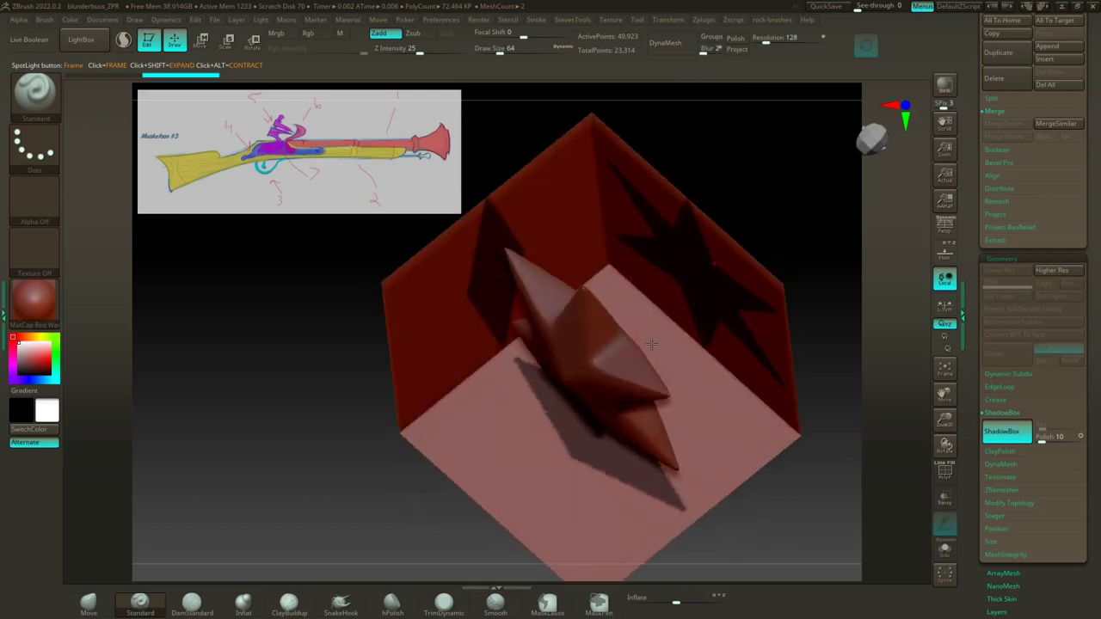
drag(651, 344, 515, 293)
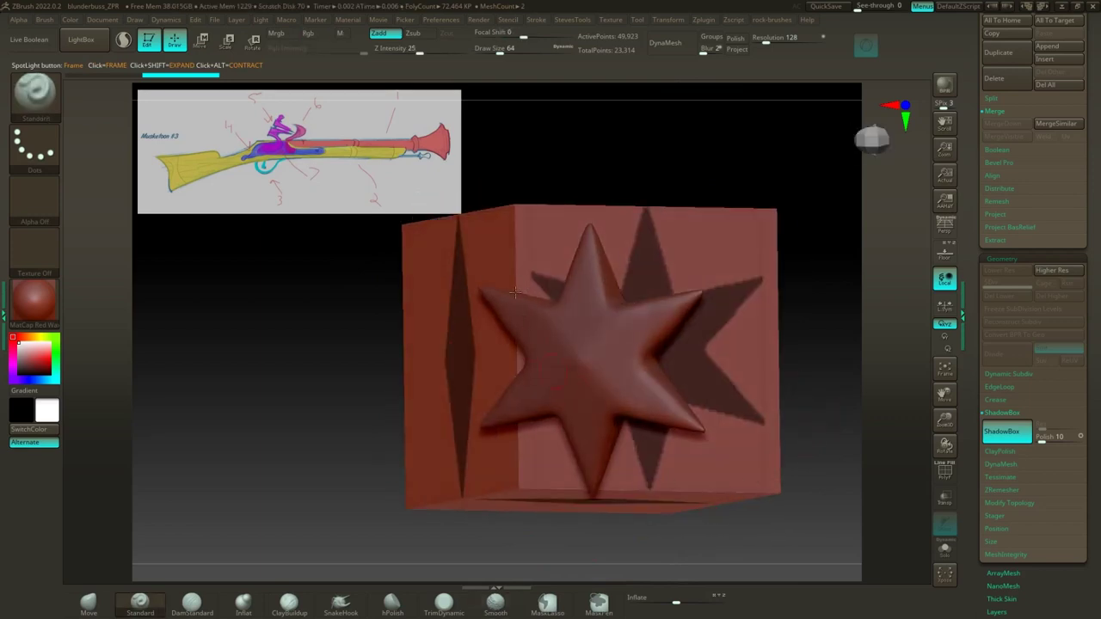
right_drag(522, 232, 538, 195)
key(ctrl)
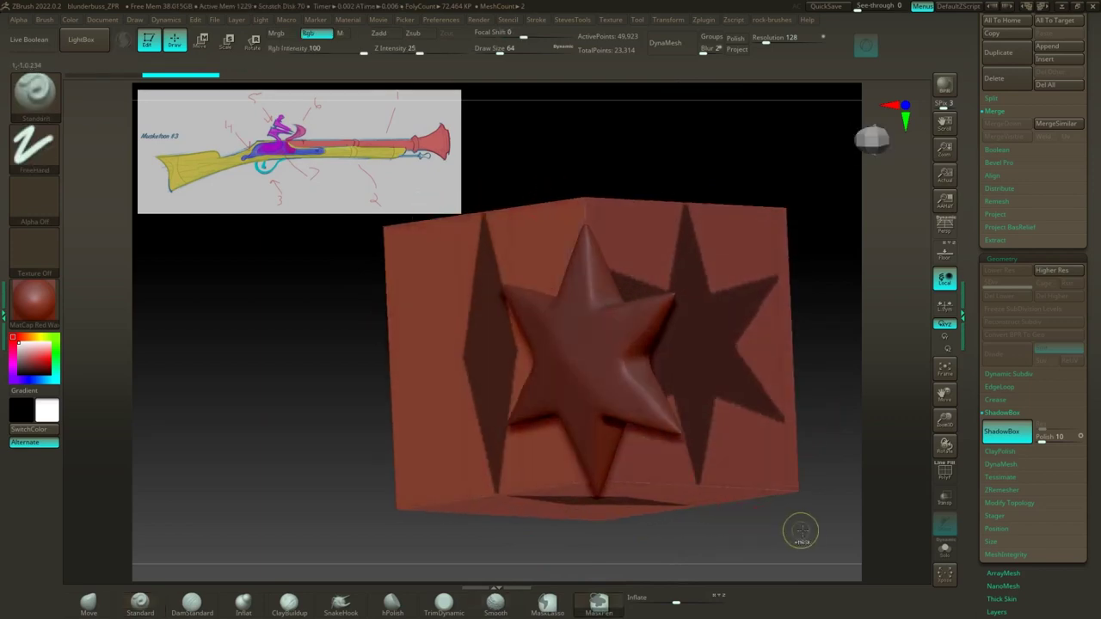
mouse_move(824, 289)
ctrl+mouse_down()
mouse_move(853, 425)
mouse_move(825, 336)
mouse_move(782, 322)
mouse_move(658, 442)
ctrl+mouse_up()
Step: Apply the MatCap Gray material to the emptied ShadowBox
click(43, 323)
click(363, 375)
shift+drag(788, 402, 771, 374)
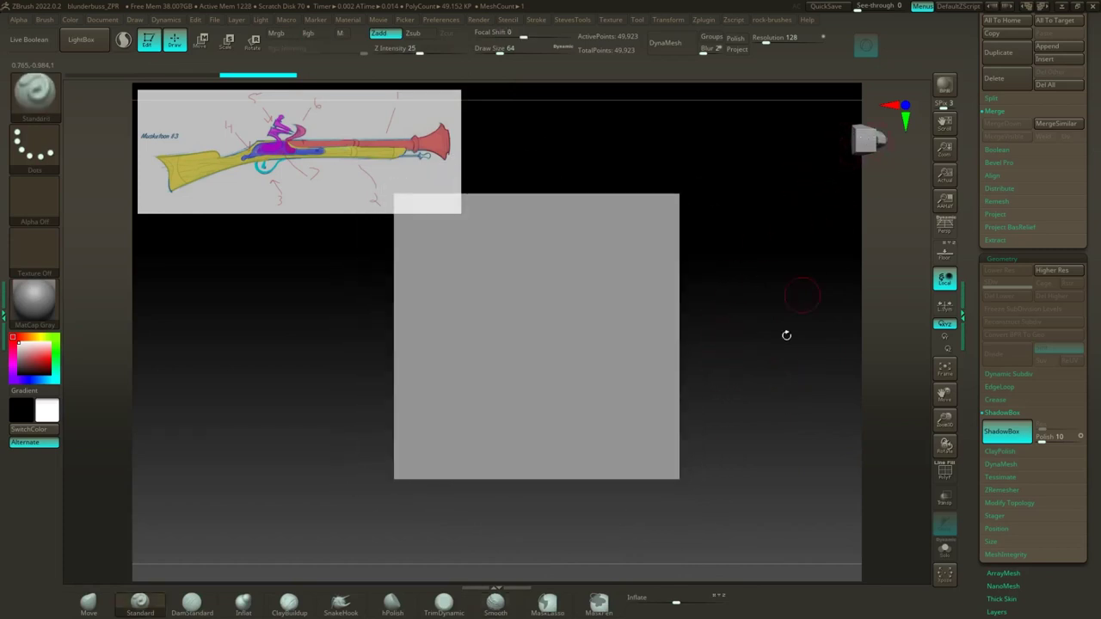
drag(786, 335, 714, 294)
Step: Toggle perspective distortion on and off again, and align the ShadowBox to the front view
click(943, 228)
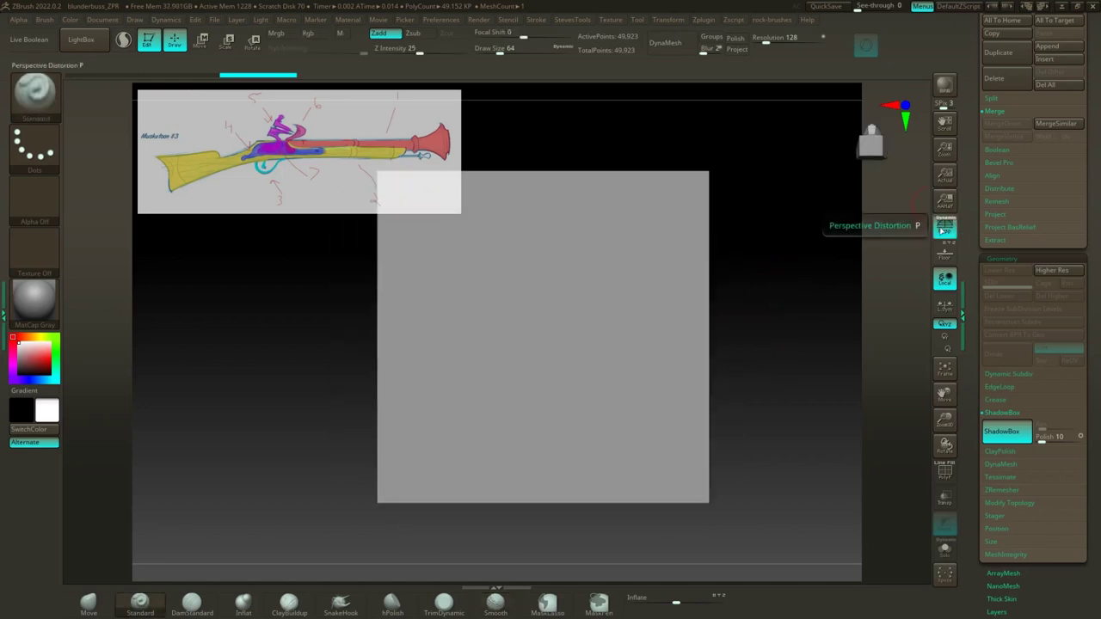
click(943, 227)
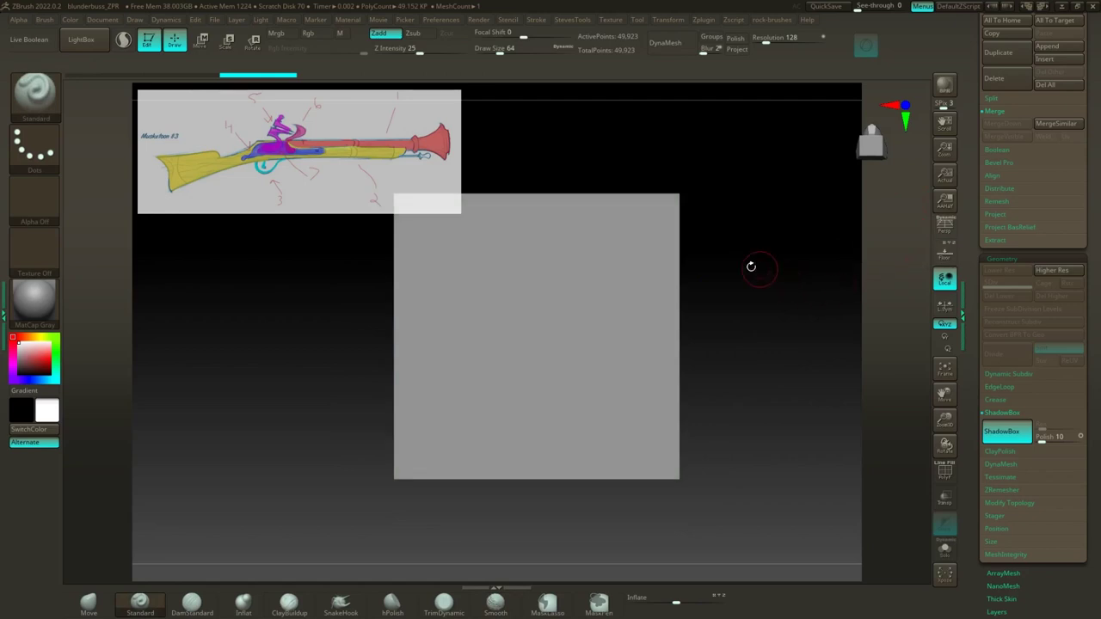
drag(751, 267, 801, 265)
drag(734, 280, 780, 262)
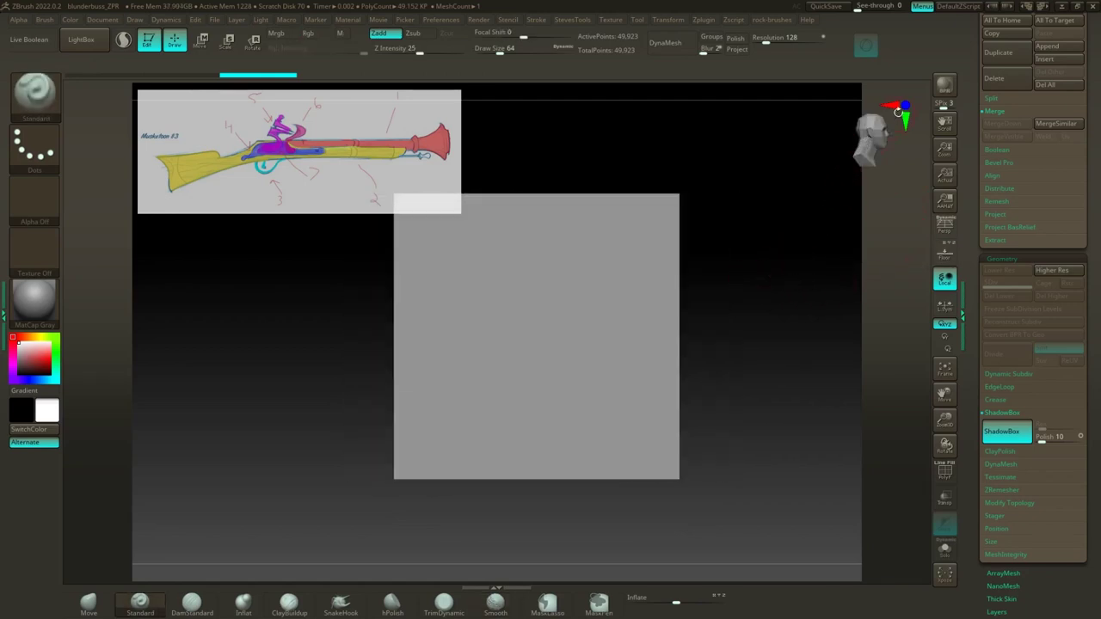
click(904, 105)
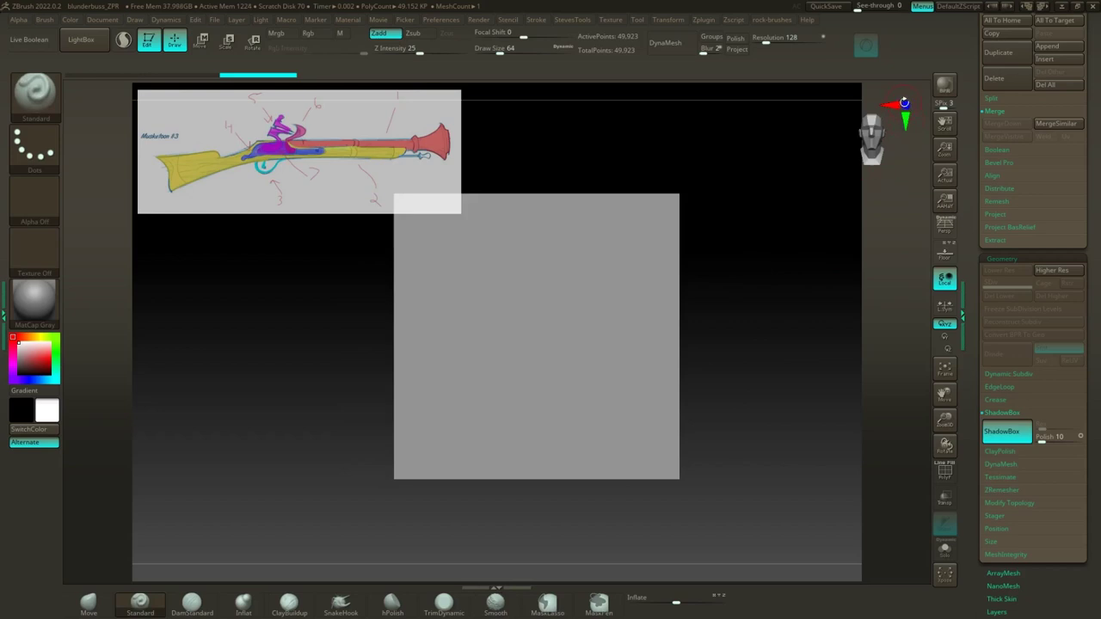
Step: Reopen Spotlight editing, shrink the reference image to just under the ShadowBox's width, and centre it over the box
mouse_move(711, 205)
mouse_down()
mouse_move(703, 246)
mouse_move(719, 215)
mouse_up()
drag(262, 297, 400, 333)
key(shift+z)
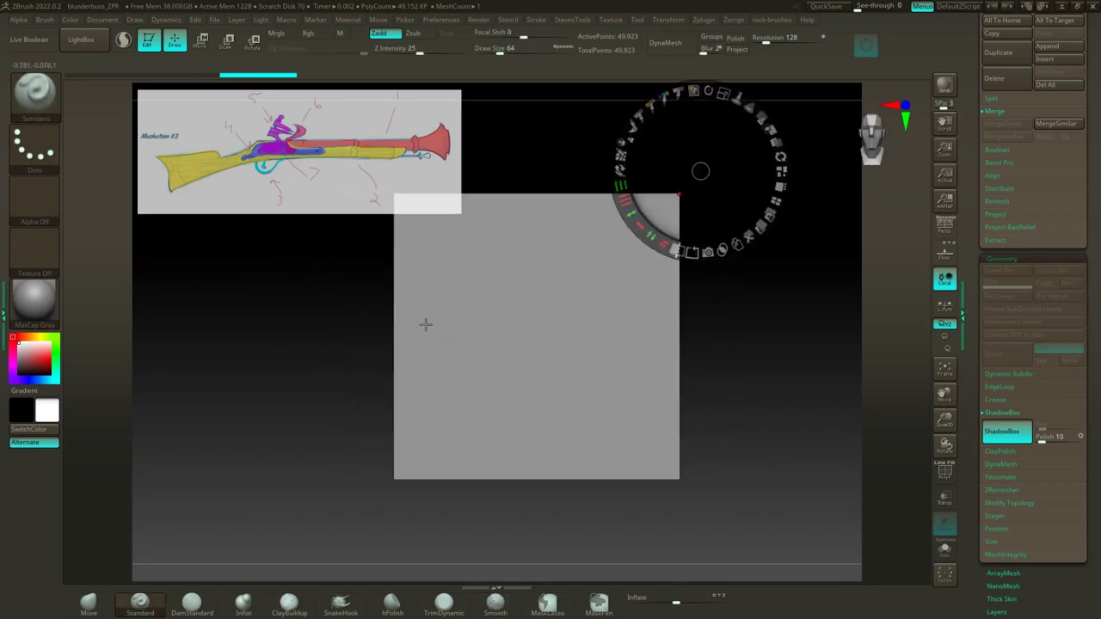
drag(717, 105, 964, 279)
drag(862, 266, 841, 267)
drag(862, 309, 810, 306)
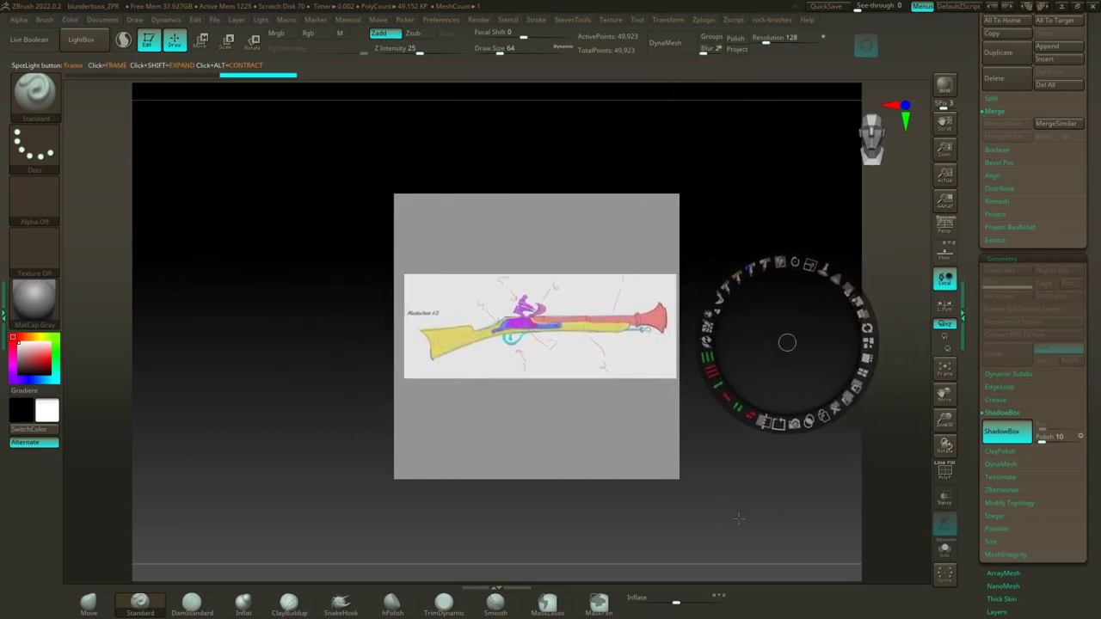
mouse_move(733, 515)
mouse_down()
mouse_move(766, 442)
mouse_move(729, 519)
mouse_up()
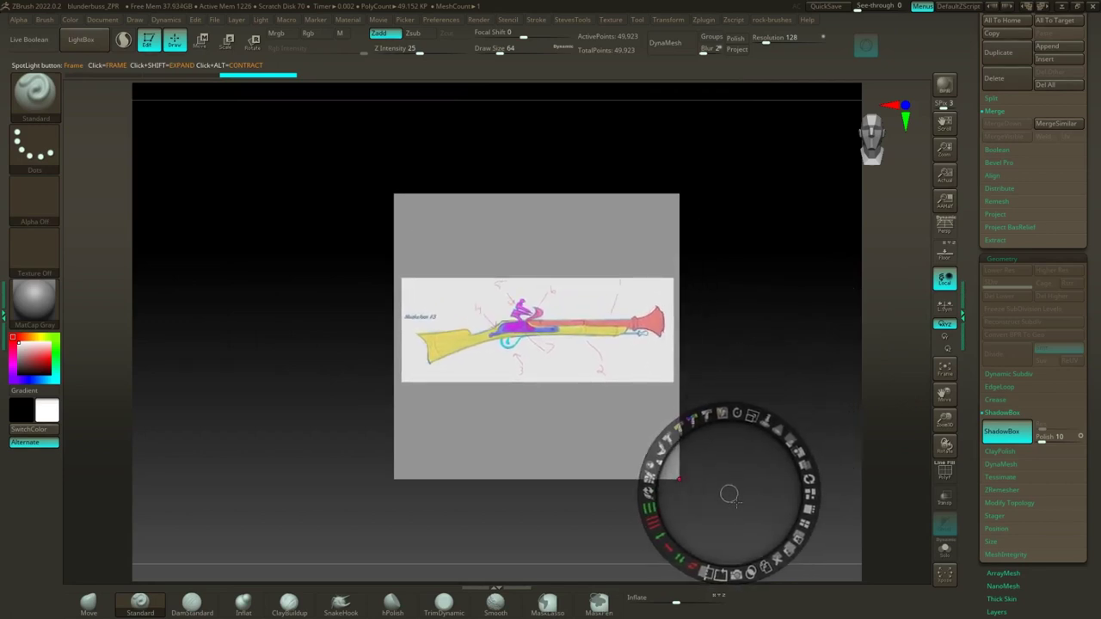
Step: Enlarge the ShadowBox in the view and scale the reference image up until it is slightly wider than the box, leaving Spotlight editing
key(z)
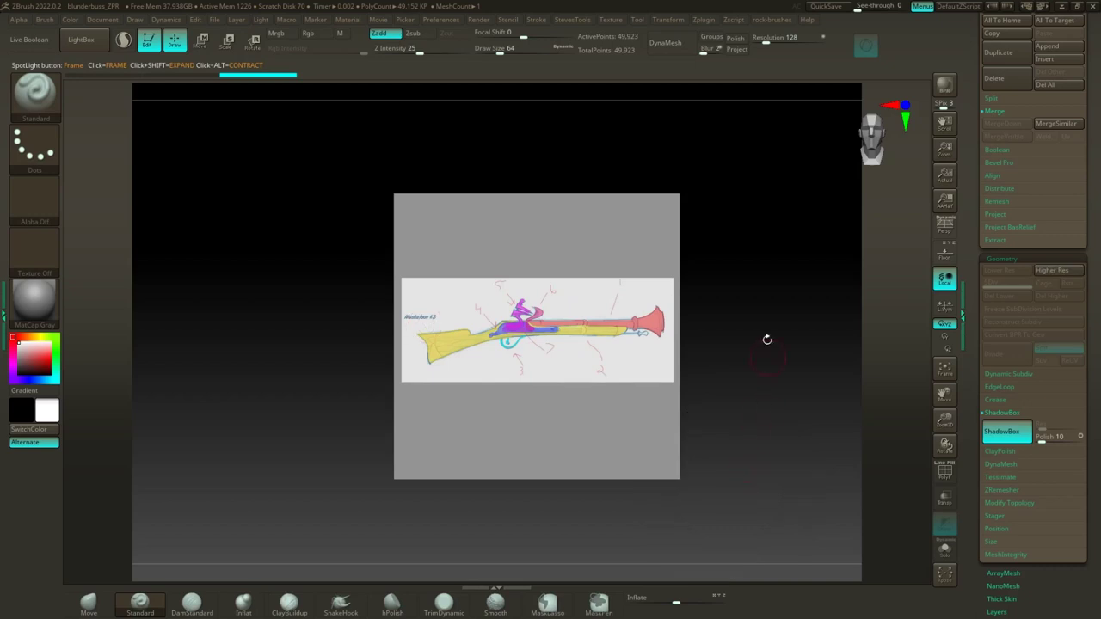
ctrl+right_drag(755, 326, 794, 341)
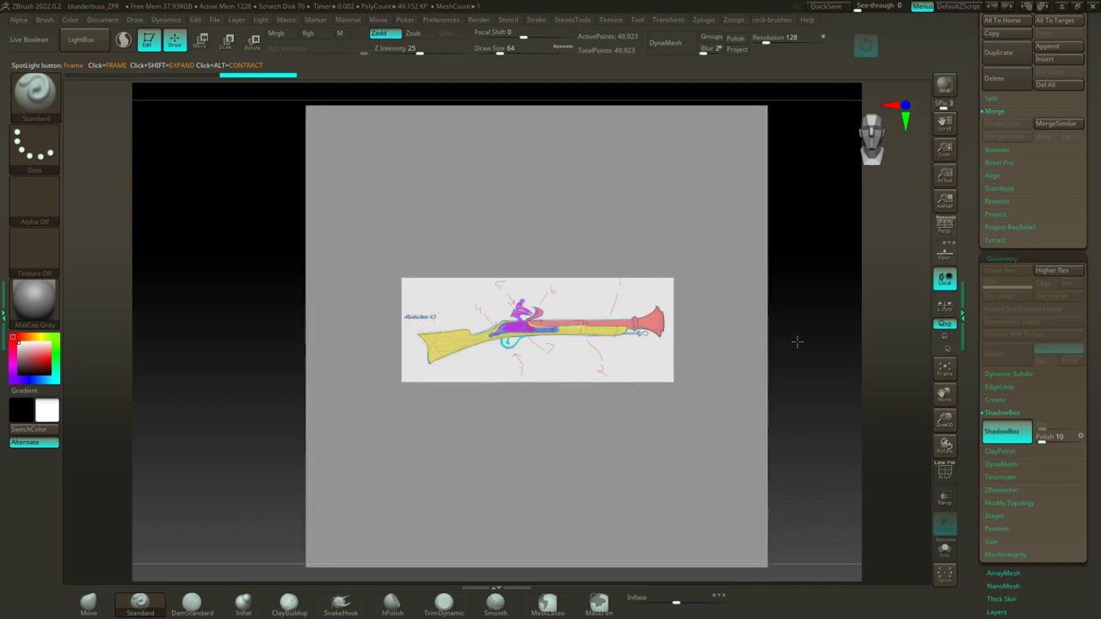
key(z)
drag(752, 415, 788, 435)
mouse_move(710, 447)
mouse_down()
mouse_move(799, 543)
mouse_move(840, 547)
mouse_up()
mouse_move(858, 424)
mouse_down()
mouse_move(886, 459)
mouse_move(887, 428)
mouse_move(894, 436)
mouse_move(862, 416)
mouse_move(827, 428)
mouse_up()
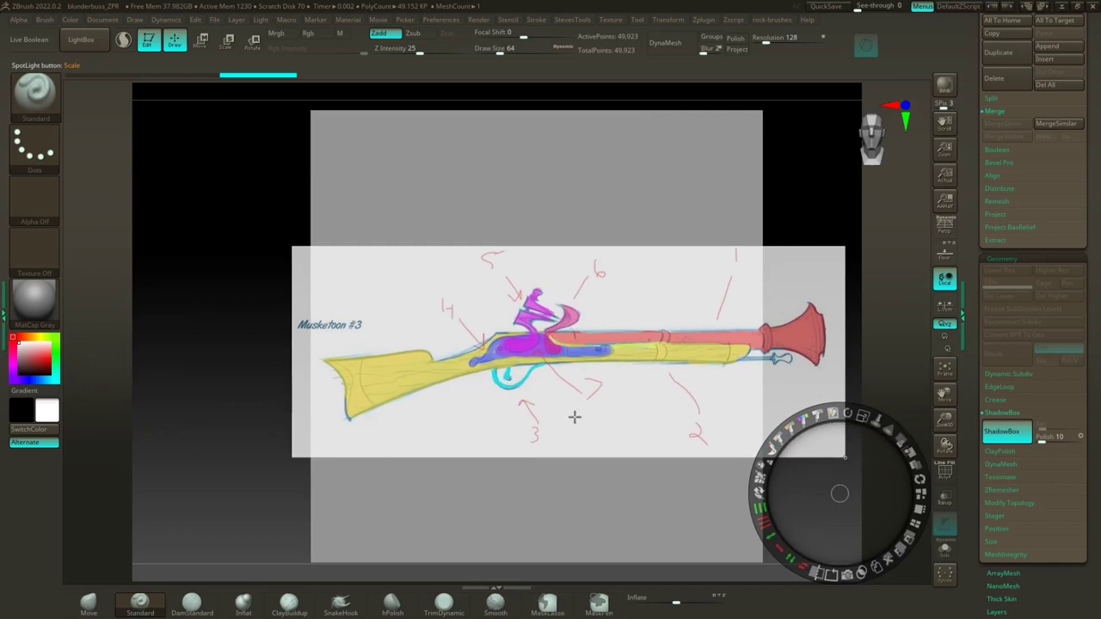
key(z)
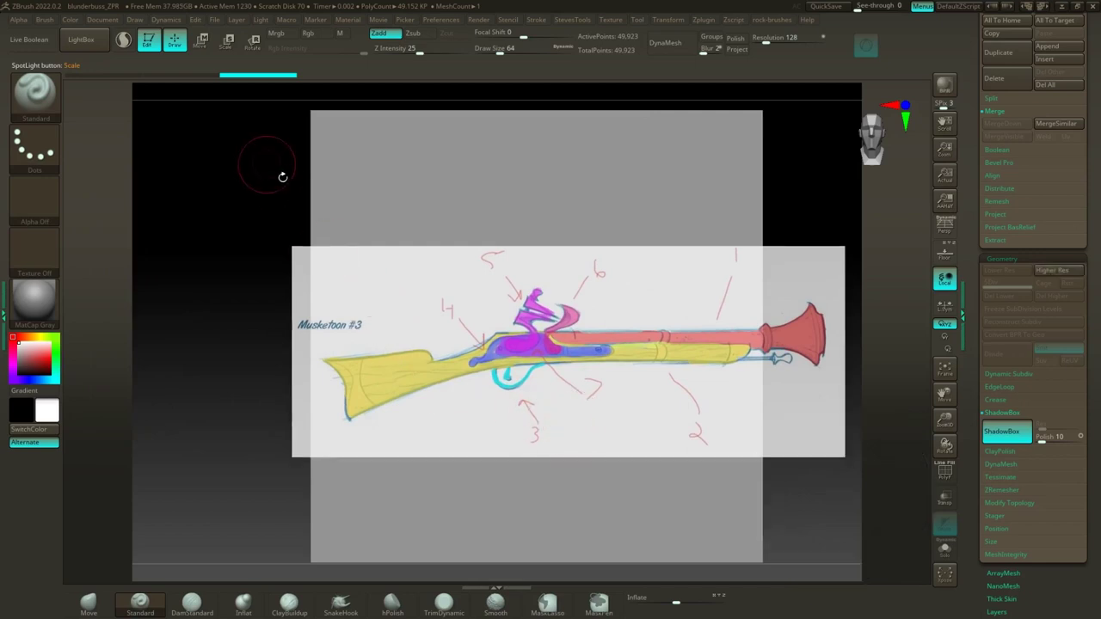
Step: Choose MaskPen as the masking brush and set the Draw Size to about 33
key(ctrl)
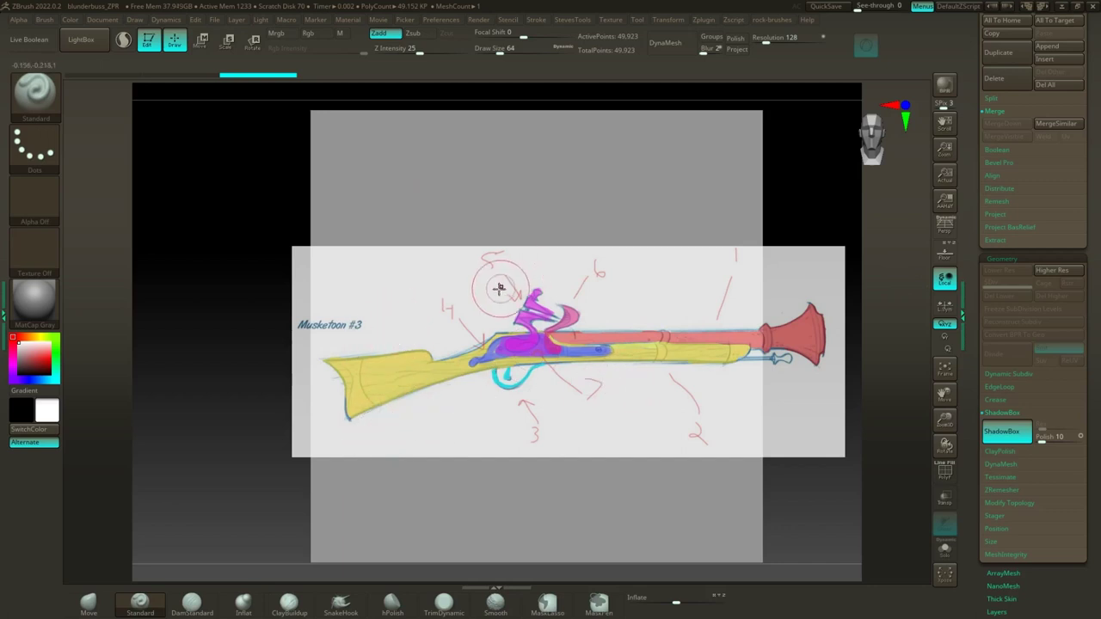
key(ctrl)
click(42, 110)
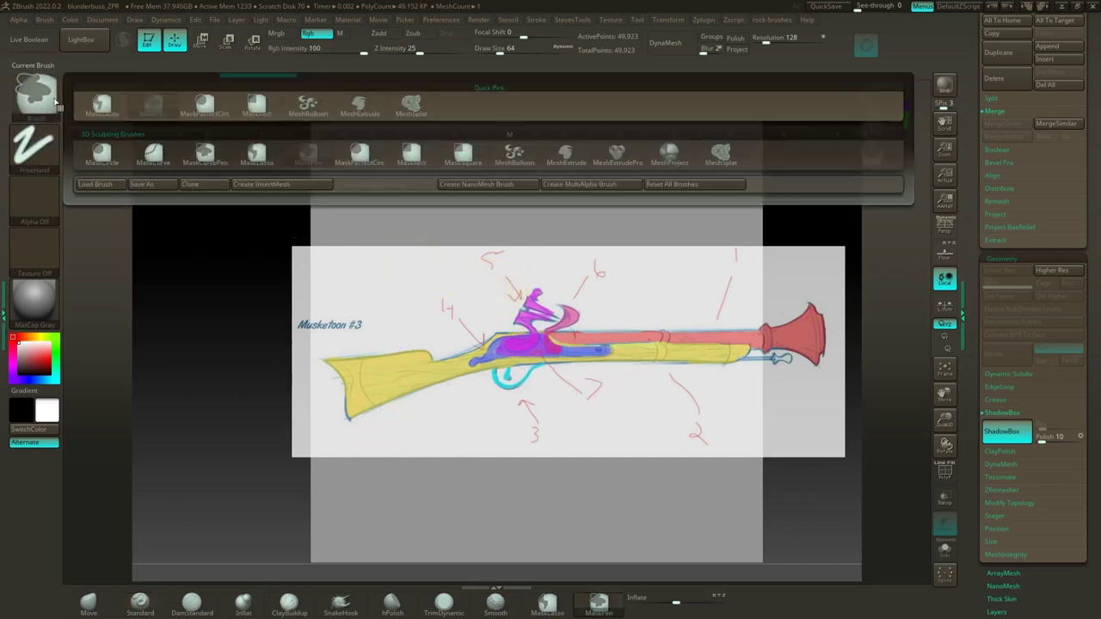
ctrl+click(162, 114)
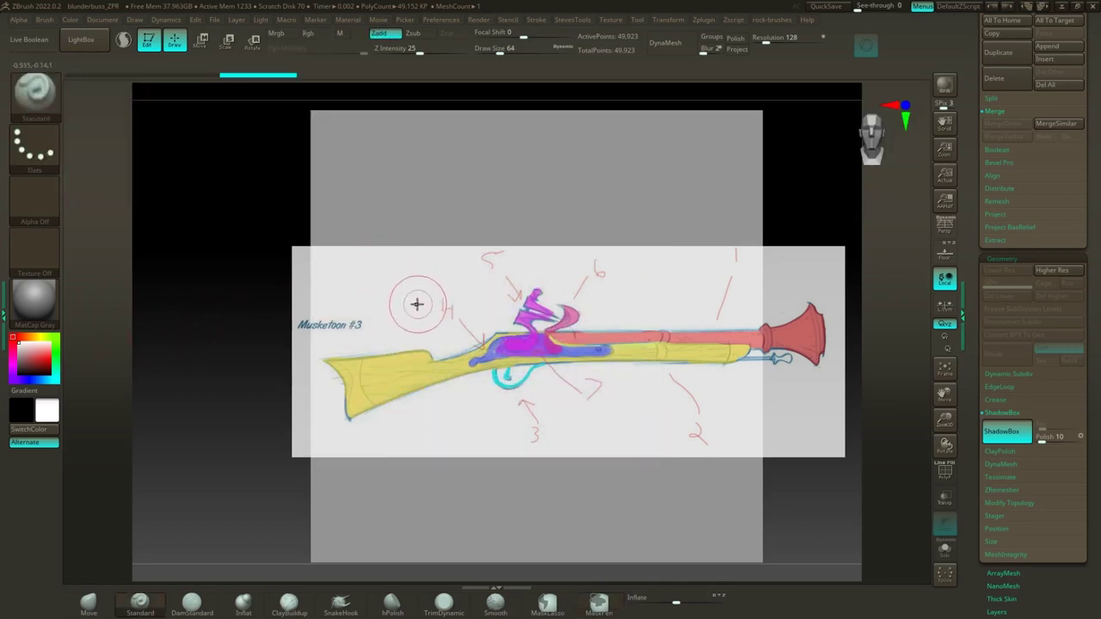
key(s)
drag(405, 308, 401, 310)
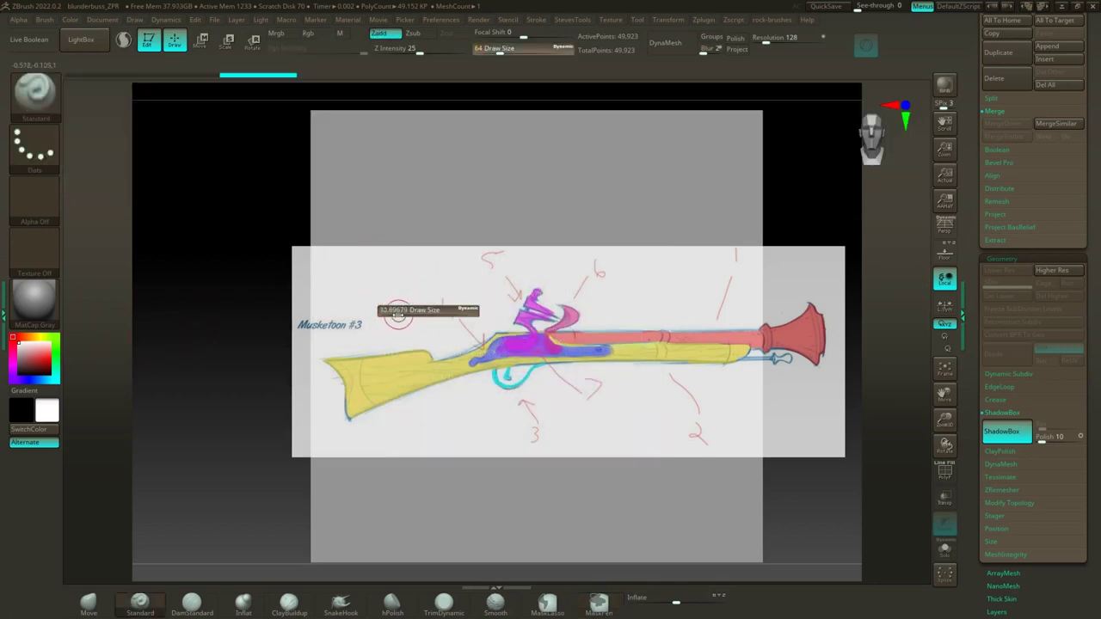
Step: Set the MaskPen's Focal Shift to -100 and paint a small test mask on the butt of the stock
key(ctrl)
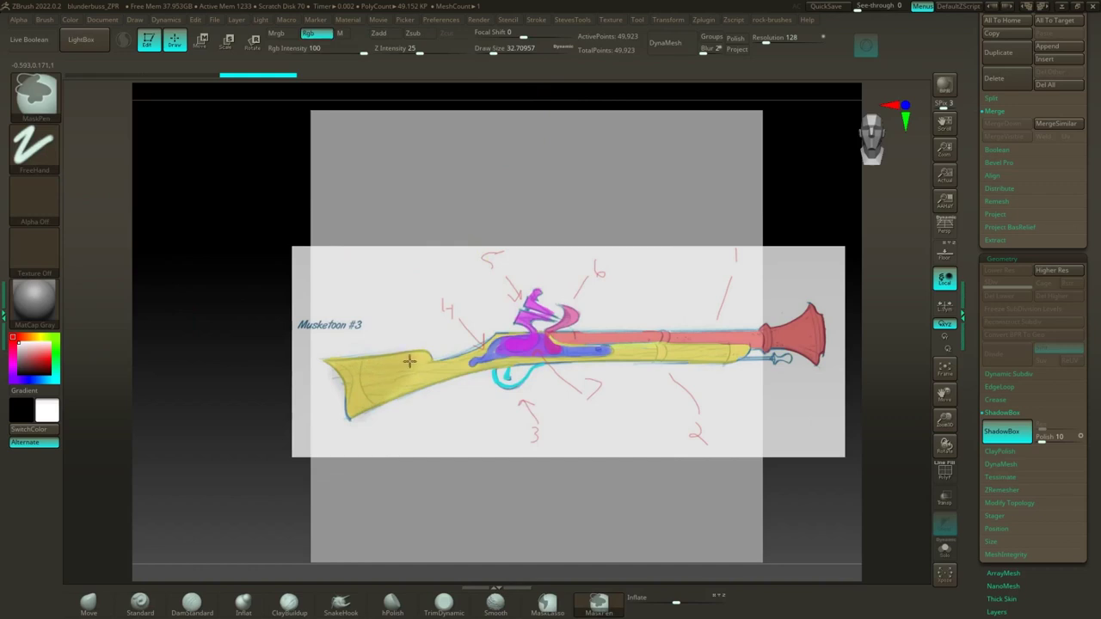
mouse_move(410, 361)
ctrl+mouse_down()
mouse_move(399, 392)
mouse_move(467, 344)
ctrl+mouse_up()
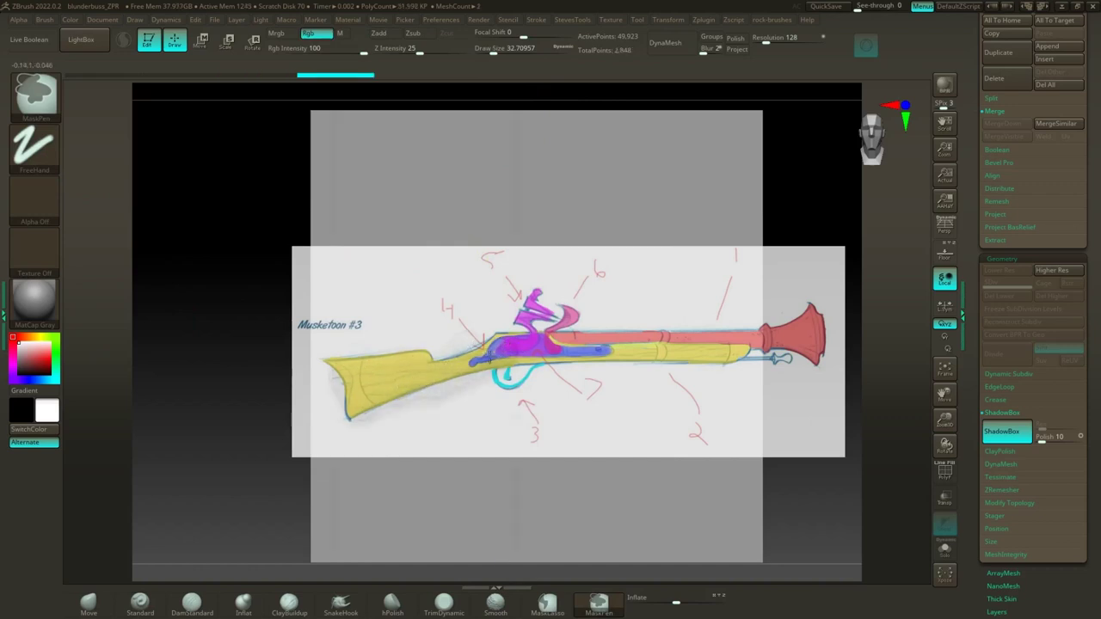
mouse_move(487, 354)
ctrl+mouse_down()
mouse_move(525, 340)
mouse_move(560, 300)
ctrl+mouse_up()
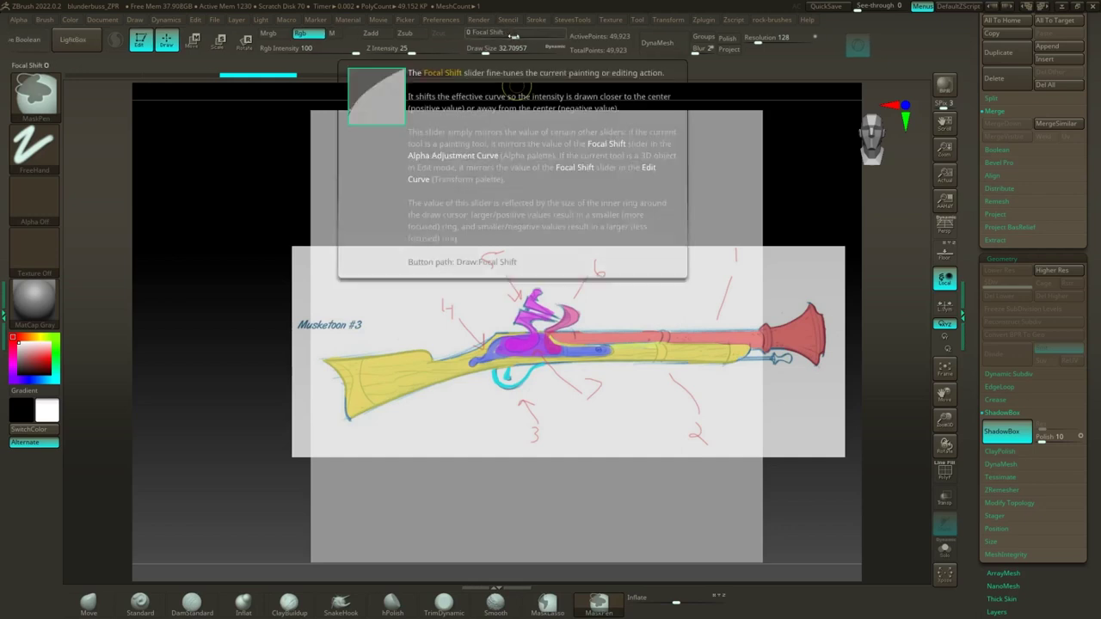
drag(514, 38, 467, 35)
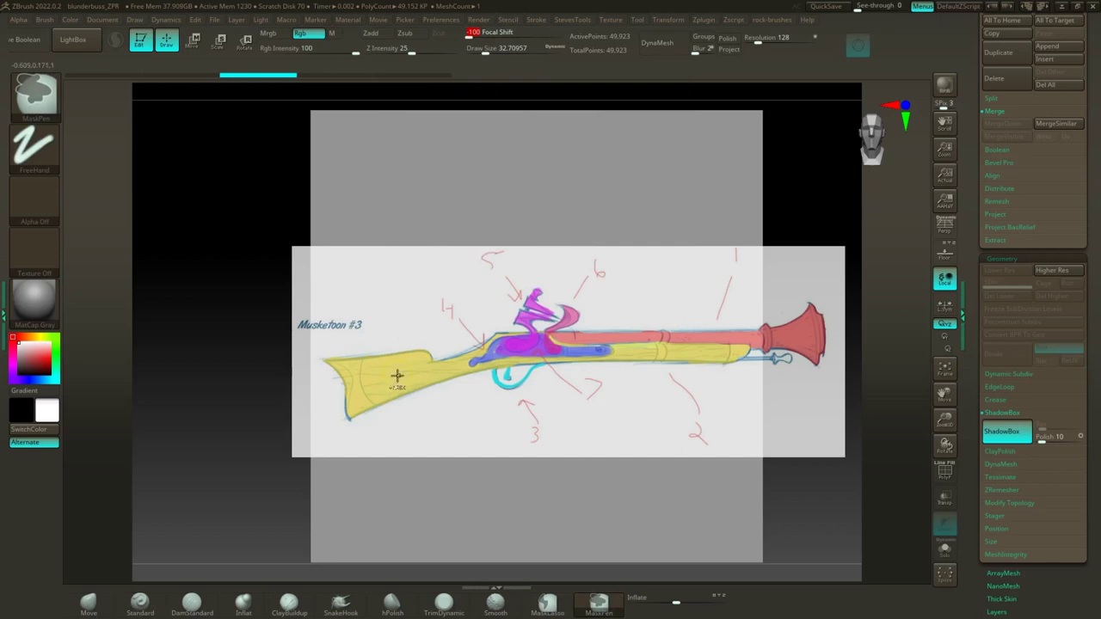
ctrl+drag(401, 376, 405, 377)
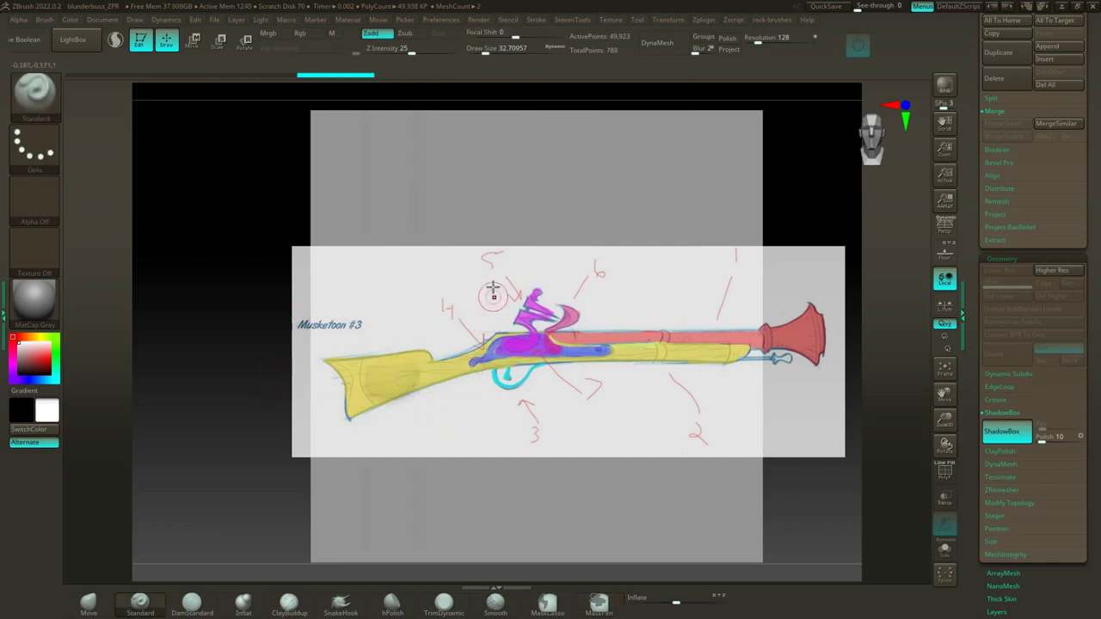
Step: Lower the reference image's opacity in Spotlight to make it mostly transparent over the ShadowBox, and leave Spotlight editing
key(z)
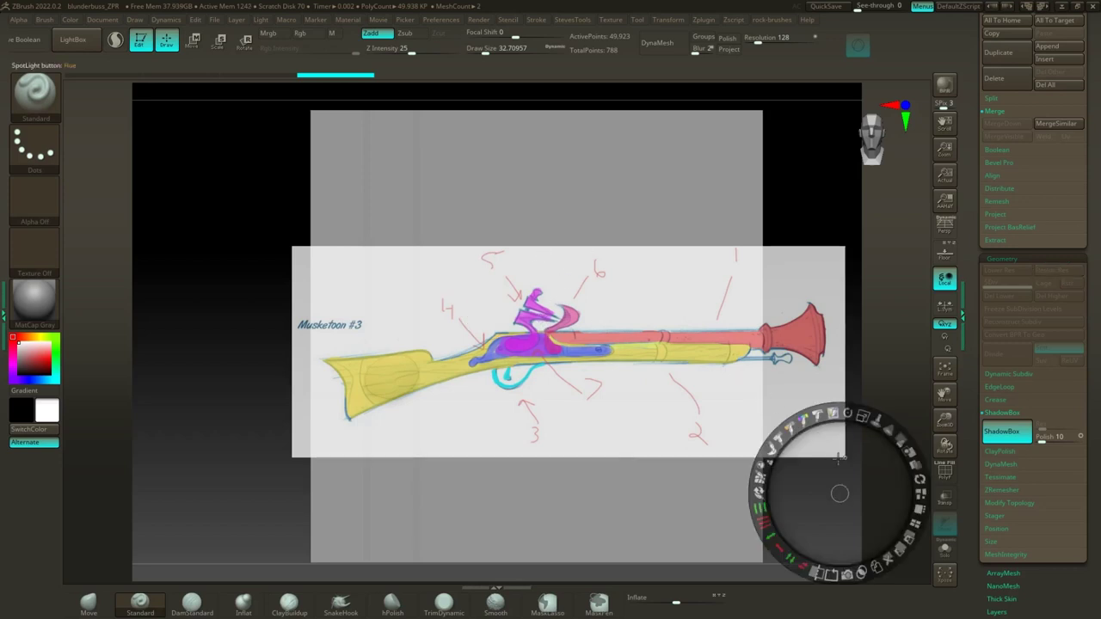
drag(862, 444, 847, 412)
key(ctrl+z)
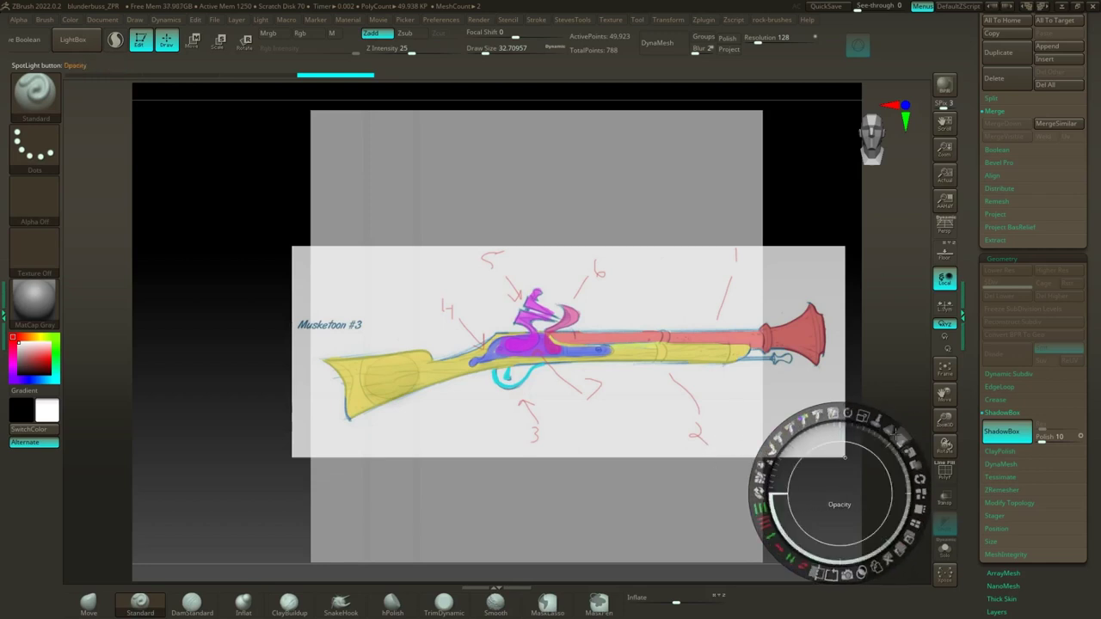
drag(894, 434, 829, 430)
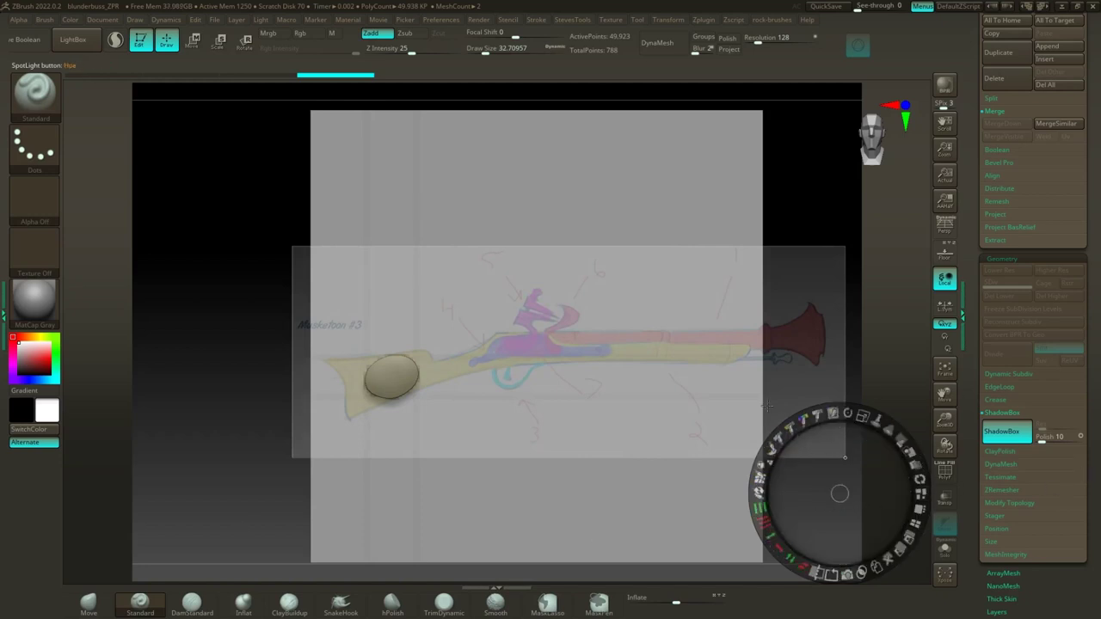
key(z)
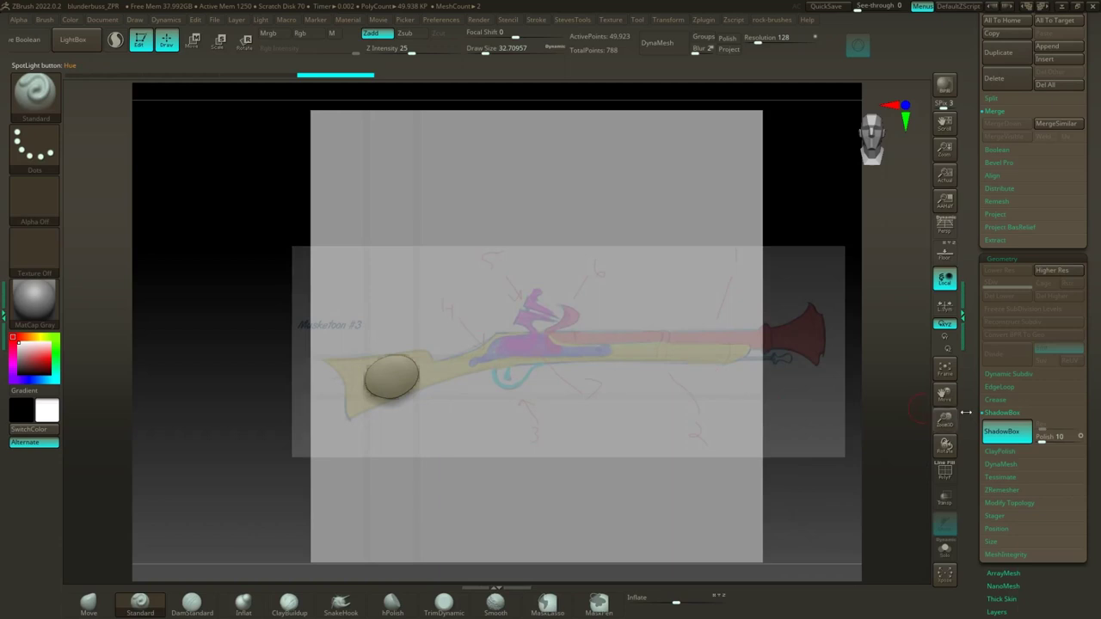
Step: Toggle ShadowBox off and on again, realign it under the reference and clear the test mask from its walls
click(1006, 441)
click(1006, 440)
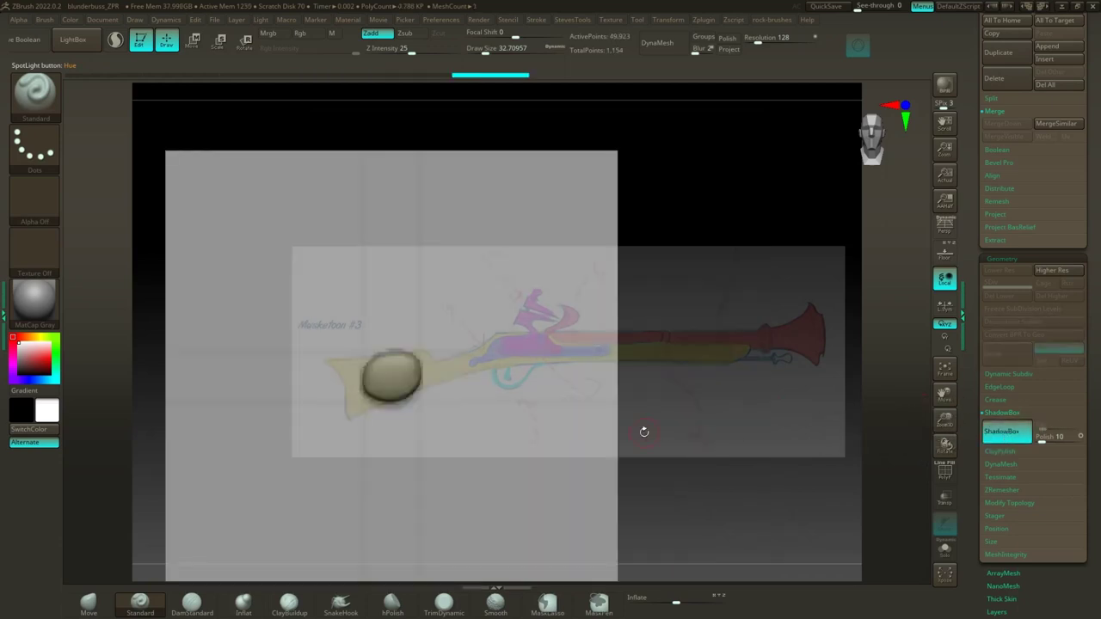
alt+drag(656, 516, 836, 490)
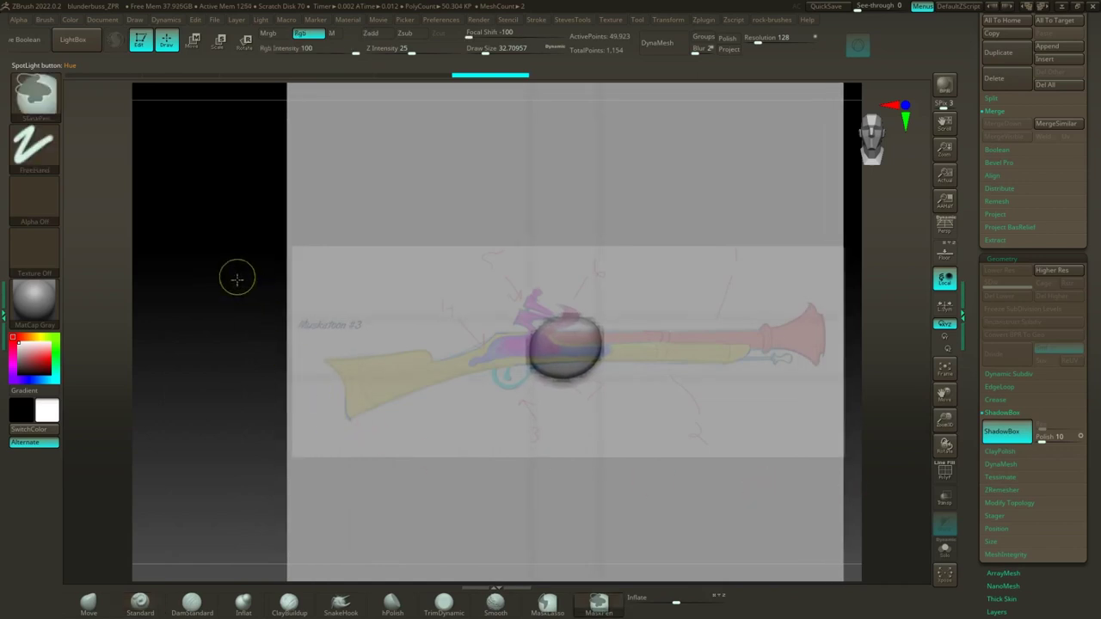
ctrl+drag(236, 279, 261, 347)
key(ctrl)
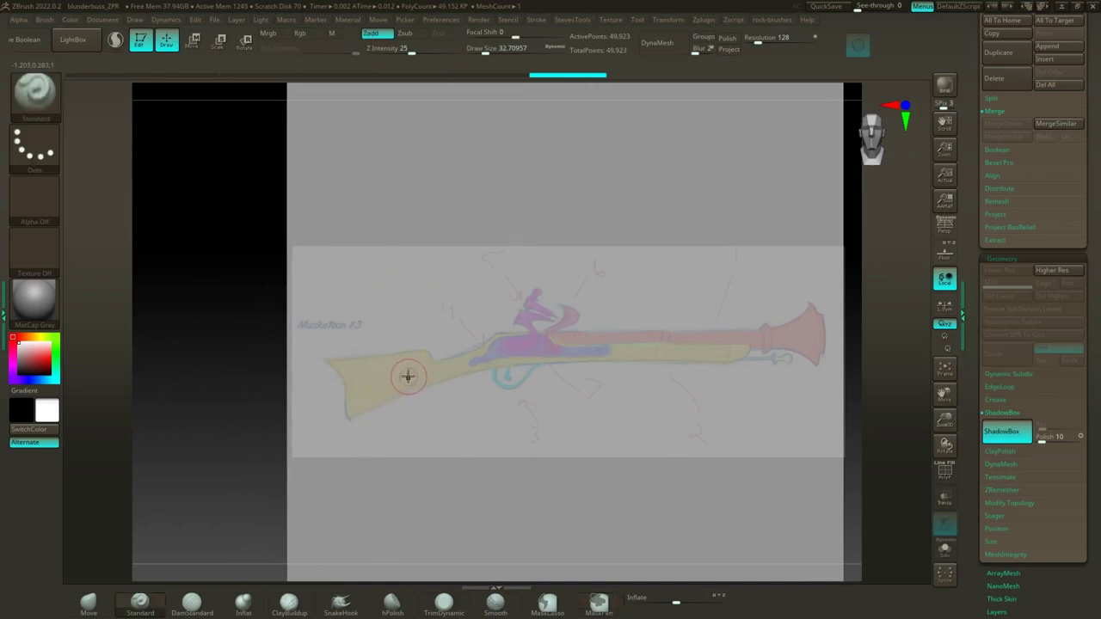
Step: Mask the yellow stock's whole silhouette from butt to fore-end on the ShadowBox, using MaskPen at a Draw Size of about 14
key(s)
drag(410, 376, 378, 387)
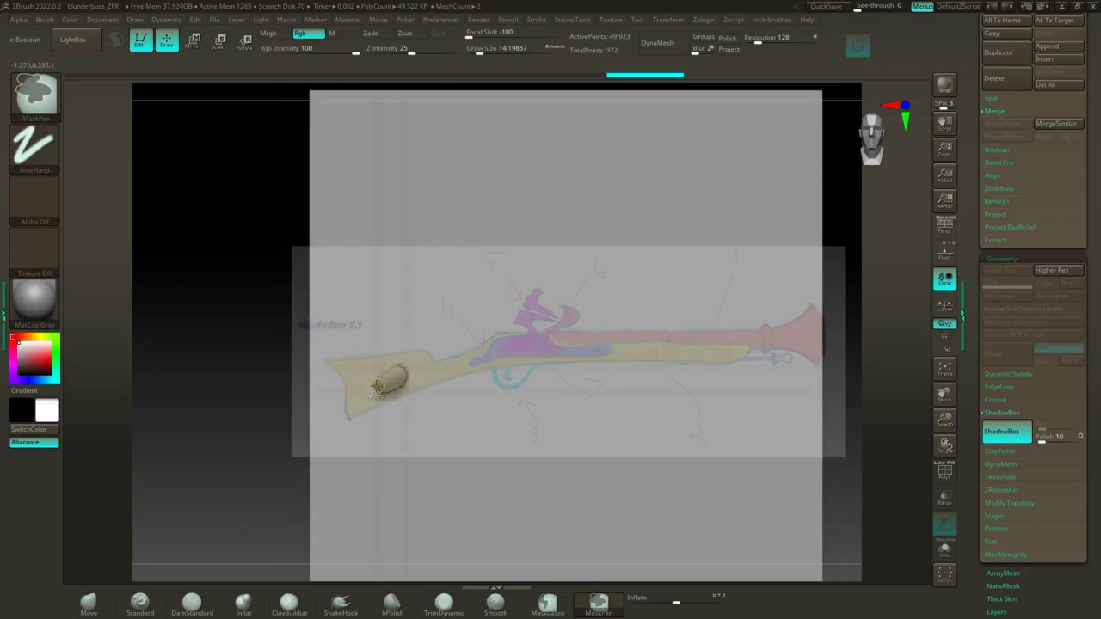
key(ctrl+z)
key(ctrl)
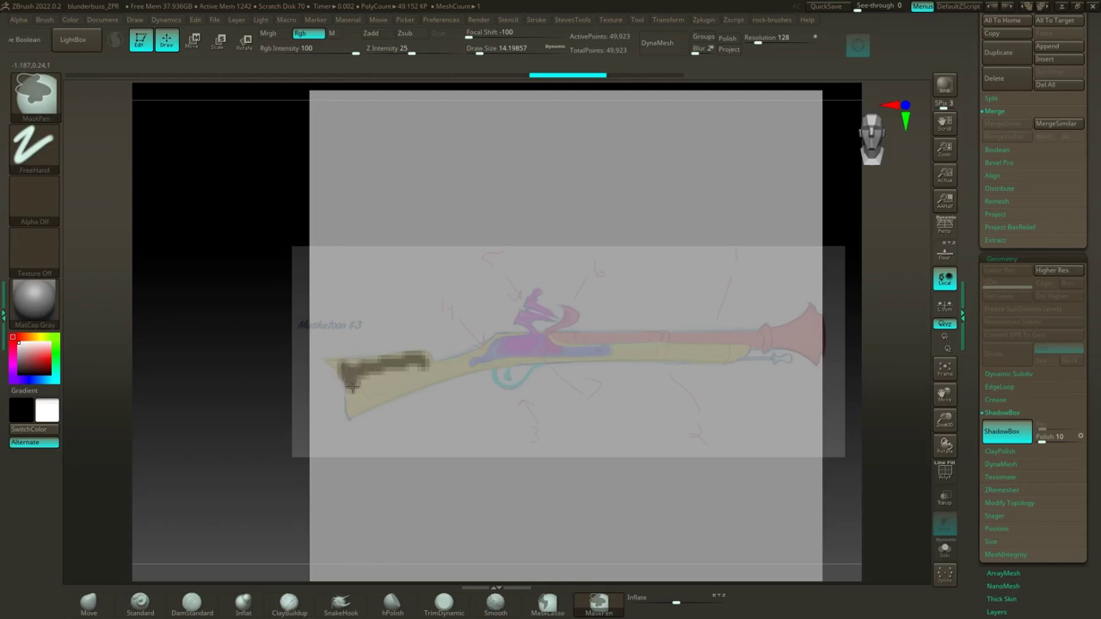
mouse_move(371, 392)
ctrl+mouse_down()
mouse_move(400, 378)
mouse_move(372, 385)
ctrl+mouse_up()
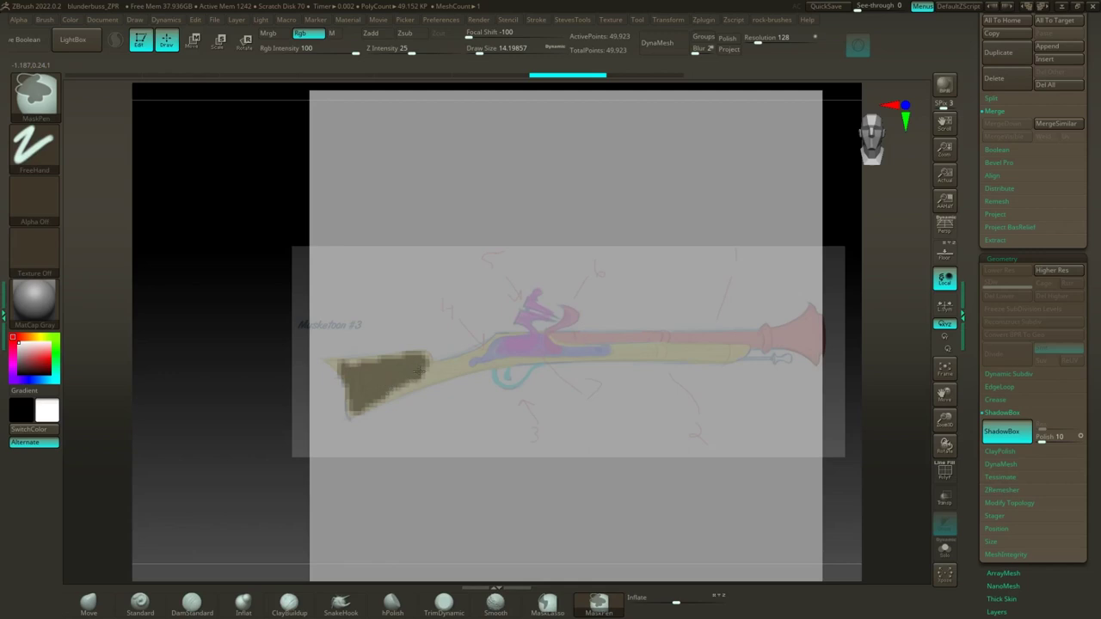
mouse_move(412, 376)
ctrl+mouse_down()
mouse_move(502, 338)
mouse_move(405, 390)
ctrl+mouse_up()
mouse_move(503, 356)
ctrl+mouse_down()
mouse_move(727, 345)
mouse_move(475, 368)
ctrl+mouse_up()
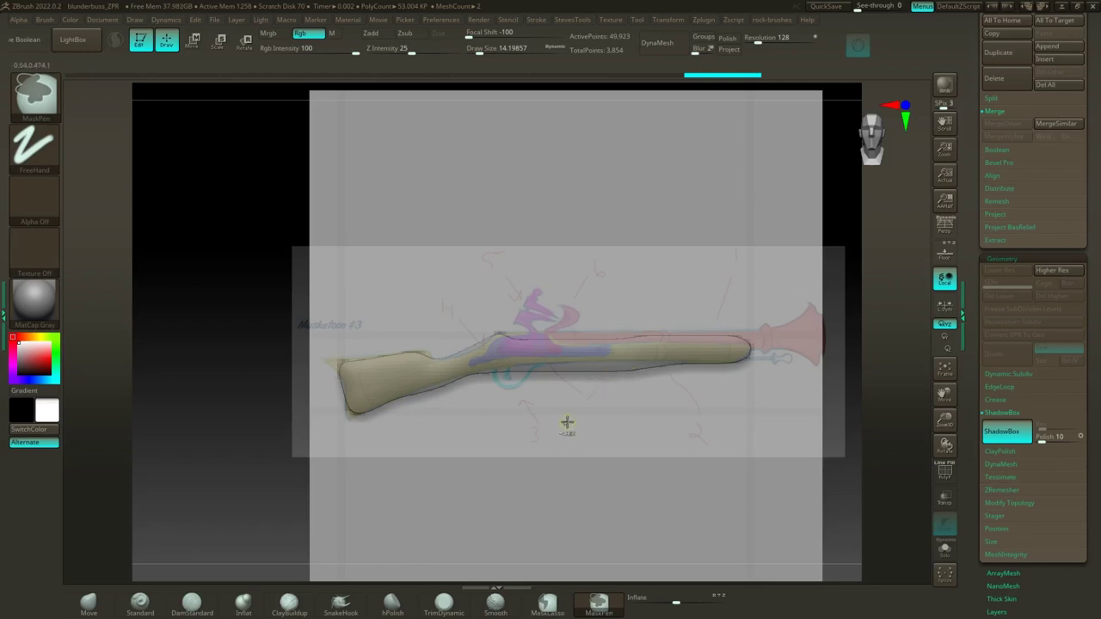
Step: Trim the top edge of the stock's fore-end straight by erasing the mask above it with MaskRect
click(36, 95)
click(248, 104)
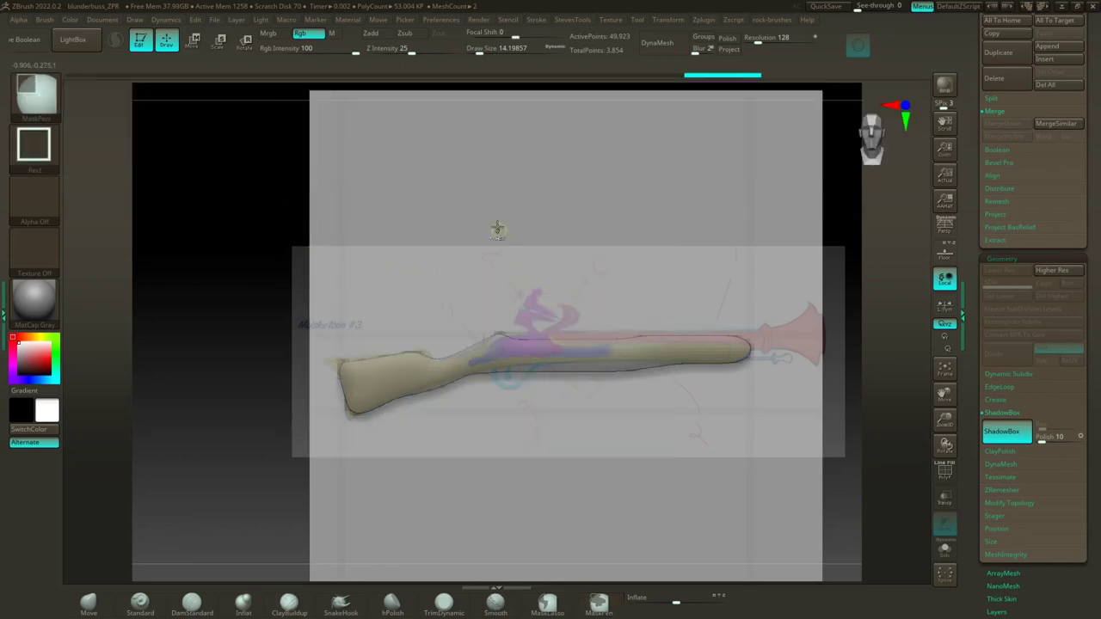
mouse_move(494, 219)
mouse_down()
mouse_move(627, 252)
mouse_move(616, 253)
mouse_move(684, 290)
mouse_move(685, 342)
mouse_move(771, 343)
mouse_up()
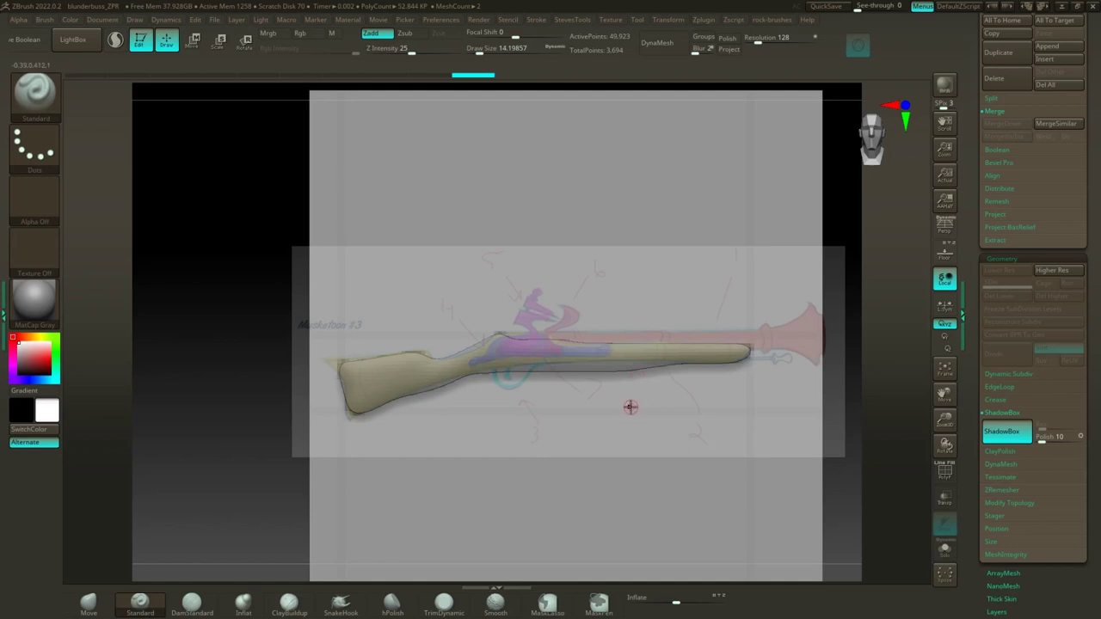
Step: Set the Draw Size to about 51, undo the stray box-filling mask and switch the masking brush back to MaskPen
key(s)
mouse_move(628, 409)
mouse_down()
mouse_move(641, 411)
mouse_move(618, 424)
mouse_move(618, 396)
mouse_up()
key(ctrl+z)
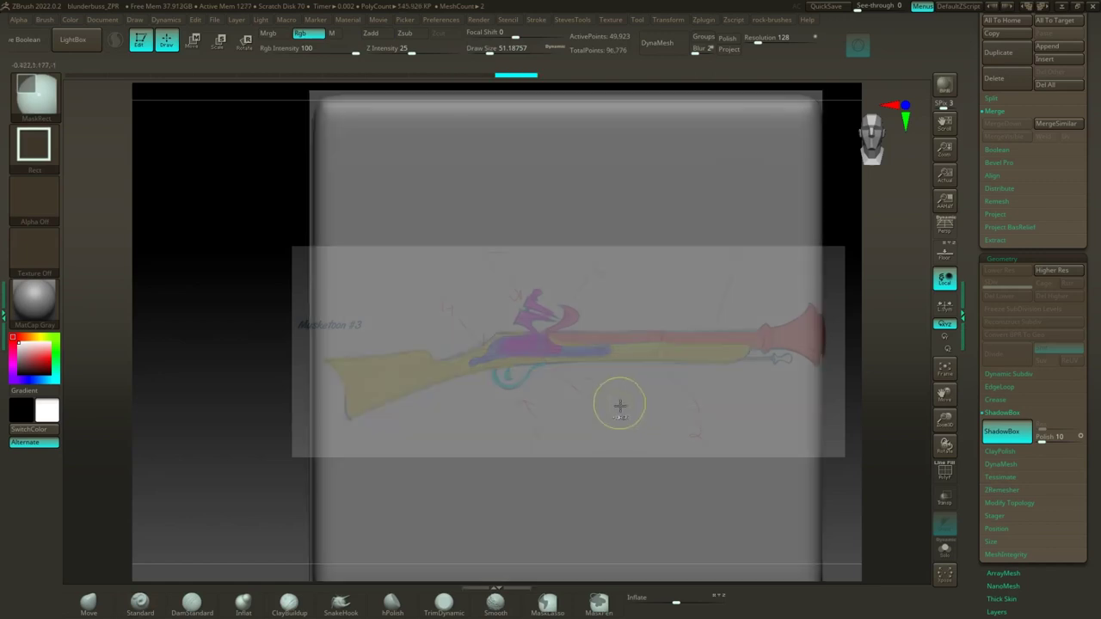
key(ctrl+z)
click(35, 94)
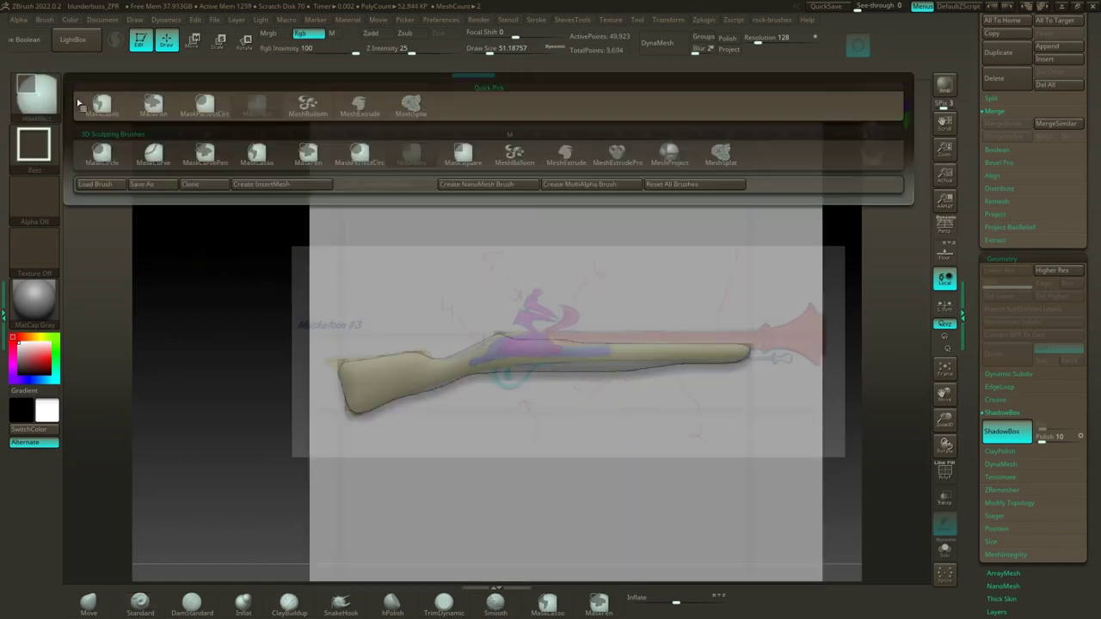
click(155, 109)
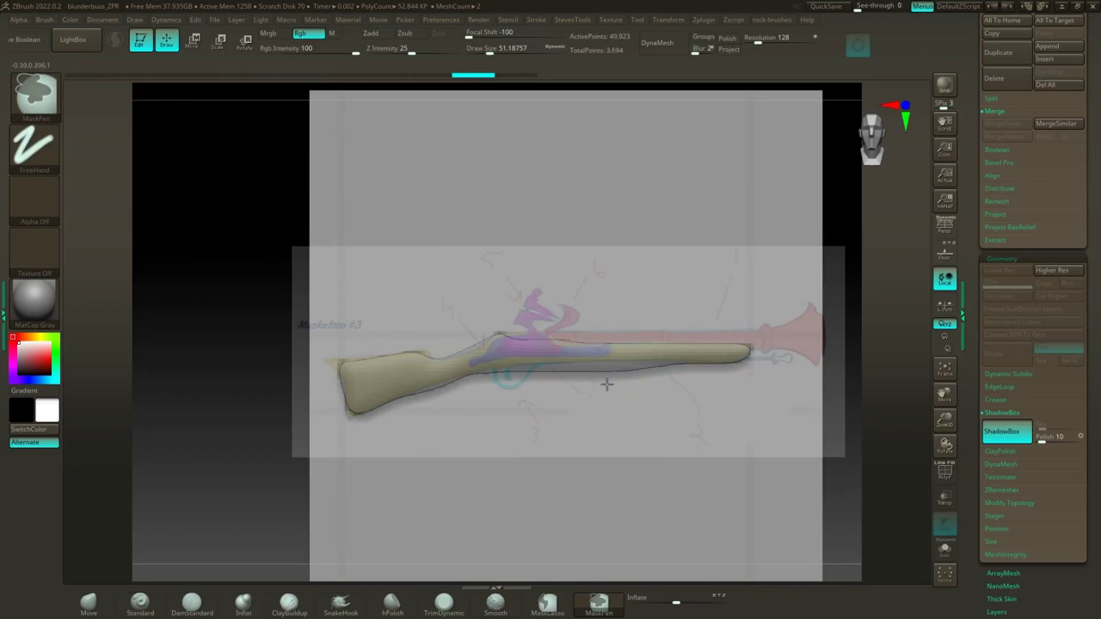
Step: Erase mask in small dabs along the underside of the stock's fore-end to match the reference outline
ctrl+alt+drag(625, 376, 640, 374)
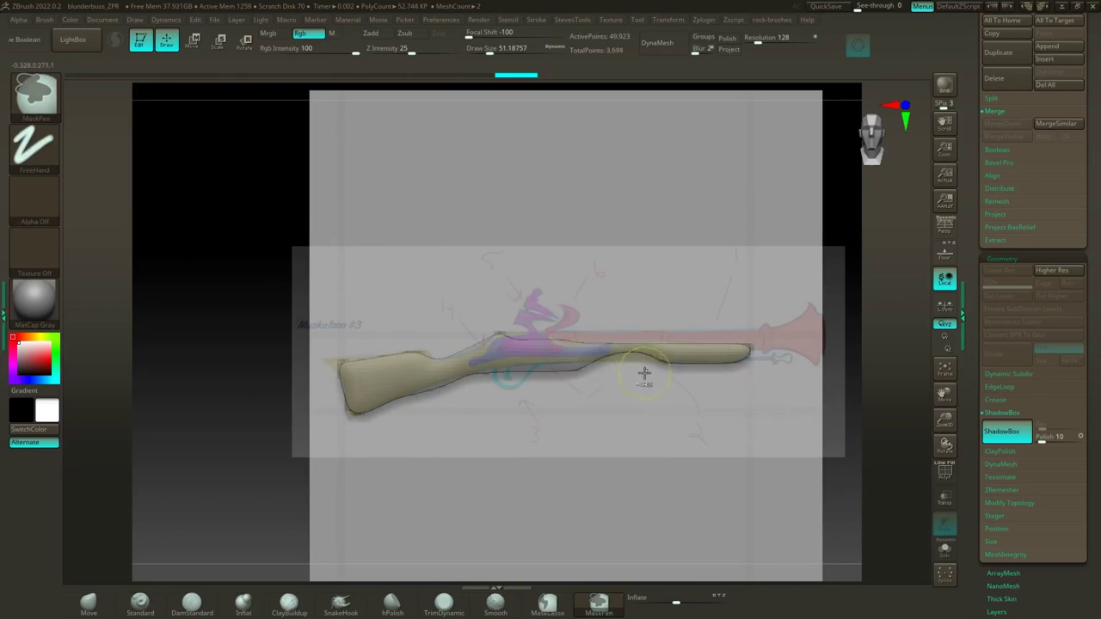
key(ctrl+z)
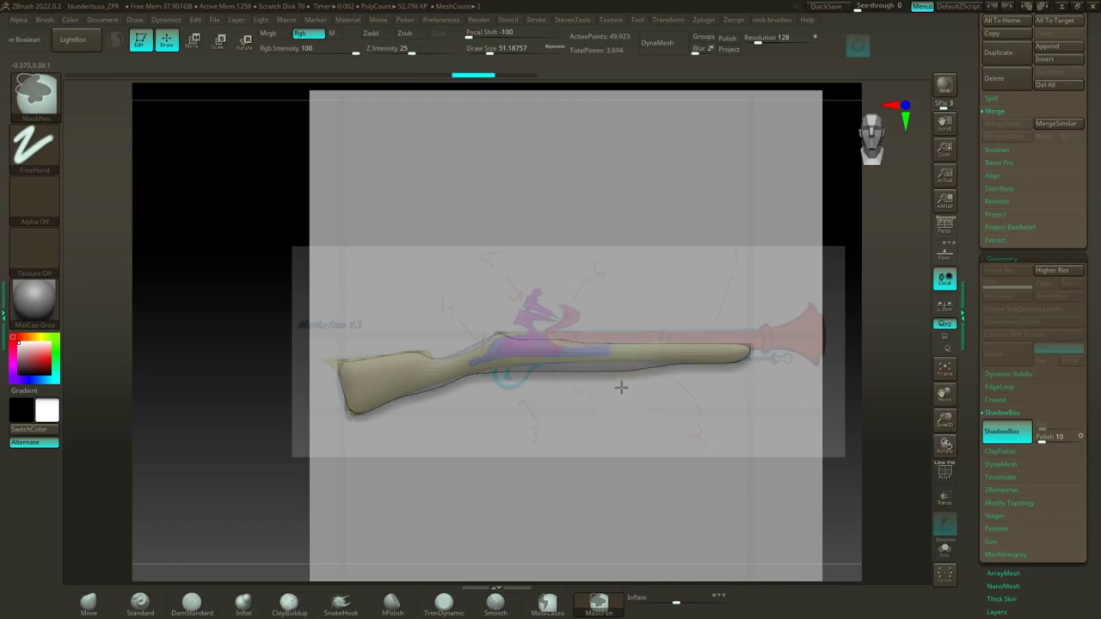
click(631, 411)
click(605, 394)
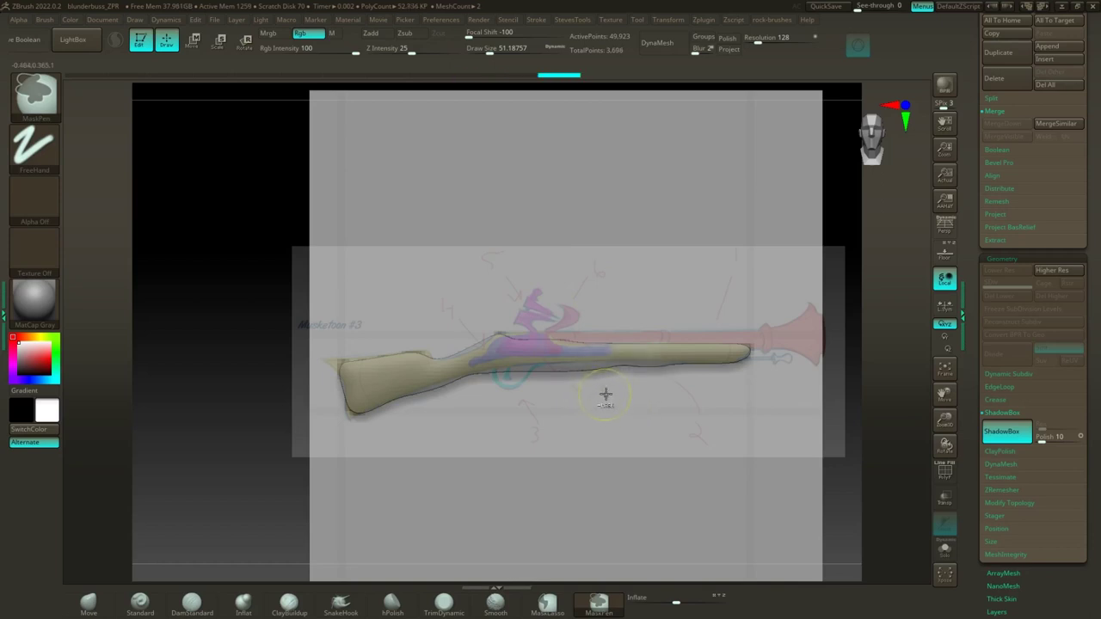
click(588, 393)
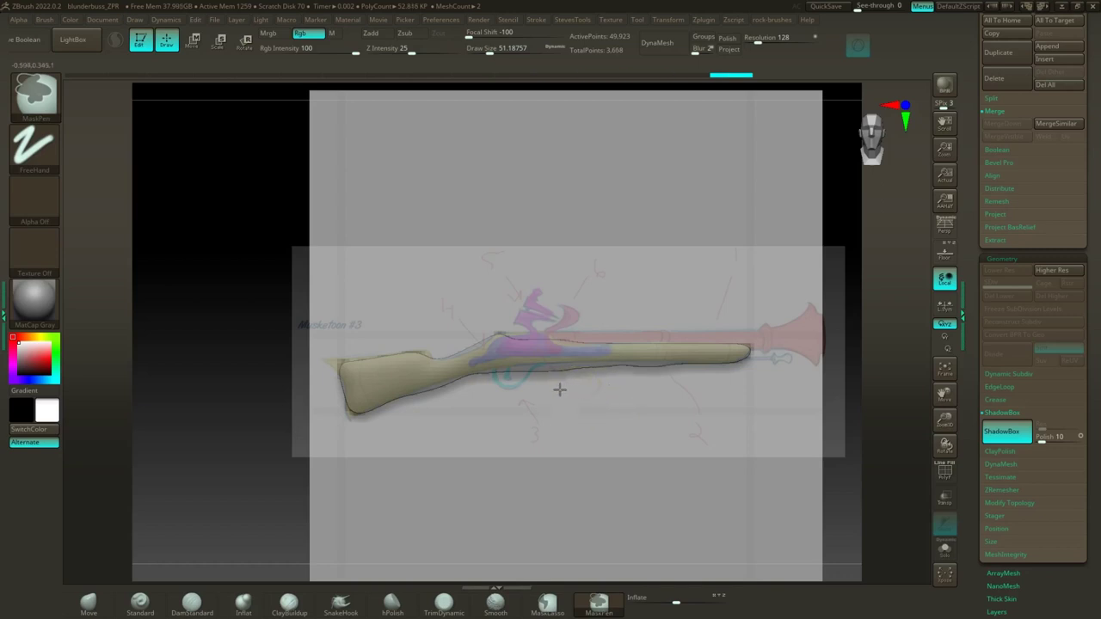
click(579, 388)
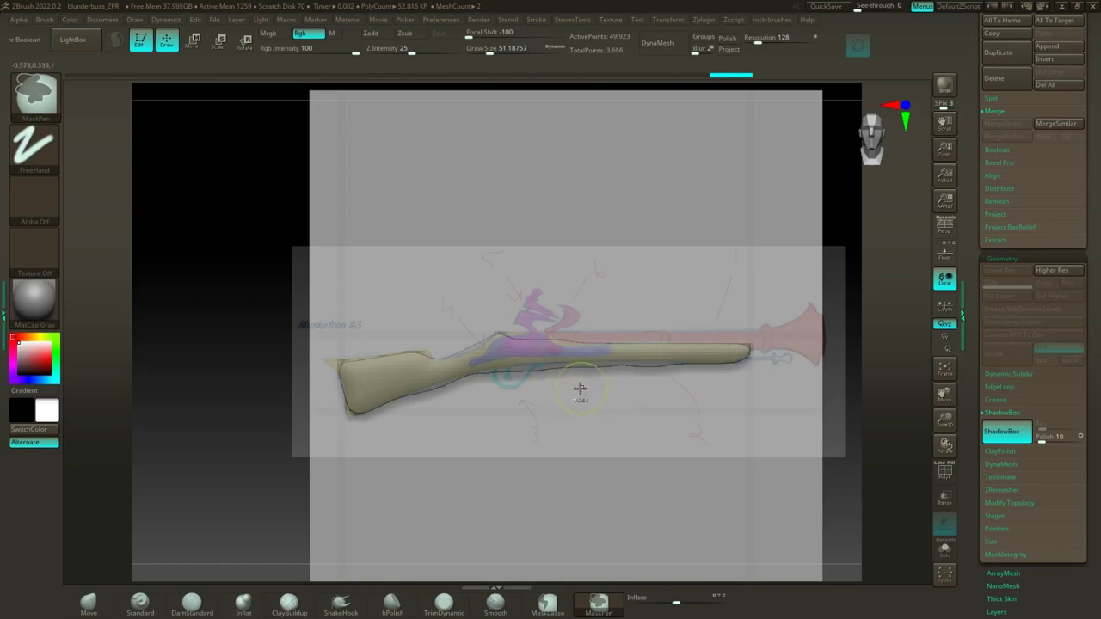
click(649, 385)
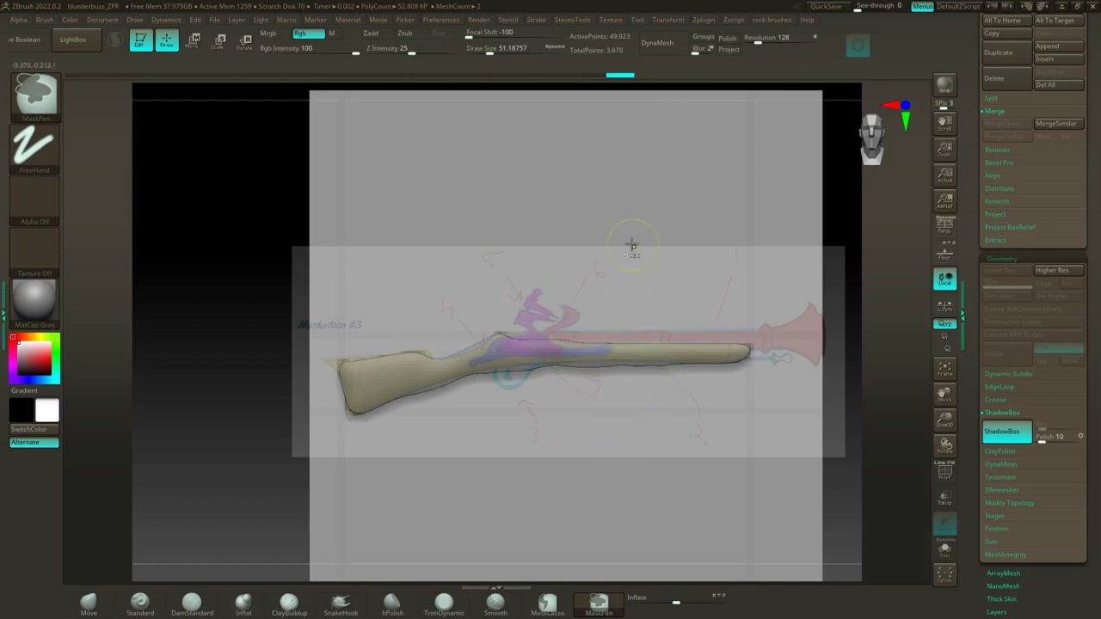
Step: Straighten the underside of the stock's fore-end and the area around the trigger guard by erasing ShadowBox mask with MaskLasso
click(34, 100)
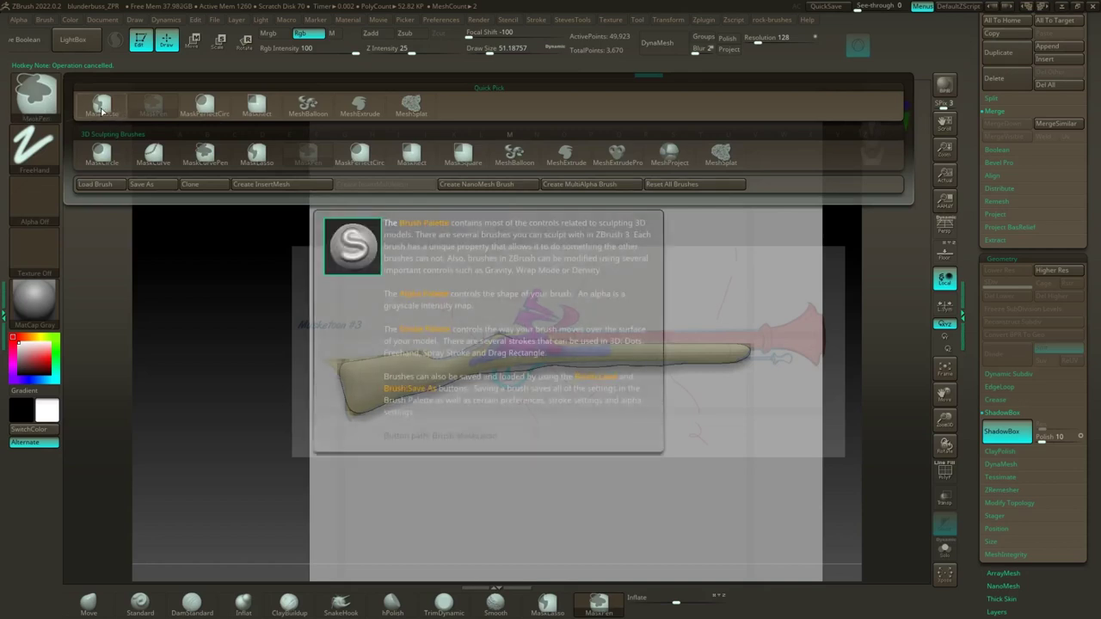
click(101, 108)
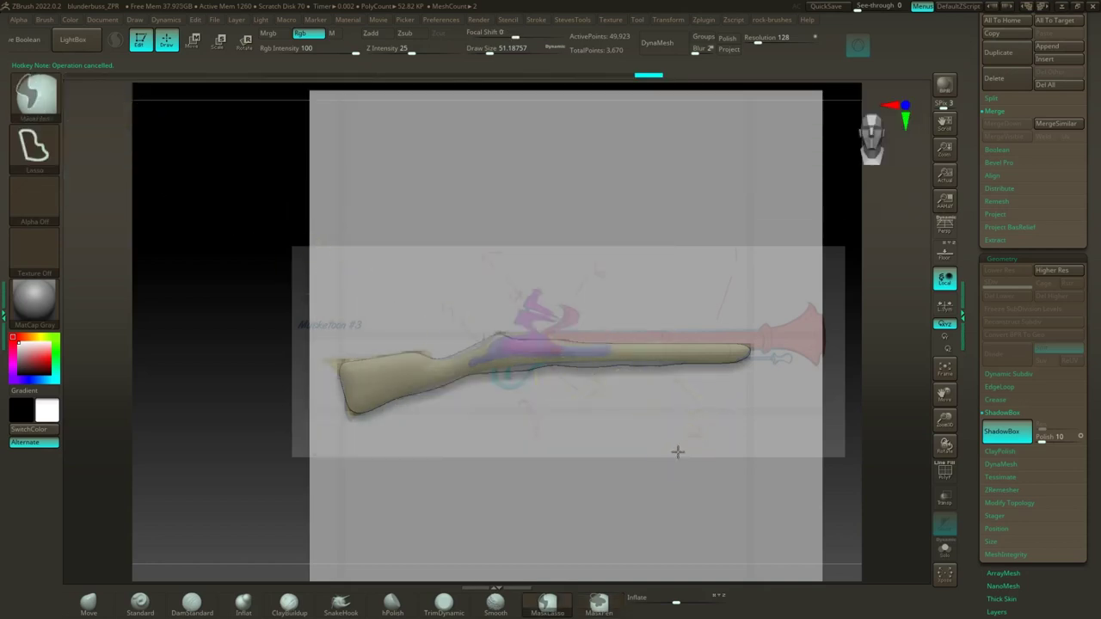
mouse_move(677, 450)
ctrl+mouse_down()
mouse_move(735, 414)
mouse_move(714, 391)
mouse_move(681, 398)
mouse_move(677, 365)
mouse_move(478, 365)
ctrl+mouse_up()
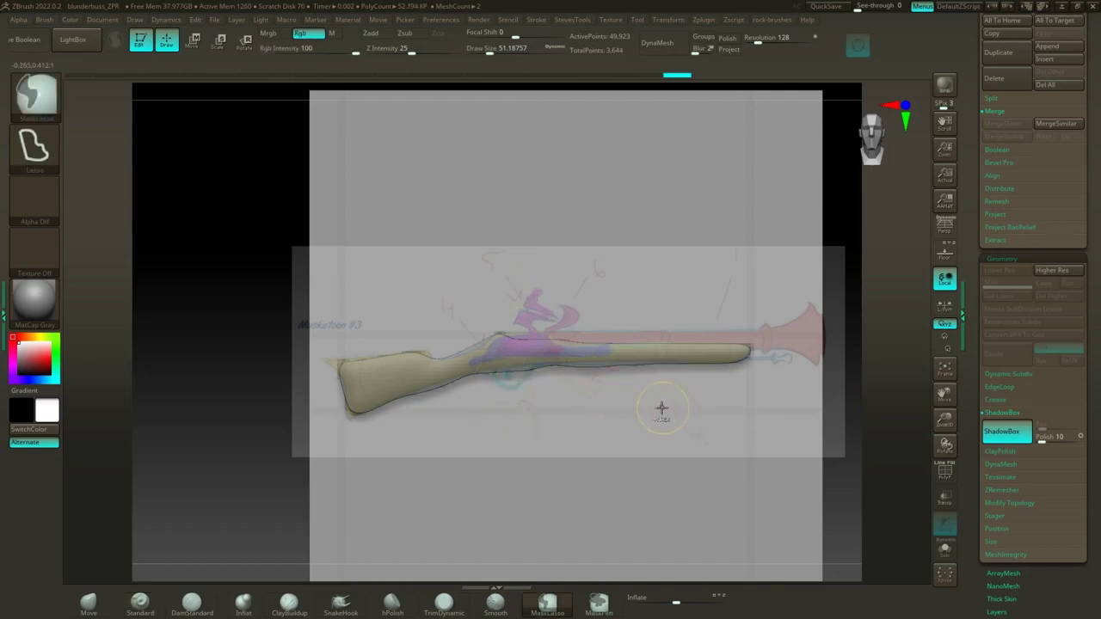
mouse_move(653, 380)
ctrl+mouse_down()
mouse_move(625, 357)
mouse_move(514, 363)
ctrl+mouse_up()
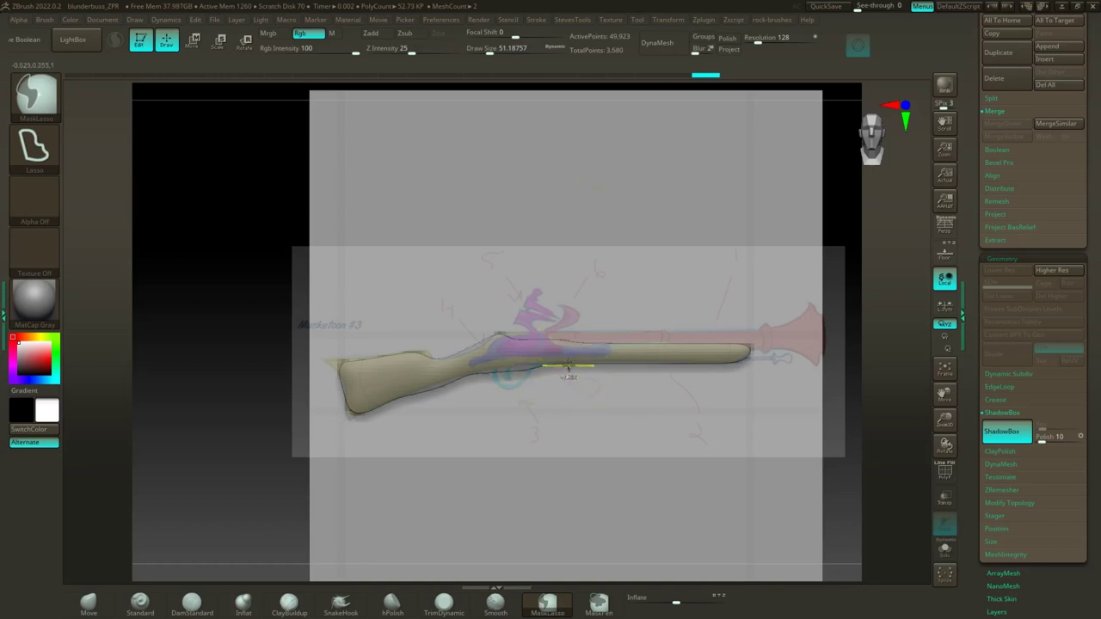
mouse_move(588, 395)
ctrl+mouse_down()
mouse_move(559, 363)
mouse_move(501, 367)
mouse_move(463, 383)
mouse_move(478, 411)
ctrl+mouse_up()
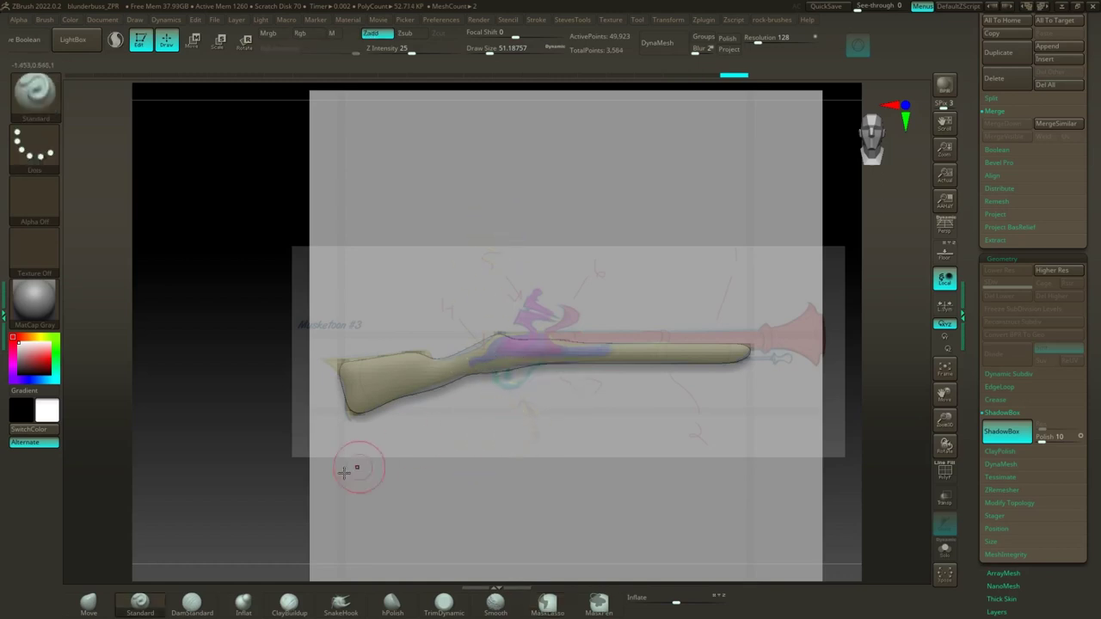
Step: Check the stock's thickness from several angles and turn off ShadowBox to convert it into a standalone mesh
drag(222, 480, 285, 496)
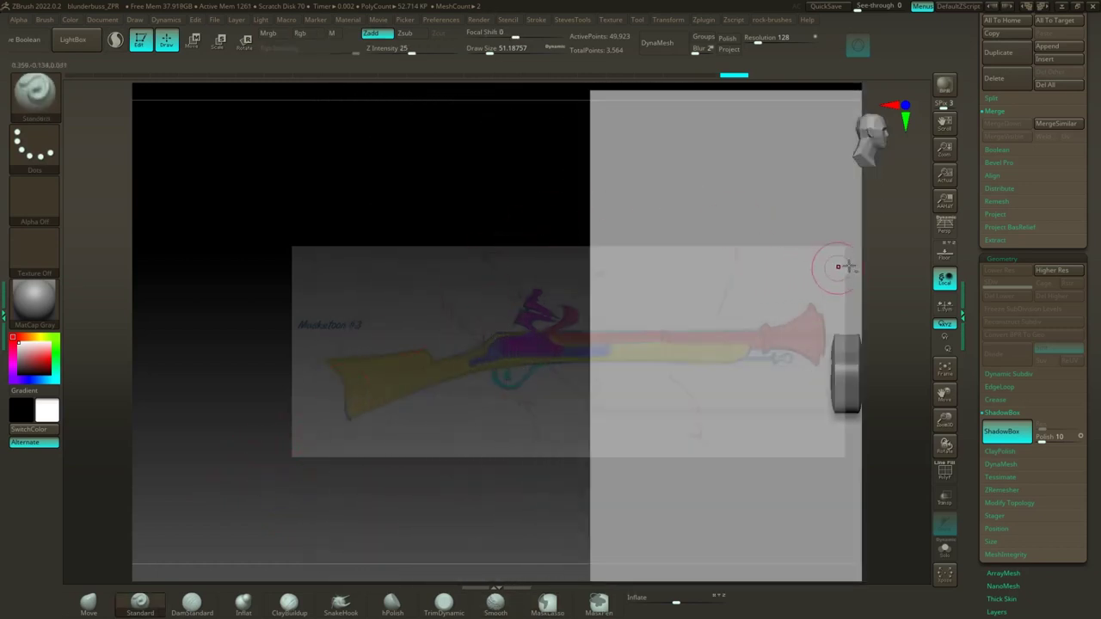
drag(536, 157, 294, 214)
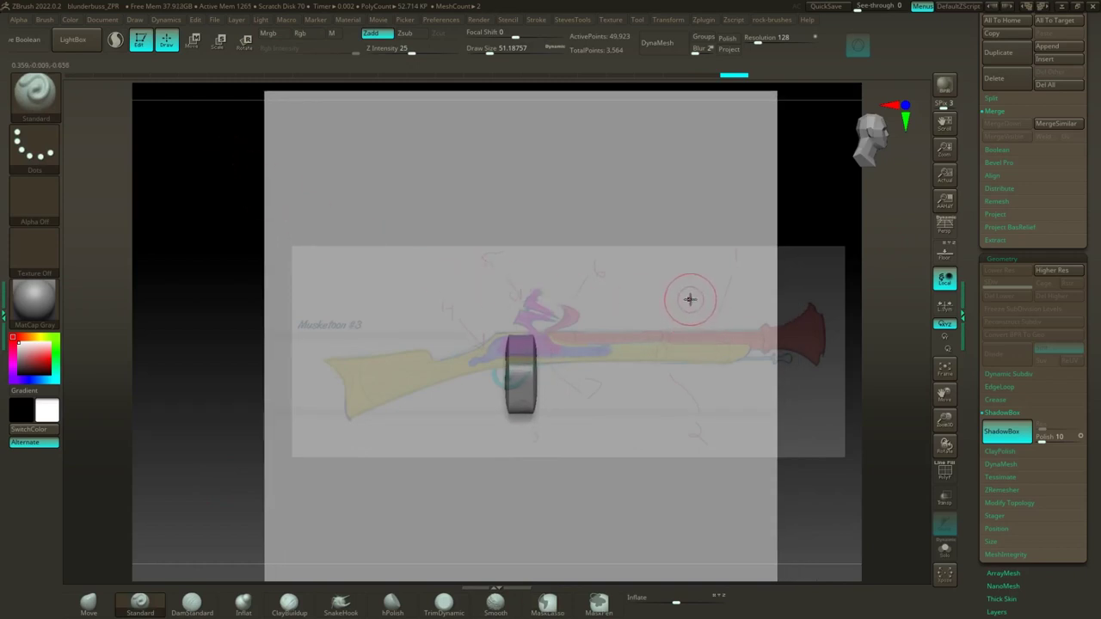
drag(756, 221, 796, 187)
right_drag(795, 188, 781, 192)
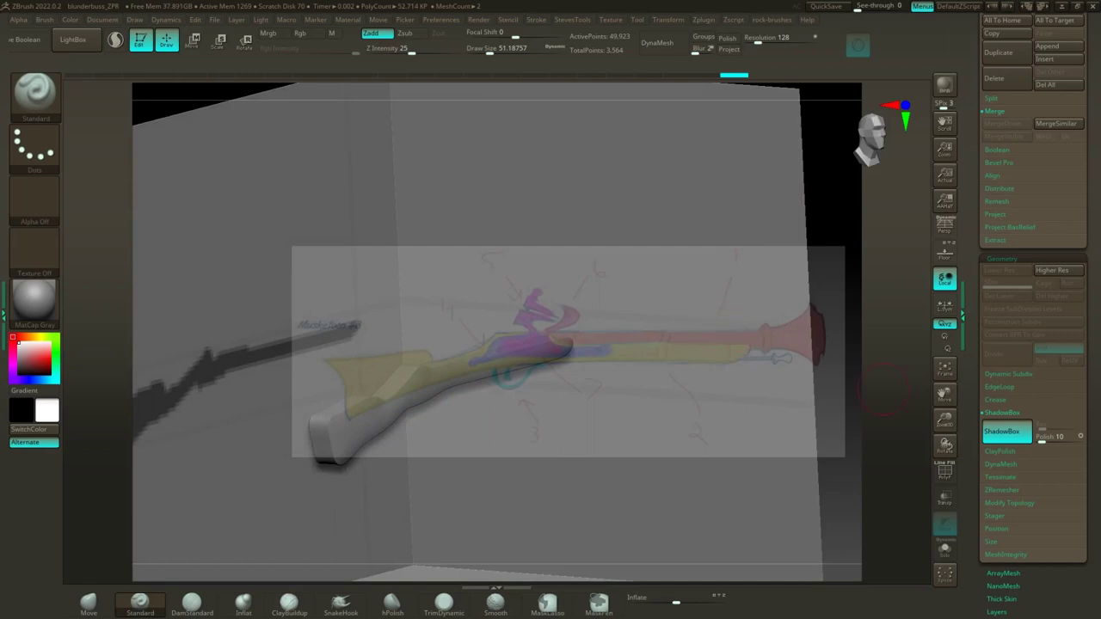
click(997, 433)
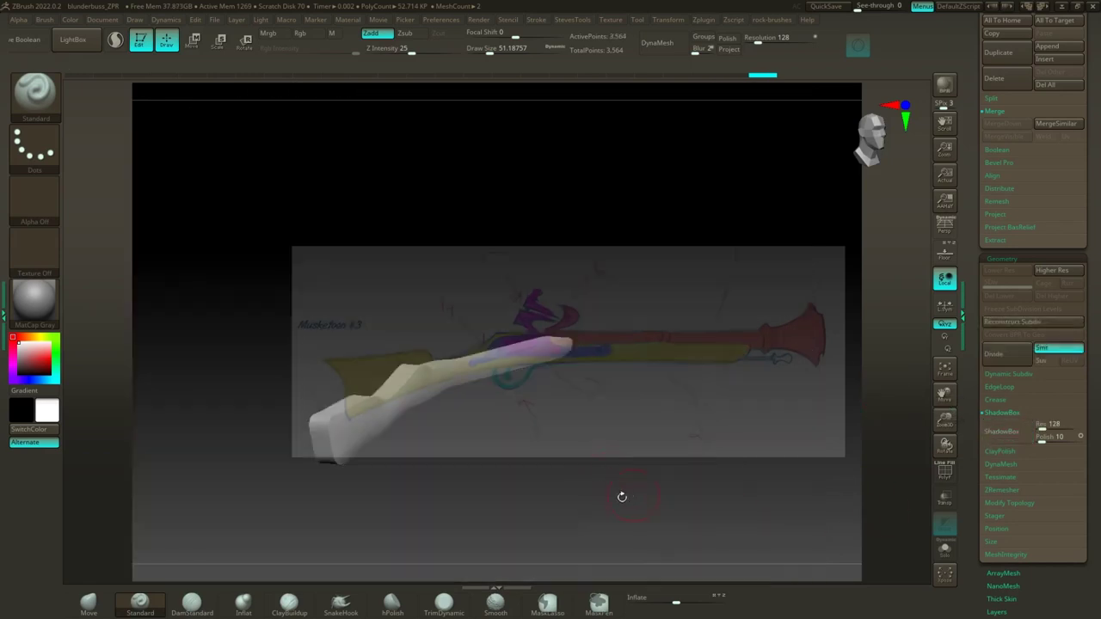
Step: Shrink the Musketoon #3 Spotlight reference, place it above the stock near the canvas's upper-left corner and restore its full opacity
key(shift+z)
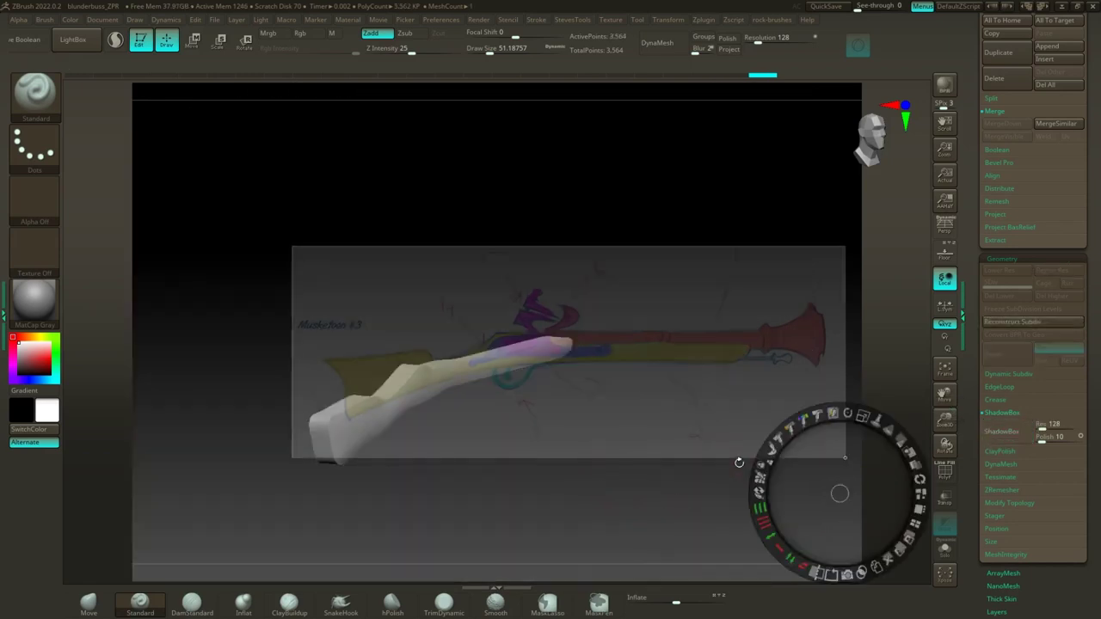
drag(863, 416, 827, 414)
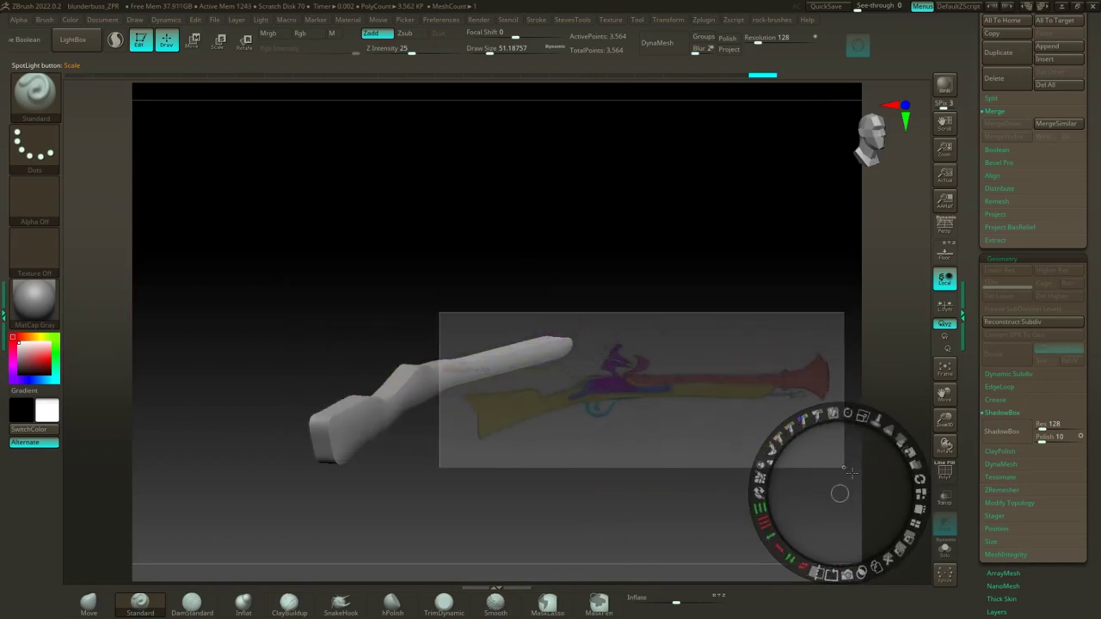
drag(870, 469, 561, 259)
drag(575, 258, 569, 260)
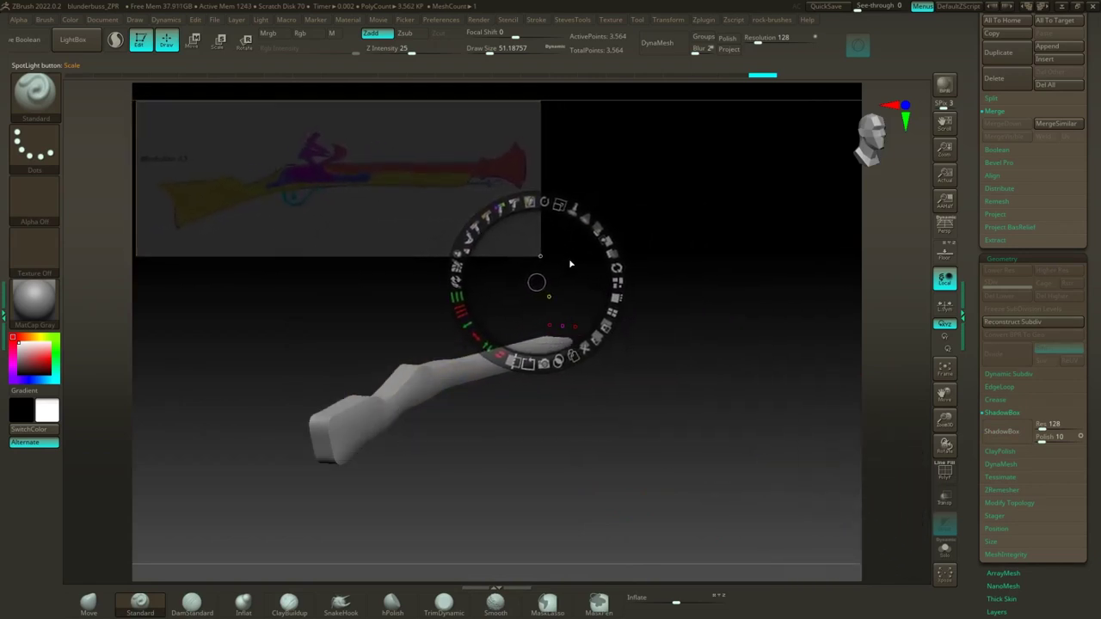
drag(600, 224, 604, 309)
click(612, 426)
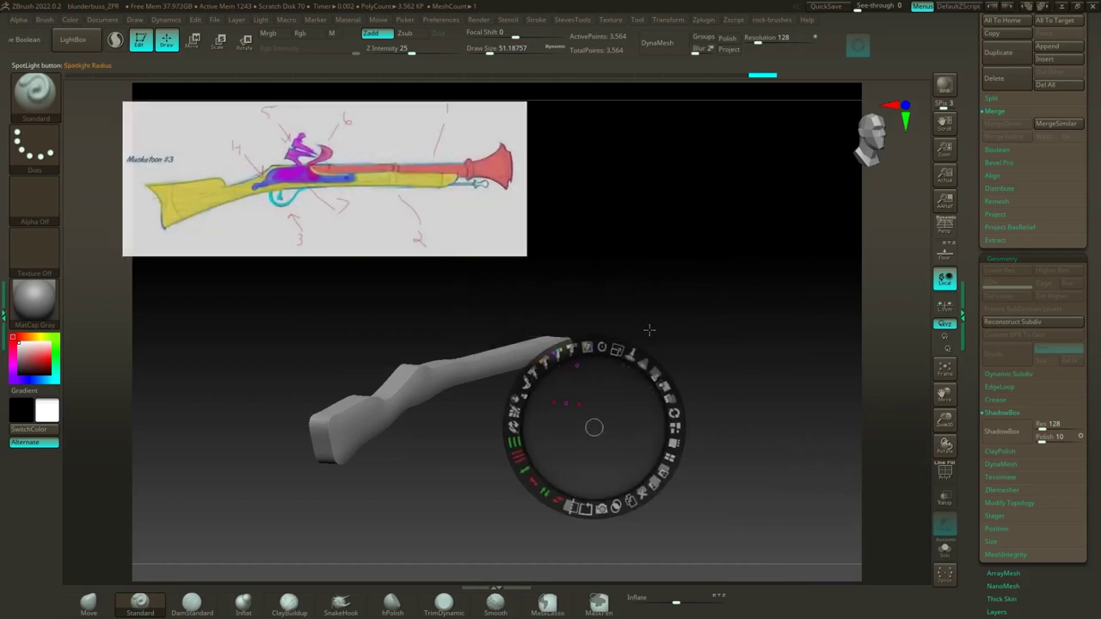
key(z)
Step: Turn on the PolyFrame display and examine the stock's topology and polygroups from perspective and side views
key(ctrl+d)
shift+drag(605, 305, 575, 300)
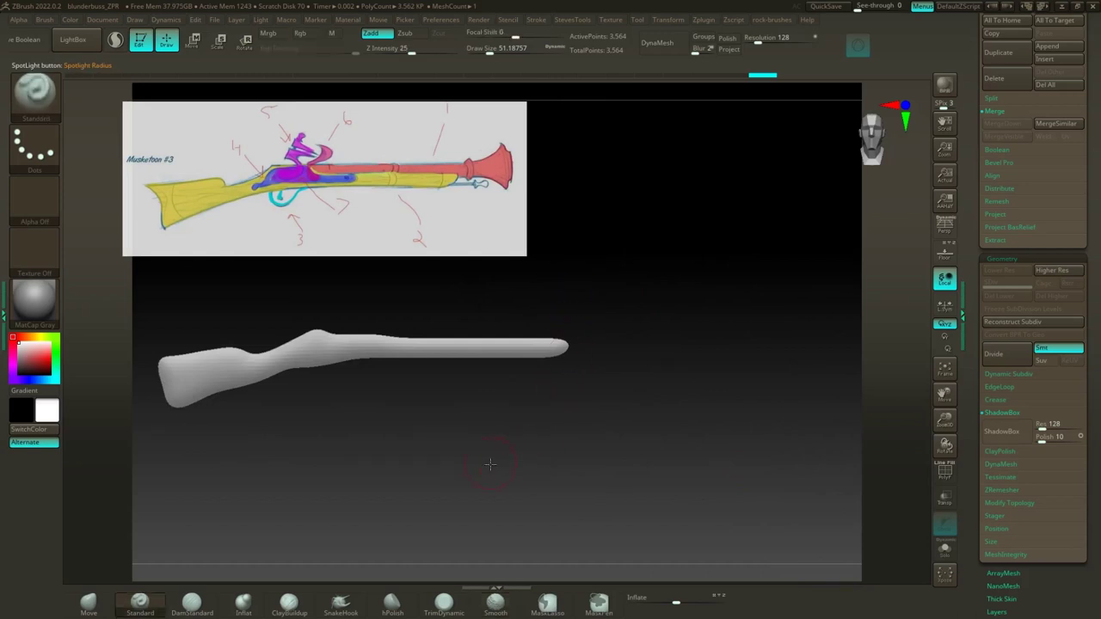
alt+drag(490, 461, 599, 519)
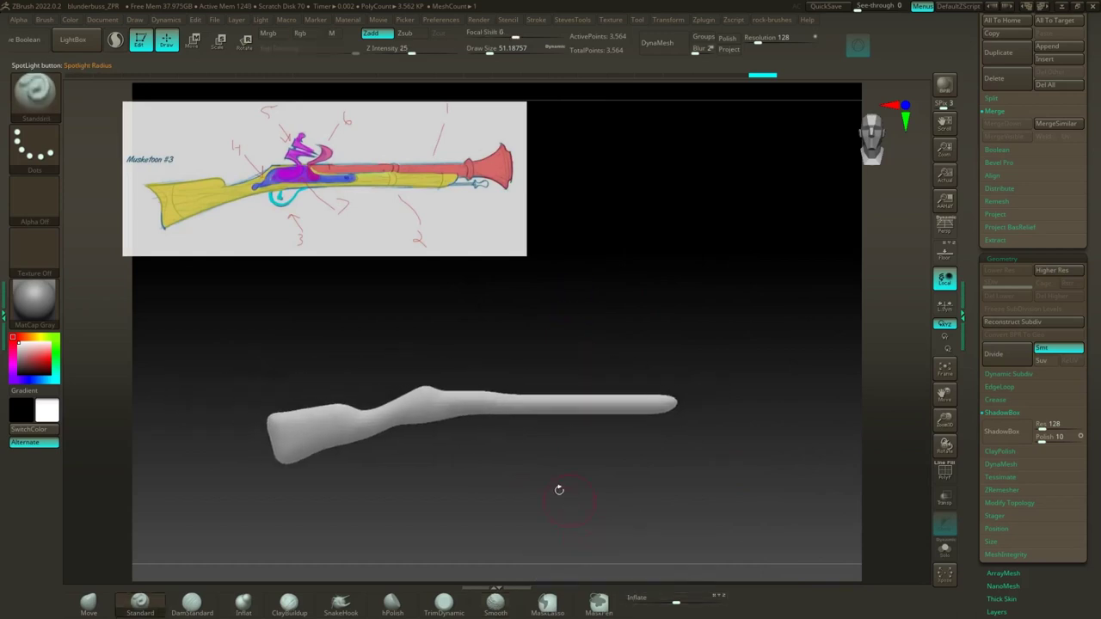
alt+drag(491, 459, 559, 478)
alt+drag(465, 495, 605, 489)
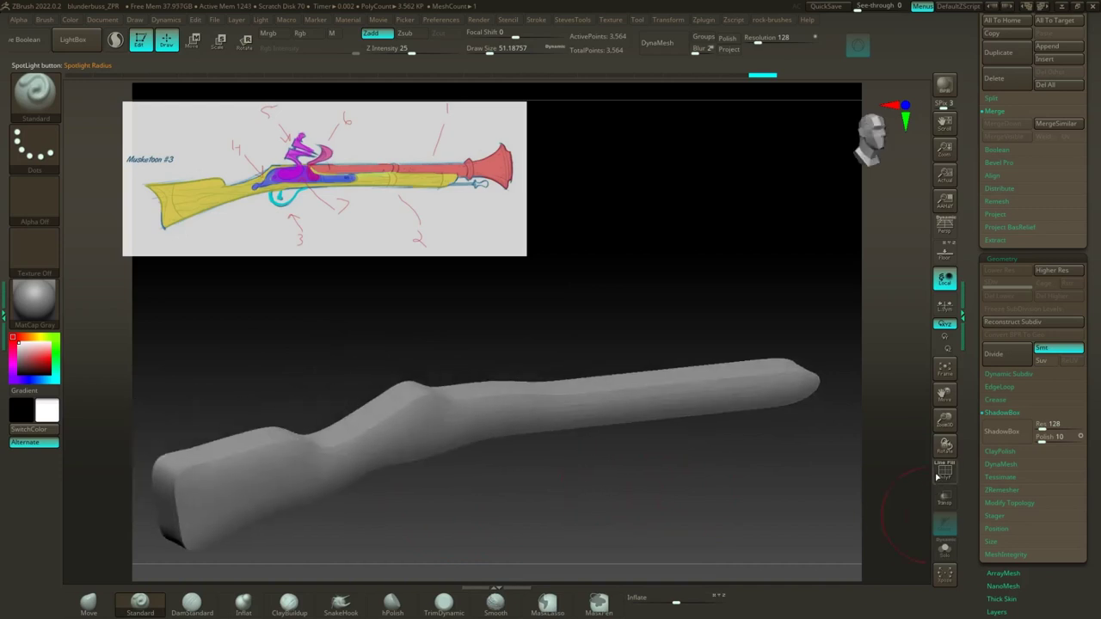
click(937, 475)
drag(705, 481, 707, 516)
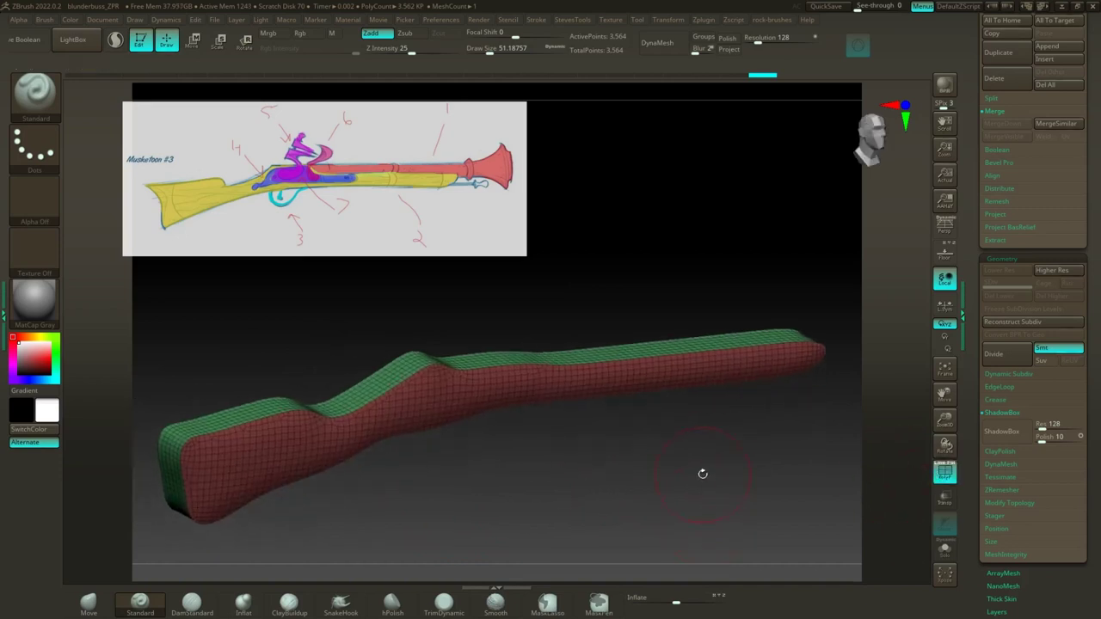
drag(700, 472, 622, 453)
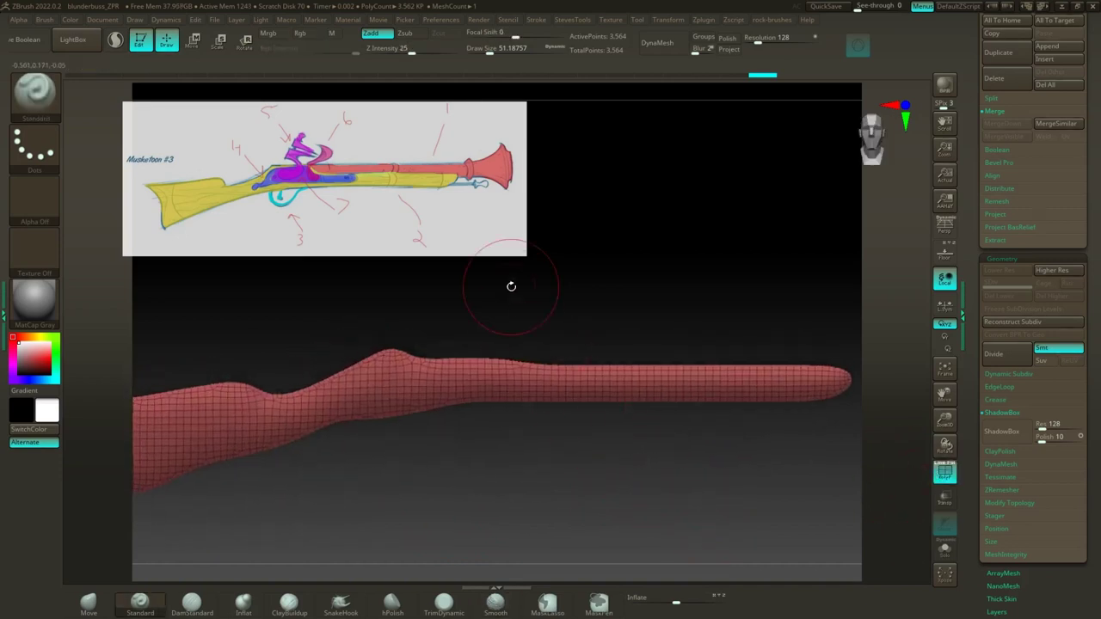
Step: Centre the Spotlight reference over the canvas, enlarge it, lower its opacity and fit the stock mesh to the yellow stock drawing
key(z)
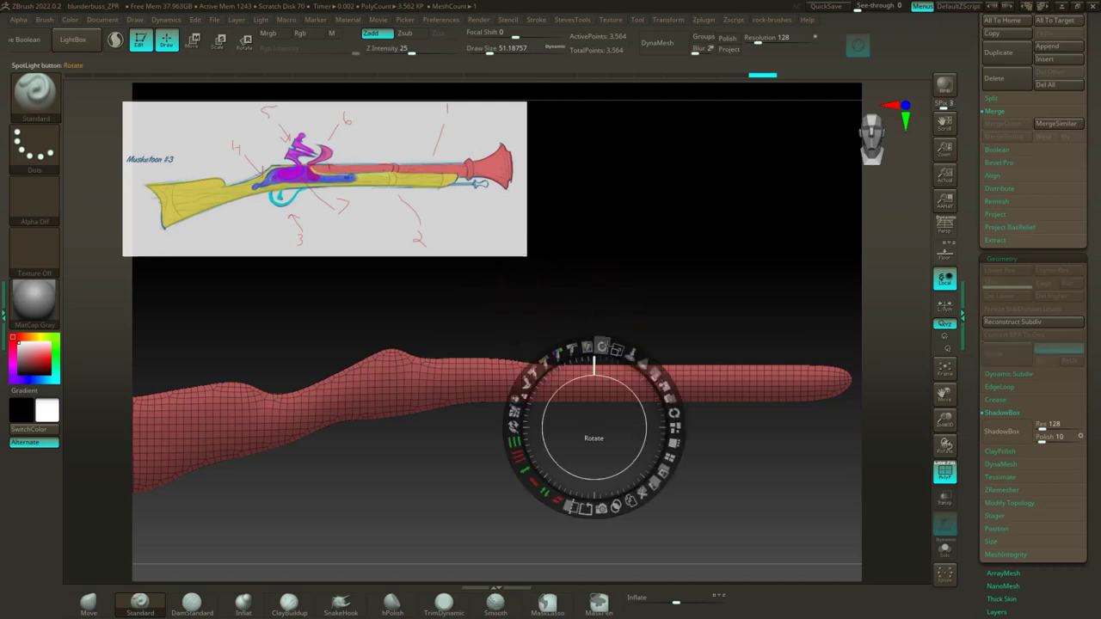
drag(612, 361, 815, 550)
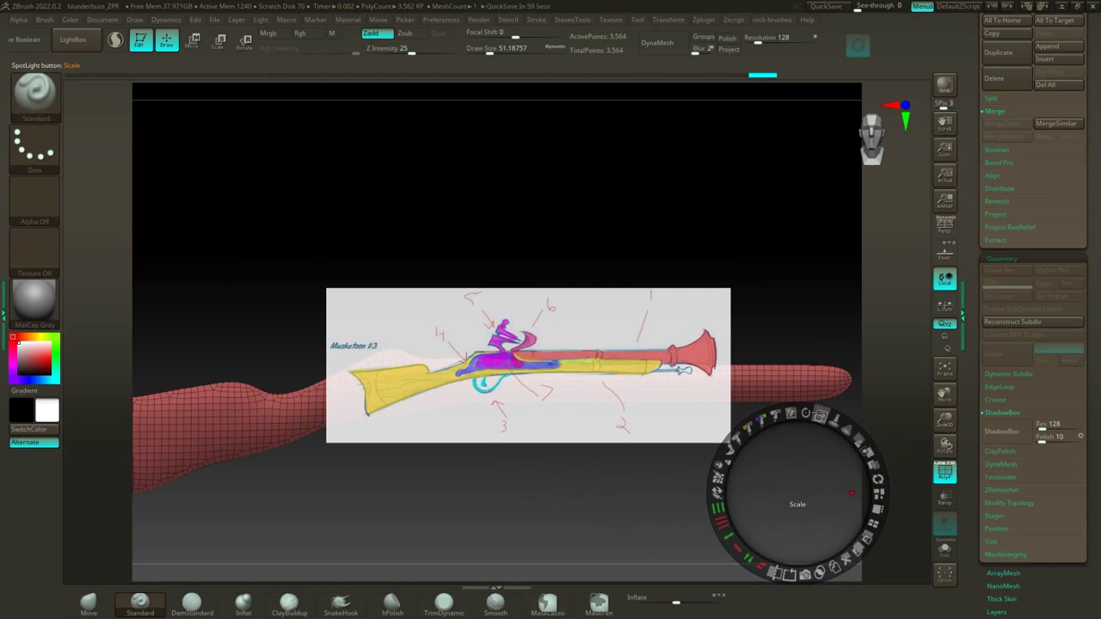
drag(819, 416, 895, 505)
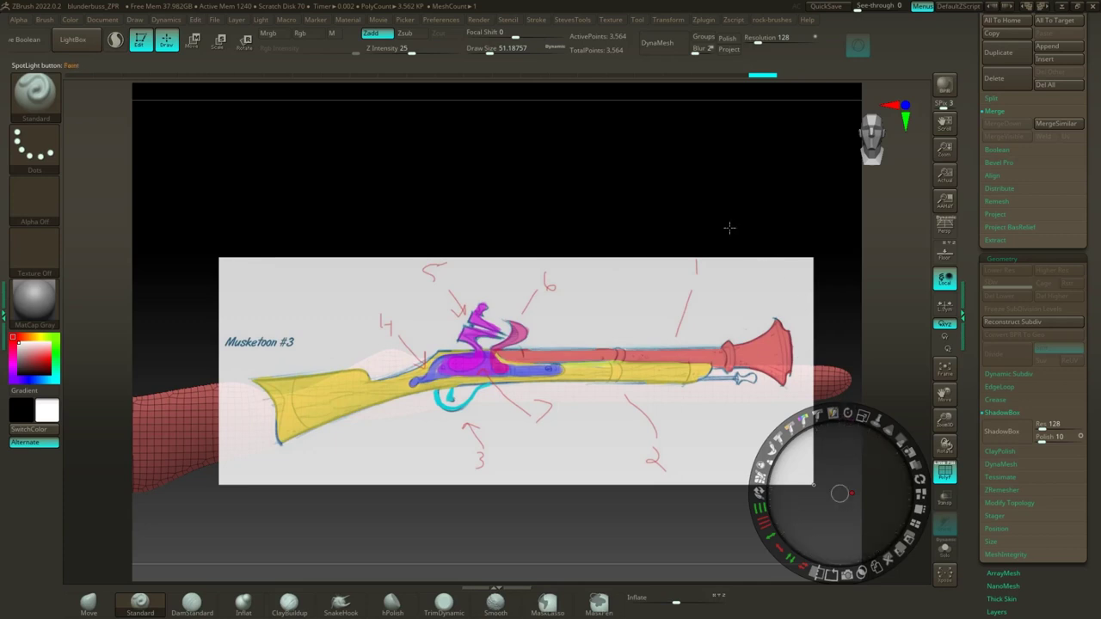
key(z)
drag(708, 197, 585, 231)
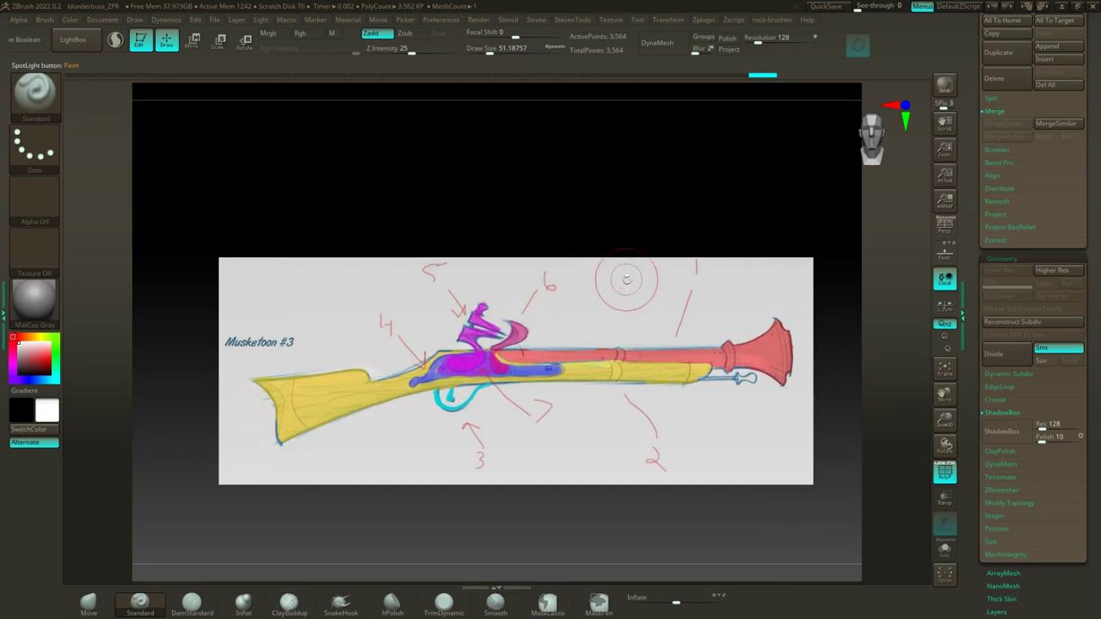
key(z)
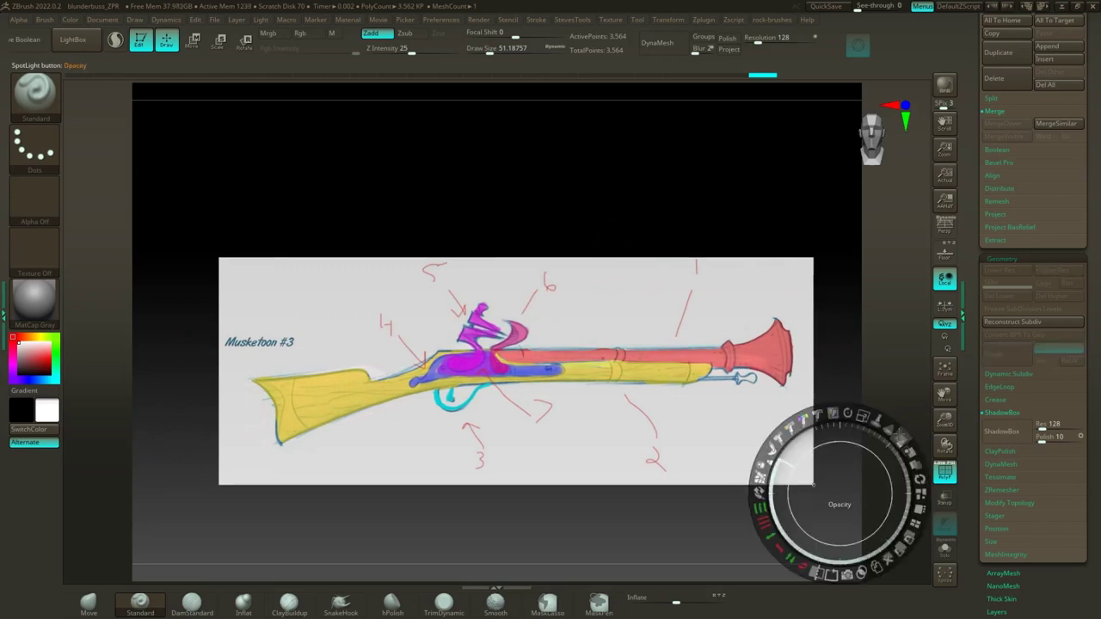
drag(898, 439, 844, 444)
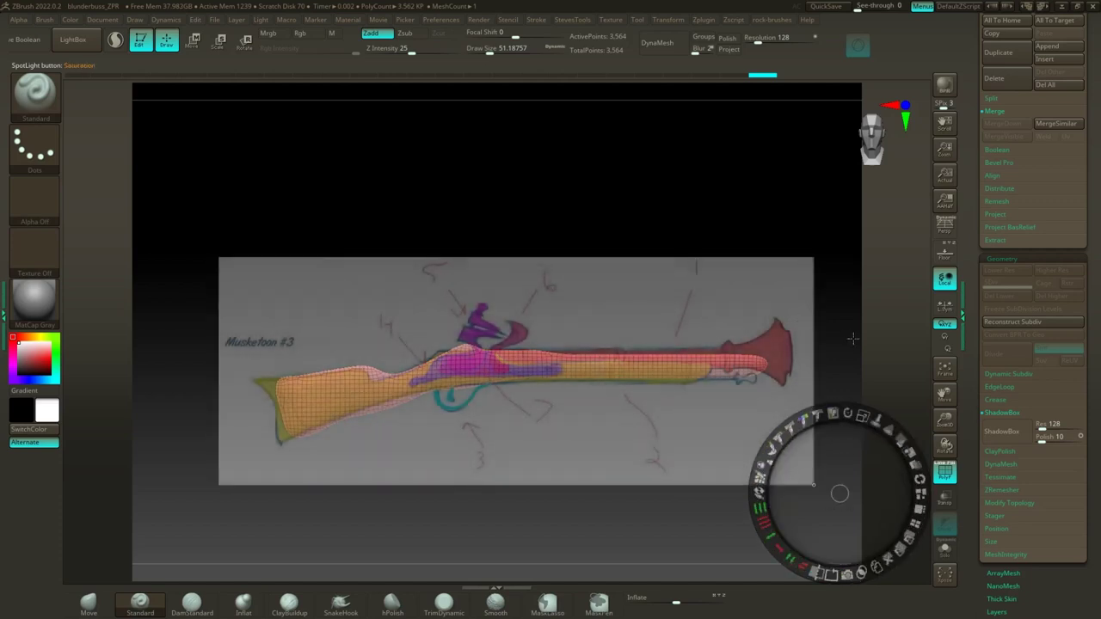
key(z)
alt+drag(837, 379, 832, 295)
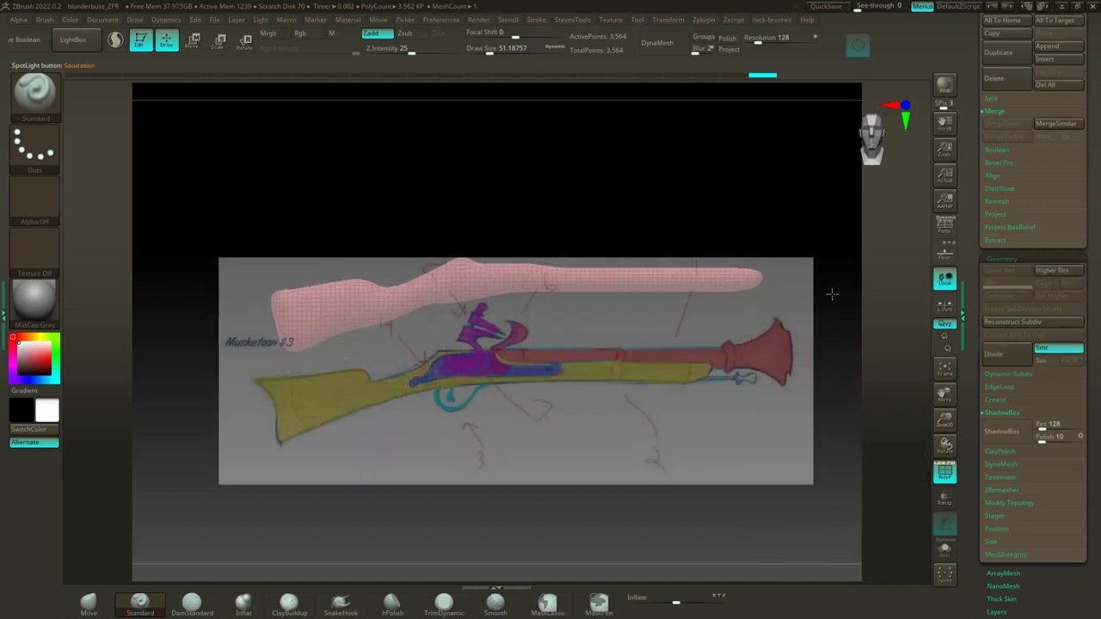
Step: Hide the rounded fore-end tip beyond the end of the yellow stock in the reference and delete the hidden geometry
mouse_move(830, 385)
alt+mouse_down()
mouse_move(819, 478)
mouse_move(702, 300)
mouse_move(793, 315)
mouse_move(688, 297)
alt+mouse_up()
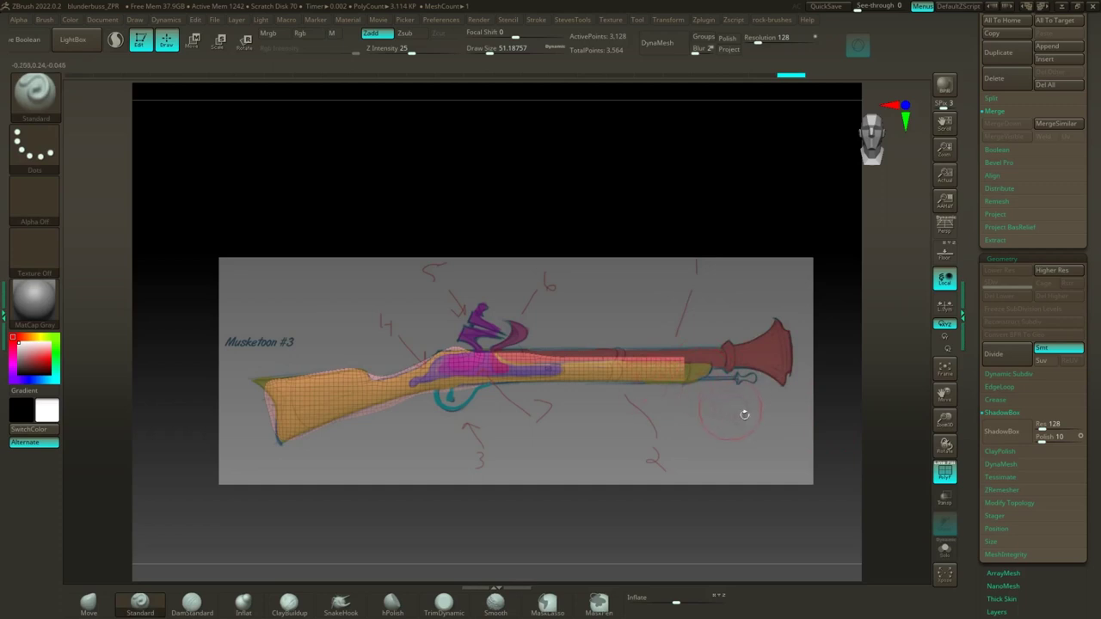
key(ctrl+shift)
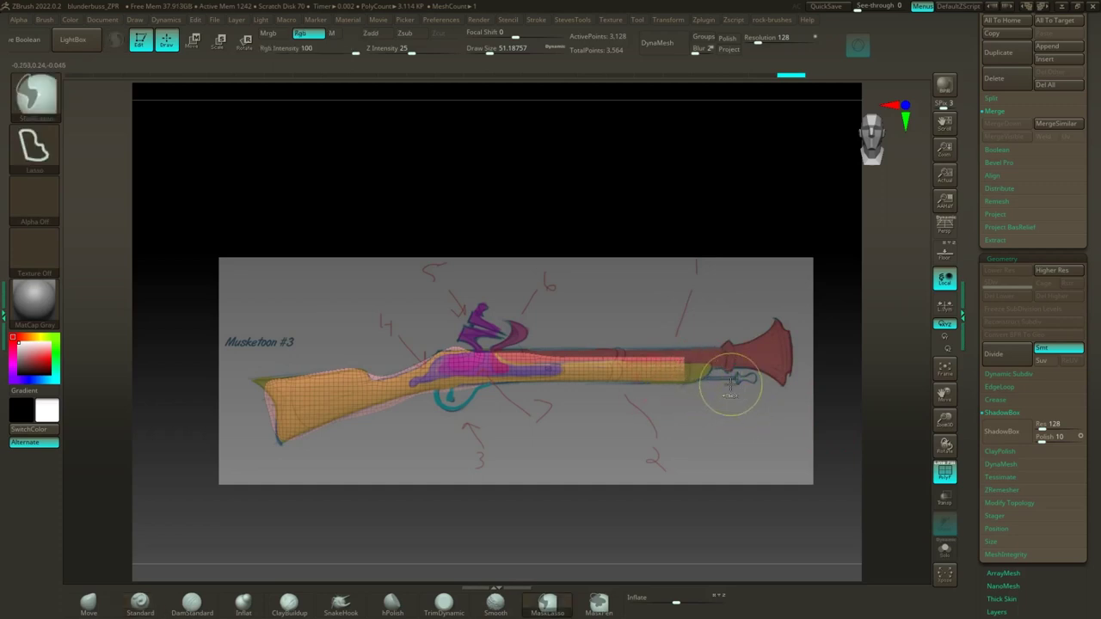
key(ctrl+z)
ctrl+shift+drag(815, 411, 710, 331)
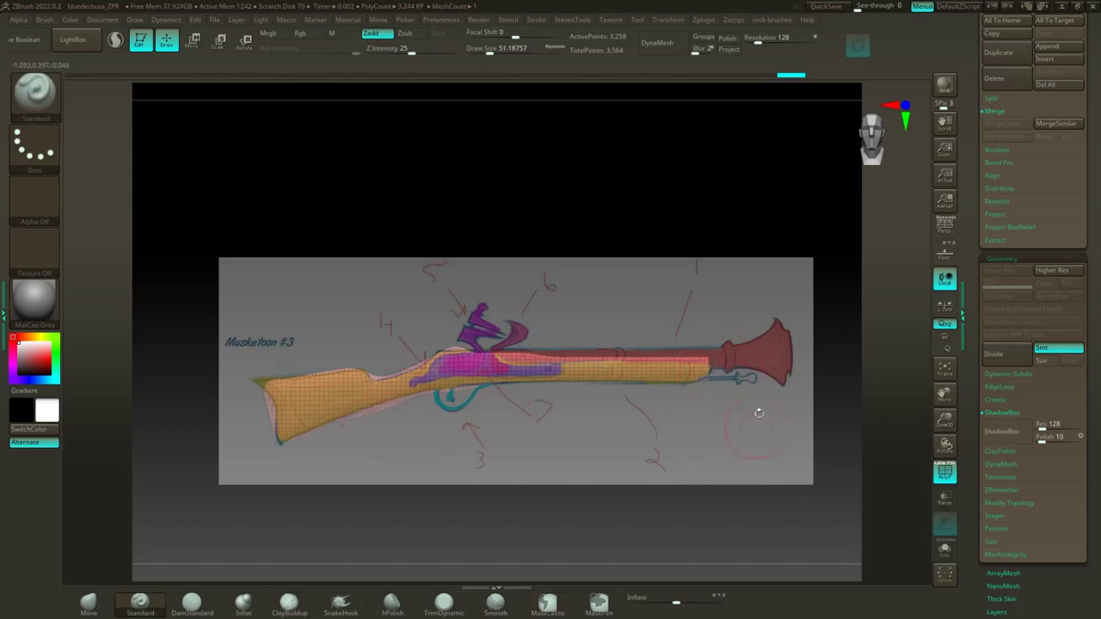
drag(686, 225, 627, 94)
key(1)
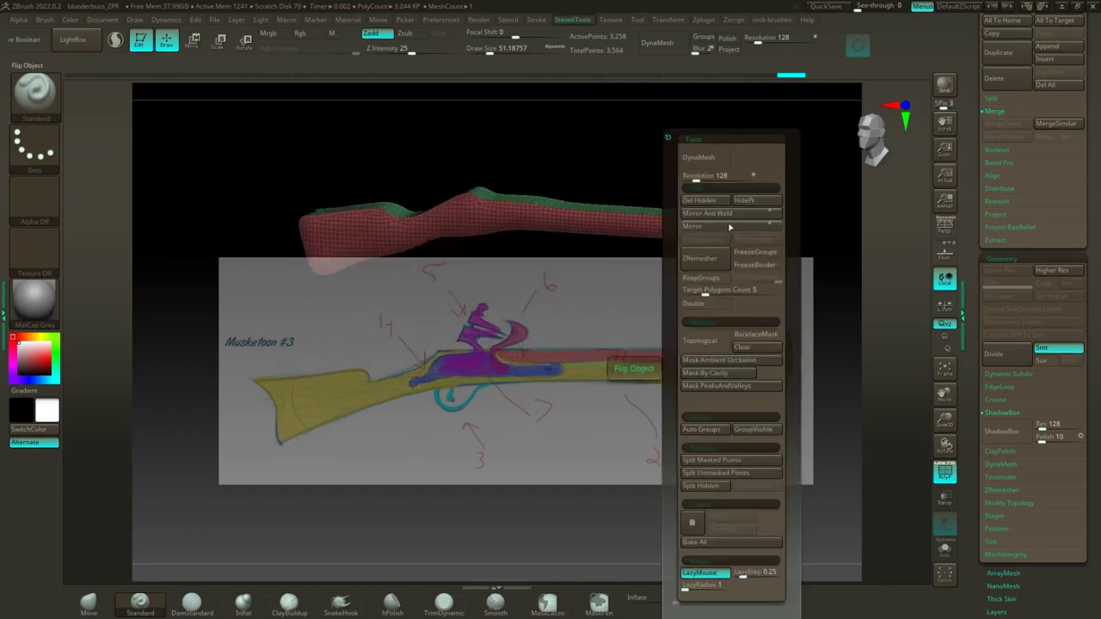
click(703, 229)
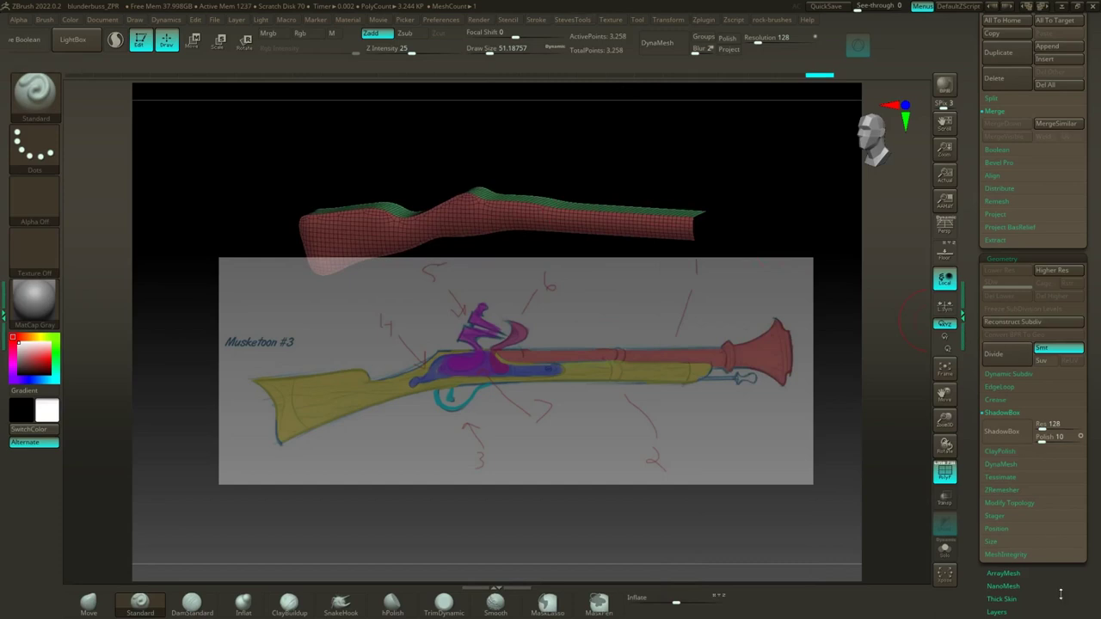
Step: Enable the Double display property so the cut-open stock shows its inner faces
scroll(1044, 455, down, 10)
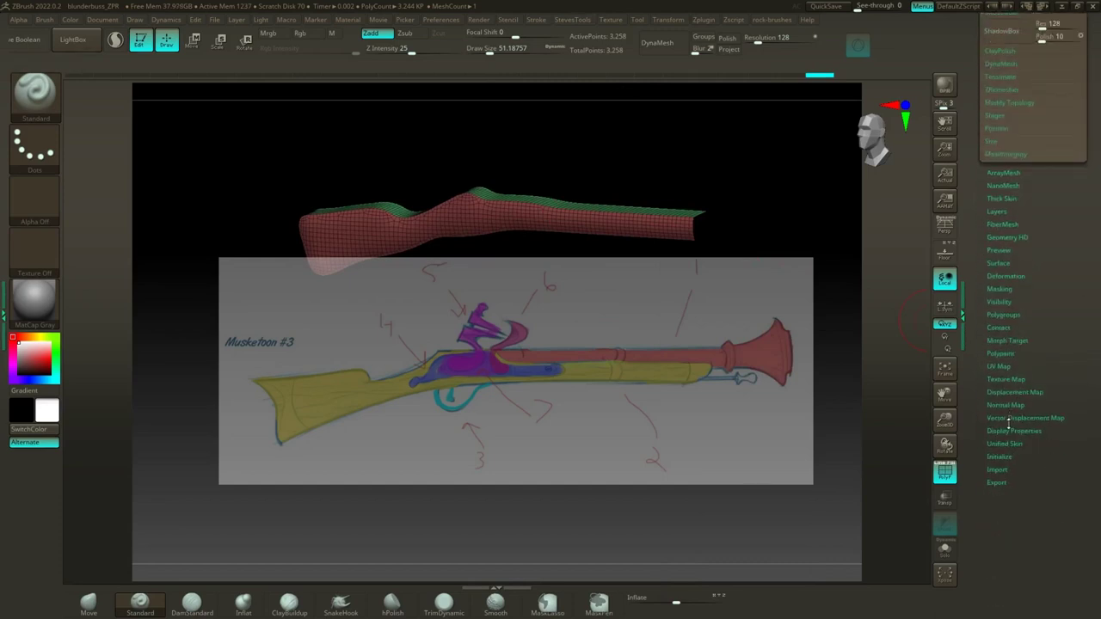
click(1011, 430)
click(1005, 468)
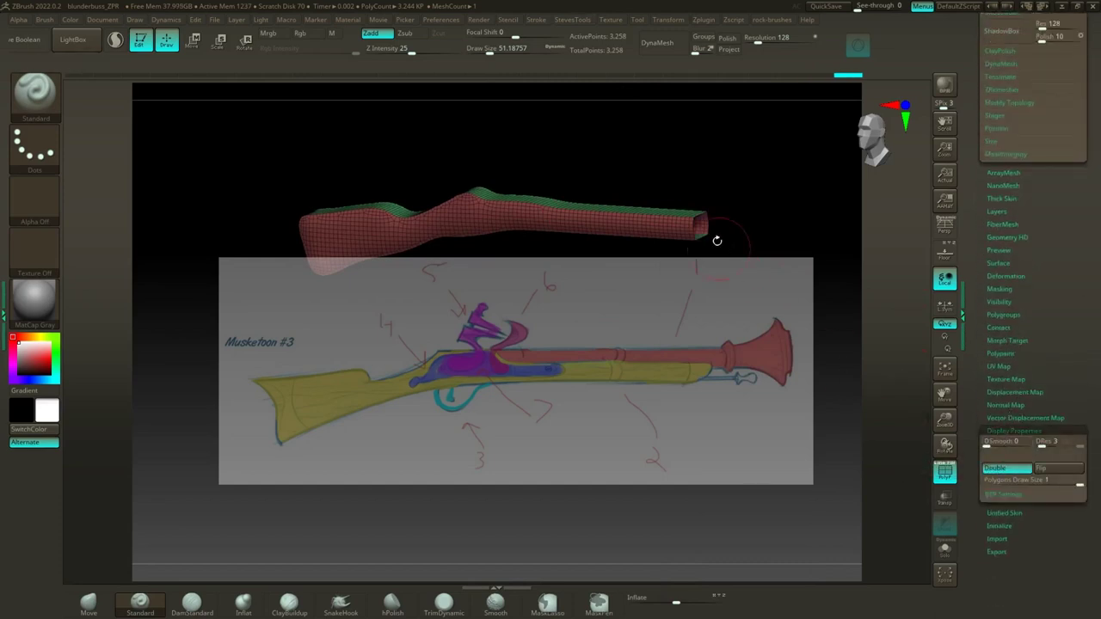
Step: Cap the open front end of the stock with Close Holes and return to the side view over the reference
scroll(1006, 229, up, 4)
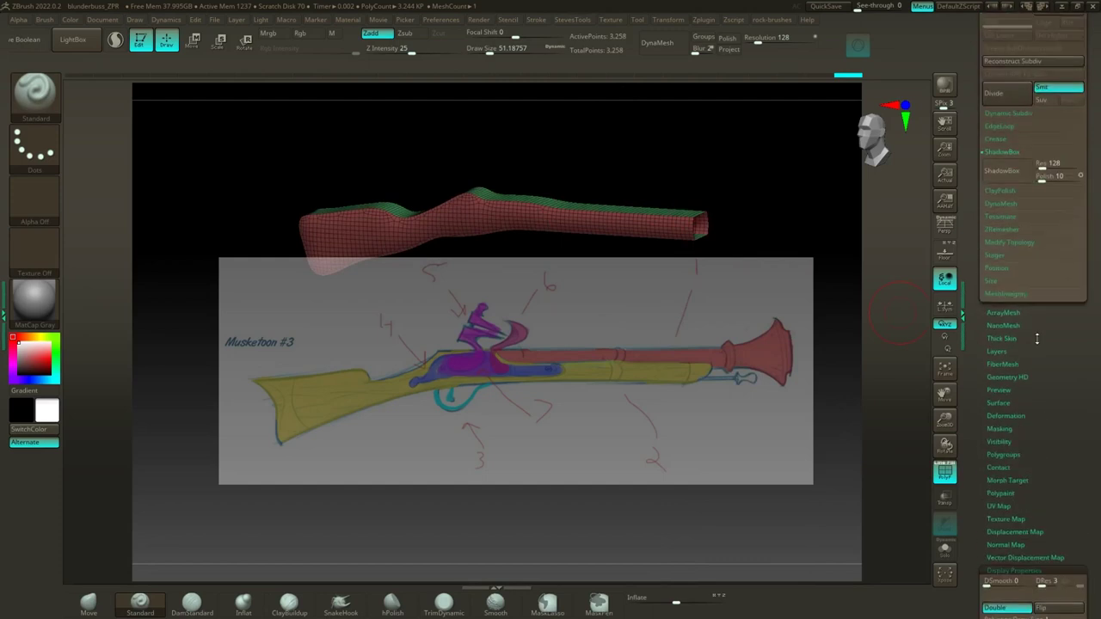
click(1004, 246)
click(1054, 295)
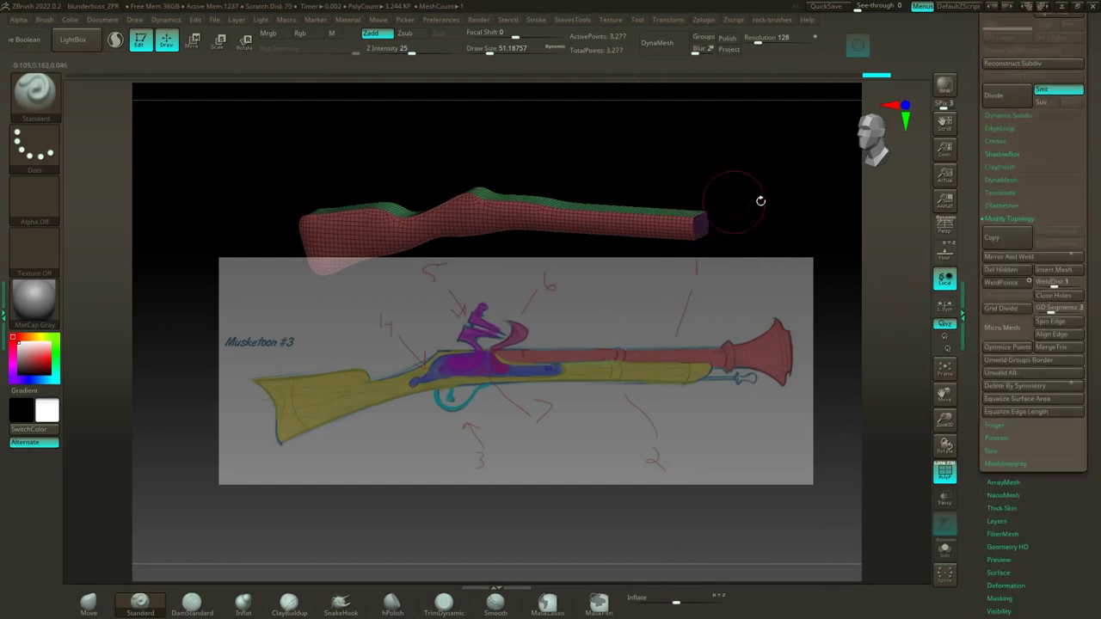
mouse_move(760, 200)
mouse_down()
mouse_move(737, 209)
mouse_move(761, 201)
mouse_move(715, 184)
mouse_move(744, 221)
mouse_move(535, 240)
mouse_move(527, 346)
mouse_up()
click(1009, 218)
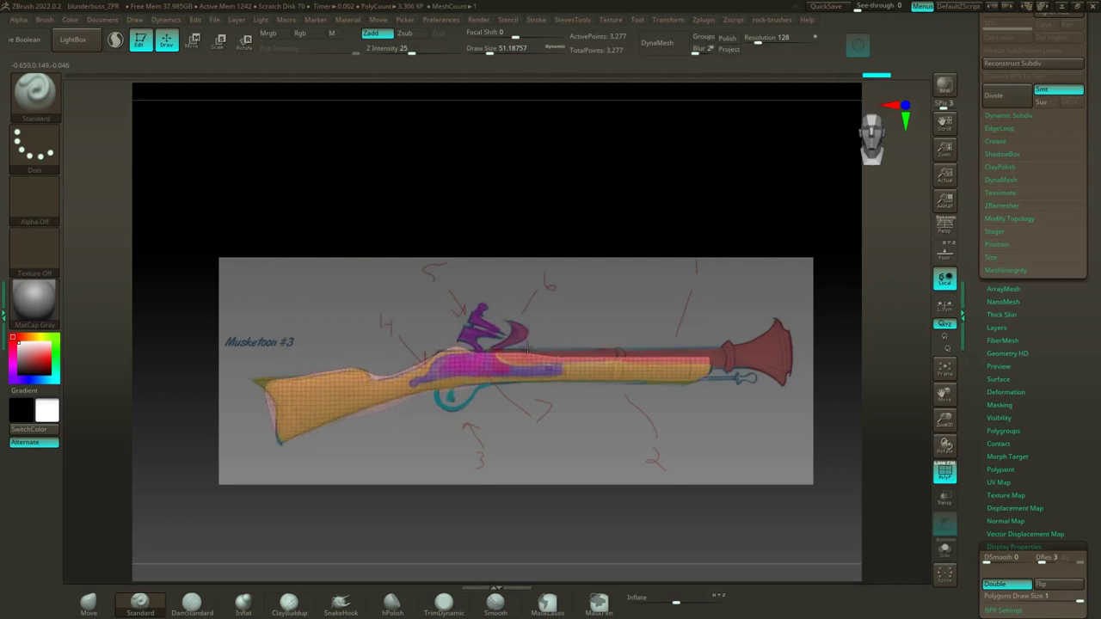
Step: Adjust the stock's silhouette against the yellow reference with the Move brush at a draw size of about 68
key(s)
drag(477, 446, 481, 447)
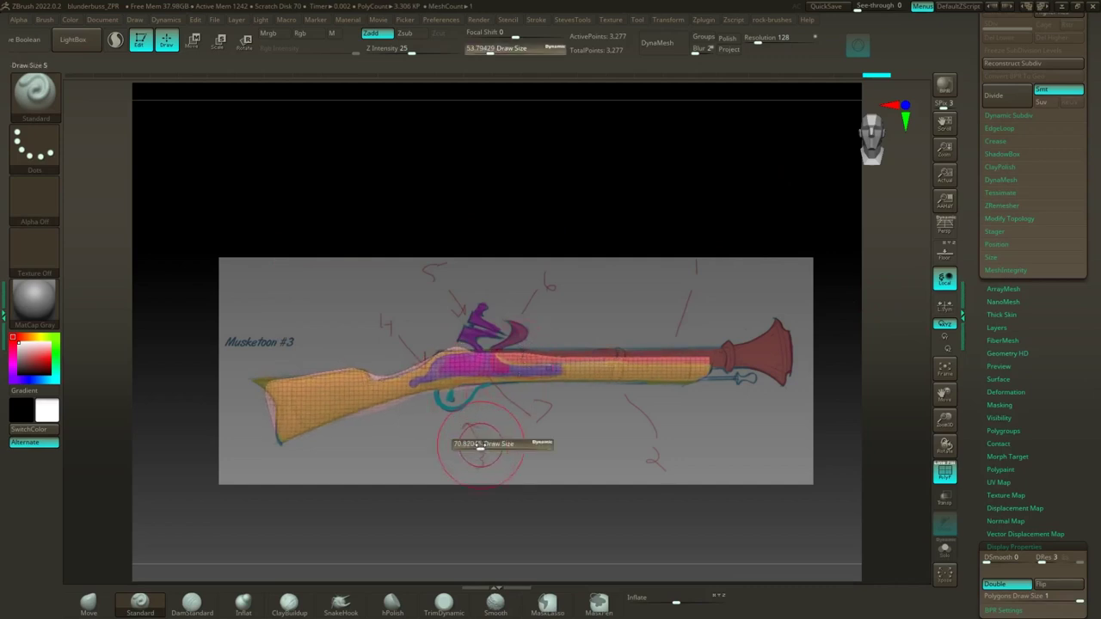
click(88, 601)
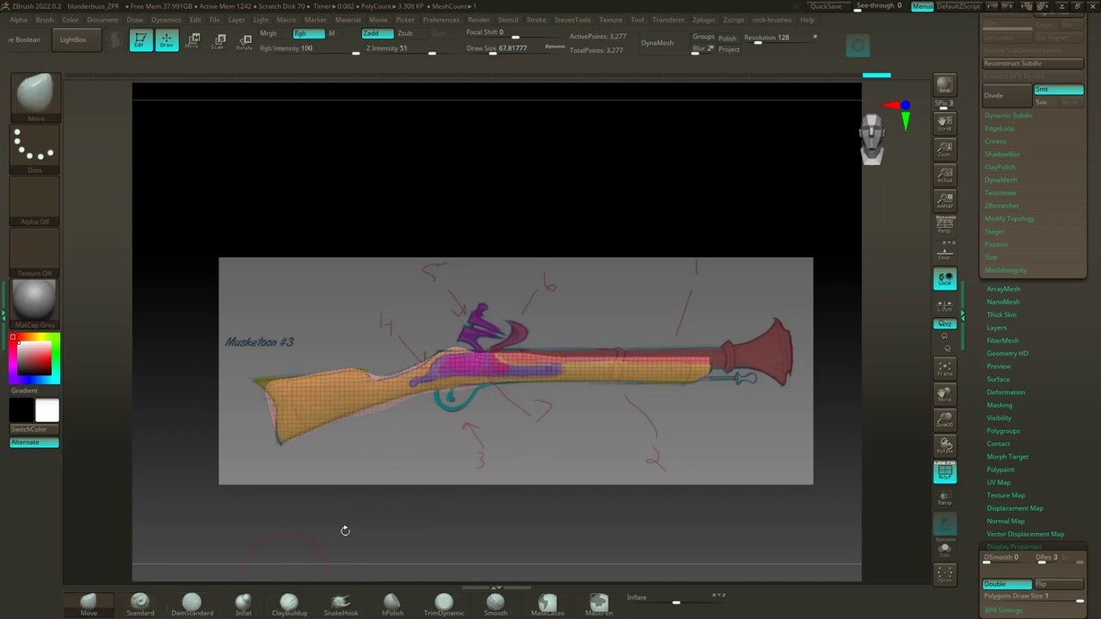
drag(698, 226, 653, 210)
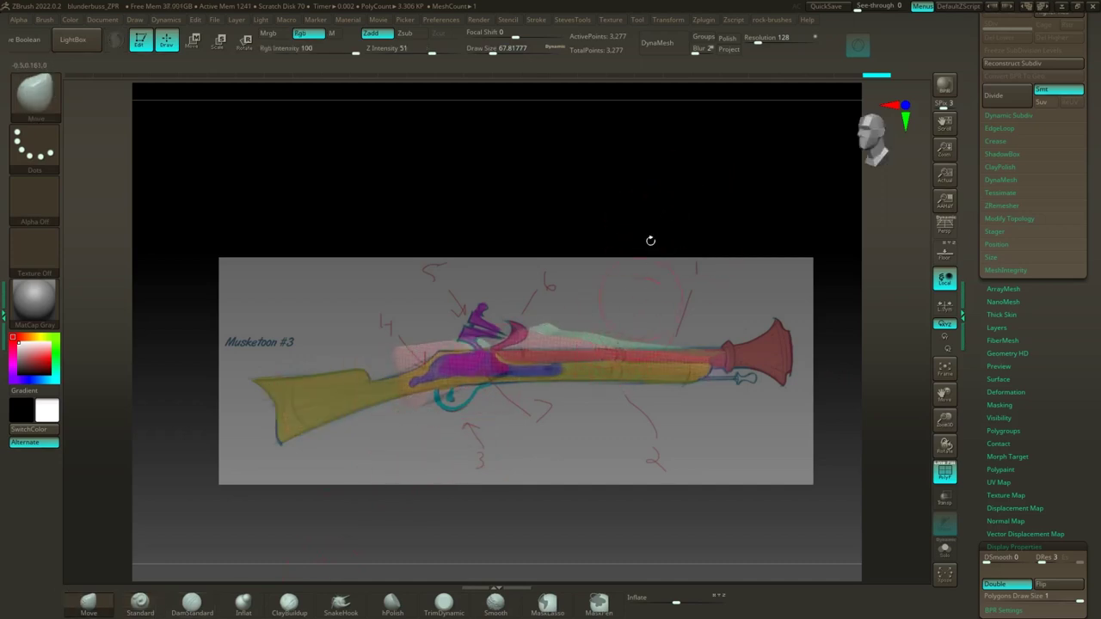
drag(650, 241, 521, 226)
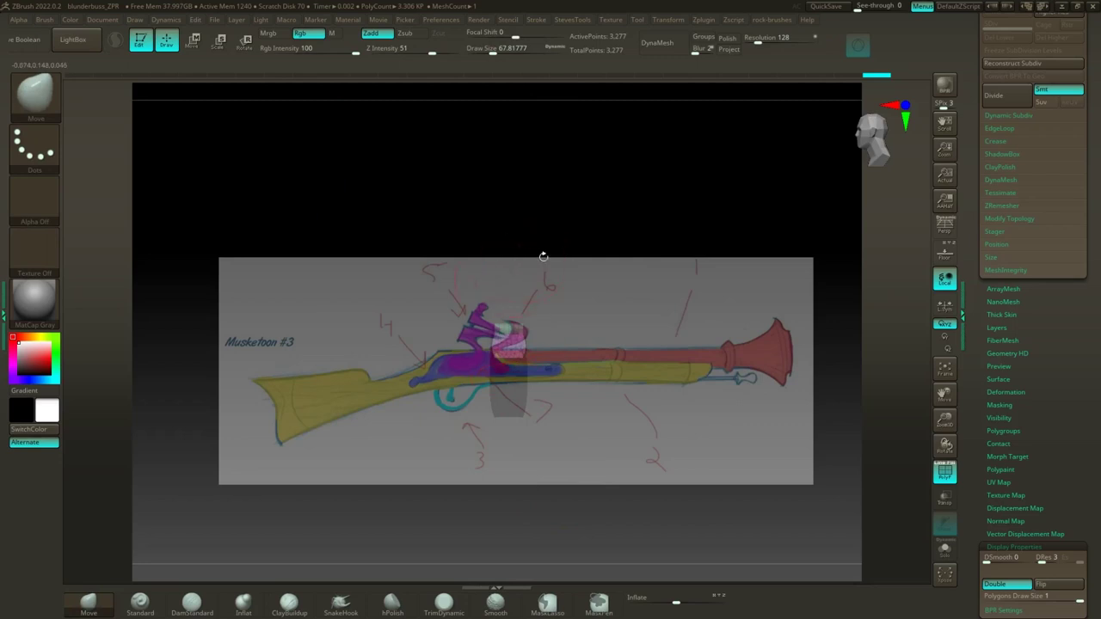
click(675, 20)
mouse_move(555, 172)
mouse_down()
mouse_move(573, 189)
mouse_move(562, 197)
mouse_move(615, 220)
mouse_move(528, 216)
mouse_move(545, 216)
mouse_move(545, 201)
mouse_move(593, 211)
mouse_move(583, 216)
mouse_move(598, 220)
mouse_move(582, 228)
mouse_move(648, 231)
mouse_move(590, 243)
mouse_move(610, 236)
mouse_up()
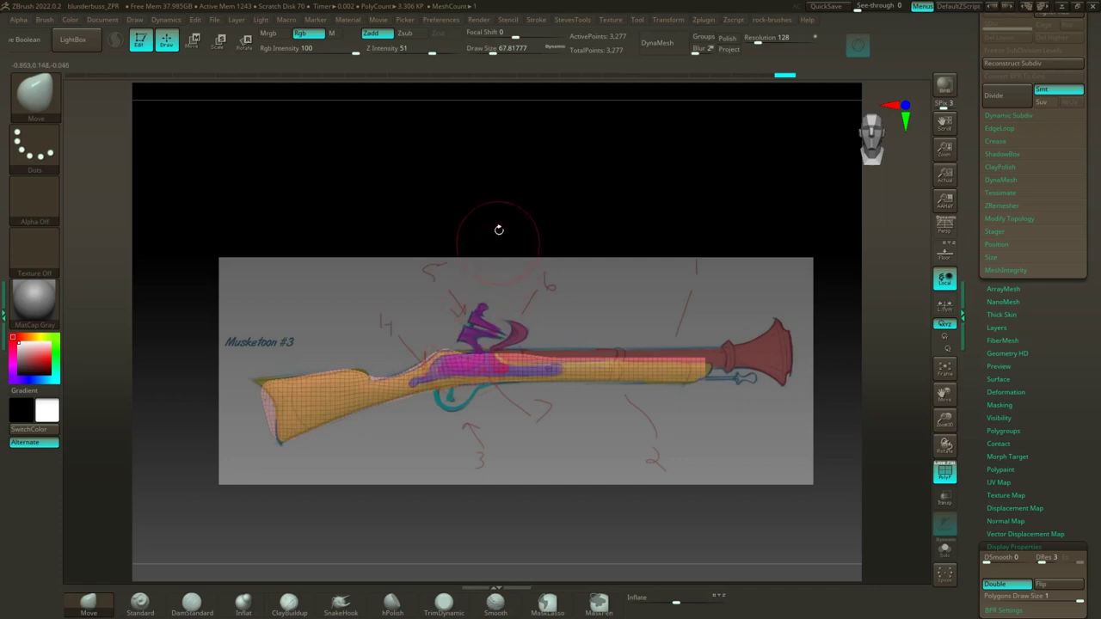
Step: Hide the upper part of the stock at the lock area, delete the hidden geometry and cap the opening with Close Holes
mouse_move(403, 214)
ctrl+shift+mouse_down()
mouse_move(536, 309)
mouse_move(545, 345)
ctrl+shift+mouse_up()
key(space)
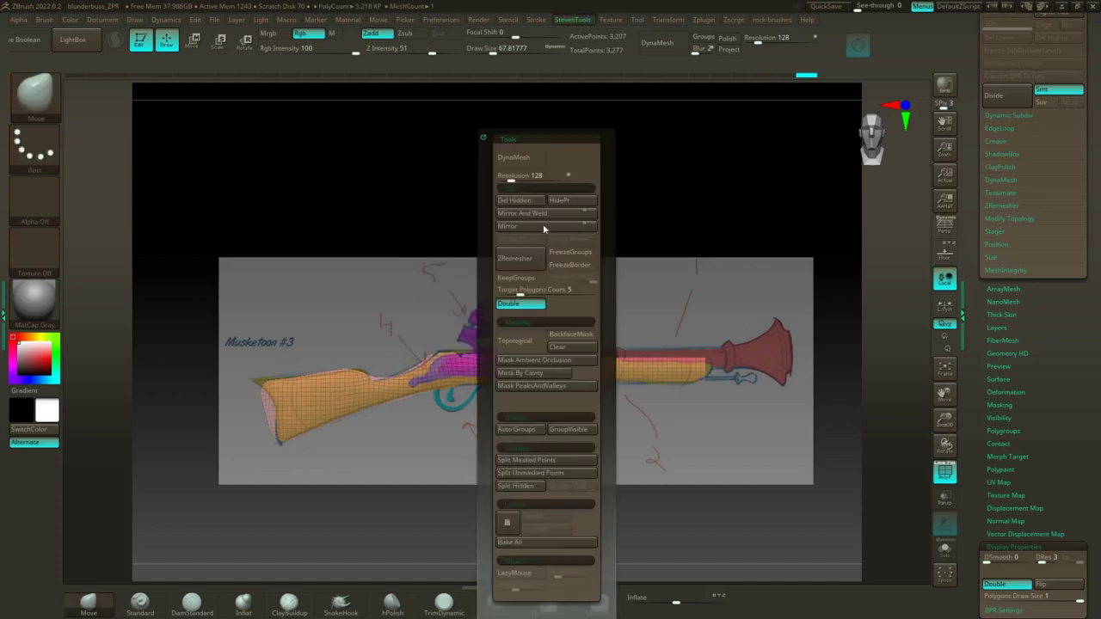
click(530, 204)
click(531, 203)
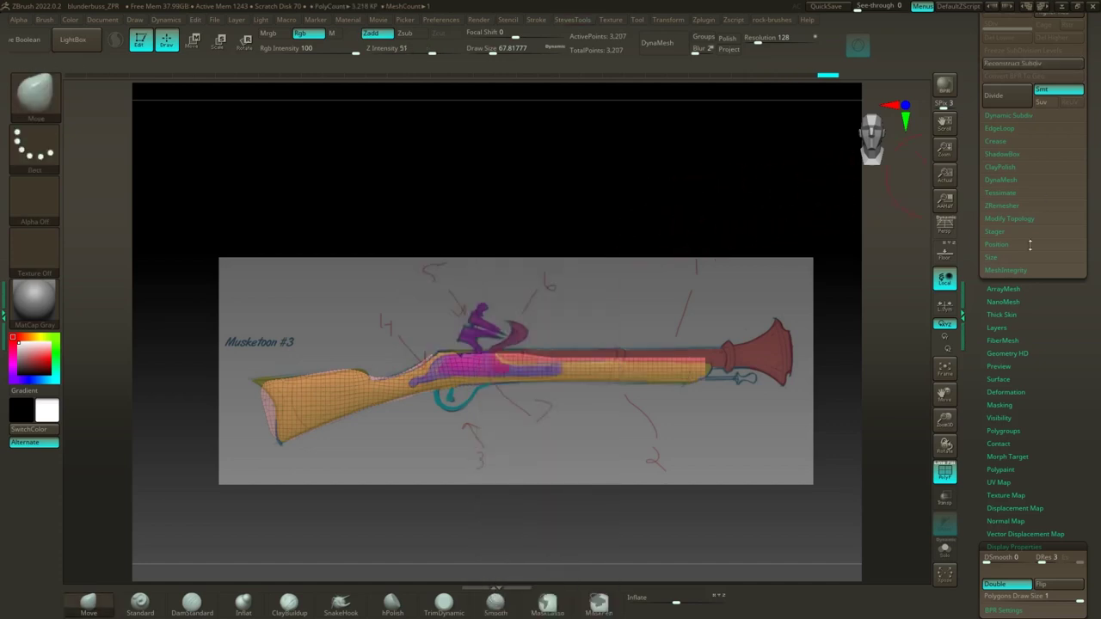
click(1015, 219)
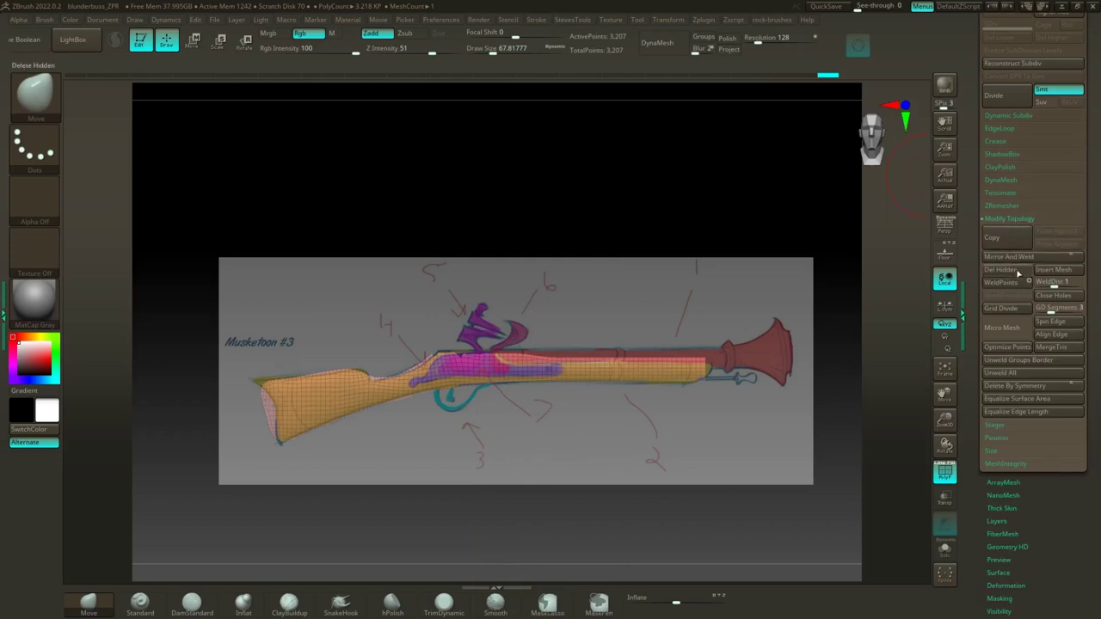
click(1045, 297)
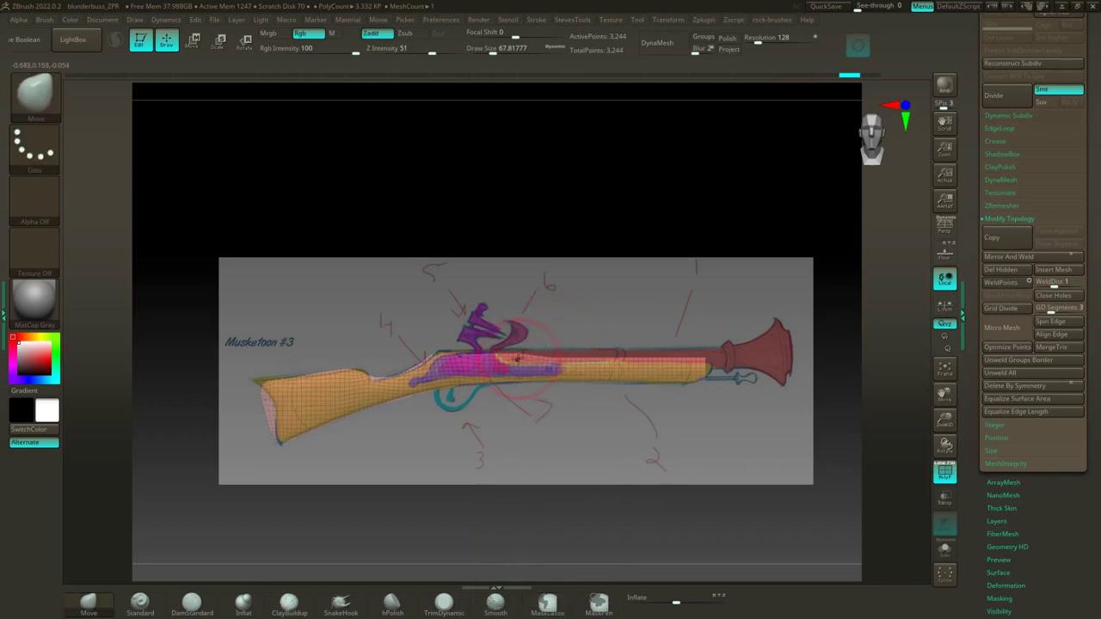
Step: Nudge the stock's upper edge around the lock to the reference using the Move brush at a draw size of about 44
key(s)
drag(565, 234, 560, 234)
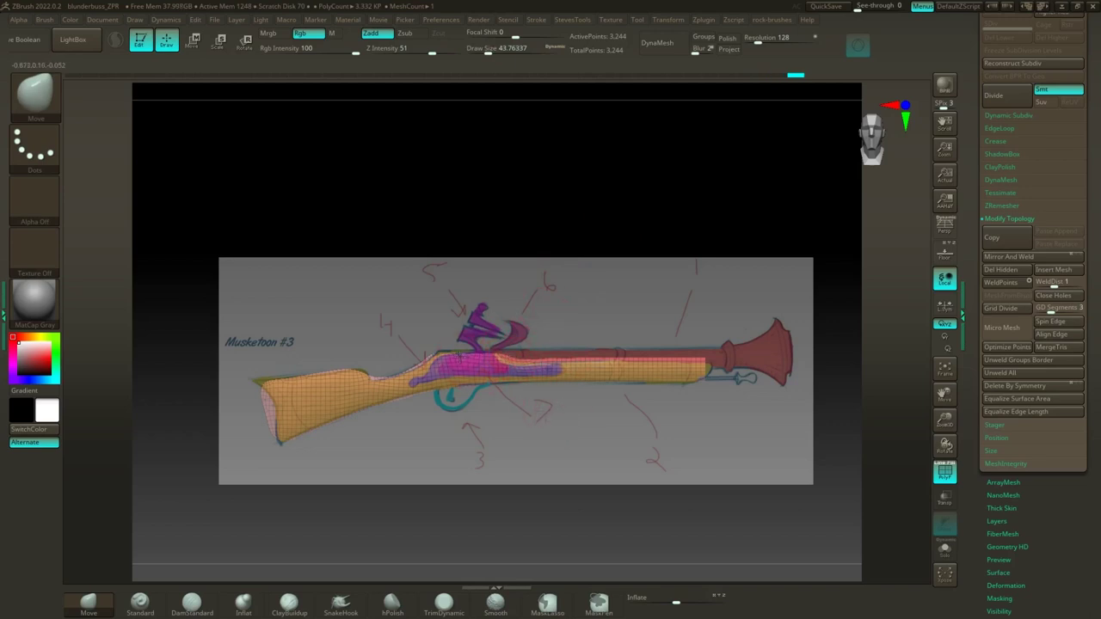
drag(573, 295, 648, 221)
Step: Pull the butt's rear end and the wrist to the yellow outline with the Move brush at draw sizes of about 71 and 54
key(s)
drag(312, 232, 317, 234)
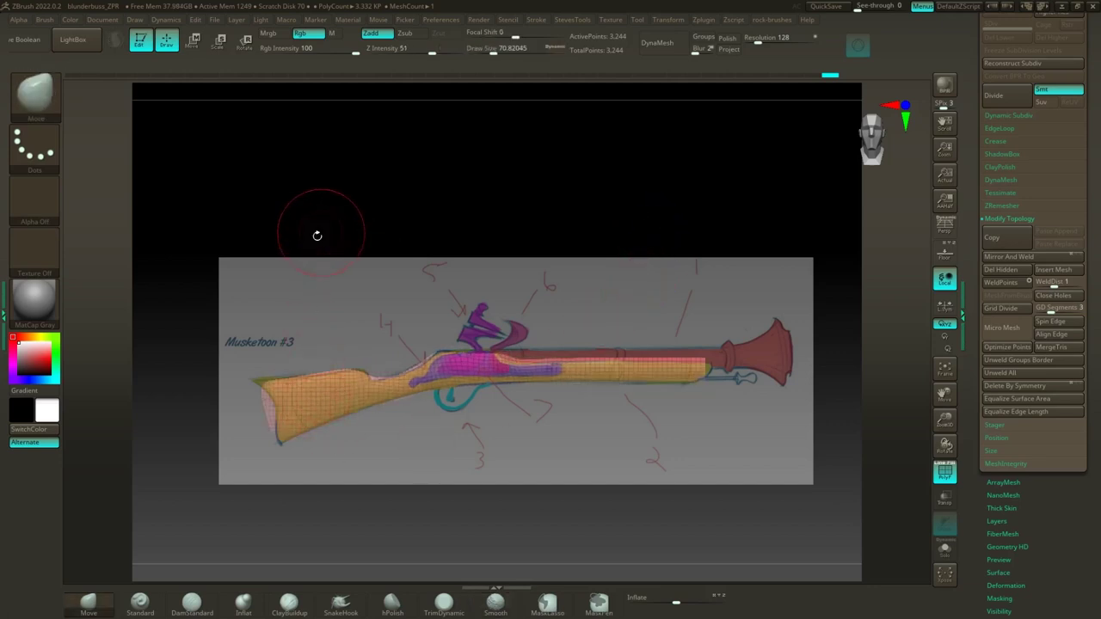
mouse_move(261, 380)
mouse_down()
mouse_move(280, 409)
mouse_move(266, 380)
mouse_move(295, 377)
mouse_up()
key(ctrl+z)
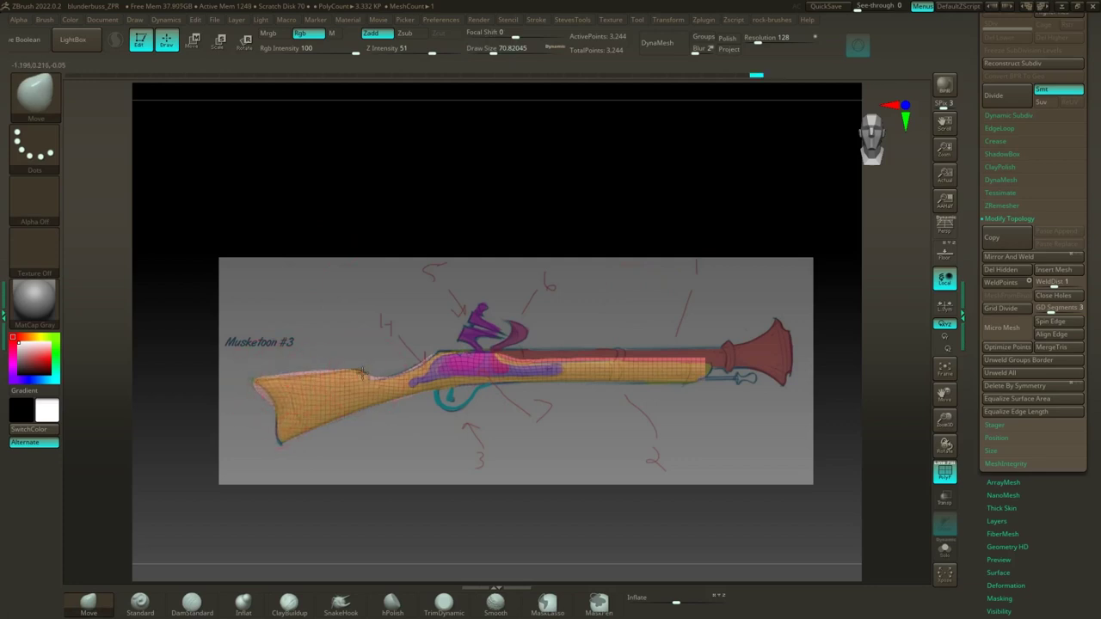
key(s)
mouse_move(377, 377)
mouse_down()
mouse_move(361, 369)
mouse_move(397, 398)
mouse_up()
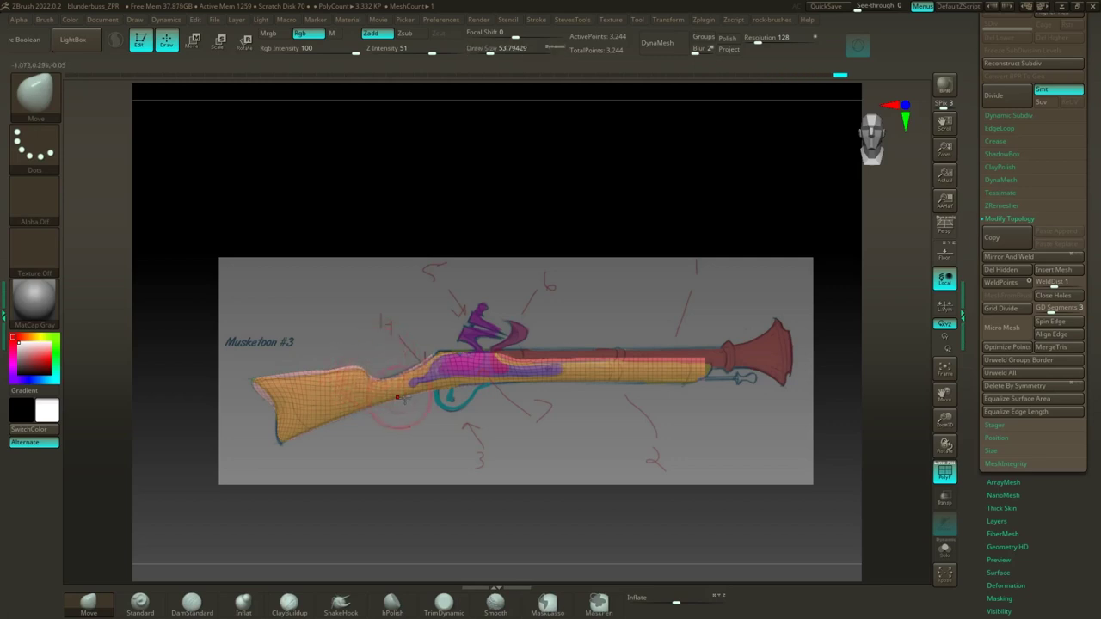
key(s)
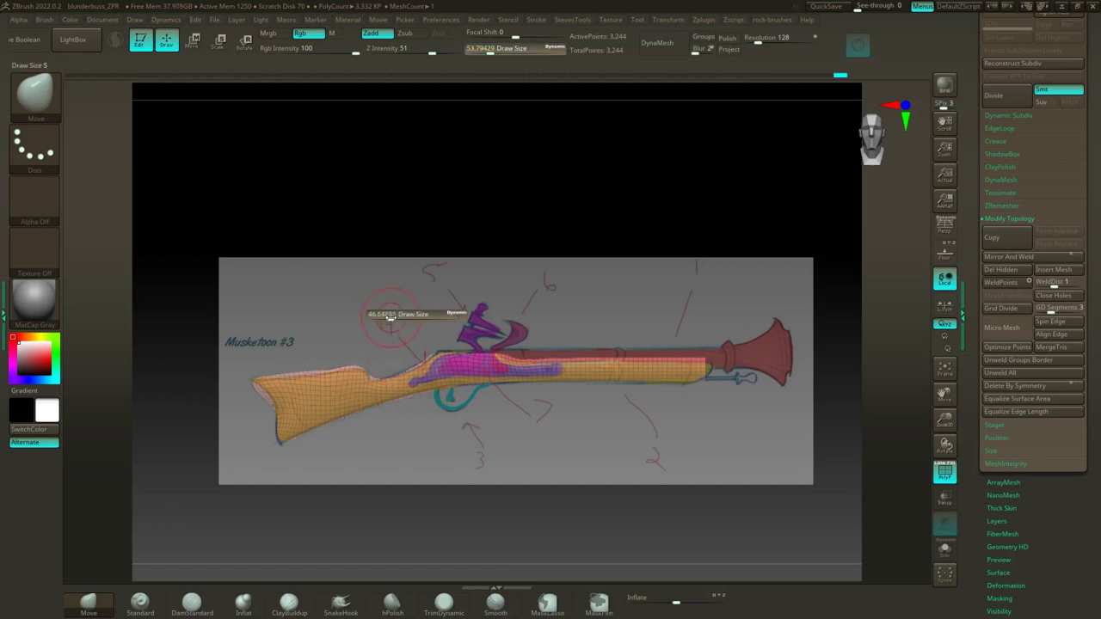
drag(392, 317, 398, 317)
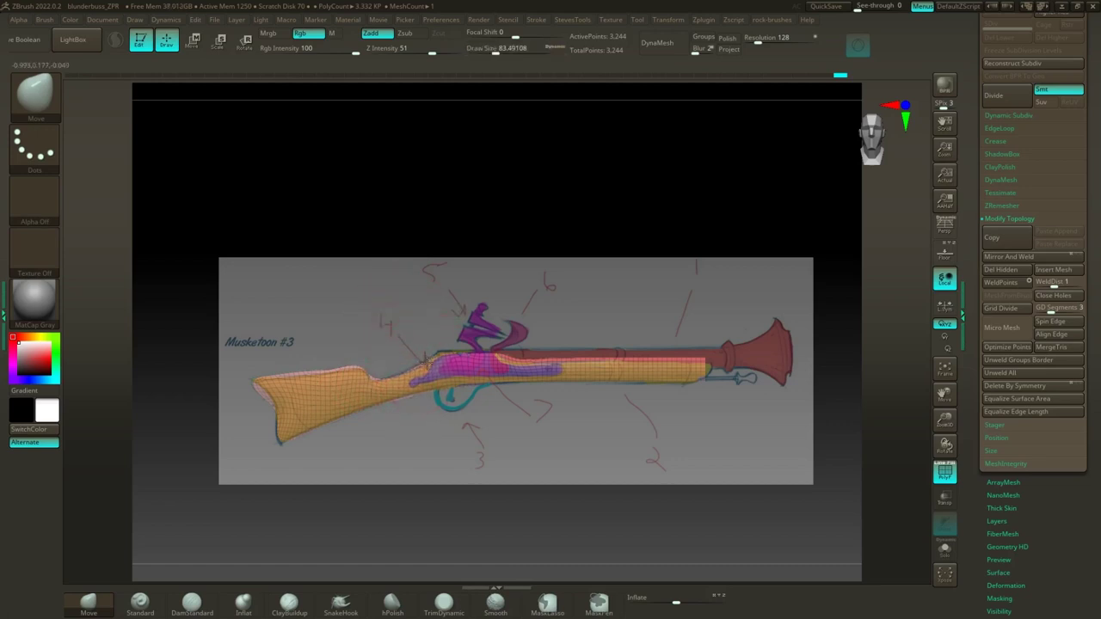
Step: Hide the Spotlight reference and show the stock alone in a closer three-quarter view
drag(407, 261, 411, 275)
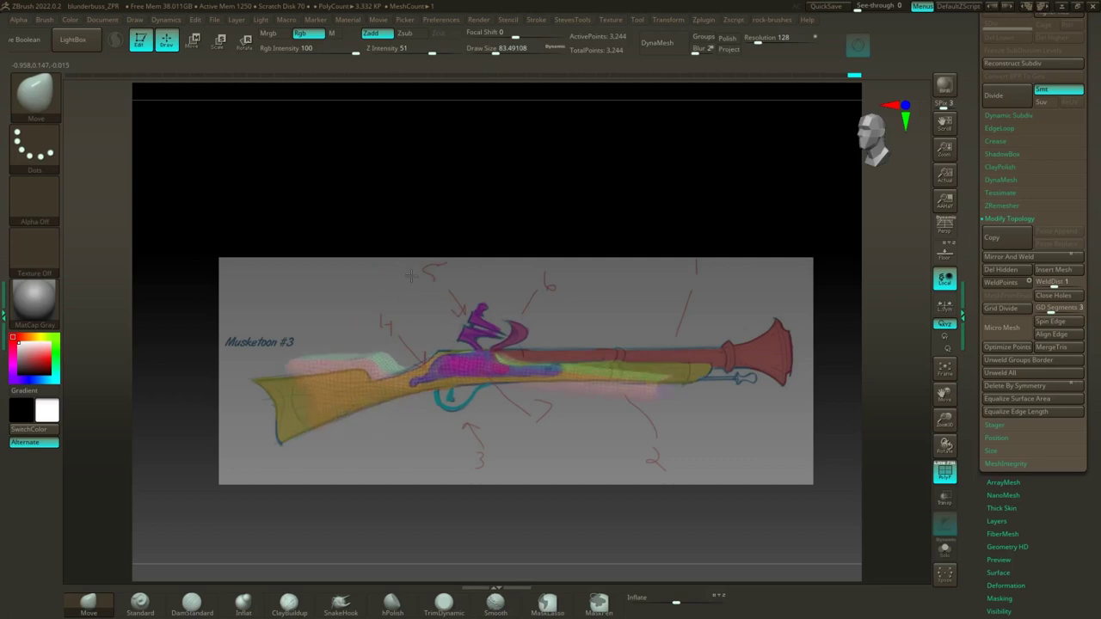
key(shift+z)
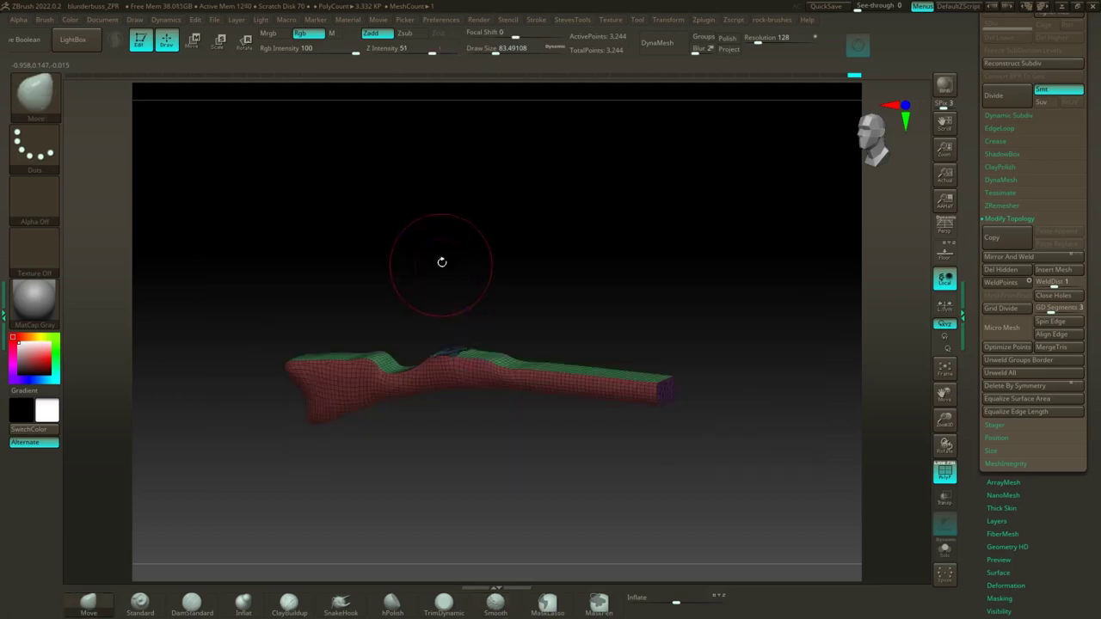
alt+drag(517, 283, 538, 207)
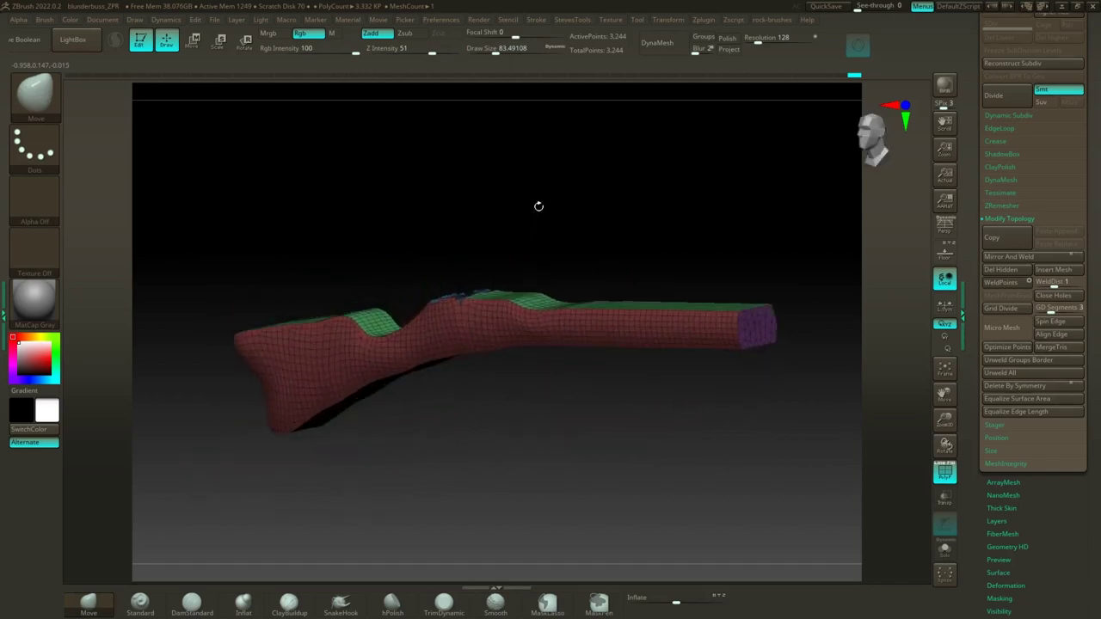
Step: Convert the stock to a DynaMesh at resolution 576
click(1023, 220)
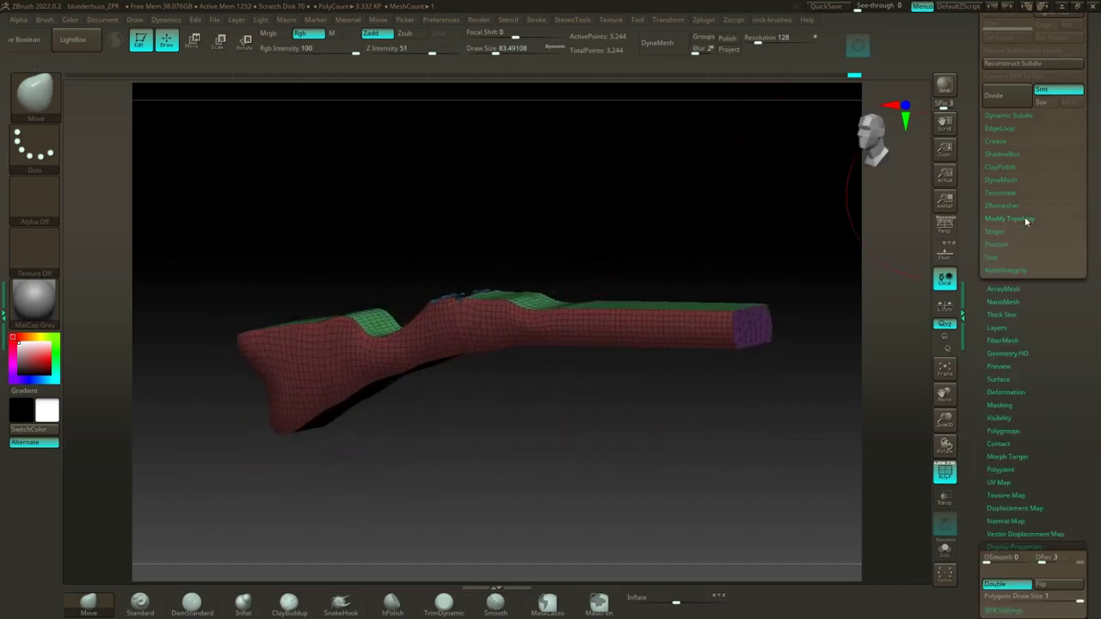
click(1008, 182)
click(1010, 219)
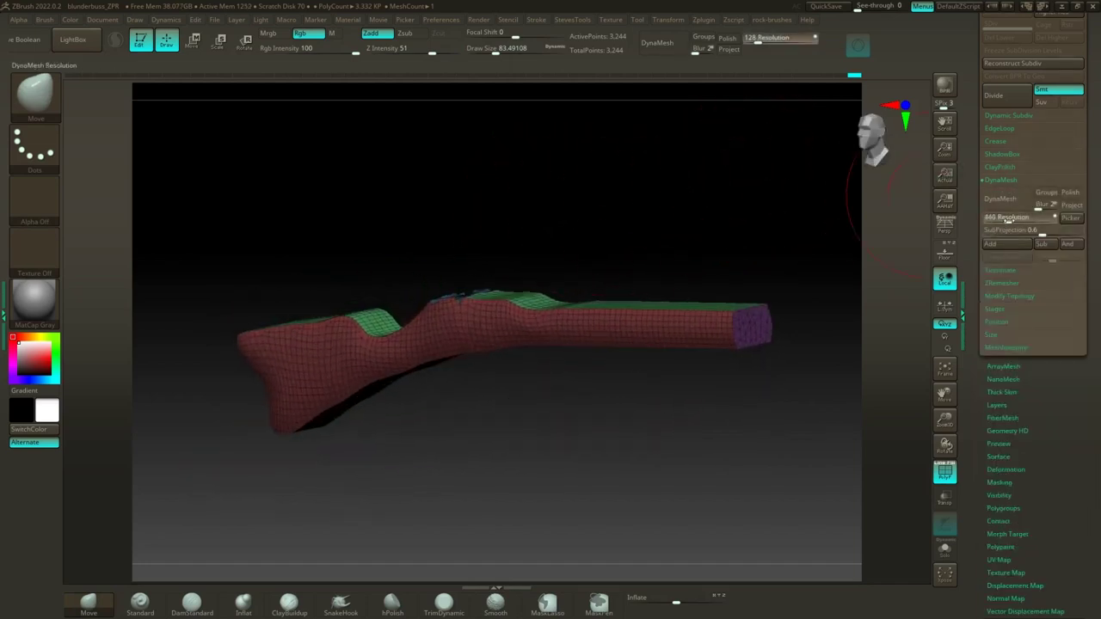
click(1000, 199)
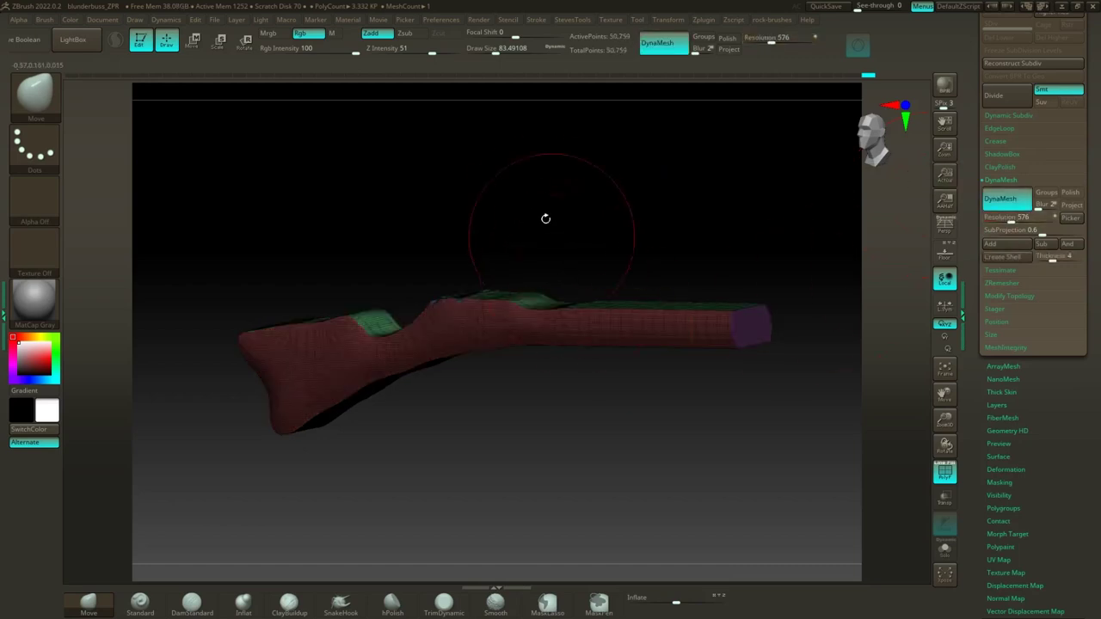
Step: Merge all polygroups of the stock into a single polygroup
mouse_move(543, 215)
mouse_down()
mouse_move(562, 247)
mouse_move(596, 241)
mouse_move(593, 209)
mouse_move(610, 204)
mouse_move(587, 226)
mouse_move(590, 242)
mouse_move(590, 216)
mouse_up()
key(ctrl)
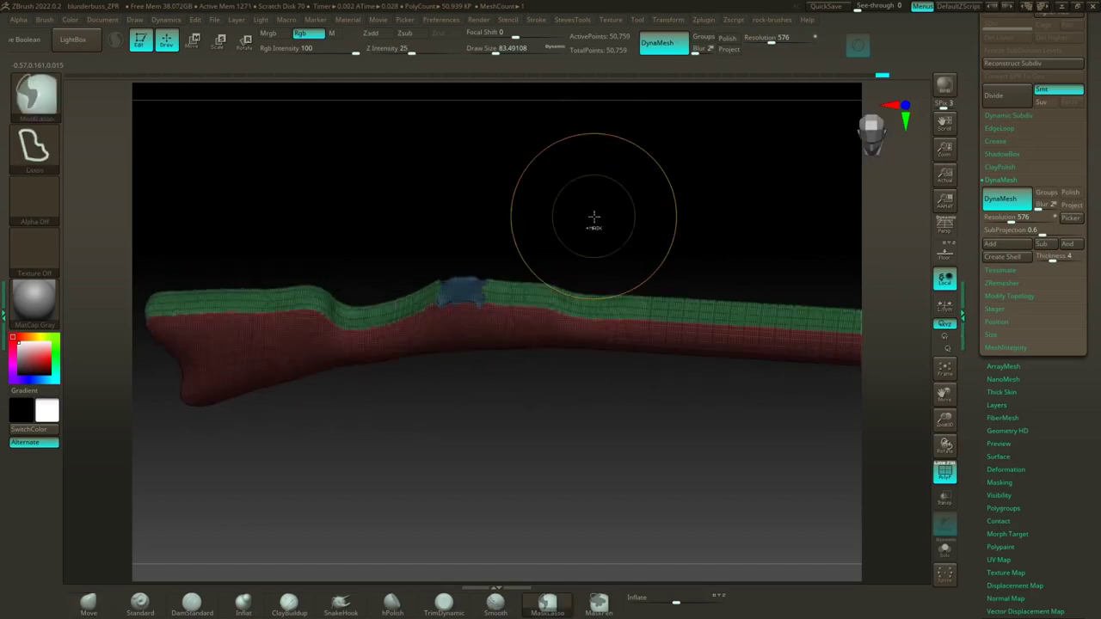
ctrl+click(594, 215)
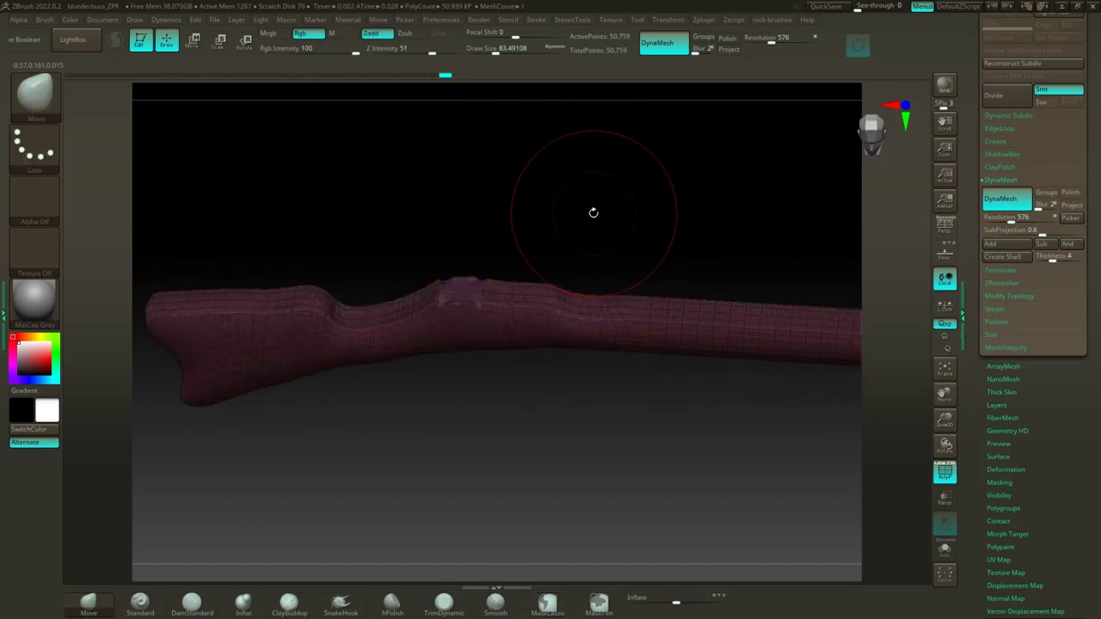
Step: Turn off the wireframe display and flatten the bumpy capped area at the lock with hPolish at a draw size of about 31
mouse_move(565, 194)
mouse_down()
mouse_move(619, 233)
mouse_move(668, 197)
mouse_move(698, 222)
mouse_move(685, 222)
mouse_up()
key(s)
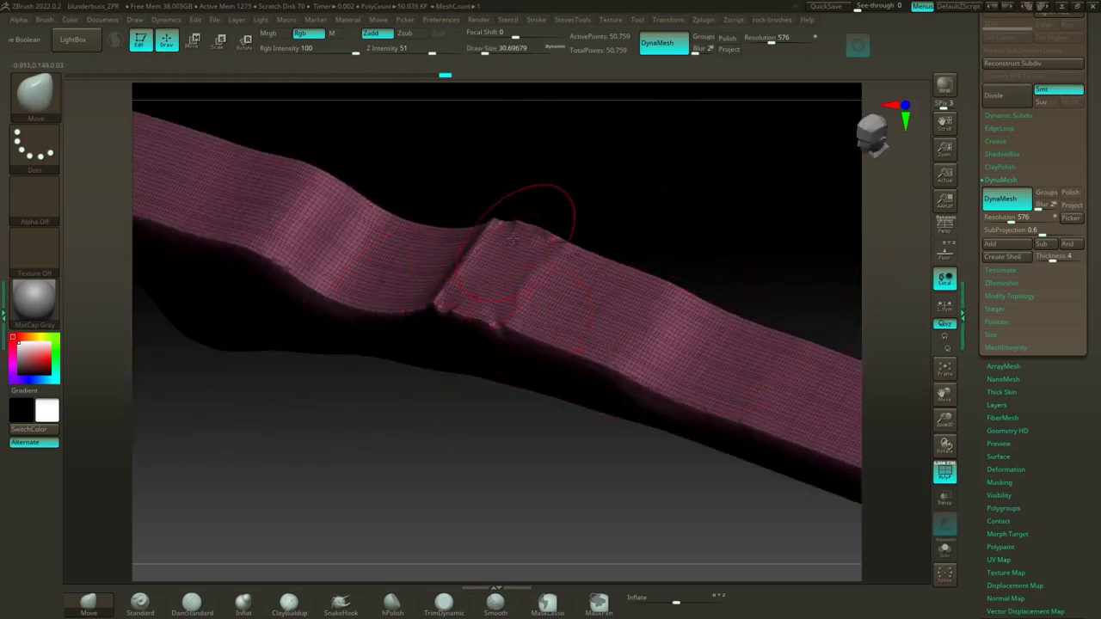
click(394, 602)
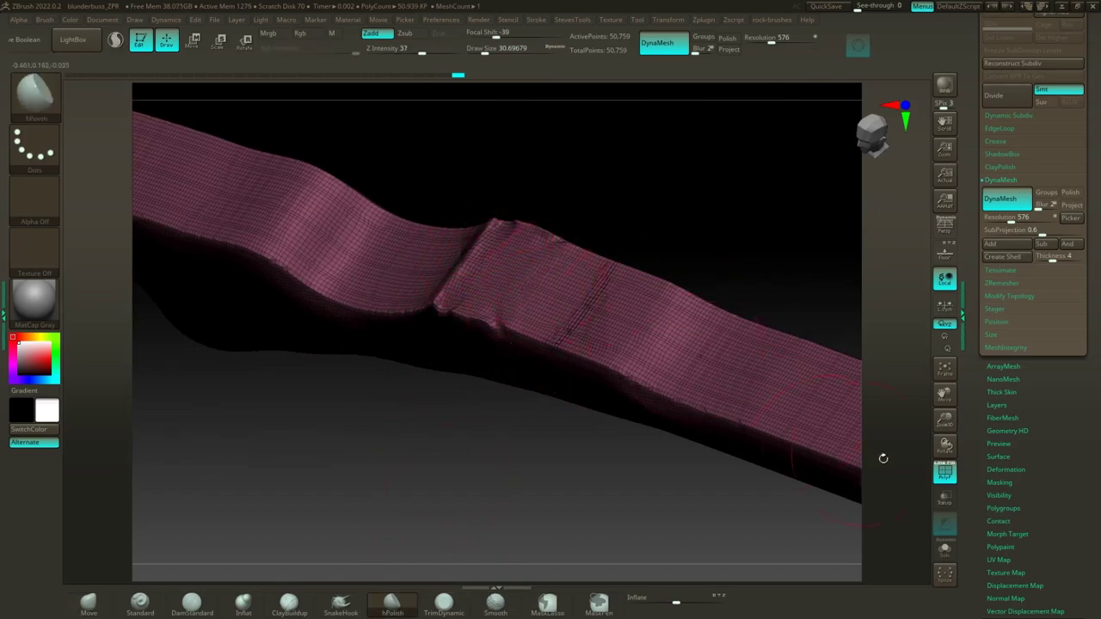
click(943, 472)
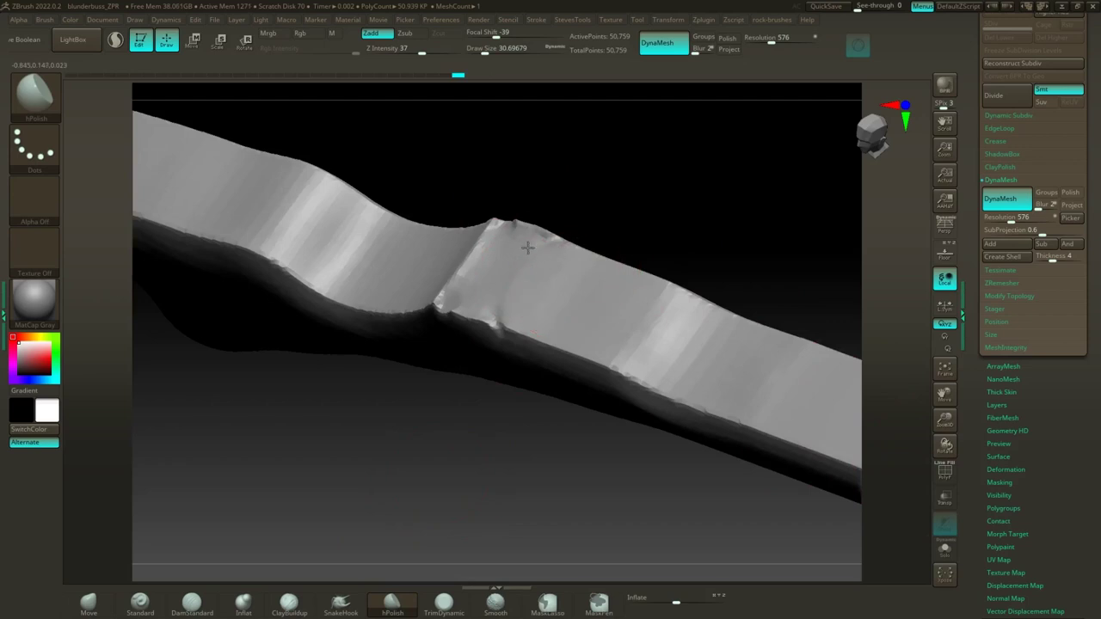
mouse_move(572, 295)
mouse_down()
mouse_move(675, 347)
mouse_move(488, 260)
mouse_move(514, 242)
mouse_up()
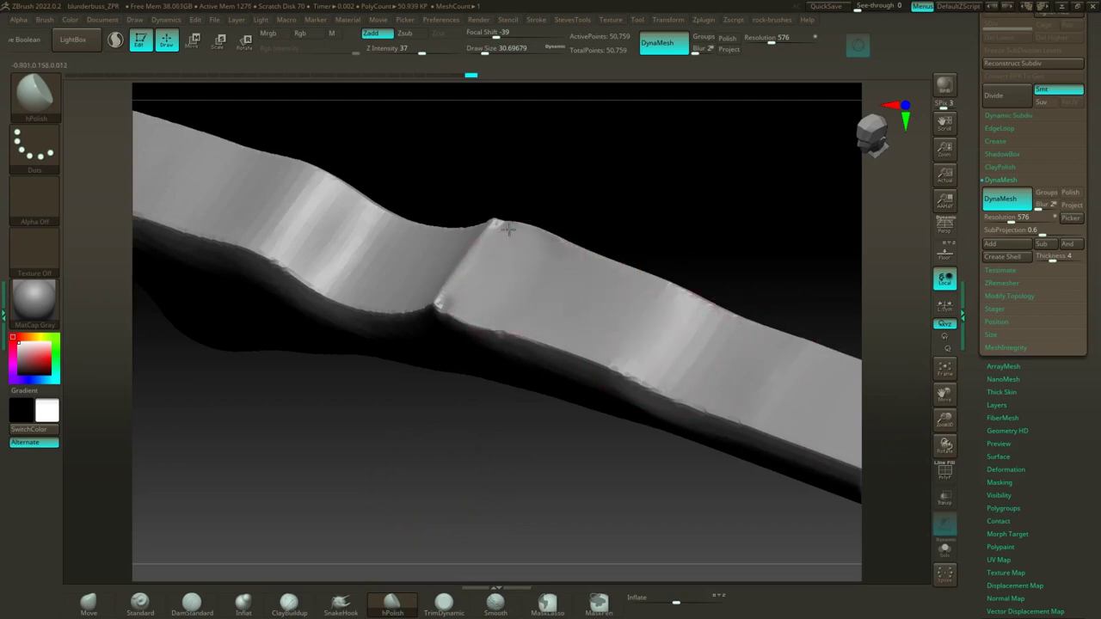
drag(484, 430, 572, 371)
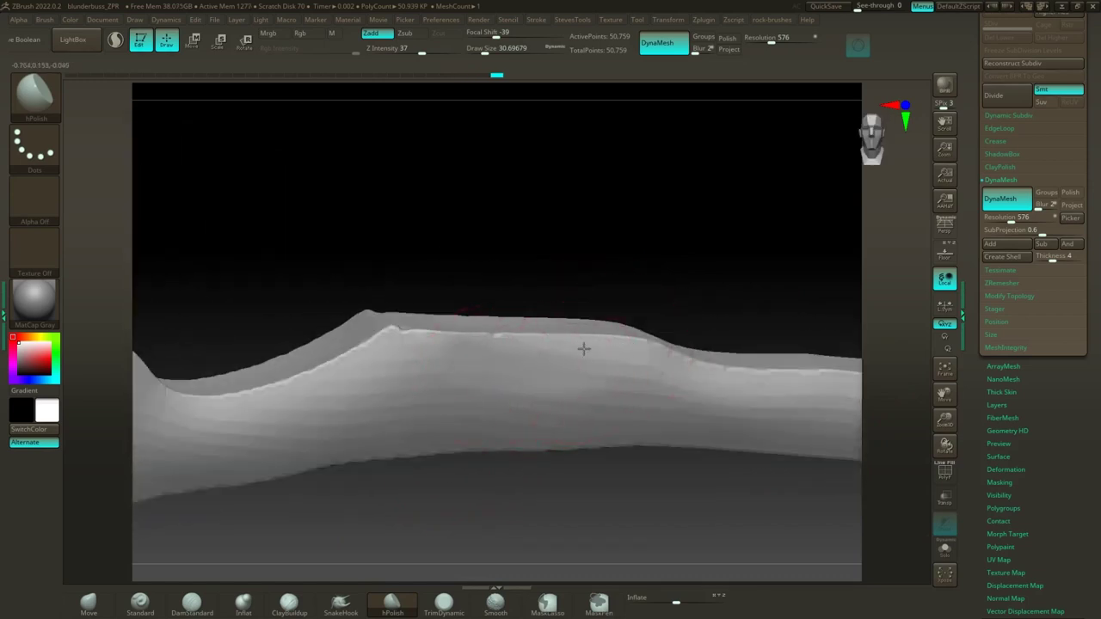
Step: Smooth the faceted side surface of the stock from the lock area back to the wrist
drag(427, 215, 530, 238)
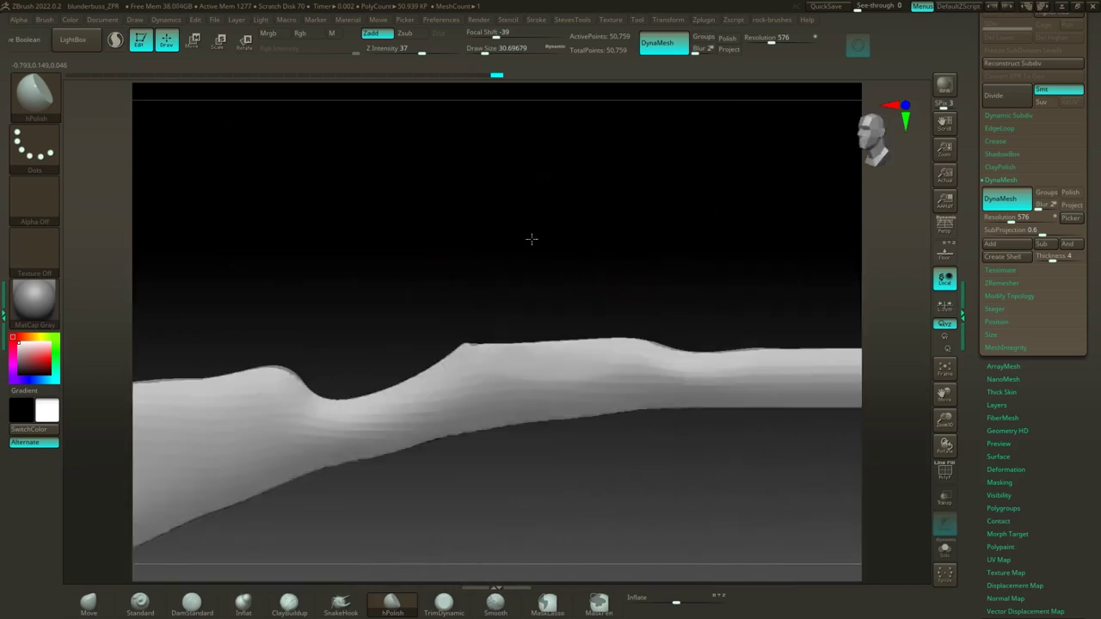
key(shift)
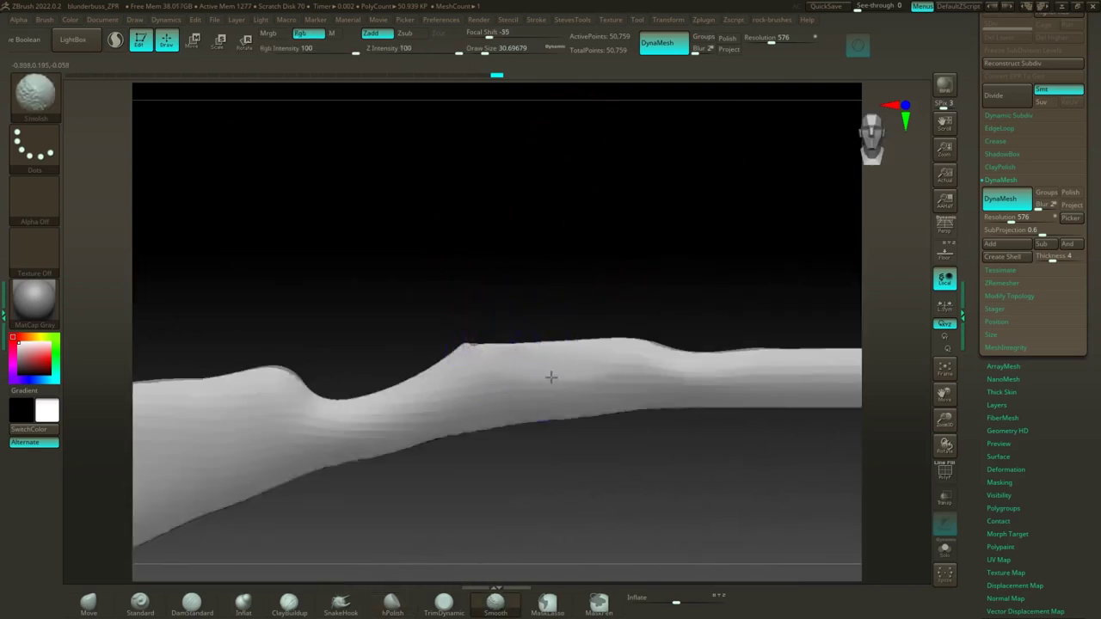
shift+drag(441, 416, 503, 387)
shift+drag(512, 380, 391, 406)
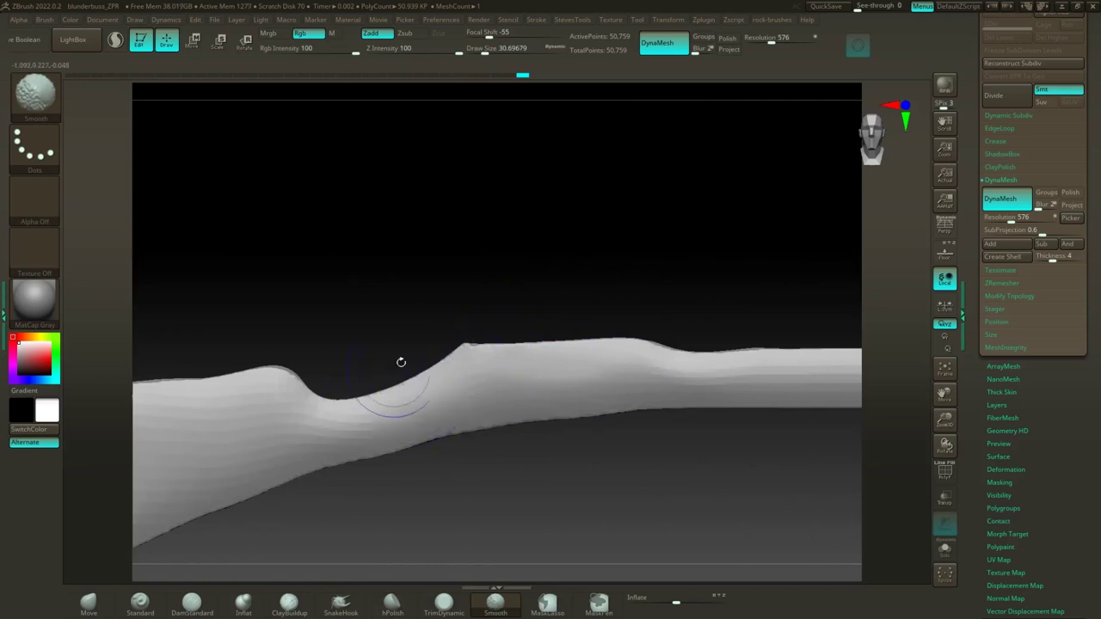
Step: Smooth the butt's upper edge and even out its comb with the hPolish and Move brushes
alt+drag(515, 243, 721, 136)
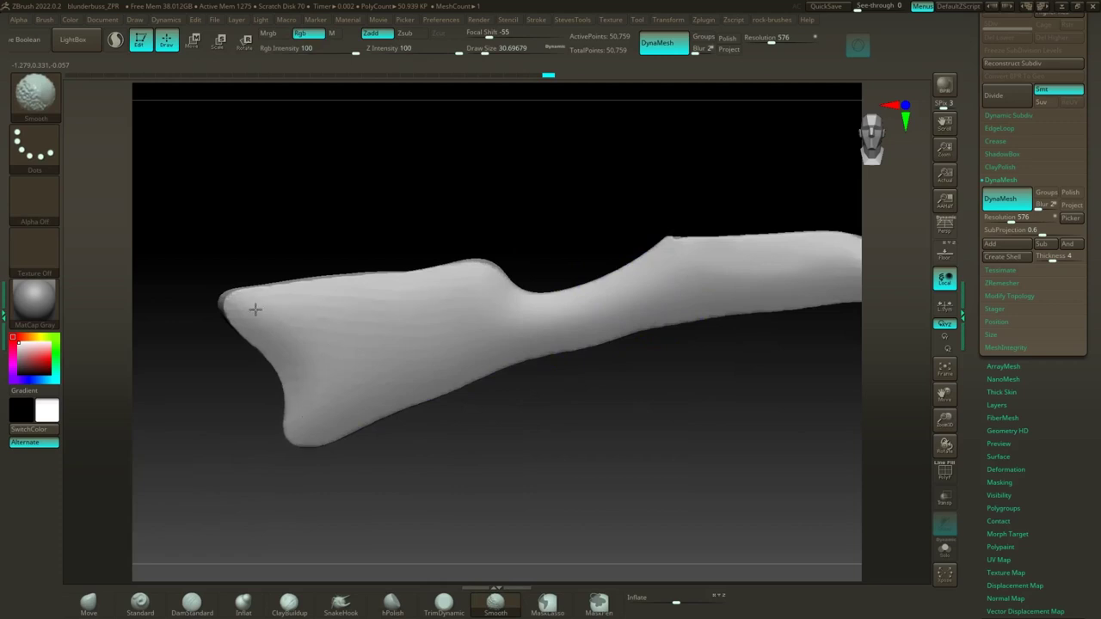
shift+drag(345, 279, 317, 287)
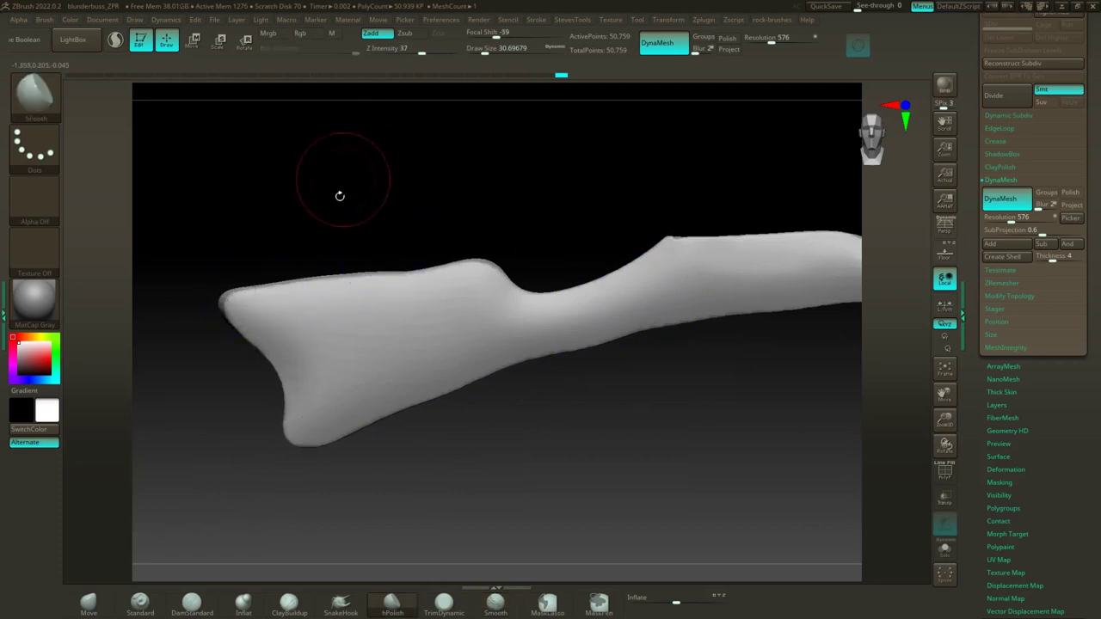
mouse_move(391, 233)
mouse_down()
mouse_move(378, 224)
mouse_move(429, 214)
mouse_move(406, 233)
mouse_move(430, 204)
mouse_move(425, 265)
mouse_up()
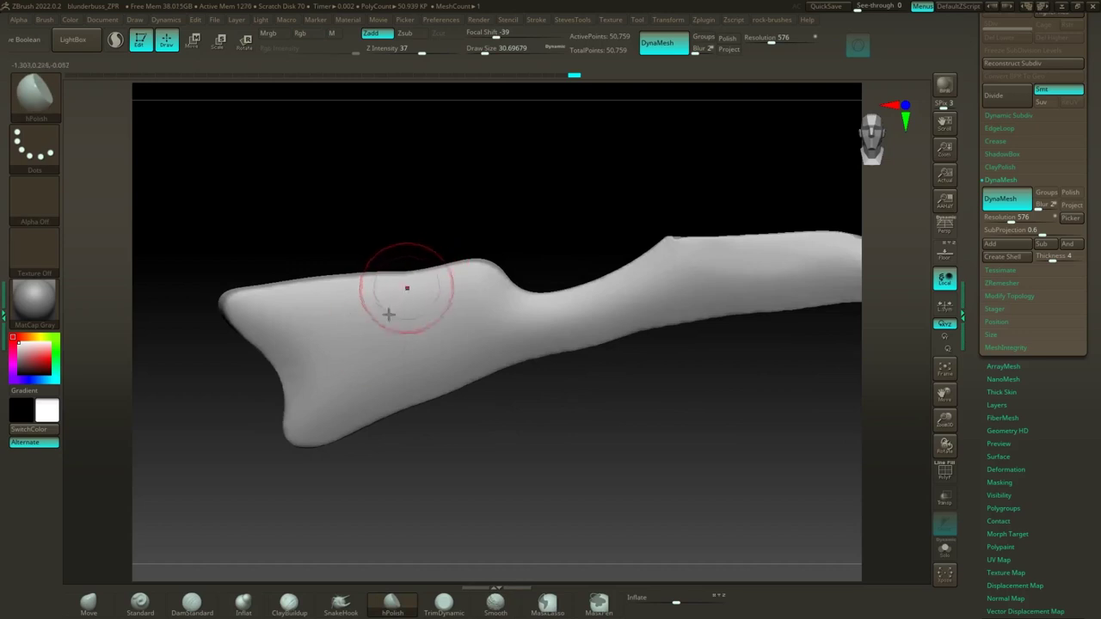
click(99, 602)
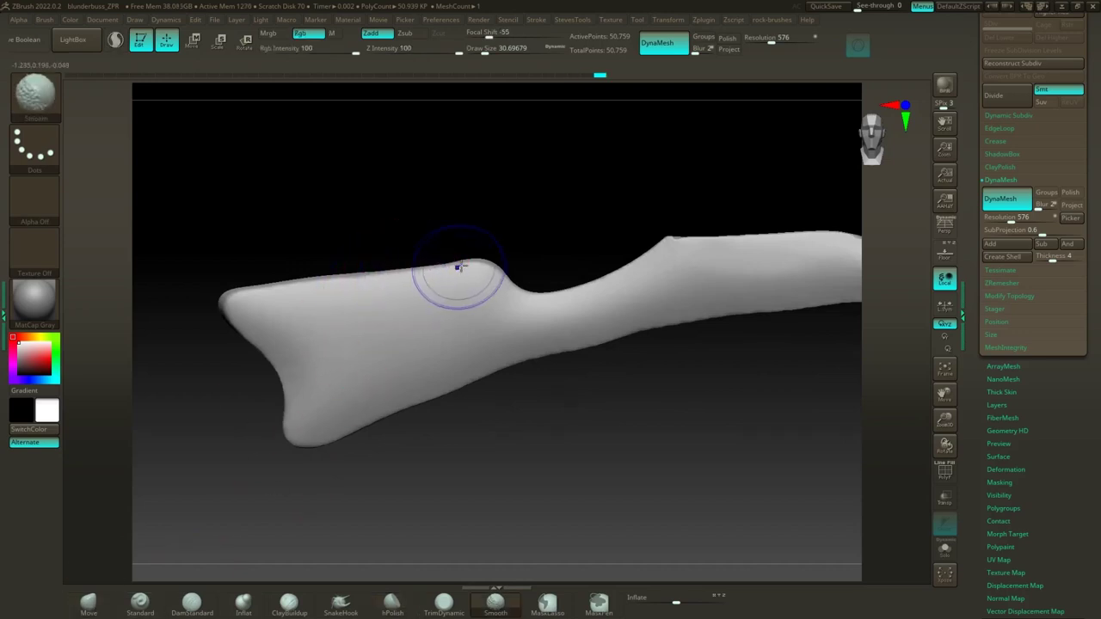
Step: Smooth the side surface at the transition between the stock's lock area and the forend
drag(485, 222, 543, 220)
mouse_move(644, 138)
mouse_down()
mouse_move(553, 203)
mouse_move(614, 339)
mouse_up()
key(shift)
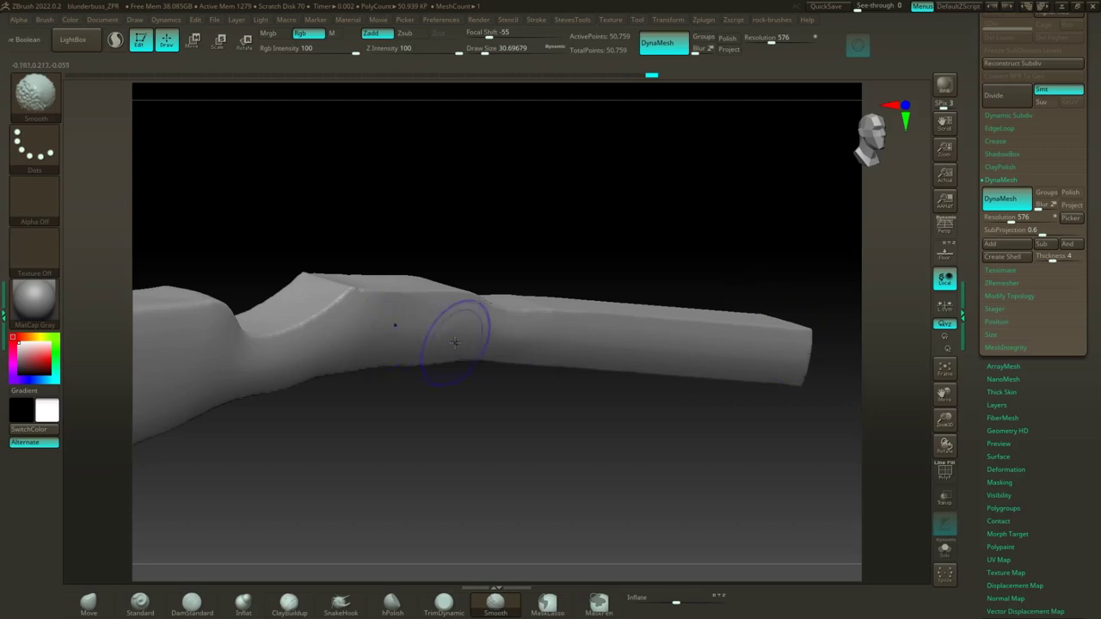
shift+drag(455, 342, 344, 327)
drag(550, 236, 479, 227)
alt+drag(403, 460, 558, 396)
shift+drag(421, 426, 528, 431)
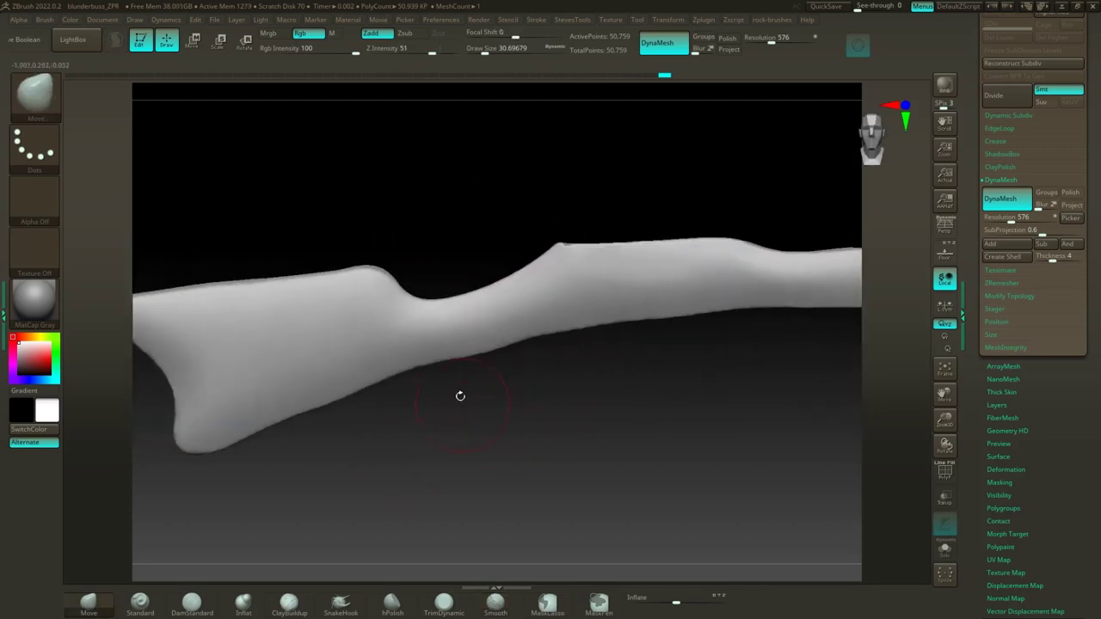
Step: Enlarge the draw size to about 46 and smooth the stock's lower edge from the butt to the forend
key(s)
drag(481, 397, 495, 398)
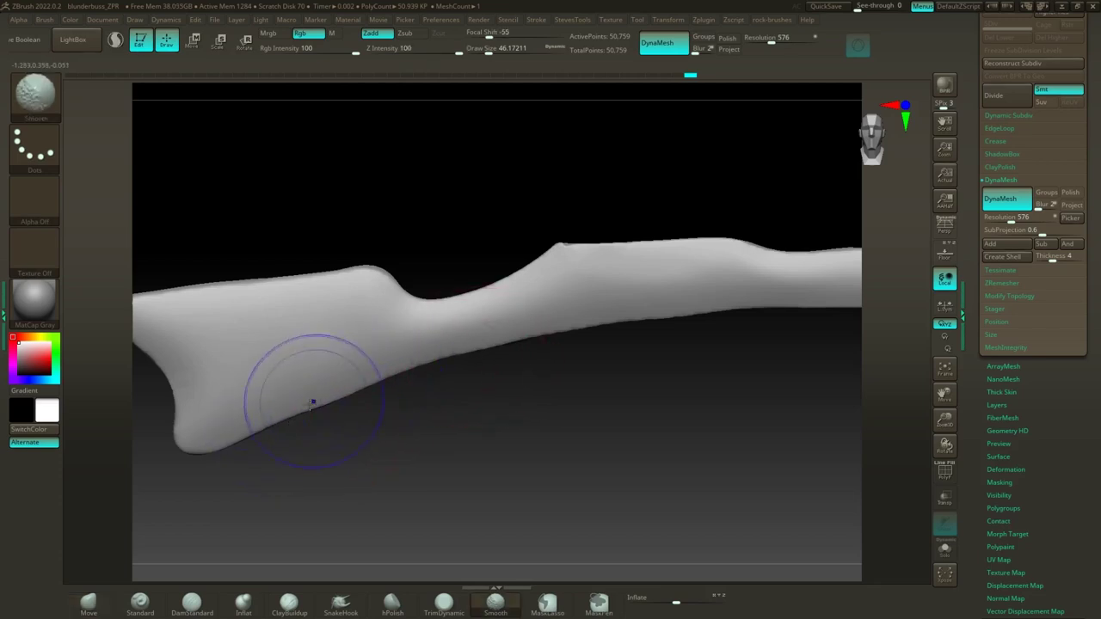
shift+drag(312, 400, 420, 369)
shift+drag(349, 391, 519, 329)
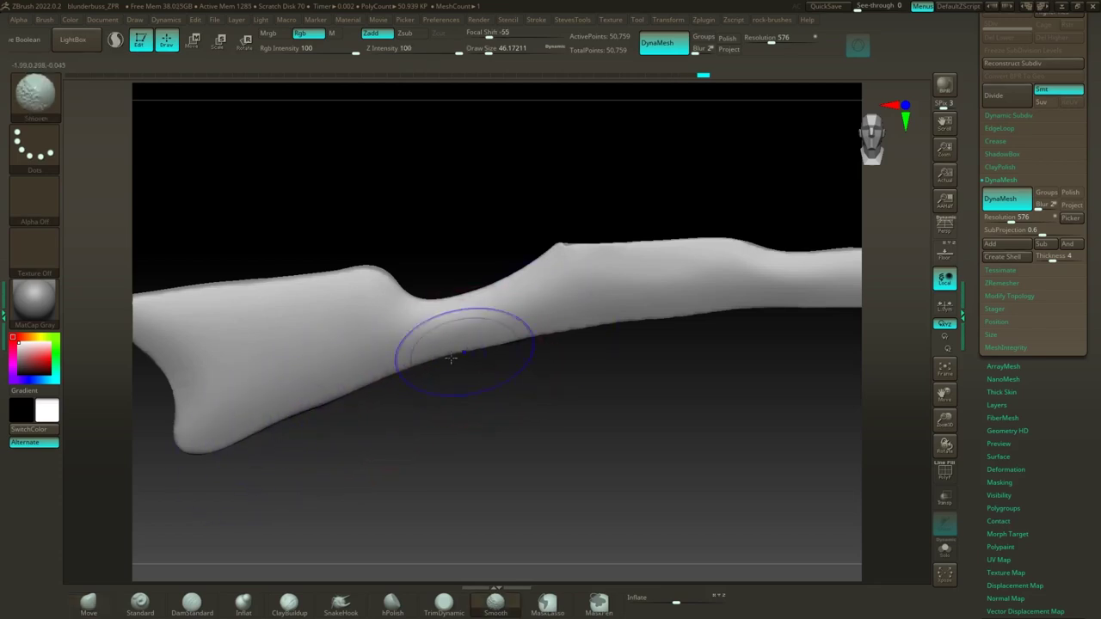
mouse_move(453, 360)
shift+mouse_down()
mouse_move(658, 312)
mouse_move(766, 313)
shift+mouse_up()
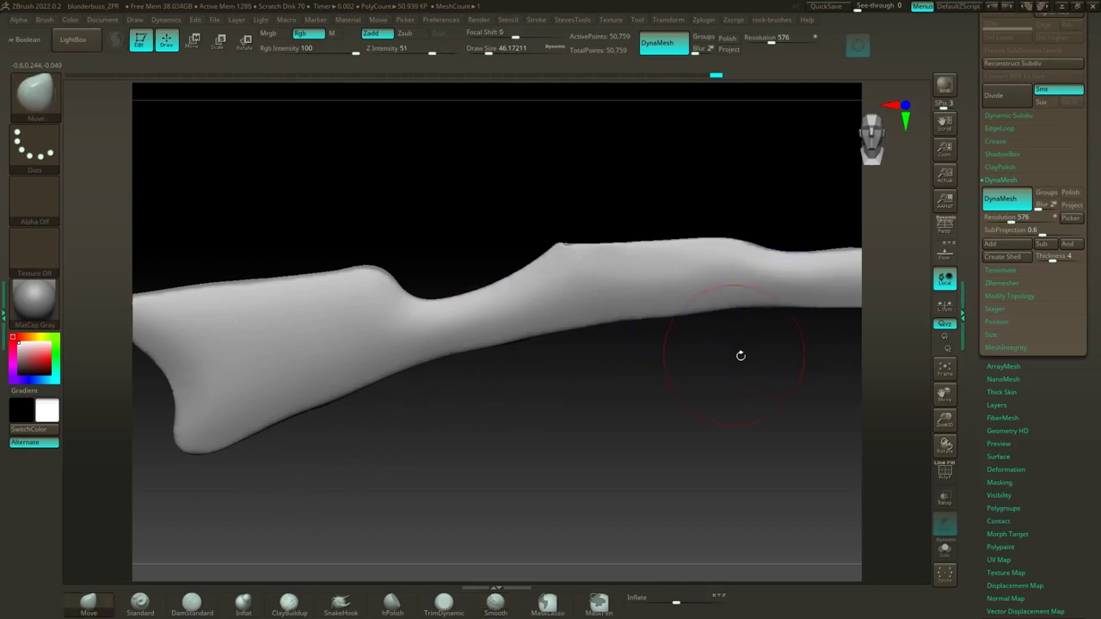
Step: Even out the stock's underside beneath the lock area and smooth along the forend
mouse_move(739, 356)
mouse_down()
mouse_move(516, 399)
mouse_move(535, 197)
mouse_up()
mouse_move(501, 347)
shift+mouse_down()
mouse_move(511, 333)
mouse_move(634, 325)
shift+mouse_up()
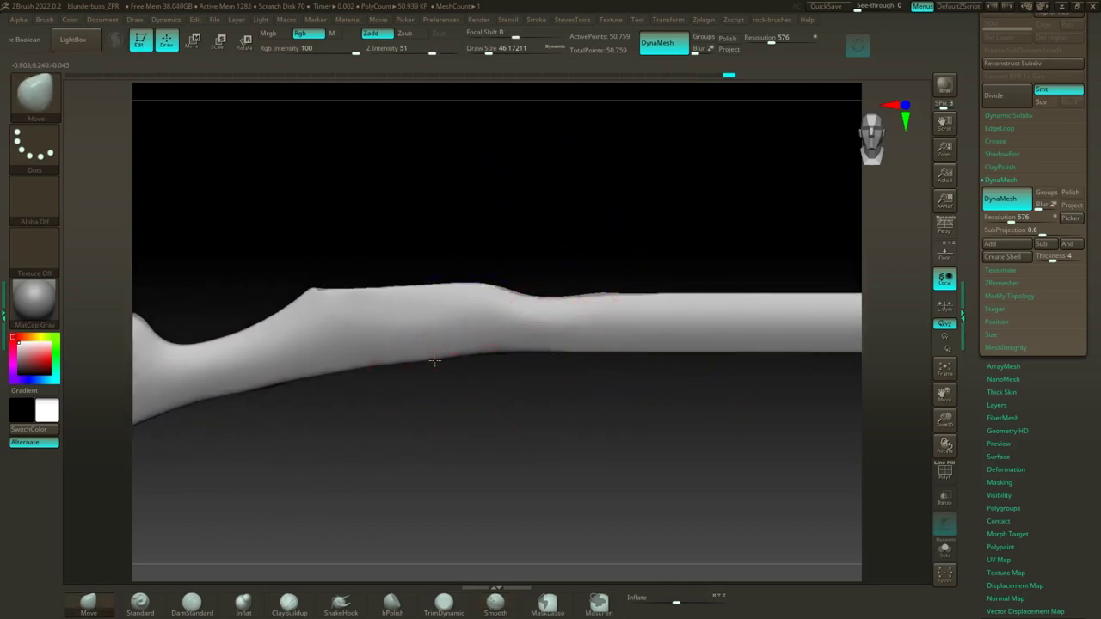
drag(503, 279, 618, 245)
mouse_move(562, 346)
shift+mouse_down()
mouse_move(690, 317)
mouse_move(667, 318)
shift+mouse_up()
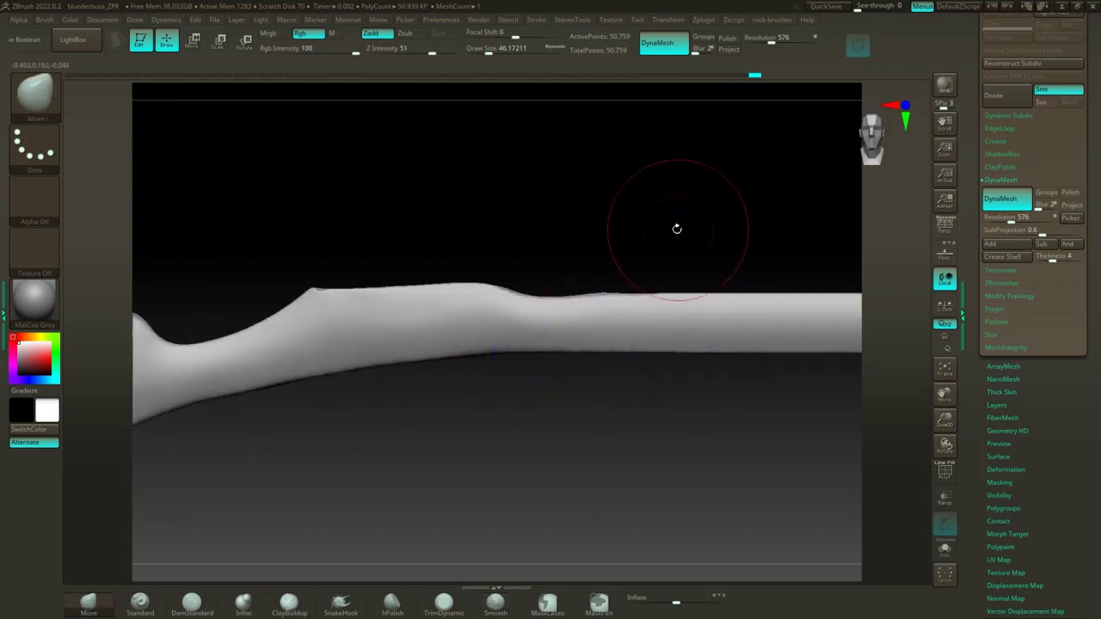
drag(676, 229, 450, 248)
mouse_move(455, 335)
shift+mouse_down()
mouse_move(388, 327)
mouse_move(819, 337)
mouse_move(325, 338)
mouse_move(515, 343)
shift+mouse_up()
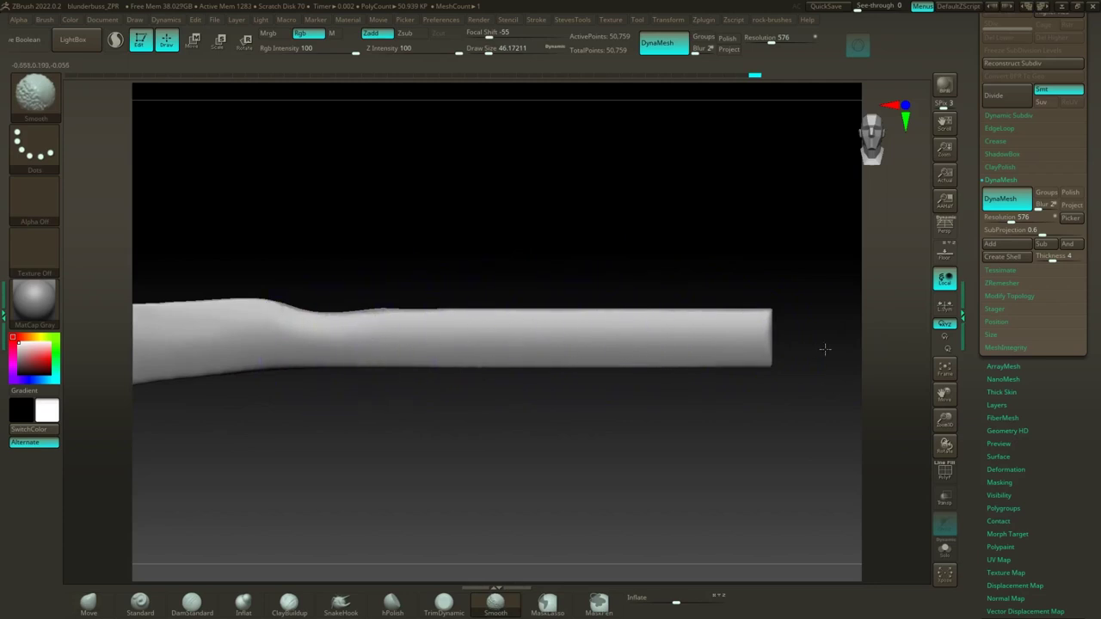
Step: Hide and delete the uneven strip along the forend's upper edge and re-DynaMesh the stock
mouse_move(353, 184)
ctrl+shift+mouse_down()
mouse_move(605, 270)
mouse_move(729, 280)
mouse_move(759, 310)
mouse_move(794, 311)
ctrl+shift+mouse_up()
key(space)
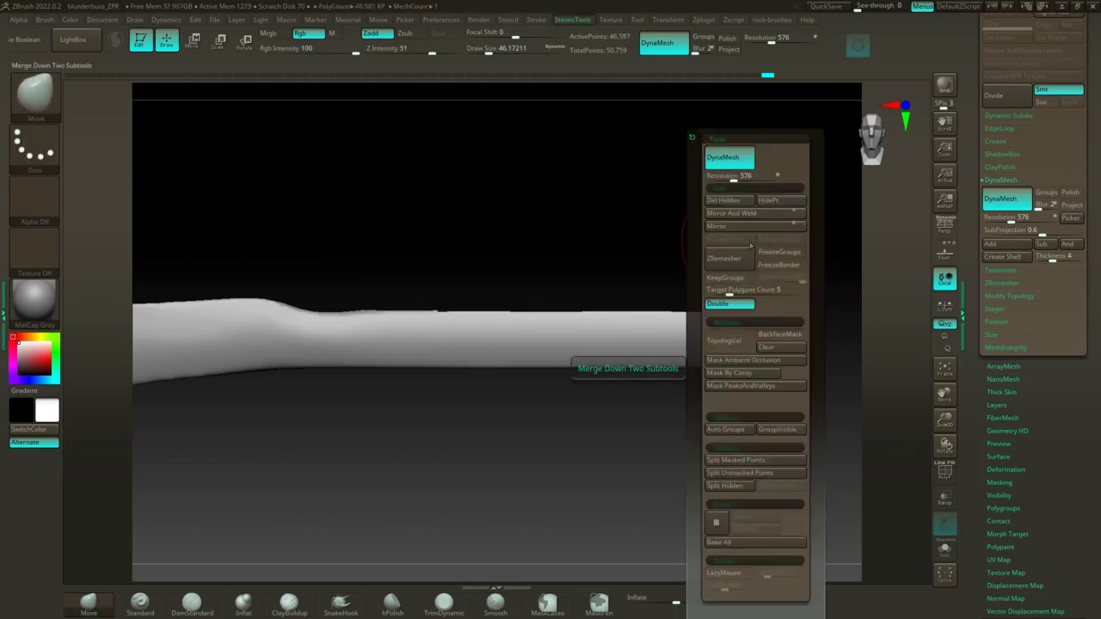
click(722, 200)
mouse_move(656, 162)
mouse_down()
mouse_move(693, 212)
mouse_move(661, 224)
mouse_move(693, 223)
mouse_move(574, 221)
mouse_move(720, 273)
mouse_move(639, 255)
mouse_move(668, 256)
mouse_move(682, 261)
mouse_move(644, 278)
mouse_move(634, 266)
mouse_up()
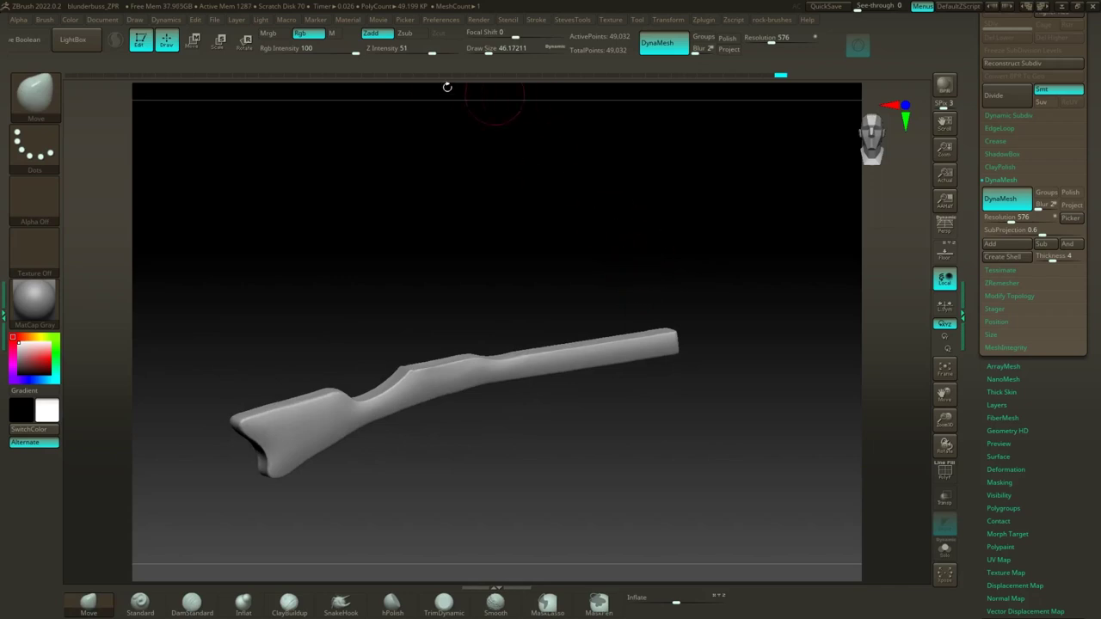
Step: Save the stock tool as 01_starting_stock in the blunderbuss folder
drag(1084, 186, 1079, 310)
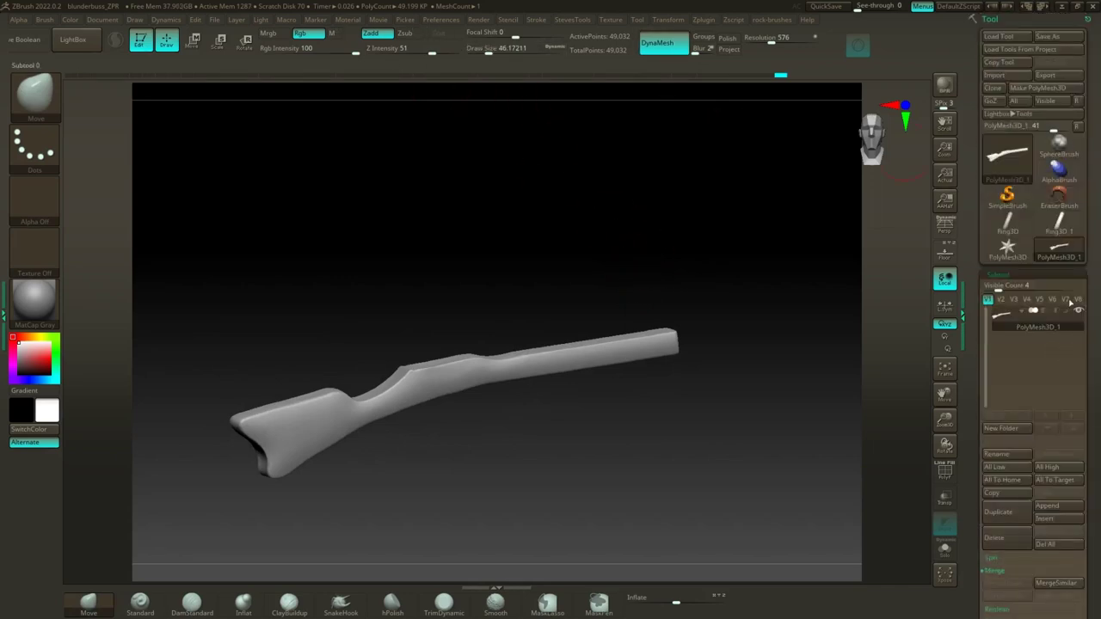
click(1057, 43)
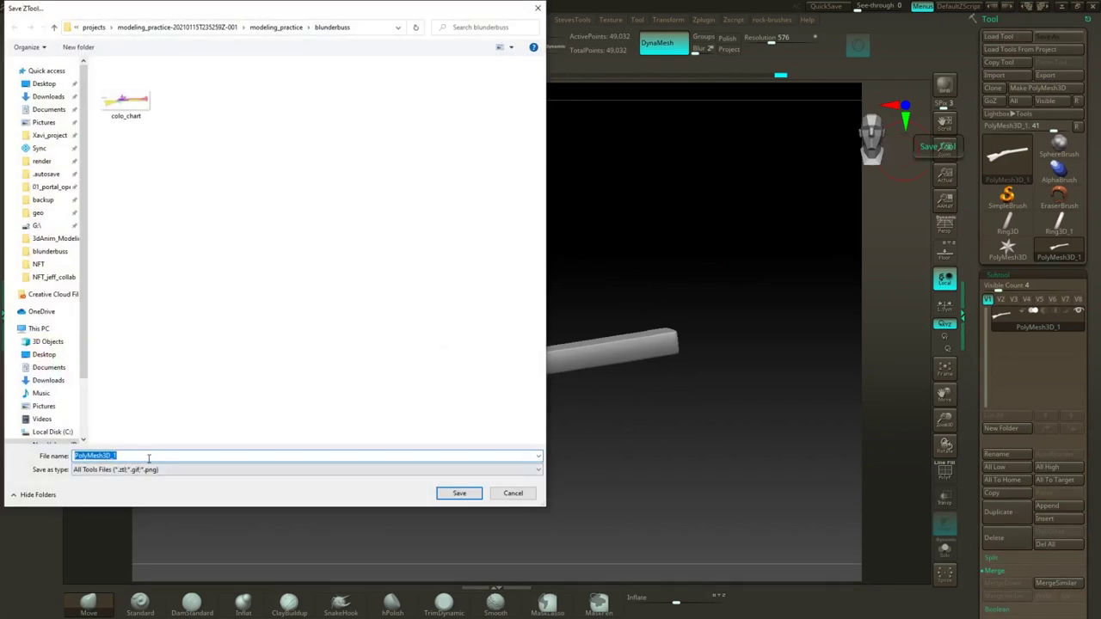
text(01_starting_stock)
click(459, 493)
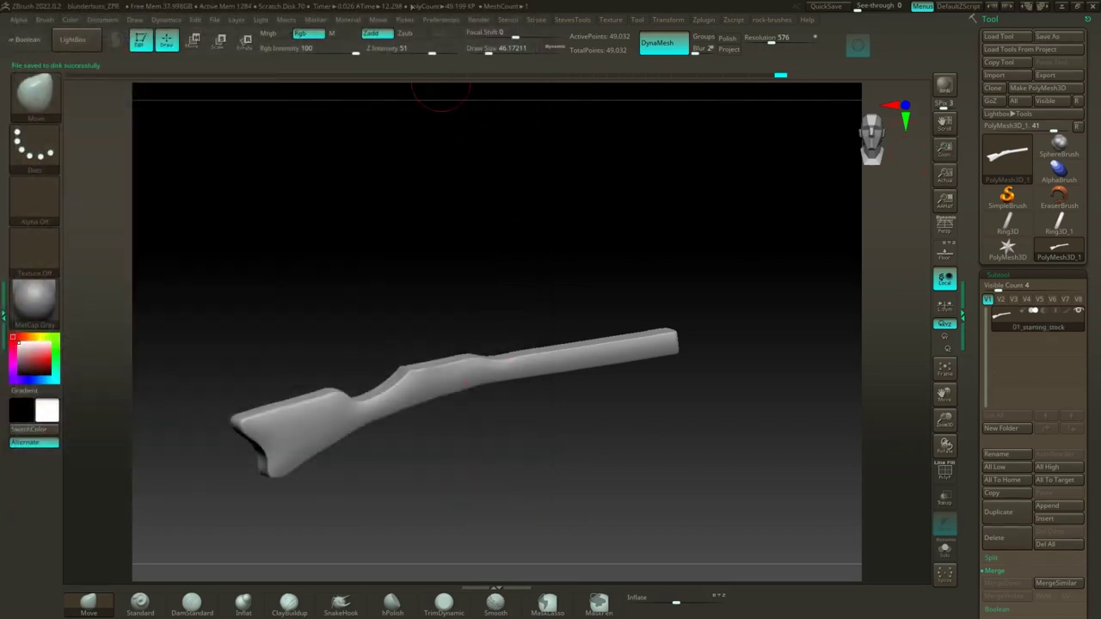
Step: Save the project over the existing blunderbuss_ZPR file in the blunderbuss_demo folder
click(445, 22)
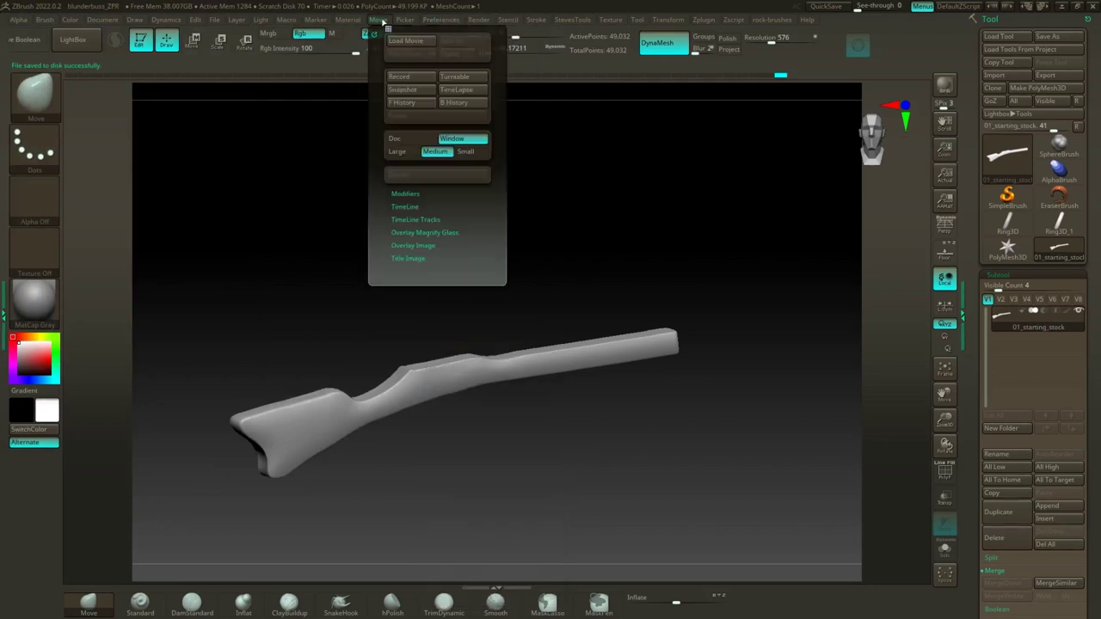
mouse_move(338, 20)
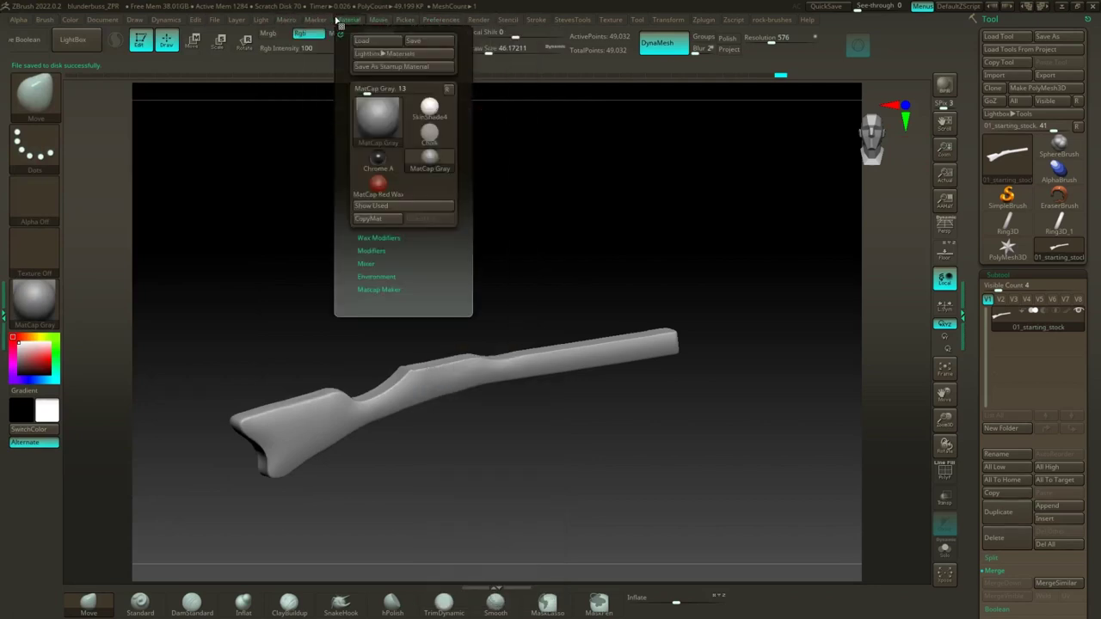
click(222, 22)
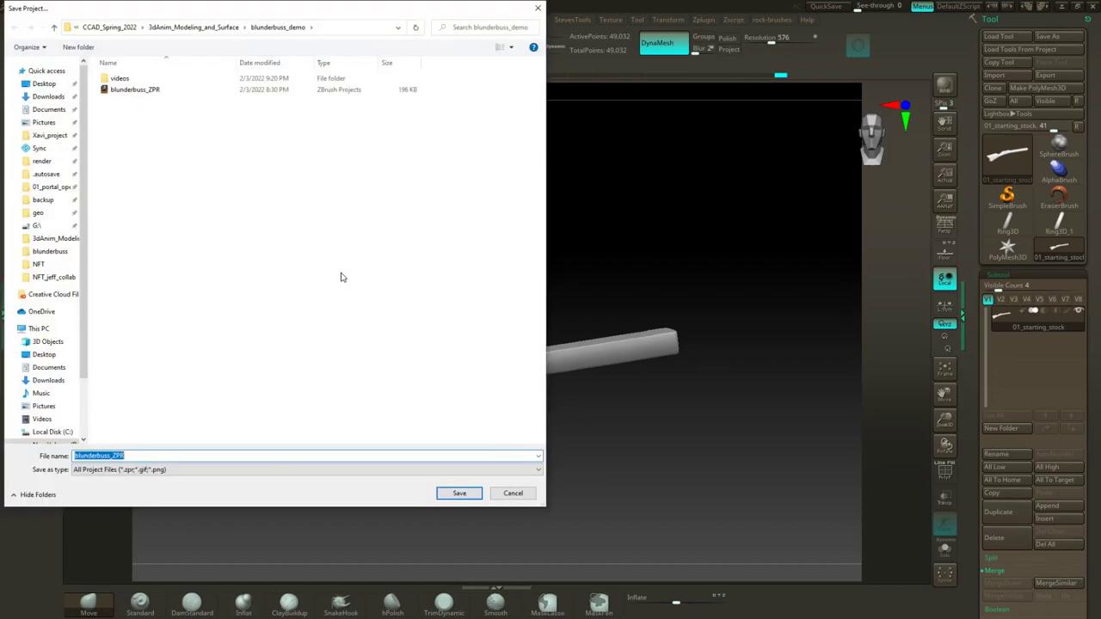
click(129, 90)
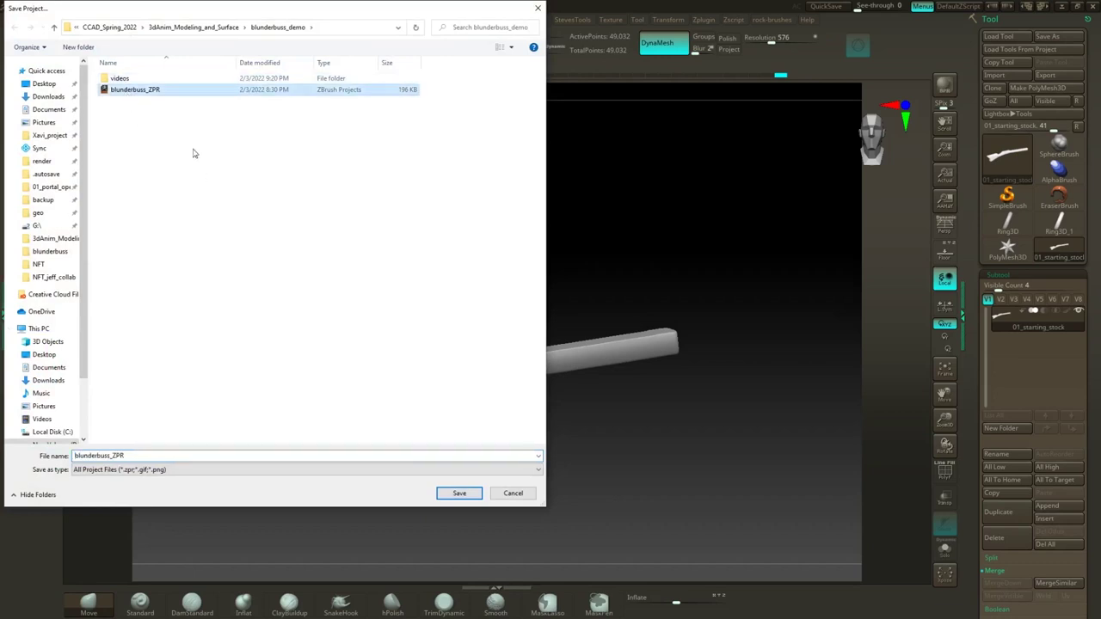
click(459, 493)
click(578, 304)
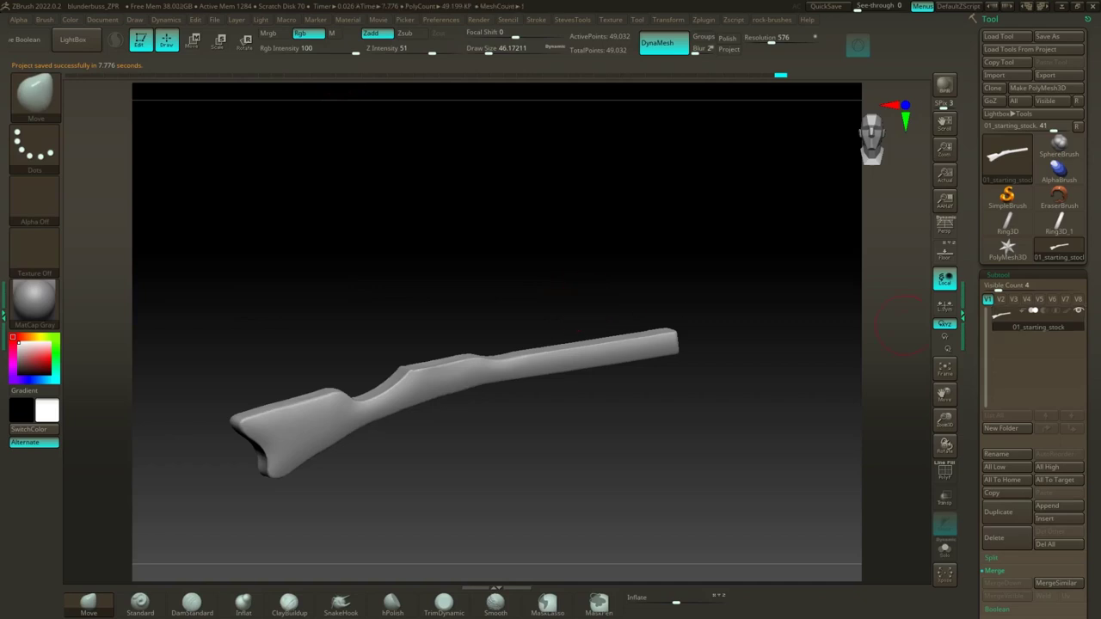
Step: Append a Cylinder3D as a new subtool for the barrel and select it
mouse_move(1032, 319)
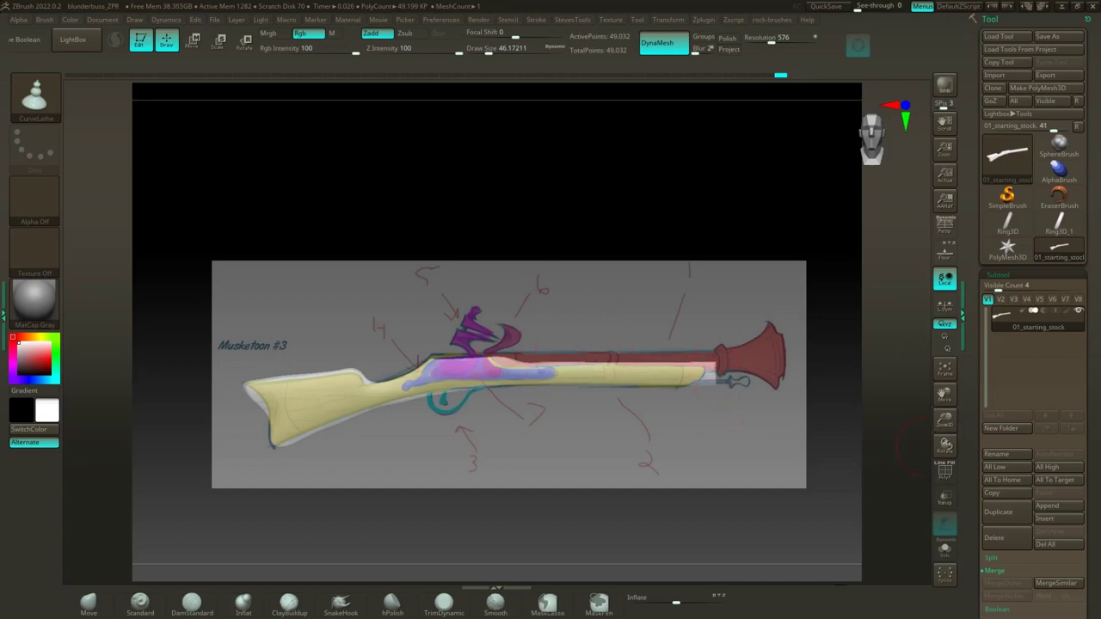
click(1043, 509)
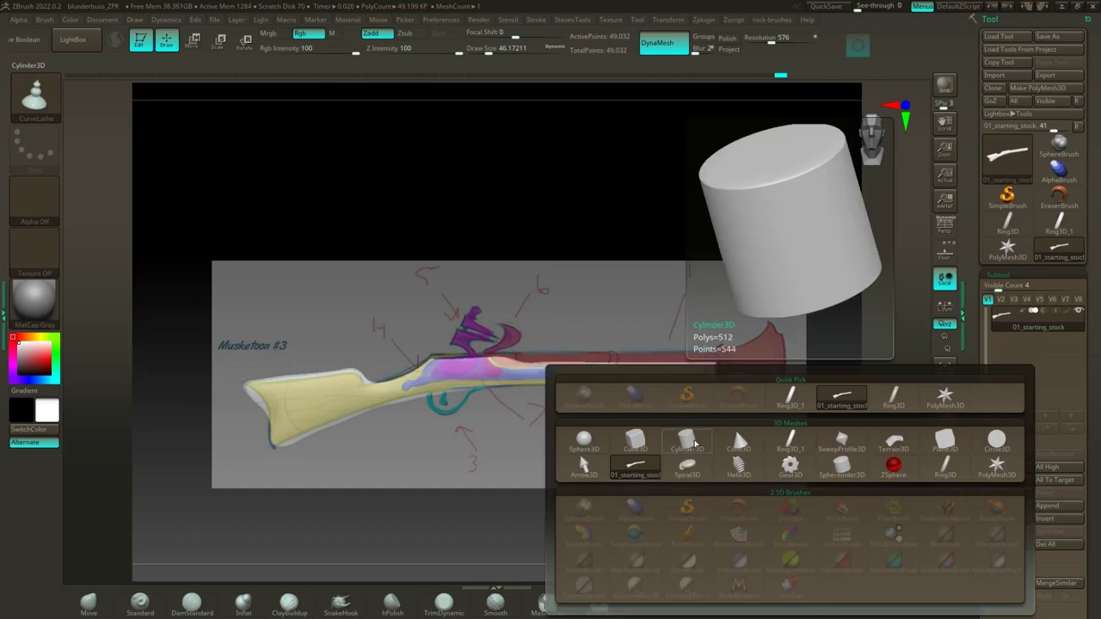
click(695, 444)
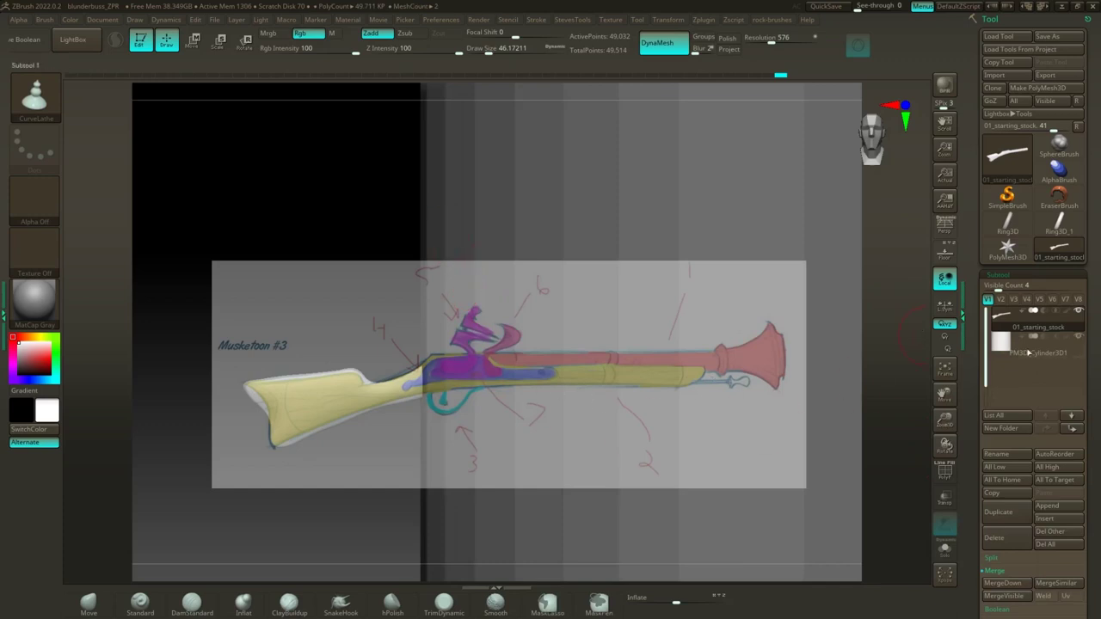
click(1016, 350)
Step: Scale the oversized cylinder down uniformly with the gizmo until it fits within the view over the reference
mouse_move(593, 339)
mouse_down()
mouse_move(318, 208)
mouse_move(166, 202)
mouse_up()
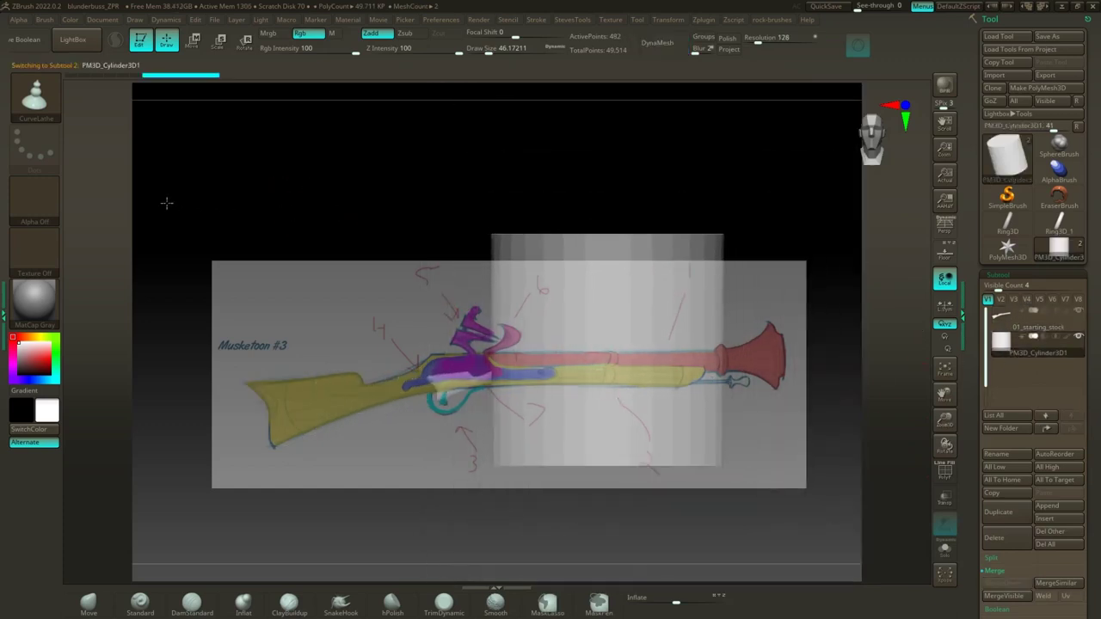
key(ctrl)
mouse_move(332, 184)
mouse_down()
mouse_move(450, 197)
mouse_move(359, 209)
mouse_move(370, 213)
mouse_up()
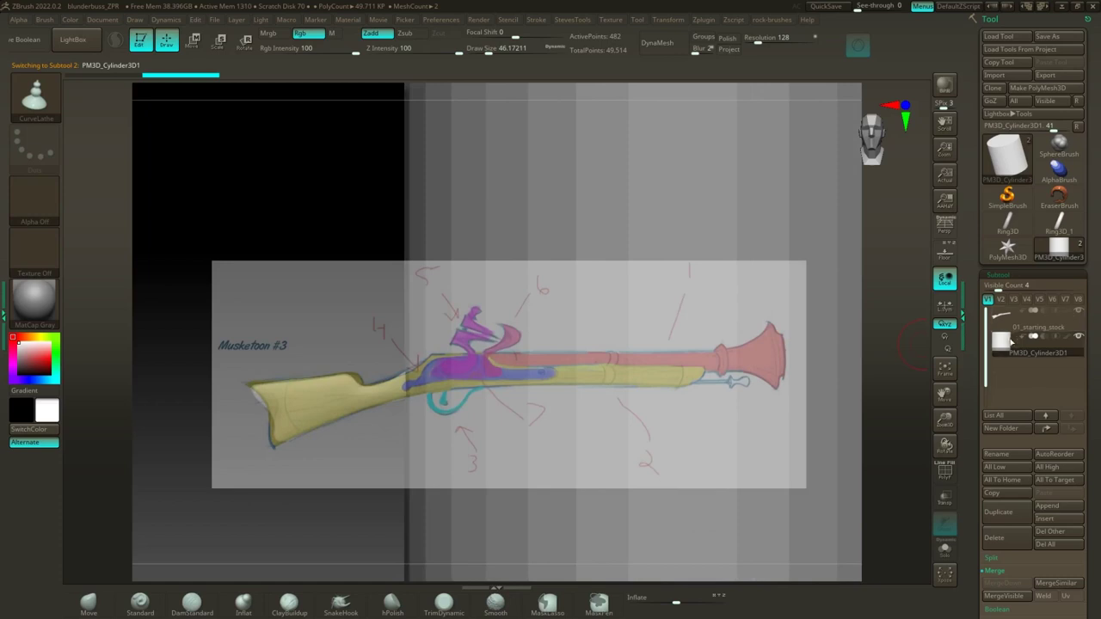
click(219, 39)
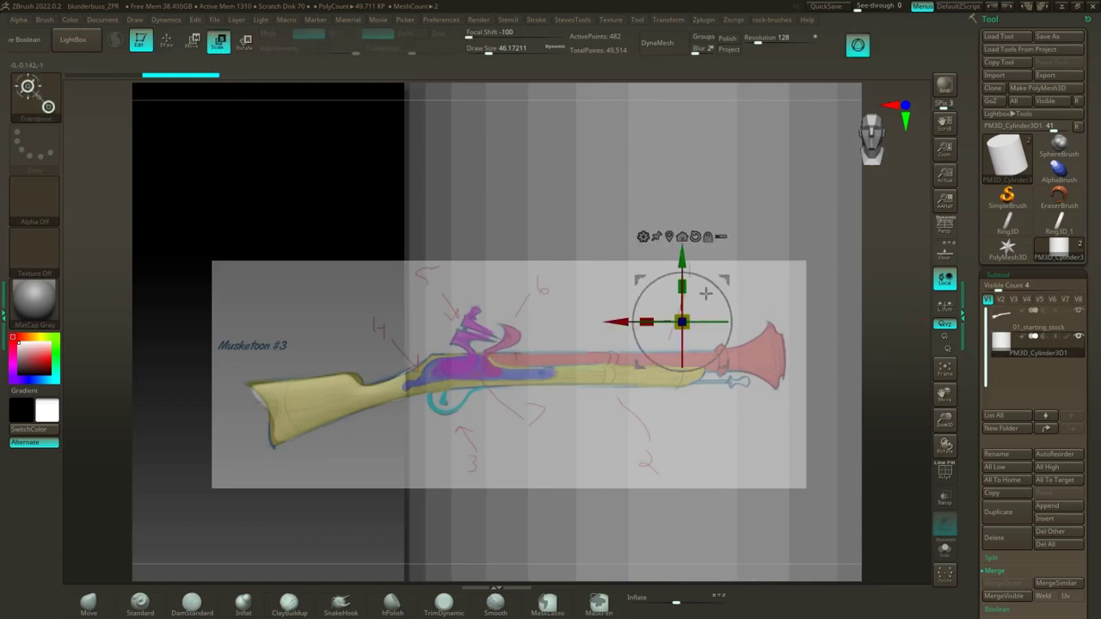
drag(690, 313, 564, 494)
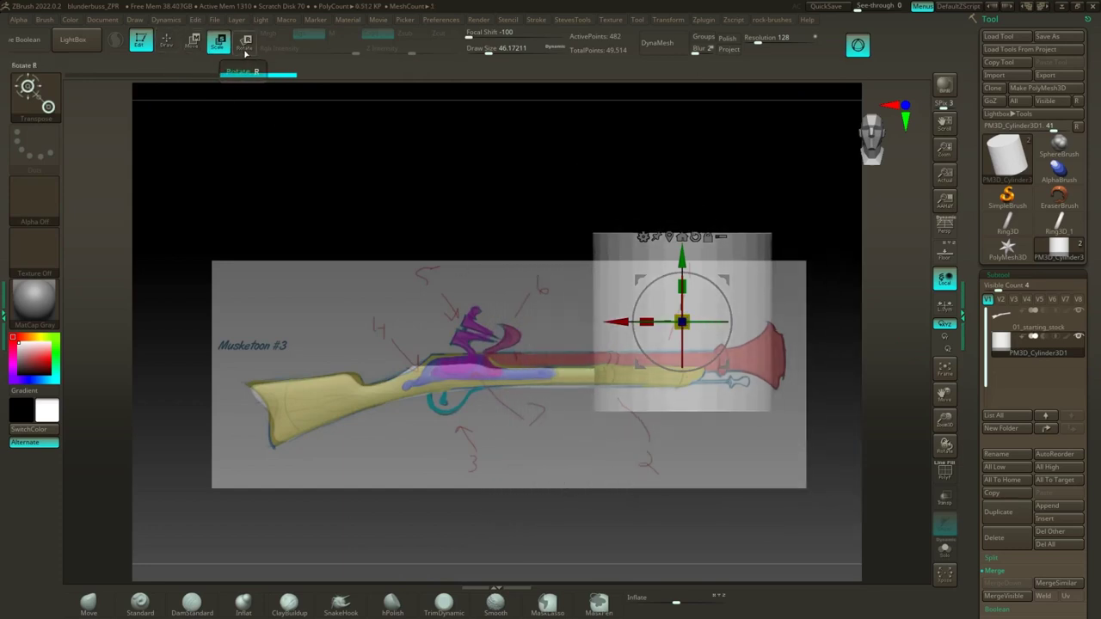
Step: Rotate the cylinder 90° so it lies along the gun's length and scale it down to the barrel's thickness
click(167, 47)
click(193, 46)
click(219, 48)
click(247, 43)
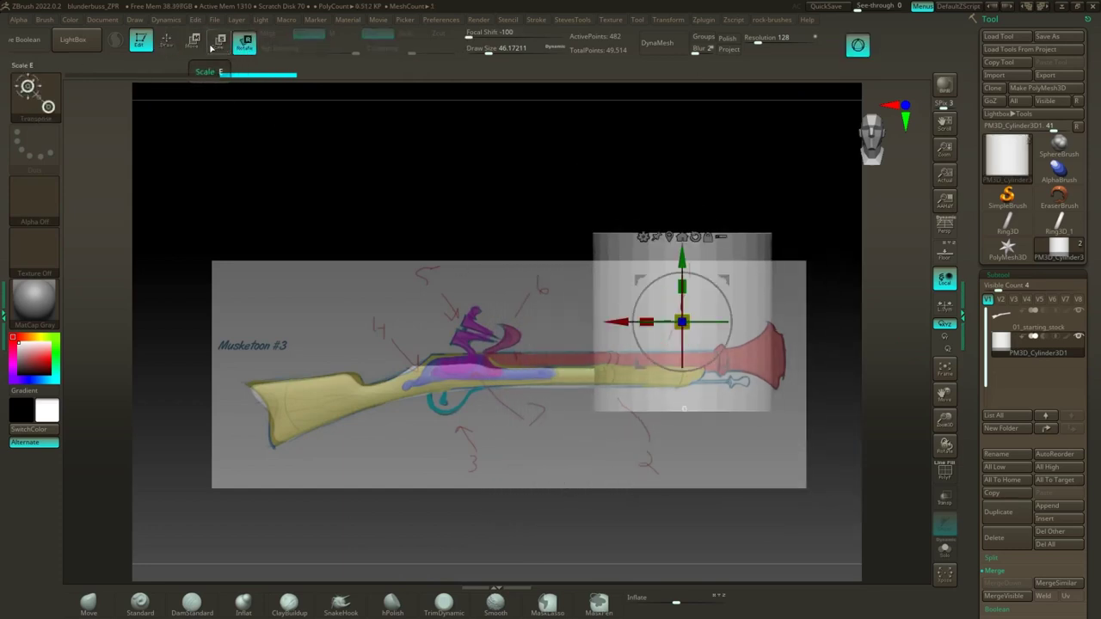
click(195, 43)
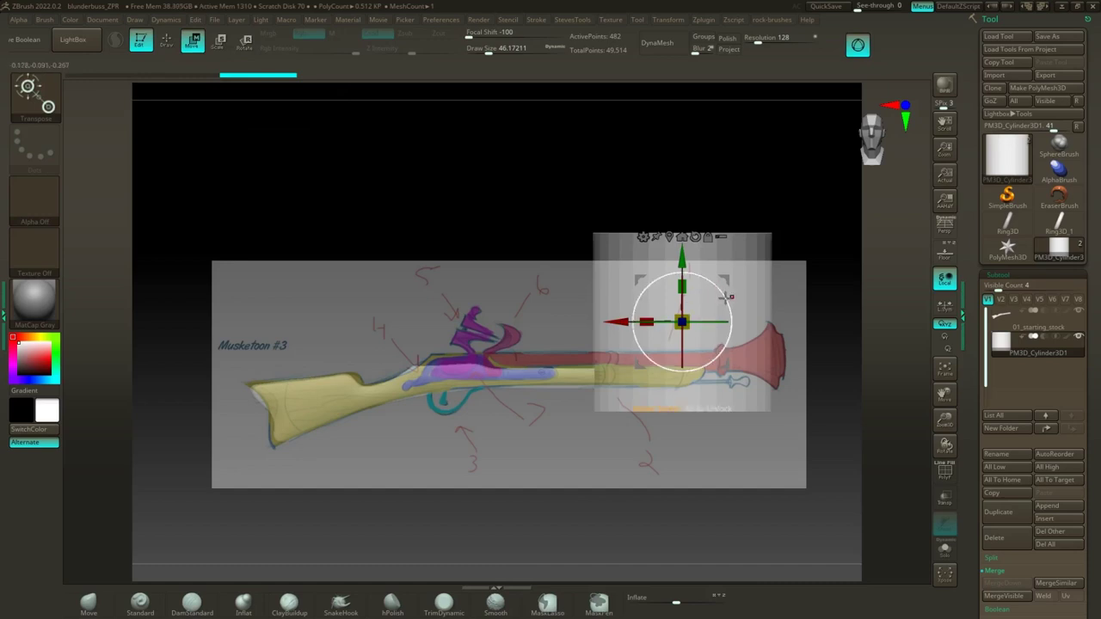
drag(727, 297, 623, 222)
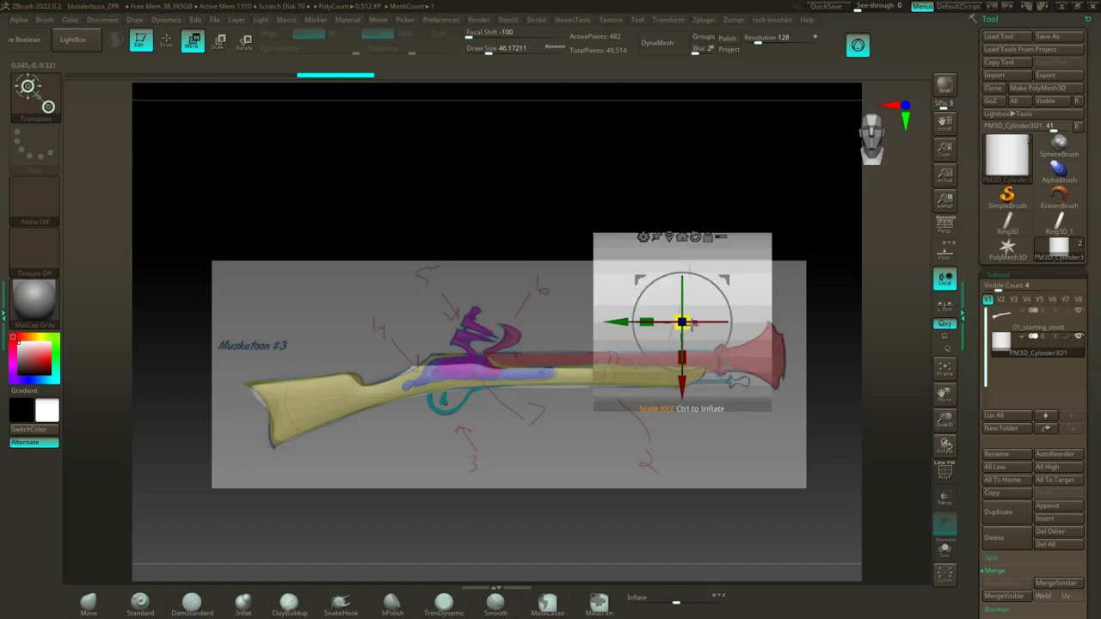
drag(690, 316, 589, 339)
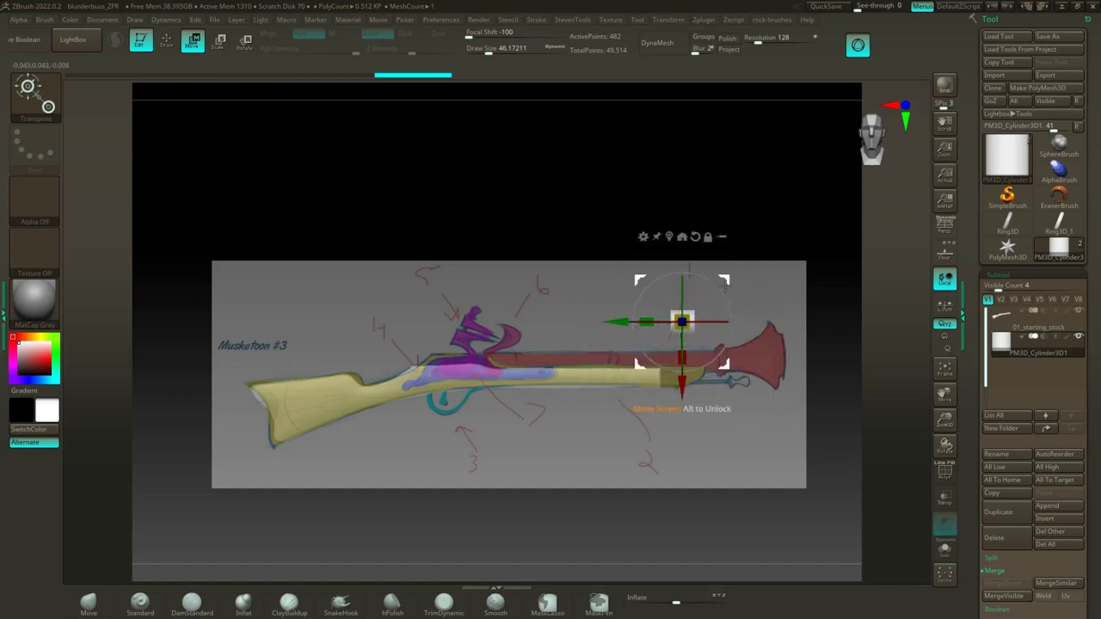
Step: Move the cylinder onto the reference's barrel and stretch it lengthwise about 9.9 times from the lock to the flared muzzle
drag(724, 284, 641, 324)
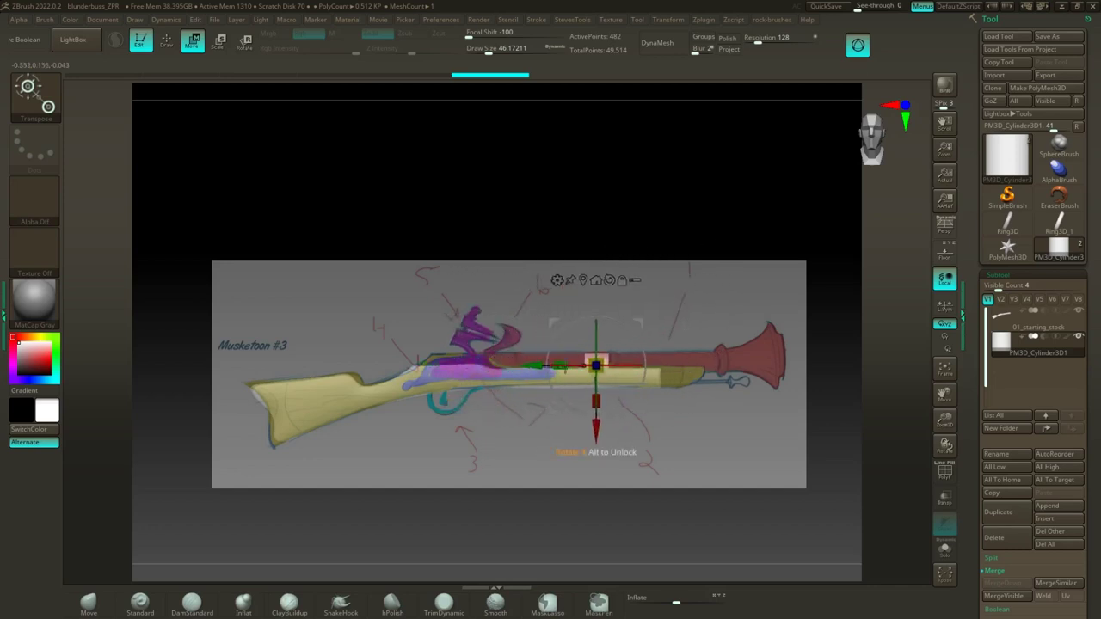
drag(560, 366, 441, 364)
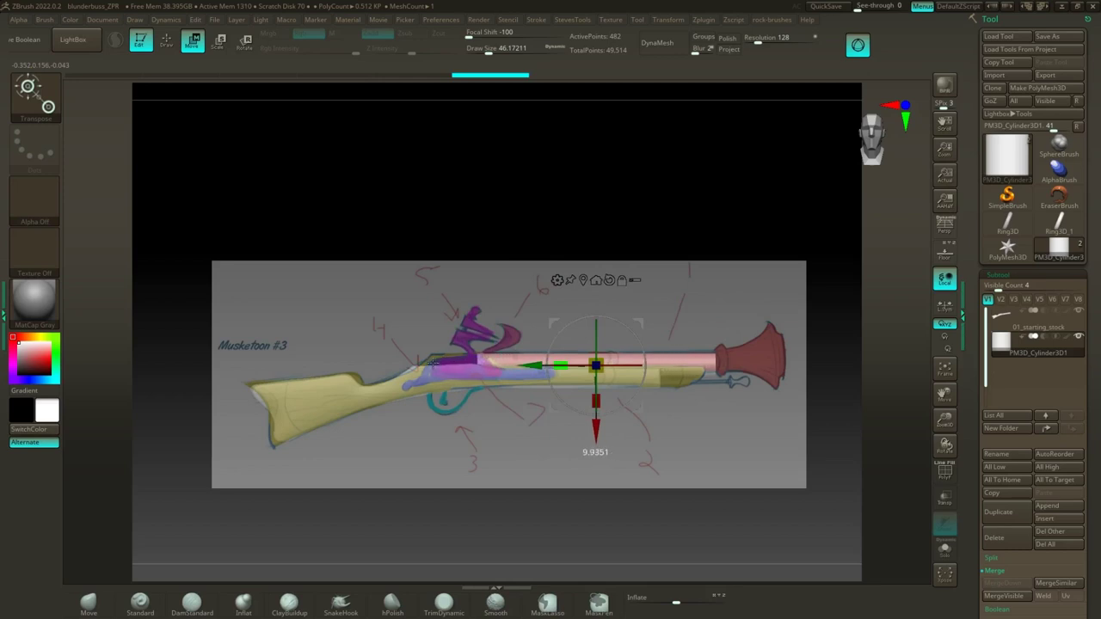
drag(433, 364, 433, 363)
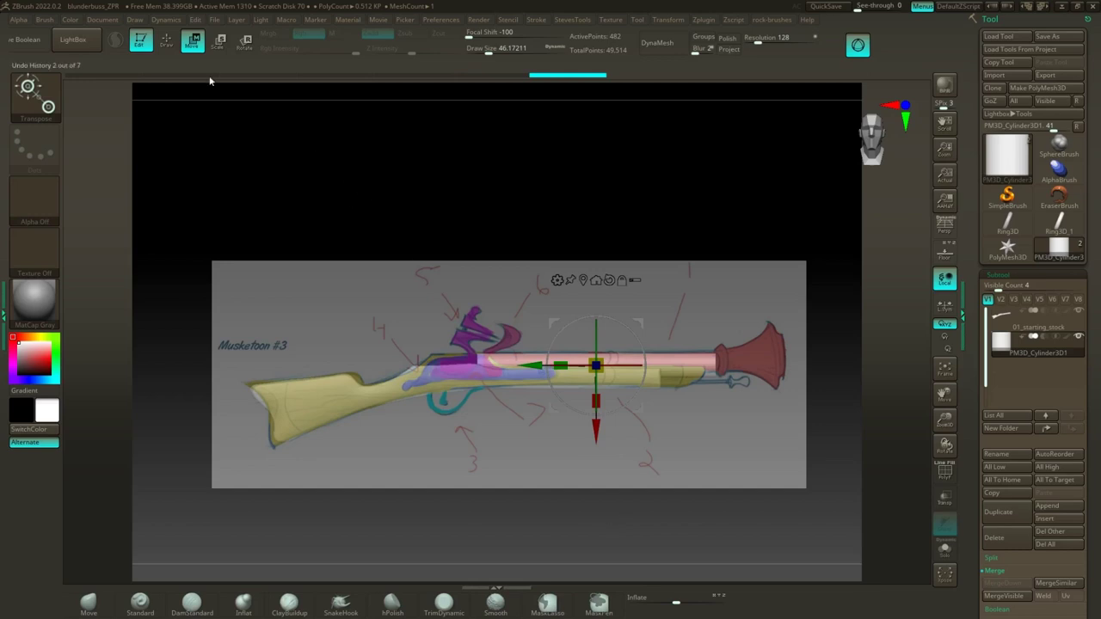
Step: Move the Musketoon #3 reference image above the model so the stock and barrel are uncovered, and close in on the barrel's front end
key(q)
key(z)
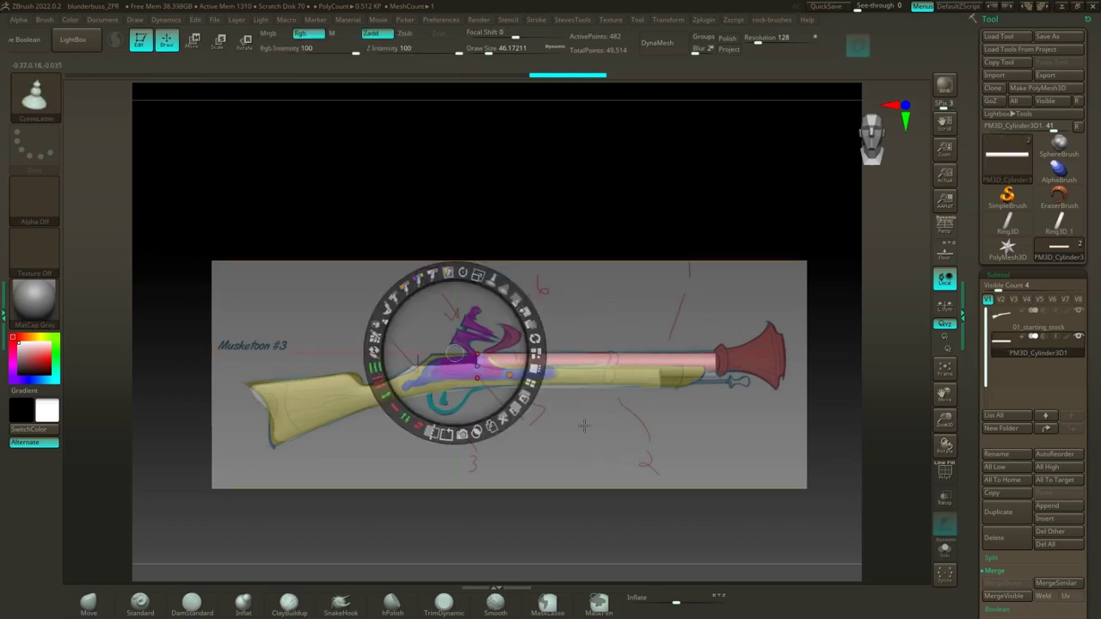
drag(488, 306, 499, 155)
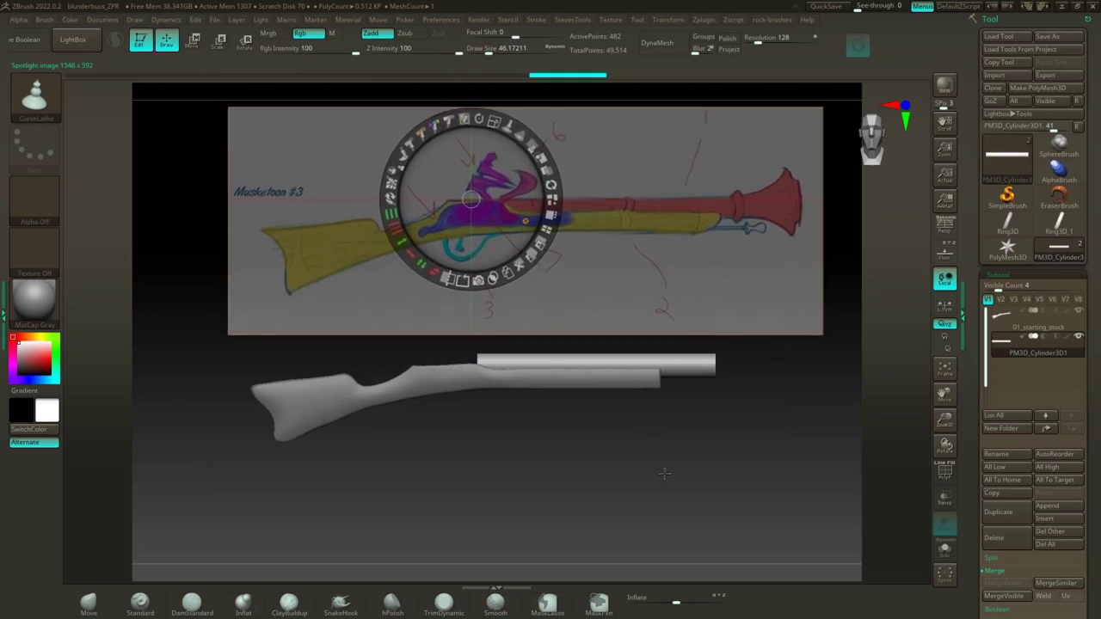
key(z)
alt+drag(637, 472, 583, 504)
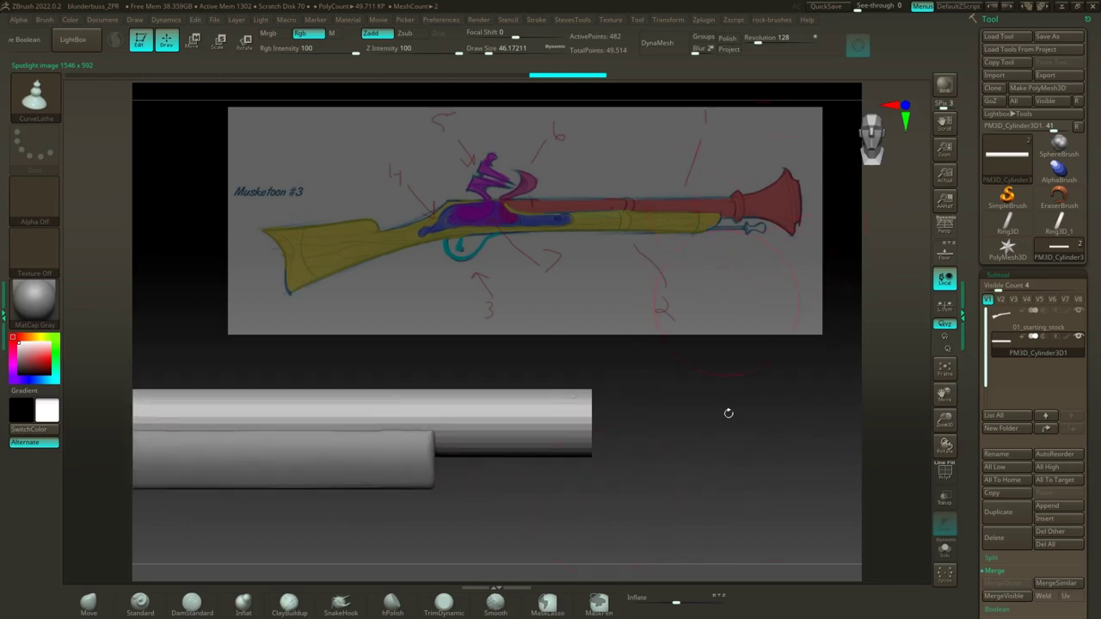
Step: Turn on the polyframe display, then hide the cylinder's capped front end and delete the hidden geometry
drag(729, 412, 684, 436)
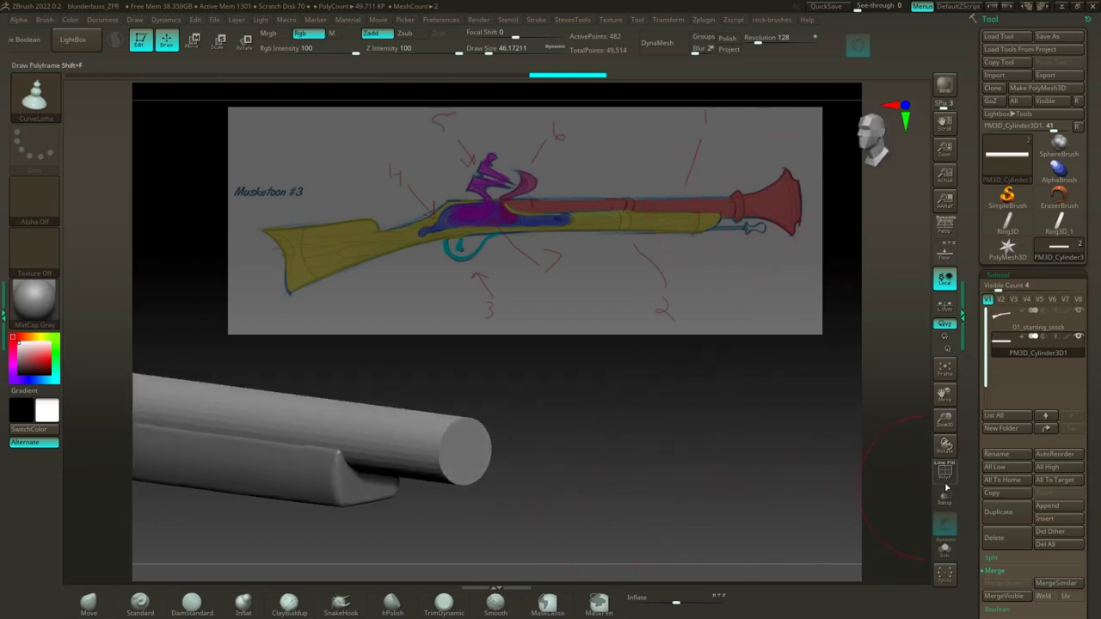
click(944, 471)
shift+drag(532, 427, 543, 426)
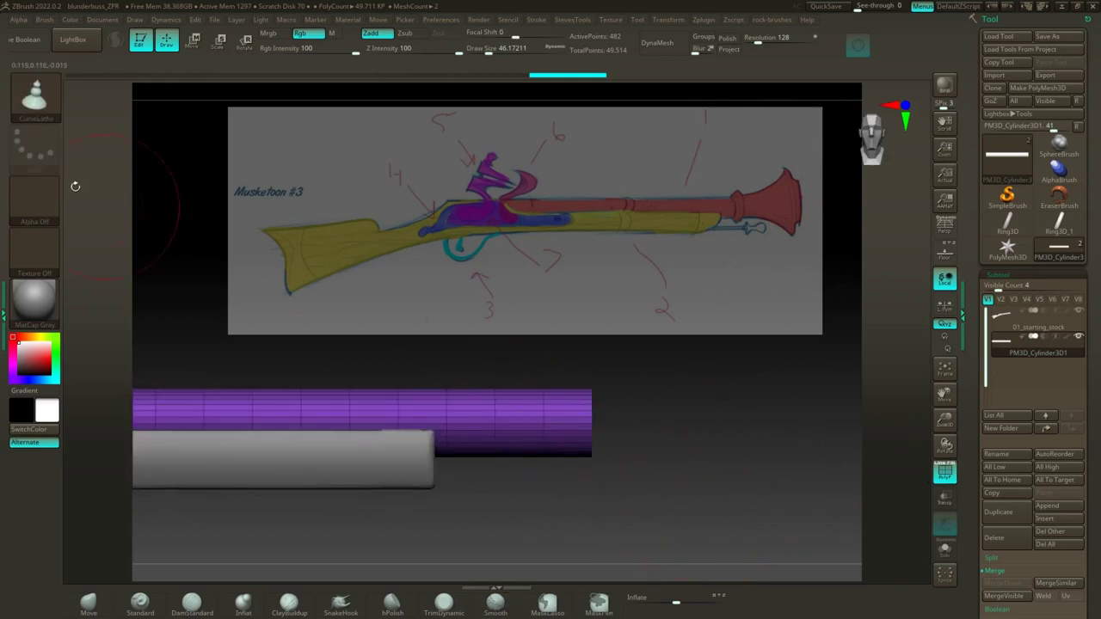
ctrl+shift+drag(739, 503, 573, 351)
drag(677, 480, 672, 491)
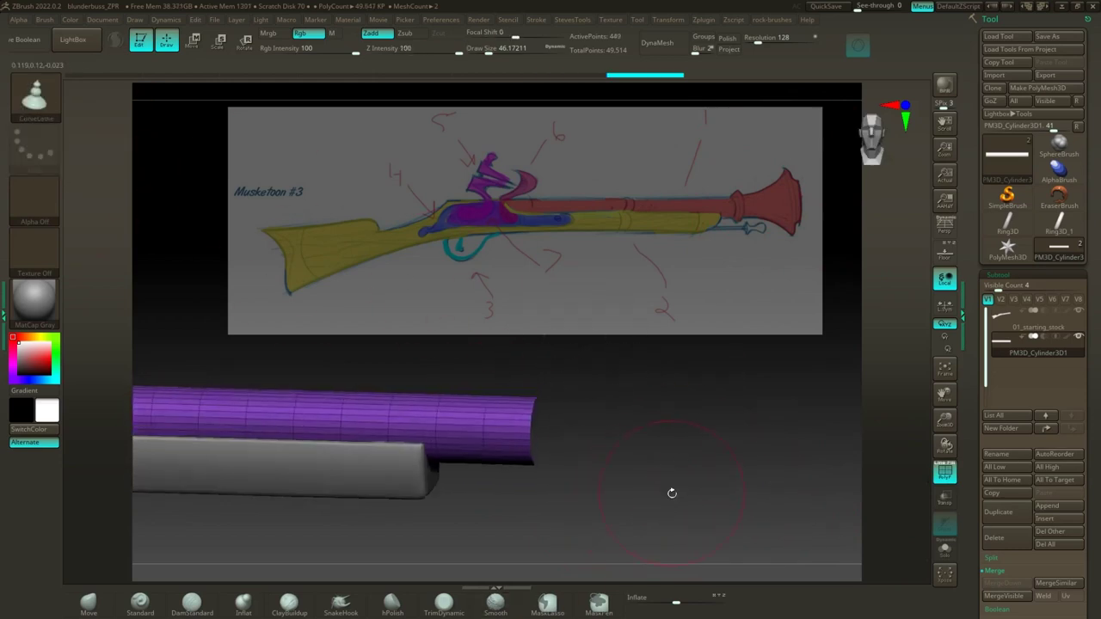
key(1)
click(663, 206)
click(663, 205)
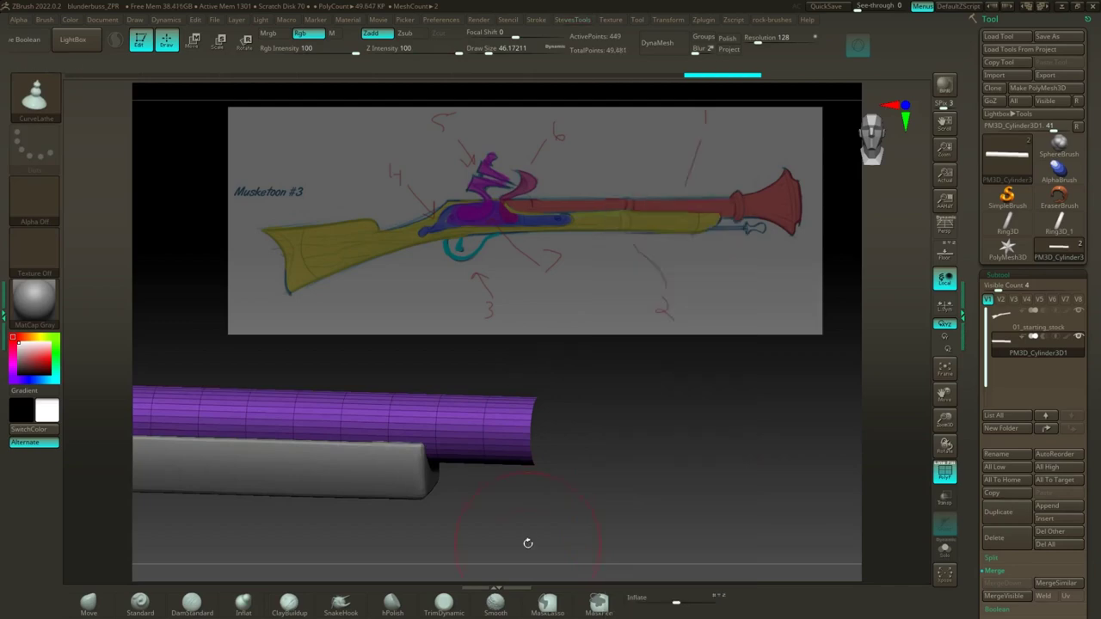
Step: Switch to the ZModeler brush and turn on double-sided display for the open cylinder
key(b)
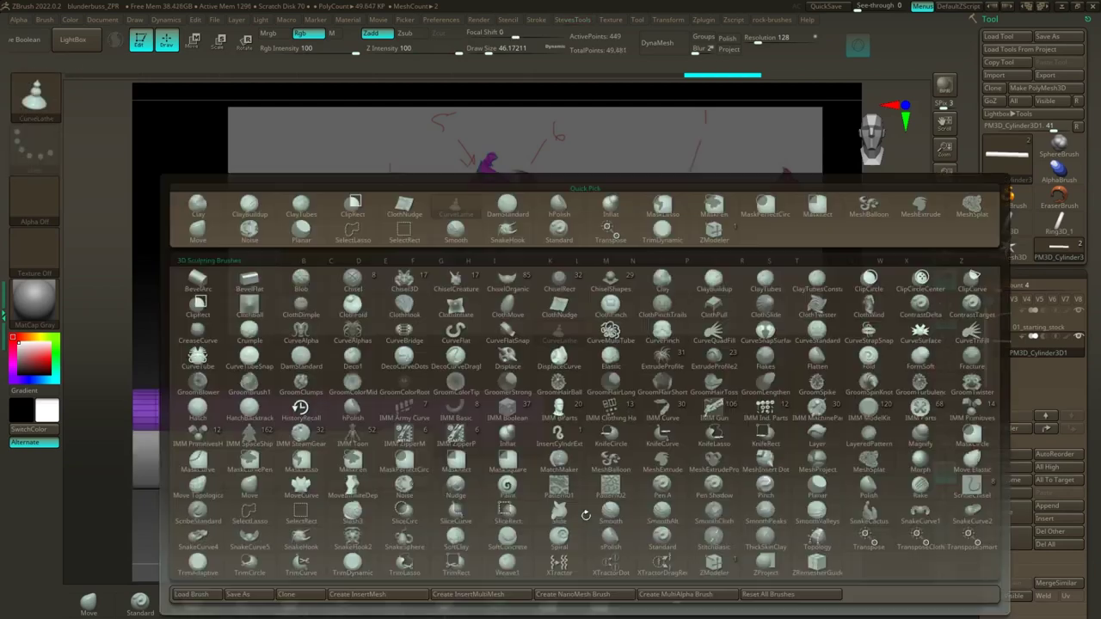
key(z)
key(m)
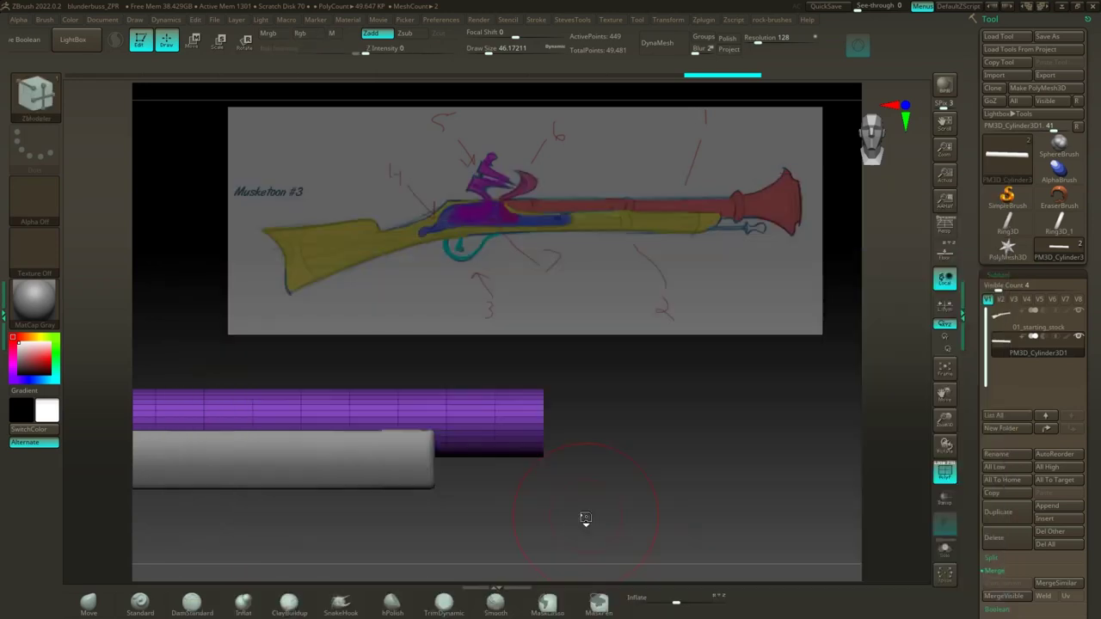
drag(606, 398, 661, 474)
drag(1083, 564, 1061, 408)
click(994, 505)
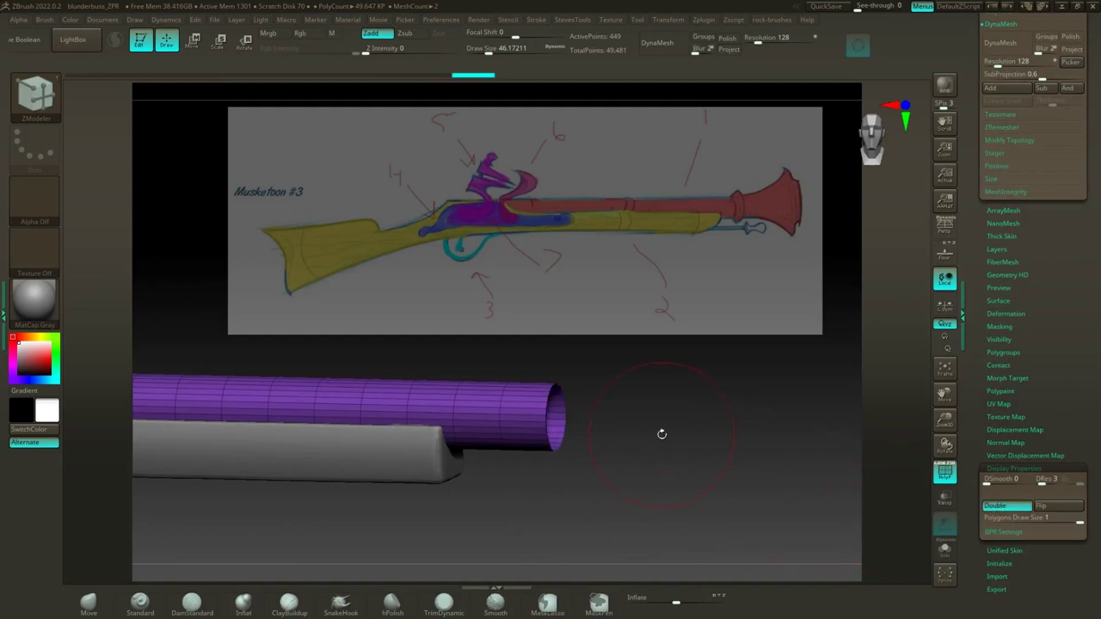
drag(658, 433, 664, 494)
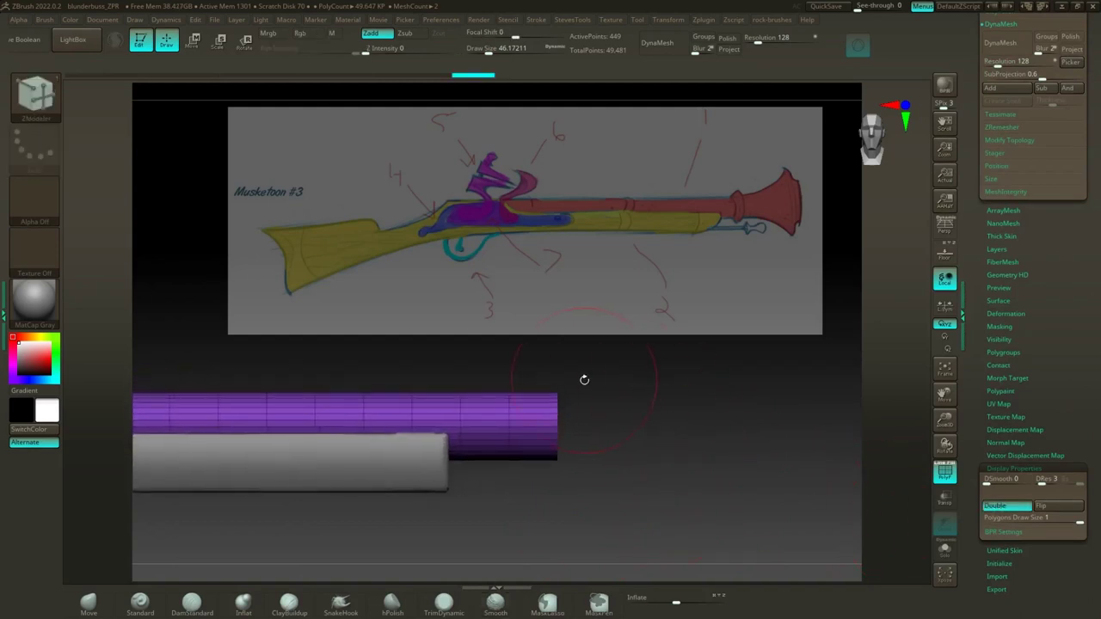
drag(583, 379, 515, 421)
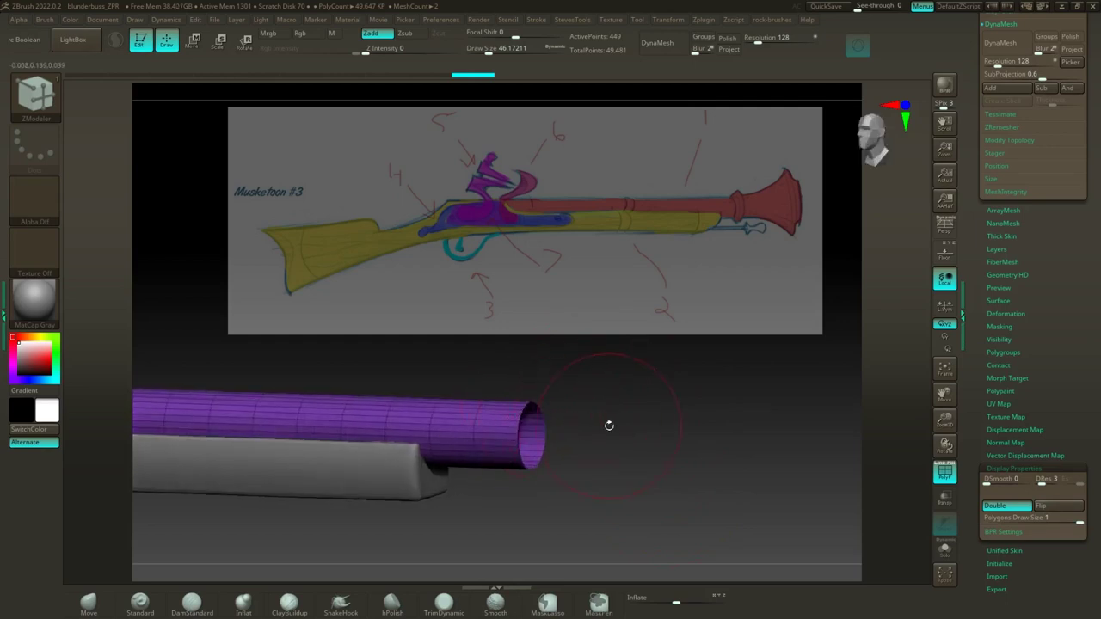
Step: Reduce the draw size to 1.29696 and set ZModeler's edge action to Extrude Move with the EdgeLoop target
drag(608, 425, 389, 345)
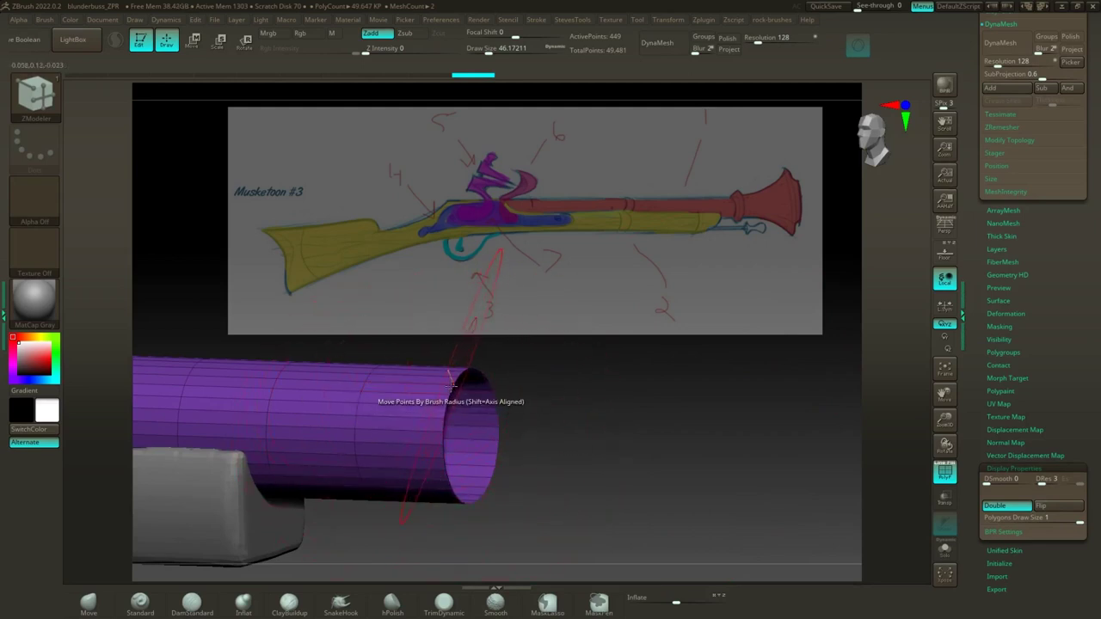
mouse_move(638, 412)
mouse_down()
mouse_move(636, 438)
mouse_move(700, 394)
mouse_move(722, 393)
mouse_move(661, 425)
mouse_move(656, 440)
mouse_move(663, 374)
mouse_move(634, 381)
mouse_move(562, 435)
mouse_up()
key(s)
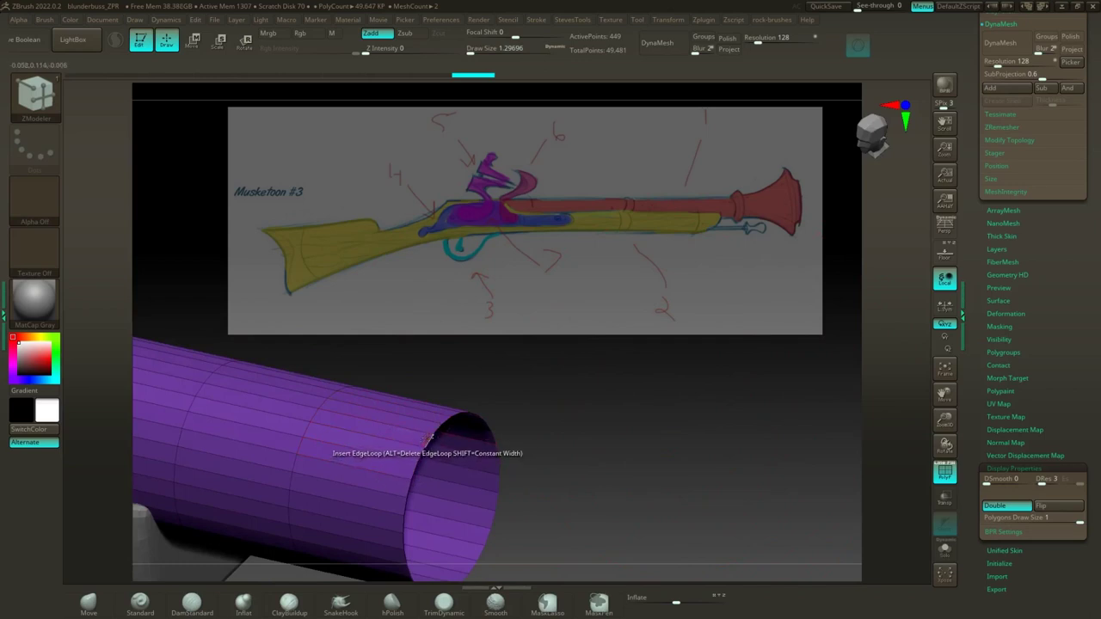
key(space)
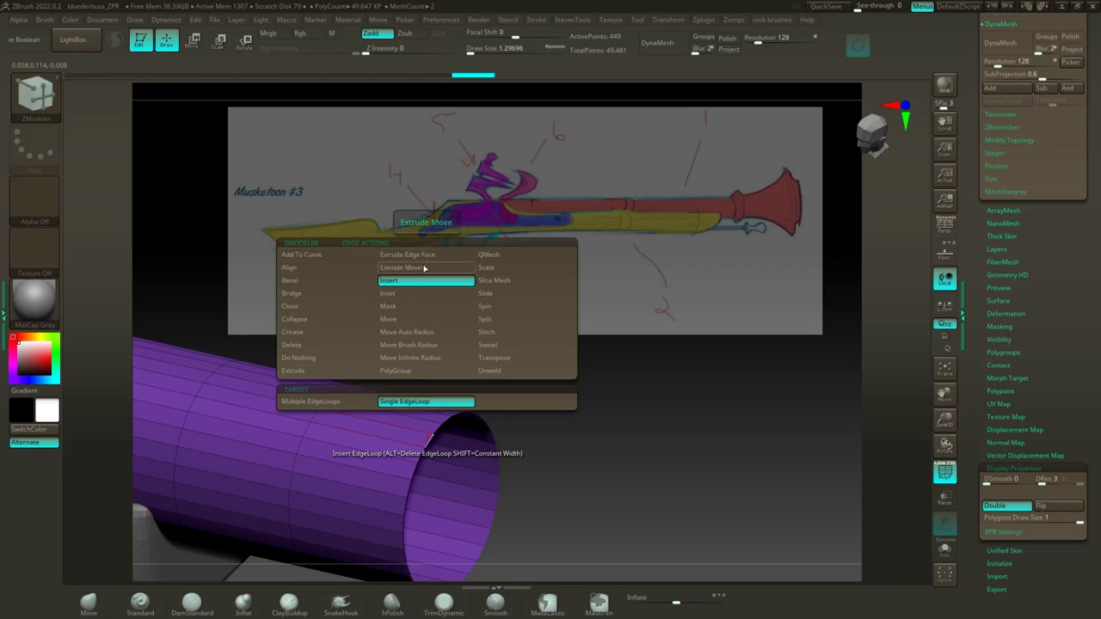
click(391, 268)
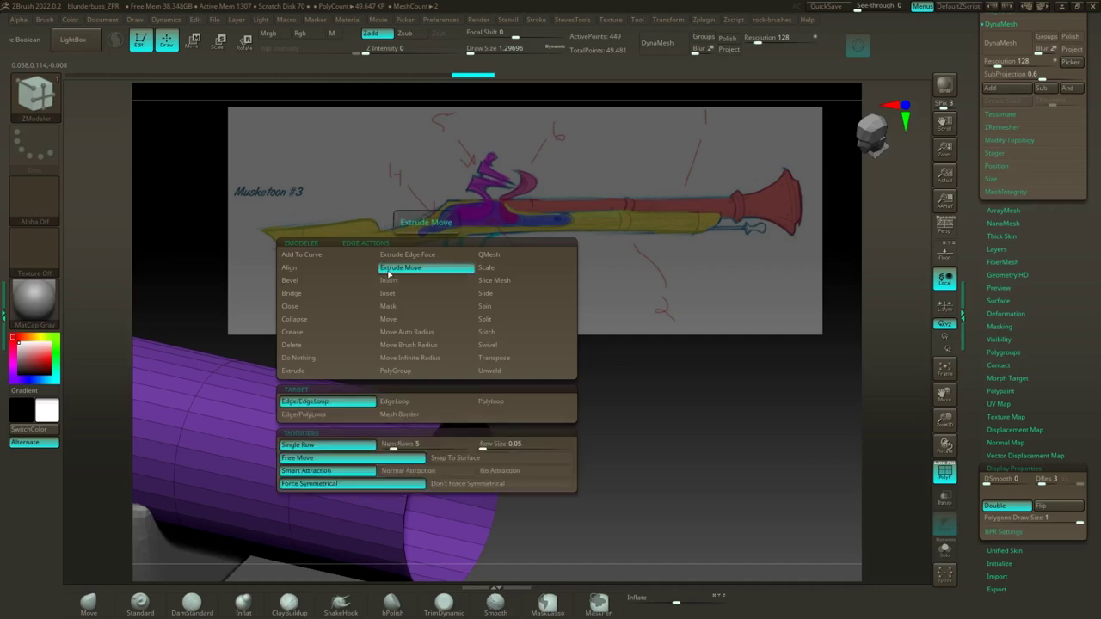
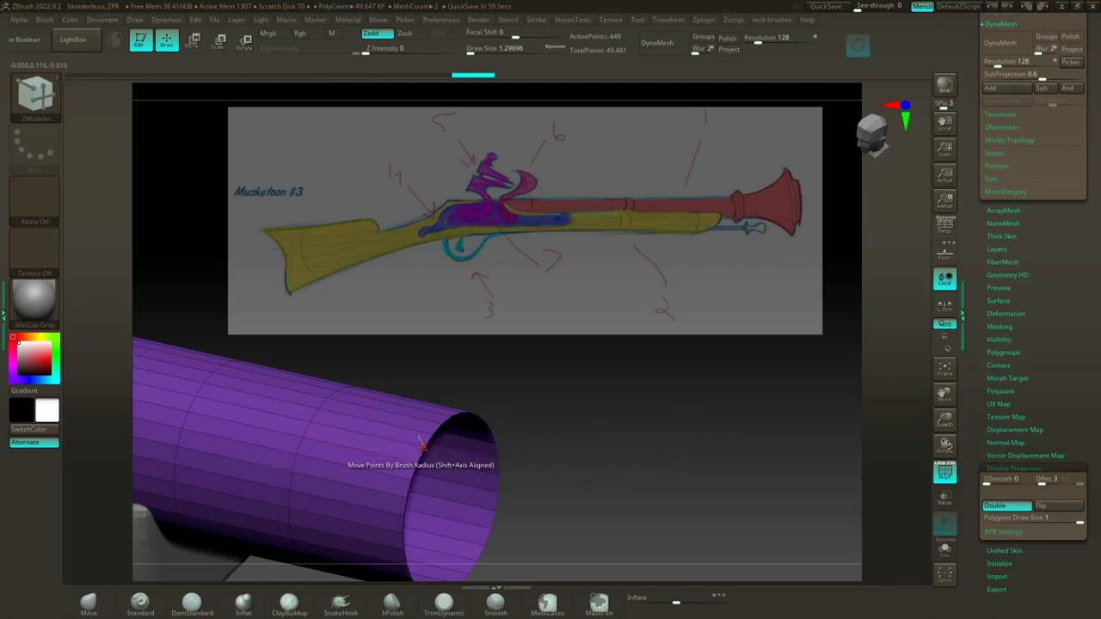
drag(422, 451, 618, 499)
key(ctrl+z)
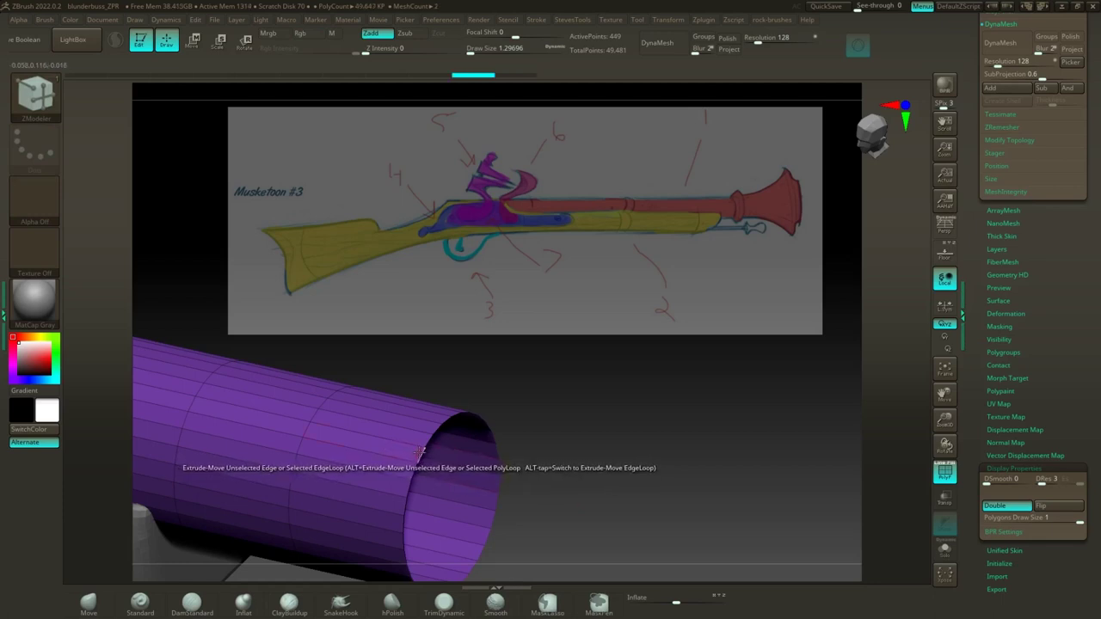
key(space)
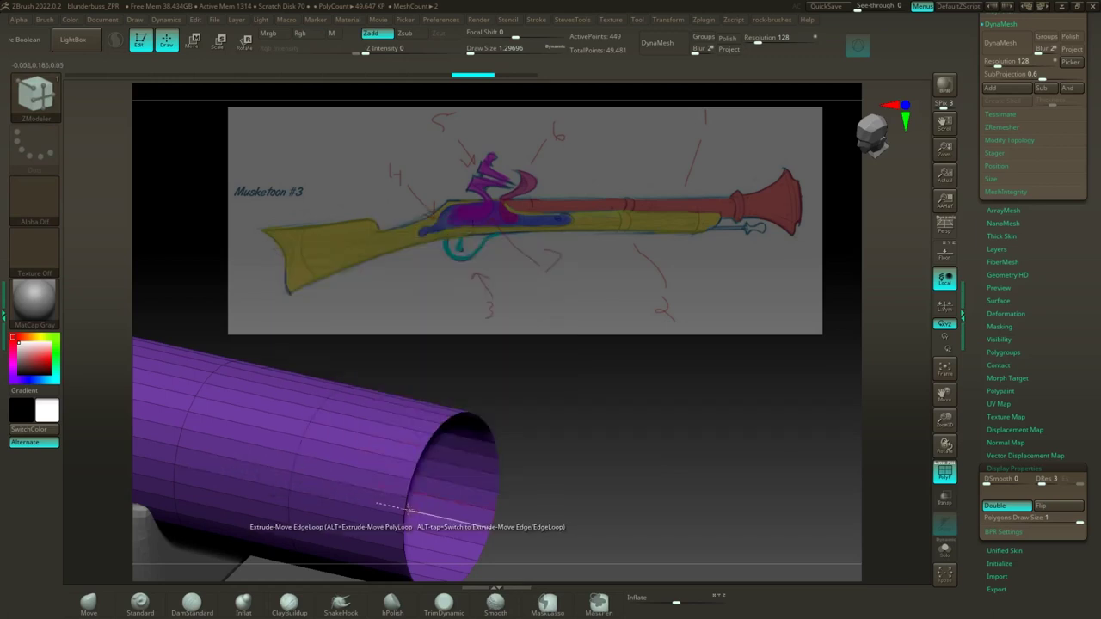
Step: Try extruding the barrel's open front edge loop forward to several different lengths
drag(407, 505, 537, 553)
key(ctrl+z)
drag(635, 518, 565, 460)
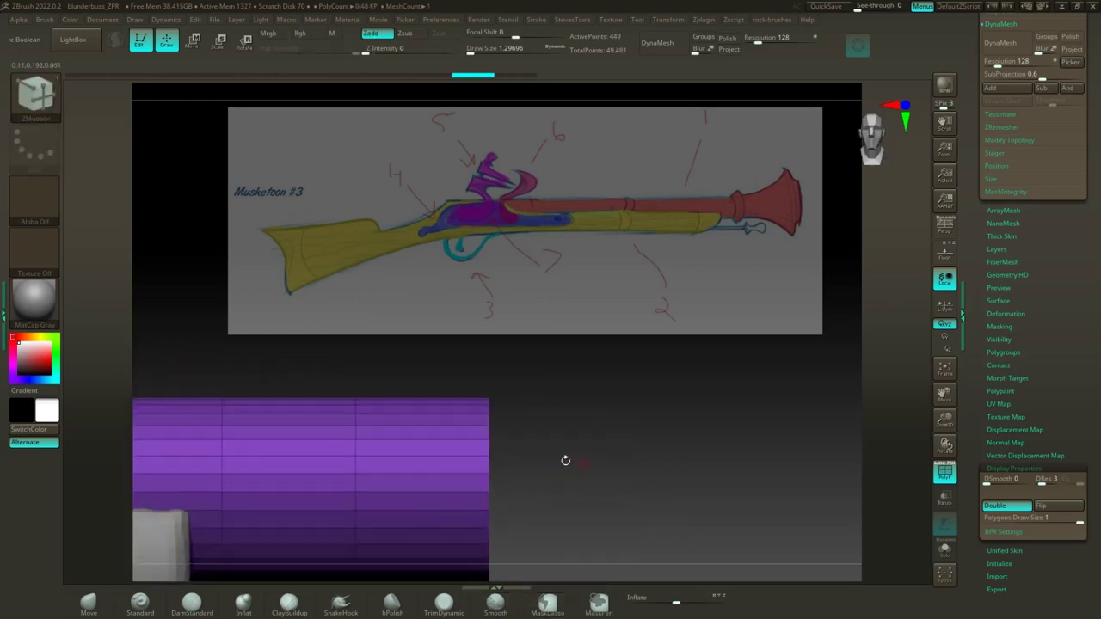
drag(491, 465, 725, 462)
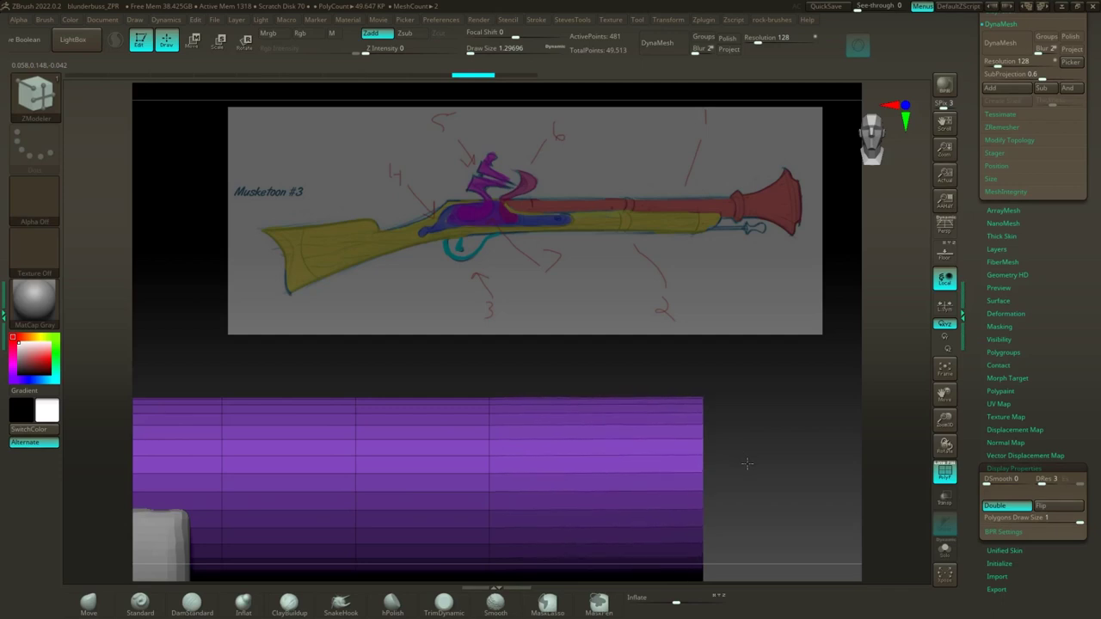
key(ctrl+z)
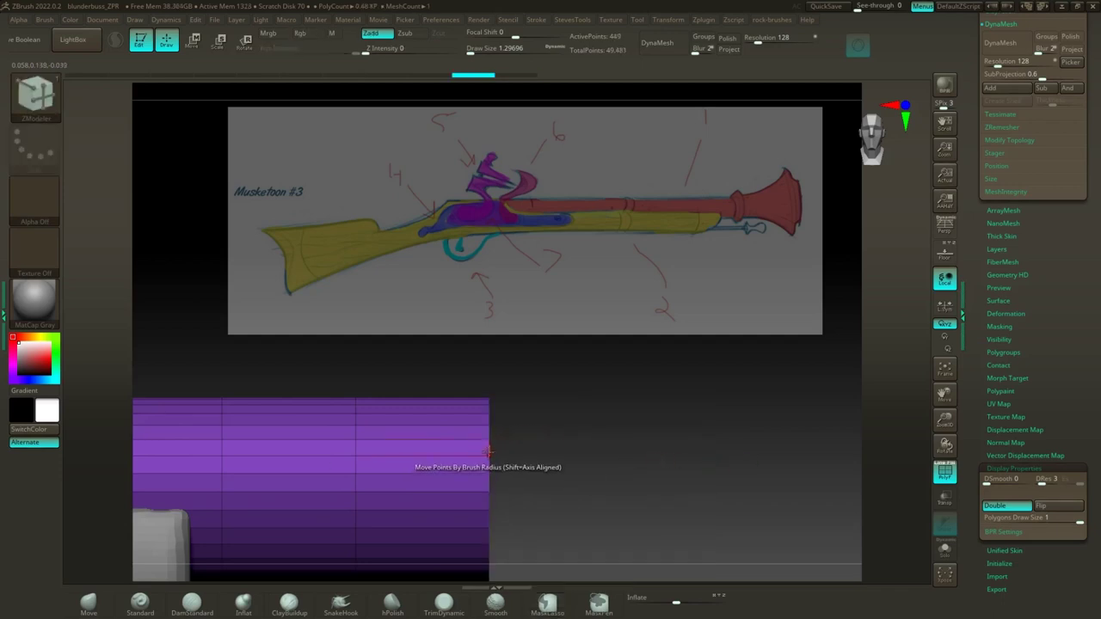
mouse_move(488, 447)
mouse_down()
mouse_move(550, 456)
mouse_move(580, 449)
mouse_move(590, 432)
mouse_move(568, 447)
mouse_move(573, 430)
mouse_move(584, 442)
mouse_up()
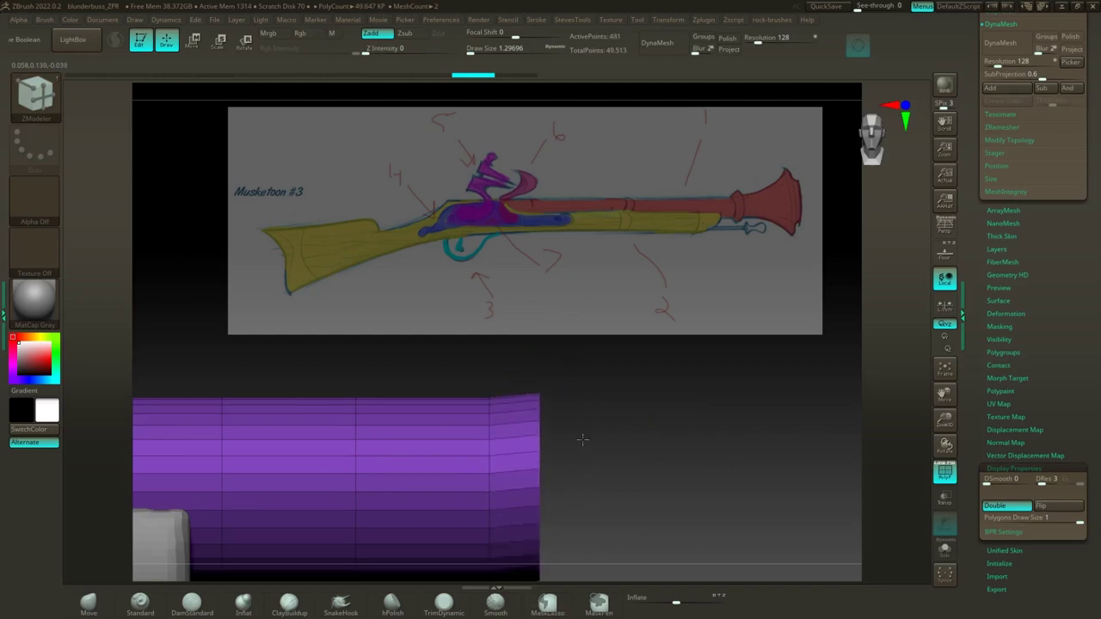
key(ctrl)
key(ctrl+z)
key(ctrl+z)
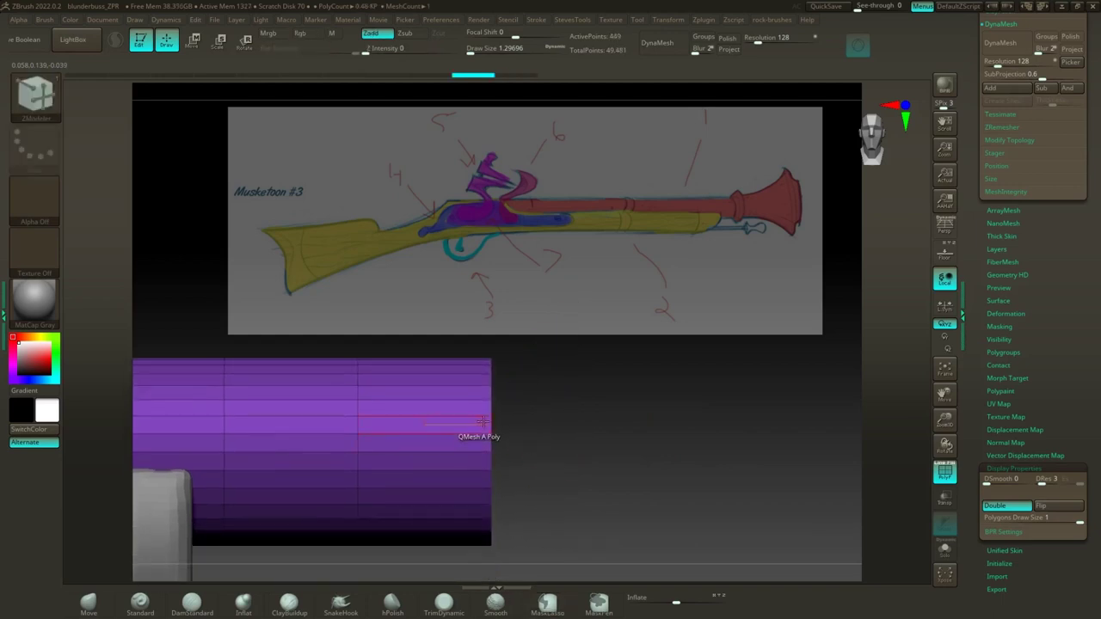
key(ctrl)
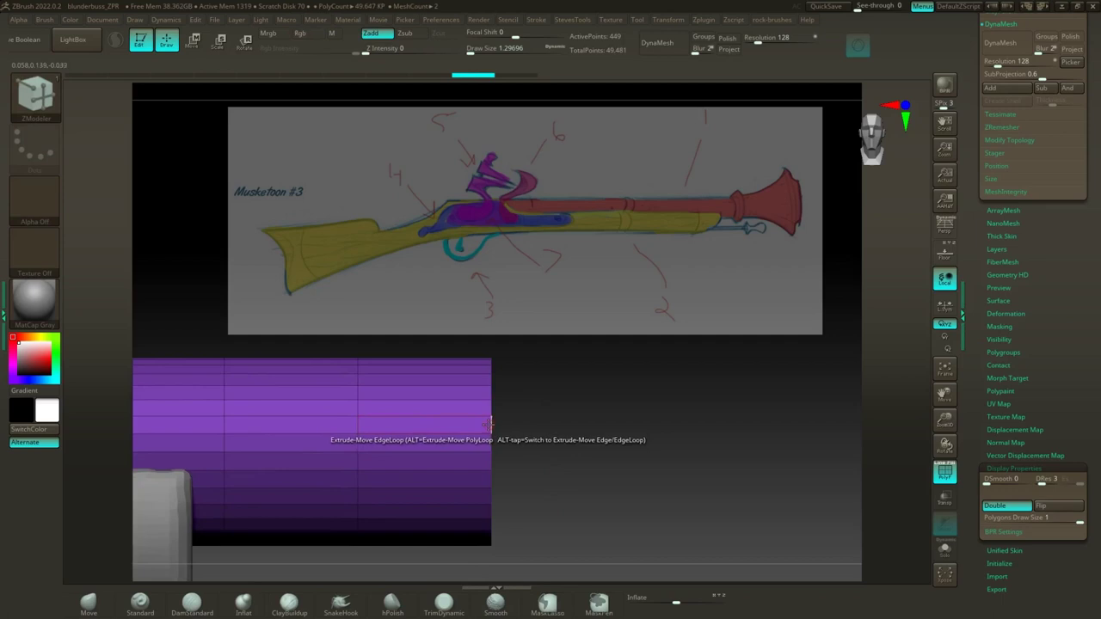
drag(490, 423, 825, 424)
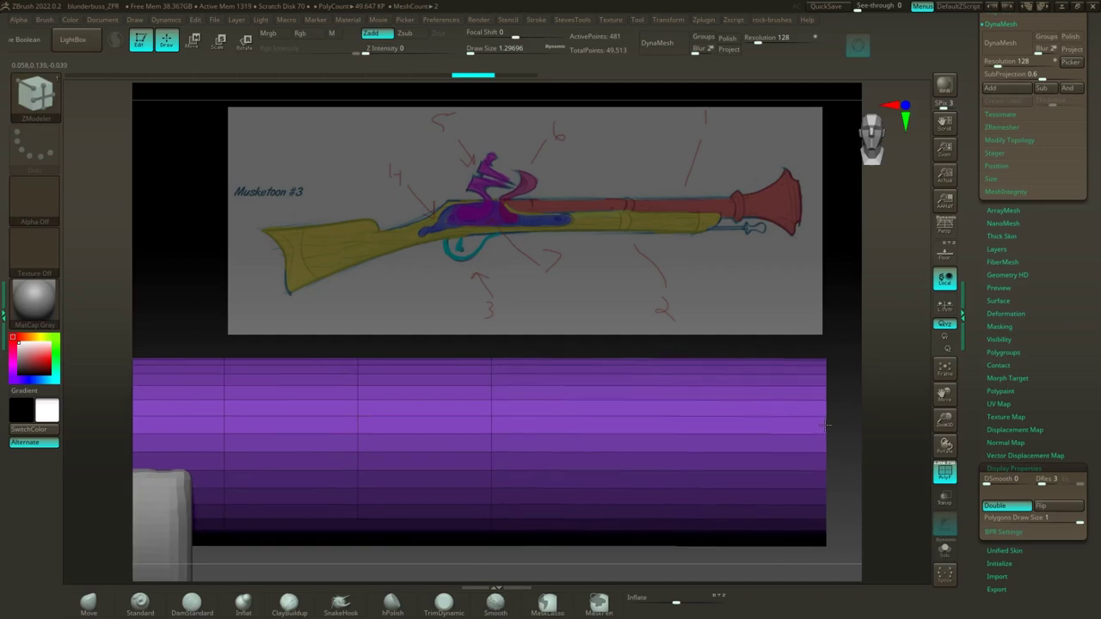
key(ctrl+z)
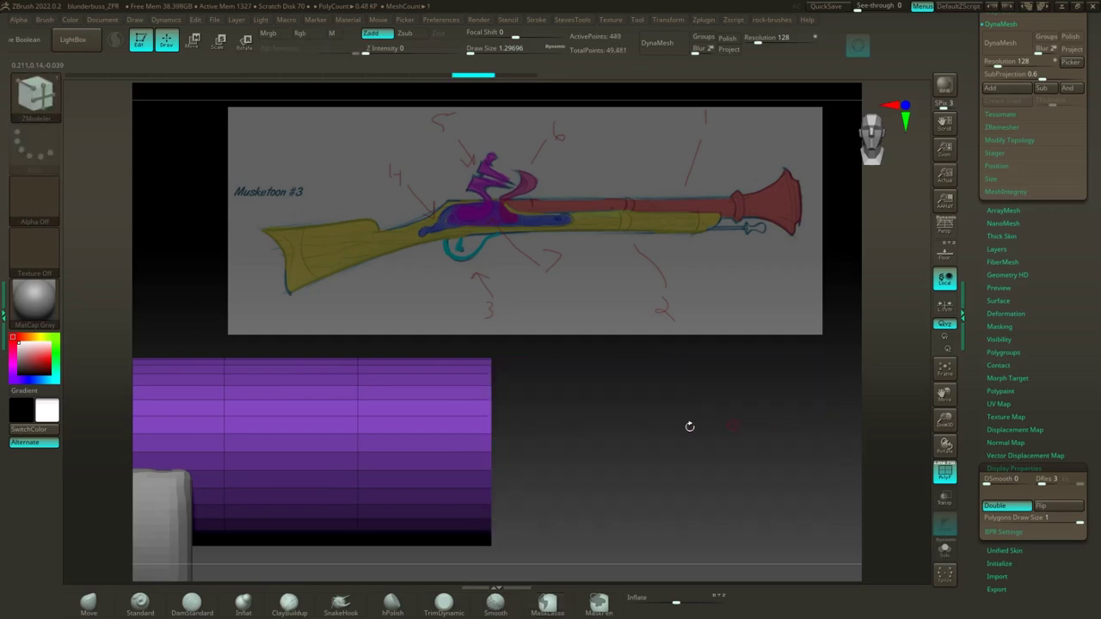
Step: Extrude the barrel's open front edge loop forward by one short section and mask that section with MaskRect
drag(485, 423, 530, 423)
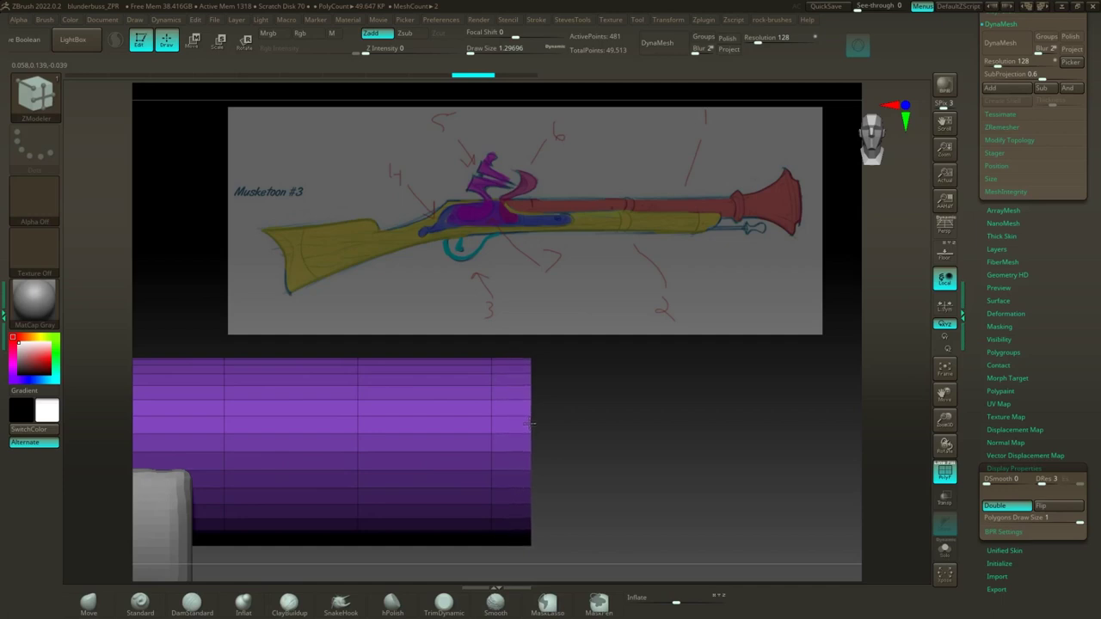
key(ctrl)
ctrl+drag(533, 370, 563, 519)
ctrl+click(49, 107)
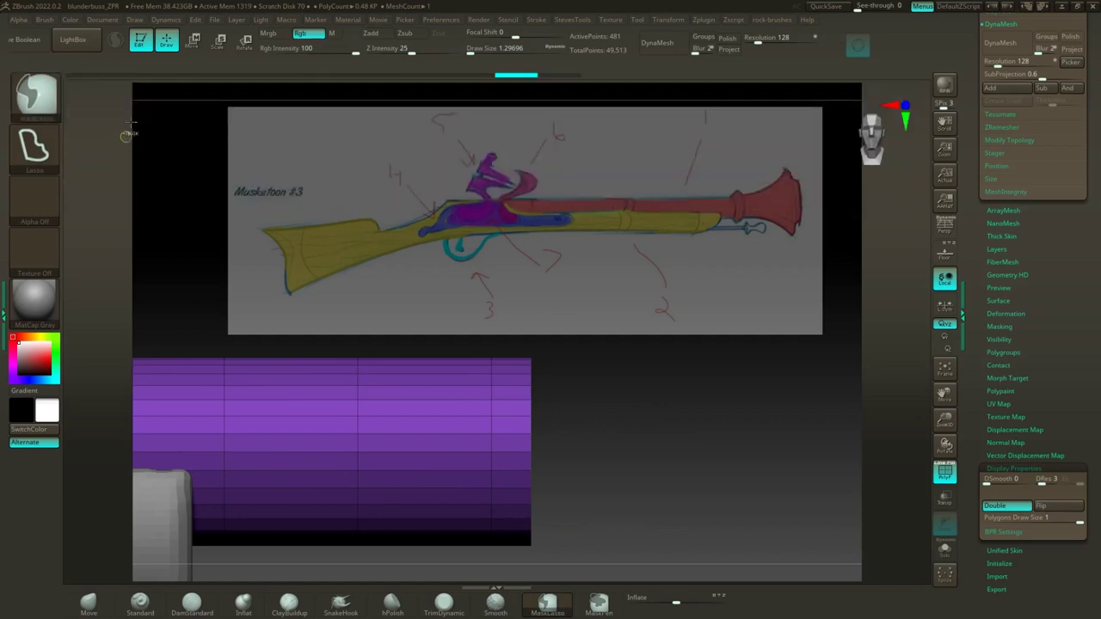
ctrl+click(42, 110)
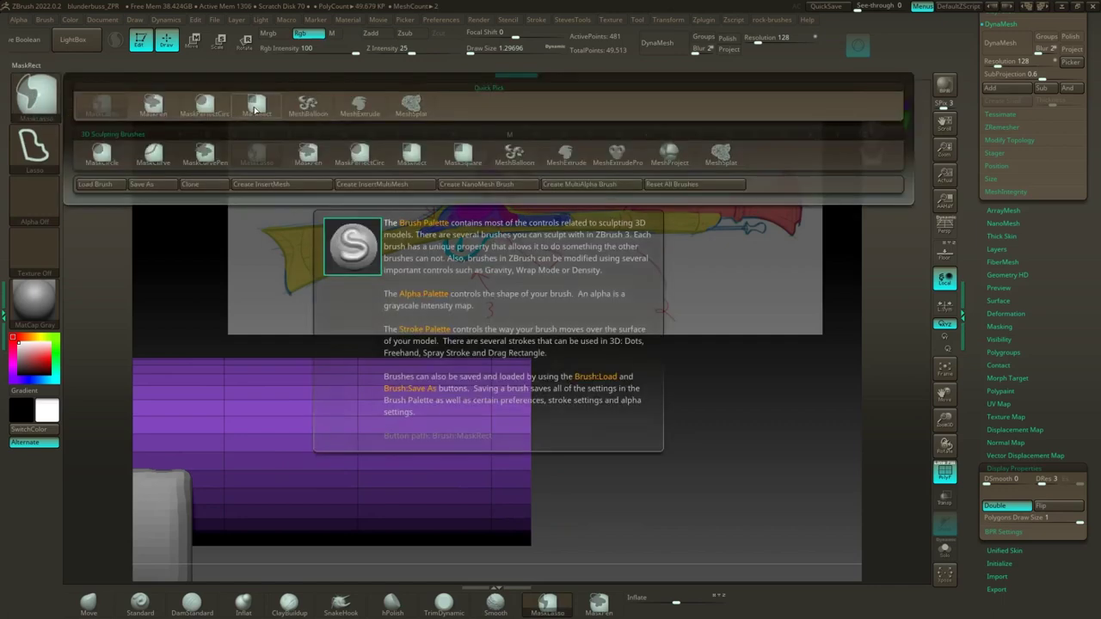
click(253, 106)
mouse_move(644, 551)
ctrl+mouse_down()
mouse_move(546, 398)
mouse_move(524, 338)
mouse_move(490, 333)
ctrl+mouse_up()
Step: Invert the mask to free the short front section and centre the move gizmo on the unmasked mesh
key(b)
key(z)
key(m)
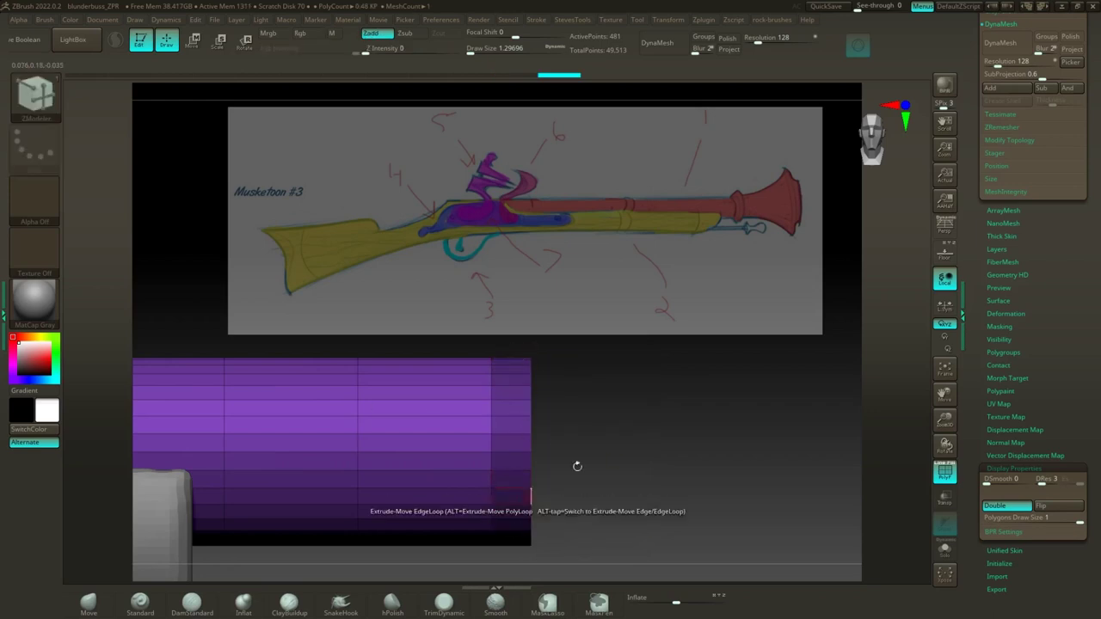
key(ctrl)
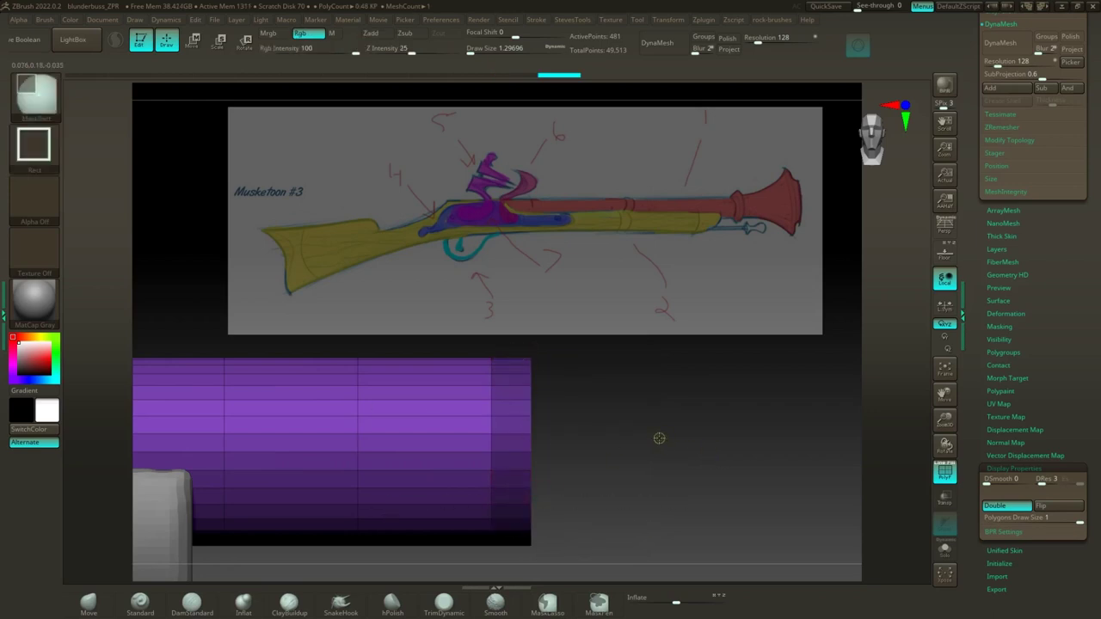
ctrl+click(659, 437)
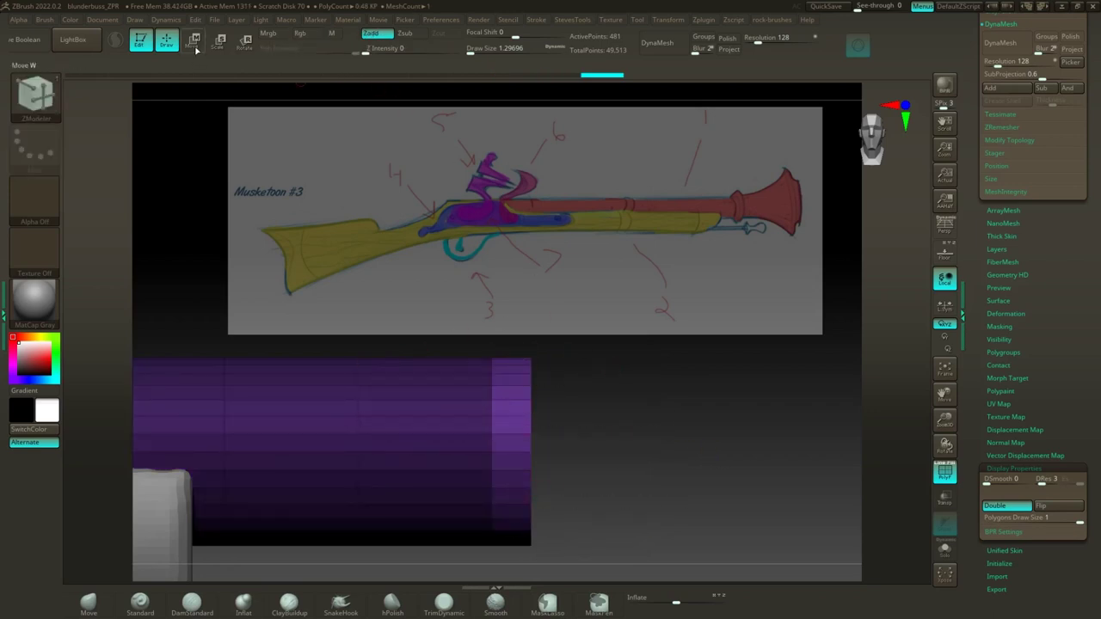
click(195, 48)
alt+drag(699, 426, 611, 413)
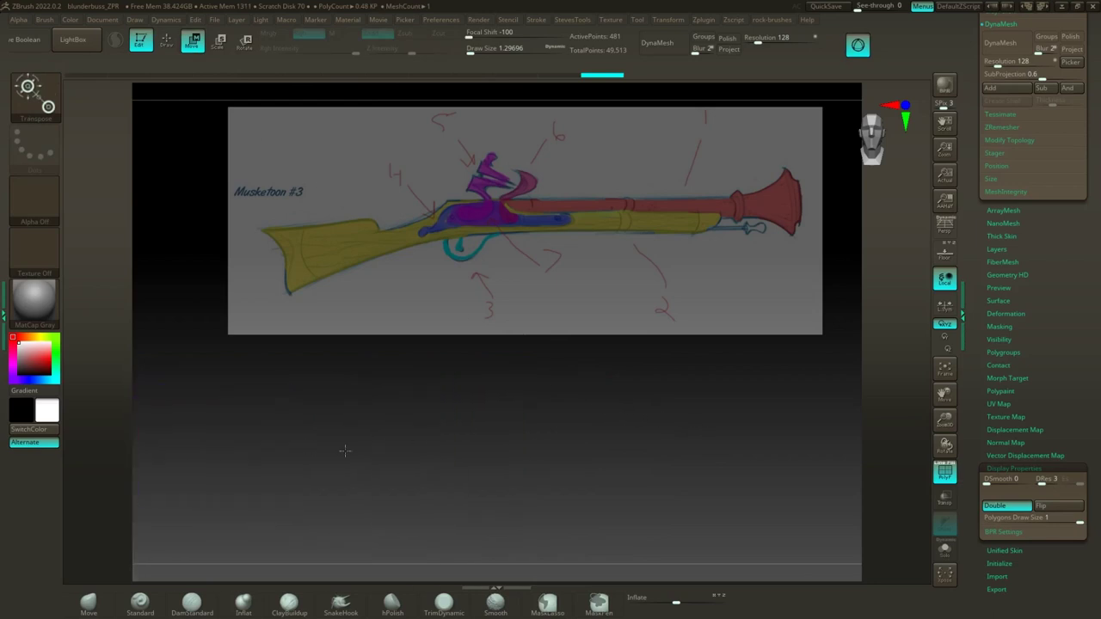
alt+drag(344, 449, 828, 447)
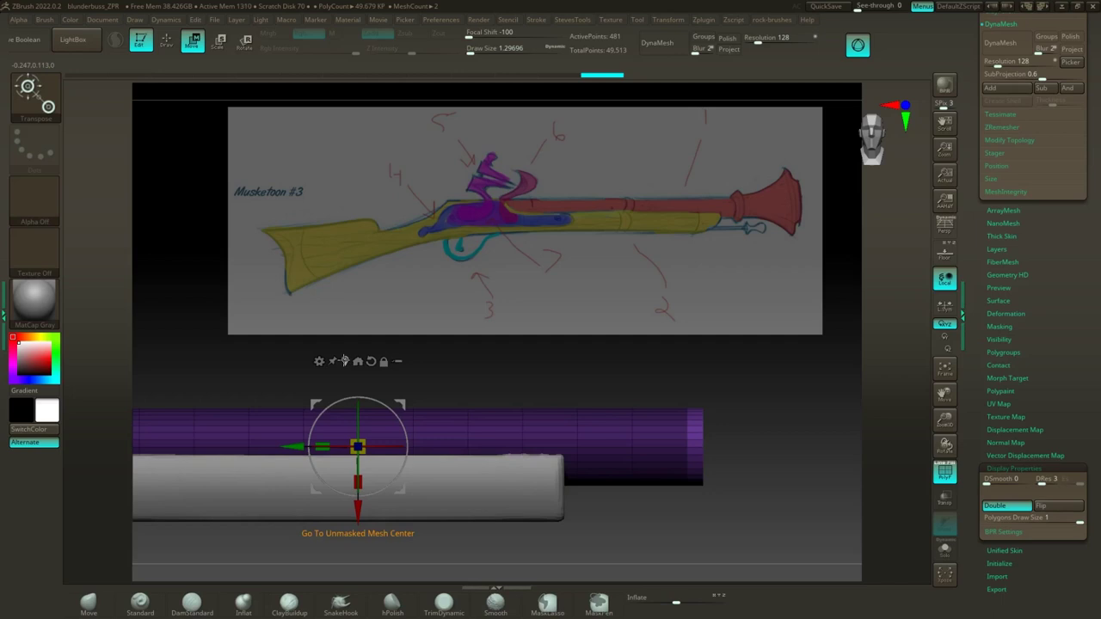
click(344, 362)
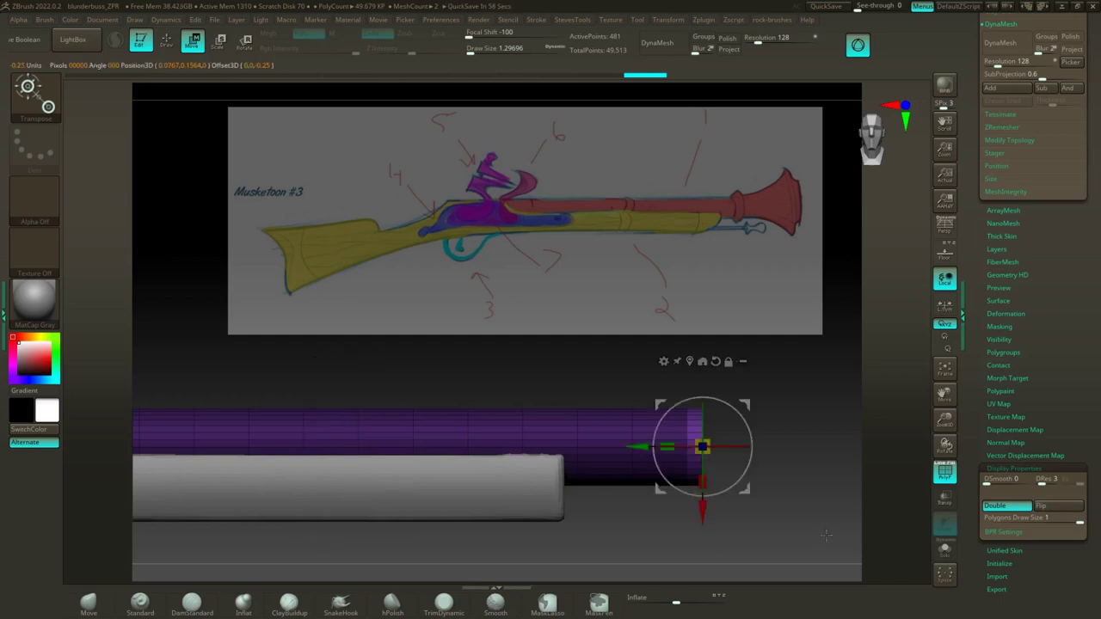
Step: Align the view of the whole gun so the stock overlays the stock in the Musketoon #3 reference
mouse_move(825, 535)
alt+mouse_down()
mouse_move(388, 456)
mouse_move(663, 450)
mouse_move(746, 469)
alt+mouse_up()
mouse_move(708, 518)
alt+mouse_down()
mouse_move(573, 511)
mouse_move(605, 294)
alt+mouse_up()
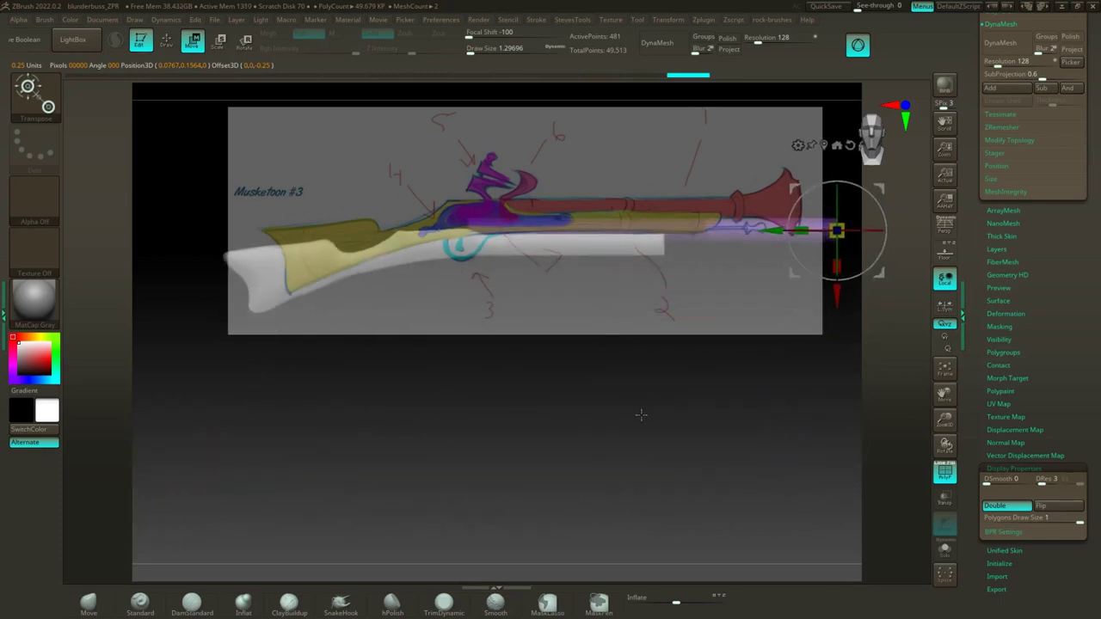
mouse_move(639, 405)
mouse_down()
mouse_move(632, 418)
mouse_move(612, 405)
mouse_move(611, 388)
mouse_move(621, 398)
mouse_move(614, 422)
mouse_move(594, 427)
mouse_move(630, 423)
mouse_up()
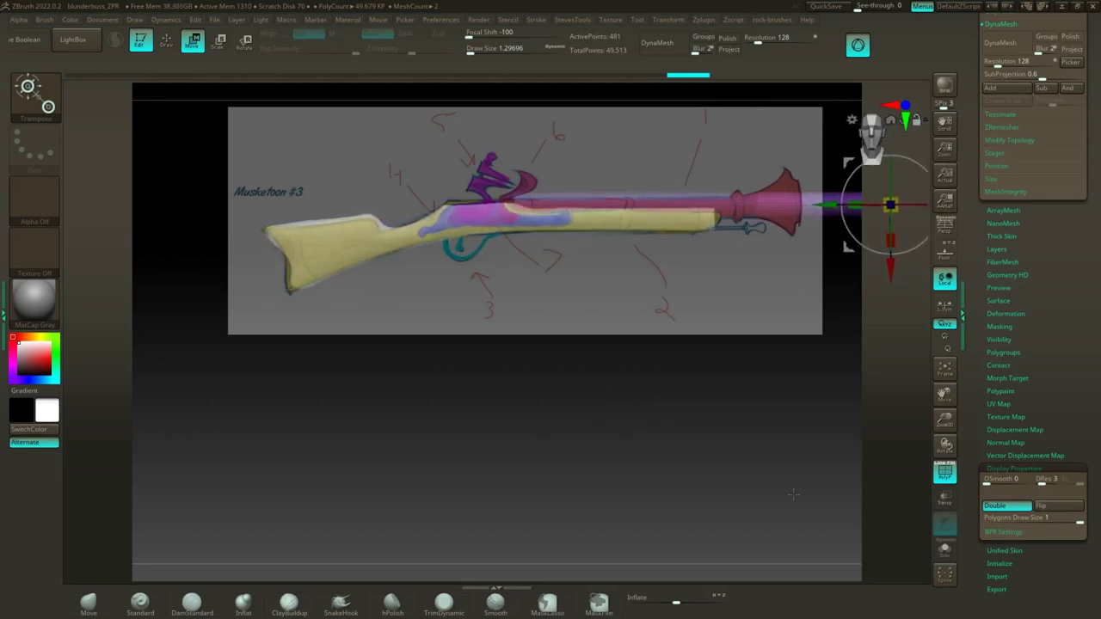
Step: Move the barrel's unmasked front end back along the barrel to the muzzle end of the Musketoon #3 reference and fine-tune its position
drag(820, 204, 738, 204)
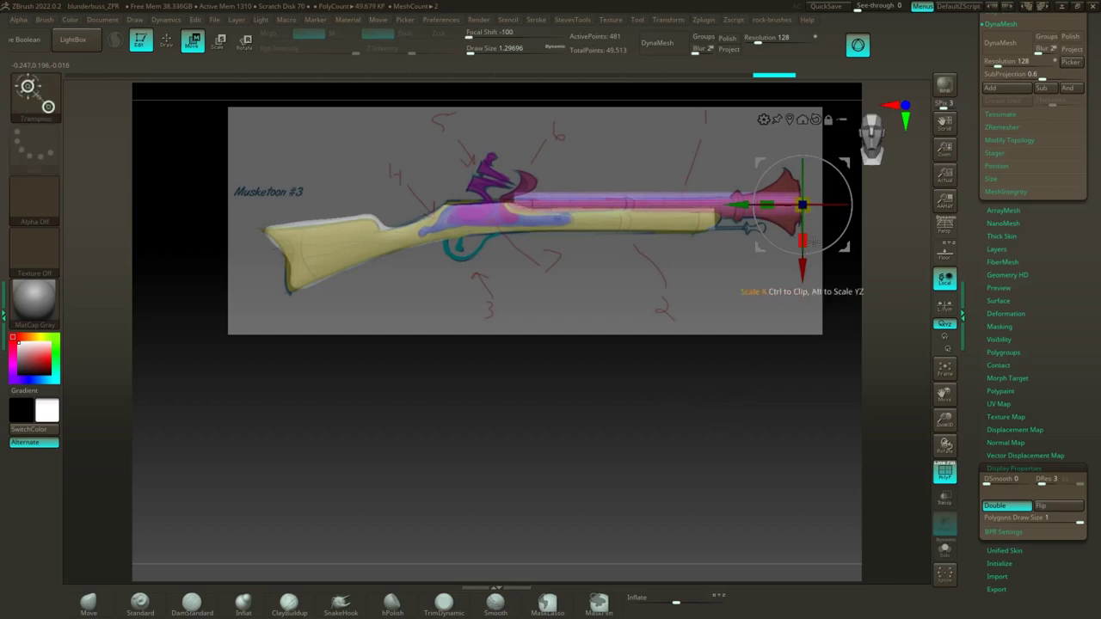
mouse_move(804, 207)
mouse_down()
mouse_move(780, 215)
mouse_move(801, 208)
mouse_up()
drag(801, 269, 803, 275)
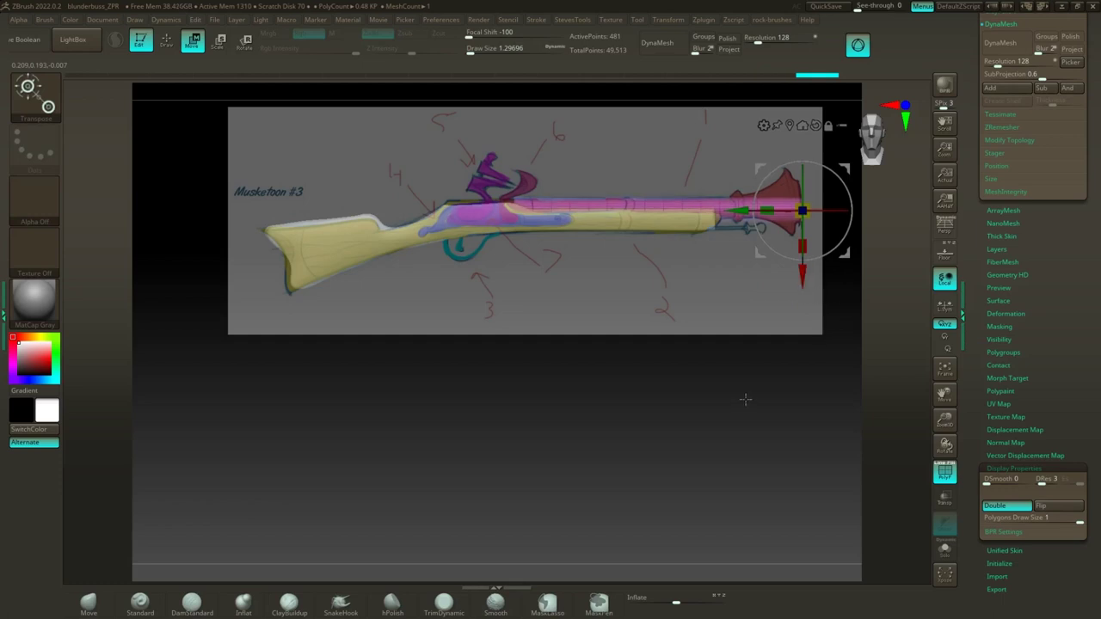
alt+drag(757, 394, 602, 484)
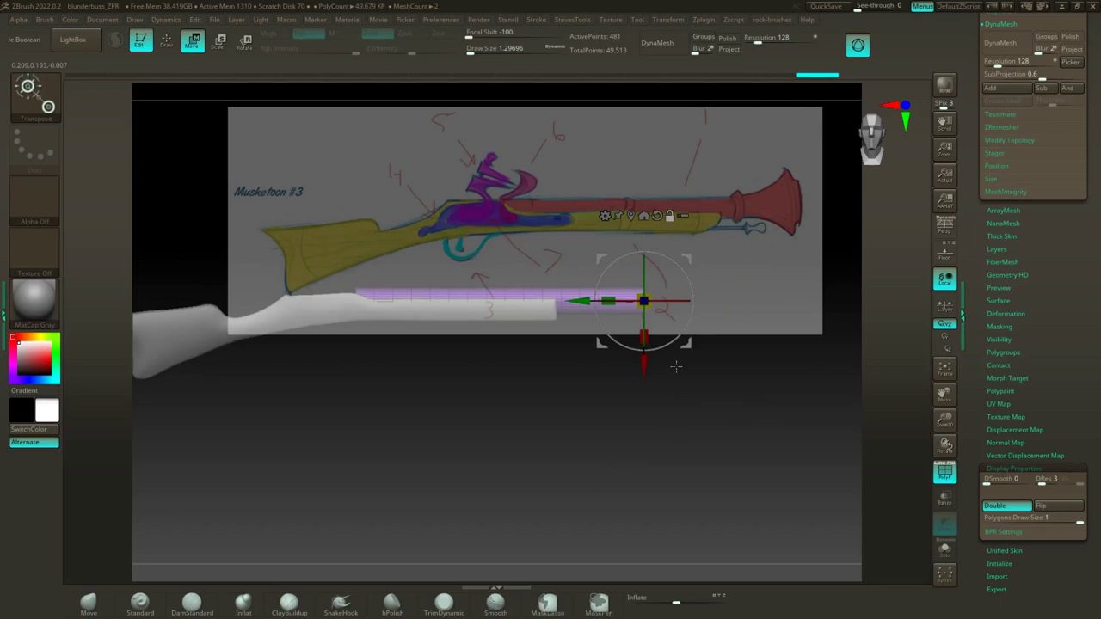
drag(644, 359, 645, 359)
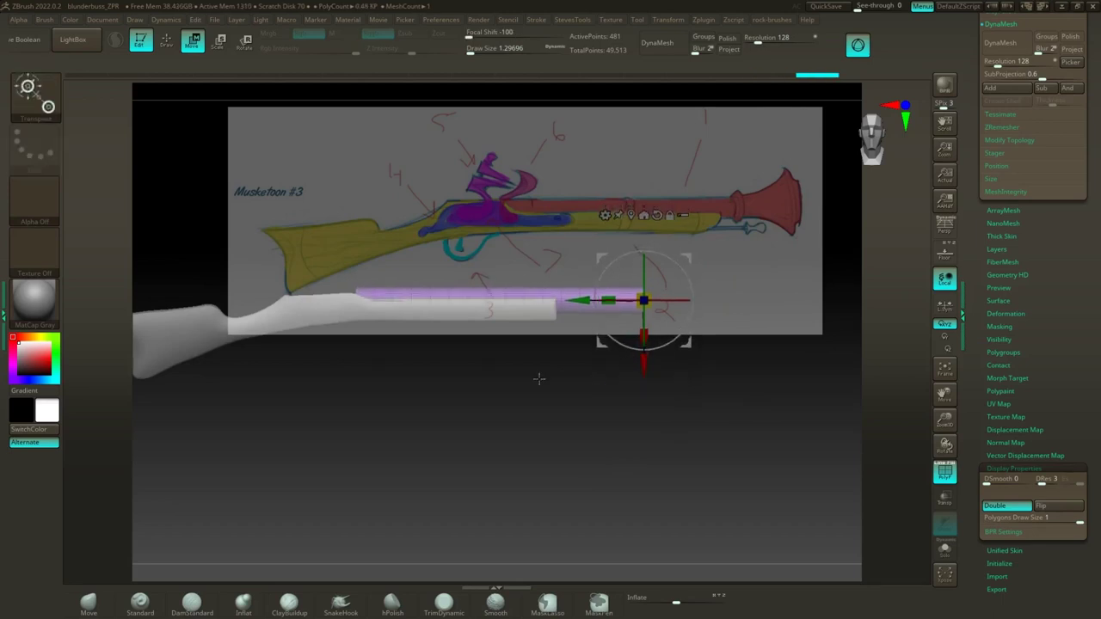
alt+drag(493, 394, 640, 306)
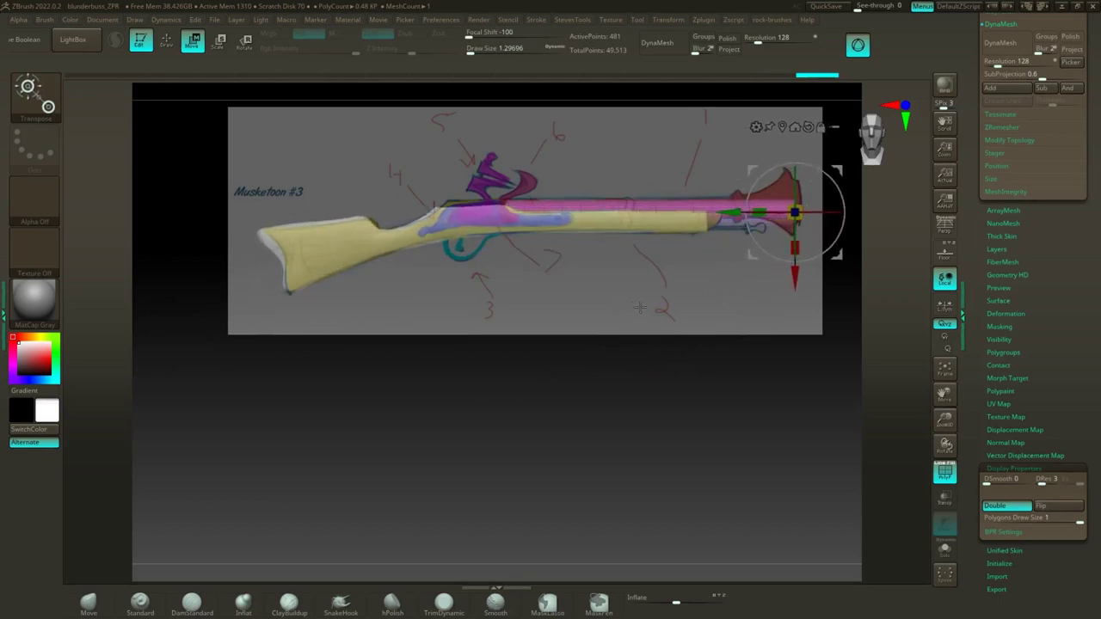
drag(737, 212, 743, 213)
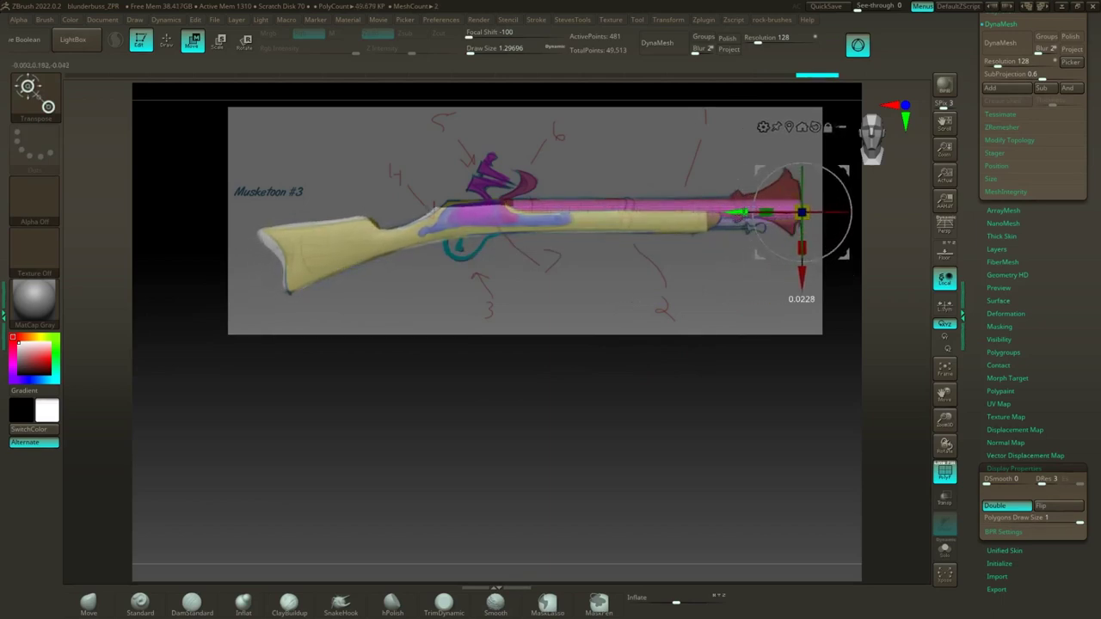
drag(800, 273, 793, 274)
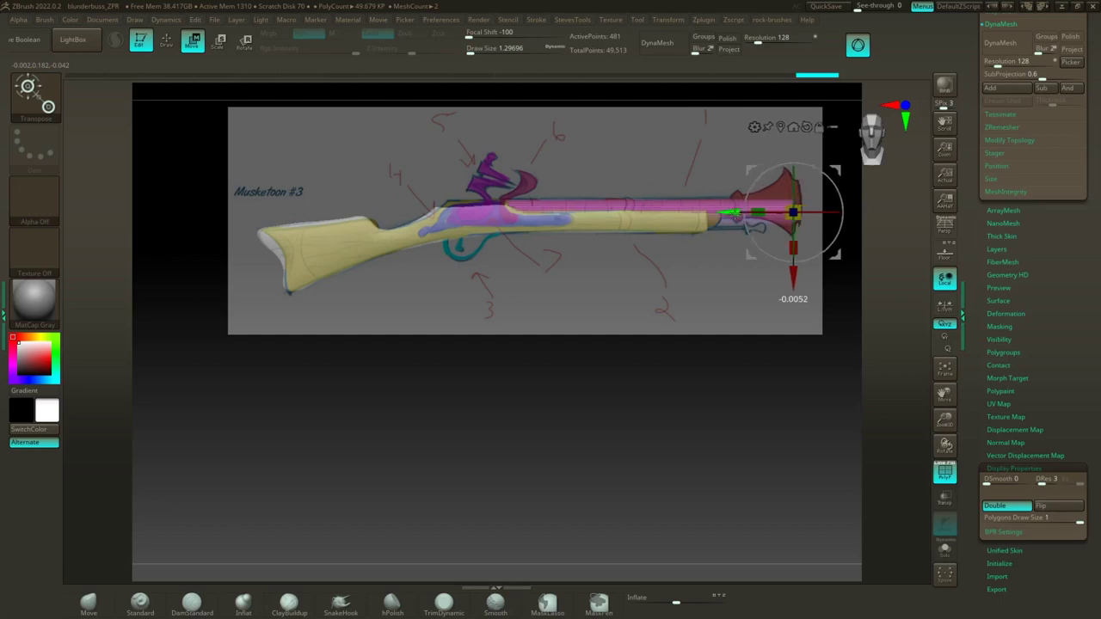
mouse_move(736, 214)
mouse_down()
mouse_move(754, 207)
mouse_move(741, 212)
mouse_up()
drag(799, 273, 800, 273)
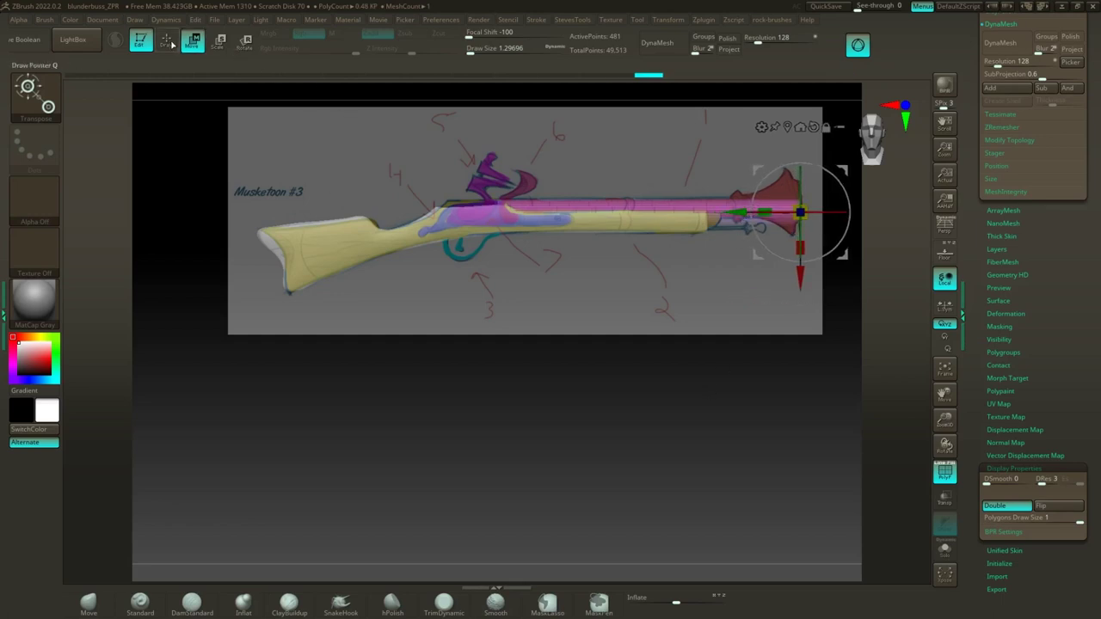
Step: Return to Draw mode, show the Spotlight reference, and enlarge and reposition it so its barrel and muzzle overlay the model's front section
click(169, 41)
mouse_move(595, 360)
alt+mouse_down()
mouse_move(579, 486)
mouse_move(722, 496)
mouse_move(623, 497)
mouse_move(649, 499)
mouse_move(612, 463)
alt+mouse_up()
key(shift+z)
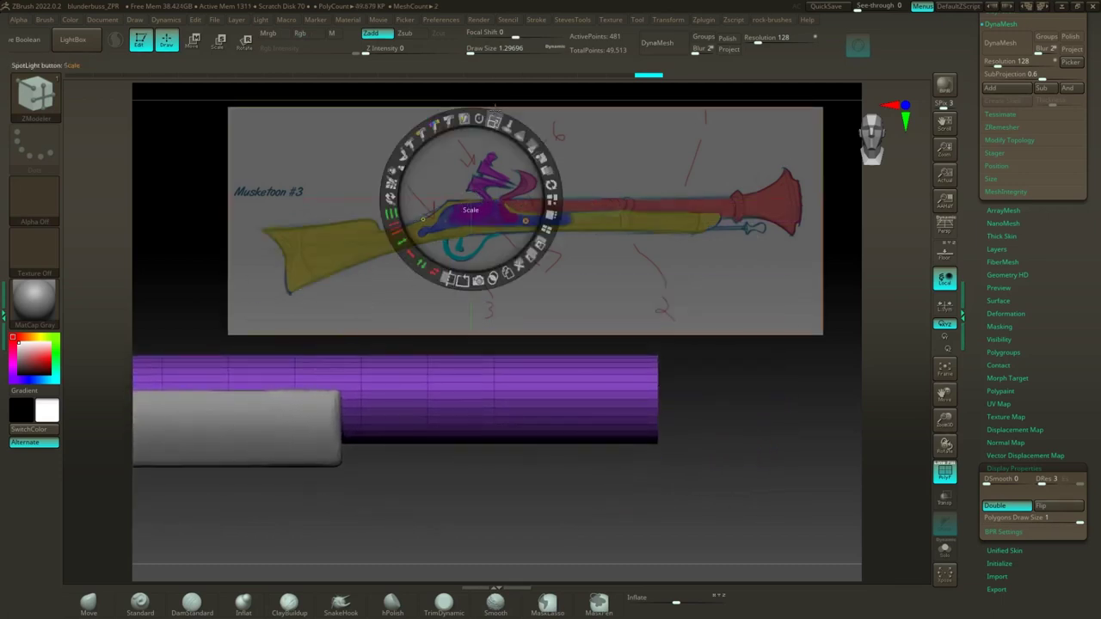
drag(494, 145, 376, 372)
drag(667, 298, 370, 313)
drag(387, 239, 430, 333)
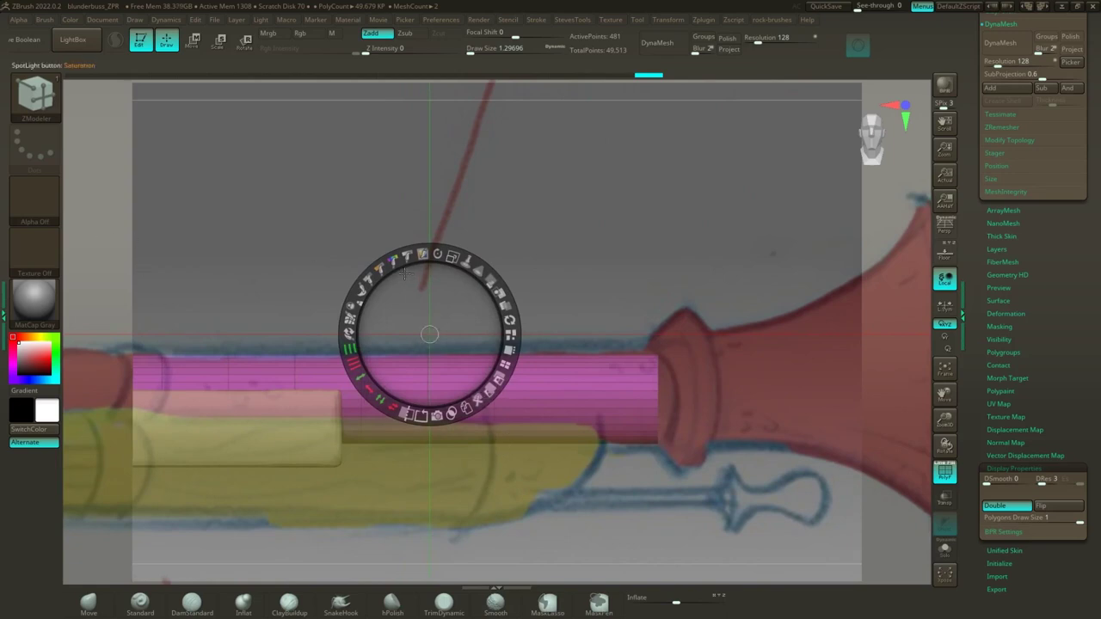
Step: Leave Spotlight editing and align the view so the modelled barrel overlays the barrel in the enlarged reference
key(z)
alt+drag(108, 195, 149, 205)
key(ctrl+z)
key(ctrl+z)
key(ctrl+z)
key(ctrl+z)
key(ctrl+z)
key(ctrl+z)
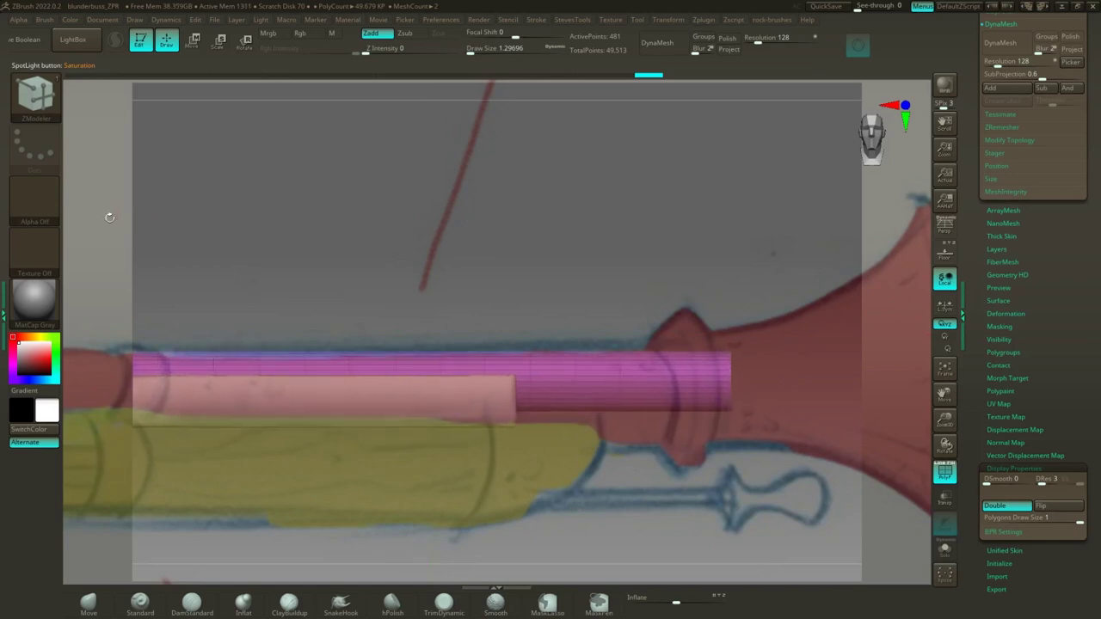
key(ctrl+z)
key(ctrl+z)
key(ctrl+z)
key(ctrl+z)
key(ctrl+z)
key(ctrl+z)
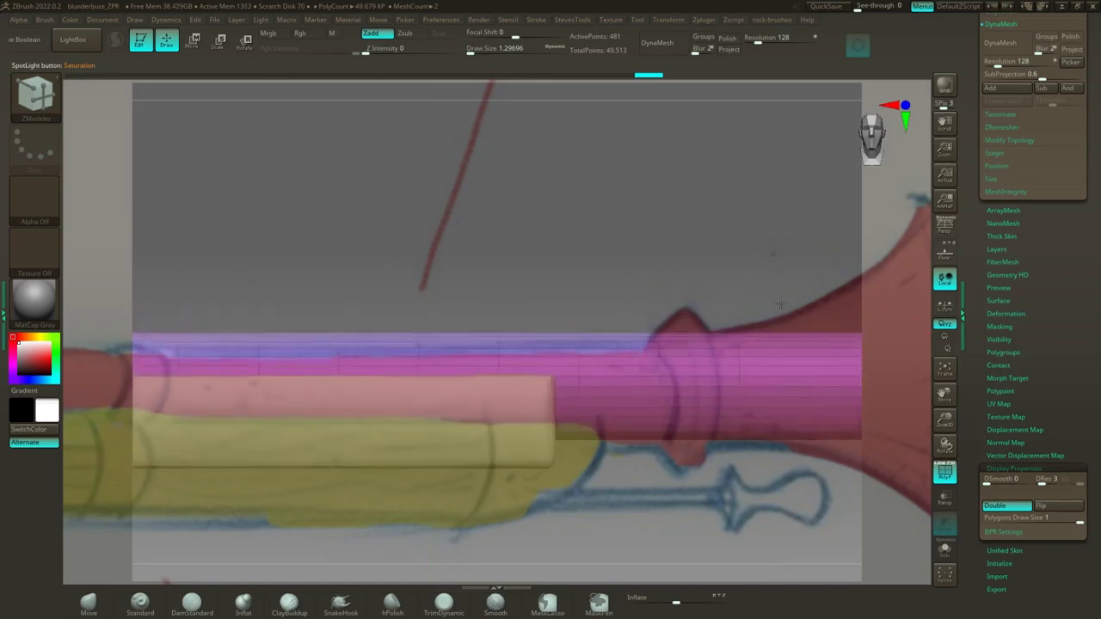
key(ctrl+z)
key(ctrl+z)
key(ctrl+z)
key(ctrl+z)
key(ctrl+z)
key(ctrl+z)
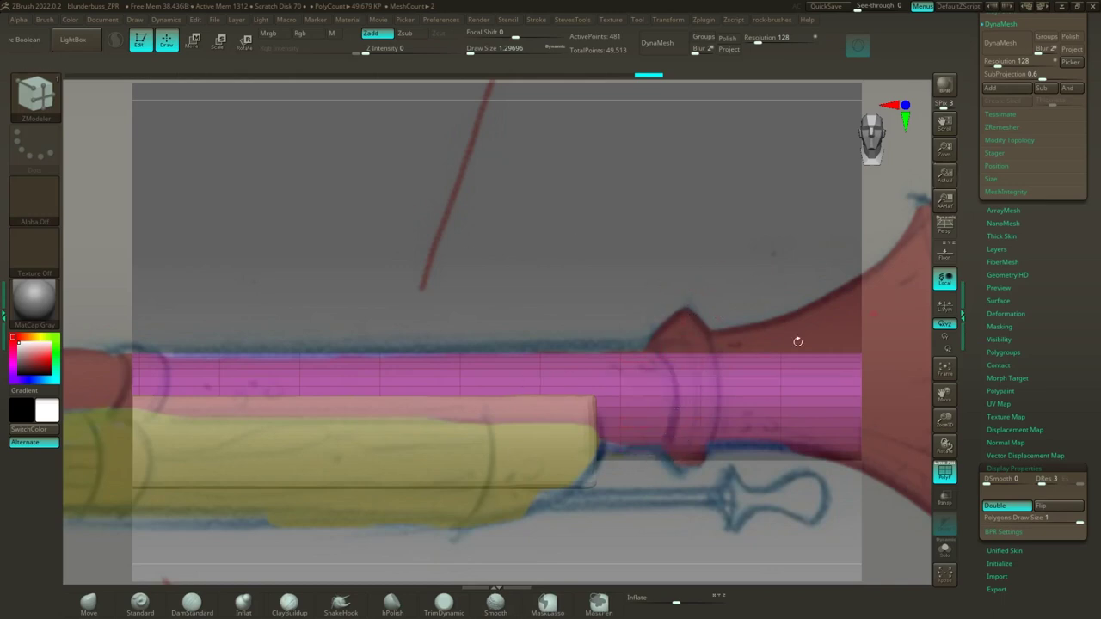
Step: Scale the reference down slightly until the full flared muzzle shows, and realign the modelled barrel with it
key(z)
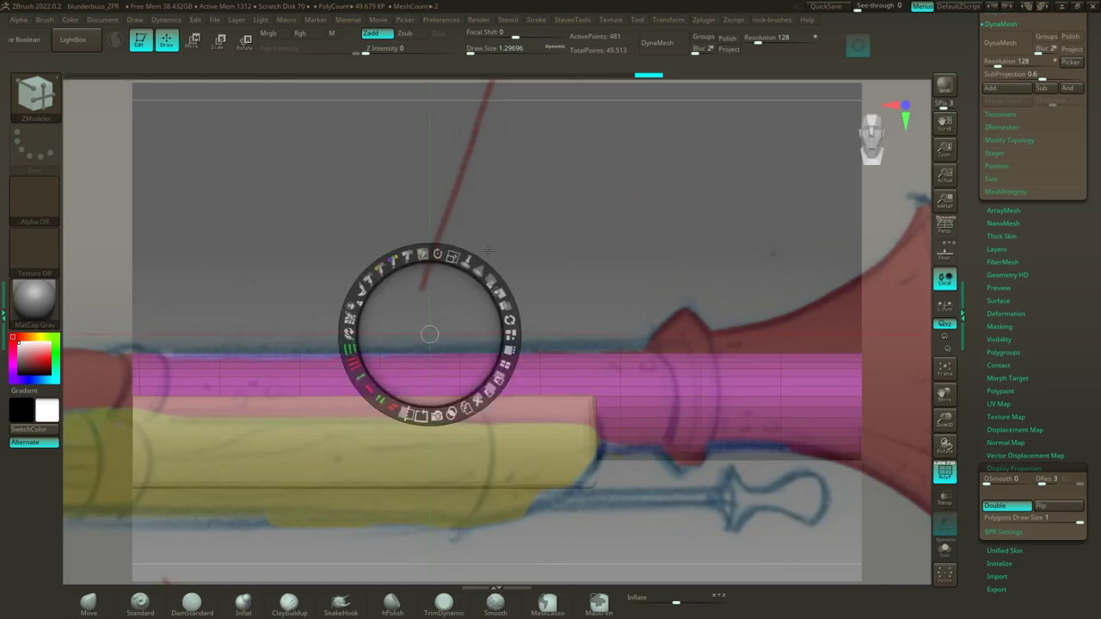
drag(452, 257, 425, 270)
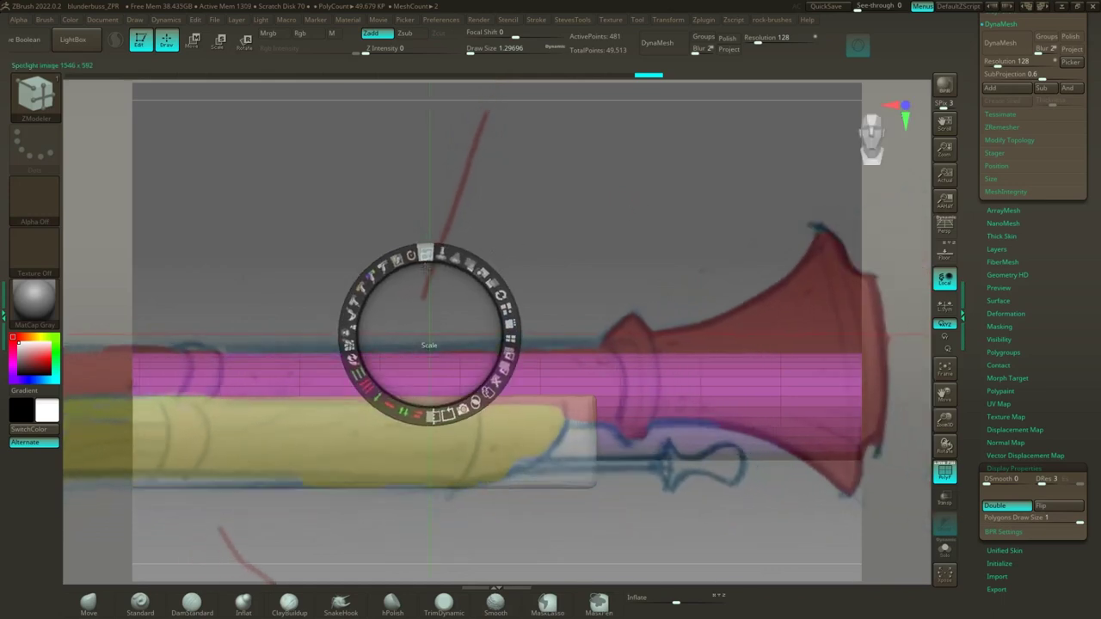
key(z)
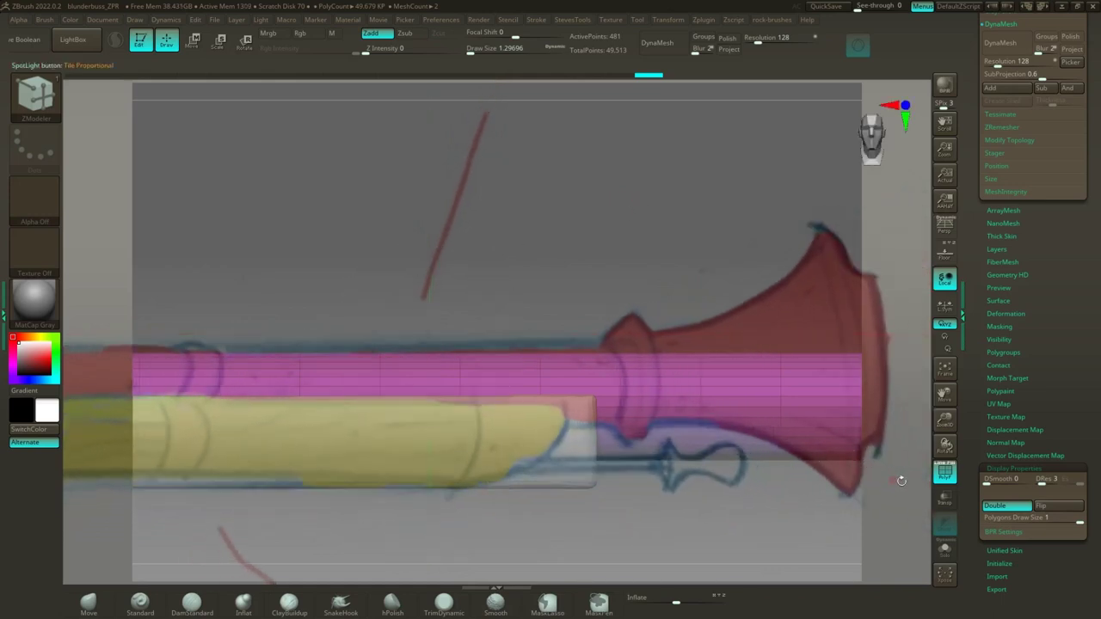
drag(830, 513, 759, 500)
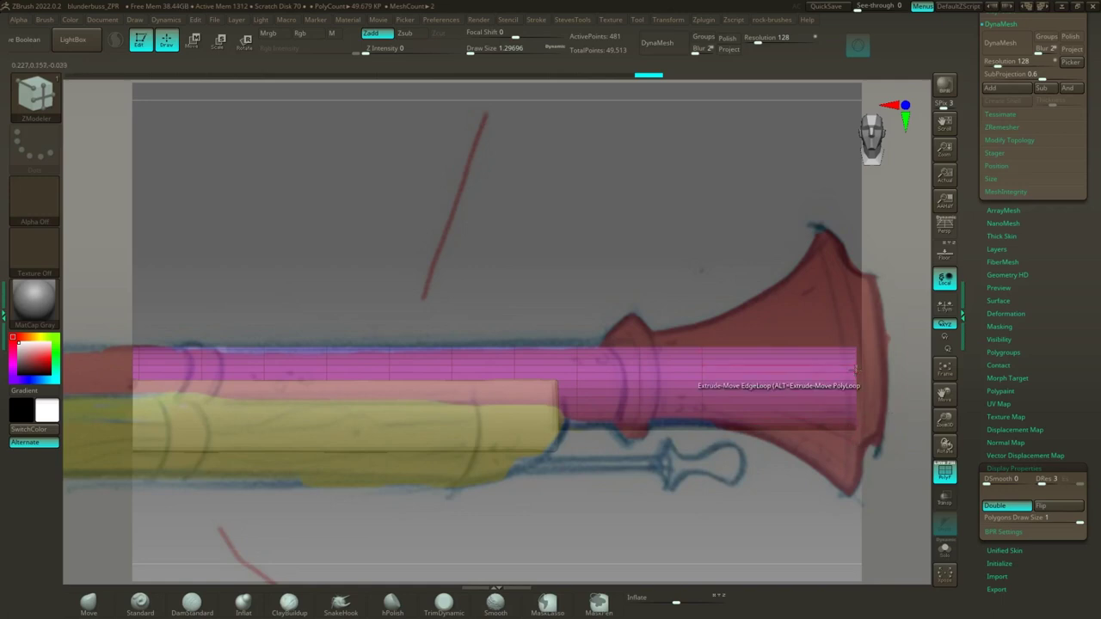
Step: Try extruding the barrel's open front edge loop forward into the flared muzzle area
drag(854, 368, 871, 375)
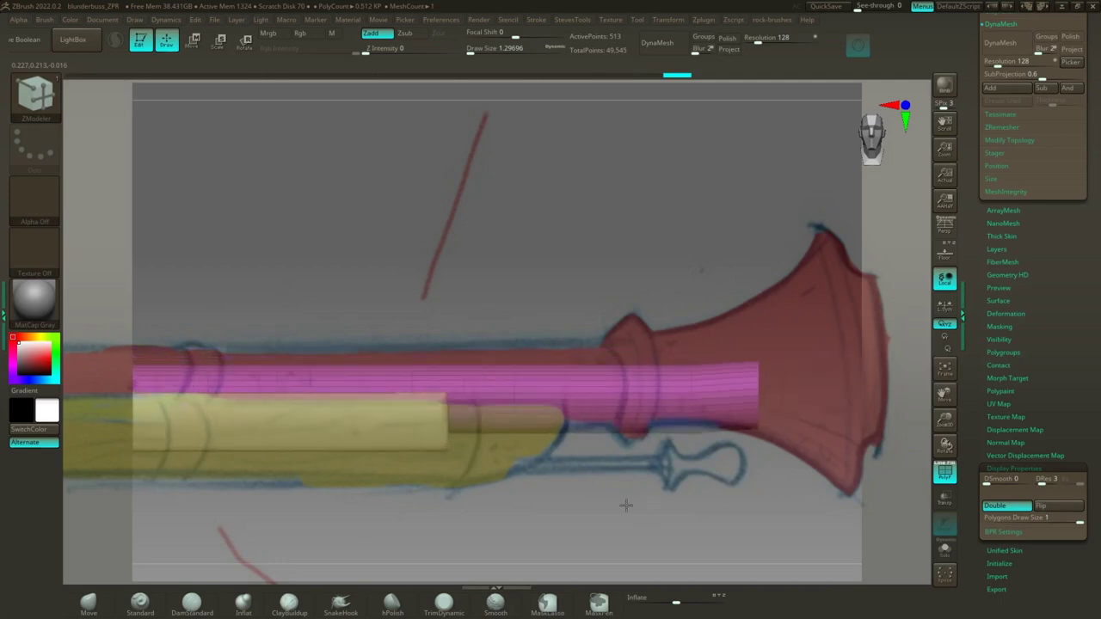
key(ctrl+z)
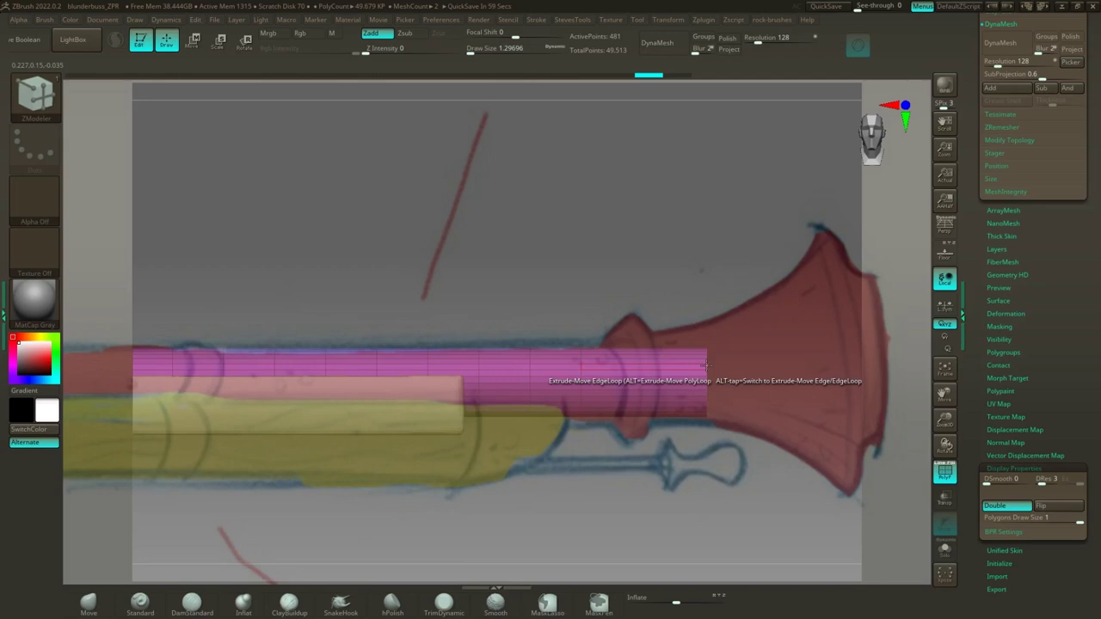
key(ctrl+shift+z)
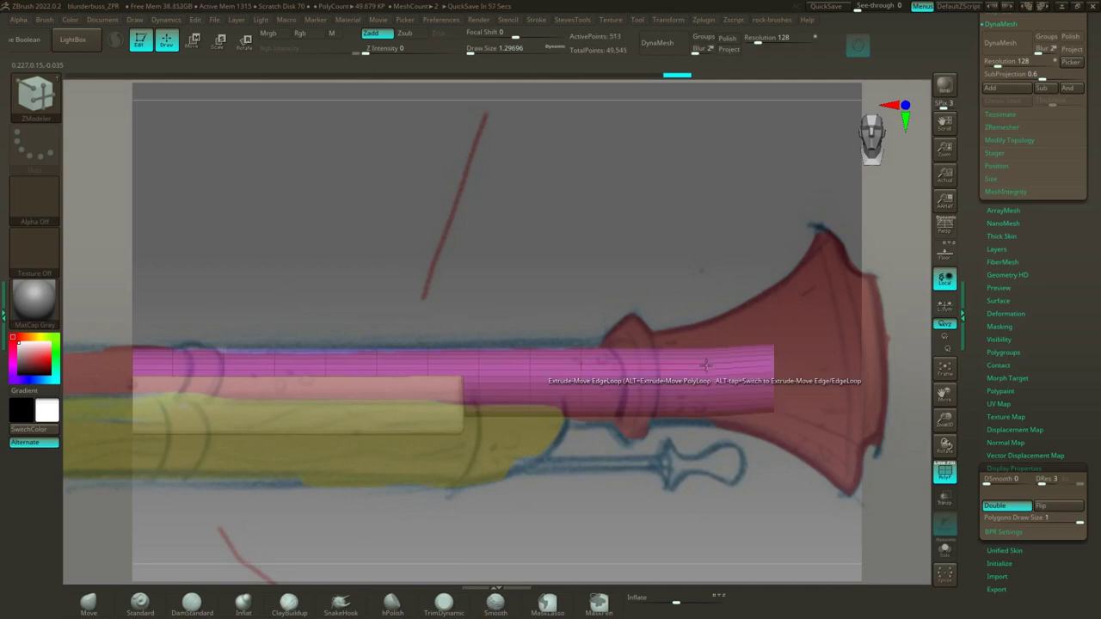
key(ctrl+z)
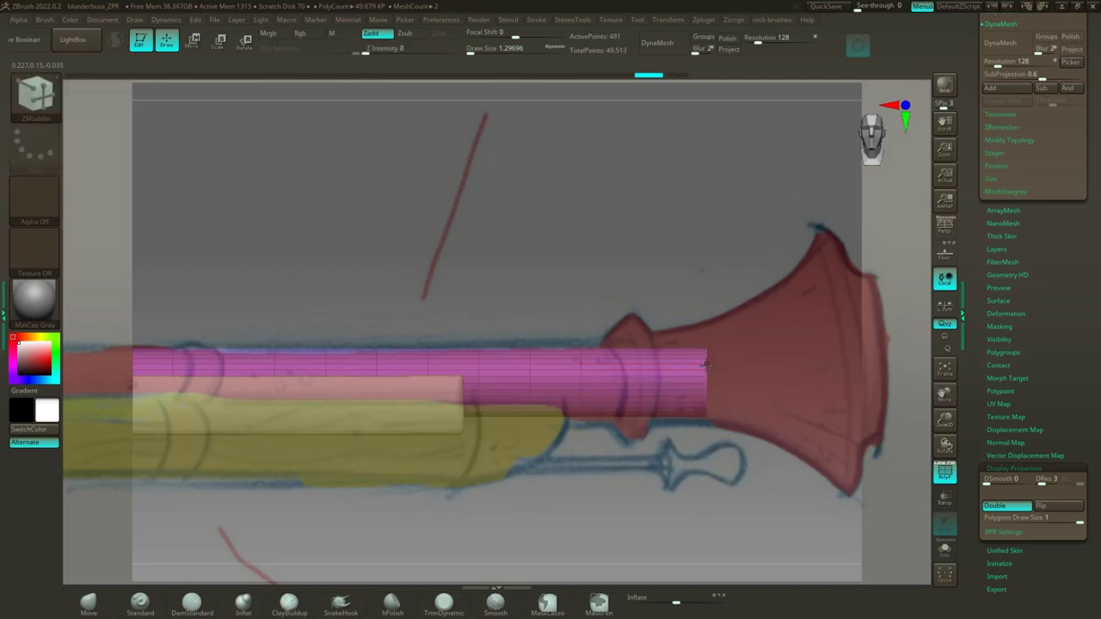
Step: Mask the barrel's front edge, invert the mask to free it, and activate the Move gizmo
ctrl+drag(681, 324, 755, 509)
ctrl+click(769, 451)
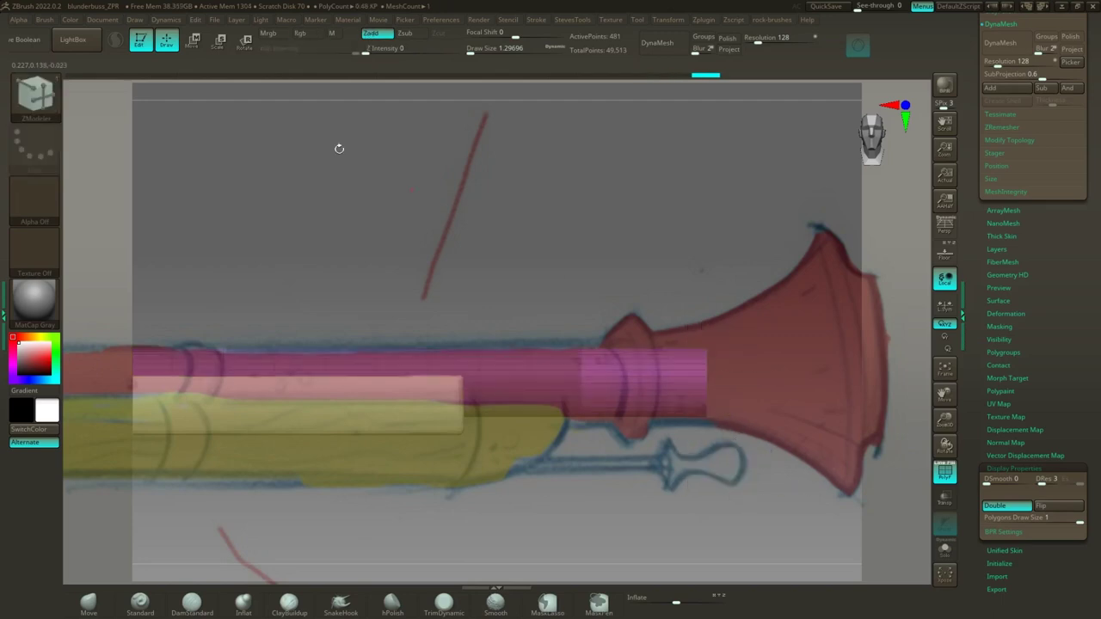
click(204, 42)
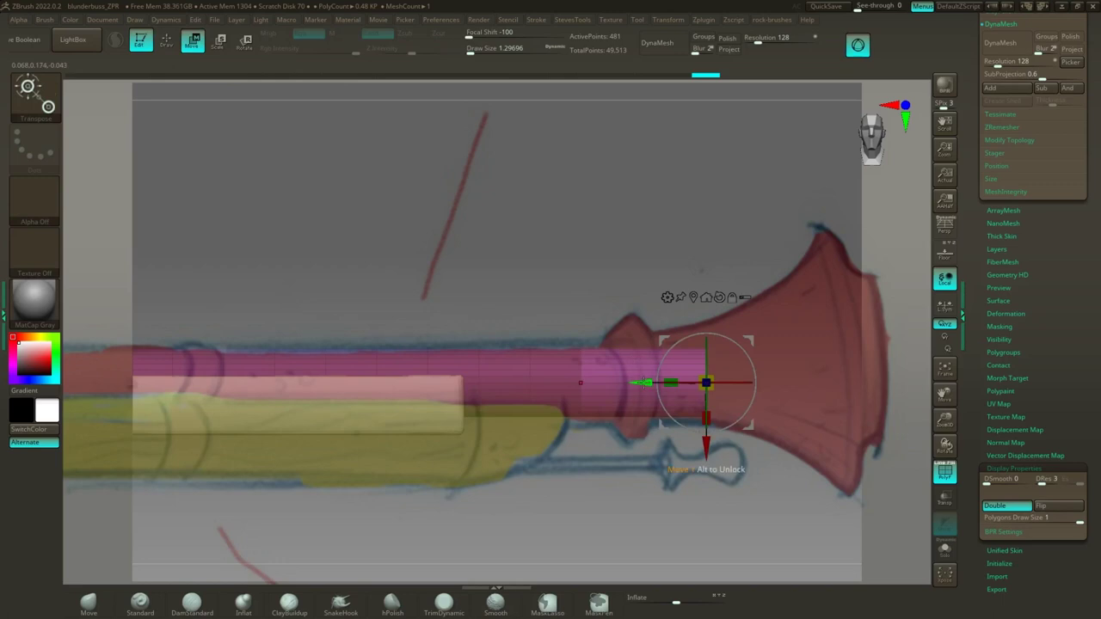
Step: Move the unmasked front edge forward and scale it up more than 3.5 times to form the flared muzzle cone
drag(643, 383, 968, 425)
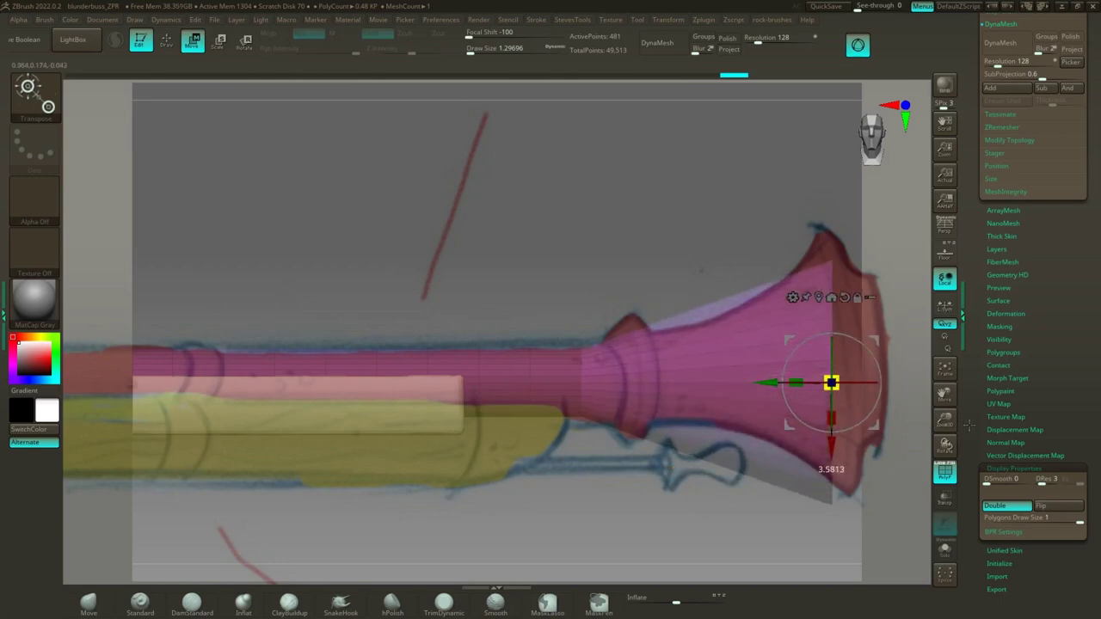
mouse_move(760, 379)
mouse_down()
mouse_move(782, 380)
mouse_move(736, 381)
mouse_move(806, 383)
mouse_move(765, 382)
mouse_up()
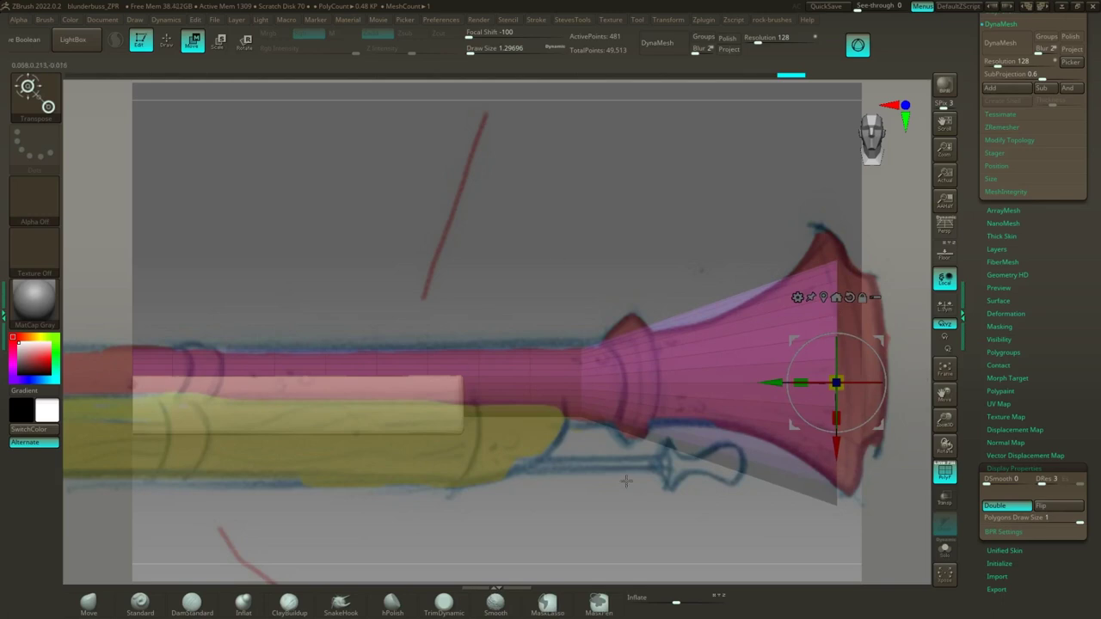
drag(845, 417, 836, 439)
key(ctrl+z)
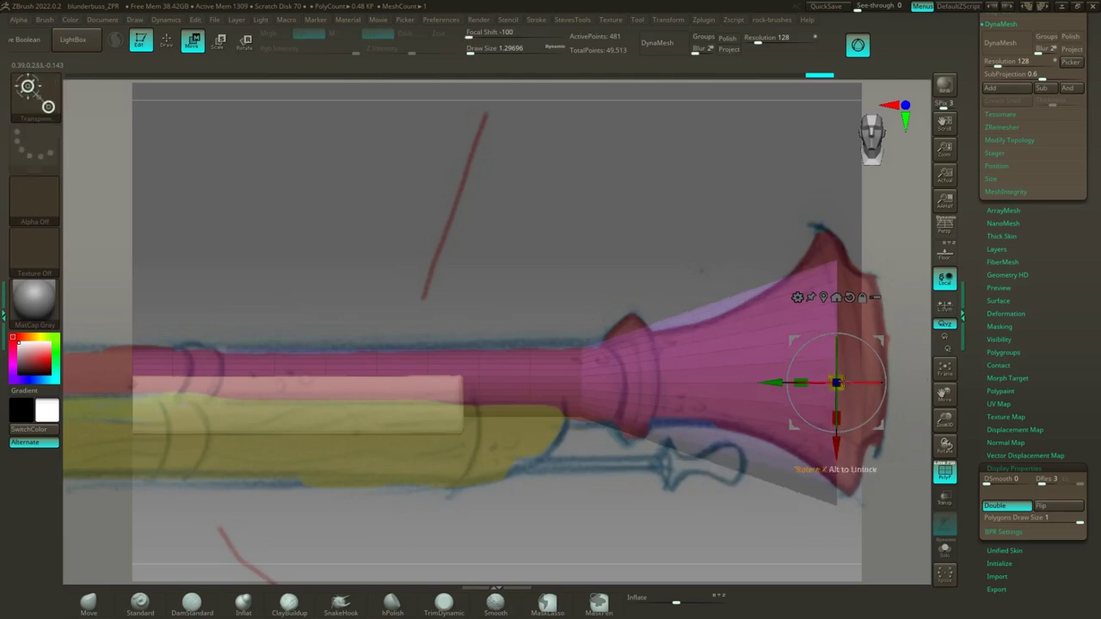
mouse_move(839, 383)
mouse_down()
mouse_move(852, 385)
mouse_move(839, 386)
mouse_up()
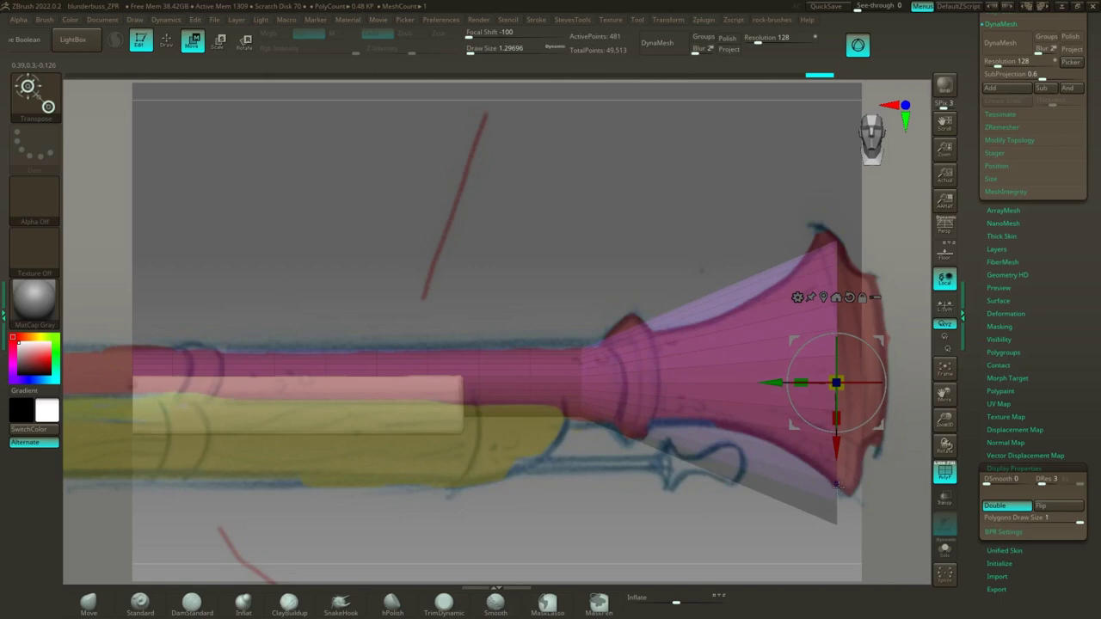
Step: Bring the whole gun into view in Draw mode and shrink the Musketoon #3 reference to roughly the gun's size
key(shift+z)
drag(581, 267, 641, 250)
mouse_move(713, 251)
alt+mouse_down()
mouse_move(584, 223)
mouse_move(595, 213)
mouse_move(639, 246)
alt+mouse_up()
click(166, 39)
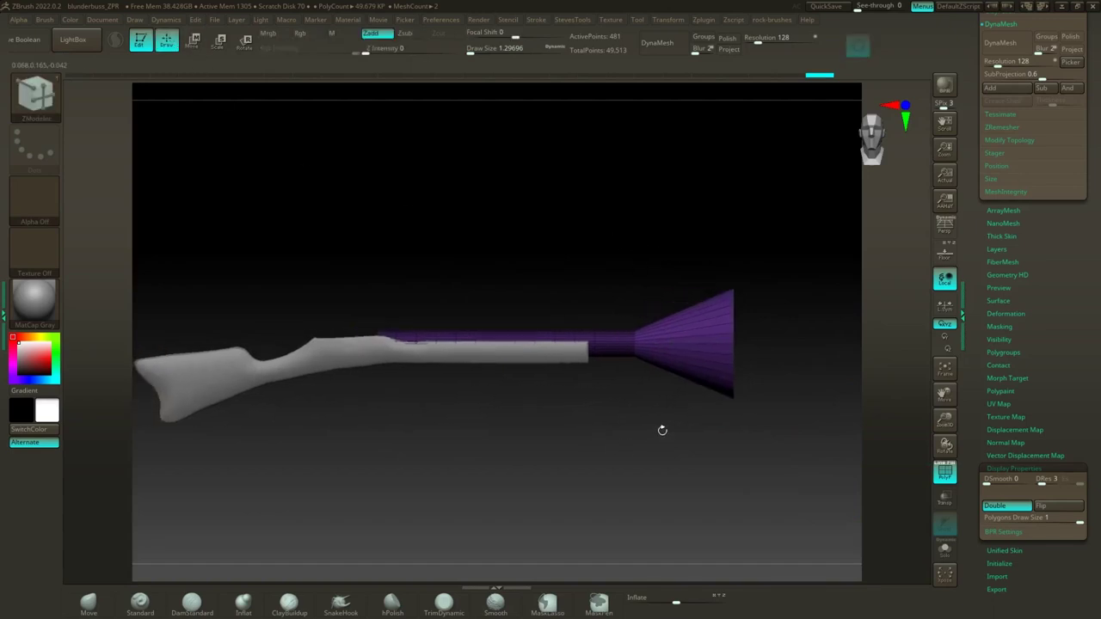
key(shift+z)
drag(429, 335, 607, 445)
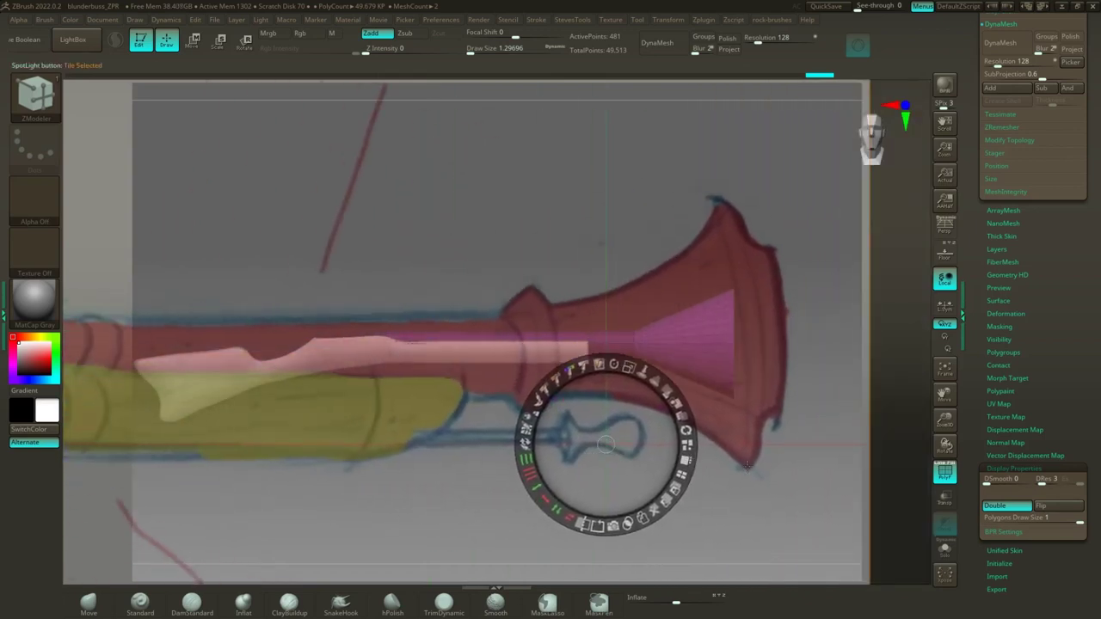
click(777, 467)
drag(777, 467, 753, 469)
drag(776, 392, 703, 404)
drag(789, 470, 857, 393)
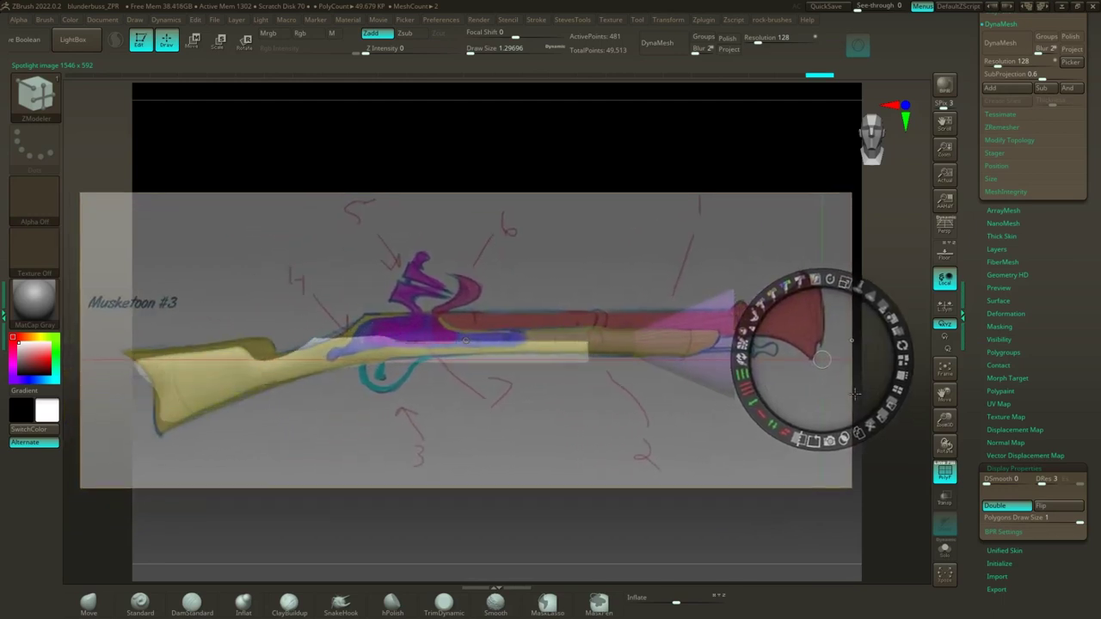
Step: Rescale and reposition the reference image so its stock and flared muzzle overlay those of the model
mouse_move(852, 310)
mouse_down()
mouse_move(842, 310)
mouse_move(871, 311)
mouse_move(859, 310)
mouse_up()
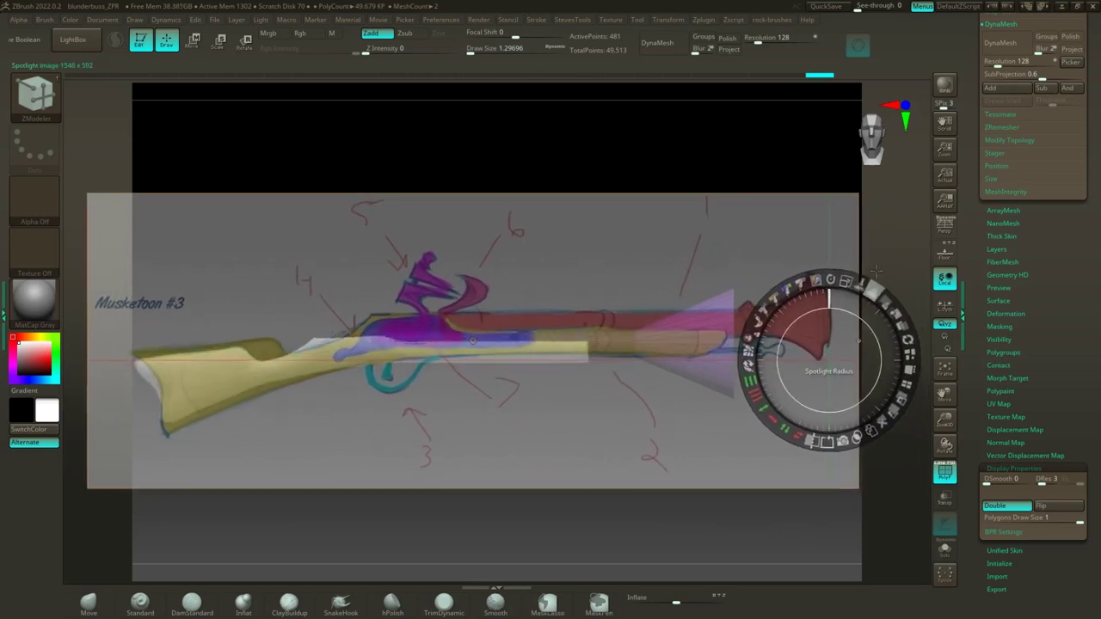
drag(886, 359, 885, 360)
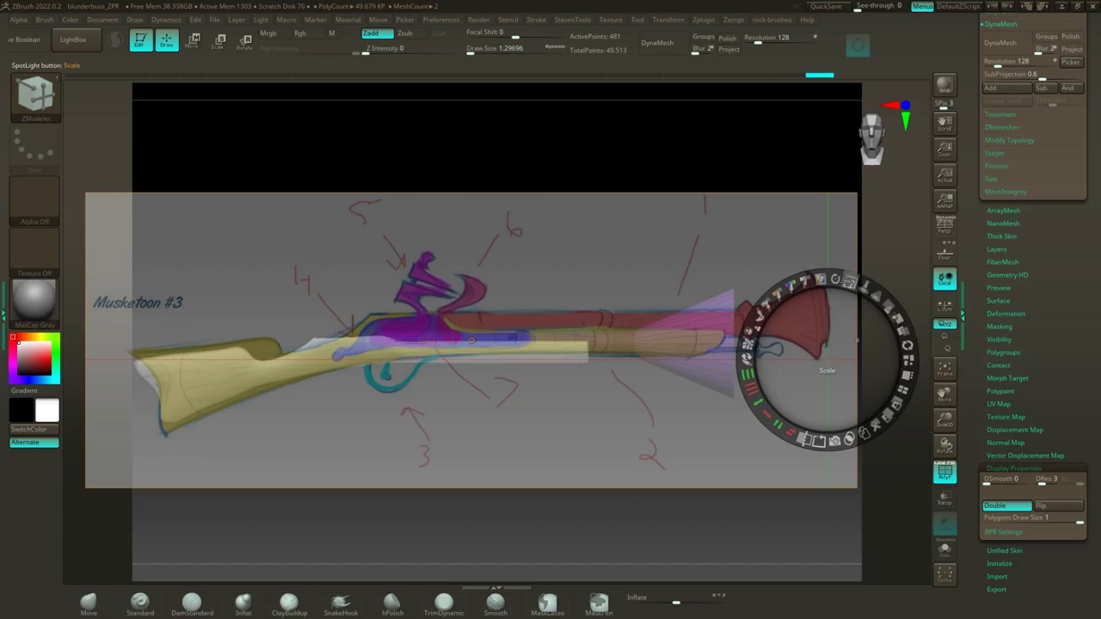
drag(850, 281, 856, 281)
drag(798, 317, 823, 307)
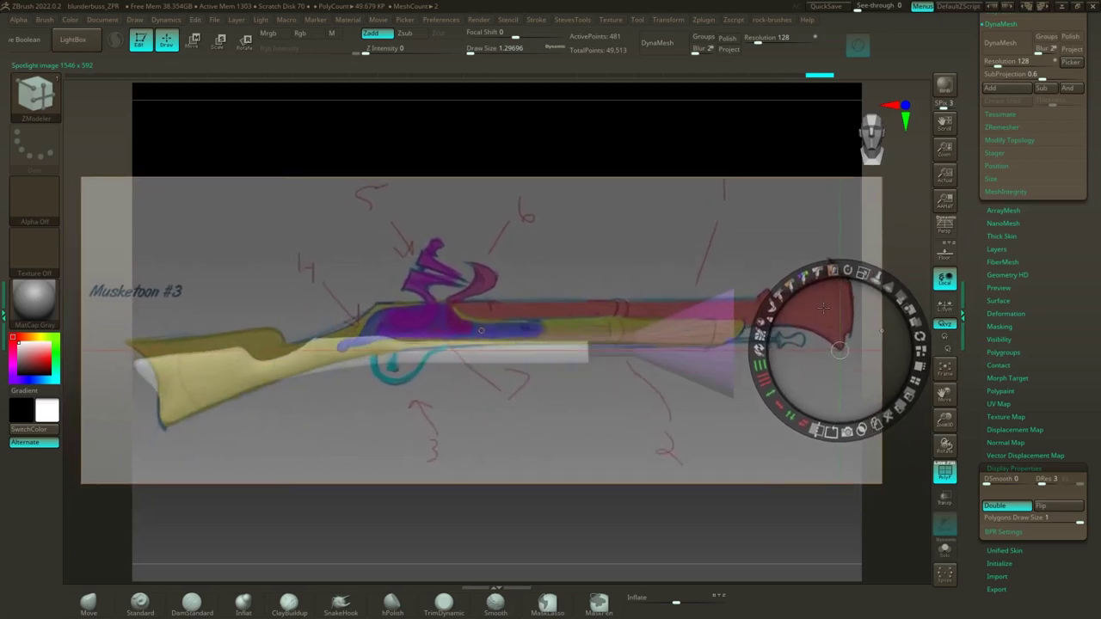
drag(838, 350, 719, 384)
drag(742, 307, 729, 306)
drag(732, 397, 736, 398)
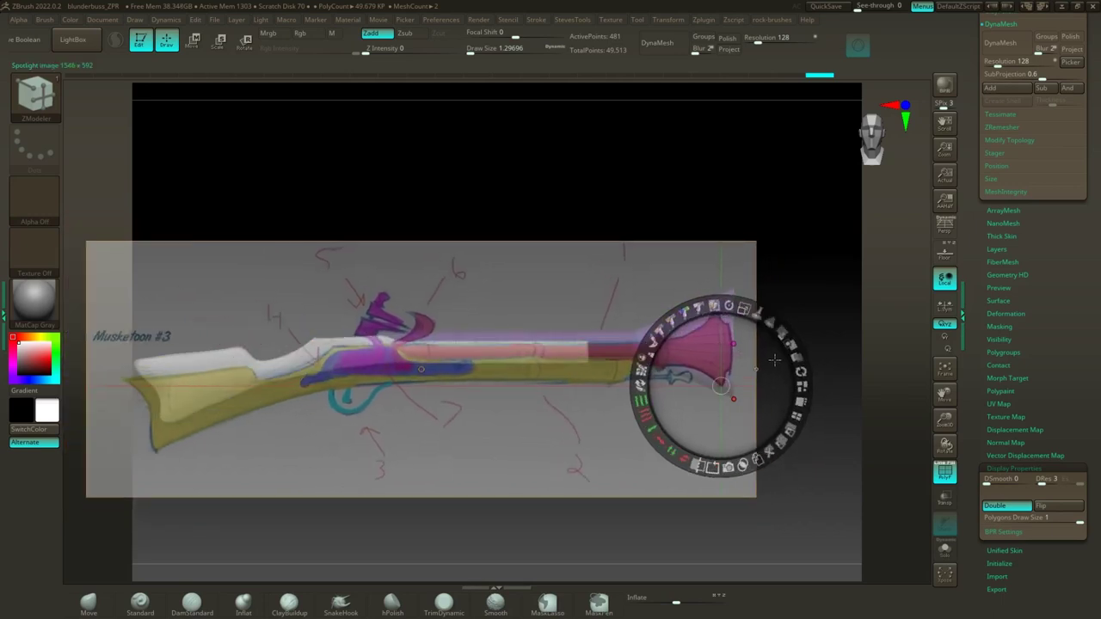
drag(774, 359, 770, 336)
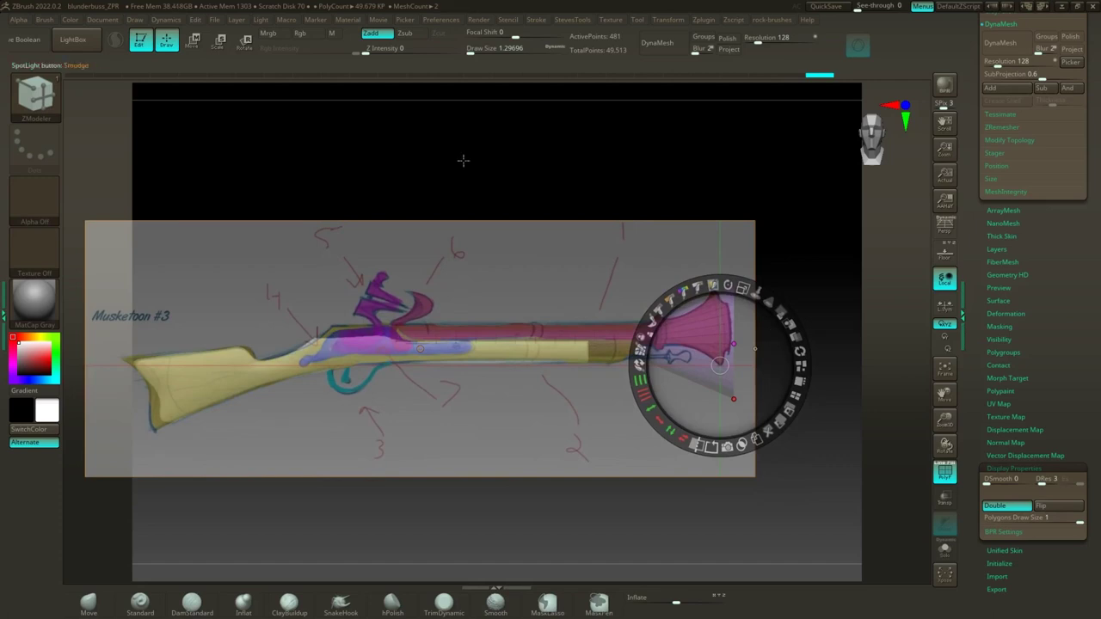
Step: Try scaling the masked barrel's muzzle against the reference, undo the change and clear the mask
key(z)
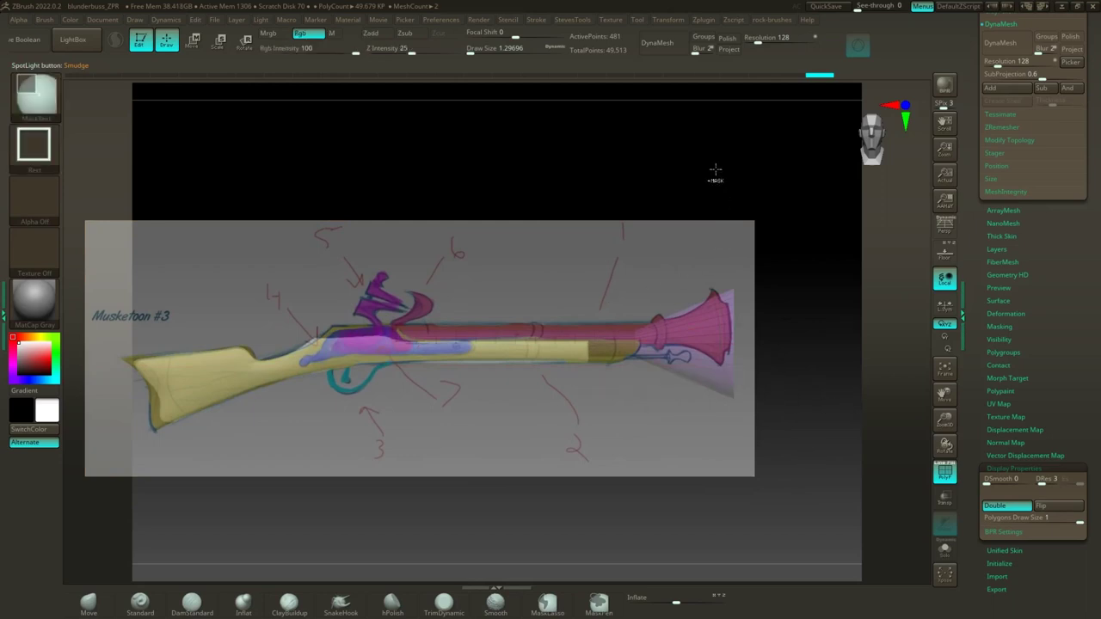
mouse_move(714, 169)
ctrl+shift+mouse_down()
mouse_move(796, 291)
mouse_move(801, 457)
ctrl+shift+mouse_up()
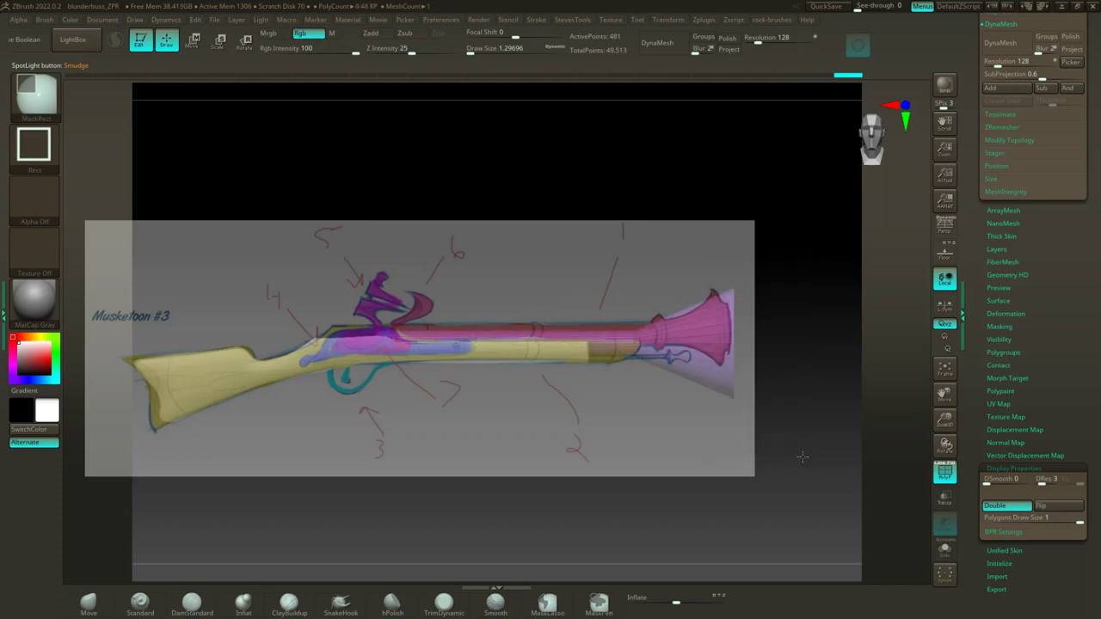
click(221, 41)
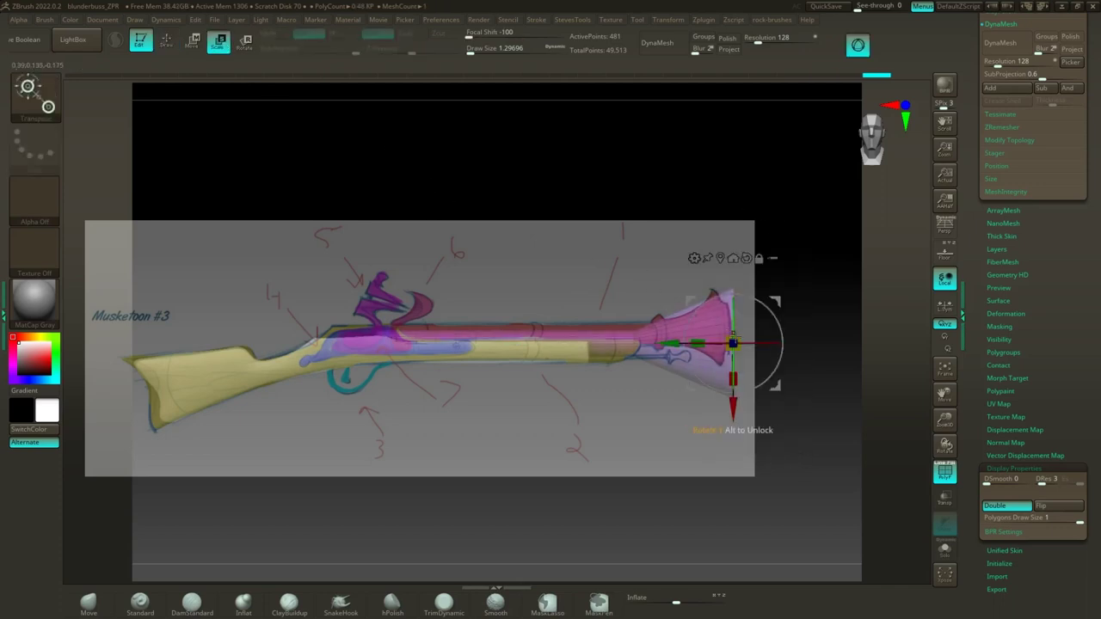
mouse_move(733, 344)
mouse_down()
mouse_move(729, 282)
mouse_move(712, 282)
mouse_up()
key(ctrl+z)
ctrl+drag(792, 434, 825, 481)
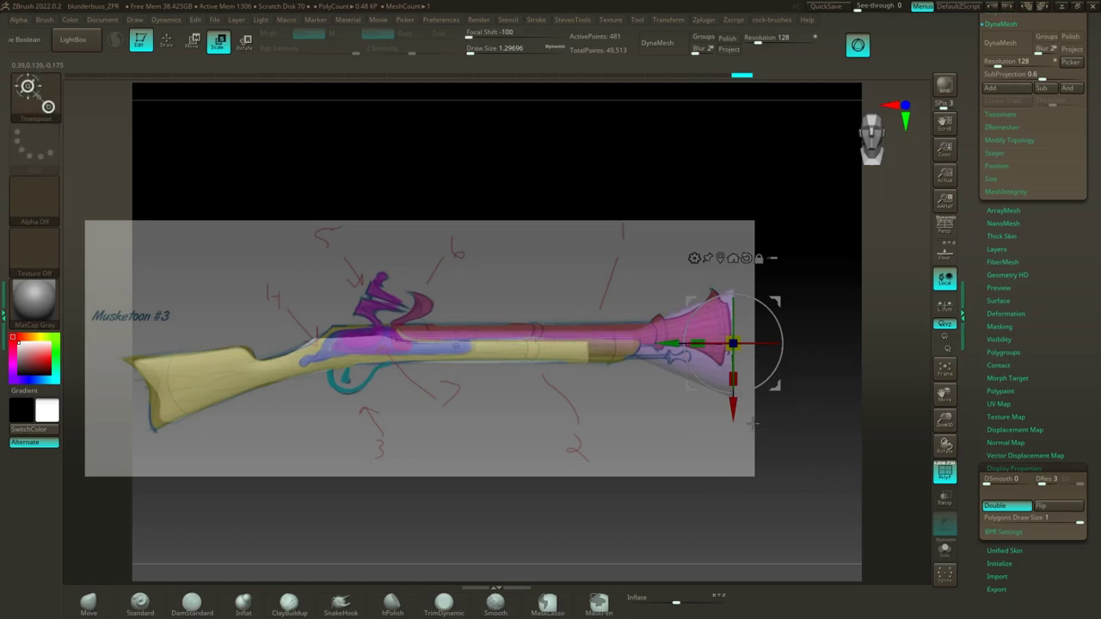
Step: Hide the reference image and mask the barrel so only the muzzle's front edge stays free, keeping the ZModeler brush active
key(shift+z)
key(ctrl+shift)
key(ctrl+shift)
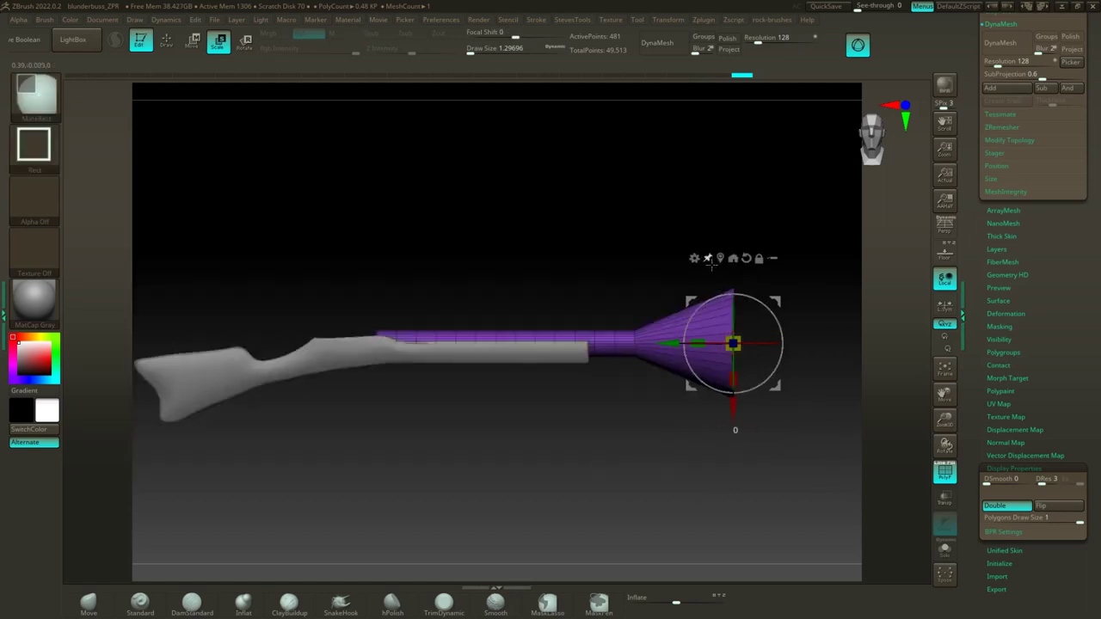
click(170, 40)
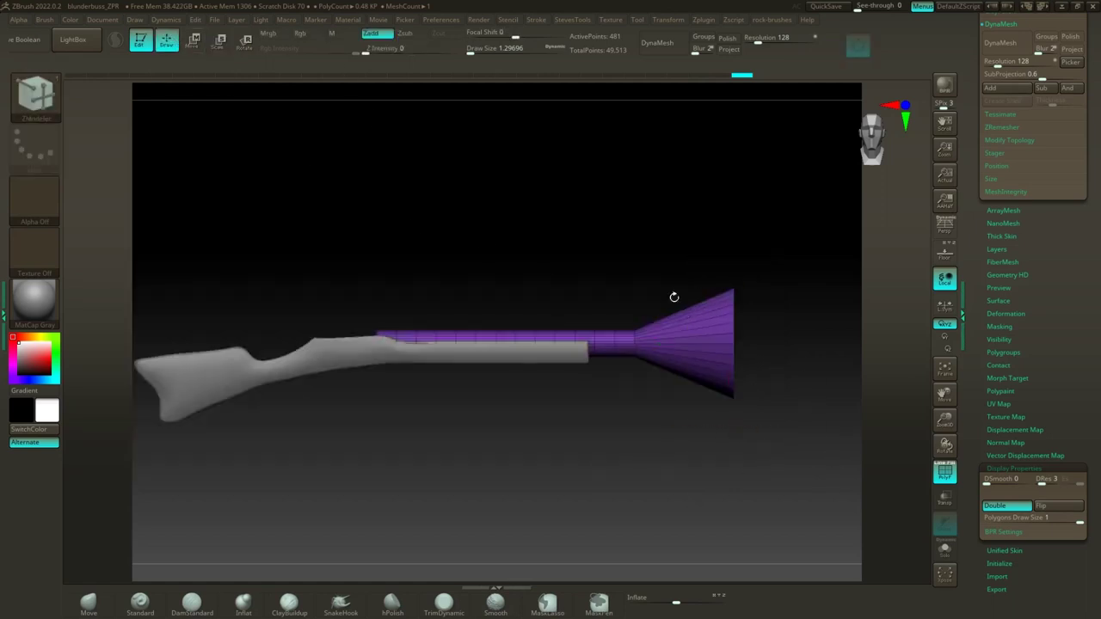
ctrl+drag(721, 243, 772, 362)
key(b)
key(z)
key(m)
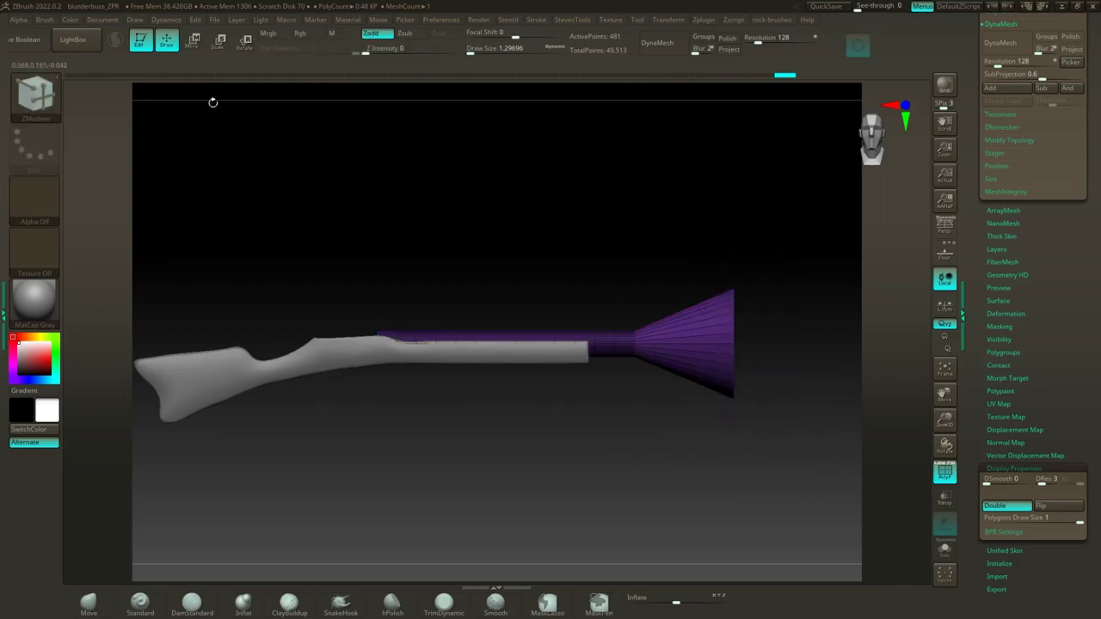
Step: Scale the muzzle's front edge down uniformly to match the flare width in the overlaid reference, and return to Draw mode
click(215, 50)
mouse_move(734, 343)
mouse_down()
mouse_move(754, 317)
mouse_move(748, 338)
mouse_up()
key(shift+z)
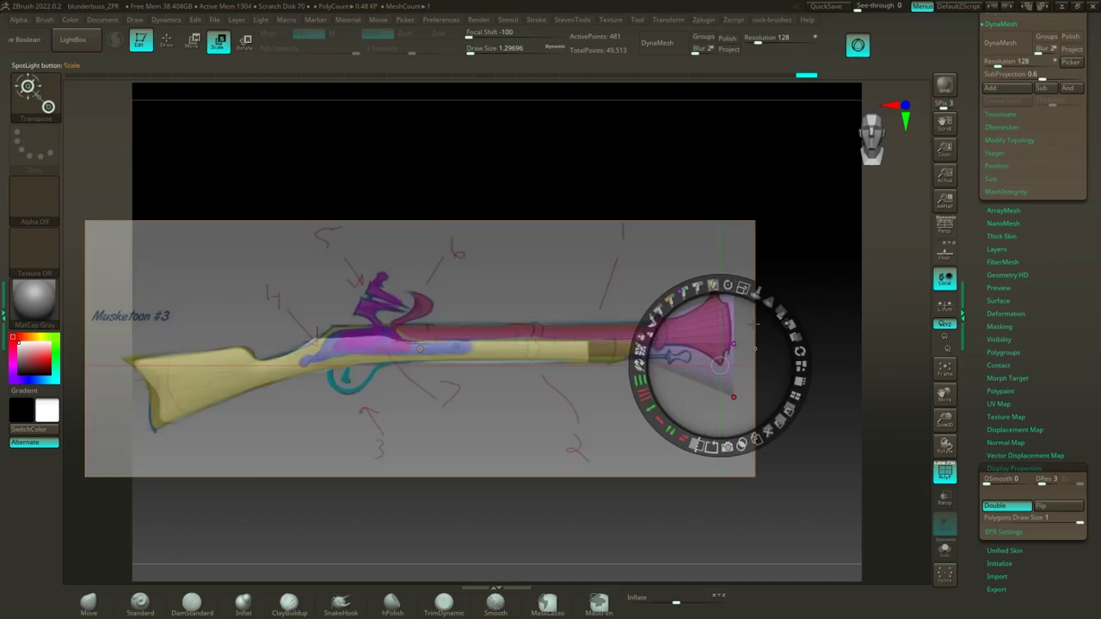
key(z)
mouse_move(734, 343)
mouse_down()
mouse_move(720, 343)
mouse_move(732, 344)
mouse_up()
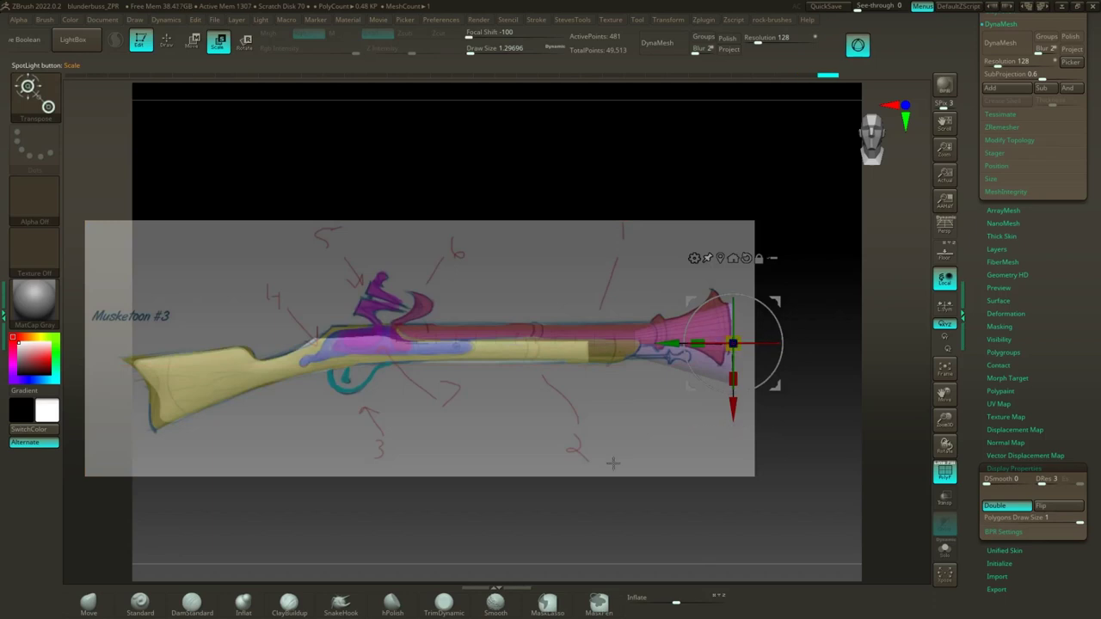
click(161, 46)
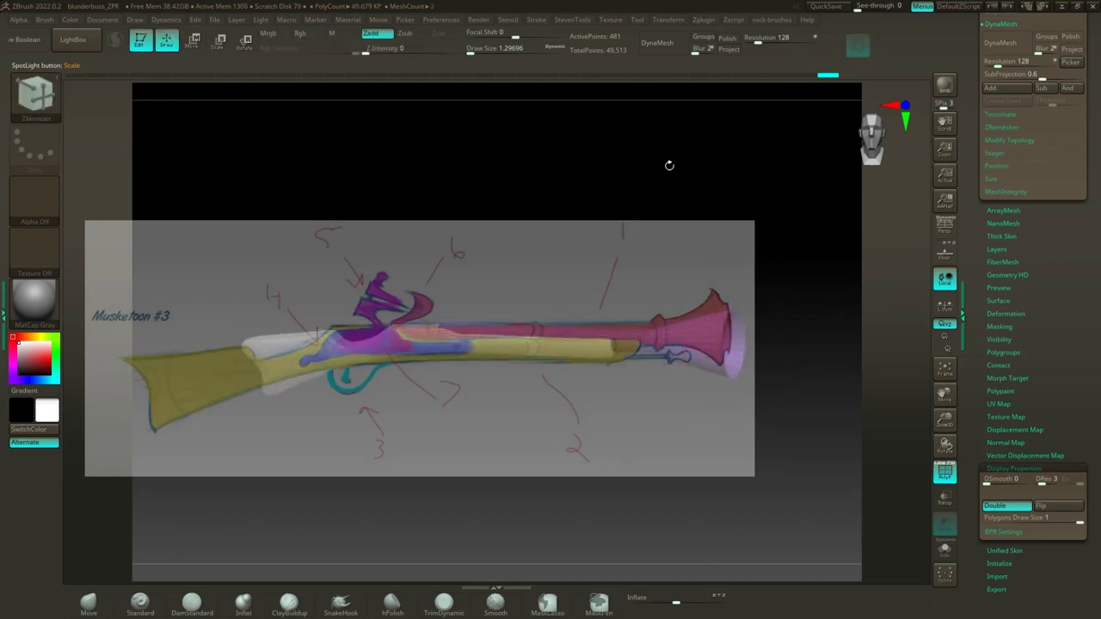
Step: Hide the reference overlay and collapse the tool's display properties
key(z)
key(shift+z)
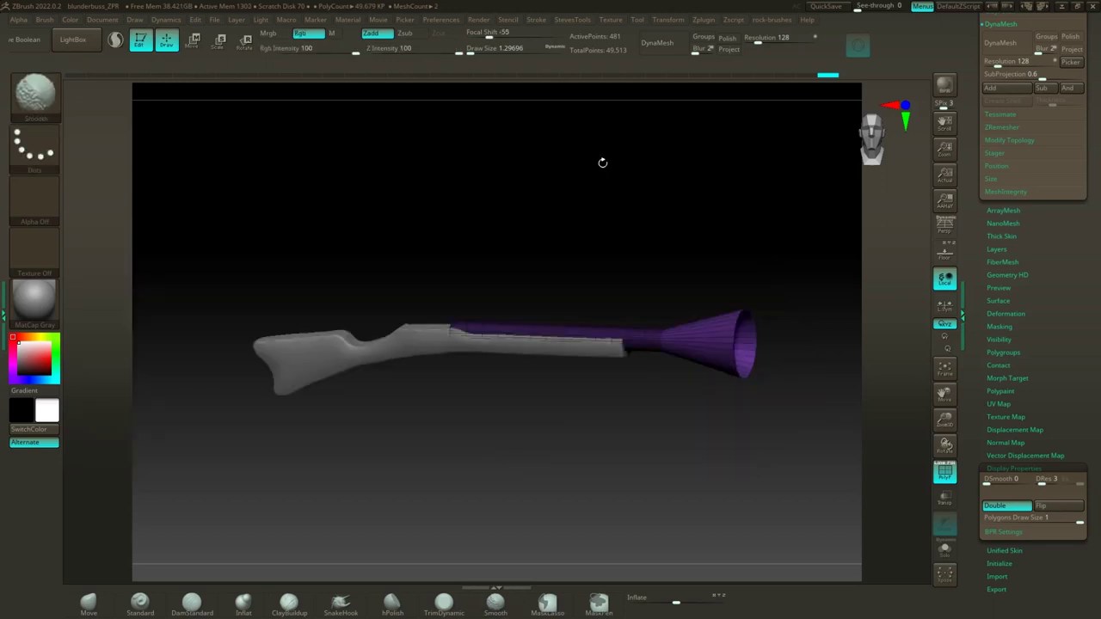
drag(601, 162, 607, 238)
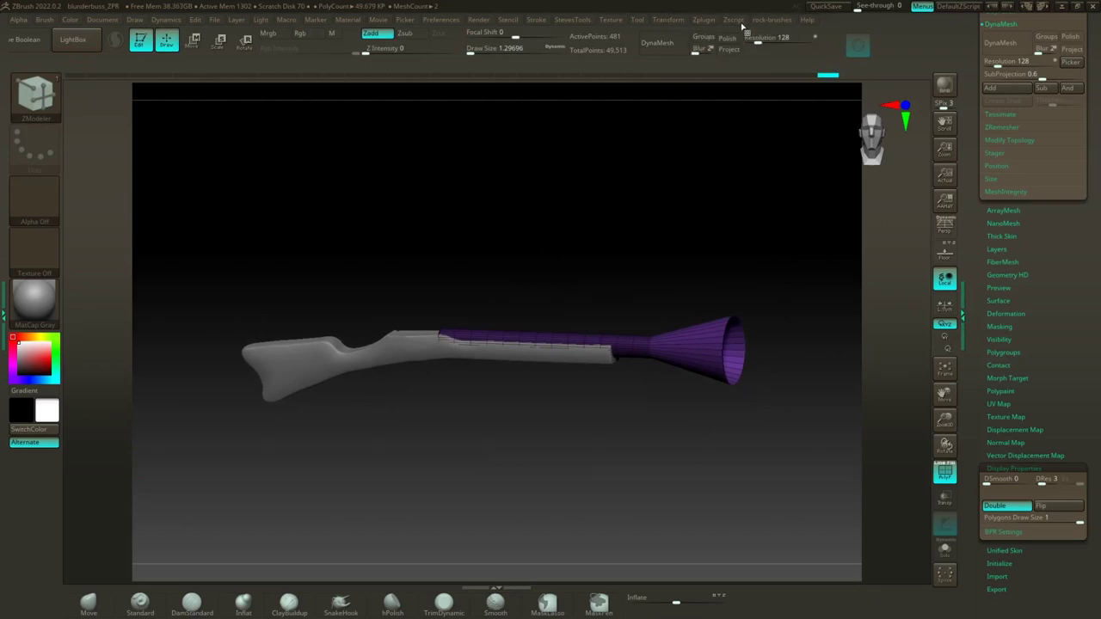
click(1057, 467)
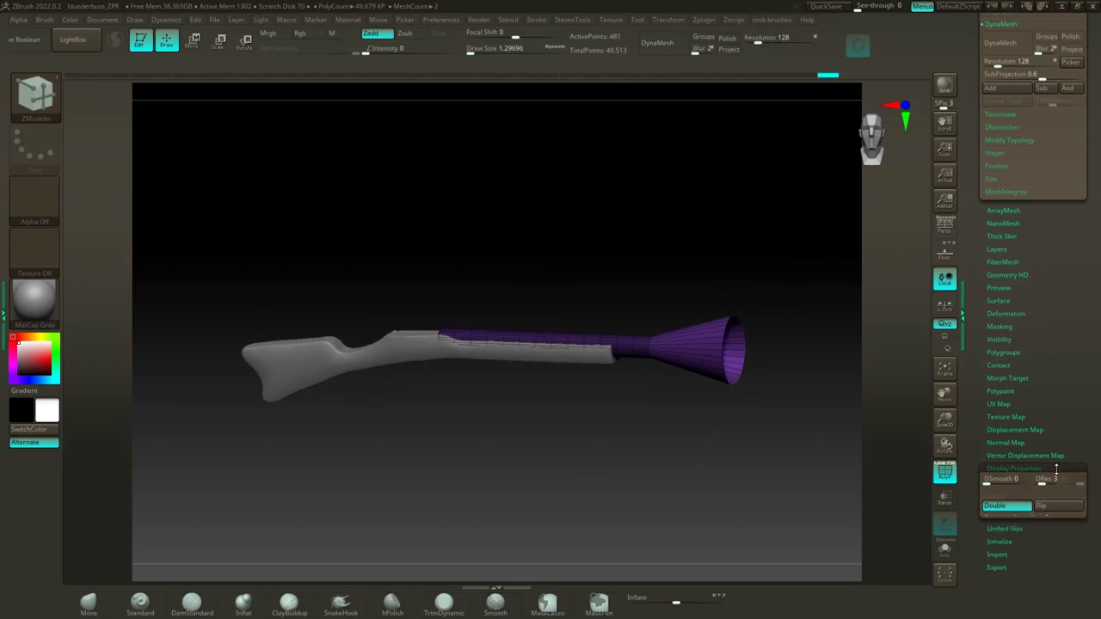
drag(1059, 392, 1055, 475)
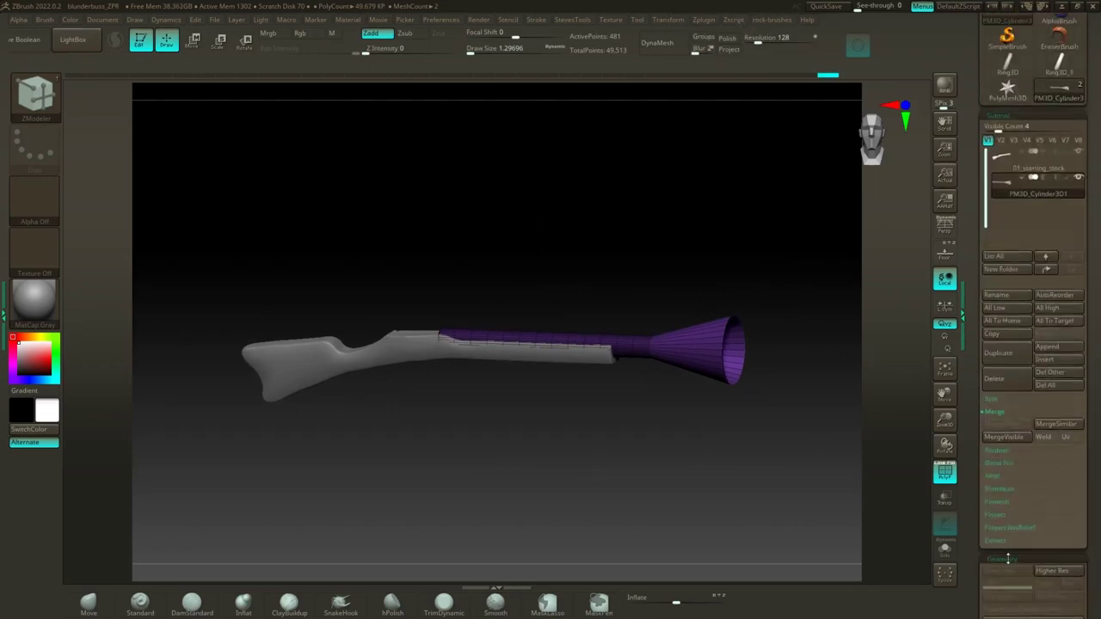
drag(754, 266, 761, 265)
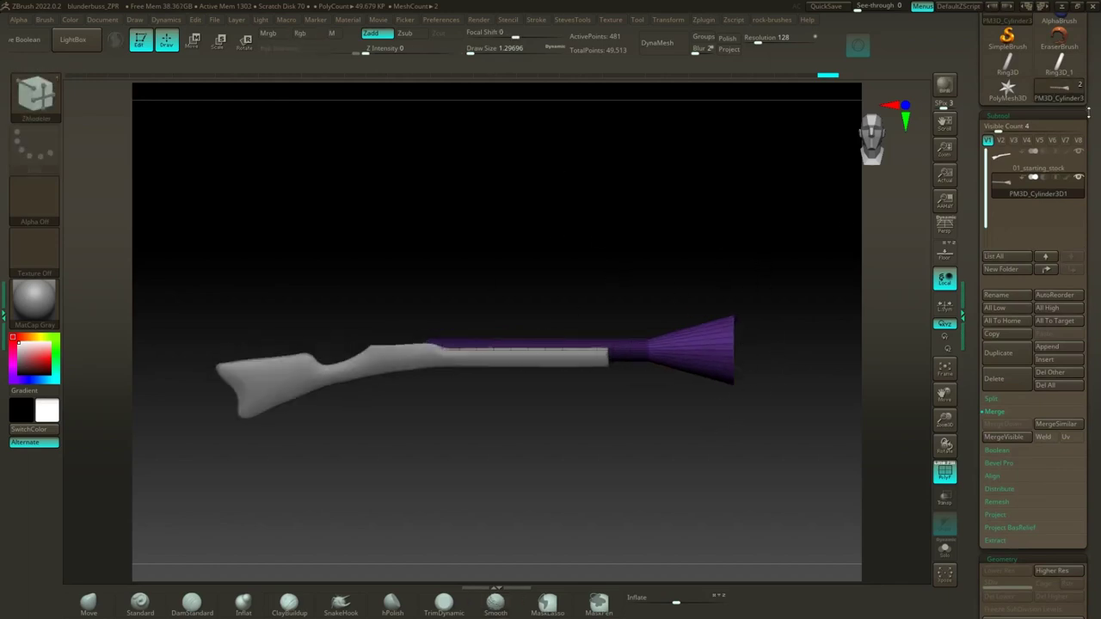
drag(1092, 242, 1091, 355)
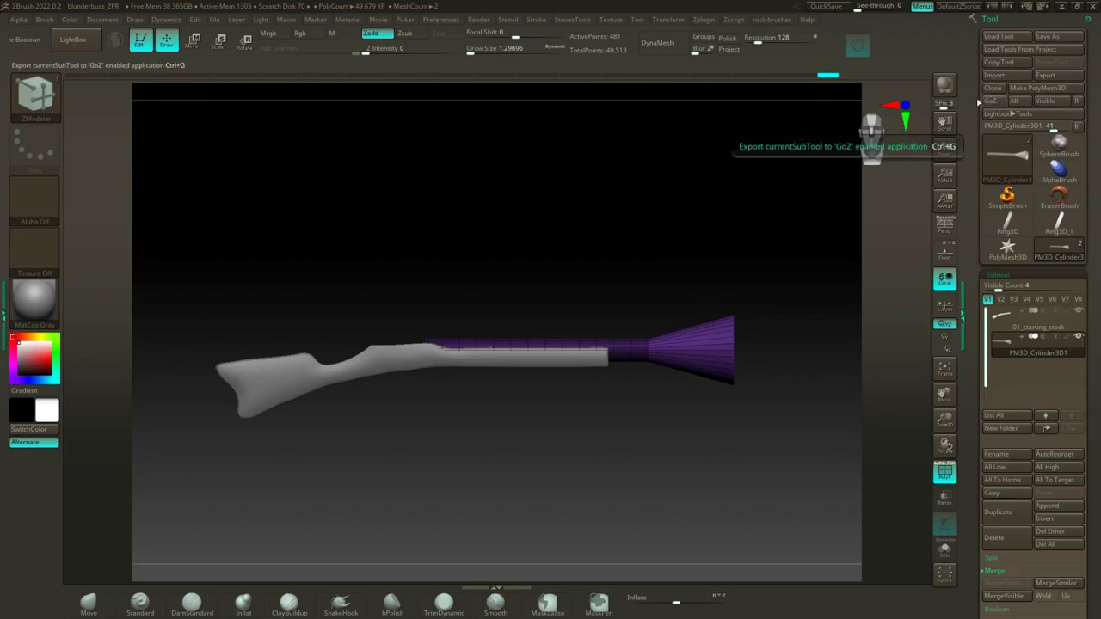
click(701, 18)
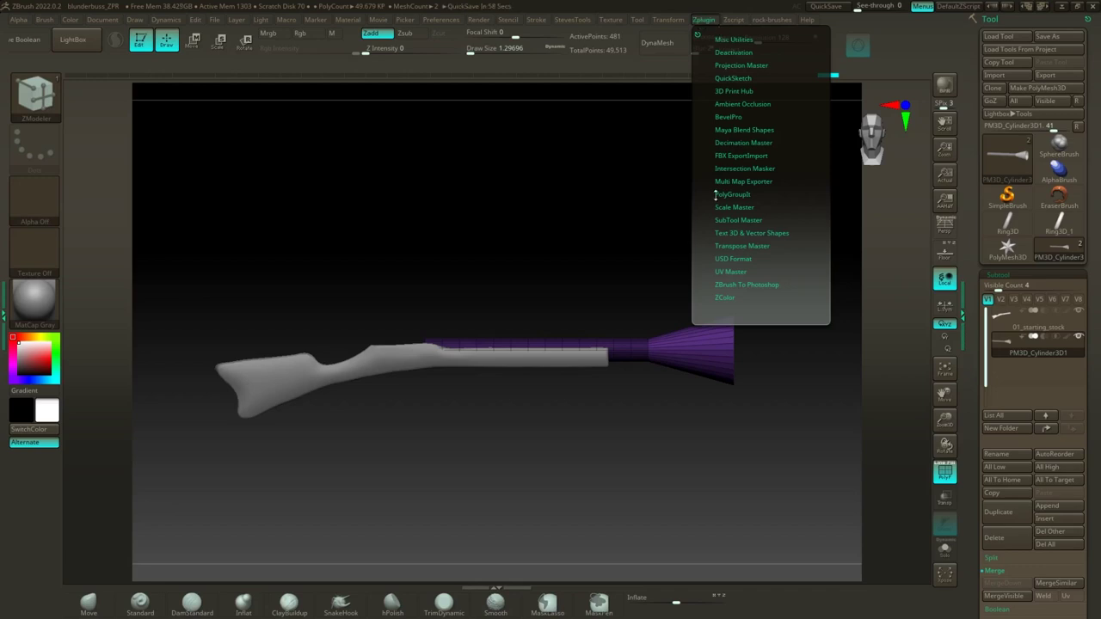
click(735, 40)
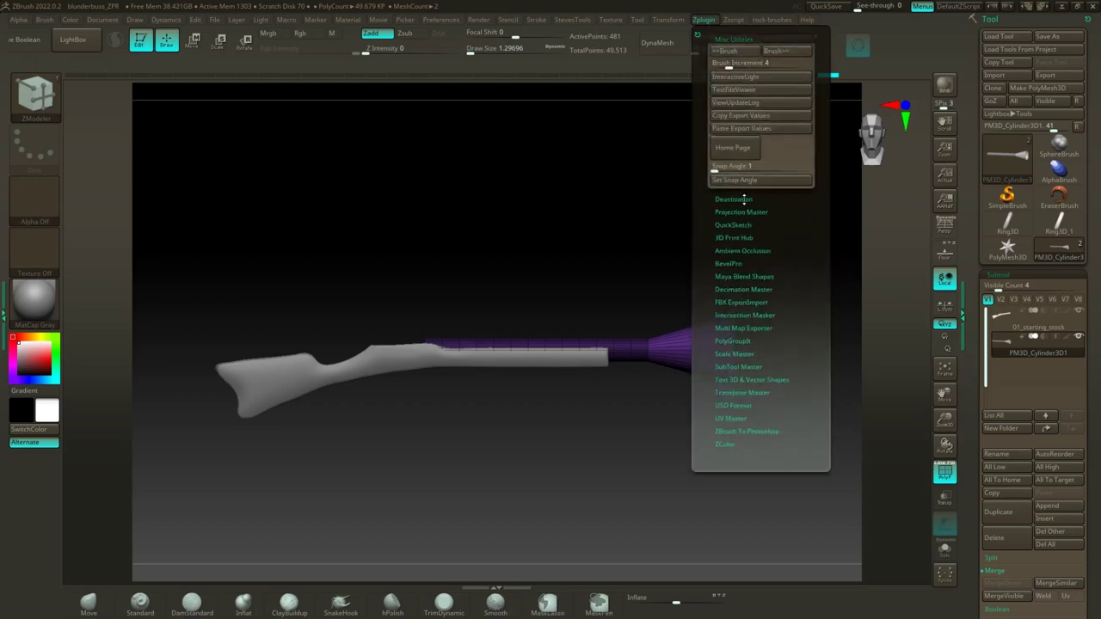
click(436, 21)
click(488, 434)
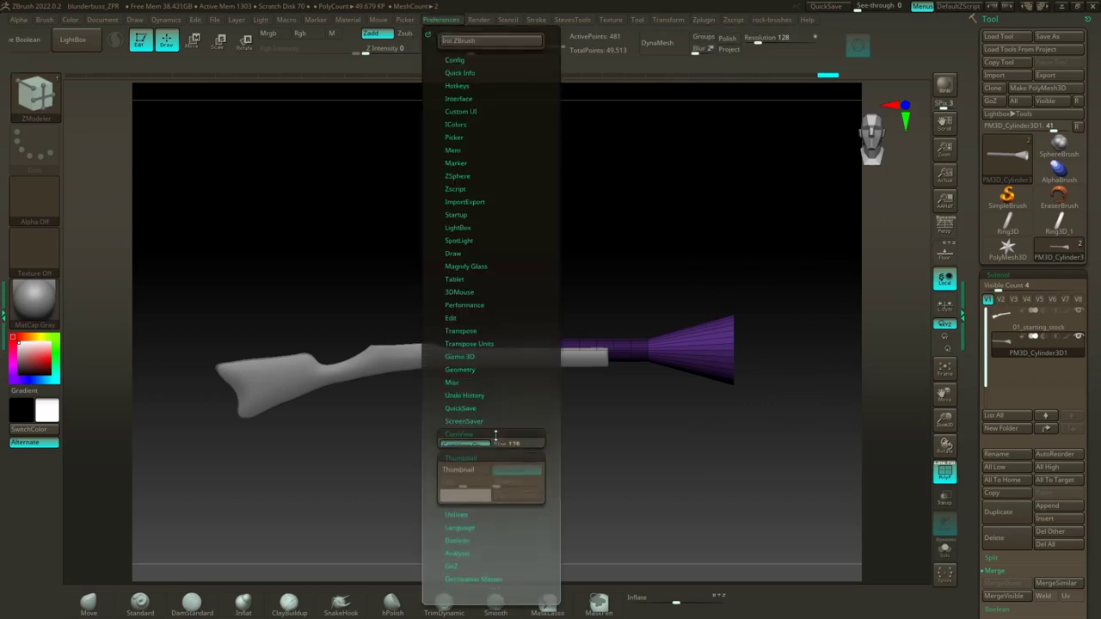
click(486, 446)
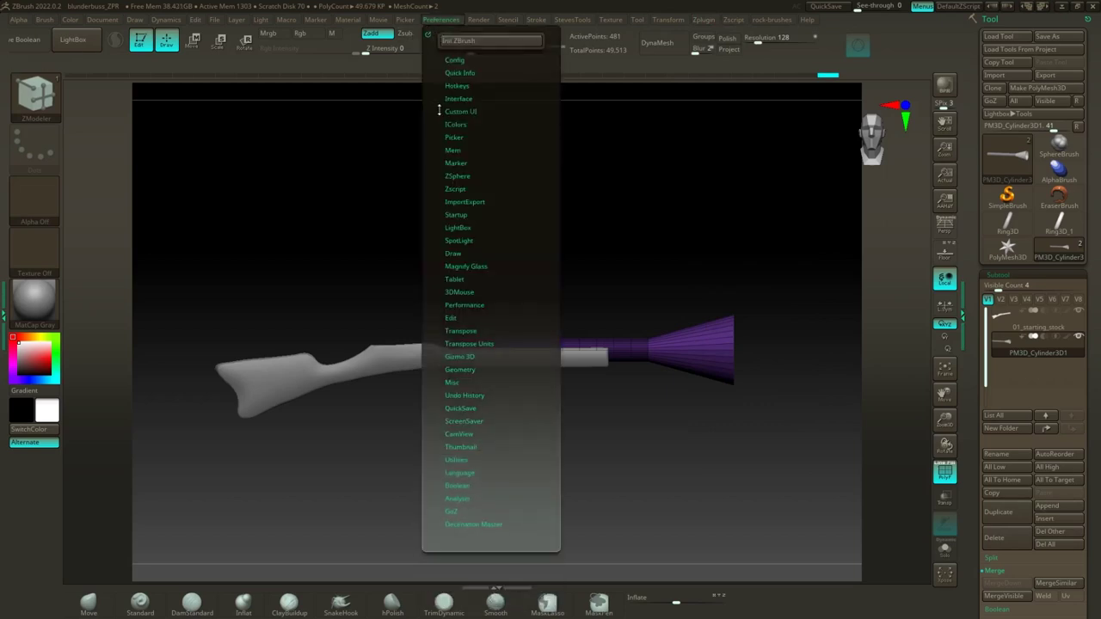
Step: Review the application paths in the GoZ preferences, including the path to Maya
click(448, 510)
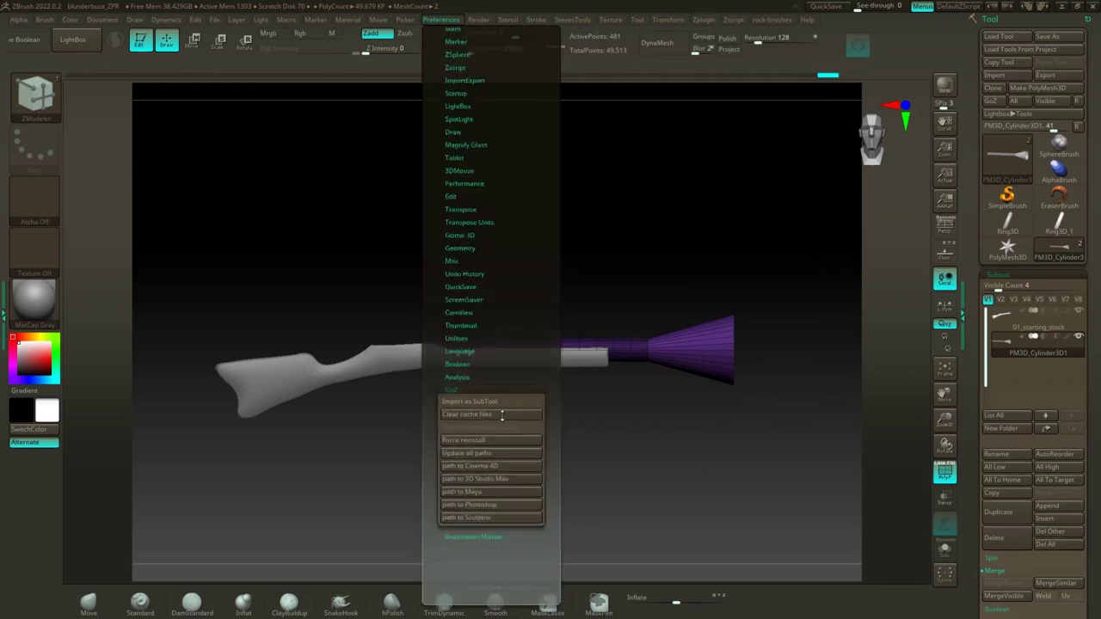
click(457, 21)
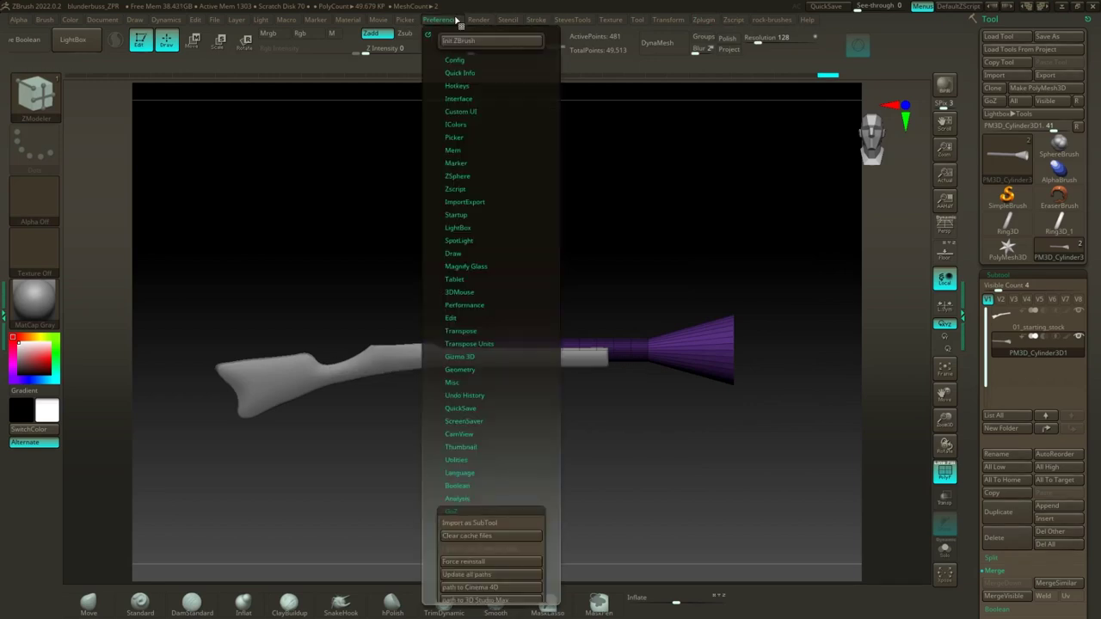
scroll(533, 476, down, 3)
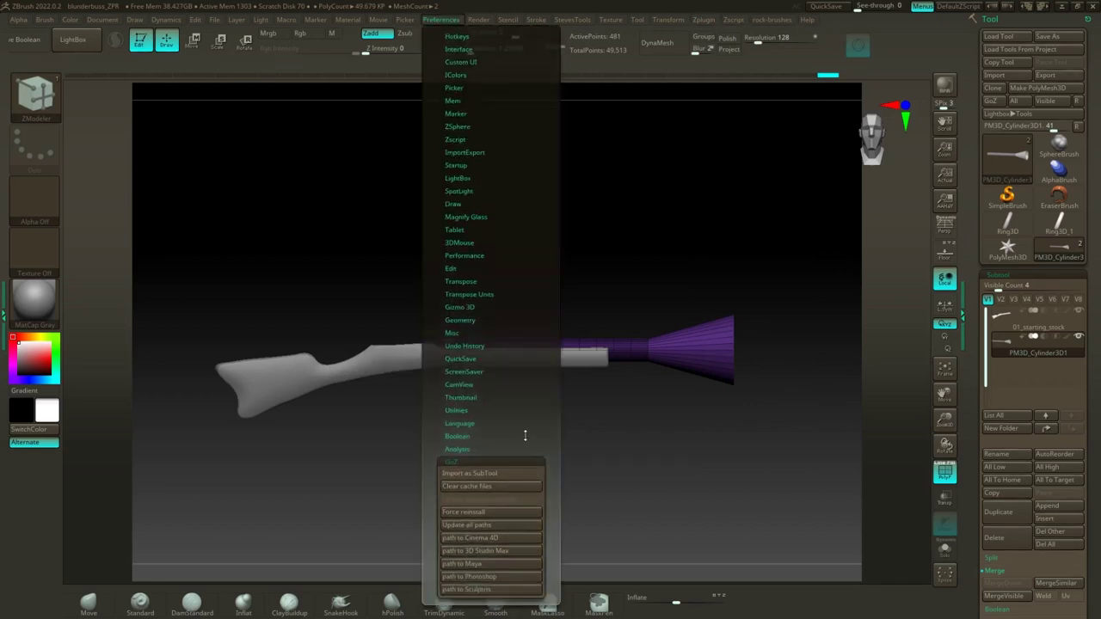
click(458, 525)
click(464, 536)
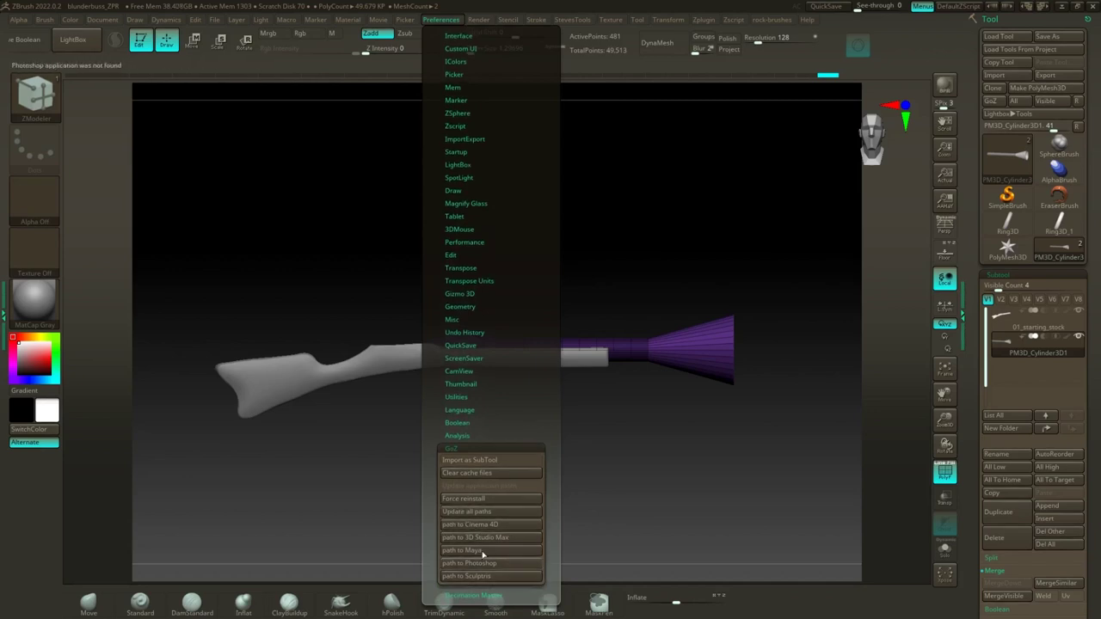
click(485, 574)
click(458, 563)
click(471, 550)
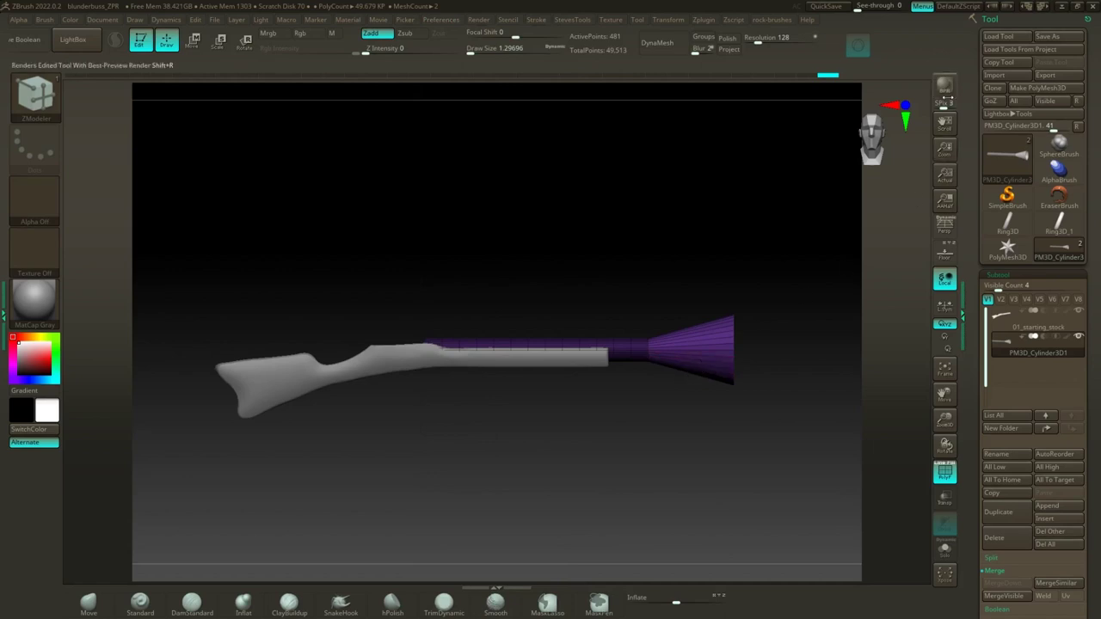
Step: Send the barrel subtool to Maya with GoZ and frame the imported mesh in the perspective view
click(992, 101)
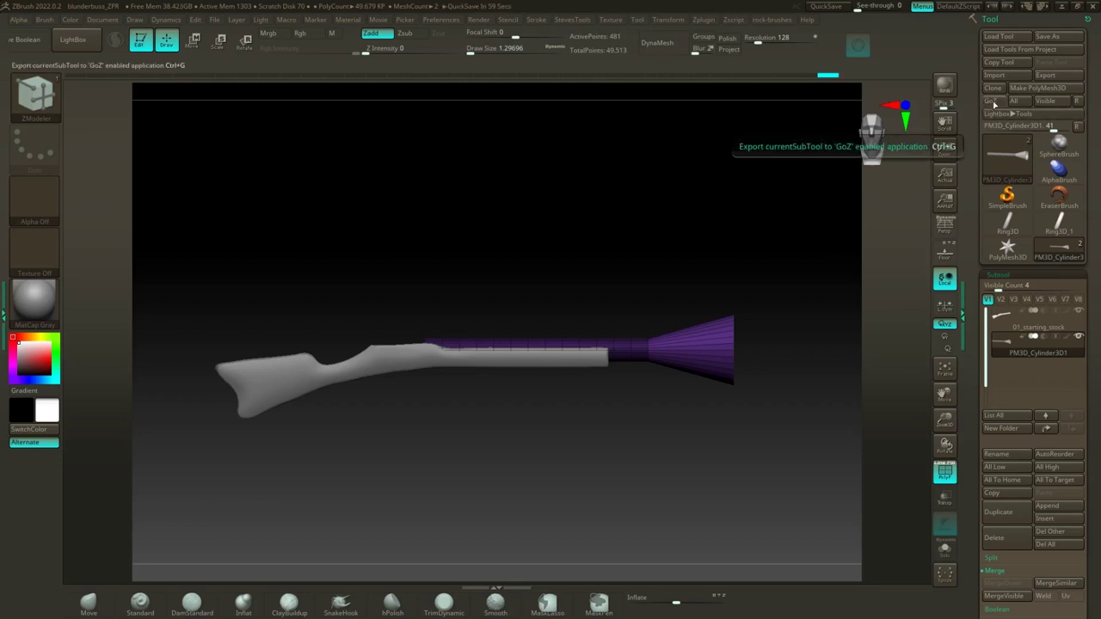
click(992, 101)
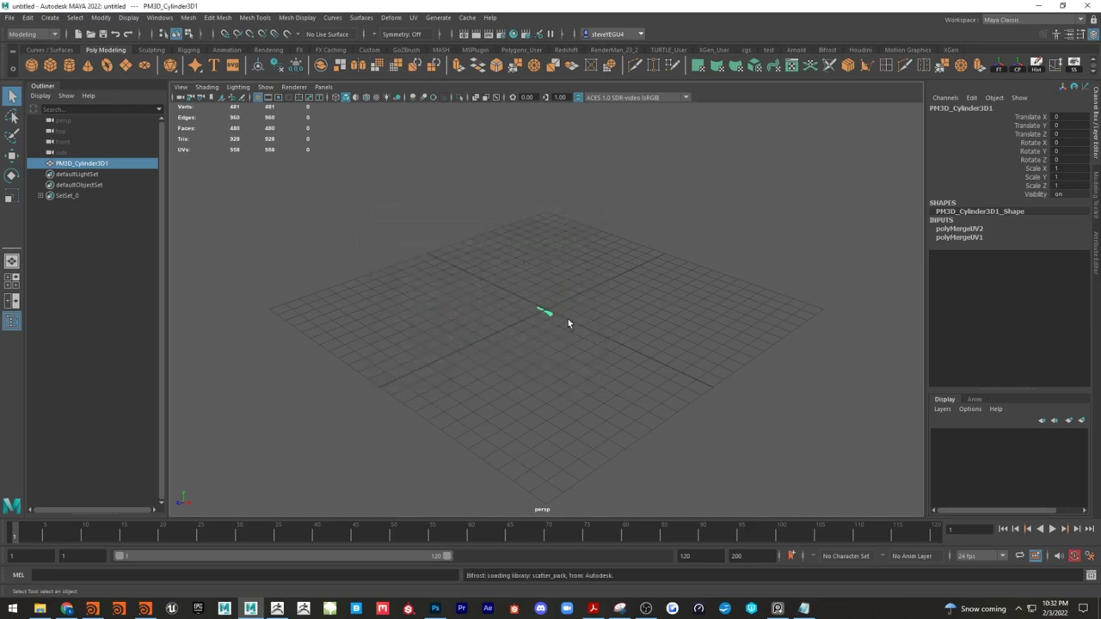
click(567, 331)
key(f)
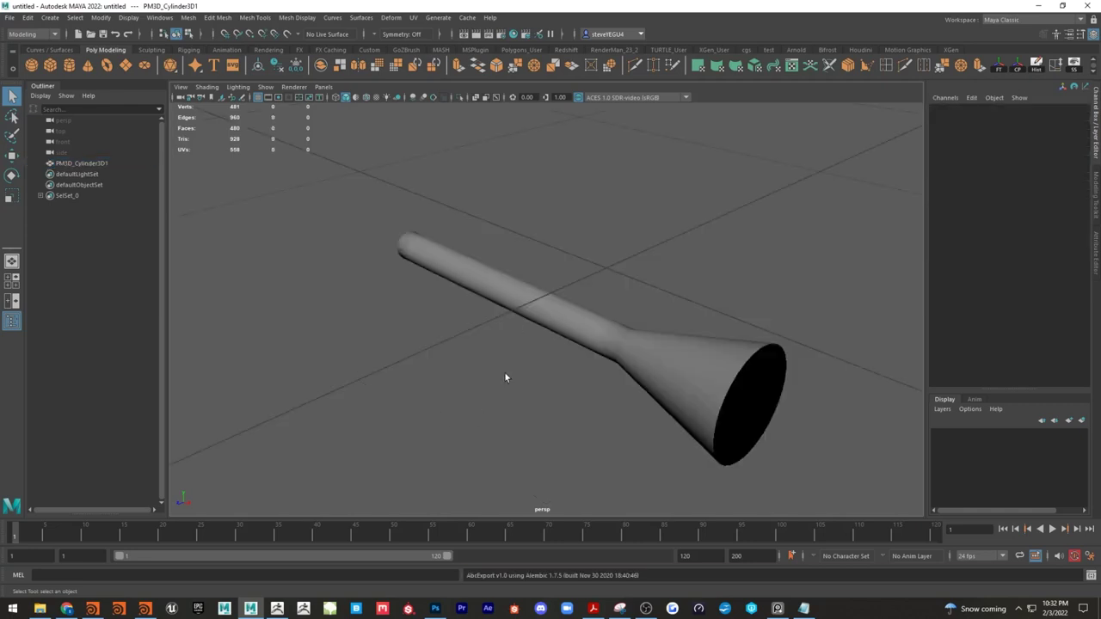
alt+drag(513, 376, 619, 399)
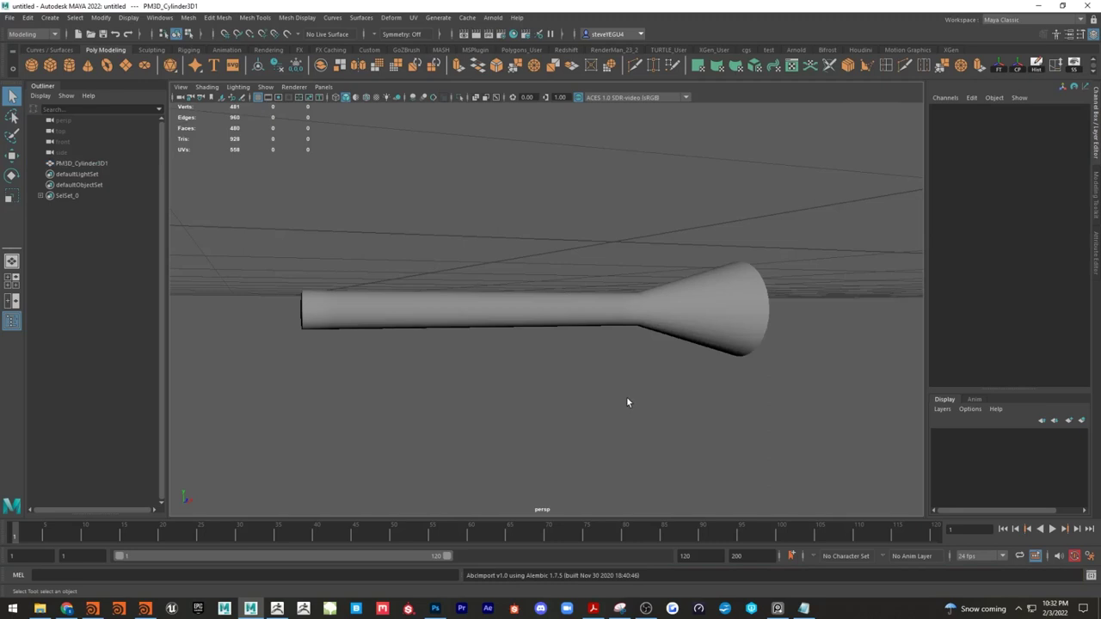
alt+drag(631, 381, 631, 396)
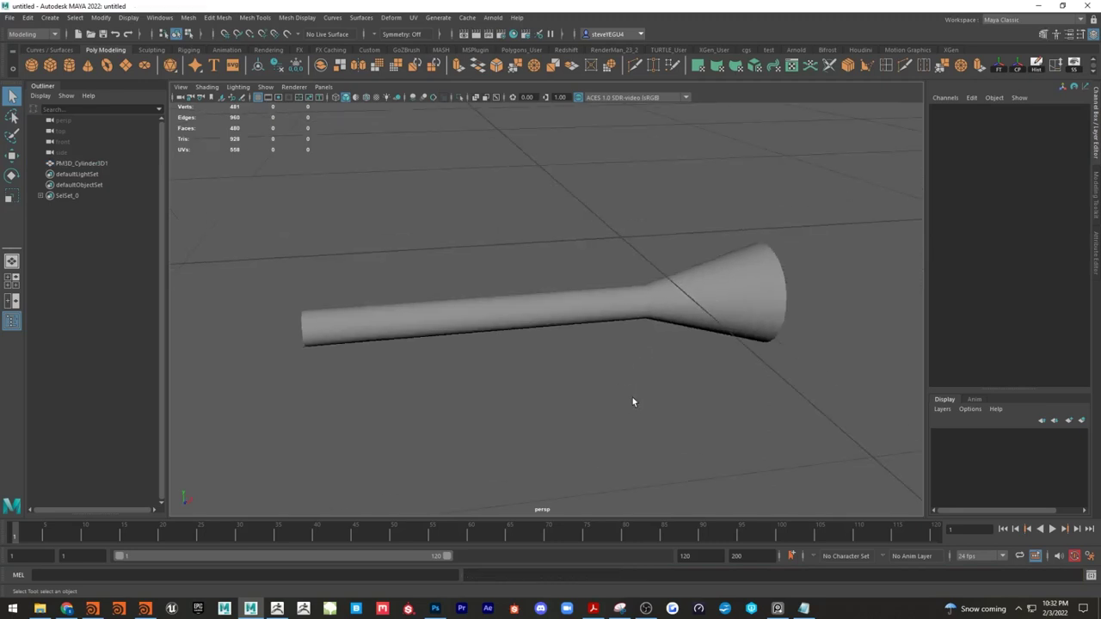
Step: Switch to the reference board and examine the flared muzzle's curved profile, rim and collar on the coloured musketoon sketch
click(775, 610)
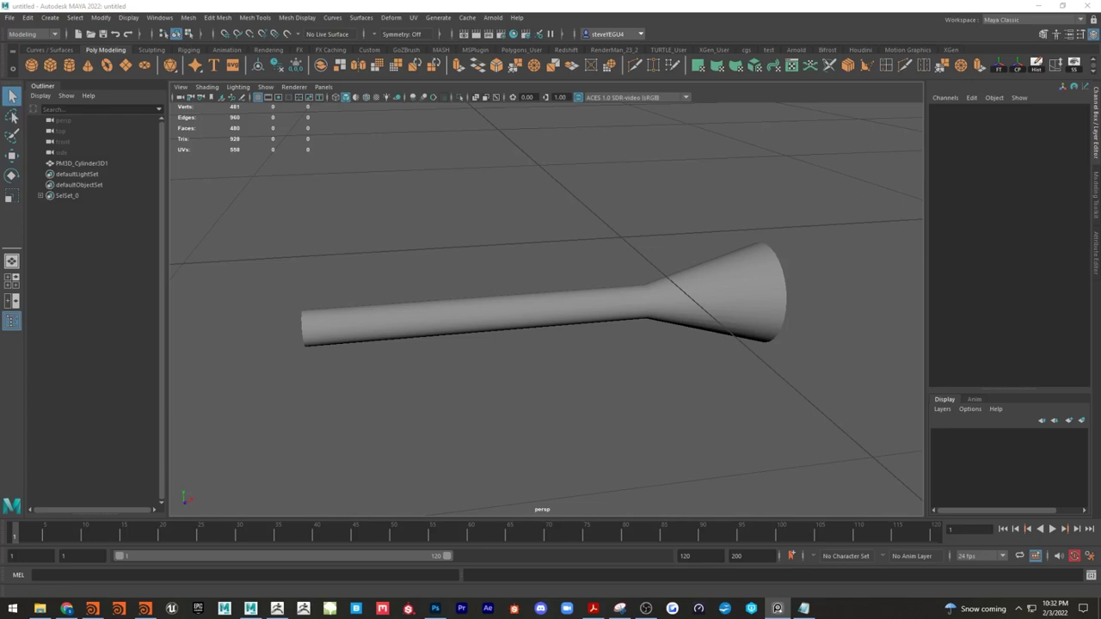
right_drag(1100, 336, 676, 327)
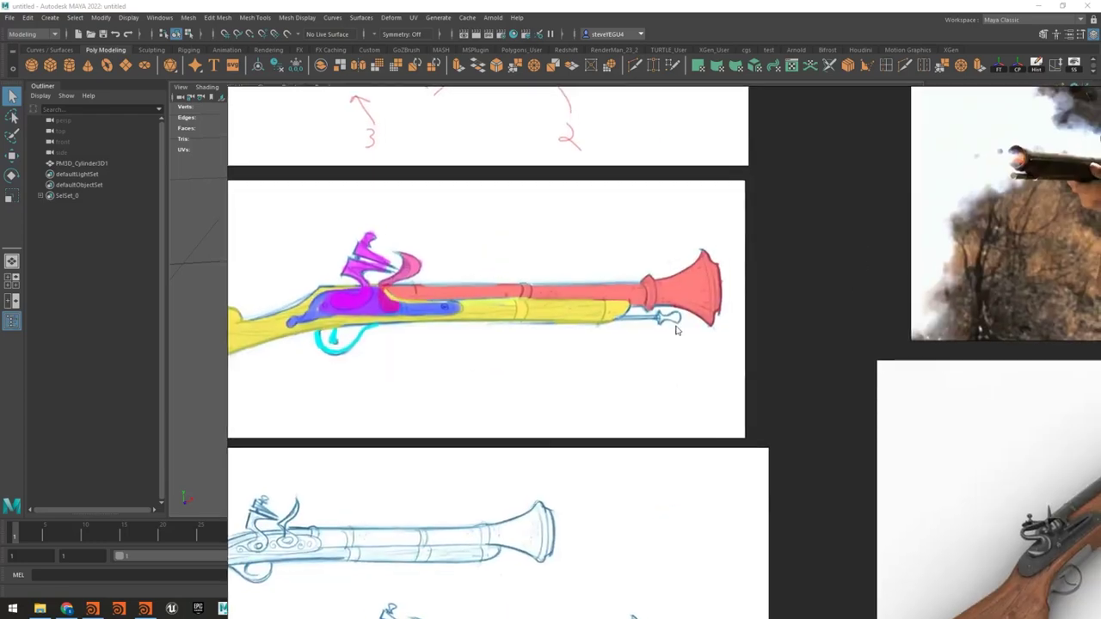
scroll(680, 295, up, 6)
right_drag(759, 249, 765, 299)
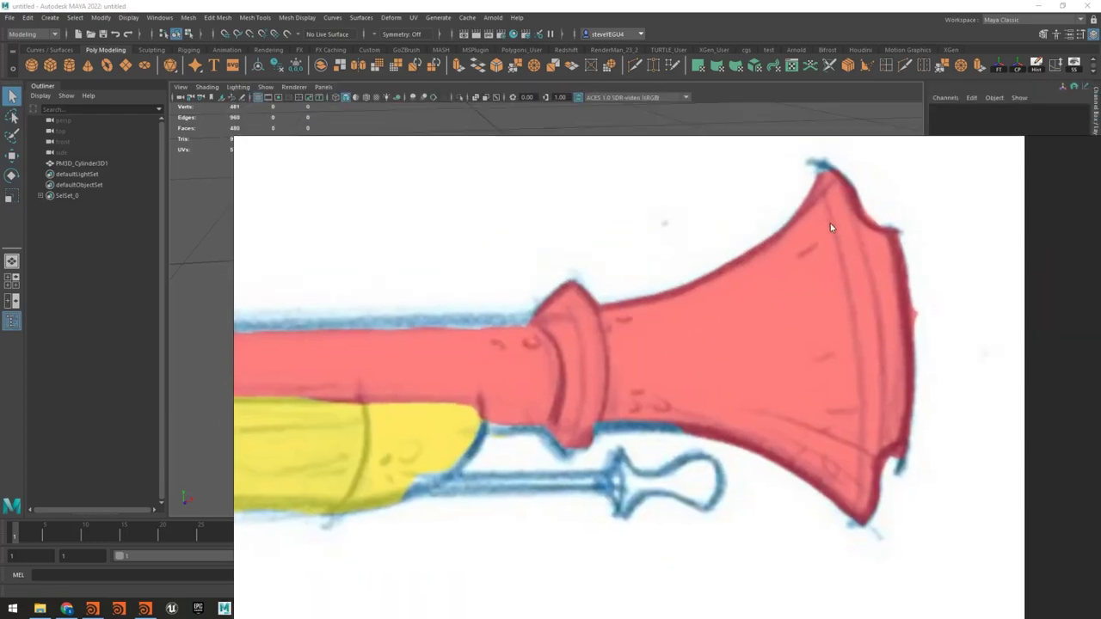
right_drag(625, 392, 1100, 422)
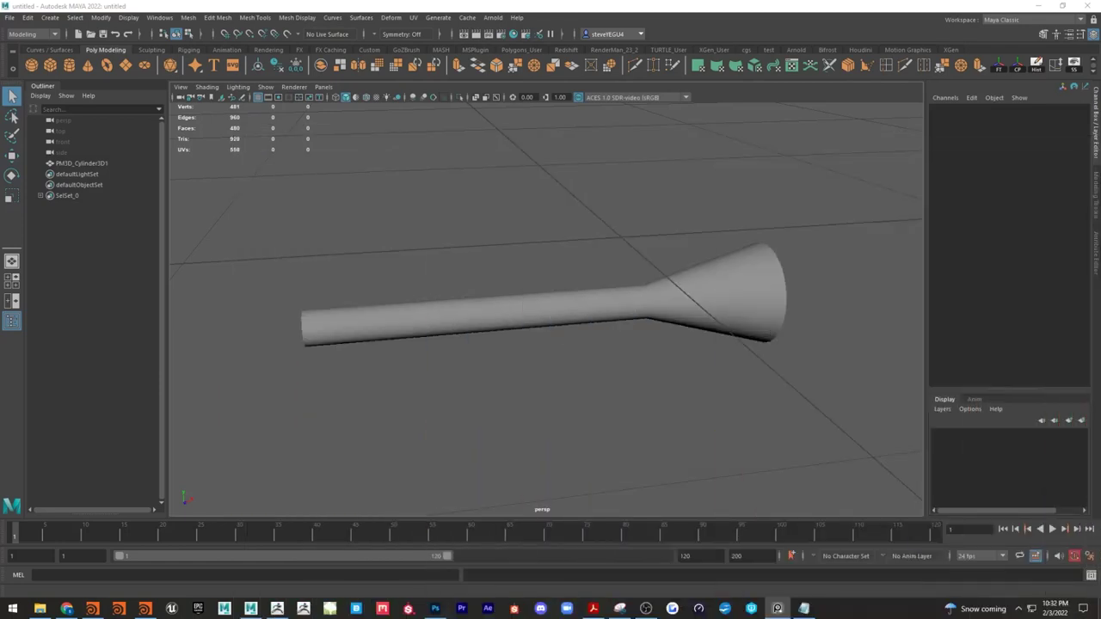
Step: Select the barrel mesh and examine its flared muzzle from several angles in the perspective view
click(568, 408)
alt+drag(562, 405, 604, 417)
click(606, 307)
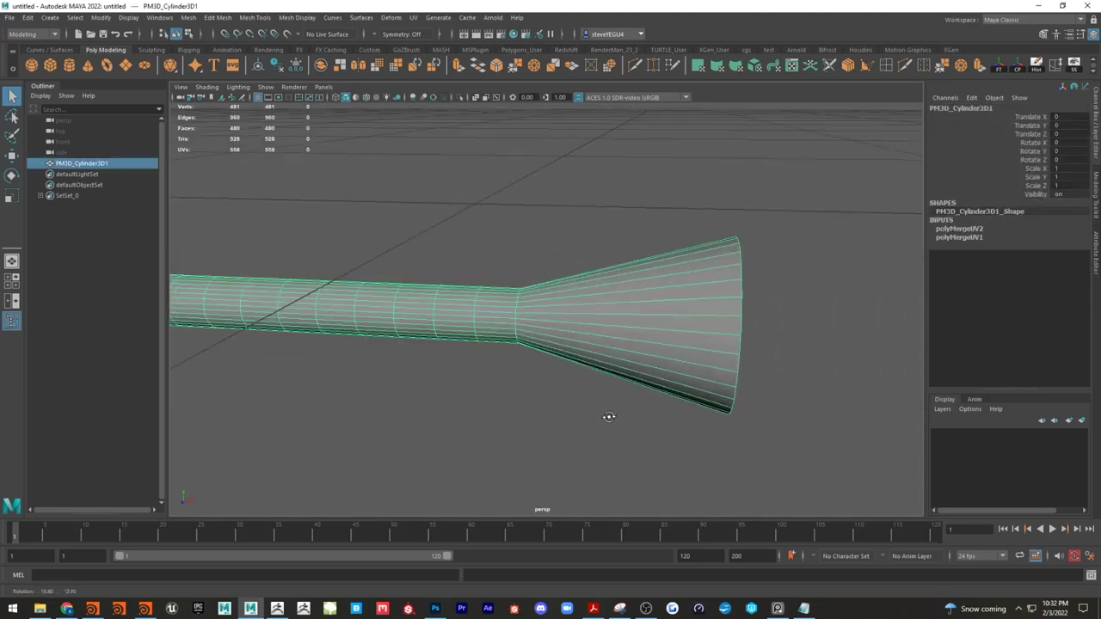
click(523, 428)
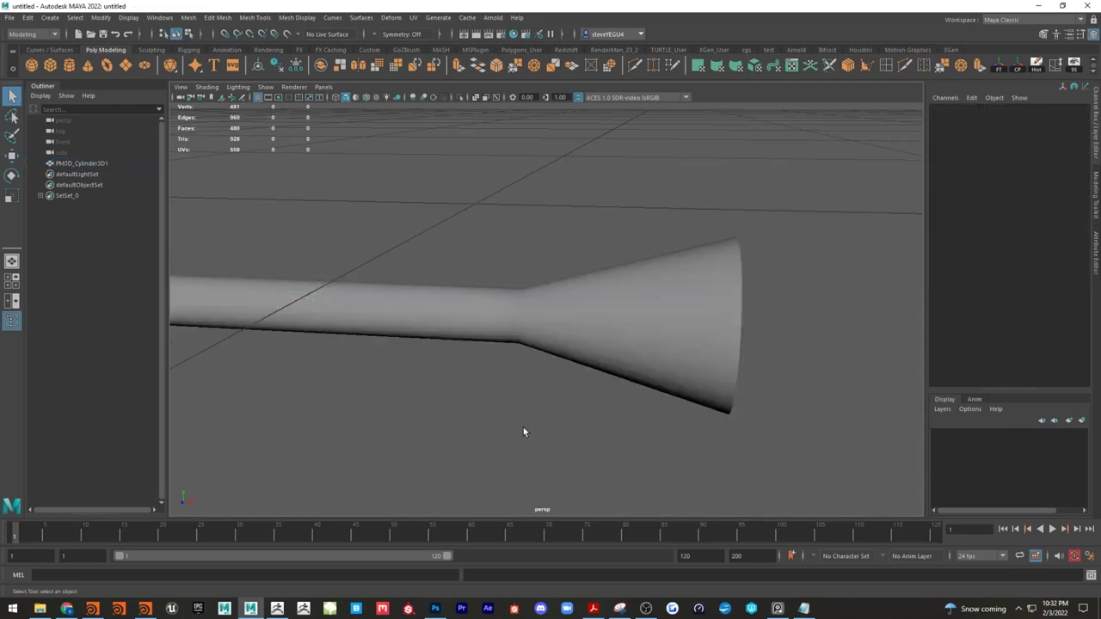
click(609, 290)
alt+drag(609, 291, 522, 418)
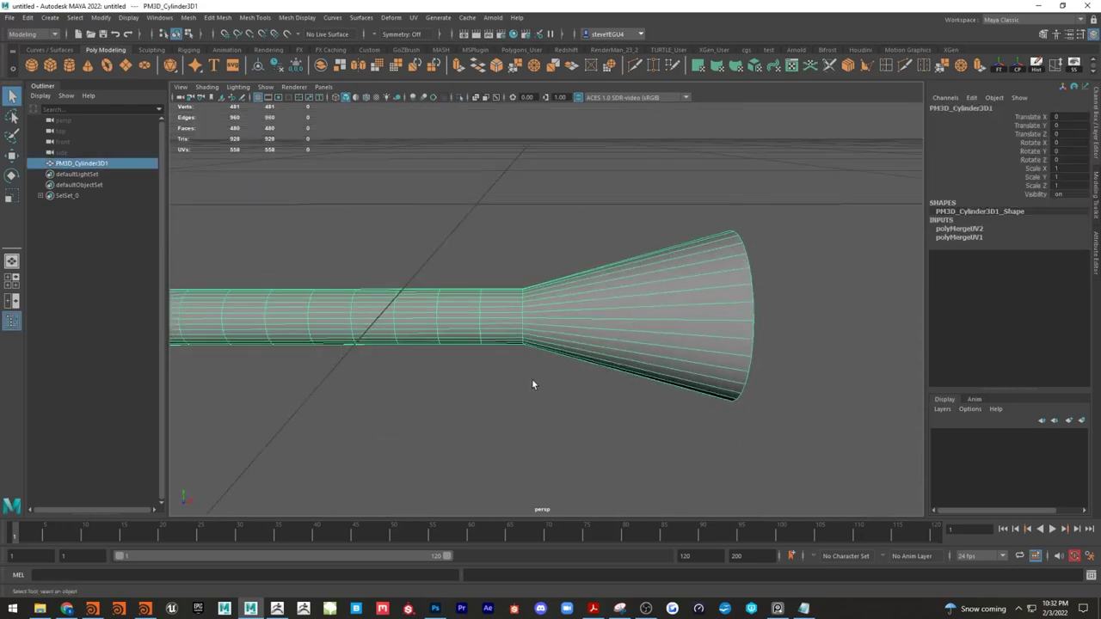
key(space)
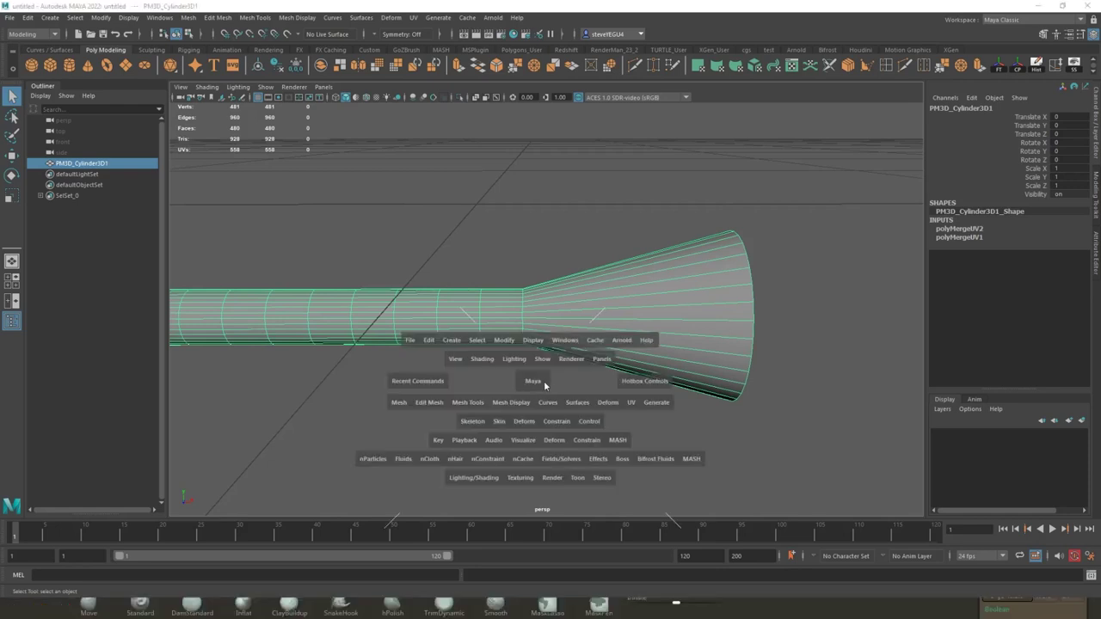
click(543, 380)
click(612, 381)
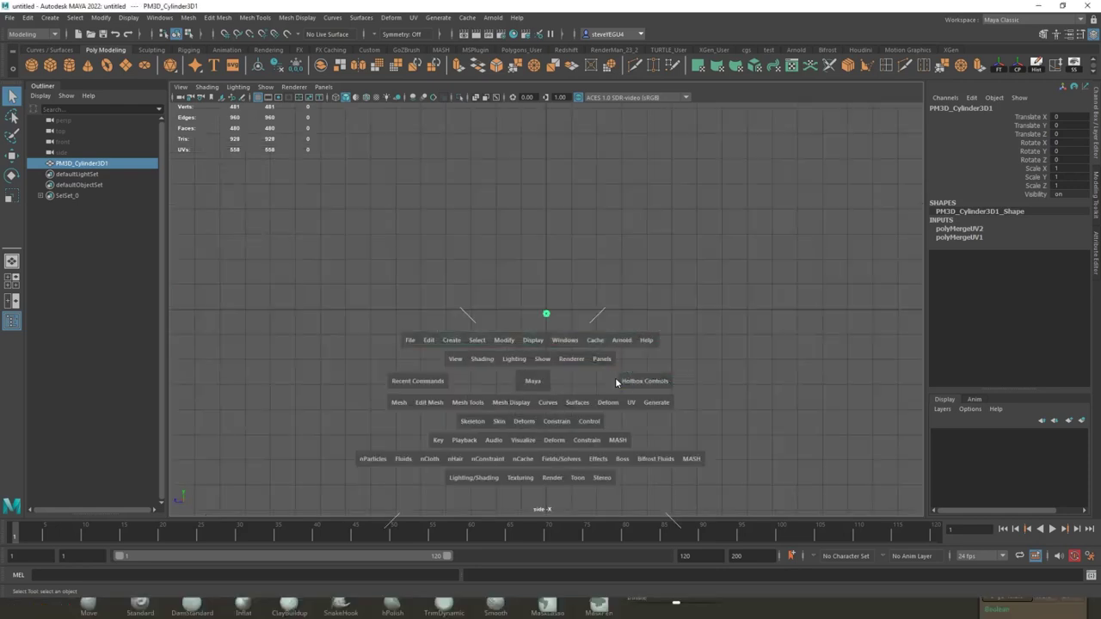
key(f)
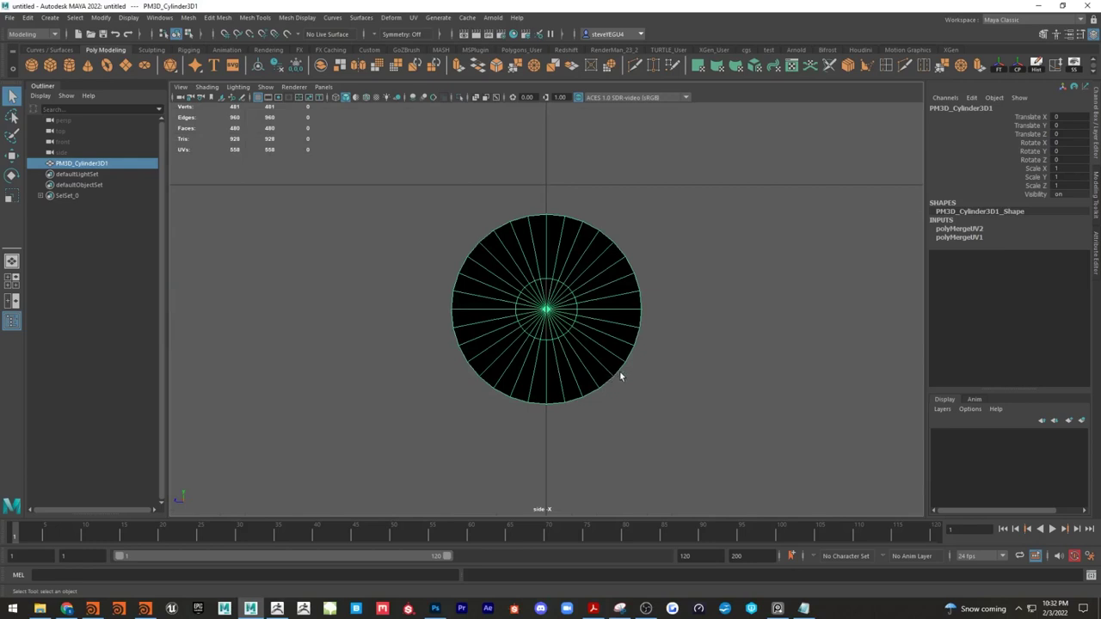
alt+click(641, 382)
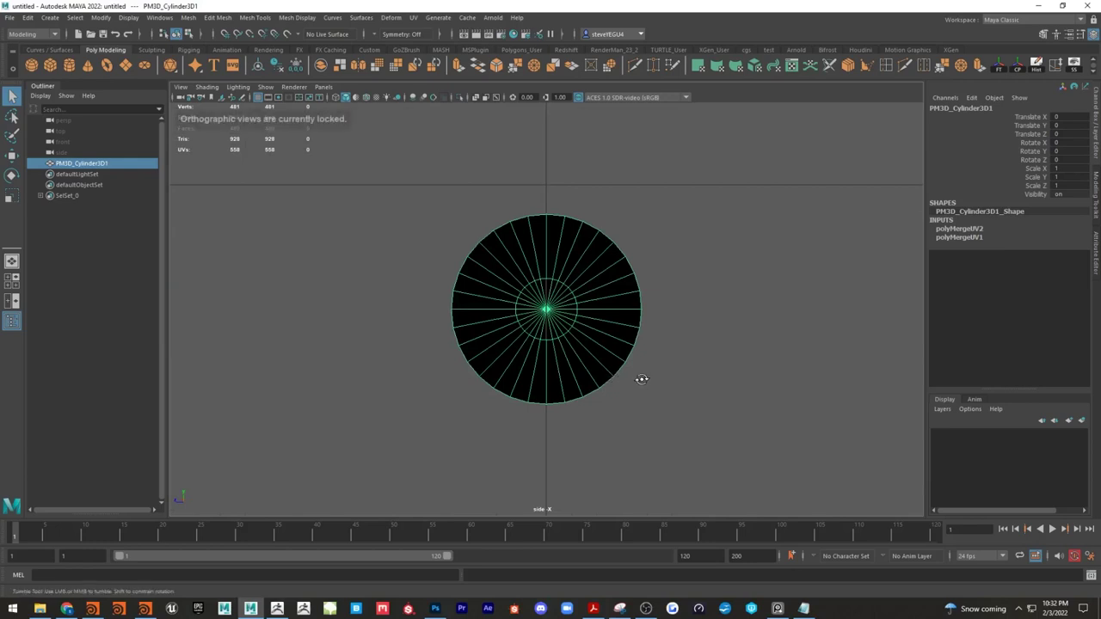
Step: Show the barrel's muzzle up close in the front view and compare it with the flare on the reference sketch
key(space)
click(642, 382)
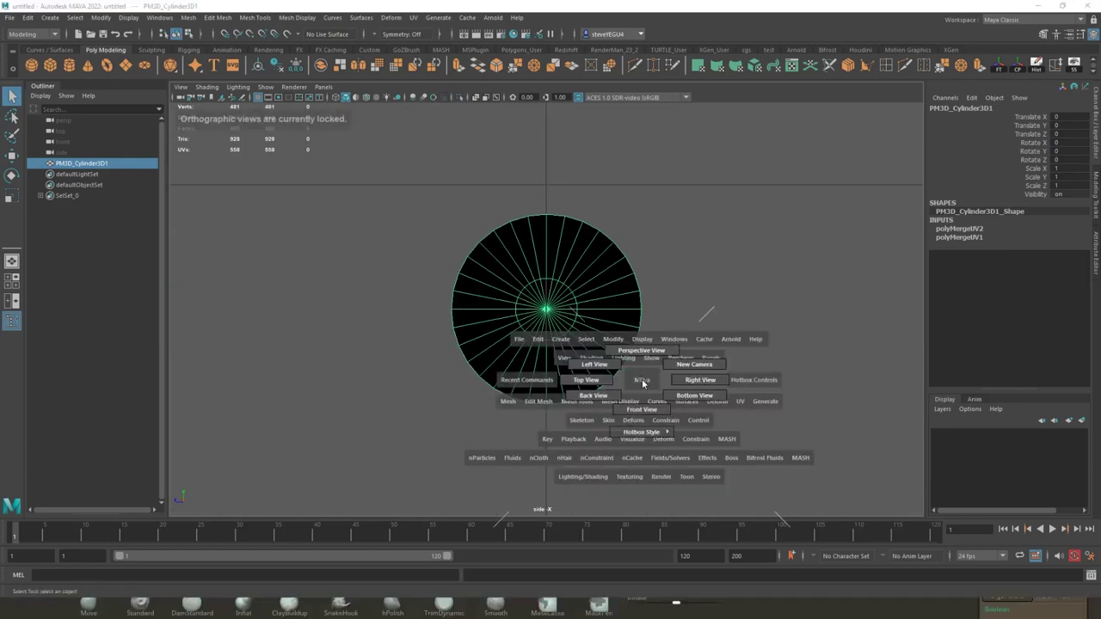
click(629, 406)
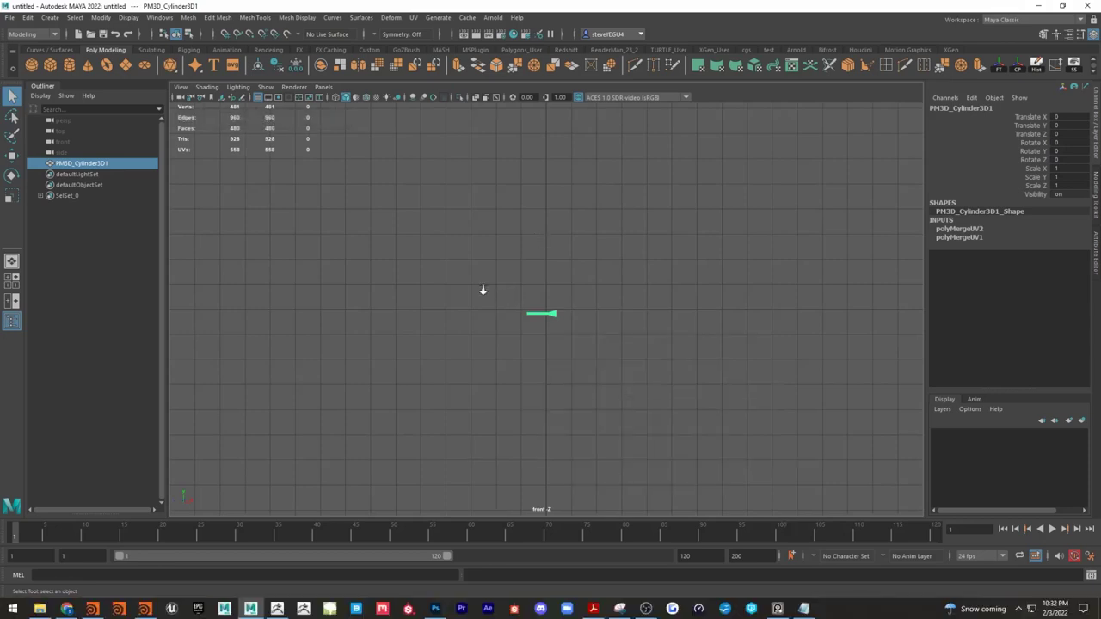
scroll(435, 332, up, 10)
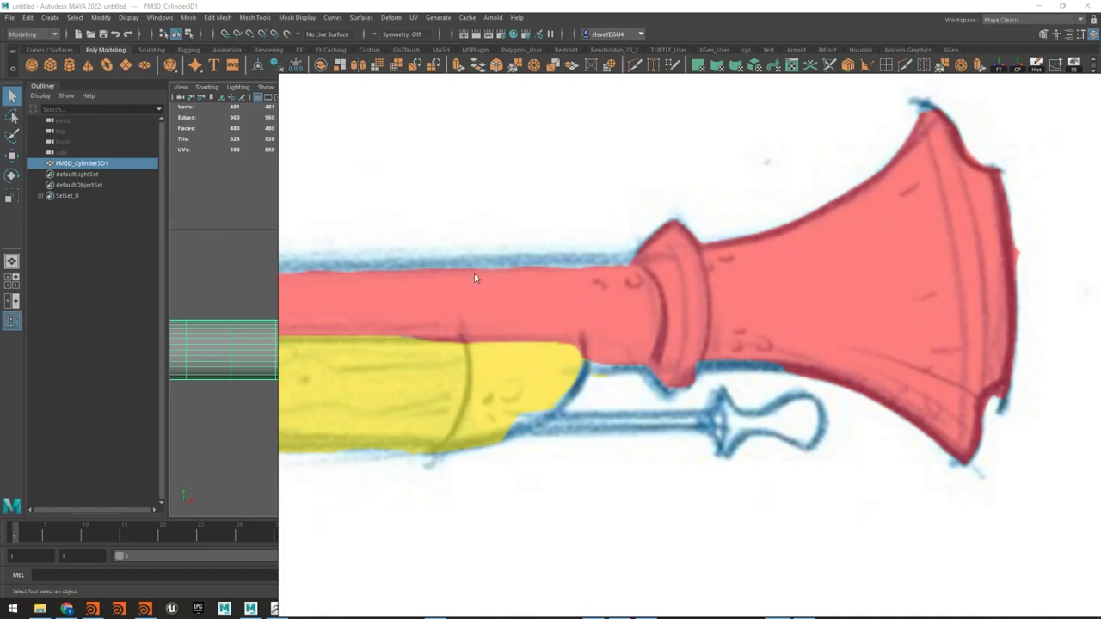
drag(474, 273, 124, 246)
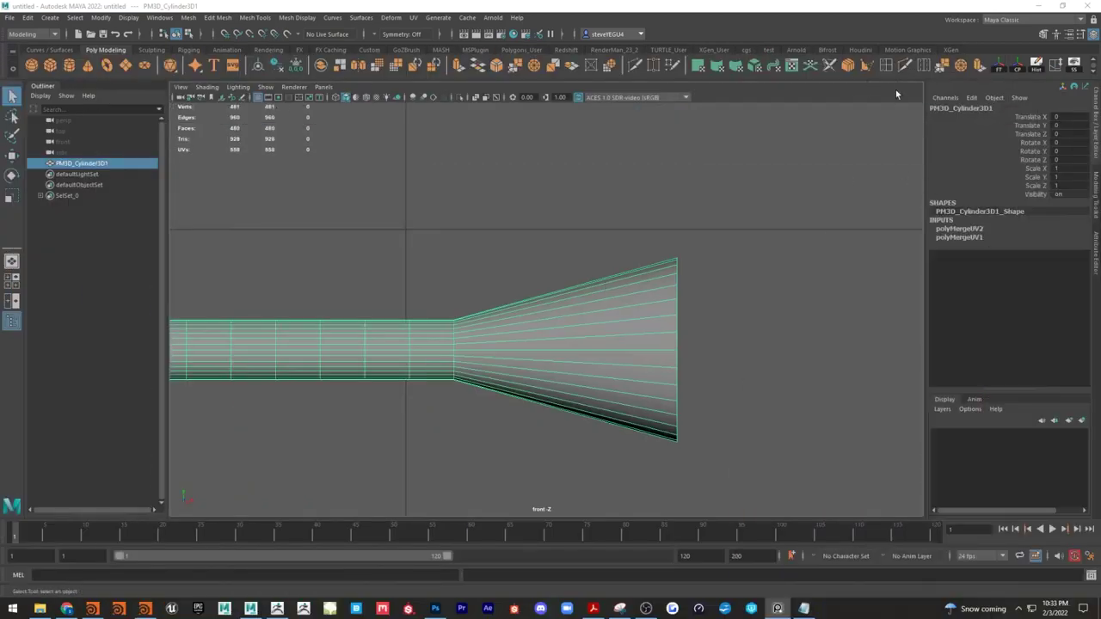
Step: Slice three closely spaced vertical edge loops around the flare near the muzzle opening with Multi-Cut
click(904, 66)
click(750, 246)
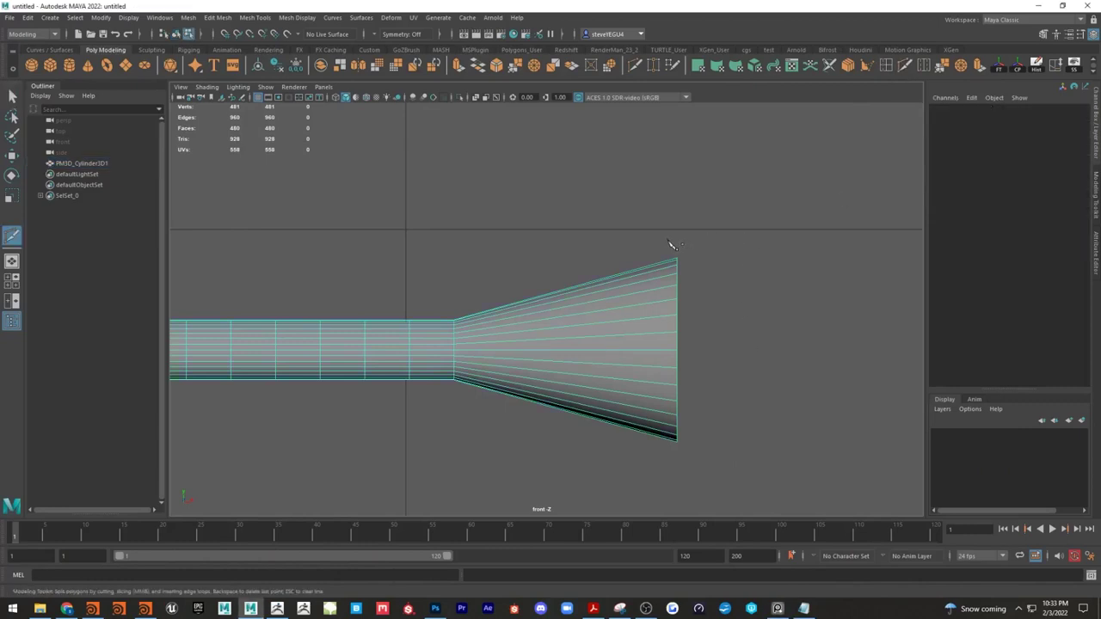
drag(660, 224, 658, 490)
drag(646, 230, 645, 516)
drag(633, 238, 641, 480)
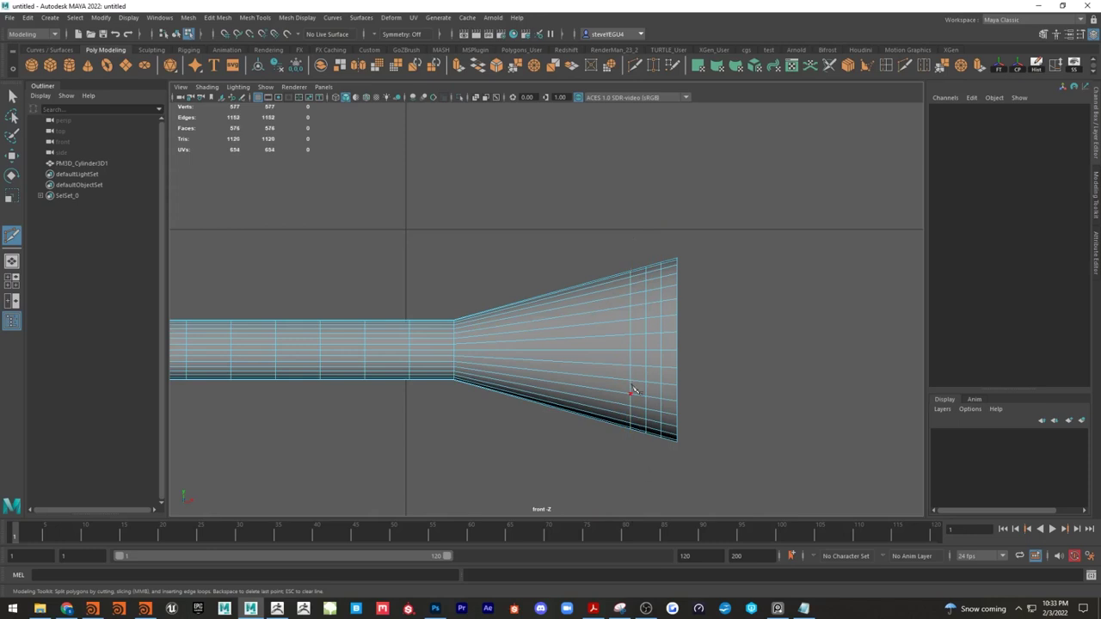
Step: Select the face ring between the two outer cuts and compare the muzzle with smooth preview on and off
click(12, 97)
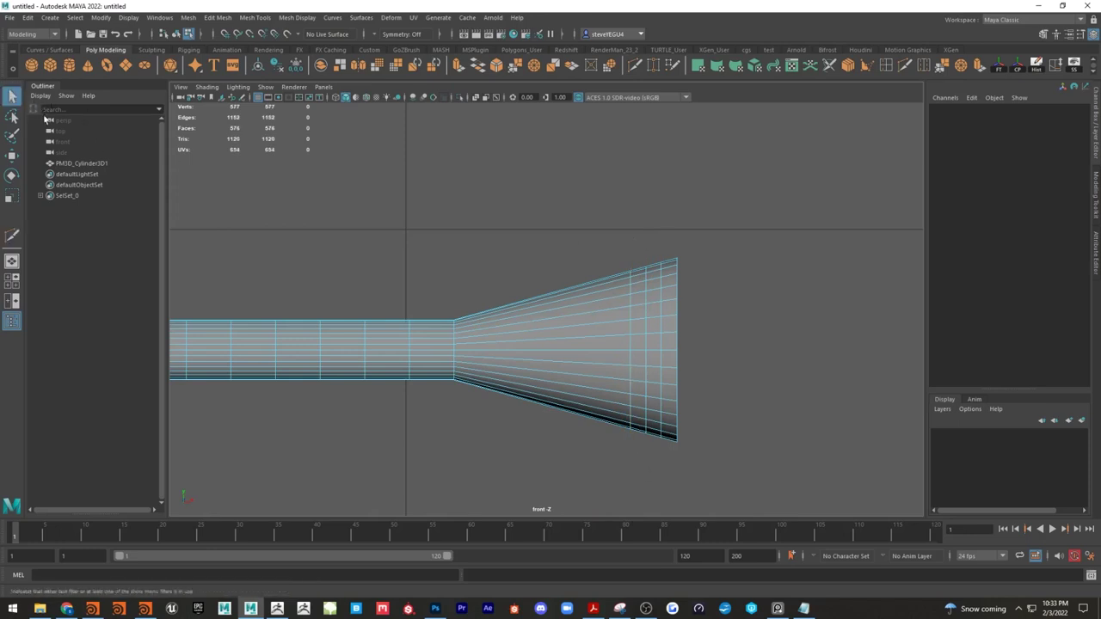
right_drag(587, 201, 584, 252)
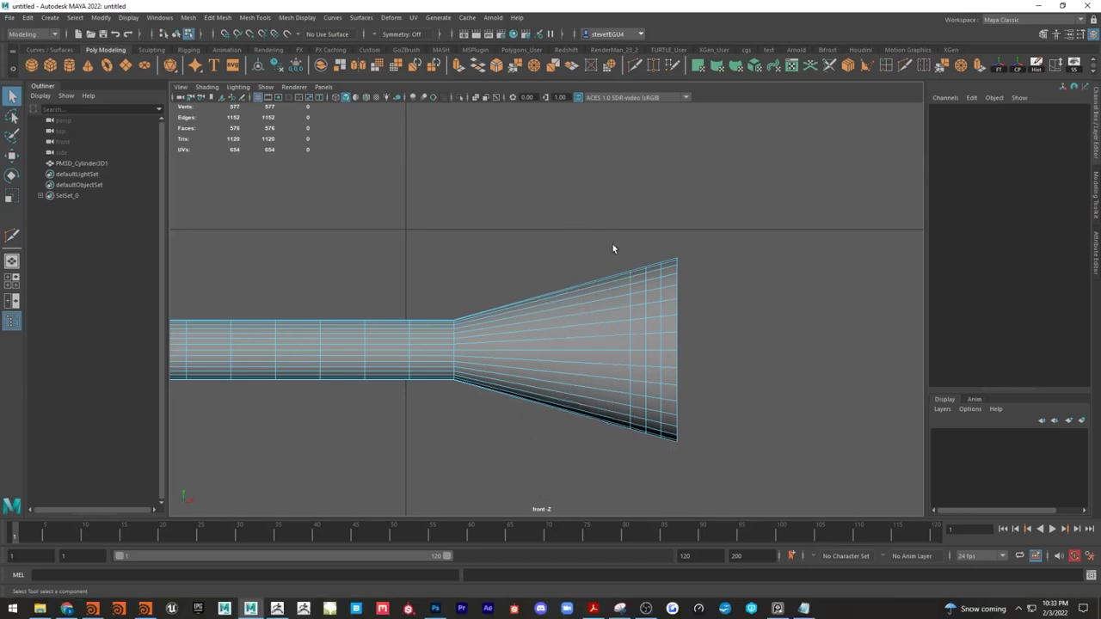
double_click(651, 283)
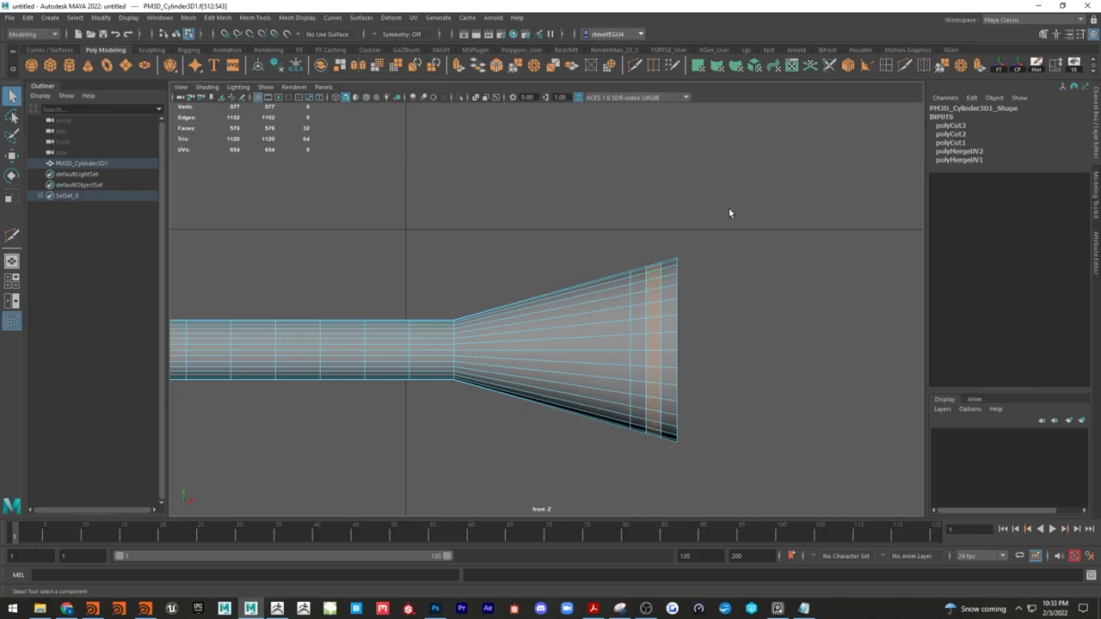
key(3)
key(1)
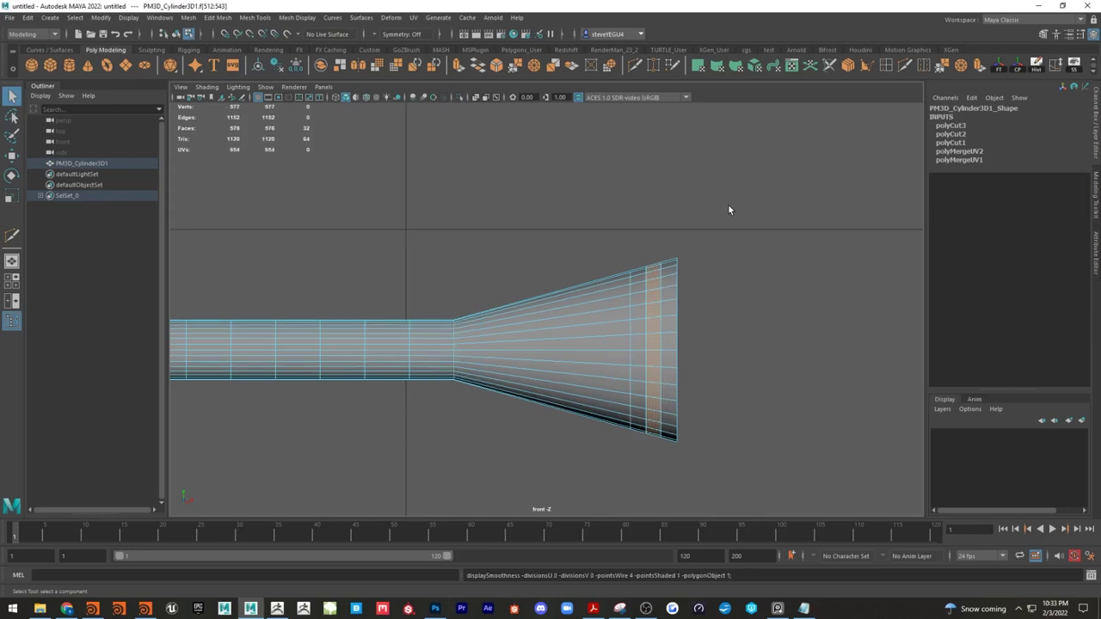
key(3)
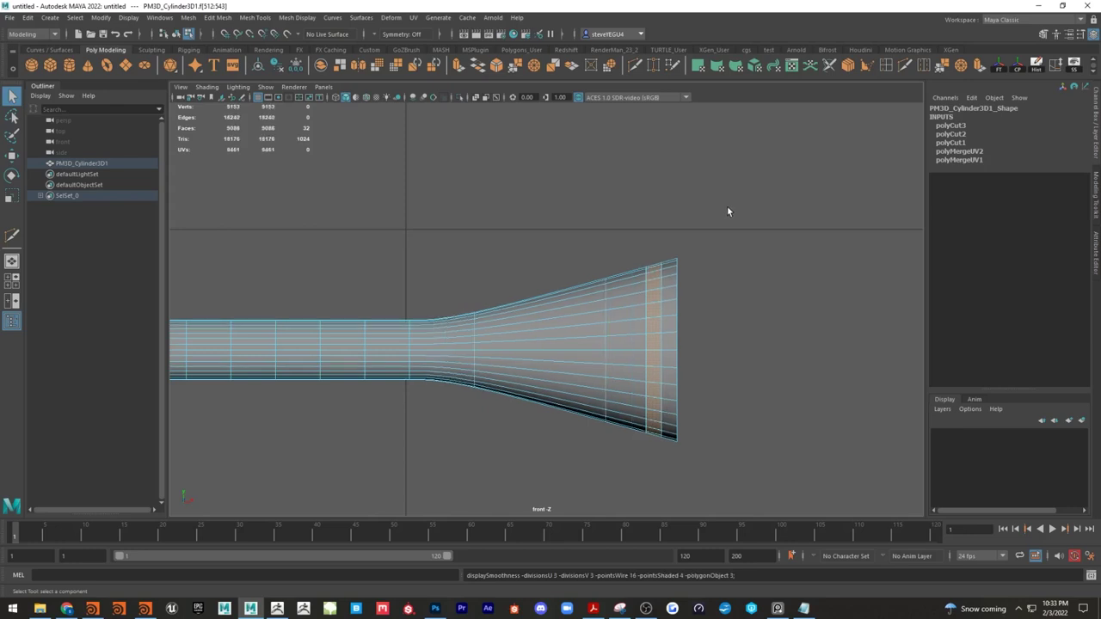
key(1)
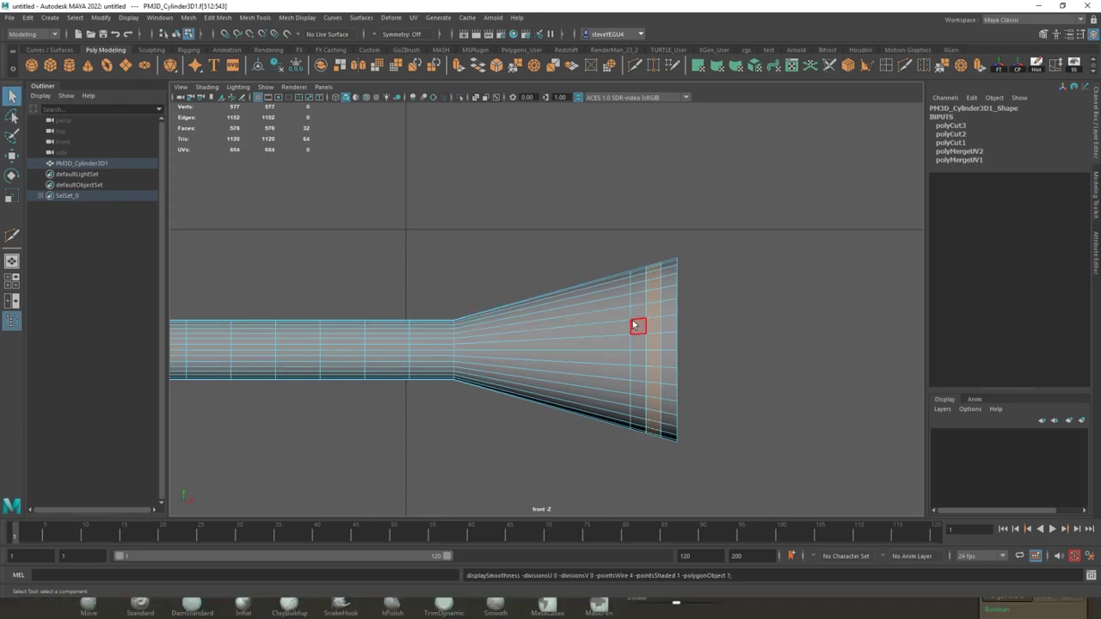
Step: Slide the innermost new edge loop back along the flare, scale it inward, and preview the mesh smoothed
double_click(631, 304)
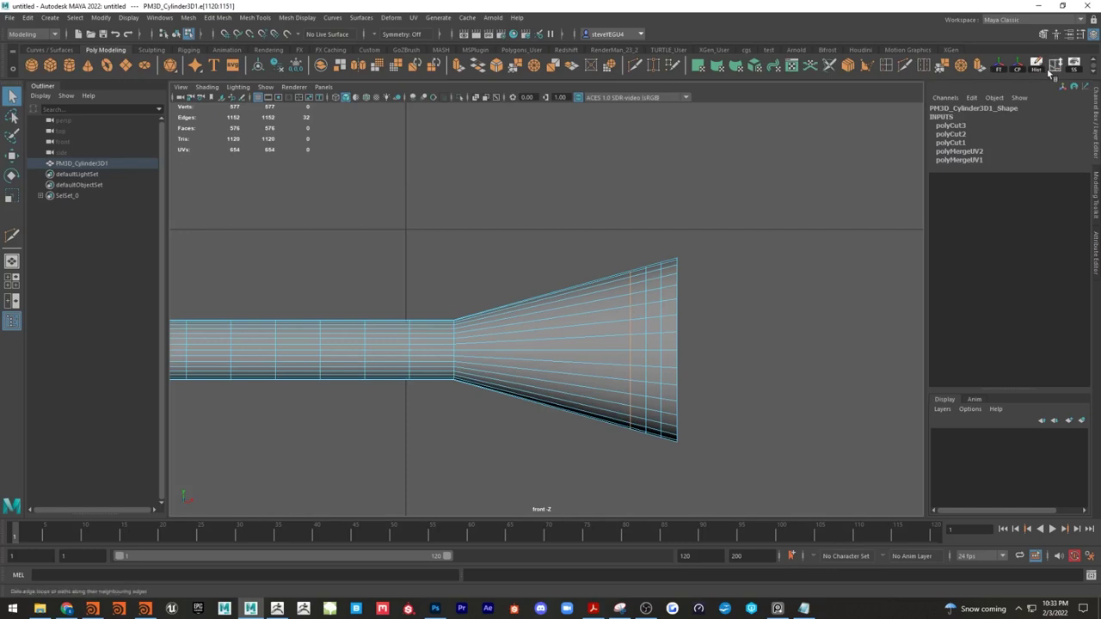
key(y)
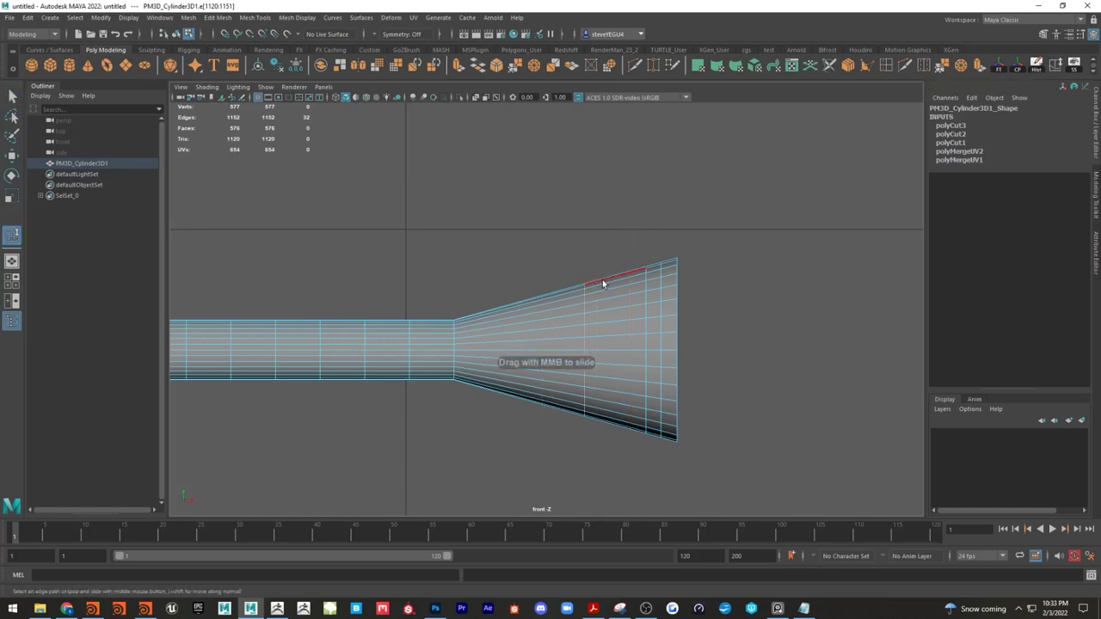
key(r)
drag(585, 352, 570, 353)
key(3)
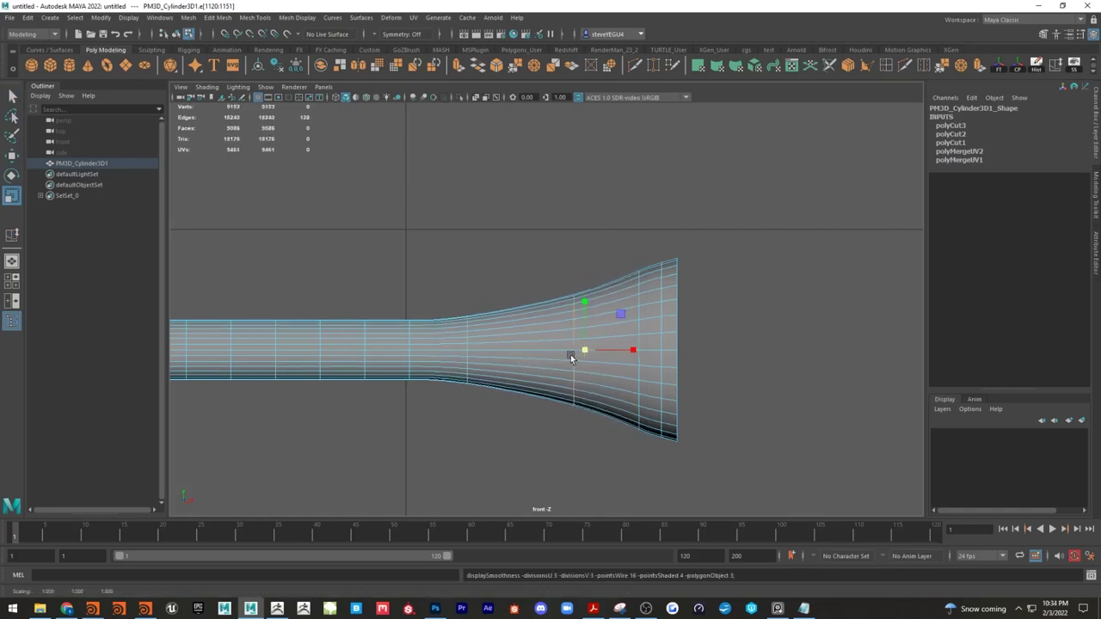
Step: Scale the middle cut edge loop slightly inward to deepen the muzzle's concave curve
double_click(644, 342)
key(w)
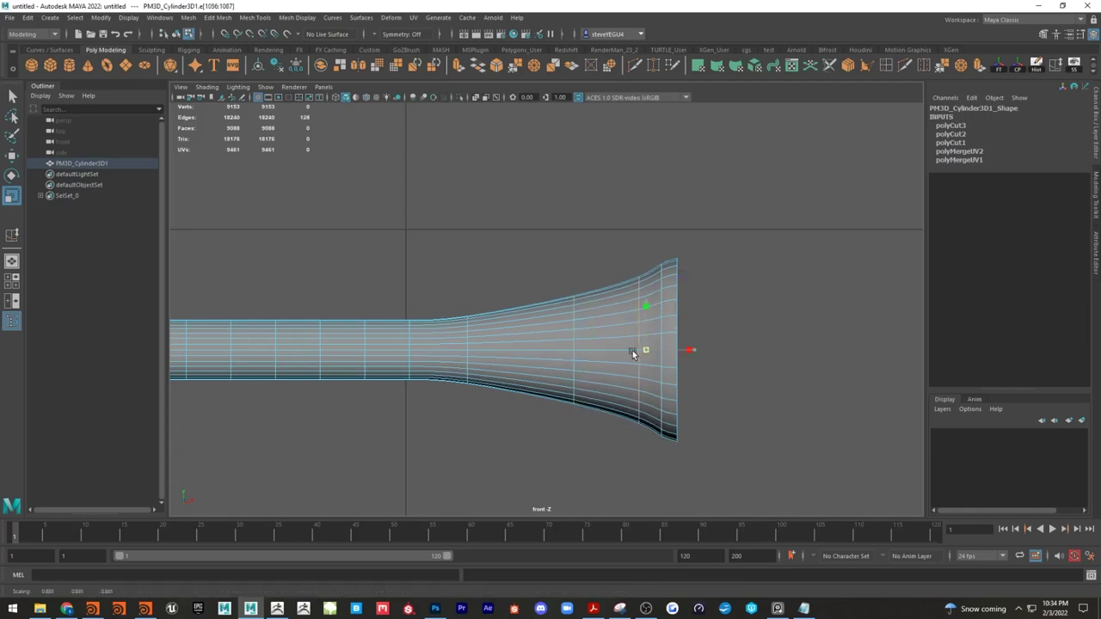
drag(632, 351, 636, 350)
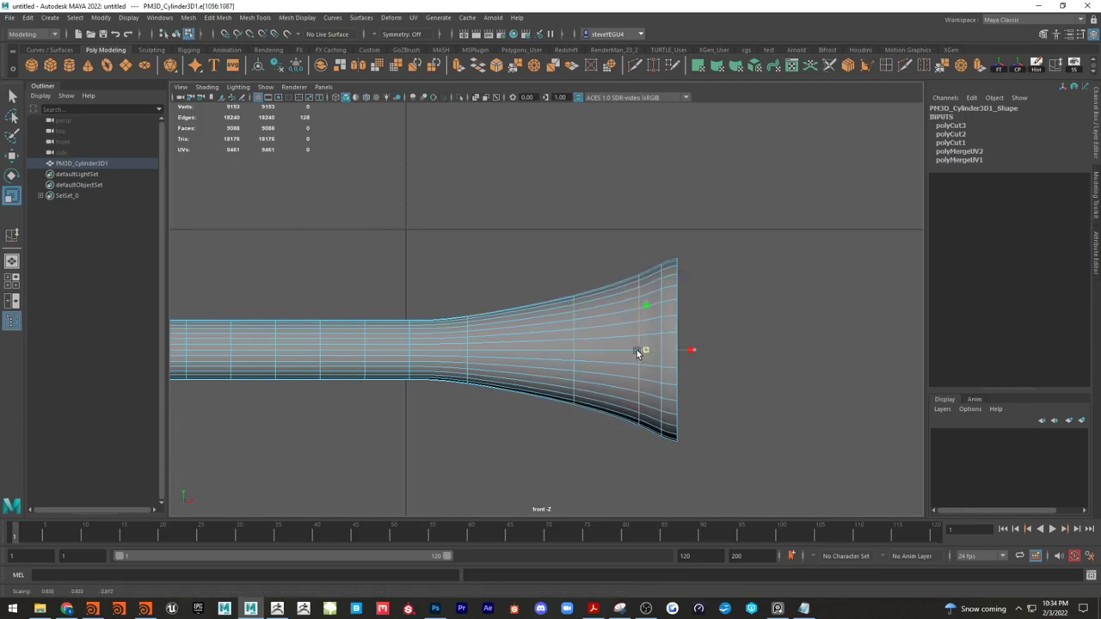
middle_drag(635, 349, 633, 351)
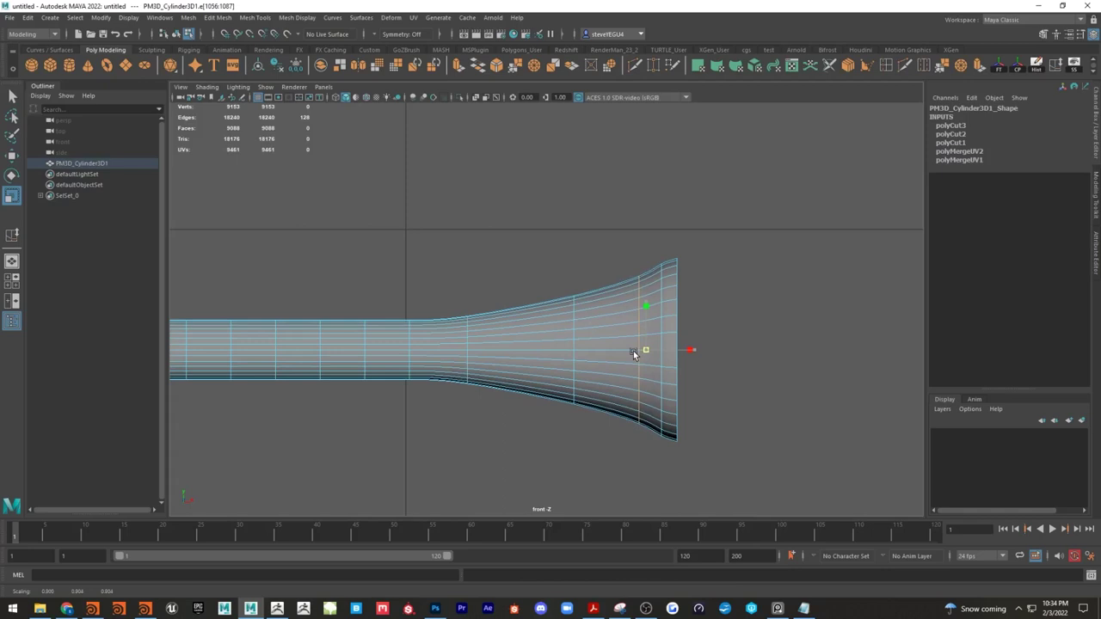
Step: Crease the edge loop closest to the muzzle opening with the Crease Tool
right_drag(673, 270, 680, 251)
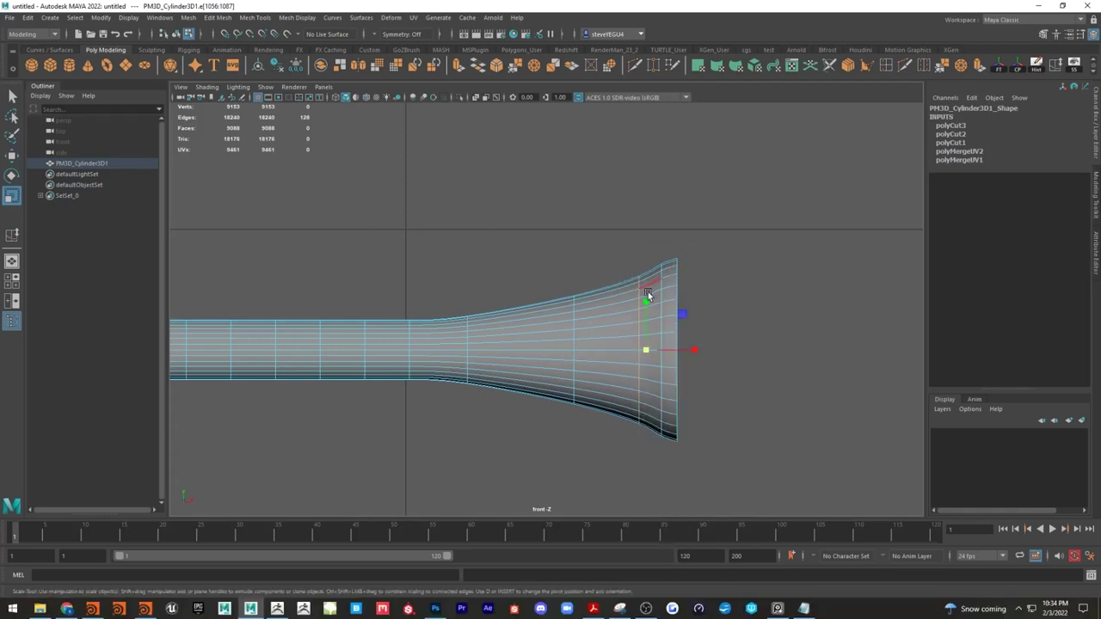
double_click(659, 283)
click(331, 17)
mouse_move(297, 17)
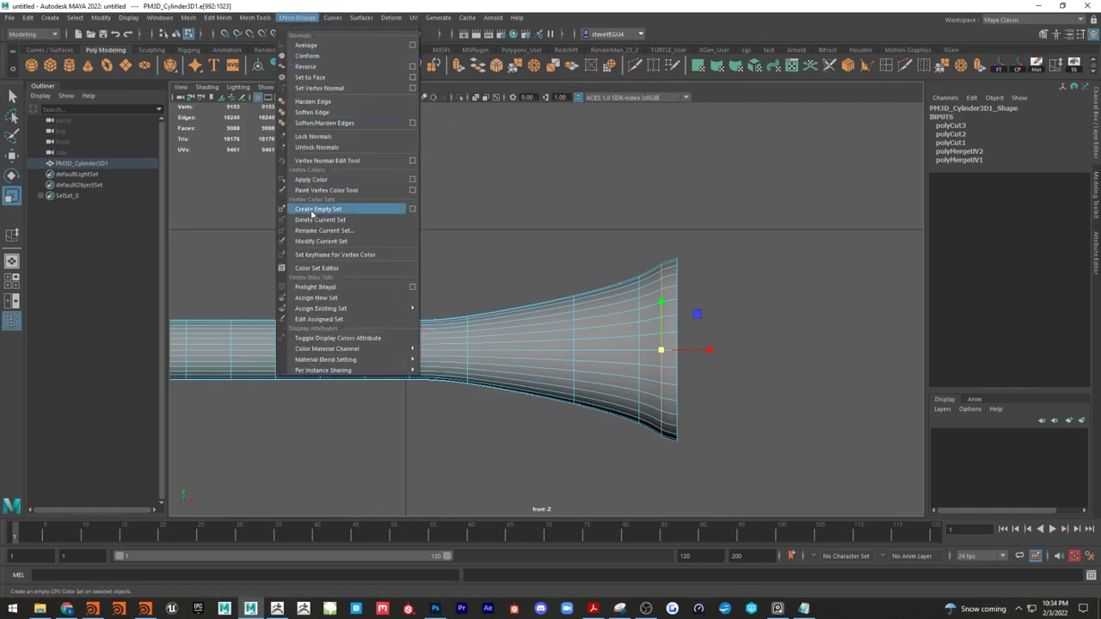
mouse_move(254, 17)
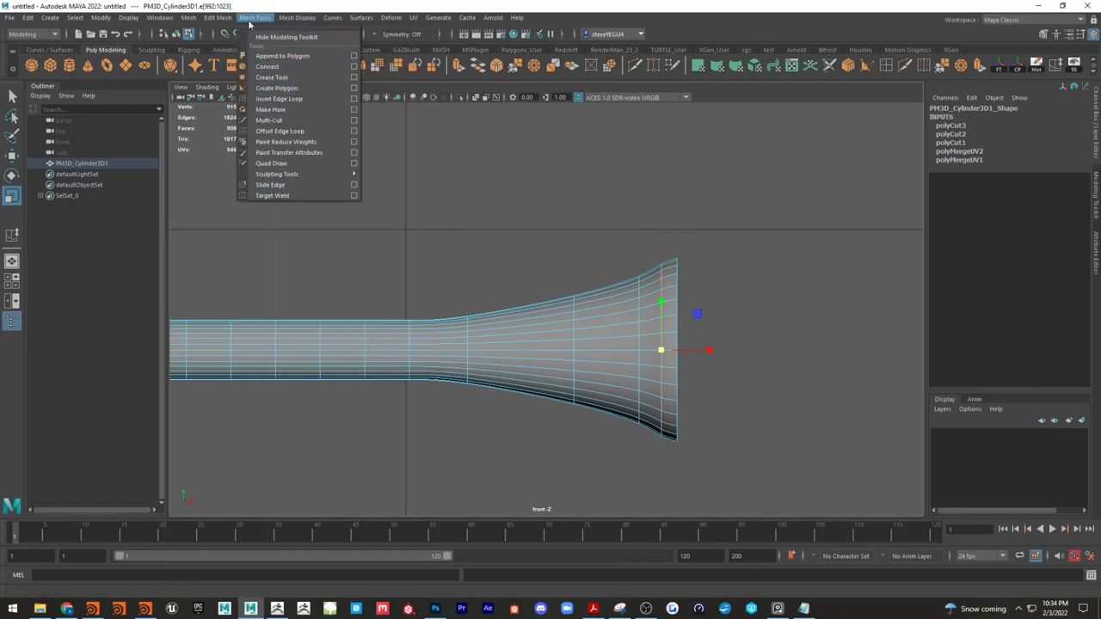
click(271, 76)
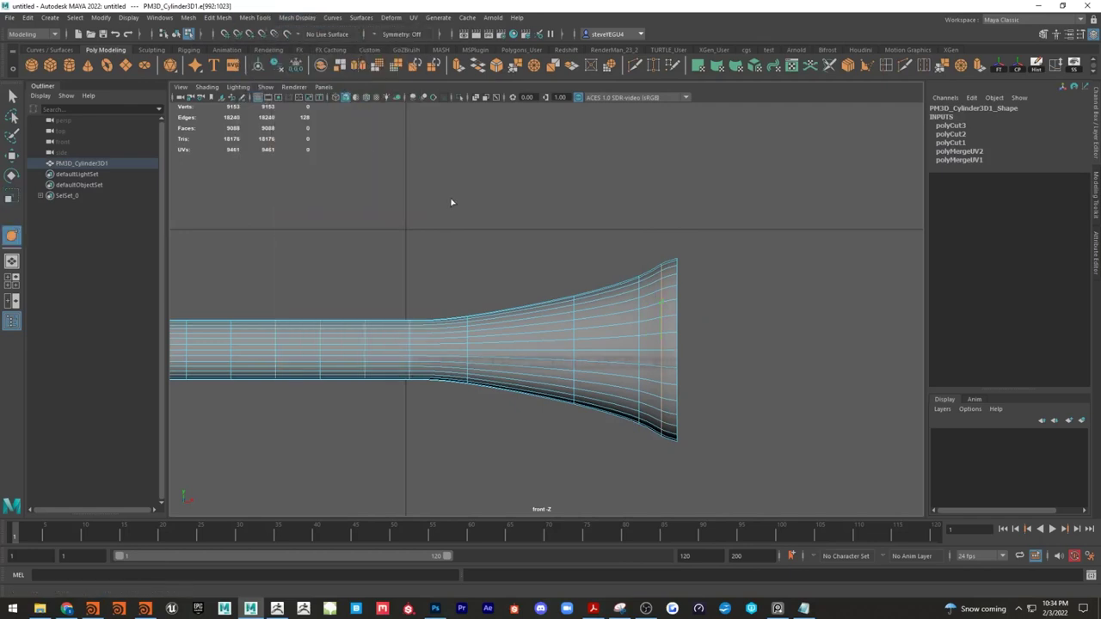
double_click(662, 317)
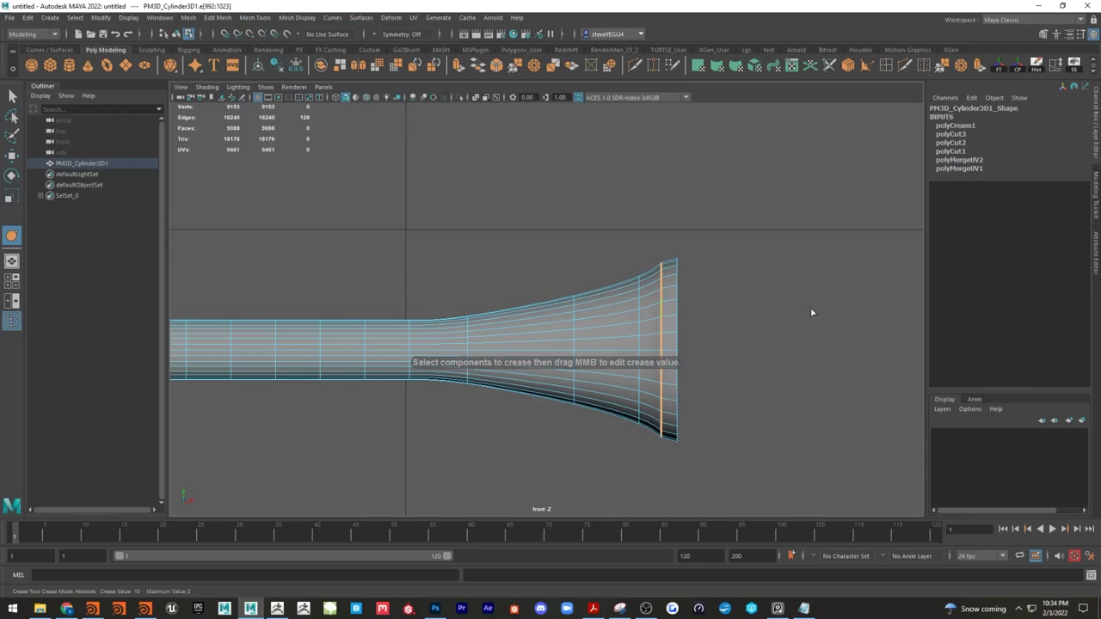
alt+drag(745, 311, 729, 324)
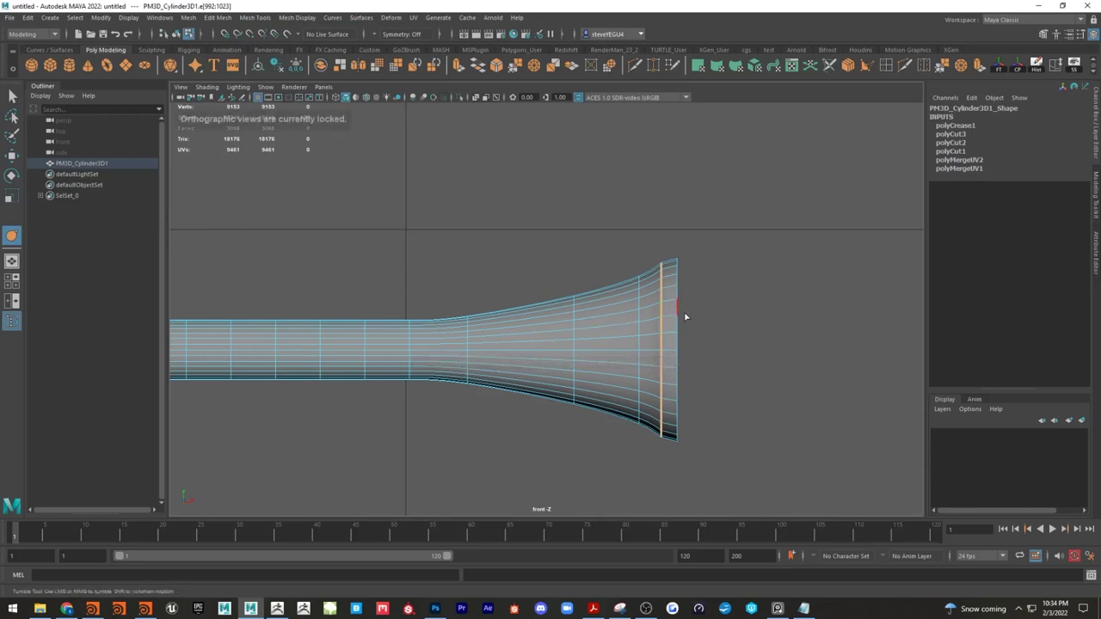
Step: Scale the ring of vertices at the muzzle's open end inward so the lip runs straight from the creased loop
click(11, 96)
right_drag(579, 279, 525, 281)
drag(675, 236, 748, 479)
key(e)
key(r)
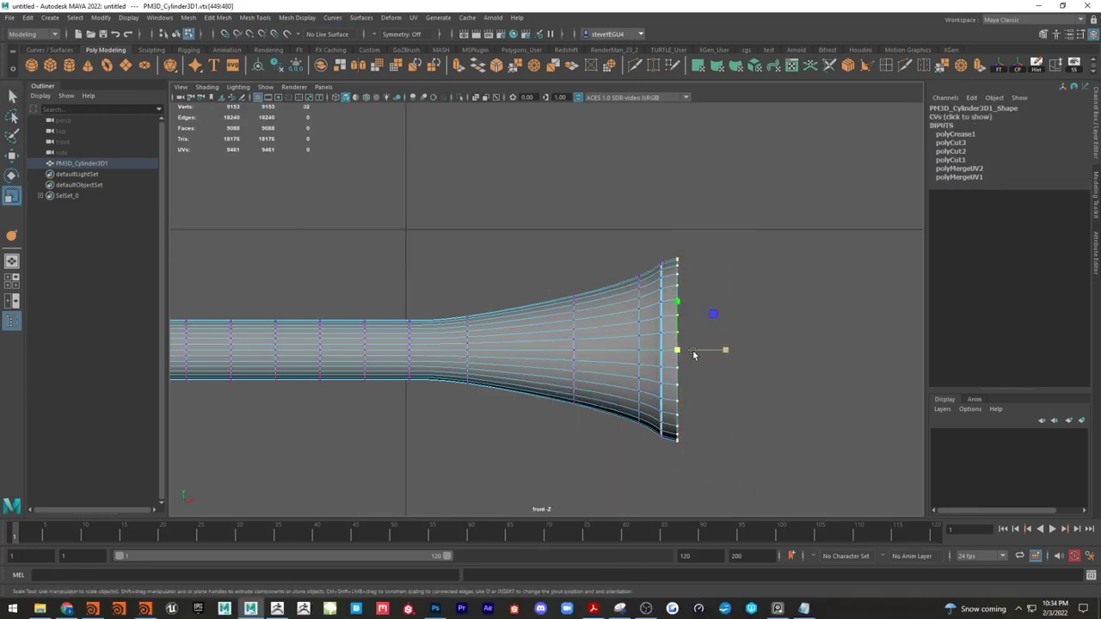
drag(677, 350, 670, 352)
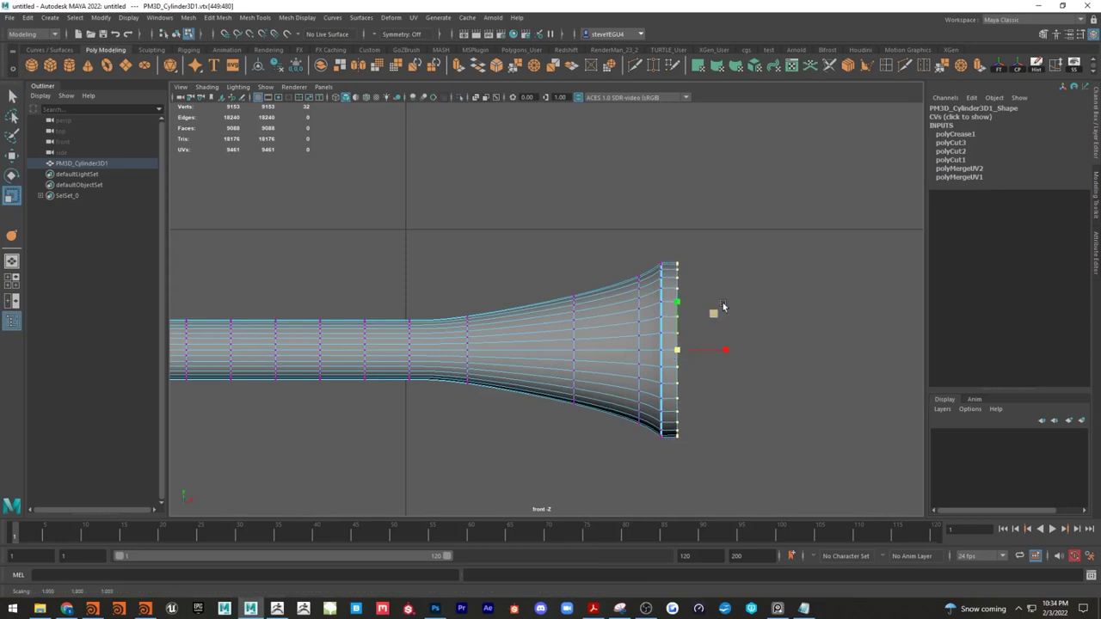
Step: Extrude the border edge loop at the muzzle opening and scale it inward to form a flat front rim
right_drag(737, 279, 760, 239)
double_click(676, 330)
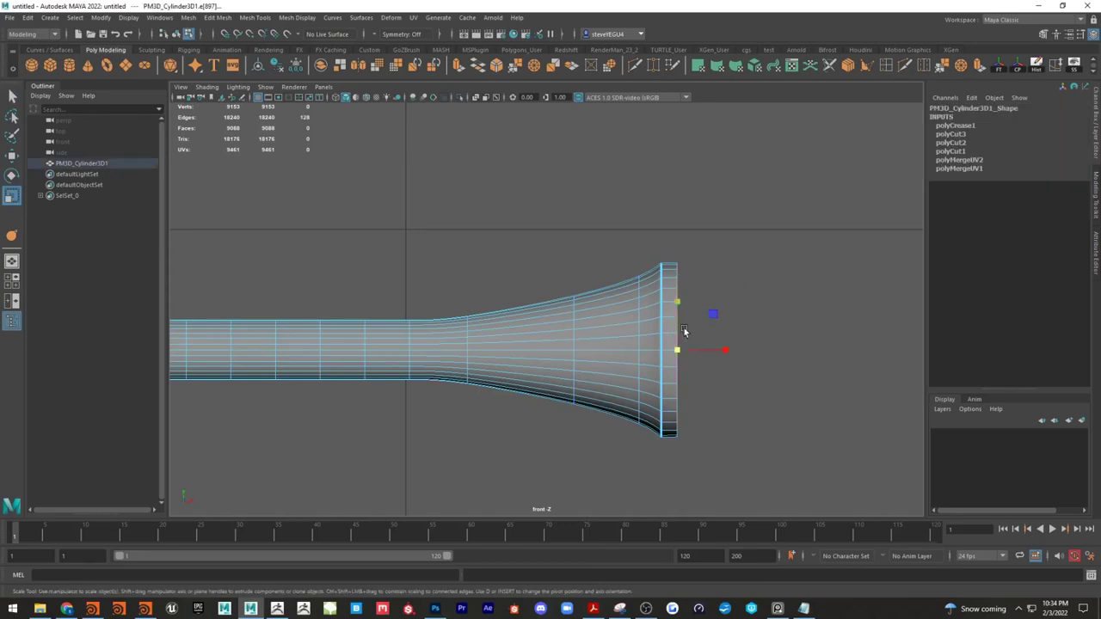
key(space)
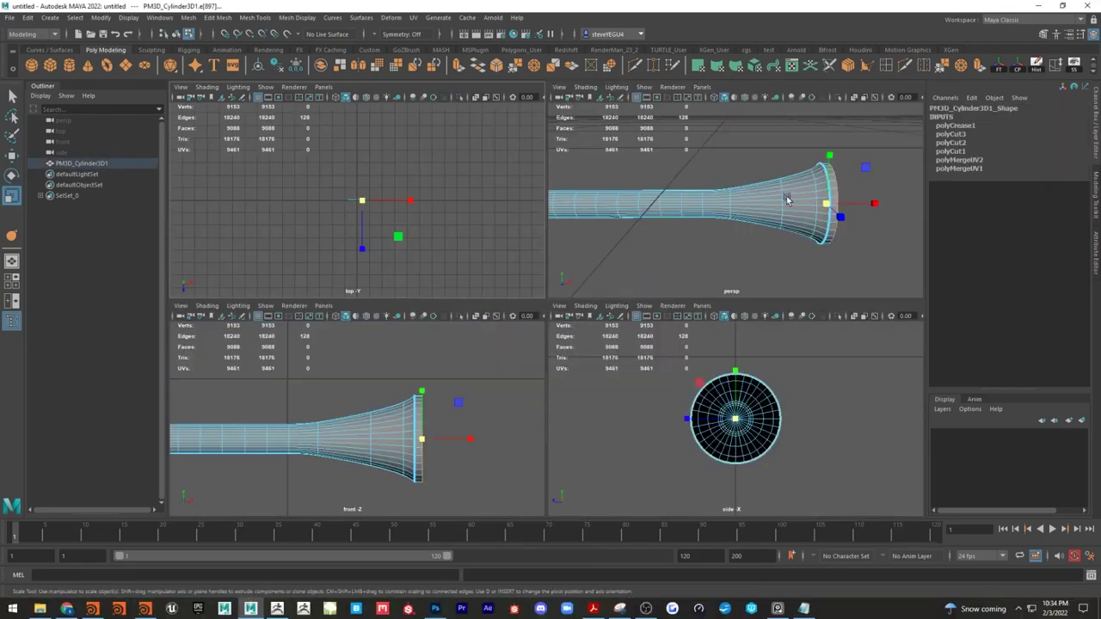
alt+drag(741, 257, 654, 278)
alt+middle_drag(673, 263, 567, 184)
key(space)
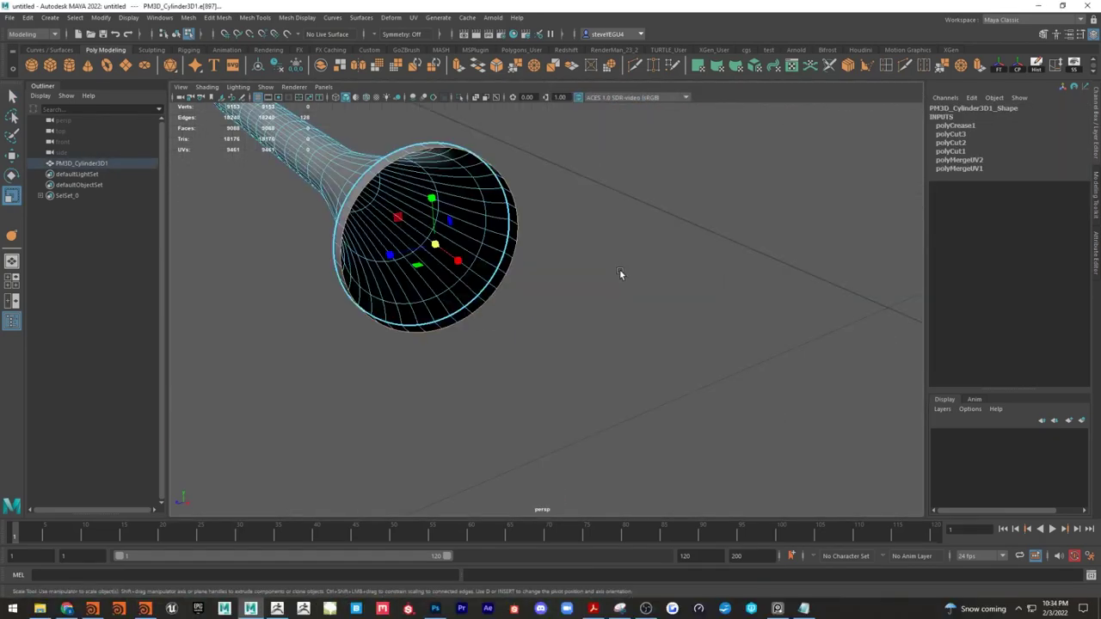
alt+drag(619, 269, 896, 130)
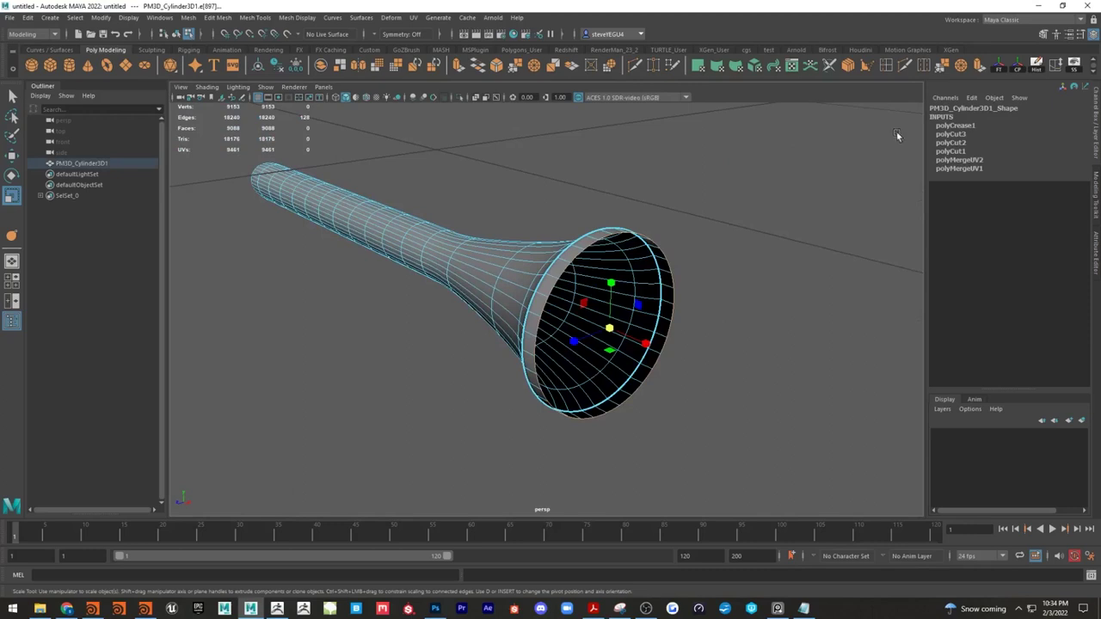
click(979, 66)
key(r)
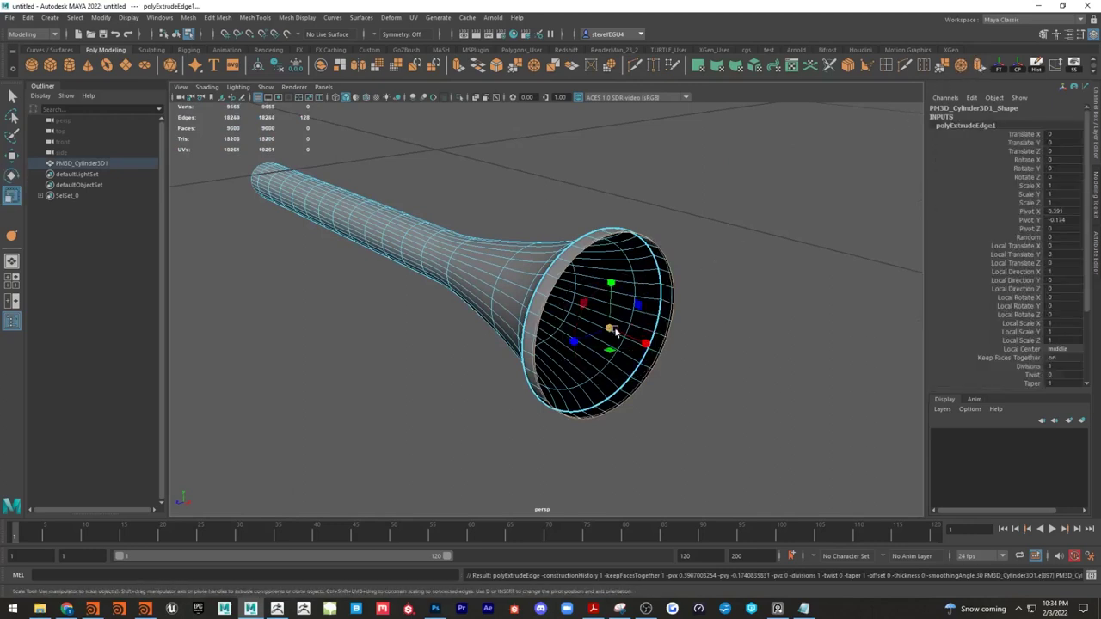
drag(609, 329, 564, 349)
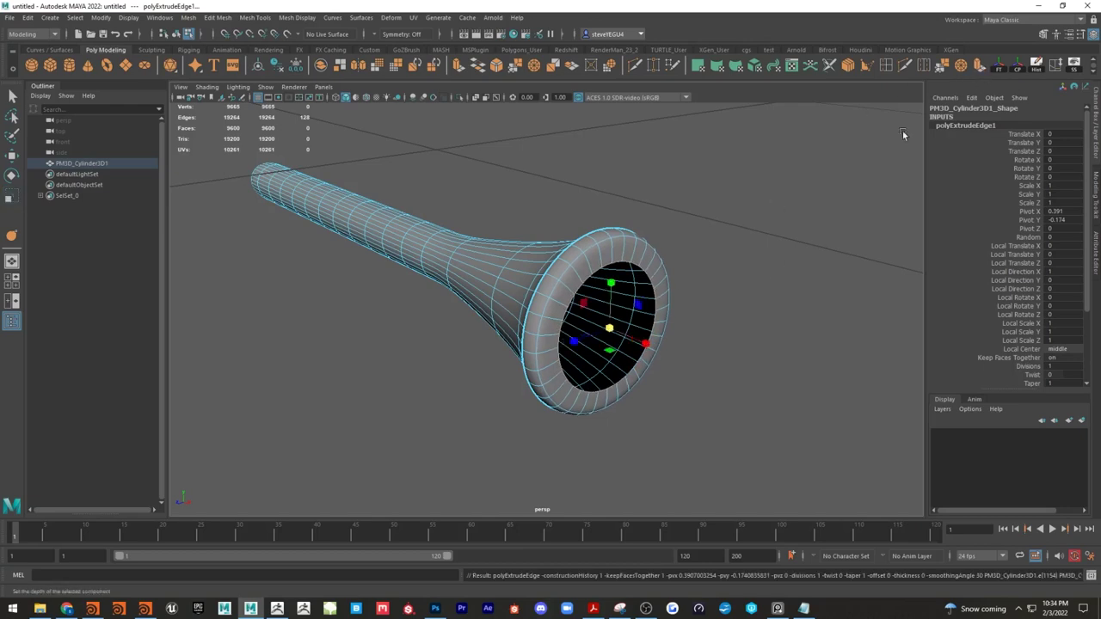
Step: Extrude the rim's inner edge loop further, scaling it inward and moving it forward along the barrel axis to form a tapered collar
click(979, 67)
drag(665, 344, 769, 275)
key(e)
key(r)
drag(658, 312, 627, 322)
key(w)
drag(692, 312, 680, 266)
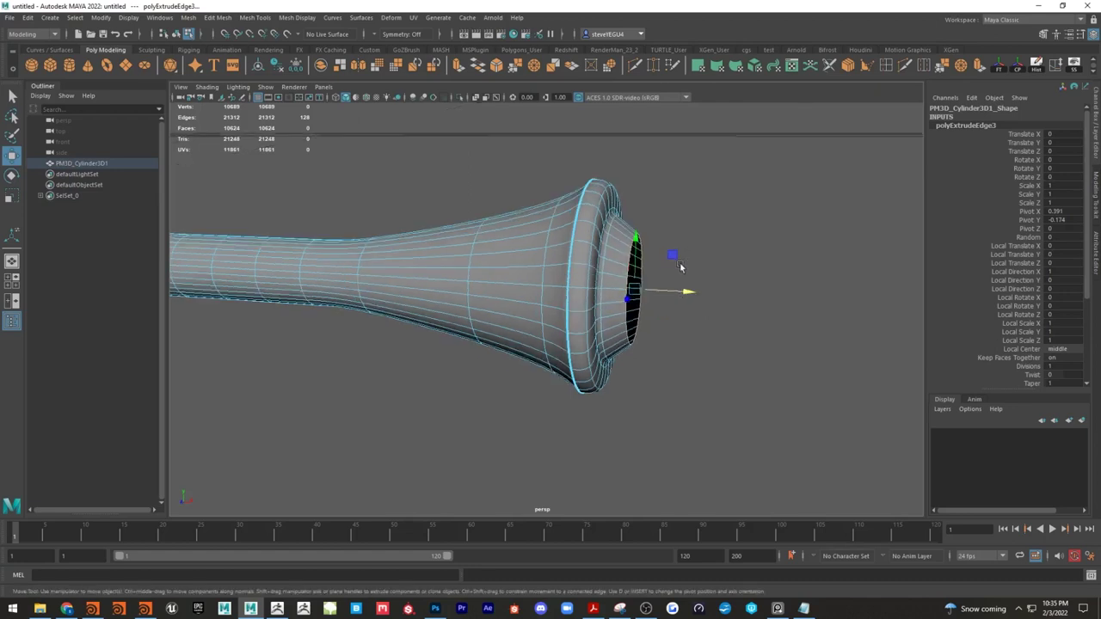
Step: Crease the edge loops at the tapered collar's base and around its open end with the Crease Tool
click(608, 249)
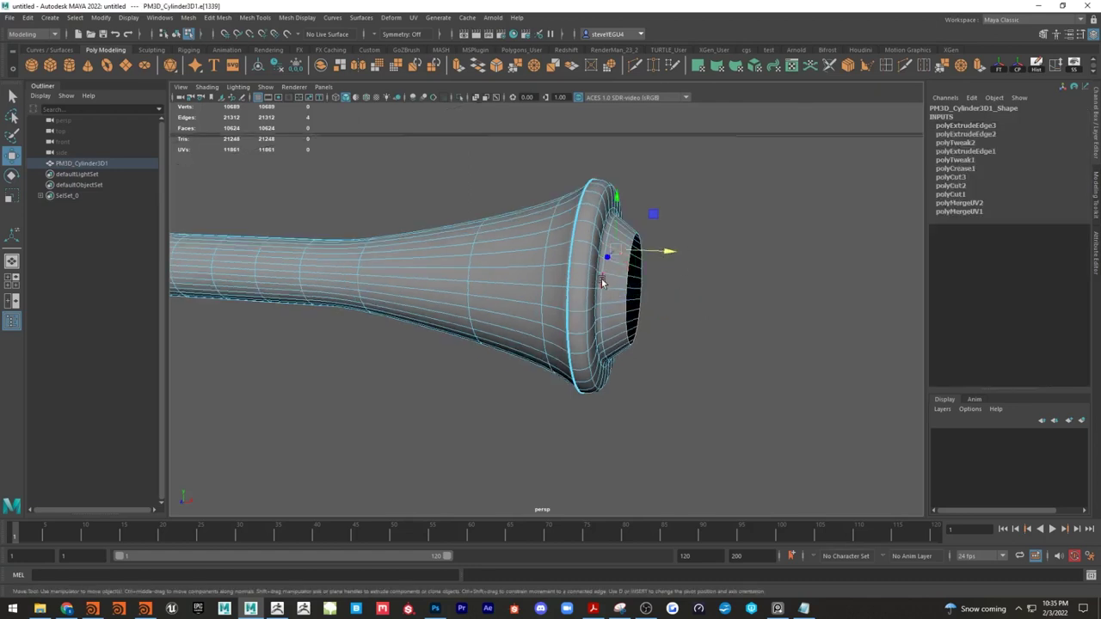
double_click(601, 282)
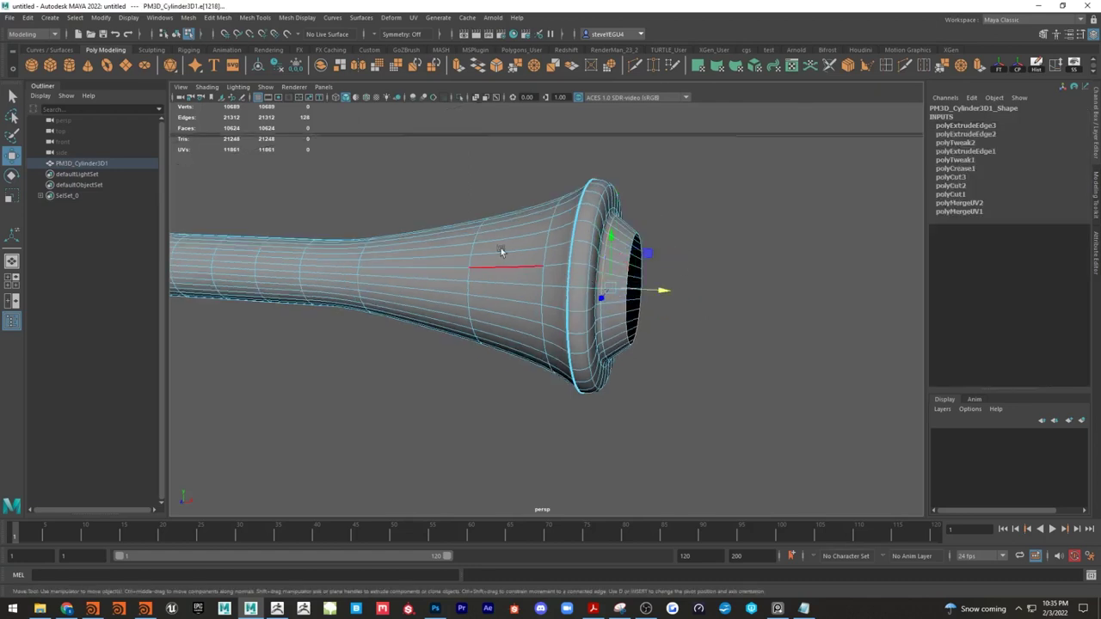
click(298, 18)
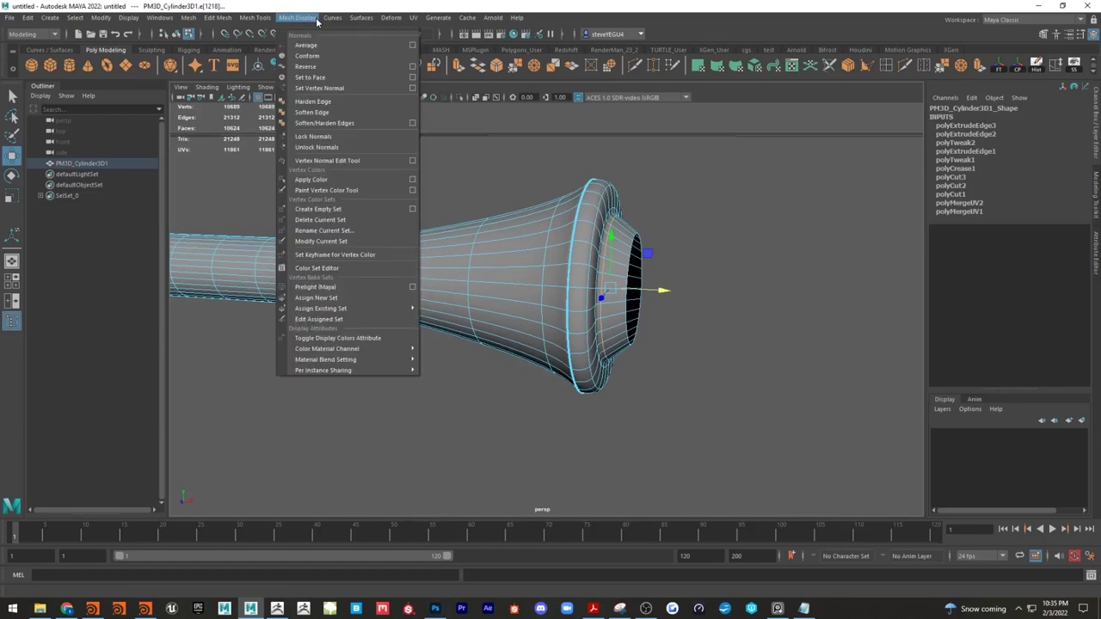
click(296, 76)
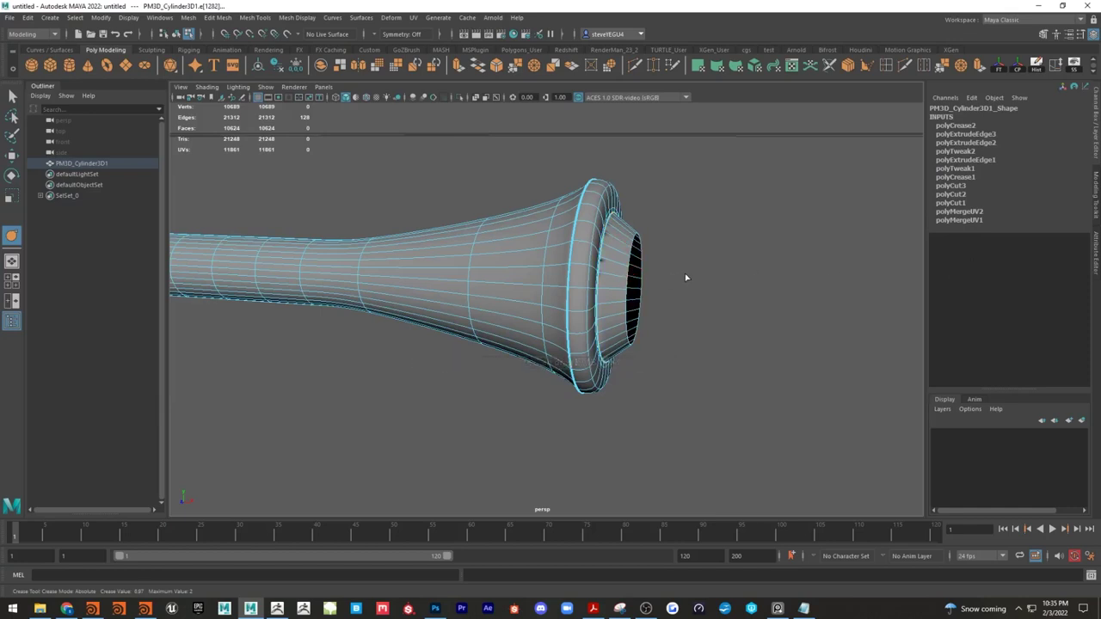
middle_drag(685, 277, 979, 301)
key(q)
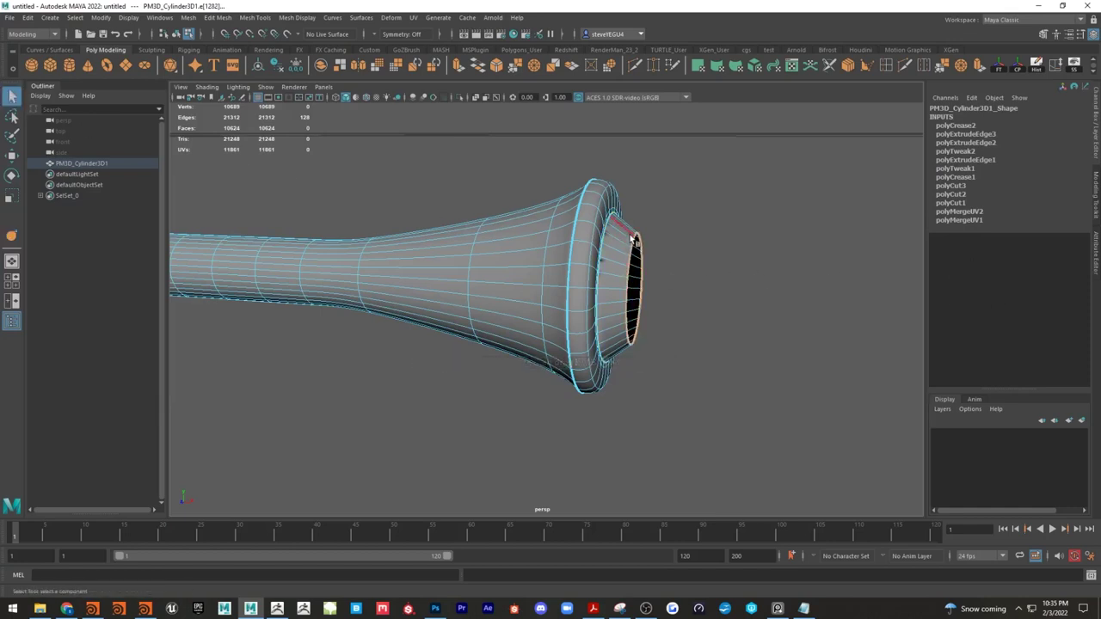
scroll(753, 273, up, 2)
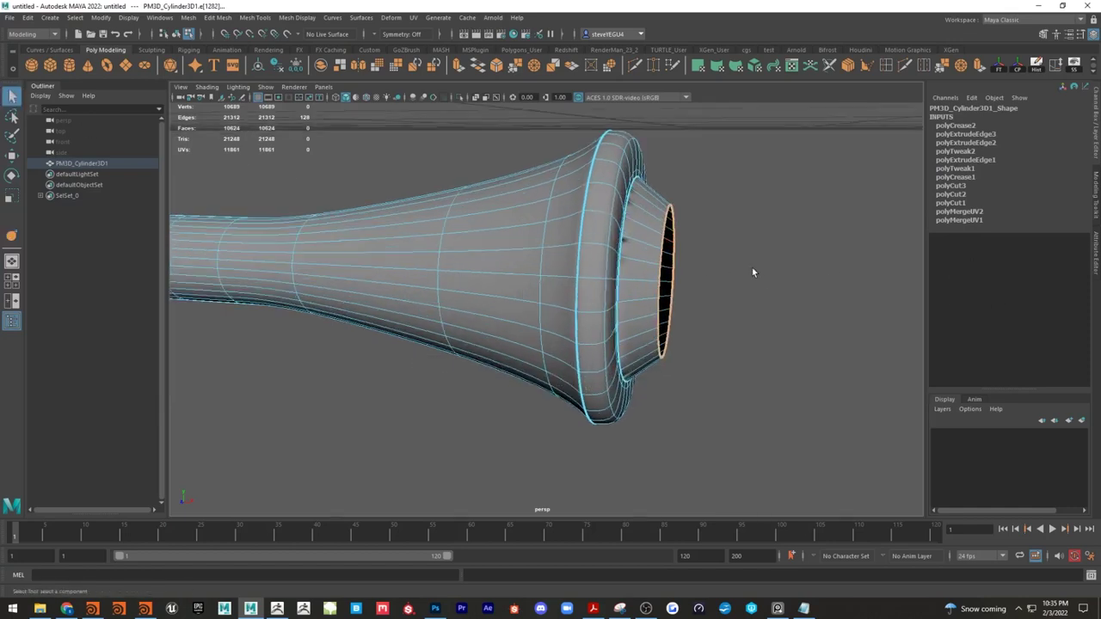
click(886, 65)
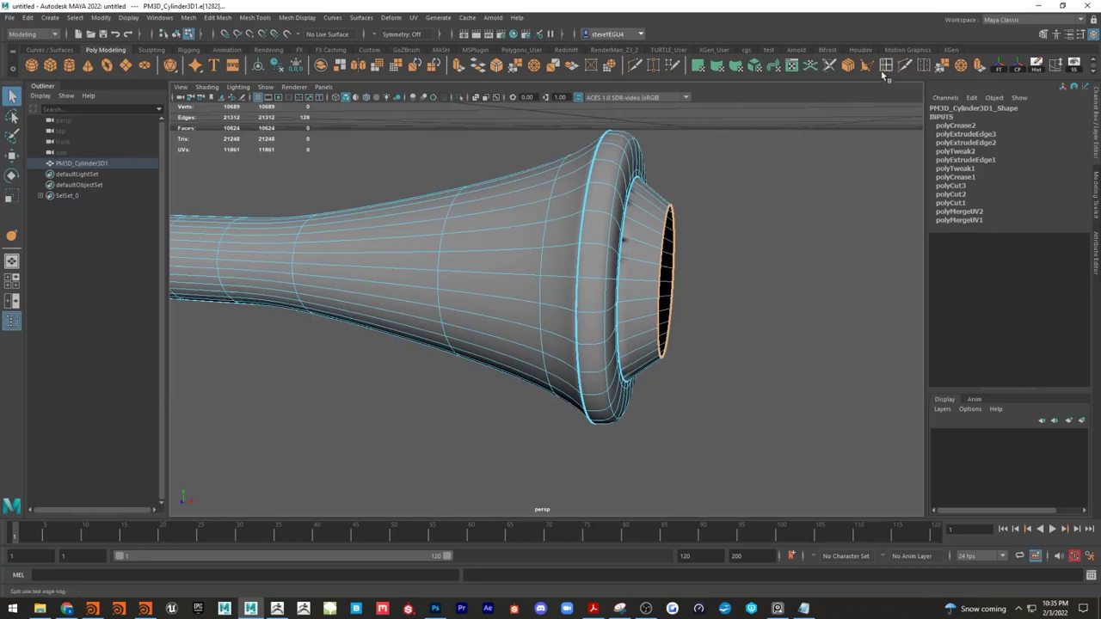
click(647, 229)
key(ctrl+z)
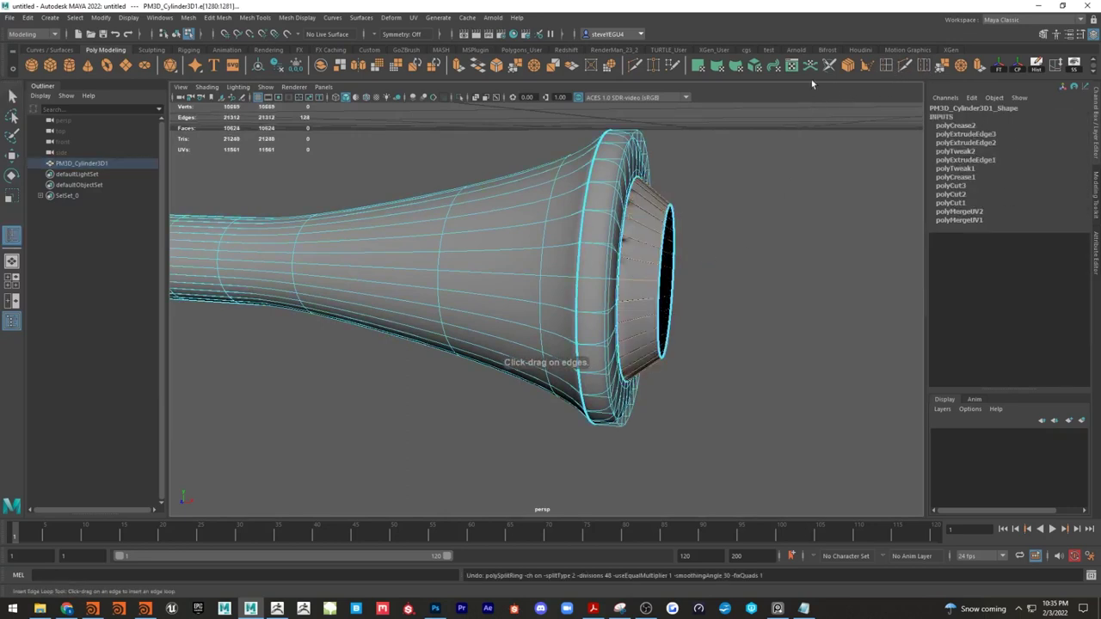
Step: Reset the Insert Edge Loop Tool to its default settings and close its settings window
double_click(884, 67)
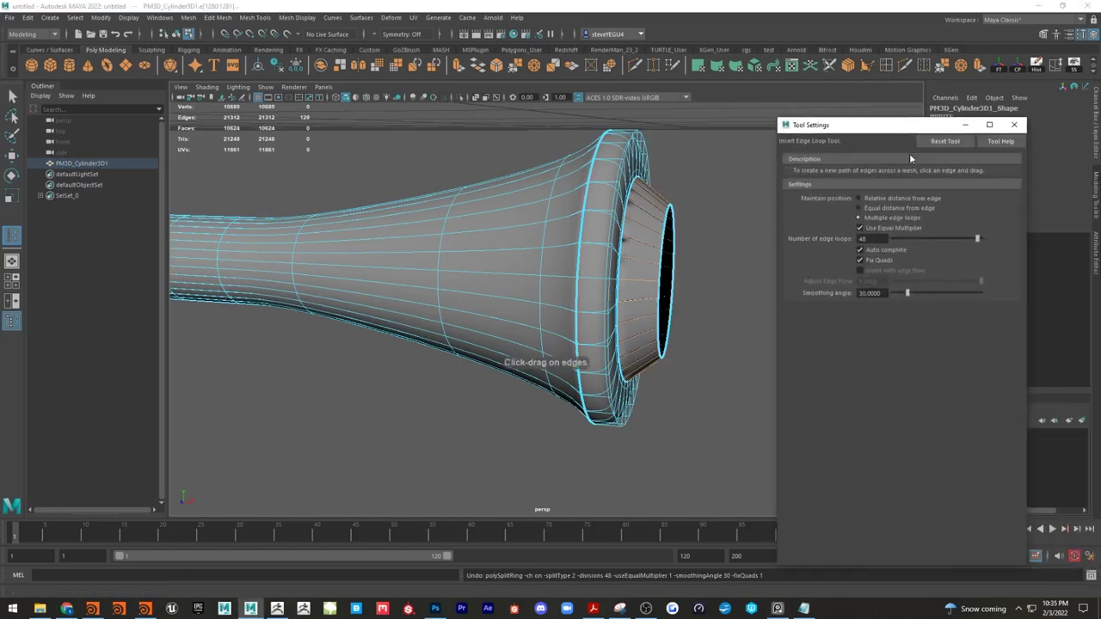
click(959, 142)
drag(915, 125, 977, 143)
click(1073, 143)
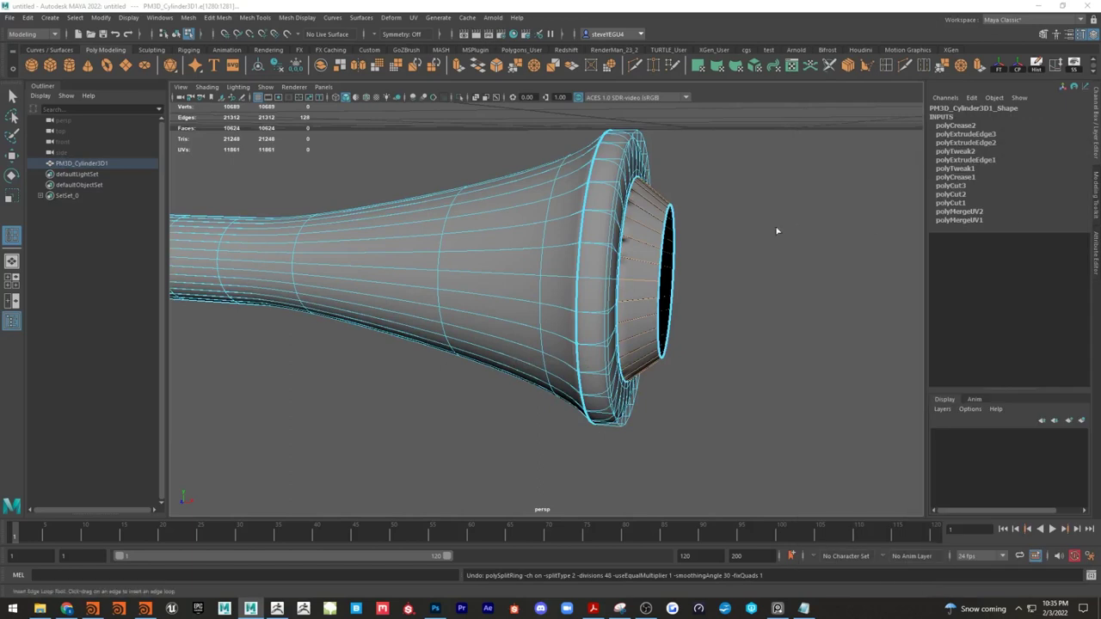
Step: Undo the previous edge-loop insertion and insert a new edge loop around the tapered collar at the muzzle opening
key(ctrl+z)
key(ctrl+z)
drag(641, 242, 641, 286)
key(r)
alt+drag(756, 260, 736, 257)
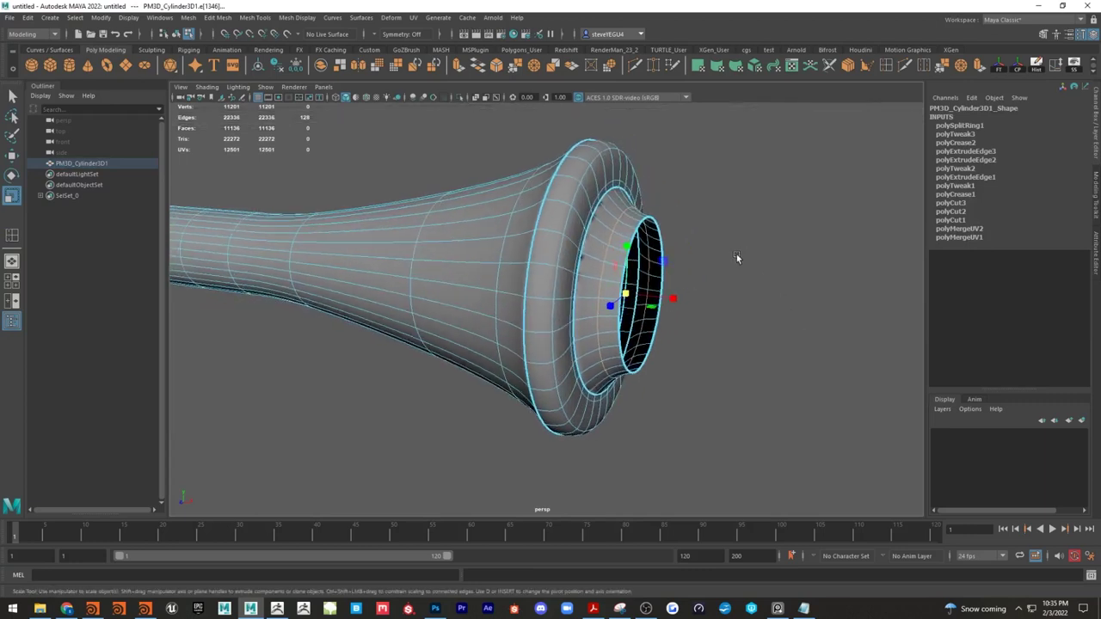
Step: Select the front outer edge loop of the muzzle rim and crease it into a sharp edge
double_click(573, 191)
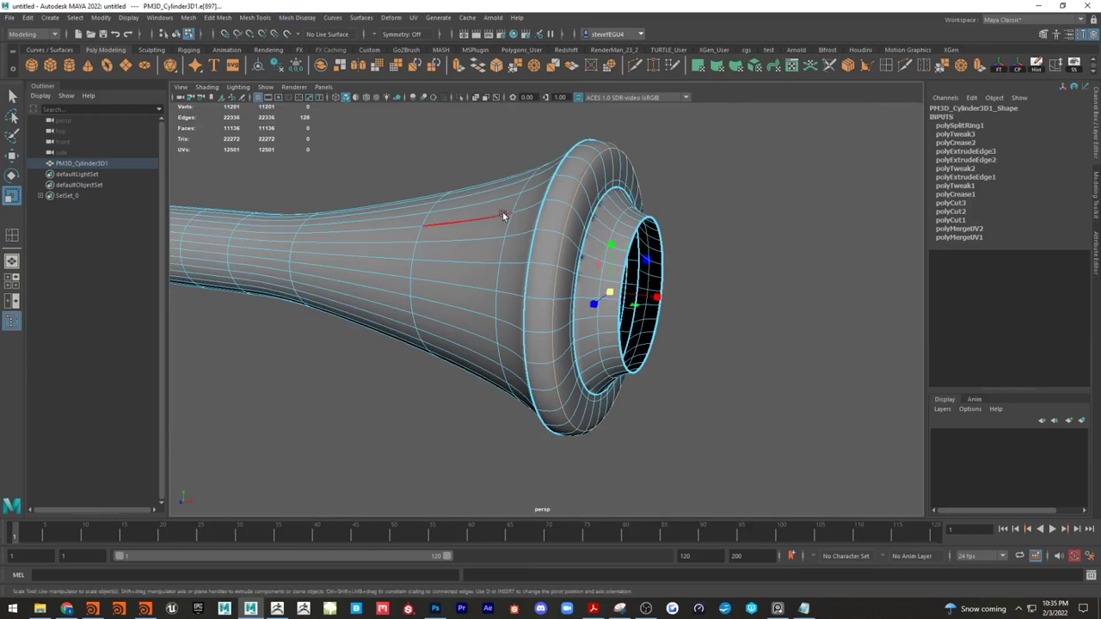
click(297, 18)
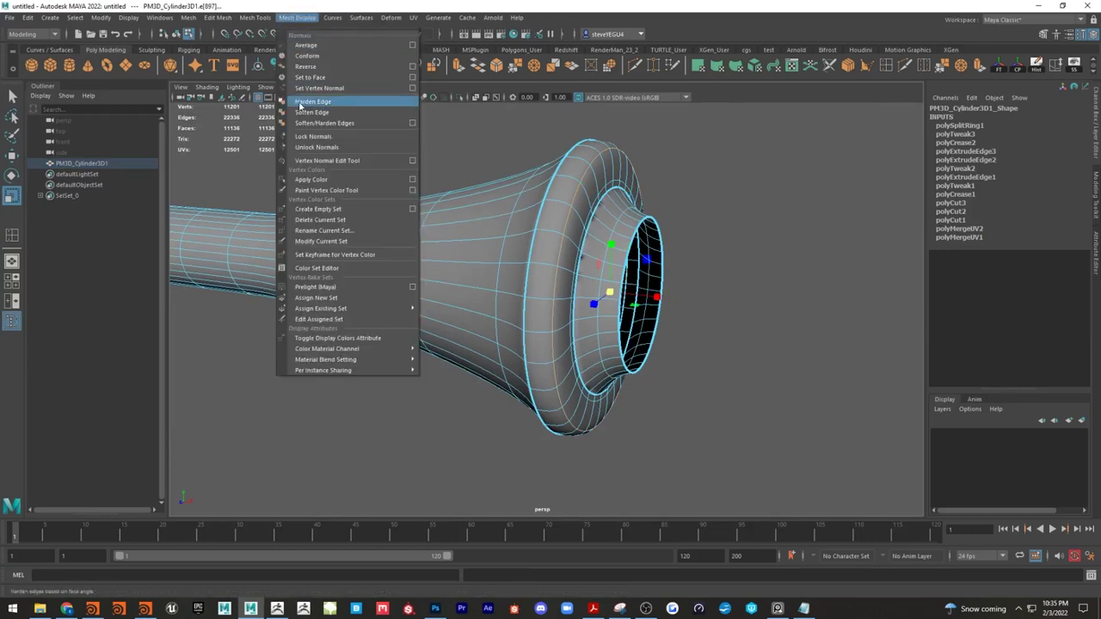
mouse_move(263, 16)
click(274, 77)
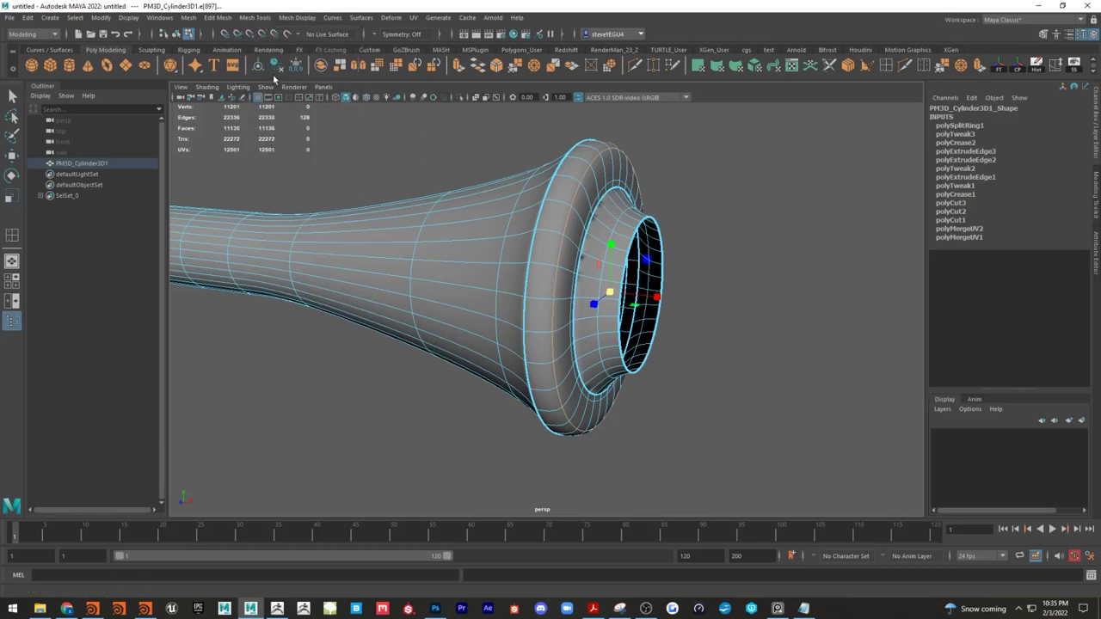
middle_drag(677, 273, 998, 270)
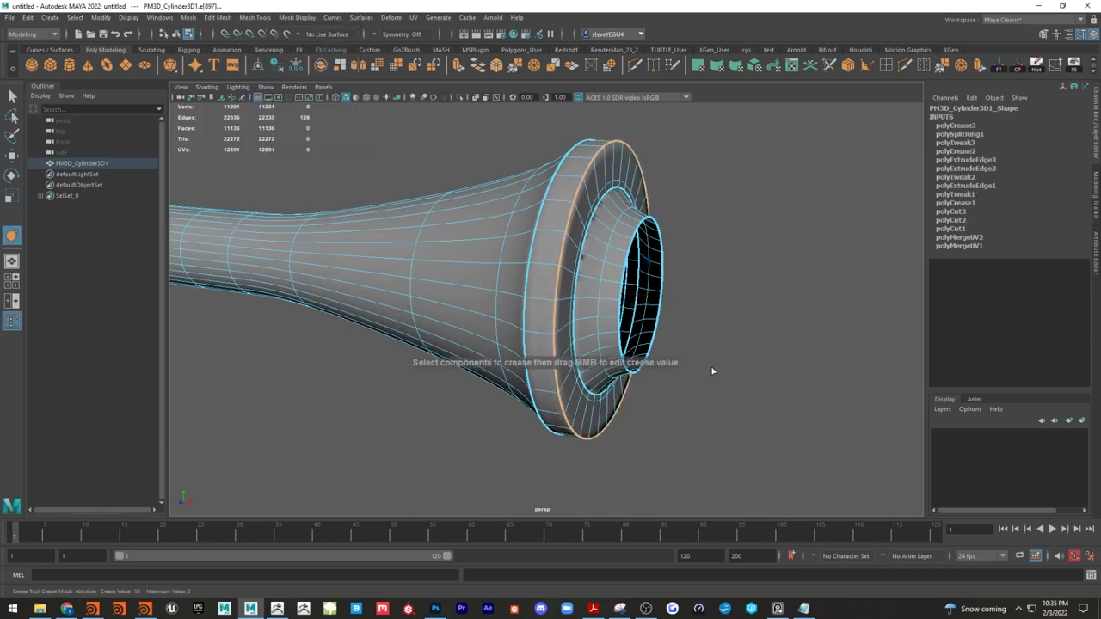
alt+drag(712, 371, 749, 358)
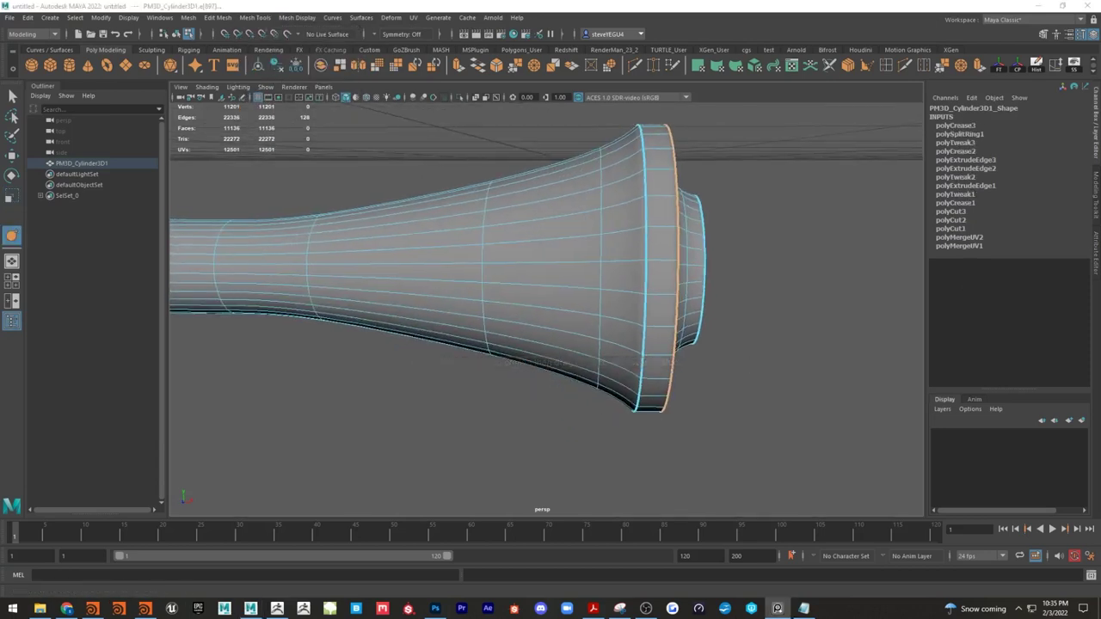
Step: Move the rim's rear edge loop slightly toward the muzzle to narrow the rim band
double_click(647, 218)
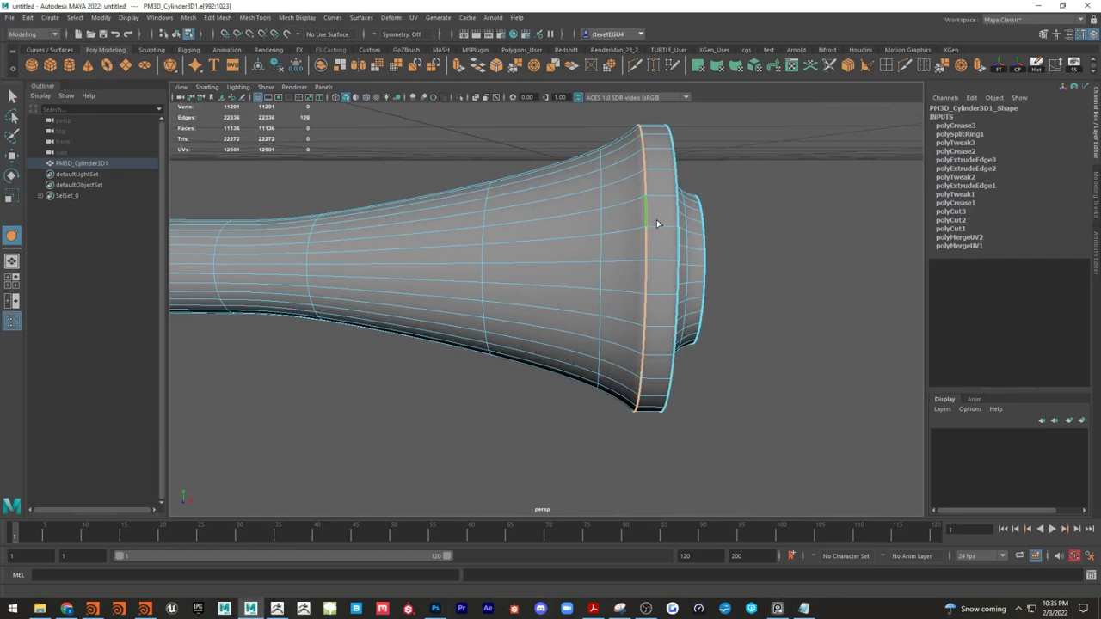
key(w)
drag(682, 273, 689, 275)
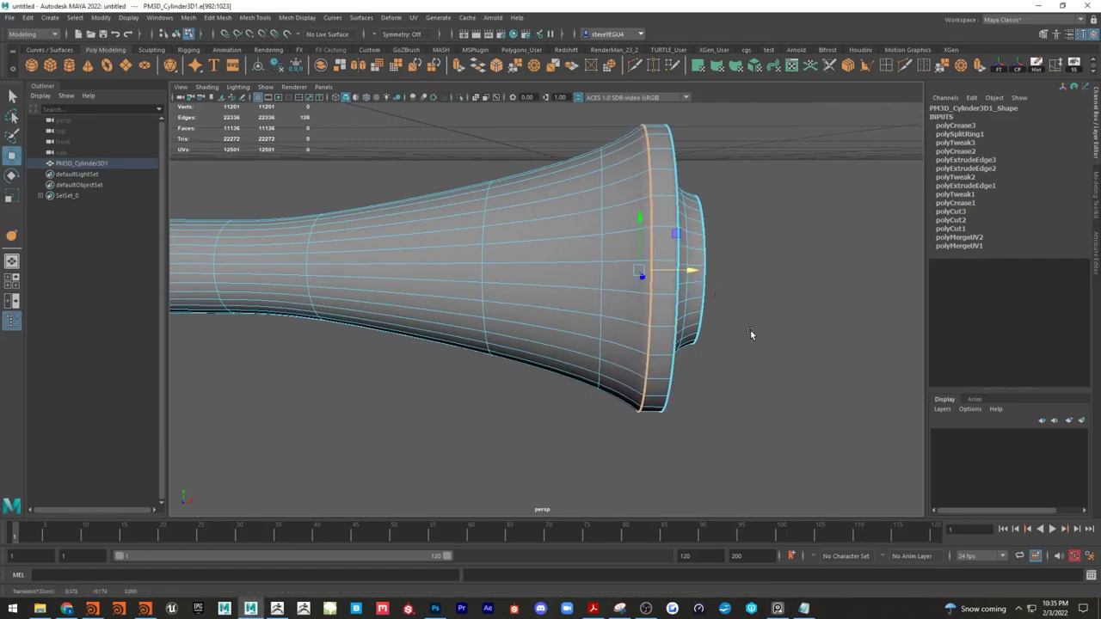
Step: Scale the edge loop just behind the muzzle rim and adjust its position along the barrel to refine the flare
alt+drag(750, 330, 803, 288)
double_click(771, 230)
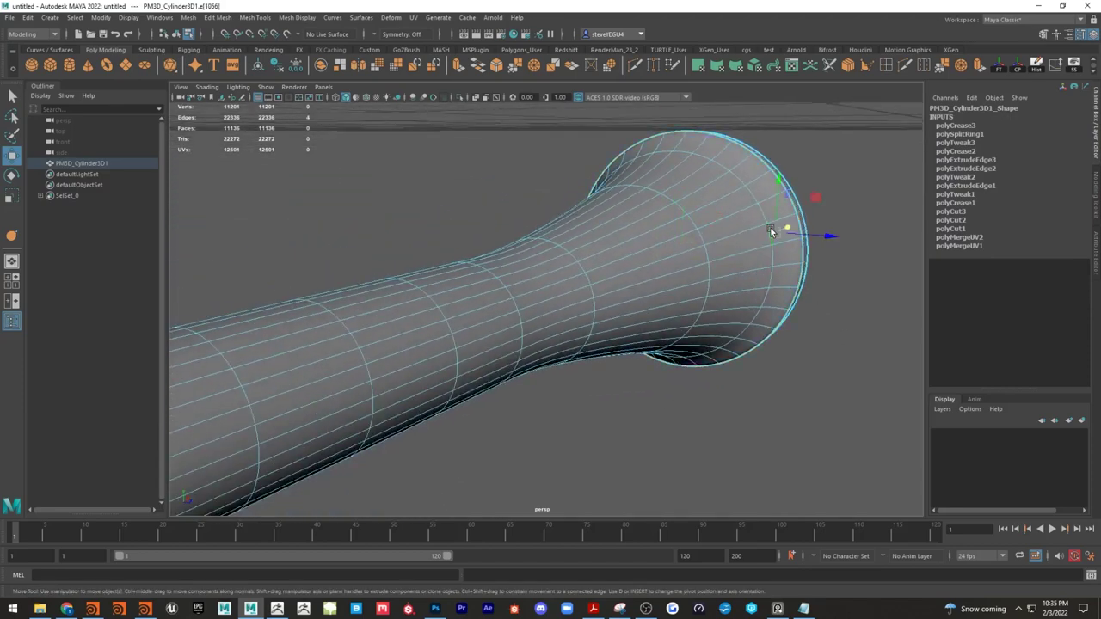
key(e)
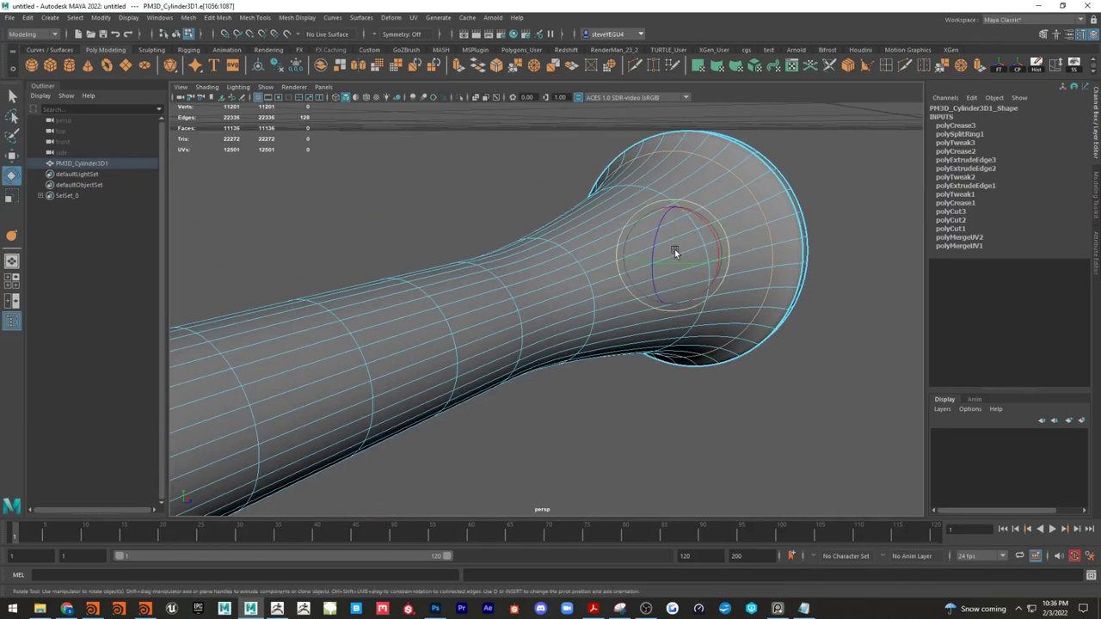
key(r)
drag(673, 255, 593, 295)
key(w)
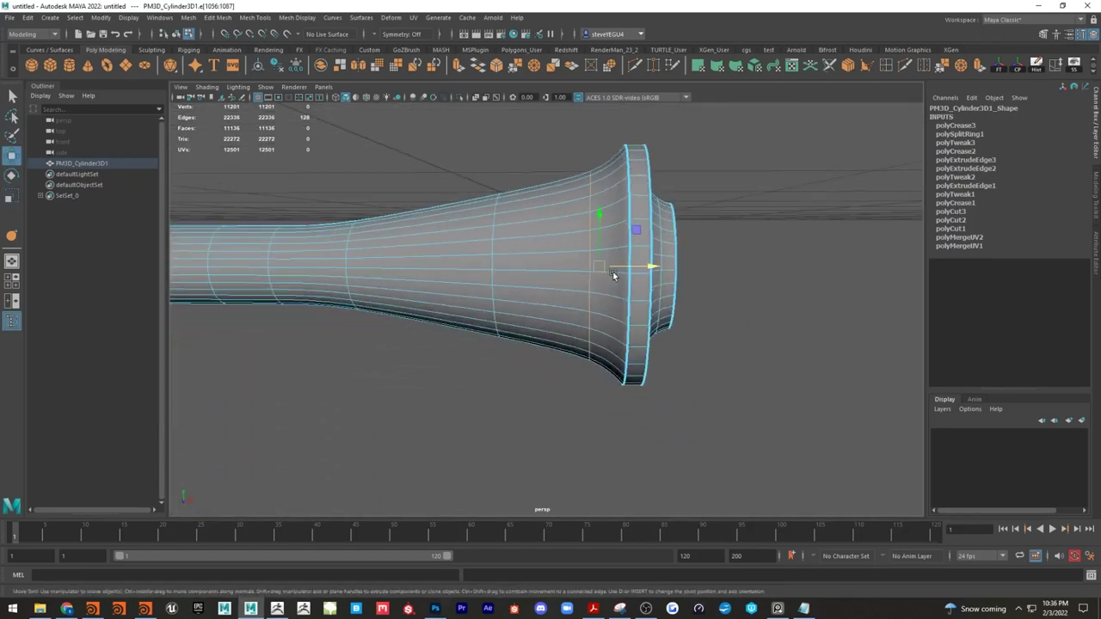
drag(641, 265, 623, 376)
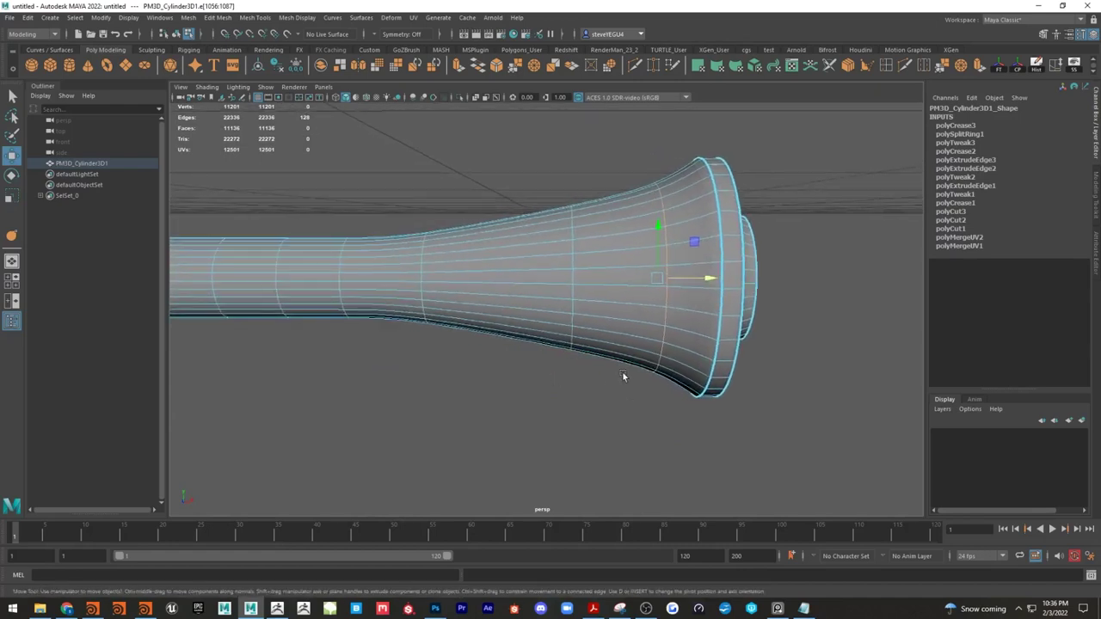
Step: Slide the next edge loop of the flare back toward the narrow barrel and scale it to smooth the profile
double_click(576, 263)
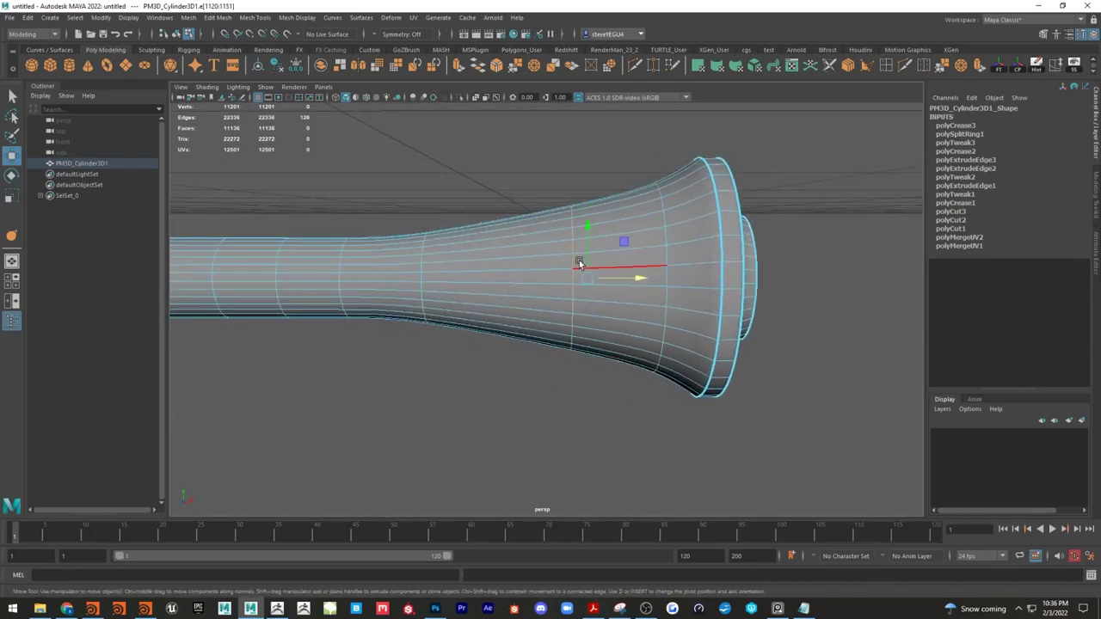
key(Delete)
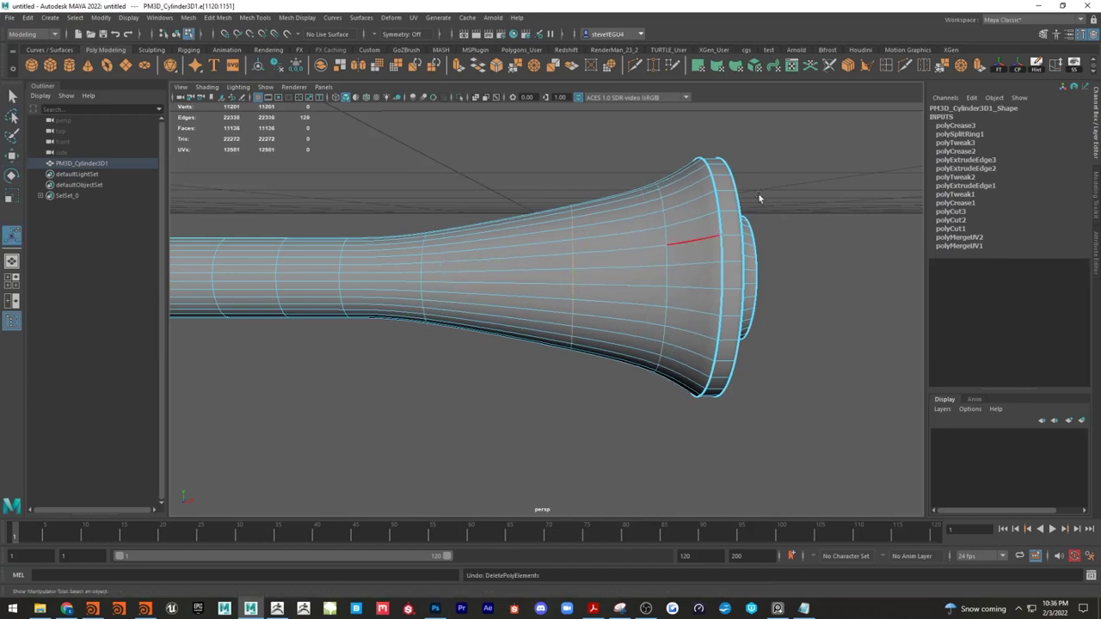
click(1057, 66)
mouse_move(595, 244)
middle_down()
mouse_move(555, 242)
mouse_move(581, 234)
middle_up()
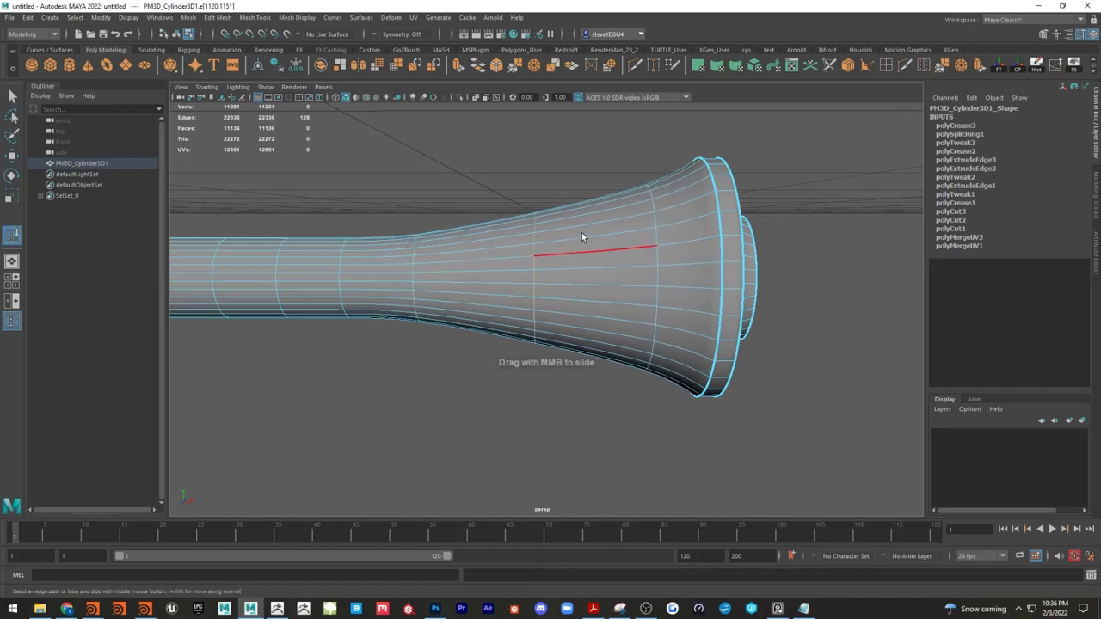
key(r)
drag(532, 280, 597, 368)
Step: Turn off the smooth preview and delete the end cap and last ring of faces at the barrel's narrow end
right_drag(744, 271, 775, 249)
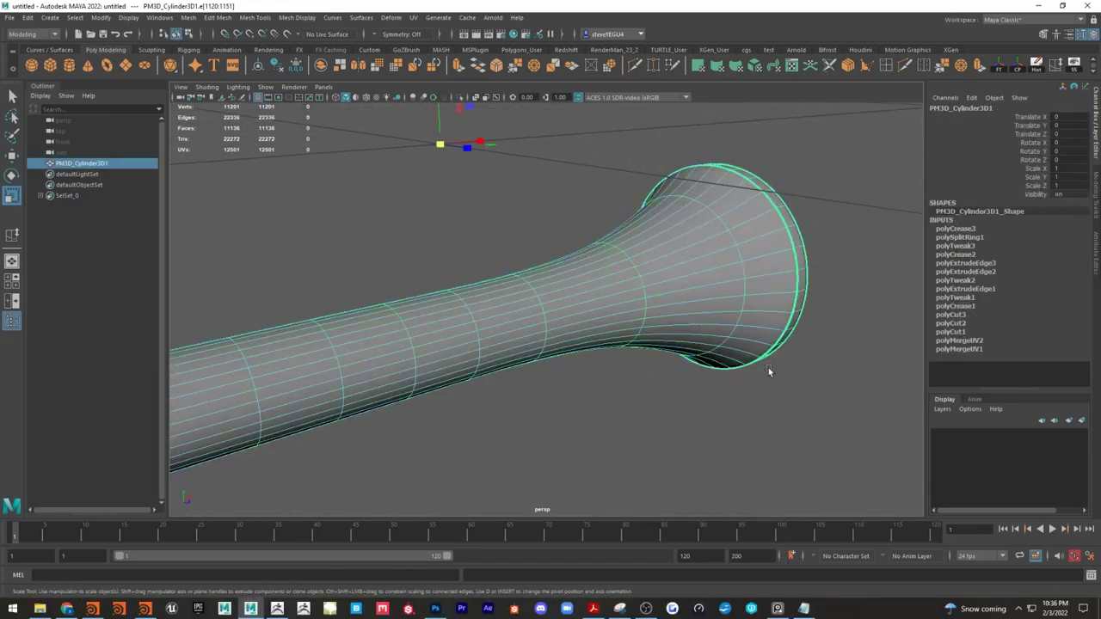
alt+drag(768, 369, 598, 414)
key(1)
right_drag(401, 222, 399, 254)
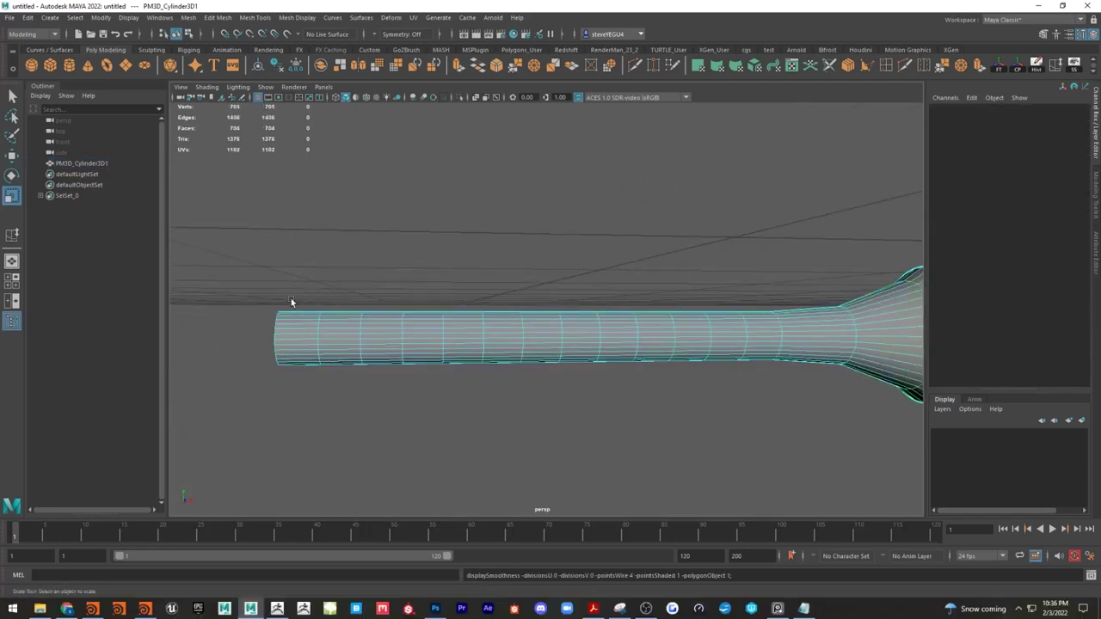
drag(245, 254, 287, 454)
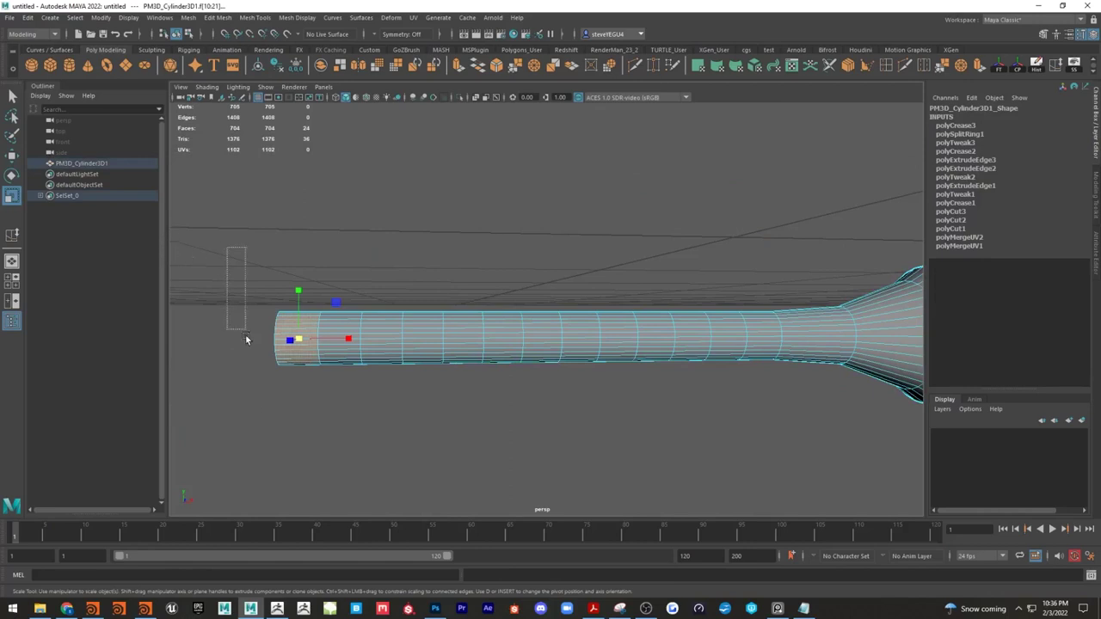
drag(245, 335, 289, 451)
key(Delete)
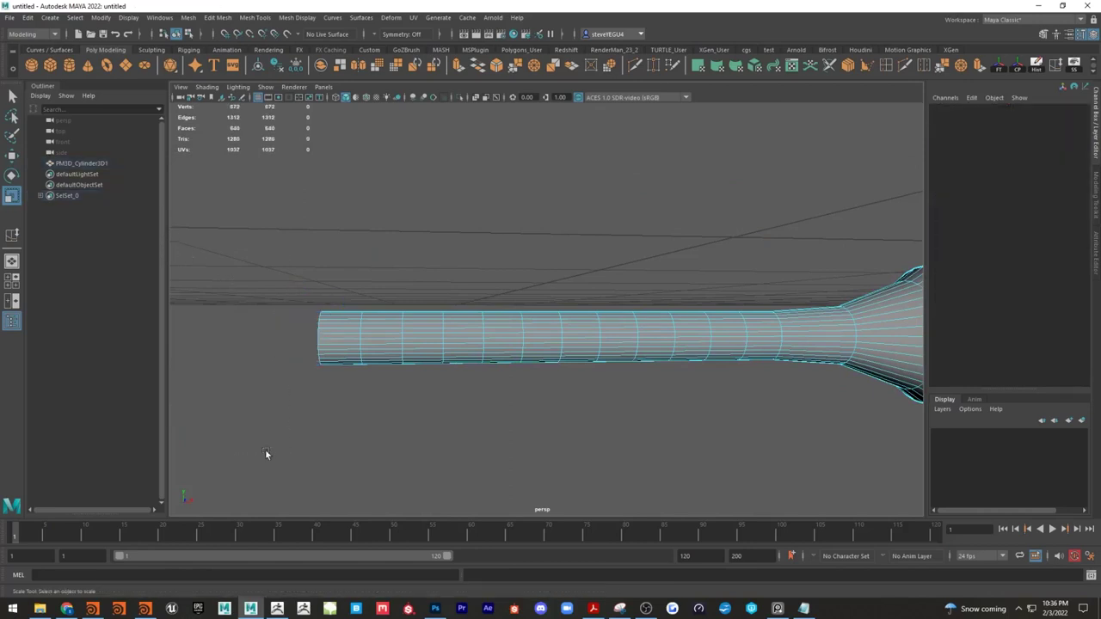
Step: Select the whole barrel mesh in object mode and send it to ZBrush with GoZ
right_drag(486, 376, 534, 300)
alt+drag(643, 322, 536, 413)
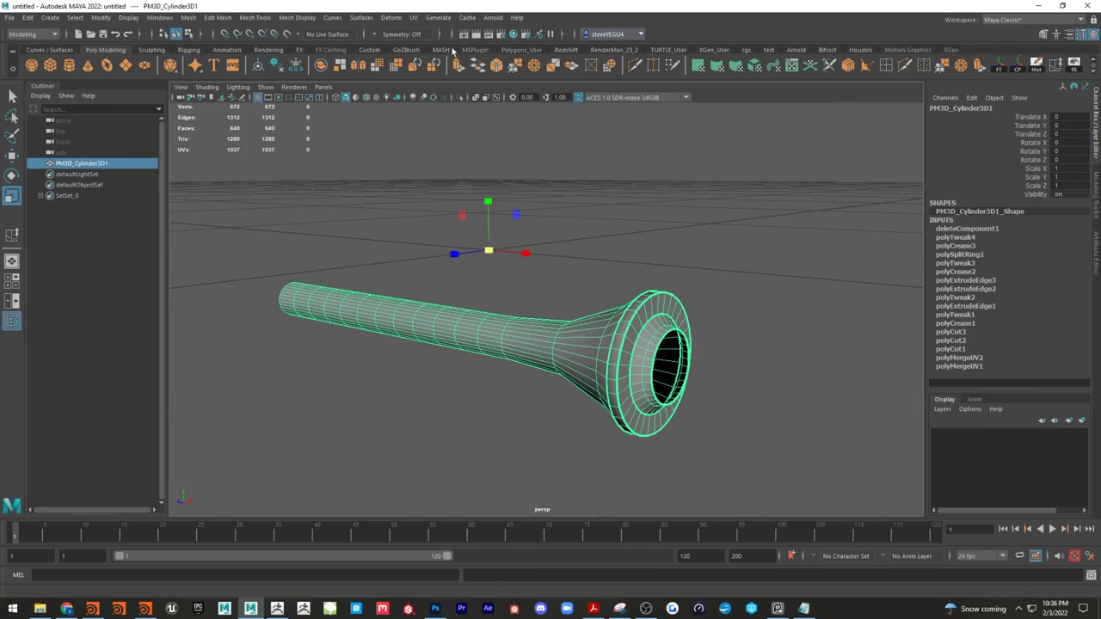
click(405, 49)
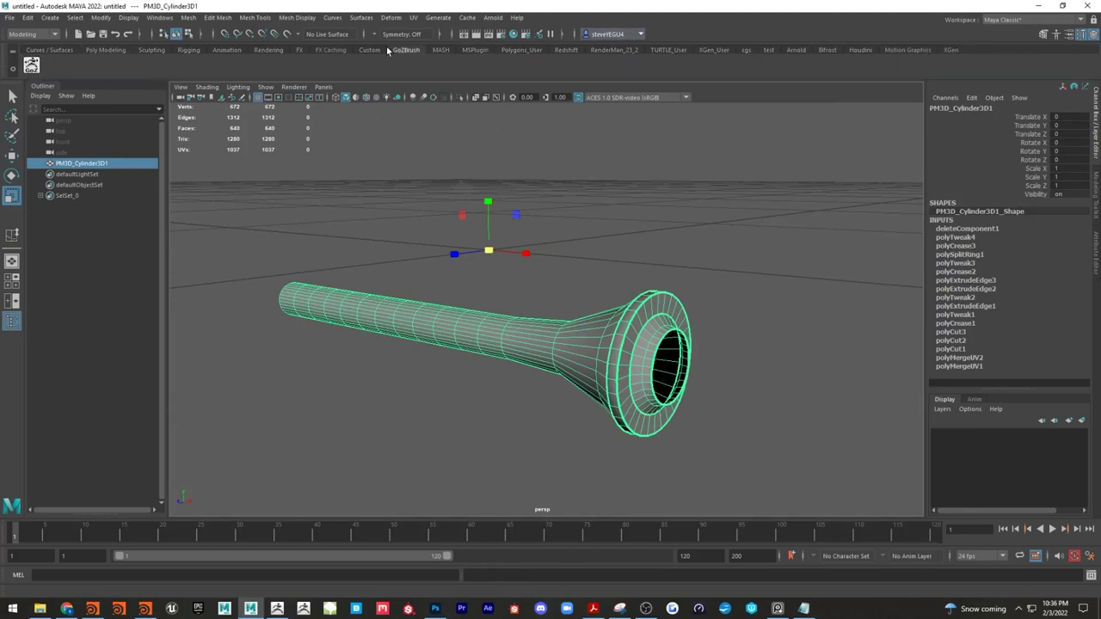
click(30, 67)
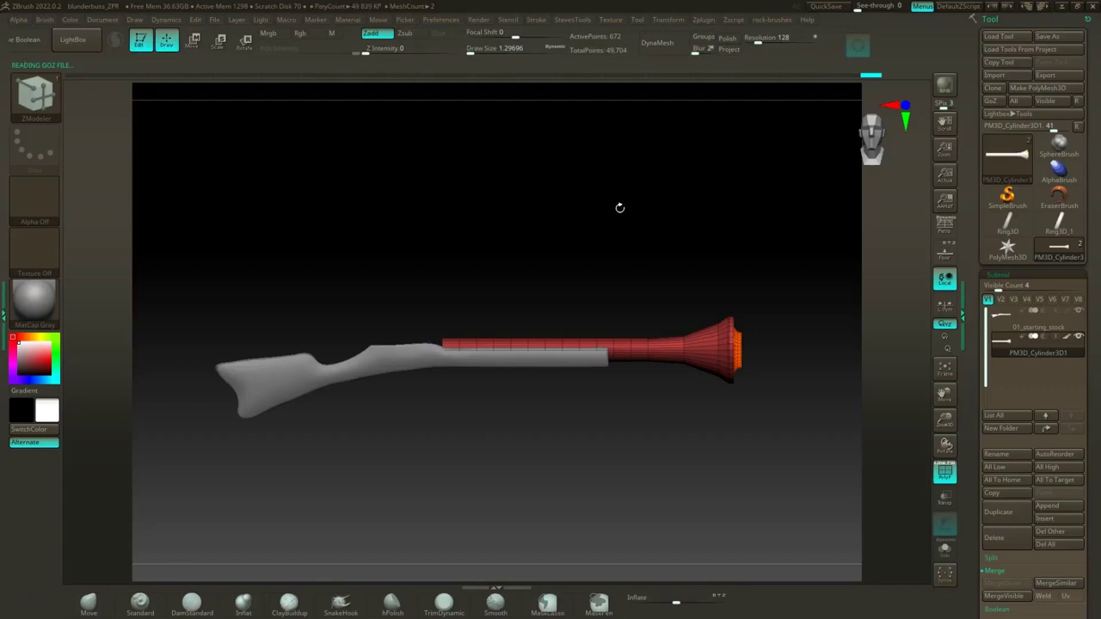
Step: Examine the imported barrel's muzzle and inner collar from several angles, with and without the Dynamic Subdiv preview
drag(638, 277, 848, 329)
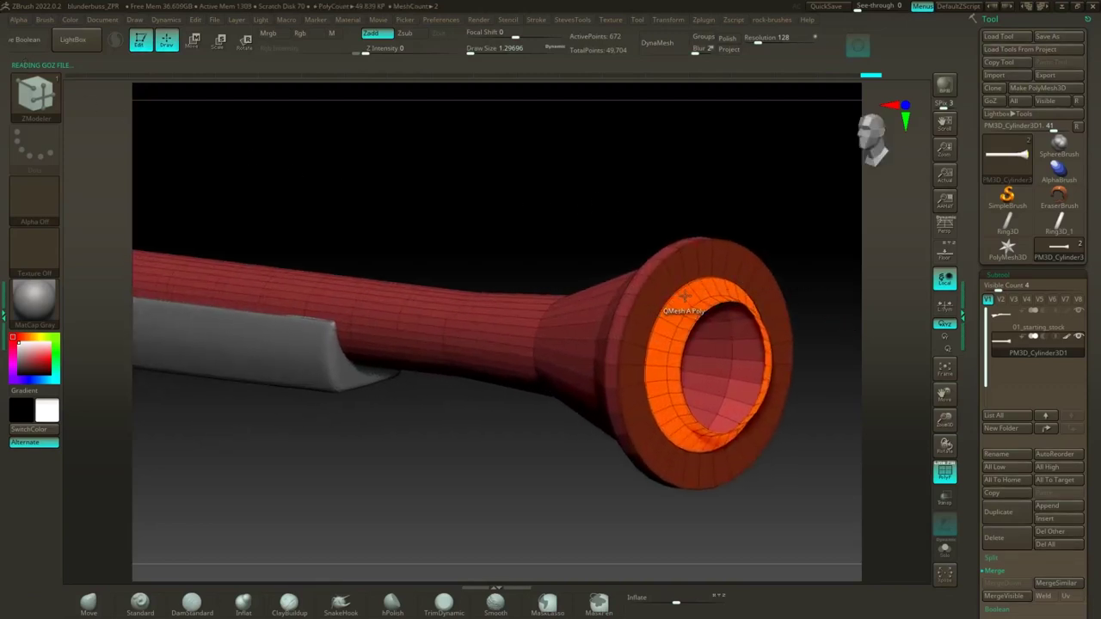
drag(684, 297, 678, 314)
mouse_move(627, 214)
mouse_down()
mouse_move(460, 246)
mouse_move(519, 245)
mouse_up()
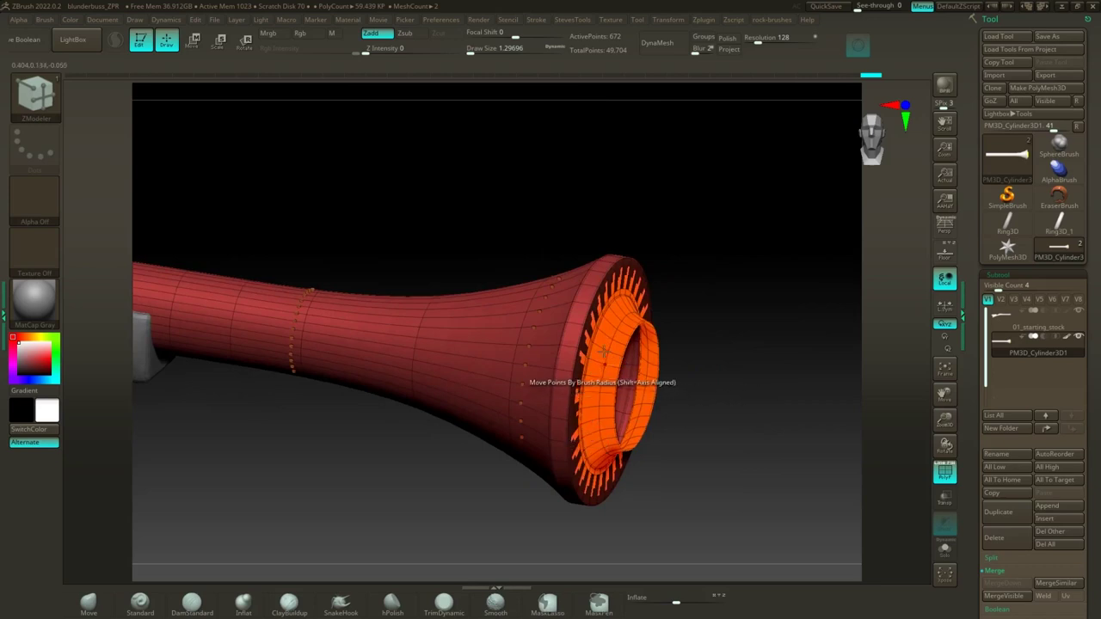
key(s)
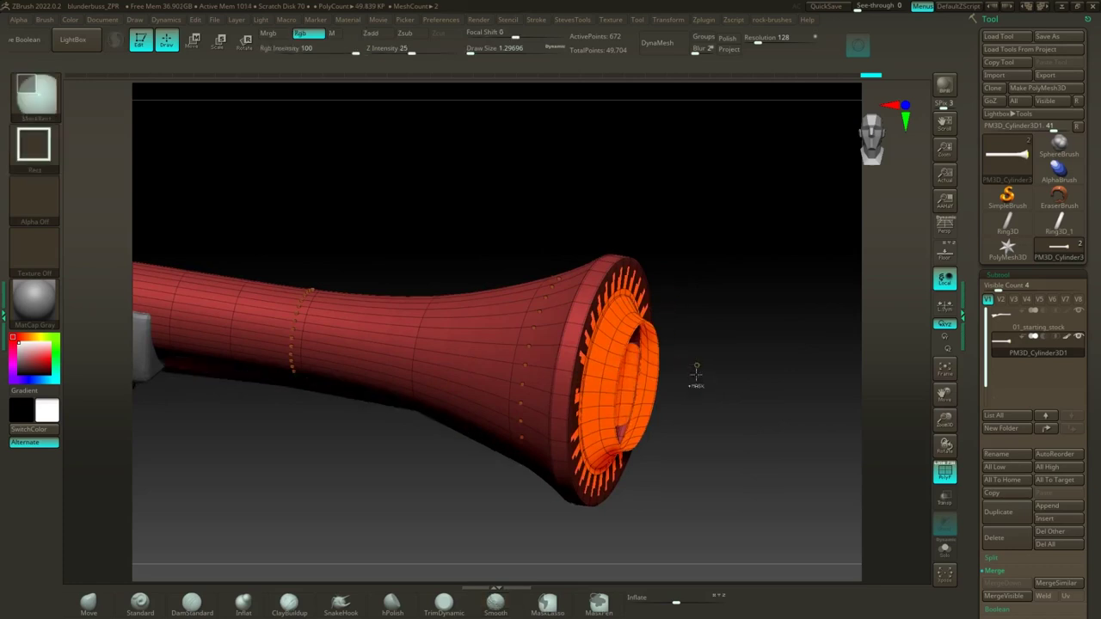
key(shift+s)
drag(697, 379, 651, 452)
key(ctrl+n)
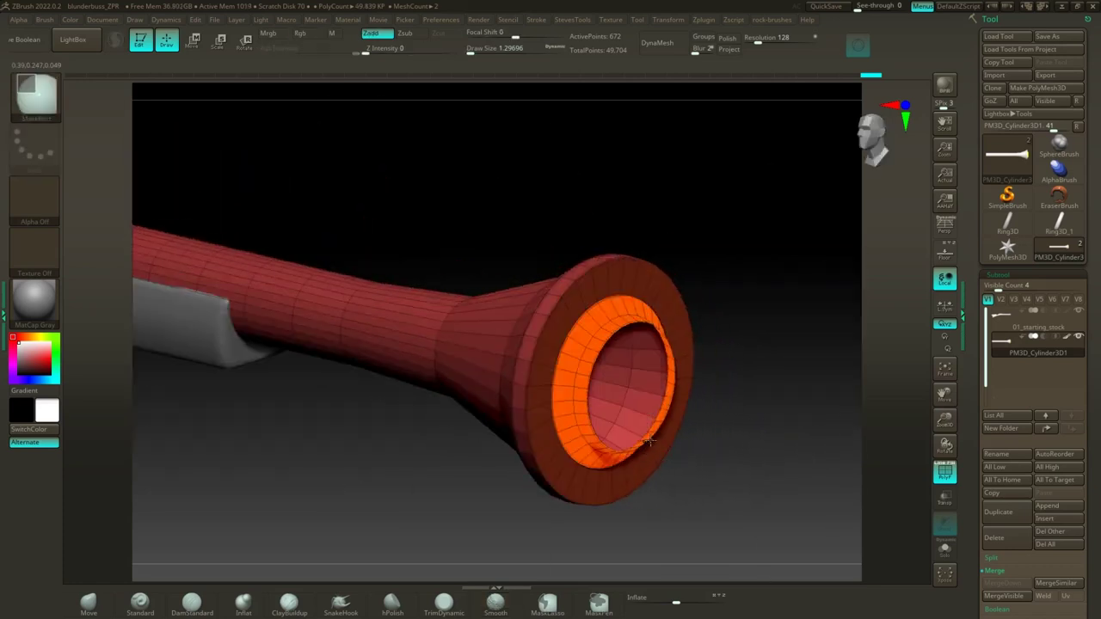
drag(431, 501, 705, 449)
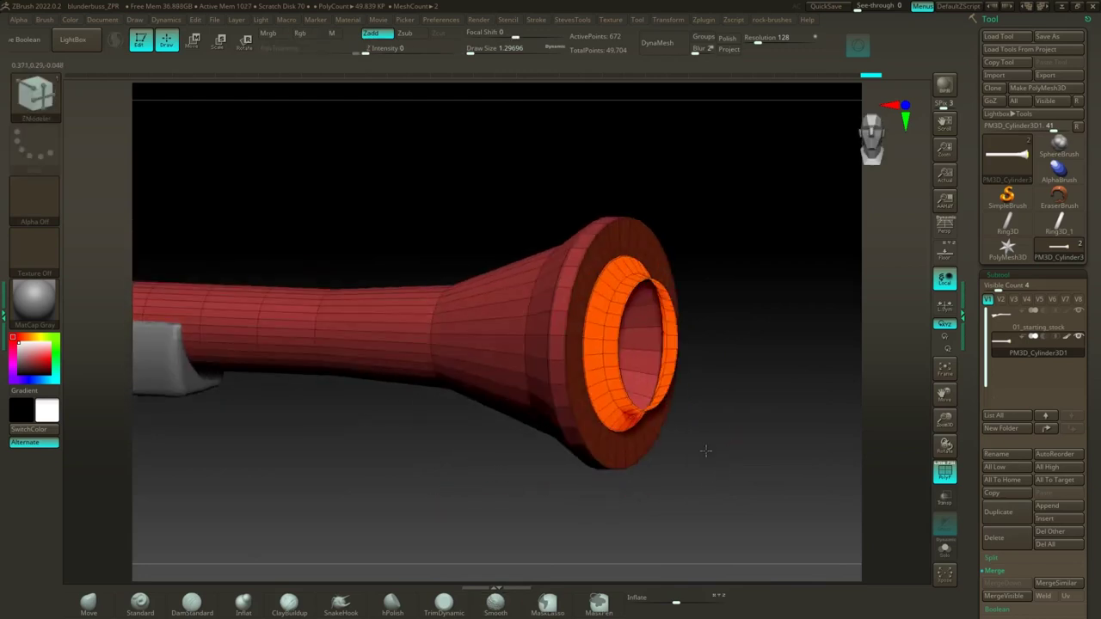
Step: Regenerate the barrel's polygroups repeatedly to change its polyframe colours
key(ctrl+w)
key(ctrl+w)
key(ctrl+w)
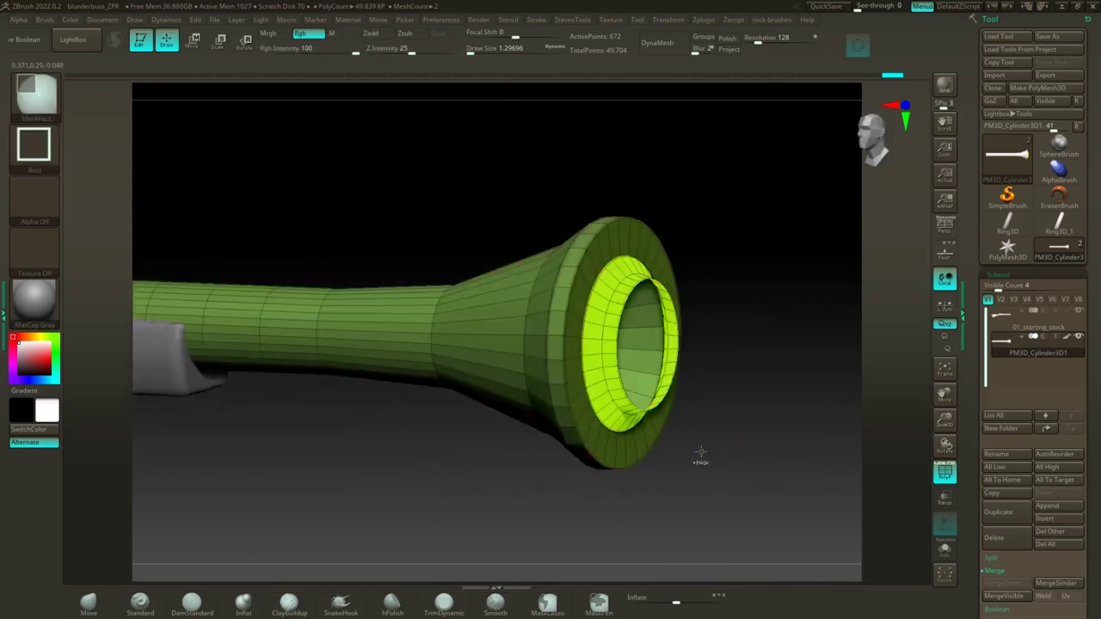
key(ctrl+w)
key(ctrl+w)
key(ctrl+w)
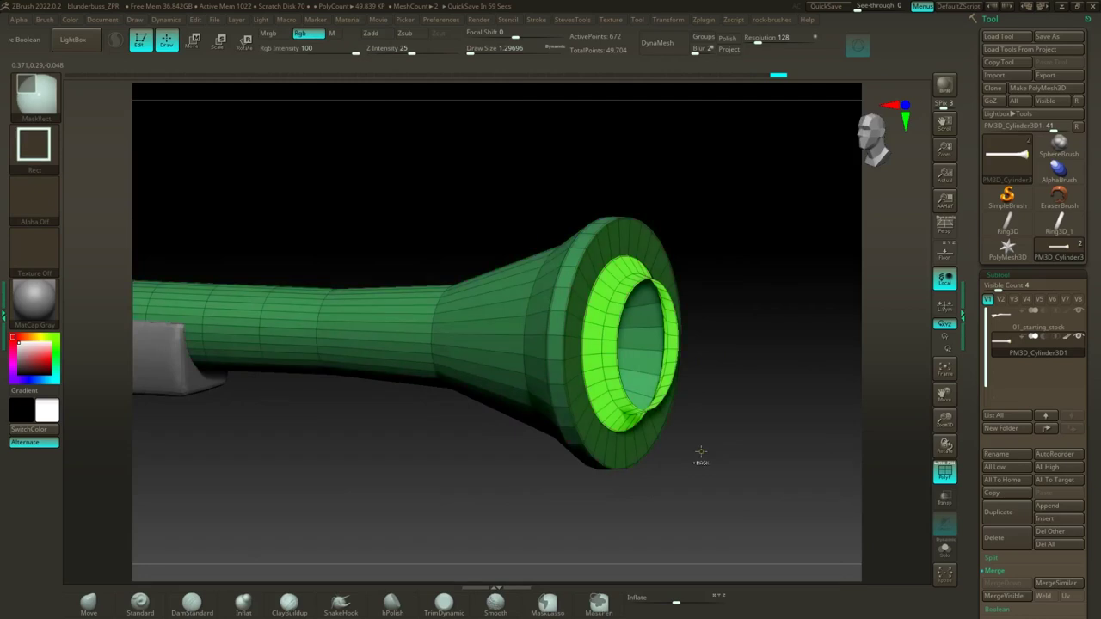
Step: Check the flared muzzle with the Dynamic Subdiv preview and switch the preview off
drag(691, 427, 540, 499)
key(d)
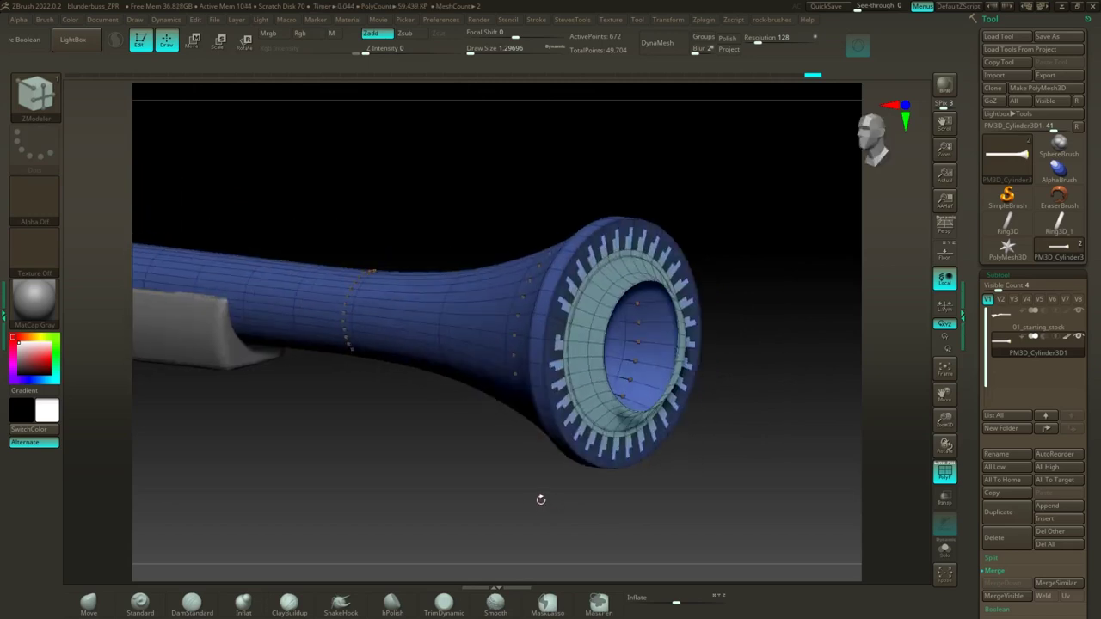
key(ctrl+z)
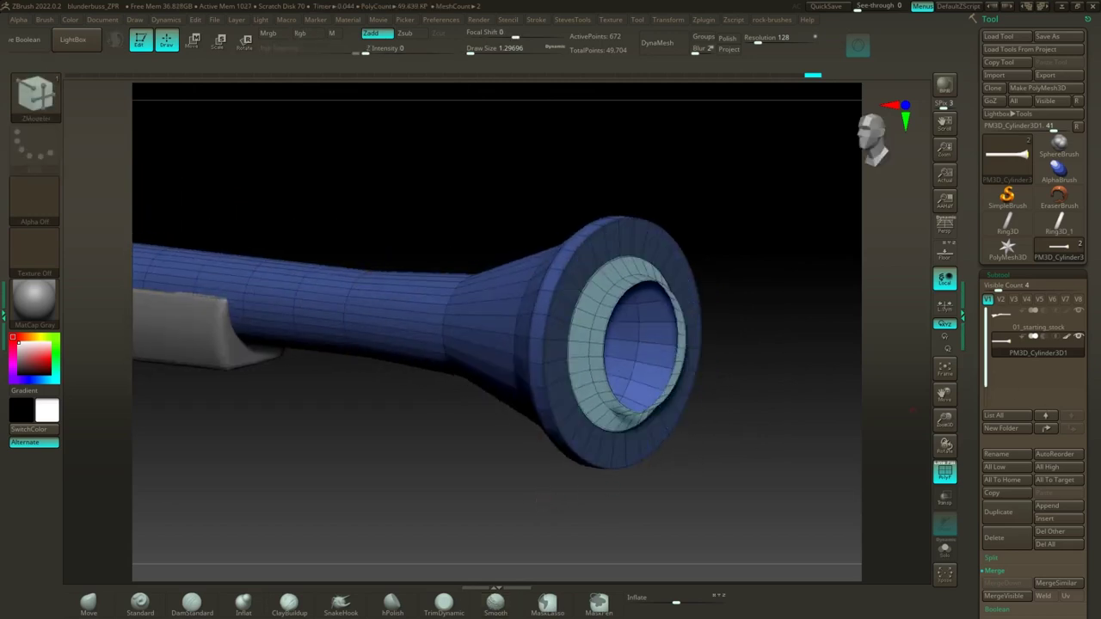
Step: Check the barrel's mesh integrity and run Fix Mesh on it, then toggle the Dynamic Subdiv preview
scroll(1080, 368, down, 5)
click(997, 337)
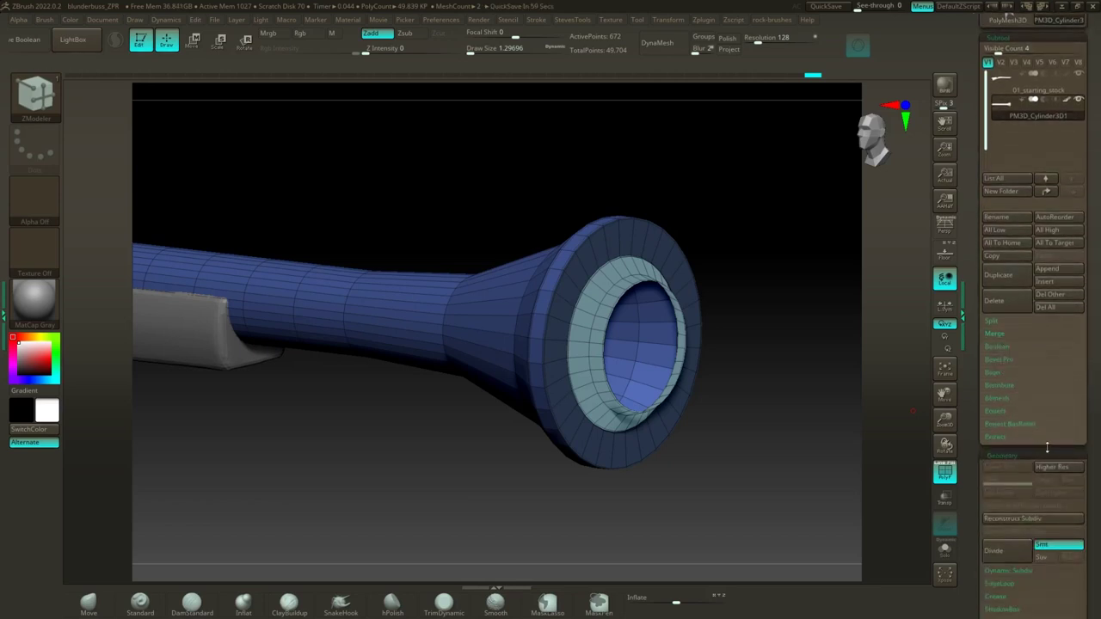
scroll(1085, 438, down, 5)
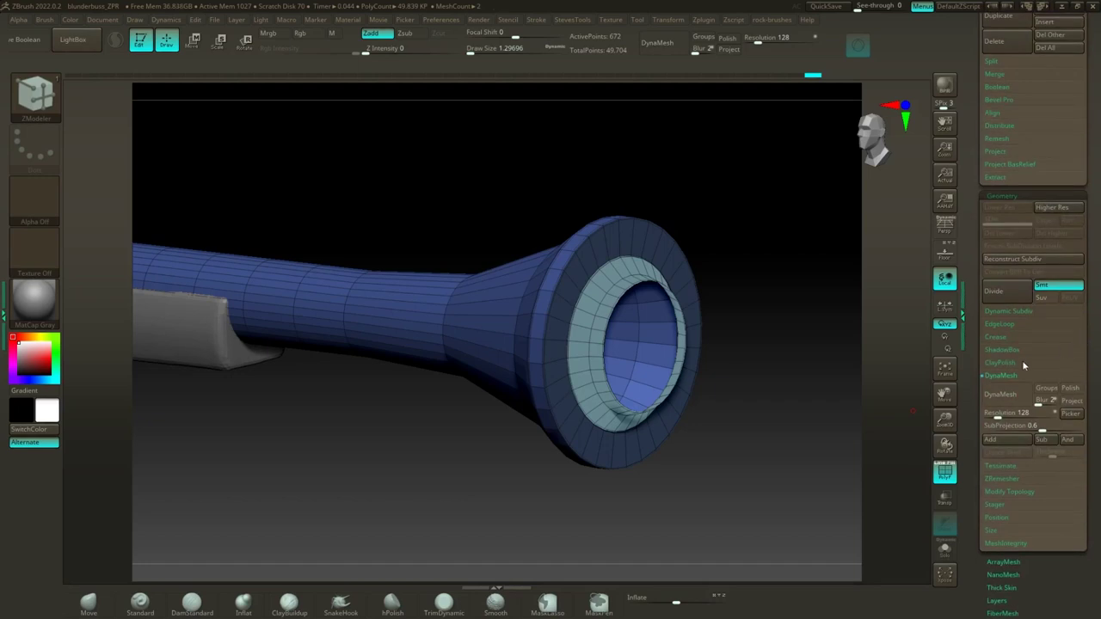
click(1007, 393)
key(ctrl+z)
click(1011, 377)
click(1002, 414)
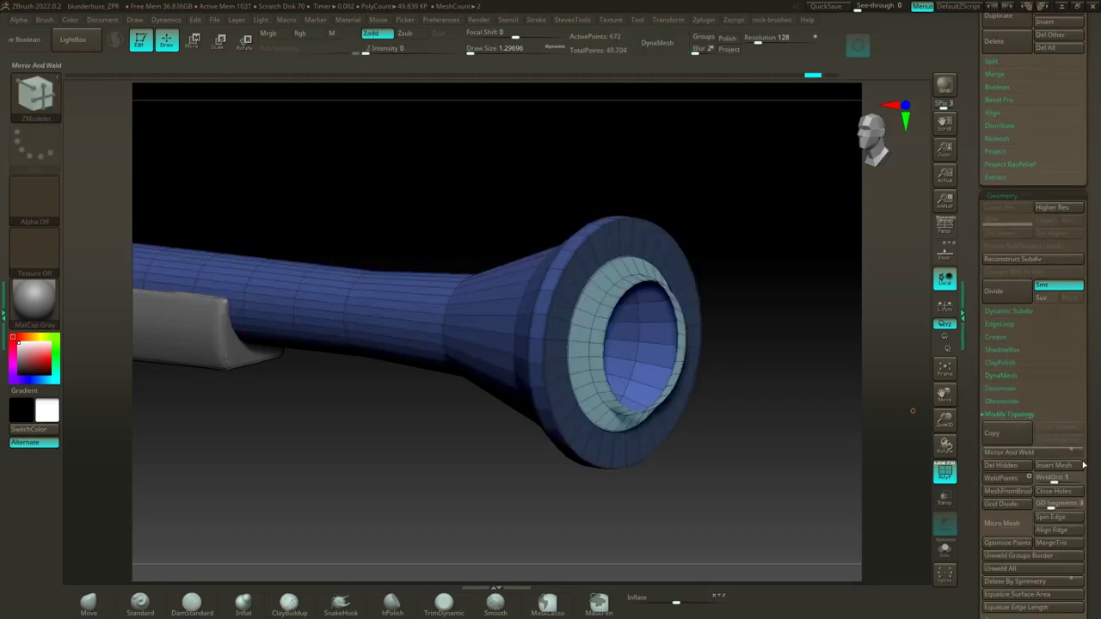
scroll(1097, 409, down, 3)
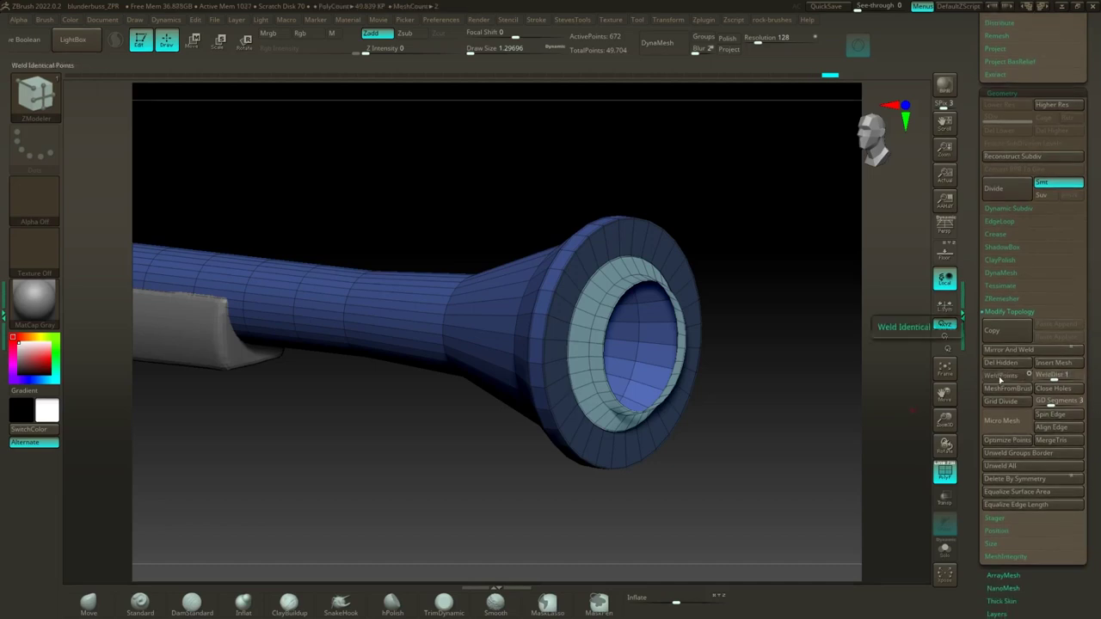
click(1004, 557)
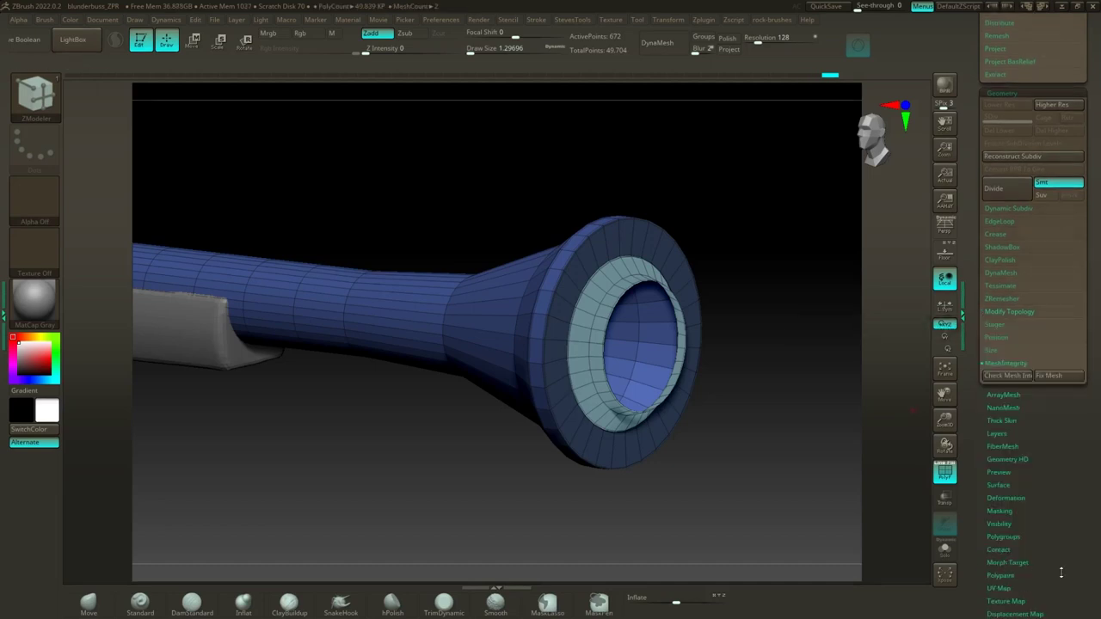
click(1018, 378)
click(1049, 376)
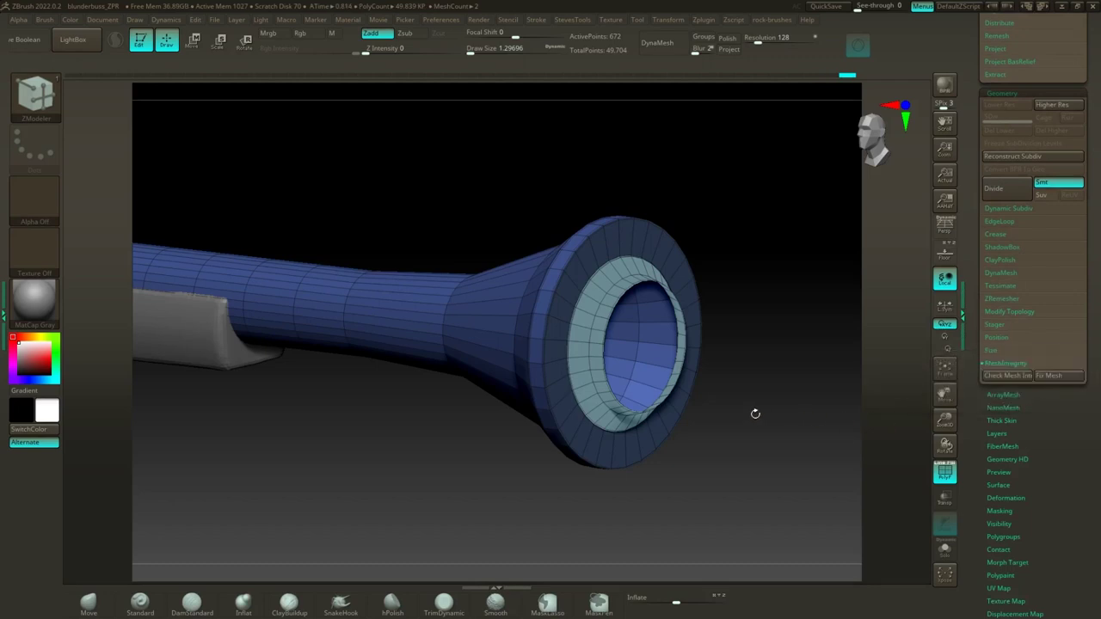
key(shift+d)
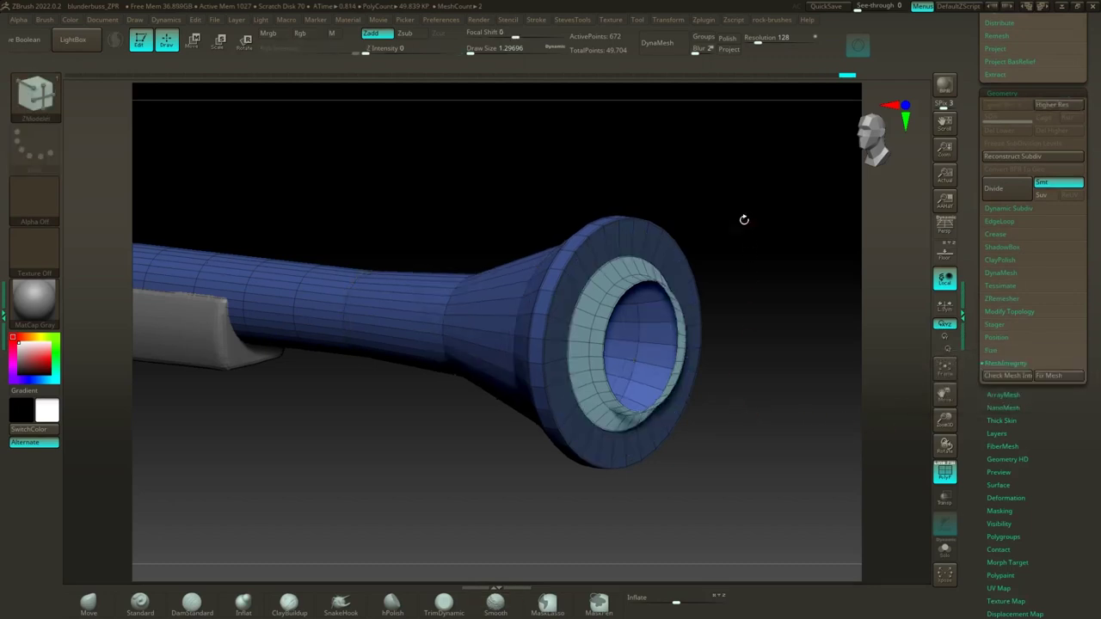
Step: Send the barrel subtool to Maya with GoZ and switch to Maya
drag(1095, 200, 1090, 376)
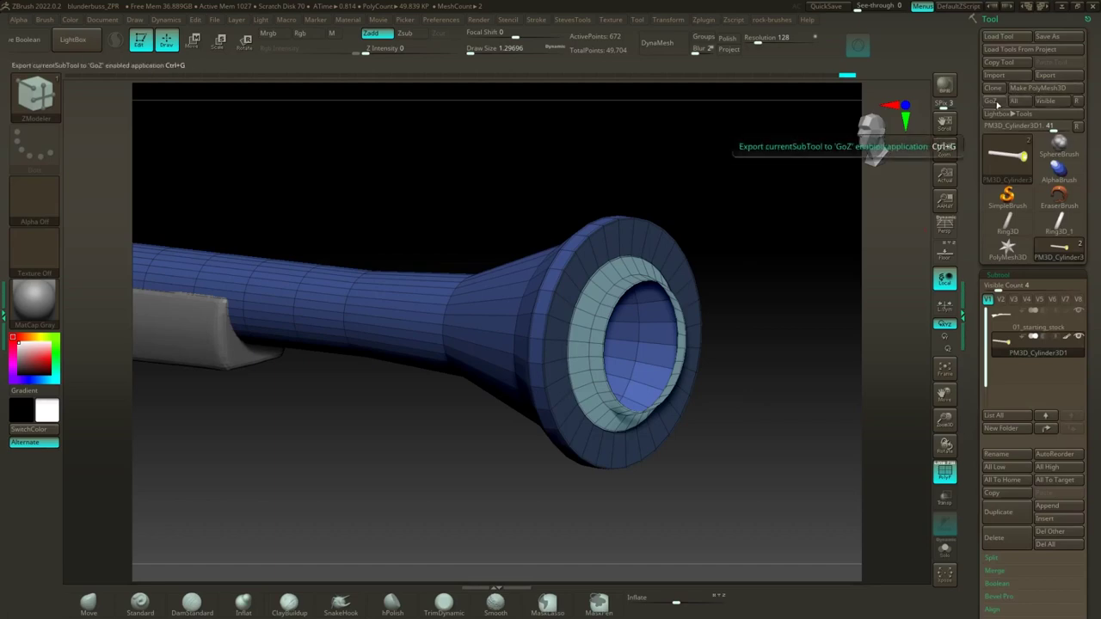
click(992, 102)
key(alt+Tab)
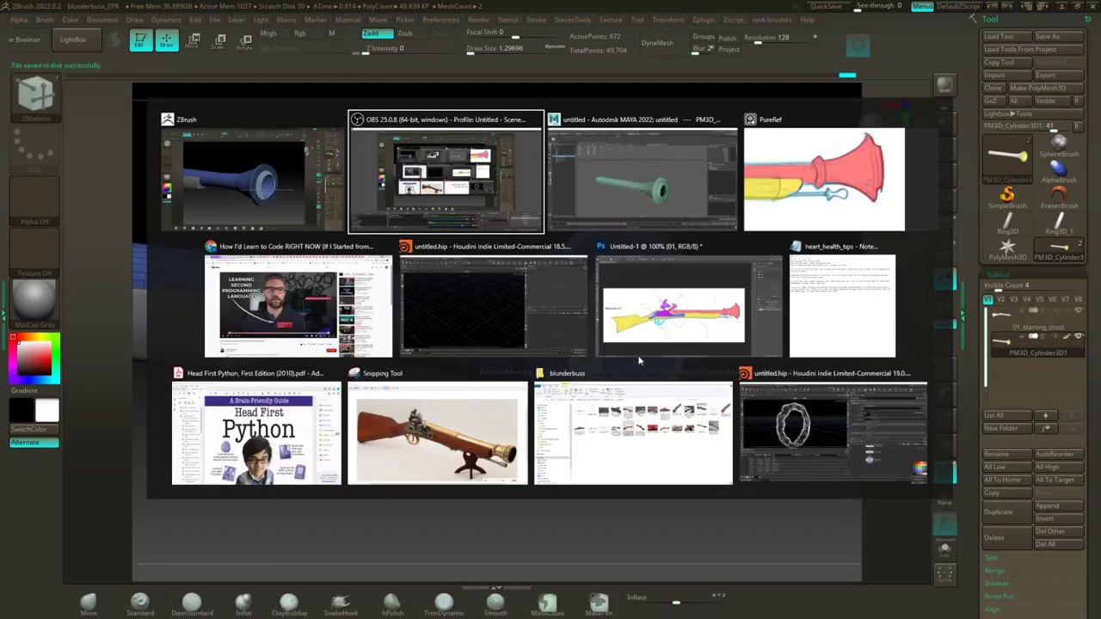
key(alt+Tab)
Step: Examine the muzzle's inner collar edge up close with the smooth mesh preview, then return to the unsmoothed display
scroll(559, 318, up, 10)
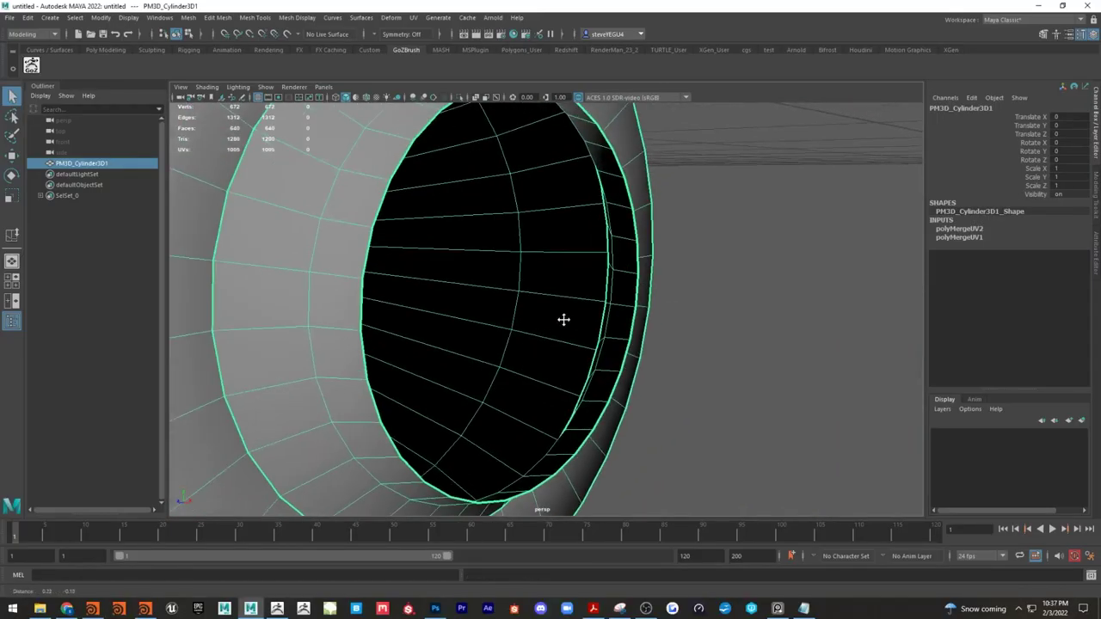
alt+middle_drag(563, 319, 571, 348)
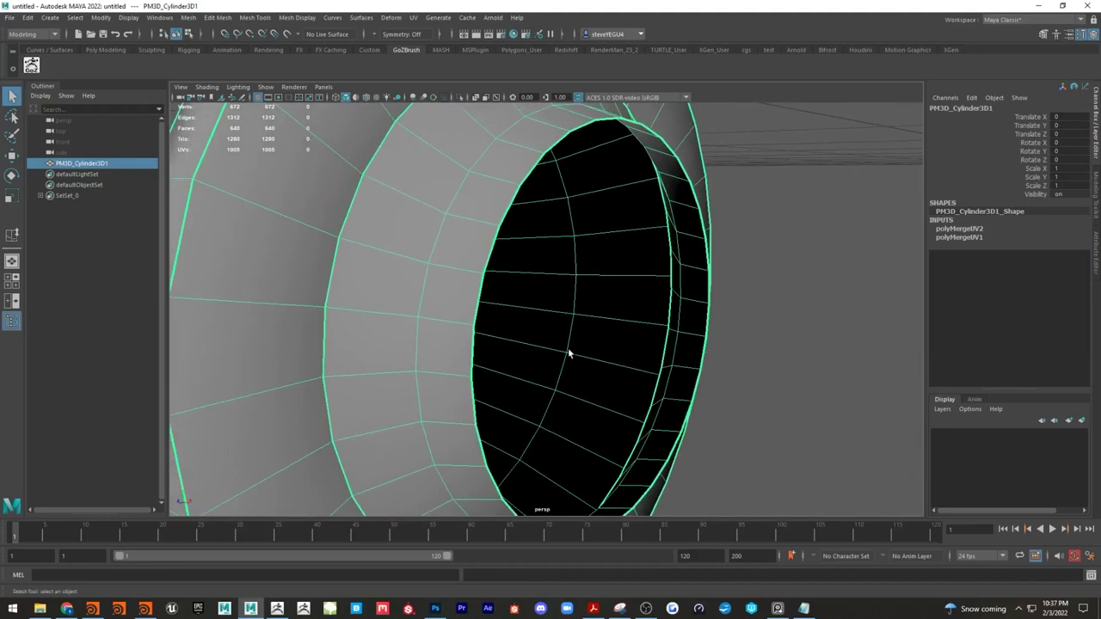
alt+drag(443, 304, 458, 330)
key(3)
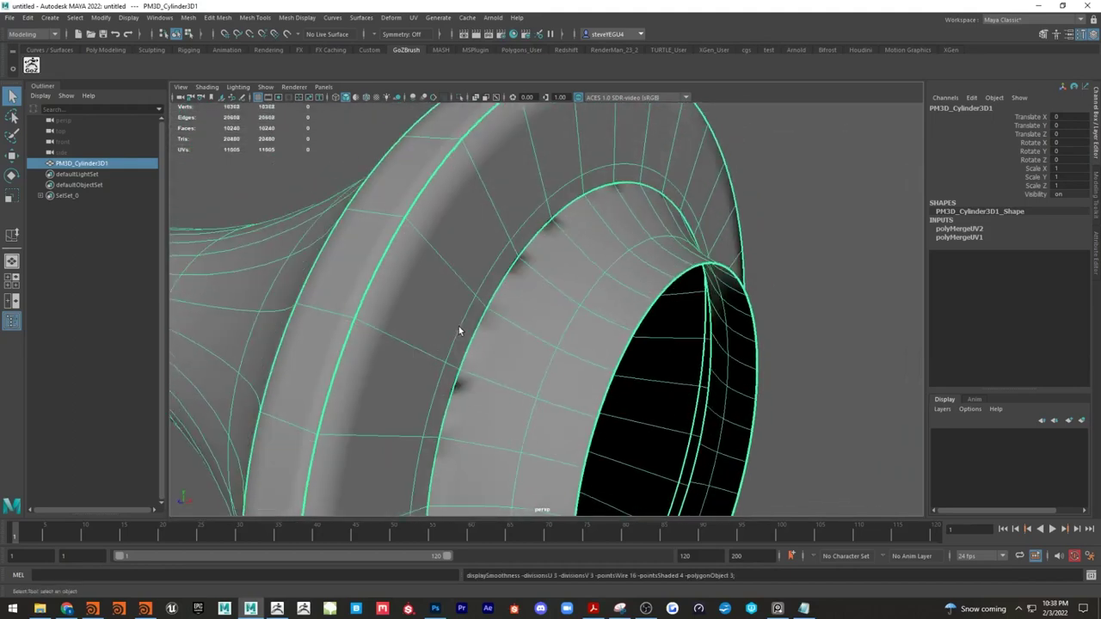
key(1)
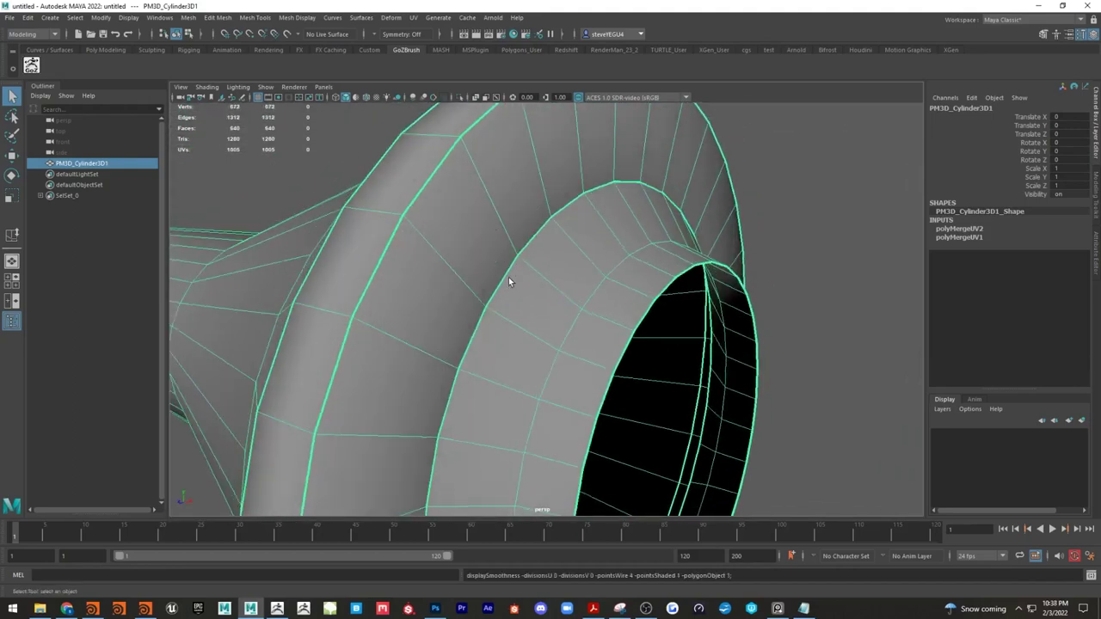
scroll(511, 280, down, 4)
Step: Test whether one face of the muzzle's inner collar is attached by moving it, and undo the move
right_drag(524, 267, 560, 245)
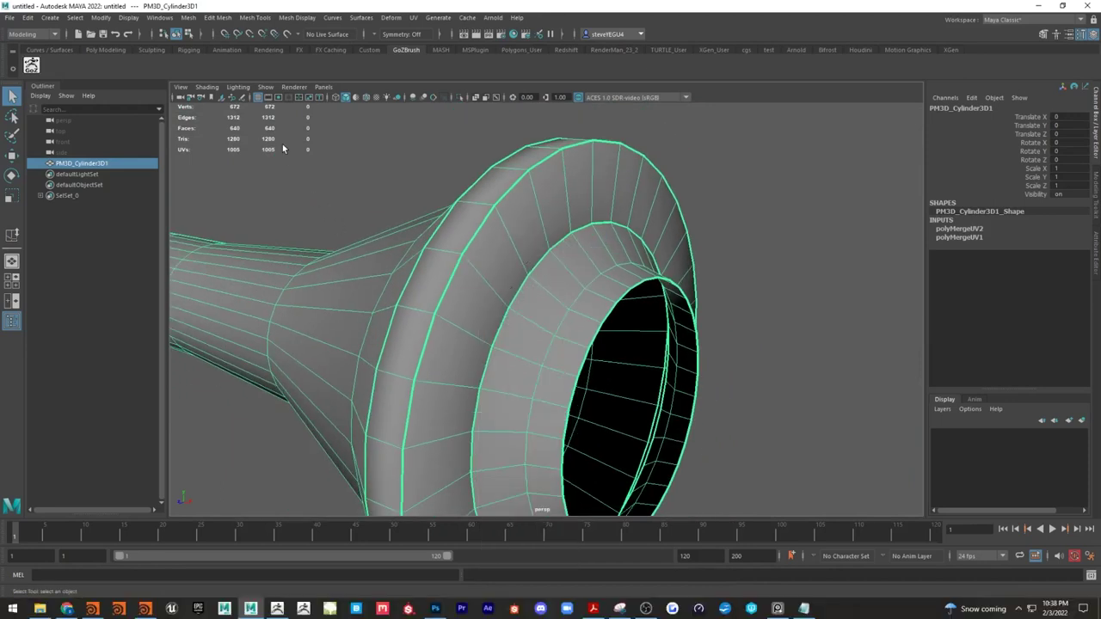
key(F11)
click(531, 313)
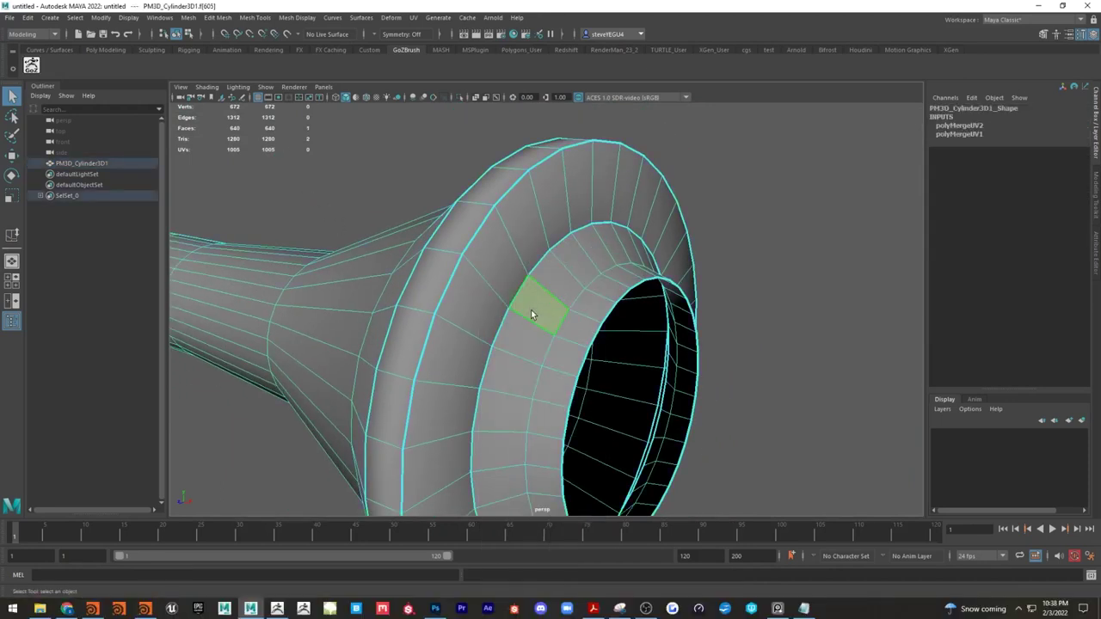
key(w)
drag(540, 303, 638, 275)
click(788, 345)
alt+drag(789, 346, 536, 299)
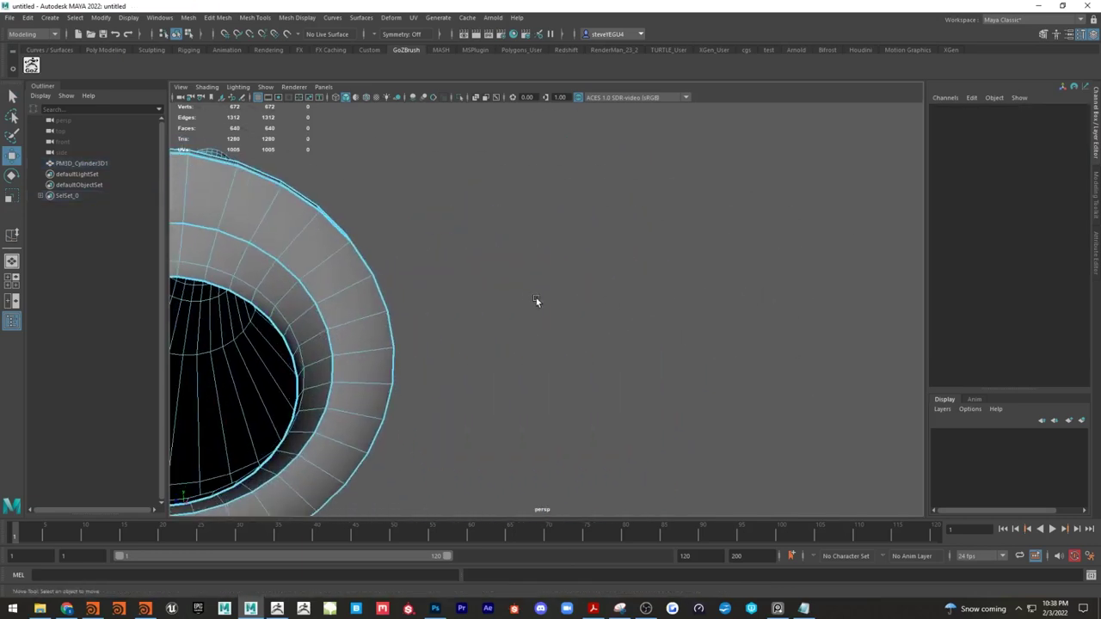
alt+middle_drag(535, 299, 680, 301)
alt+drag(679, 301, 707, 300)
key(ctrl+z)
key(ctrl+z)
key(ctrl+z)
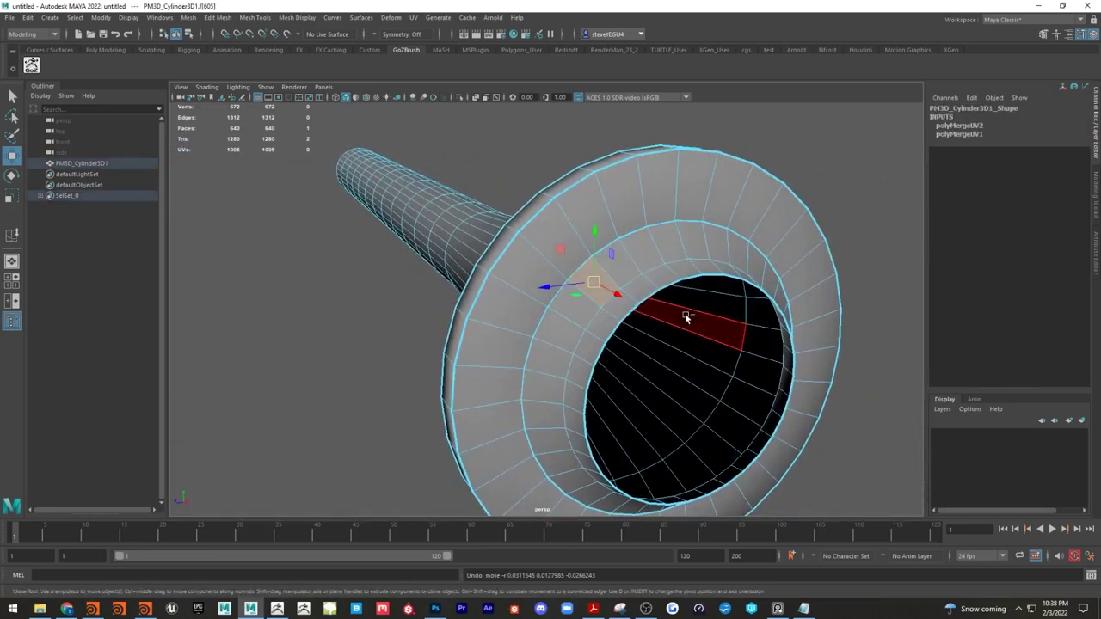
Step: Merge the vertices of the whole barrel in object mode with a distance threshold of 0
alt+drag(299, 335, 458, 351)
alt+right_drag(459, 350, 351, 328)
alt+drag(351, 327, 334, 326)
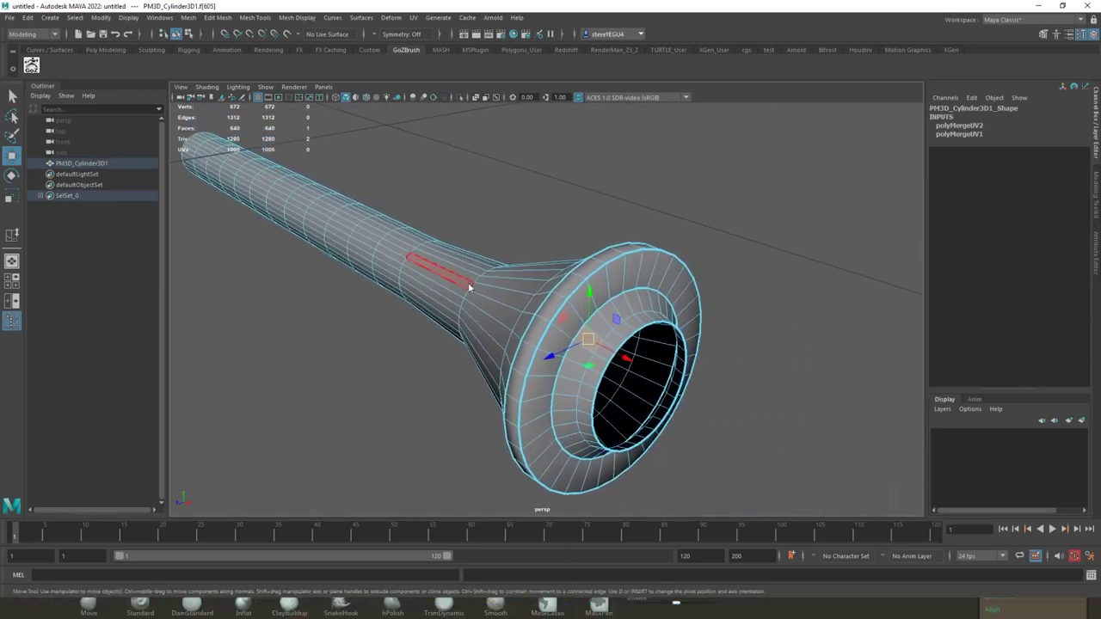
right_drag(469, 289, 483, 278)
click(264, 17)
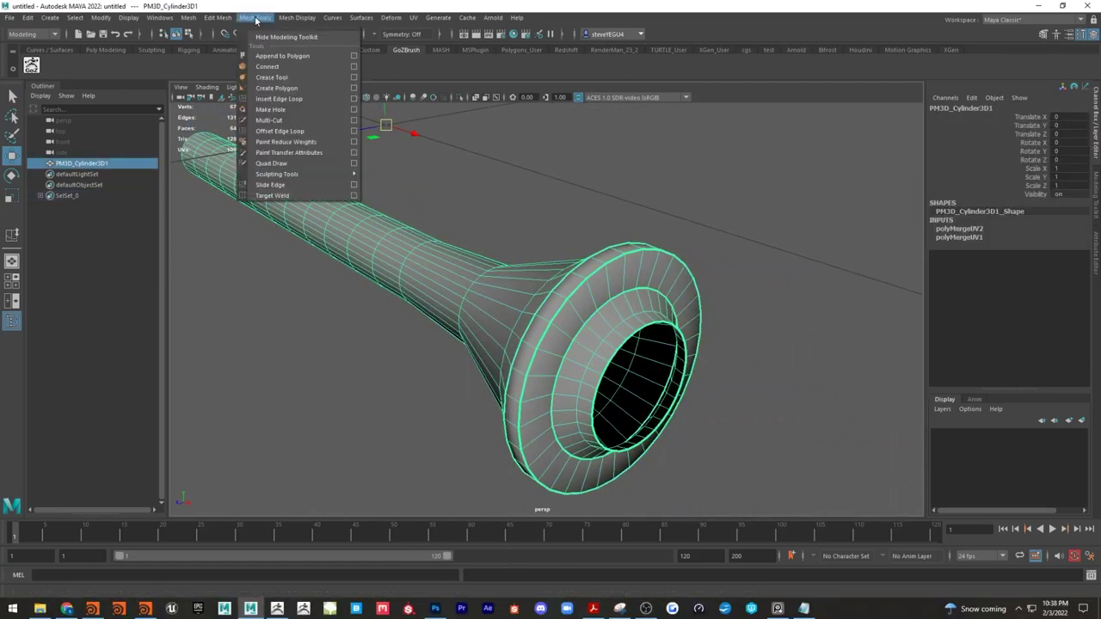
click(264, 5)
click(98, 49)
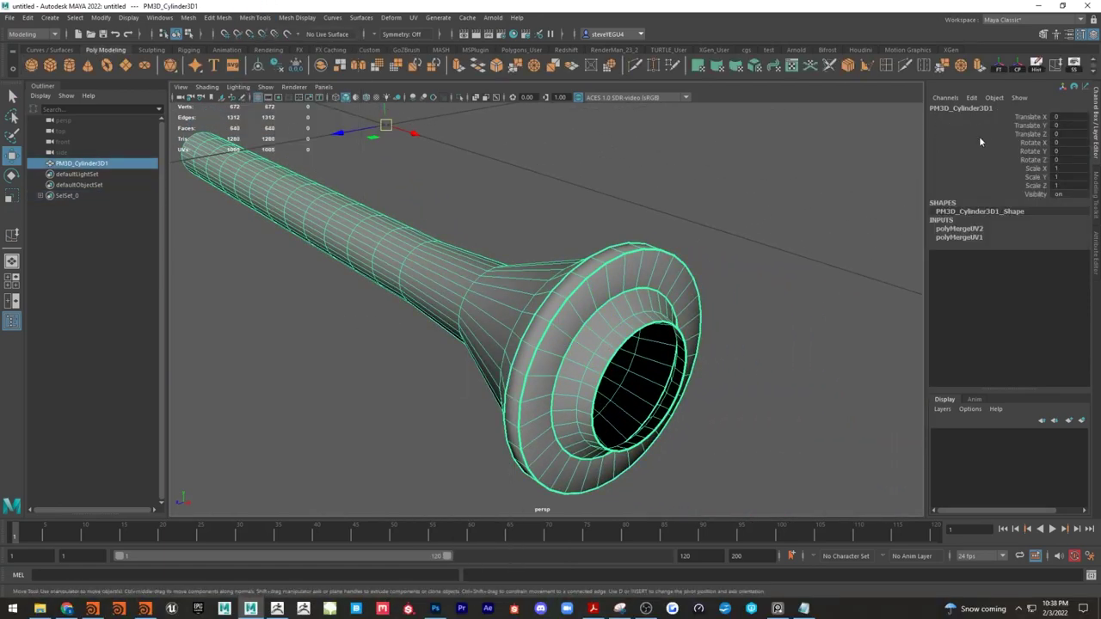
click(941, 67)
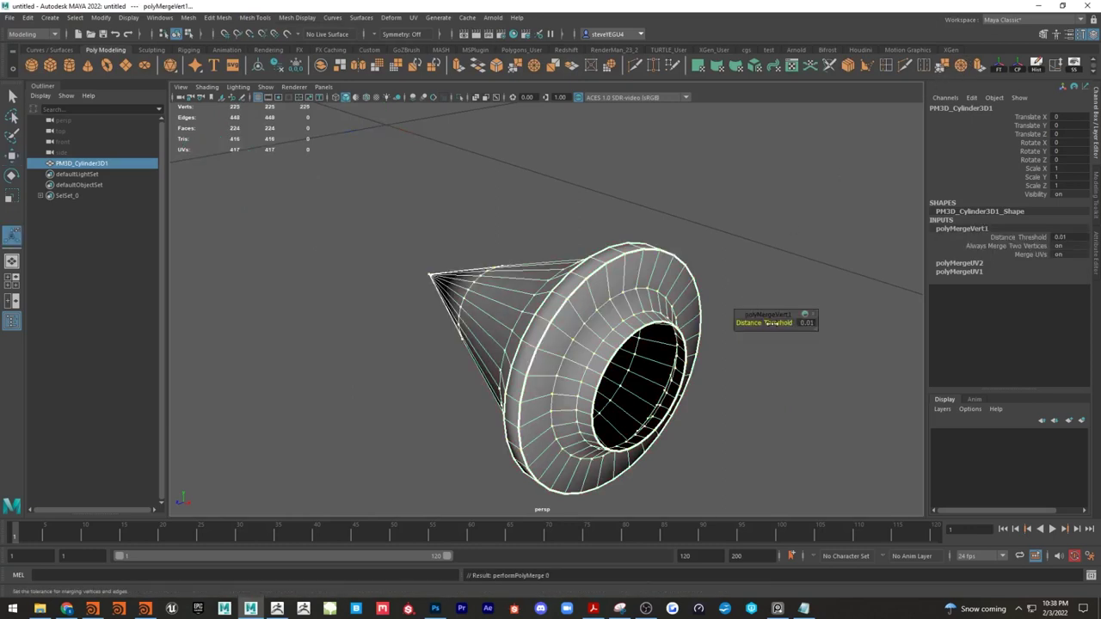
drag(772, 323, 768, 324)
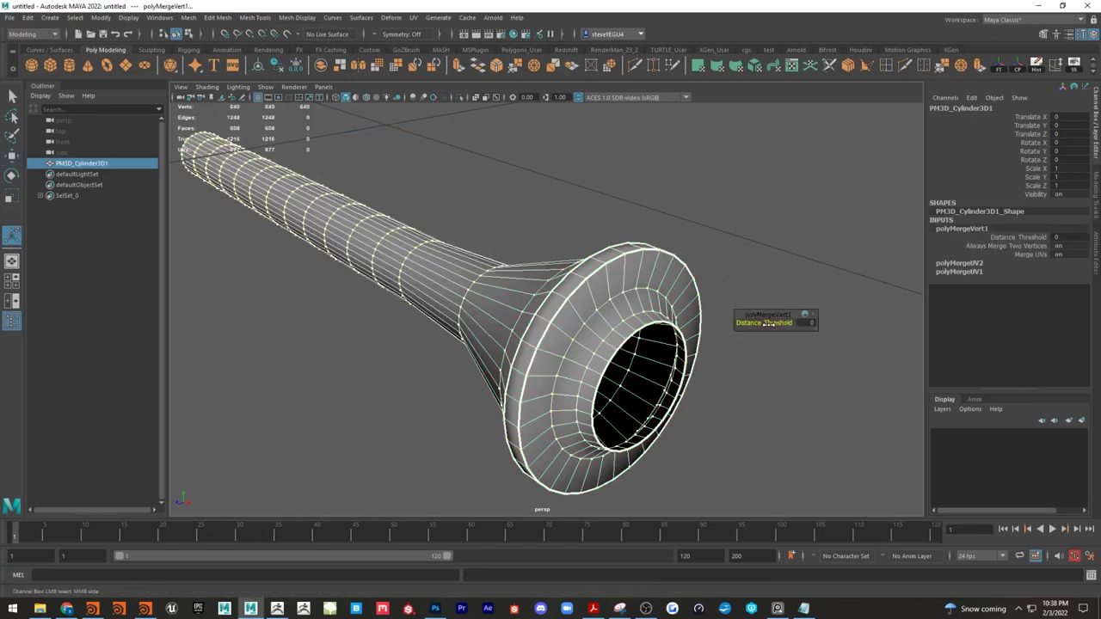
Step: Run the vertex merge on the barrel a second time with its distance threshold set to 0
click(941, 66)
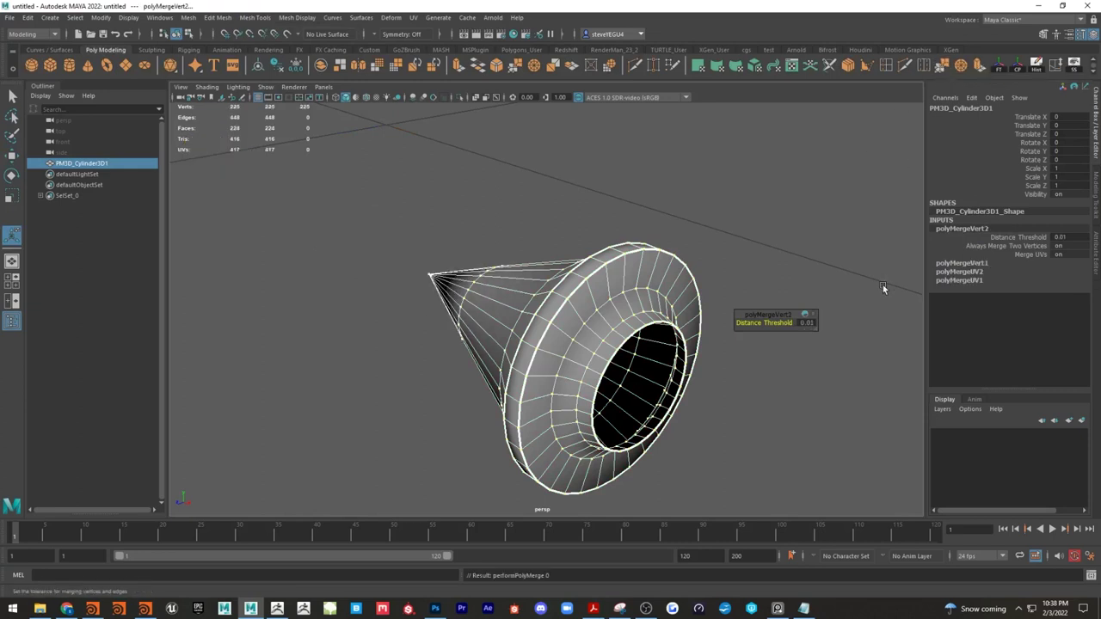
click(806, 324)
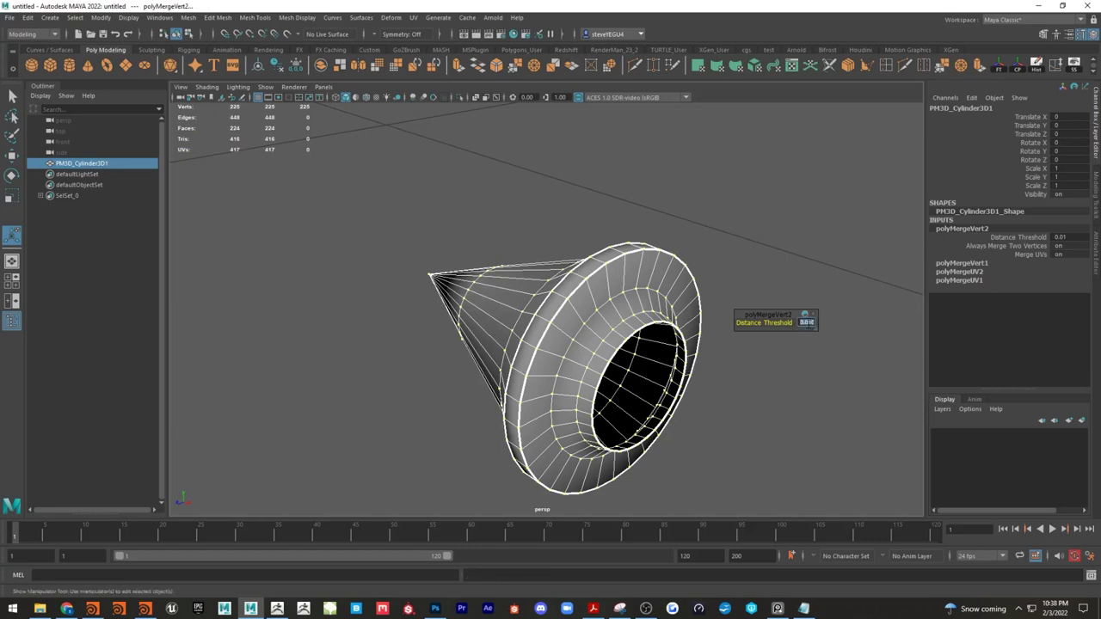
text(0)
key(Return)
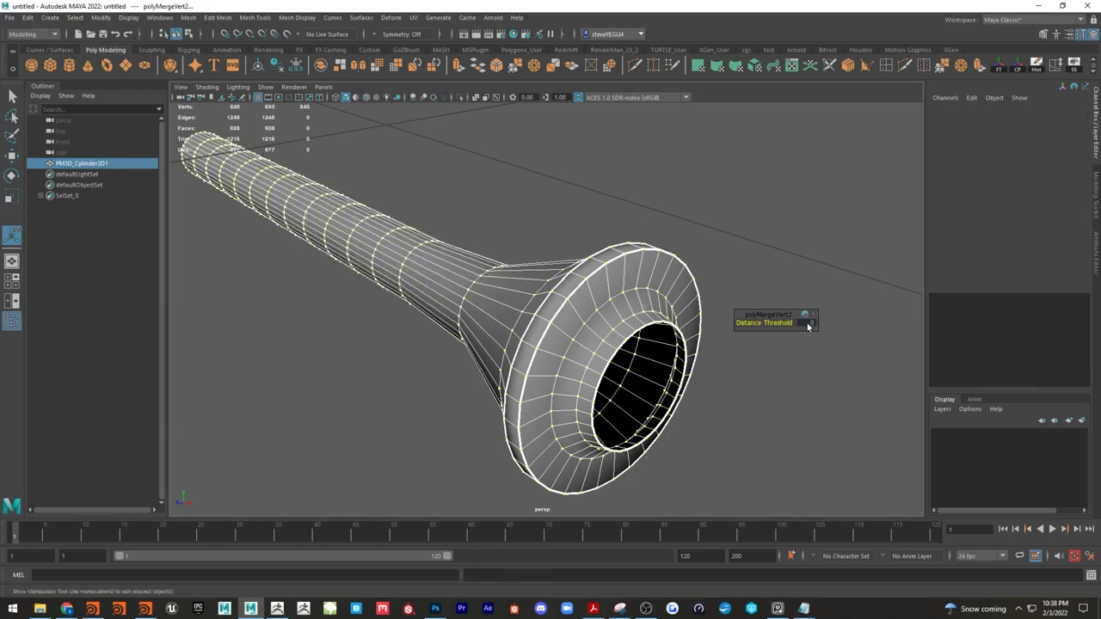
Step: Check the merged barrel with the smooth mesh preview and return to the unsmoothed display
right_drag(636, 358, 649, 300)
key(3)
alt+drag(748, 315, 781, 361)
click(768, 348)
click(698, 289)
key(3)
key(1)
Step: Send the merged barrel to ZBrush with GoZ and view it together with the gun stock
right_drag(643, 285, 688, 258)
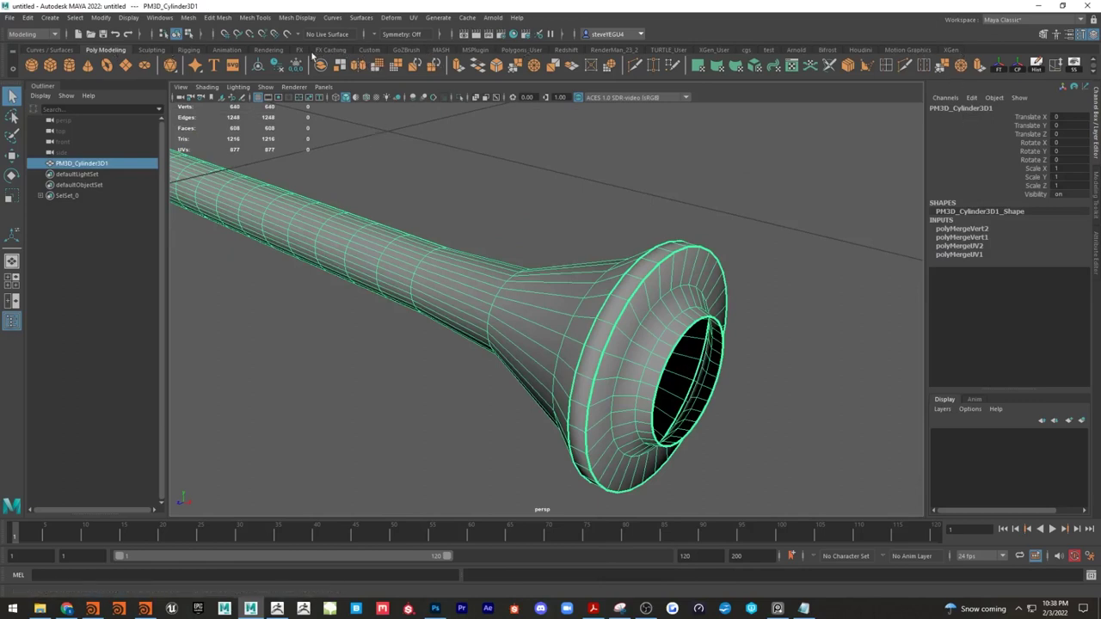
click(406, 49)
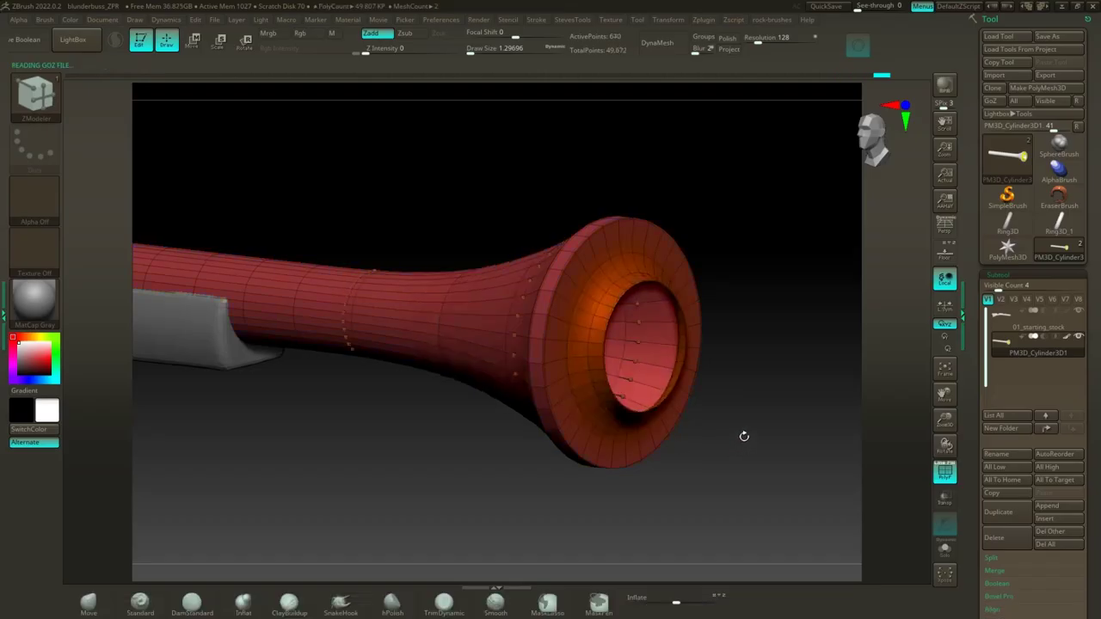
alt+drag(693, 475, 777, 505)
ctrl+right_drag(777, 505, 638, 490)
drag(632, 466, 641, 473)
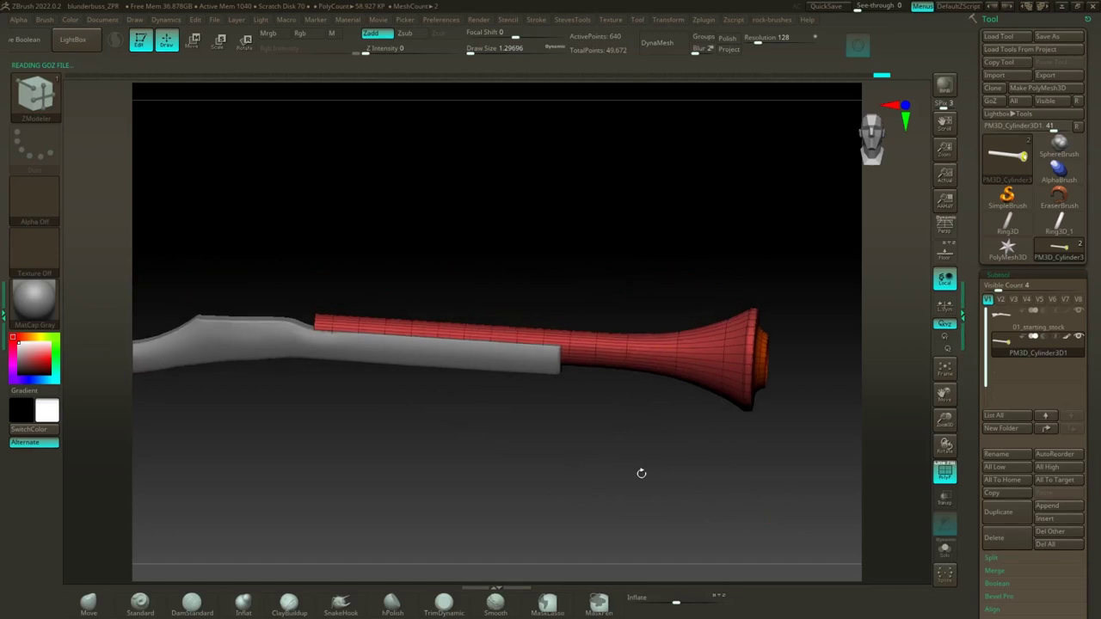
mouse_move(713, 479)
mouse_down()
mouse_move(695, 469)
mouse_move(708, 484)
mouse_move(658, 474)
mouse_move(611, 482)
mouse_up()
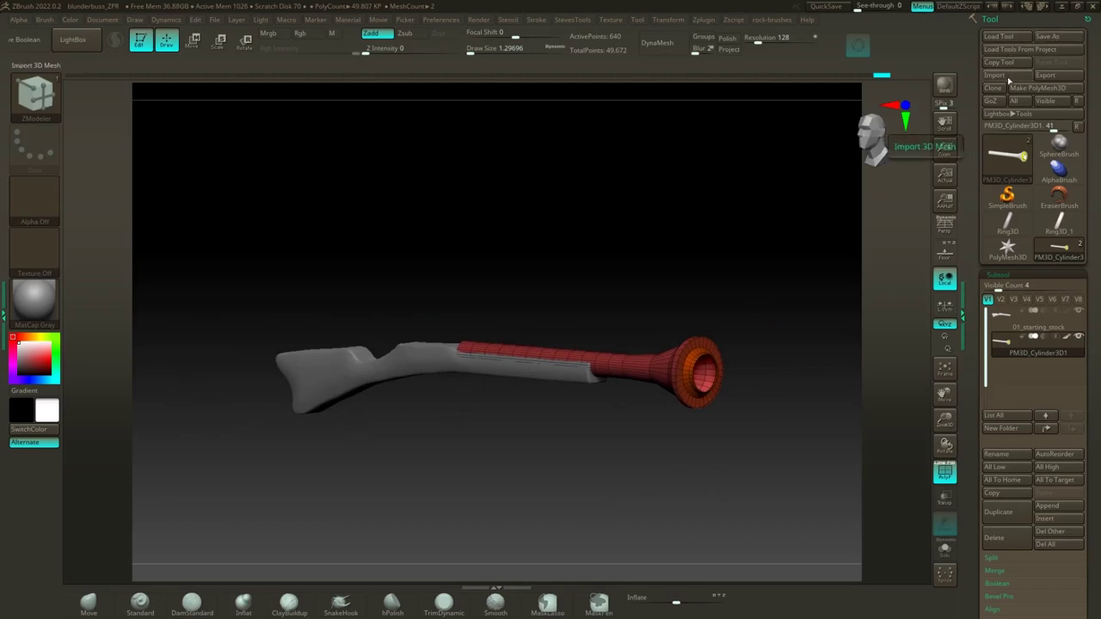
Step: Save the tool as 02_barell in the blunderbuss_demo folder inside 3dAnim_Modeling_and_Surface
click(1052, 40)
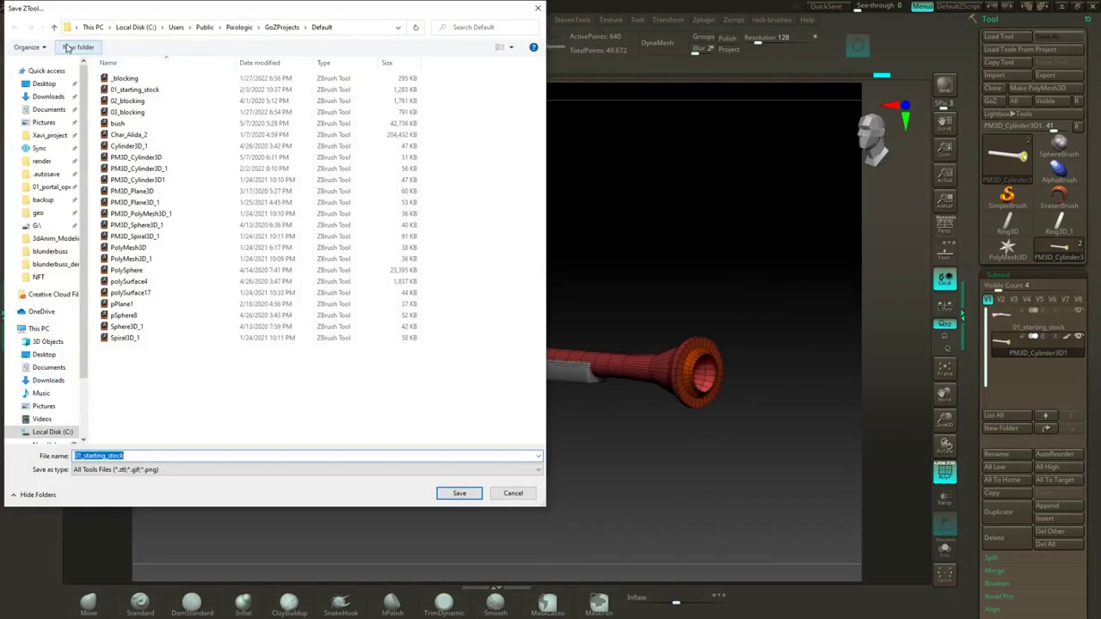
click(53, 238)
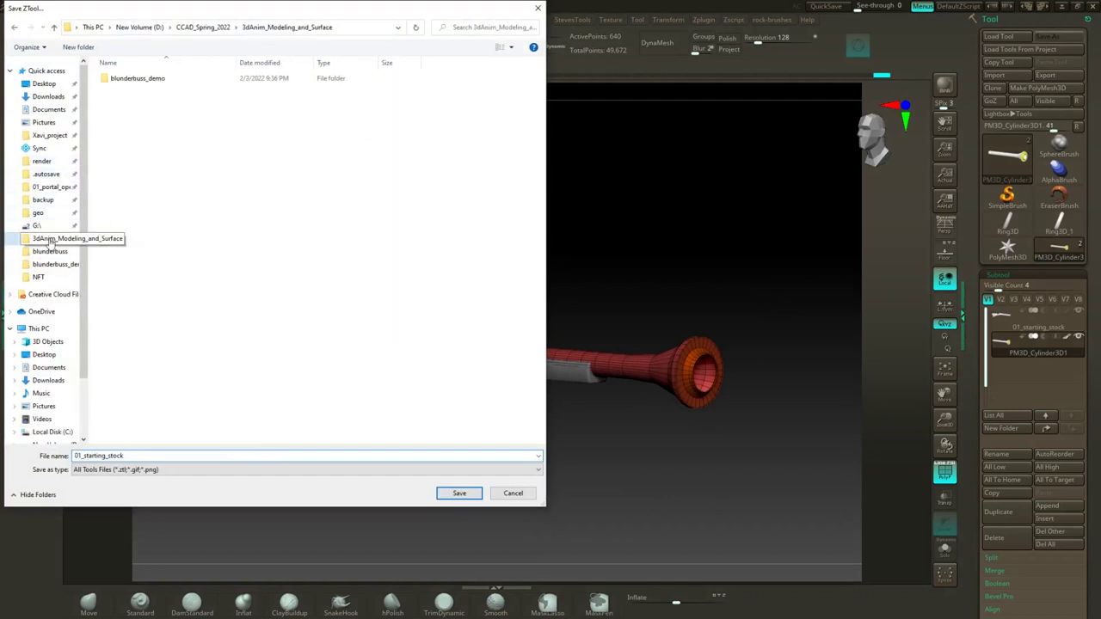
double_click(127, 79)
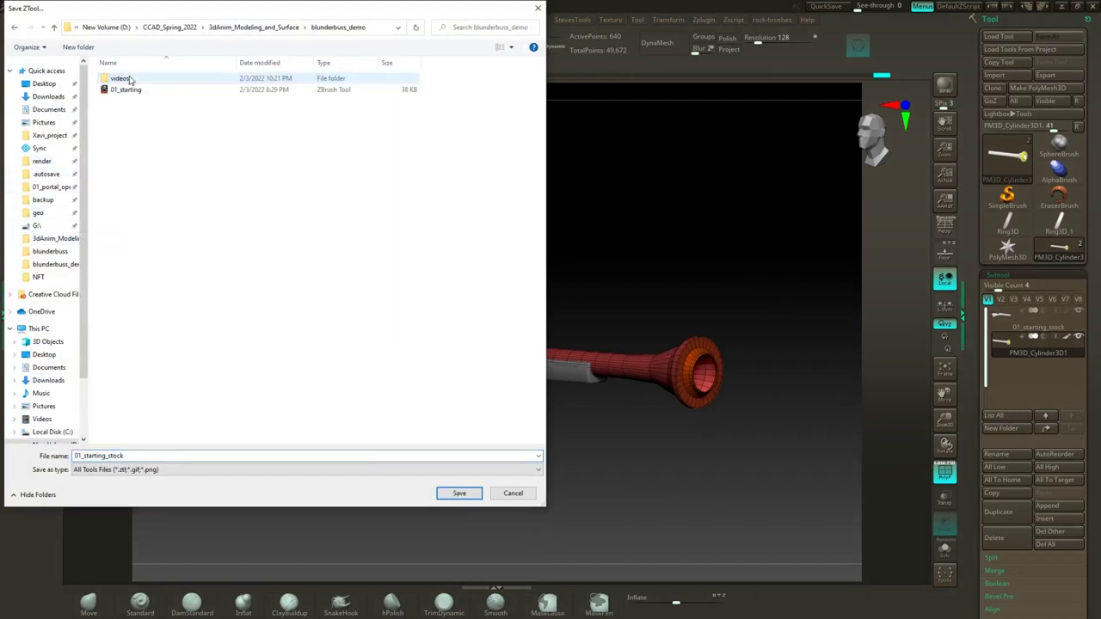
double_click(136, 456)
text(02_barell)
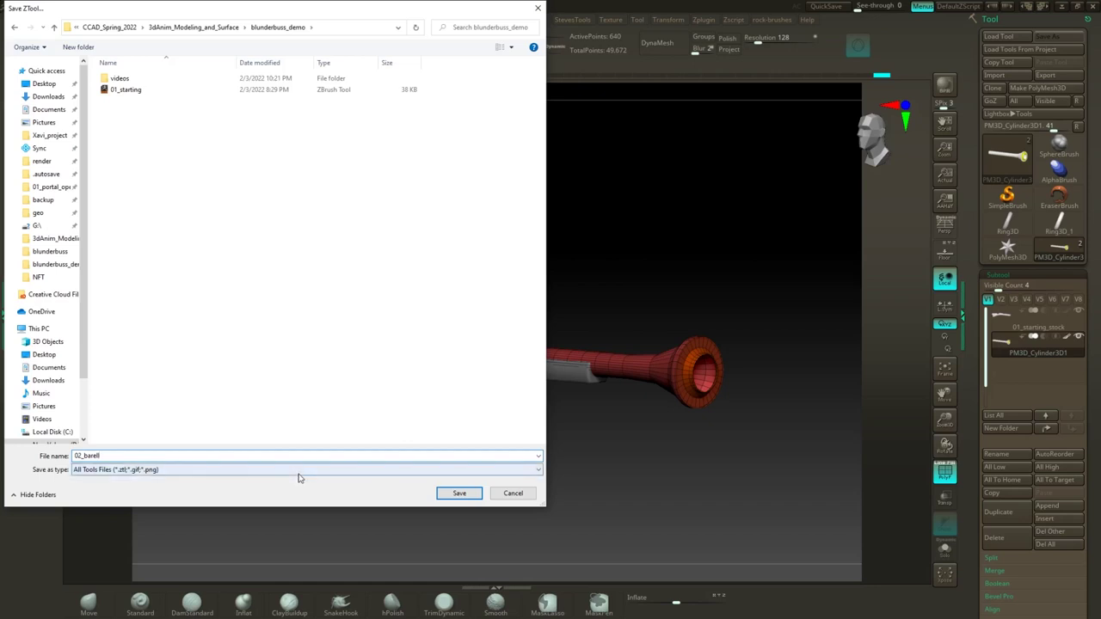
click(460, 492)
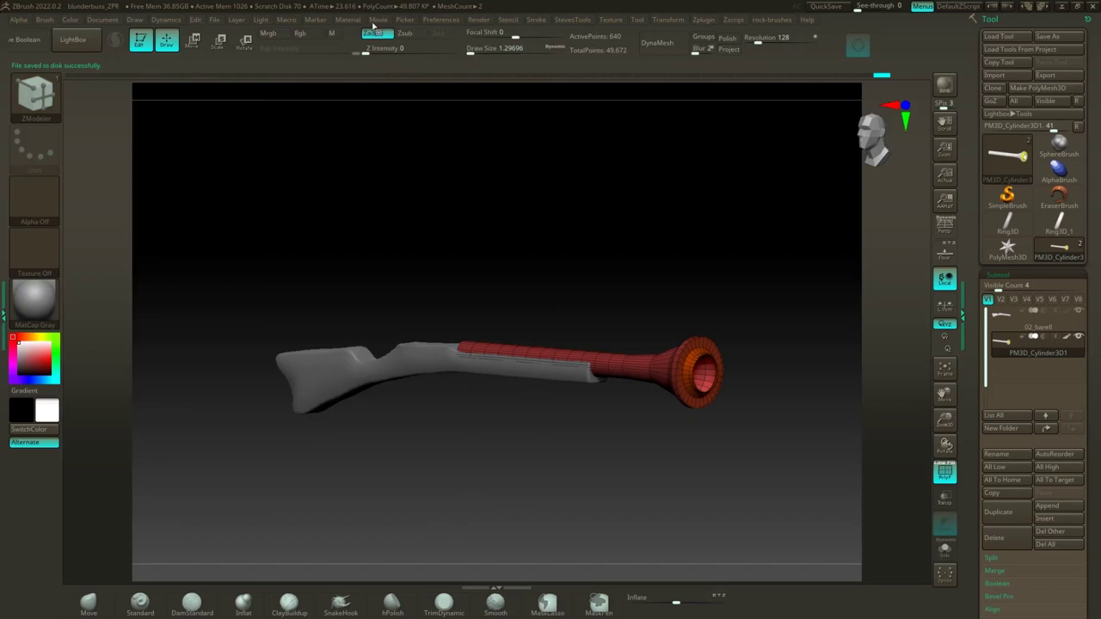
Step: Save the project over the existing blunderbuss_ZPR file in the blunderbuss_demo folder
click(217, 18)
click(289, 41)
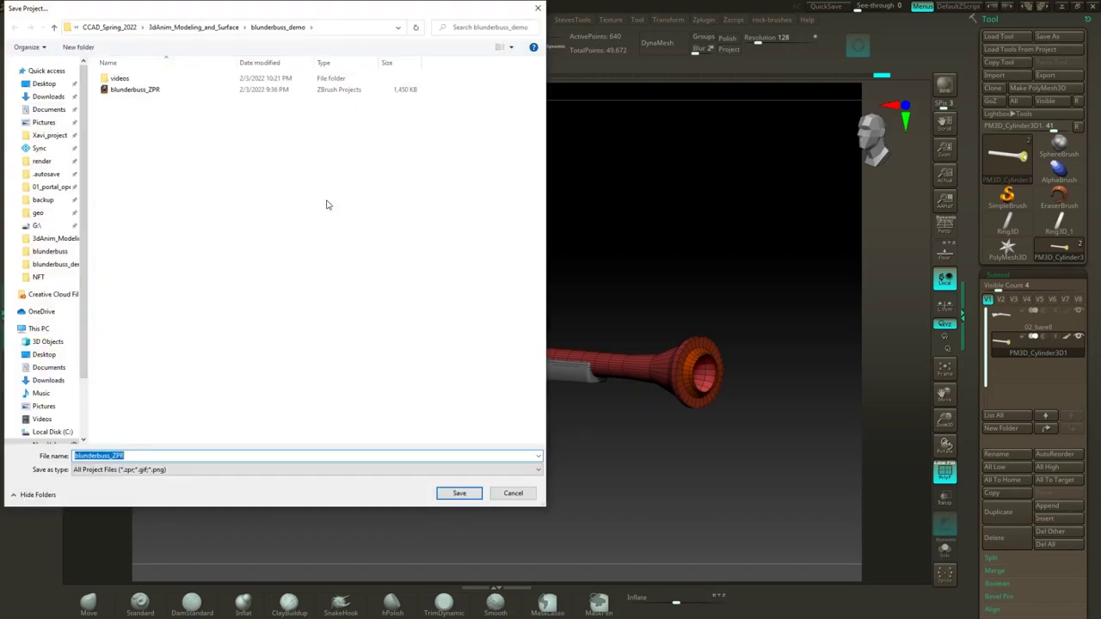
click(117, 91)
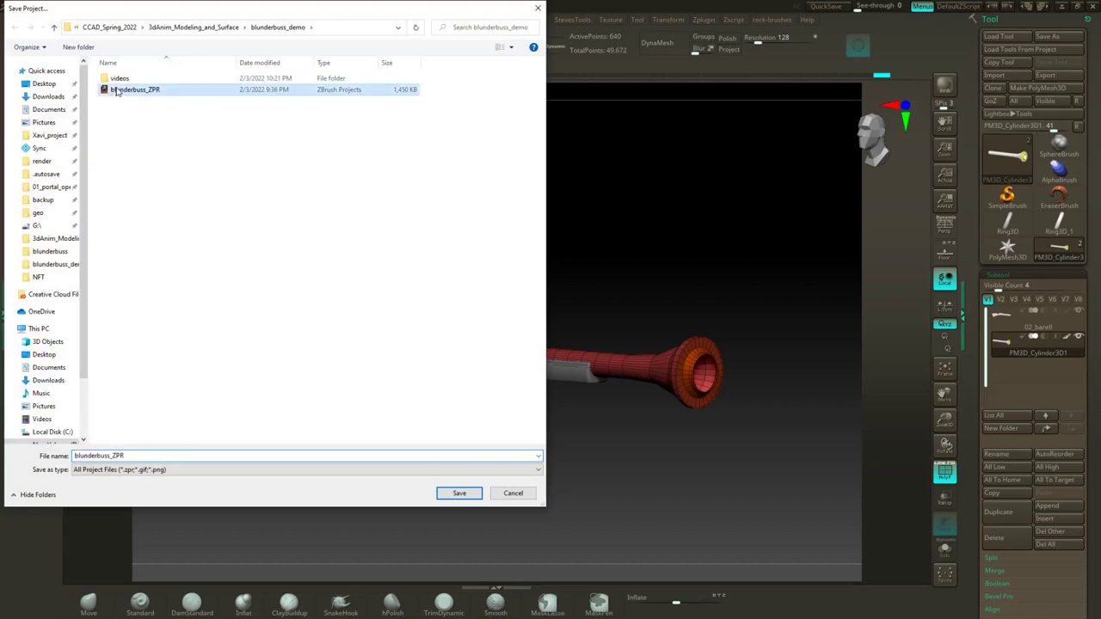
click(458, 493)
click(614, 302)
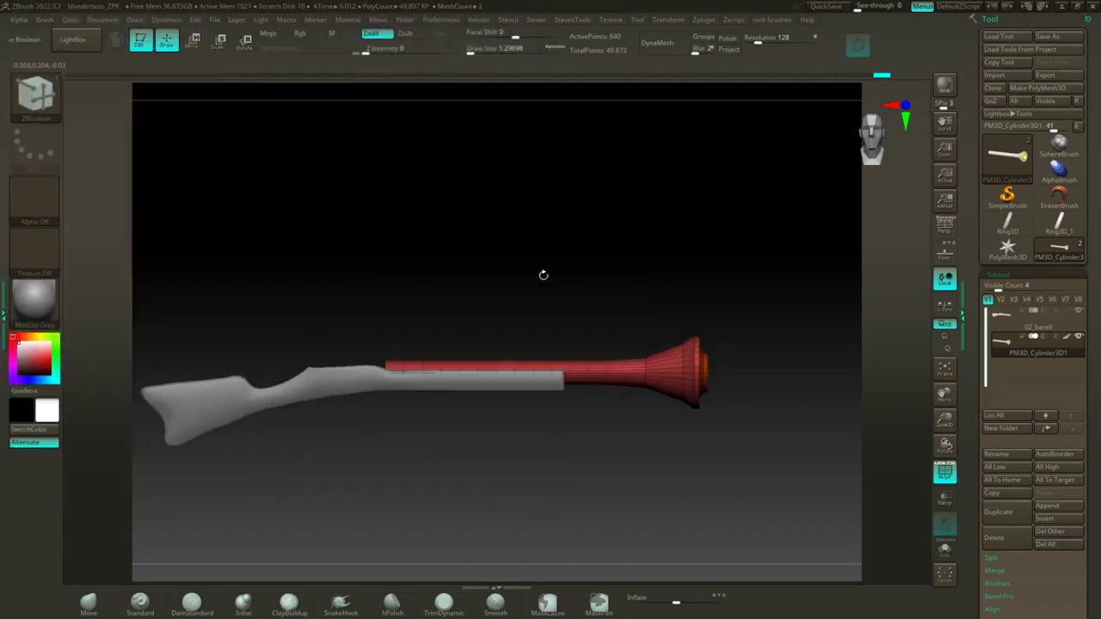
Step: Show the Musketoon #3 reference overlay and place it above the gun model
drag(542, 273, 591, 238)
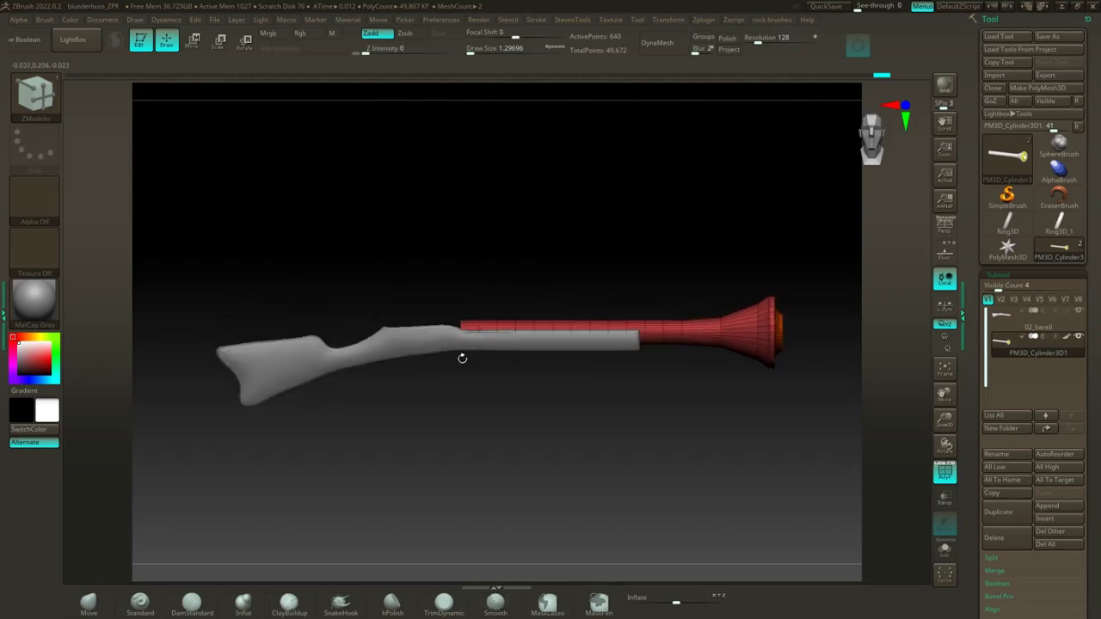
key(shift+z)
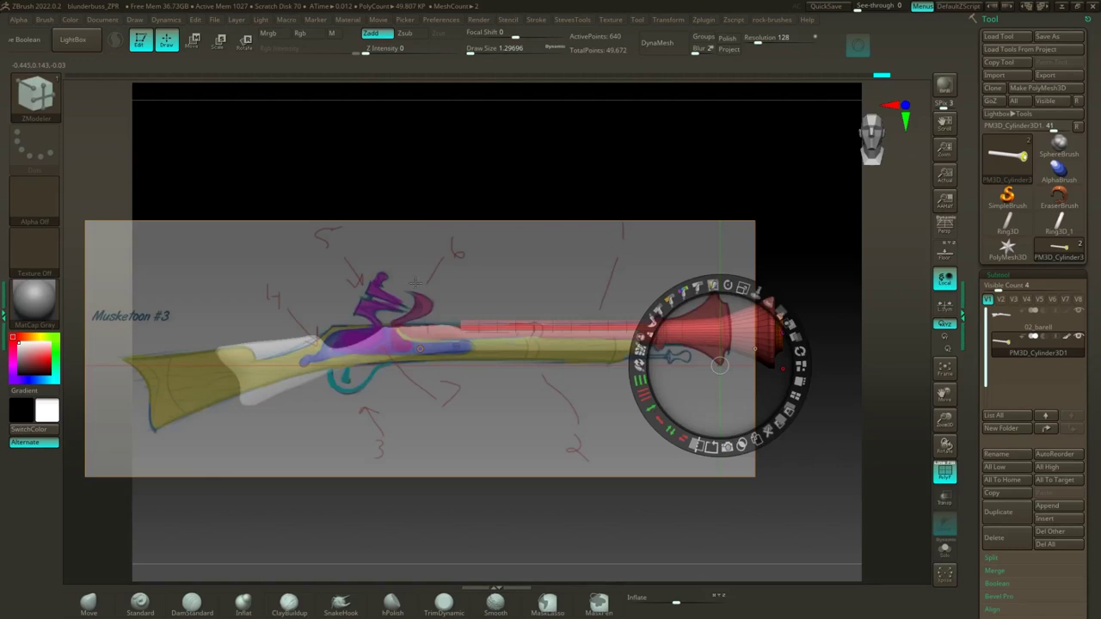
drag(491, 296, 606, 146)
drag(573, 422, 511, 497)
key(z)
drag(581, 451, 642, 471)
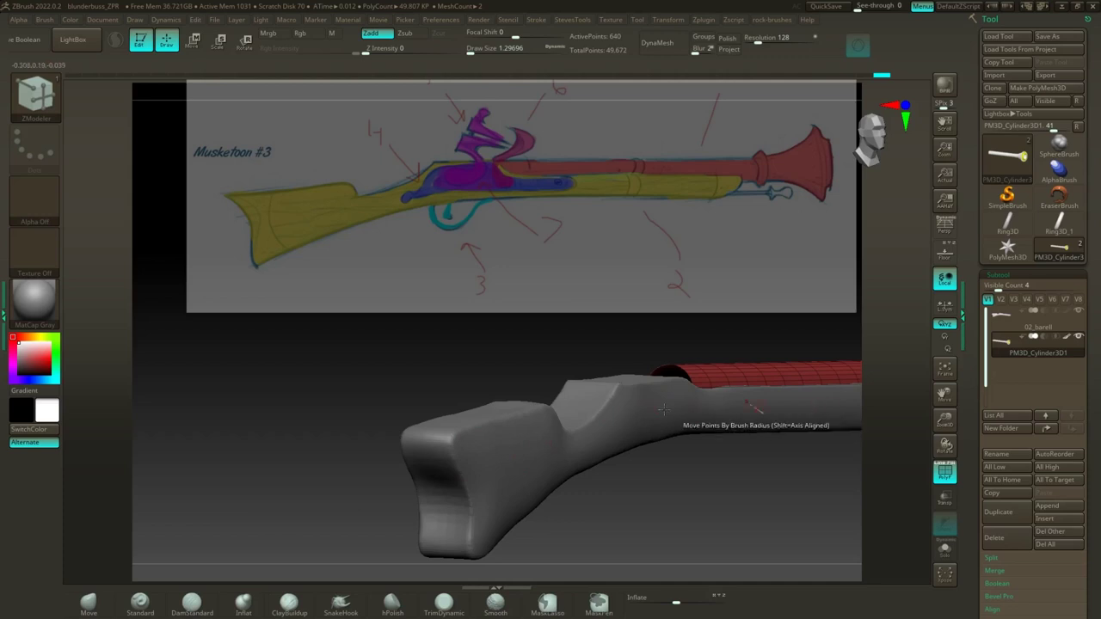
alt+drag(757, 470, 466, 449)
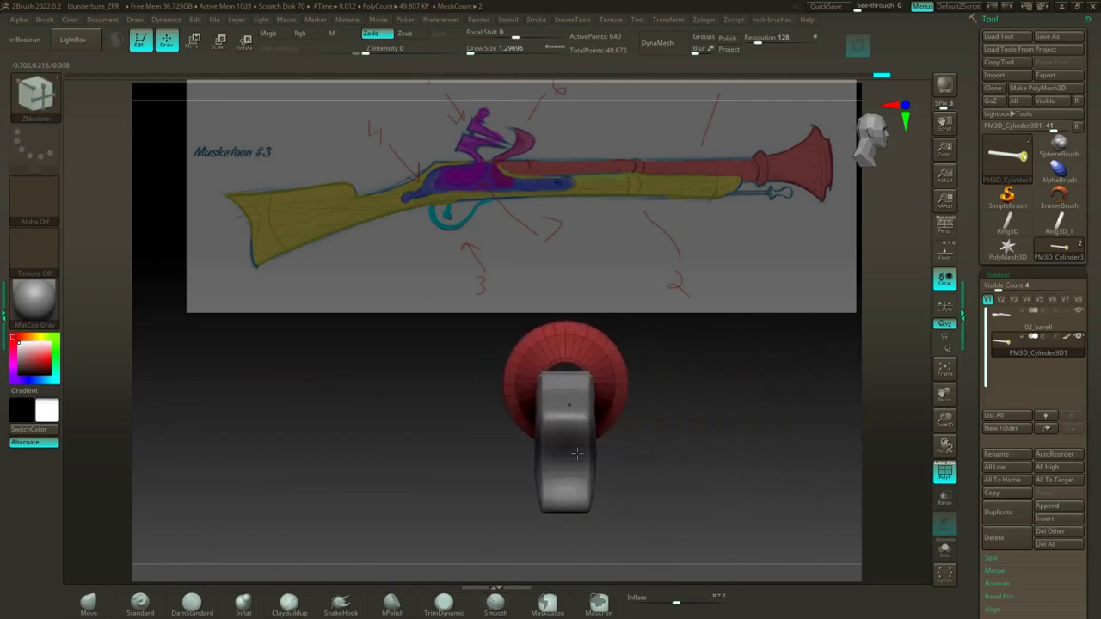
Step: Make the gun stock the active subtool and set the draw size to about 46
key(ctrl)
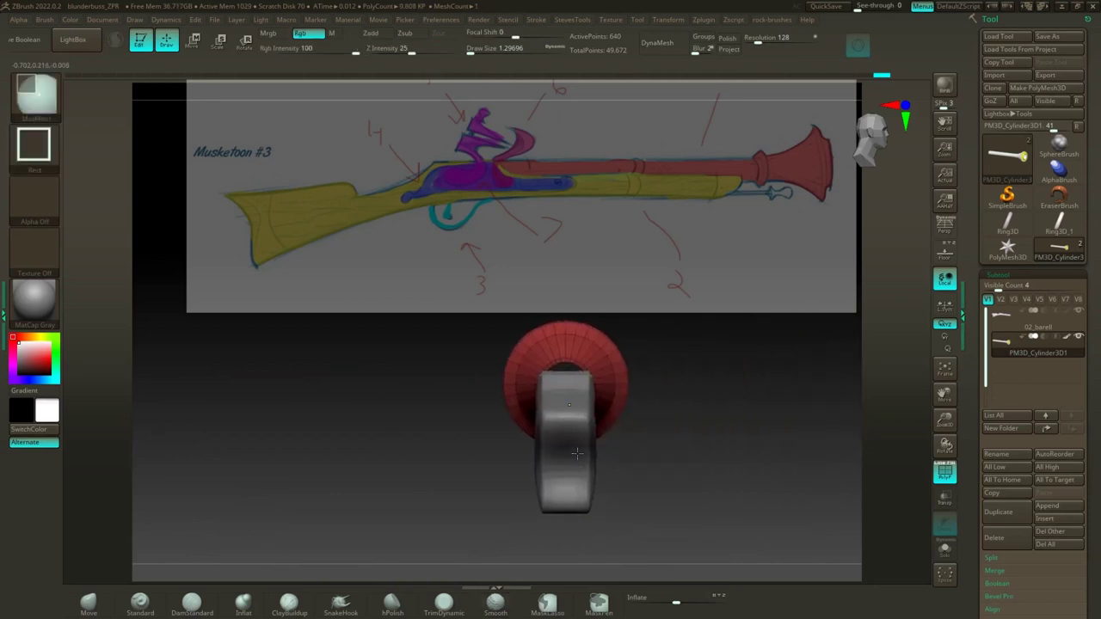
alt+click(576, 451)
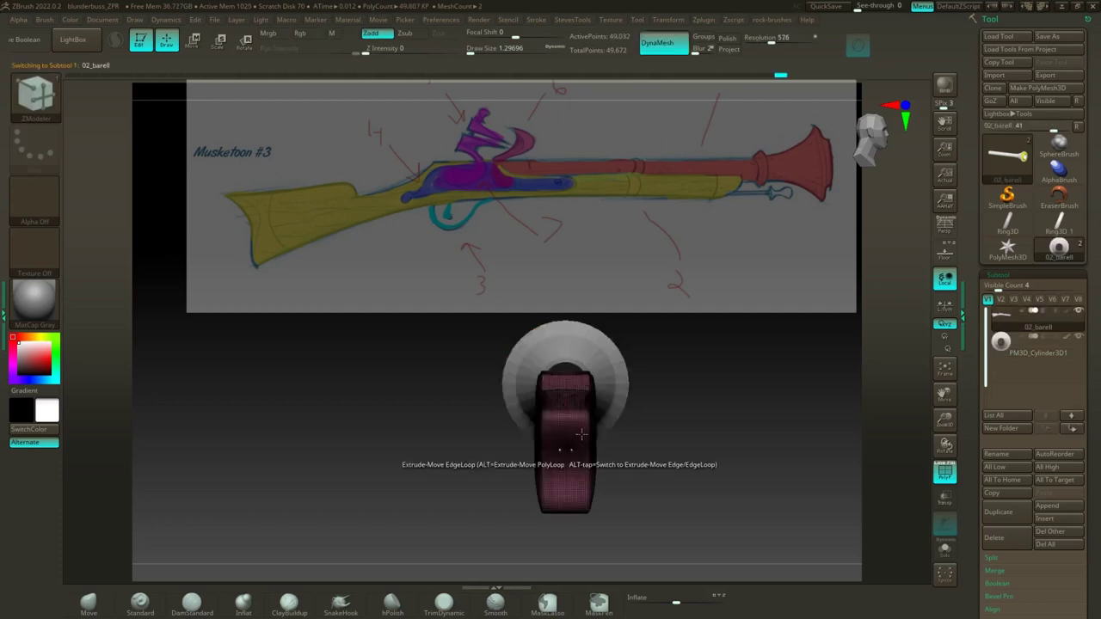
key(super)
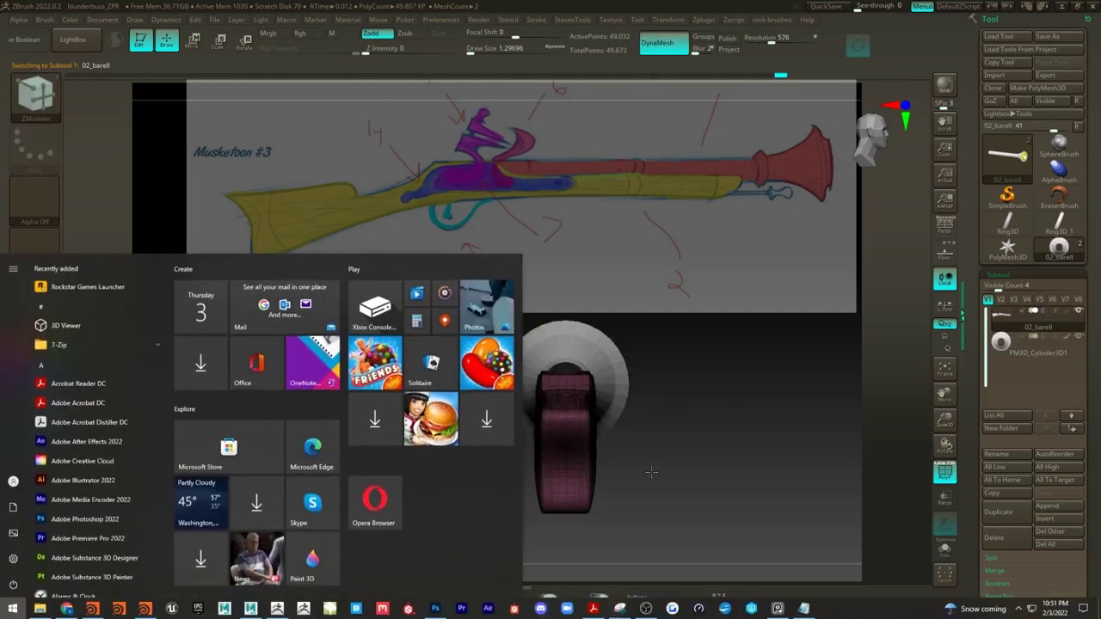
key(super)
mouse_move(656, 467)
alt+mouse_down()
mouse_move(693, 487)
mouse_move(655, 474)
mouse_move(684, 469)
alt+mouse_up()
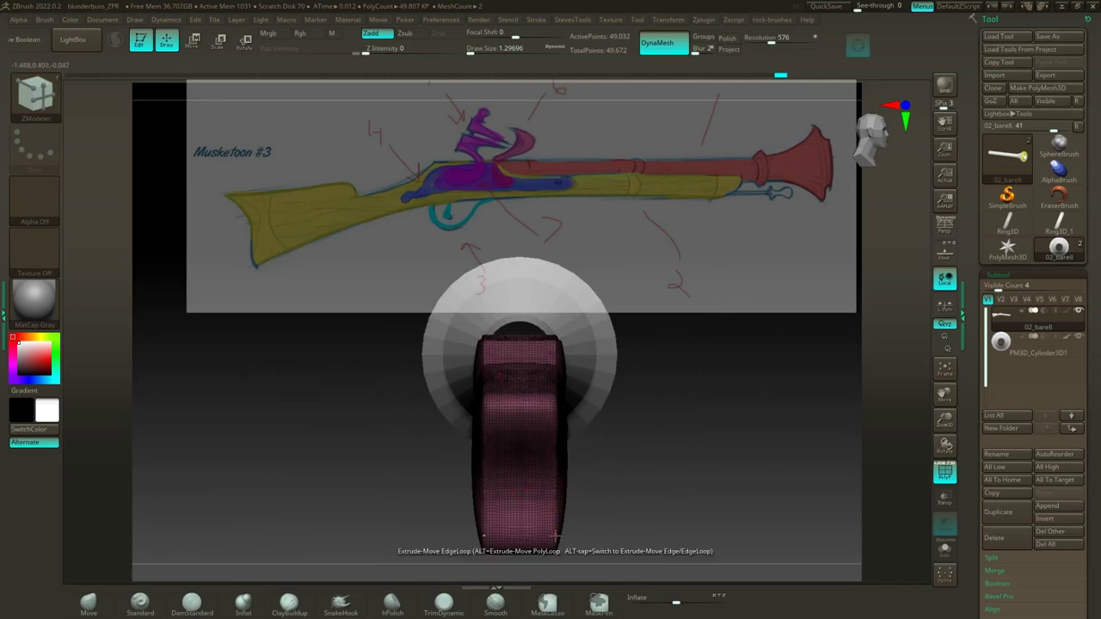
key(s)
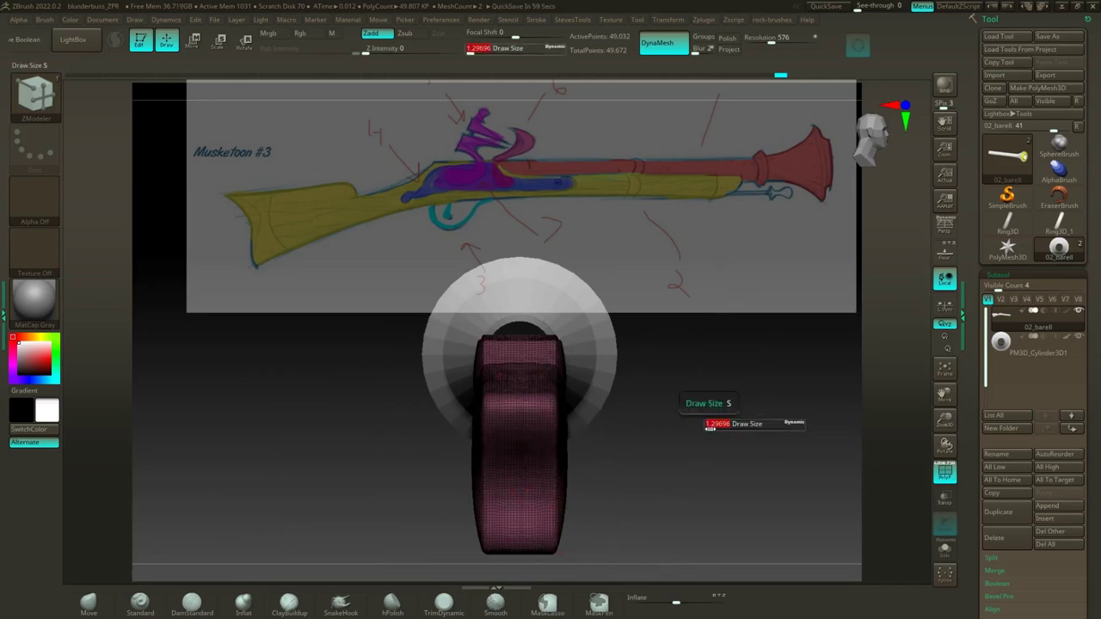
mouse_move(709, 424)
mouse_down()
mouse_move(737, 425)
mouse_move(727, 428)
mouse_up()
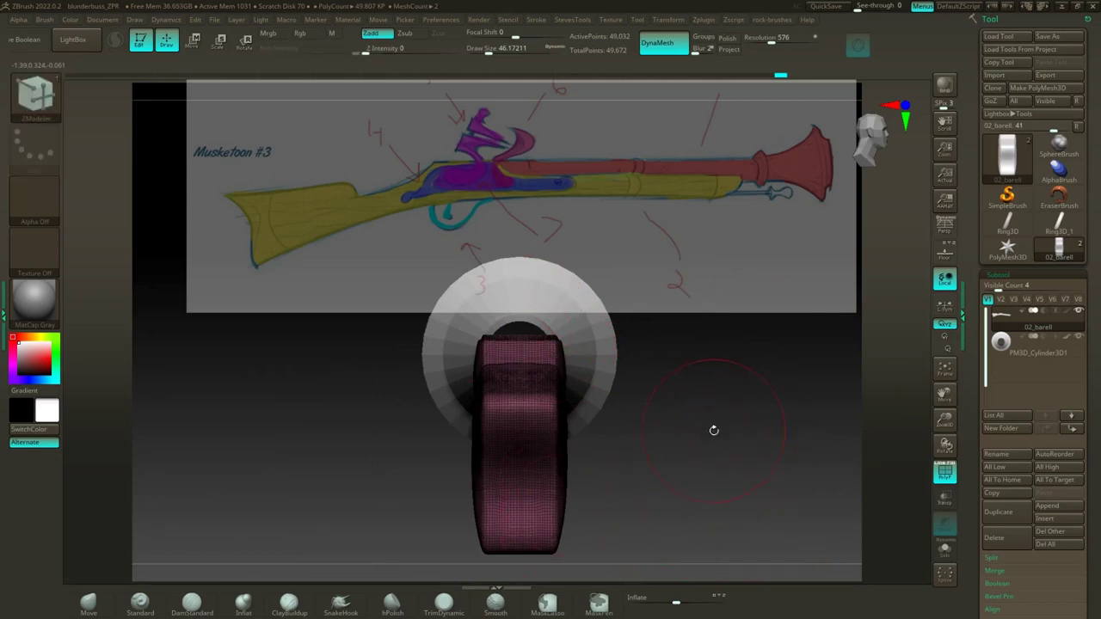
Step: Try to flatten the stock's rounded side with a ClipRect selection from the butt end, and undo it
key(ctrl+shift)
key(ctrl+shift)
ctrl+shift+click(37, 98)
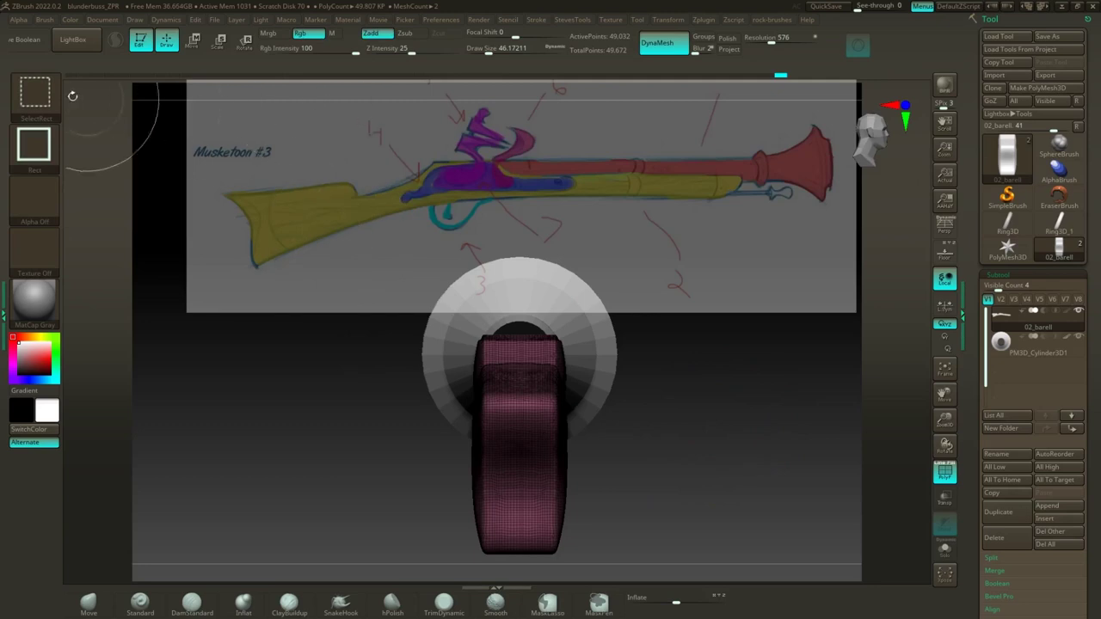
ctrl+shift+click(43, 102)
click(256, 152)
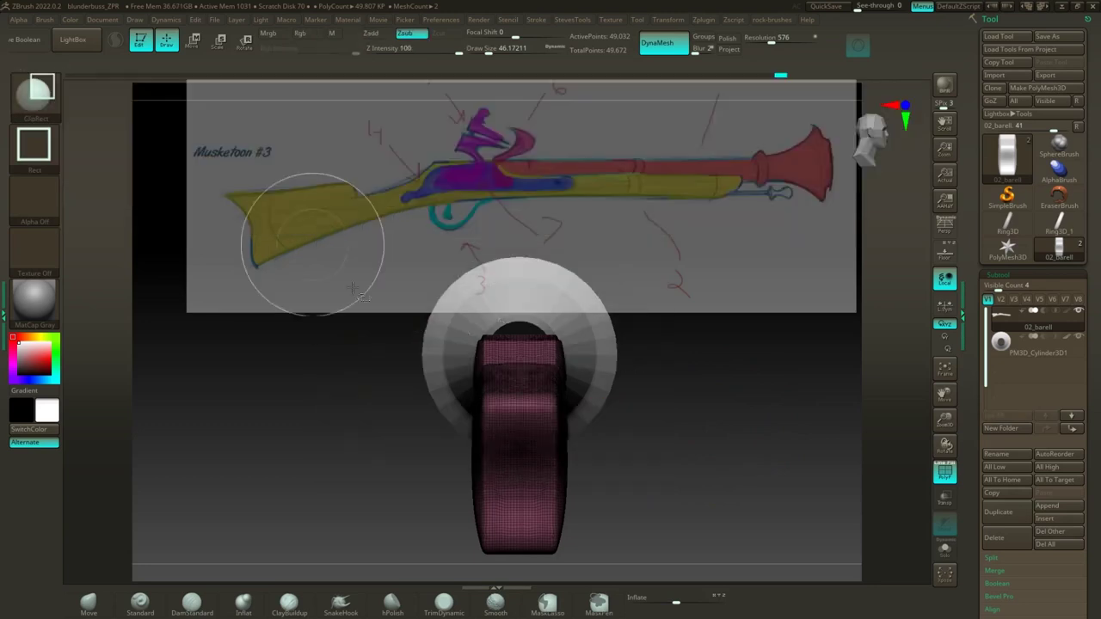
mouse_move(698, 555)
ctrl+shift+mouse_down()
mouse_move(602, 368)
mouse_move(554, 325)
ctrl+shift+mouse_up()
mouse_move(671, 438)
mouse_down()
mouse_move(659, 455)
mouse_move(668, 461)
mouse_up()
key(ctrl+z)
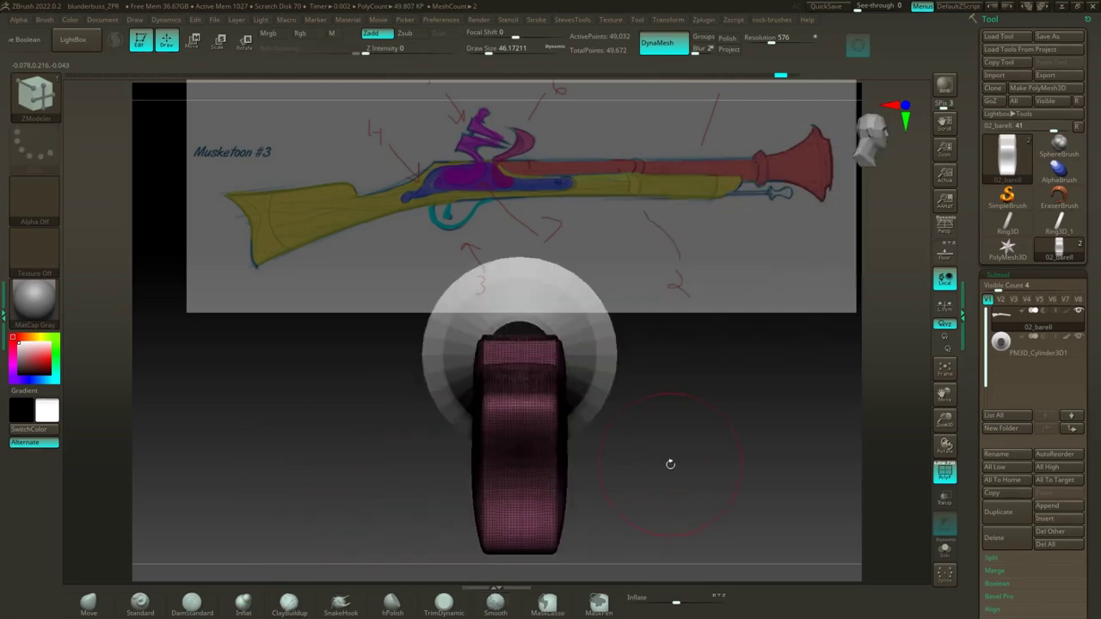
Step: Hide the stock's rounded side faces with SelectRect, keeping only the middle strip seen from the butt end
key(ctrl+shift)
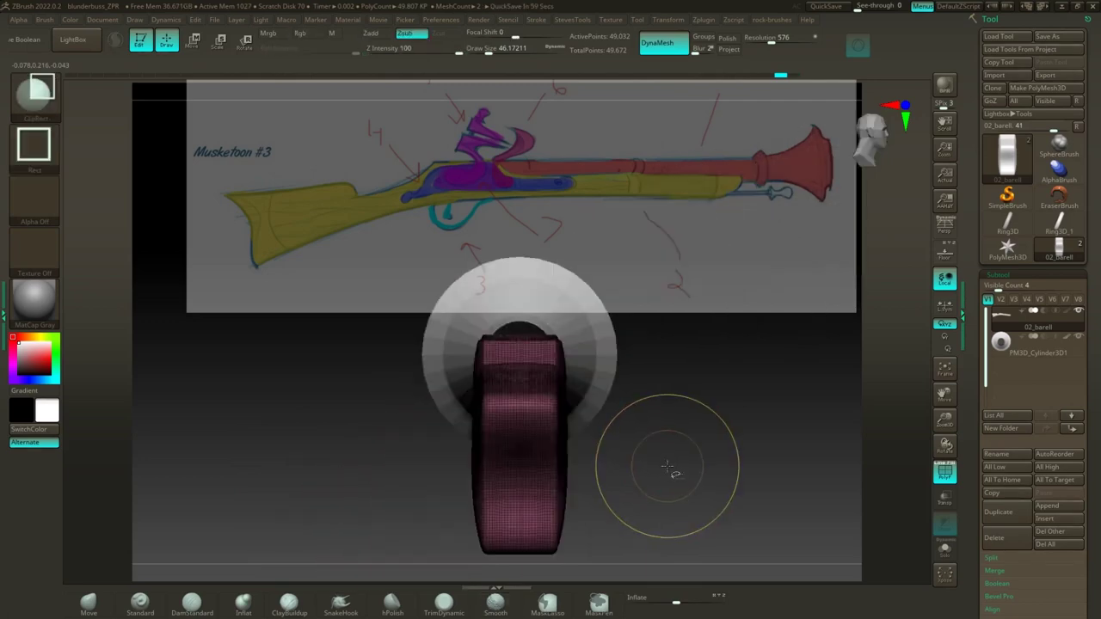
key(ctrl+shift)
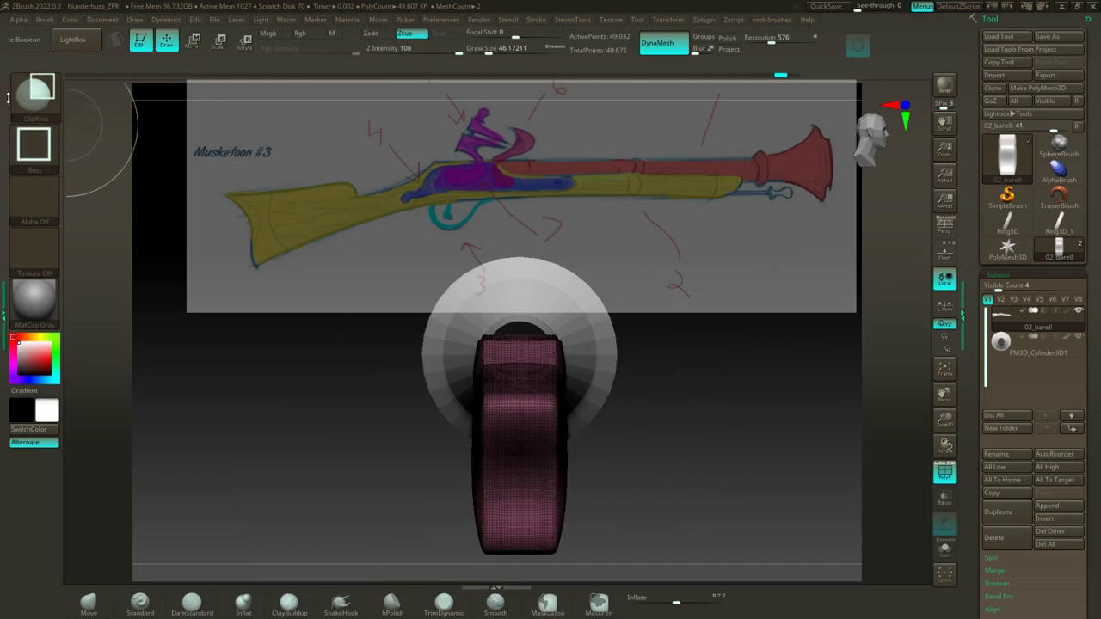
ctrl+shift+click(39, 90)
click(204, 105)
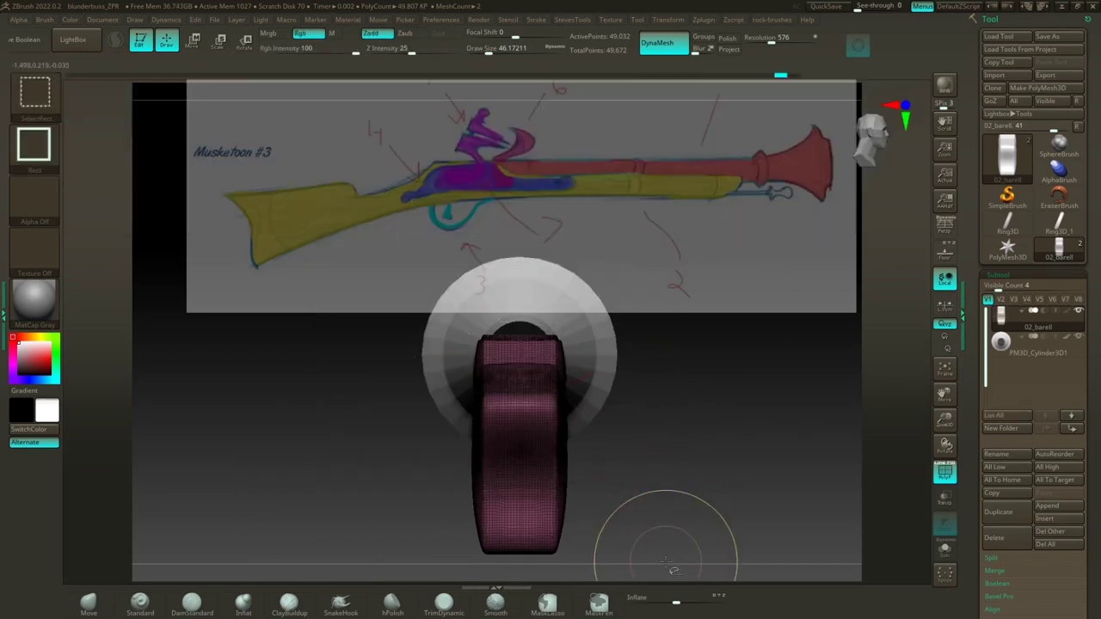
ctrl+shift+drag(665, 565, 557, 324)
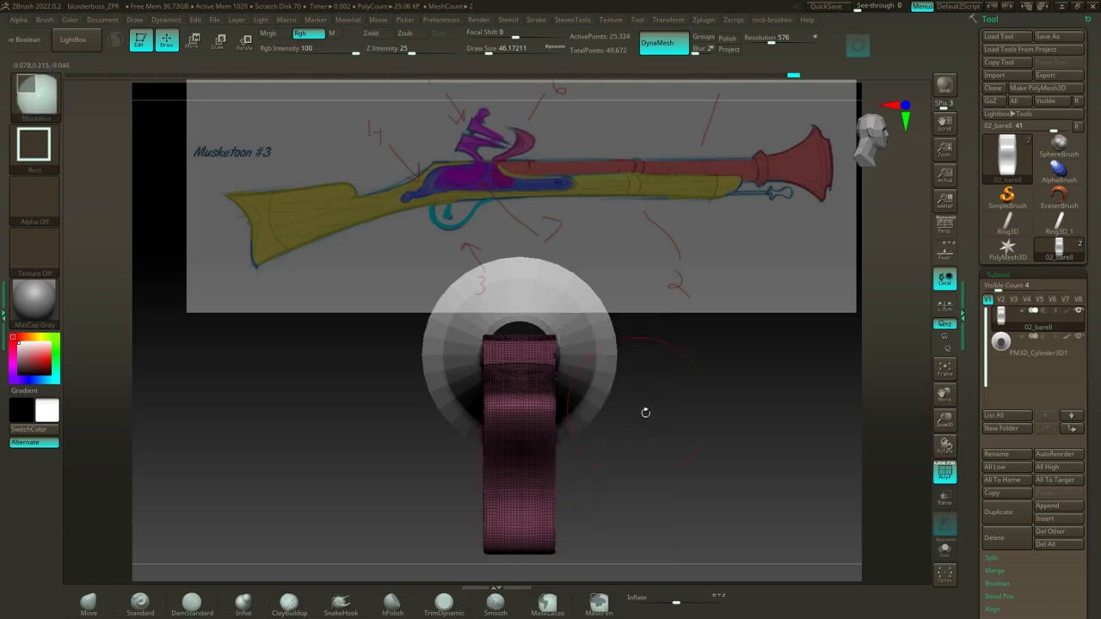
drag(745, 443, 688, 485)
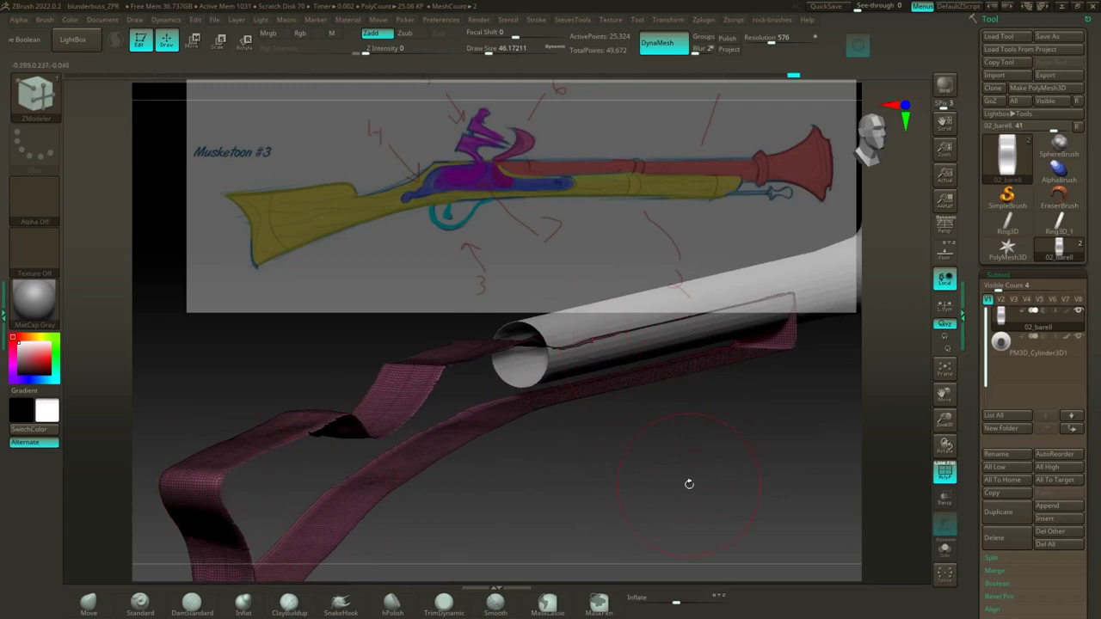
Step: Delete the stock's hidden faces and remesh it with DynaMesh at resolution 576 to close the sides flat
key(space)
click(657, 199)
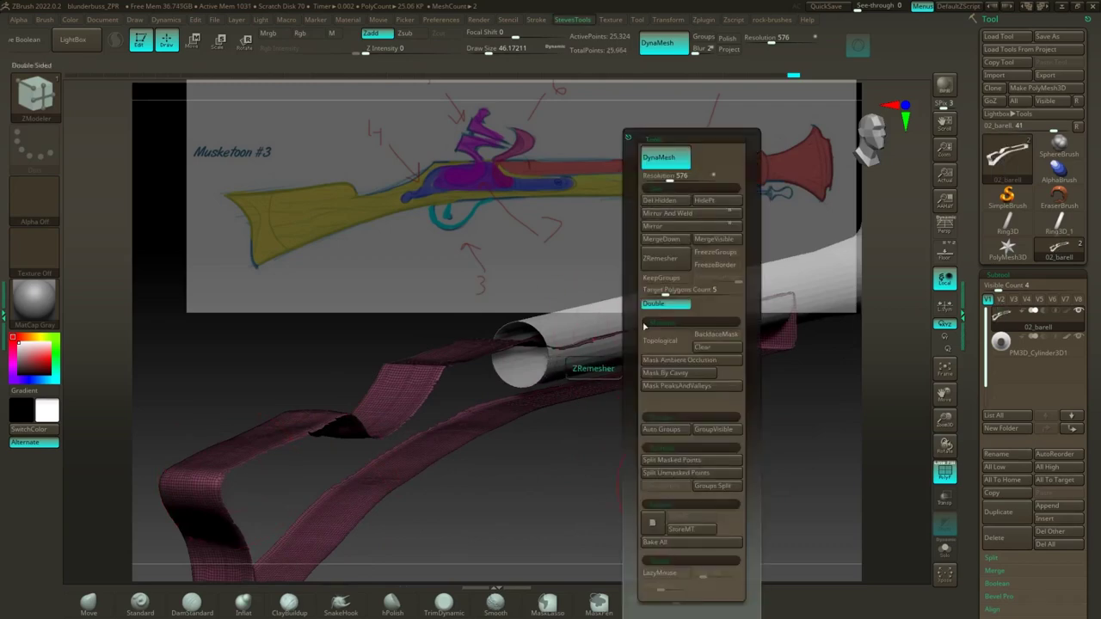
ctrl+drag(574, 443, 705, 521)
shift+drag(625, 490, 608, 516)
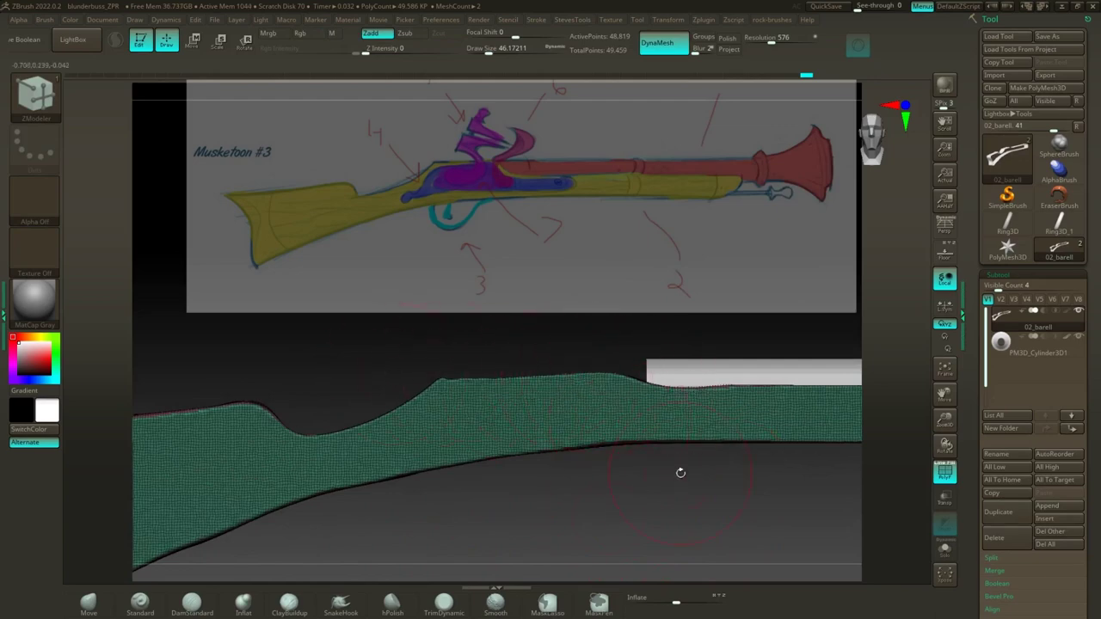
Step: Switch to the Move brush and try pulling the stock's upper edge down at the barrel's rear end
alt+drag(680, 472, 612, 467)
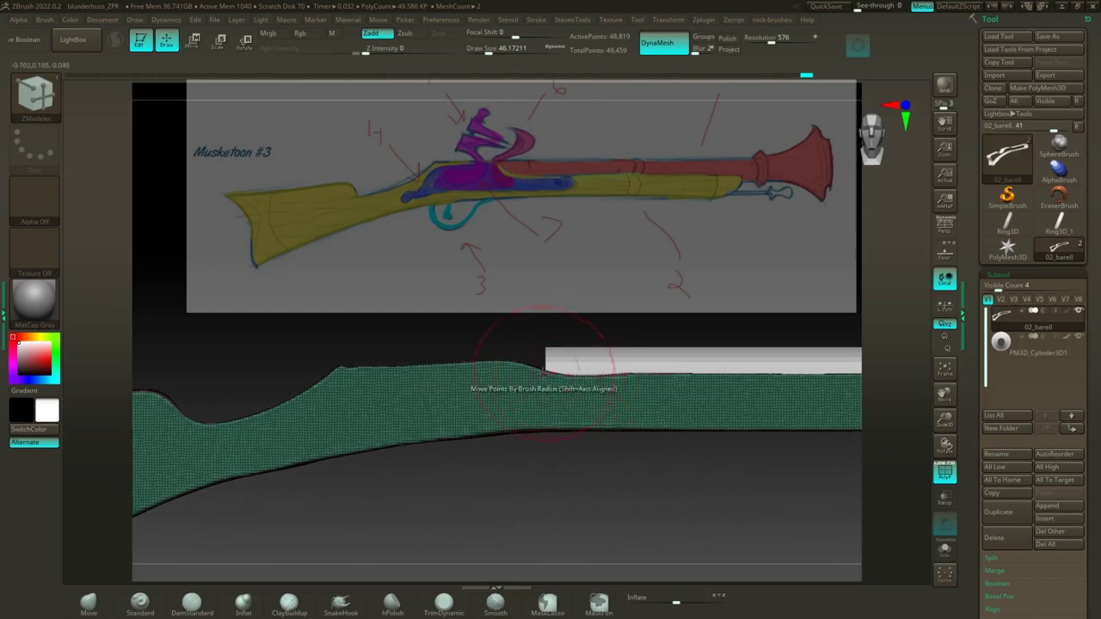
click(91, 607)
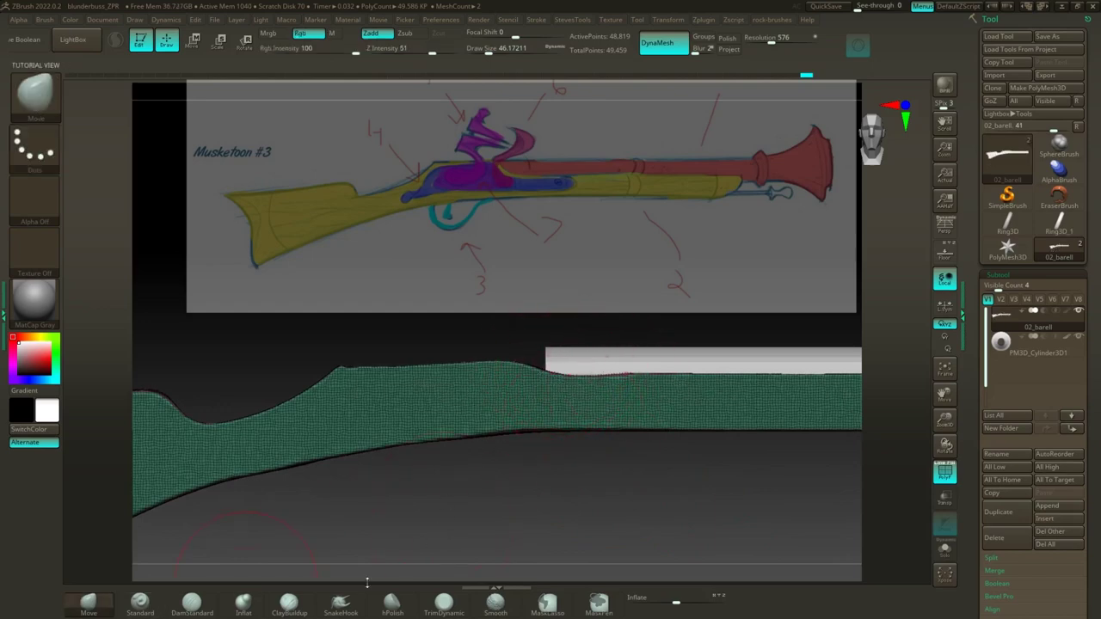
drag(538, 483, 550, 515)
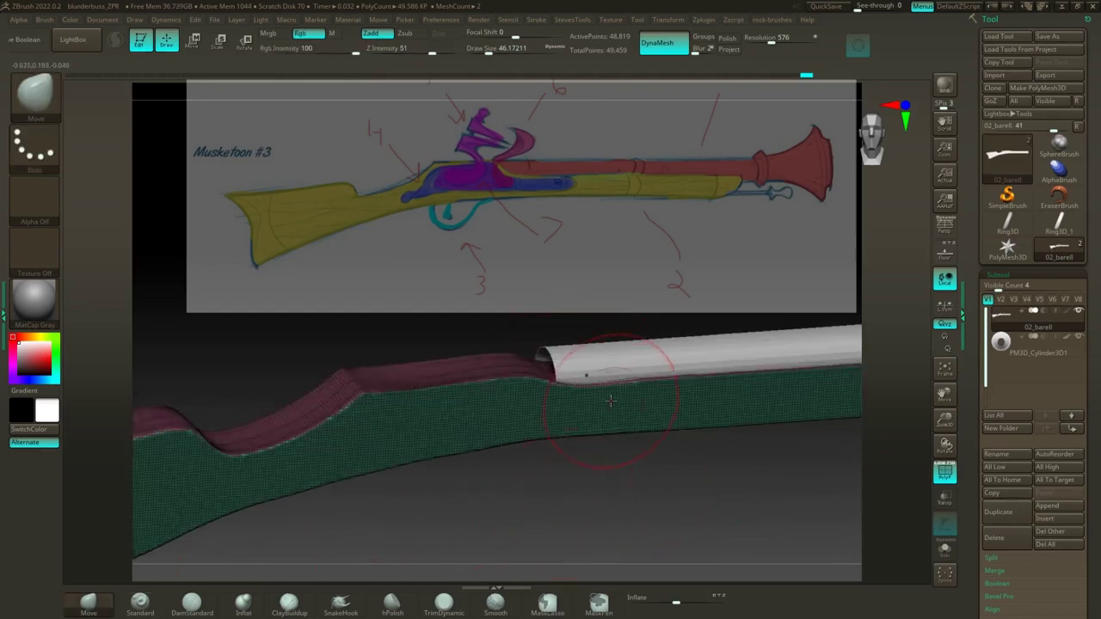
drag(603, 488, 601, 461)
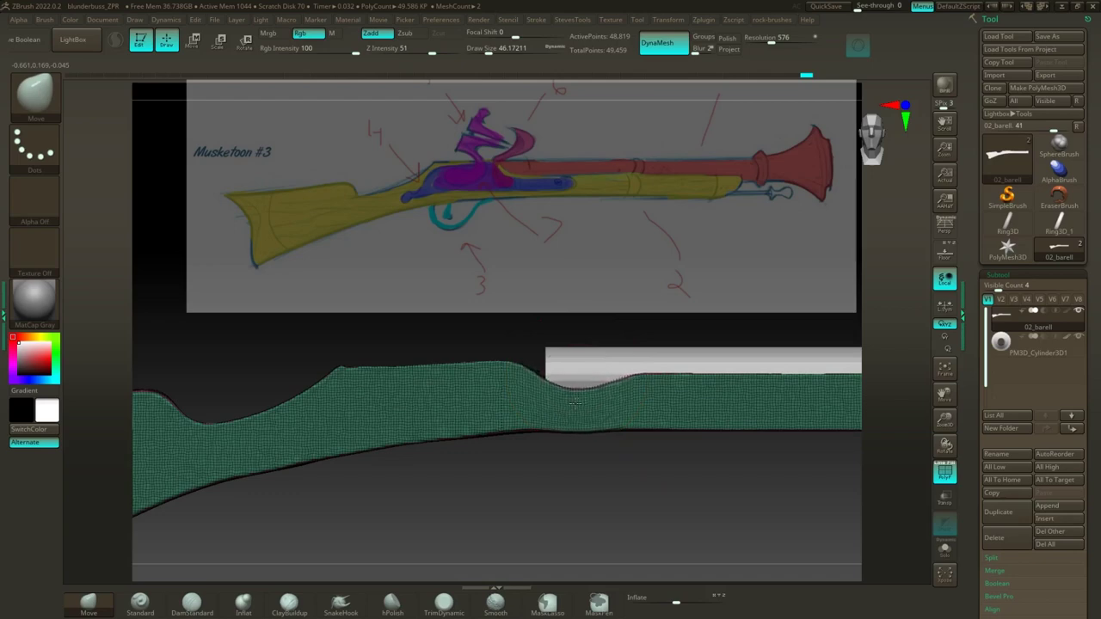
drag(574, 402, 579, 395)
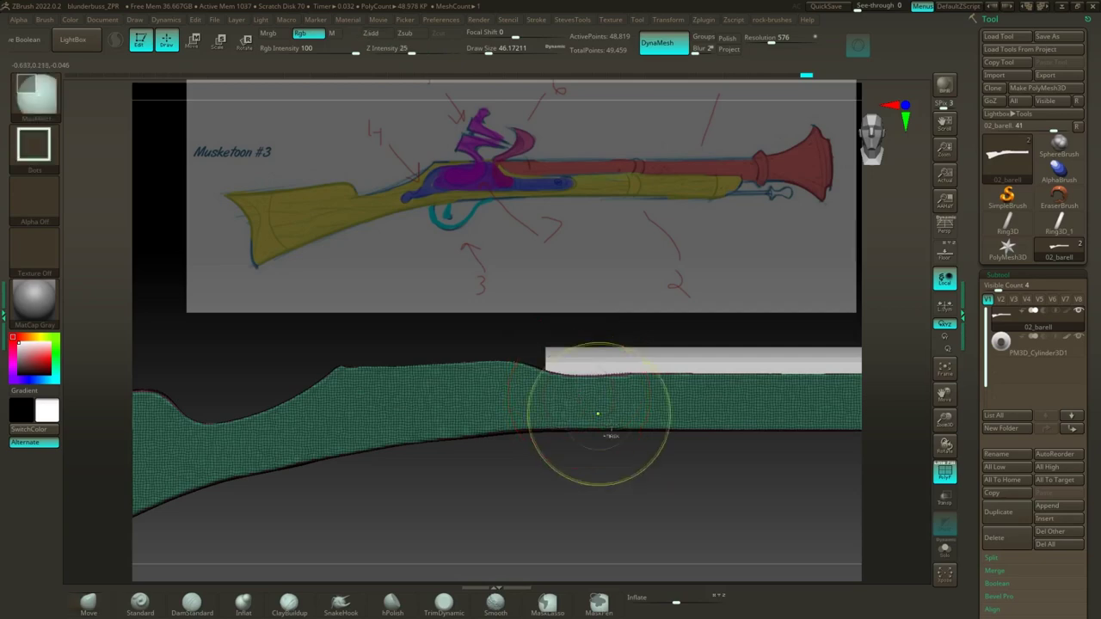
Step: Mask the stock's lower edge under the barrel's rear end, pull the upper edge down with the Move brush, and clear the mask
mouse_move(702, 478)
ctrl+mouse_down()
mouse_move(609, 460)
mouse_move(500, 404)
ctrl+mouse_up()
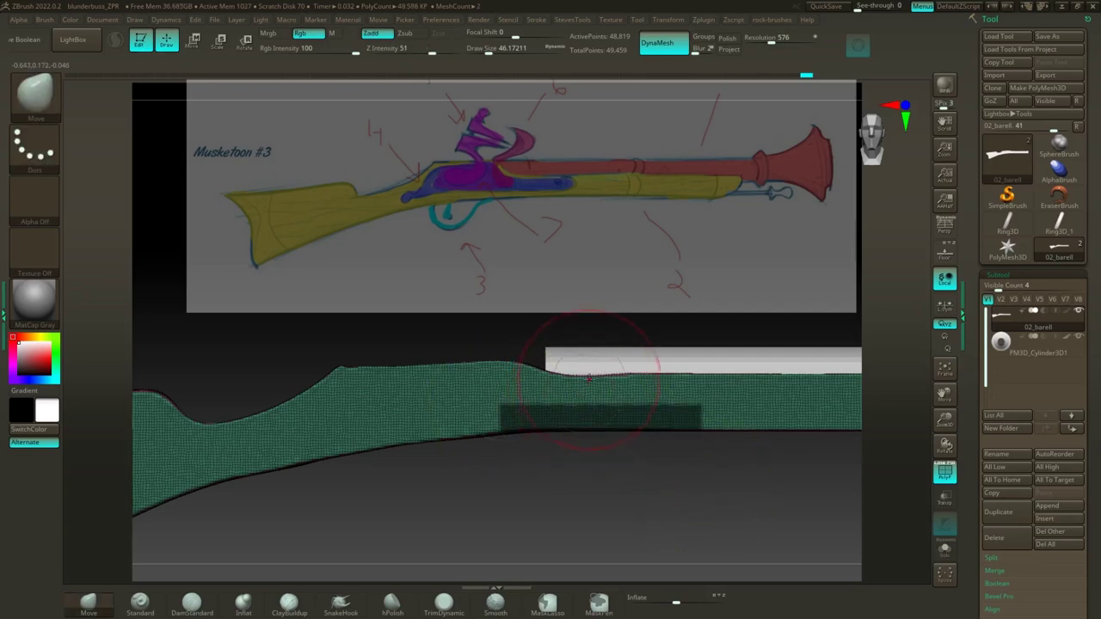
drag(572, 373, 576, 400)
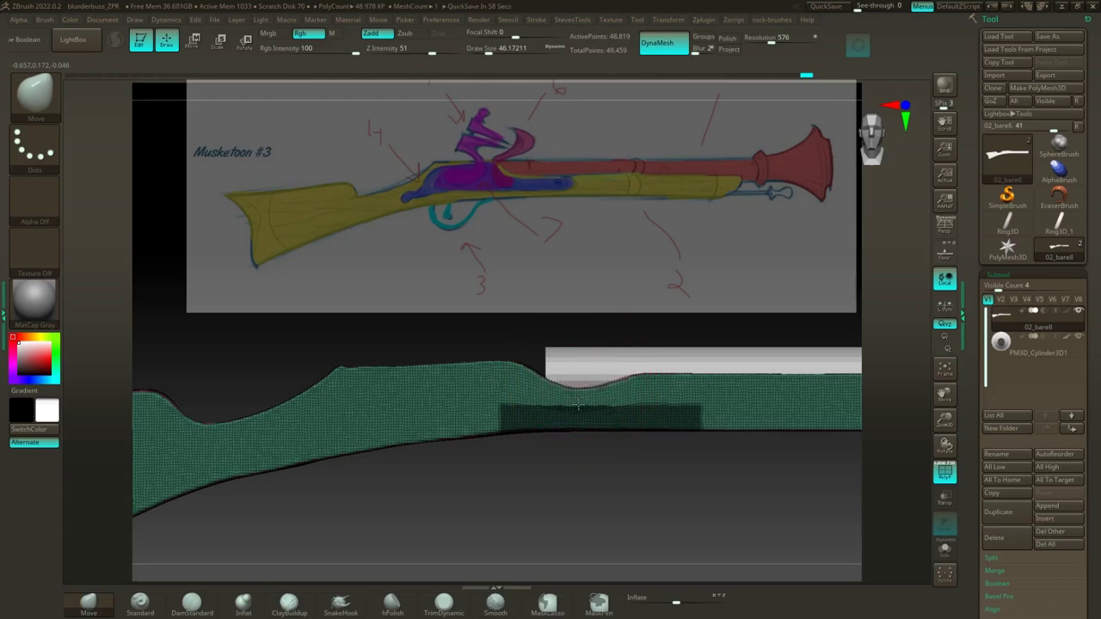
drag(578, 404, 579, 410)
ctrl+drag(601, 475, 662, 528)
Step: Cut the upper strip off the forestock under the barrel by hiding and deleting its faces, and remesh with DynaMesh
alt+drag(748, 508, 463, 502)
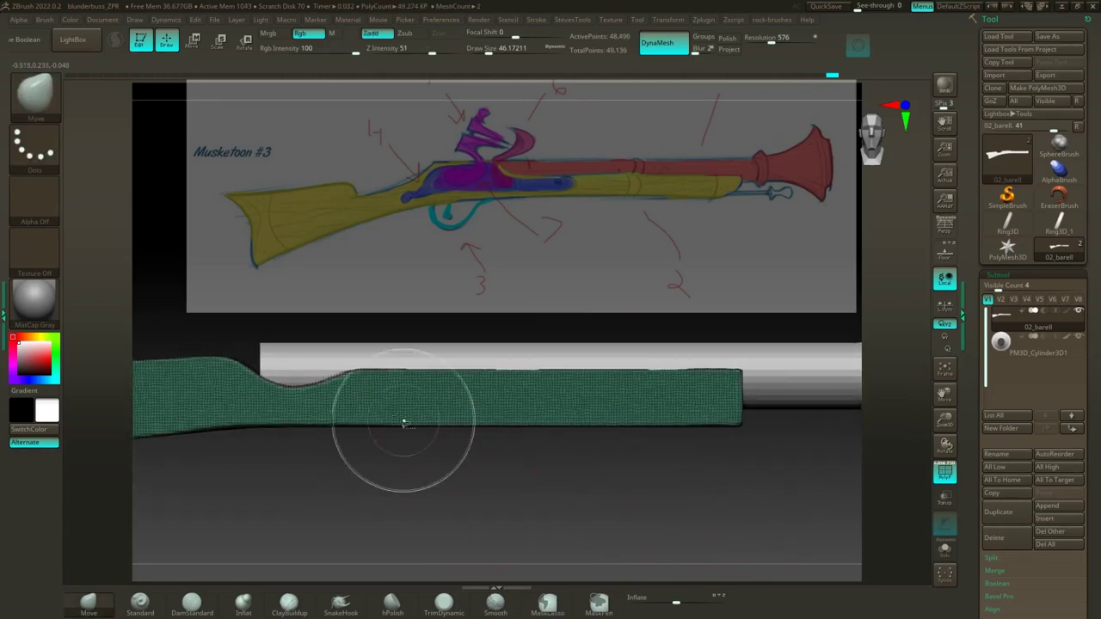
ctrl+shift+drag(292, 332, 793, 387)
key(space)
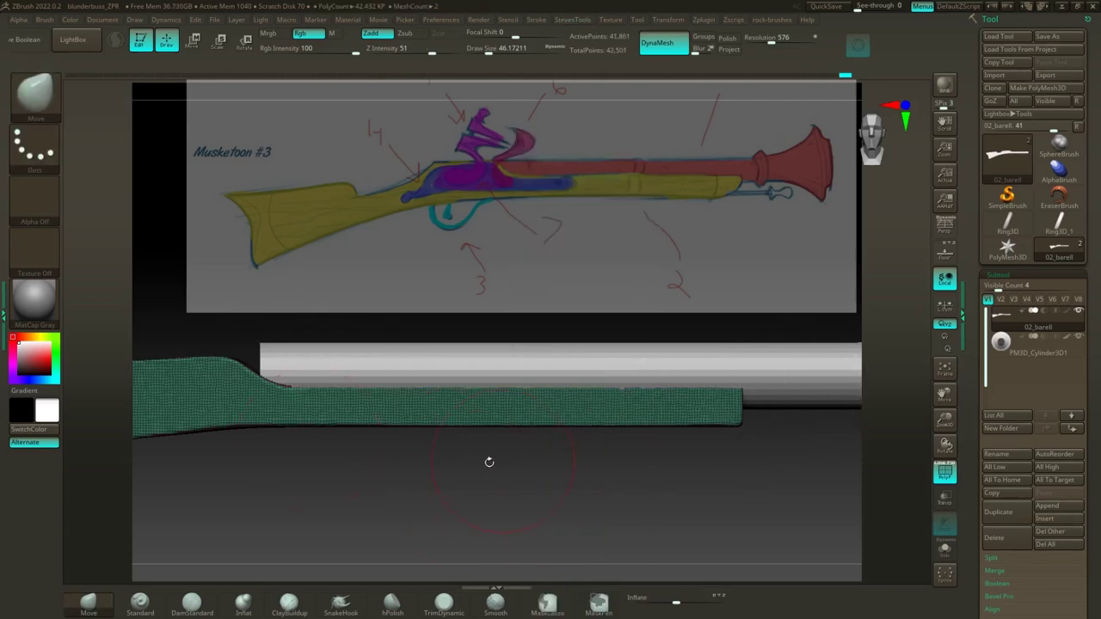
drag(488, 461, 508, 451)
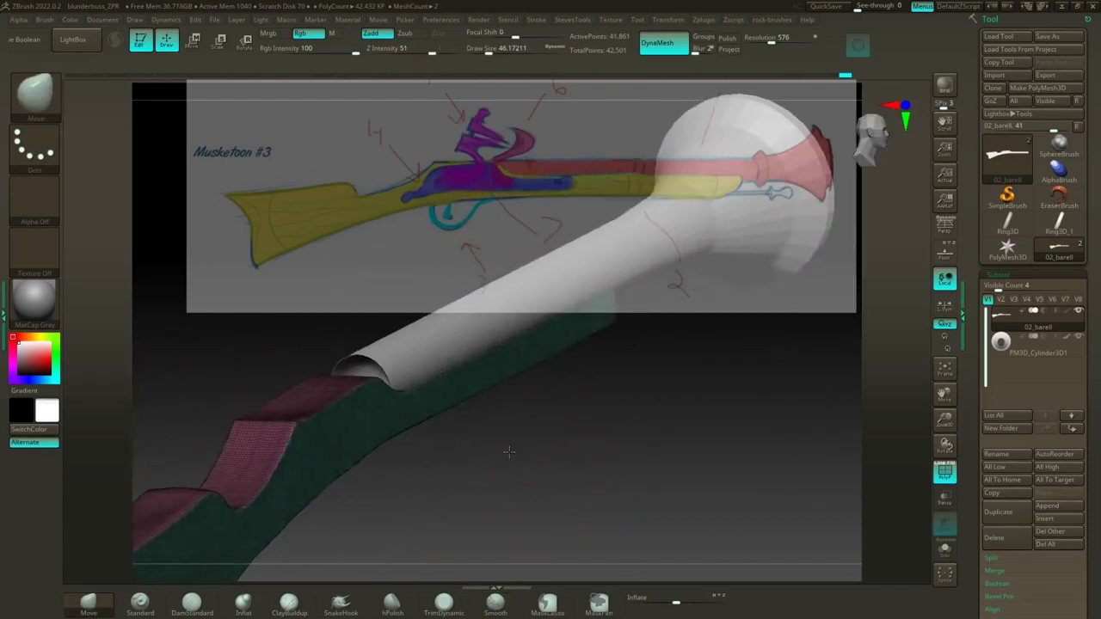
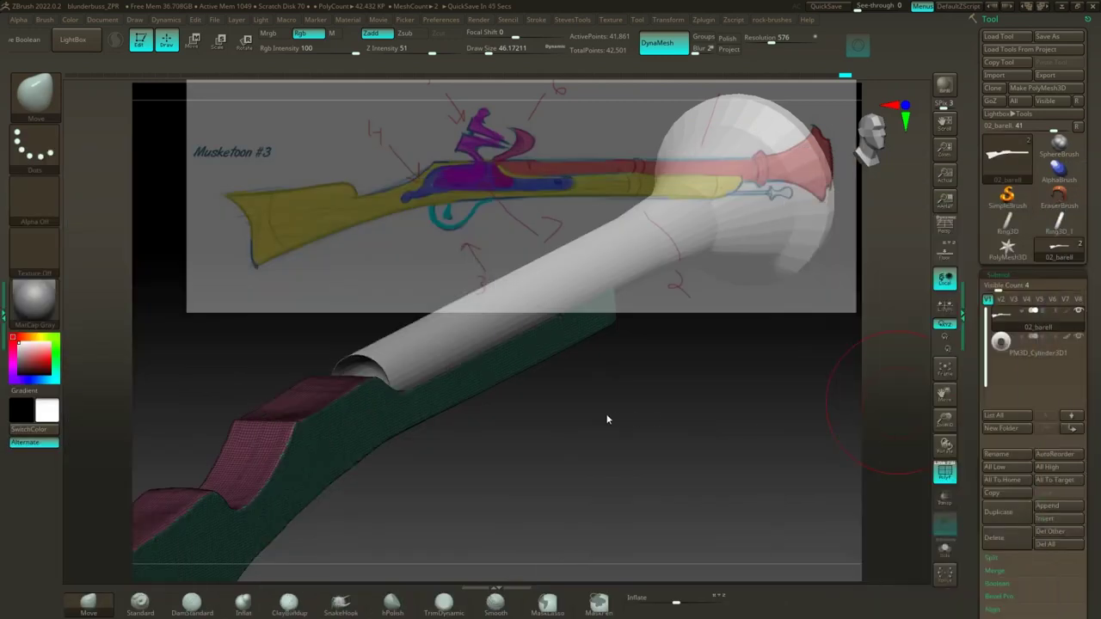
Step: Widen the stock sideways under the barrel by scaling it on one axis, and remesh it with DynaMesh at resolution 576
drag(607, 419, 589, 418)
alt+drag(548, 447, 702, 423)
key(w)
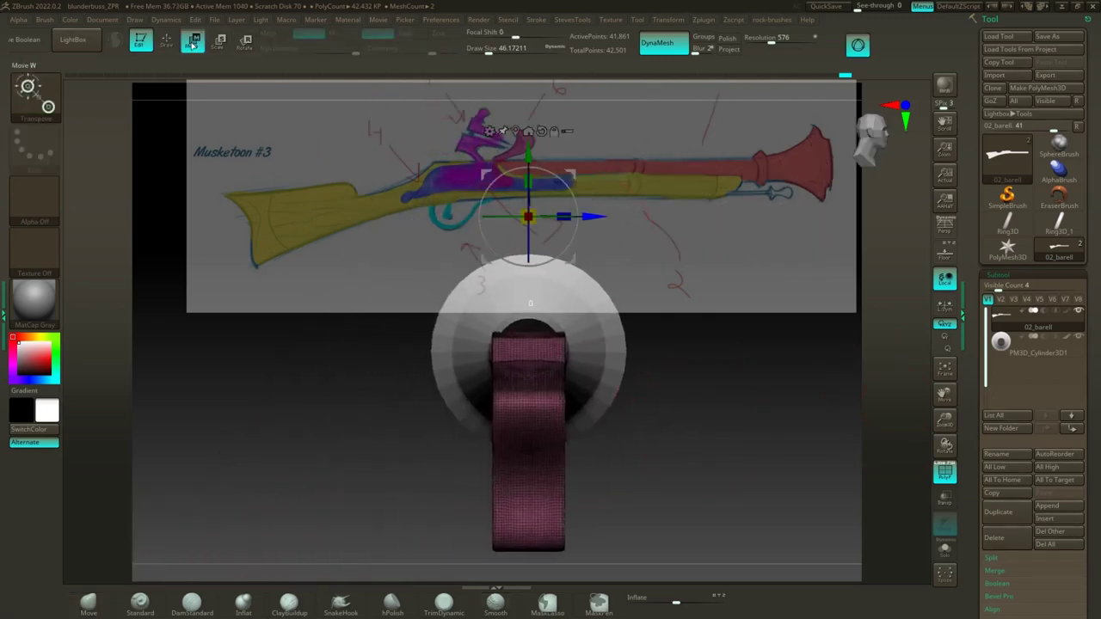
drag(563, 217, 743, 215)
drag(739, 404, 459, 512)
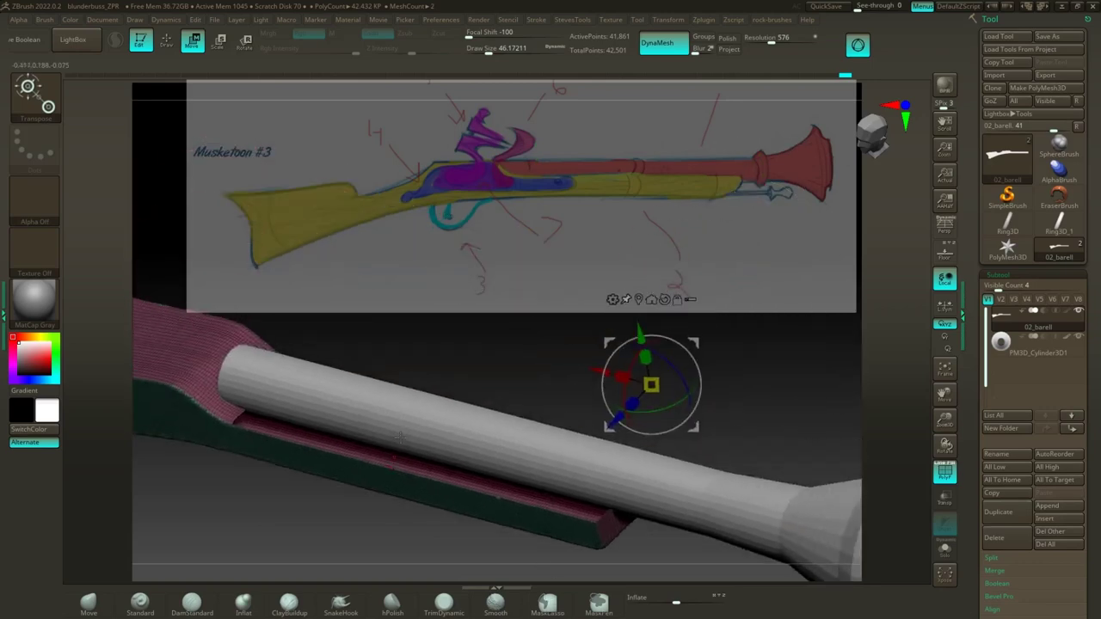
ctrl+drag(513, 341, 567, 378)
Step: Examine the stock's side profile from the forestock to the butt against the musketoon reference
shift+drag(335, 507, 337, 487)
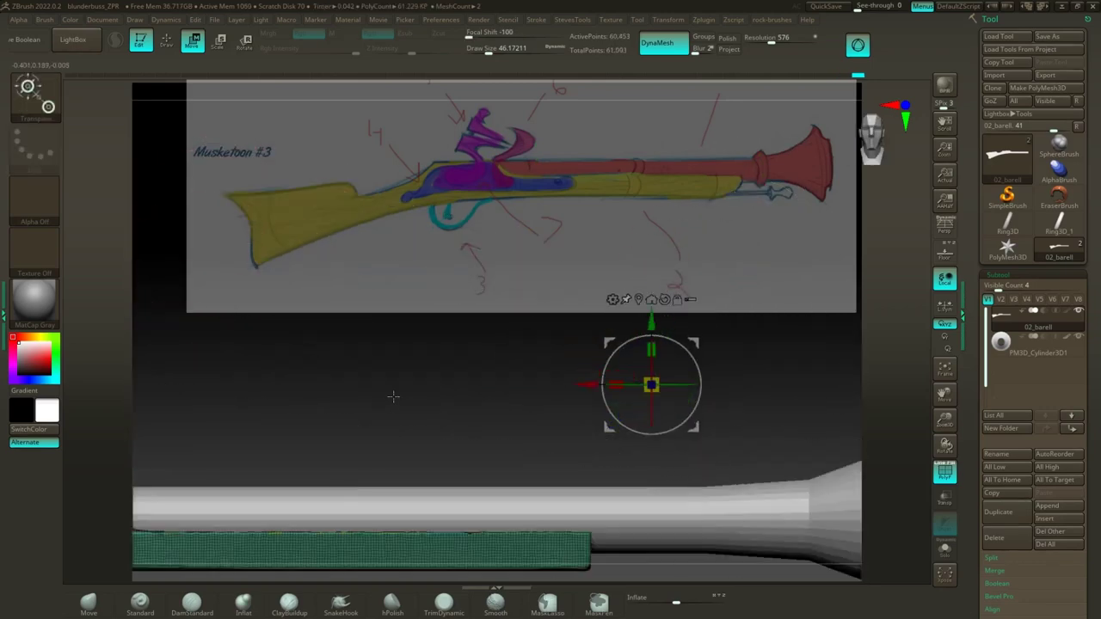
alt+drag(415, 388, 620, 356)
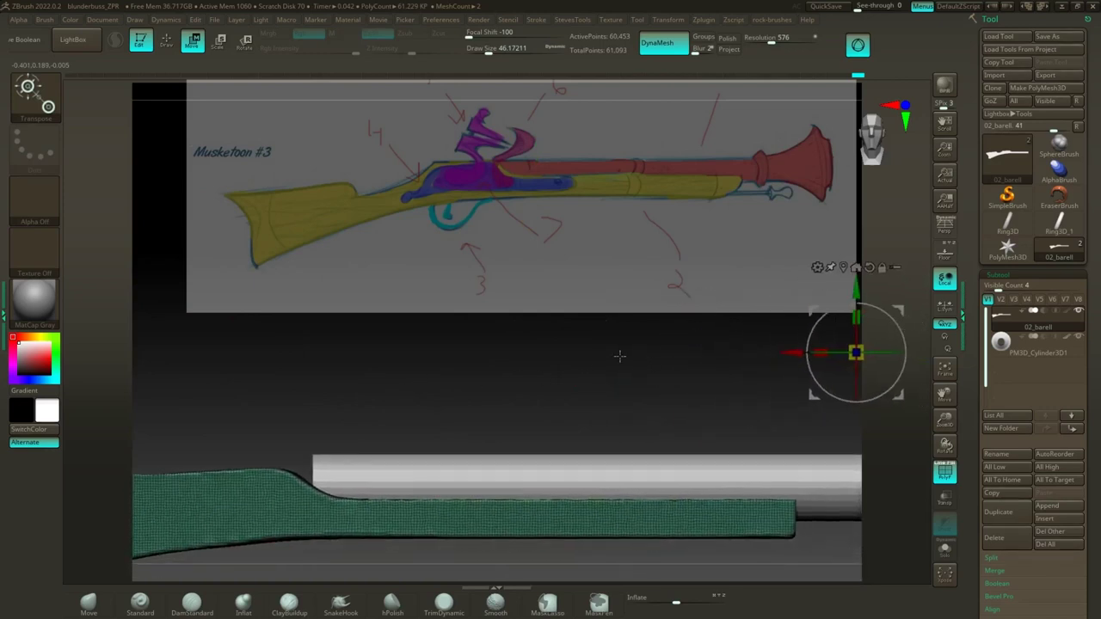
alt+drag(575, 398, 683, 343)
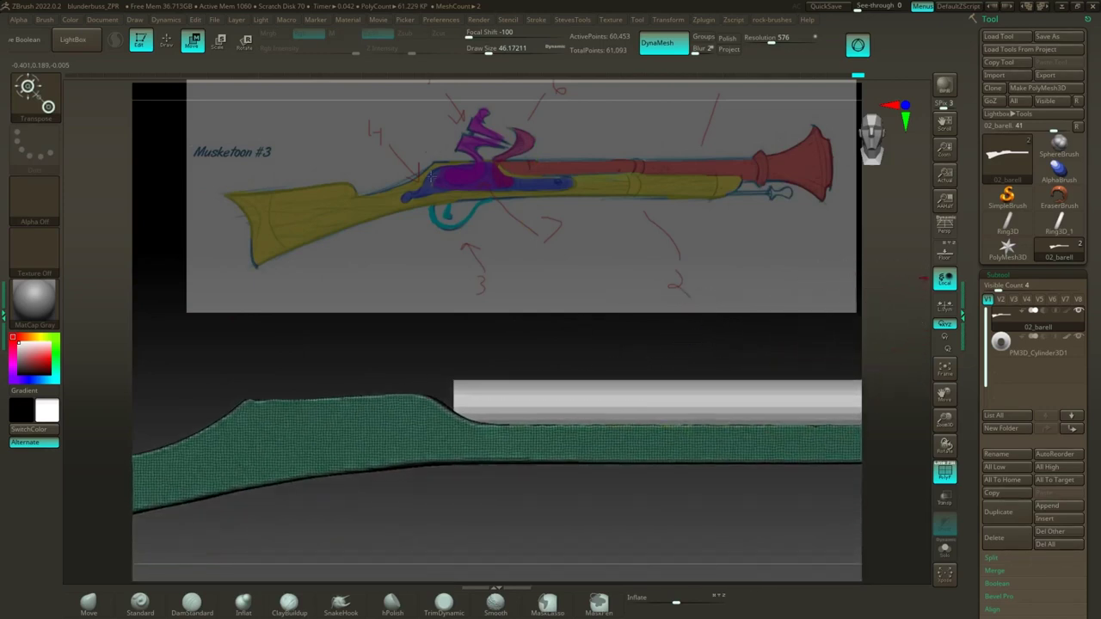
alt+drag(360, 385, 418, 381)
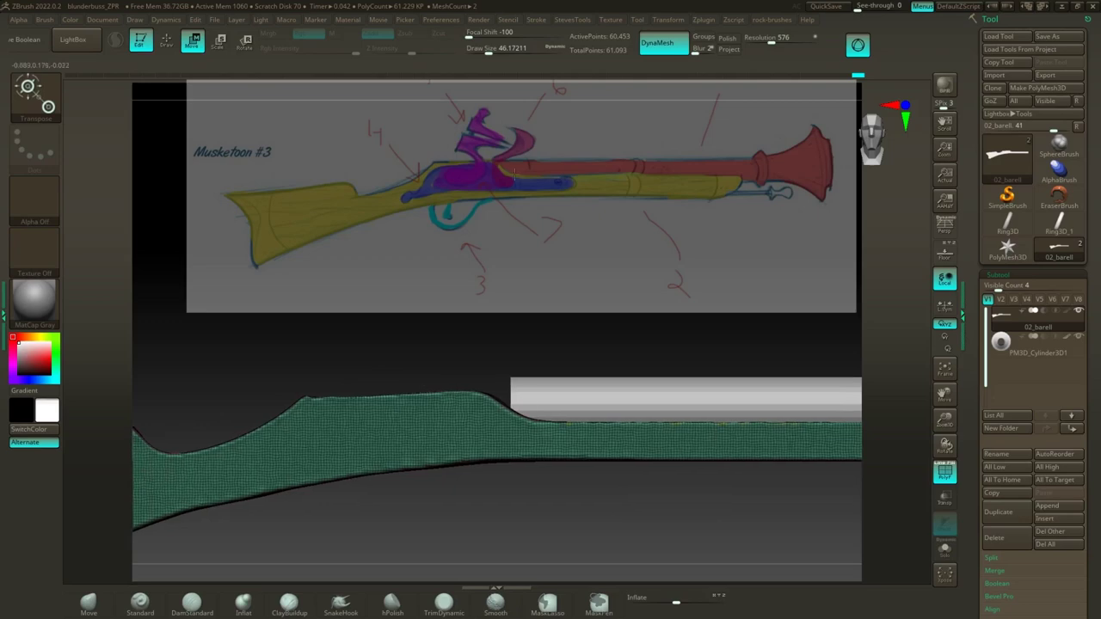
alt+drag(440, 498, 655, 443)
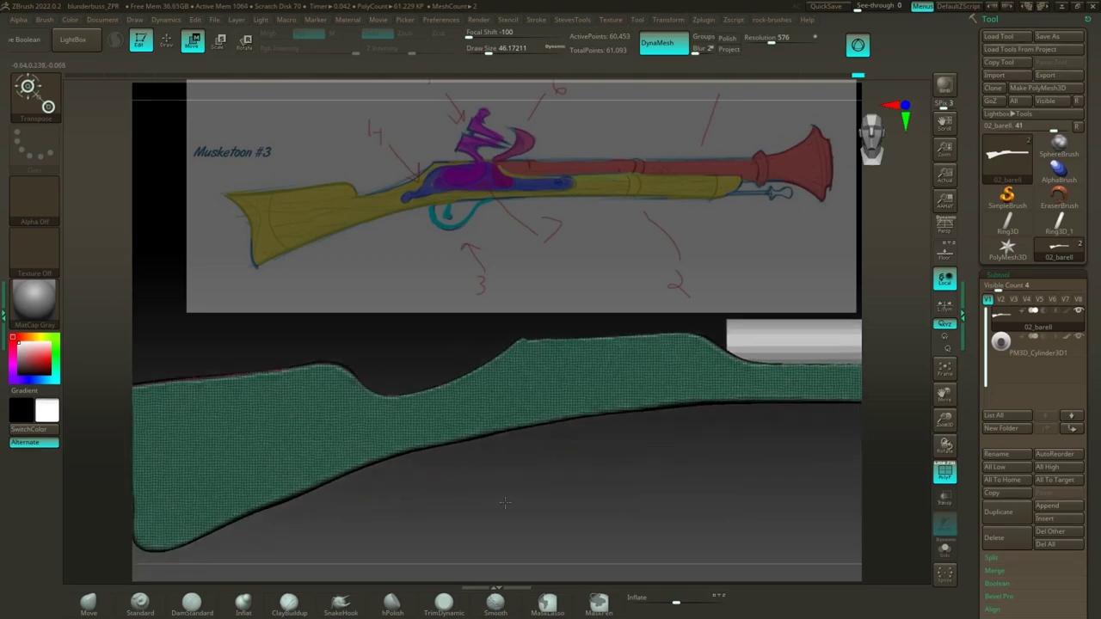
mouse_move(505, 502)
mouse_down()
mouse_move(425, 434)
mouse_move(585, 496)
mouse_up()
Step: Return to draw mode and set up the hPolish brush with a draw size of about 23 and Z intensity 58
key(s)
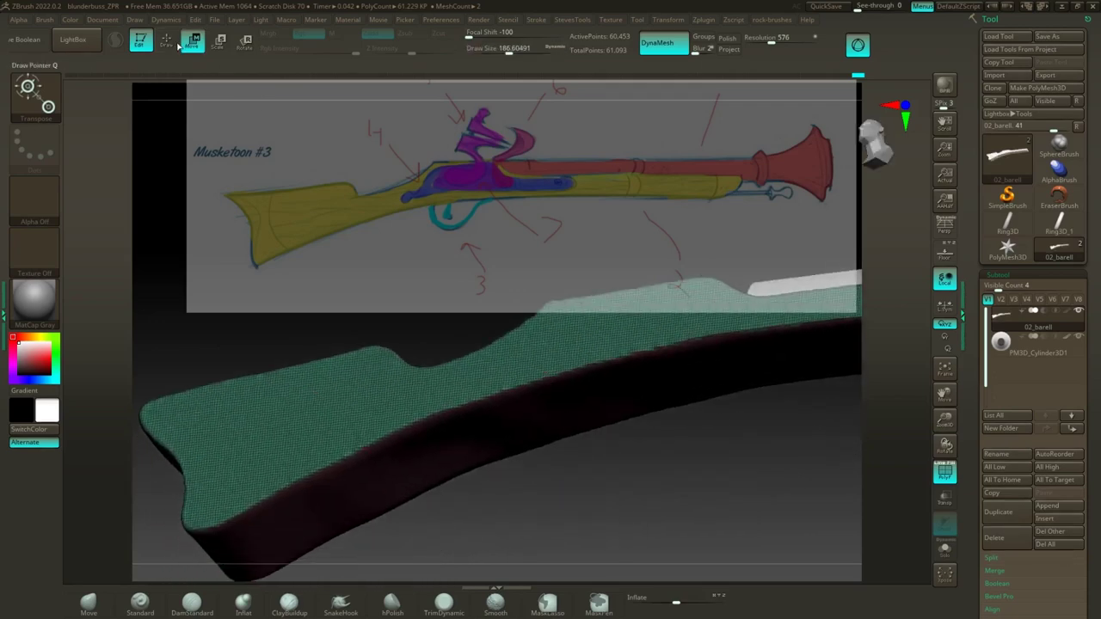
click(168, 41)
key(s)
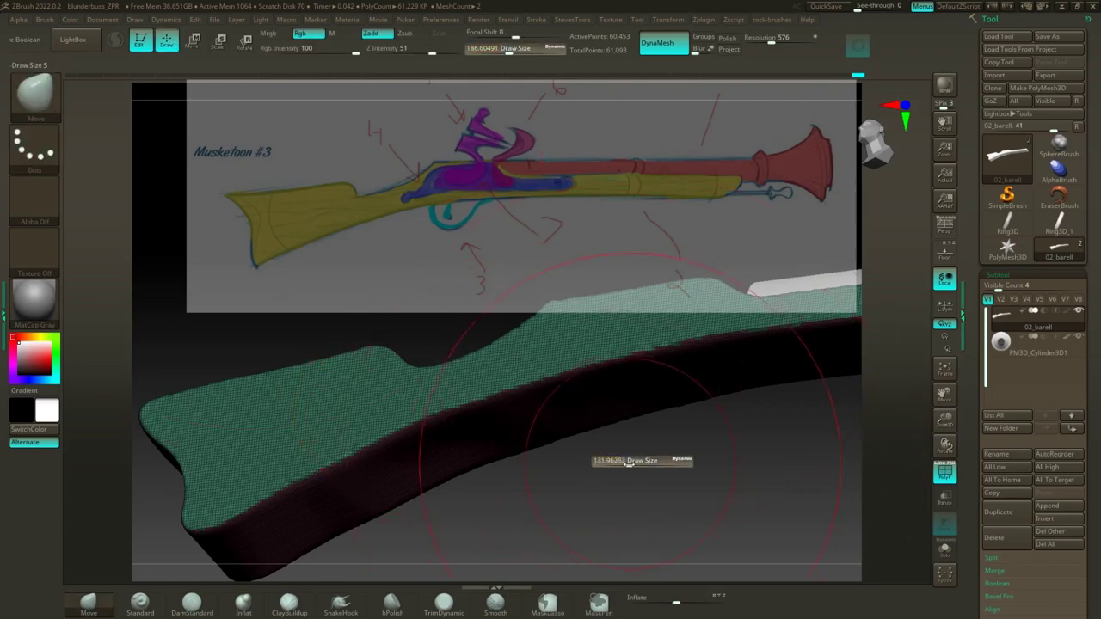
drag(628, 462, 611, 462)
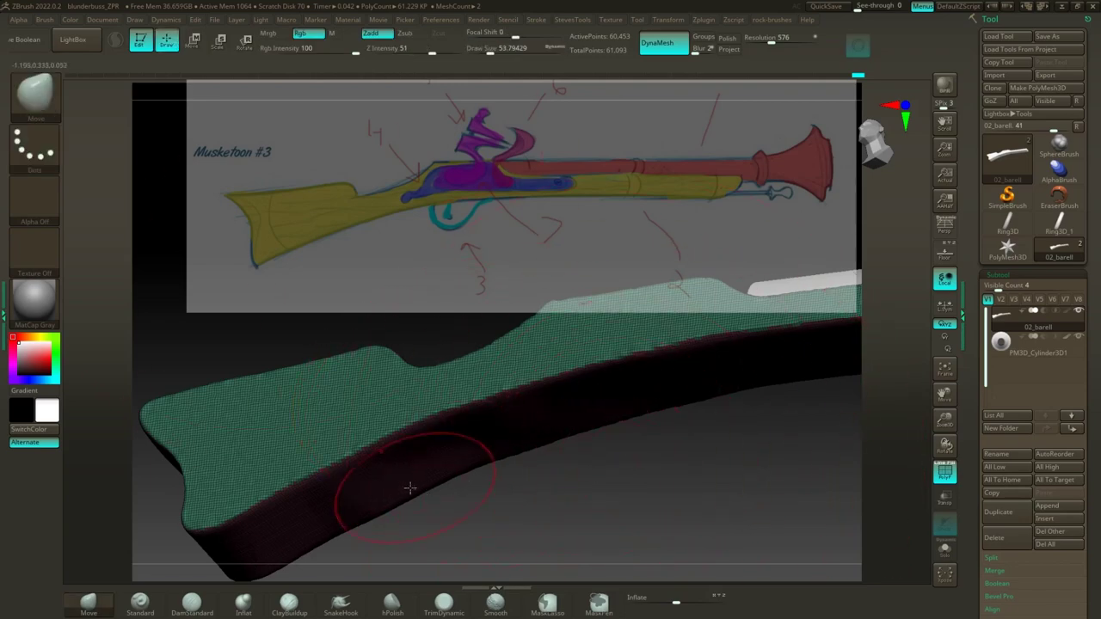
mouse_move(567, 518)
mouse_down()
mouse_move(580, 479)
mouse_move(551, 521)
mouse_up()
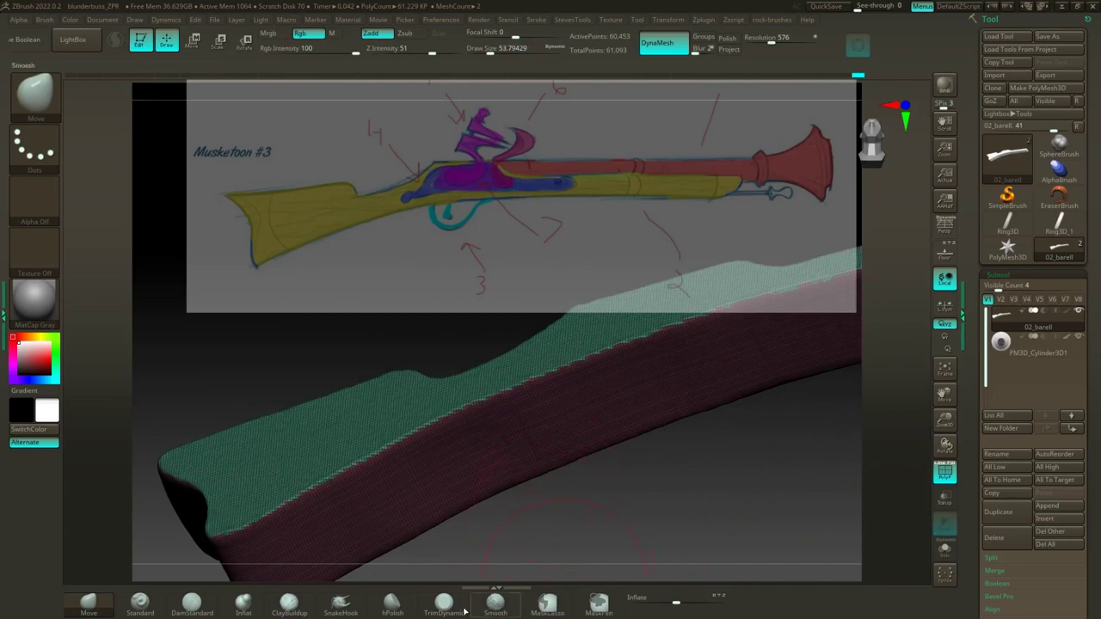
click(392, 602)
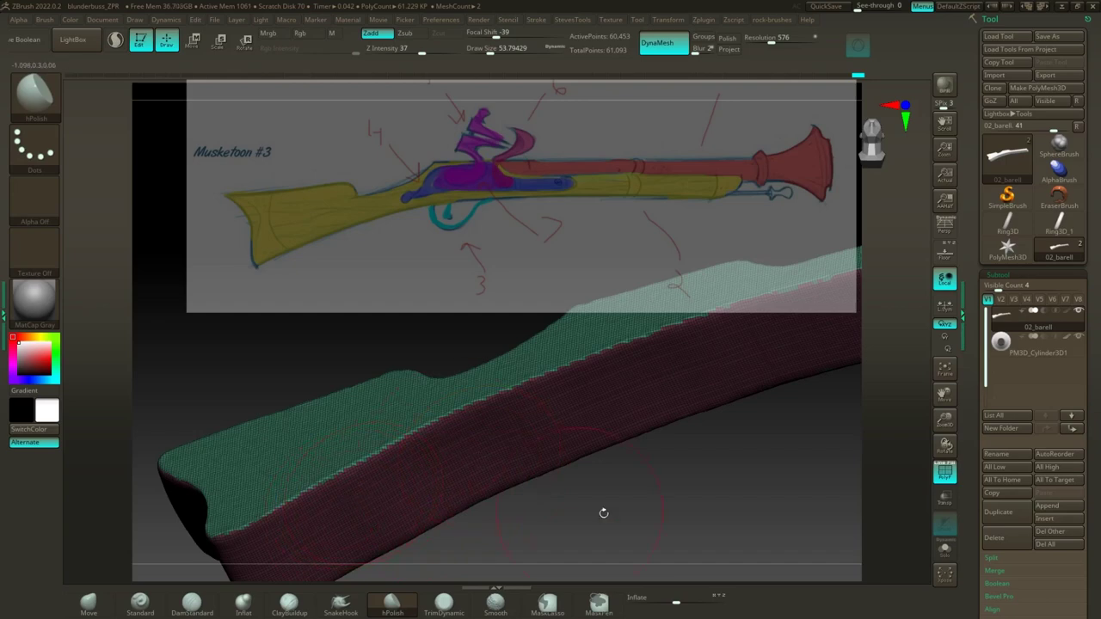
key(s)
drag(615, 514, 623, 514)
drag(605, 492, 611, 321)
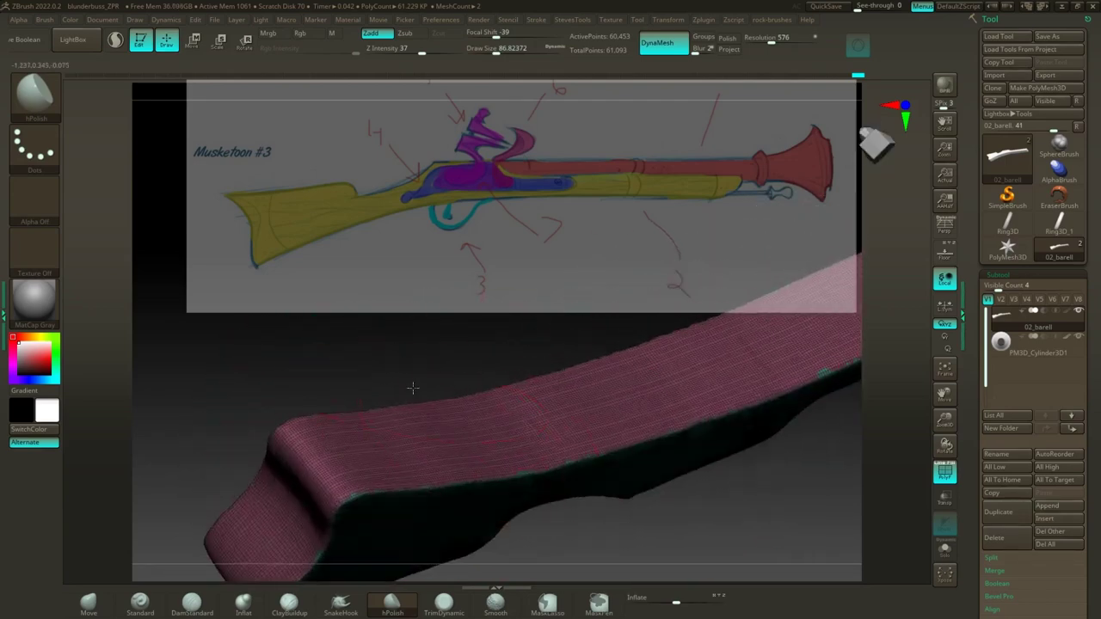
mouse_move(412, 387)
mouse_down()
mouse_move(400, 364)
mouse_move(520, 382)
mouse_move(523, 367)
mouse_up()
key(s)
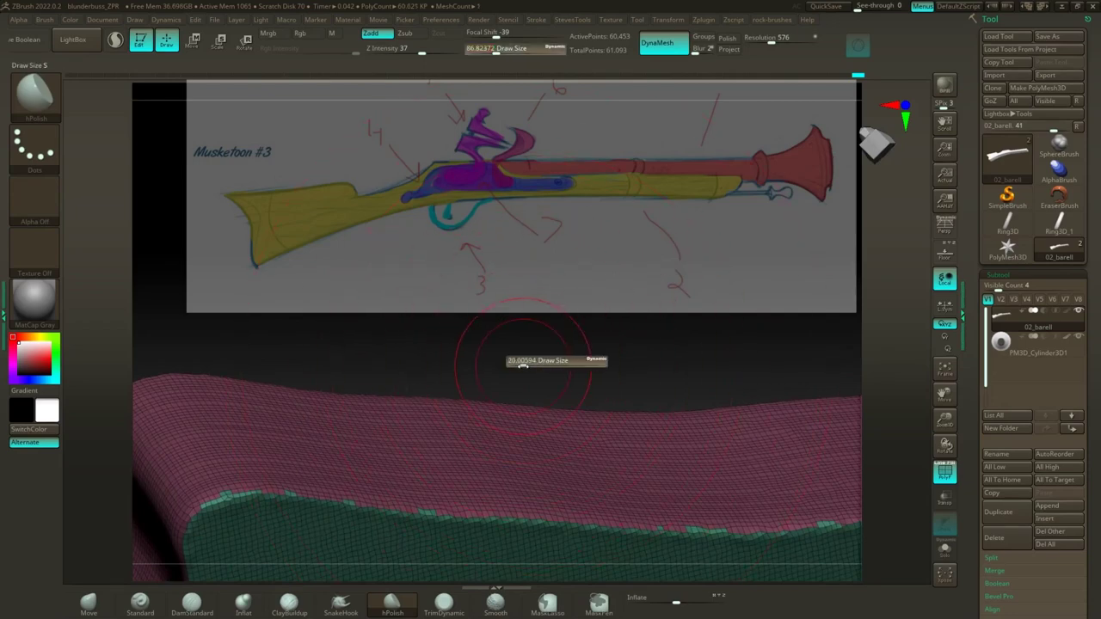
drag(434, 53, 448, 53)
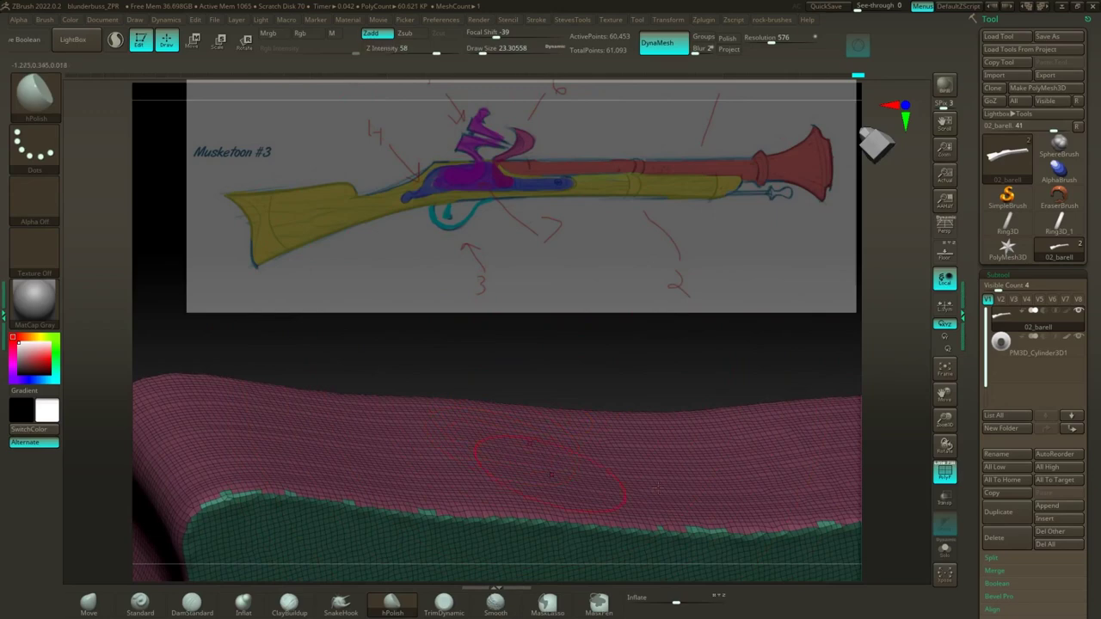
Step: Smooth the underside of the stock near the butt with the Smooth brush
key(shift)
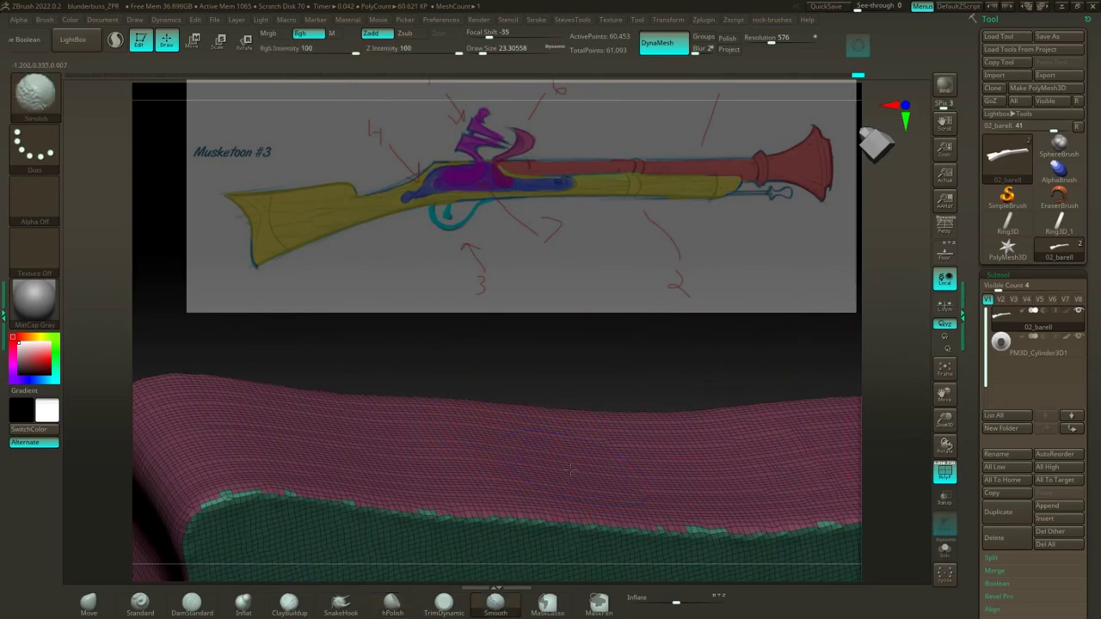
key(shift)
shift+drag(487, 452, 408, 426)
key(ctrl)
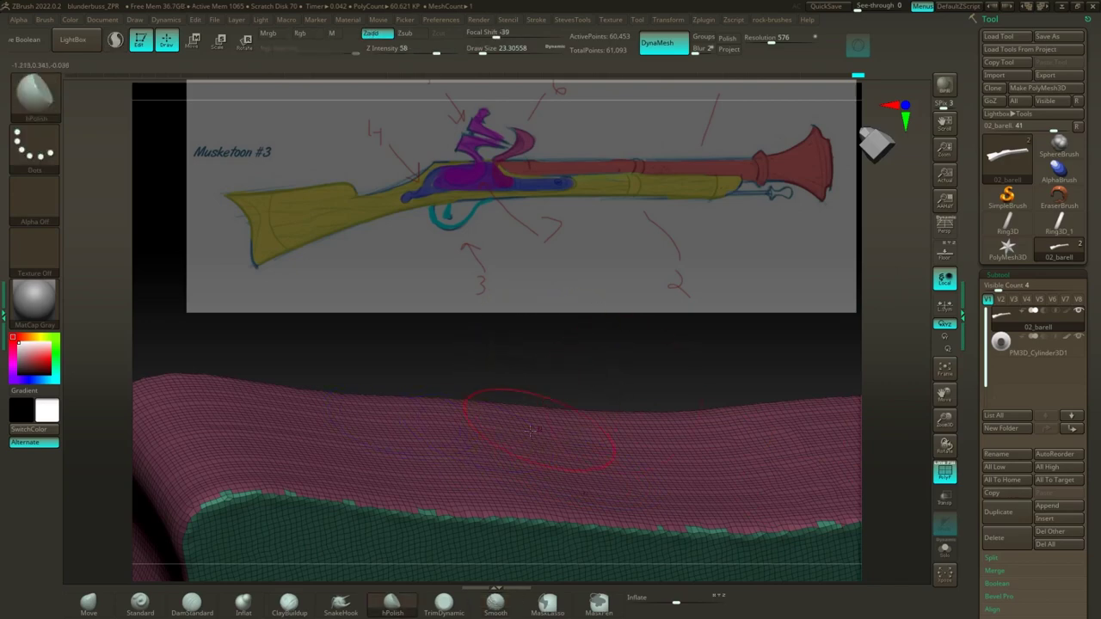
key(shift)
key(shift)
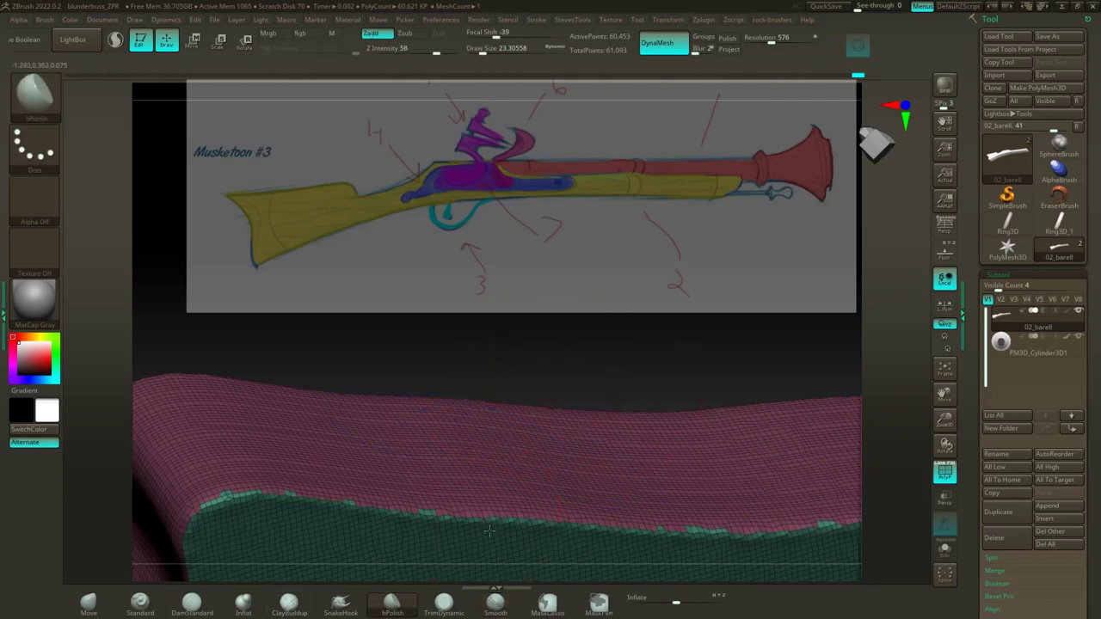
drag(639, 382, 544, 464)
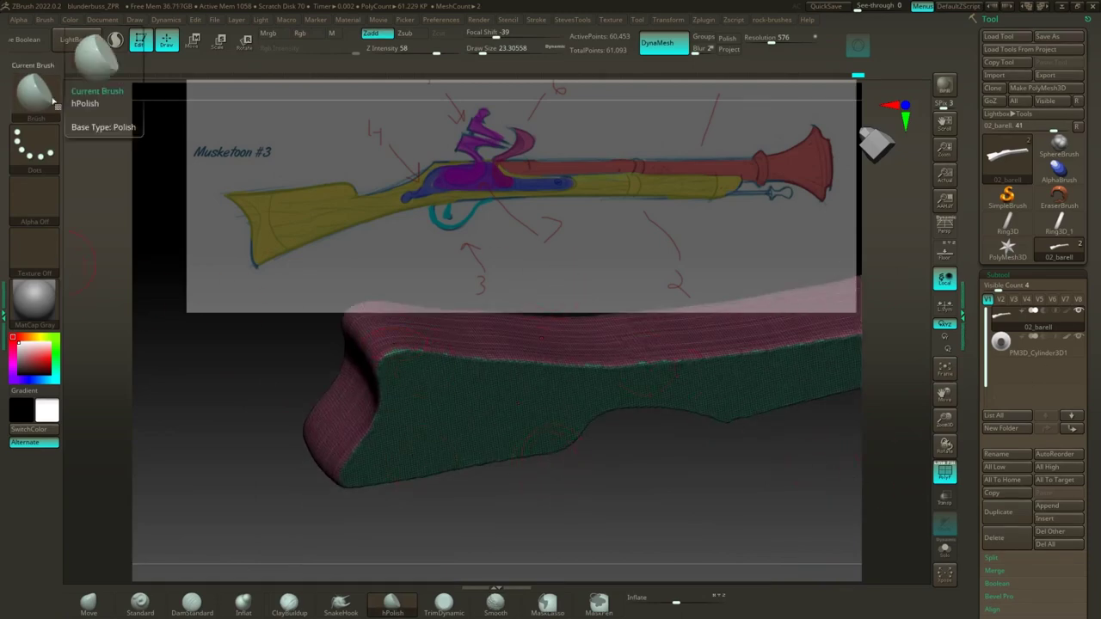
Step: Try a Standard brush stroke along the butt's side with a draw size of about 576, and undo it
click(142, 600)
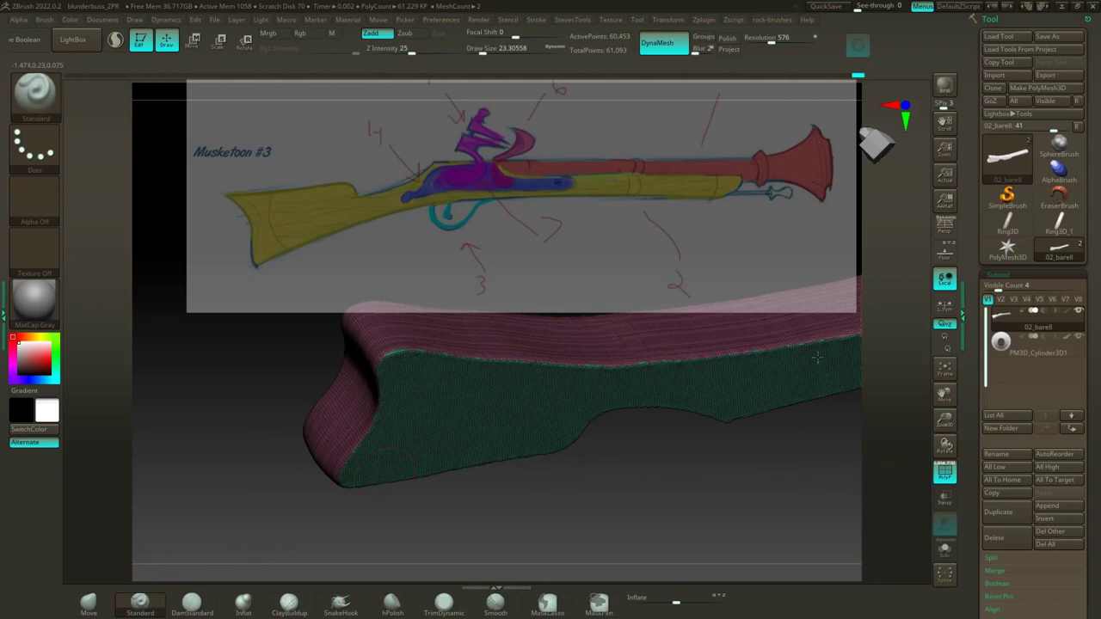
key(s)
drag(629, 481, 684, 481)
drag(674, 383, 421, 397)
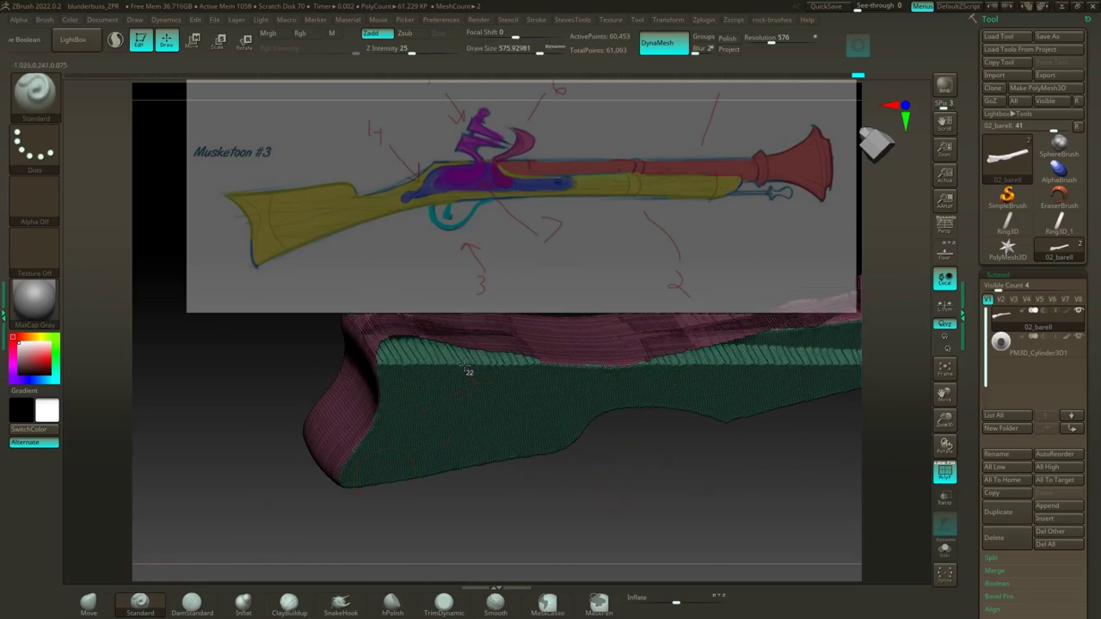
key(ctrl+z)
Step: Try more strokes across the butt's side with the Standard brush at a draw size of about 145, and undo them
key(s)
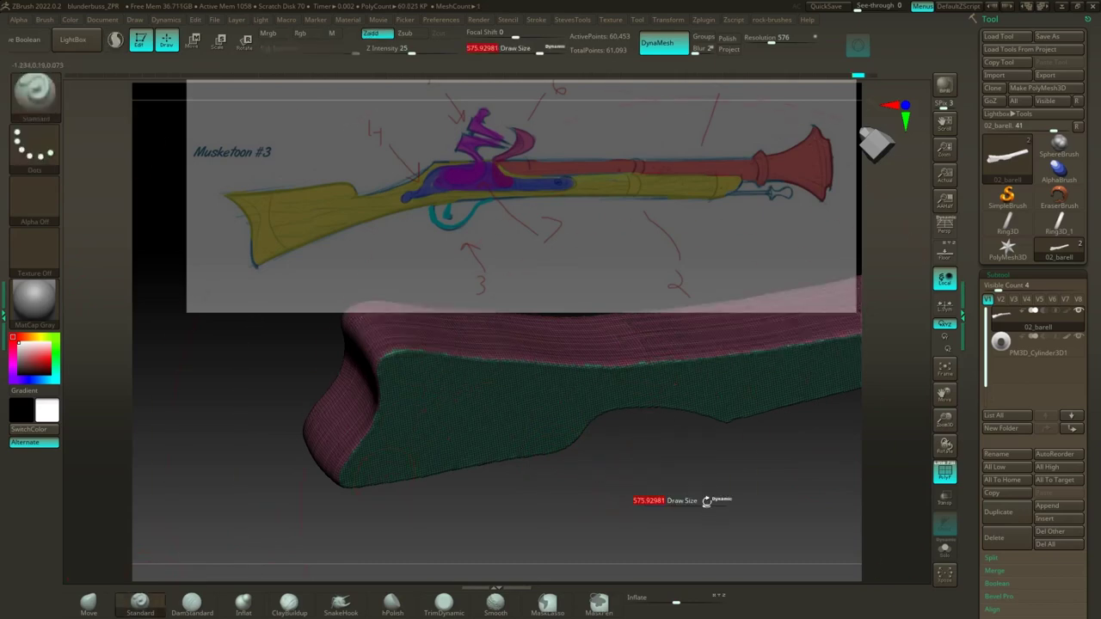
drag(706, 502, 670, 509)
ctrl+drag(646, 394, 371, 400)
key(ctrl+z)
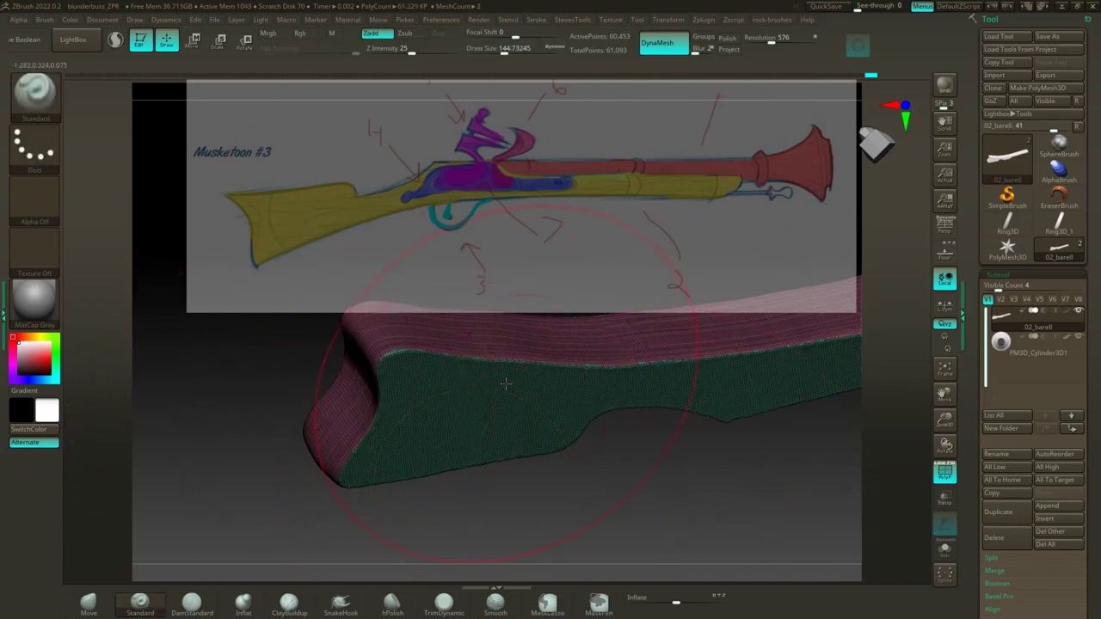
mouse_move(459, 372)
mouse_down()
mouse_move(444, 366)
mouse_move(845, 364)
mouse_move(335, 374)
mouse_up()
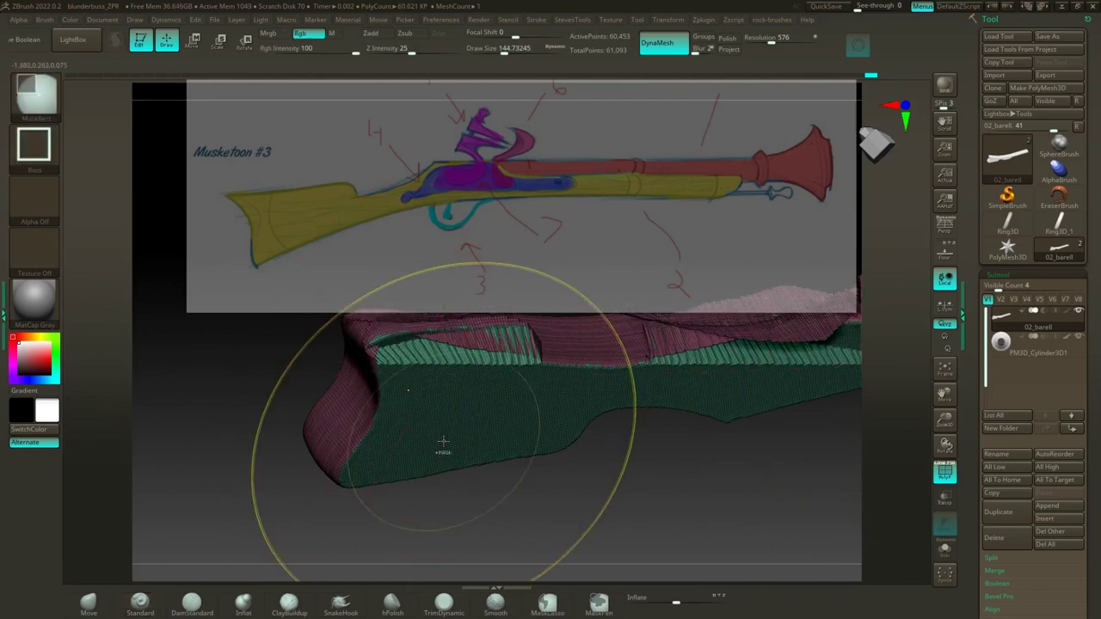
key(ctrl+z)
Step: Assign the whole stock to a single new polygroup
drag(571, 474, 664, 469)
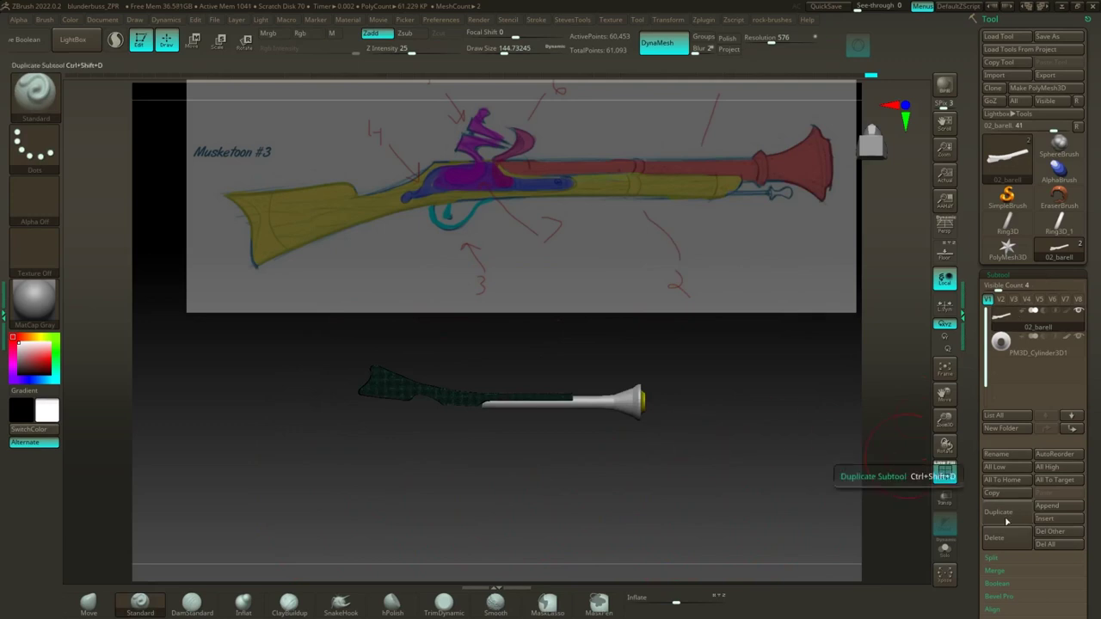
drag(535, 496, 549, 517)
alt+drag(484, 481, 610, 528)
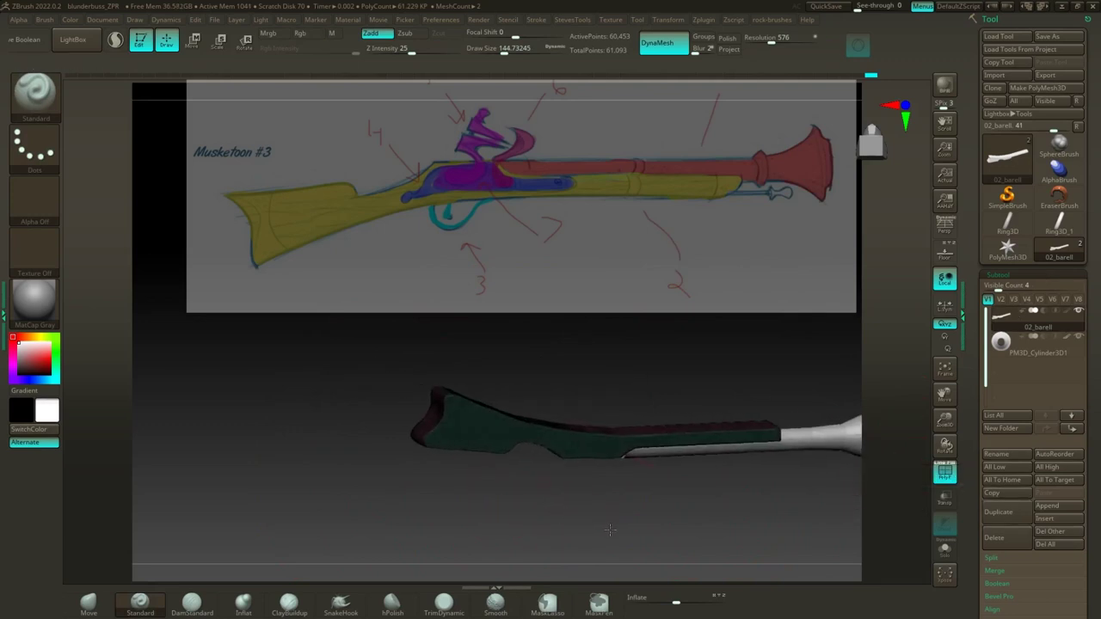
key(ctrl+w)
alt+drag(717, 513, 605, 508)
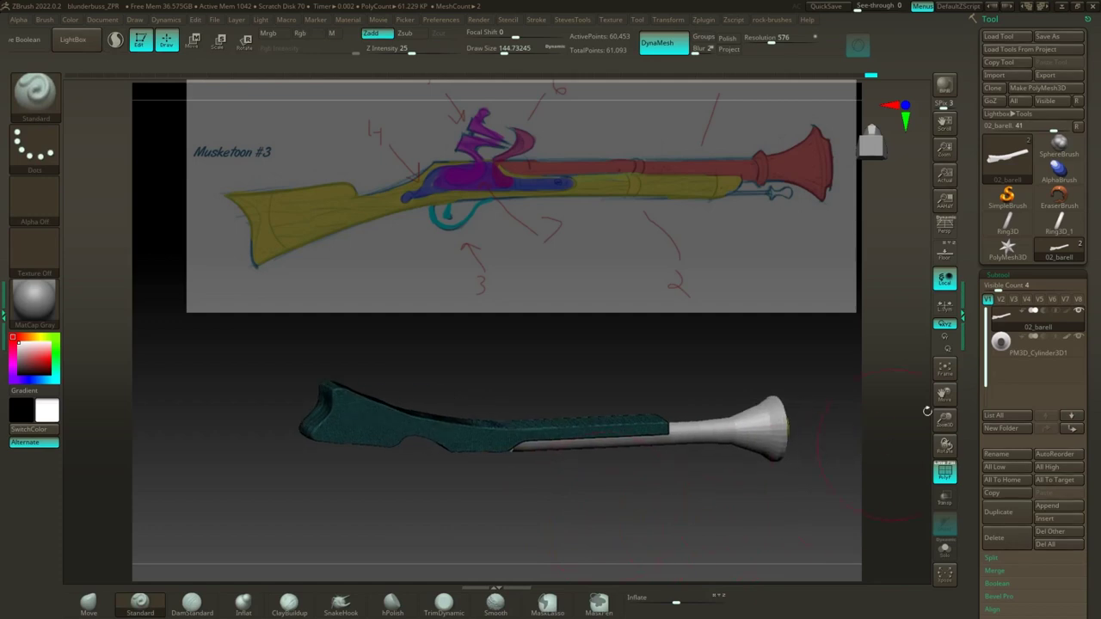
Step: Merge the stock down with the barrel subtool and resize the combined mesh with the Unify deformation
click(1016, 572)
click(1004, 583)
shift+drag(658, 505, 649, 498)
drag(1075, 533, 1013, 342)
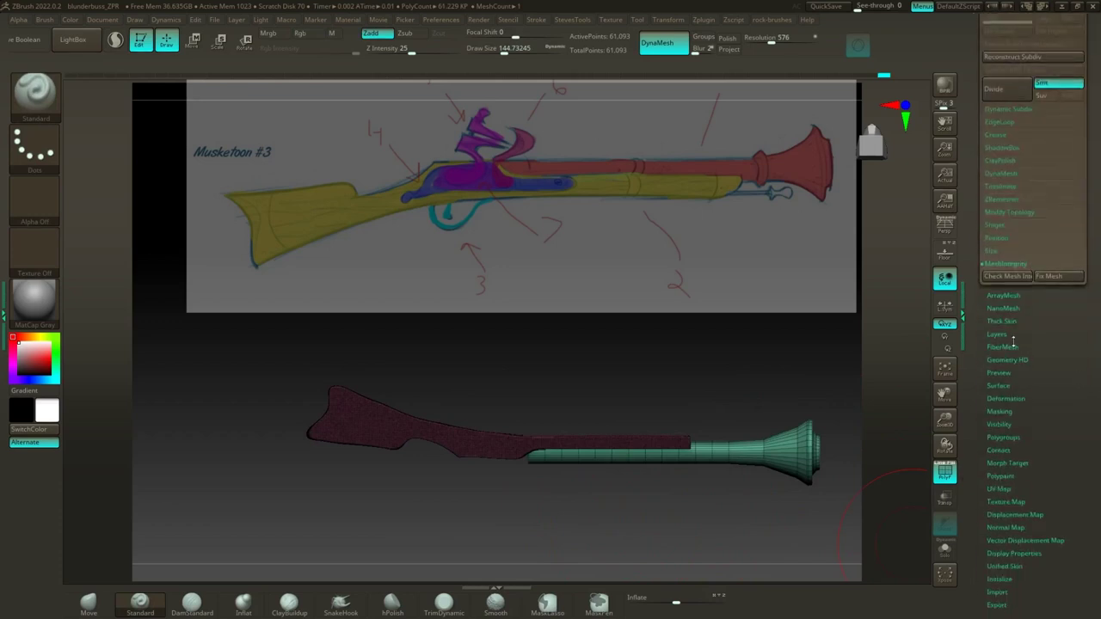
click(1006, 398)
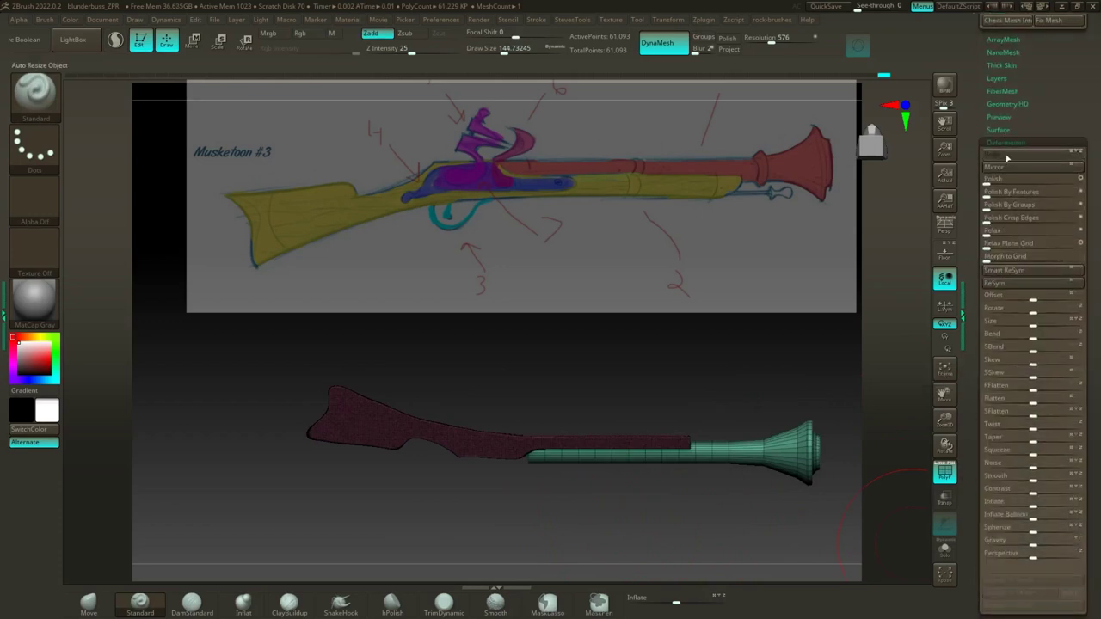
Step: Smooth the stock's lower side edge below the barrel's rear end at a draw size of about 56, and turn off the polygon wireframe display
mouse_move(697, 404)
mouse_down()
mouse_move(735, 422)
mouse_move(533, 362)
mouse_move(573, 376)
mouse_move(590, 275)
mouse_move(481, 418)
mouse_move(487, 457)
mouse_move(658, 535)
mouse_move(550, 516)
mouse_move(568, 488)
mouse_move(516, 496)
mouse_move(555, 495)
mouse_up()
key(s)
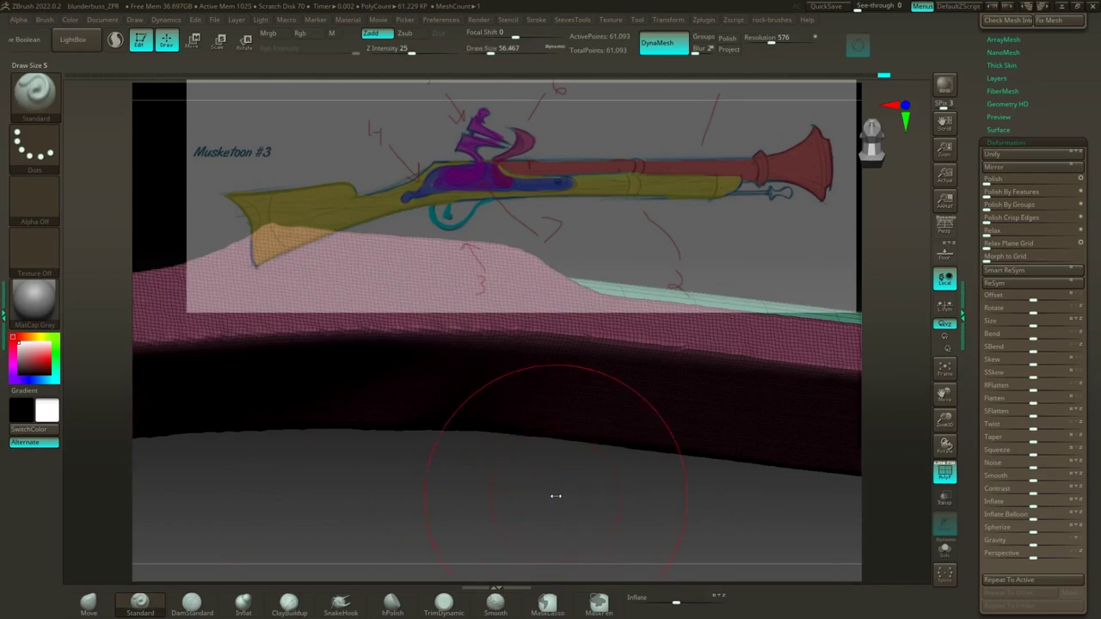
shift+drag(476, 348, 412, 344)
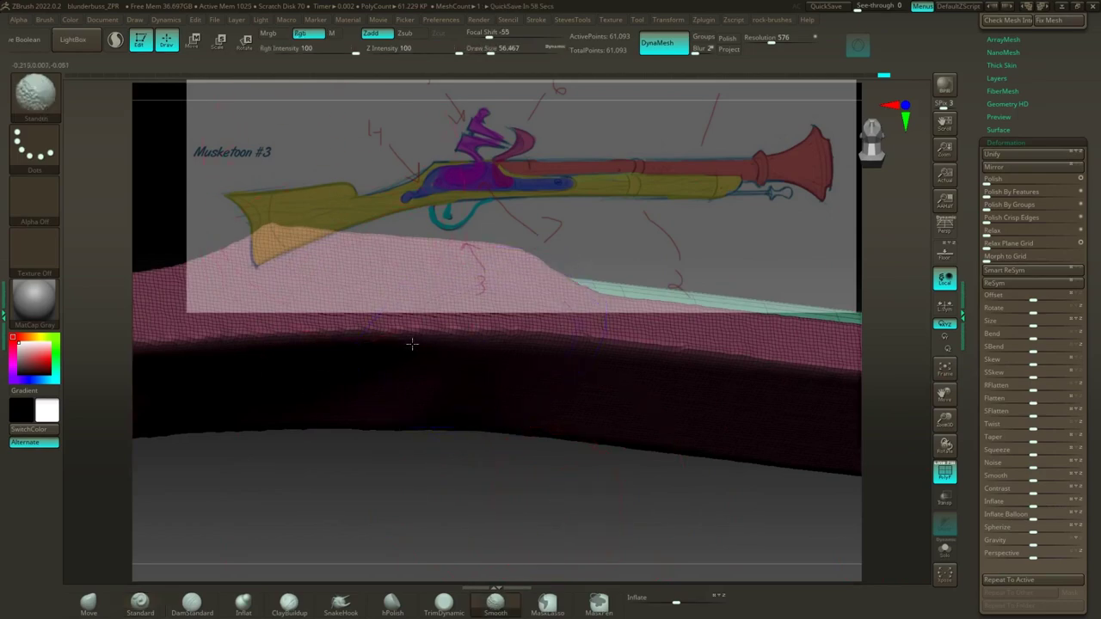
key(ctrl)
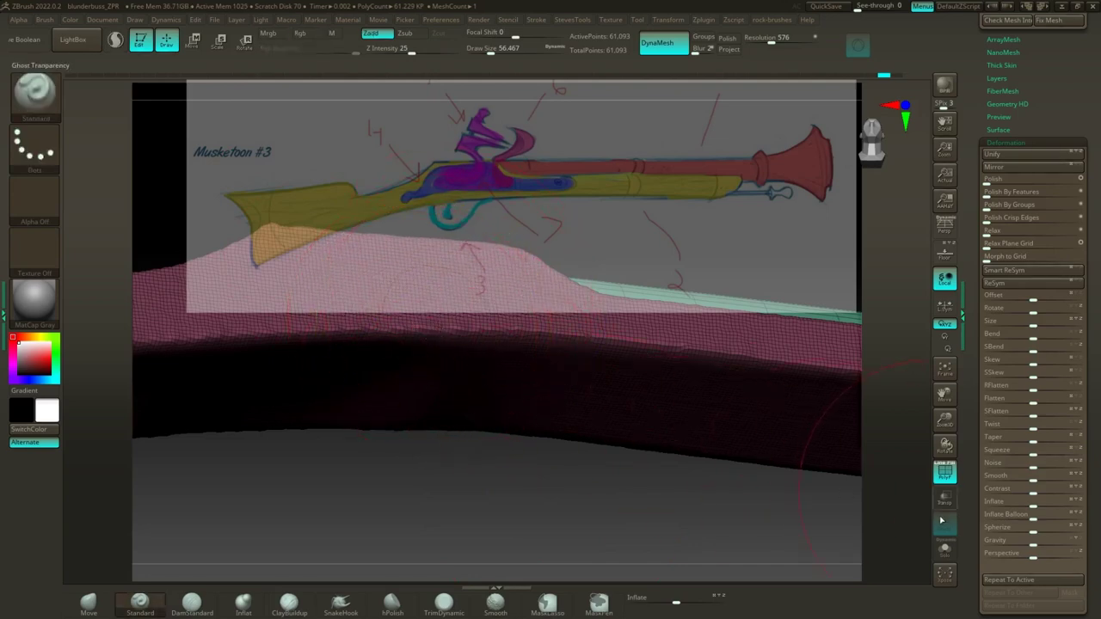
click(944, 472)
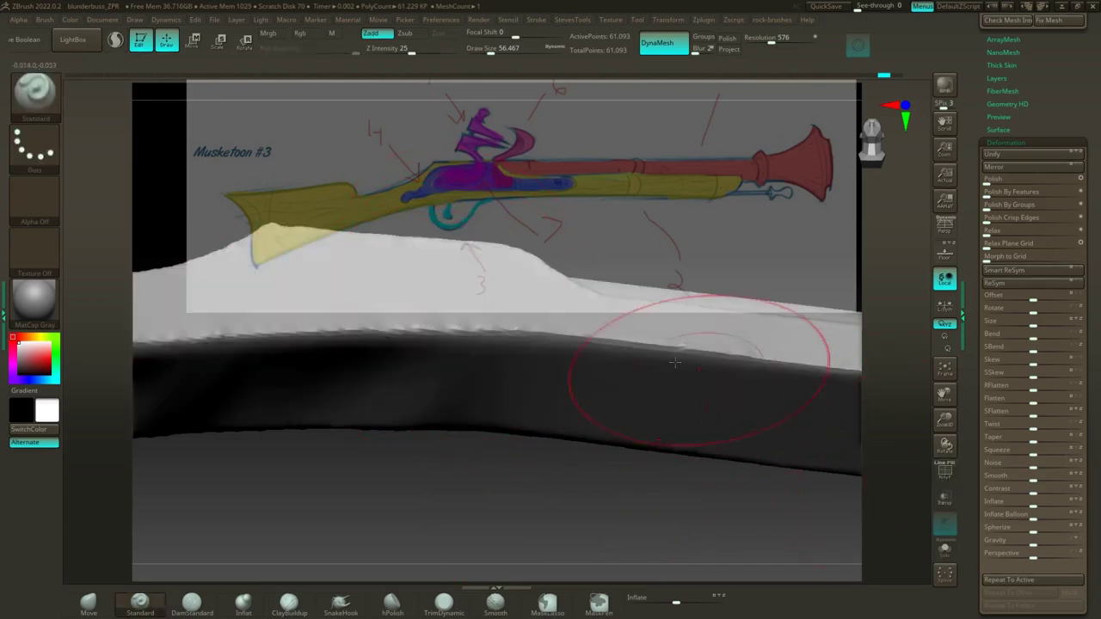
key(shift)
mouse_move(629, 342)
shift+mouse_down()
mouse_move(356, 306)
mouse_move(205, 337)
shift+mouse_up()
Step: Try smoothing the stock's side and edges from the grip towards the forestock, and undo the strokes
mouse_move(292, 464)
mouse_down()
mouse_move(301, 484)
mouse_move(327, 482)
mouse_up()
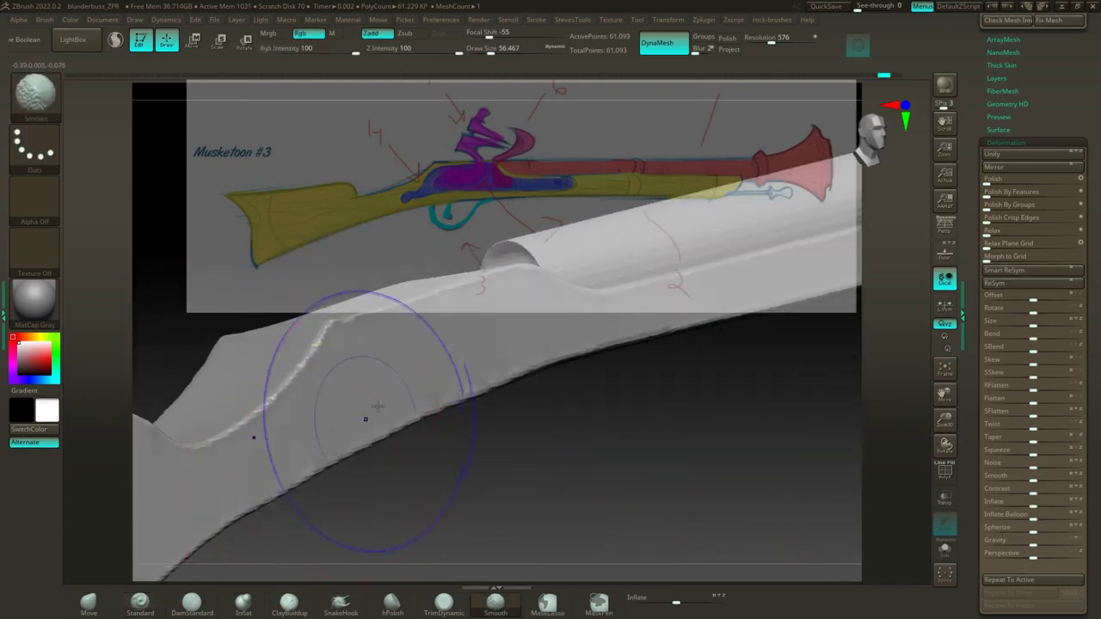
shift+drag(368, 416, 310, 437)
mouse_move(292, 379)
shift+mouse_down()
mouse_move(420, 307)
mouse_move(671, 307)
mouse_move(663, 280)
mouse_move(776, 237)
shift+mouse_up()
key(ctrl+z)
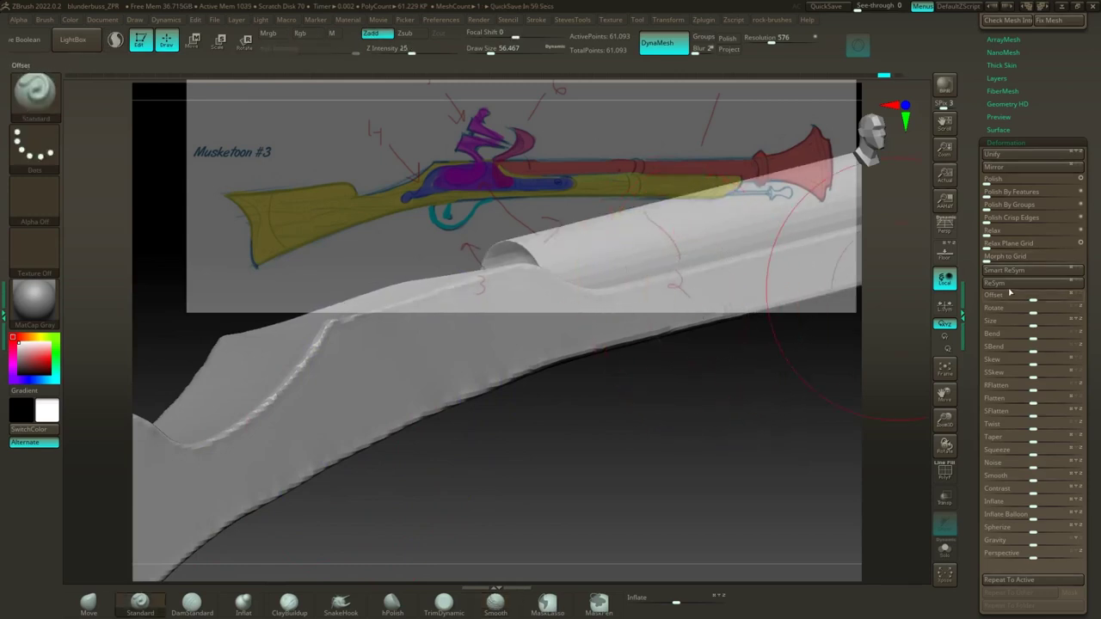
Step: Split the combined mesh by polygroups into separate stock and barrel subtools, and make the stock the active subtool
drag(1030, 105, 1052, 250)
scroll(1054, 262, up, 5)
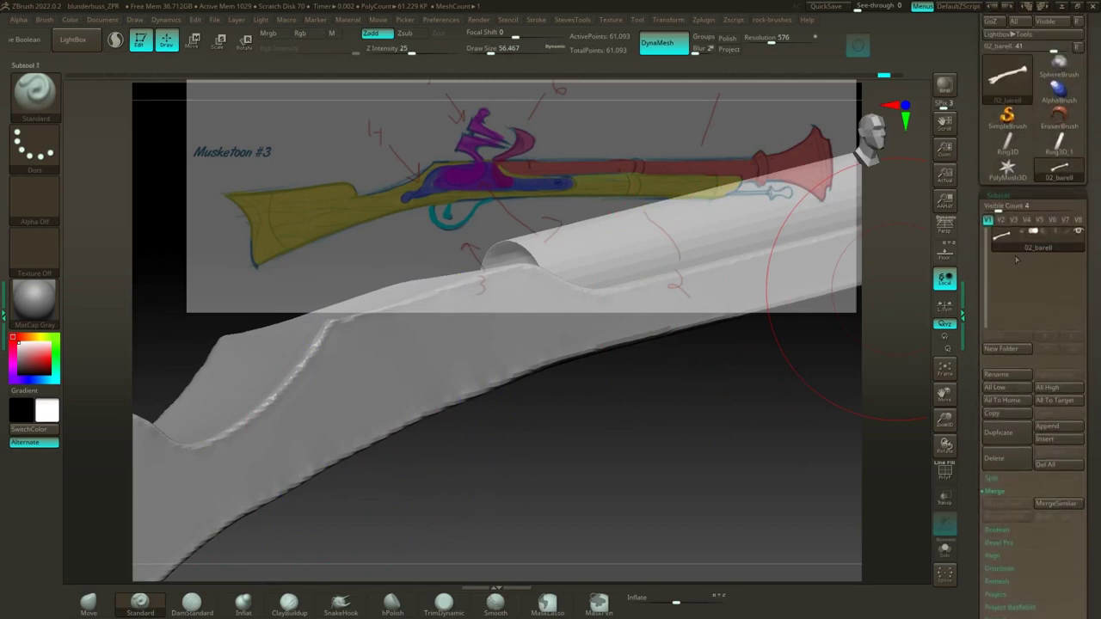
click(994, 490)
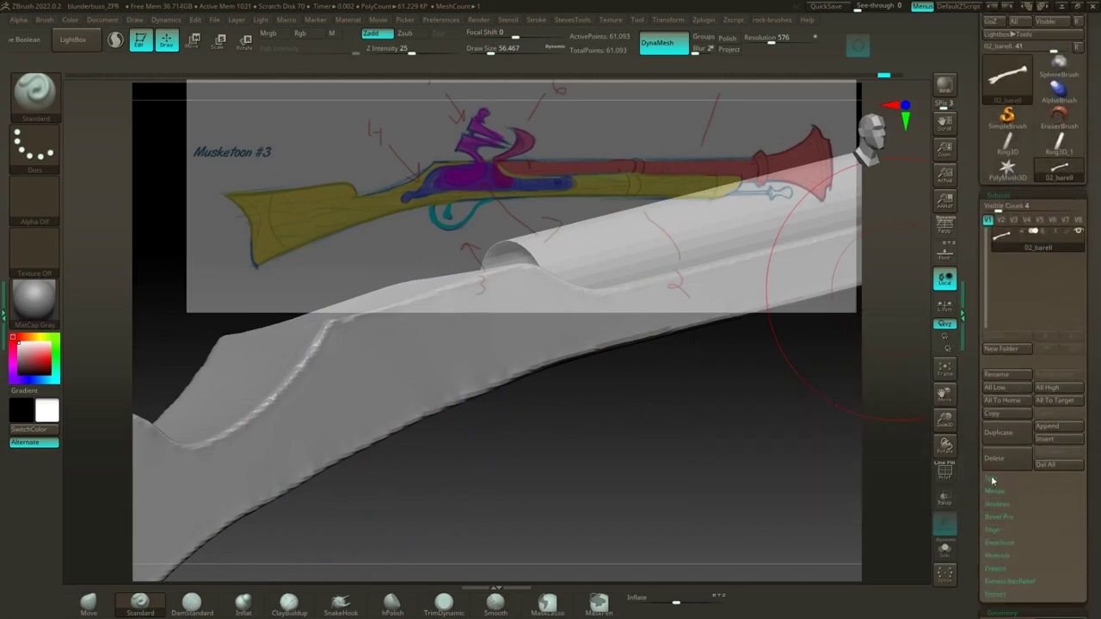
click(992, 482)
click(1059, 492)
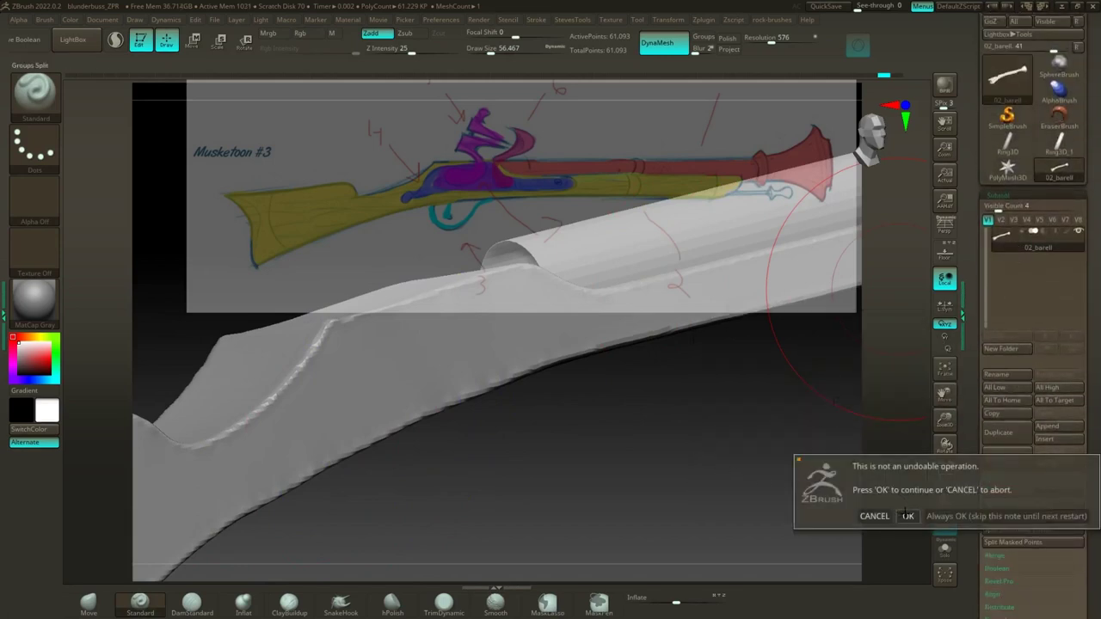
click(906, 515)
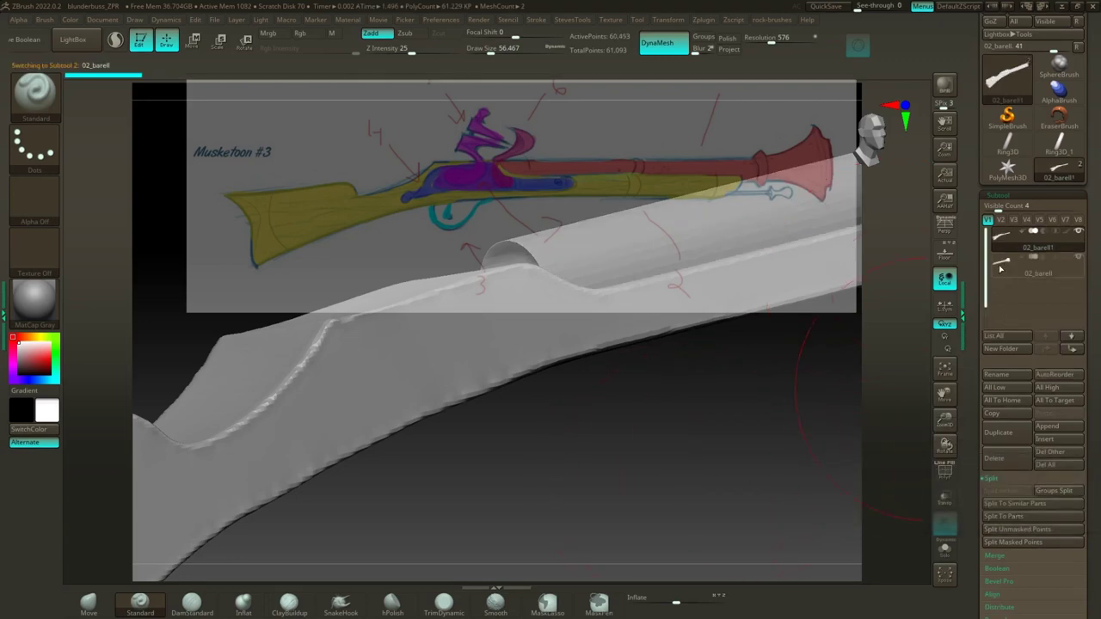
click(1000, 269)
click(1001, 249)
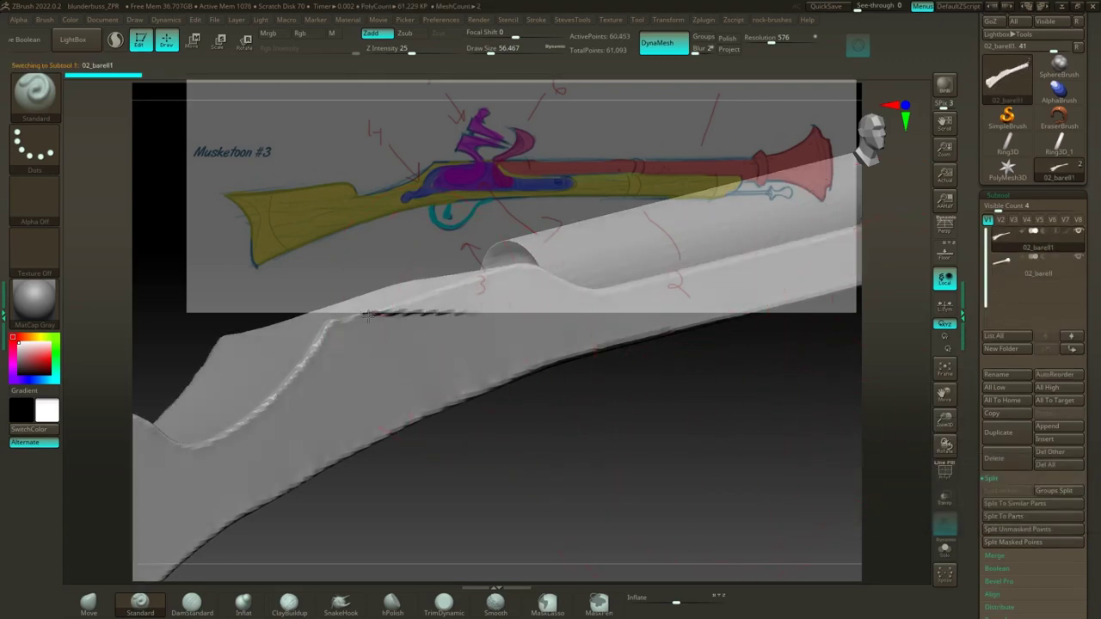
Step: Smooth the stock's jagged side edges around the grip, hide the reference image, and reduce the draw size to about 25
mouse_move(290, 355)
mouse_down()
mouse_move(480, 295)
mouse_move(567, 301)
mouse_up()
mouse_move(570, 425)
mouse_down()
mouse_move(590, 401)
mouse_move(594, 430)
mouse_move(671, 359)
mouse_move(680, 373)
mouse_move(599, 479)
mouse_move(667, 476)
mouse_move(638, 475)
mouse_up()
key(shift+z)
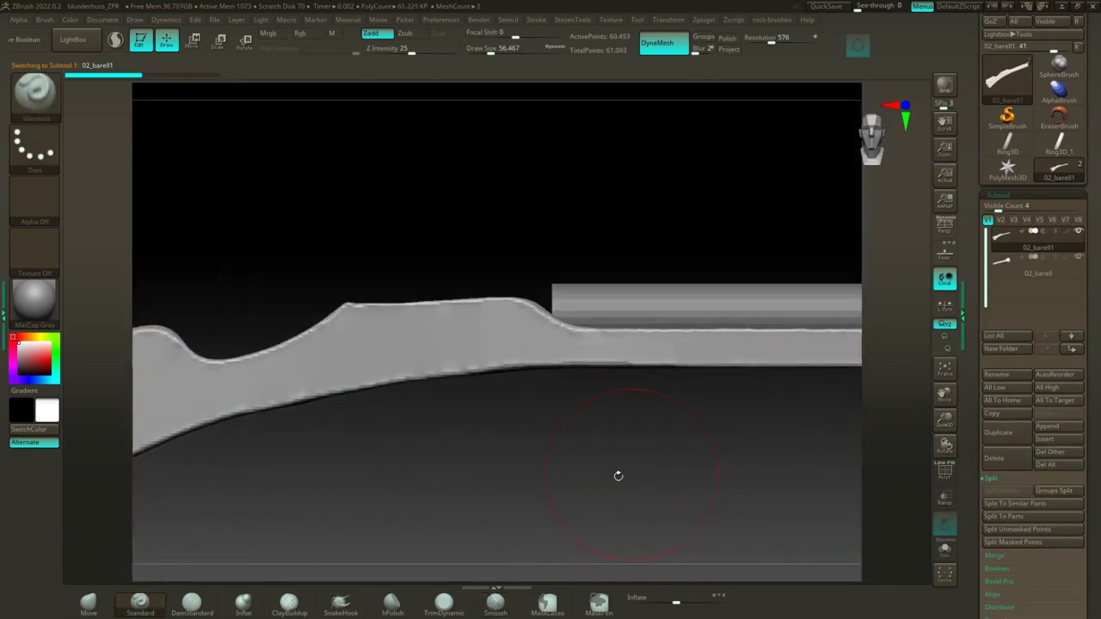
mouse_move(489, 446)
alt+mouse_down()
mouse_move(617, 473)
mouse_move(619, 486)
mouse_move(657, 463)
alt+mouse_up()
key(s)
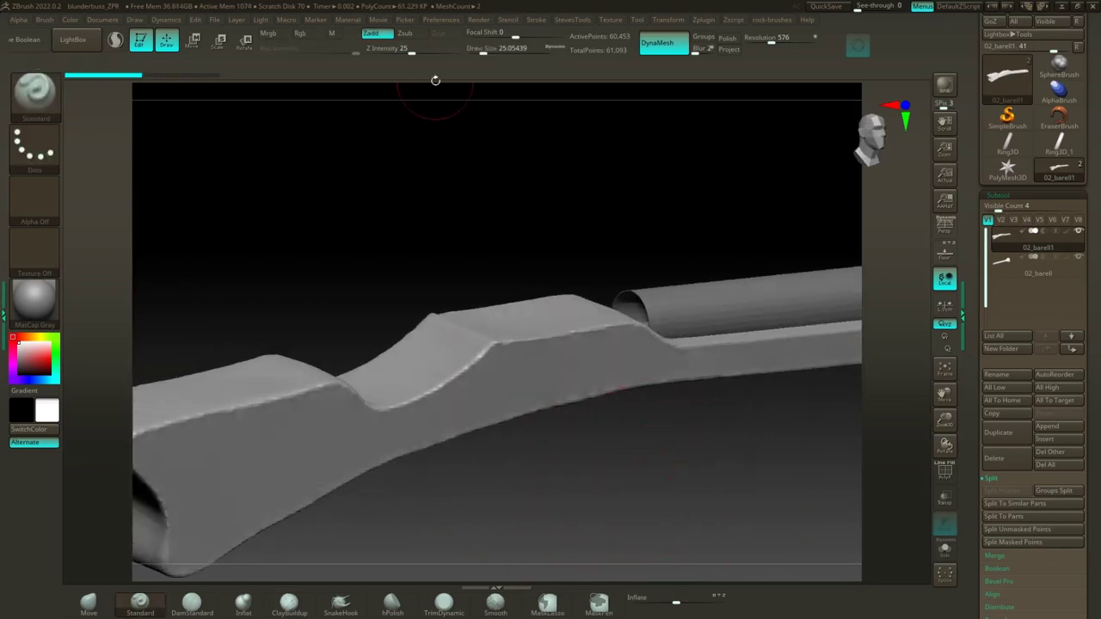
drag(347, 266, 545, 147)
Step: Flatten the stock's underside and its lower edges with the hPolish brush at a draw size of about 41
key(s)
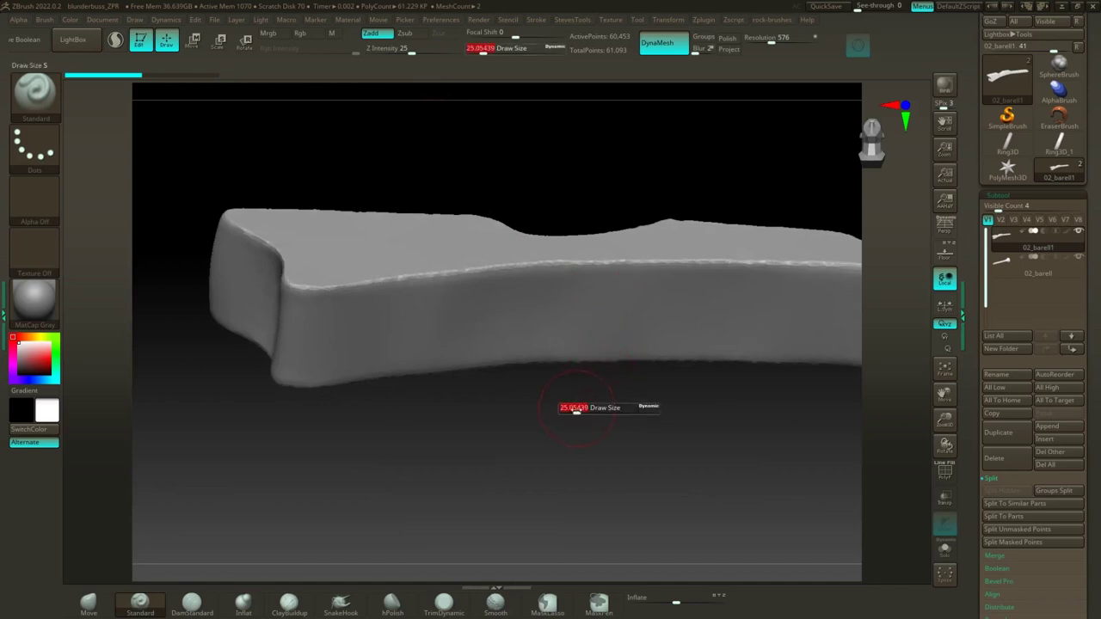
drag(579, 408, 584, 408)
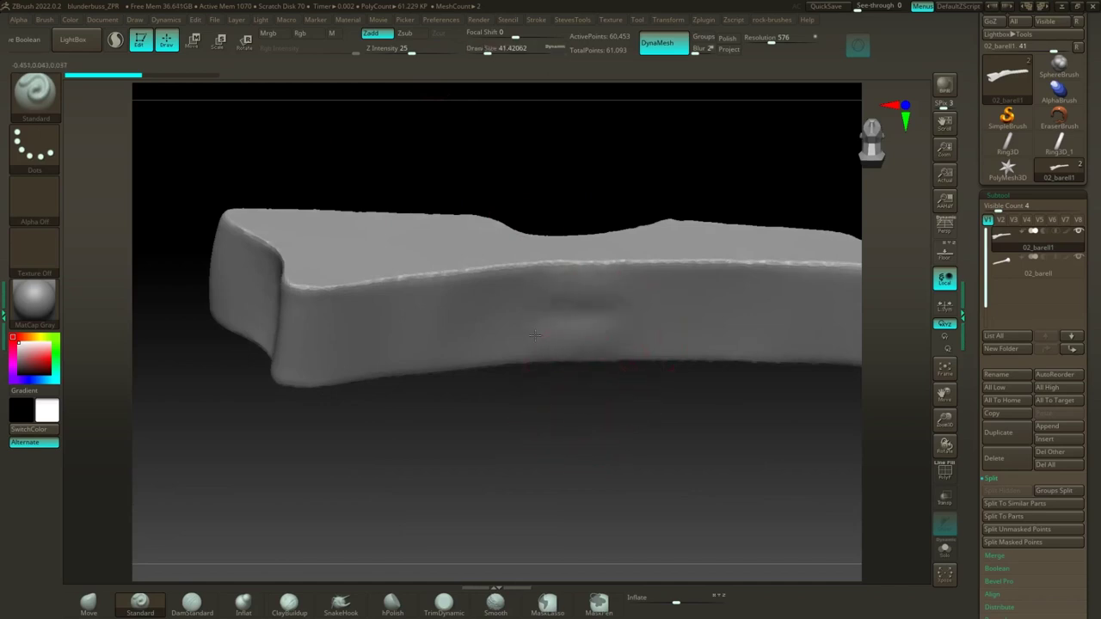
shift+drag(535, 335, 545, 344)
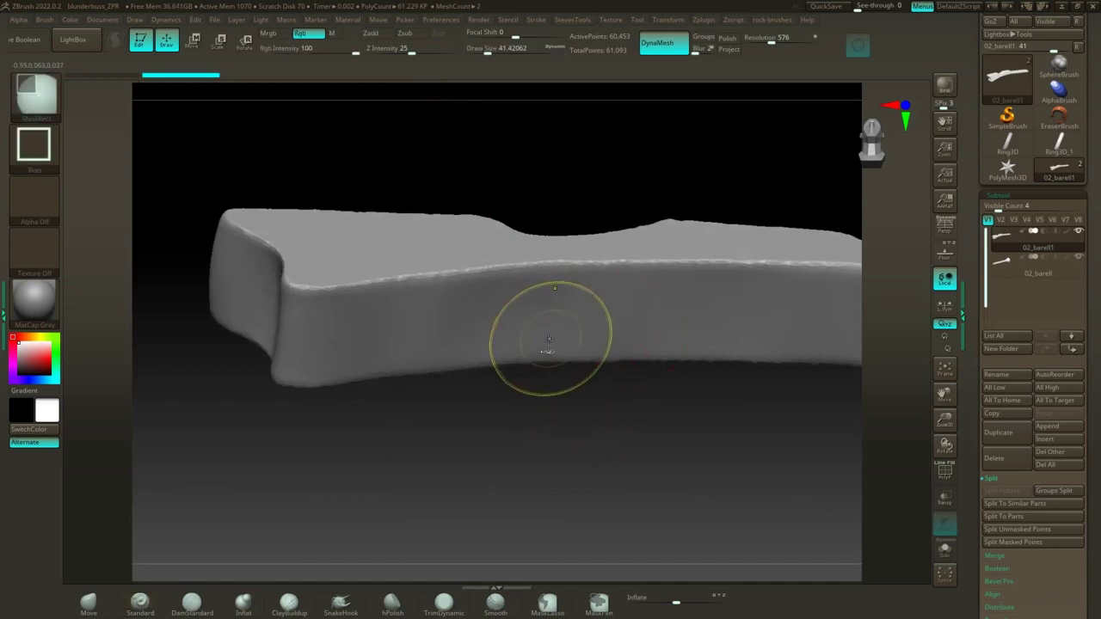
click(397, 607)
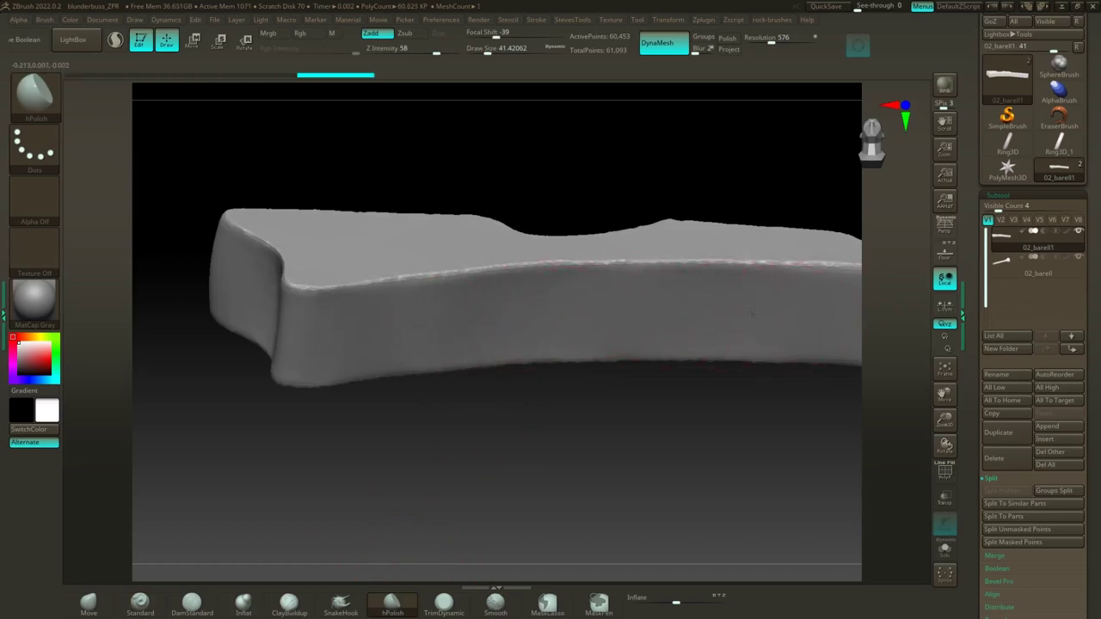
drag(370, 426, 462, 393)
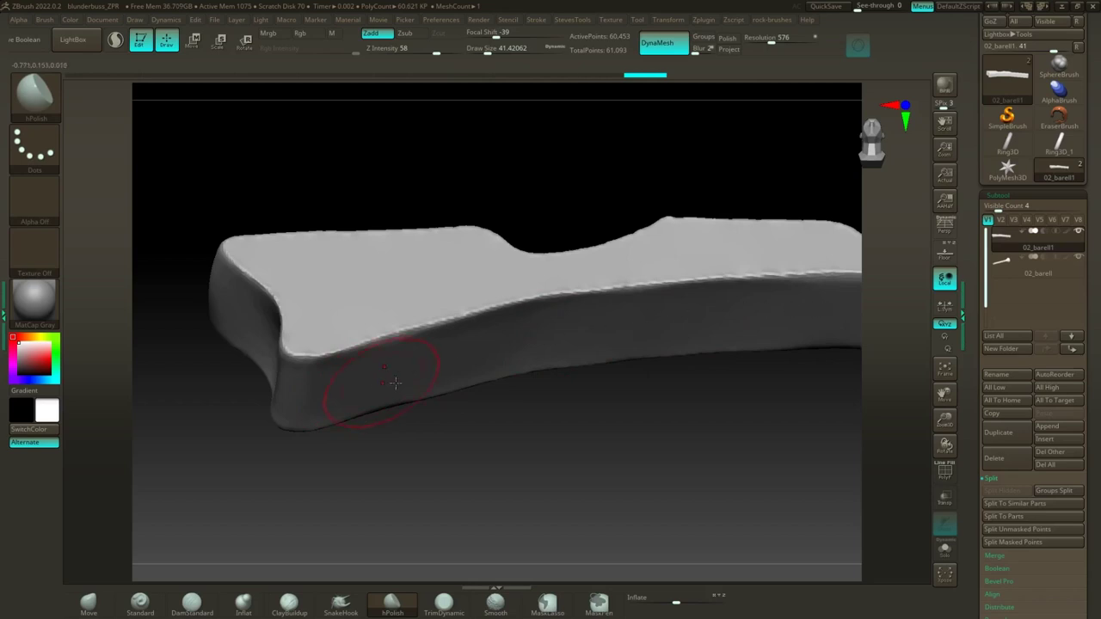
mouse_move(589, 405)
mouse_down()
mouse_move(558, 418)
mouse_move(562, 435)
mouse_move(393, 432)
mouse_move(433, 497)
mouse_move(421, 427)
mouse_move(653, 418)
mouse_move(559, 418)
mouse_move(397, 321)
mouse_up()
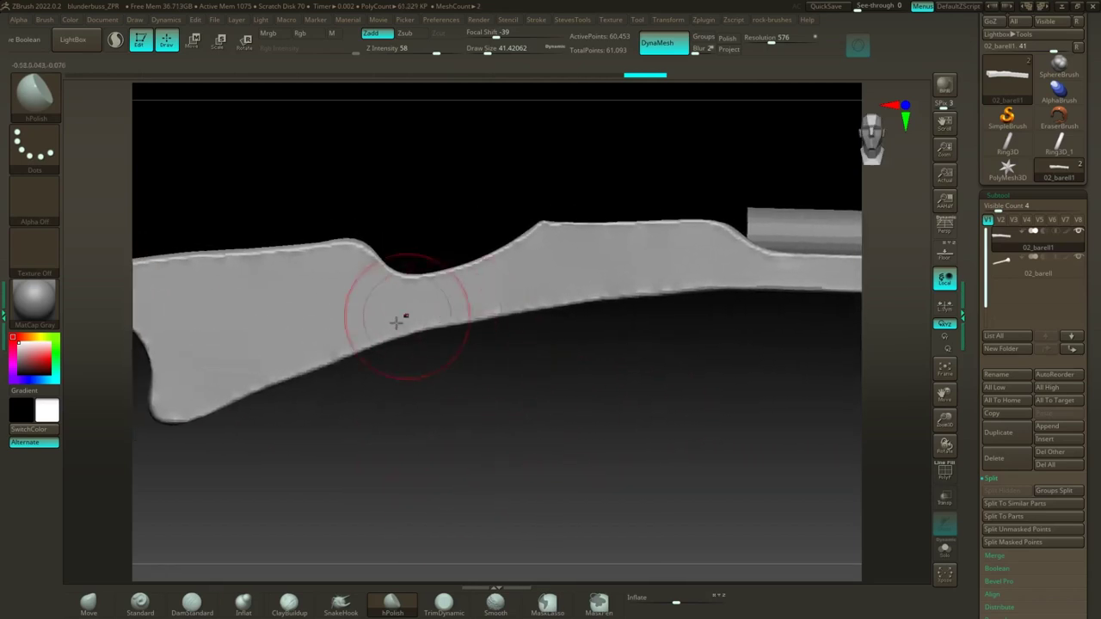
Step: Push the butt's lower edge behind the grip slightly inward with the Move brush at a draw size of about 77
click(89, 603)
key(s)
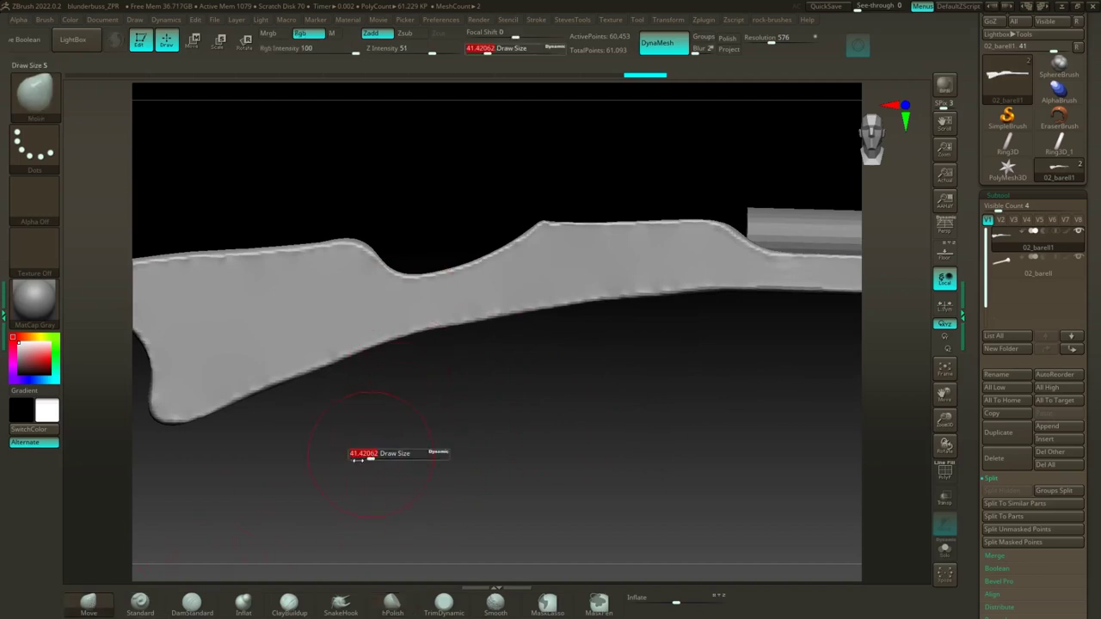
drag(370, 454, 341, 430)
key(s)
shift+drag(355, 437, 353, 435)
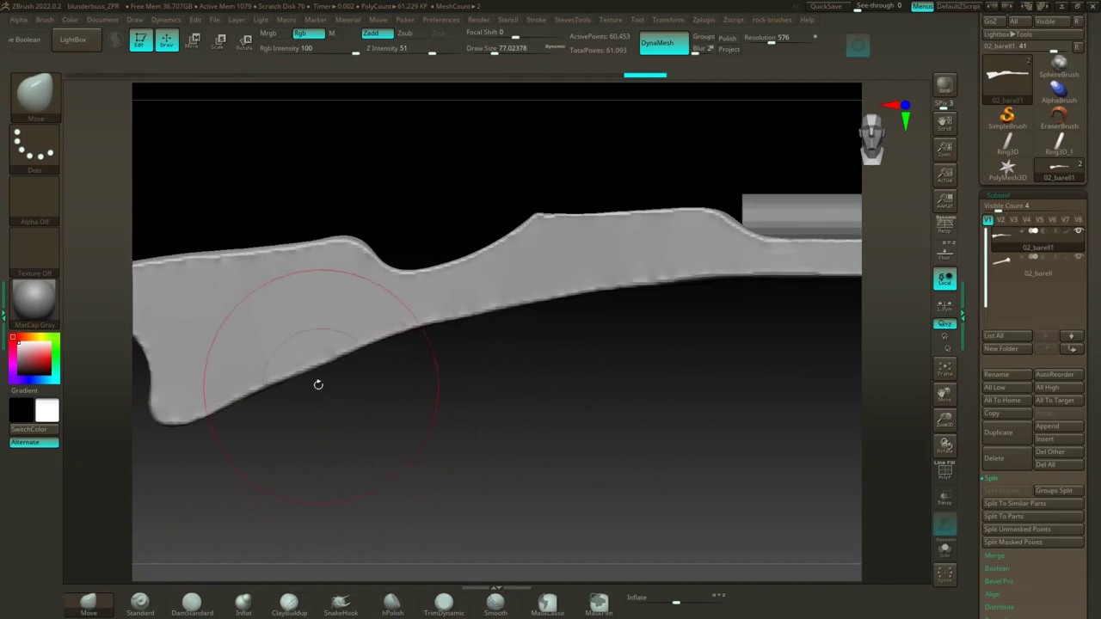
drag(312, 369, 328, 348)
alt+drag(531, 387, 485, 383)
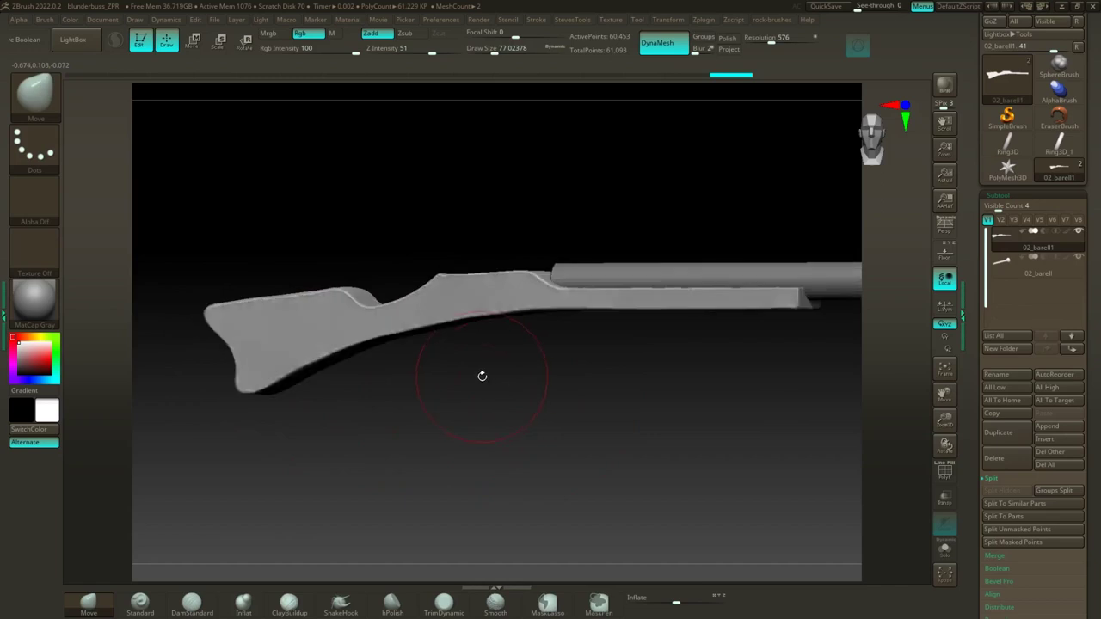
Step: Show the reference image again, scale it down, and reposition it over the gun in side view
drag(448, 430, 533, 489)
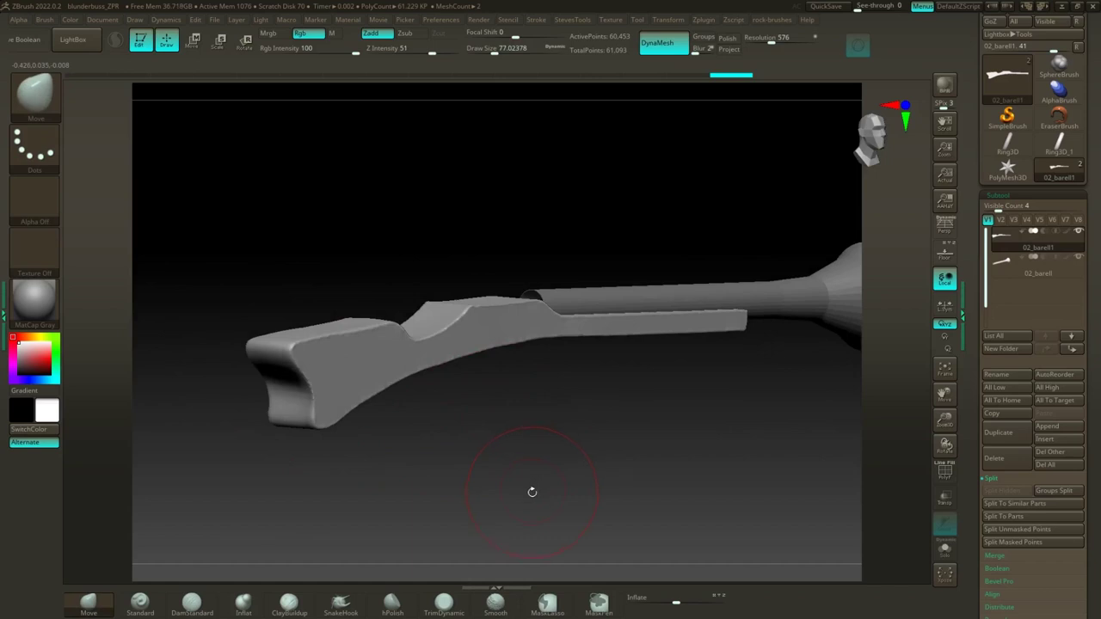
drag(523, 475, 587, 449)
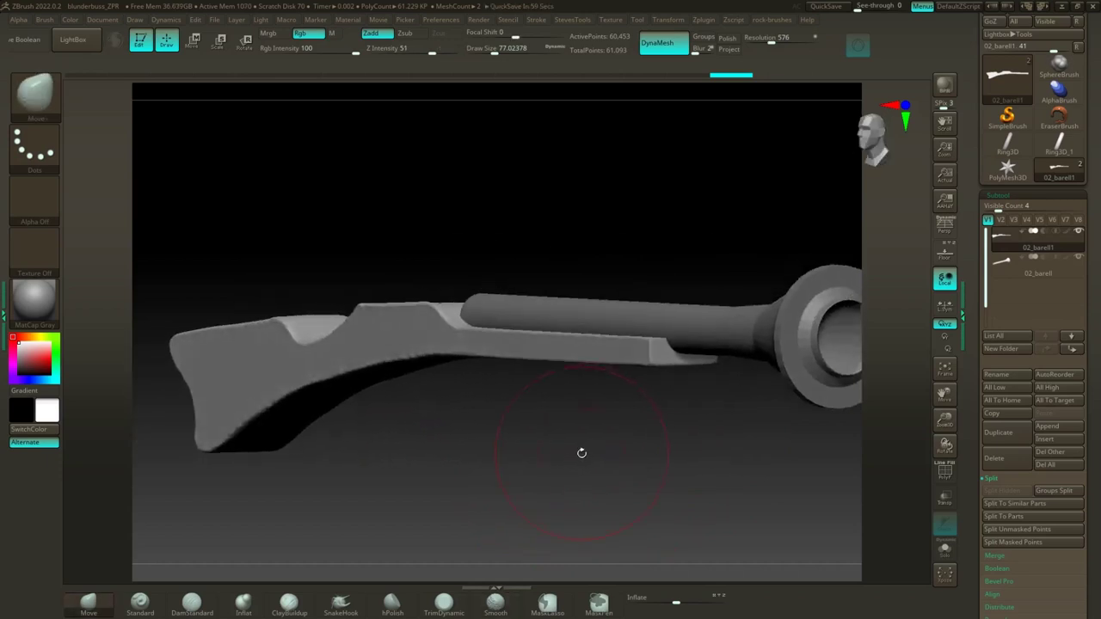
shift+drag(587, 454, 604, 455)
alt+drag(717, 450, 510, 439)
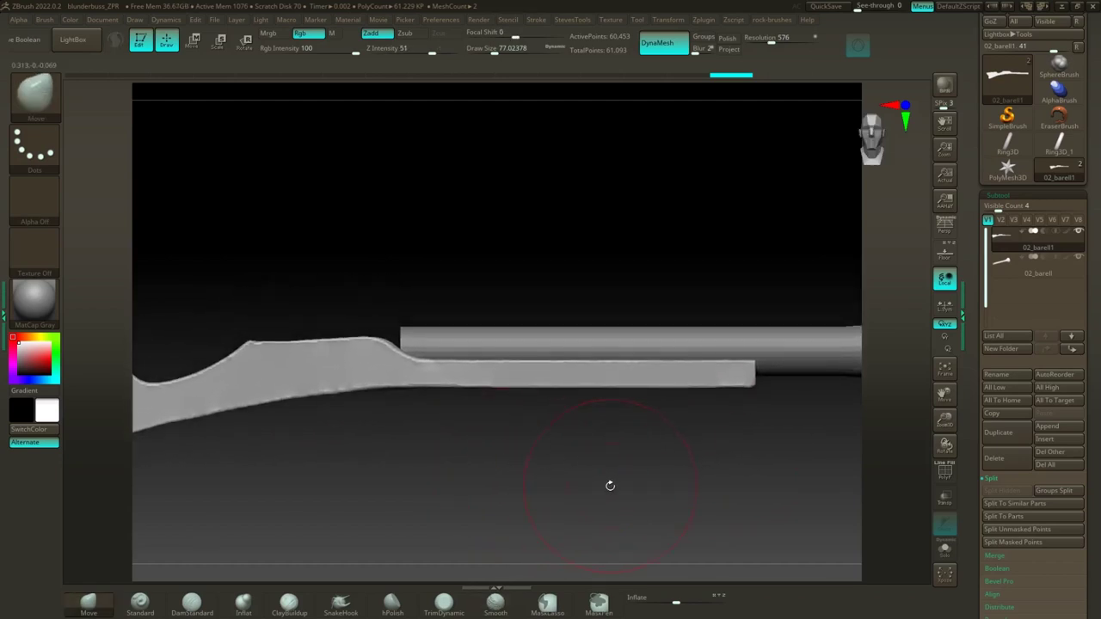
key(shift+z)
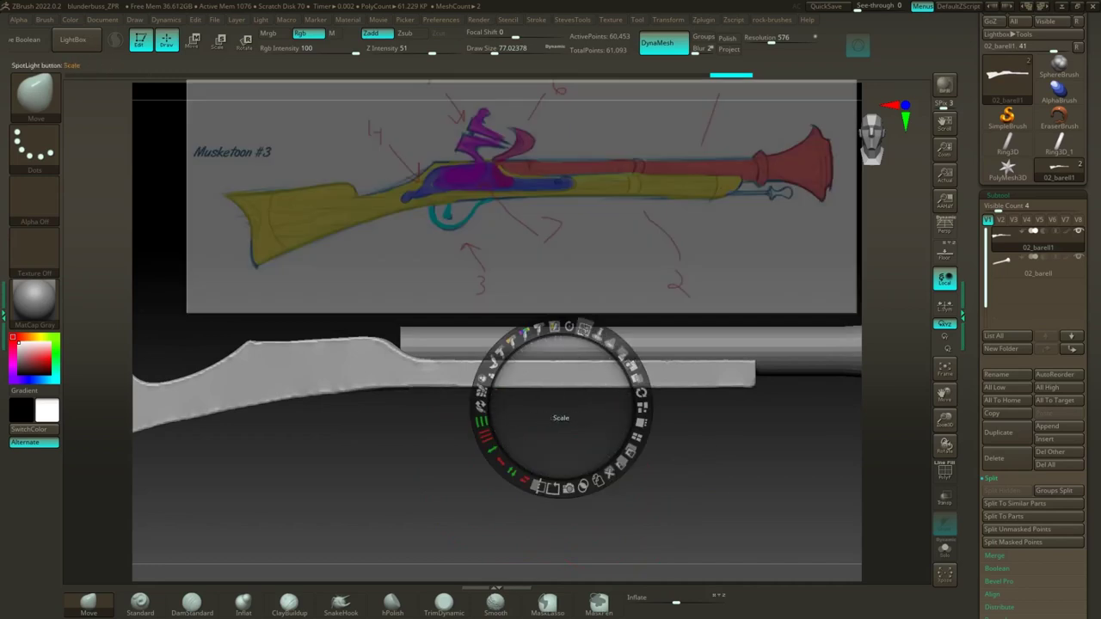
drag(554, 329, 554, 337)
drag(560, 405, 527, 299)
key(z)
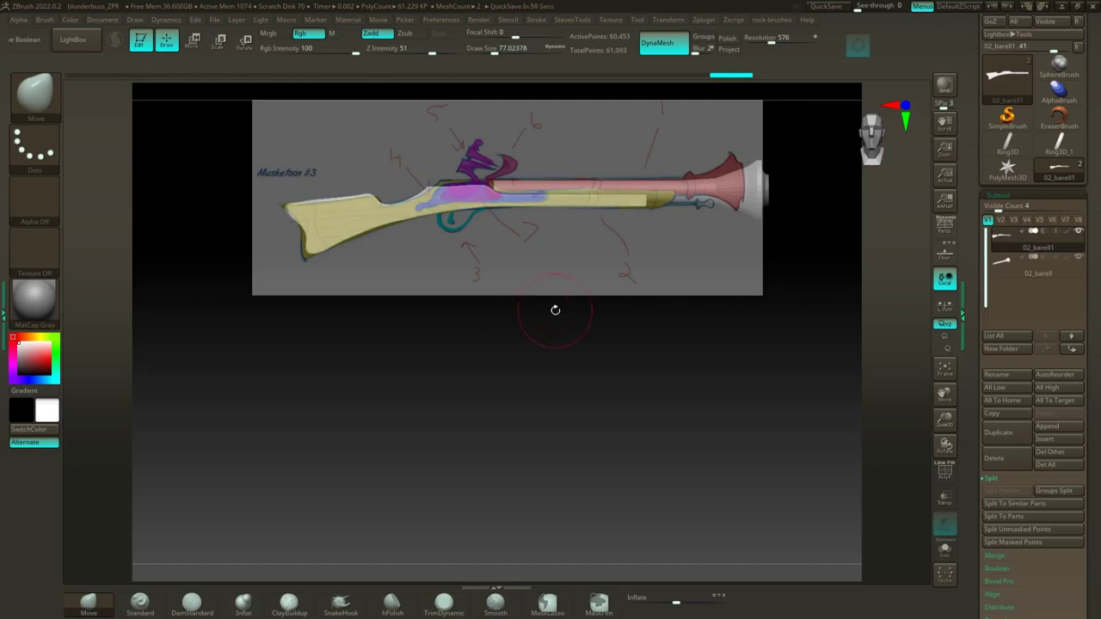
Step: Stretch the forestock's front end toward the muzzle to match the reference, using the Move brush at a draw size of about 393
mouse_move(537, 342)
mouse_down()
mouse_move(565, 369)
mouse_move(596, 369)
mouse_up()
key(s)
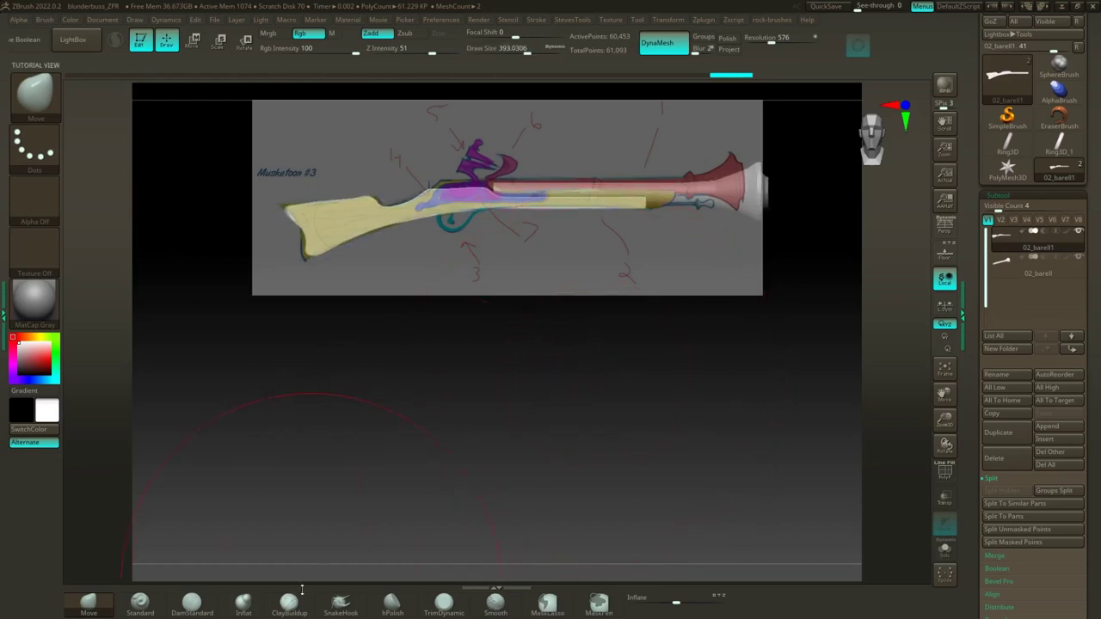
drag(568, 200, 597, 198)
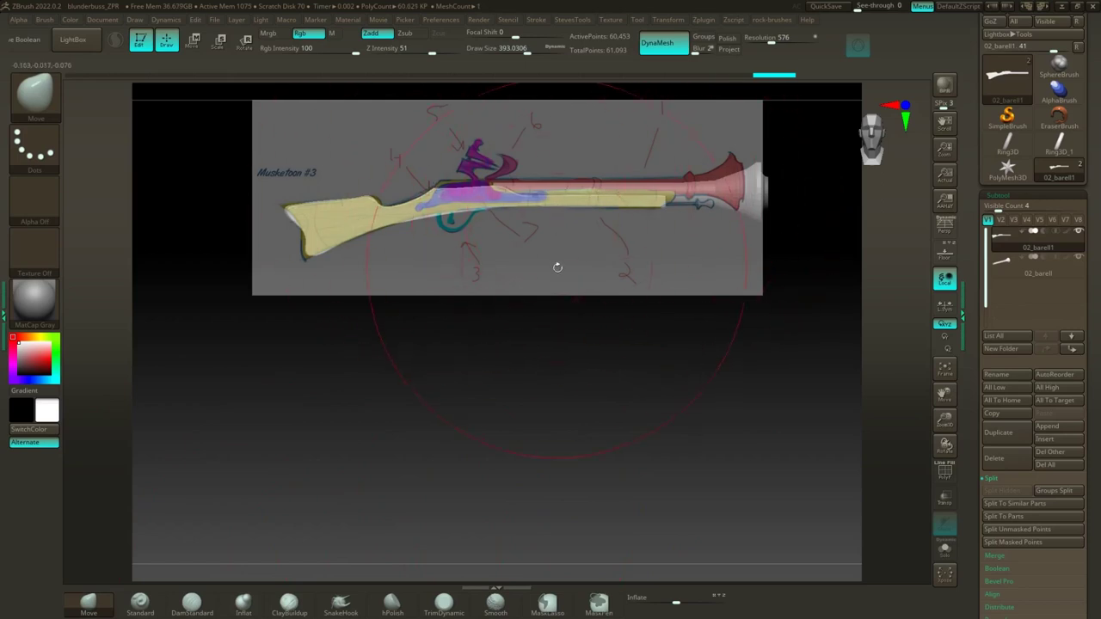
Step: Mask everything except the upper part of the stock's raised lock section and shift that part to match the reference outline
key(s)
drag(556, 267, 536, 269)
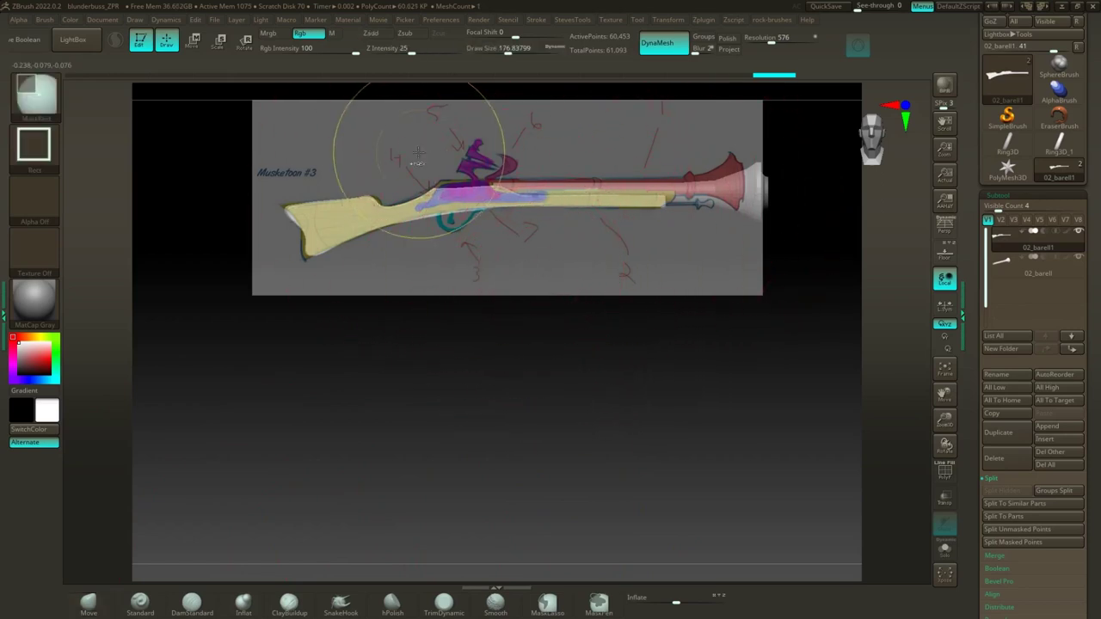
ctrl+drag(419, 153, 514, 197)
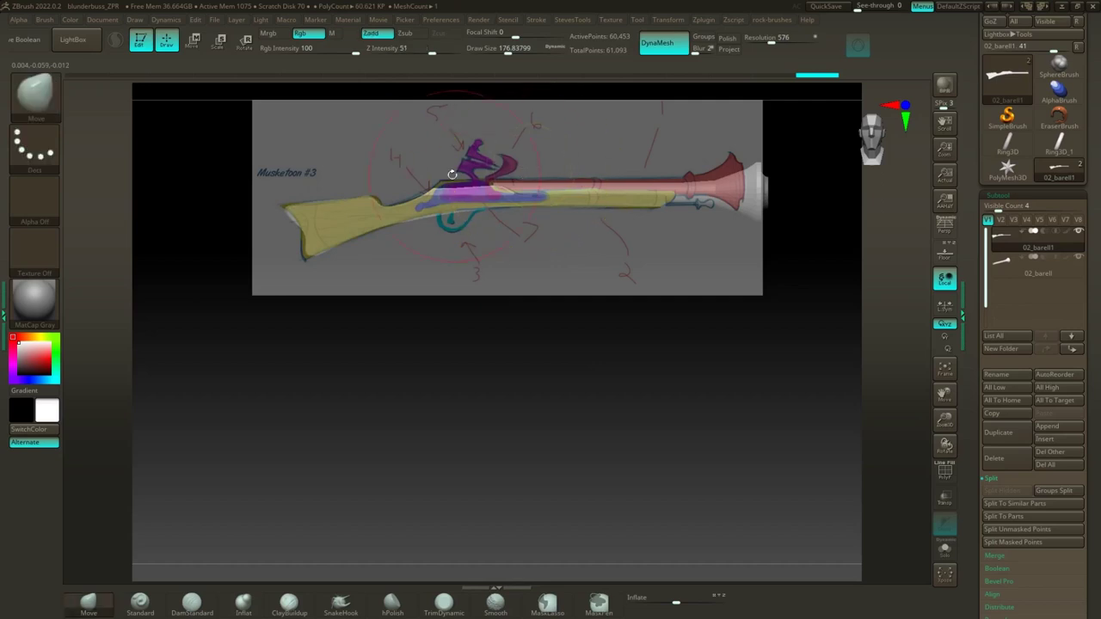
click(193, 39)
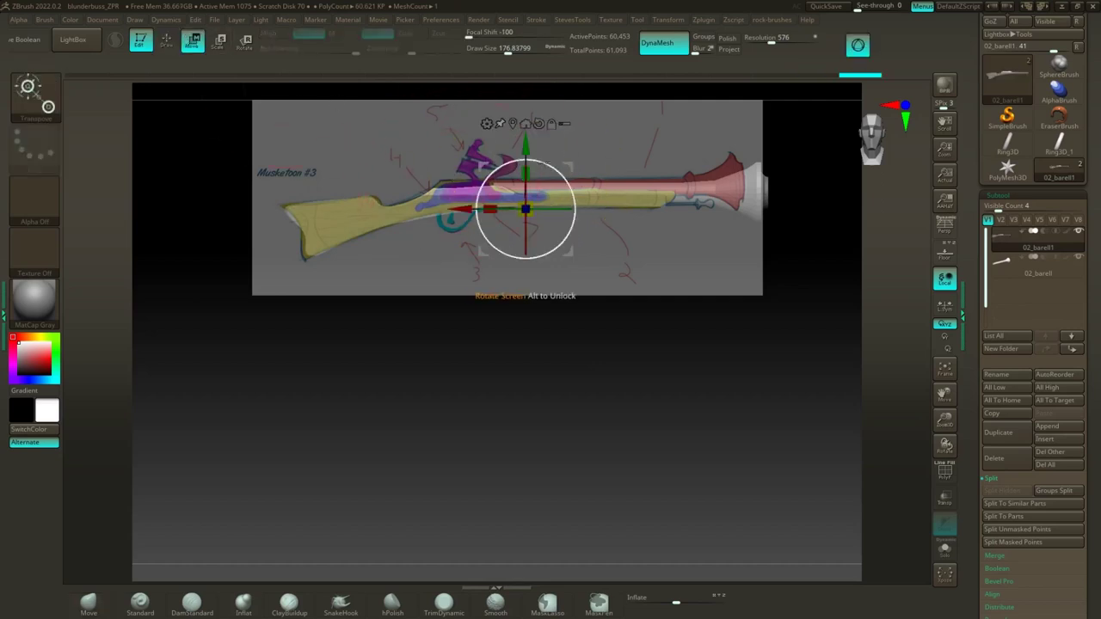
drag(525, 205, 465, 212)
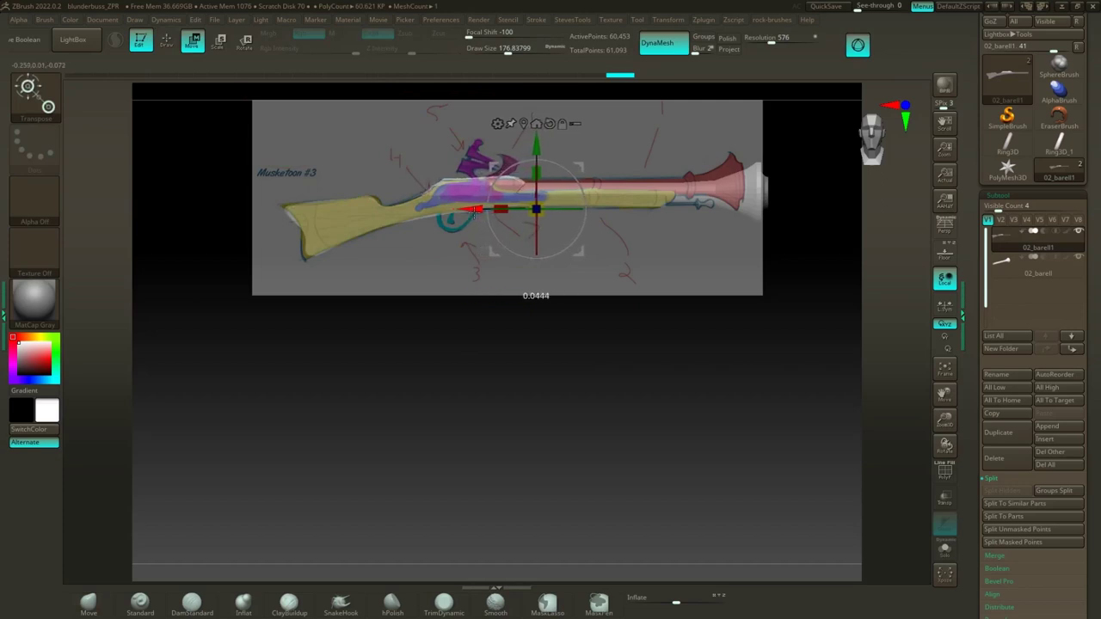
Step: Clear the mask, remesh the stock with DynaMesh, and return to draw mode
ctrl+drag(506, 361, 543, 404)
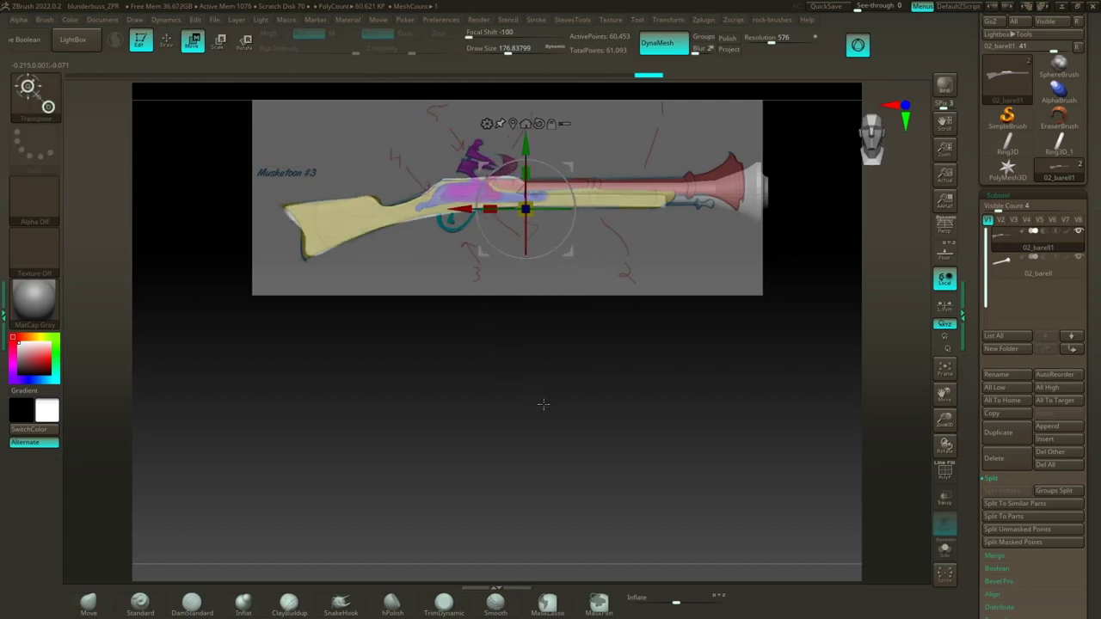
ctrl+drag(513, 337, 570, 434)
click(172, 45)
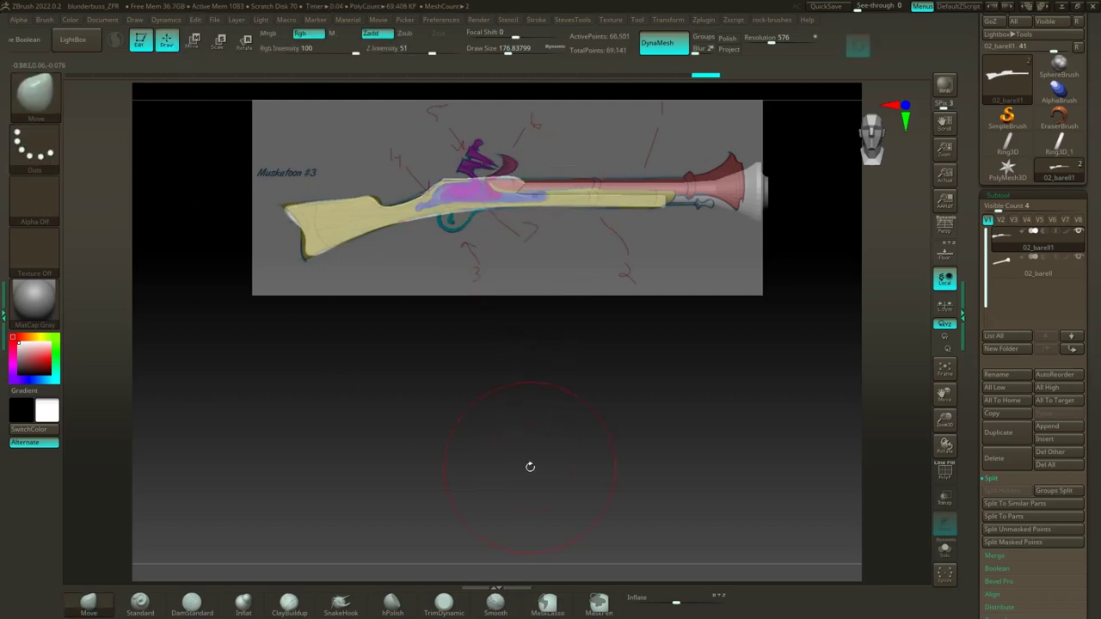
Step: Slice the stock's raised section around the barrel's rear end with a SliceCirc circle, and turn on the polygroup display
ctrl+shift+click(35, 90)
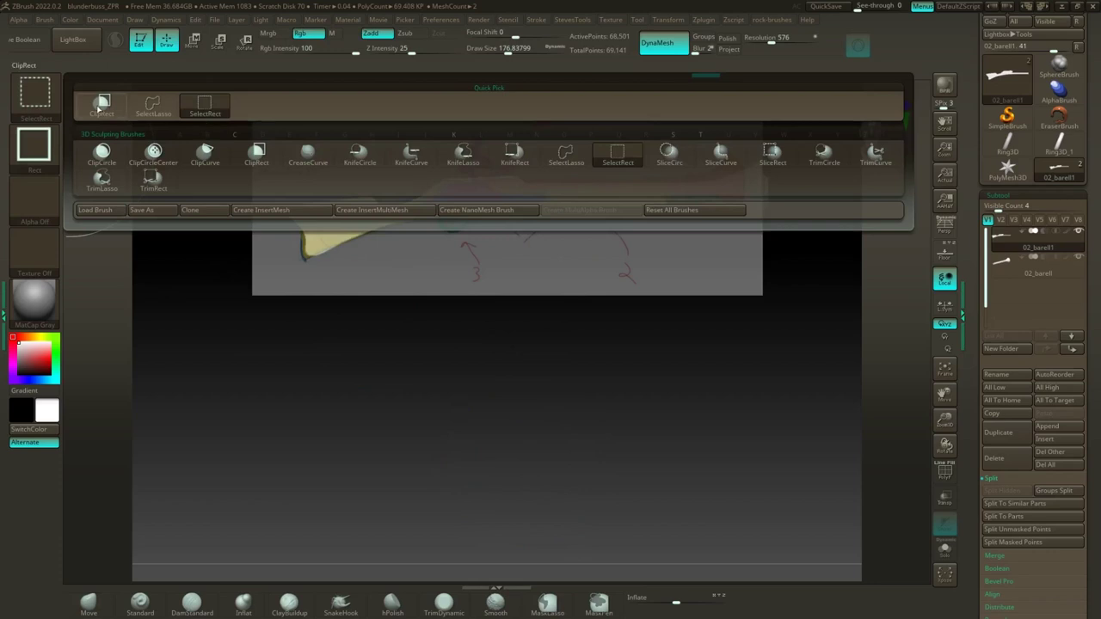
mouse_move(260, 158)
ctrl+shift+click(677, 161)
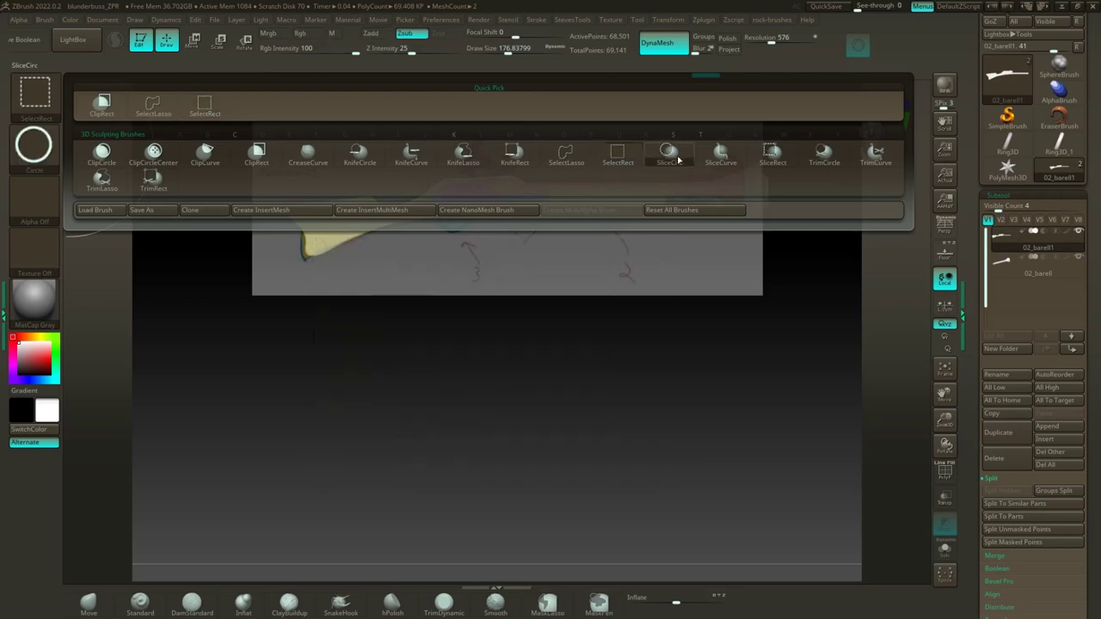
ctrl+shift+drag(516, 157, 544, 193)
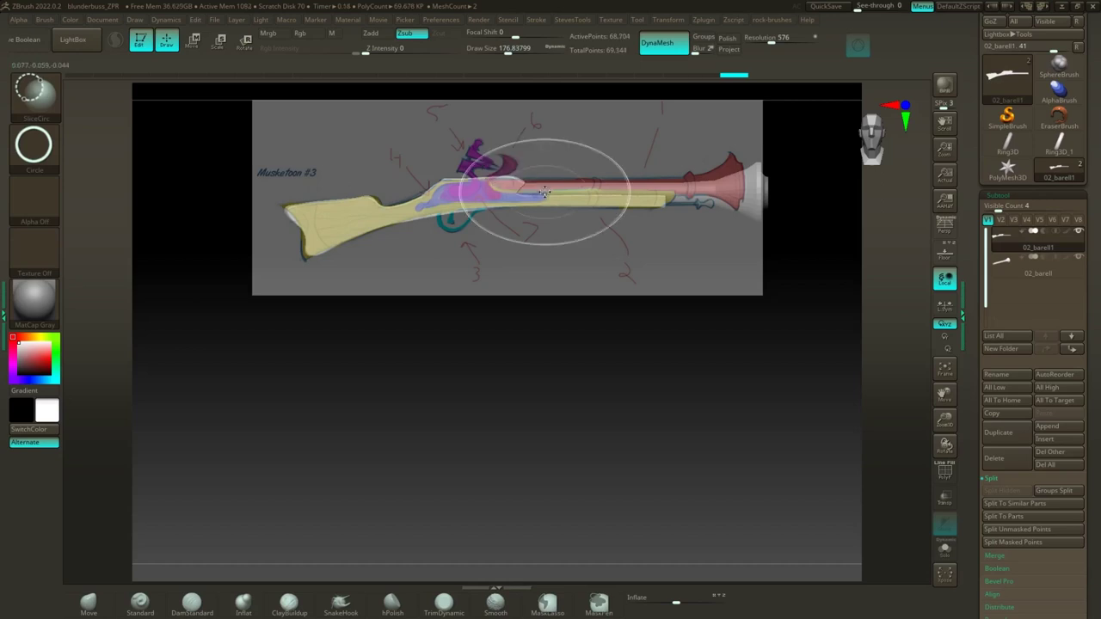
alt+drag(576, 379, 598, 550)
alt+drag(563, 512, 571, 464)
key(shift+f)
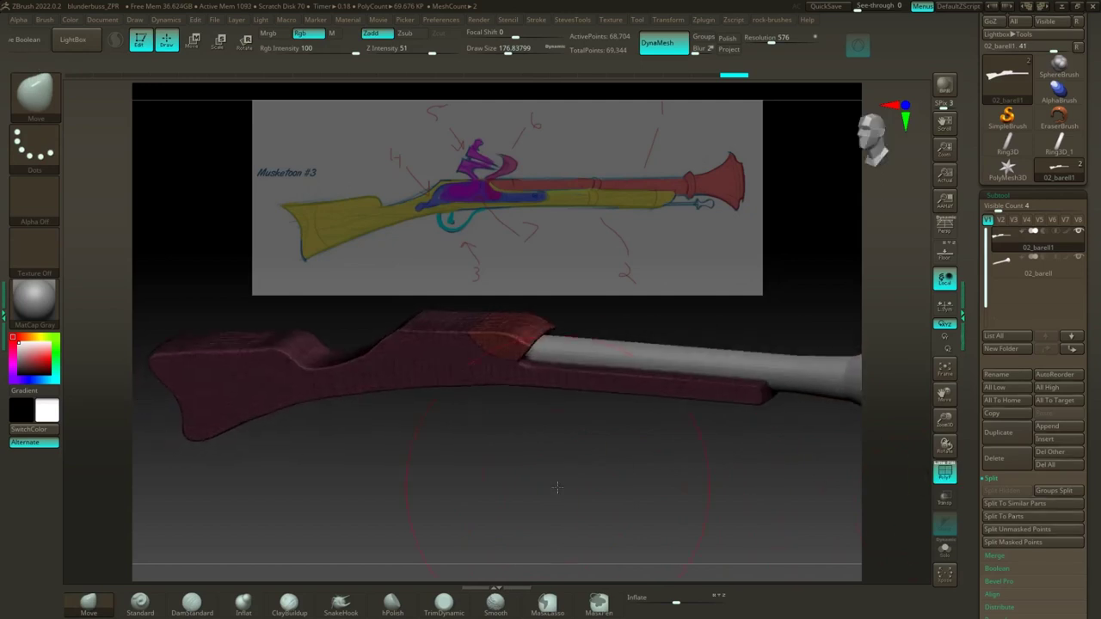
Step: Hide the sliced-off polygroup at the barrel's rear end and delete the hidden geometry from the stock
ctrl+shift+click(524, 335)
ctrl+shift+click(525, 336)
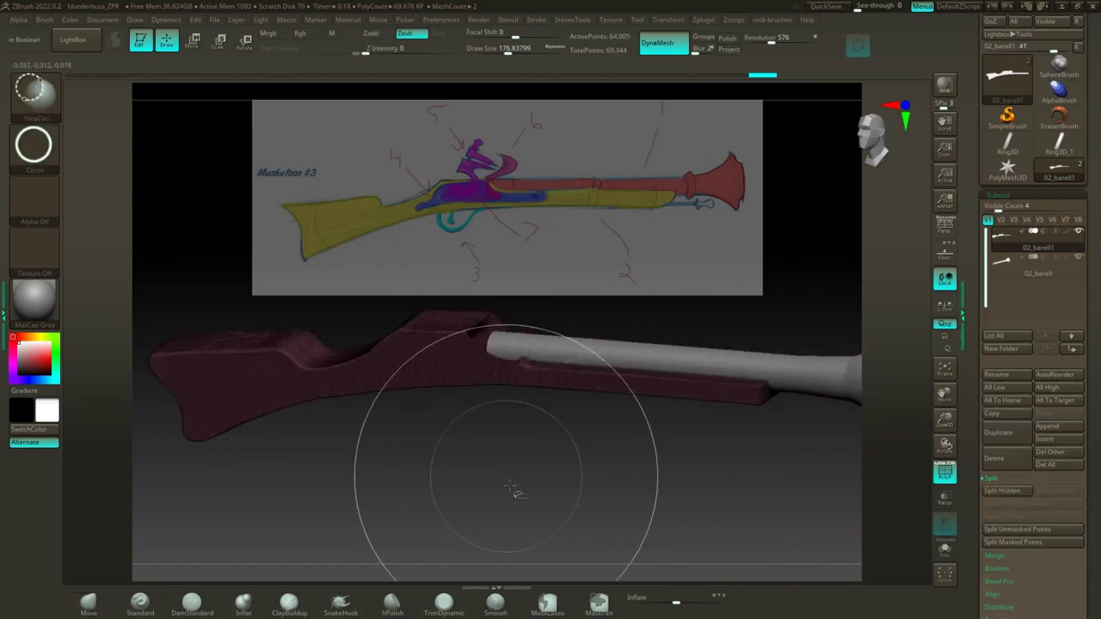
key(space)
click(487, 203)
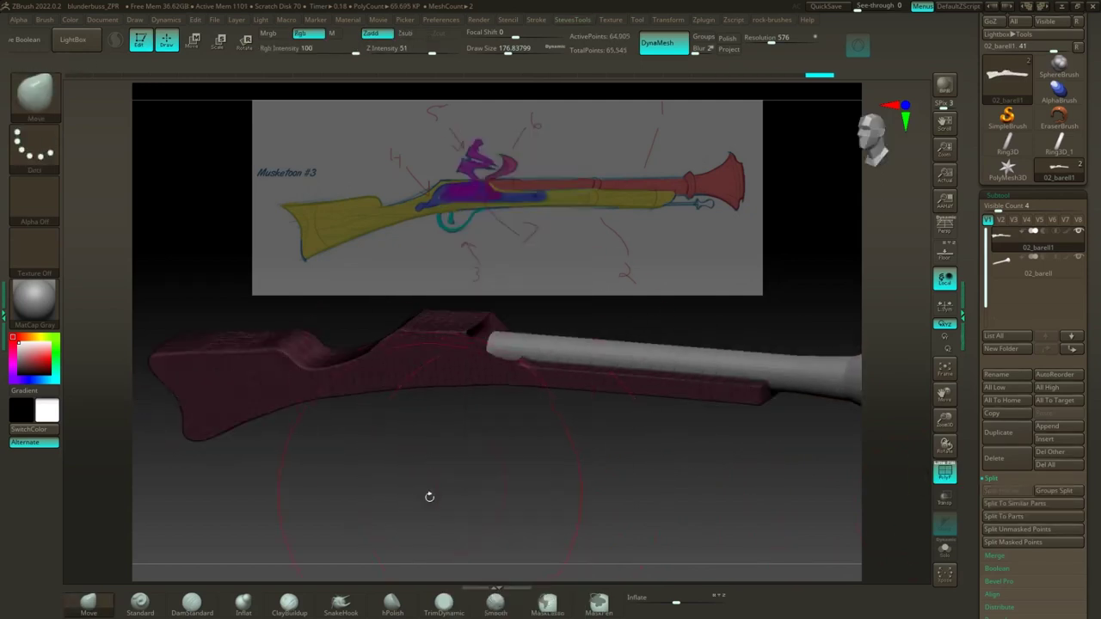
Step: Remesh the stock with DynaMesh and trim a thin strip off the top of its raised lock section by deleting the hidden part
mouse_move(432, 497)
ctrl+mouse_down()
mouse_move(521, 518)
mouse_move(593, 483)
mouse_move(577, 479)
ctrl+mouse_up()
key(s)
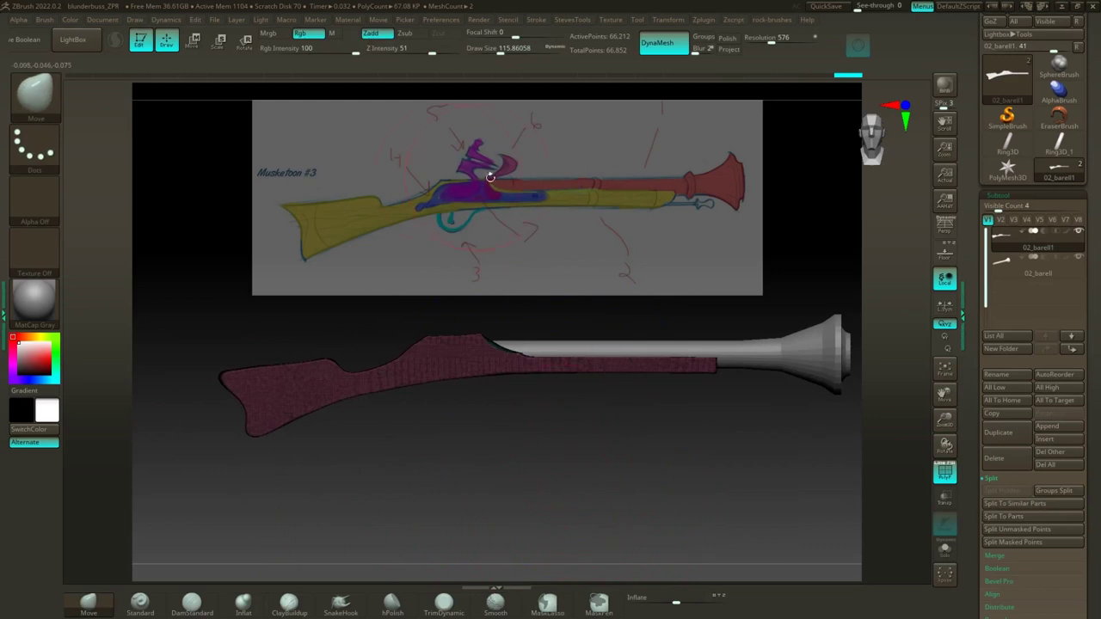
ctrl+shift+drag(409, 307, 498, 328)
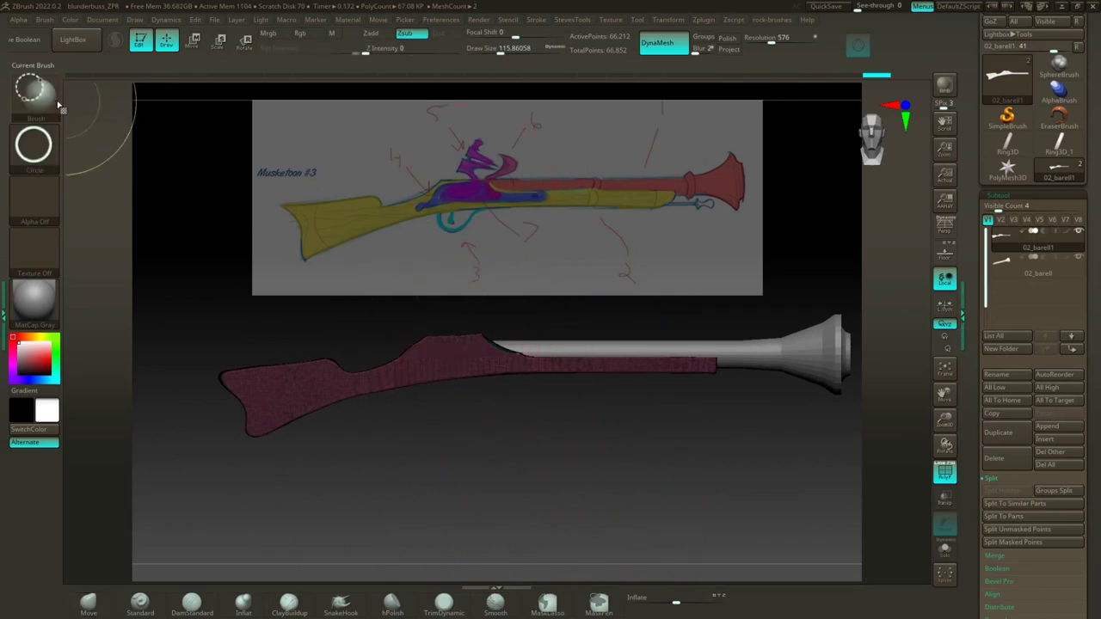
ctrl+shift+click(34, 90)
click(183, 110)
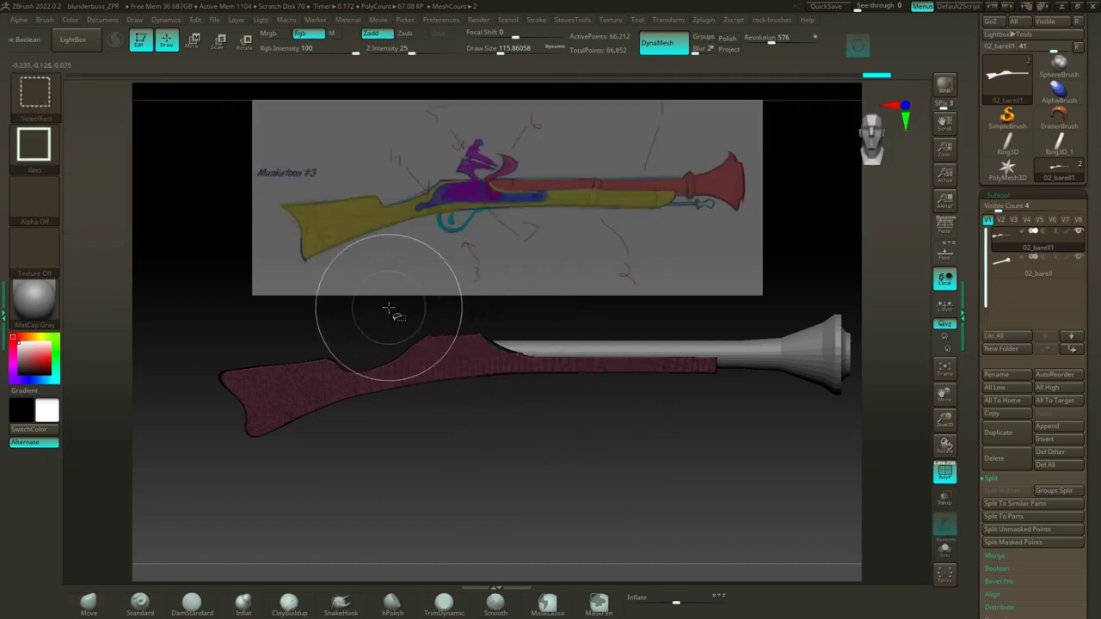
ctrl+shift+drag(389, 308, 503, 338)
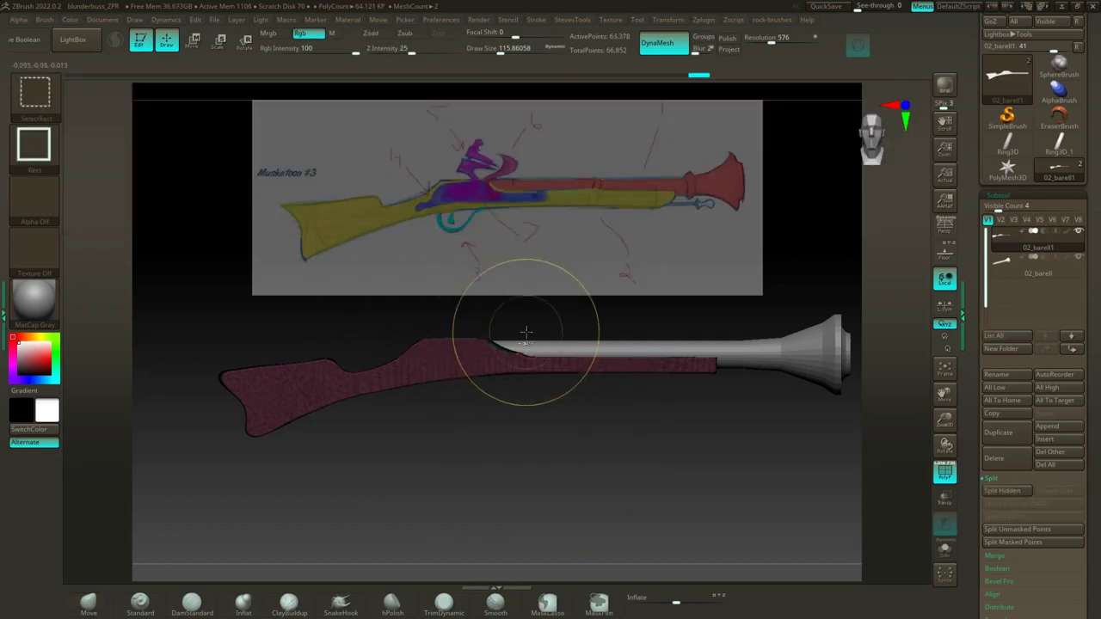
key(space)
click(509, 485)
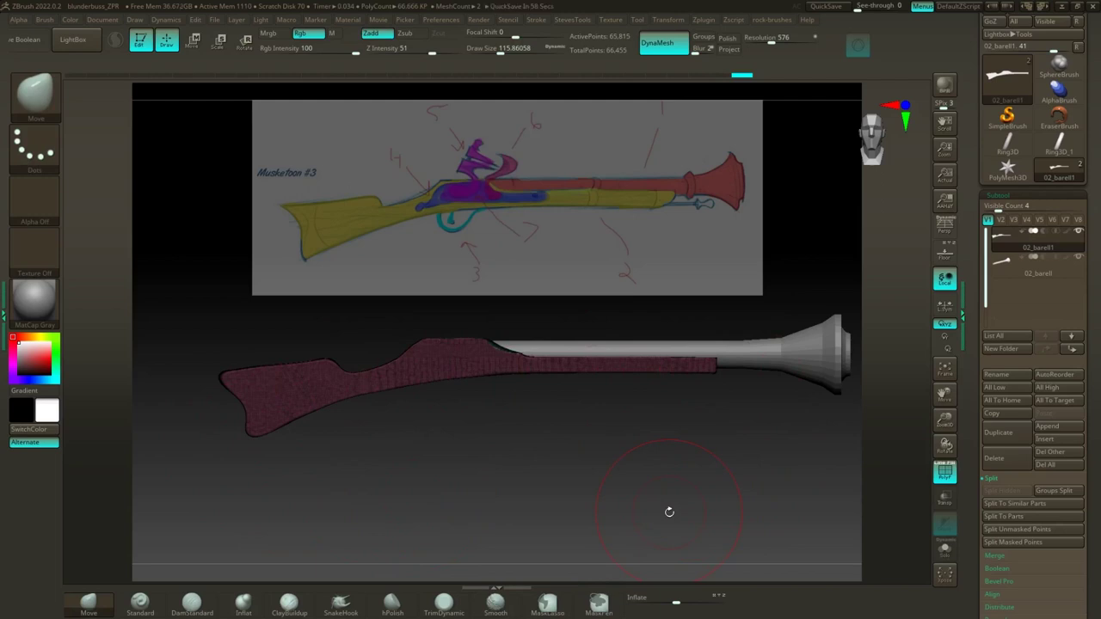
Step: With the reference image hidden and a draw size of about 37, smooth the stock's side edge just behind the raised lock section
alt+drag(468, 484, 572, 532)
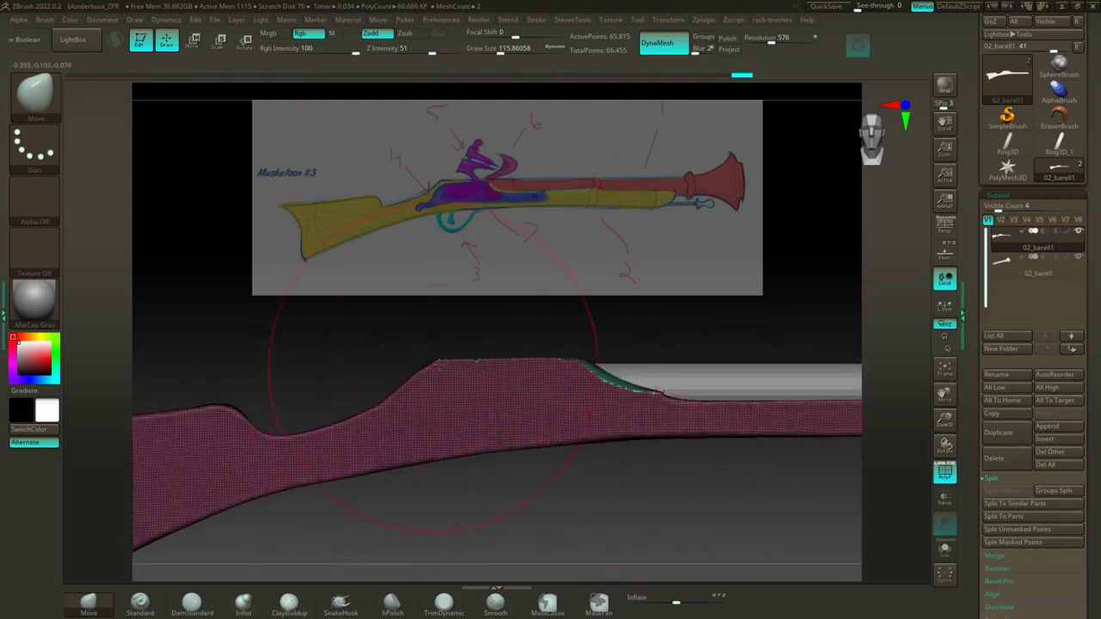
key(s)
drag(575, 490, 487, 504)
key(shift)
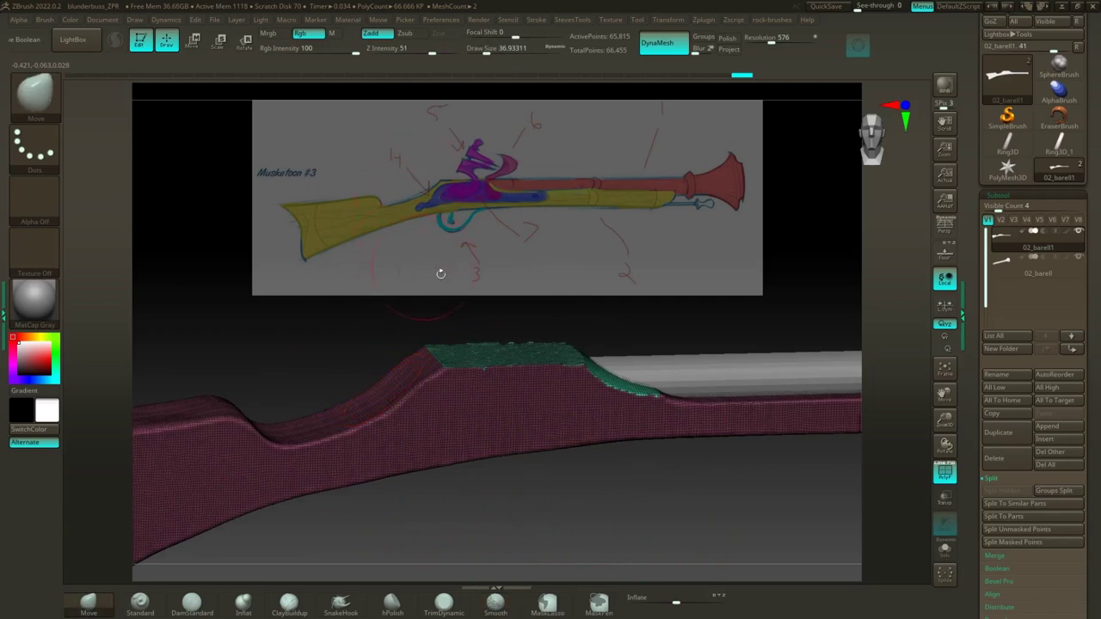
key(shift)
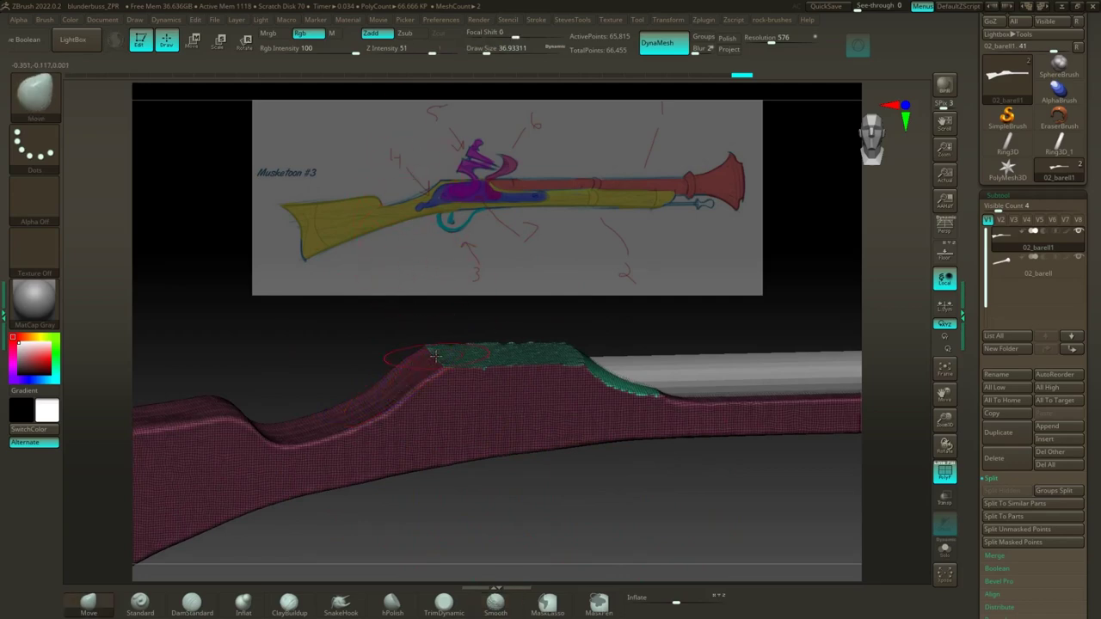
key(z)
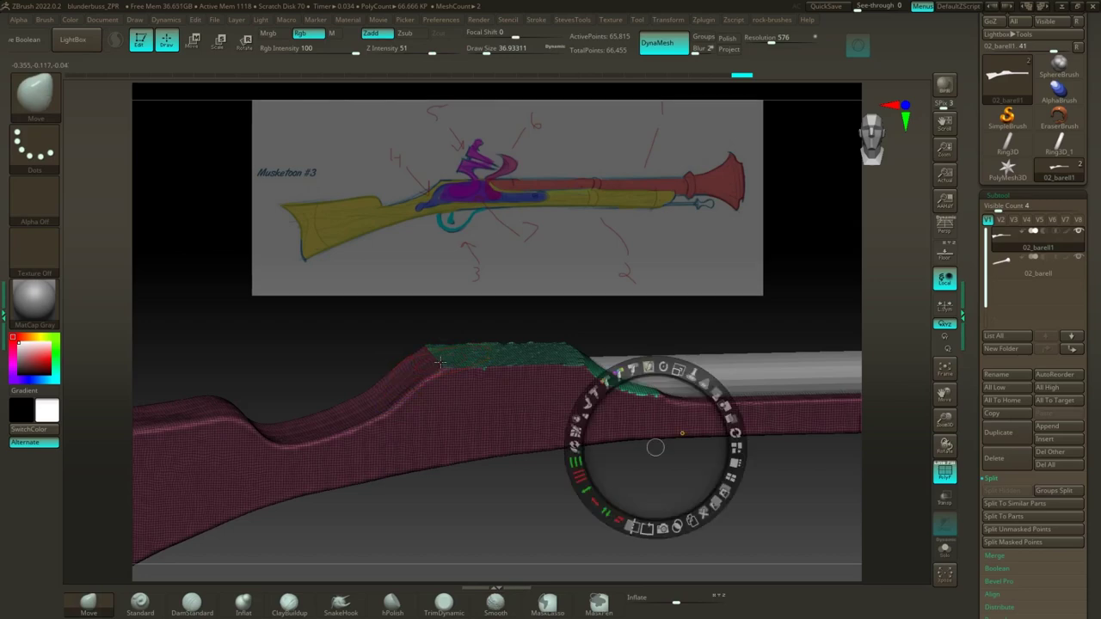
key(shift+z)
key(shift)
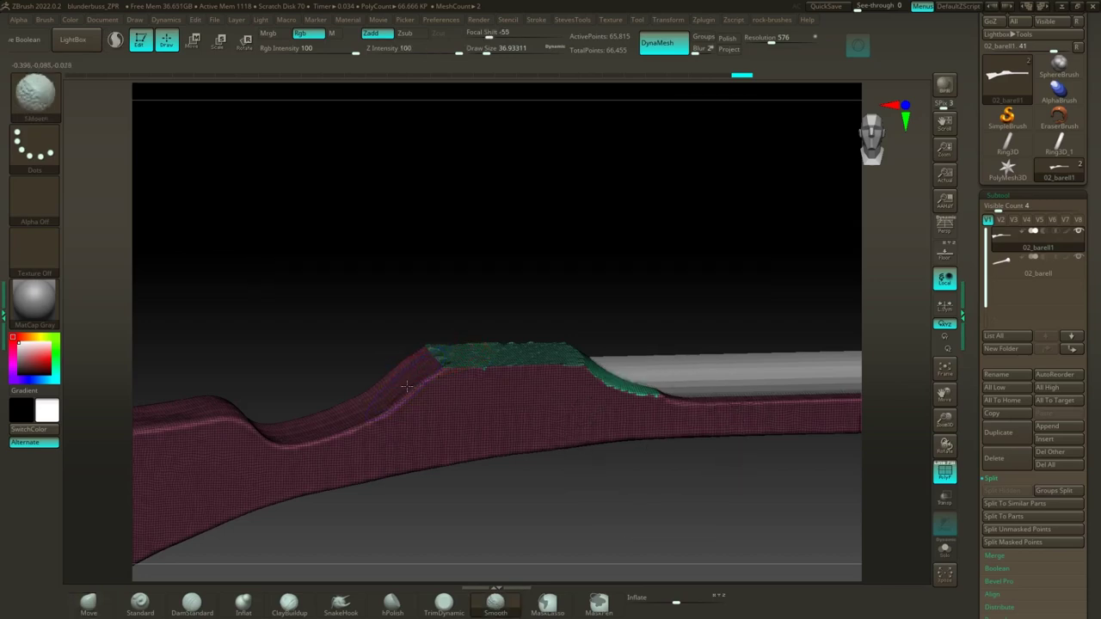
mouse_move(416, 378)
shift+mouse_down()
mouse_move(392, 394)
mouse_move(428, 418)
mouse_move(464, 398)
shift+mouse_up()
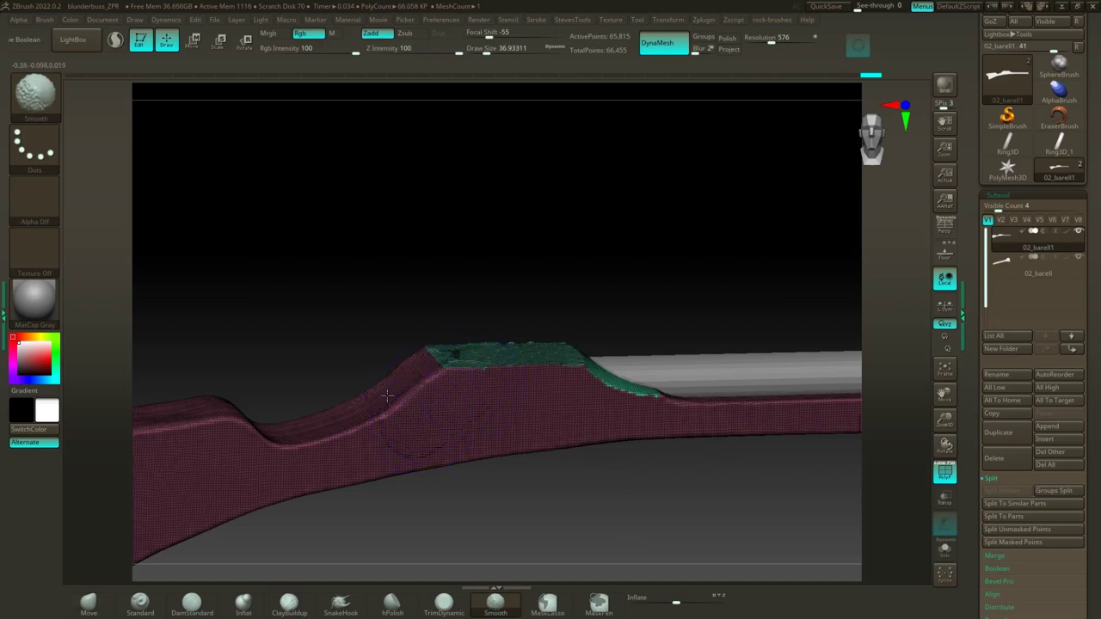
Step: Smooth the contour of the slope between the stock's grip and the raised lock section
drag(413, 285, 391, 279)
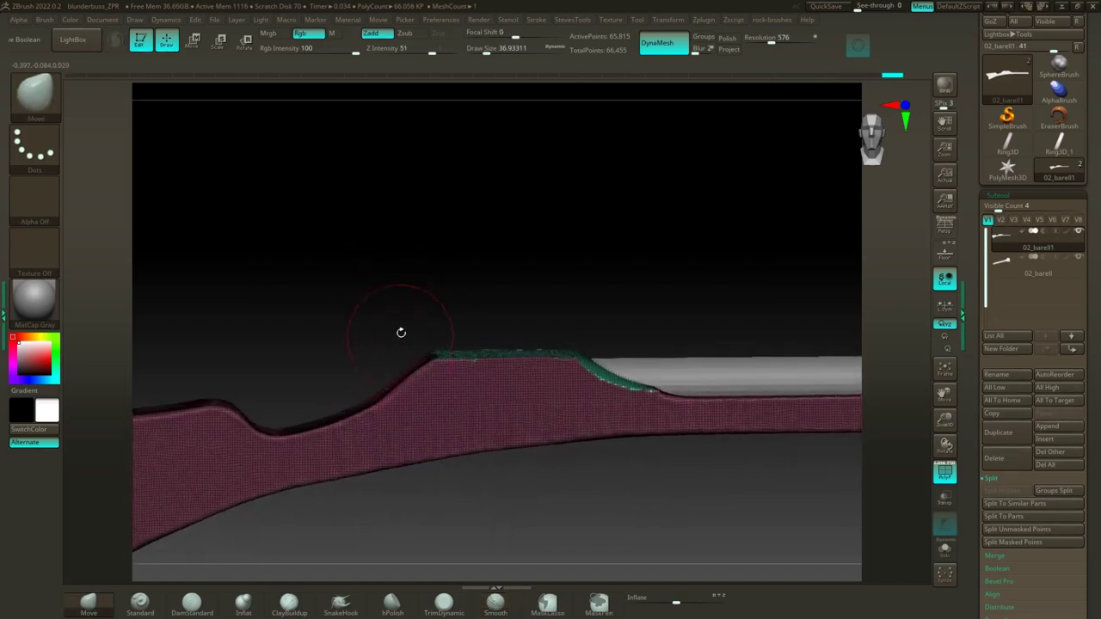
shift+drag(400, 333, 401, 332)
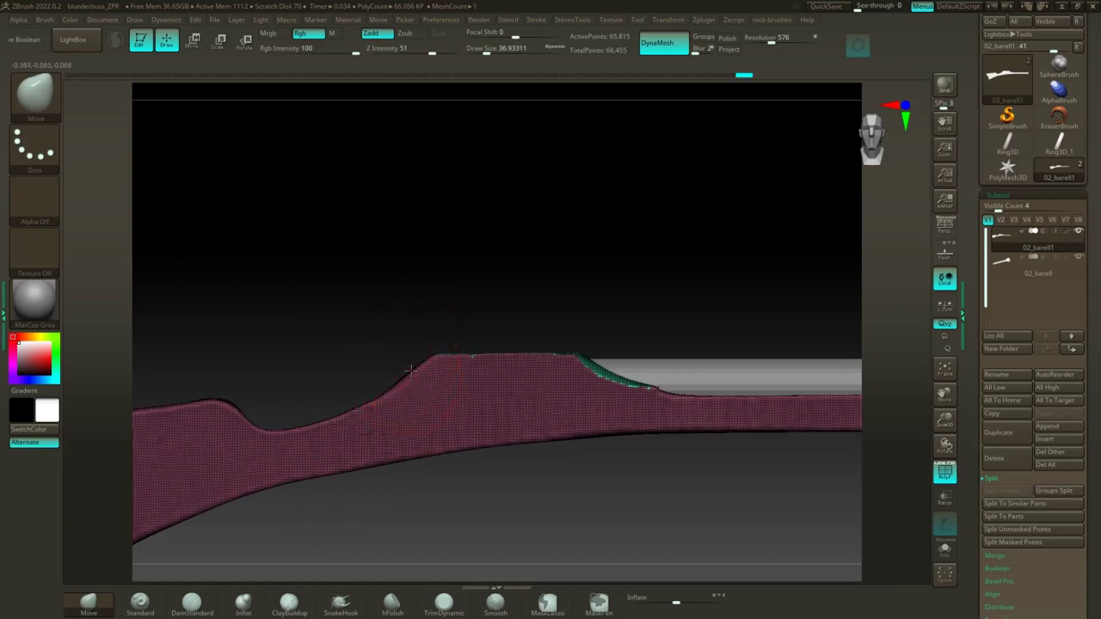
drag(413, 371, 392, 370)
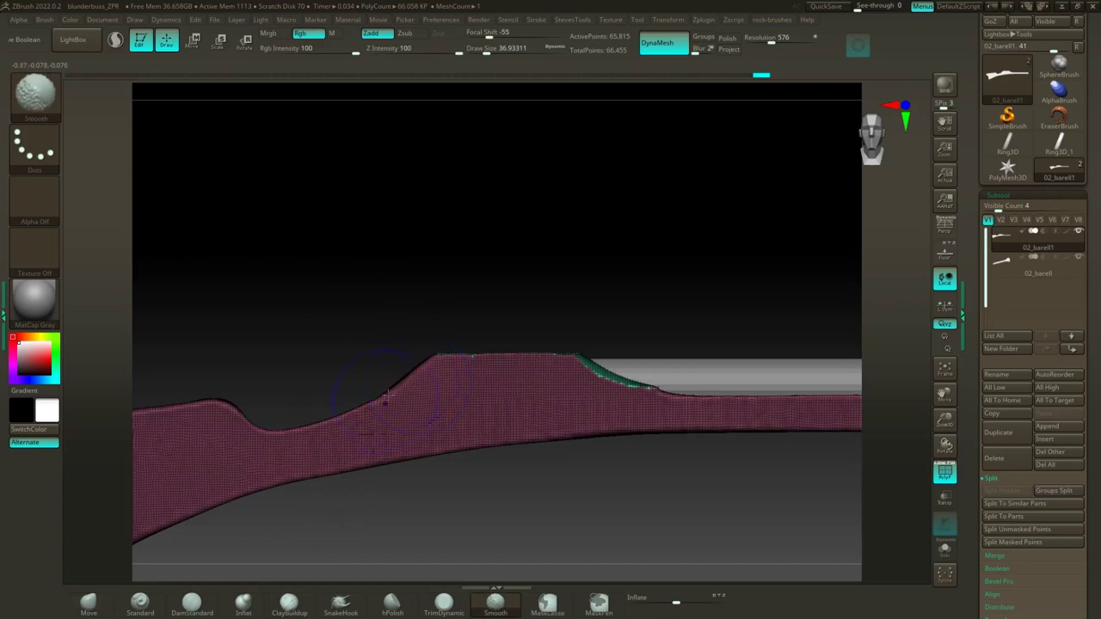
drag(416, 278, 407, 300)
shift+drag(380, 366, 378, 388)
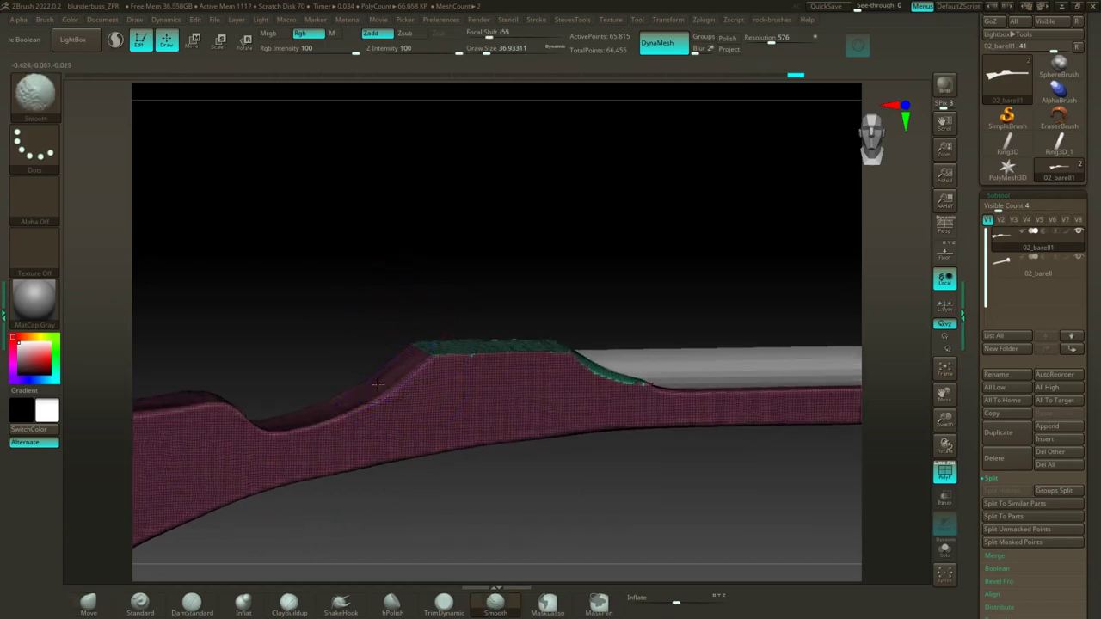
mouse_move(381, 278)
mouse_down()
mouse_move(366, 267)
mouse_move(541, 261)
mouse_move(525, 281)
mouse_move(386, 263)
mouse_move(341, 221)
mouse_move(431, 172)
mouse_up()
mouse_move(519, 267)
mouse_down()
mouse_move(494, 272)
mouse_move(523, 268)
mouse_up()
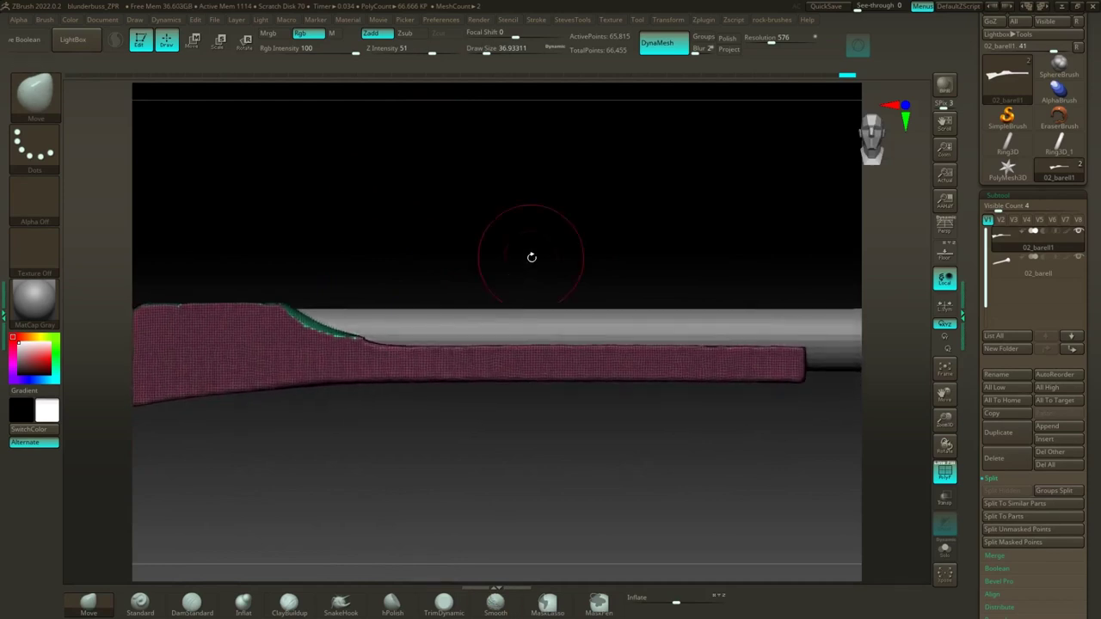
Step: Show the reference image, line the gun up with it, and shift the unmasked front end of the stock's forend to match the drawing
key(shift+z)
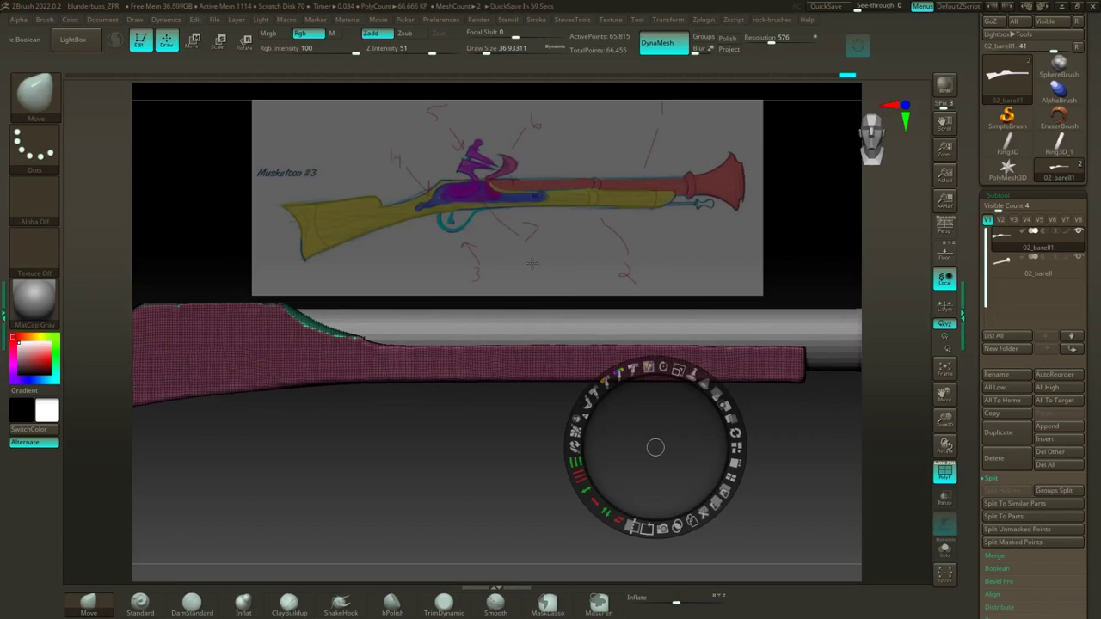
key(z)
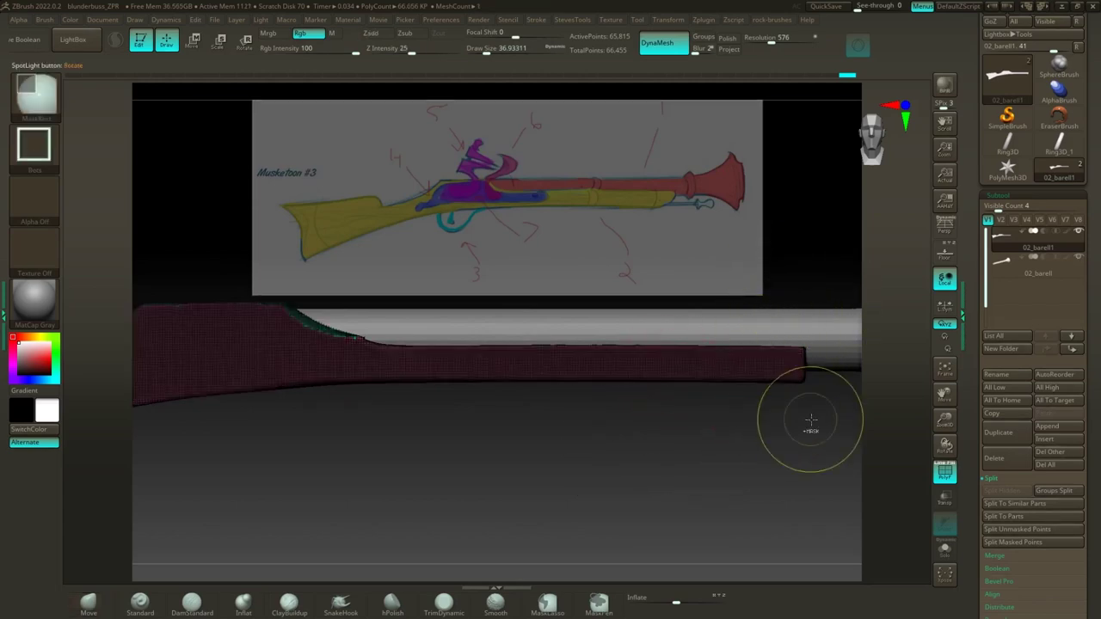
key(ctrl+z)
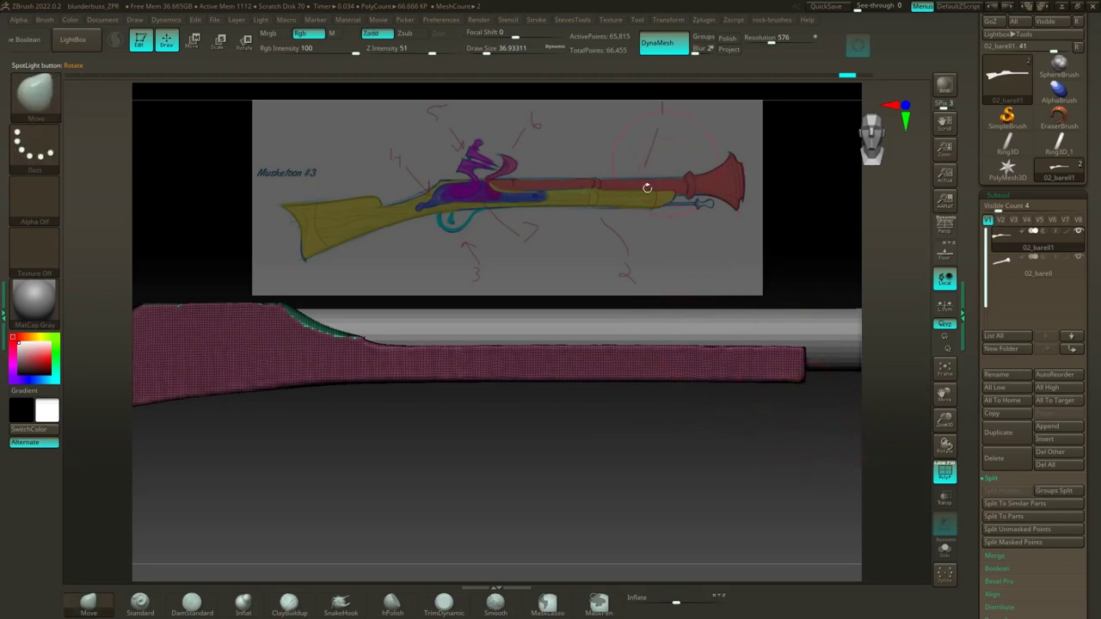
drag(613, 424, 621, 361)
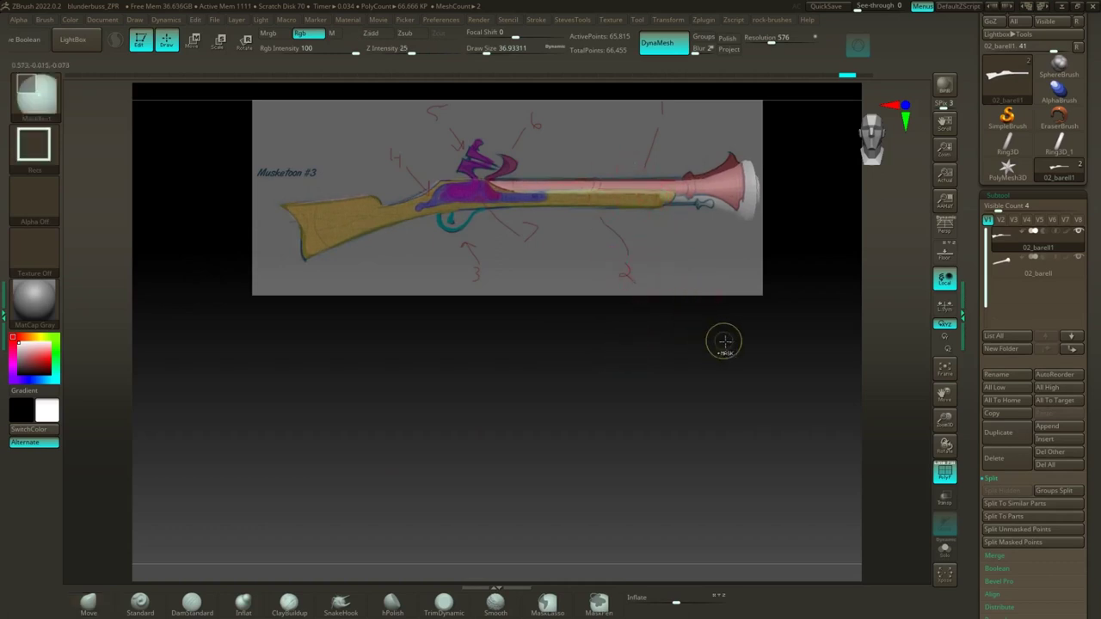
ctrl+drag(725, 341, 645, 153)
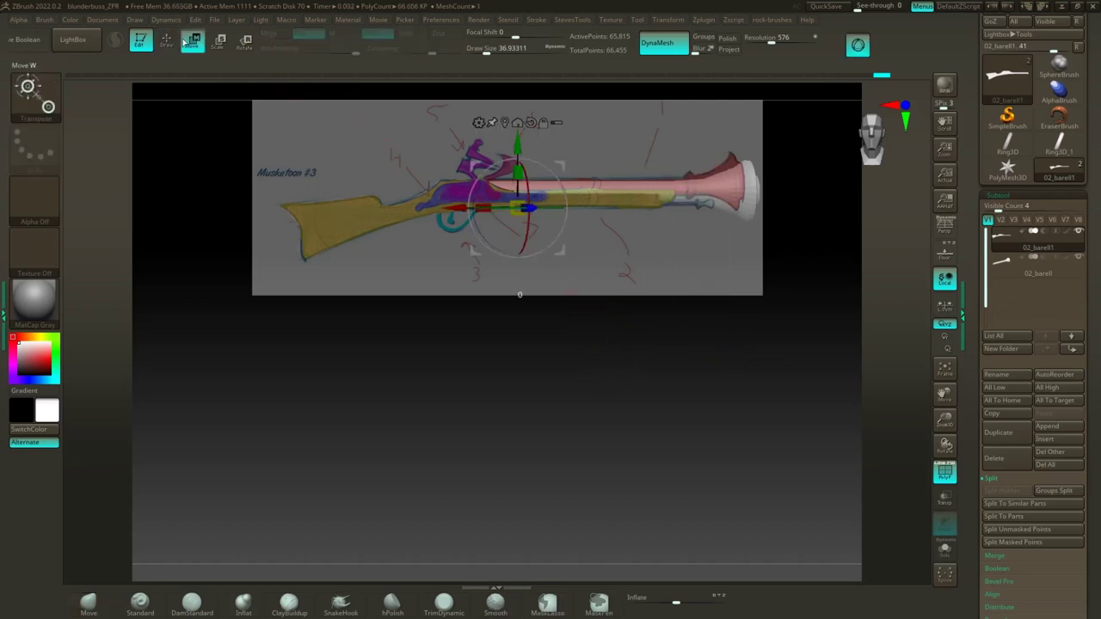
key(w)
click(516, 122)
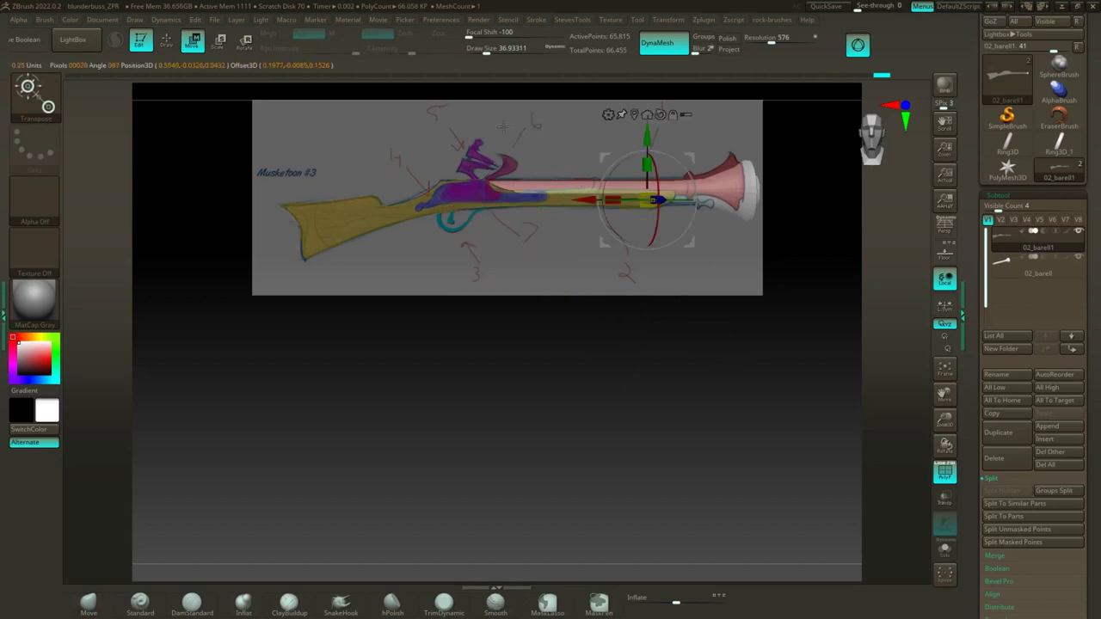
drag(592, 199, 611, 200)
key(ctrl+z)
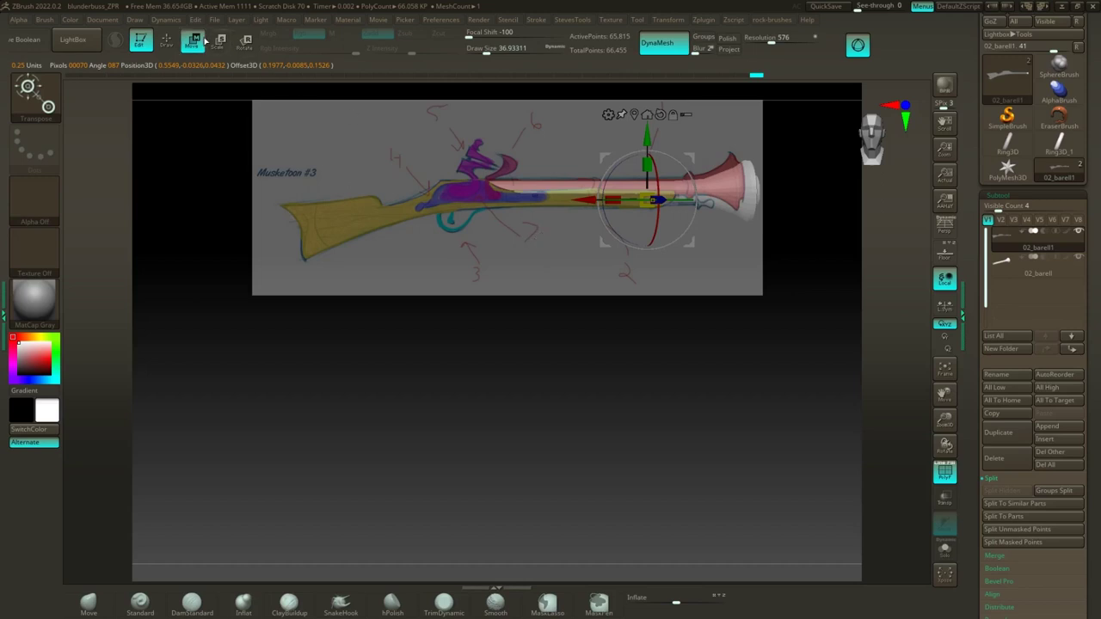
key(q)
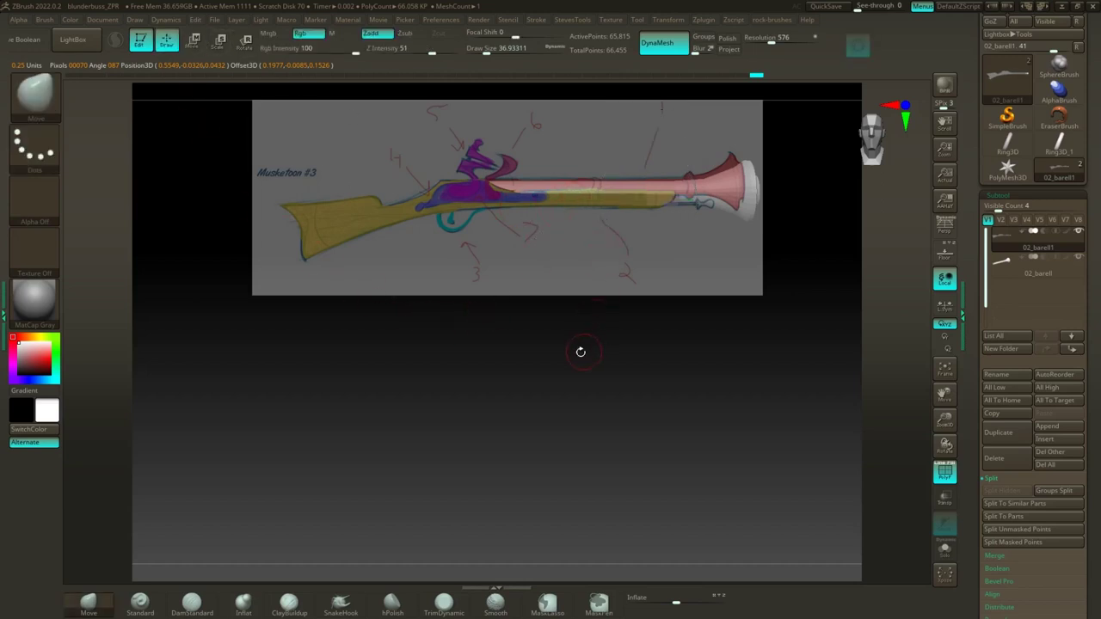
Step: Try to isolate the upper part of the stock's forend with an inverted mask and raise it against the reference
drag(581, 352, 569, 375)
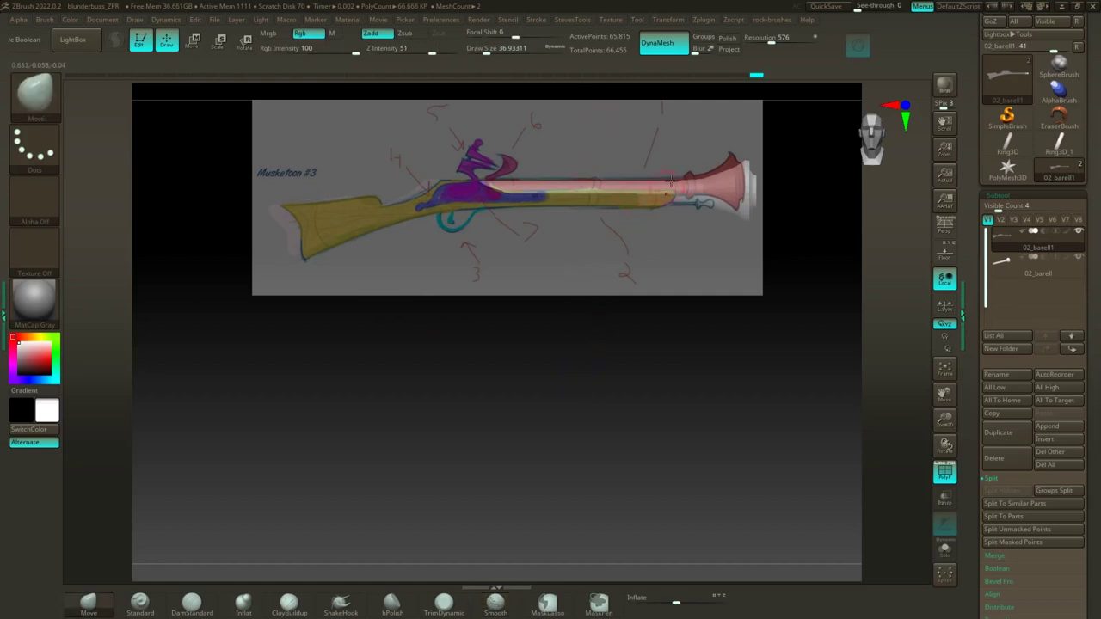
key(ctrl)
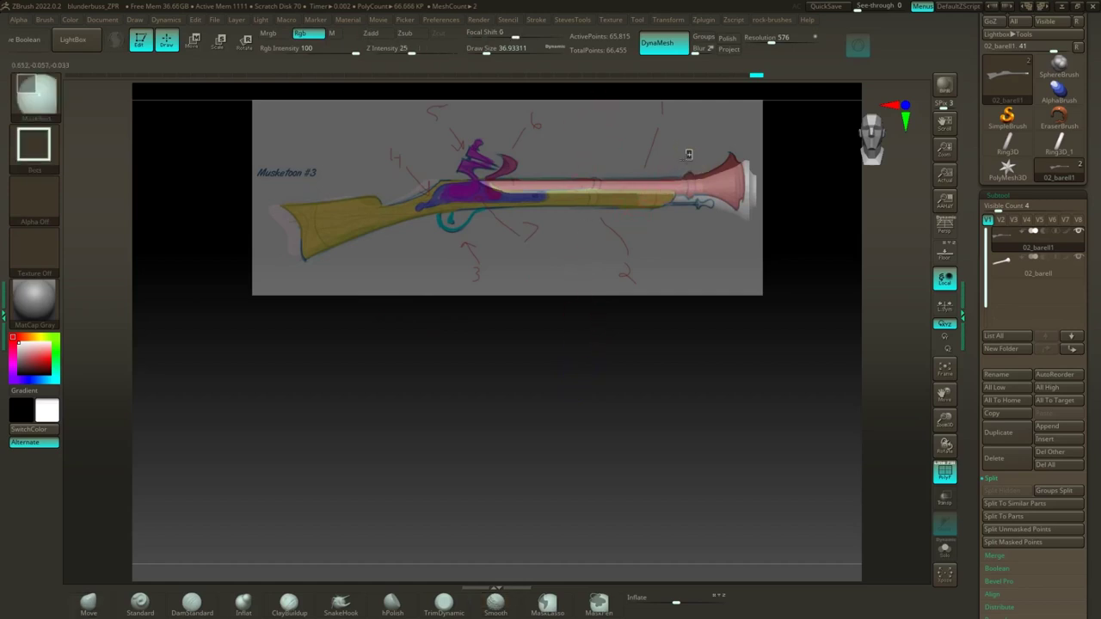
mouse_move(691, 150)
ctrl+mouse_down()
mouse_move(652, 194)
mouse_move(504, 198)
ctrl+mouse_up()
key(ctrl)
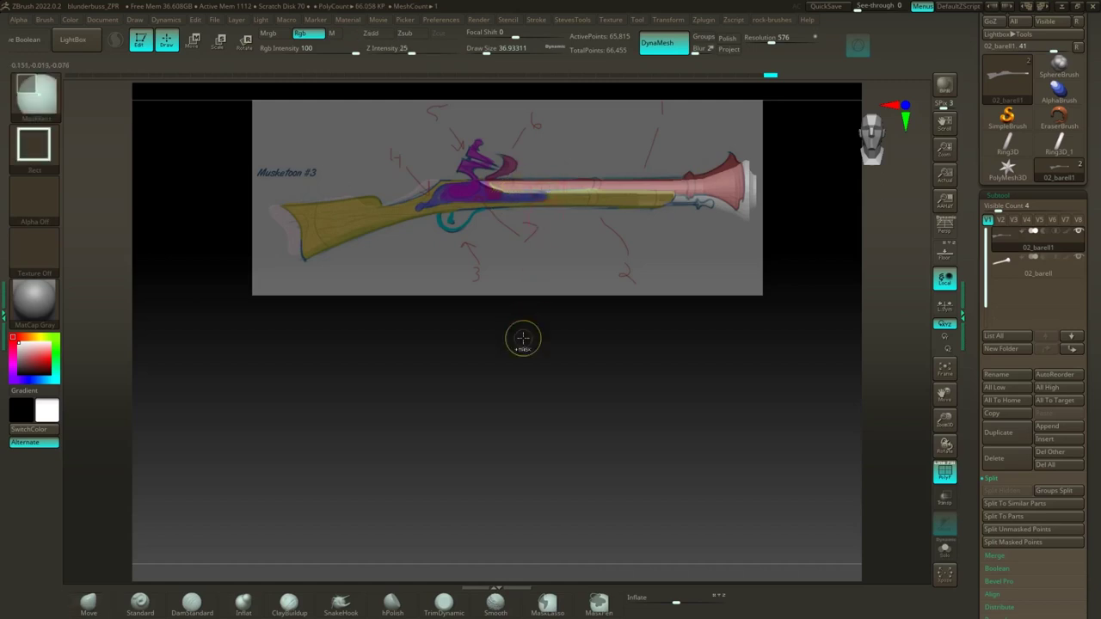
ctrl+click(525, 336)
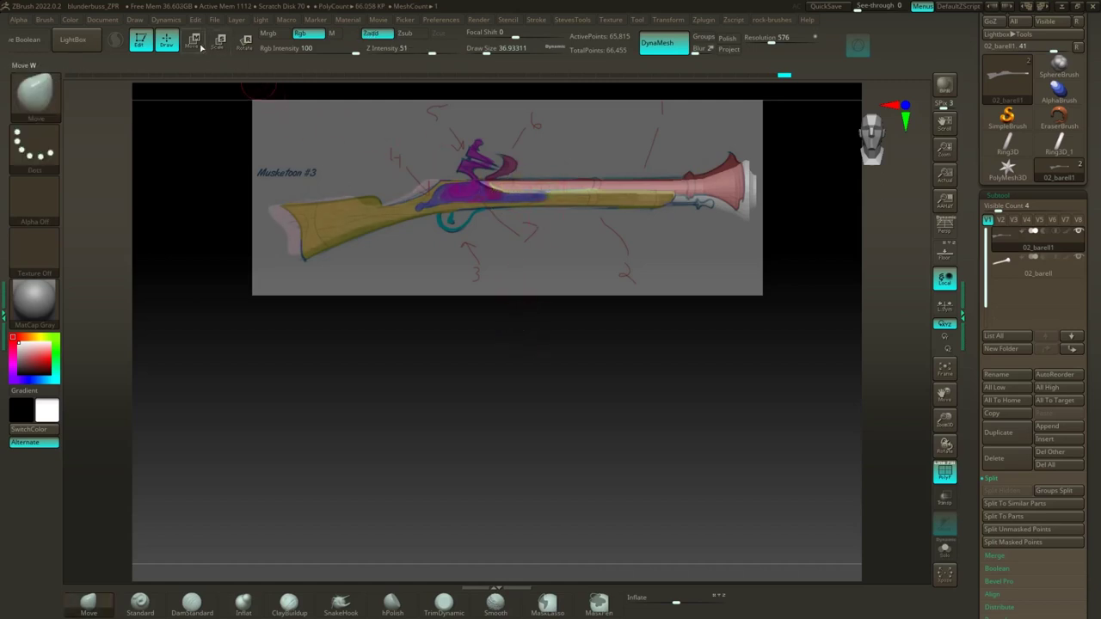
click(195, 41)
drag(647, 142, 647, 135)
key(ctrl+z)
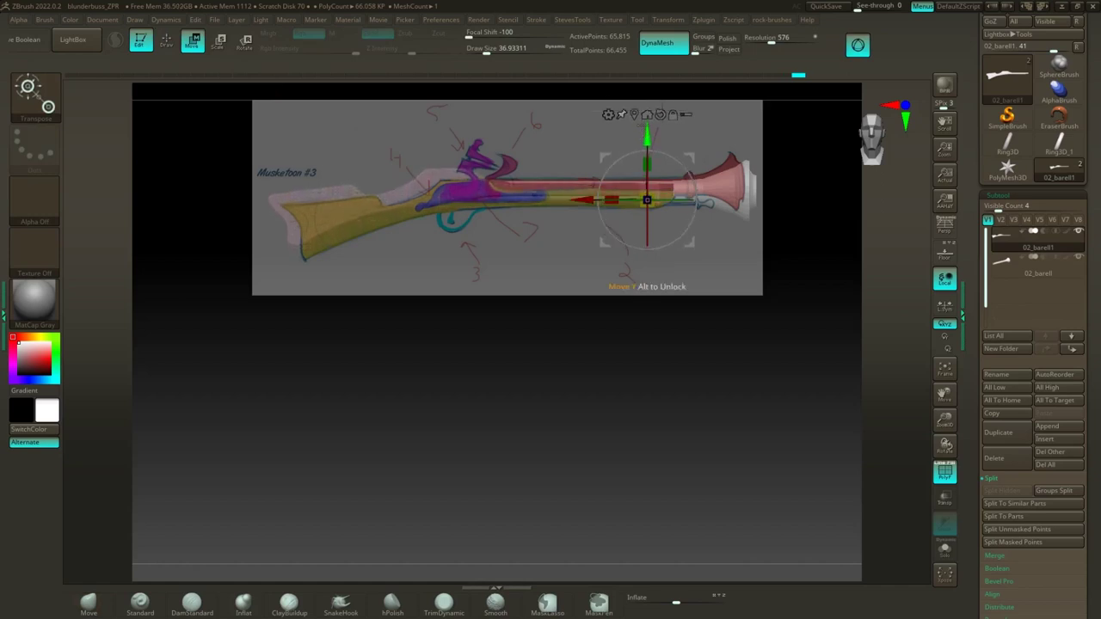
key(ctrl+z)
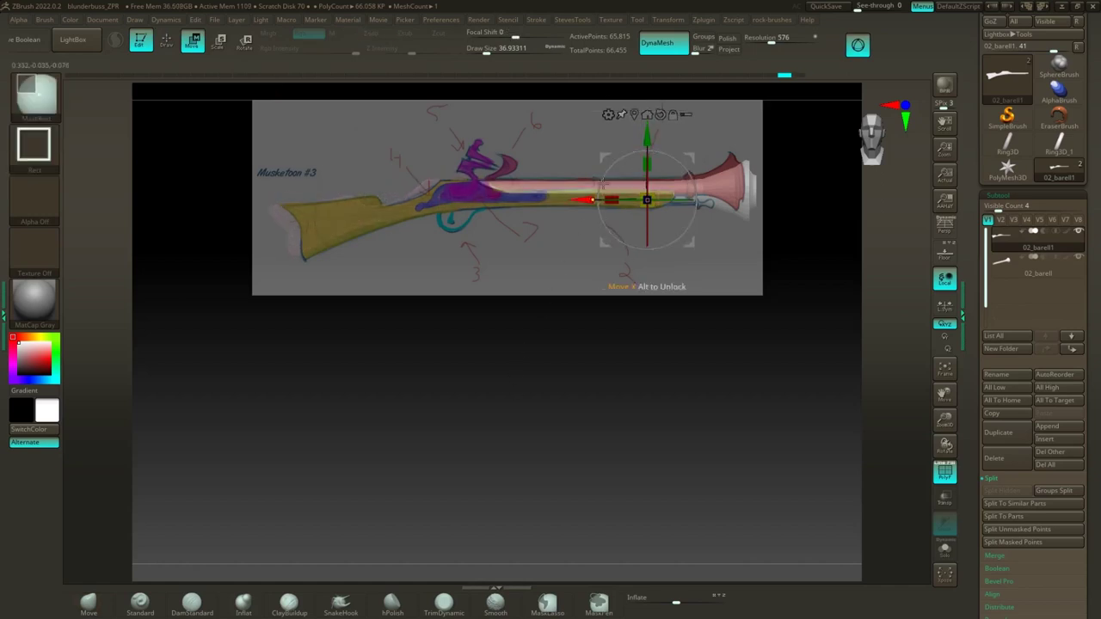
mouse_move(647, 132)
mouse_down()
mouse_move(646, 97)
mouse_move(647, 111)
mouse_up()
key(ctrl+z)
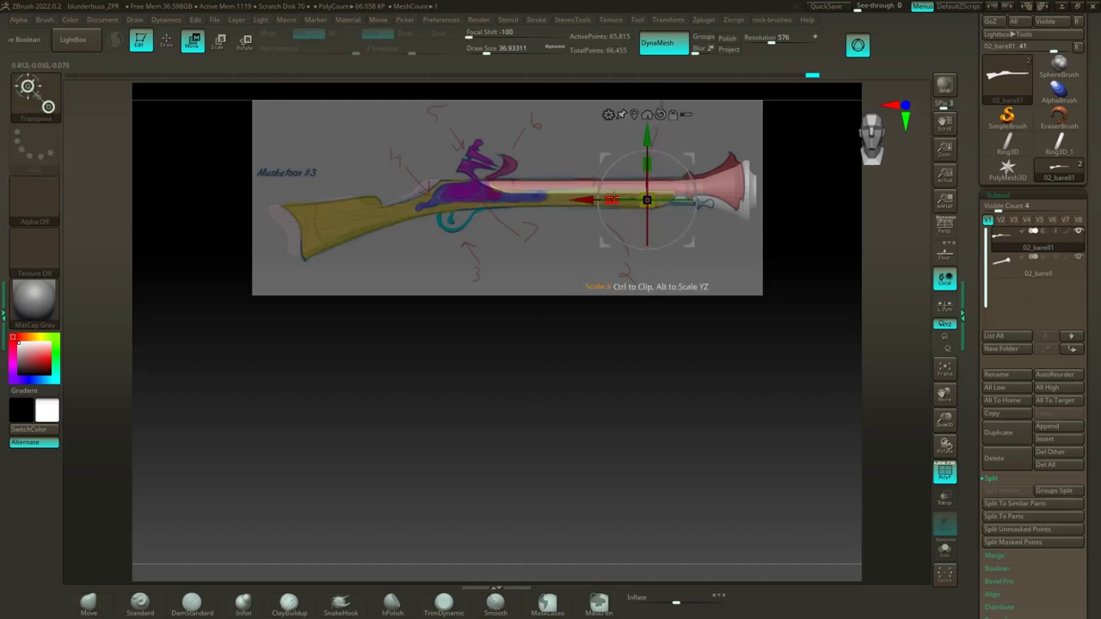
Step: Hide the reference image, isolate the forend's upper edge with an inverted rectangular mask, and raise that edge along the barrel
key(z)
key(shift+z)
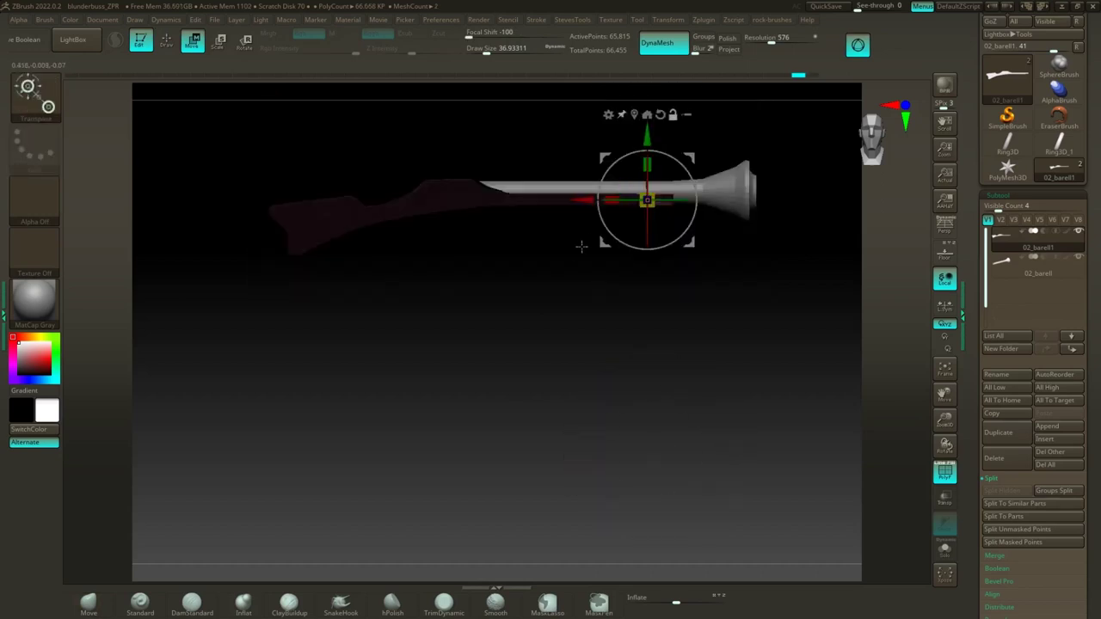
alt+drag(552, 278, 641, 469)
alt+drag(531, 490, 582, 471)
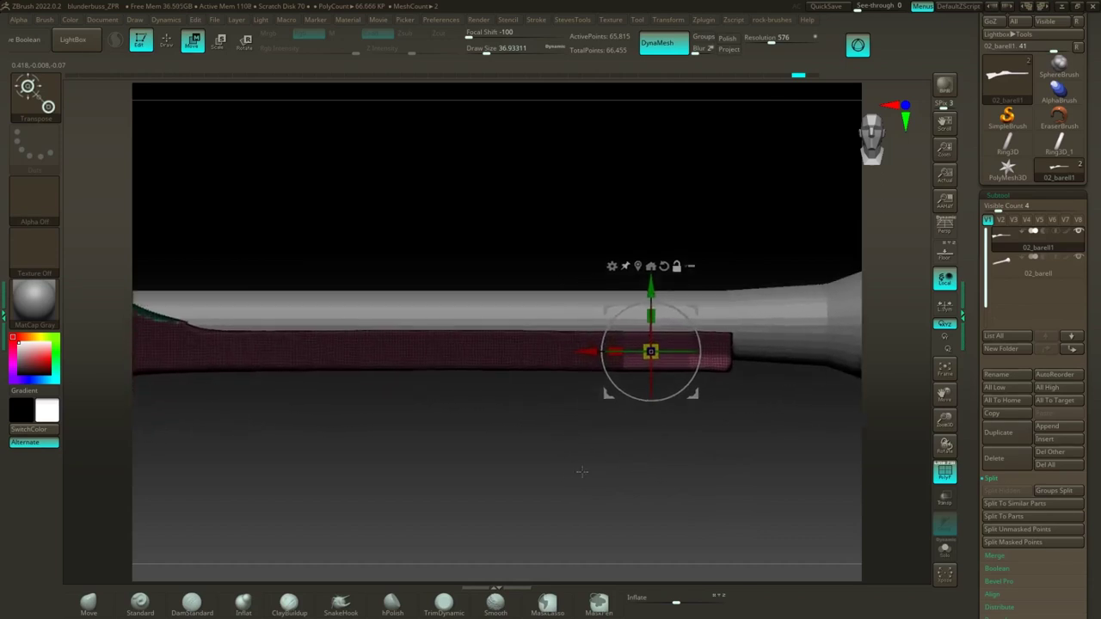
alt+drag(484, 445, 519, 454)
mouse_move(244, 184)
ctrl+mouse_down()
mouse_move(739, 312)
mouse_move(702, 316)
mouse_move(700, 338)
mouse_move(737, 334)
mouse_move(784, 351)
ctrl+mouse_up()
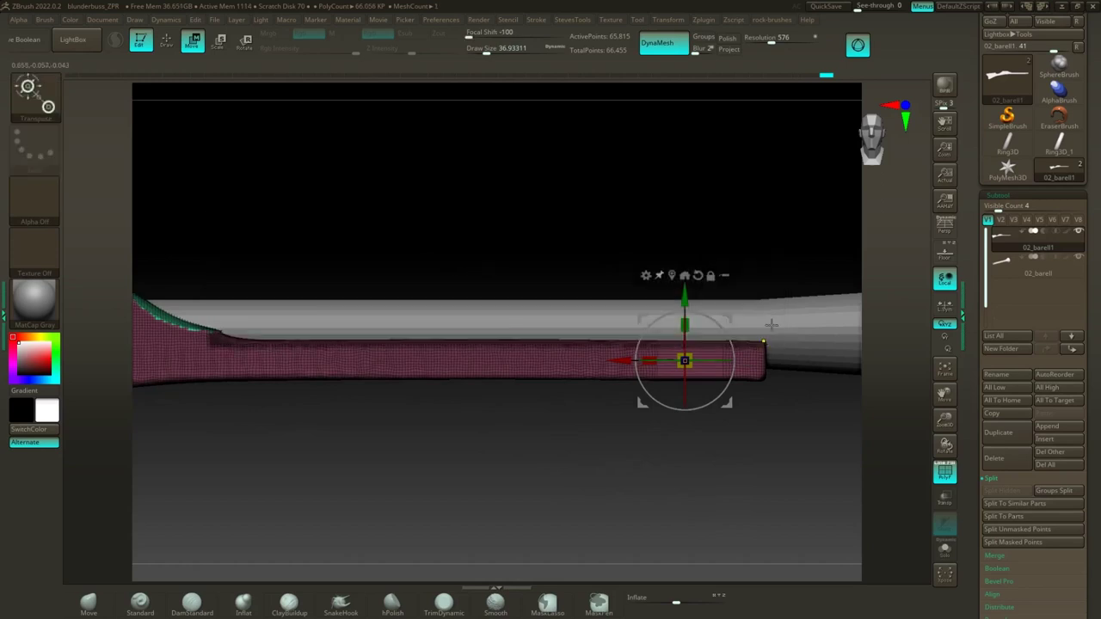
ctrl+click(709, 207)
drag(686, 290, 688, 259)
alt+drag(545, 225, 667, 233)
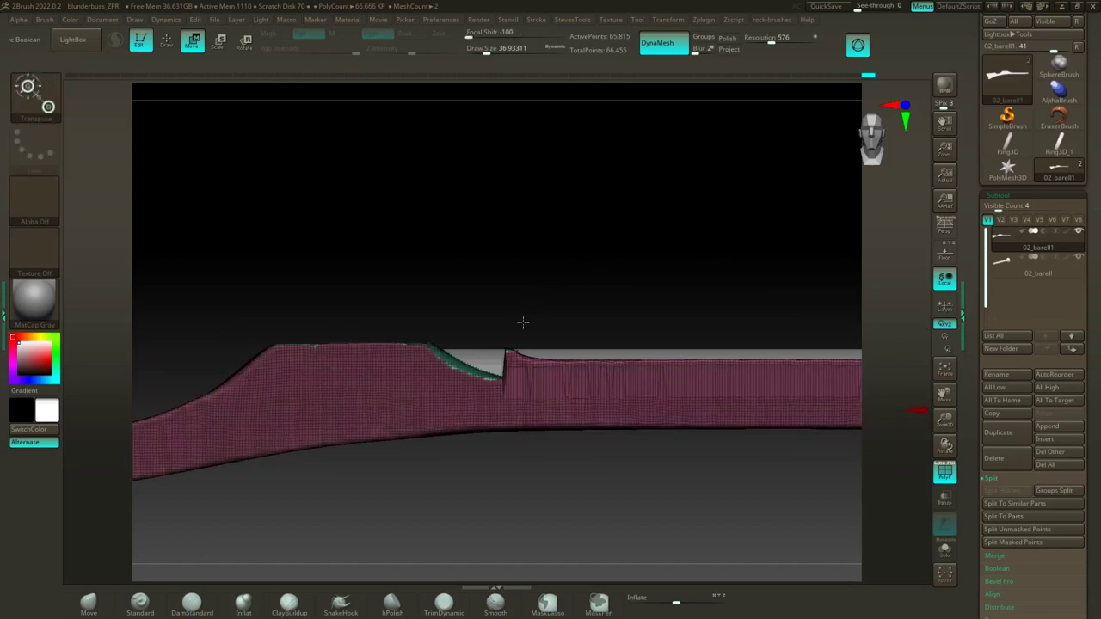
Step: Mask the start of the forend, raise the dip behind it with the Move brush, and remesh the stock without the mask
ctrl+drag(499, 315, 612, 447)
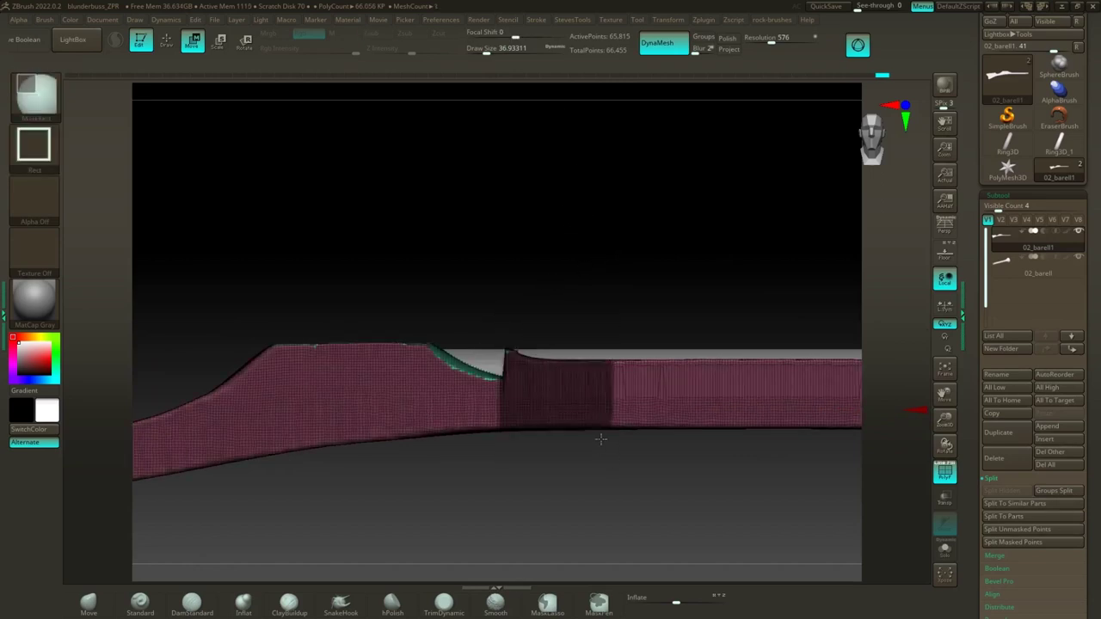
key(q)
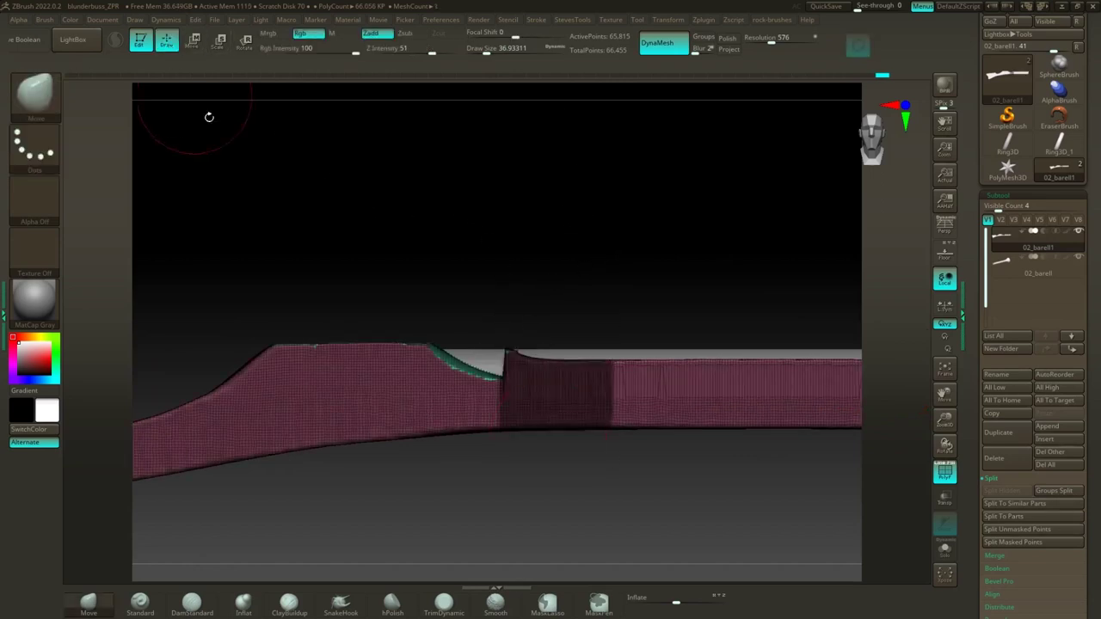
drag(477, 379, 479, 373)
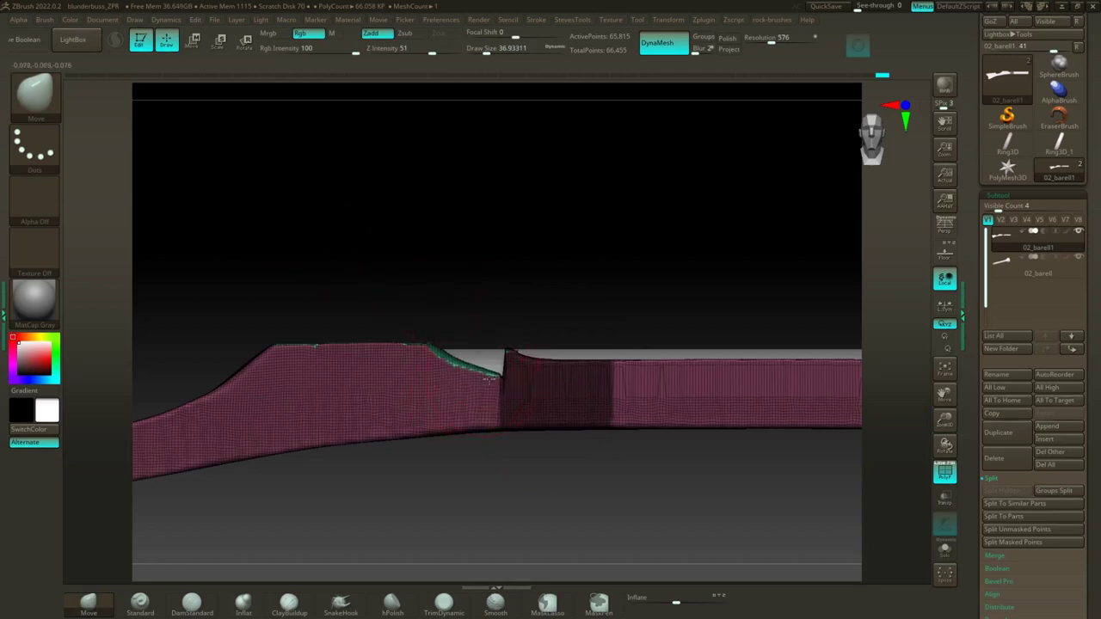
key(ctrl+z)
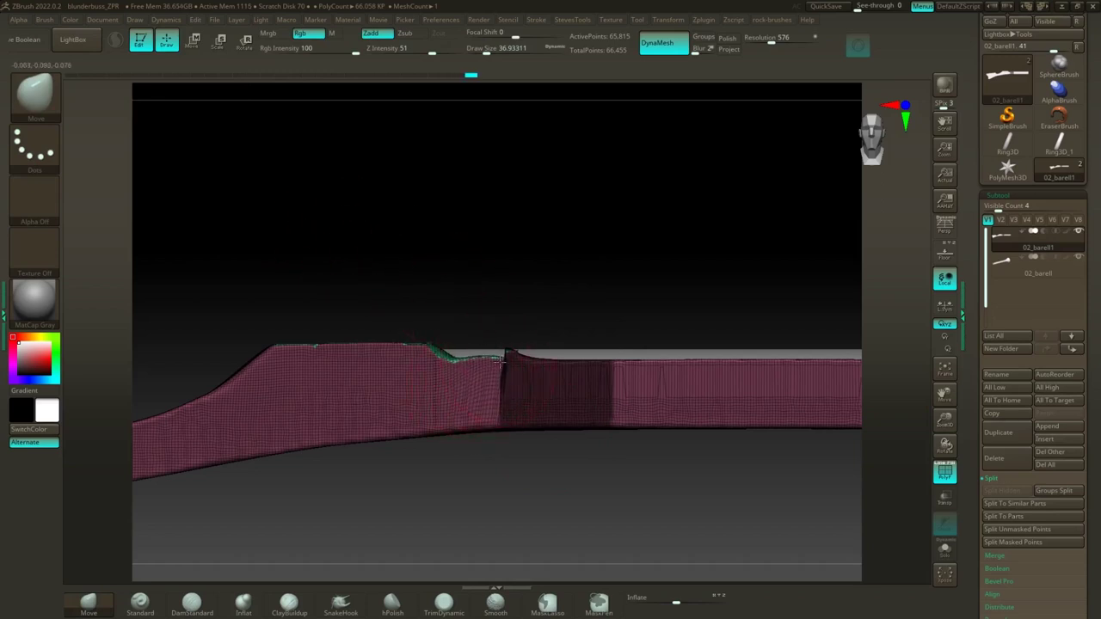
drag(465, 366, 472, 352)
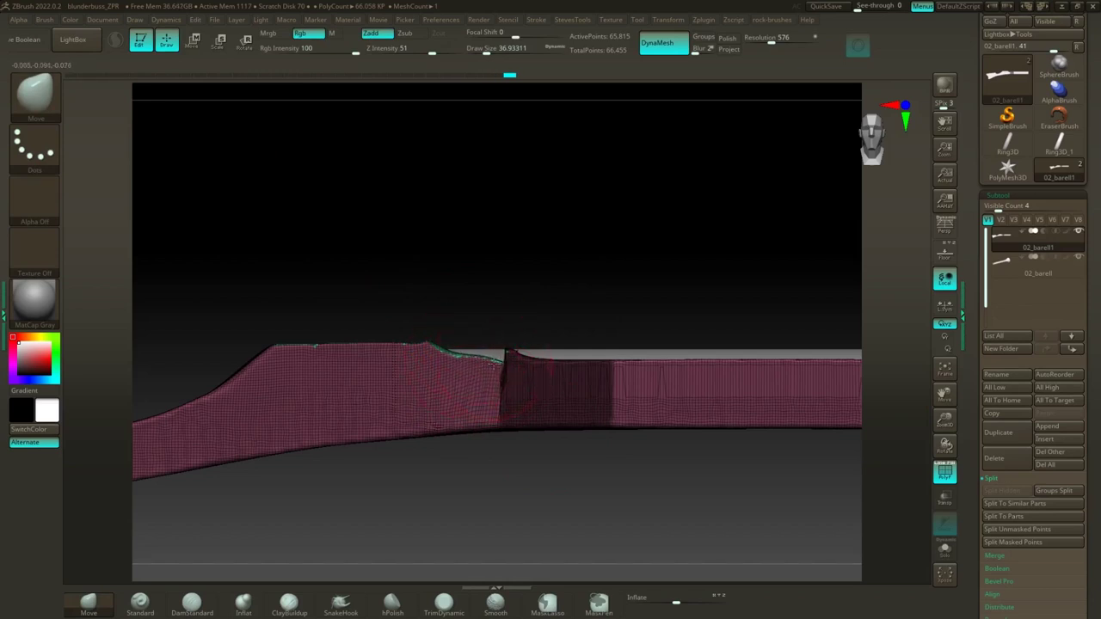
ctrl+drag(491, 266, 517, 302)
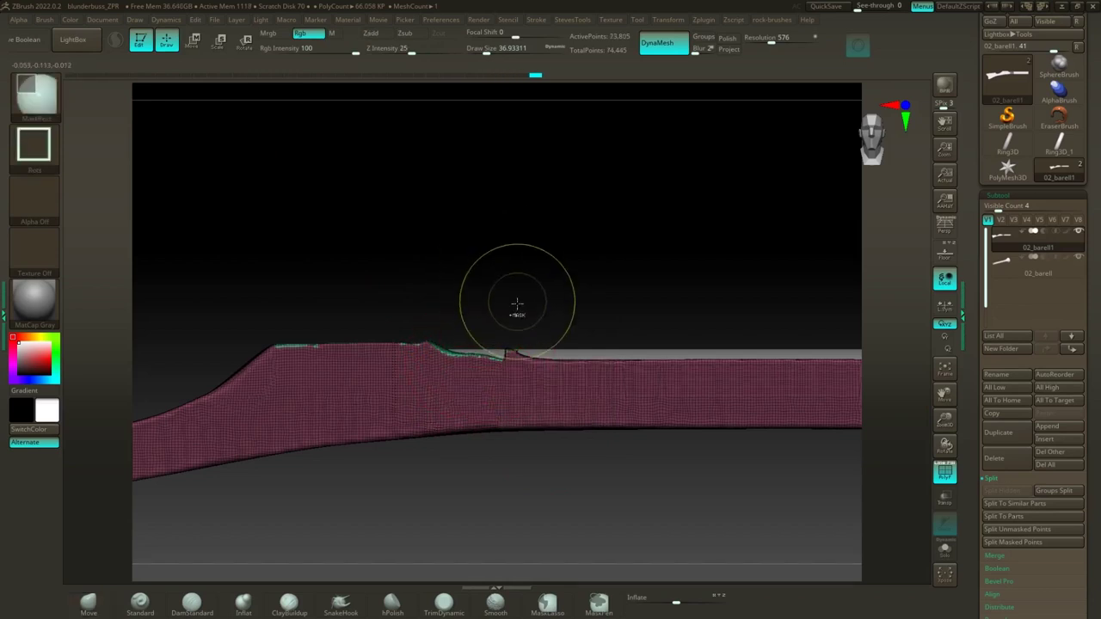
Step: Isolate the small spike at the start of the forend's upper edge by hiding it and remove it from the stock
shift+drag(515, 358, 516, 349)
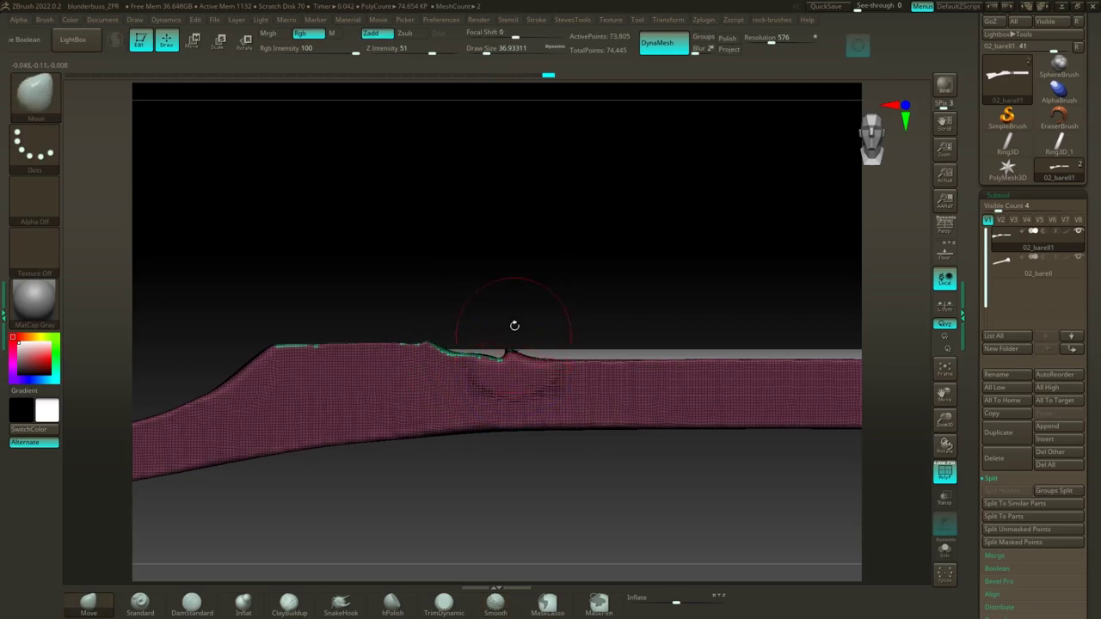
key(ctrl+z)
key(ctrl+shift+z)
ctrl+shift+drag(490, 296, 568, 359)
key(1)
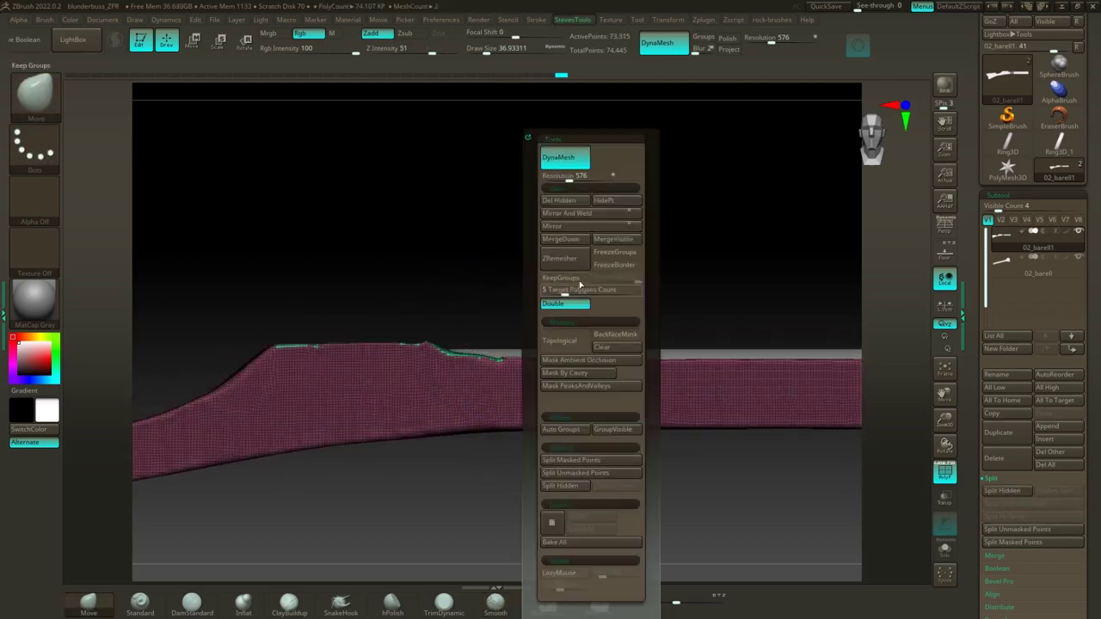
click(559, 485)
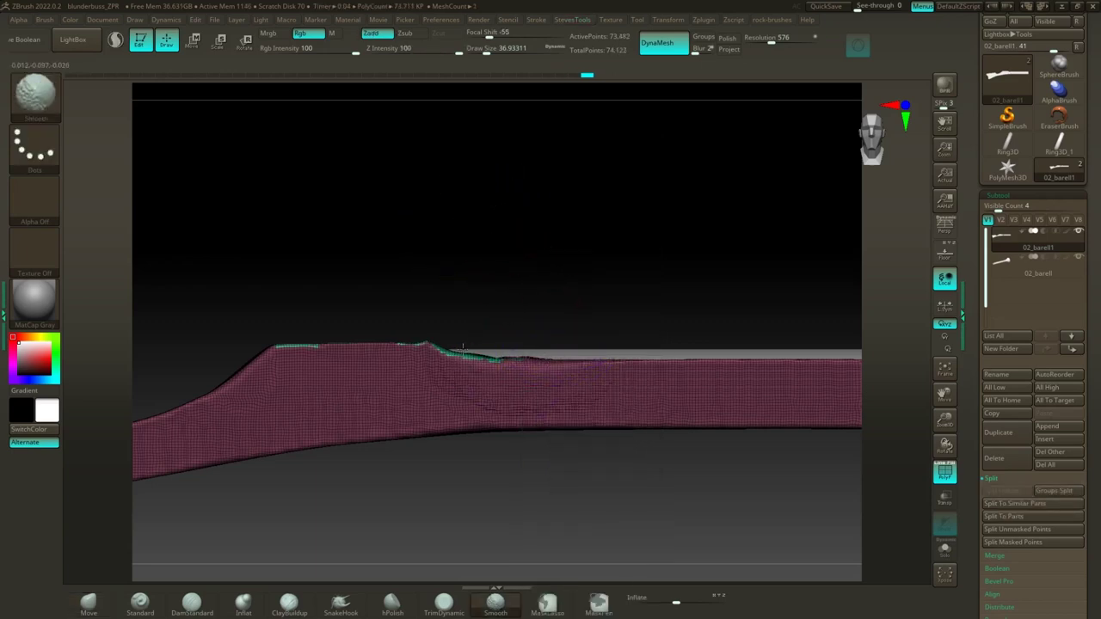
Step: Smooth the transition from the raised lock section into the forend and the forend's side along the barrel
key(b)
key(m)
key(v)
mouse_move(528, 255)
mouse_down()
mouse_move(521, 368)
mouse_move(643, 344)
mouse_up()
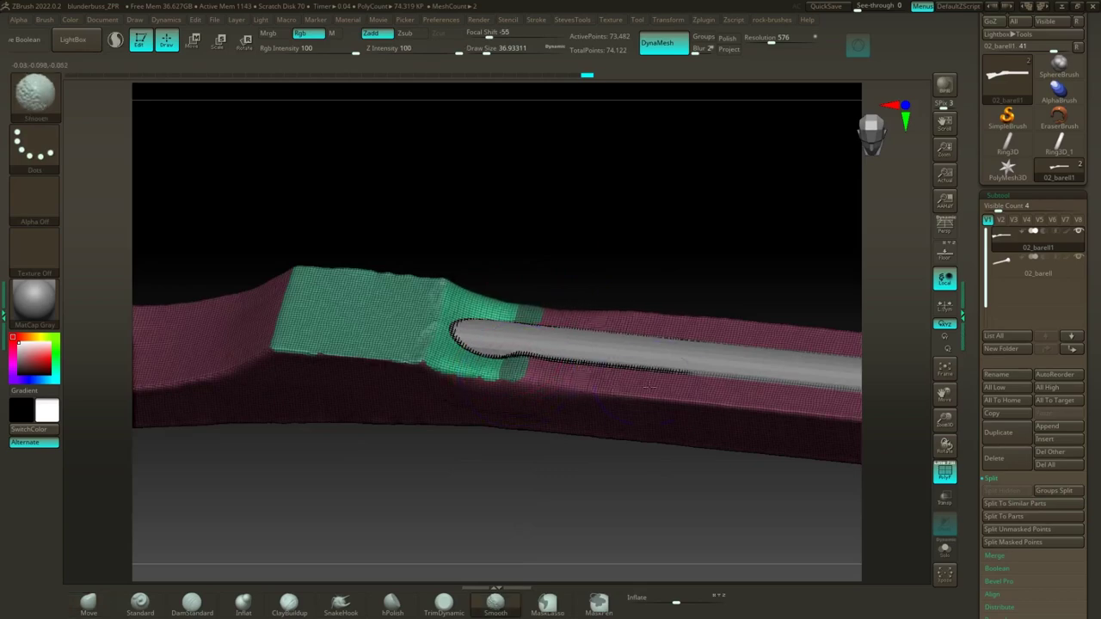
drag(604, 269, 617, 197)
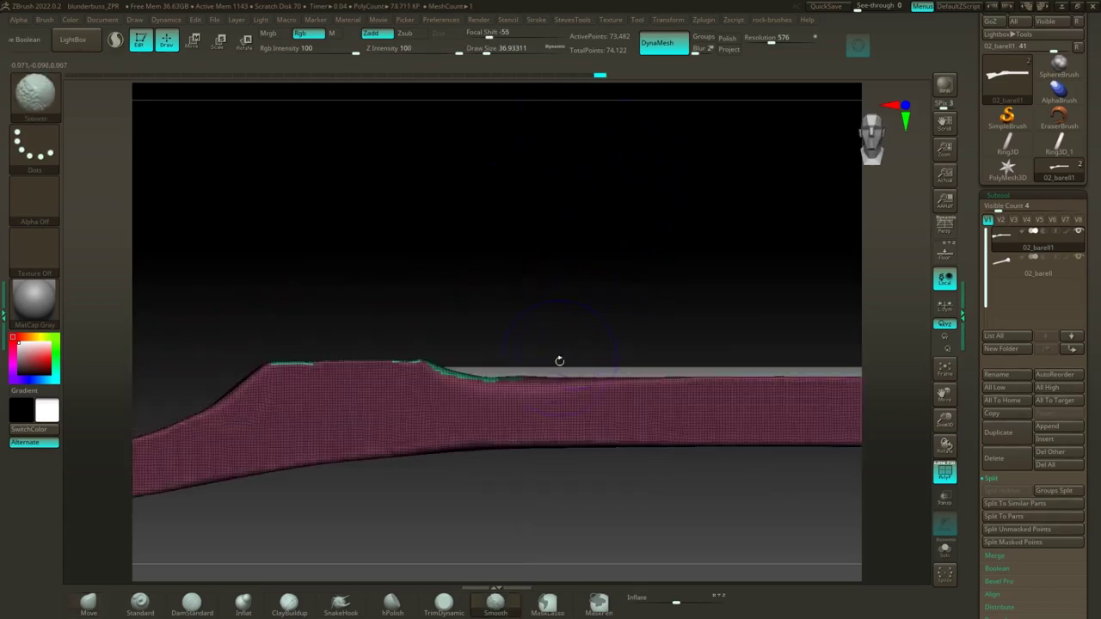
drag(553, 287, 595, 323)
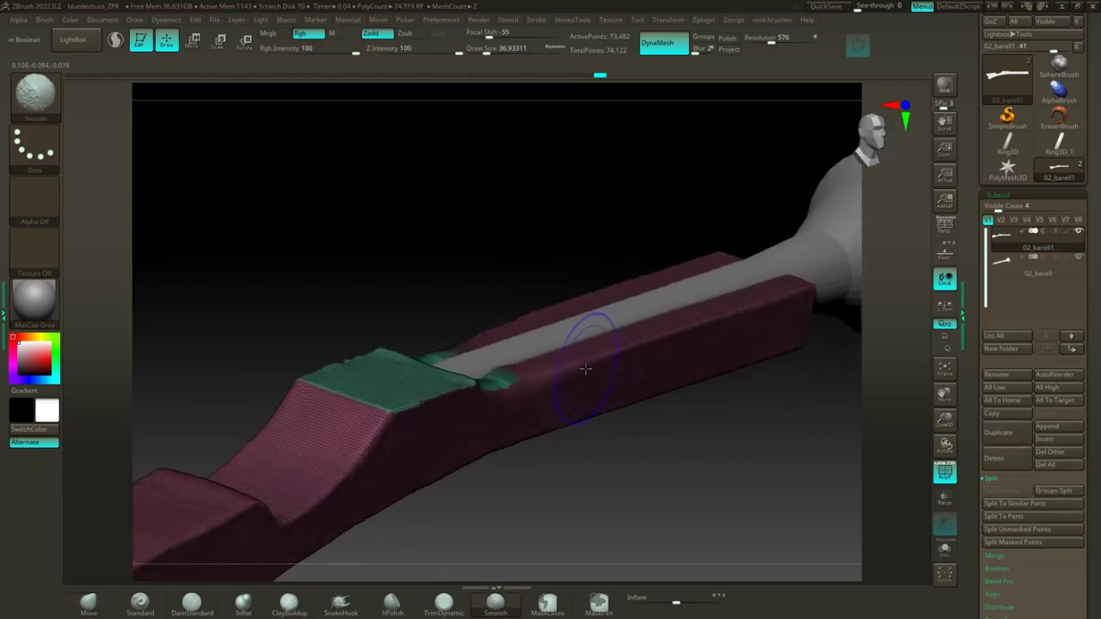
mouse_move(577, 373)
shift+mouse_down()
mouse_move(644, 337)
mouse_move(718, 325)
shift+mouse_up()
Step: Turn off the wireframe display, remesh the stock with DynaMesh, and smooth the notch where the lock section meets the forend
click(934, 470)
key(shift)
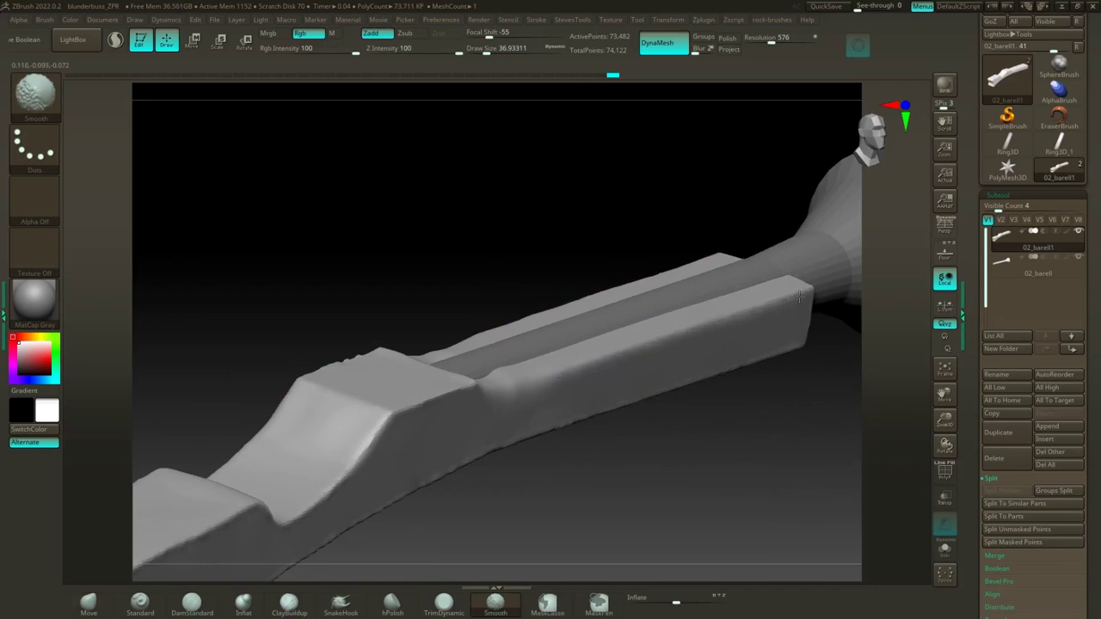
ctrl+drag(550, 210, 576, 272)
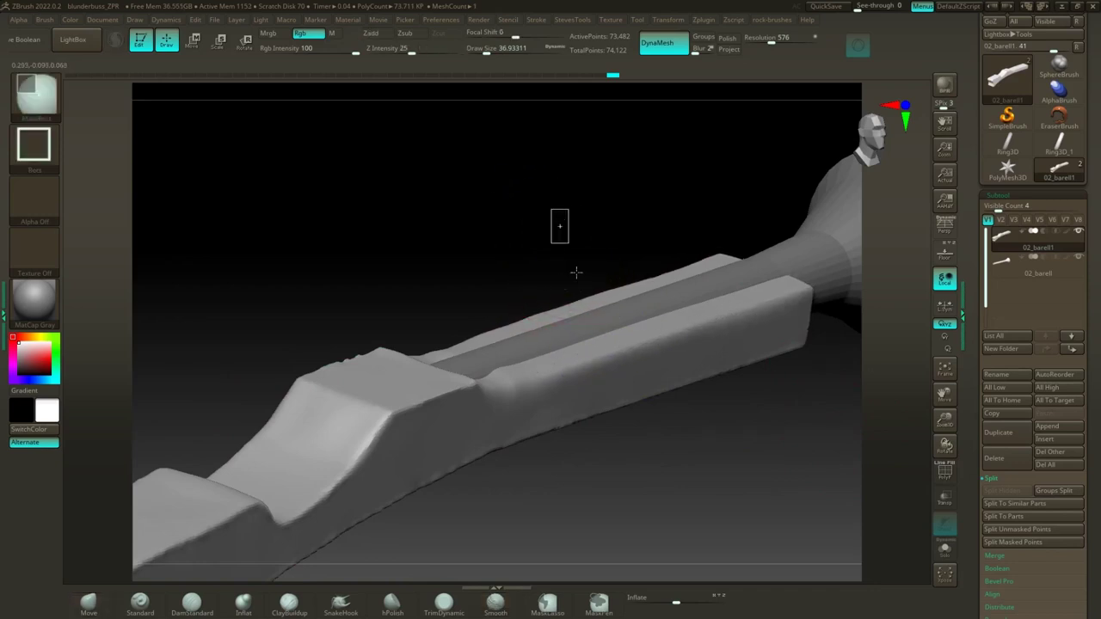
shift+drag(548, 379, 507, 364)
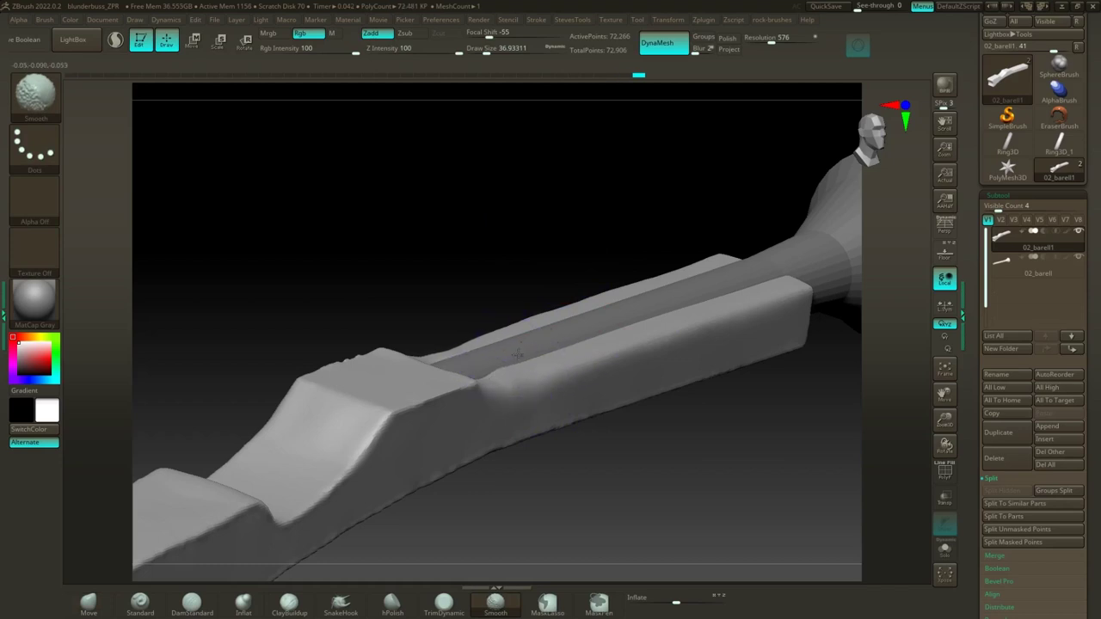
Step: Smooth the long lower edges on the underside of the stock's forend
mouse_move(570, 224)
mouse_down()
mouse_move(585, 283)
mouse_move(541, 321)
mouse_move(582, 314)
mouse_move(566, 266)
mouse_up()
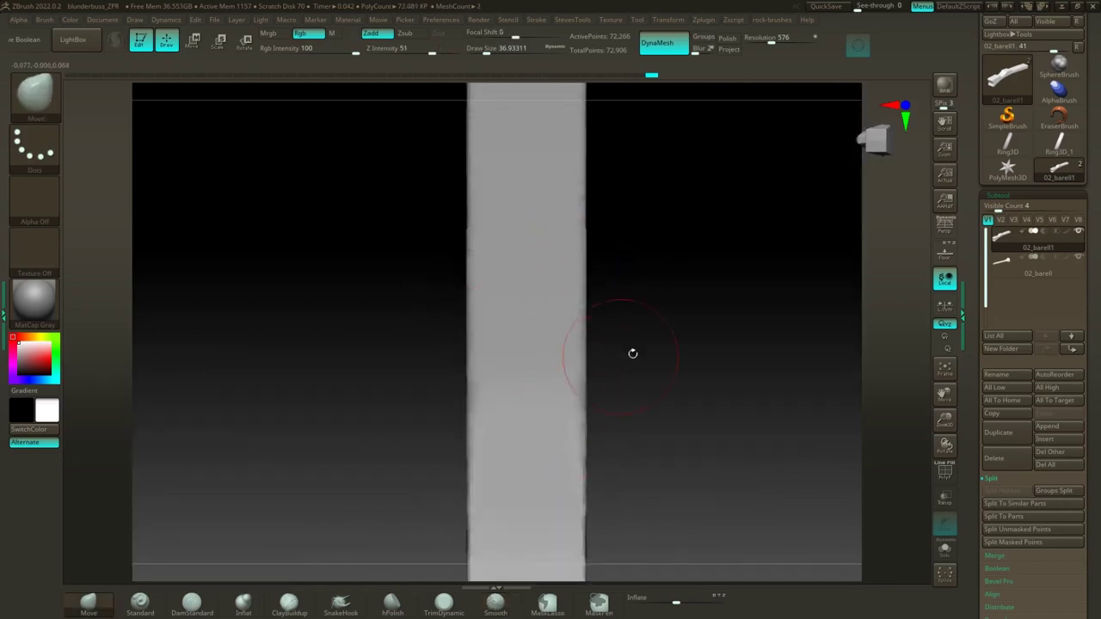
mouse_move(632, 352)
mouse_down()
mouse_move(691, 355)
mouse_move(645, 345)
mouse_up()
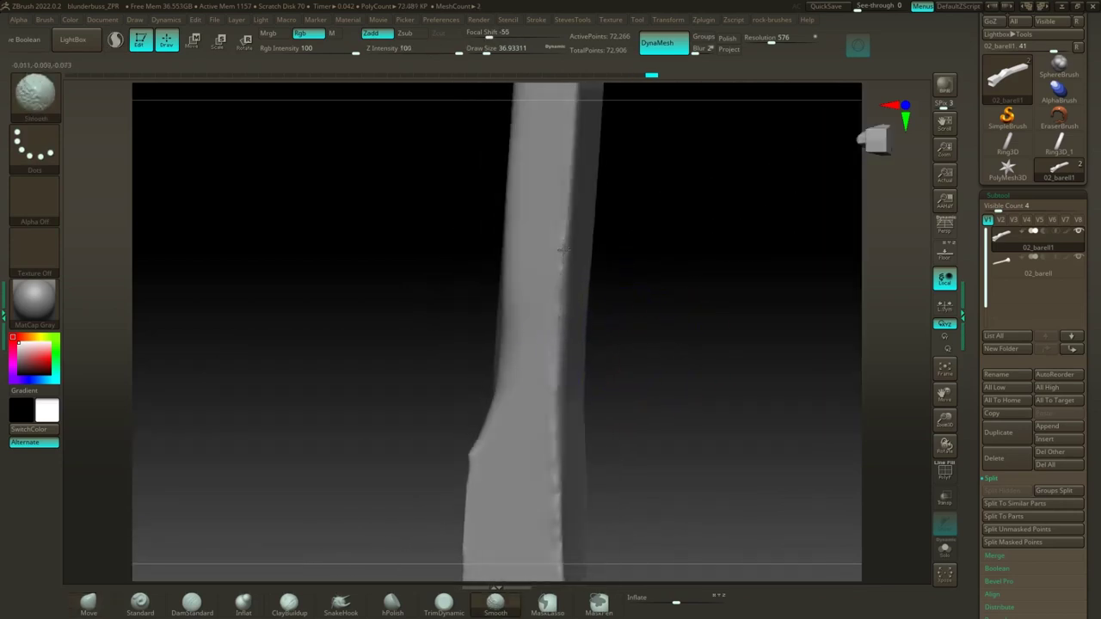
mouse_move(624, 255)
mouse_down()
mouse_move(646, 349)
mouse_move(688, 303)
mouse_up()
mouse_move(683, 227)
mouse_down()
mouse_move(732, 238)
mouse_move(628, 434)
mouse_move(653, 381)
mouse_move(619, 387)
mouse_move(573, 430)
mouse_move(564, 347)
mouse_move(580, 283)
mouse_move(558, 203)
mouse_up()
key(shift)
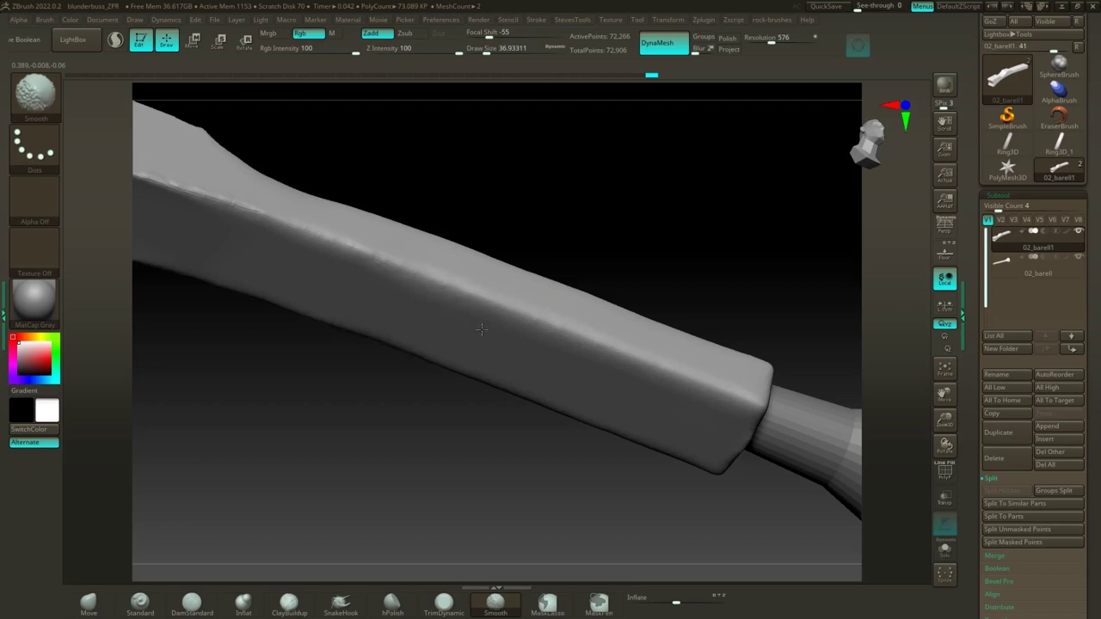
mouse_move(676, 280)
mouse_down()
mouse_move(610, 238)
mouse_move(655, 236)
mouse_move(646, 168)
mouse_up()
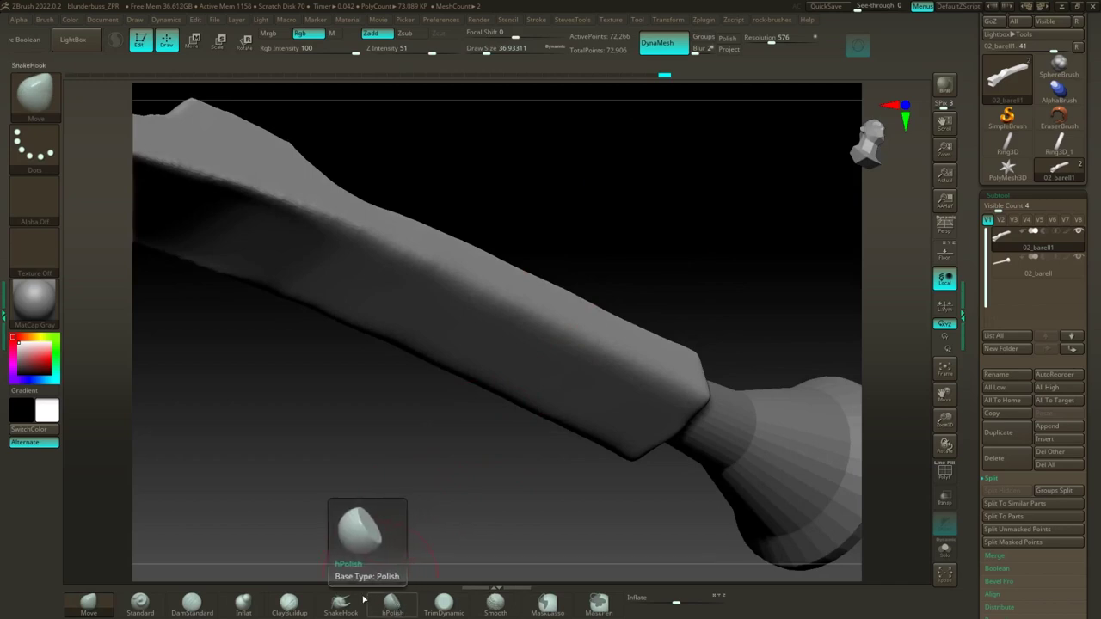
Step: Bevel the forend's long lower edge with the TrimDynamic brush, from its front end back to the lock section
click(443, 604)
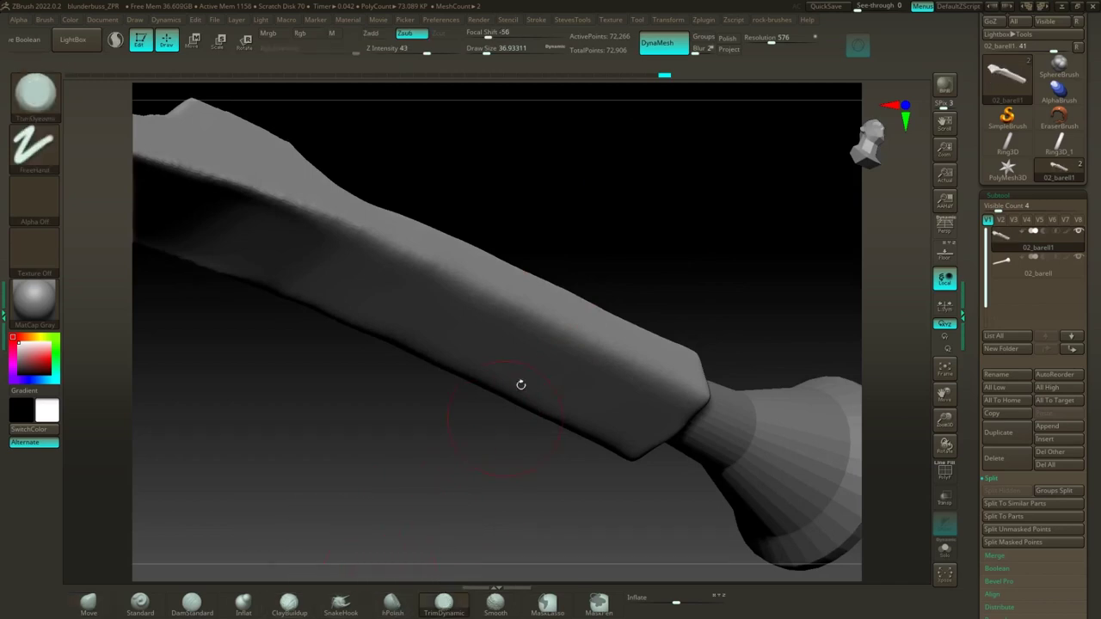
mouse_move(577, 277)
mouse_down()
mouse_move(506, 292)
mouse_move(627, 243)
mouse_move(626, 221)
mouse_move(643, 227)
mouse_move(666, 163)
mouse_up()
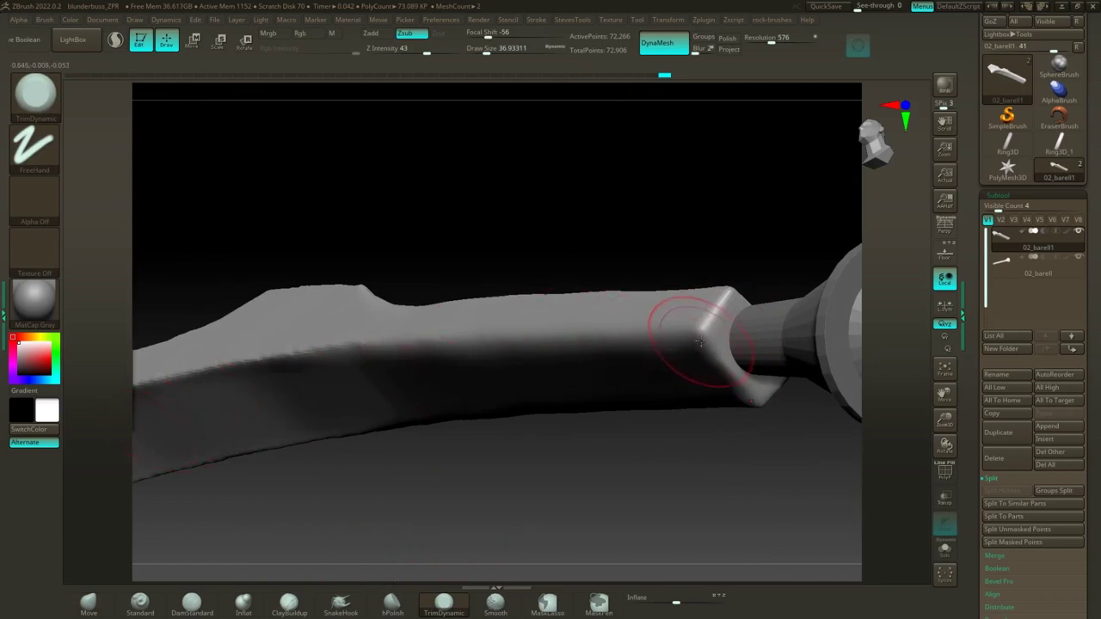
drag(669, 335, 636, 336)
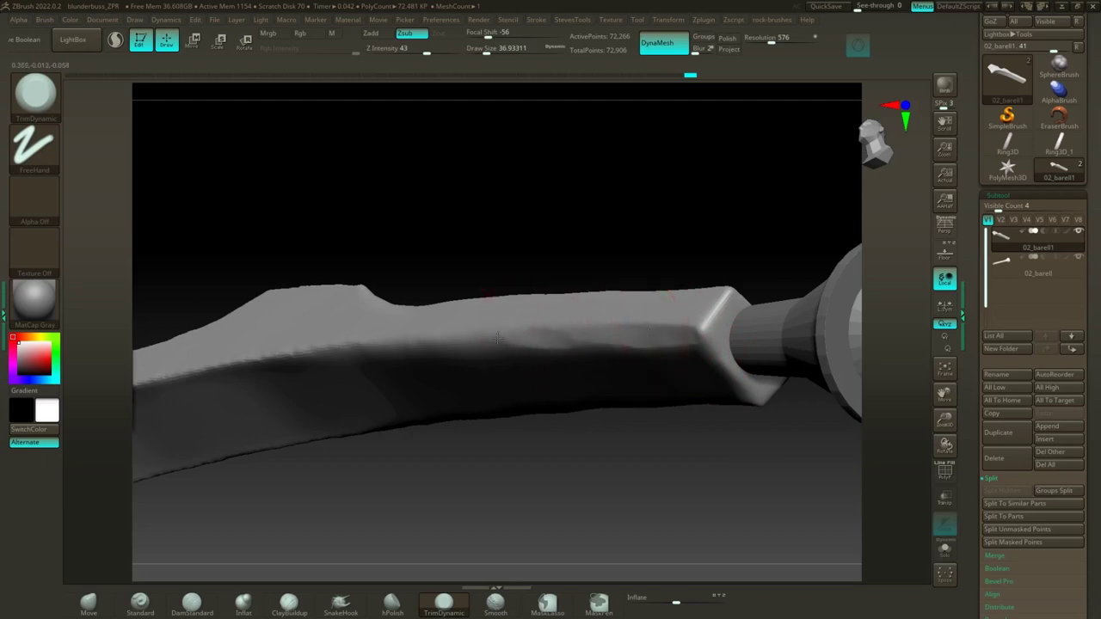
drag(497, 338, 409, 337)
drag(413, 336, 465, 334)
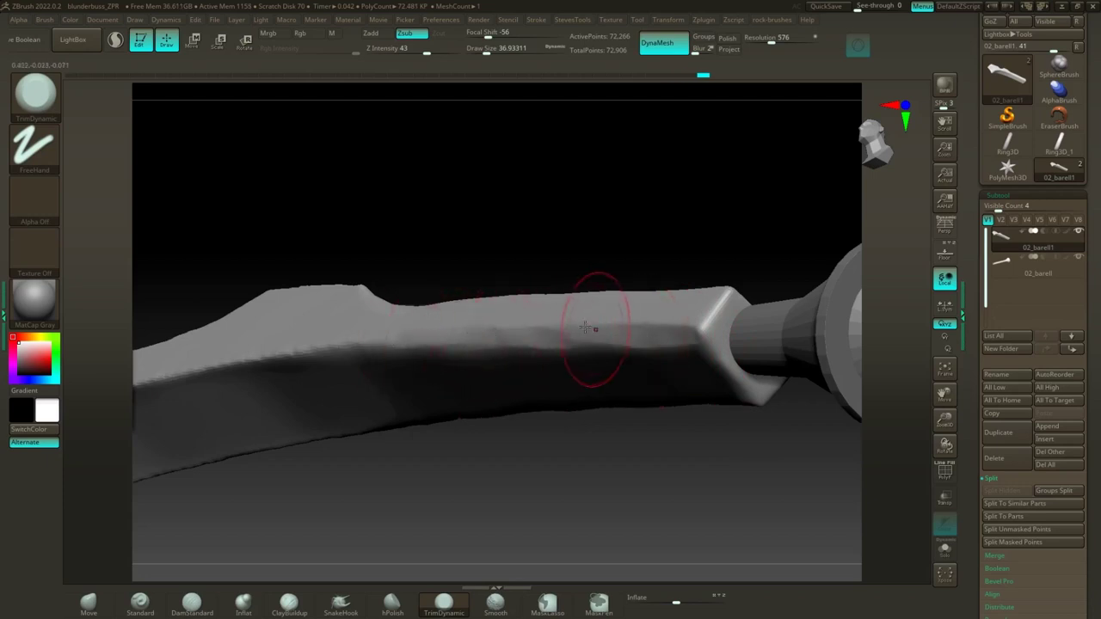
drag(584, 327, 516, 331)
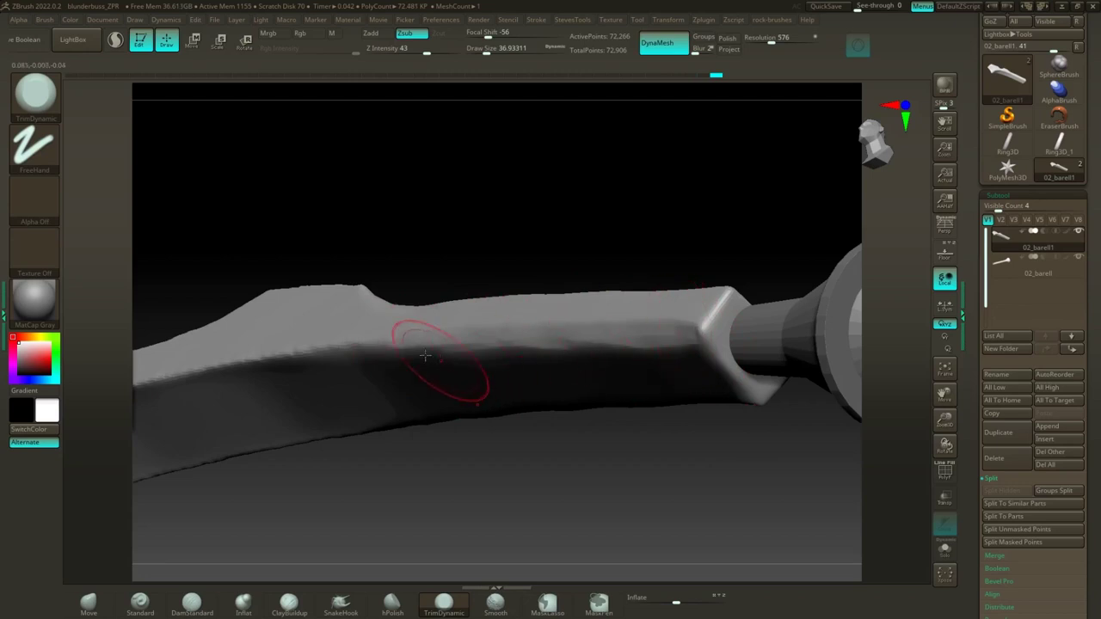
Step: Continue the TrimDynamic bevel along the stock's lower edge, below the lock section and grip to the end of the butt
mouse_move(430, 348)
mouse_down()
mouse_move(370, 342)
mouse_move(250, 365)
mouse_up()
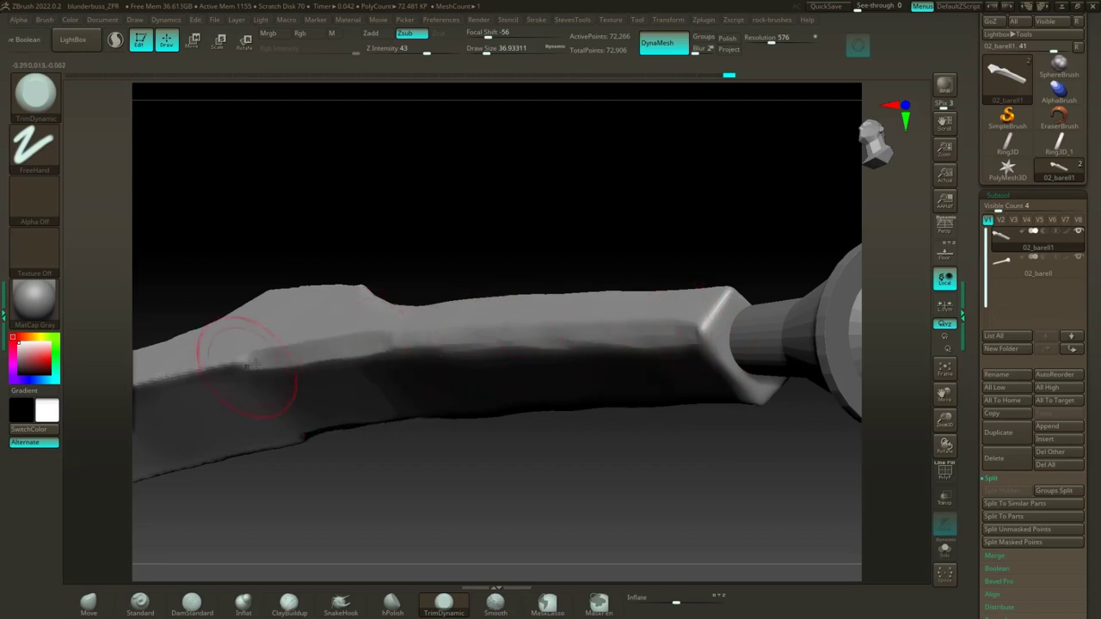
drag(424, 295, 629, 181)
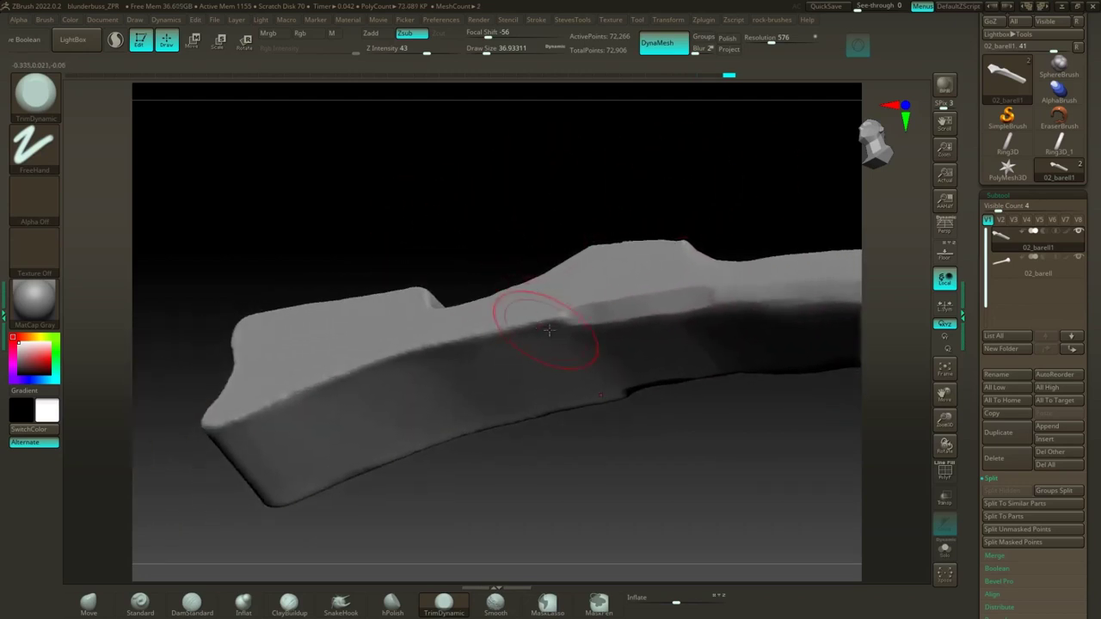
mouse_move(558, 317)
mouse_down()
mouse_move(336, 365)
mouse_move(283, 402)
mouse_move(214, 426)
mouse_up()
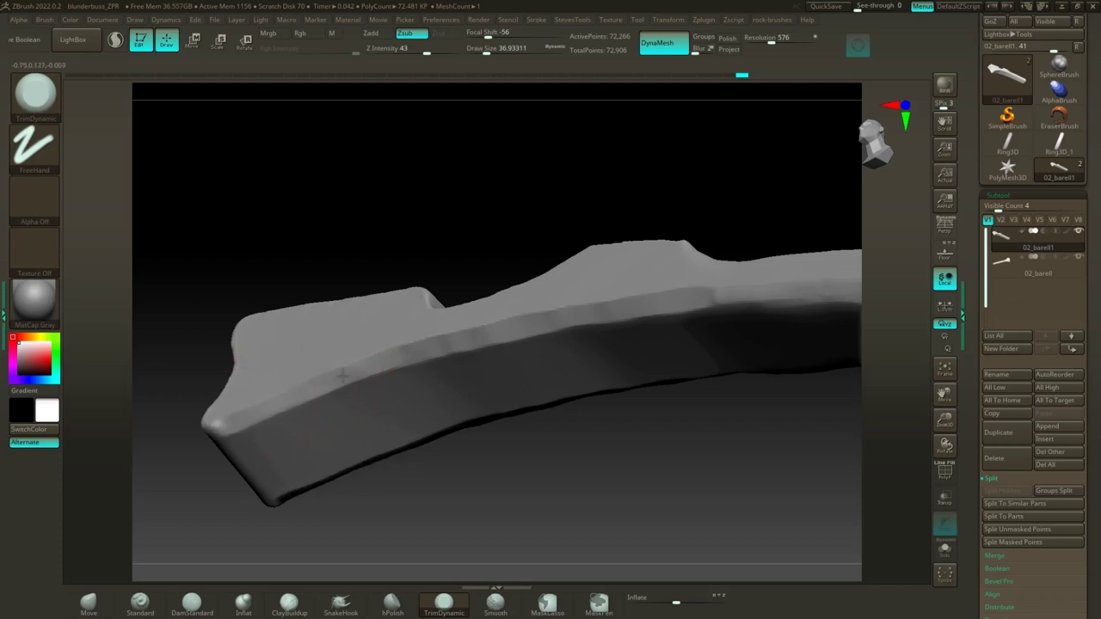
Step: Bevel the rear and upper edges of the butt up to the comb's nose with the TrimDynamic brush
drag(420, 257, 467, 209)
alt+drag(394, 232, 550, 239)
drag(391, 428, 354, 430)
mouse_move(354, 430)
mouse_down()
mouse_move(333, 391)
mouse_move(259, 337)
mouse_up()
drag(268, 285, 357, 327)
drag(405, 442, 400, 444)
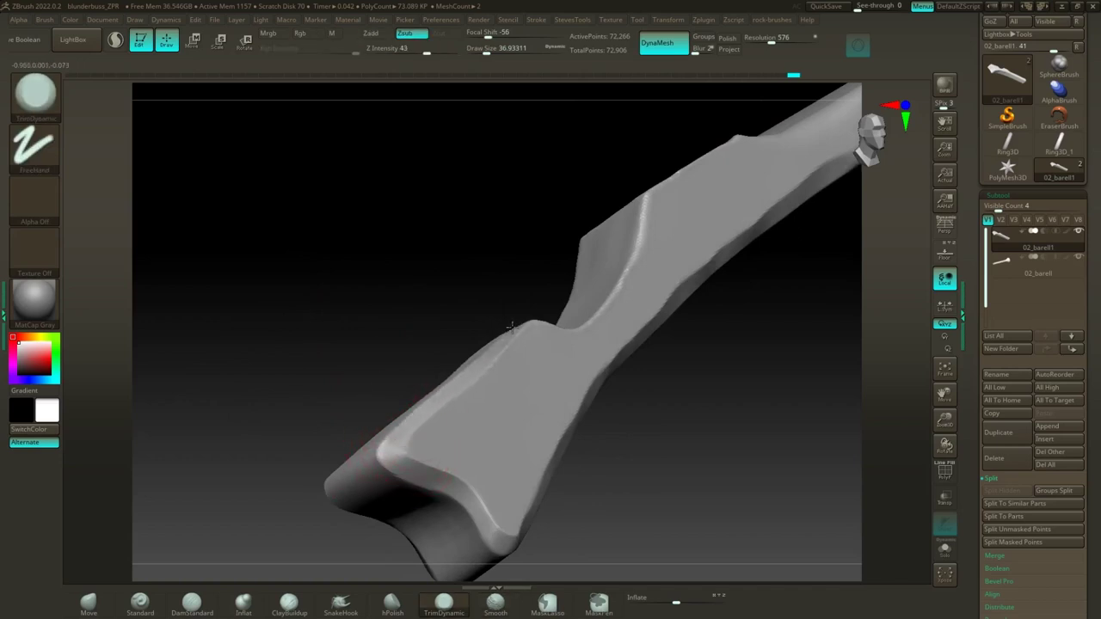
drag(511, 327, 530, 320)
drag(443, 261, 467, 305)
Step: Trim a bevel along the edge of the grip slope and the upper side edge of the raised lock section
mouse_move(565, 282)
mouse_down()
mouse_move(602, 279)
mouse_move(658, 221)
mouse_up()
mouse_move(536, 217)
alt+mouse_down()
mouse_move(426, 307)
mouse_move(472, 257)
alt+mouse_up()
drag(447, 411, 494, 293)
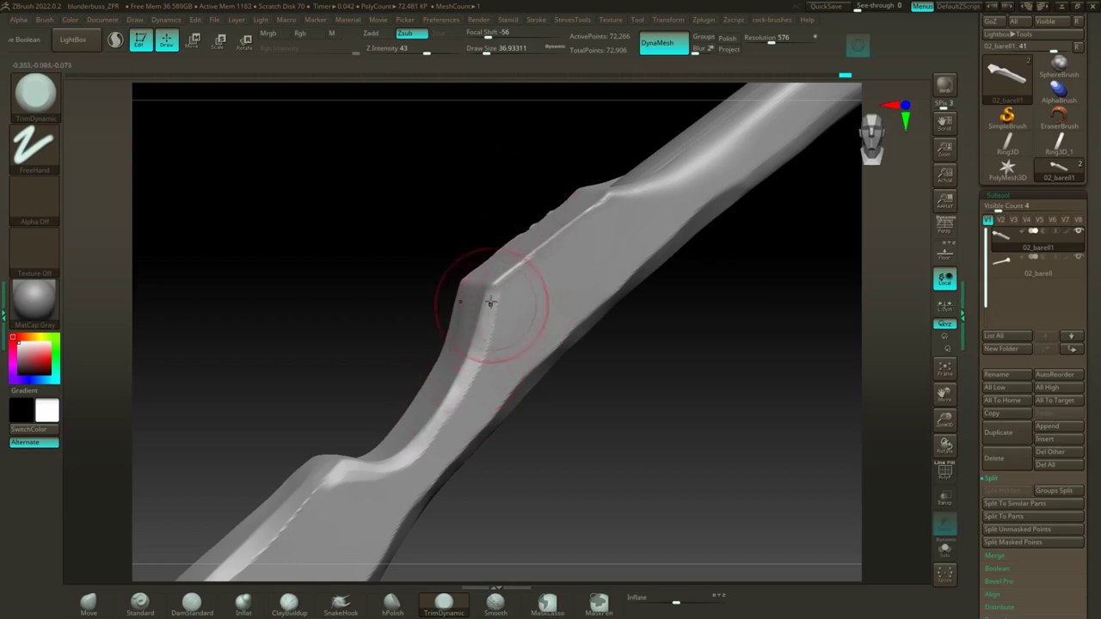
drag(499, 288, 585, 214)
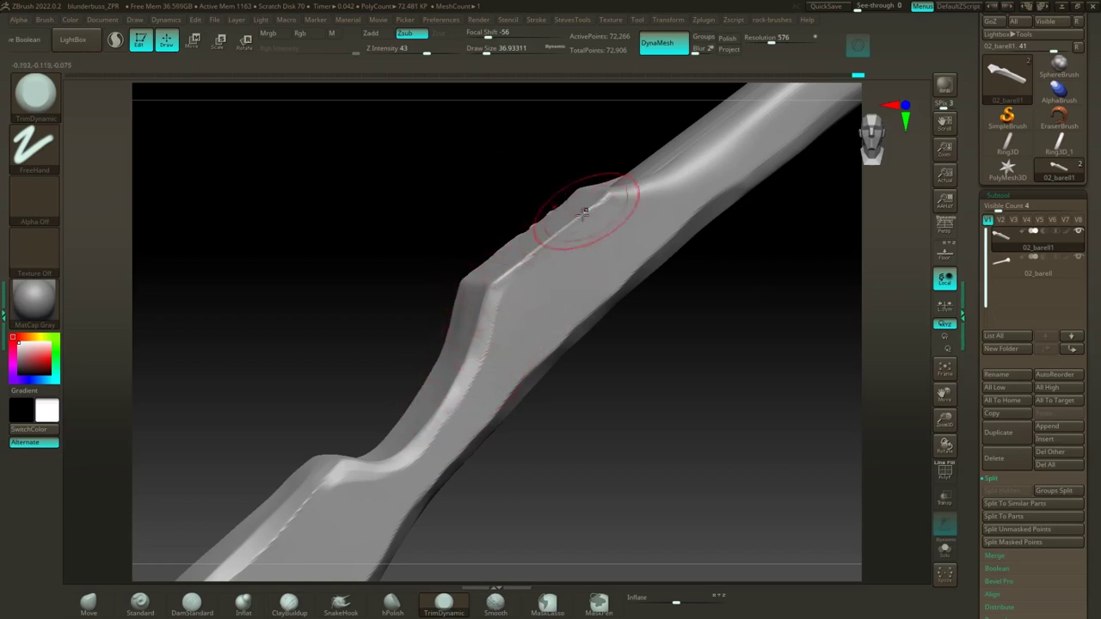
mouse_move(520, 191)
mouse_down()
mouse_move(474, 186)
mouse_move(534, 191)
mouse_move(483, 191)
mouse_up()
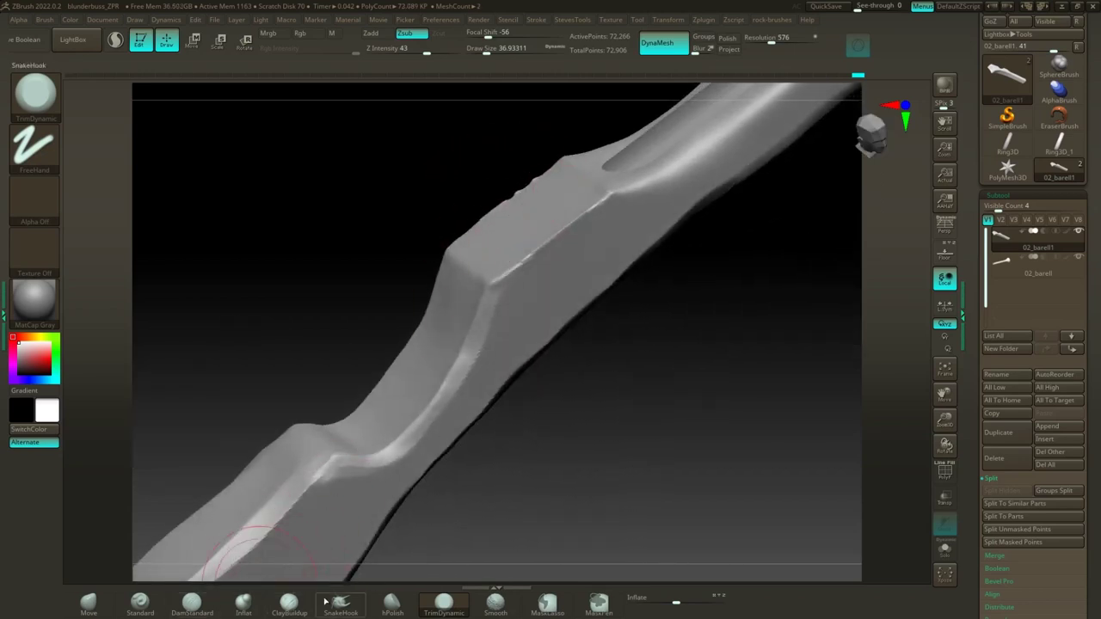
Step: Flatten the side of the lock section with the hPolish brush and remesh the stock with DynaMesh
click(392, 607)
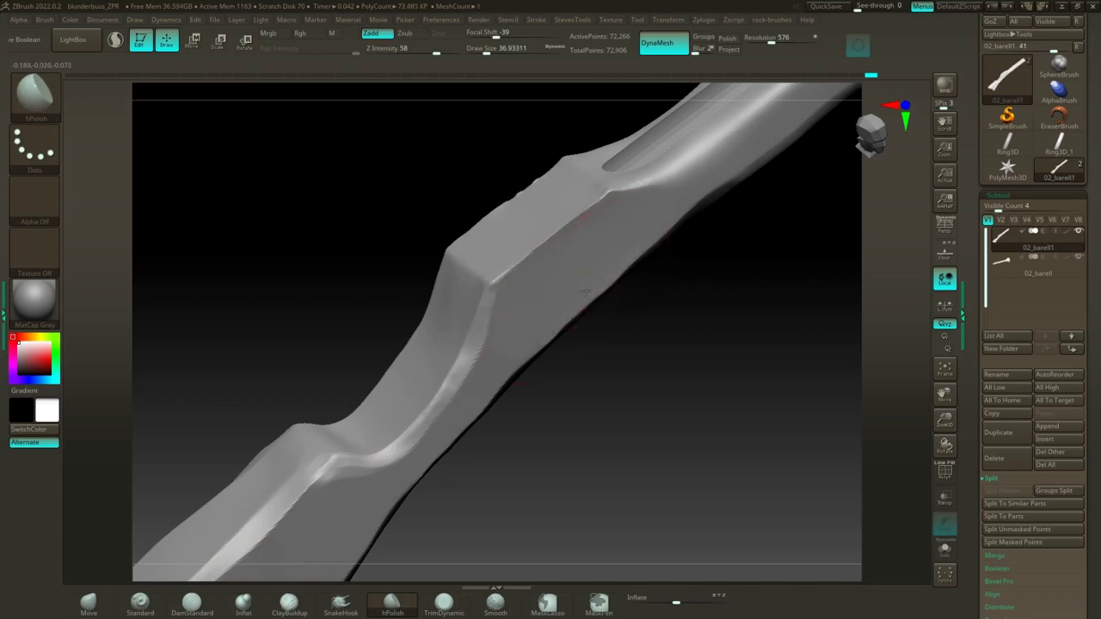
drag(447, 222, 490, 225)
ctrl+drag(651, 194, 669, 213)
mouse_move(669, 217)
mouse_down()
mouse_move(632, 231)
mouse_move(586, 203)
mouse_move(474, 182)
mouse_move(528, 253)
mouse_up()
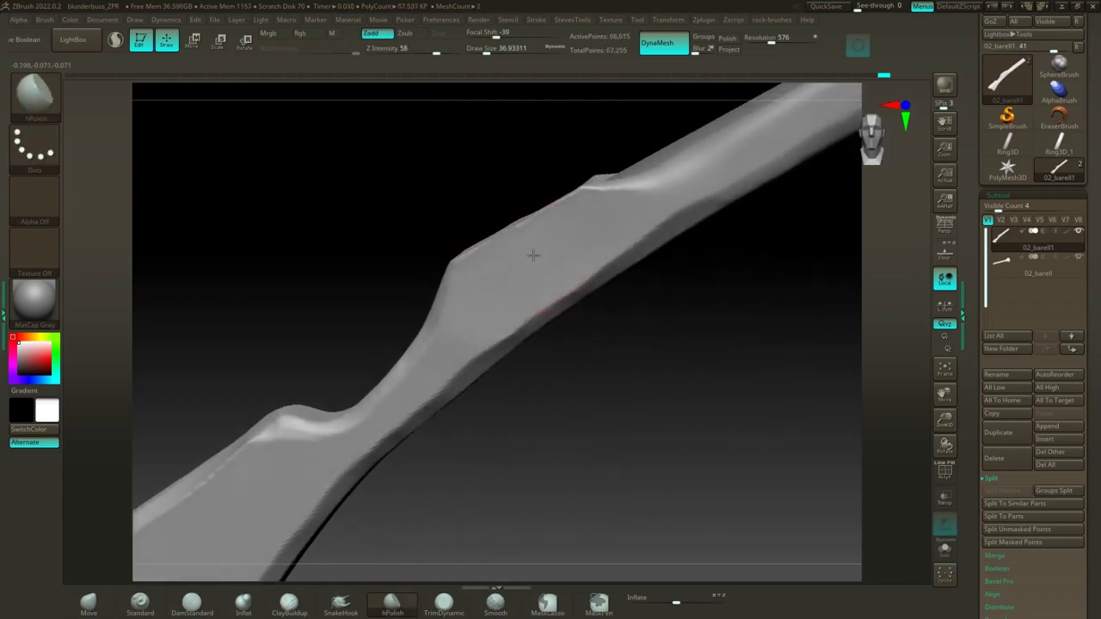
mouse_move(495, 186)
mouse_down()
mouse_move(508, 186)
mouse_move(494, 184)
mouse_up()
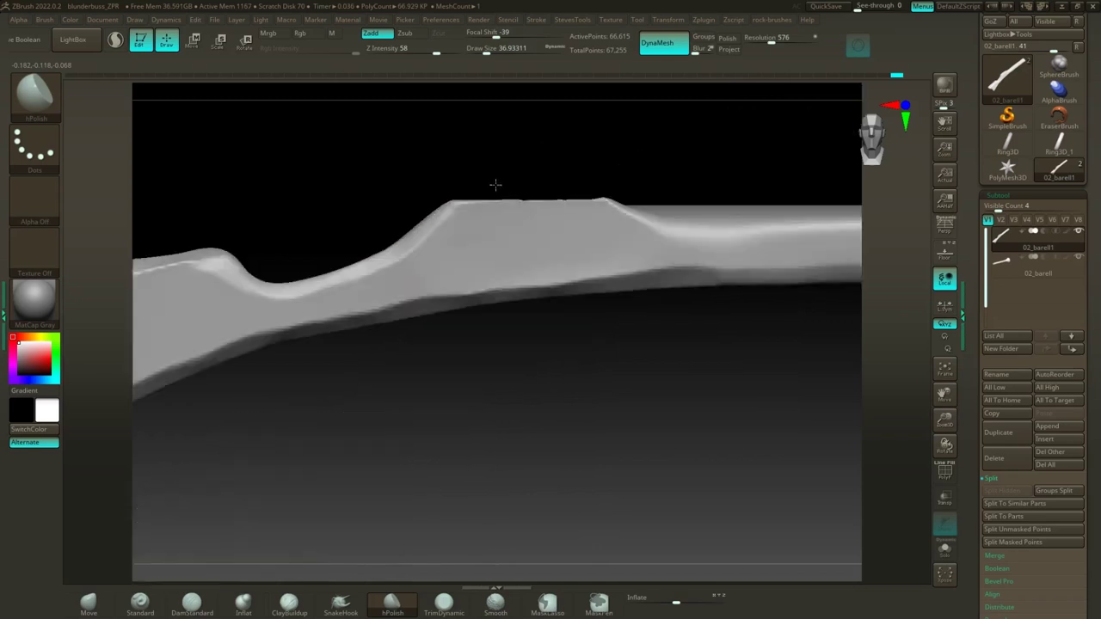
mouse_move(573, 88)
mouse_down()
mouse_move(575, 386)
mouse_move(410, 401)
mouse_move(511, 395)
mouse_move(510, 454)
mouse_move(474, 424)
mouse_up()
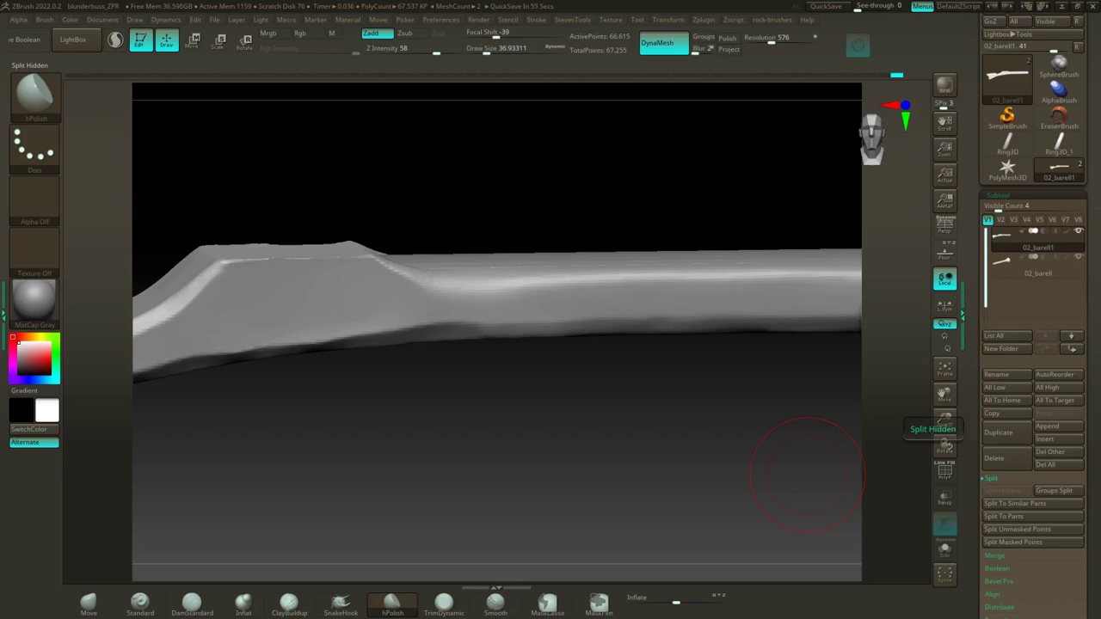
Step: Smooth the side of the forend up to its front end and remesh the stock with DynaMesh
mouse_move(568, 182)
mouse_down()
mouse_move(472, 177)
mouse_move(558, 172)
mouse_move(575, 194)
mouse_move(453, 211)
mouse_move(528, 209)
mouse_up()
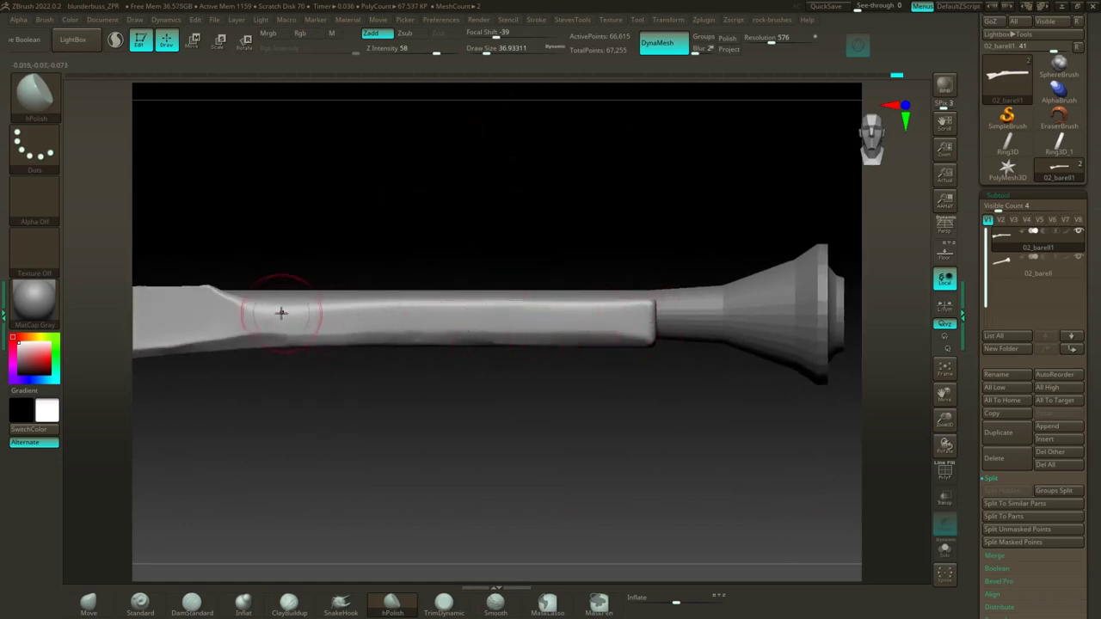
key(shift)
shift+drag(353, 321, 450, 325)
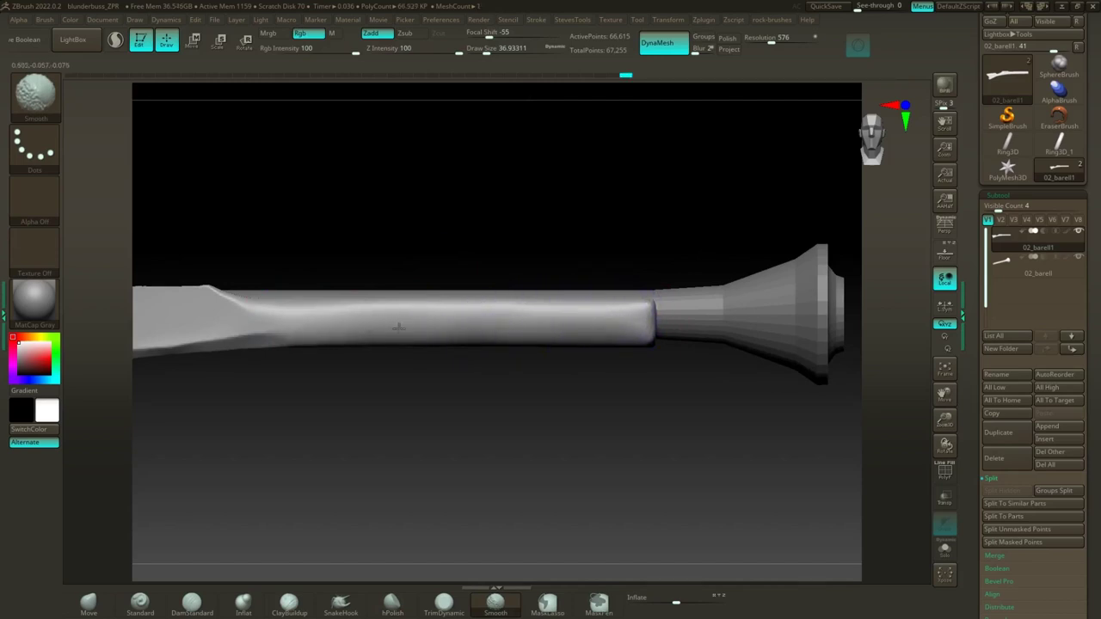
mouse_move(601, 149)
mouse_down()
mouse_move(570, 202)
mouse_move(562, 180)
mouse_move(481, 376)
mouse_move(420, 441)
mouse_up()
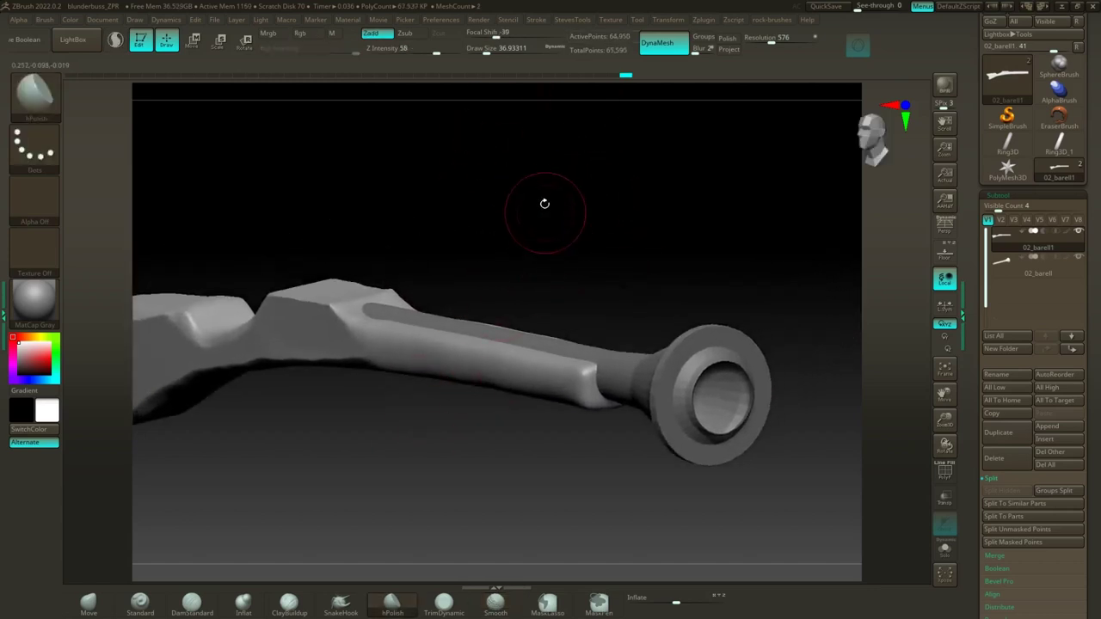
Step: Smooth the forend's upper edge along the barrel channel, its front corner and its lower edge, then remesh the stock with DynaMesh
mouse_move(546, 203)
alt+mouse_down()
mouse_move(570, 203)
mouse_move(592, 233)
alt+mouse_up()
shift+drag(513, 347, 411, 313)
shift+drag(396, 309, 412, 323)
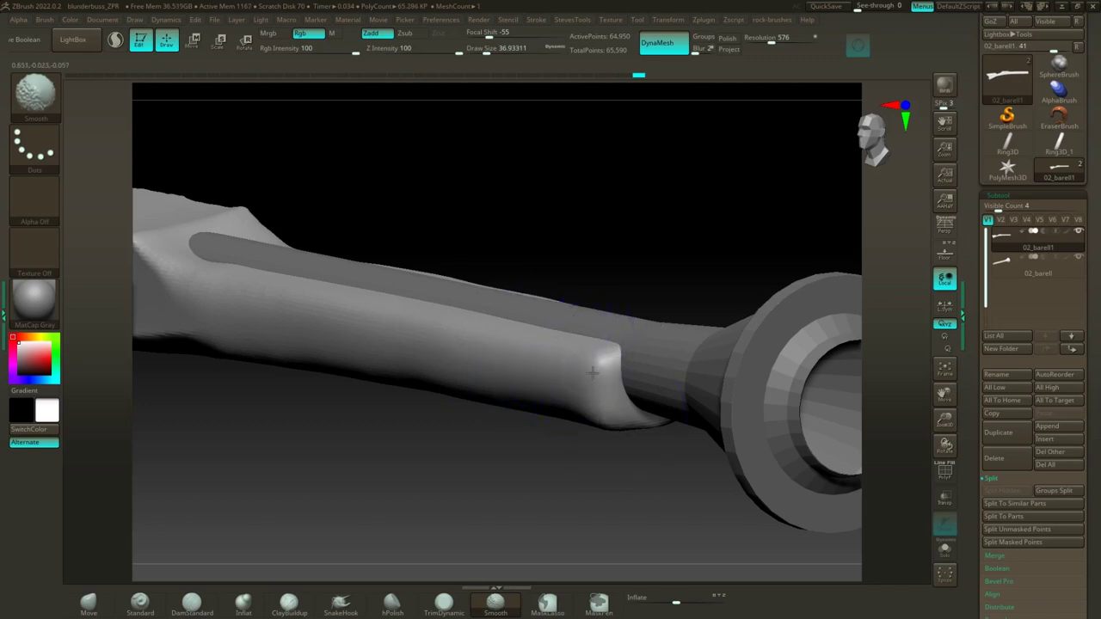
shift+drag(605, 389, 612, 371)
shift+drag(523, 385, 522, 381)
drag(423, 455, 455, 441)
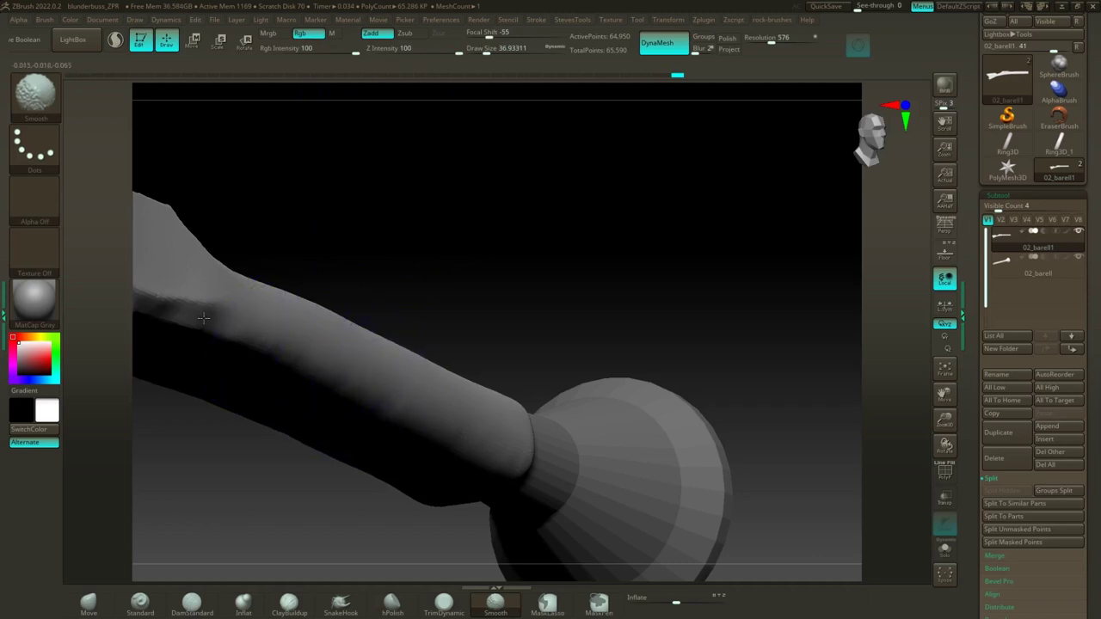
ctrl+drag(388, 180, 330, 158)
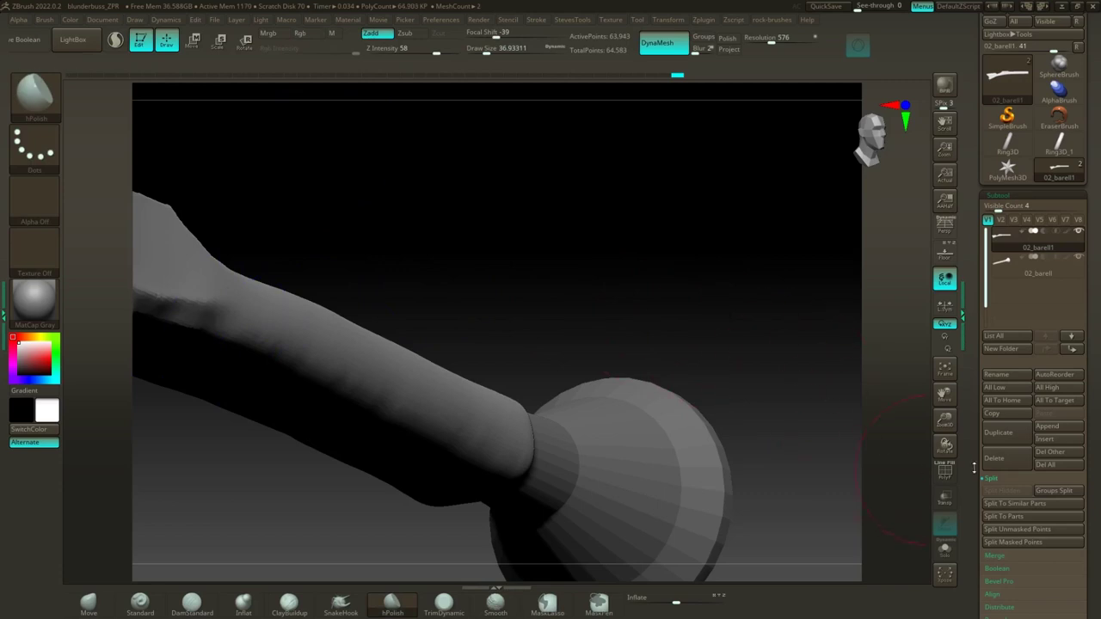
click(944, 471)
click(944, 471)
Step: Smooth the bevelled lower edge of the stock from the grip to the end of the butt
mouse_move(720, 319)
mouse_down()
mouse_move(553, 221)
mouse_move(538, 272)
mouse_move(597, 347)
mouse_move(582, 349)
mouse_move(543, 315)
mouse_move(476, 331)
mouse_move(410, 412)
mouse_move(674, 373)
mouse_move(536, 380)
mouse_move(609, 390)
mouse_move(567, 405)
mouse_move(550, 383)
mouse_move(551, 342)
mouse_move(651, 435)
mouse_move(644, 221)
mouse_move(670, 404)
mouse_move(650, 275)
mouse_move(677, 241)
mouse_move(654, 251)
mouse_move(660, 257)
mouse_up()
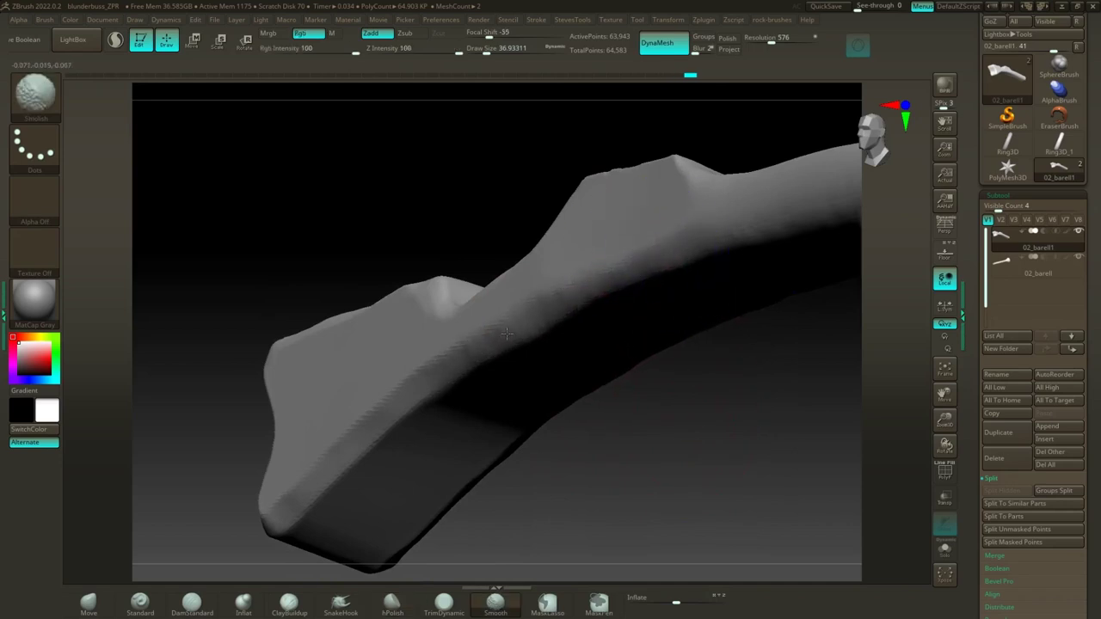
shift+drag(507, 334, 453, 359)
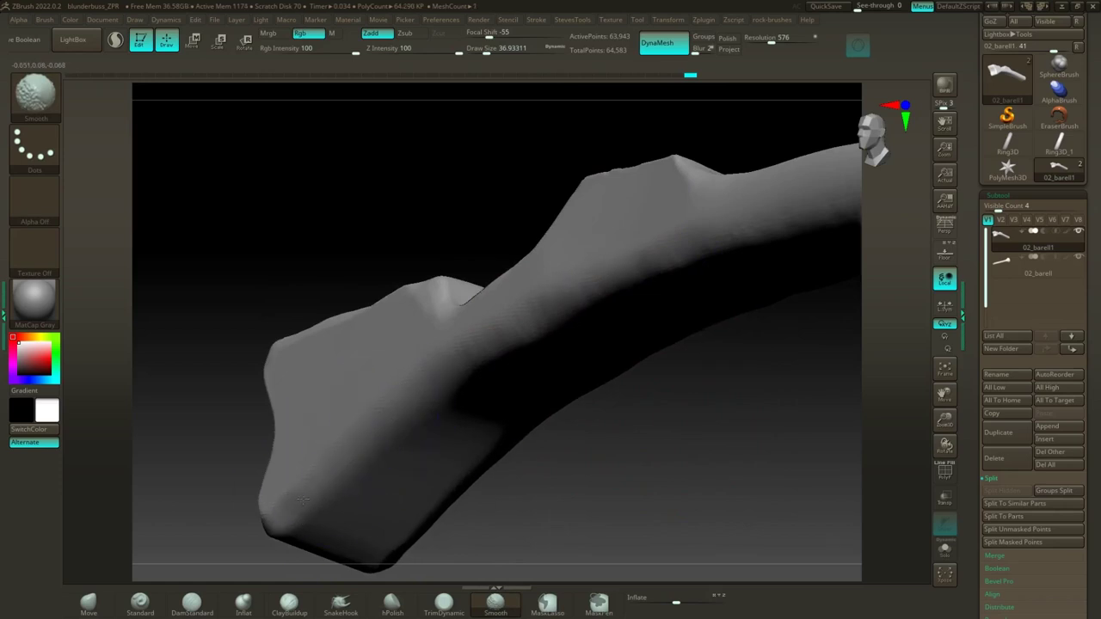
mouse_move(364, 283)
mouse_down()
mouse_move(371, 228)
mouse_move(373, 455)
mouse_move(405, 455)
mouse_up()
Step: Smooth the rear and upper side edges of the butt up to the comb's nose into soft rounded transitions
key(shift)
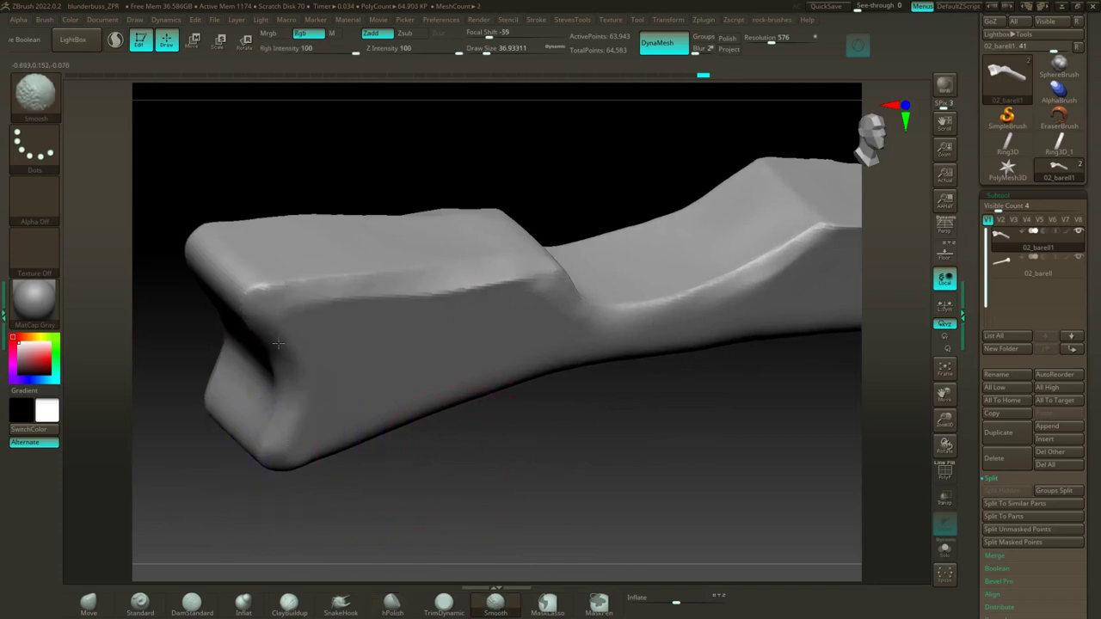
mouse_move(310, 367)
shift+mouse_down()
mouse_move(335, 292)
mouse_move(467, 275)
mouse_move(524, 281)
mouse_move(415, 276)
mouse_move(533, 293)
mouse_move(564, 271)
mouse_move(589, 277)
shift+mouse_up()
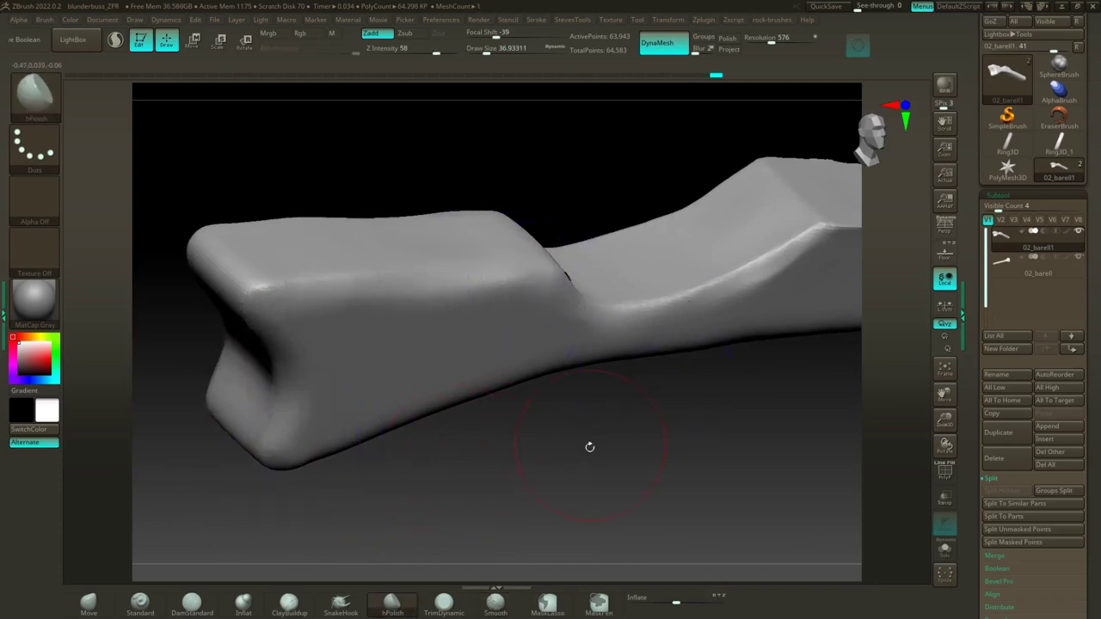
mouse_move(588, 445)
mouse_down()
mouse_move(595, 418)
mouse_move(607, 450)
mouse_move(587, 394)
mouse_move(559, 436)
mouse_move(560, 387)
mouse_move(599, 166)
mouse_move(577, 344)
mouse_up()
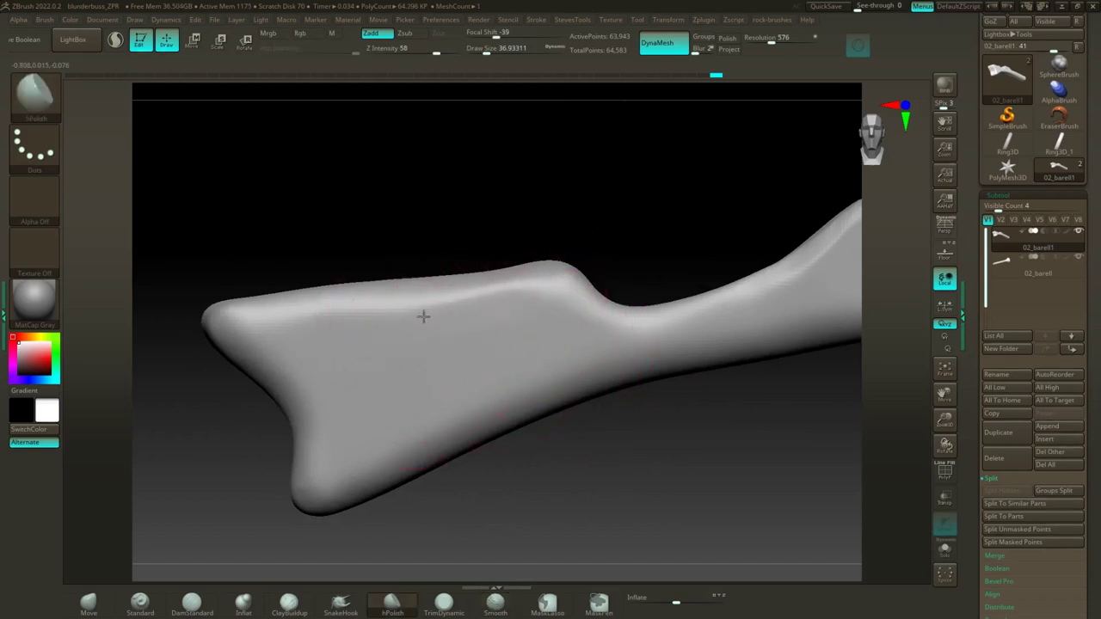
drag(511, 233, 508, 323)
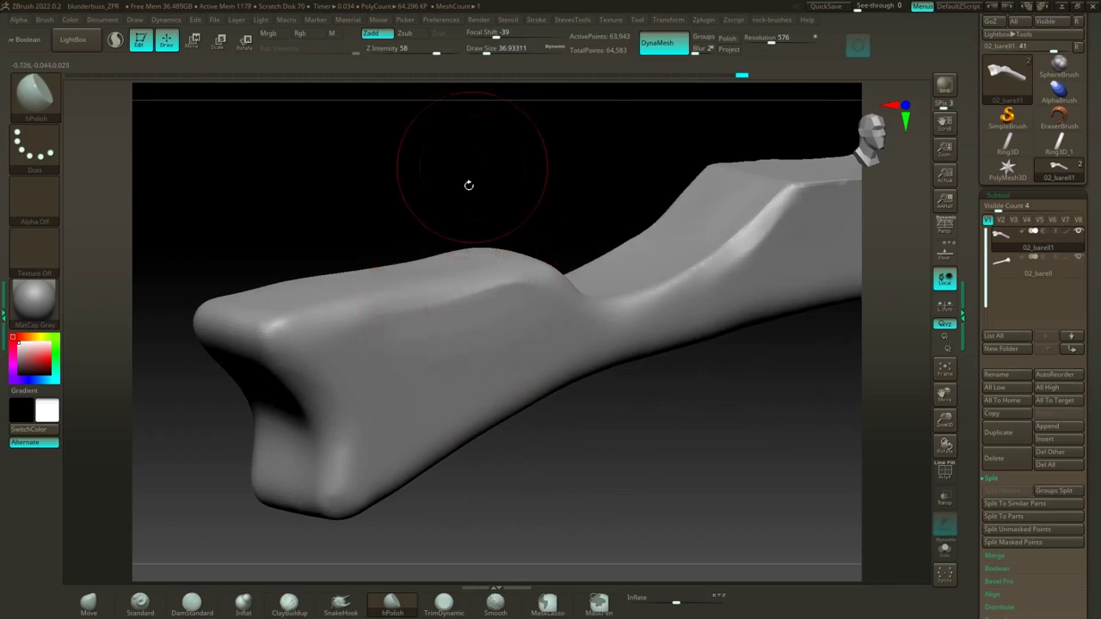
key(shift)
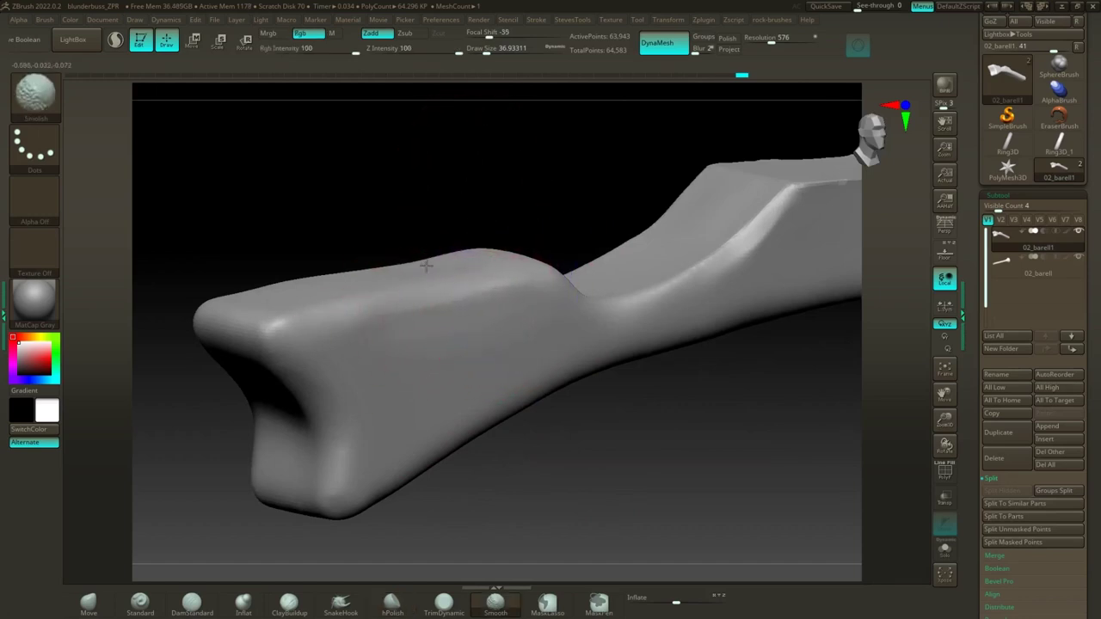
drag(396, 189, 406, 222)
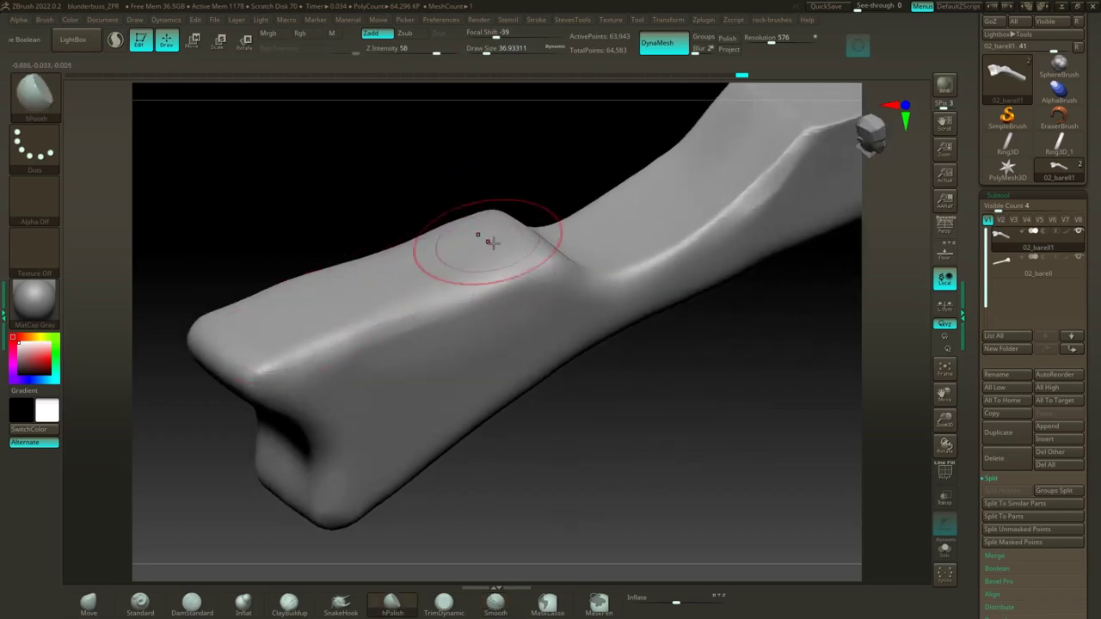
Step: Build up the middle of the butt's top face with the Standard brush and smooth it into a rounded comb
click(140, 602)
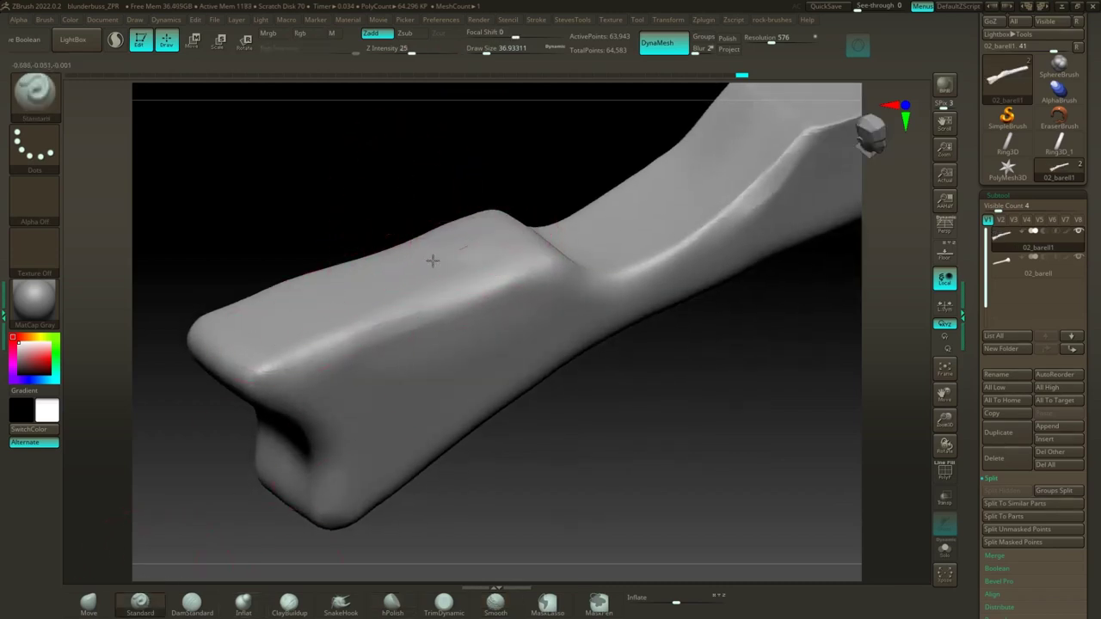
drag(433, 261, 310, 309)
mouse_move(503, 240)
mouse_down()
mouse_move(258, 337)
mouse_move(268, 321)
mouse_move(470, 243)
mouse_move(248, 328)
mouse_move(349, 287)
mouse_move(227, 346)
mouse_move(230, 354)
mouse_move(292, 300)
mouse_move(464, 229)
mouse_move(362, 280)
mouse_up()
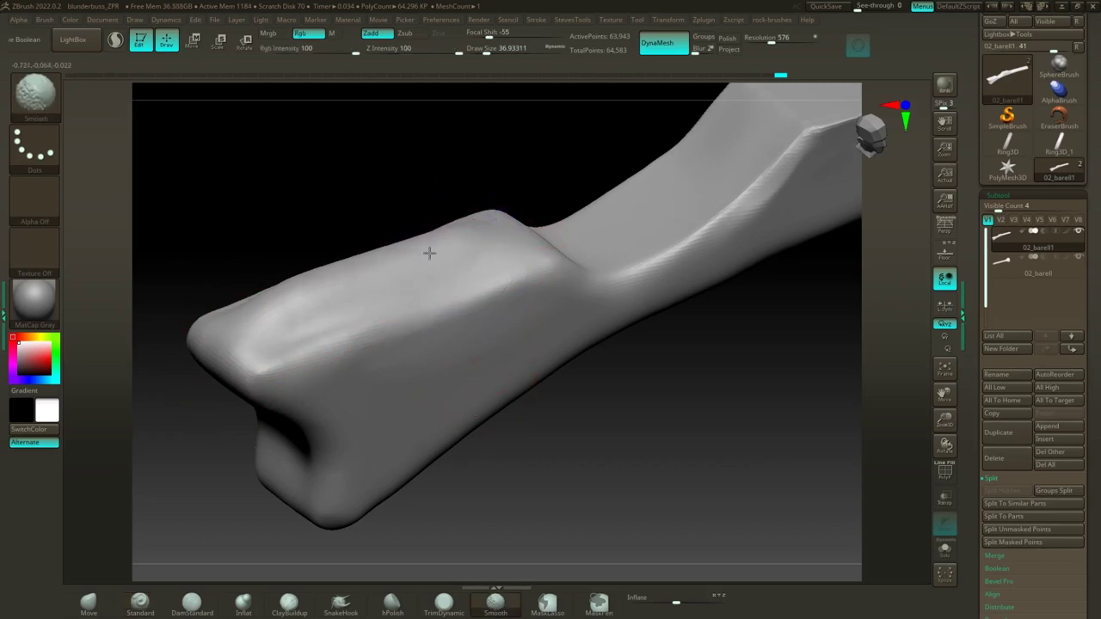
mouse_move(259, 319)
shift+mouse_down()
mouse_move(273, 363)
mouse_move(322, 337)
mouse_move(301, 342)
shift+mouse_up()
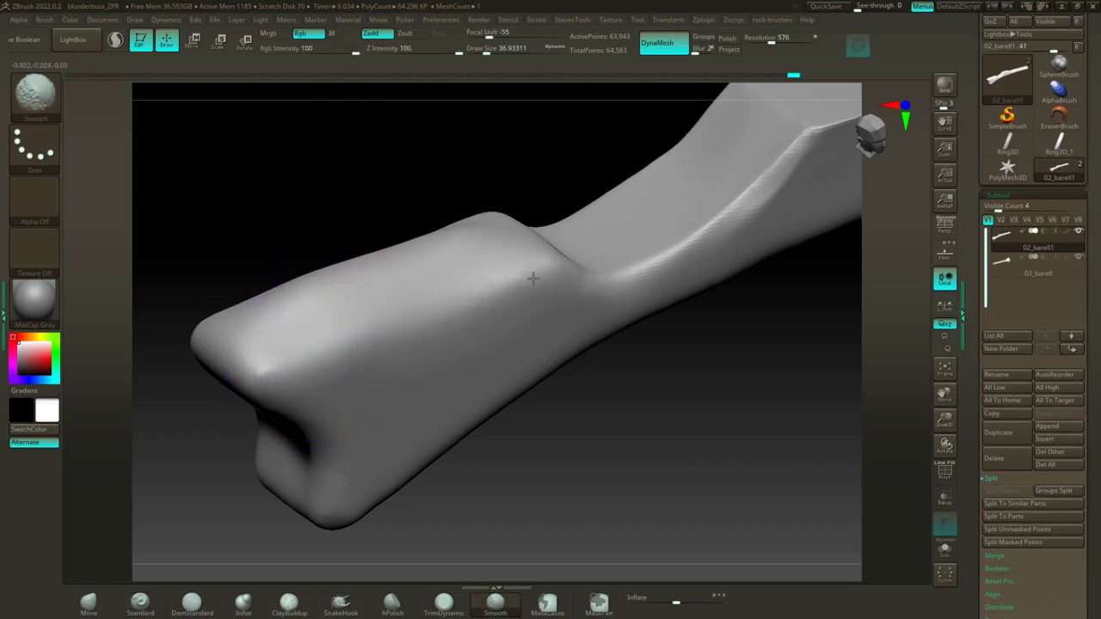
mouse_move(516, 192)
mouse_down()
mouse_move(450, 189)
mouse_move(473, 249)
mouse_up()
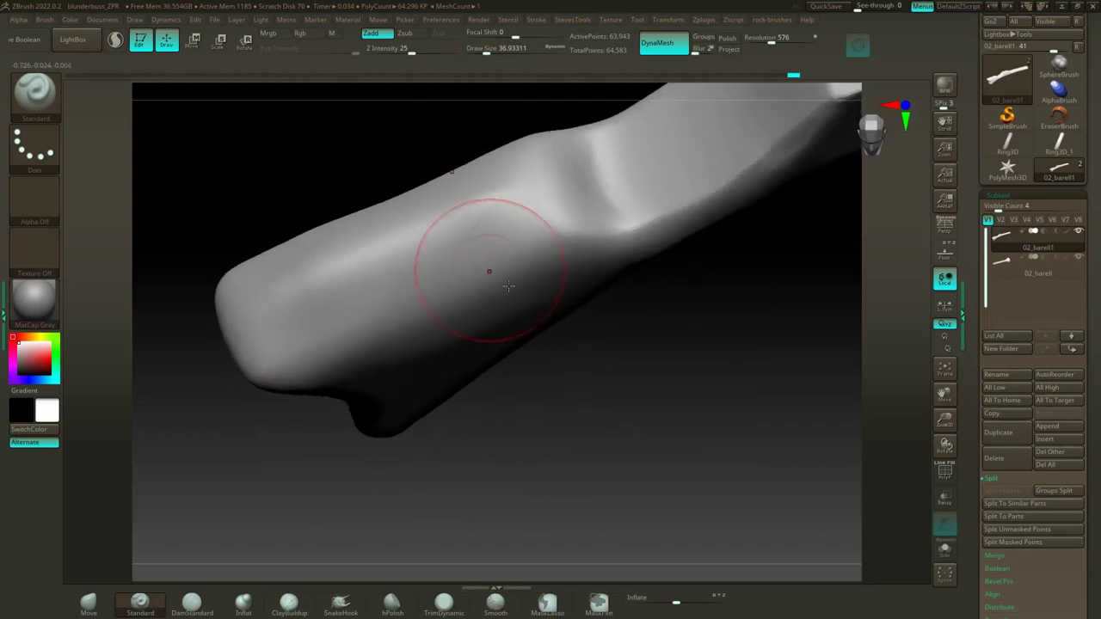
shift+drag(540, 246, 534, 217)
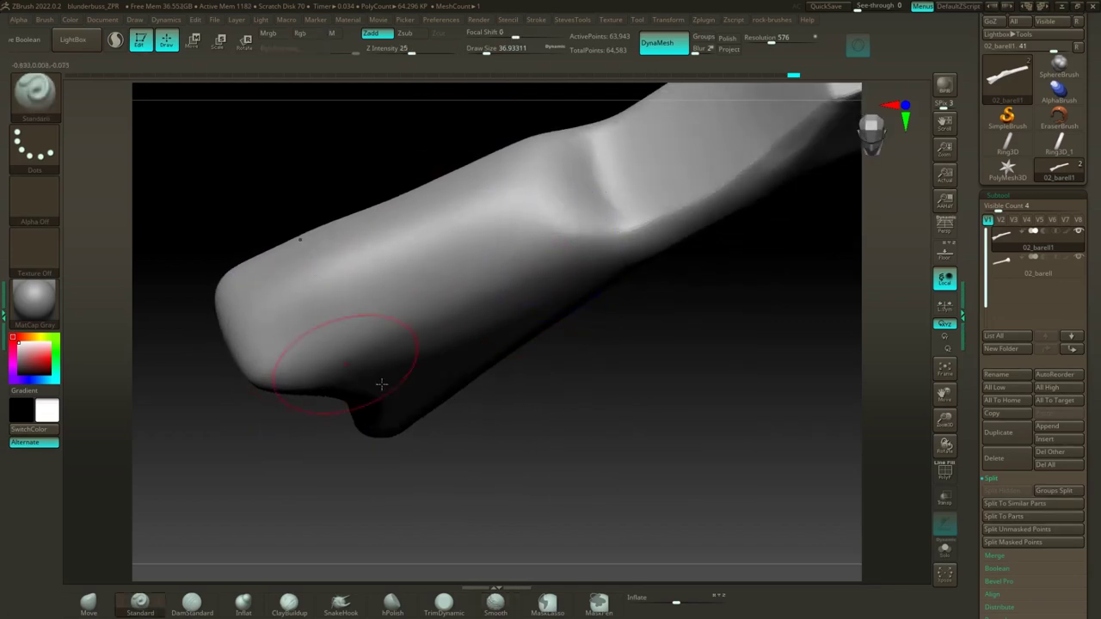
mouse_move(381, 386)
mouse_down()
mouse_move(597, 418)
mouse_move(611, 400)
mouse_move(626, 412)
mouse_move(592, 398)
mouse_move(590, 369)
mouse_move(570, 386)
mouse_up()
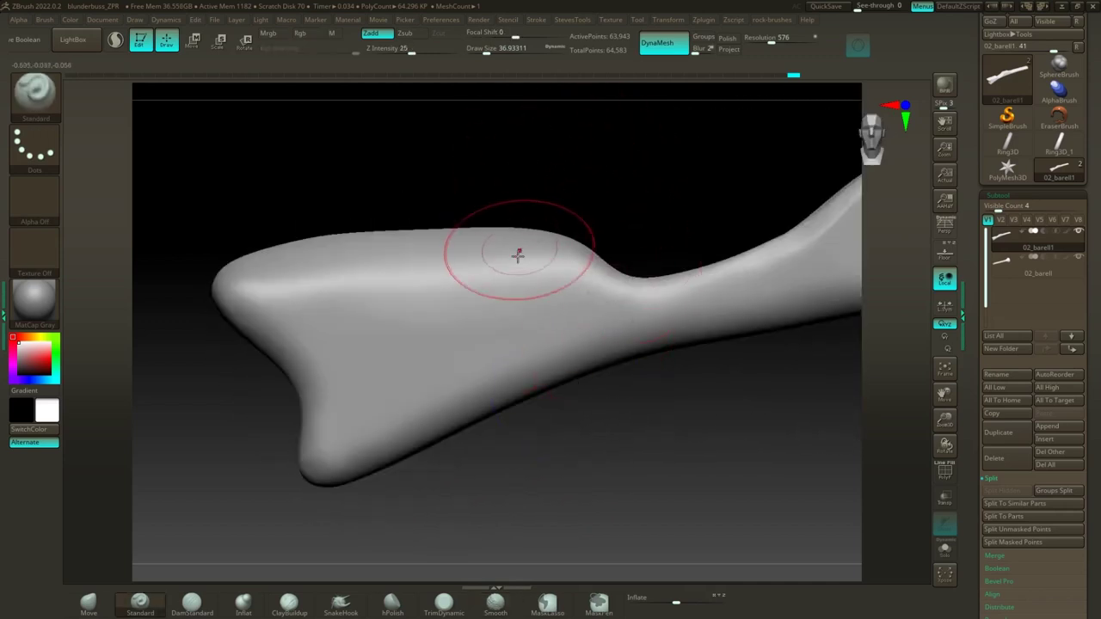
mouse_move(629, 204)
mouse_down()
mouse_move(613, 211)
mouse_move(602, 250)
mouse_up()
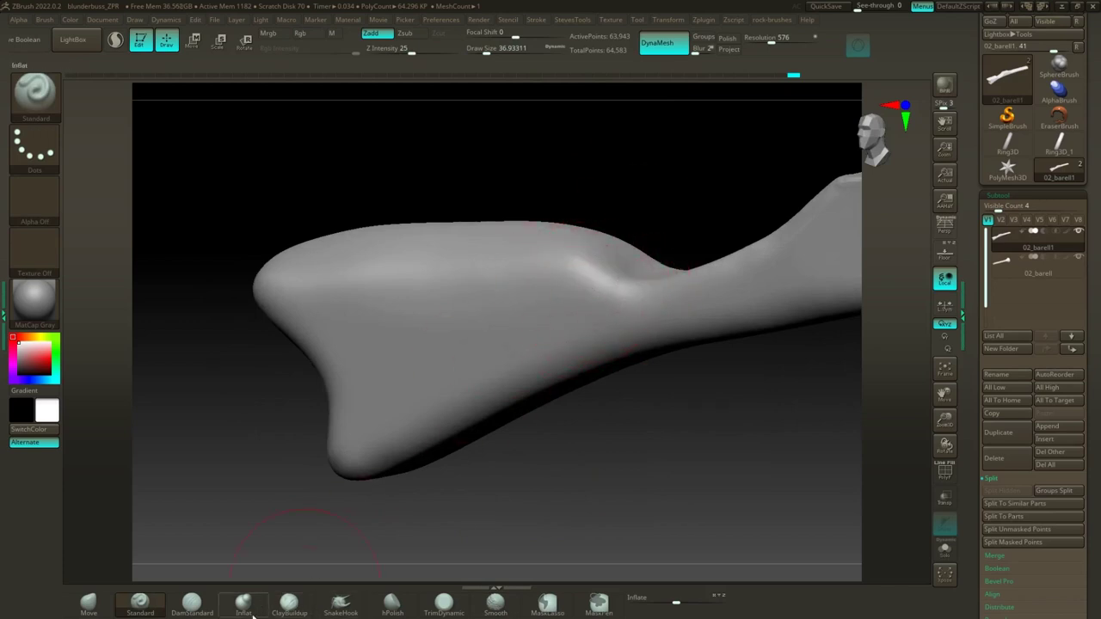
Step: Carve a short crease back from the comb's nose along the butt's side with the DamStandard brush at draw size 15.55142
click(211, 606)
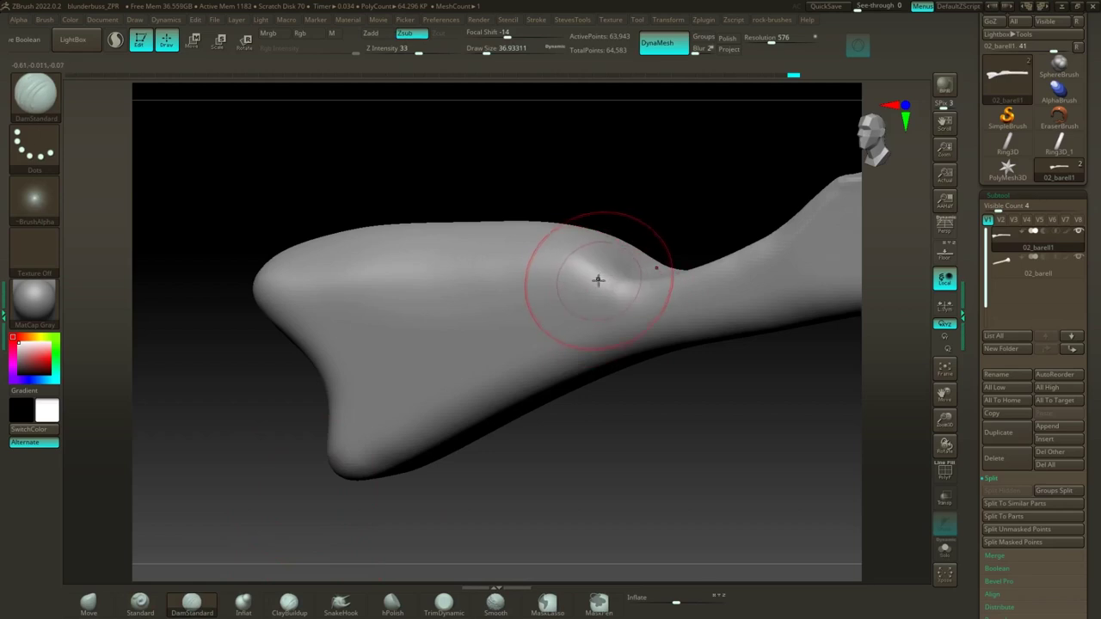
drag(605, 281, 597, 280)
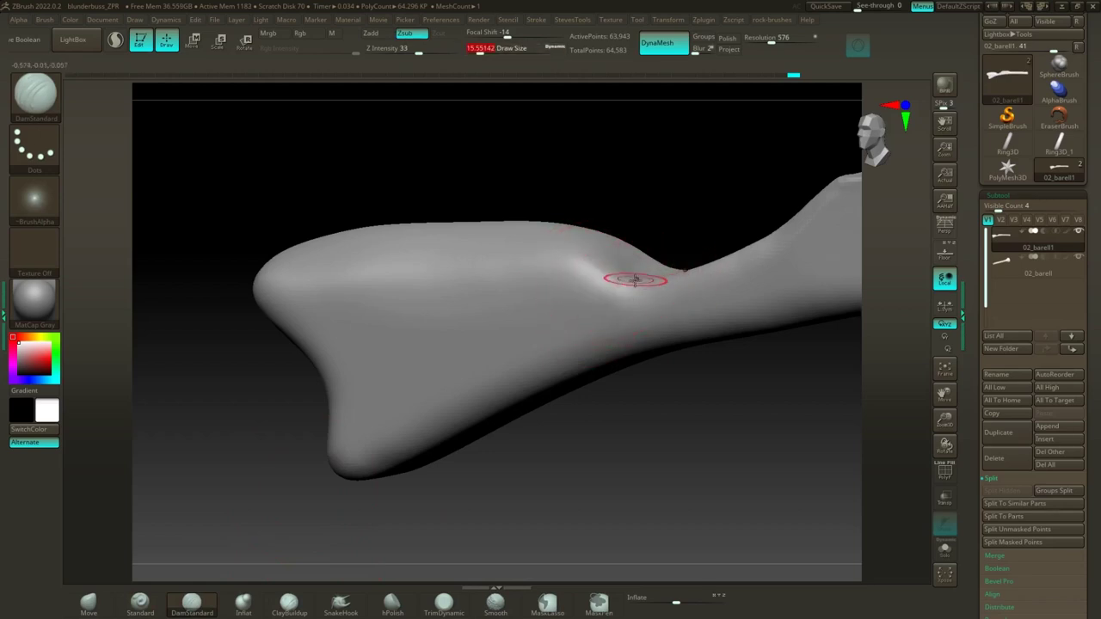
drag(519, 299, 510, 300)
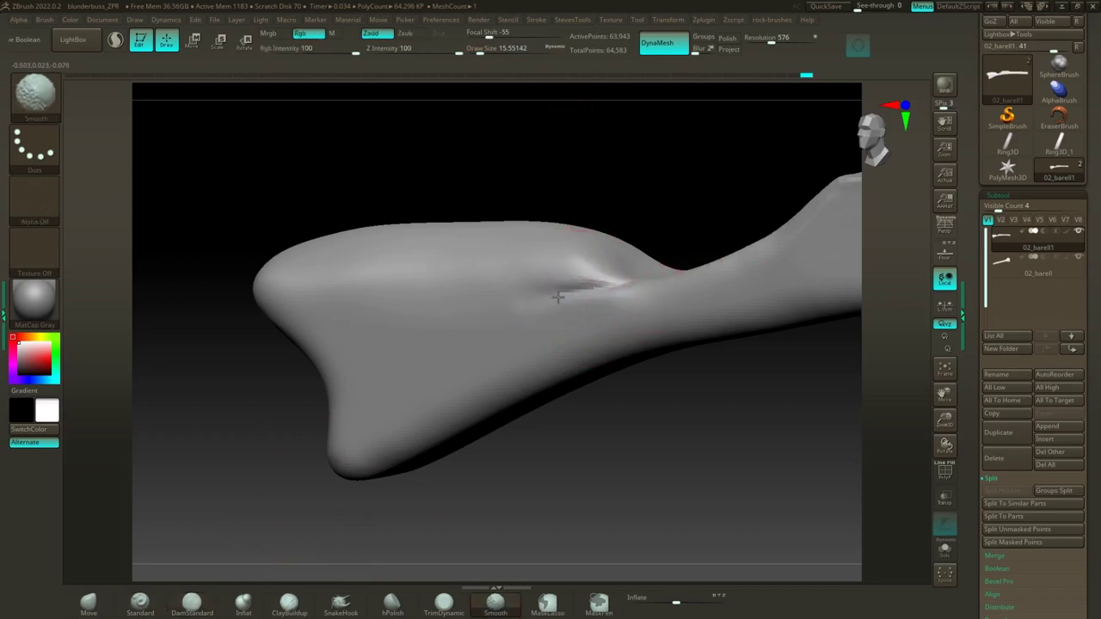
drag(646, 164, 630, 237)
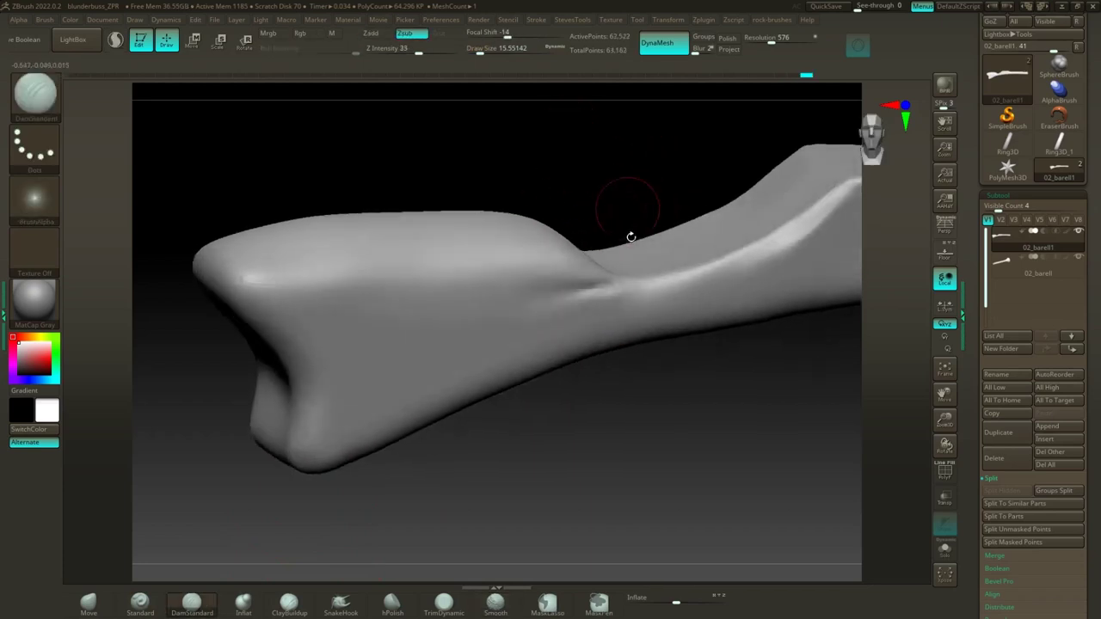
Step: Soften the crease at the comb's nose and the surrounding side of the butt with the Smooth brush
shift+drag(602, 286, 655, 301)
shift+drag(584, 307, 597, 264)
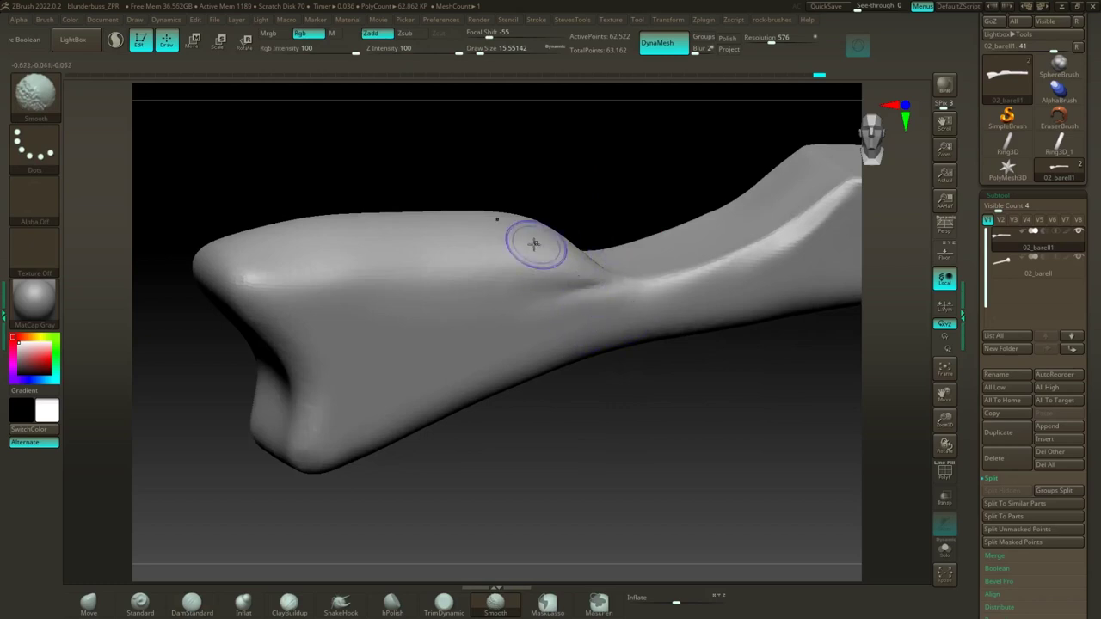
mouse_move(513, 449)
mouse_down()
mouse_move(541, 455)
mouse_move(552, 480)
mouse_move(578, 442)
mouse_up()
shift+drag(503, 373, 467, 413)
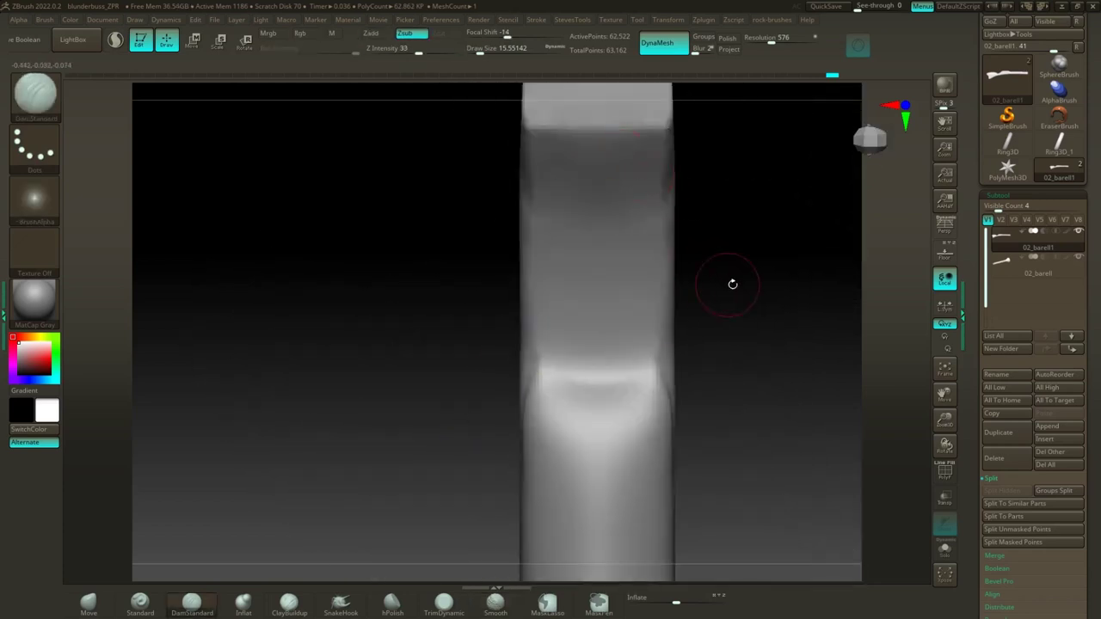
Step: Mask everything except the butt from the top view and blur the mask's edge
mouse_move(730, 284)
mouse_down()
mouse_move(695, 287)
mouse_move(703, 261)
mouse_move(605, 262)
mouse_up()
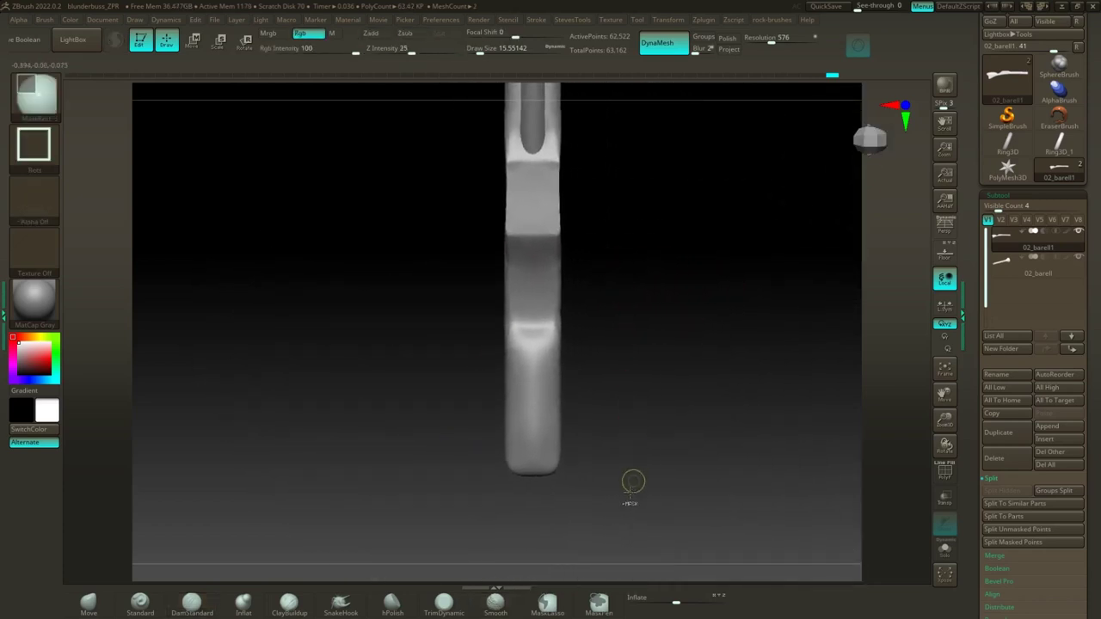
mouse_move(631, 508)
ctrl+mouse_down()
mouse_move(513, 498)
mouse_move(470, 312)
ctrl+mouse_up()
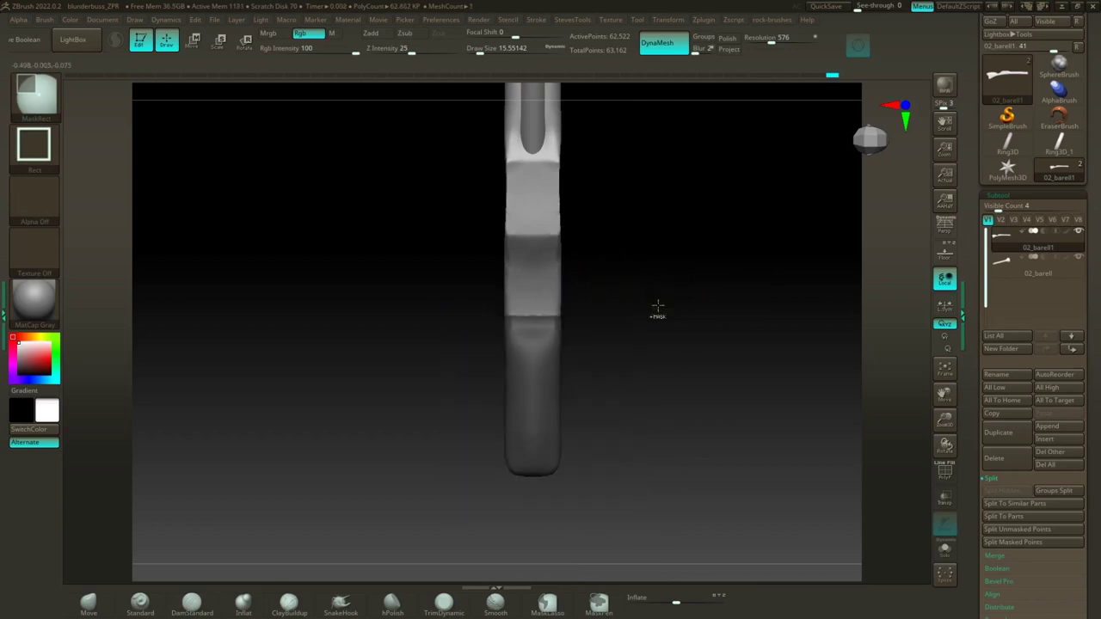
ctrl+click(624, 353)
key(ctrl)
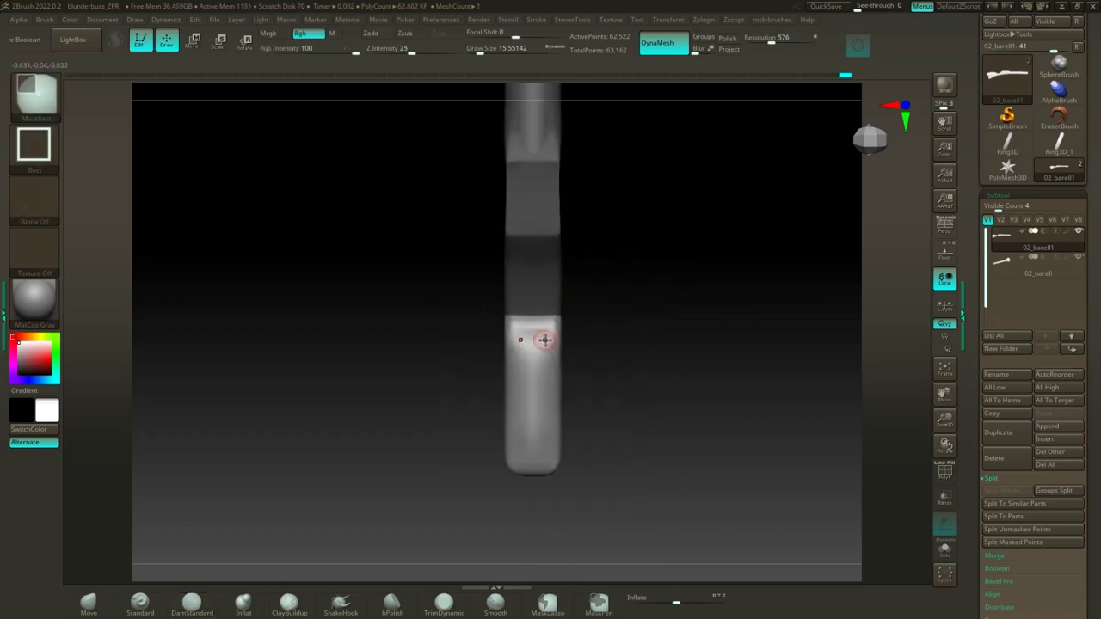
ctrl+click(535, 333)
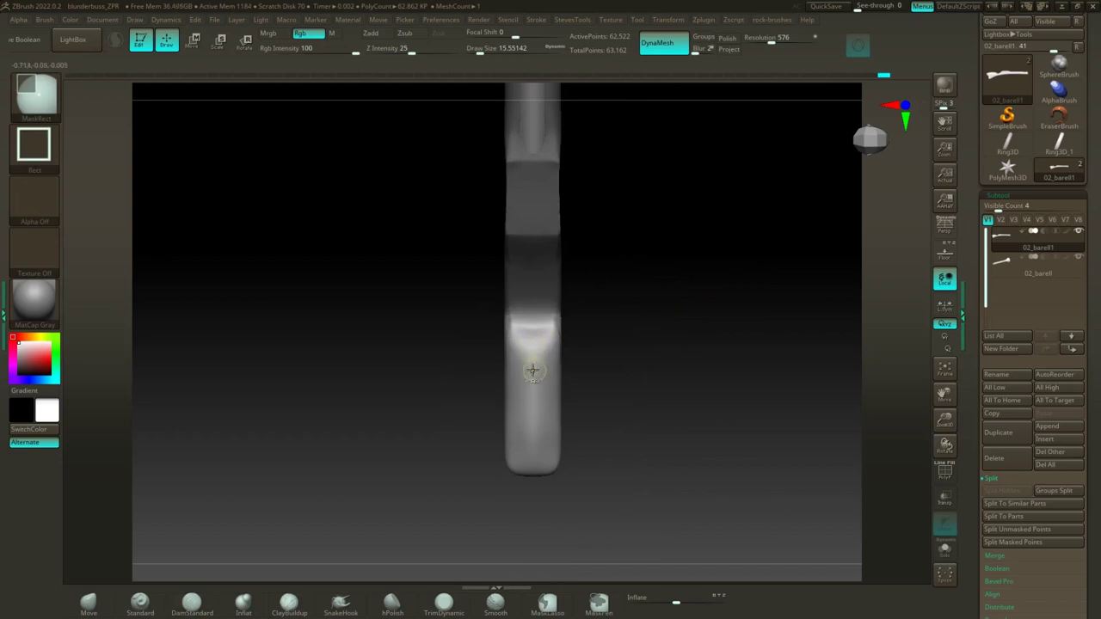
Step: Centre the transform gizmo on the unmasked butt and scale the butt slightly narrower across its width
key(e)
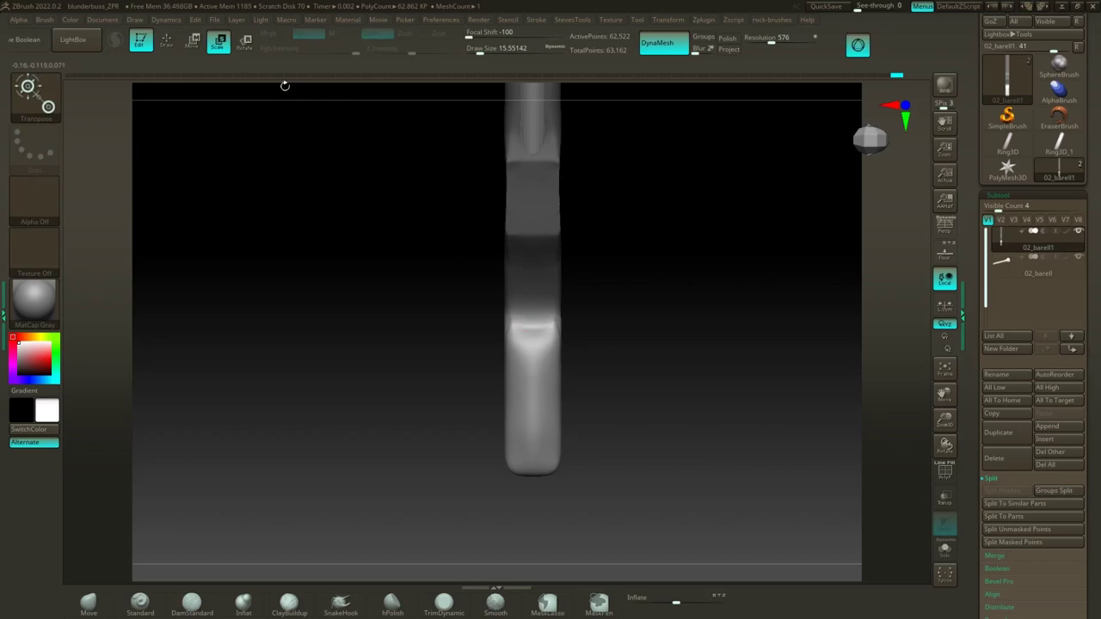
click(192, 41)
ctrl+right_drag(641, 250, 598, 452)
alt+right_drag(608, 242, 712, 275)
click(490, 158)
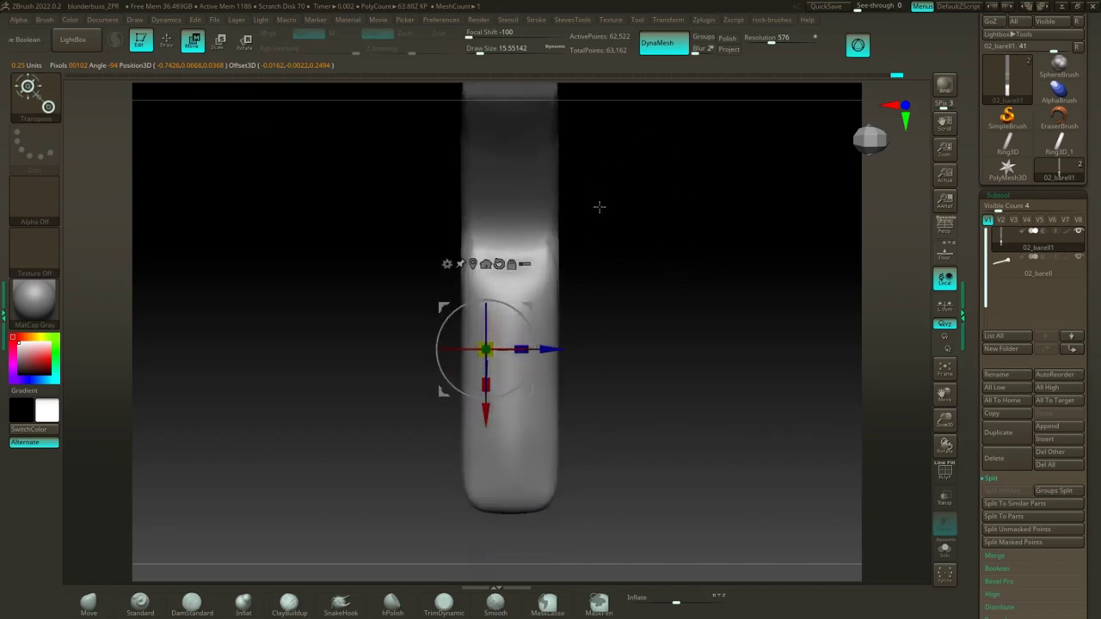
click(485, 263)
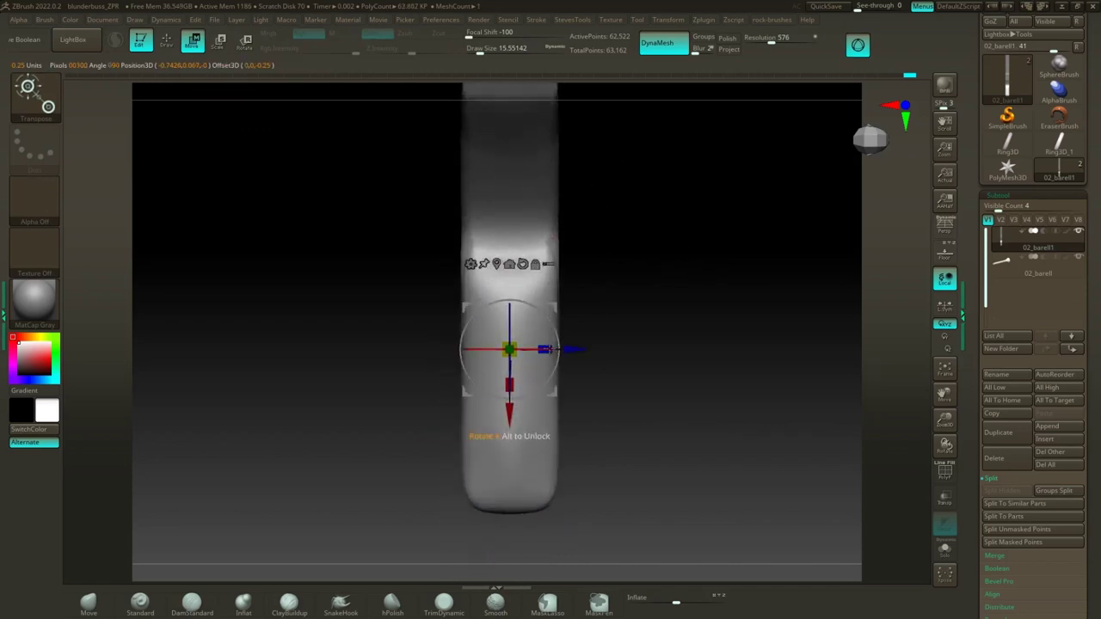
drag(544, 348, 538, 348)
Step: Add the lower part of the butt to the mask from the side view, leaving the upper comb portion unmasked
drag(598, 315, 628, 329)
ctrl+drag(595, 480, 385, 343)
drag(718, 456, 597, 450)
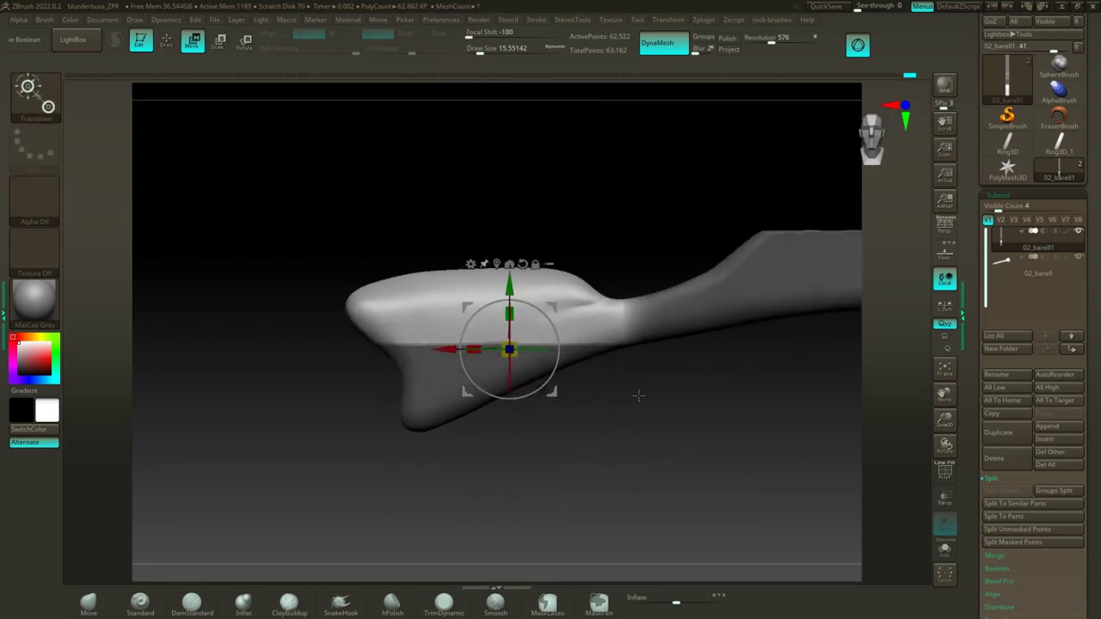
Step: Extend the mask with MaskPen up to a slanted line from the butt's rear to the comb's nose, leaving only the comb unmasked
key(ctrl)
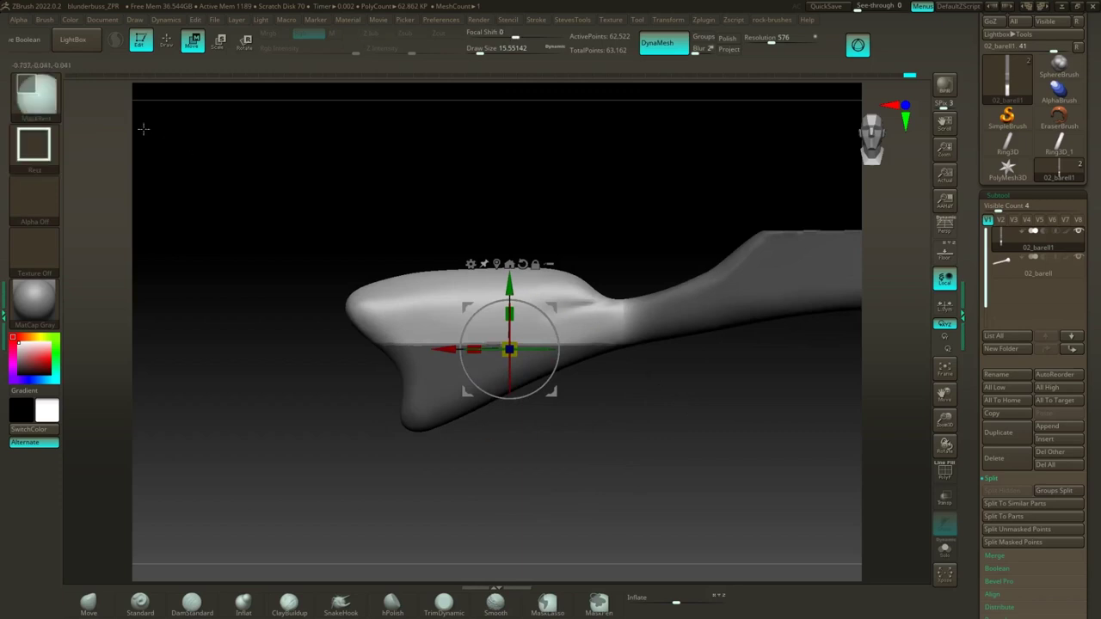
click(34, 93)
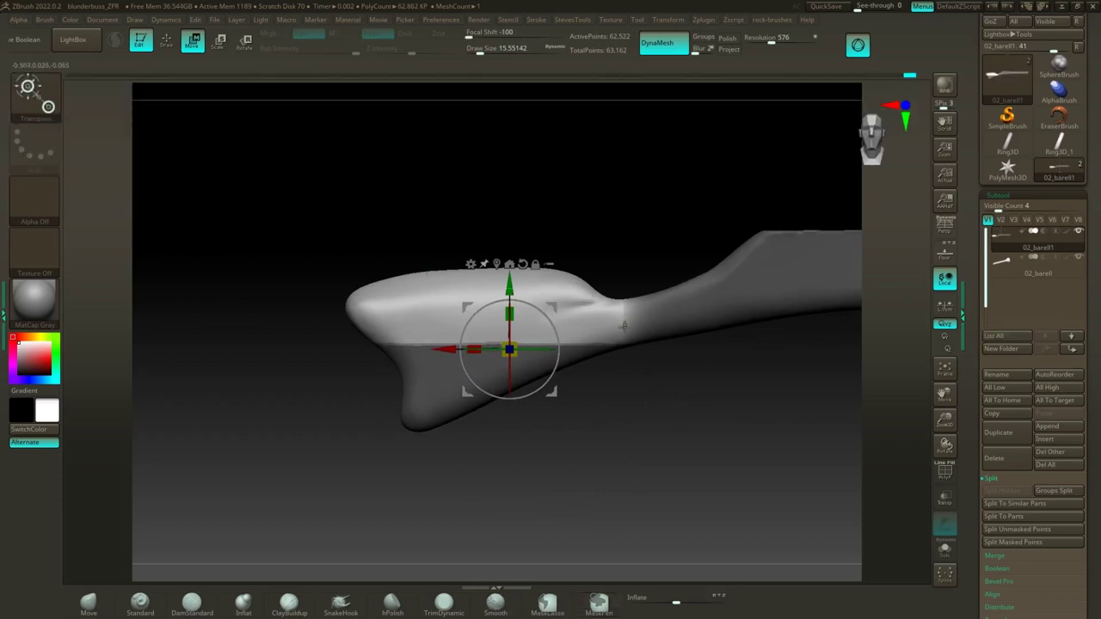
ctrl+drag(625, 331, 583, 349)
key(ctrl+z)
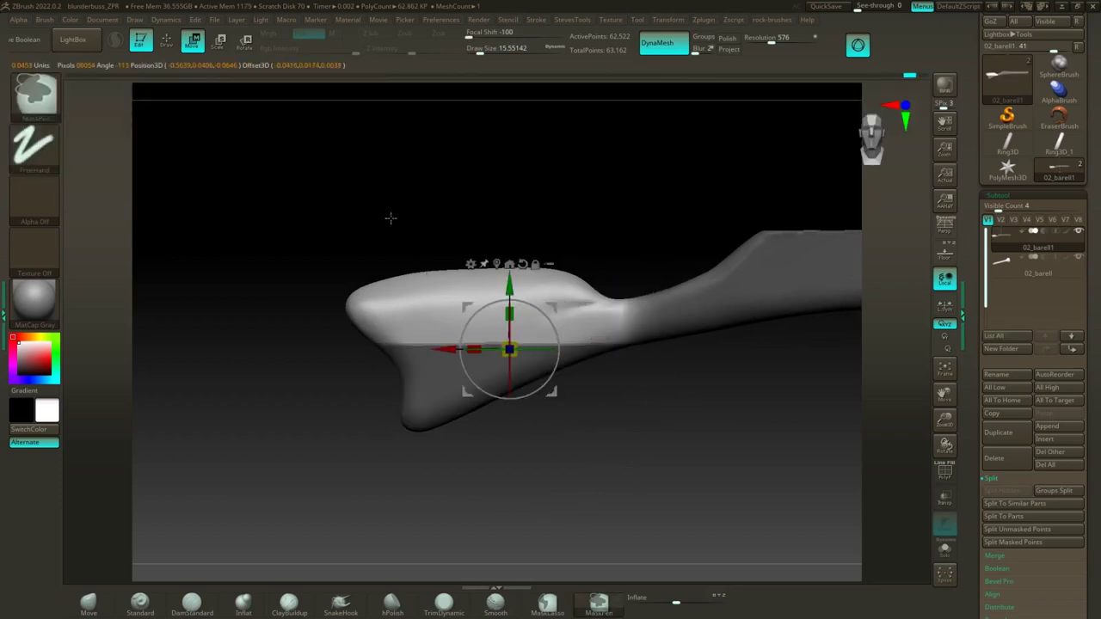
key(q)
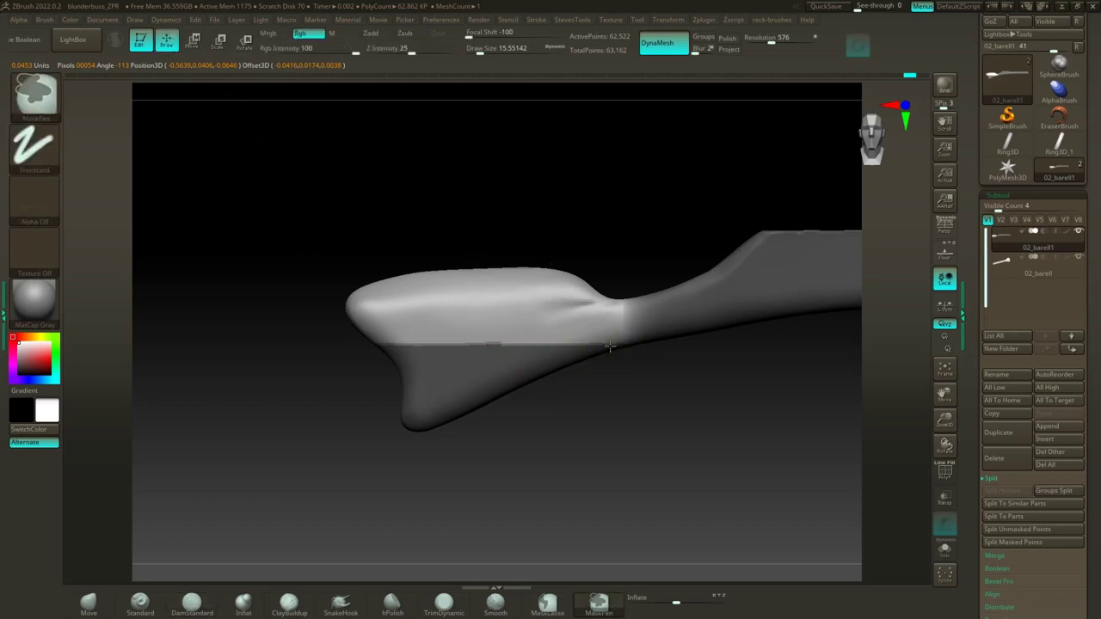
mouse_move(609, 346)
ctrl+mouse_down()
mouse_move(630, 342)
mouse_move(547, 352)
mouse_move(629, 331)
mouse_move(602, 320)
mouse_move(621, 315)
mouse_move(455, 354)
mouse_move(385, 353)
ctrl+mouse_up()
ctrl+click(543, 361)
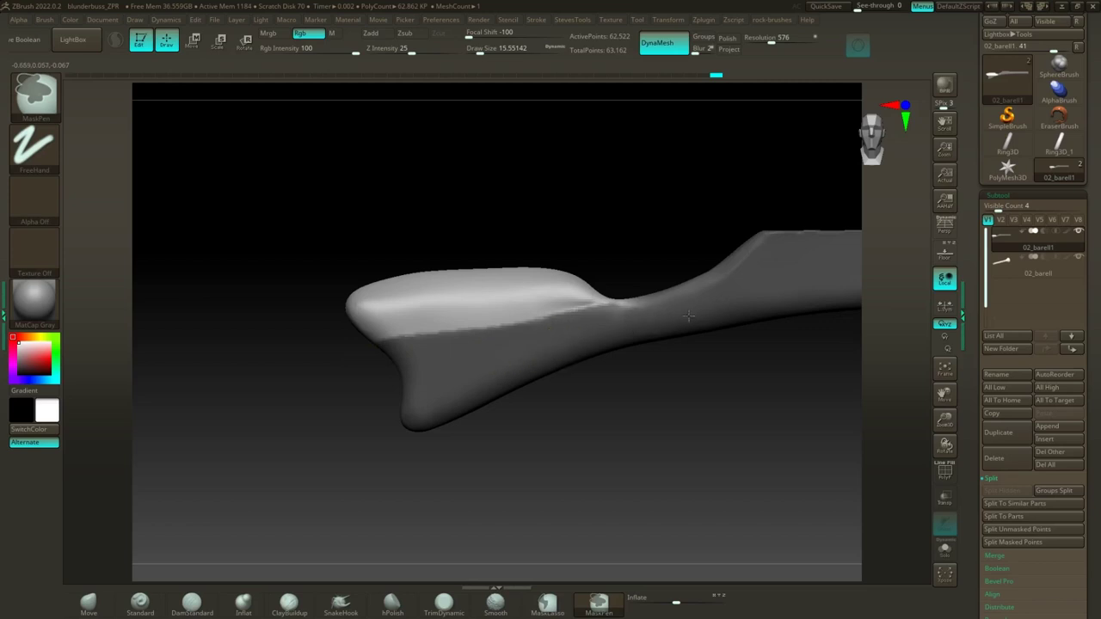
Step: Centre the transform gizmo on the unmasked comb, scale the comb narrower across its width and soften the mask's edge
mouse_move(596, 375)
mouse_down()
mouse_move(582, 401)
mouse_move(592, 398)
mouse_move(587, 372)
mouse_up()
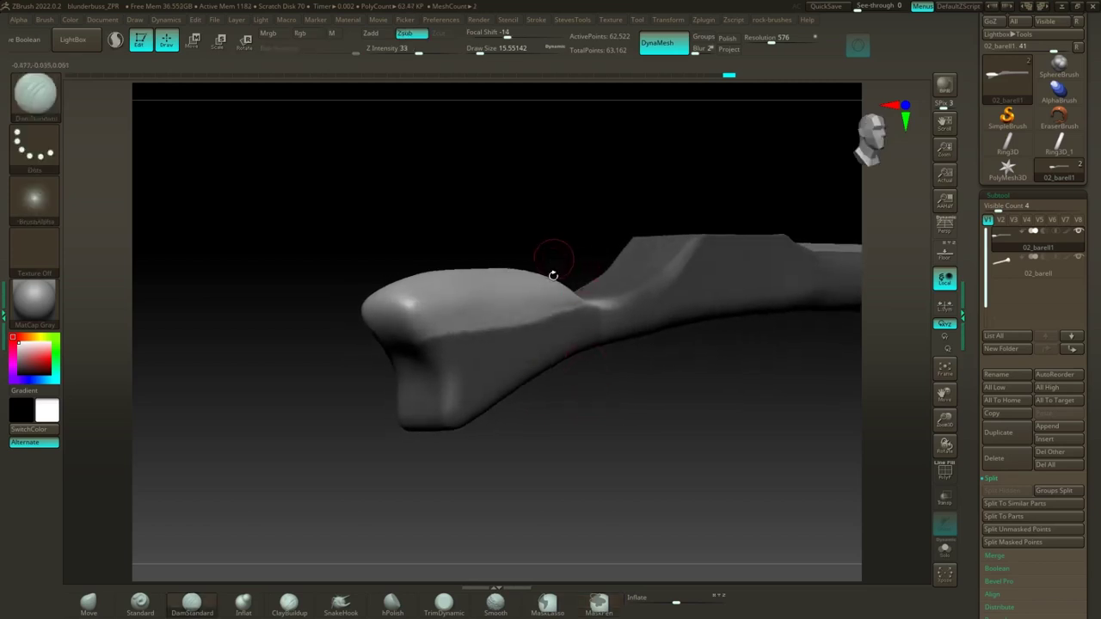
drag(569, 439, 572, 405)
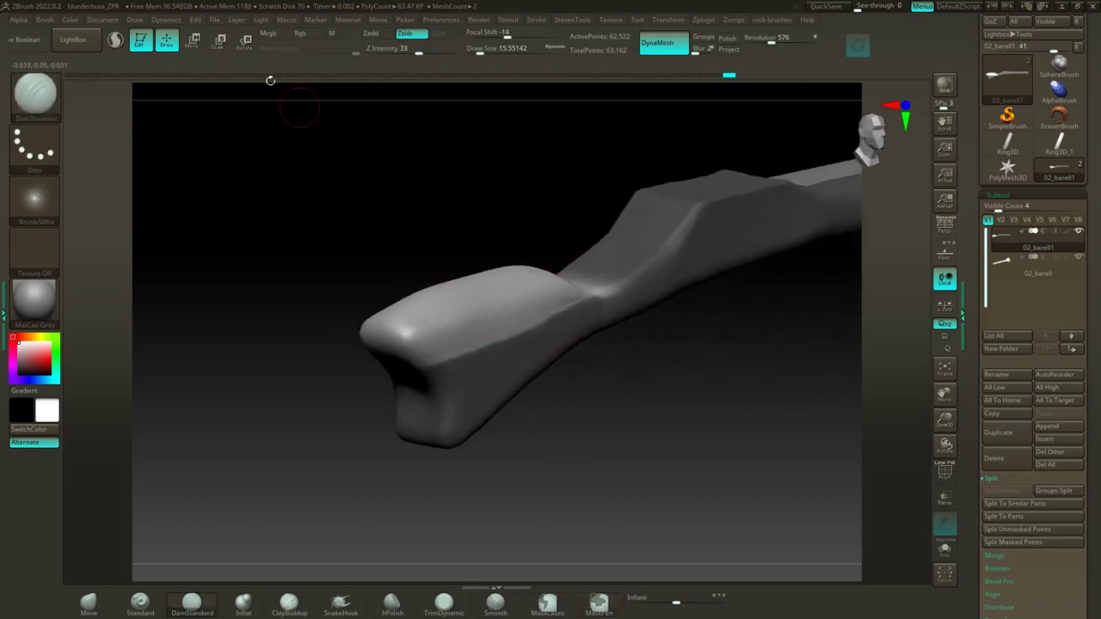
click(220, 41)
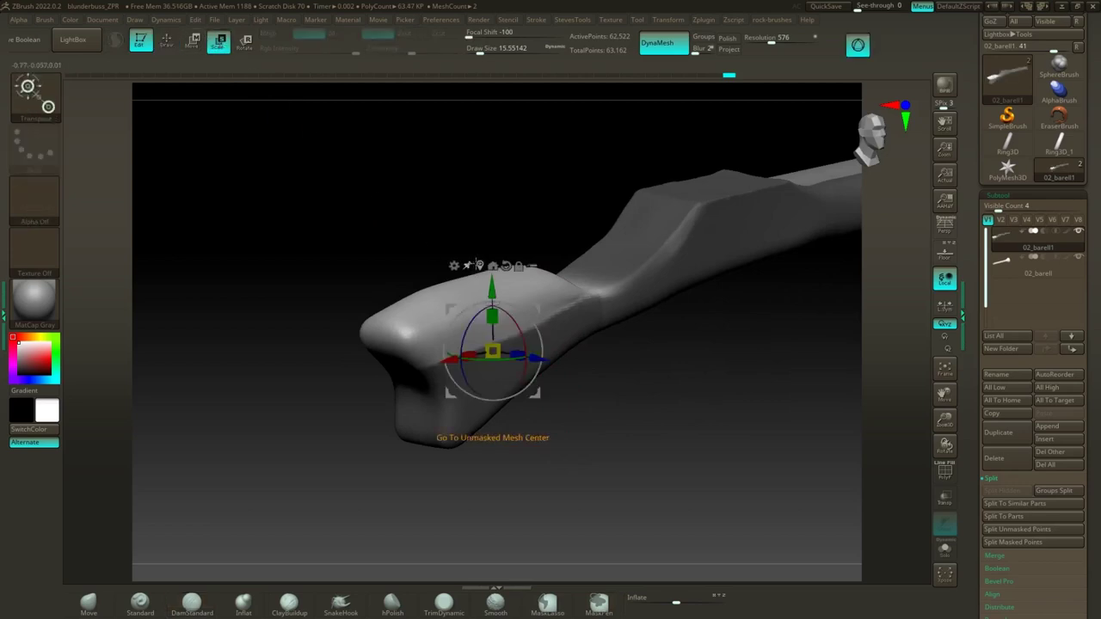
click(479, 267)
drag(401, 266, 467, 280)
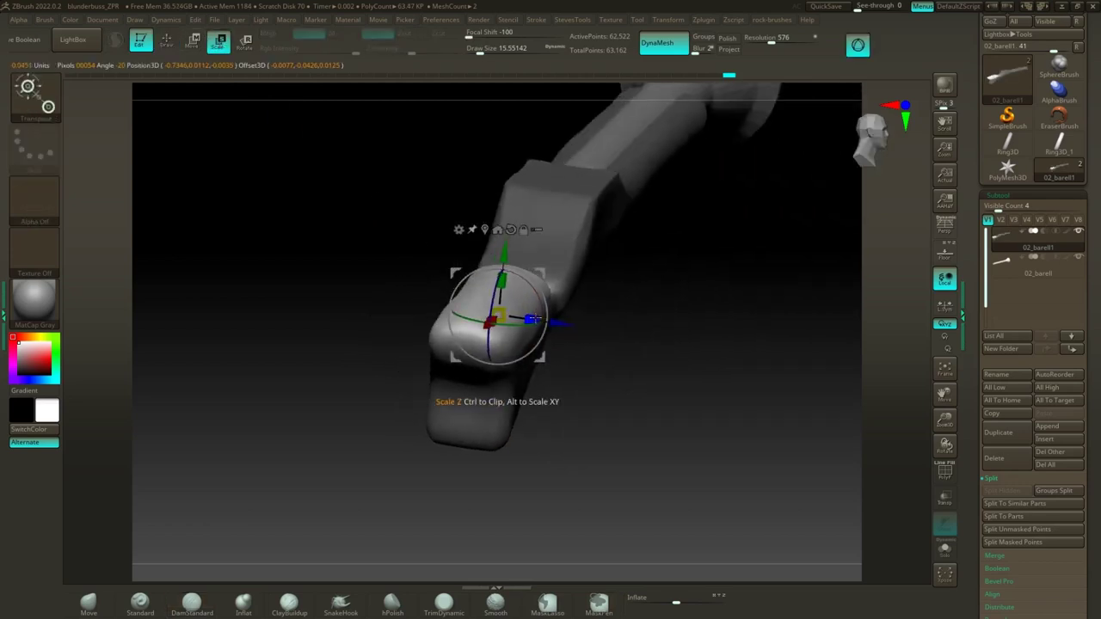
drag(632, 315, 547, 321)
ctrl+click(492, 390)
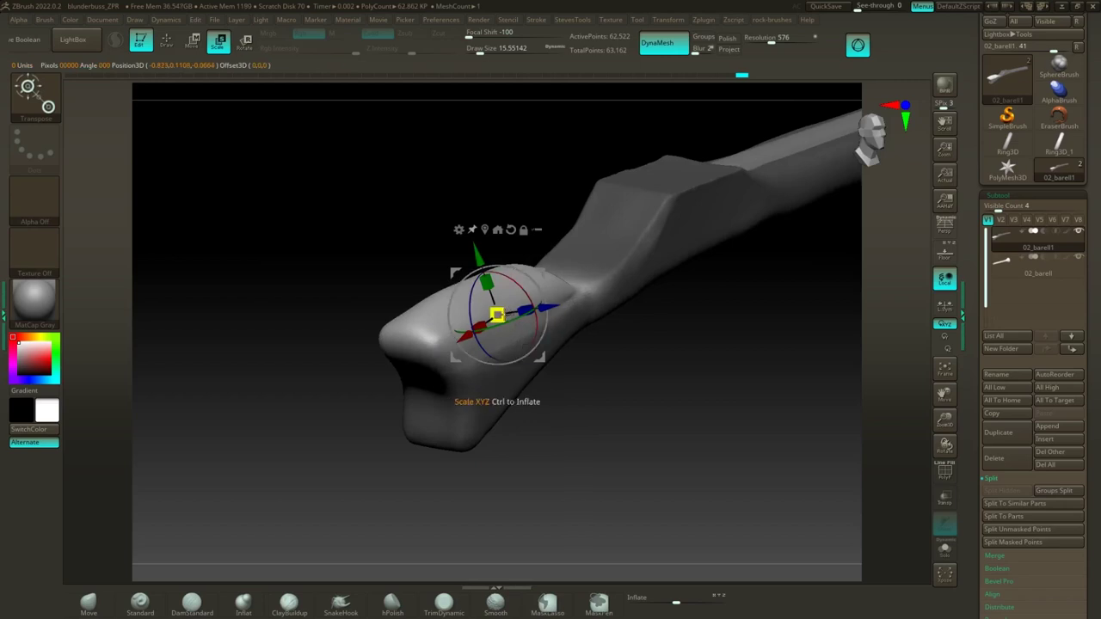
click(485, 231)
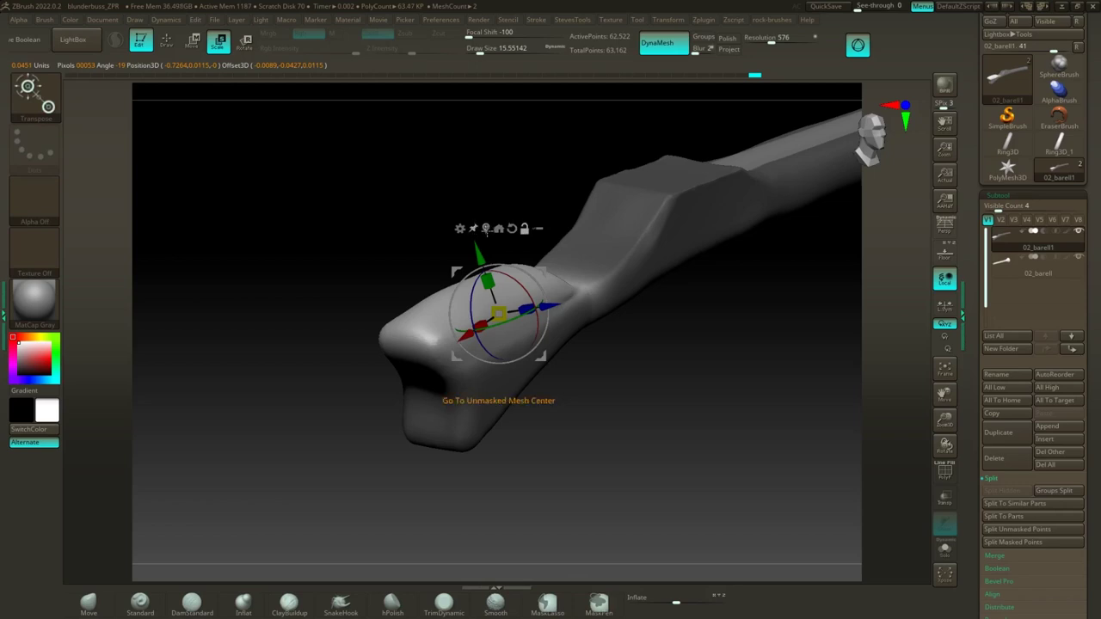
drag(393, 241, 438, 241)
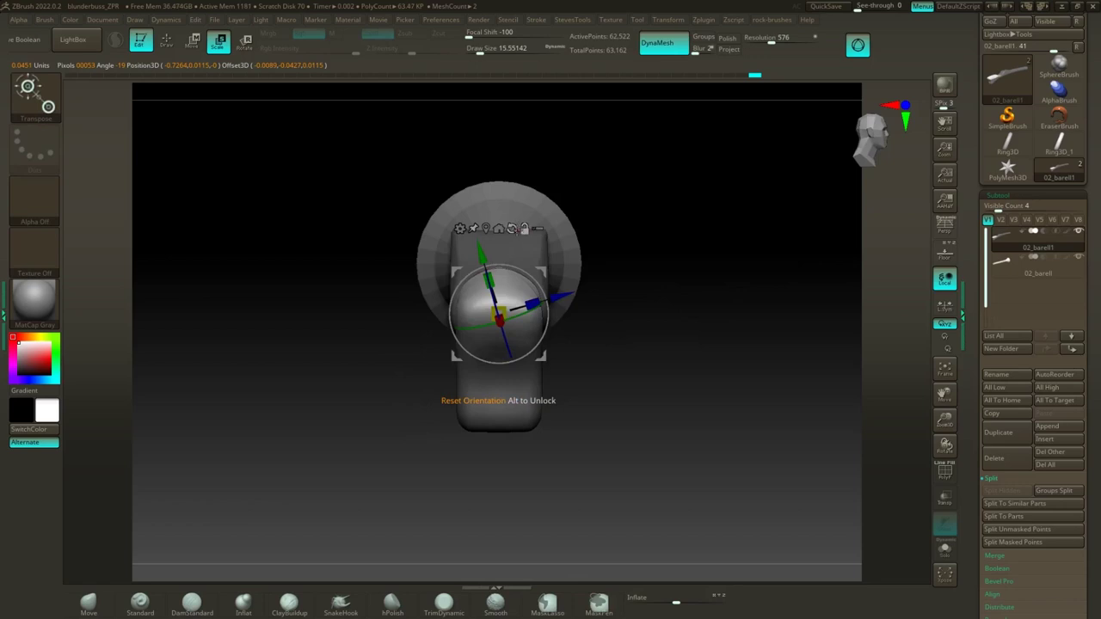
drag(547, 312, 532, 279)
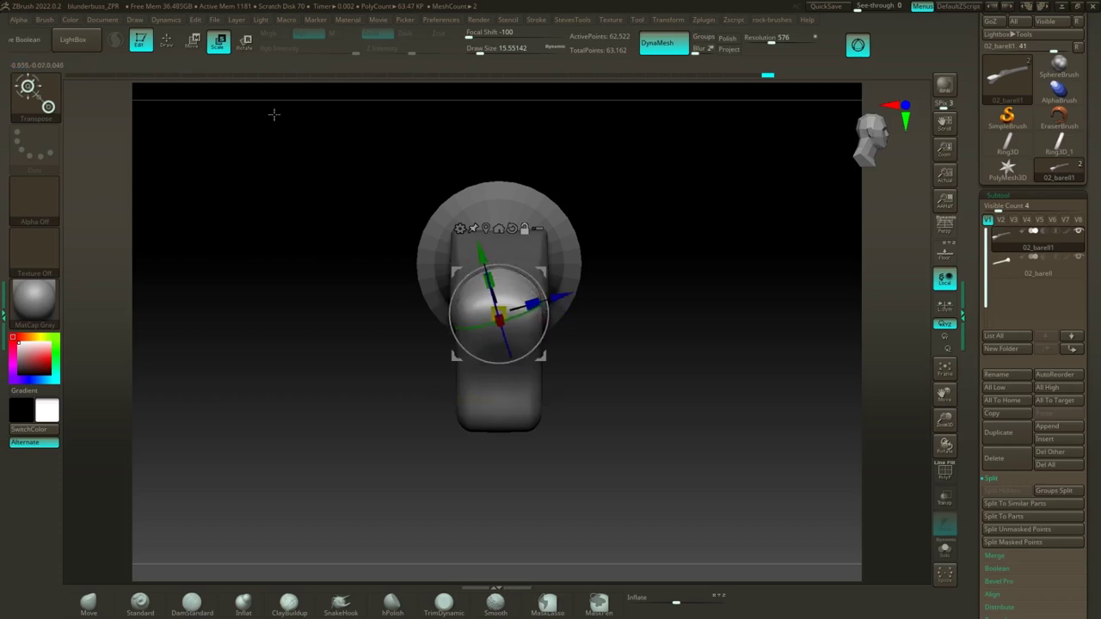
Step: Try to soften the crease at the comb's nose and along the butt's side with the Smooth brush
key(q)
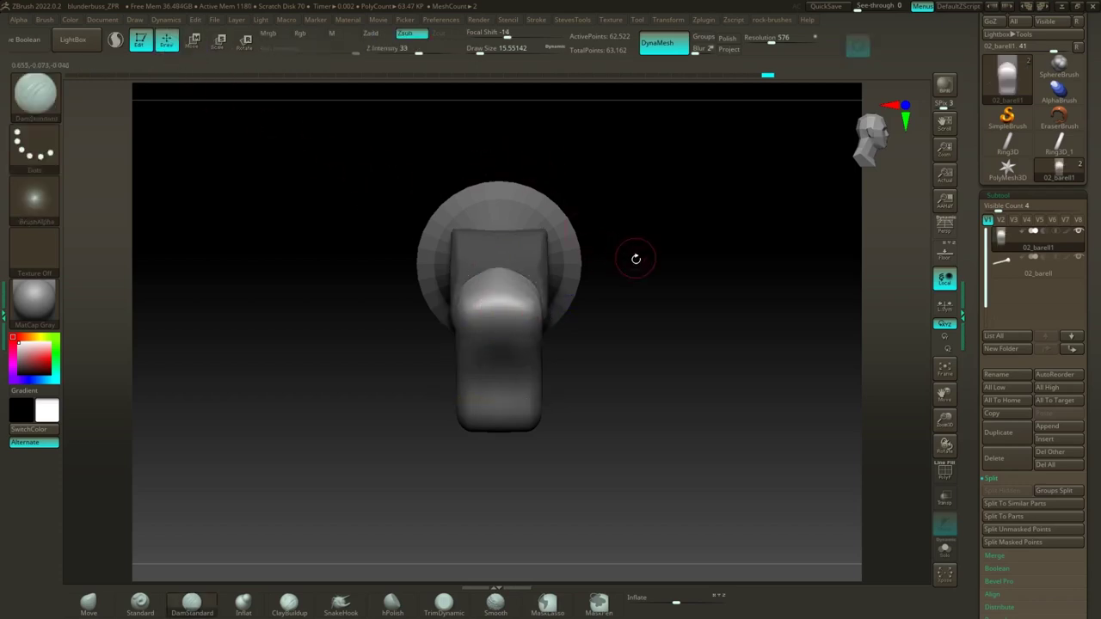
drag(635, 258, 649, 372)
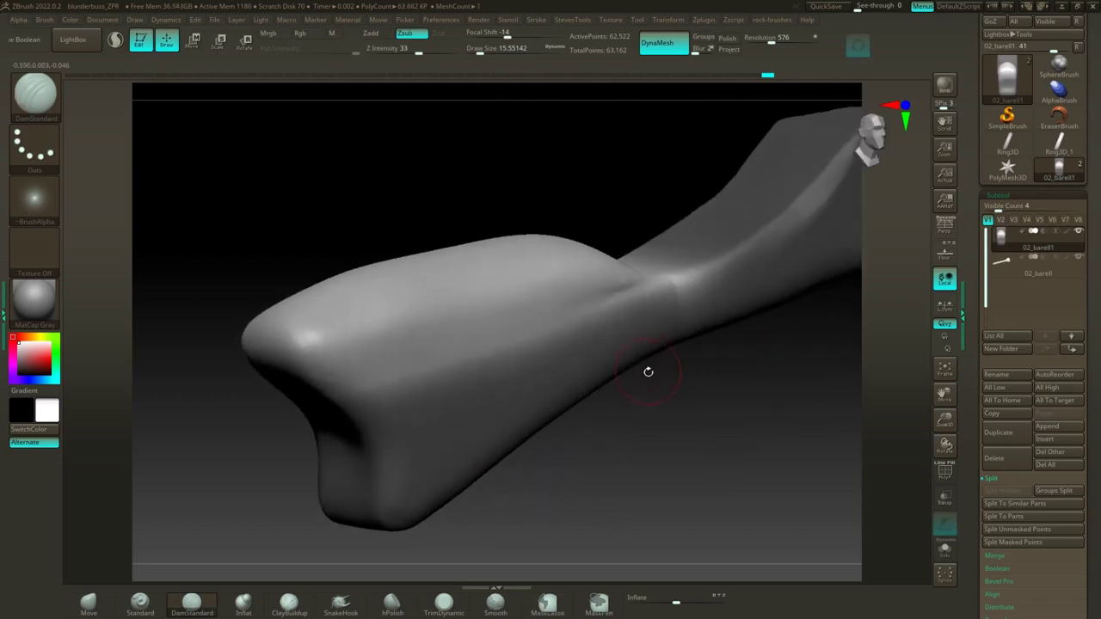
key(s)
drag(636, 426, 638, 426)
key(shift)
shift+drag(543, 288, 541, 291)
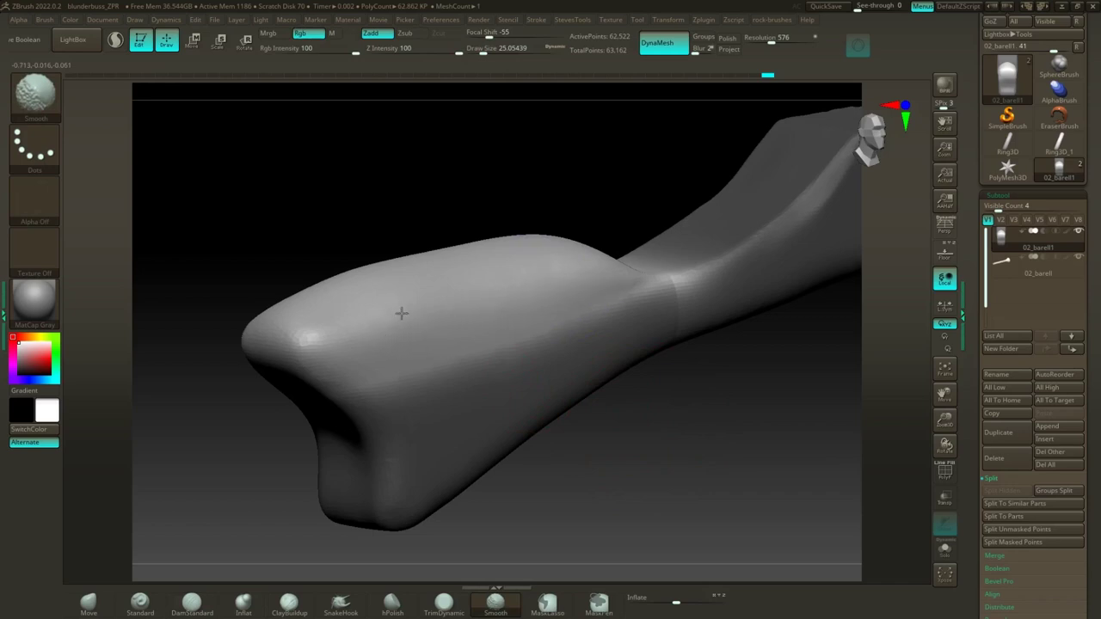
drag(395, 184, 418, 167)
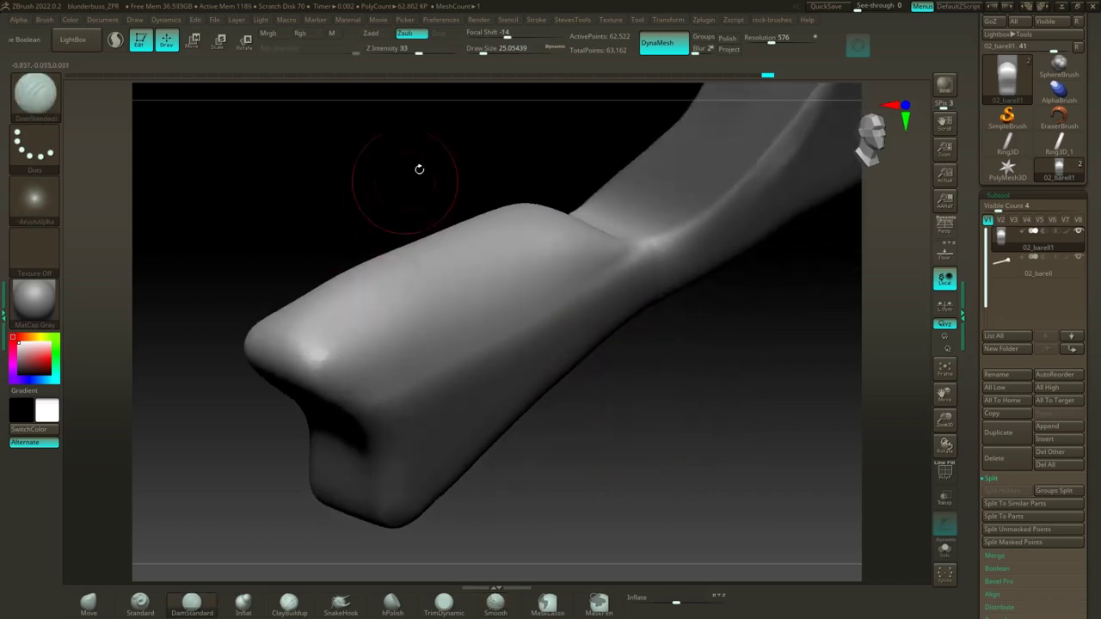
Step: Return to the masked, unsmoothed comb and pull its sides inward from the top view with a Move brush sized about 145
click(89, 600)
key(s)
drag(344, 187, 383, 187)
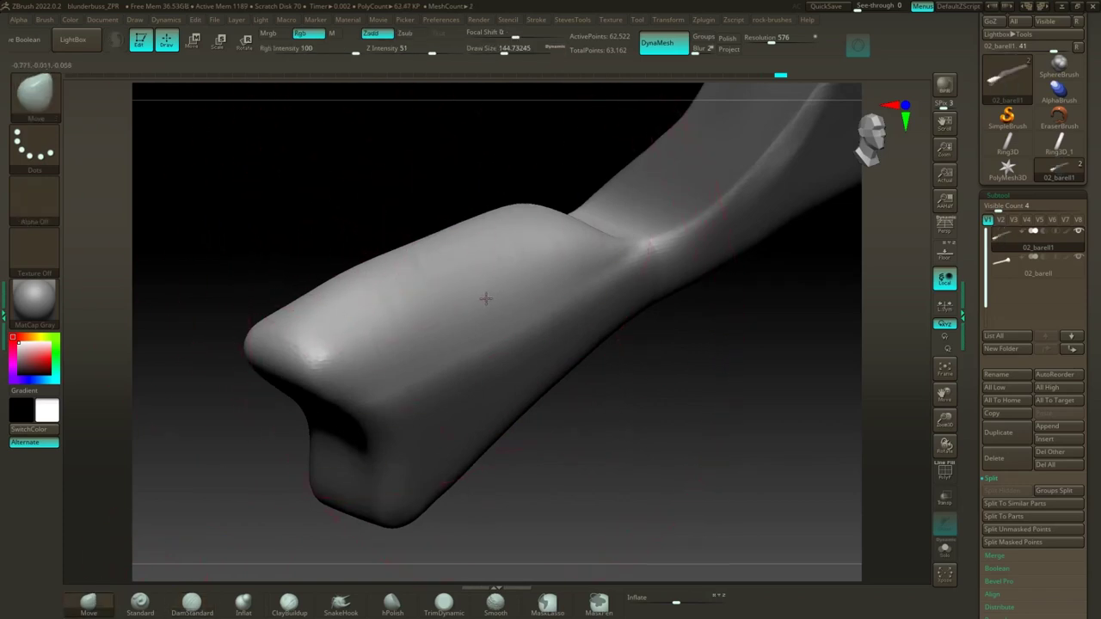
key(ctrl)
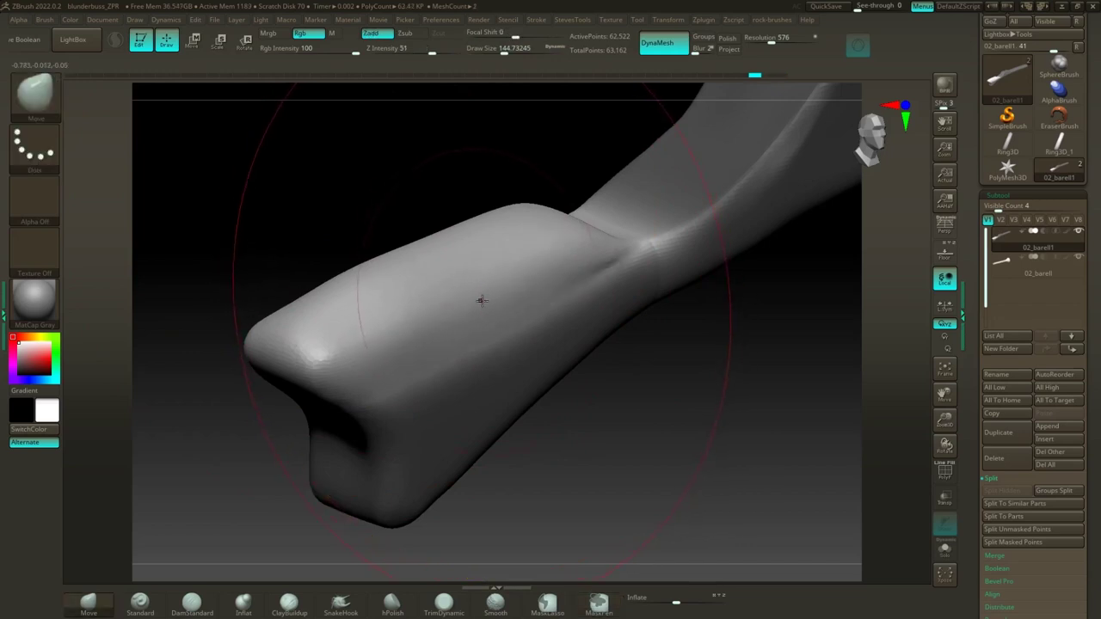
drag(485, 298, 457, 290)
mouse_move(409, 255)
right_down()
mouse_move(394, 266)
mouse_move(405, 288)
mouse_move(528, 277)
mouse_move(507, 278)
right_up()
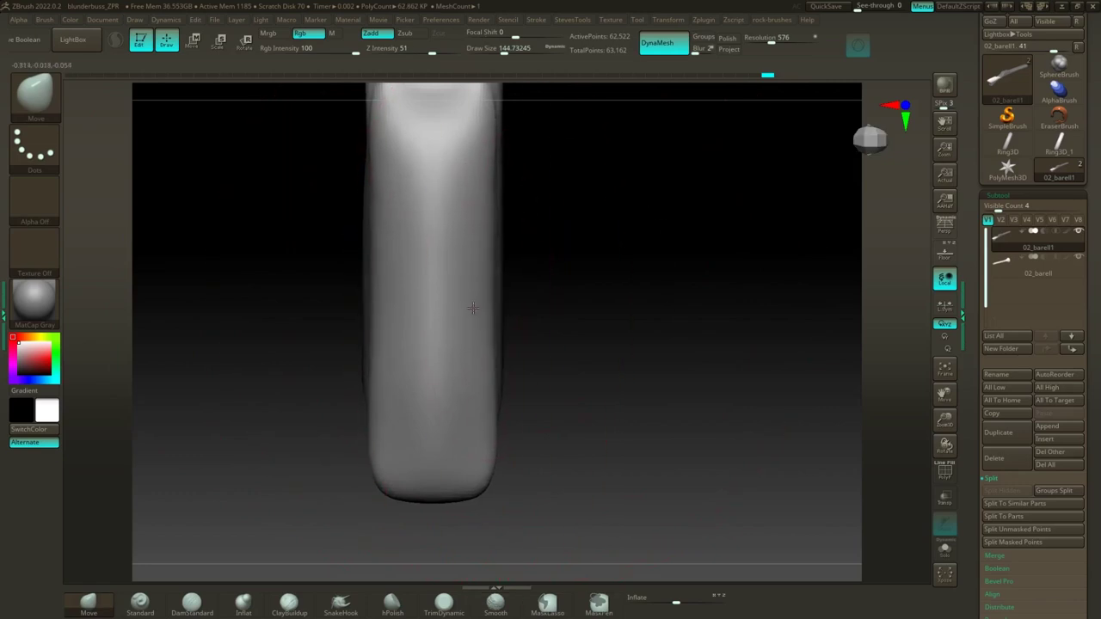
drag(476, 273, 466, 271)
drag(476, 309, 466, 337)
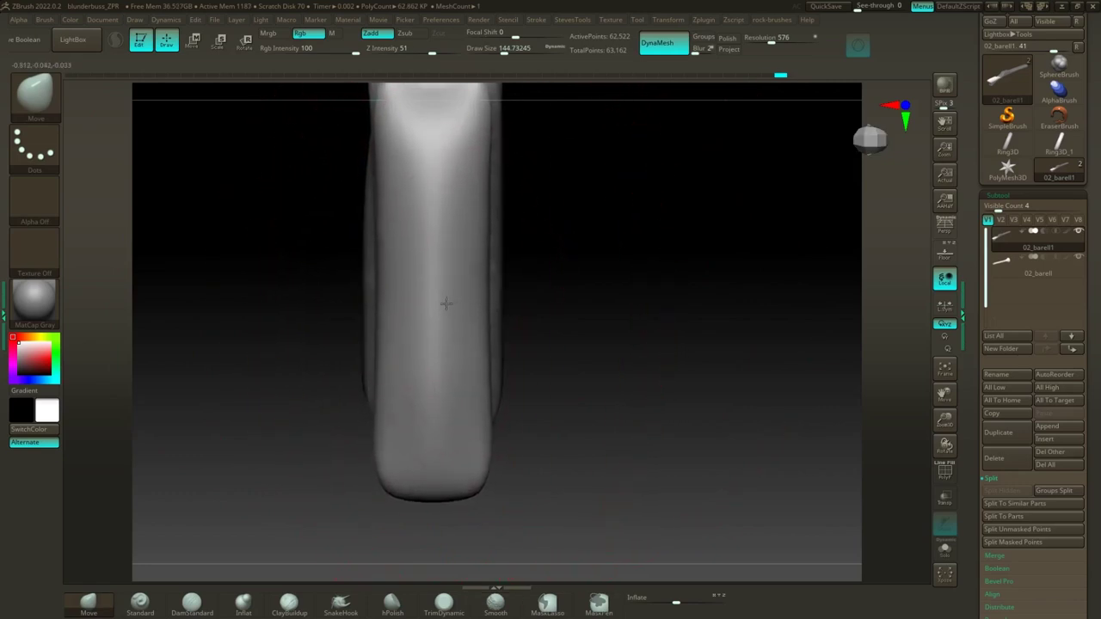
Step: Clear the mask and smooth away the stepped ridge between the comb and the butt's side at a draw size of about 37
mouse_move(562, 312)
mouse_down()
mouse_move(533, 246)
mouse_move(400, 255)
mouse_move(381, 245)
mouse_up()
key(s)
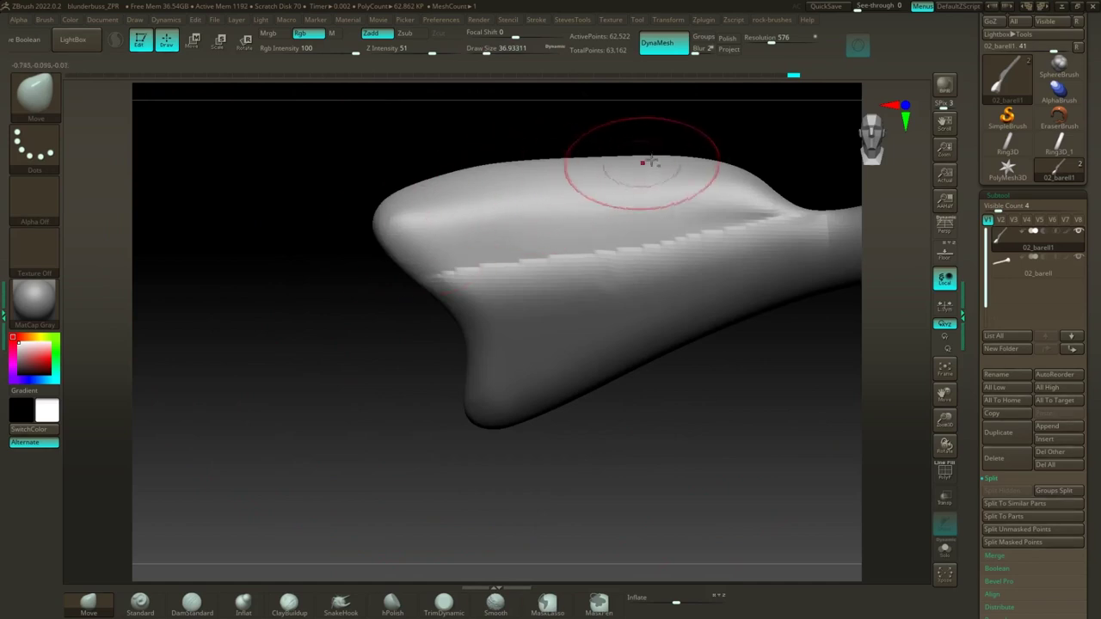
mouse_move(536, 178)
mouse_down()
mouse_move(553, 177)
mouse_move(545, 186)
mouse_move(528, 102)
mouse_up()
key(ctrl)
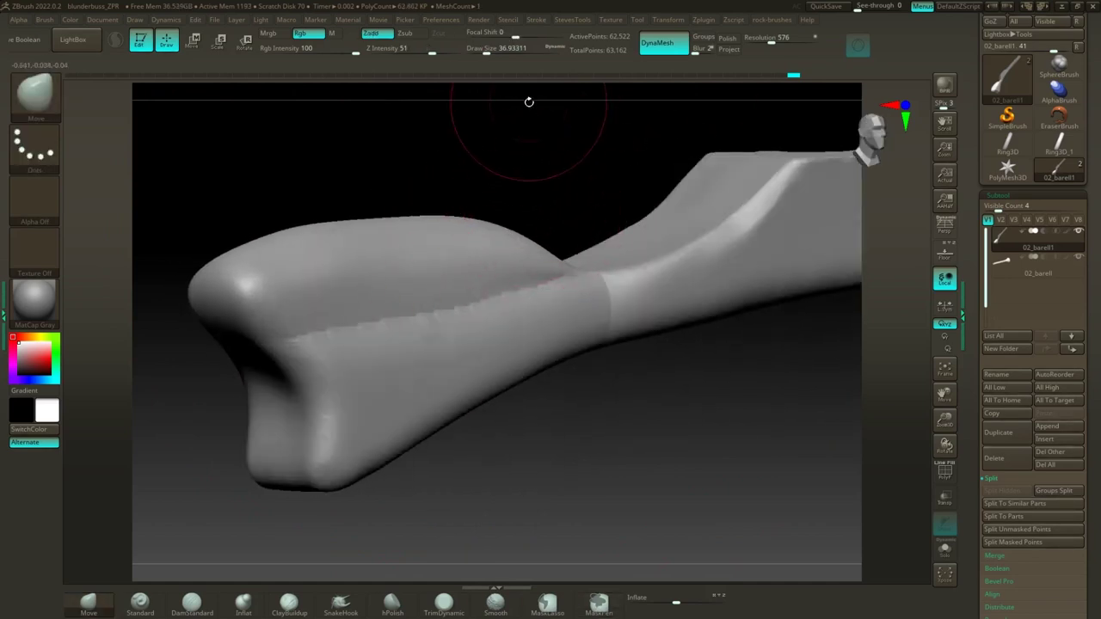
key(shift)
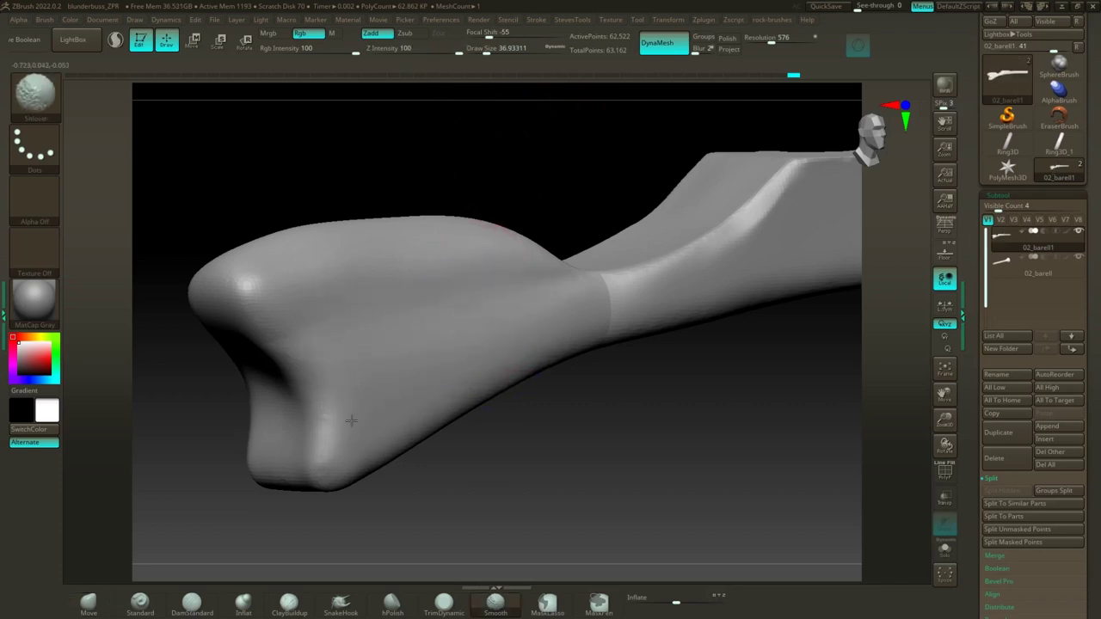
Step: Remesh the stock with DynaMesh and smooth the crease where the butt meets the grip
mouse_move(486, 430)
mouse_down()
mouse_move(507, 442)
mouse_move(485, 451)
mouse_move(502, 459)
mouse_up()
key(ctrl)
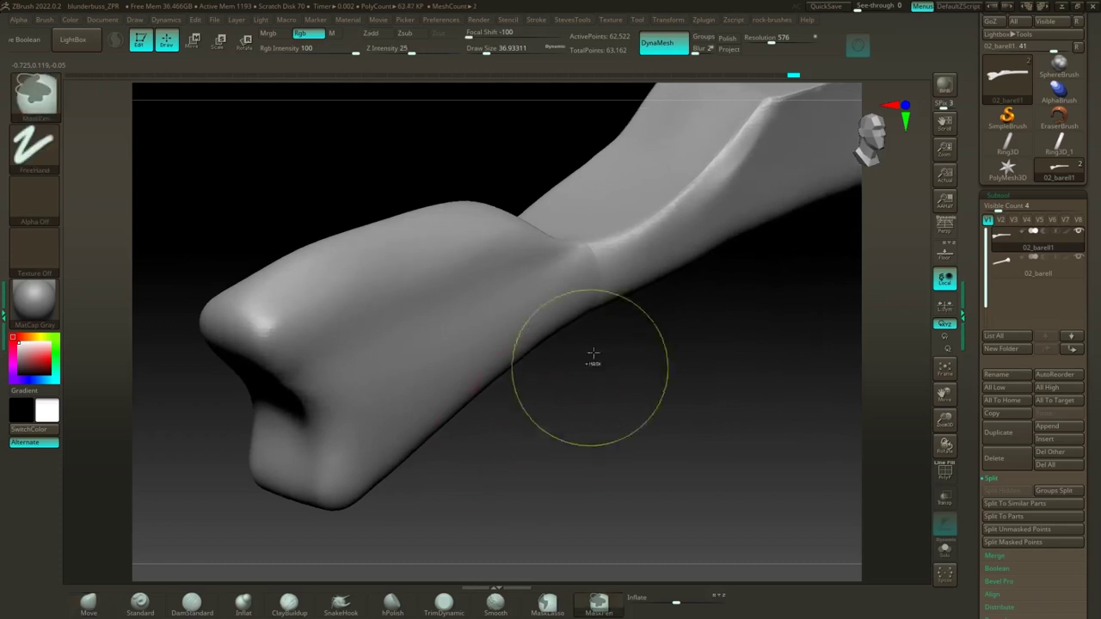
key(shift)
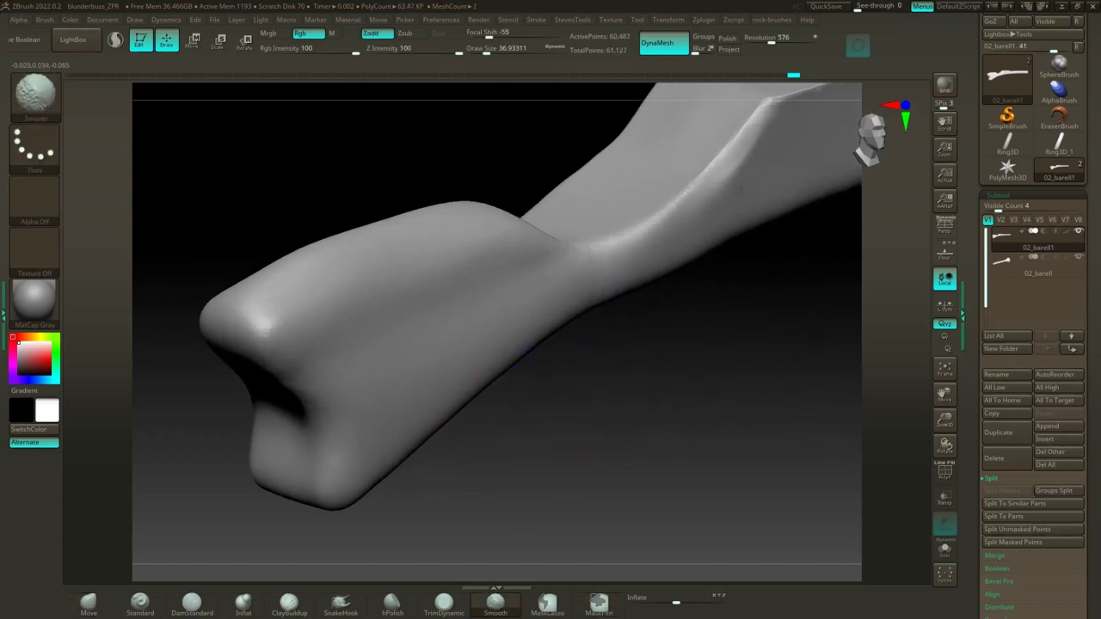
shift+drag(611, 269, 640, 237)
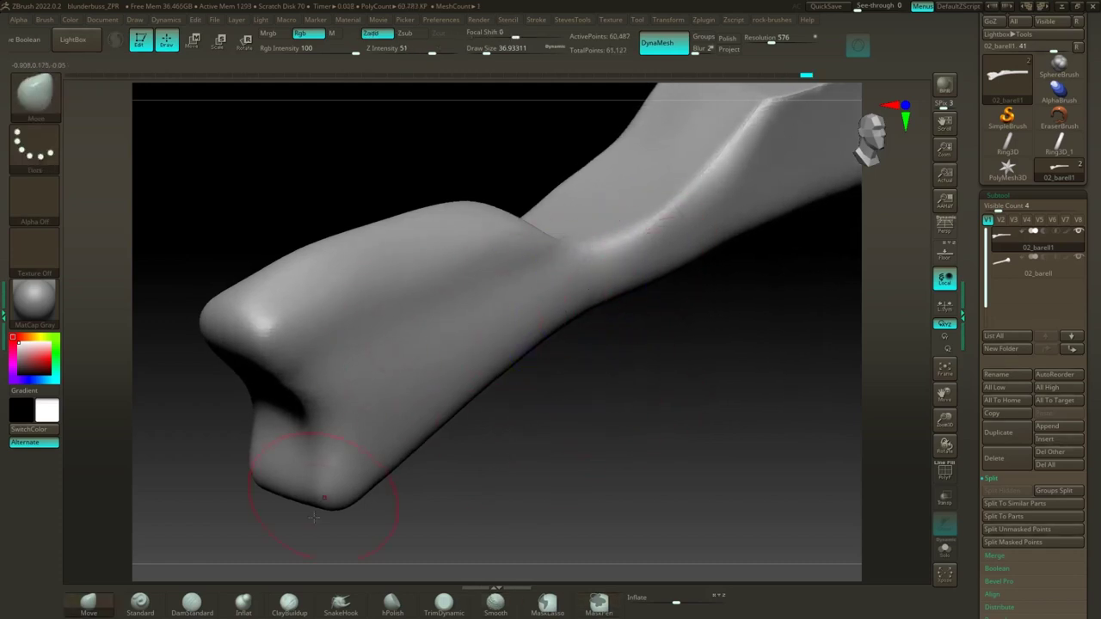
Step: Flatten the grip's upper side edge with hPolish and smooth the lower side of the grip along its length
click(392, 602)
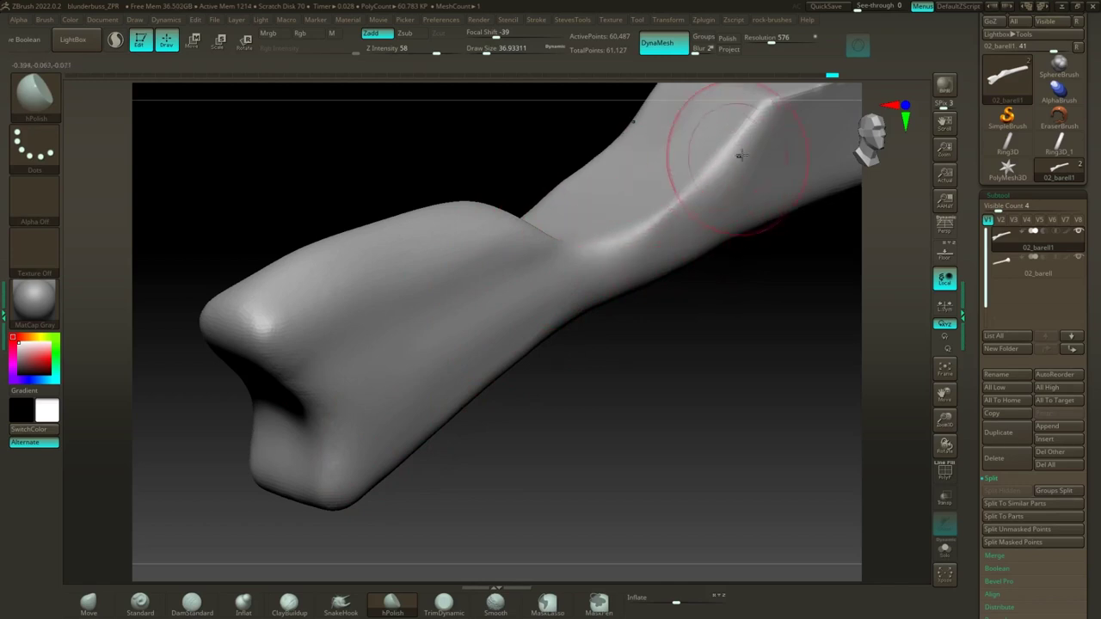
mouse_move(737, 152)
mouse_down()
mouse_move(645, 234)
mouse_move(653, 231)
mouse_move(593, 253)
mouse_up()
drag(639, 354, 653, 396)
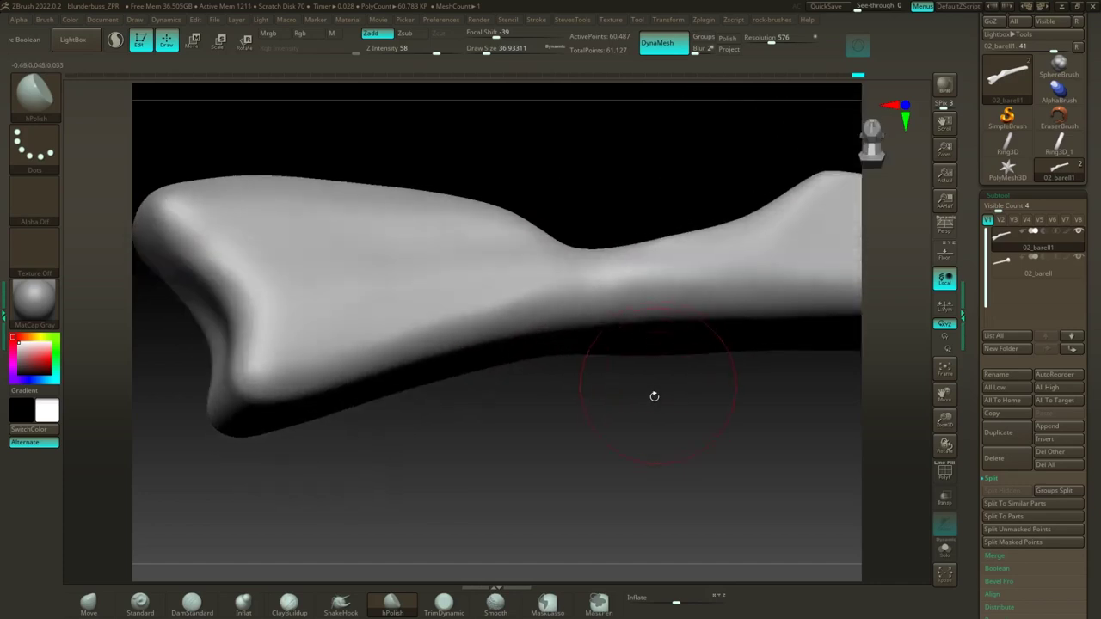
mouse_move(645, 456)
mouse_down()
mouse_move(590, 447)
mouse_move(584, 435)
mouse_up()
key(shift)
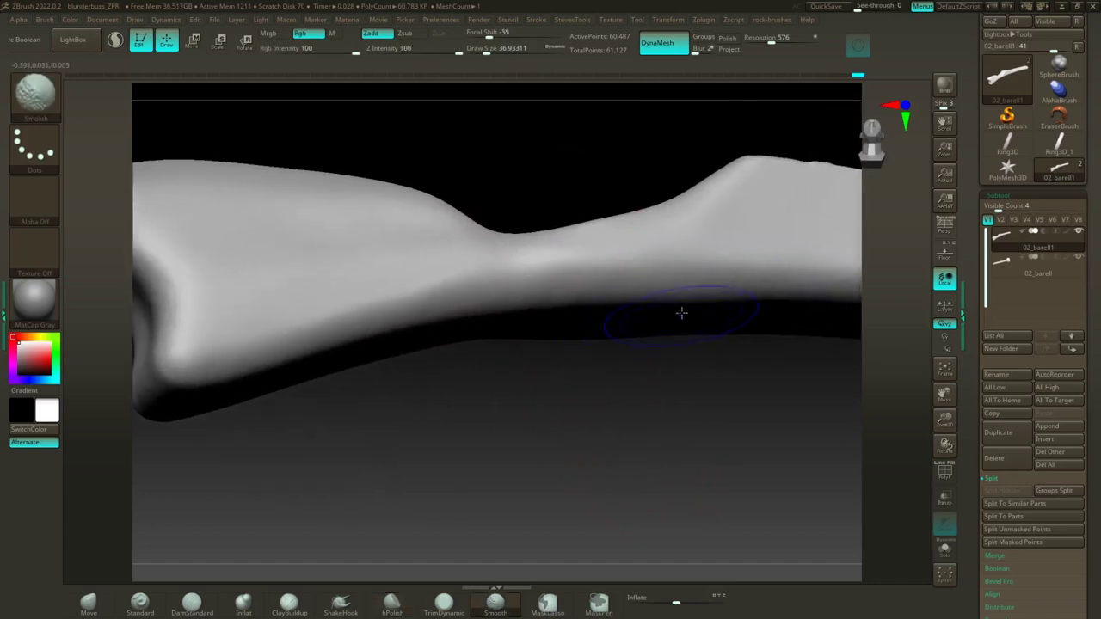
shift+drag(516, 294, 475, 308)
mouse_move(674, 280)
shift+mouse_down()
mouse_move(472, 284)
mouse_move(464, 297)
shift+mouse_up()
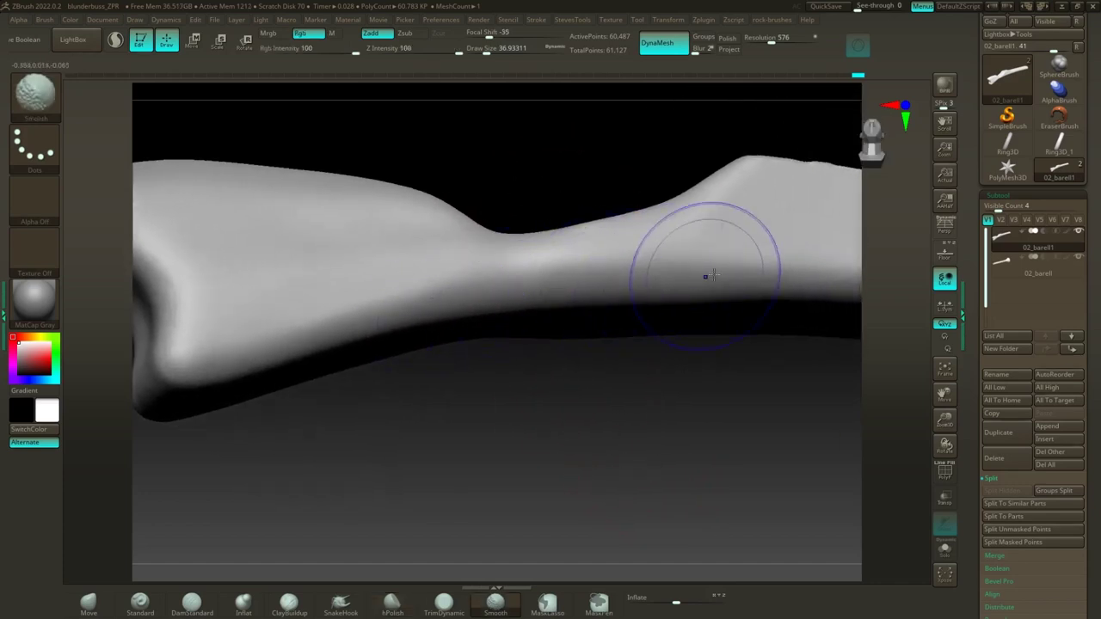
shift+drag(705, 275, 584, 275)
Step: Mask everything except the sloped section between the grip and the lock area from the top view, and blur the mask's edge
mouse_move(519, 407)
mouse_down()
mouse_move(614, 386)
mouse_move(660, 338)
mouse_move(476, 373)
mouse_move(648, 219)
mouse_move(639, 201)
mouse_move(580, 224)
mouse_move(489, 211)
mouse_move(504, 234)
mouse_move(590, 221)
mouse_move(531, 224)
mouse_move(560, 290)
mouse_up()
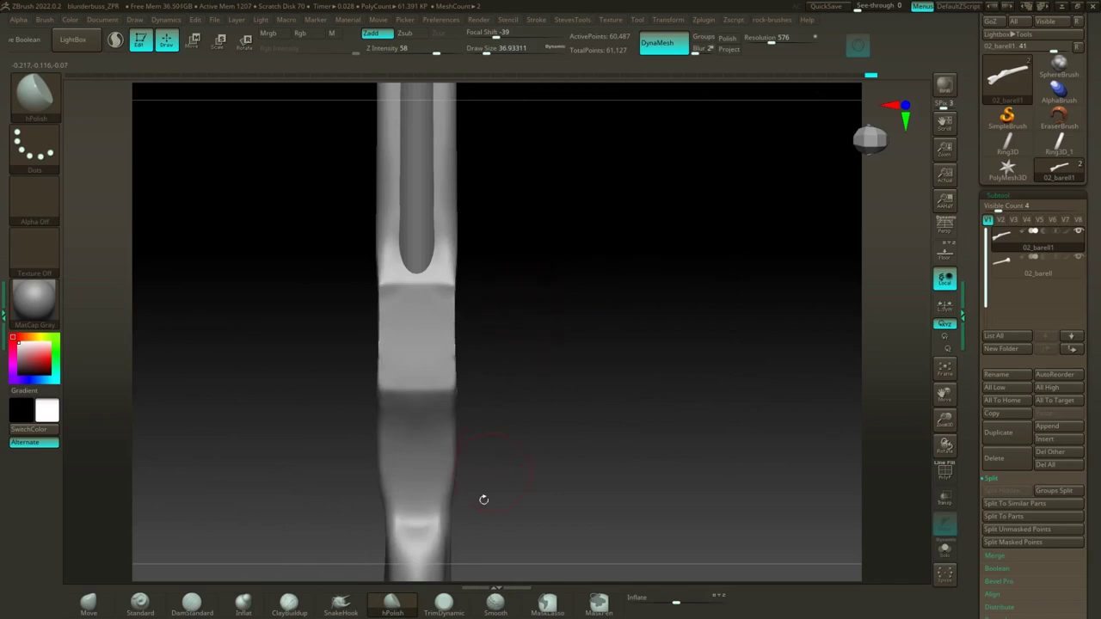
alt+drag(528, 428, 543, 304)
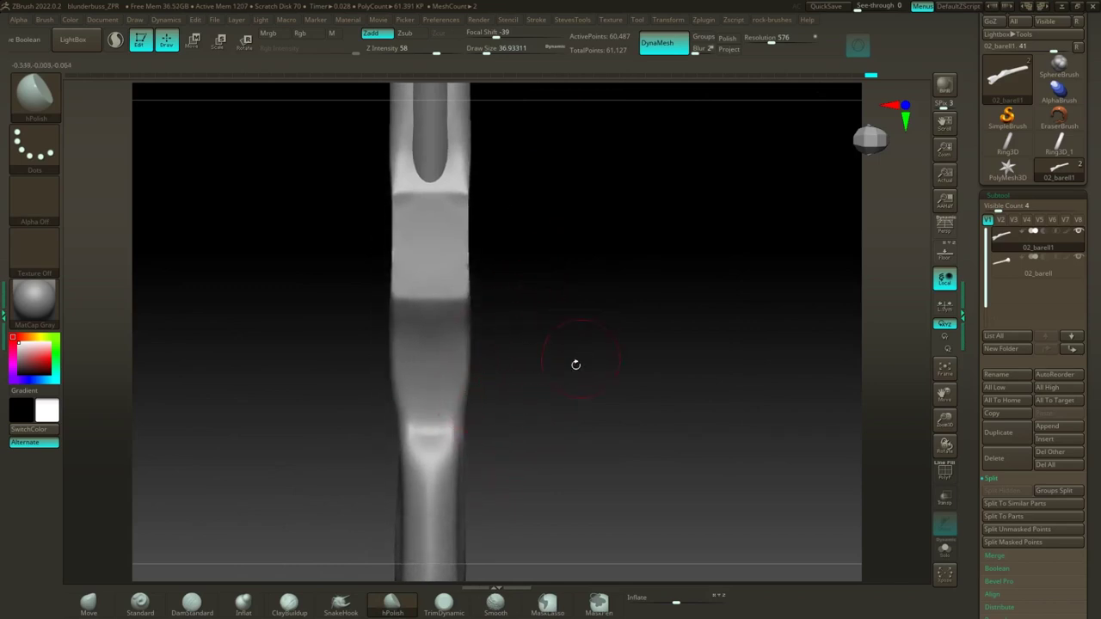
mouse_move(351, 300)
ctrl+mouse_down()
mouse_move(484, 398)
mouse_move(486, 429)
mouse_move(499, 432)
ctrl+mouse_up()
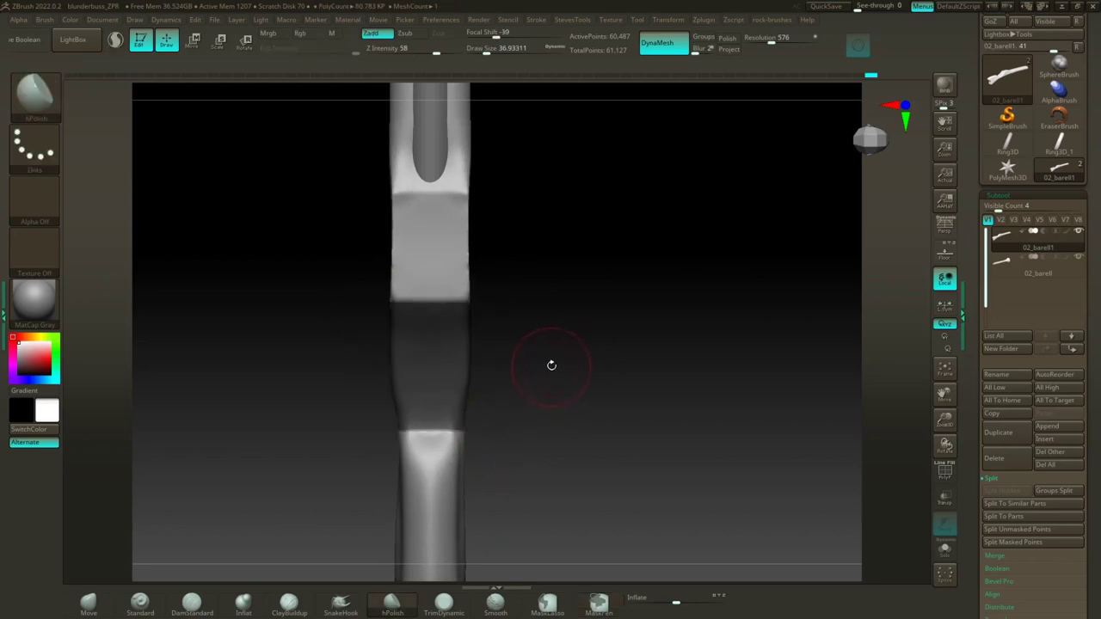
ctrl+click(551, 365)
ctrl+click(446, 371)
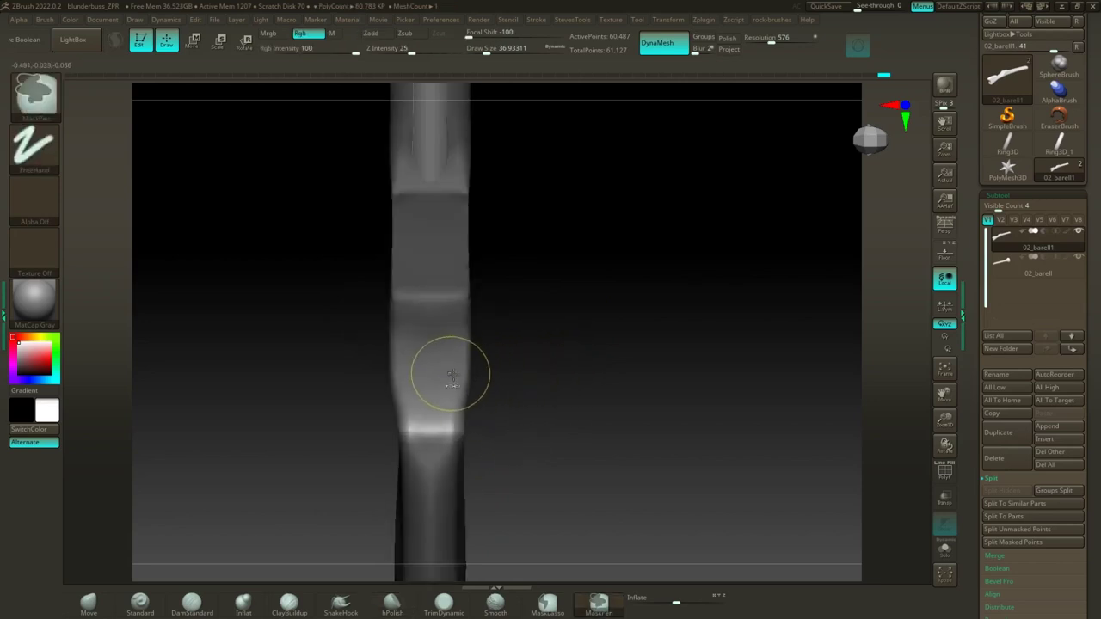
Step: Try to narrow the unmasked sloped section between the grip and the lock area by scaling it along Z
key(e)
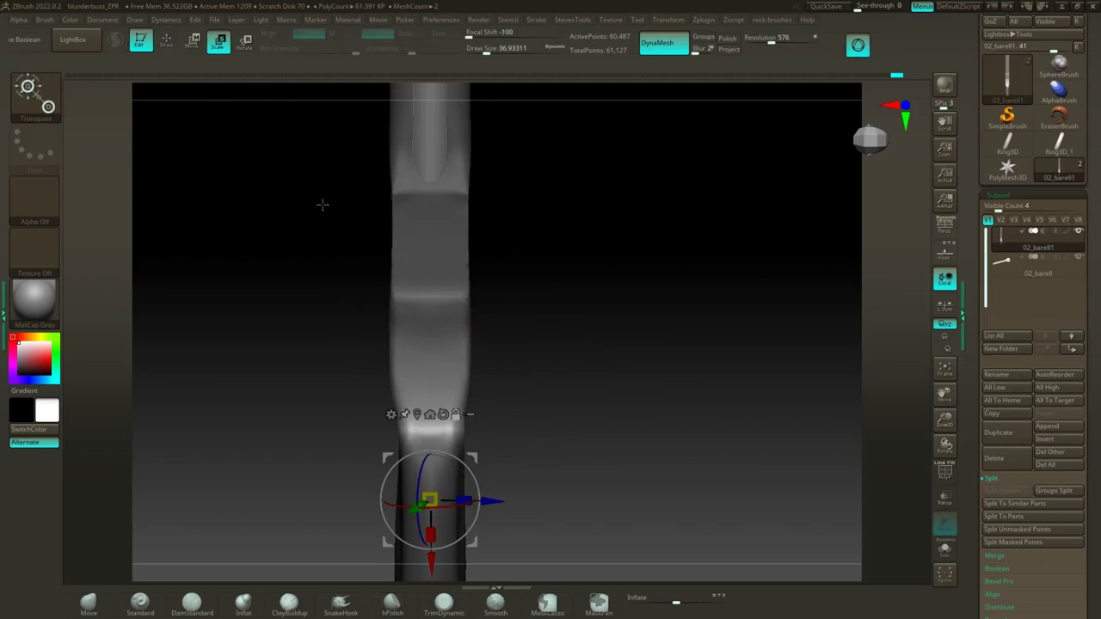
click(419, 413)
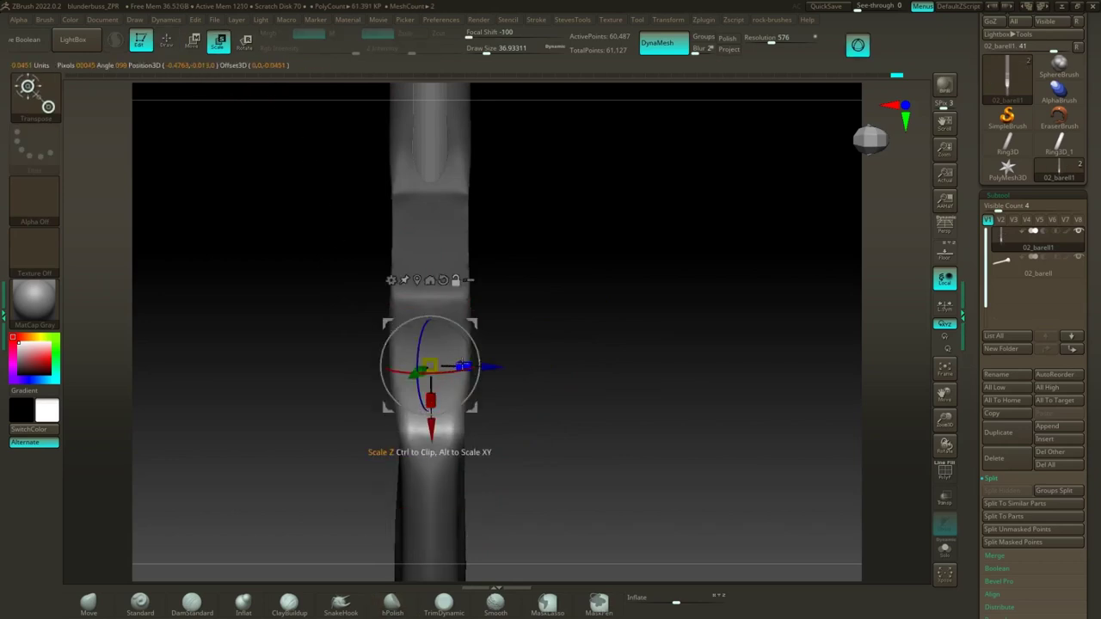
key(ctrl+z)
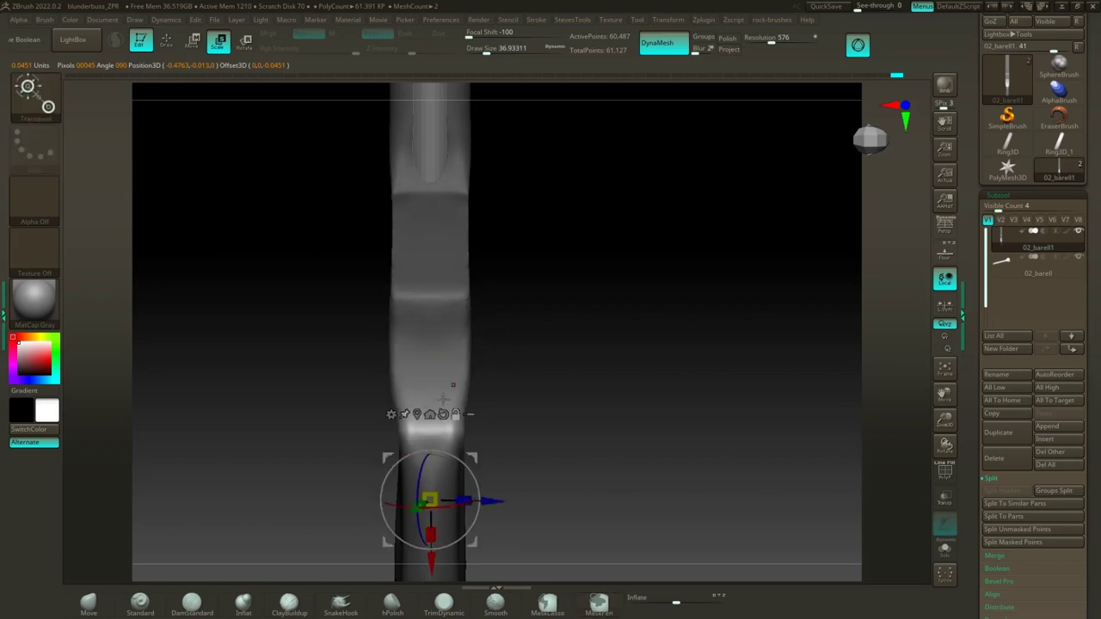
click(430, 366)
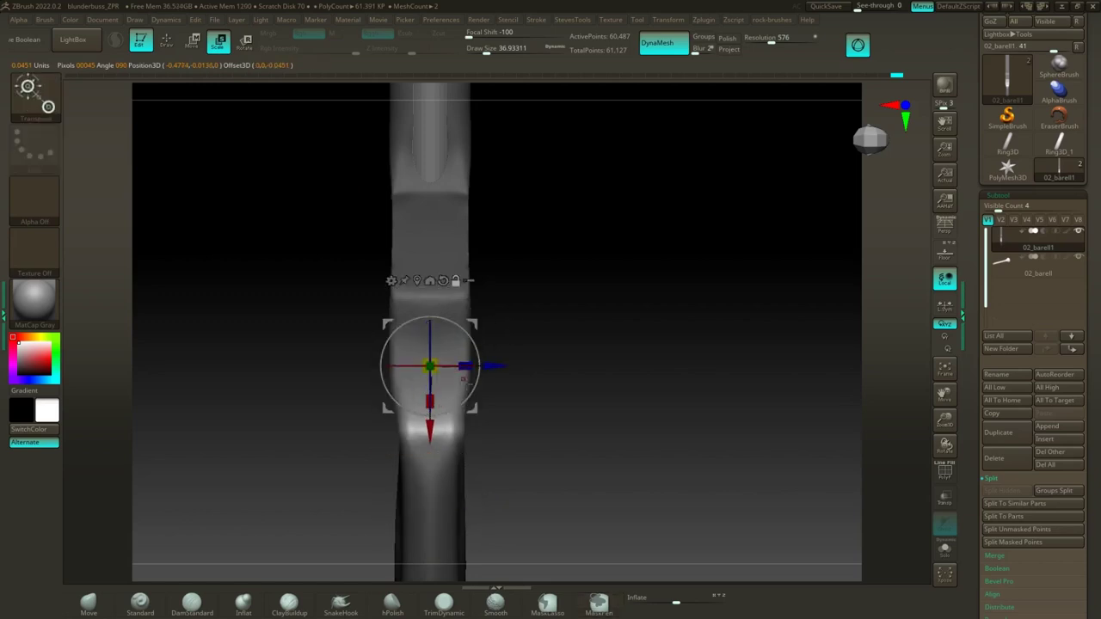
drag(462, 365, 466, 366)
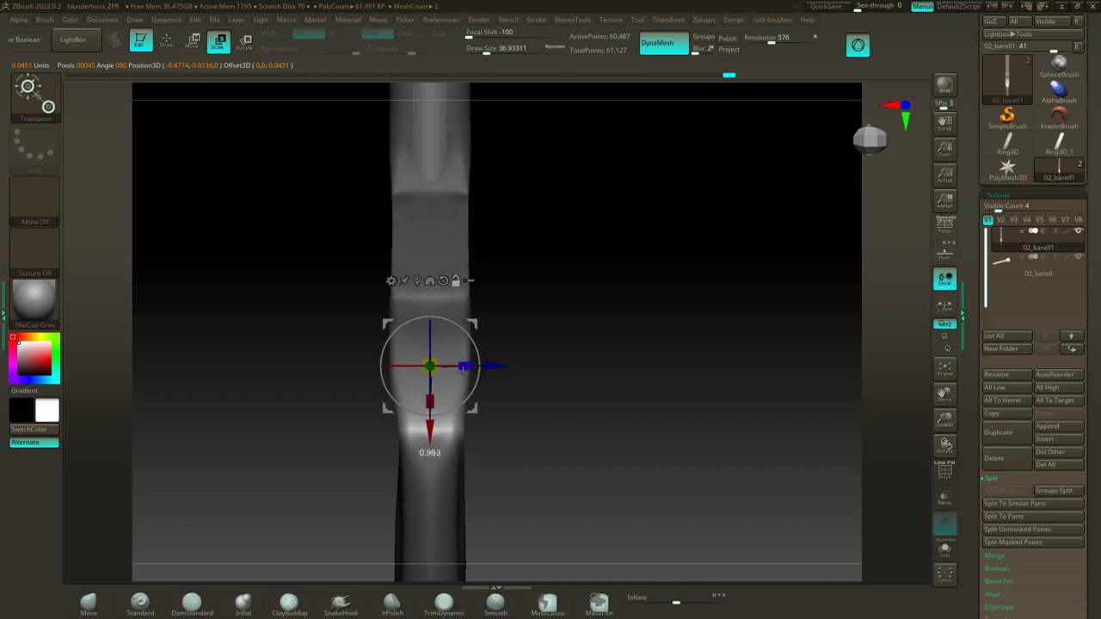
mouse_move(536, 442)
mouse_down()
mouse_move(499, 407)
mouse_move(511, 403)
mouse_up()
drag(532, 318, 503, 271)
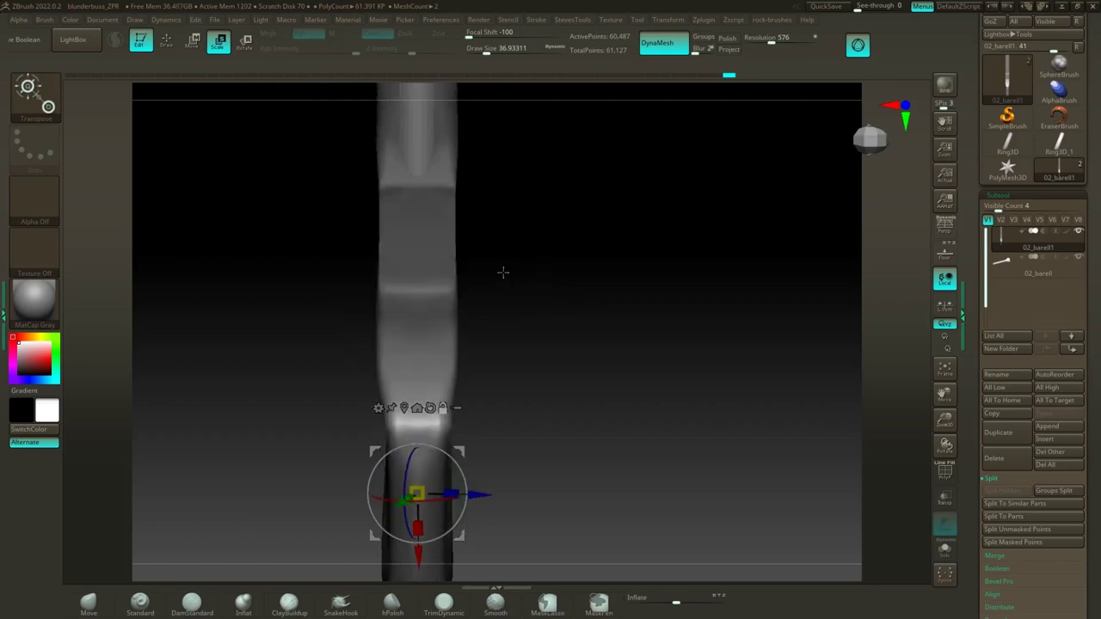
Step: Try to flatten the side of the sloped section behind the lock area with hPolish at draw size 112
click(166, 39)
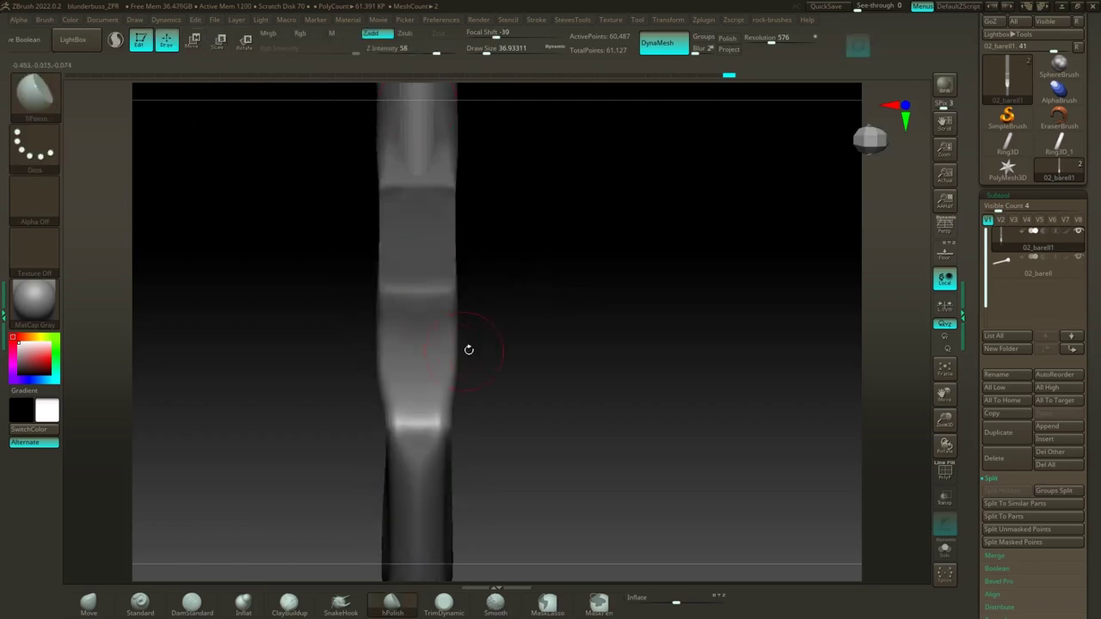
key(s)
drag(521, 318, 536, 319)
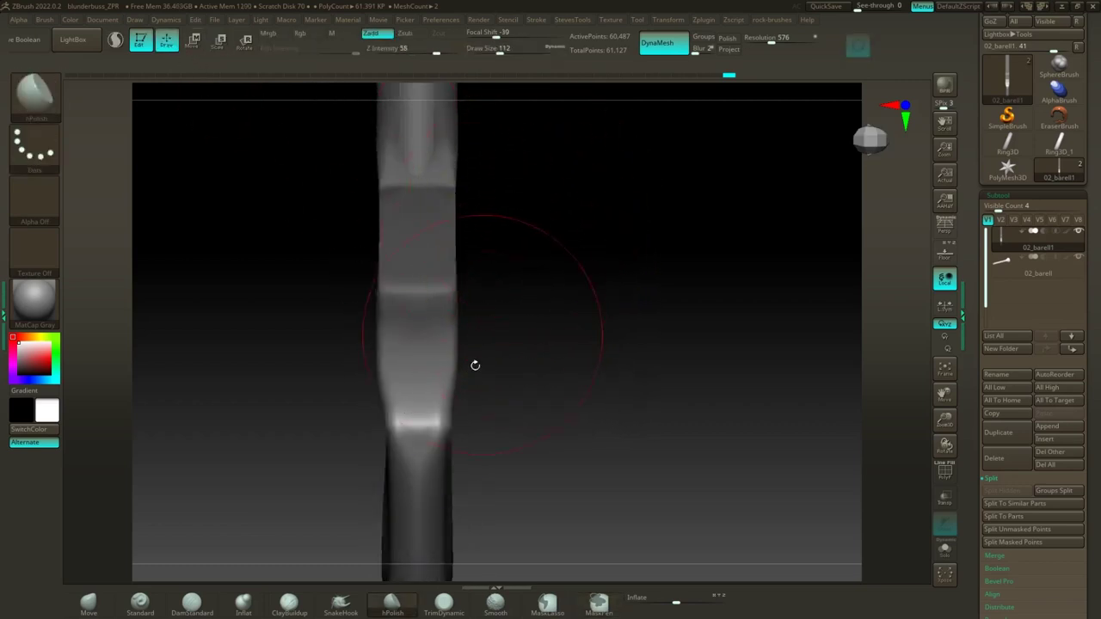
mouse_move(450, 388)
mouse_down()
mouse_move(448, 400)
mouse_move(435, 385)
mouse_up()
key(ctrl+z)
Step: Pull the sides of the unmasked section inward with the Move brush at draw sizes 112 and about 80, and clear the mask
click(93, 605)
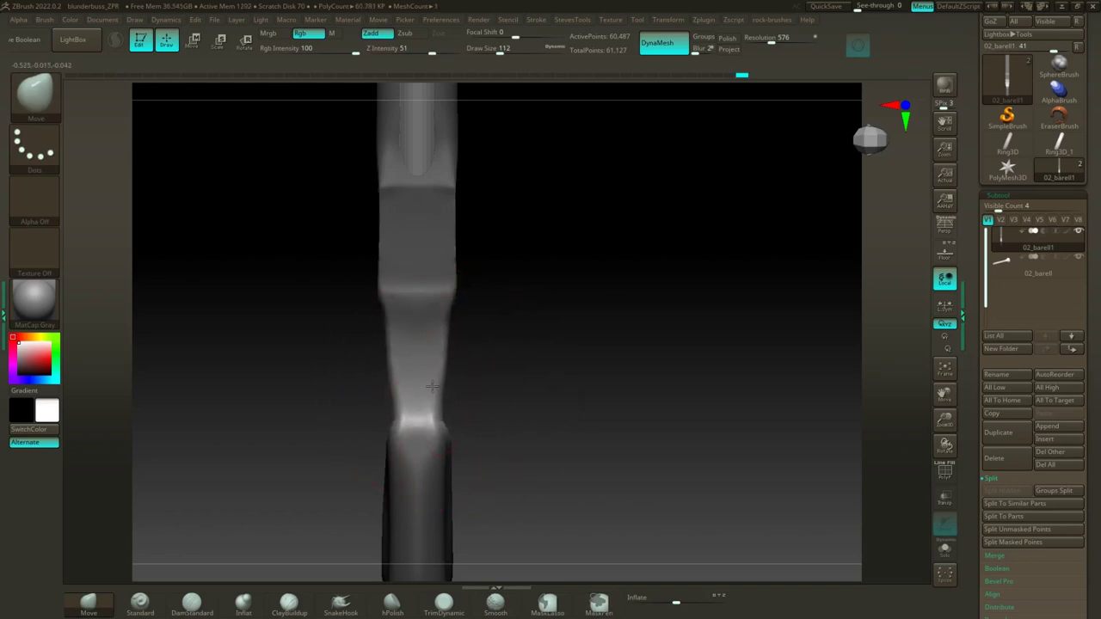
mouse_move(545, 316)
mouse_down()
mouse_move(567, 295)
mouse_move(575, 303)
mouse_move(537, 320)
mouse_up()
key(s)
drag(499, 376, 491, 376)
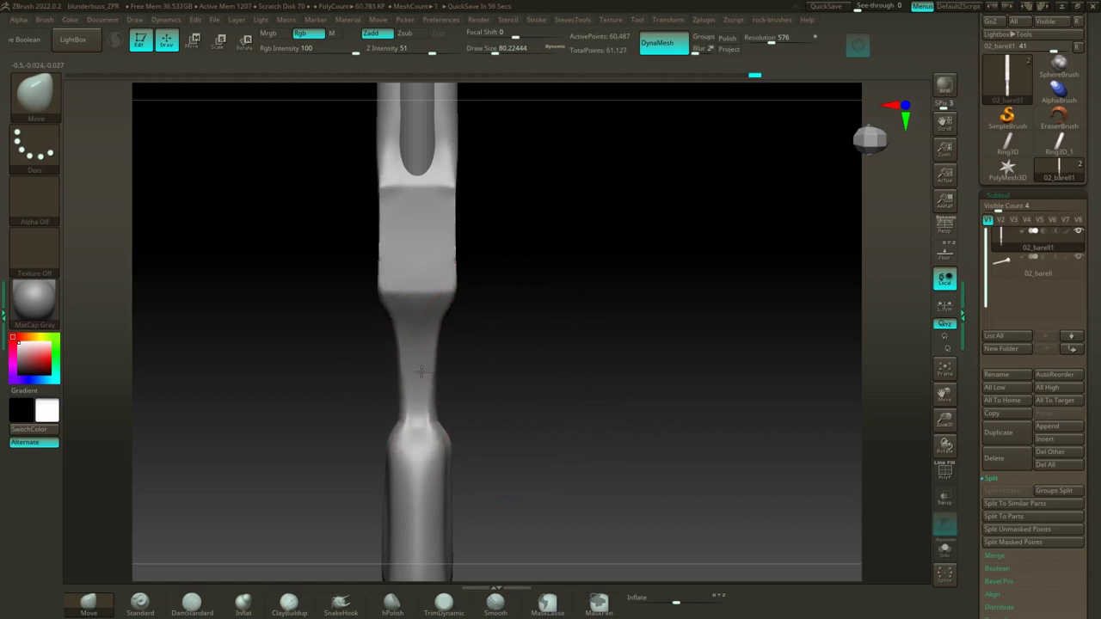
Step: Smooth the side of the narrowed grip section and smooth the butt's lower side at a draw size of about 37
drag(492, 362, 502, 360)
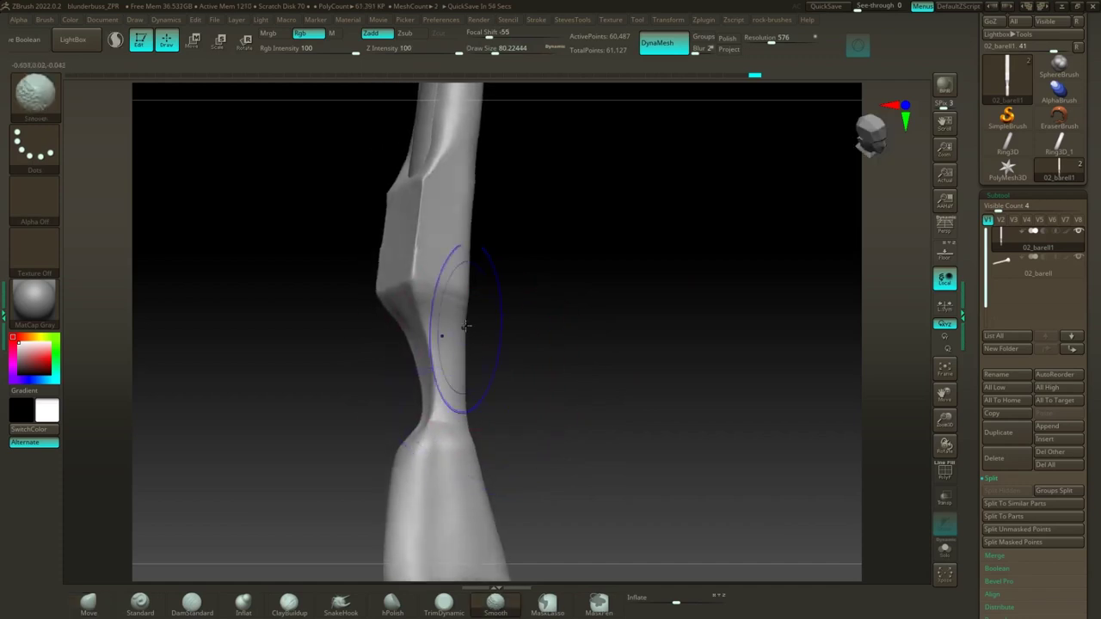
mouse_move(465, 327)
shift+mouse_down()
mouse_move(440, 305)
mouse_move(408, 326)
shift+mouse_up()
mouse_move(419, 384)
mouse_down()
mouse_move(521, 364)
mouse_move(359, 370)
mouse_move(346, 437)
mouse_up()
drag(593, 373, 549, 406)
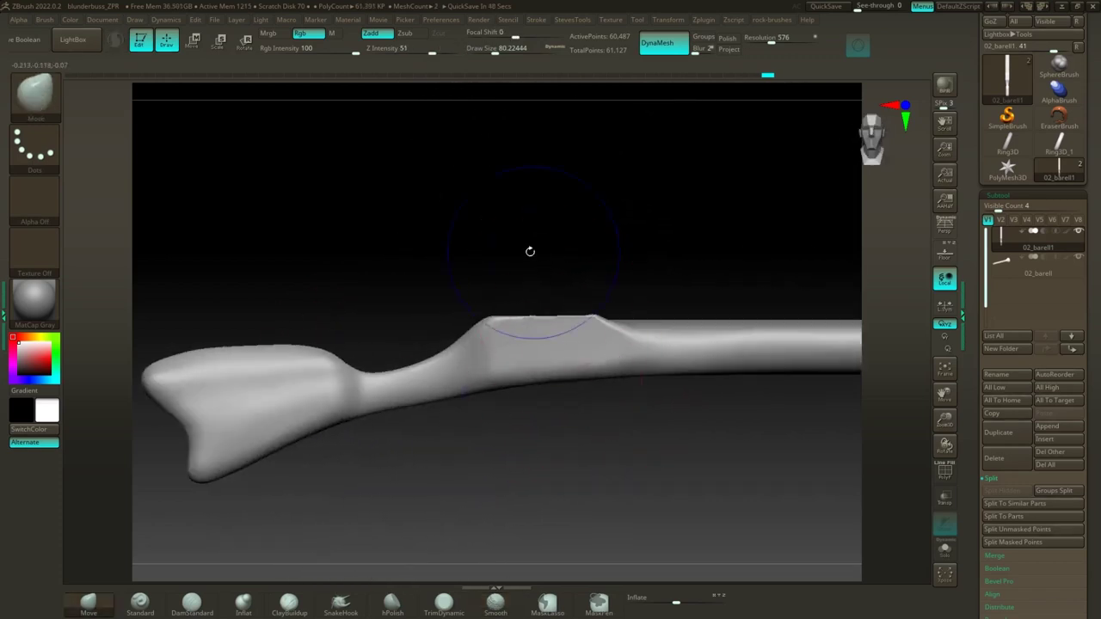
mouse_move(421, 285)
mouse_down()
mouse_move(432, 290)
mouse_move(410, 280)
mouse_up()
key(s)
shift+drag(318, 407, 293, 420)
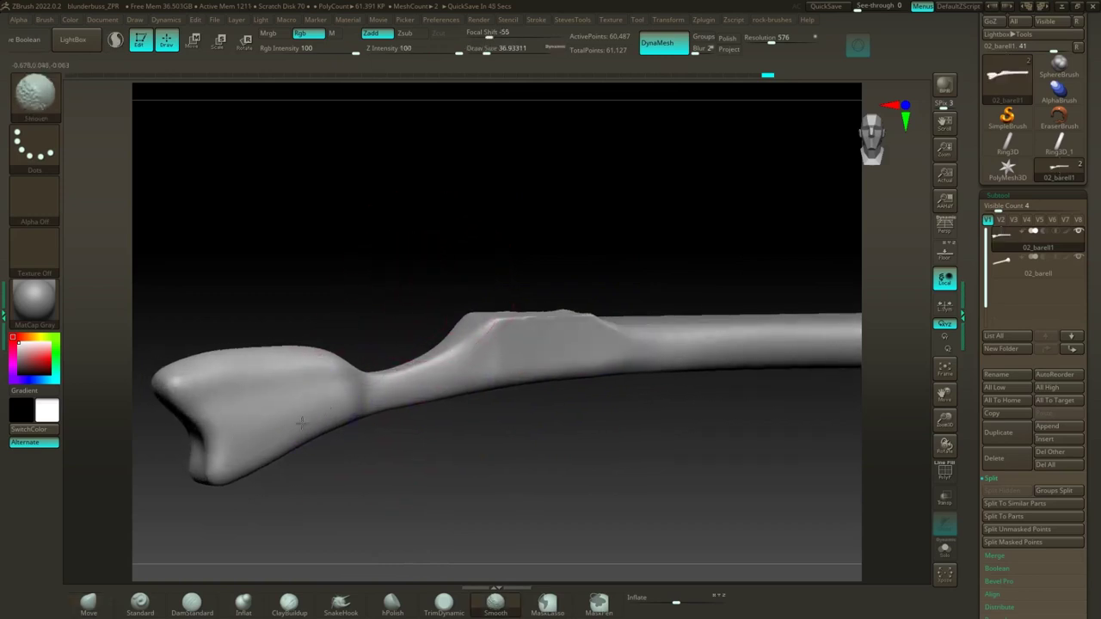
Step: Hide the rounded front tip of the stock's fore-end, delete the hidden part and remesh the stock with DynaMesh
drag(652, 391, 542, 383)
key(shift)
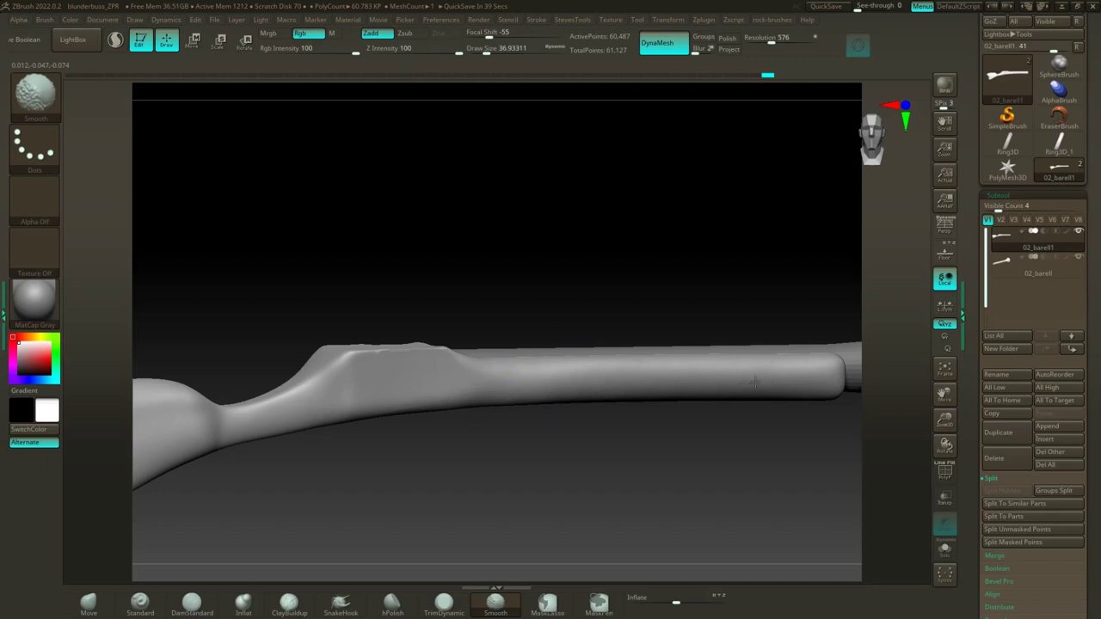
mouse_move(708, 433)
shift+mouse_down()
mouse_move(651, 447)
mouse_move(389, 444)
shift+mouse_up()
alt+drag(569, 439, 538, 437)
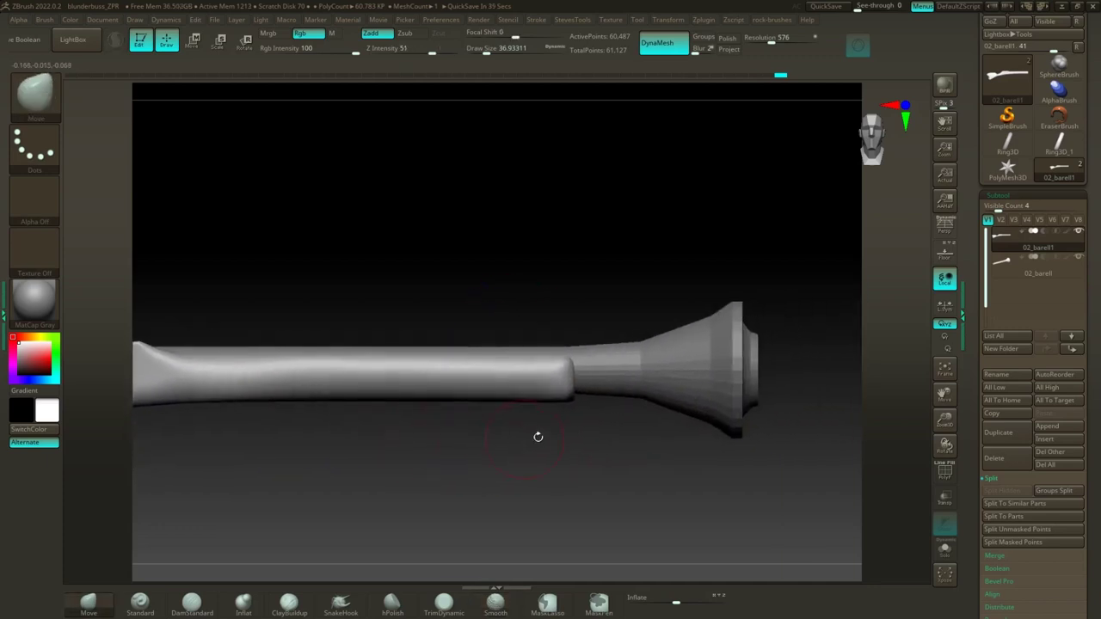
ctrl+shift+drag(645, 456, 560, 284)
key(1)
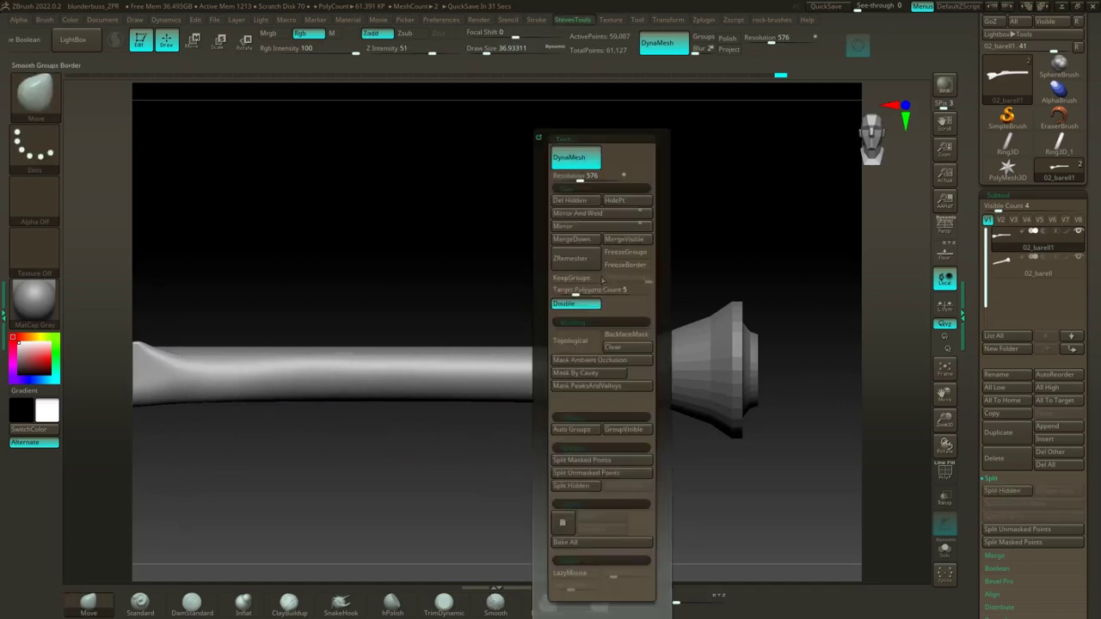
click(568, 199)
mouse_move(585, 209)
mouse_down()
mouse_move(499, 236)
mouse_move(520, 204)
mouse_up()
drag(515, 248, 533, 321)
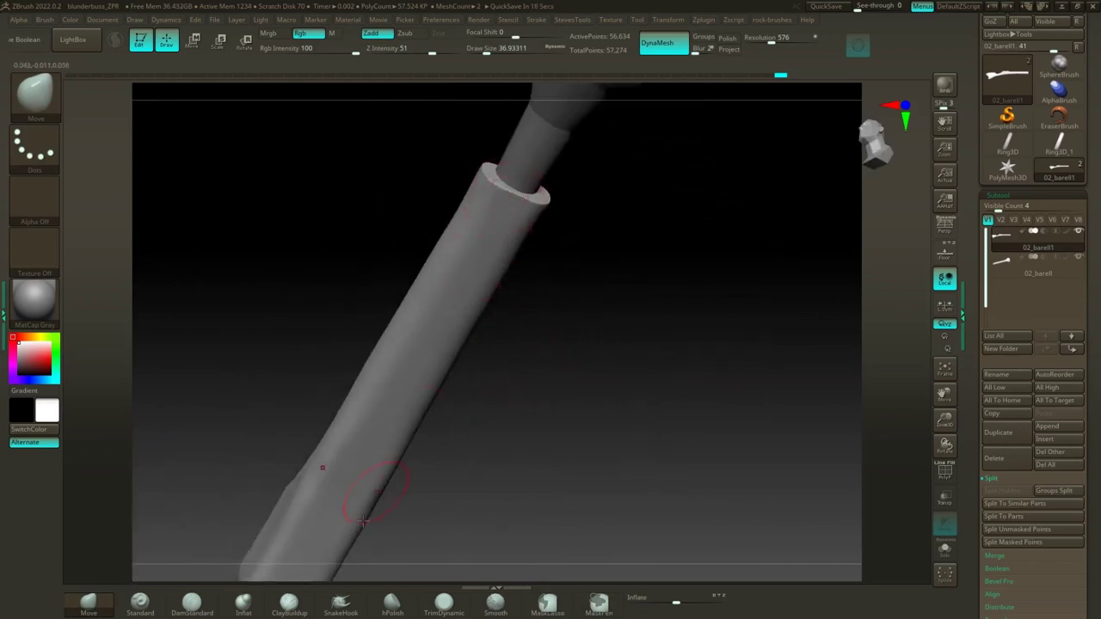
Step: Choose the Standard brush and adjust its LazyMouse stroke settings
click(140, 602)
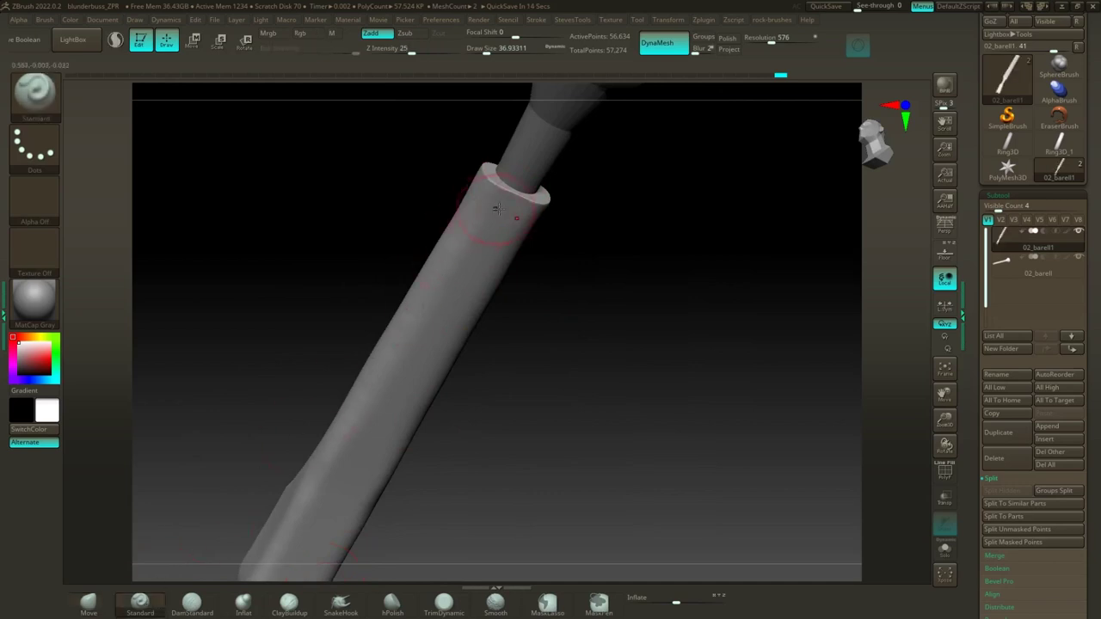
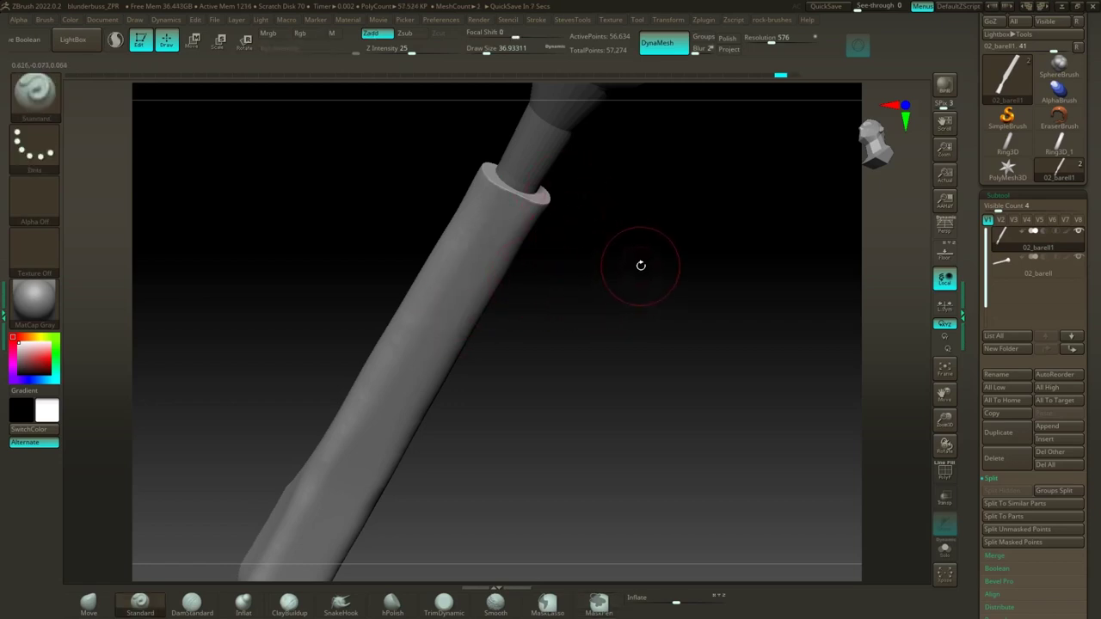
key(super)
key(super)
key(s)
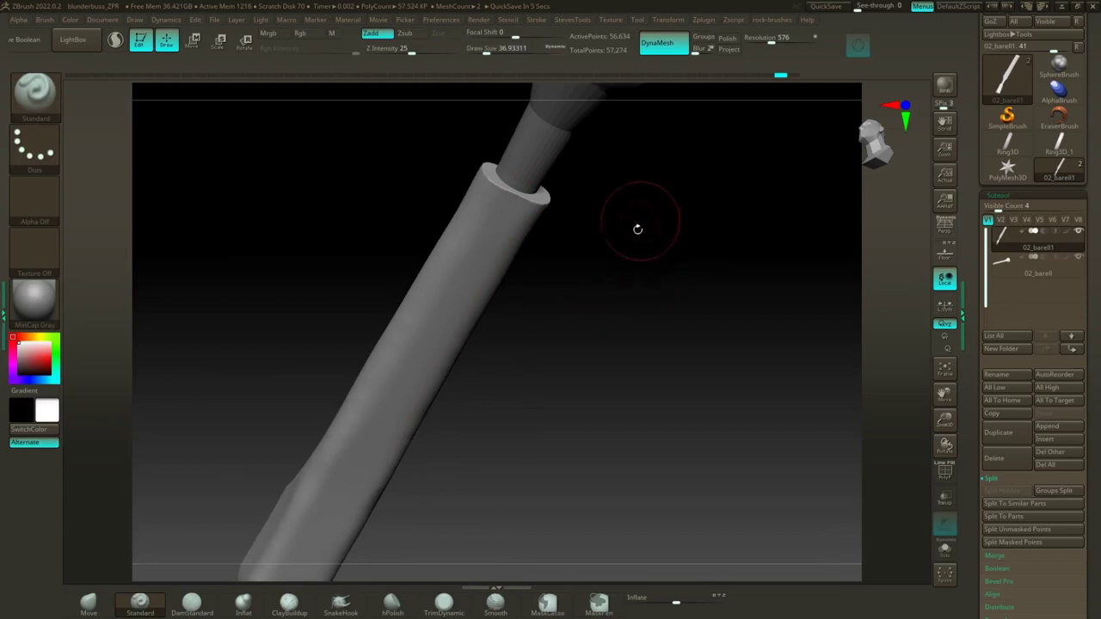
key(a)
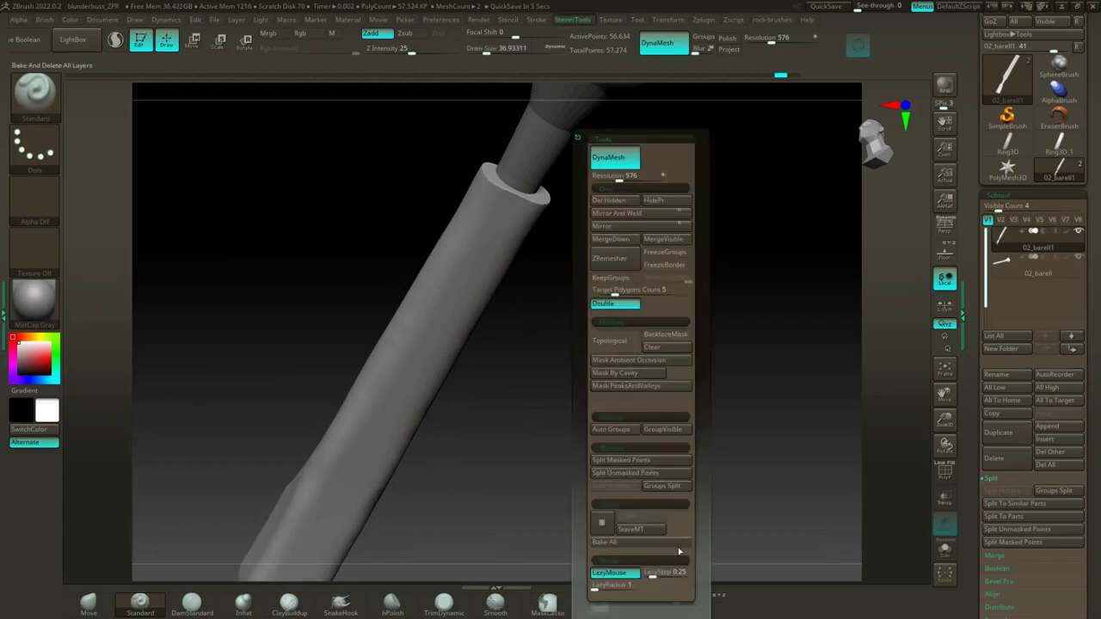
key(a)
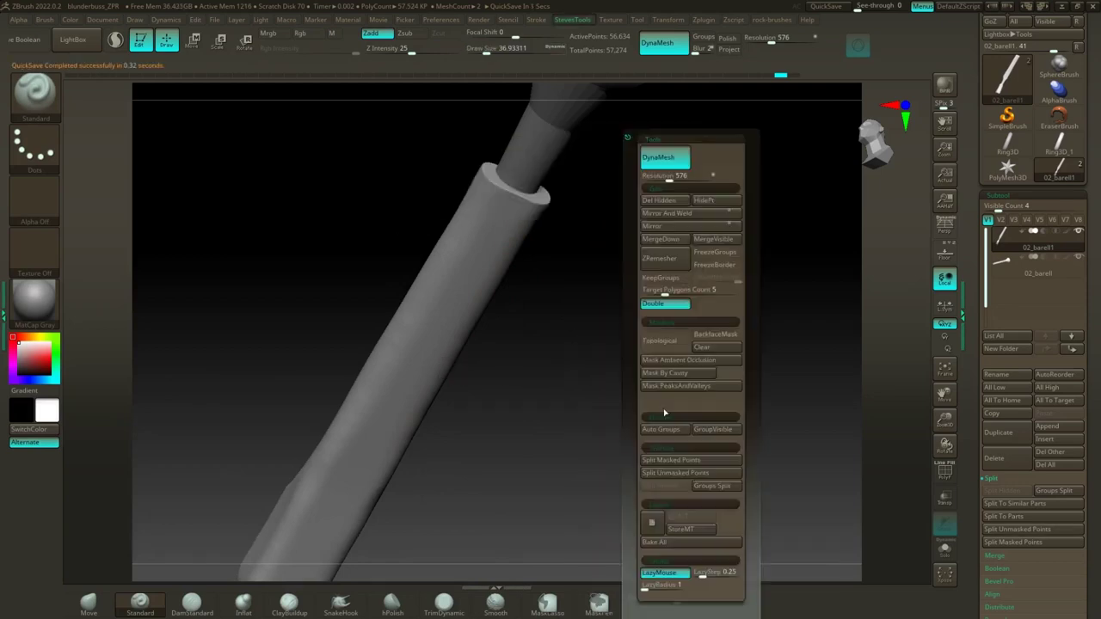
drag(703, 575, 647, 597)
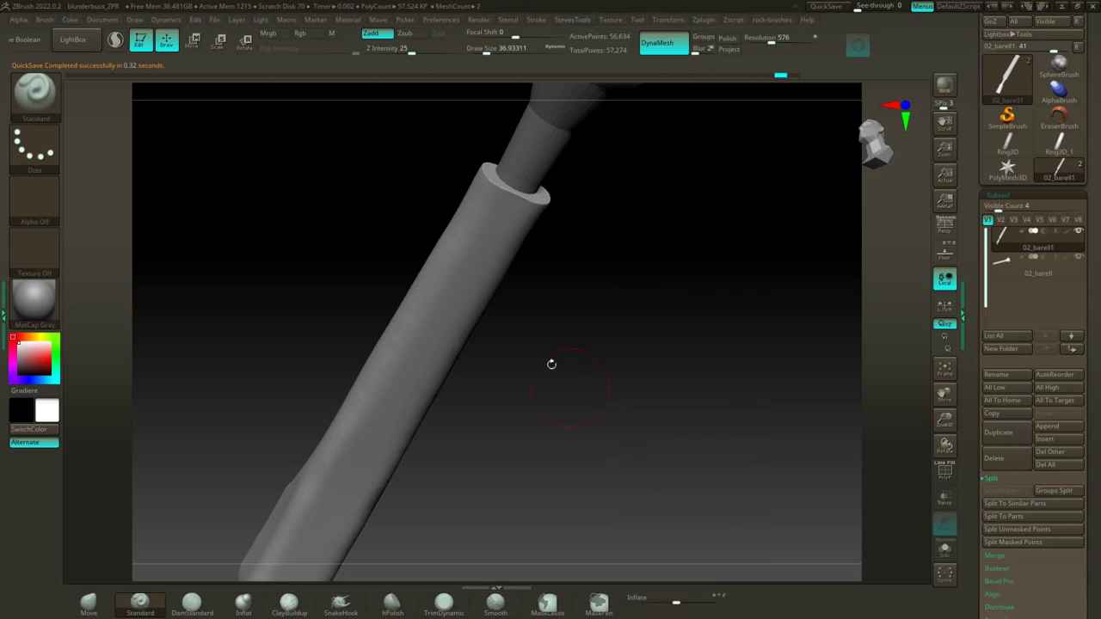
Step: Try raised Standard-brush strokes along the underside of the fore-end at intensity 25 and undo them
drag(349, 494, 460, 288)
key(ctrl+z)
drag(509, 205, 463, 292)
key(ctrl+z)
key(ctrl+z)
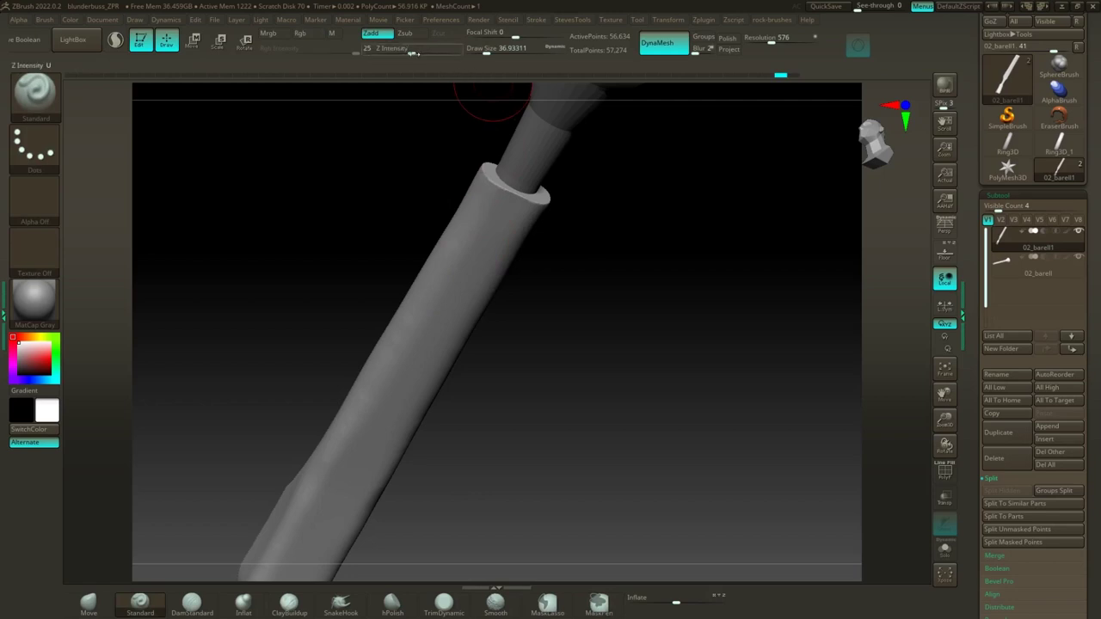
Step: Set the brush's Z Intensity to 9 and build up volume along the full underside of the fore-end
drag(413, 53, 394, 54)
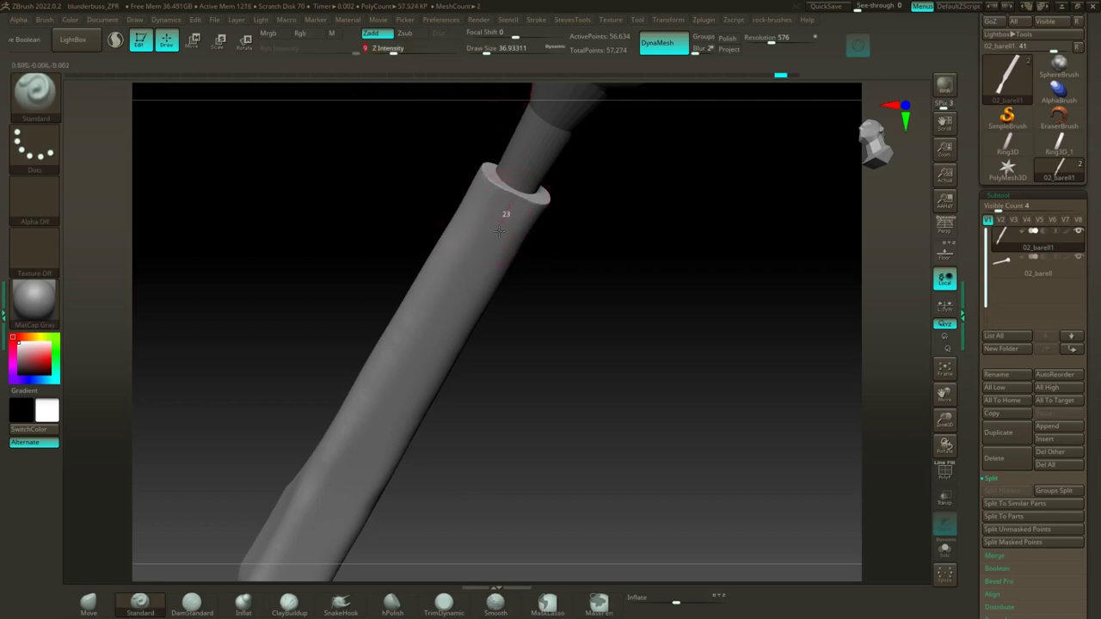
drag(499, 232, 322, 542)
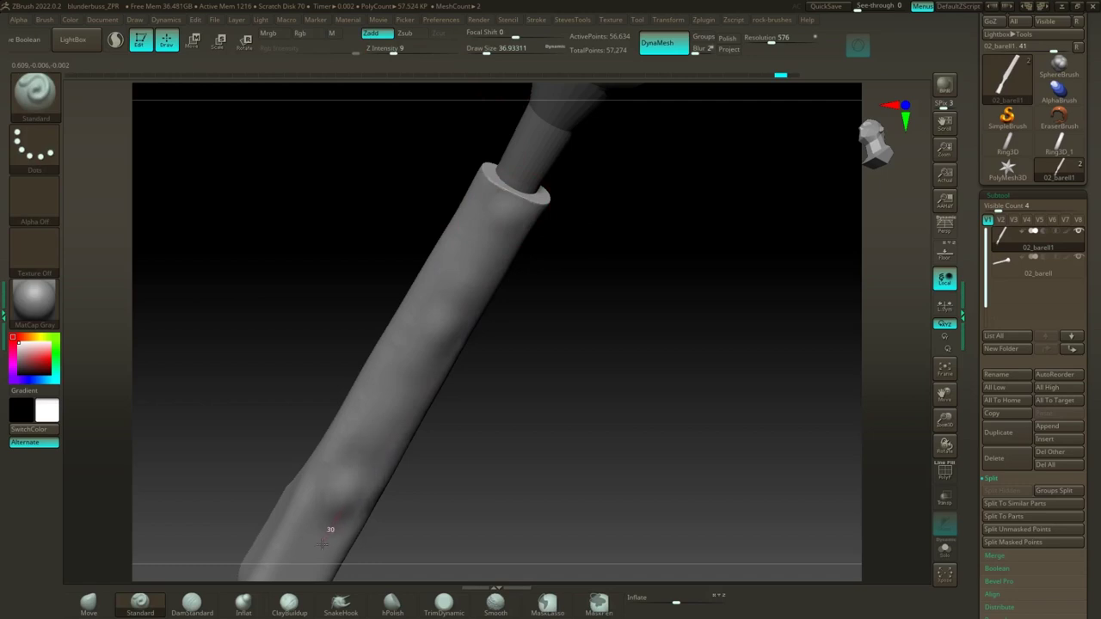
mouse_move(528, 324)
mouse_down()
mouse_move(582, 315)
mouse_move(572, 301)
mouse_up()
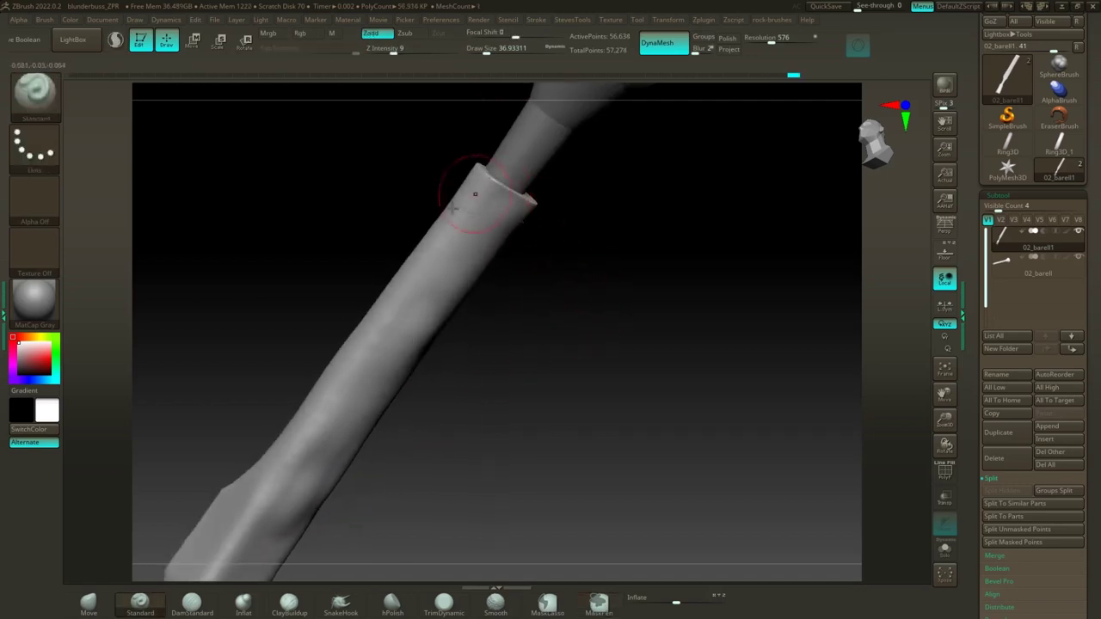
Step: Remesh the stock with DynaMesh and smooth the raised bumps along the fore-end's side
ctrl+drag(551, 266, 621, 335)
shift+drag(386, 379, 347, 386)
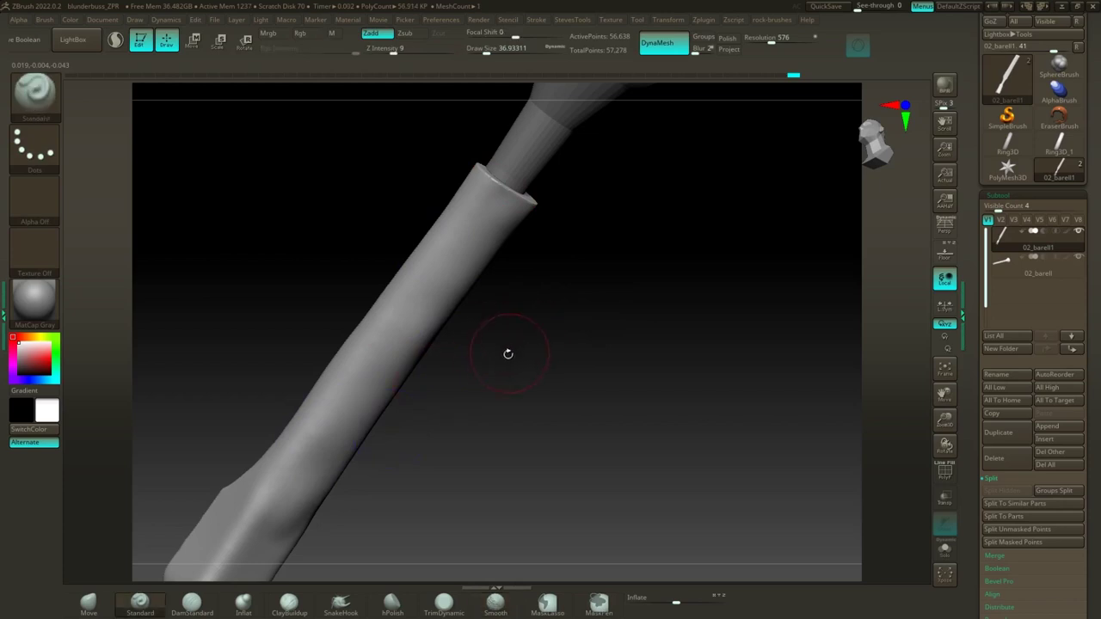
drag(506, 352, 551, 300)
mouse_move(472, 381)
mouse_down()
mouse_move(473, 322)
mouse_move(405, 316)
mouse_up()
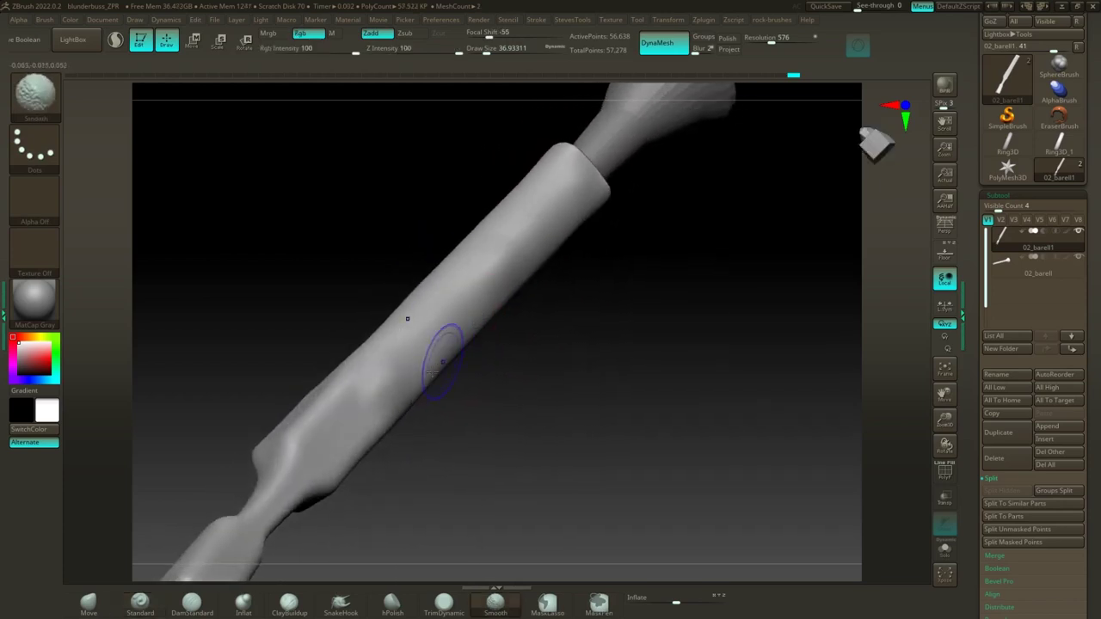
mouse_move(467, 405)
mouse_down()
mouse_move(474, 349)
mouse_move(447, 253)
mouse_up()
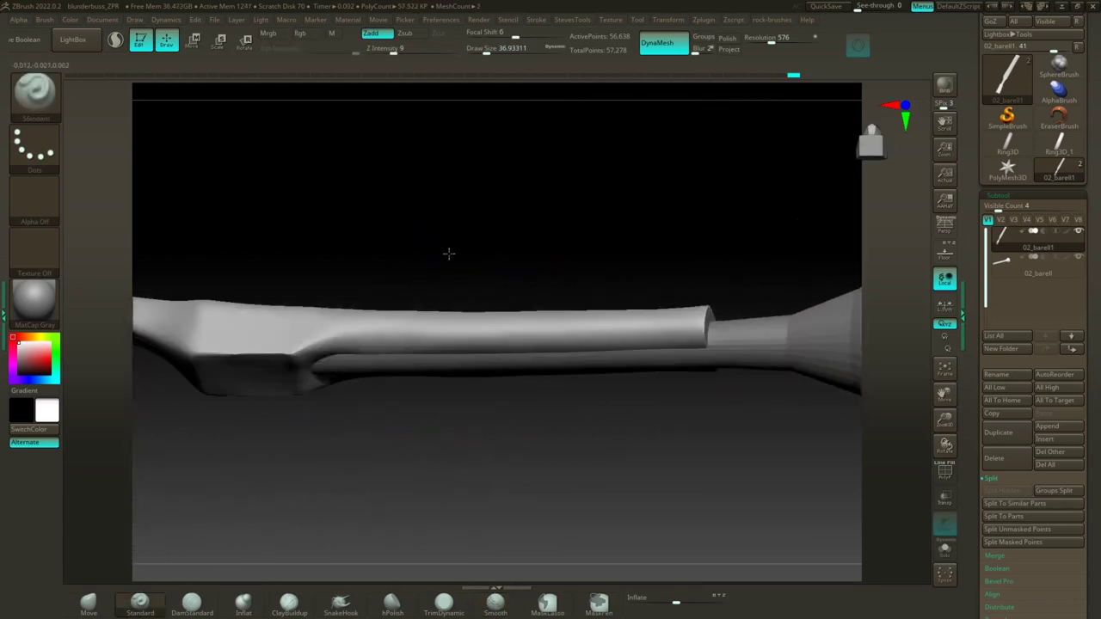
Step: Smooth the fore-end's lower side up to the muzzle end and remesh the stock again with DynaMesh
mouse_move(442, 471)
mouse_down()
mouse_move(448, 253)
mouse_move(507, 187)
mouse_move(541, 206)
mouse_move(482, 189)
mouse_move(504, 206)
mouse_move(549, 307)
mouse_up()
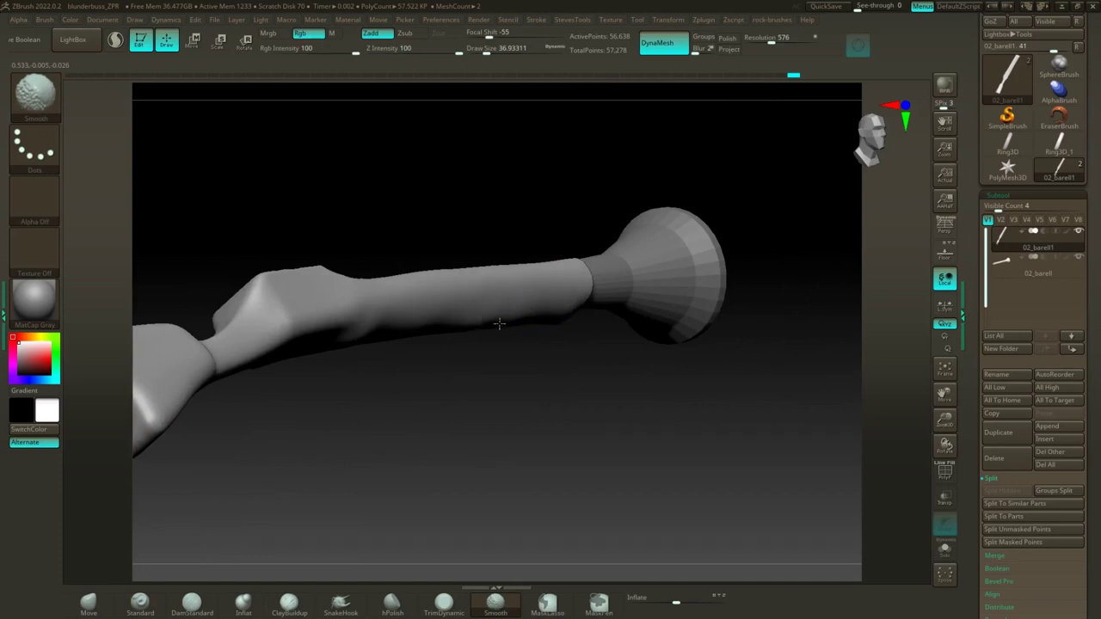
mouse_move(441, 317)
mouse_down()
mouse_move(499, 349)
mouse_move(468, 301)
mouse_move(474, 251)
mouse_up()
ctrl+drag(520, 144, 537, 186)
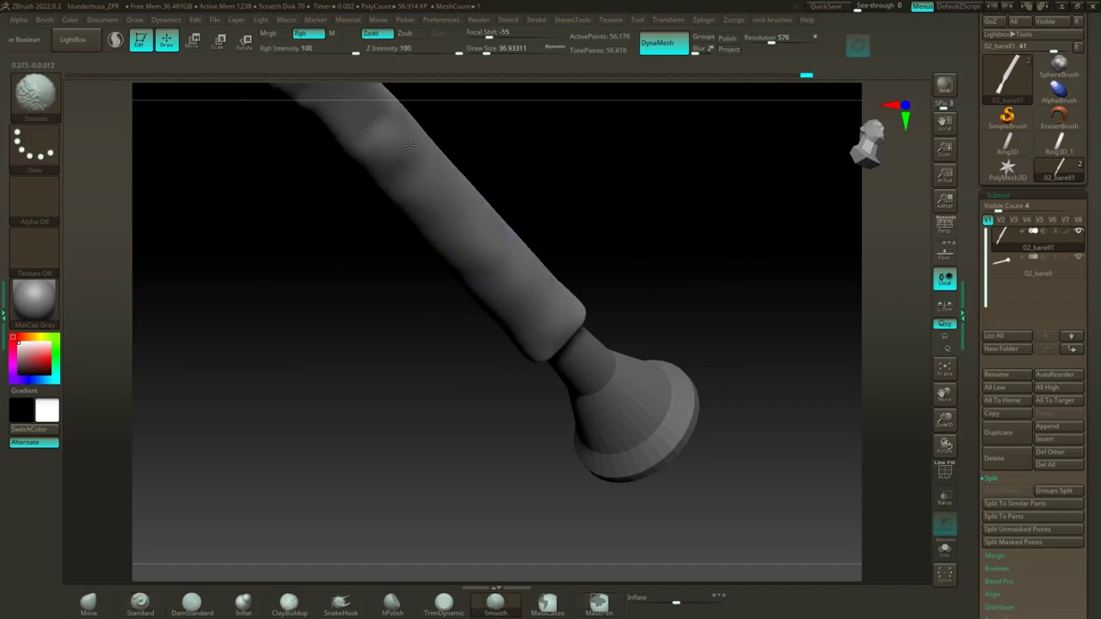
mouse_move(525, 164)
mouse_down()
mouse_move(512, 295)
mouse_move(484, 339)
mouse_move(445, 361)
mouse_move(466, 300)
mouse_up()
Step: Mask a long strip down the middle of the fore-end's underside at a draw size of about 37
drag(614, 319, 599, 283)
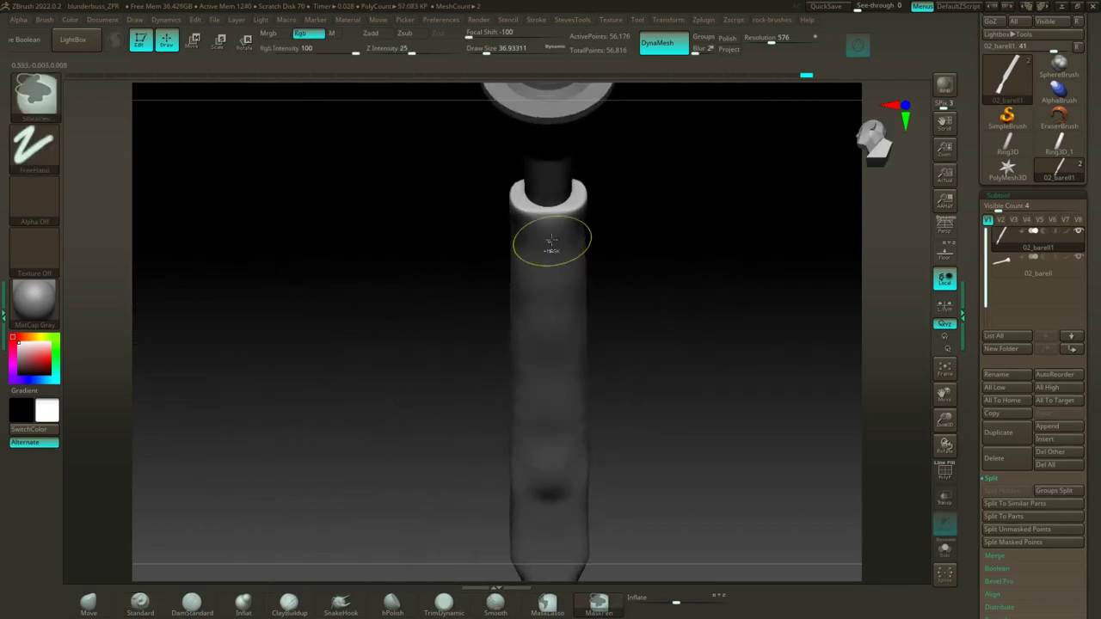
mouse_move(551, 241)
ctrl+mouse_down()
mouse_move(550, 219)
mouse_move(548, 464)
ctrl+mouse_up()
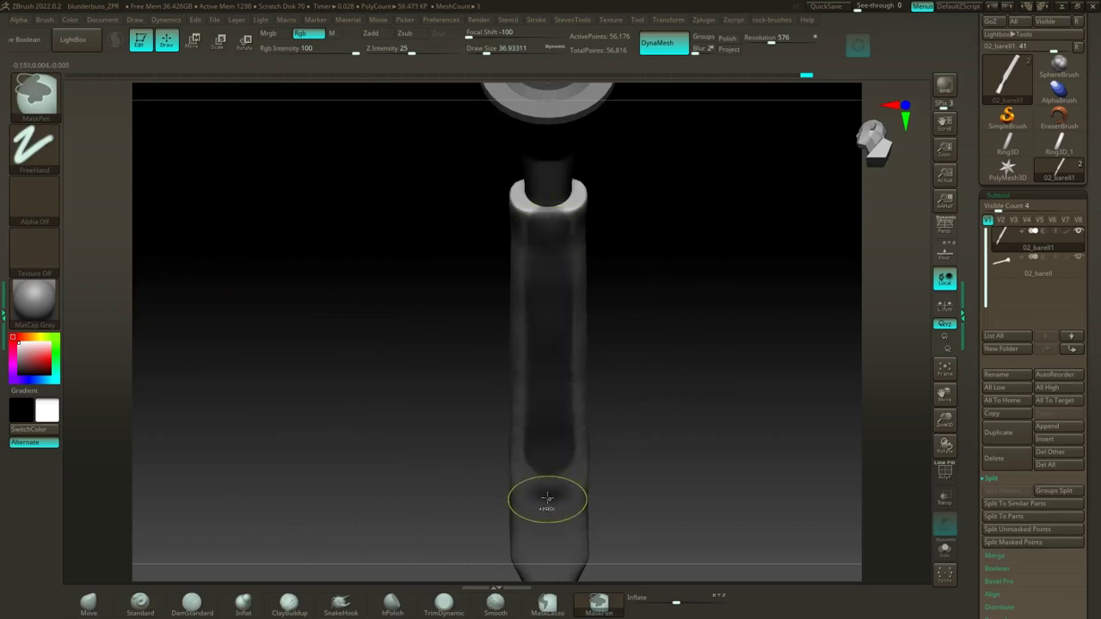
ctrl+click(548, 499)
drag(621, 378, 663, 300)
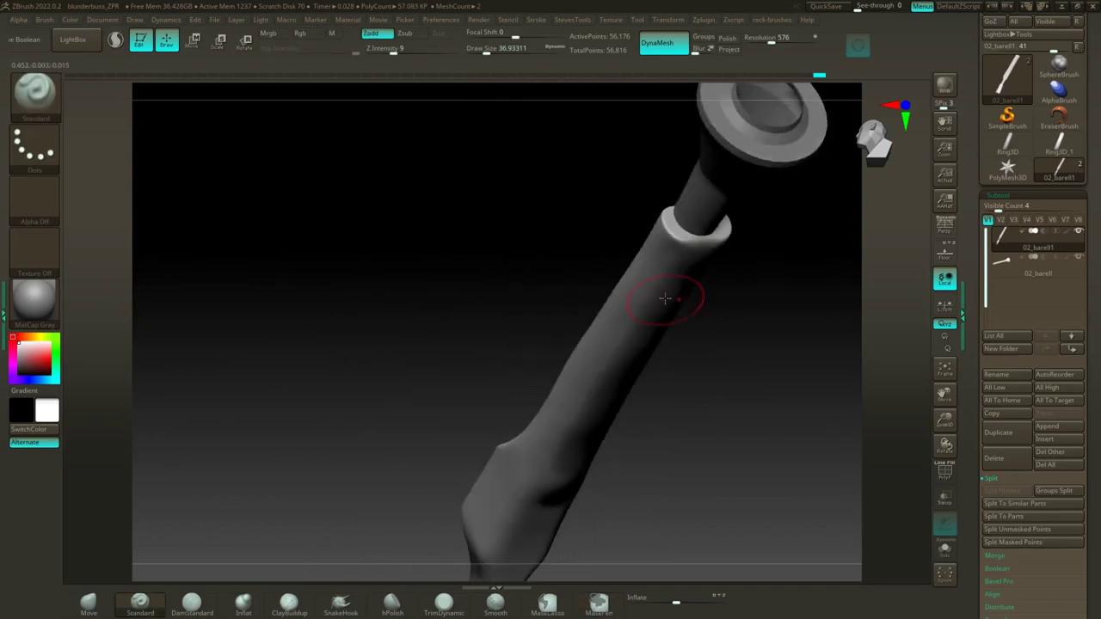
Step: Move the fore-end's underside strip down about 0.009 with the gizmo centred there and its orientation reset, and remesh the stock with DynaMesh
drag(721, 325, 513, 216)
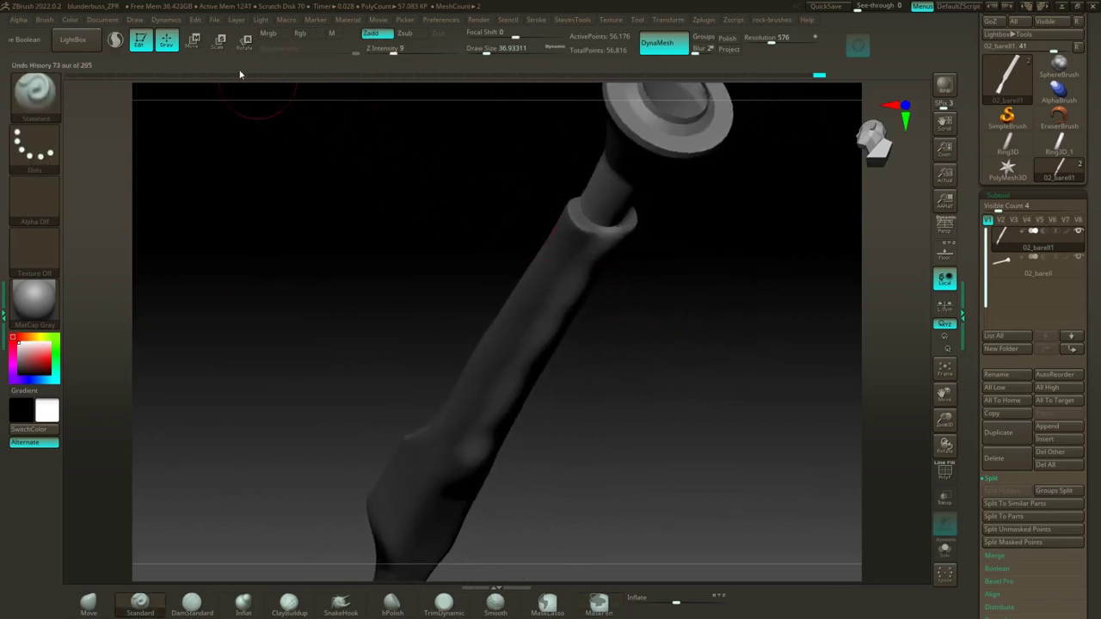
click(191, 43)
drag(674, 271, 697, 237)
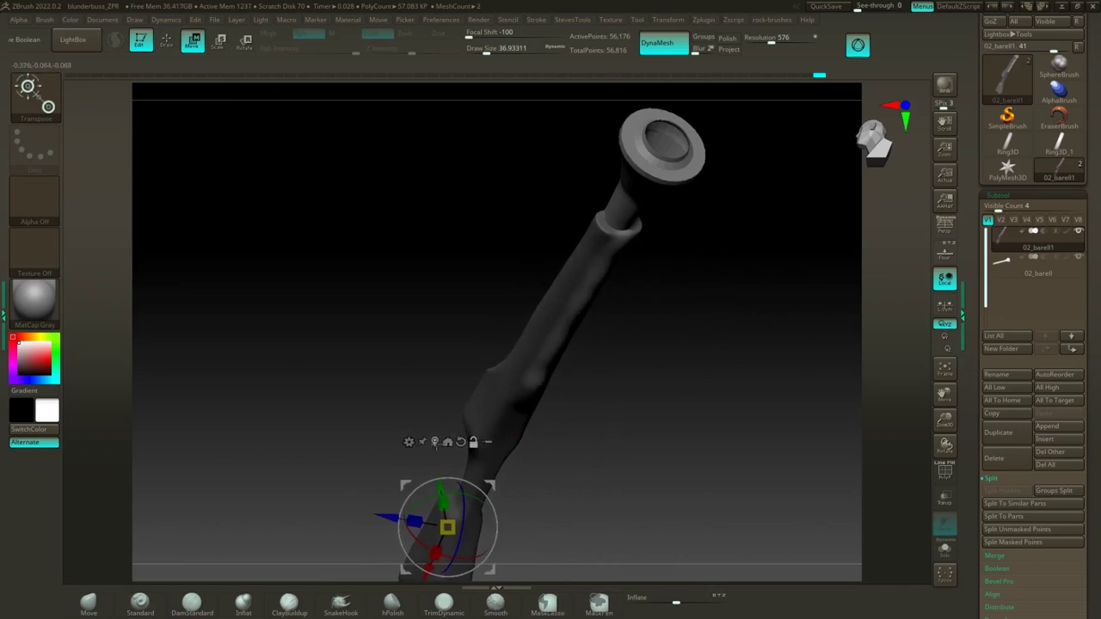
click(582, 310)
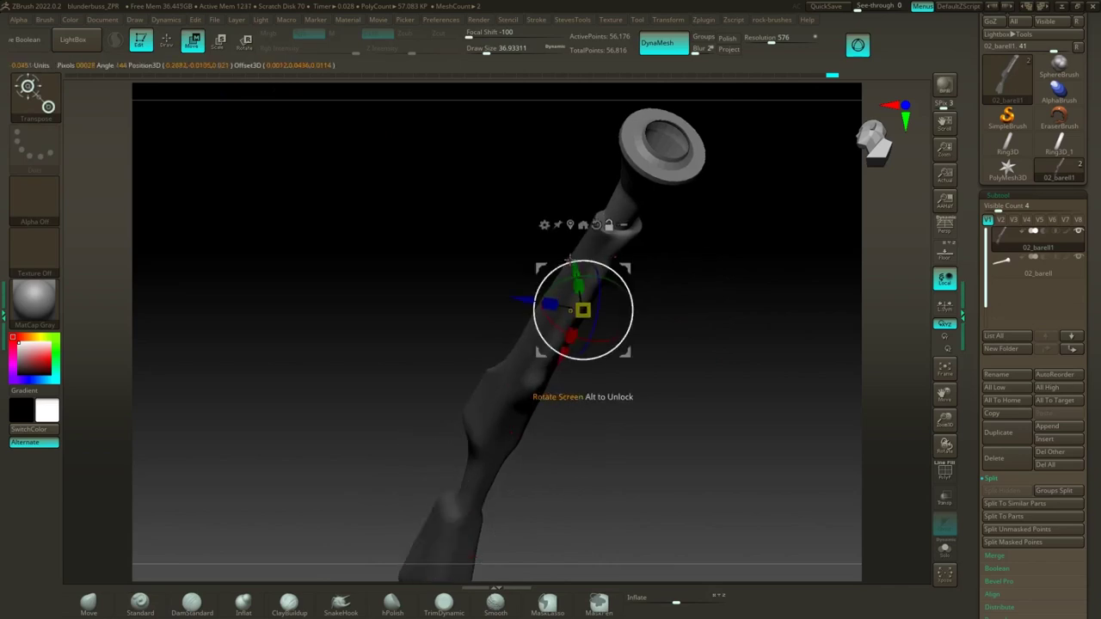
drag(569, 259, 492, 273)
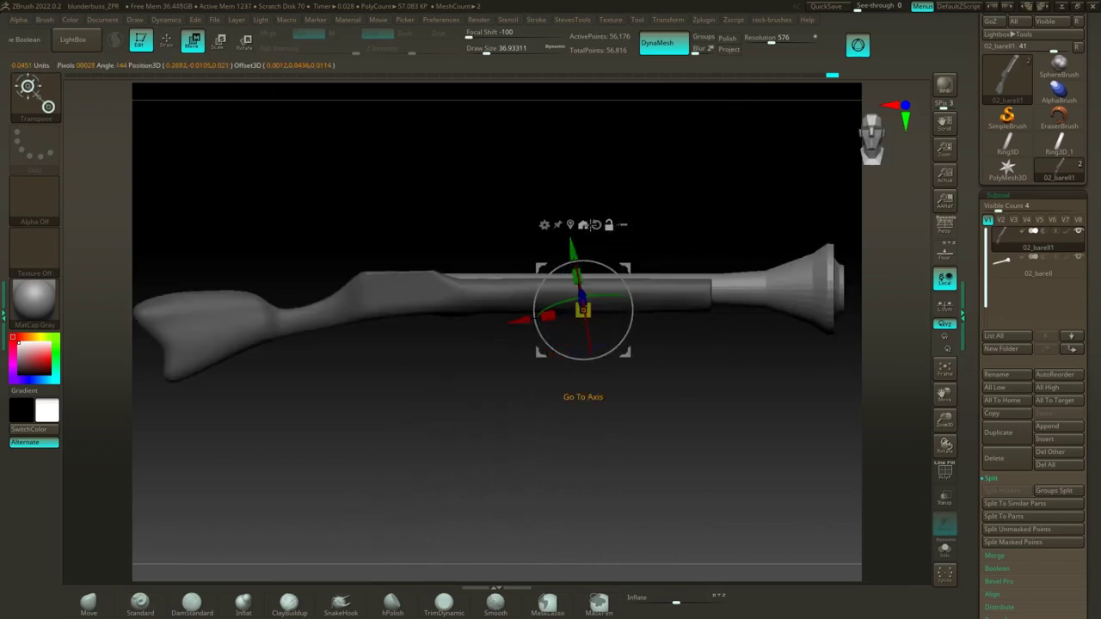
click(596, 225)
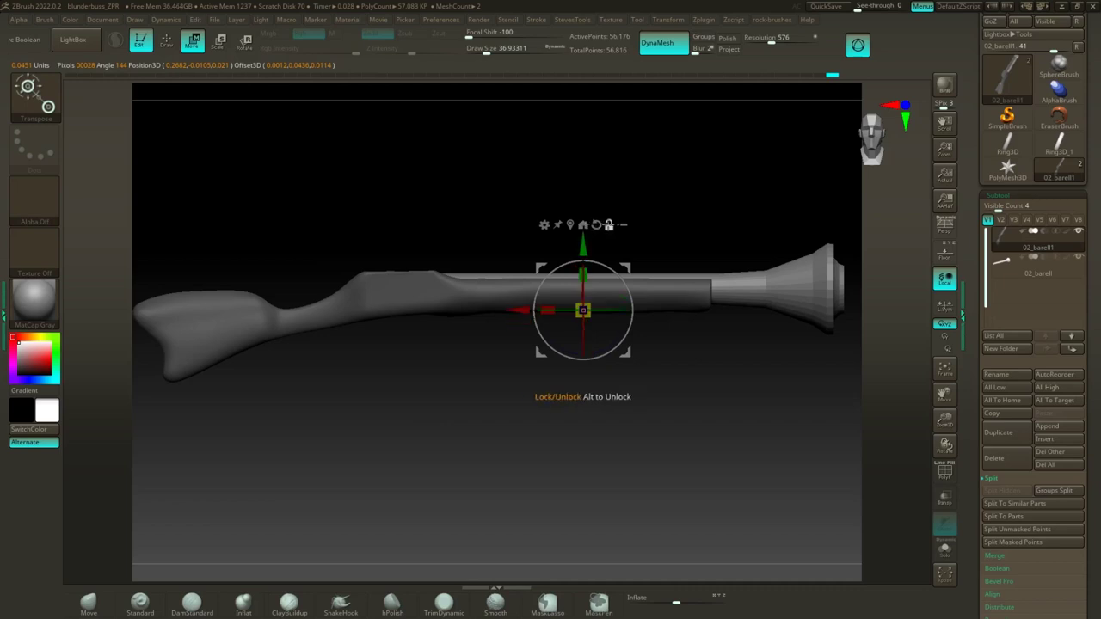
drag(584, 242, 585, 245)
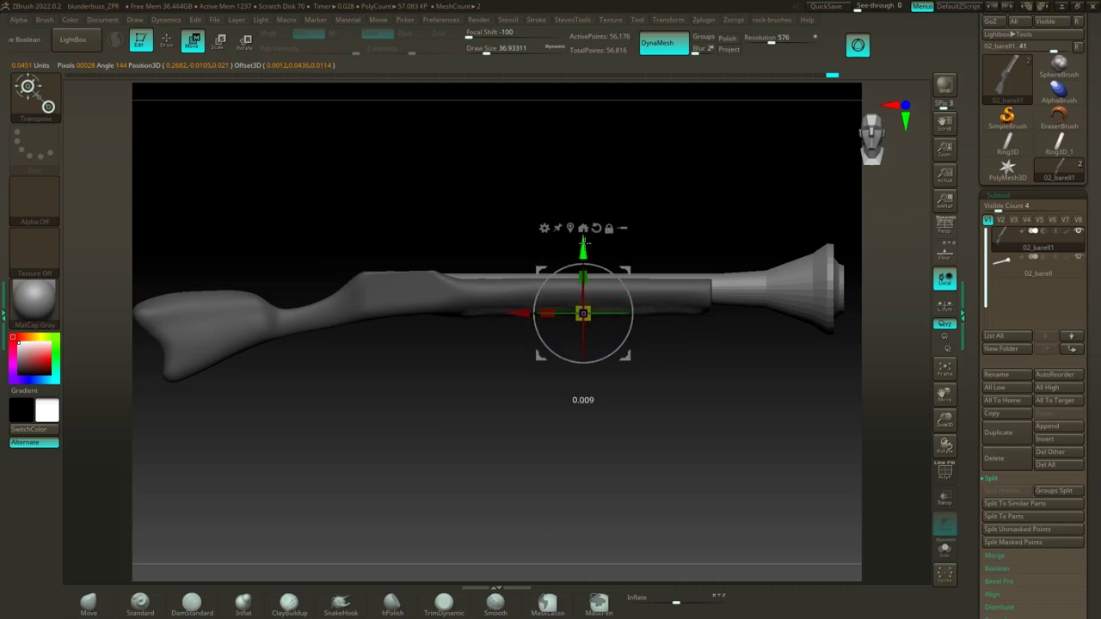
key(ctrl)
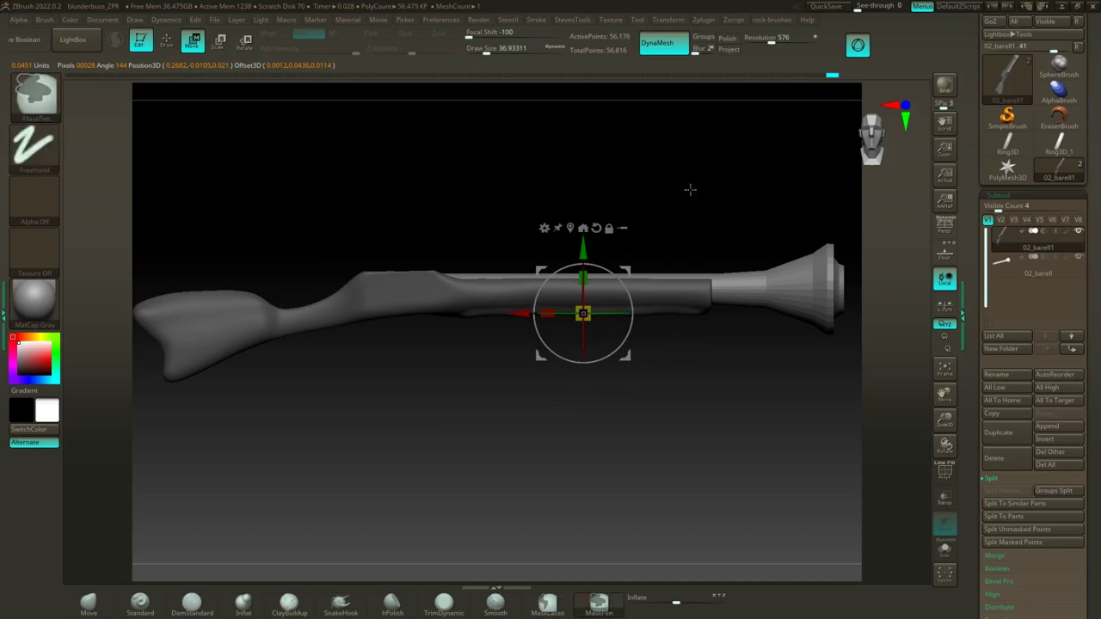
mouse_move(689, 189)
ctrl+mouse_down()
mouse_move(708, 207)
mouse_move(687, 175)
ctrl+mouse_up()
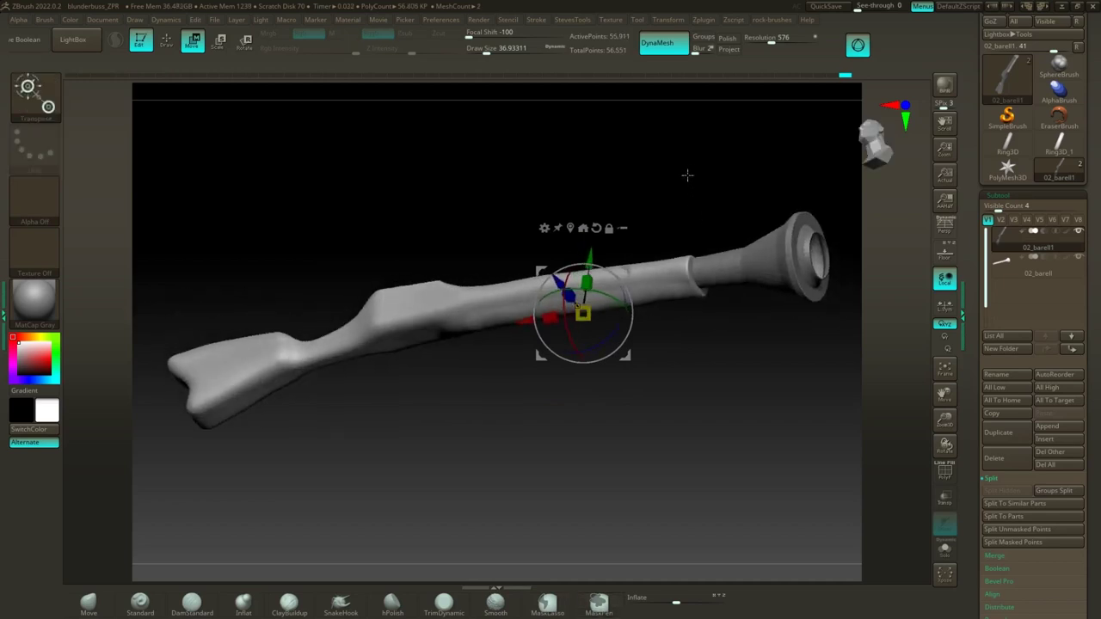
Step: Smooth the uneven ridge along the side of the fore-end, from the muzzle end back to the lock area
key(q)
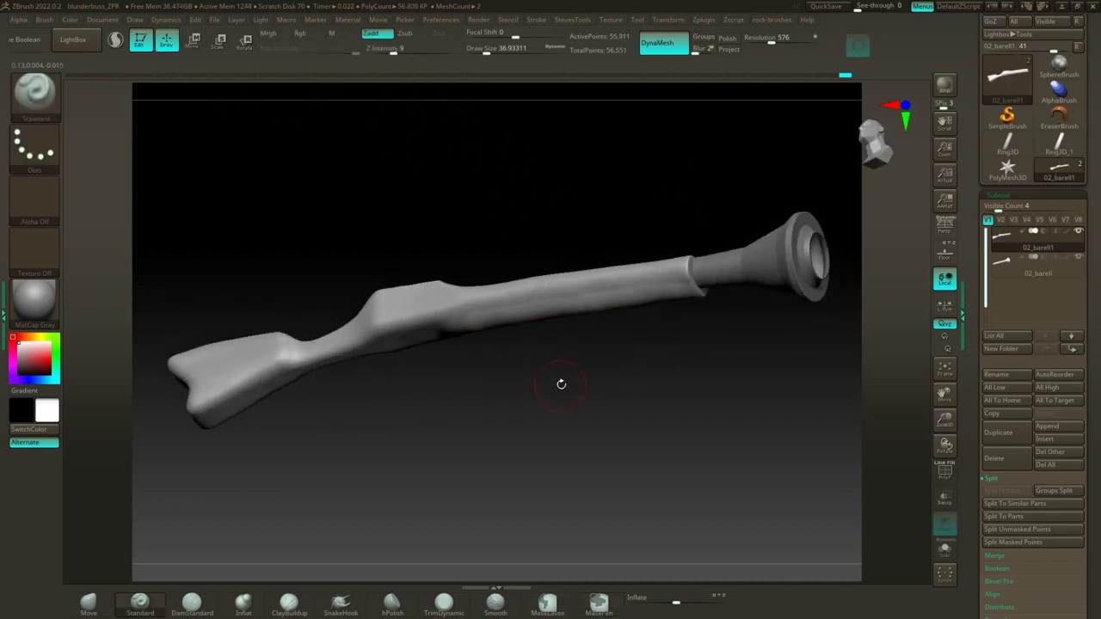
mouse_move(576, 378)
mouse_down()
mouse_move(590, 370)
mouse_move(658, 388)
mouse_up()
key(shift)
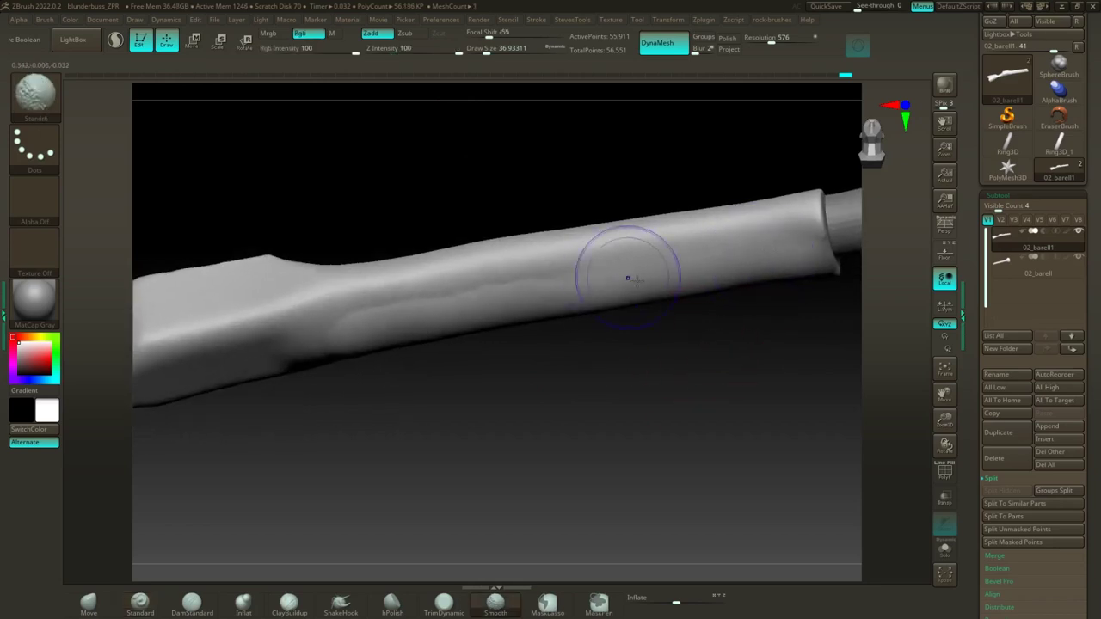
key(shift)
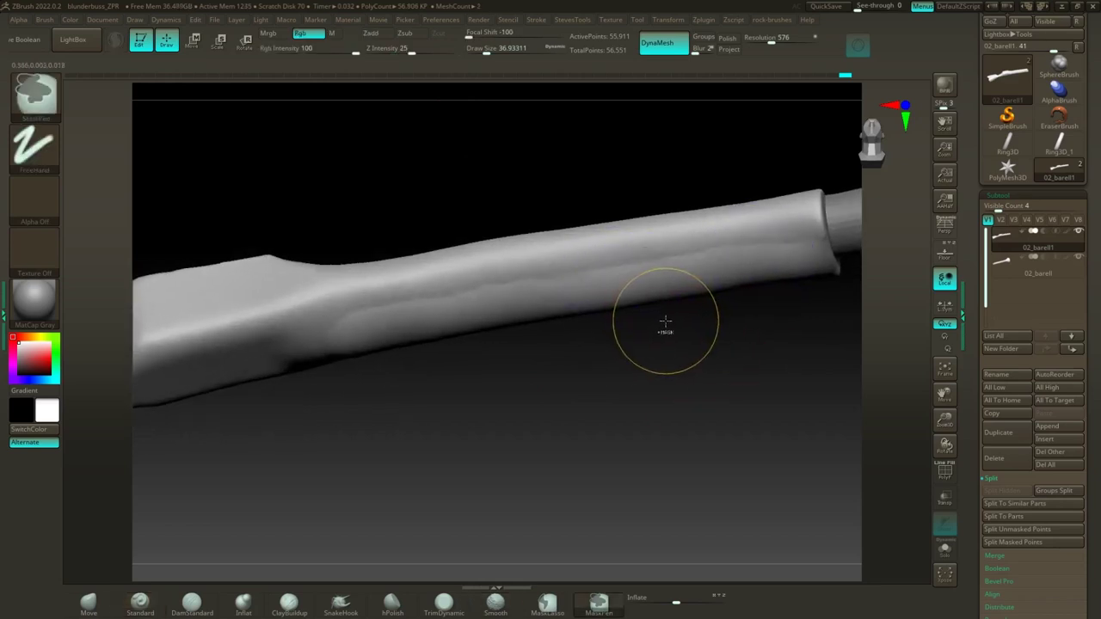
key(shift)
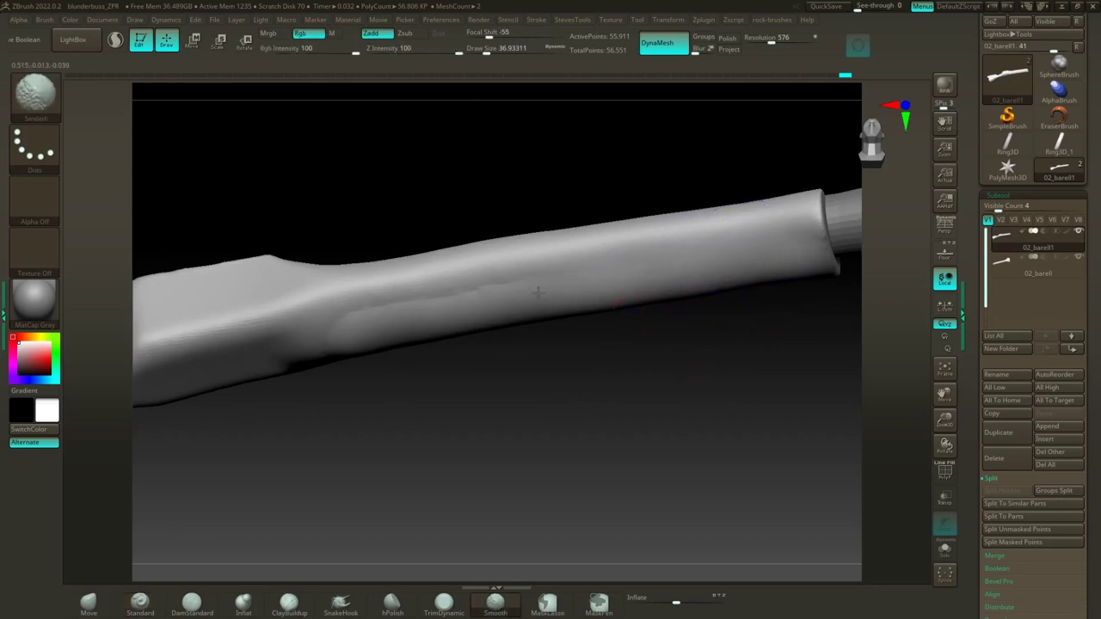
mouse_move(370, 318)
shift+mouse_down()
mouse_move(361, 326)
mouse_move(389, 310)
shift+mouse_up()
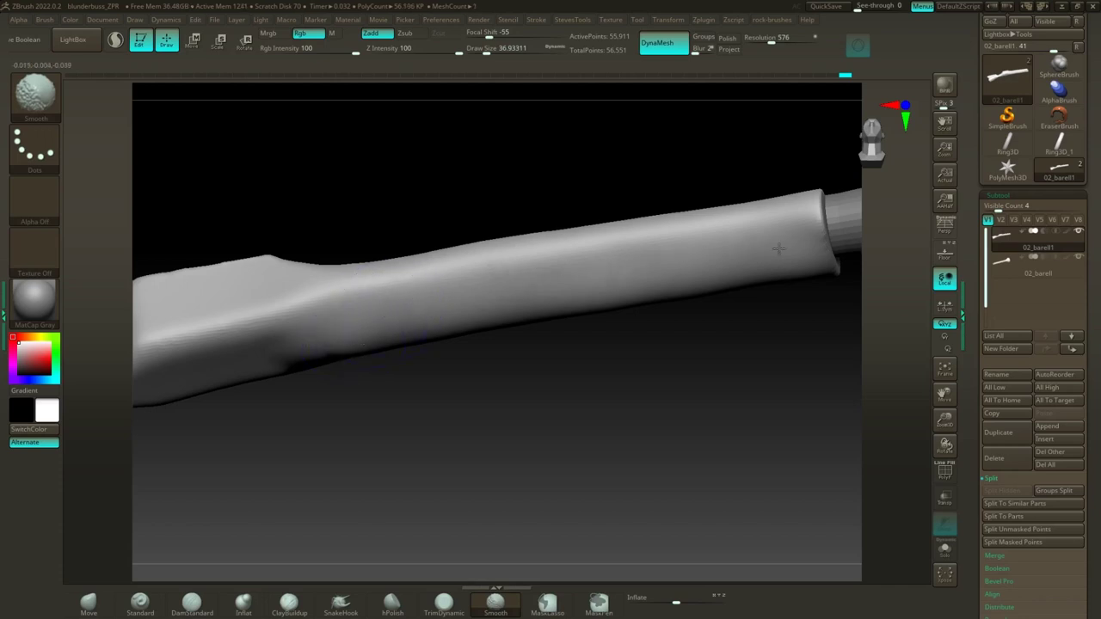
shift+drag(679, 141, 609, 228)
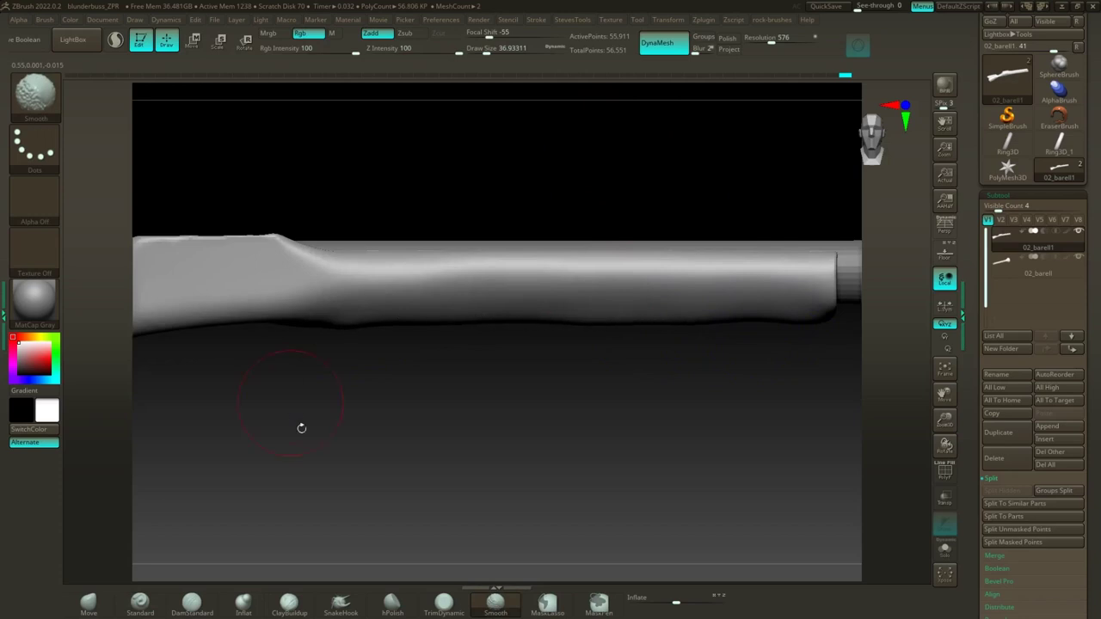
Step: Smooth the underside and lower edges of the fore-end along its length up to the muzzle end
mouse_move(301, 428)
mouse_down()
mouse_move(503, 401)
mouse_move(533, 430)
mouse_move(508, 405)
mouse_move(585, 380)
mouse_move(519, 373)
mouse_move(589, 361)
mouse_move(560, 377)
mouse_move(651, 356)
mouse_move(553, 381)
mouse_move(592, 342)
mouse_move(577, 275)
mouse_move(558, 284)
mouse_move(536, 194)
mouse_move(484, 196)
mouse_up()
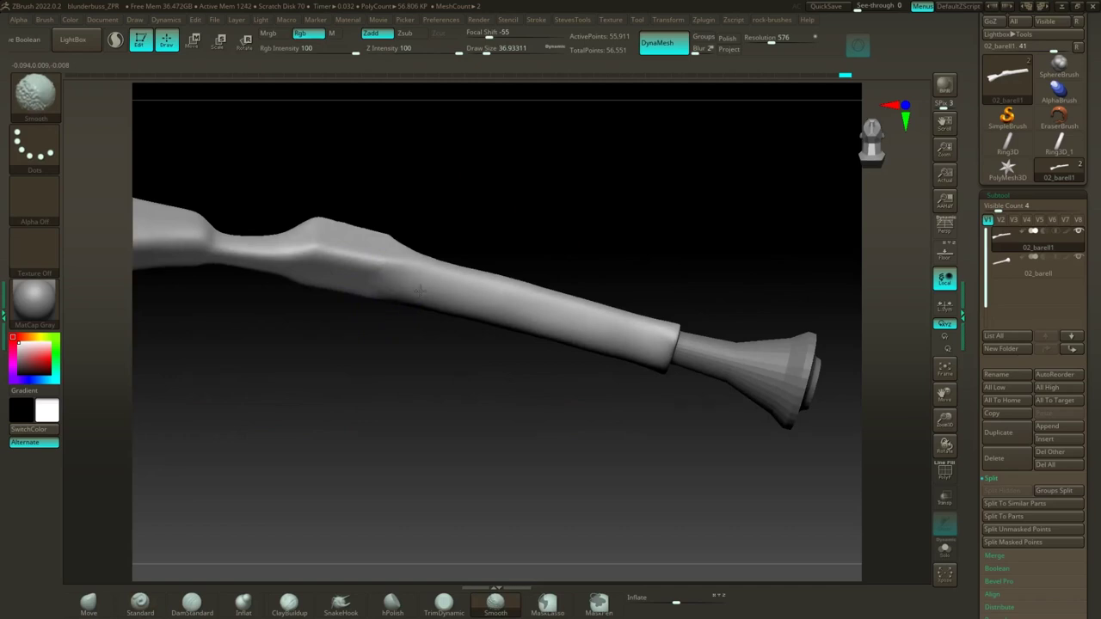
drag(453, 299, 482, 224)
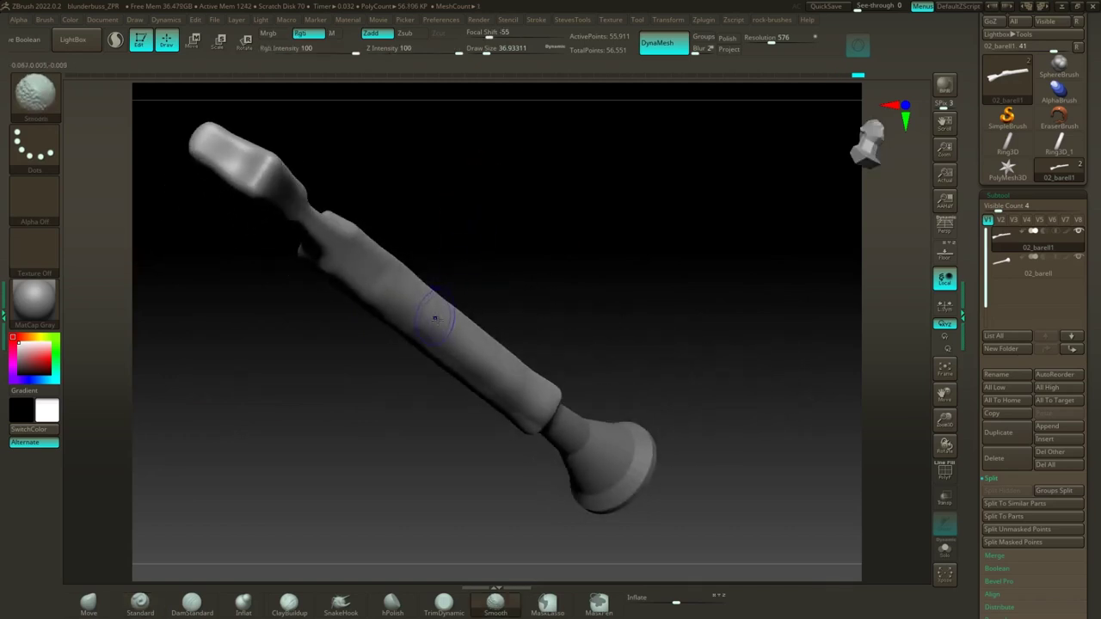
alt+drag(491, 263, 495, 234)
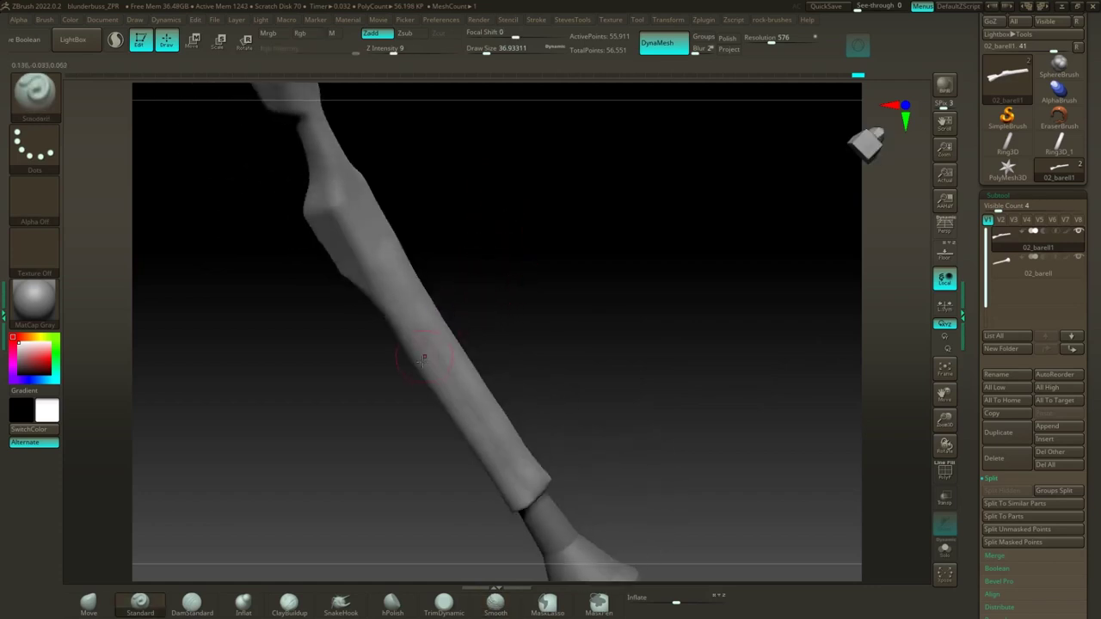
mouse_move(507, 306)
mouse_down()
mouse_move(484, 302)
mouse_move(481, 281)
mouse_up()
shift+drag(497, 452, 508, 468)
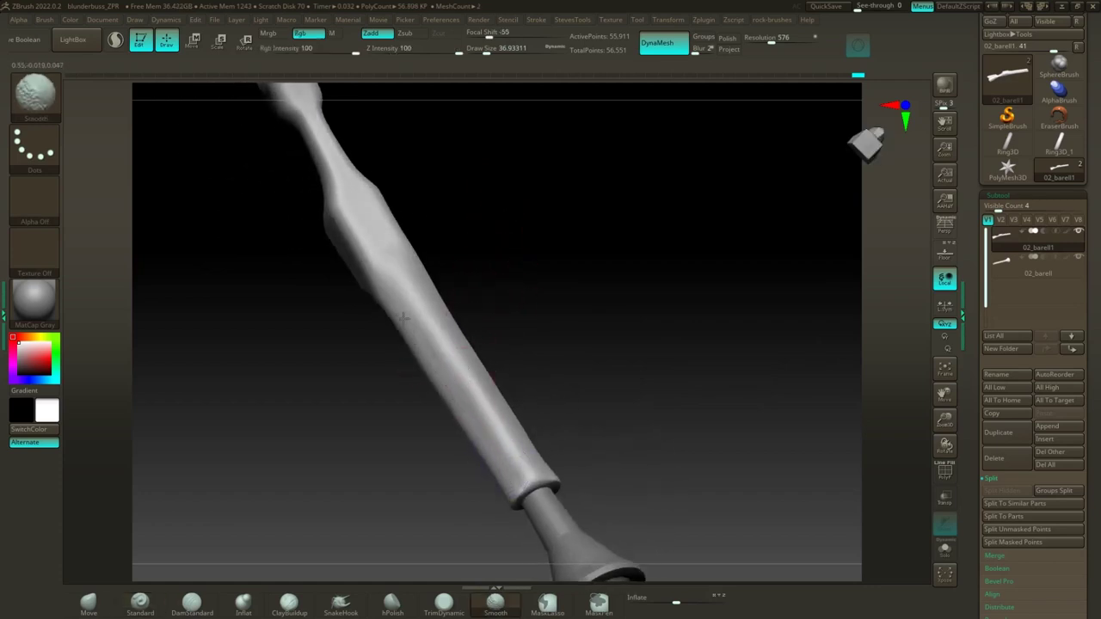
drag(452, 248, 524, 253)
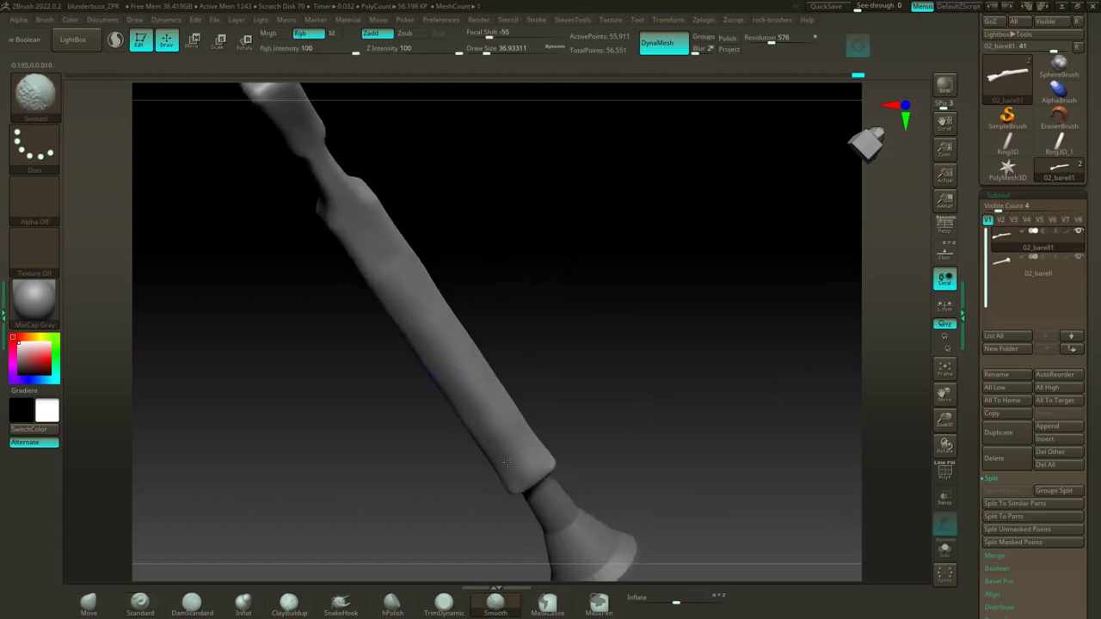
Step: Reveal the Modify Topology options in the Geometry settings for the gun stock subtool
mouse_move(531, 246)
mouse_down()
mouse_move(541, 373)
mouse_move(559, 381)
mouse_move(565, 341)
mouse_move(612, 306)
mouse_move(585, 315)
mouse_move(613, 247)
mouse_up()
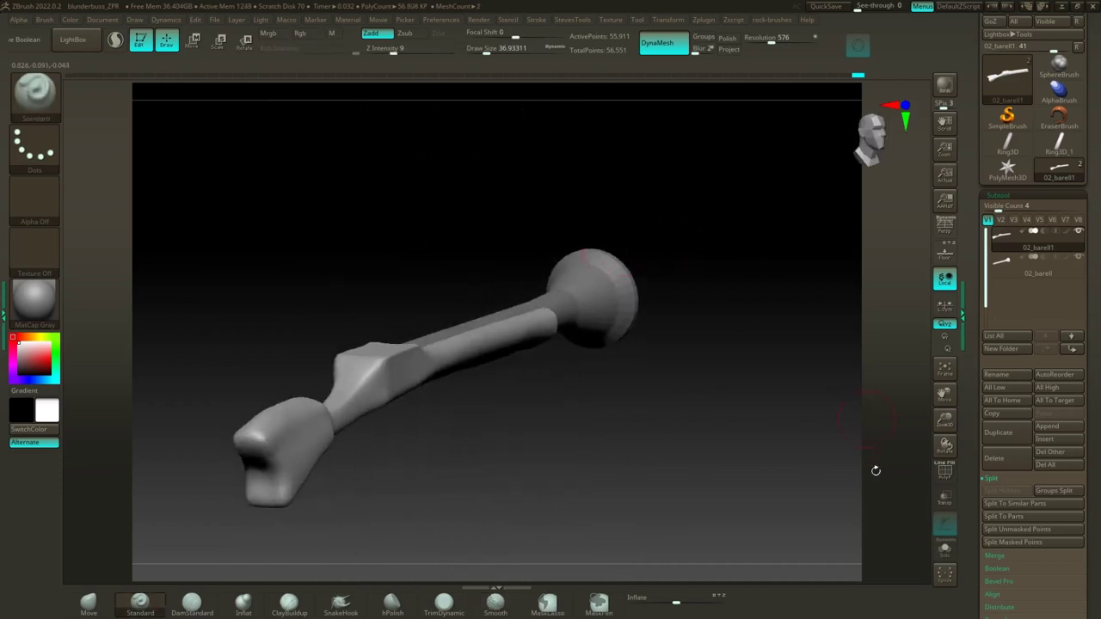
scroll(1075, 462, down, 3)
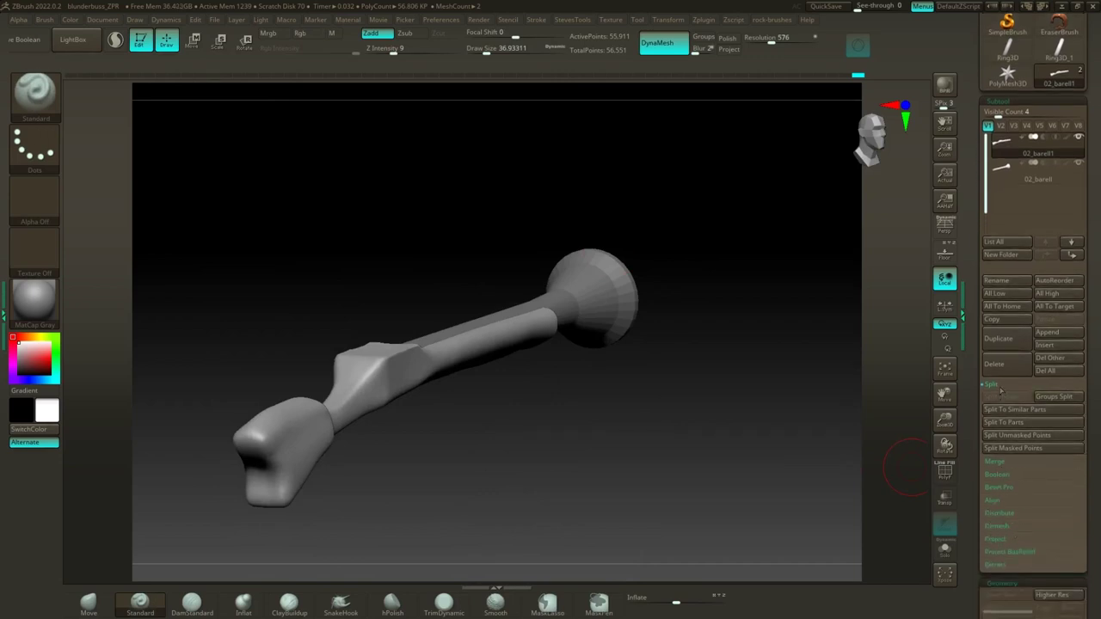
drag(1091, 510, 1084, 391)
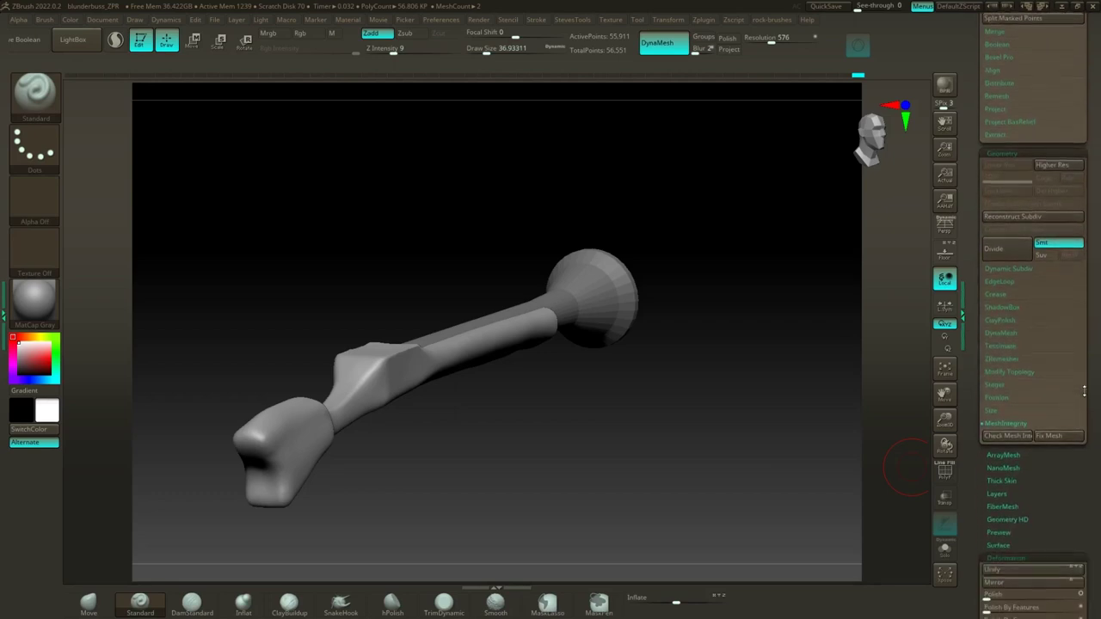
click(1009, 371)
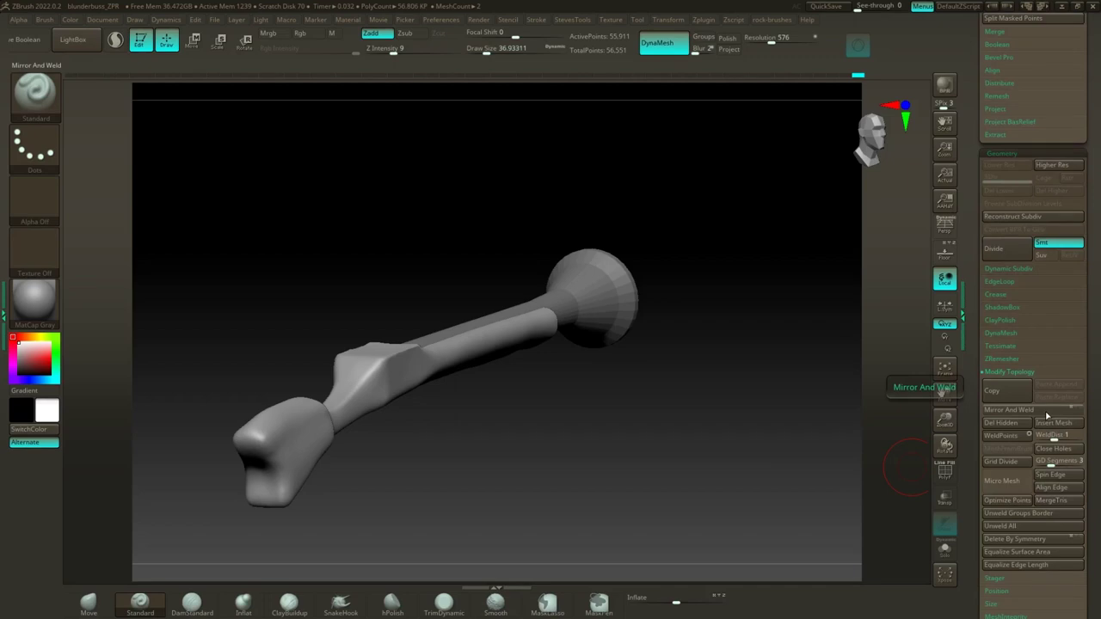
Step: Try Mirror And Weld on the gun stock along the X axis, and undo it
click(1046, 414)
key(ctrl)
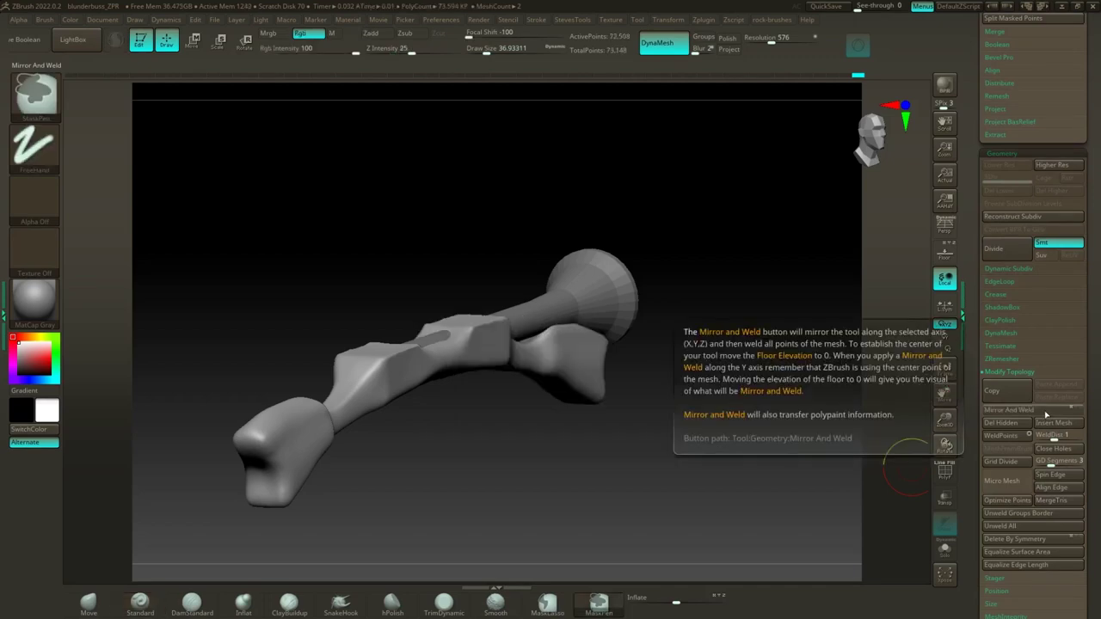
key(ctrl+z)
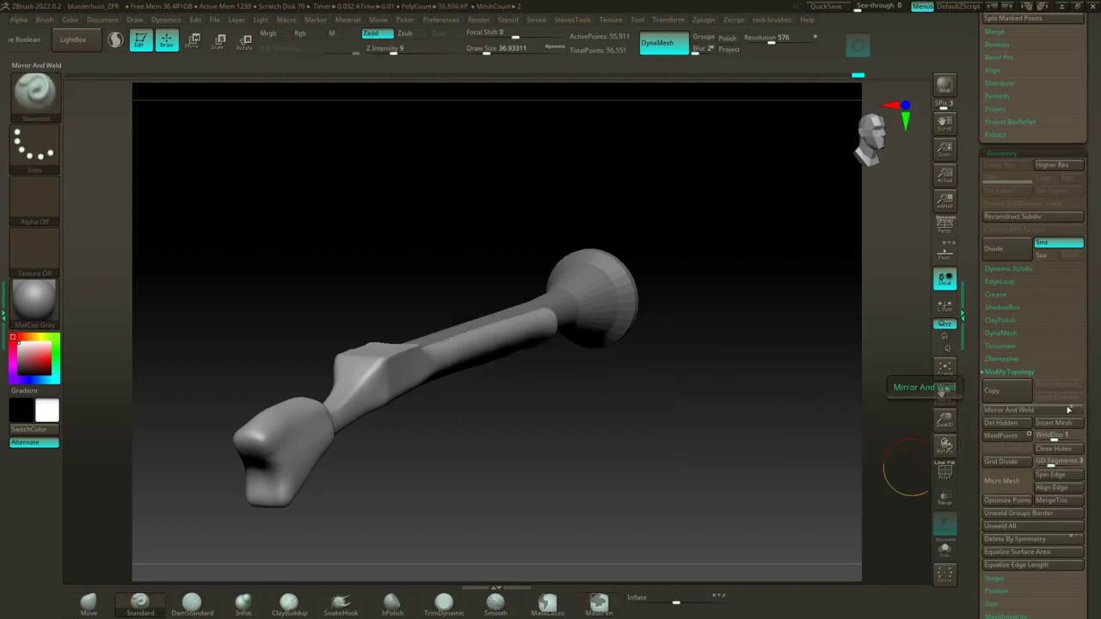
Step: Apply Mirror And Weld along the Z axis to make the gun stock symmetrical across its thickness
click(1051, 413)
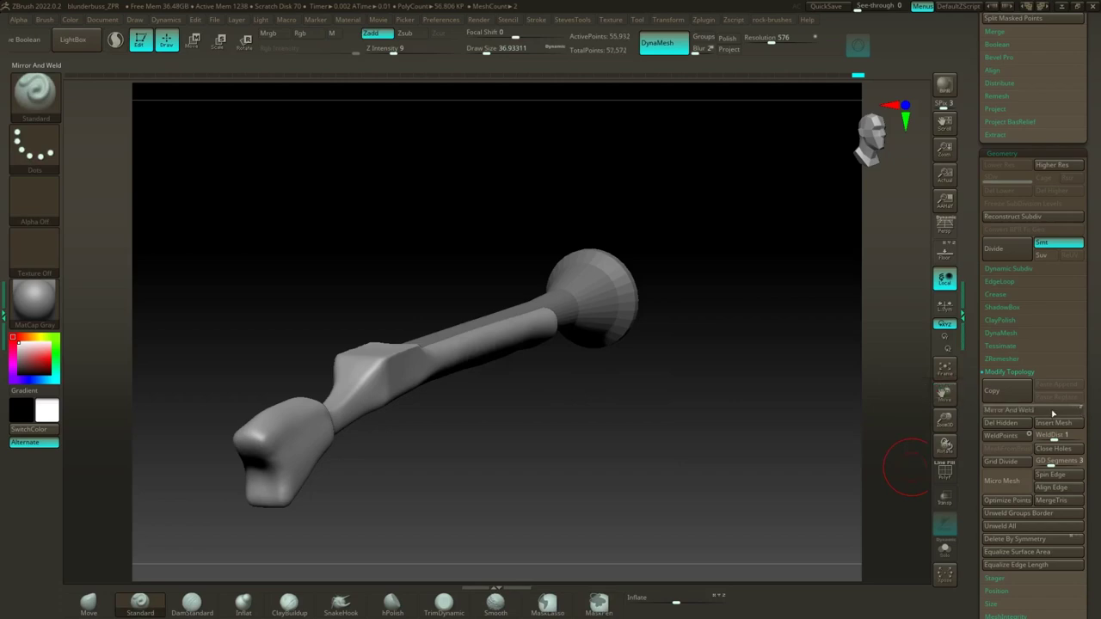
drag(540, 430, 731, 423)
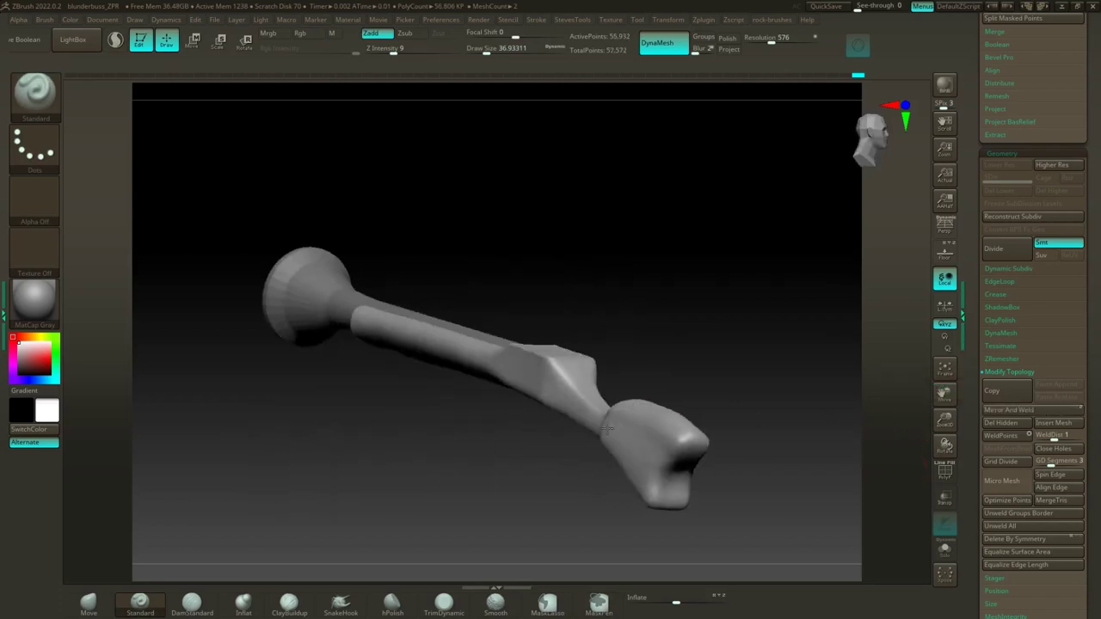
ctrl+drag(656, 387, 671, 355)
ctrl+right_drag(671, 356, 734, 393)
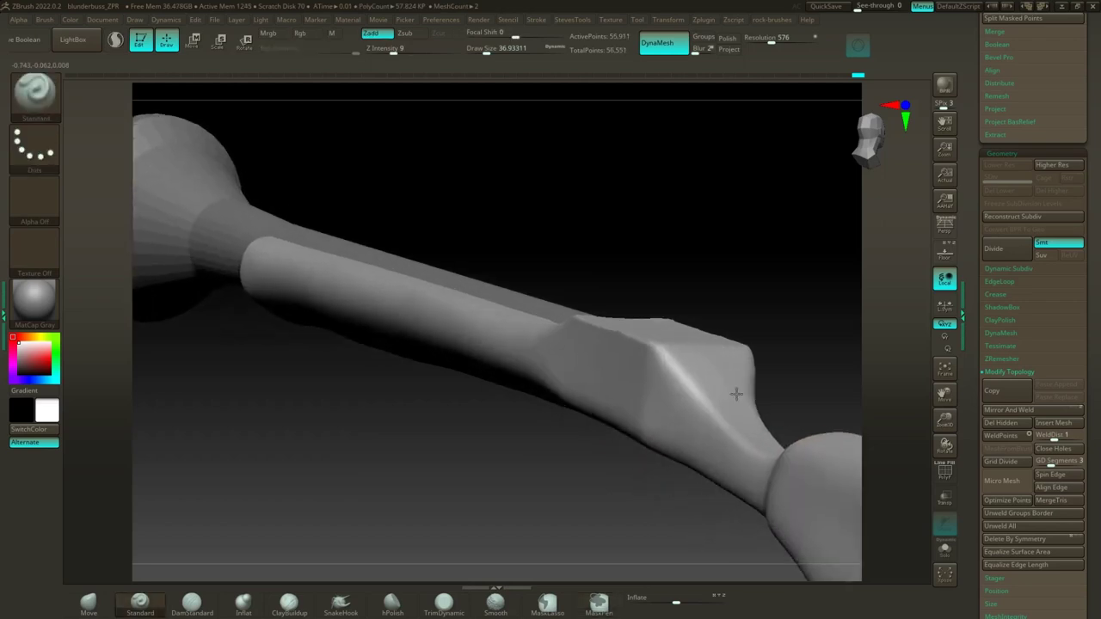
click(1013, 412)
click(1014, 412)
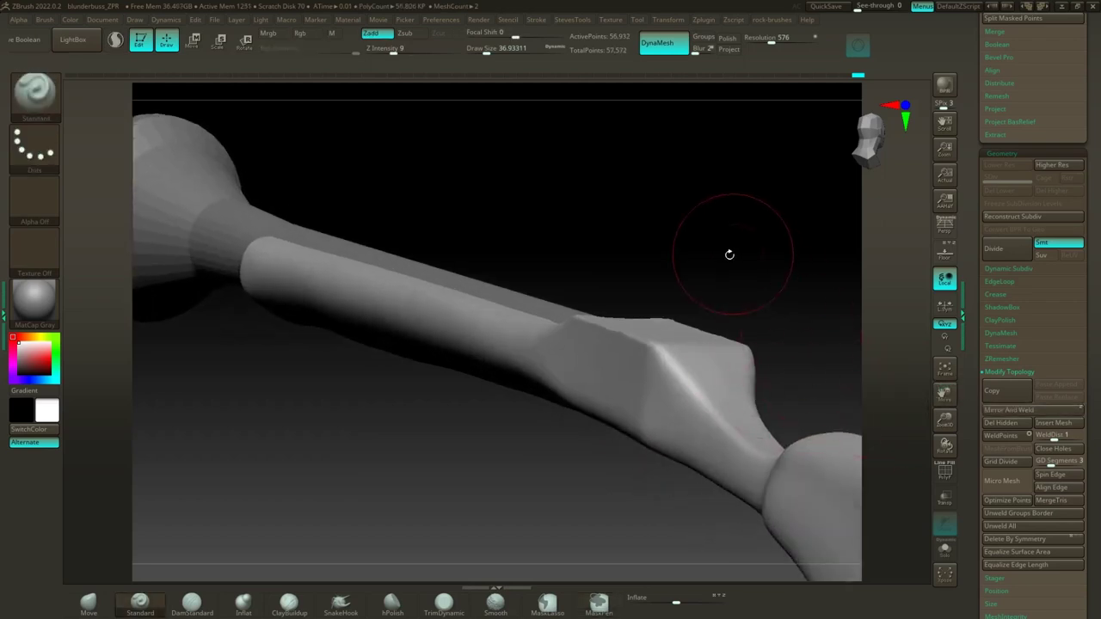
Step: Show the Musketoon #3 reference in Spotlight, move it down over the side view, and align the gun model with it
drag(727, 253, 483, 400)
key(shift+z)
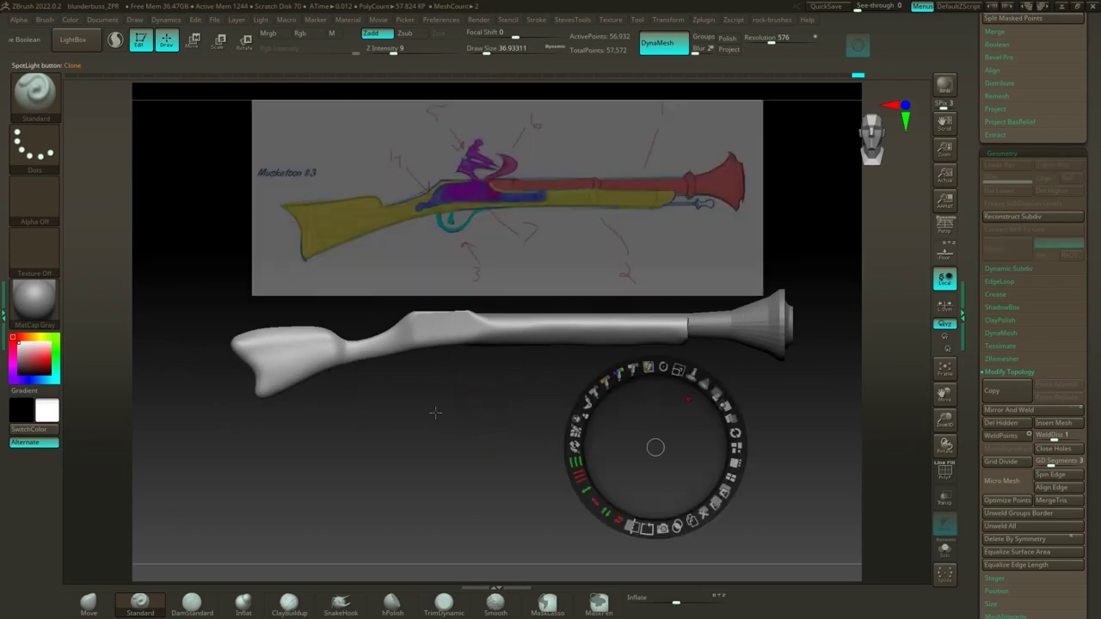
mouse_move(471, 440)
mouse_down()
mouse_move(478, 410)
mouse_move(464, 521)
mouse_move(479, 616)
mouse_up()
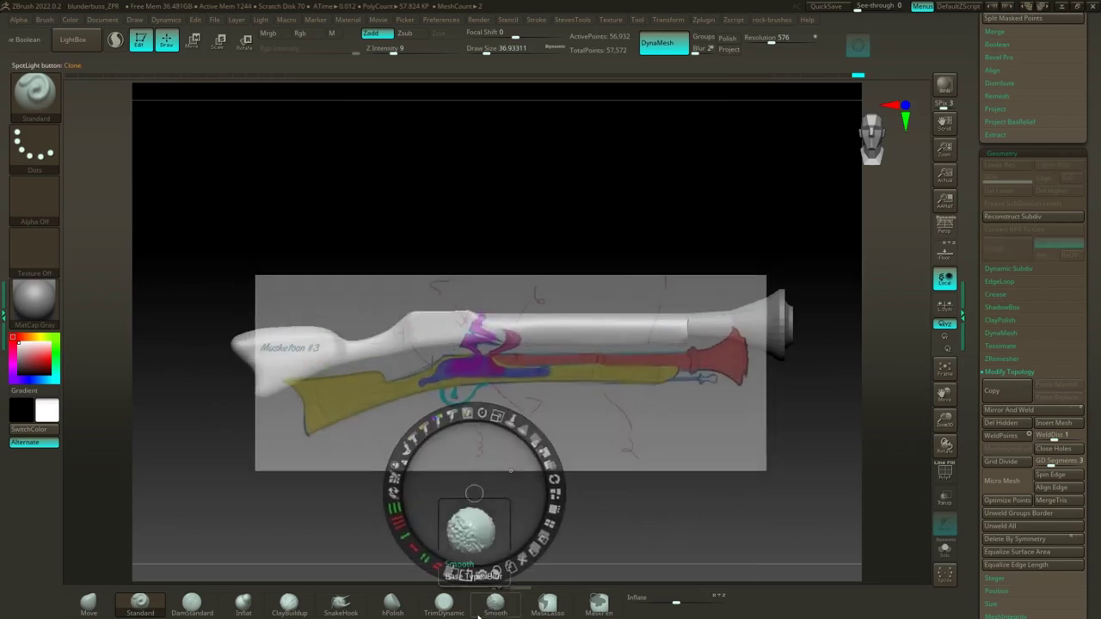
click(644, 234)
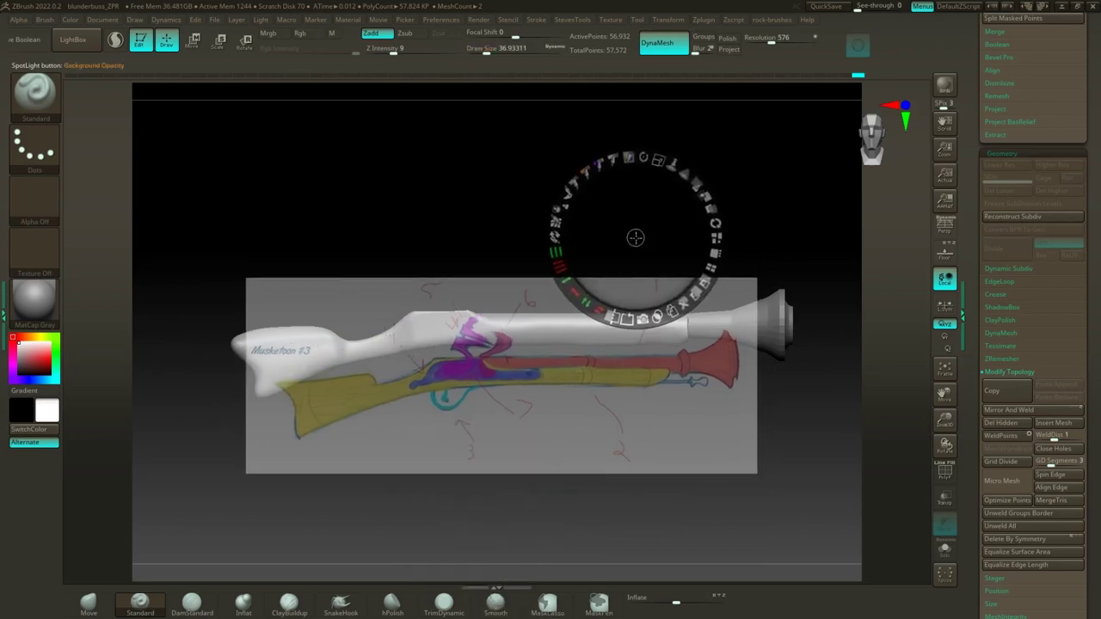
key(z)
alt+drag(732, 256, 695, 255)
mouse_move(629, 199)
alt+mouse_down()
mouse_move(590, 256)
mouse_move(622, 254)
alt+mouse_up()
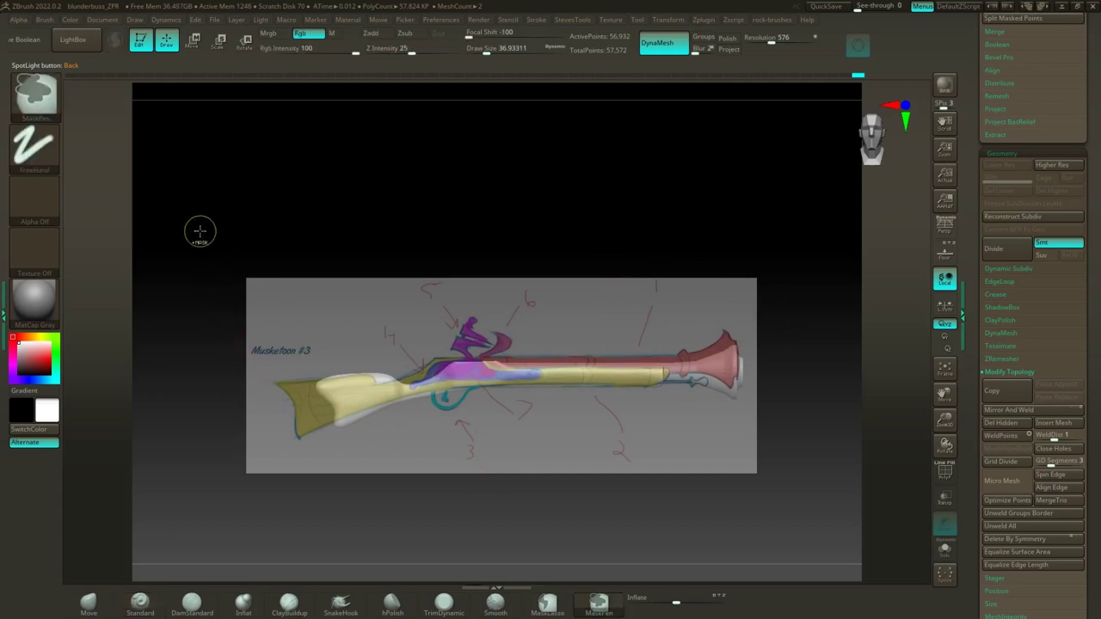
Step: Mask the stock's front half, shift the rear half back along X to match the reference, and remesh with DynaMesh
mouse_move(198, 232)
ctrl+mouse_down()
mouse_move(543, 548)
mouse_move(534, 551)
ctrl+mouse_up()
ctrl+click(534, 551)
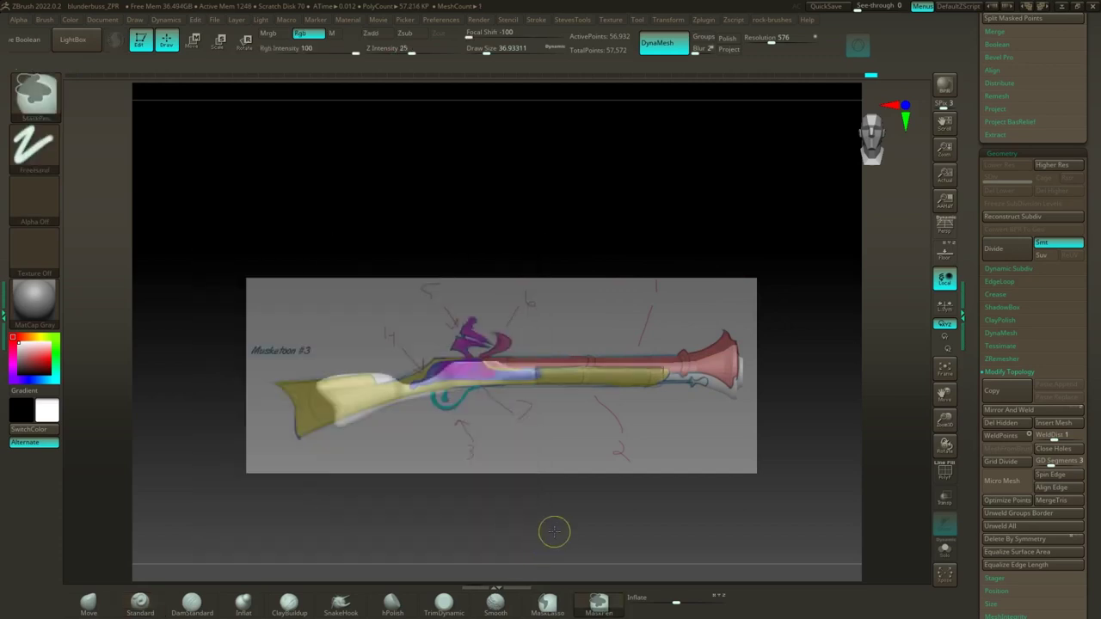
click(196, 42)
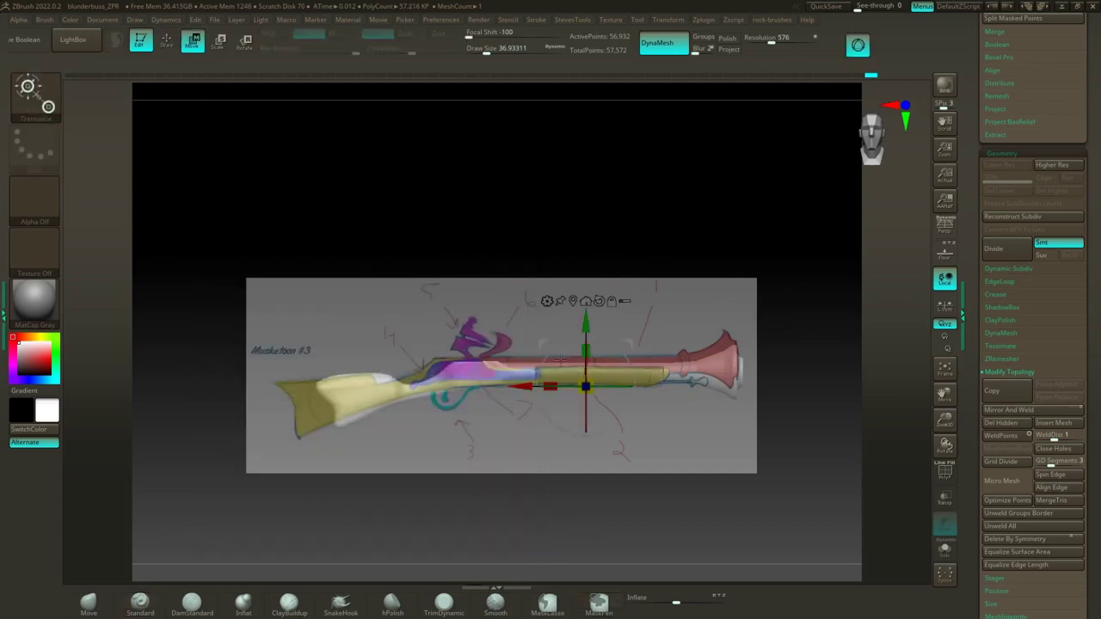
drag(518, 387, 486, 392)
drag(207, 266, 593, 568)
drag(757, 542, 630, 513)
key(ctrl)
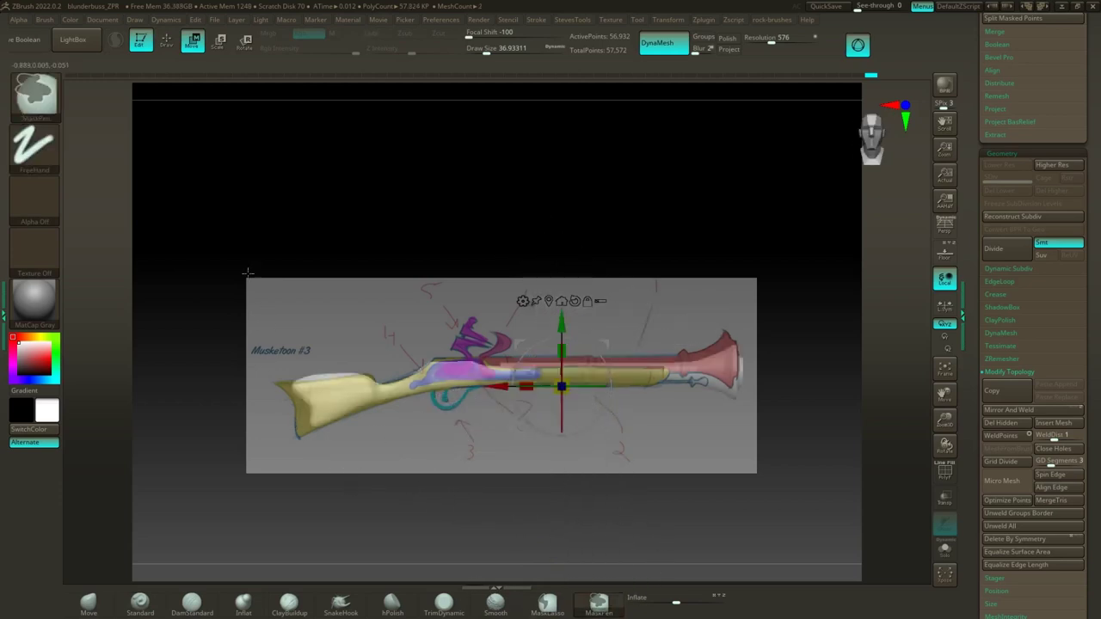
Step: Try to isolate the butt with an inverted mask and transform it to fit the reference, and undo the change
ctrl+drag(213, 245, 377, 480)
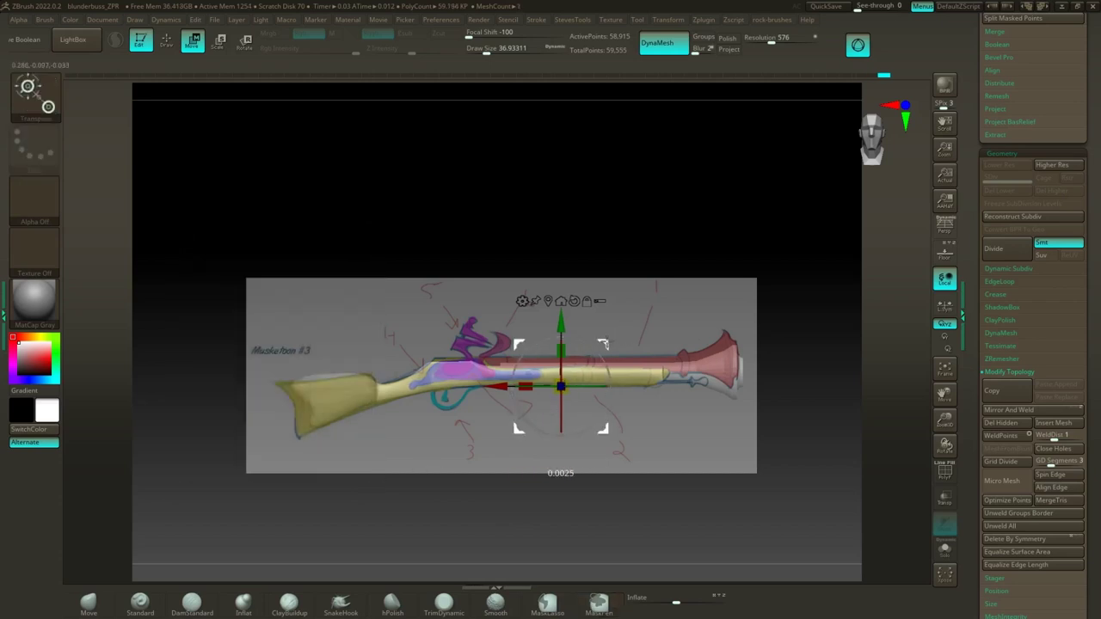
ctrl+click(613, 263)
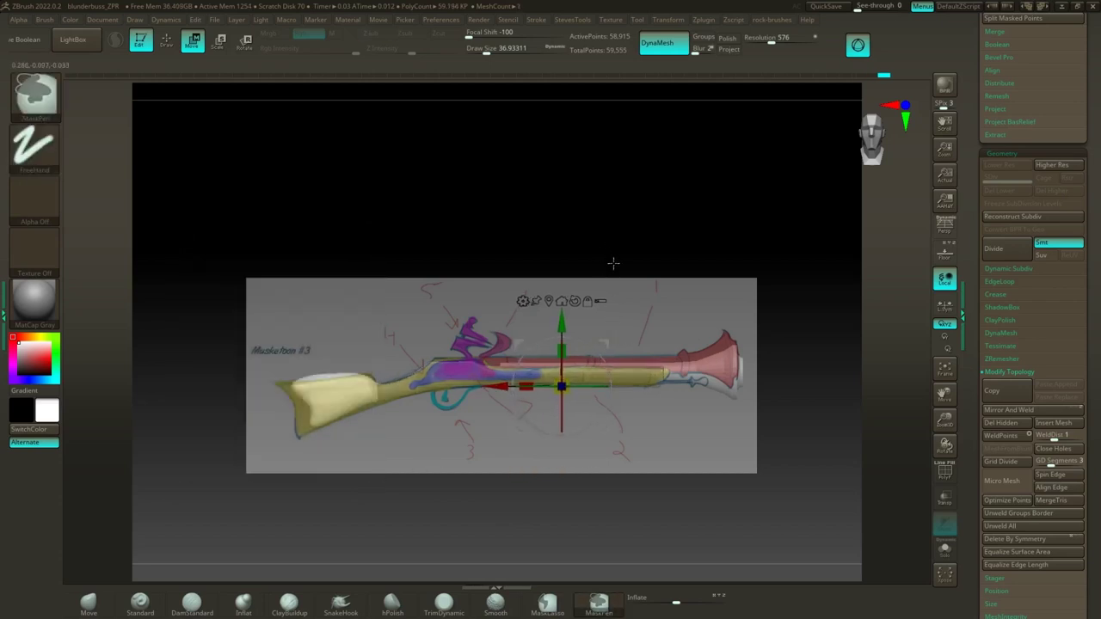
drag(607, 344, 592, 351)
ctrl+drag(595, 258, 578, 276)
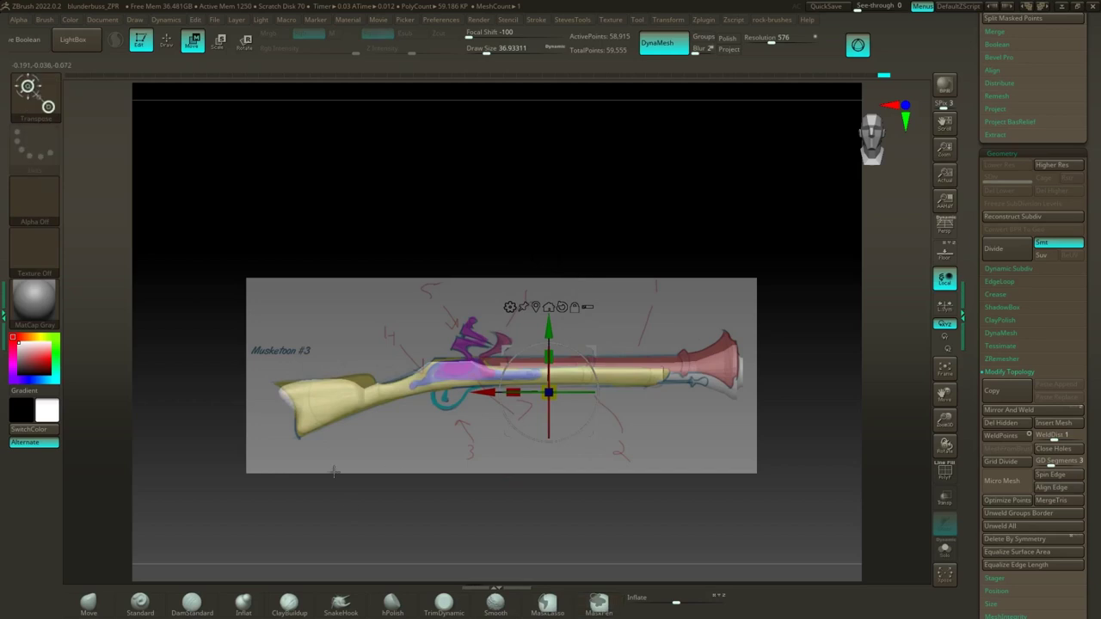
alt+drag(387, 510, 456, 524)
key(ctrl+z)
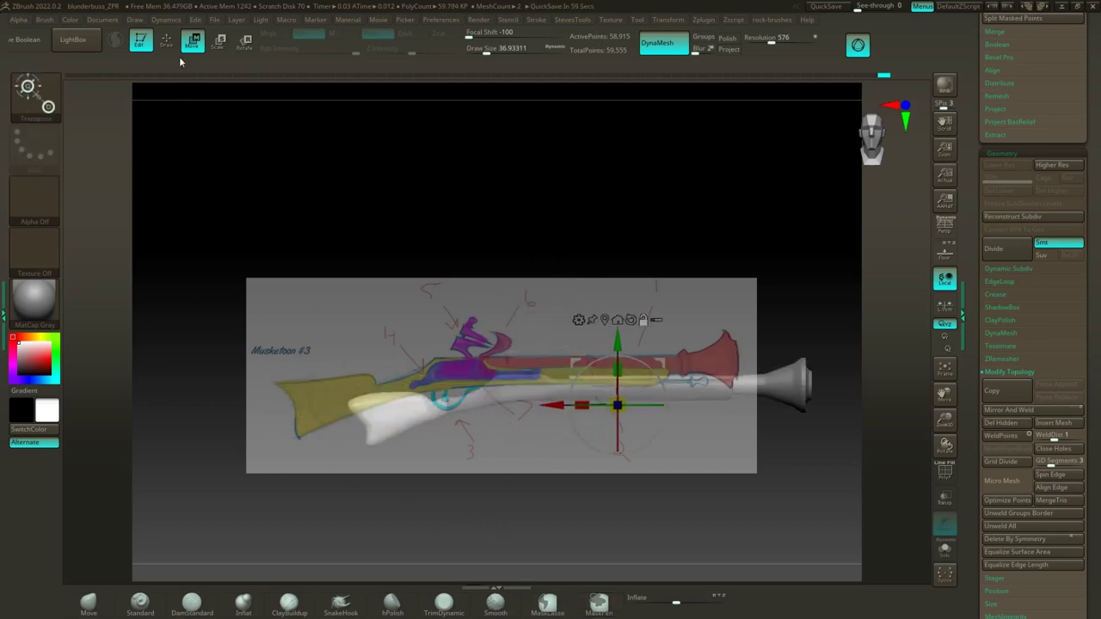
Step: Realign the gun model with the reference and choose the Move brush with a draw size of about 108
click(166, 39)
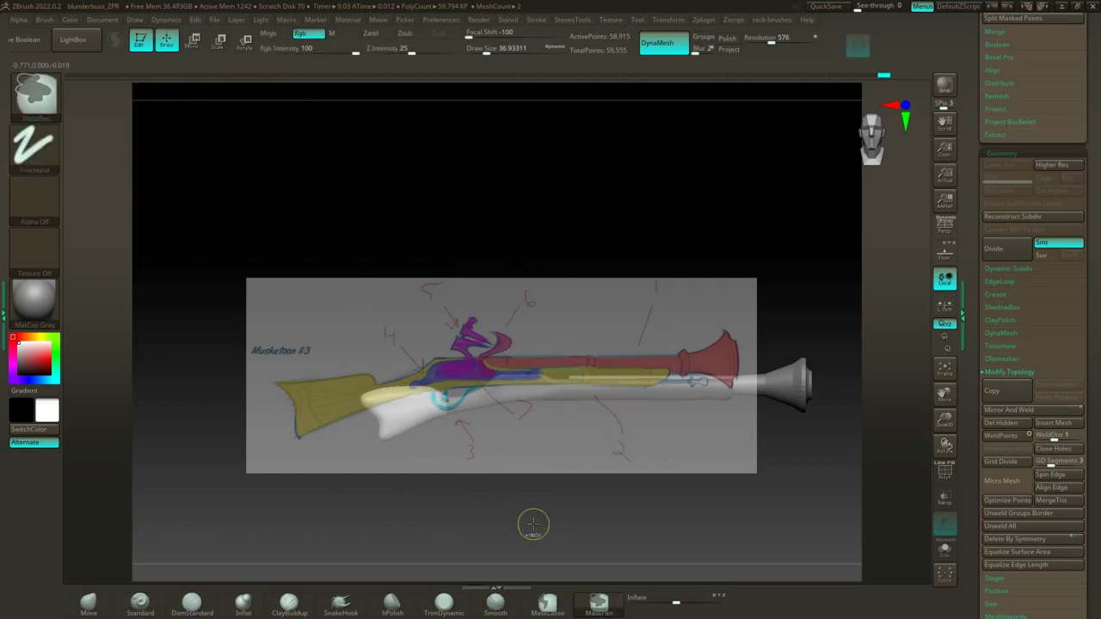
mouse_move(607, 504)
alt+mouse_down()
mouse_move(522, 504)
mouse_move(542, 490)
alt+mouse_up()
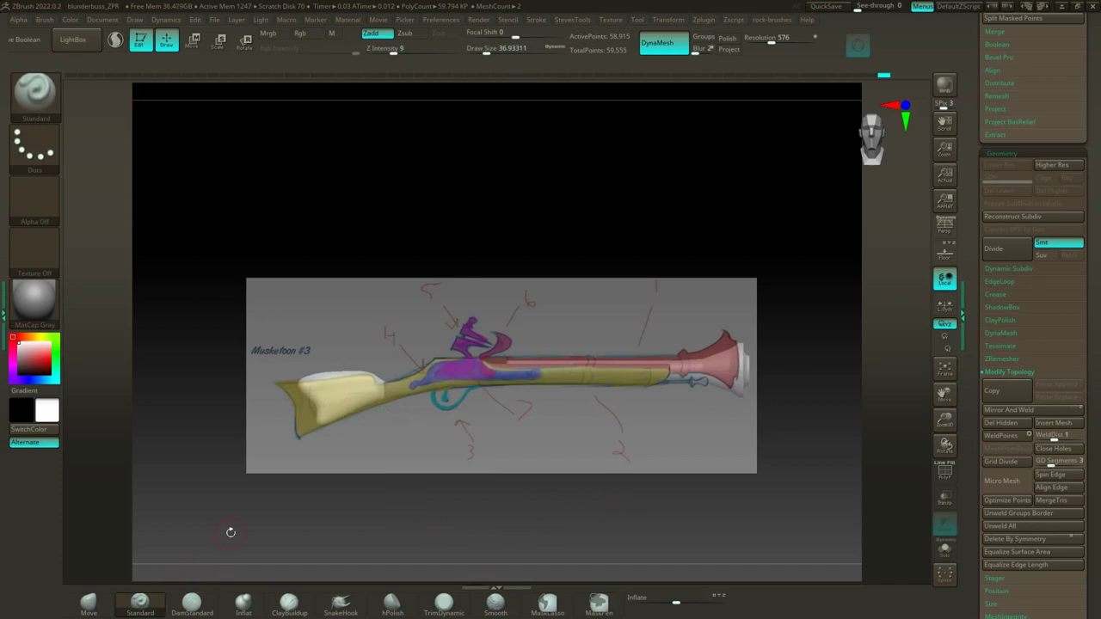
key(s)
drag(380, 189, 393, 191)
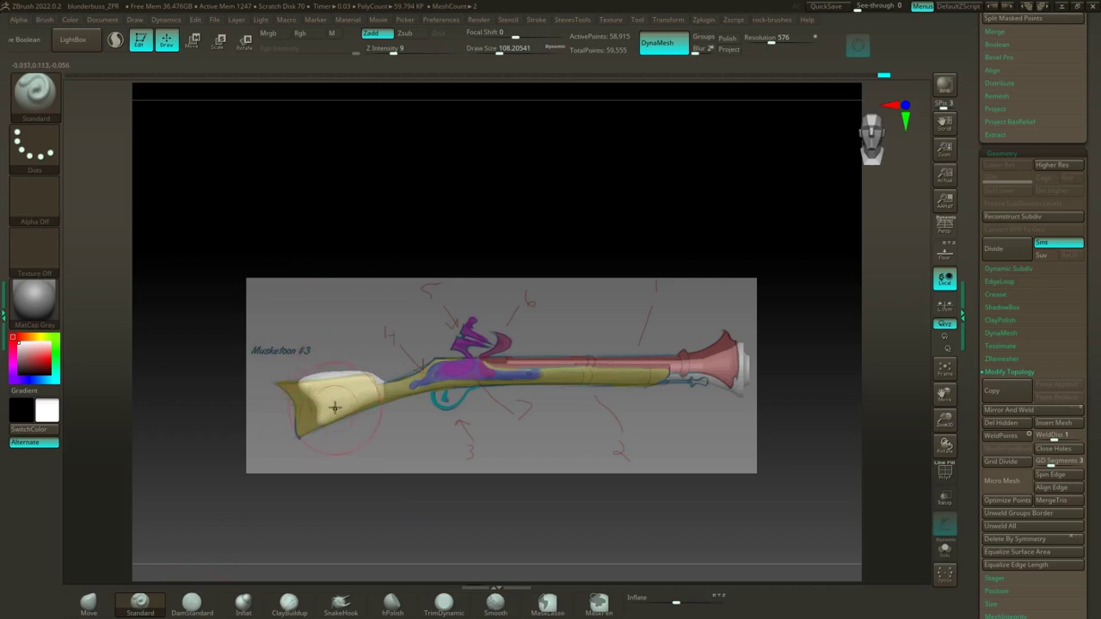
click(94, 602)
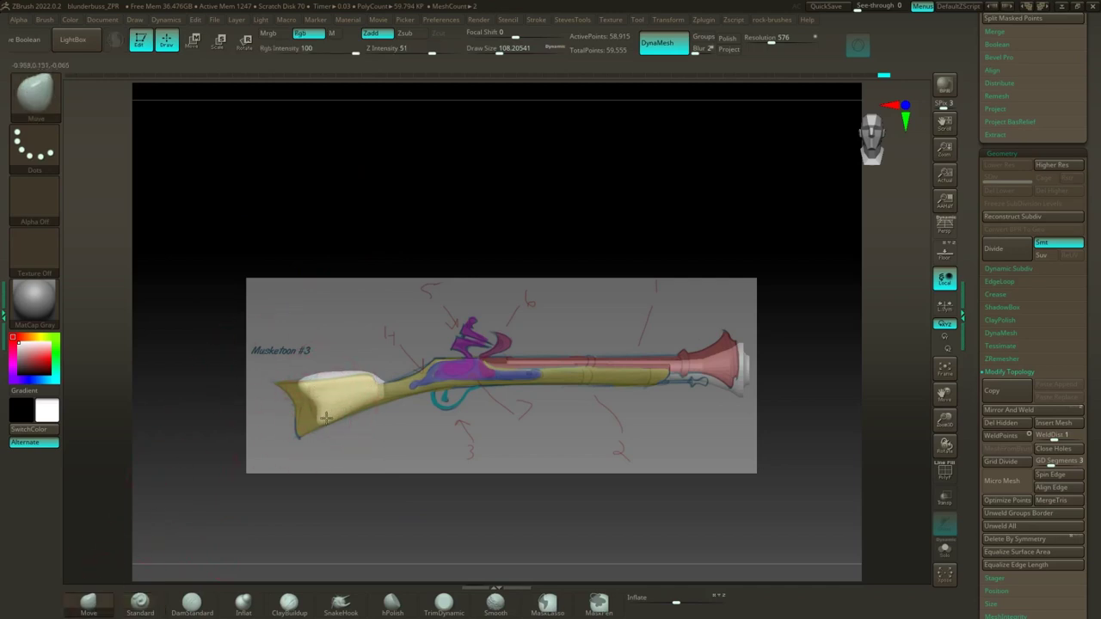
Step: Try pulling the butt's rear edge out to the reference outline with the Move brush, and undo the stroke
drag(301, 386, 293, 378)
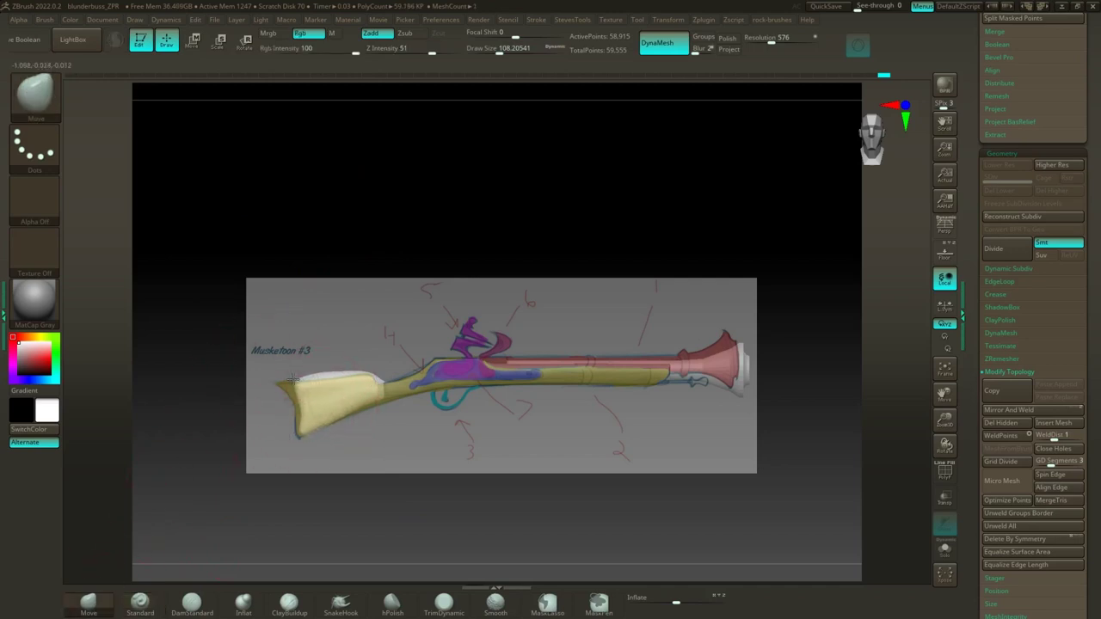
drag(435, 221, 423, 336)
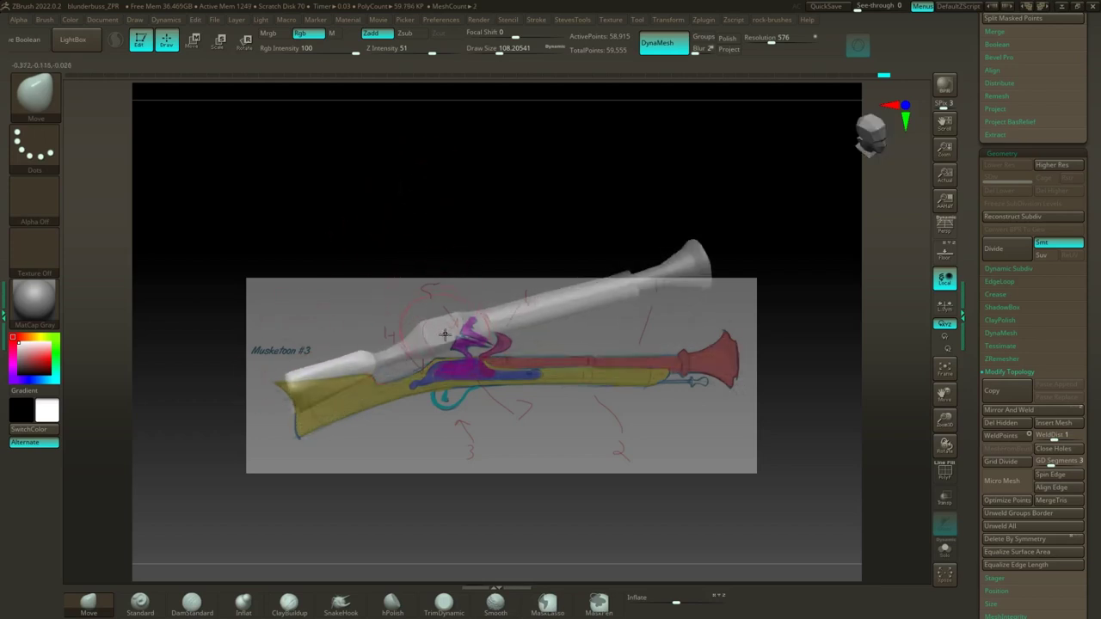
key(ctrl+z)
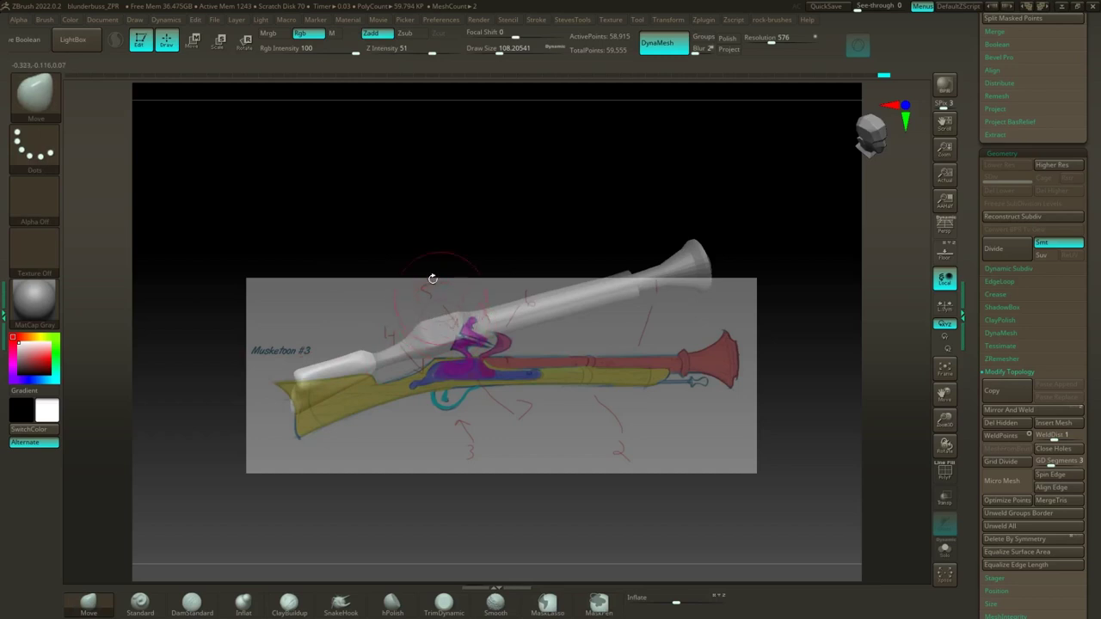
shift+drag(433, 279, 422, 207)
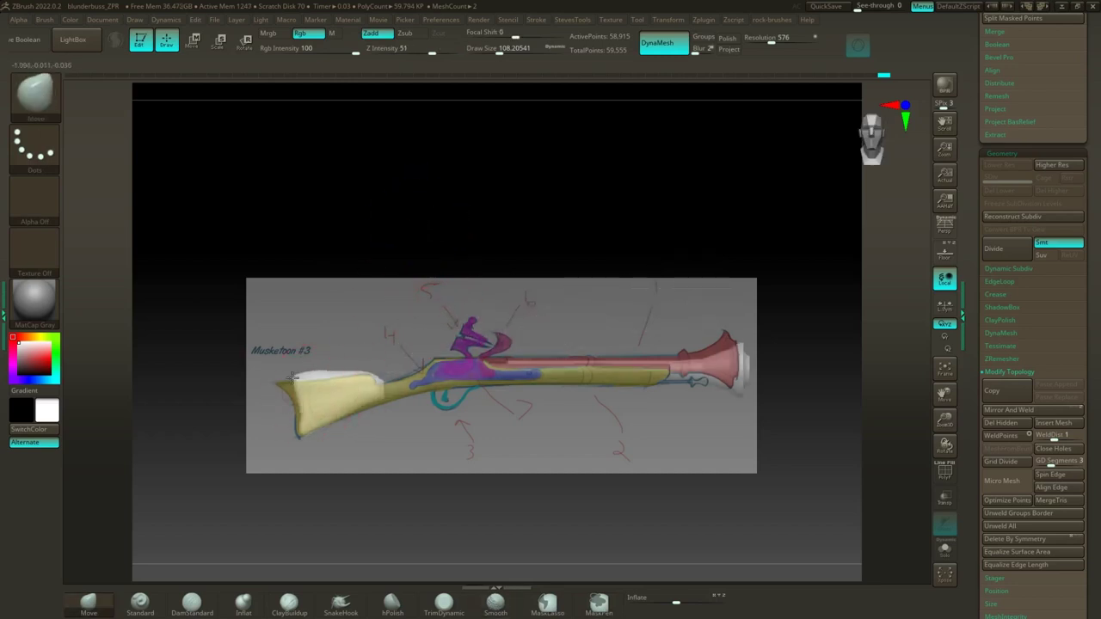
Step: Shape the butt to the reference outline with the Move brush, reducing the draw size to about 71, and remesh with DynaMesh
drag(285, 398, 295, 393)
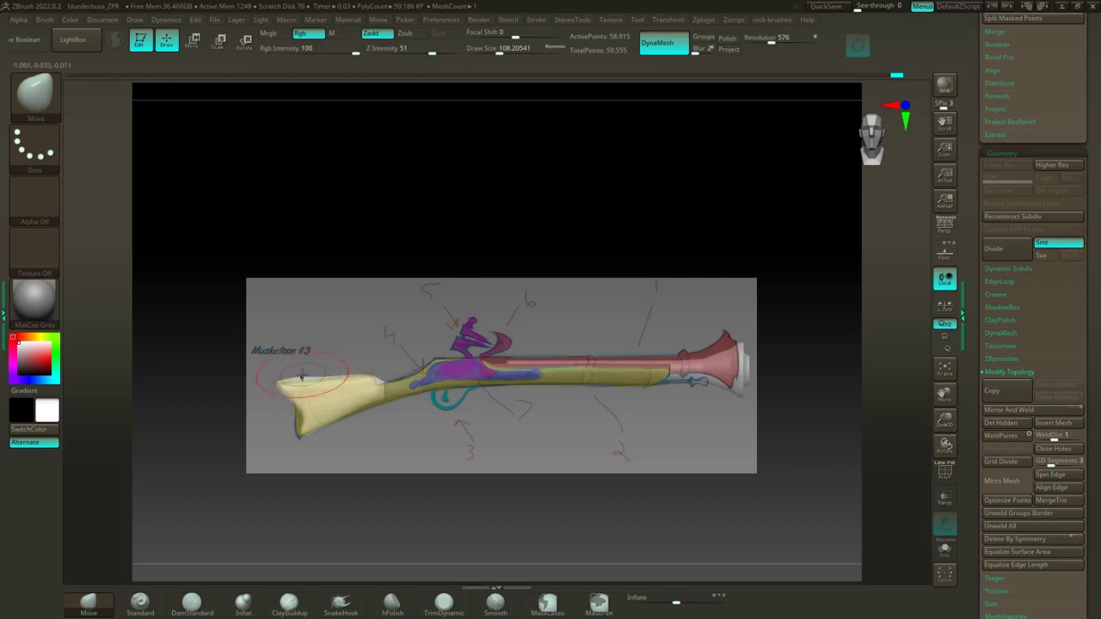
shift+drag(297, 379, 357, 368)
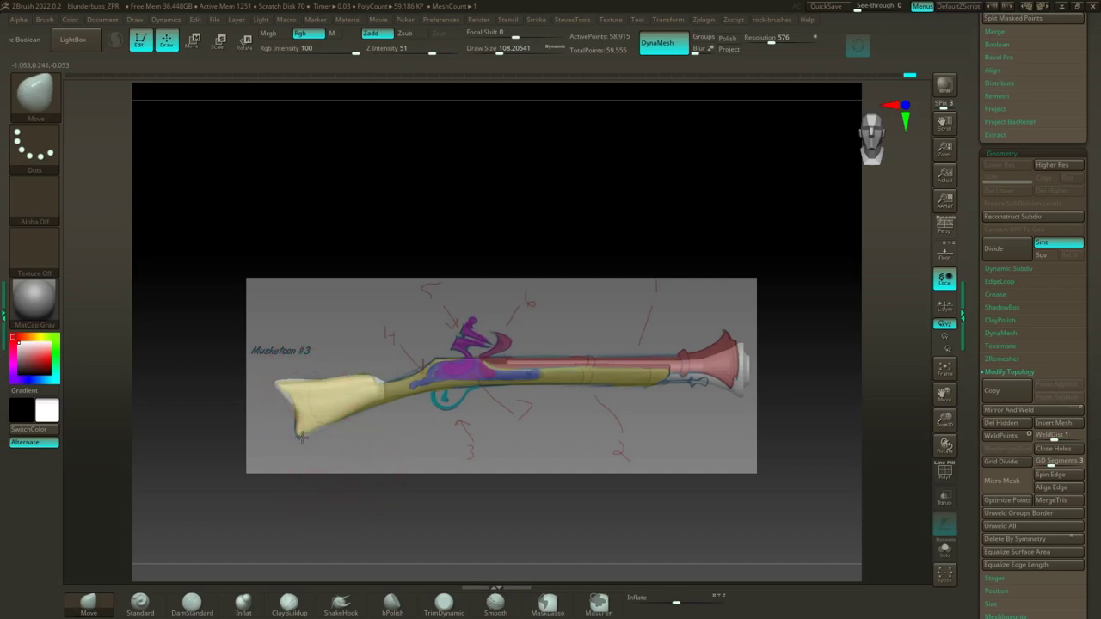
key(s)
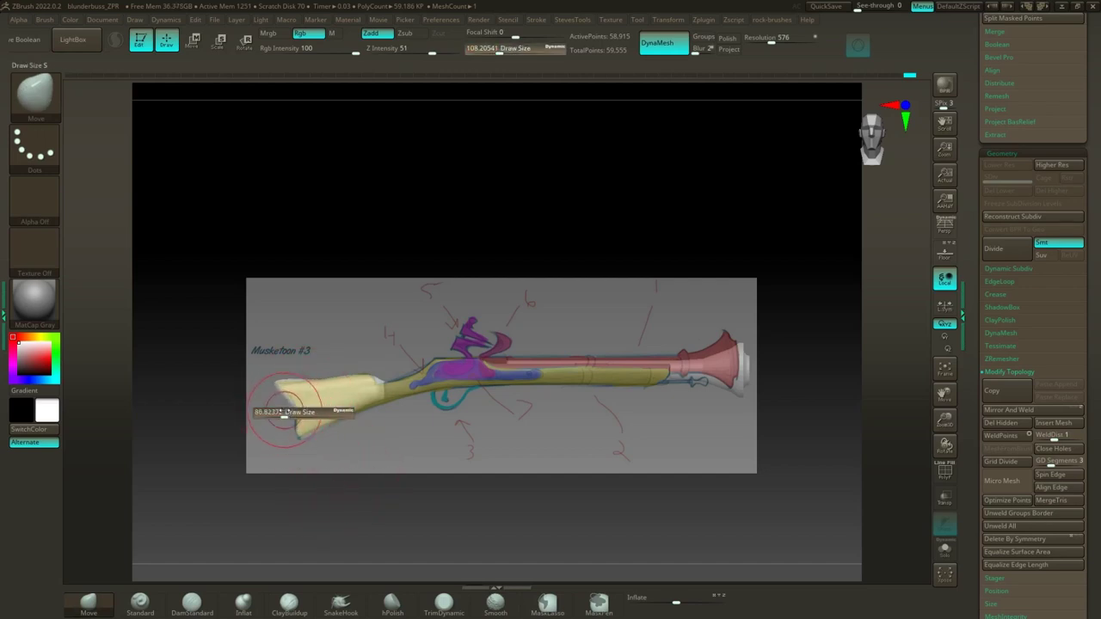
click(279, 413)
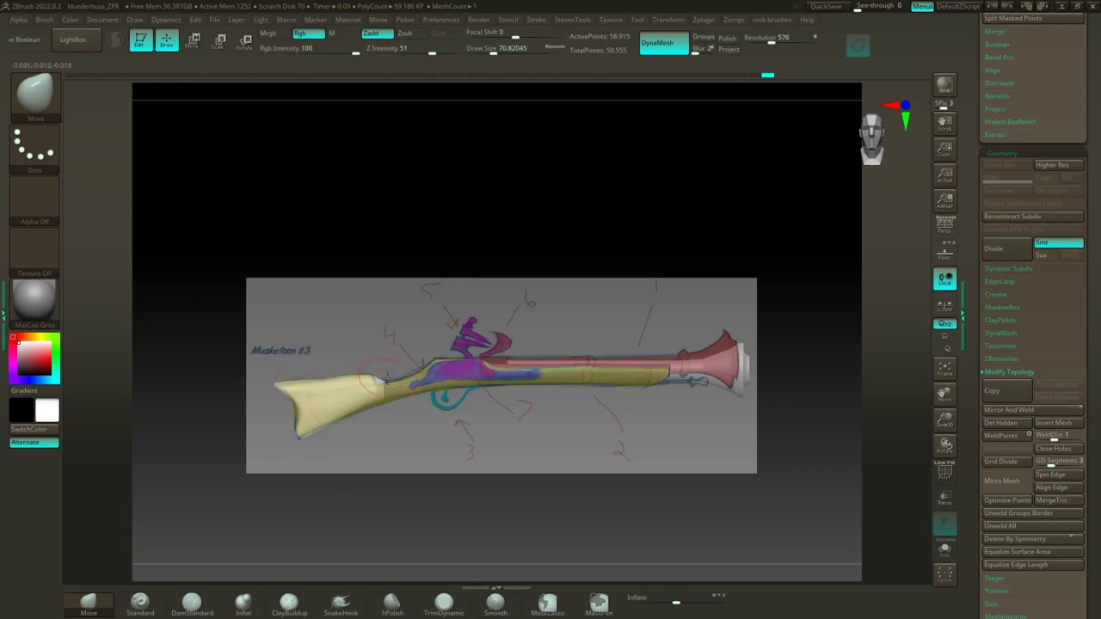
drag(372, 375, 368, 374)
ctrl+drag(295, 498, 341, 530)
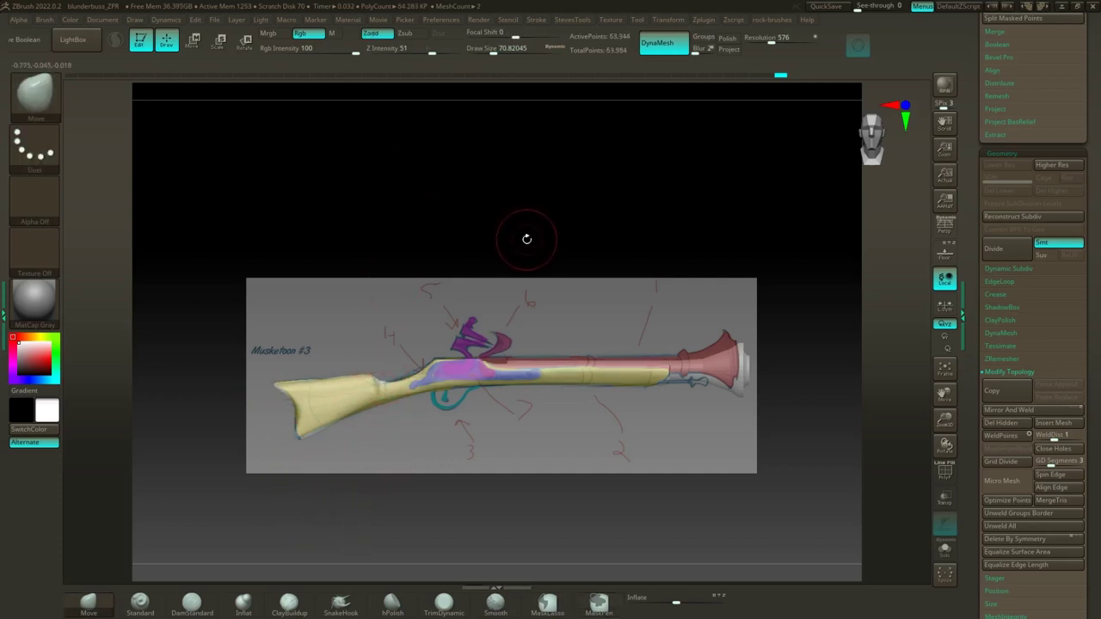
Step: Hide the reference image, bring the stock's narrow wrist into close view, and set the draw size to about 39
key(shift+z)
mouse_move(521, 260)
mouse_down()
mouse_move(487, 258)
mouse_move(501, 326)
mouse_move(484, 405)
mouse_move(567, 432)
mouse_move(492, 414)
mouse_move(514, 478)
mouse_up()
key(s)
alt+drag(477, 277, 525, 246)
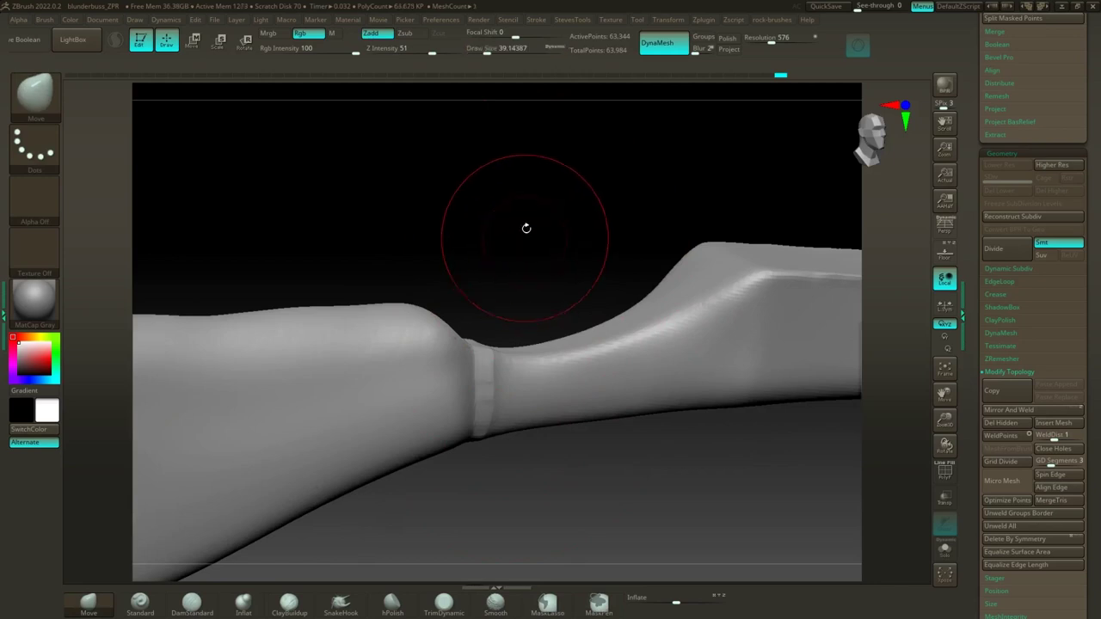
Step: Smooth away the raised band at the stock's narrow wrist, using a draw size of about 18
click(155, 604)
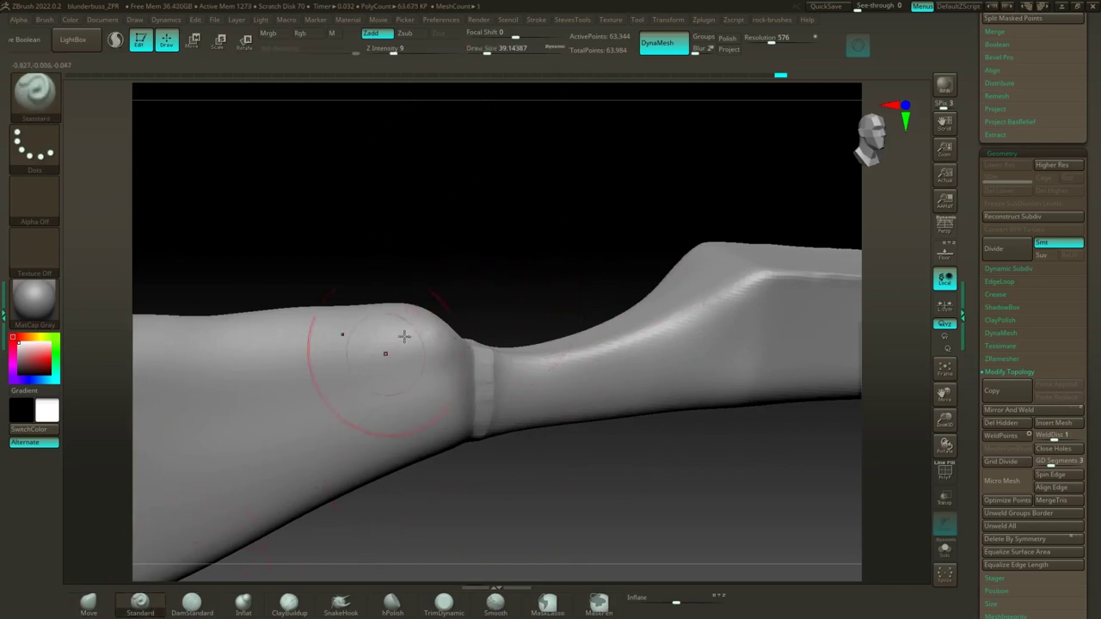
key(s)
drag(497, 261, 489, 263)
shift+drag(485, 361, 491, 403)
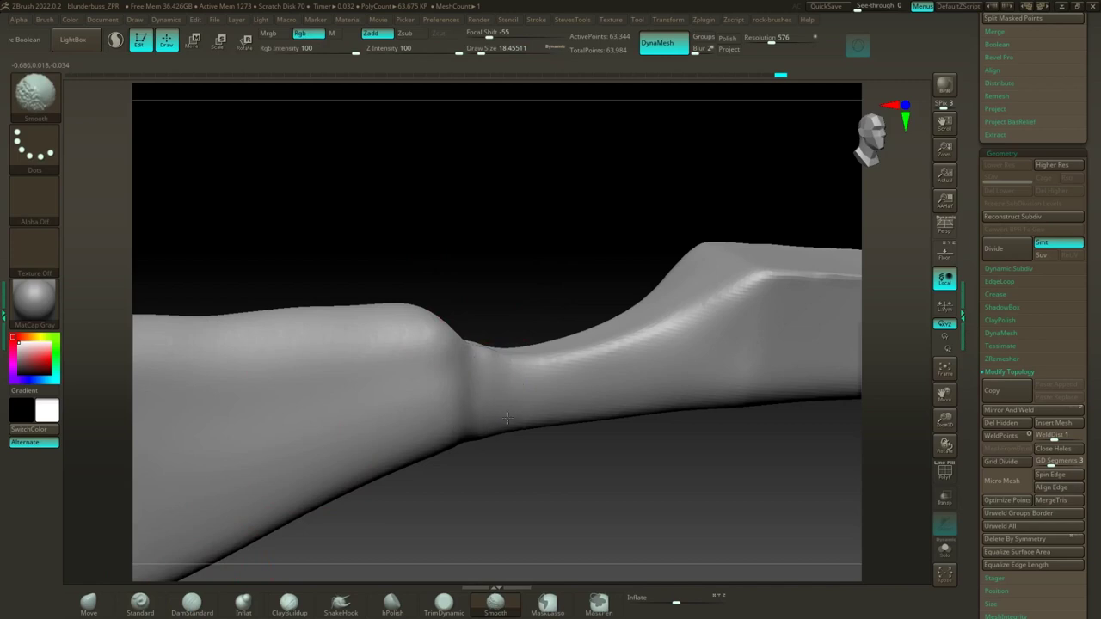
drag(476, 255, 491, 380)
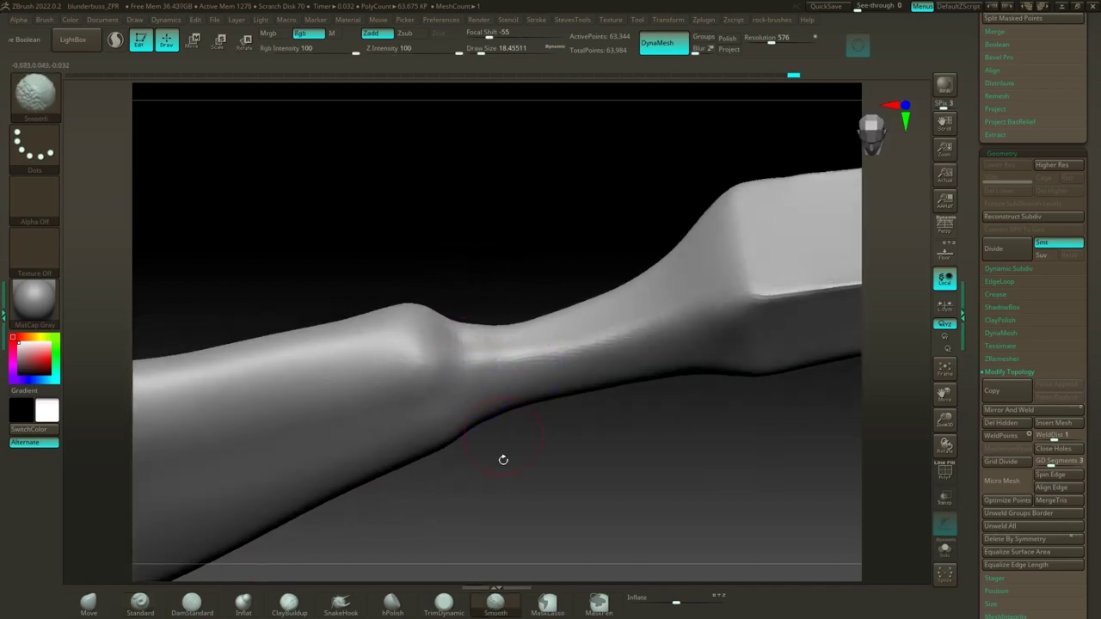
mouse_move(503, 459)
mouse_down()
mouse_move(502, 290)
mouse_move(422, 287)
mouse_move(466, 163)
mouse_up()
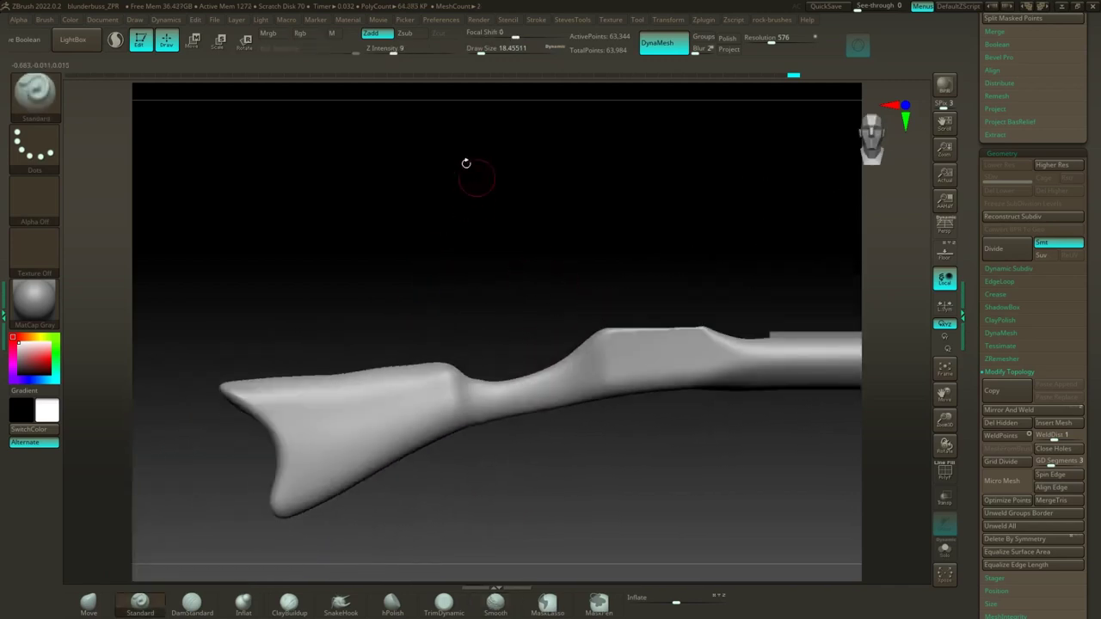
Step: Even out the dip in the butt's upper edge with the Move brush at a draw size of about 44, and smooth it
key(s)
drag(378, 318, 386, 318)
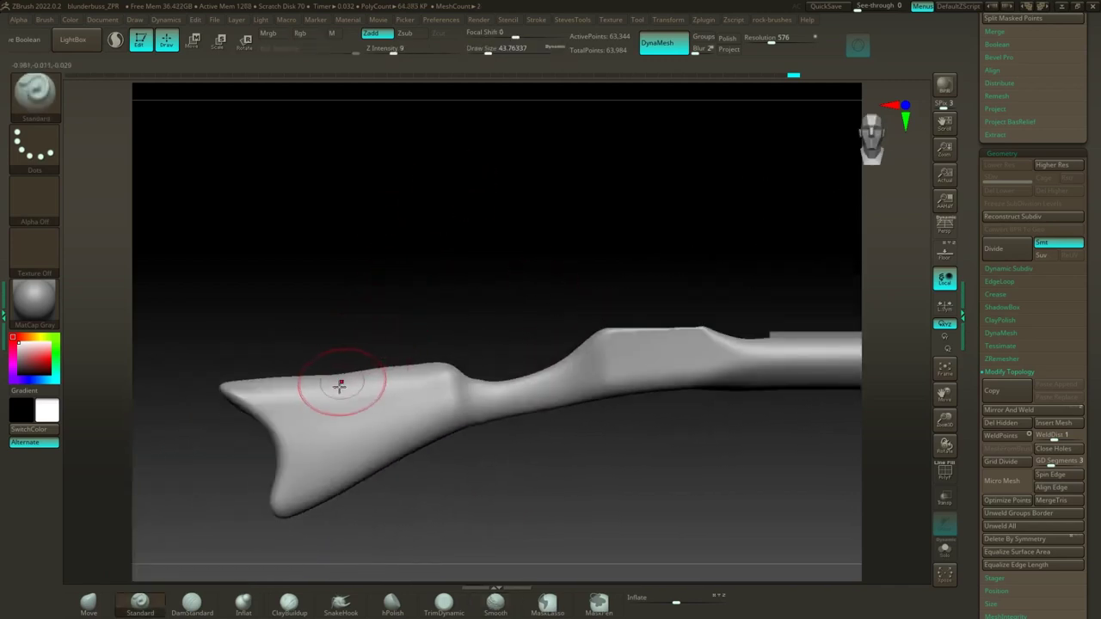
click(88, 601)
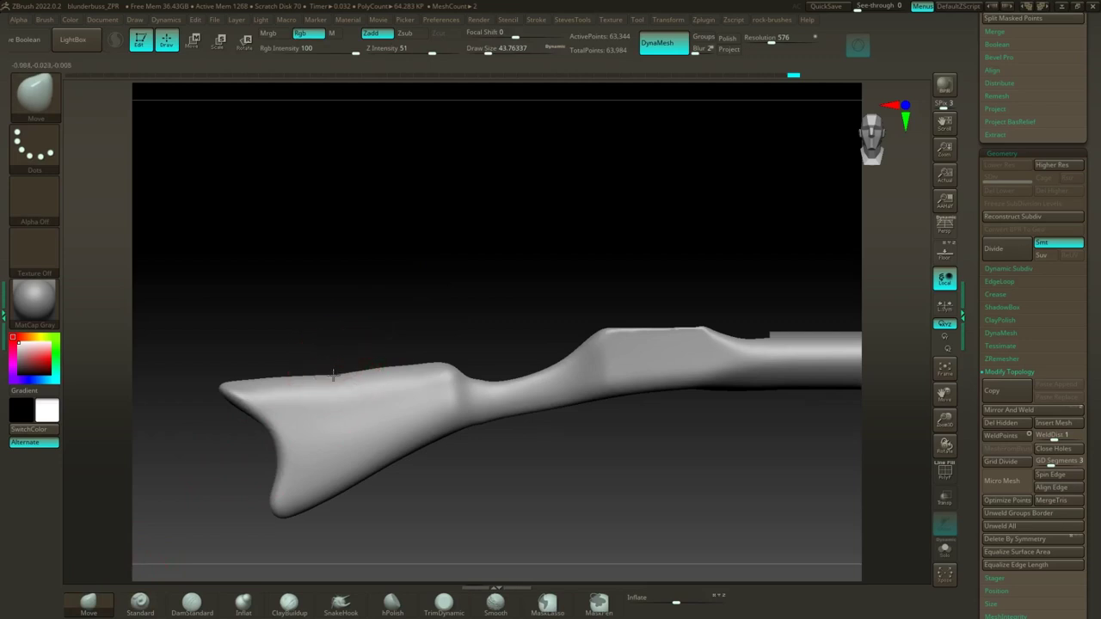
drag(313, 350, 332, 371)
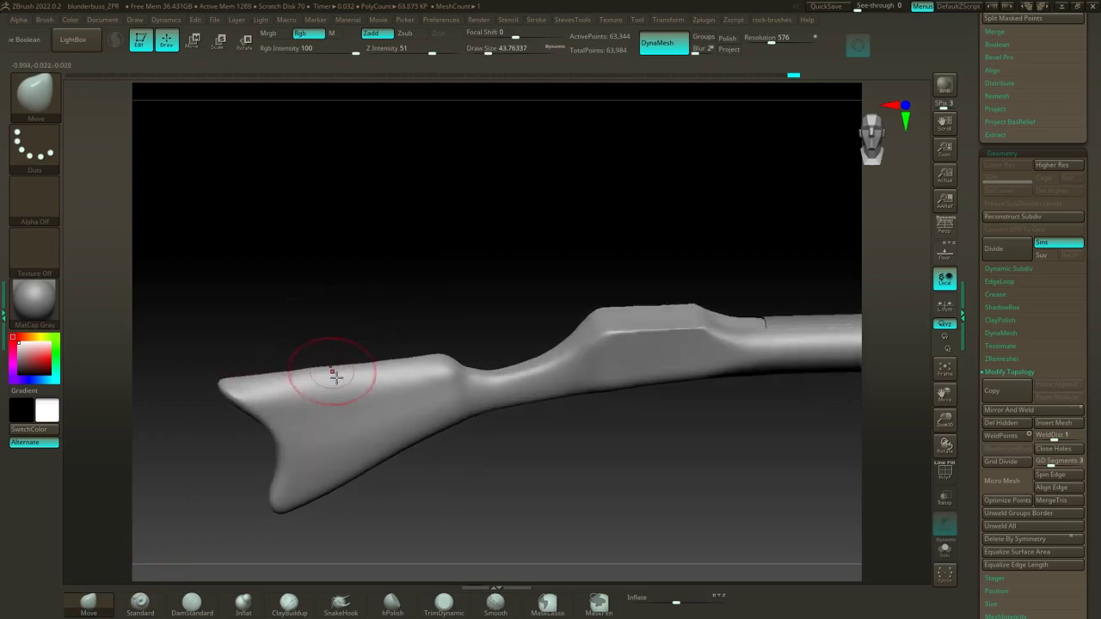
key(ctrl+shift+z)
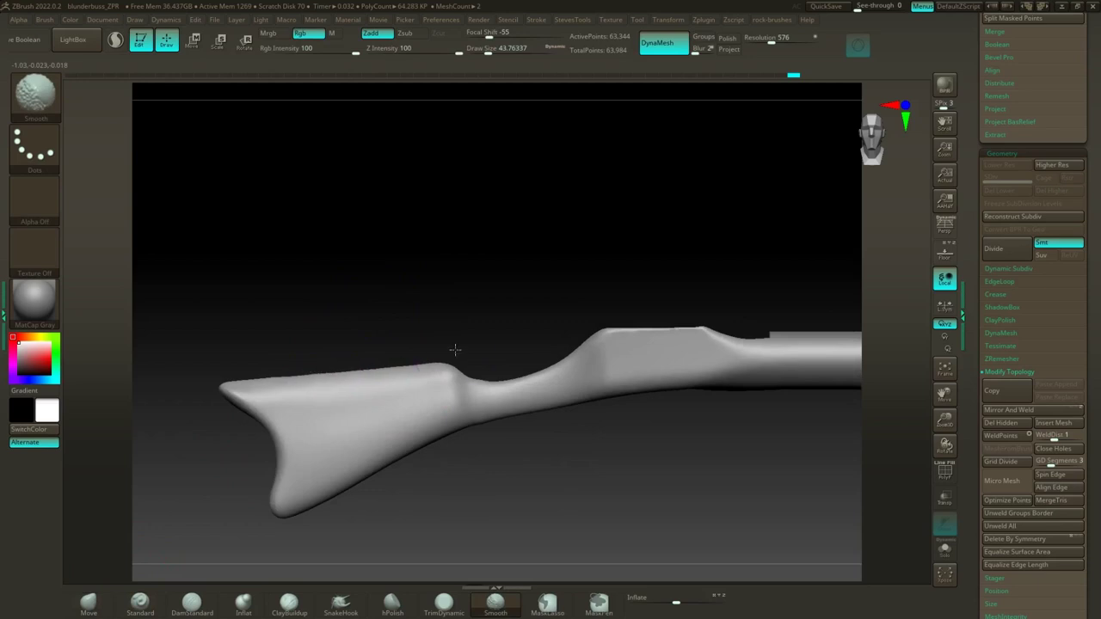
Step: Make the stock symmetrical across its width with Mirror And Weld
mouse_move(442, 287)
mouse_down()
mouse_move(418, 265)
mouse_move(465, 263)
mouse_move(463, 324)
mouse_up()
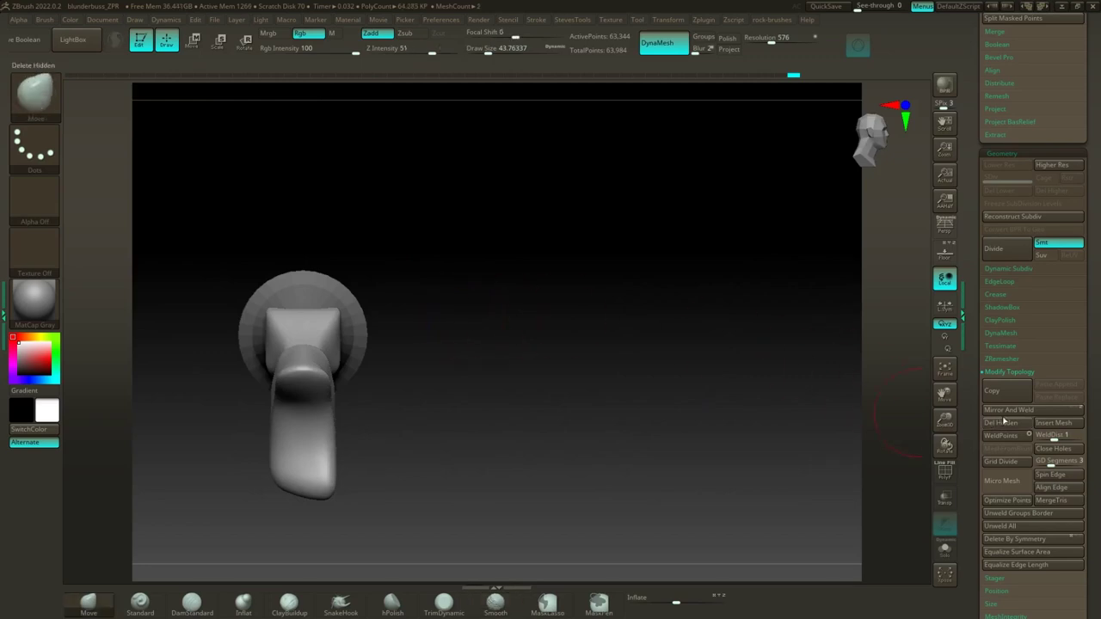
key(ctrl+shift+z)
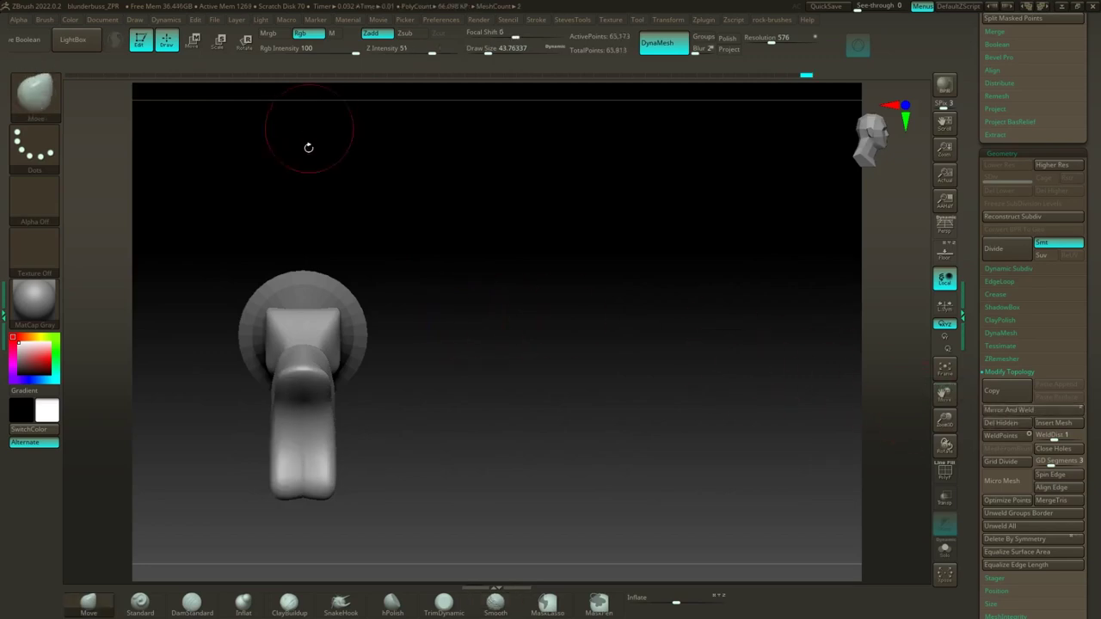
drag(418, 214, 423, 298)
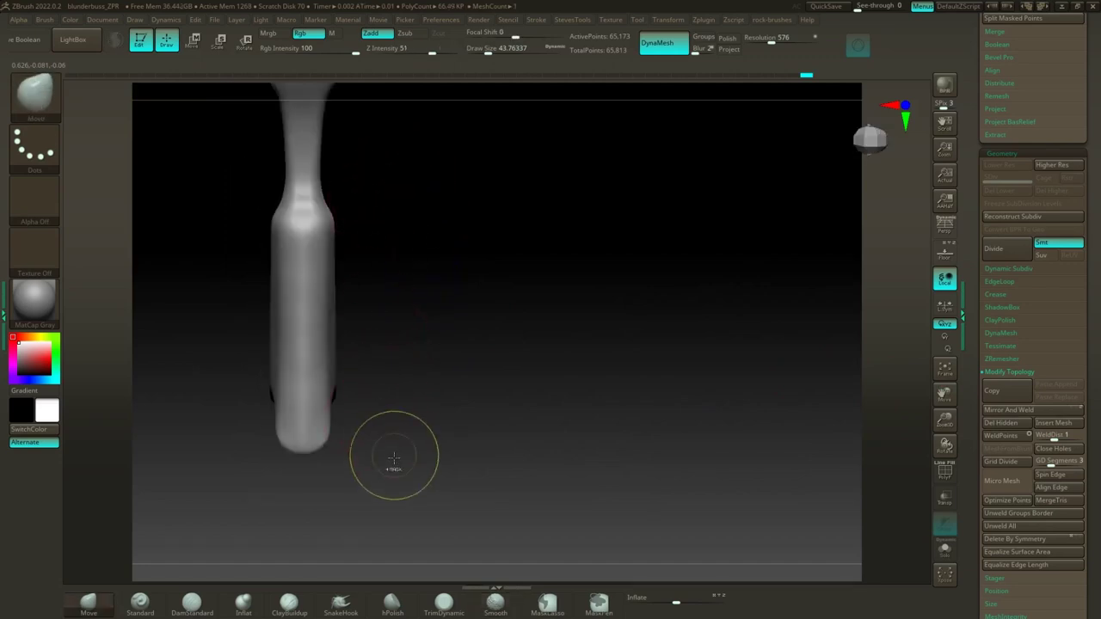
Step: Mask the stock except for the butt's rear section, soften the mask edge, and activate the Scale tool
mouse_move(395, 482)
ctrl+mouse_down()
mouse_move(321, 467)
mouse_move(226, 328)
ctrl+mouse_up()
ctrl+click(408, 328)
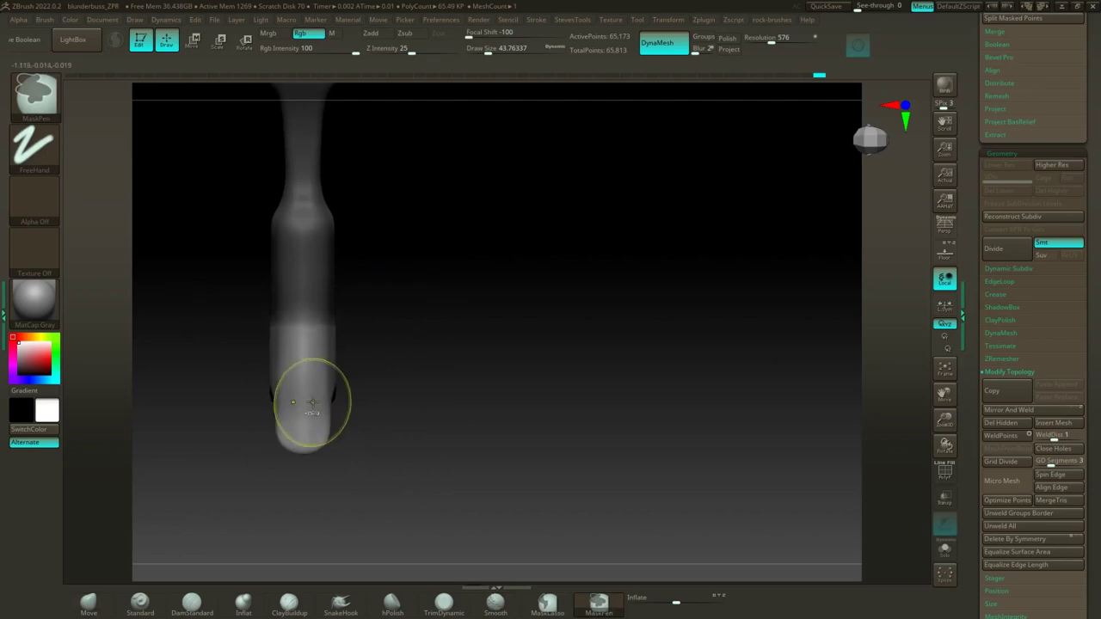
ctrl+click(312, 399)
click(193, 44)
click(220, 43)
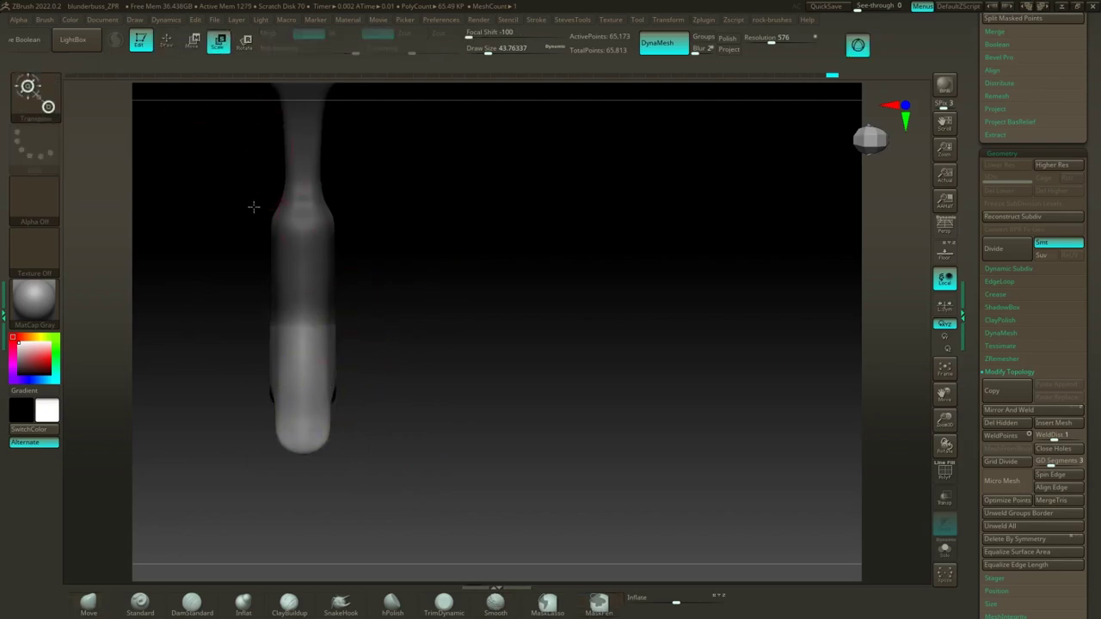
Step: Centre the transform gizmo on the unmasked rear section of the butt
alt+drag(416, 307, 557, 369)
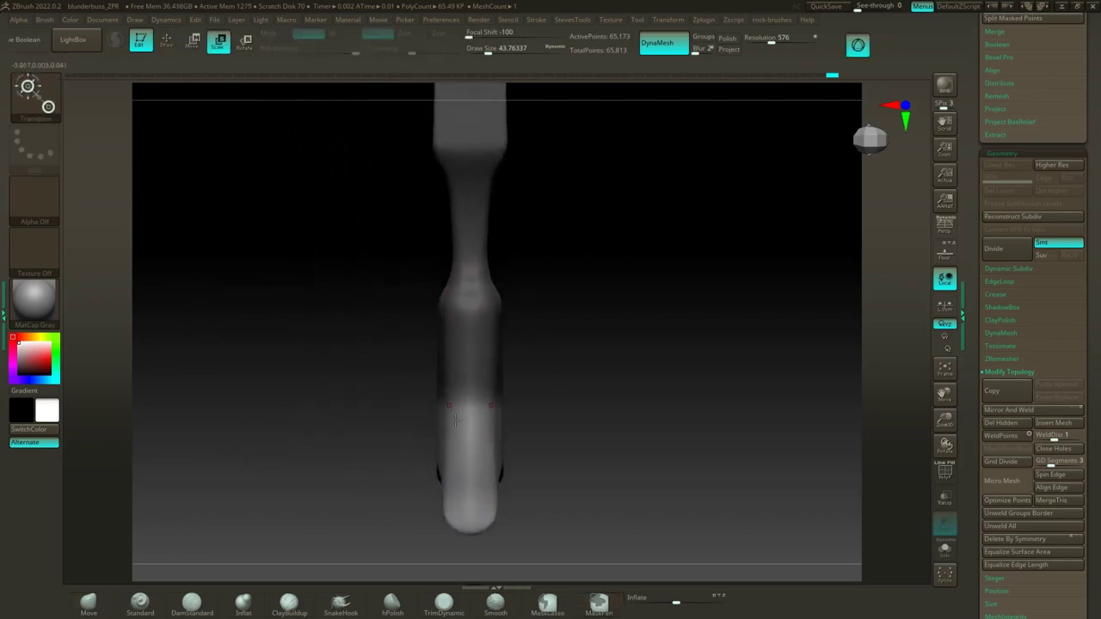
alt+drag(623, 288, 561, 276)
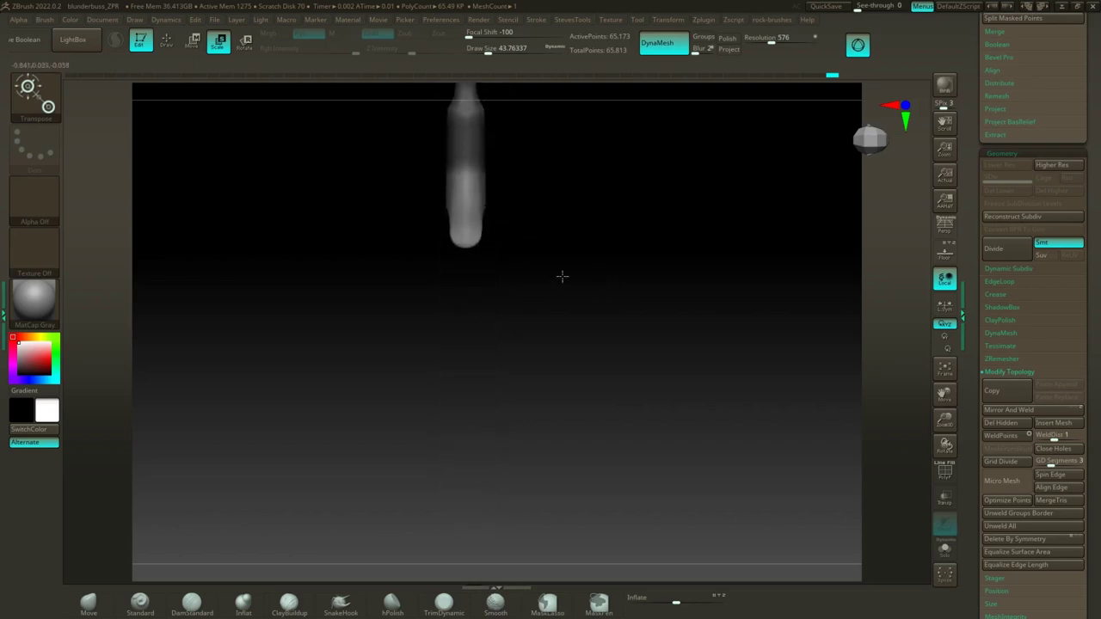
alt+drag(567, 168, 541, 483)
key(ctrl+z)
key(ctrl+z)
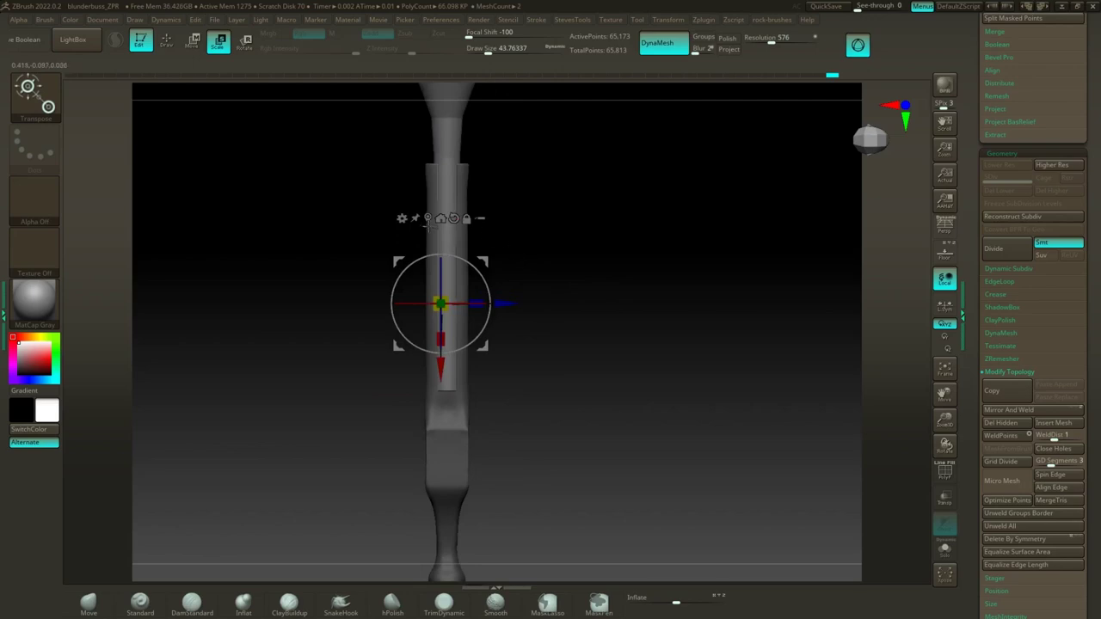
click(428, 218)
key(ctrl+z)
key(ctrl+z)
key(ctrl+z)
key(ctrl+z)
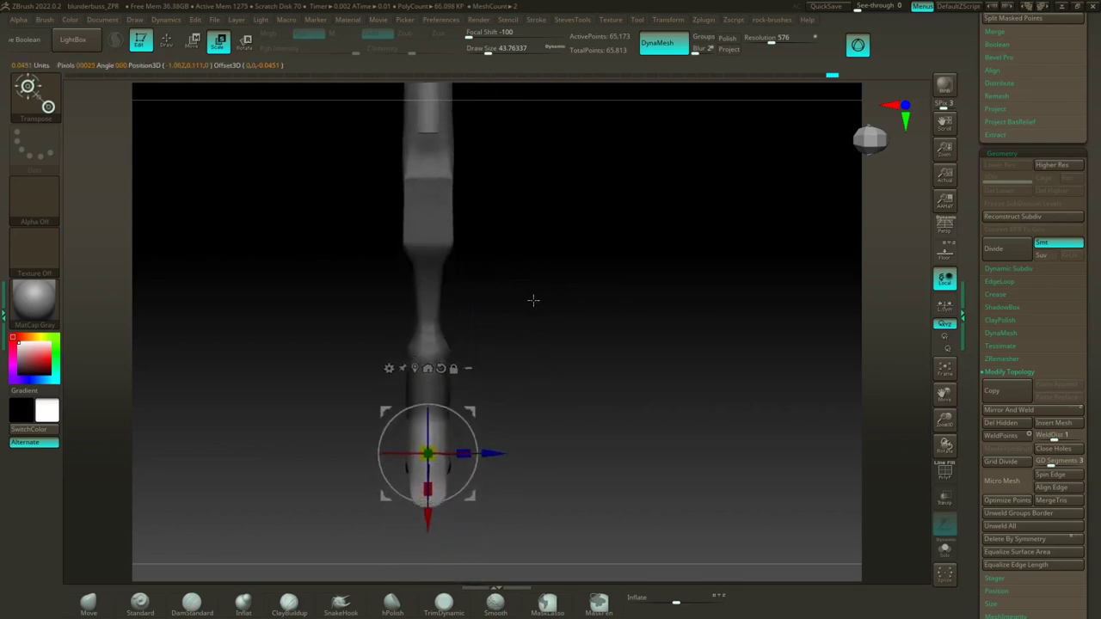
Step: Reposition the gizmo just behind the butt's rear end and scale the unmasked section across its width to about 0.77
drag(463, 451, 454, 446)
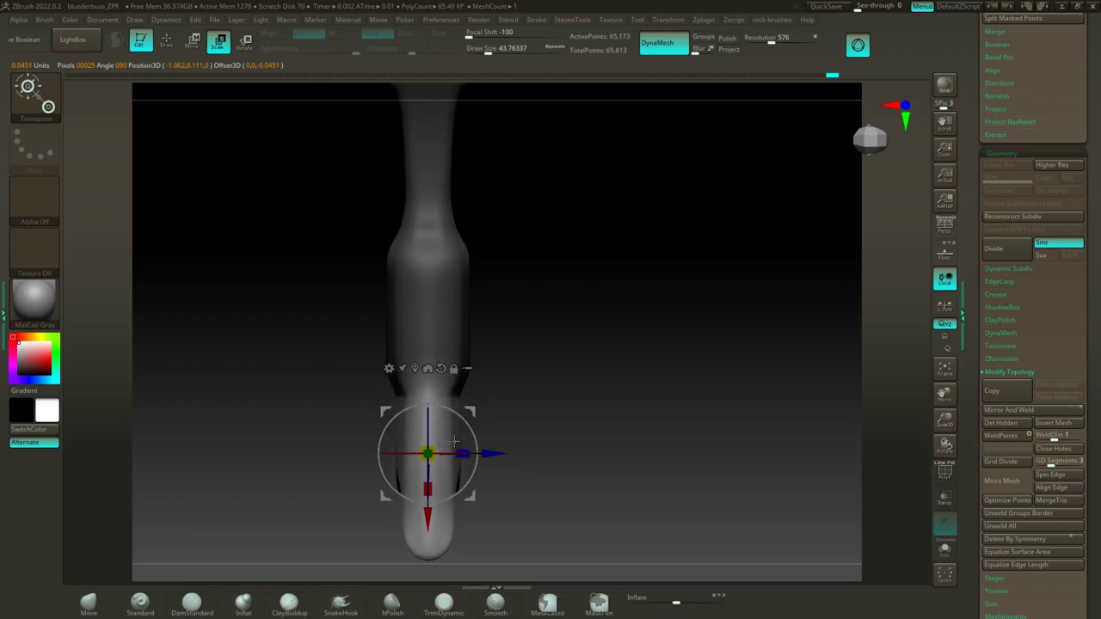
key(ctrl+z)
alt+drag(512, 388, 514, 263)
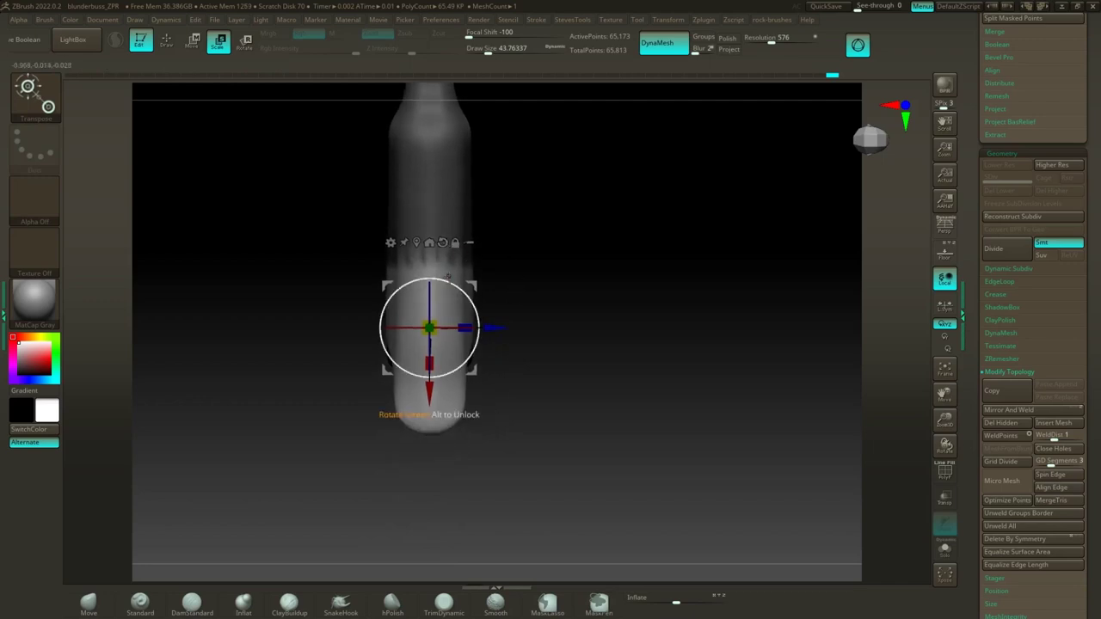
drag(431, 393, 433, 509)
drag(462, 440, 446, 441)
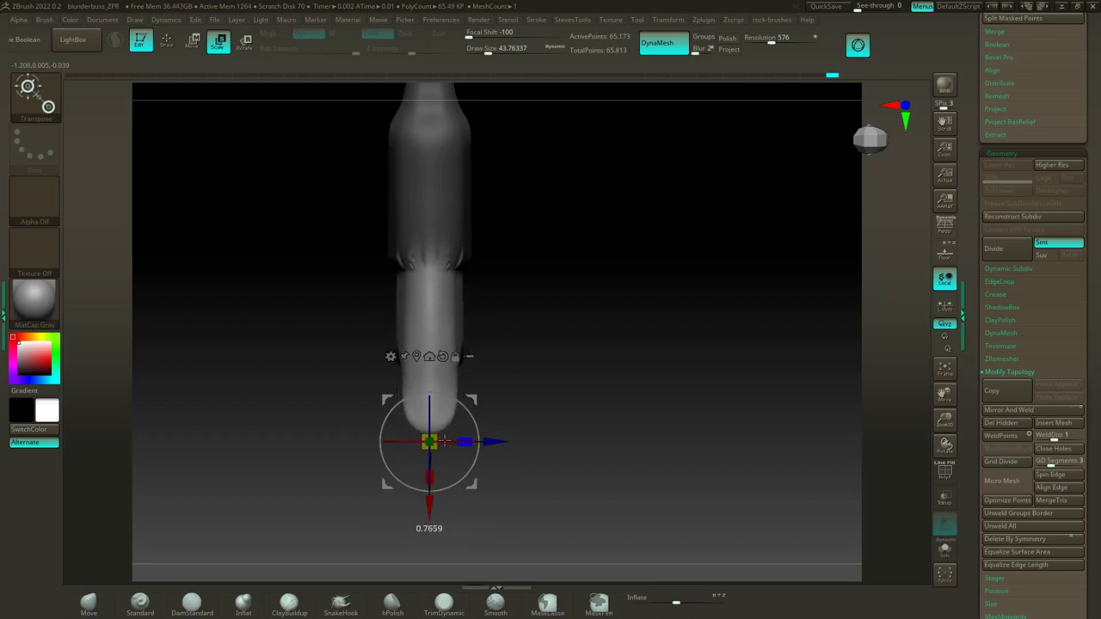
Step: Extend the mask farther back over the butt, narrow the remaining rear end slightly more, and clear the mask
mouse_move(339, 221)
ctrl+mouse_down()
mouse_move(521, 321)
mouse_move(530, 352)
ctrl+mouse_up()
drag(447, 434, 451, 437)
drag(506, 344, 562, 351)
alt+drag(562, 351, 543, 235)
alt+drag(480, 210, 540, 279)
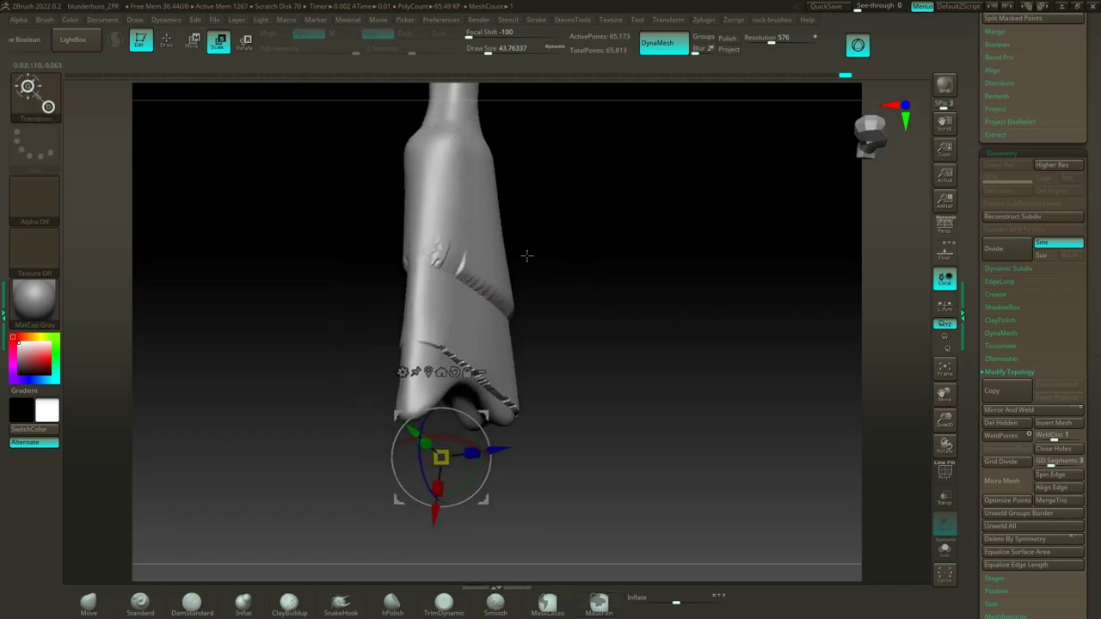
Step: Return to Draw mode and smooth out the ridges that the scaling left on the butt, using a draw size of about 46
key(s)
drag(531, 256, 540, 257)
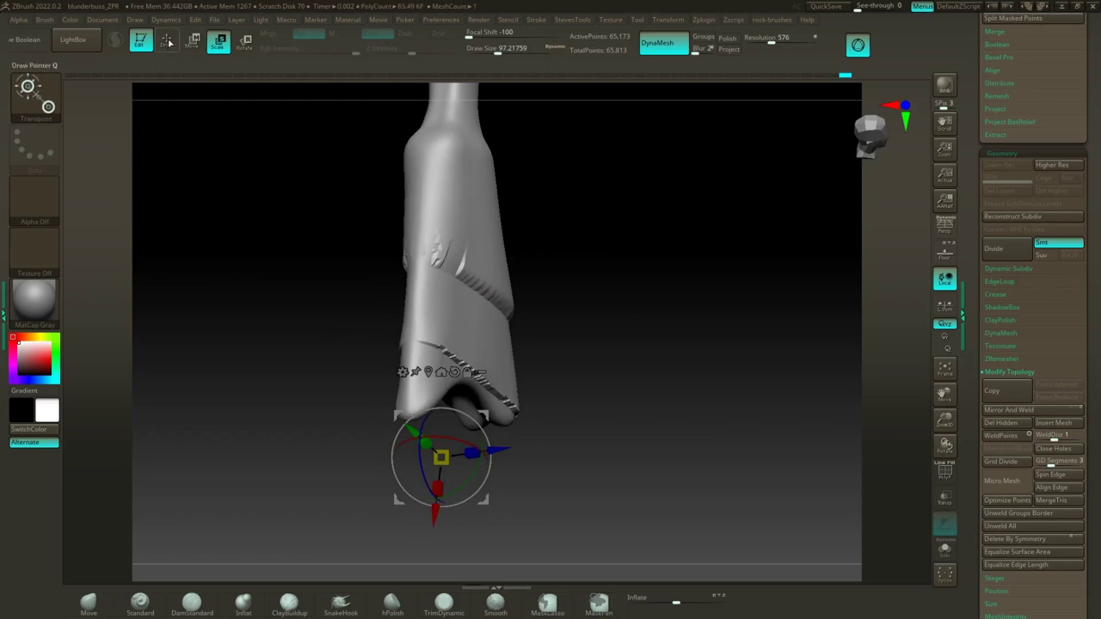
key(q)
key(shift)
key(s)
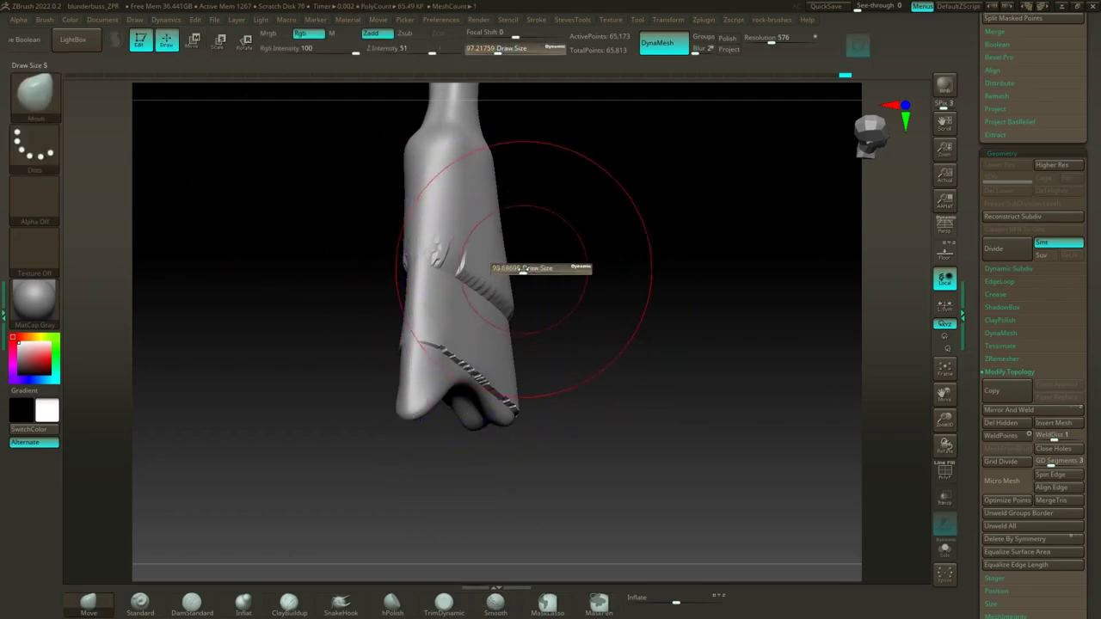
mouse_move(492, 265)
mouse_down()
mouse_move(481, 277)
mouse_move(454, 273)
mouse_move(479, 352)
mouse_move(536, 302)
mouse_move(523, 263)
mouse_up()
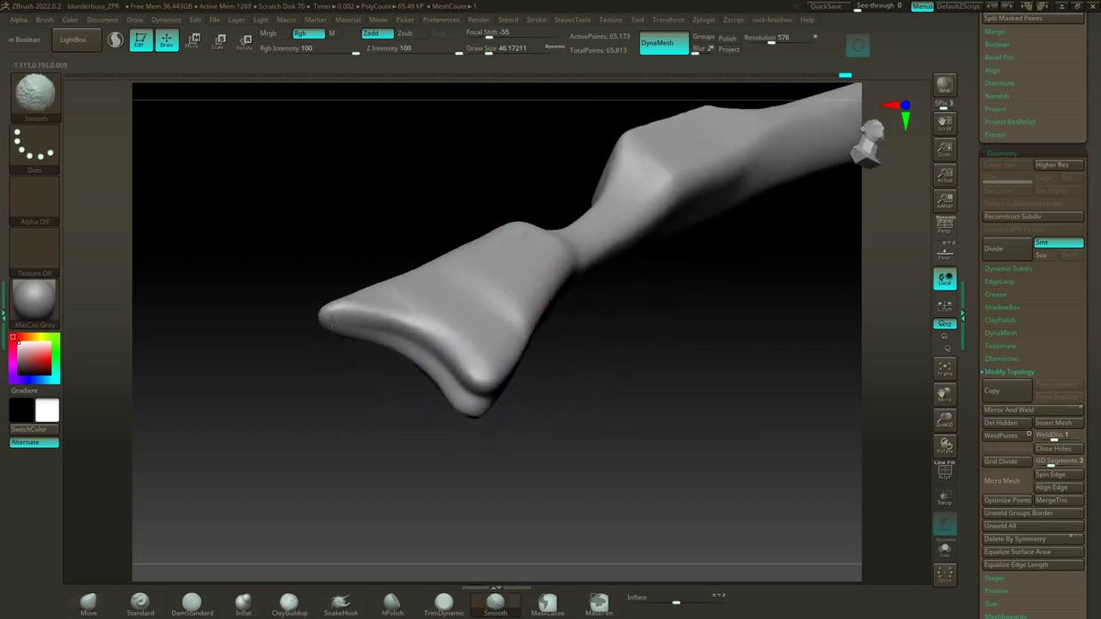
Step: Fill out the butt's hollow end face with ClayBuildup at a draw size of about 31, and remesh with DynaMesh
click(287, 604)
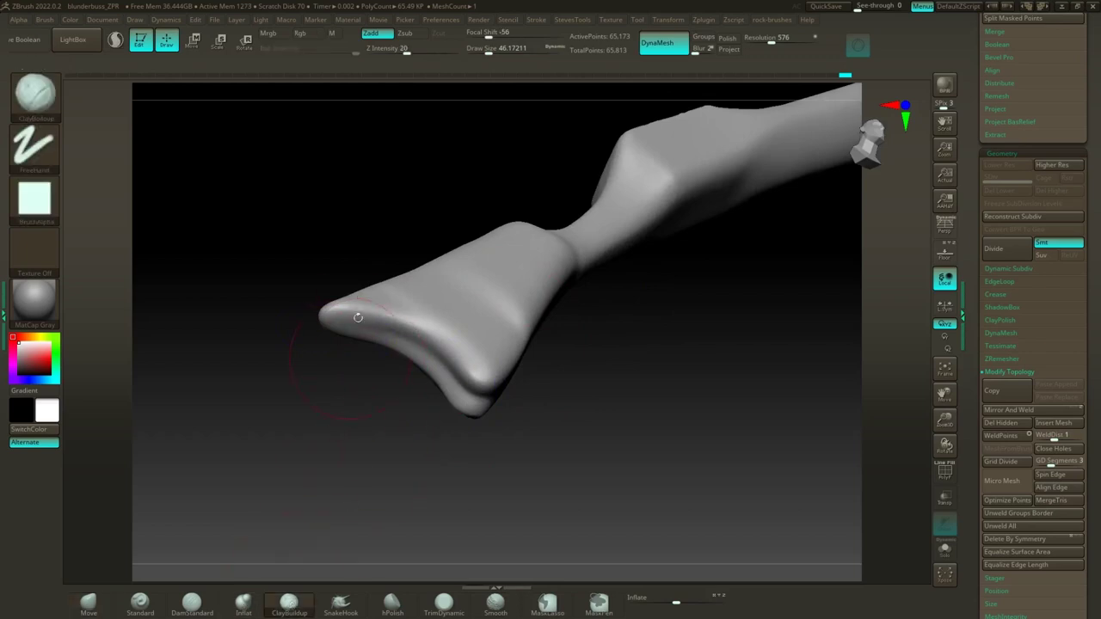
drag(538, 410, 518, 411)
key(s)
mouse_move(477, 399)
mouse_down()
mouse_move(464, 374)
mouse_move(477, 396)
mouse_move(414, 355)
mouse_move(465, 382)
mouse_up()
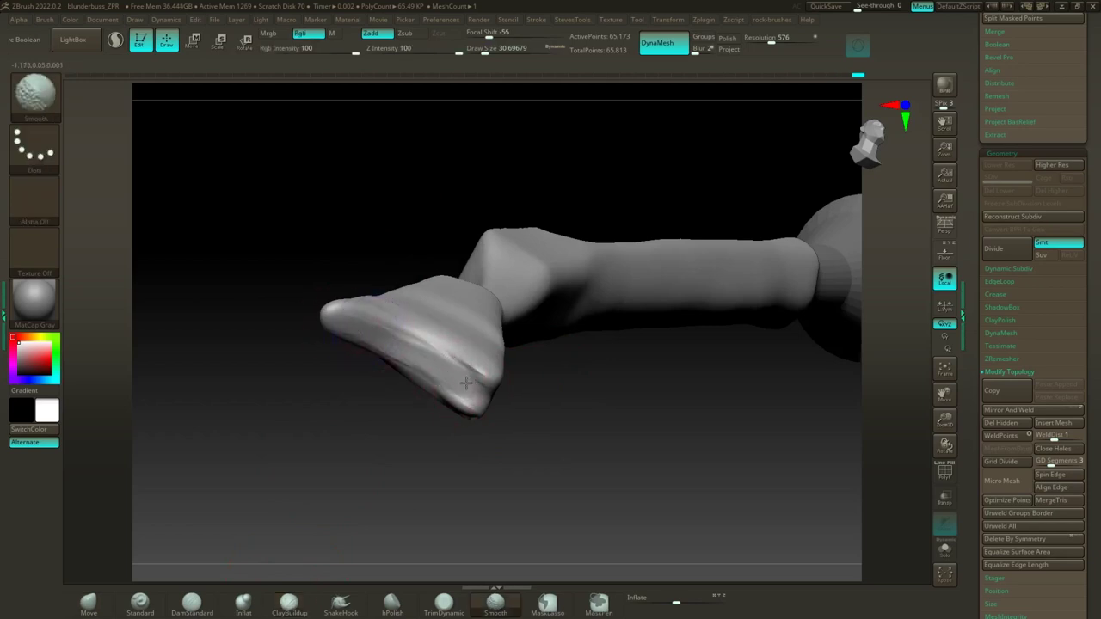
ctrl+drag(351, 410, 344, 421)
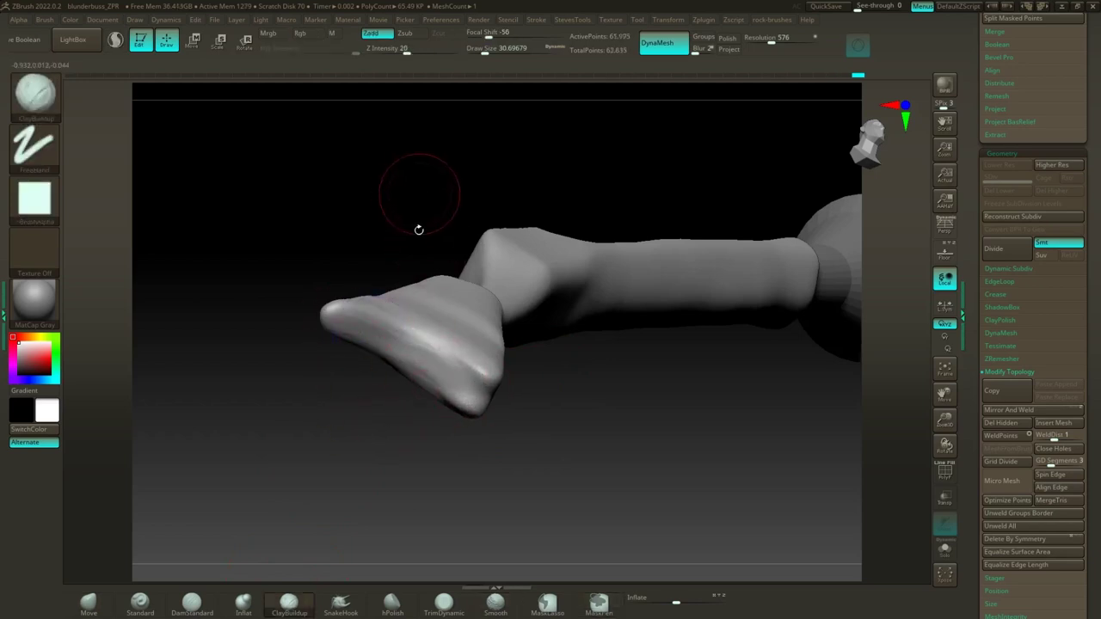
Step: Smooth the built-up end of the butt and flatten its end face with the hPolish brush
shift+drag(417, 348, 464, 417)
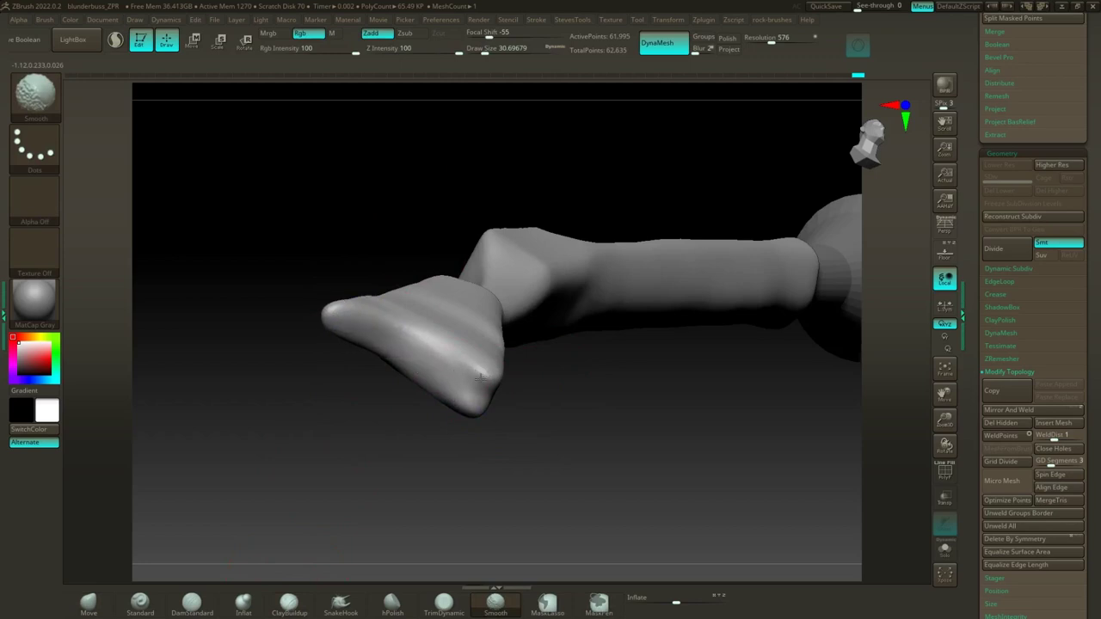
shift+drag(481, 376, 466, 392)
click(391, 602)
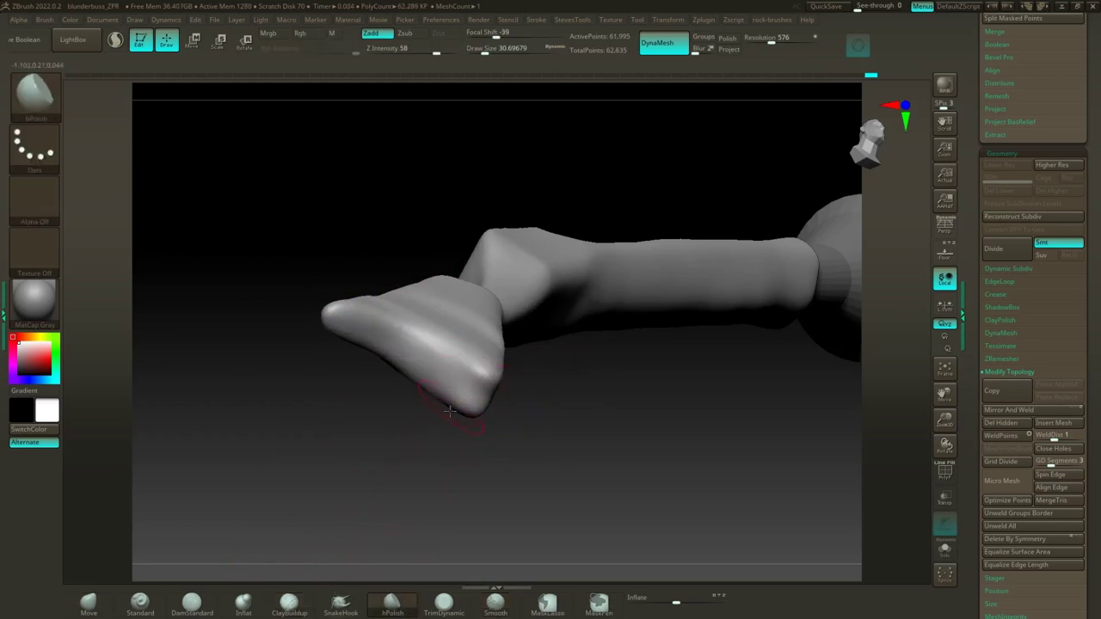
mouse_move(454, 377)
mouse_down()
mouse_move(427, 374)
mouse_move(471, 383)
mouse_move(342, 315)
mouse_up()
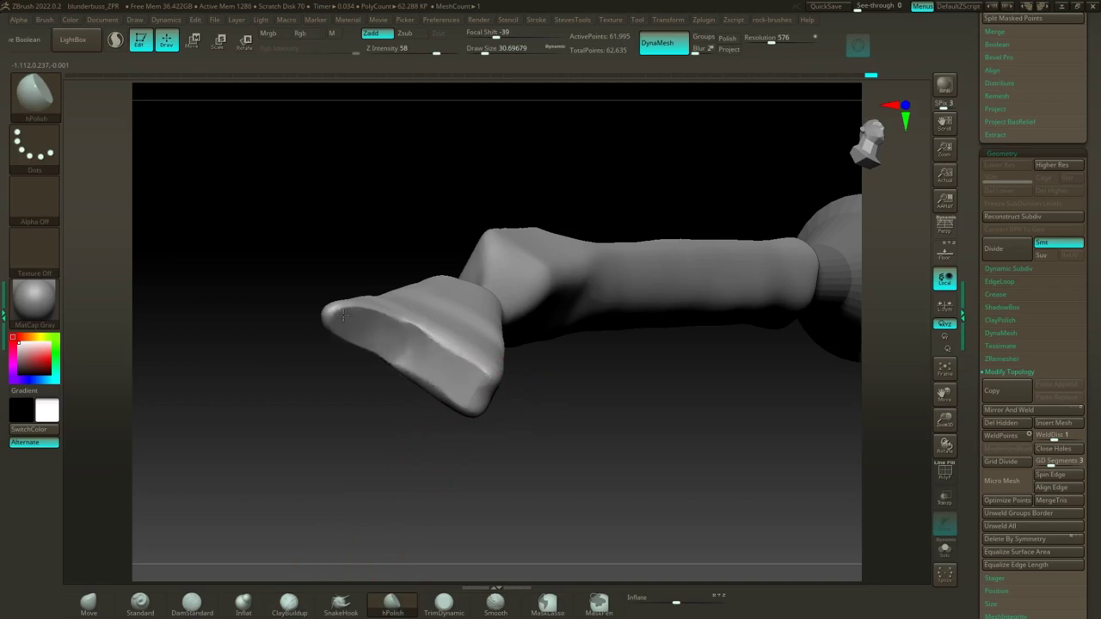
mouse_move(438, 473)
mouse_down()
mouse_move(391, 494)
mouse_move(389, 472)
mouse_up()
Step: Smooth the butt's flattened end face and its concave curve, checking the shape from several angles
shift+drag(407, 379, 403, 361)
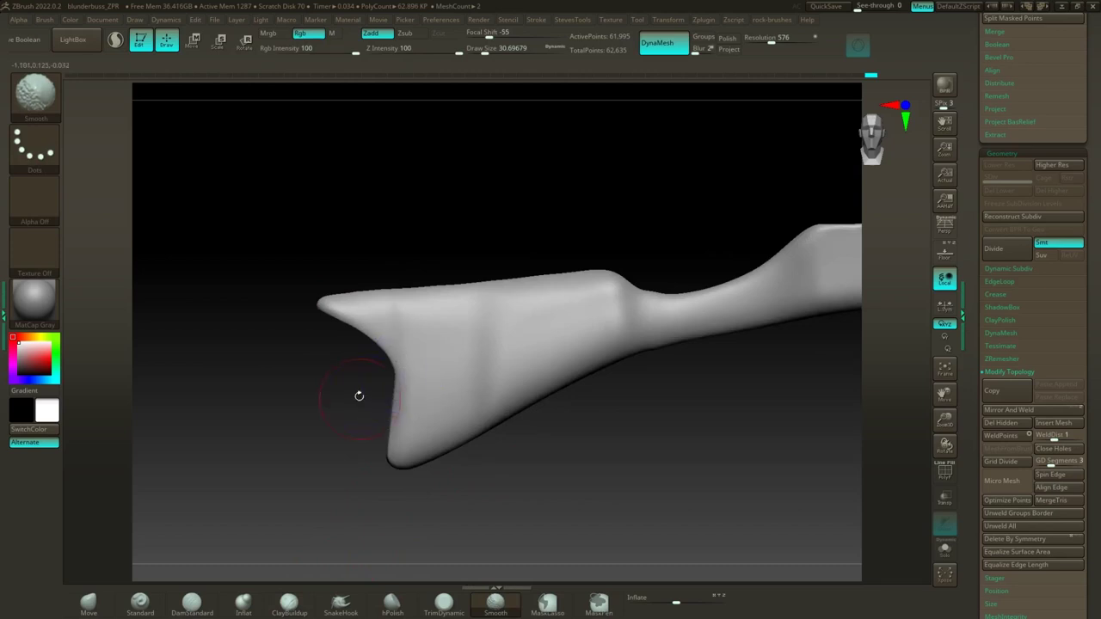
mouse_move(359, 396)
mouse_down()
mouse_move(378, 395)
mouse_move(377, 358)
mouse_up()
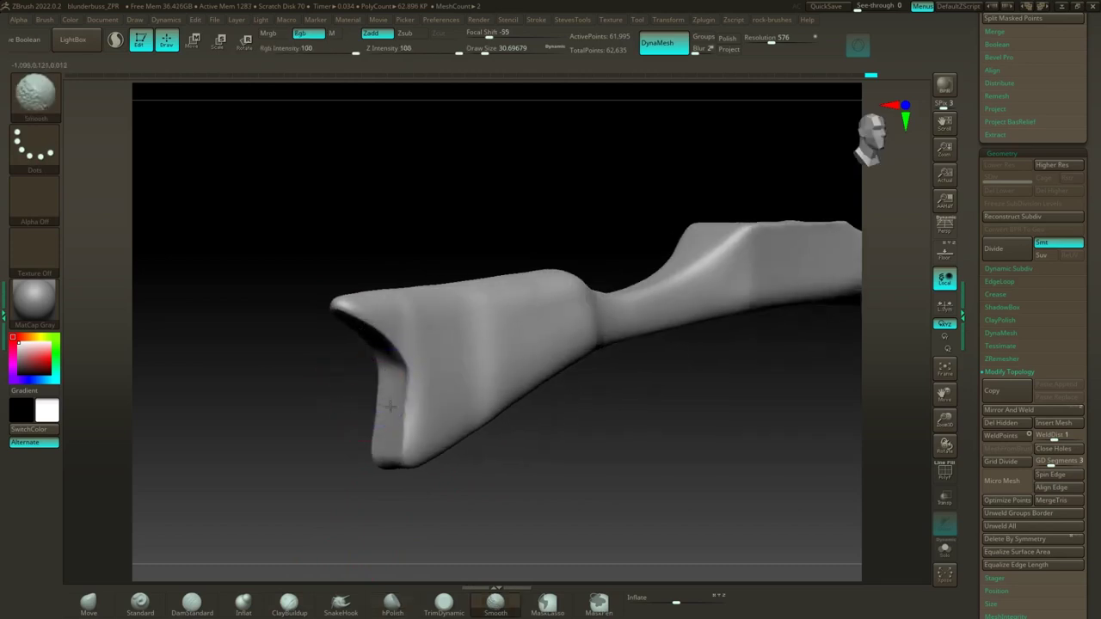
mouse_move(390, 406)
shift+mouse_down()
mouse_move(389, 445)
mouse_move(386, 399)
shift+mouse_up()
mouse_move(342, 428)
mouse_down()
mouse_move(322, 413)
mouse_move(370, 379)
mouse_up()
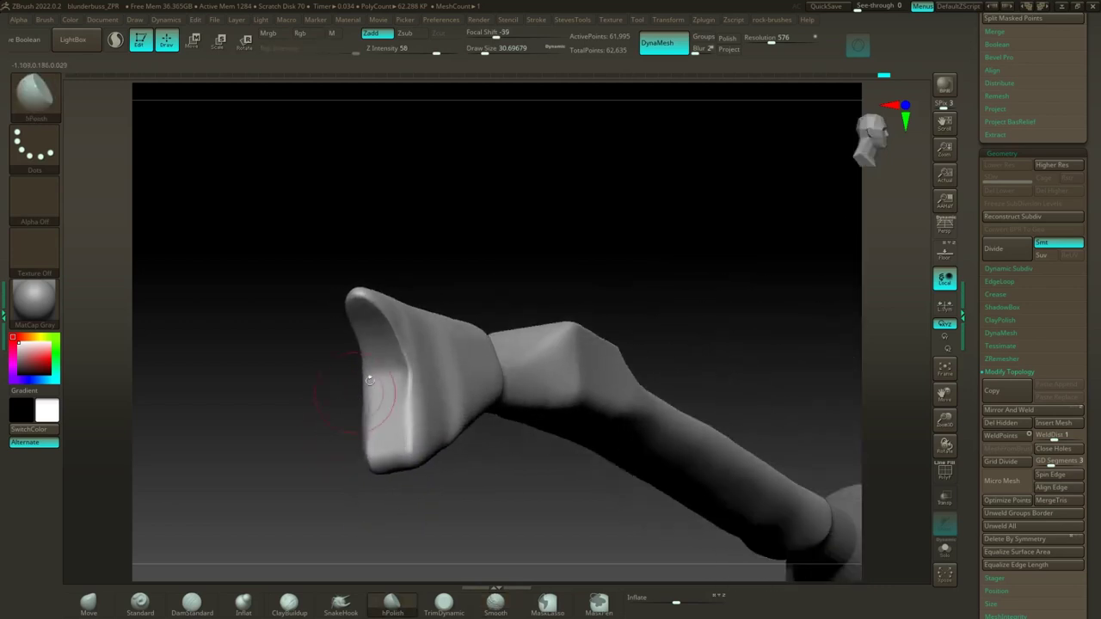
drag(459, 240, 424, 252)
mouse_move(481, 278)
mouse_down()
mouse_move(482, 224)
mouse_move(457, 312)
mouse_up()
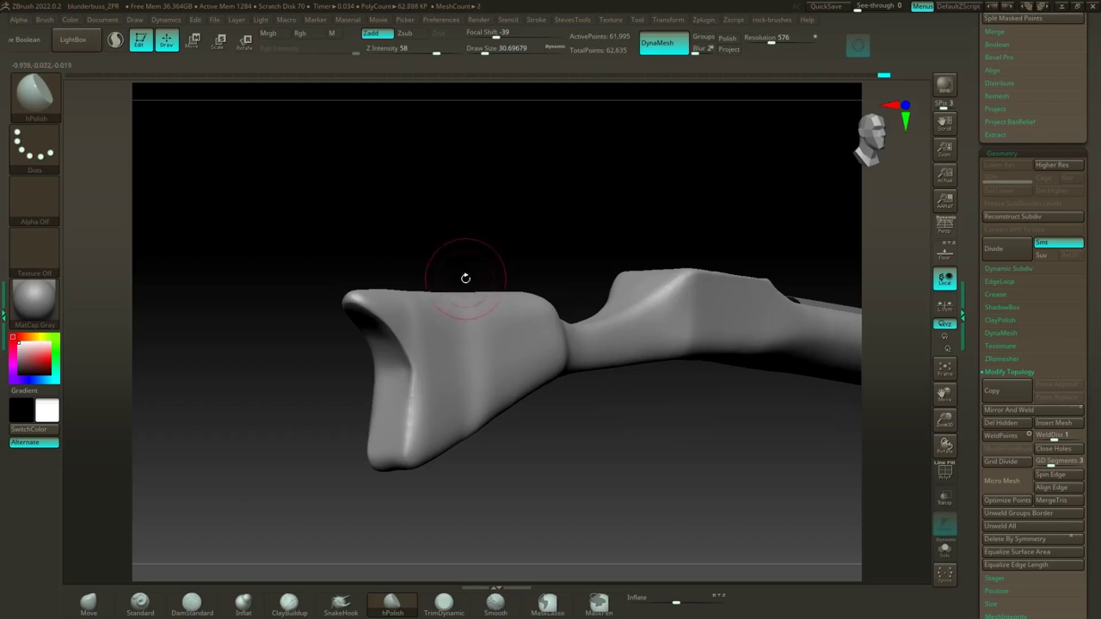
Step: Narrow the butt's end face with the Pinch brush at a draw size of about 80 and a Z Intensity of 5
key(b)
key(p)
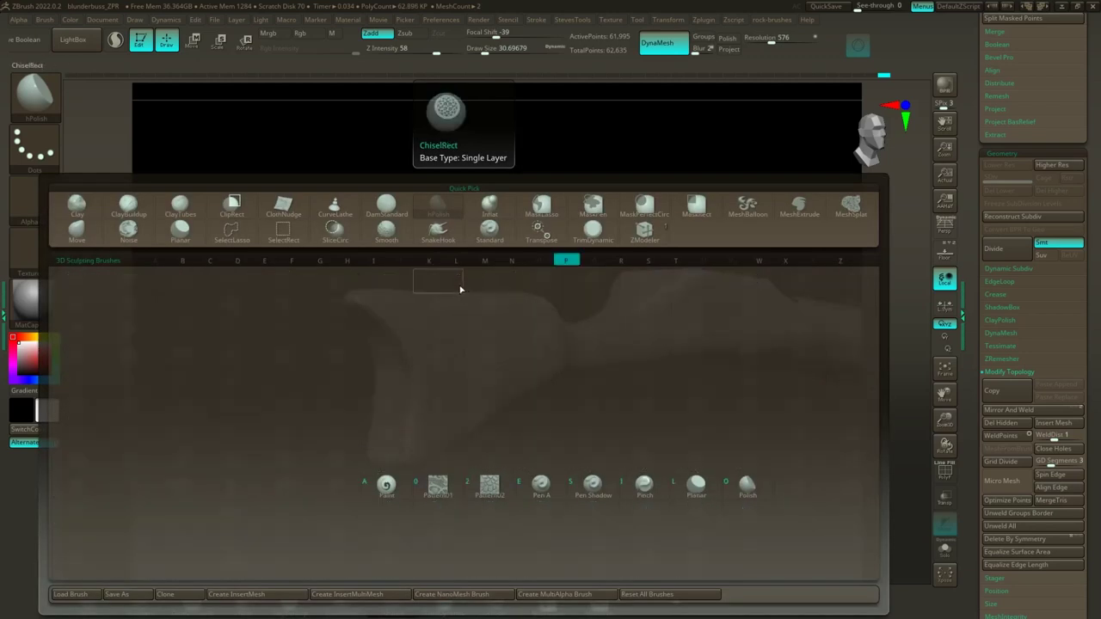
key(i)
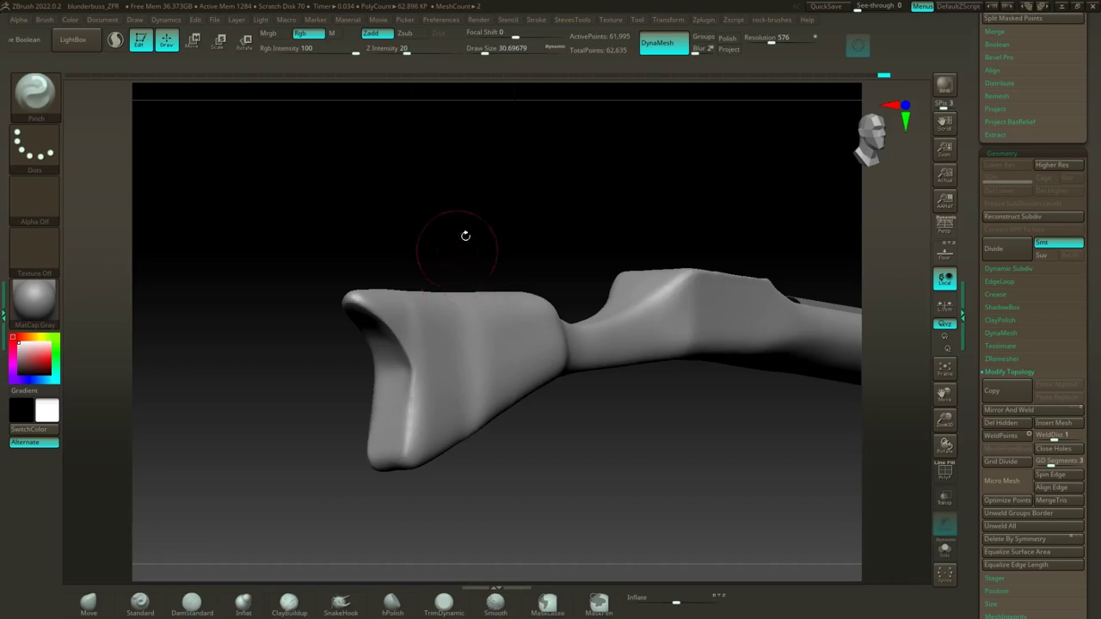
drag(464, 233, 472, 210)
key(s)
drag(533, 282, 545, 282)
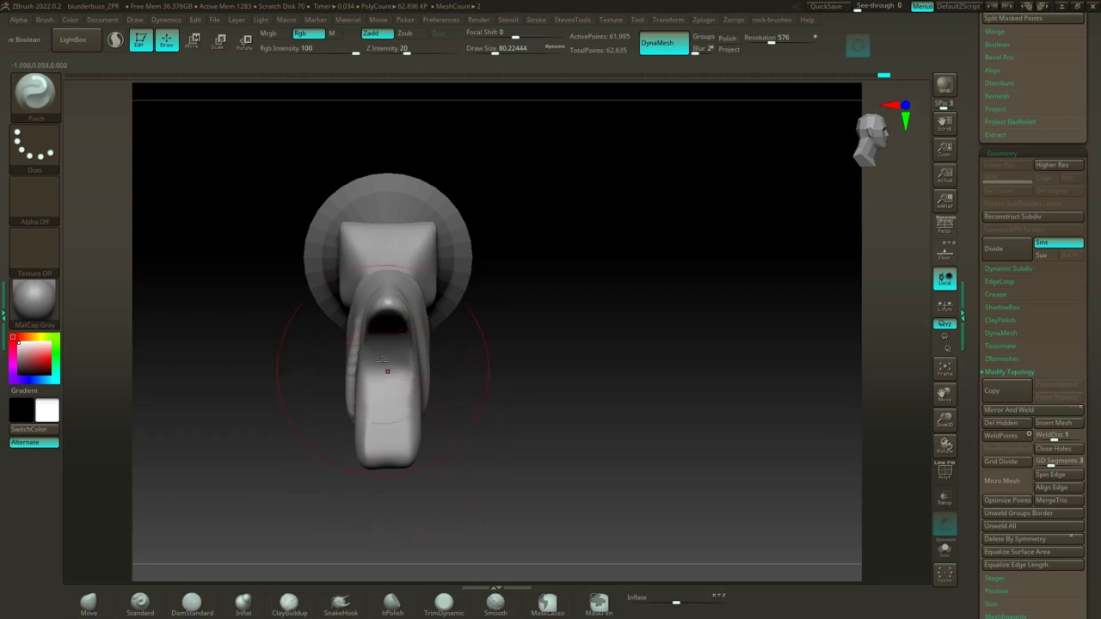
drag(387, 317, 395, 440)
key(ctrl+z)
click(387, 50)
key(Return)
mouse_move(385, 381)
mouse_down()
mouse_move(379, 443)
mouse_move(386, 361)
mouse_up()
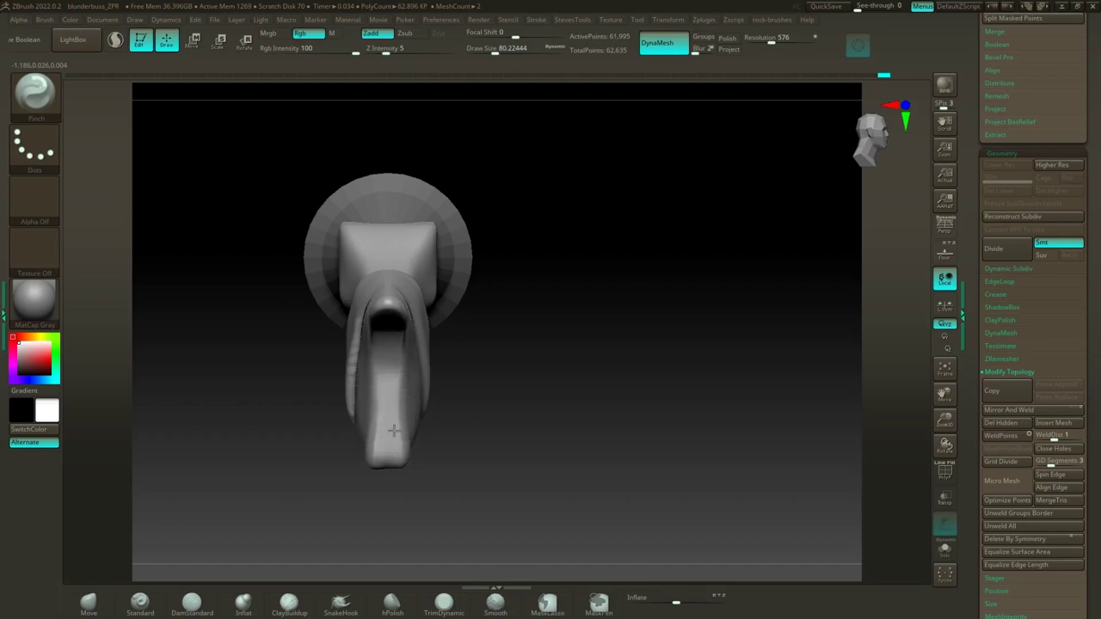
Step: Smooth the pinched butt's side and lower edge with a draw size of about 49
drag(483, 392, 558, 354)
key(s)
mouse_move(616, 387)
mouse_down()
mouse_move(610, 403)
mouse_move(567, 334)
mouse_up()
shift+drag(528, 301, 534, 297)
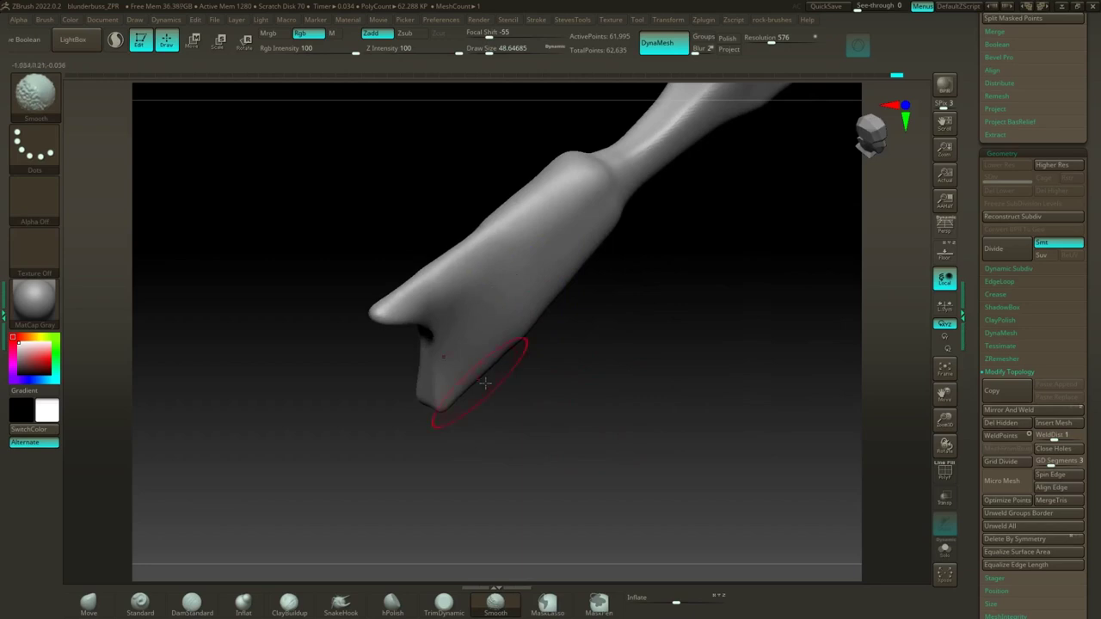
drag(485, 382, 533, 333)
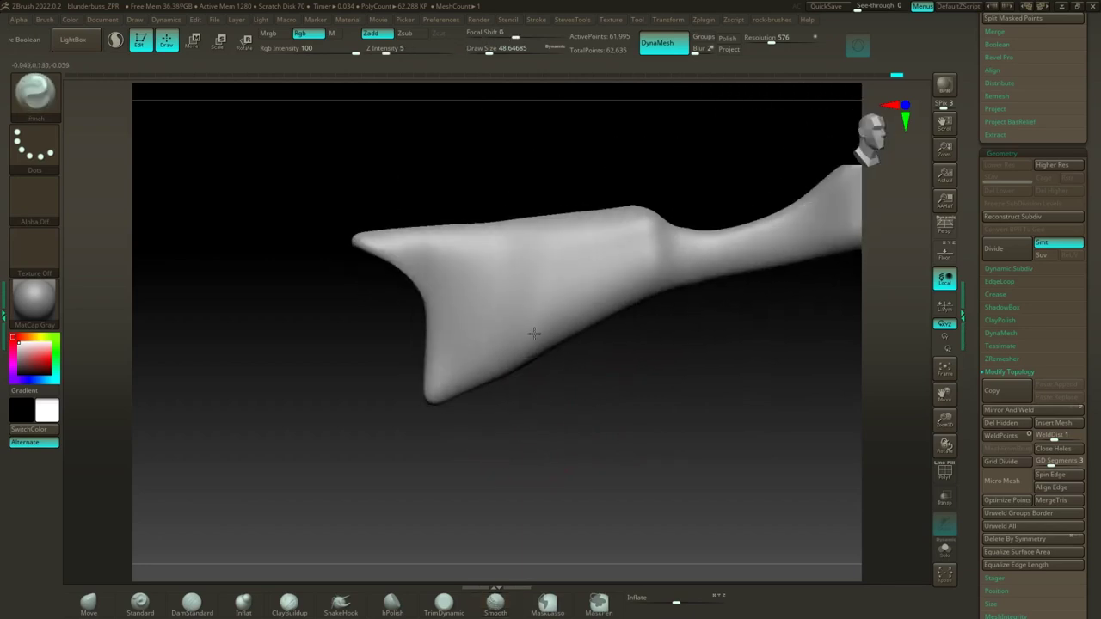
Step: Smooth the butt's top ridge and side up to the wrist, including its underside
mouse_move(507, 259)
shift+mouse_down()
mouse_move(515, 248)
mouse_move(423, 239)
mouse_move(486, 230)
shift+mouse_up()
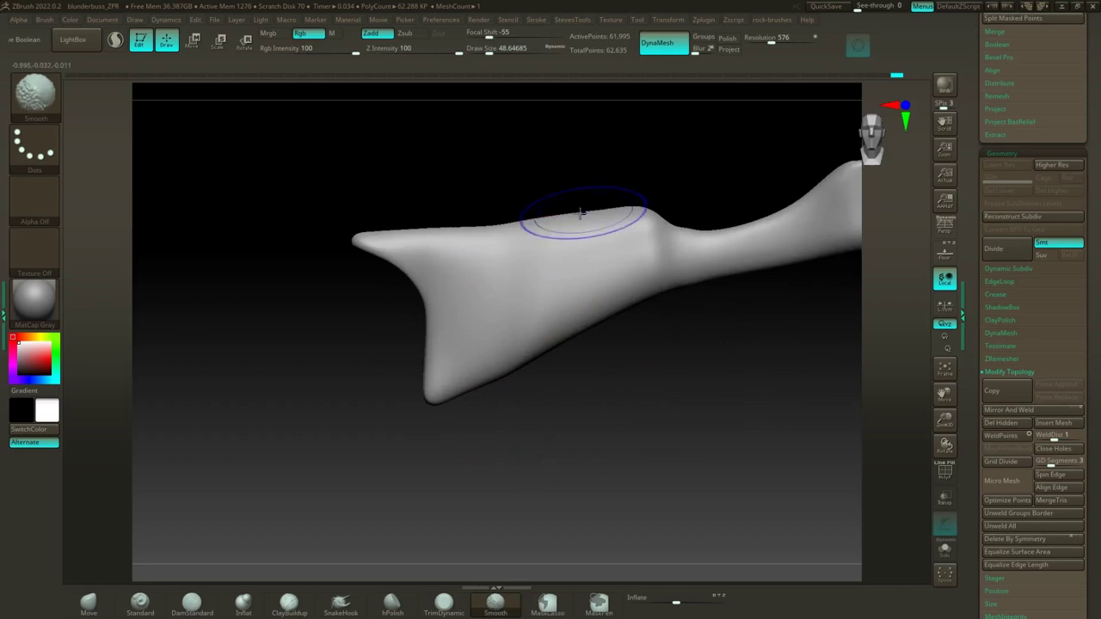
shift+drag(558, 215, 526, 222)
shift+drag(602, 212, 503, 225)
drag(638, 178, 405, 167)
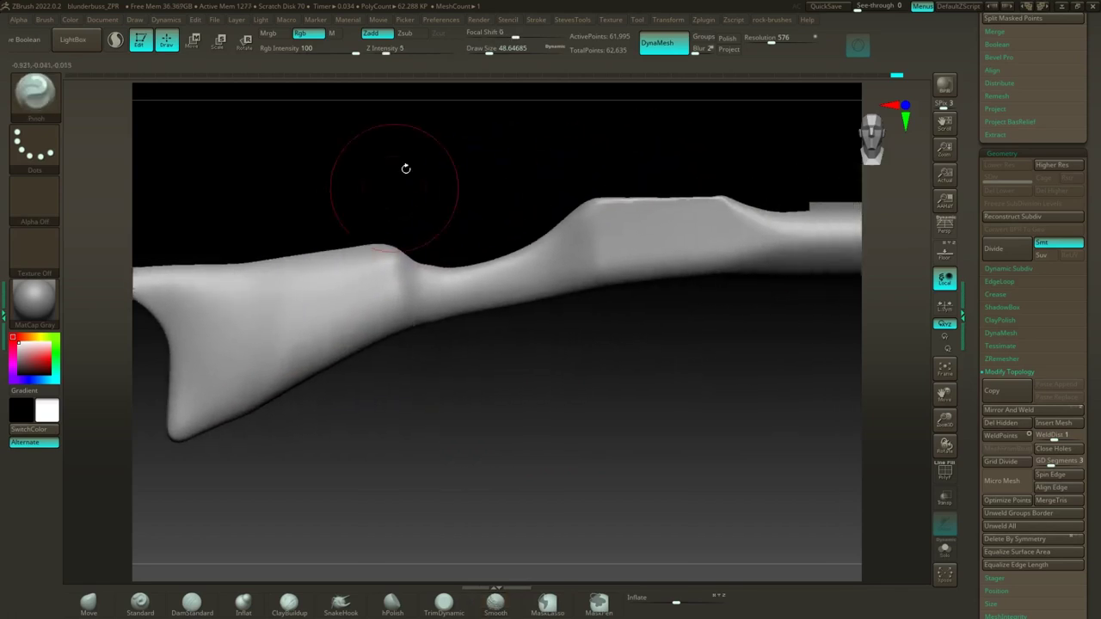
mouse_move(442, 413)
mouse_down()
mouse_move(380, 290)
mouse_move(297, 355)
mouse_up()
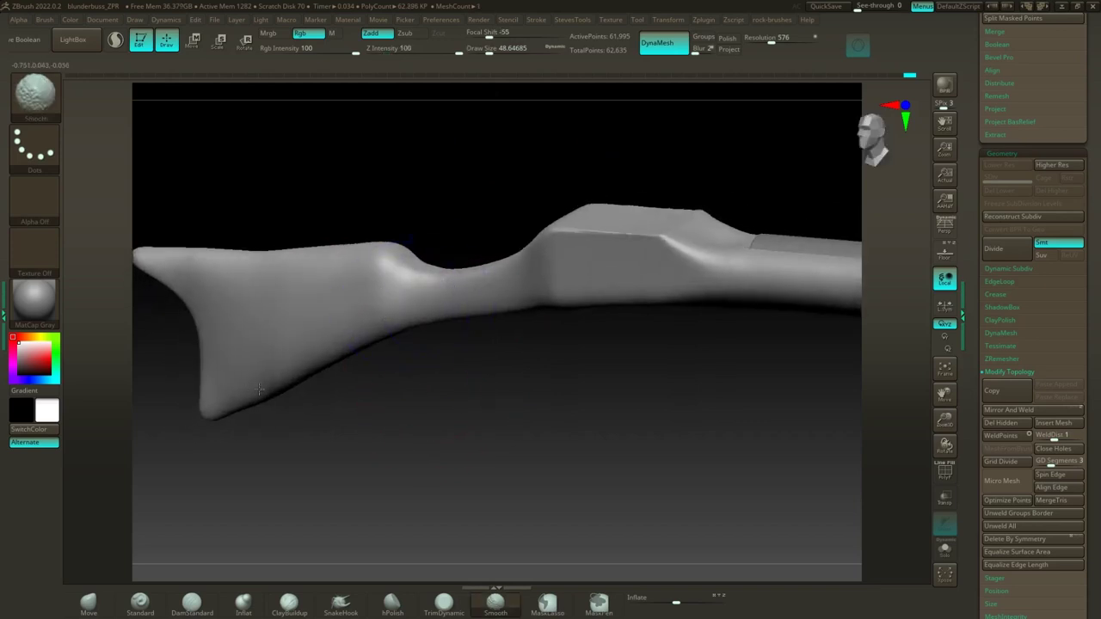
drag(364, 412, 366, 346)
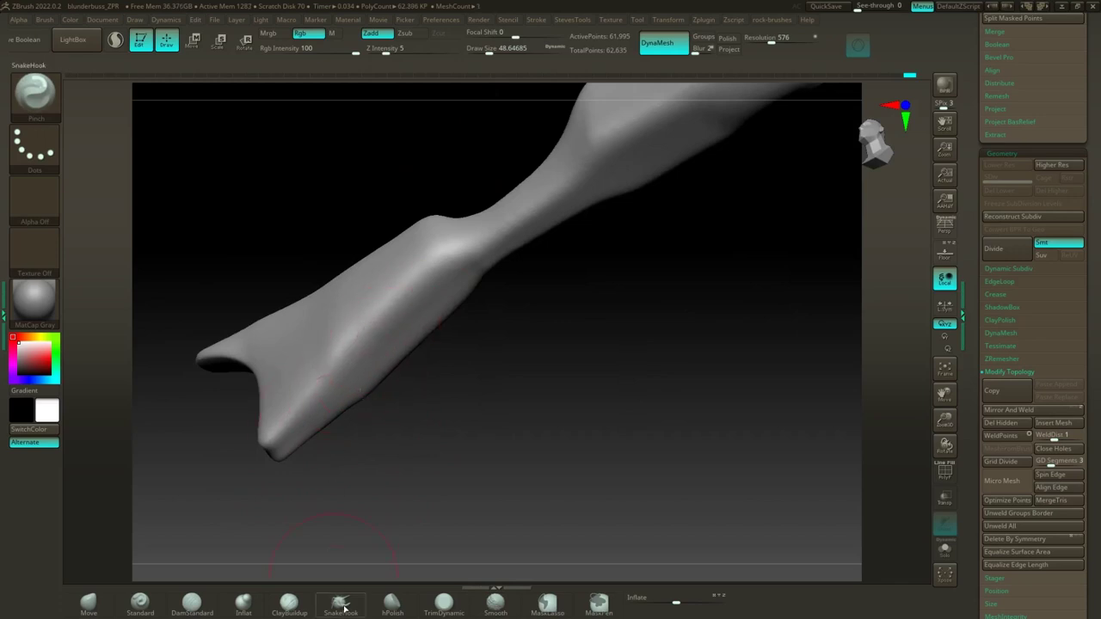
Step: Pinch along the butt's underside from the wrist to the toe with the Pinch brush at Z Intensity 20
click(388, 602)
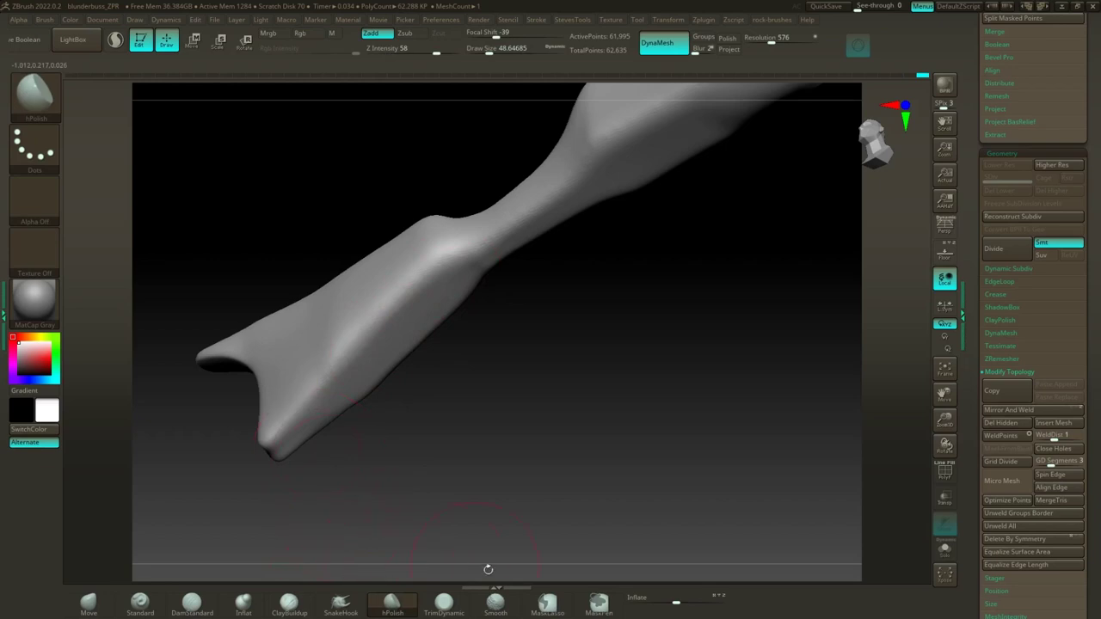
key(b)
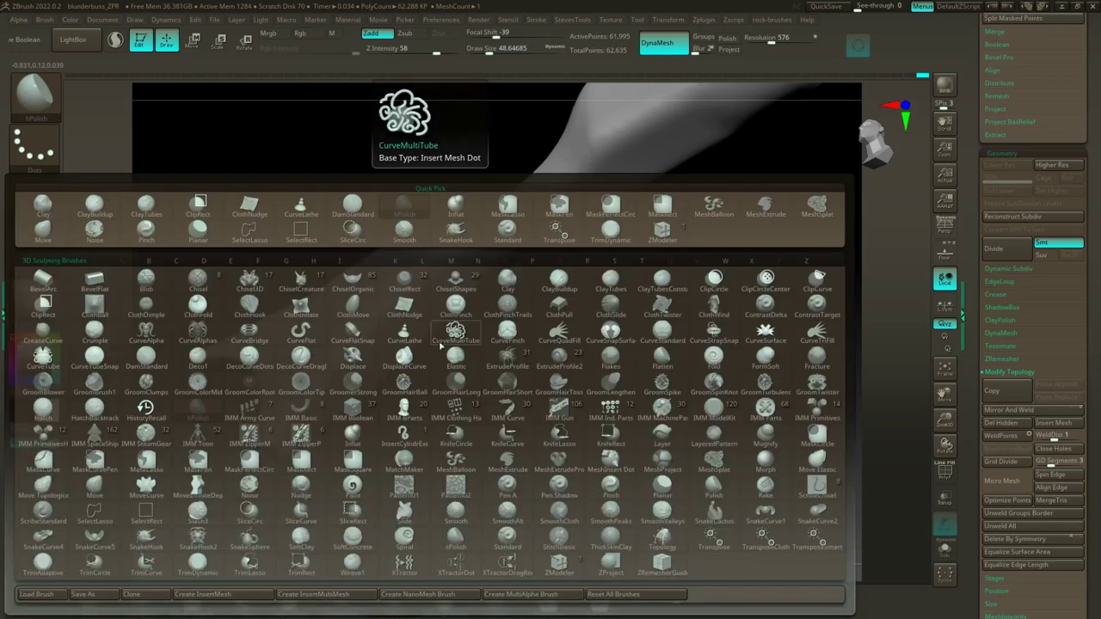
click(158, 234)
mouse_move(457, 388)
mouse_down()
mouse_move(438, 386)
mouse_move(437, 355)
mouse_up()
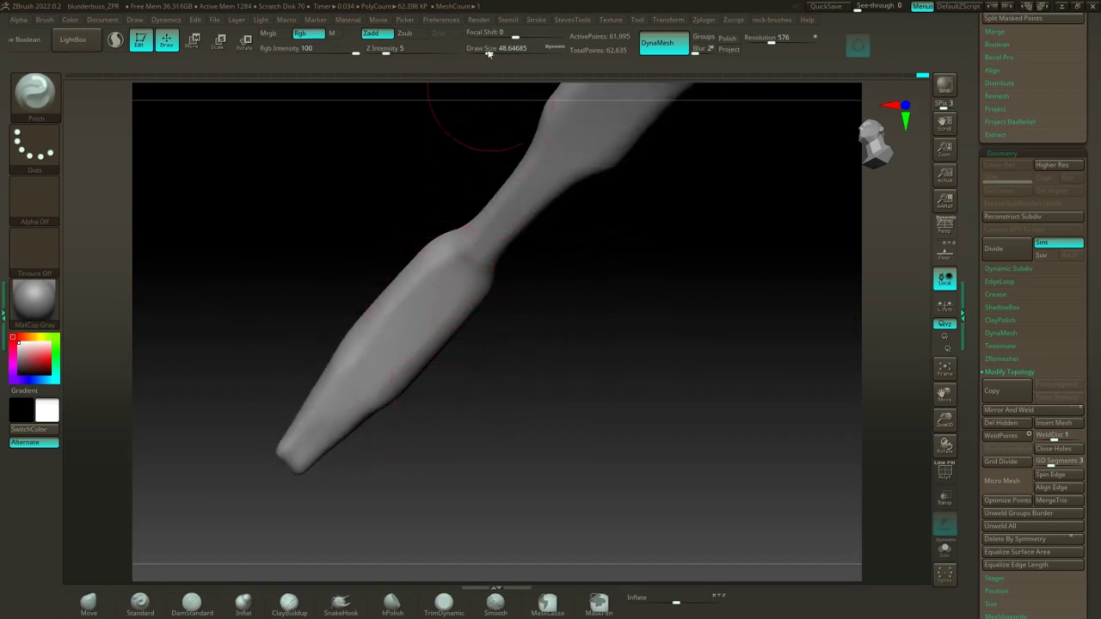
click(406, 53)
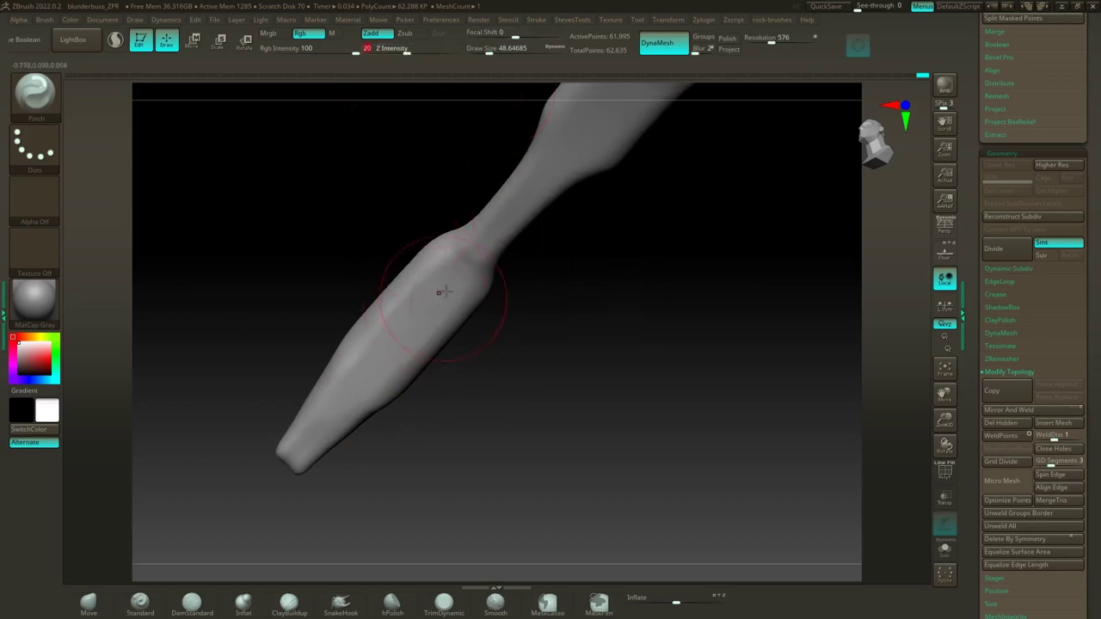
drag(443, 284, 319, 435)
Step: Remesh the stock with DynaMesh and smooth the butt's underside down to its lower tip
drag(473, 373, 464, 398)
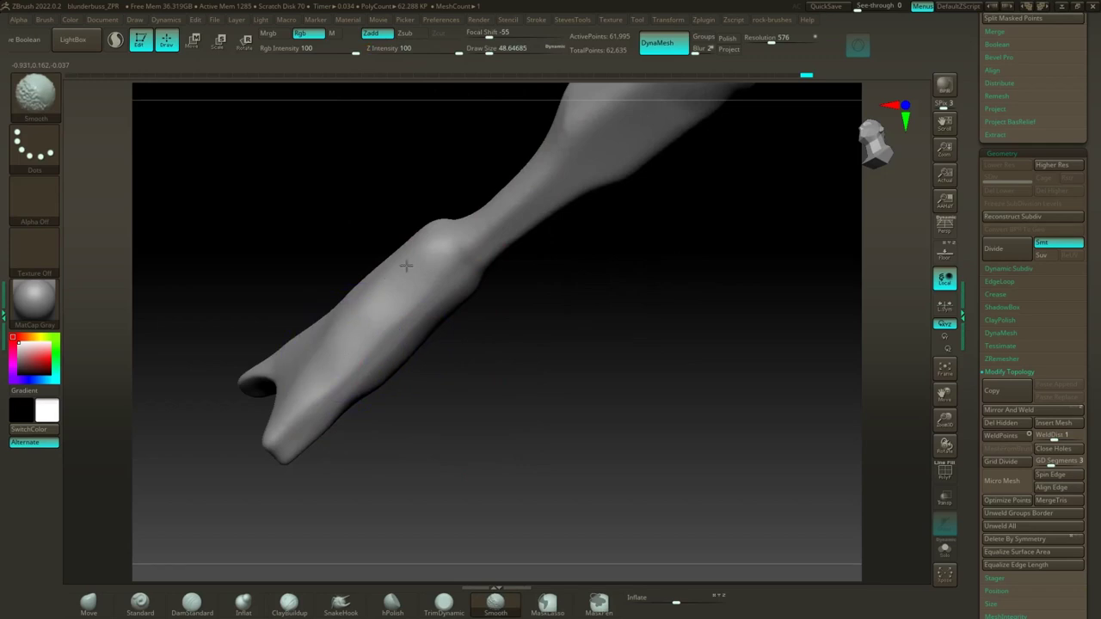
key(ctrl)
shift+drag(356, 313, 391, 265)
shift+drag(319, 406, 299, 464)
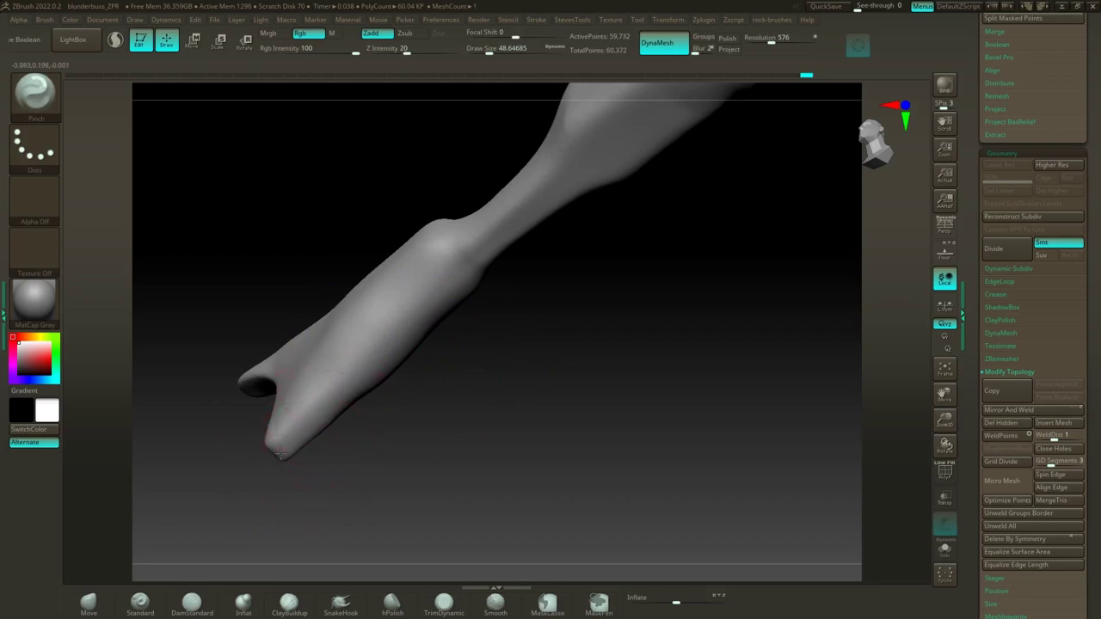
Step: Smooth the butt and its transition into the wrist from several angles
drag(485, 336, 460, 324)
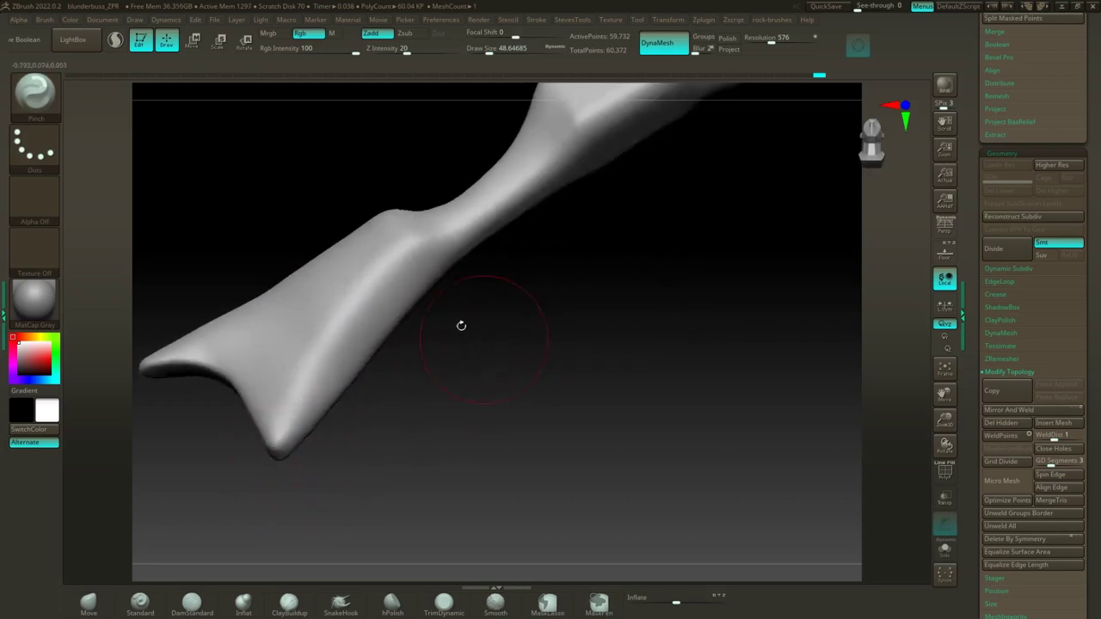
key(shift)
mouse_move(476, 317)
mouse_down()
mouse_move(504, 332)
mouse_move(386, 329)
mouse_up()
key(shift)
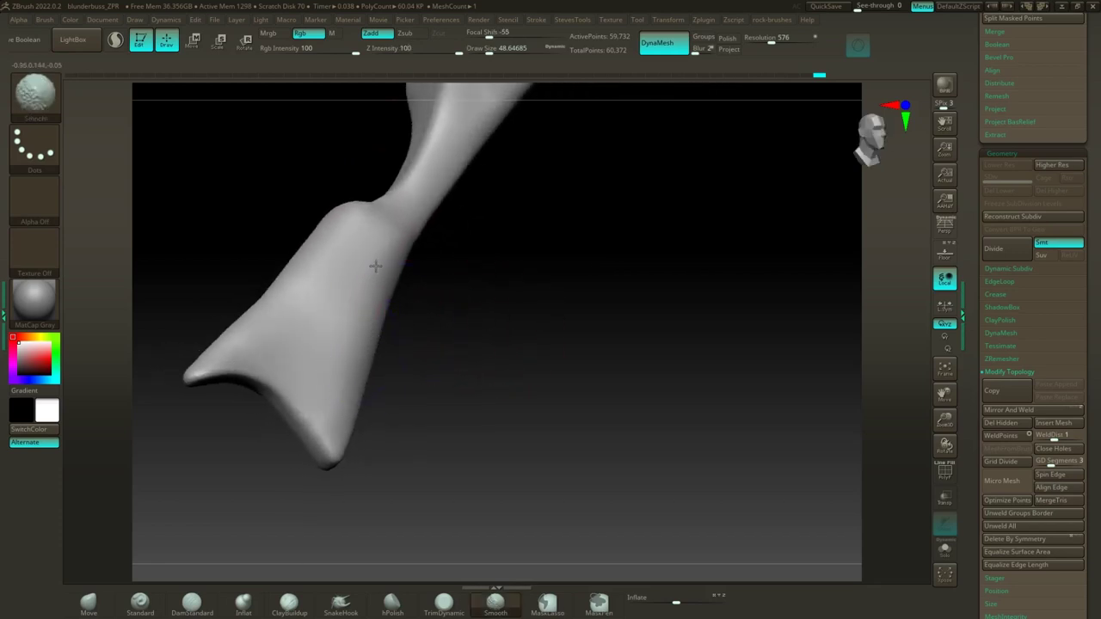
mouse_move(457, 311)
mouse_down()
mouse_move(405, 307)
mouse_move(365, 276)
mouse_up()
key(shift)
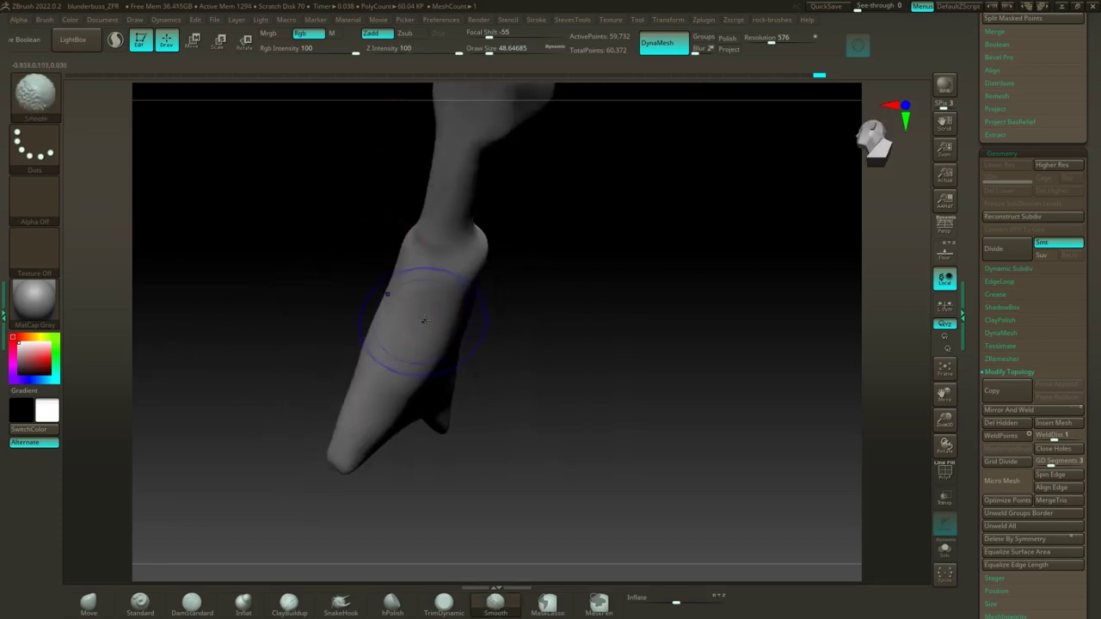
mouse_move(415, 352)
right_down()
mouse_move(511, 298)
mouse_move(419, 329)
right_up()
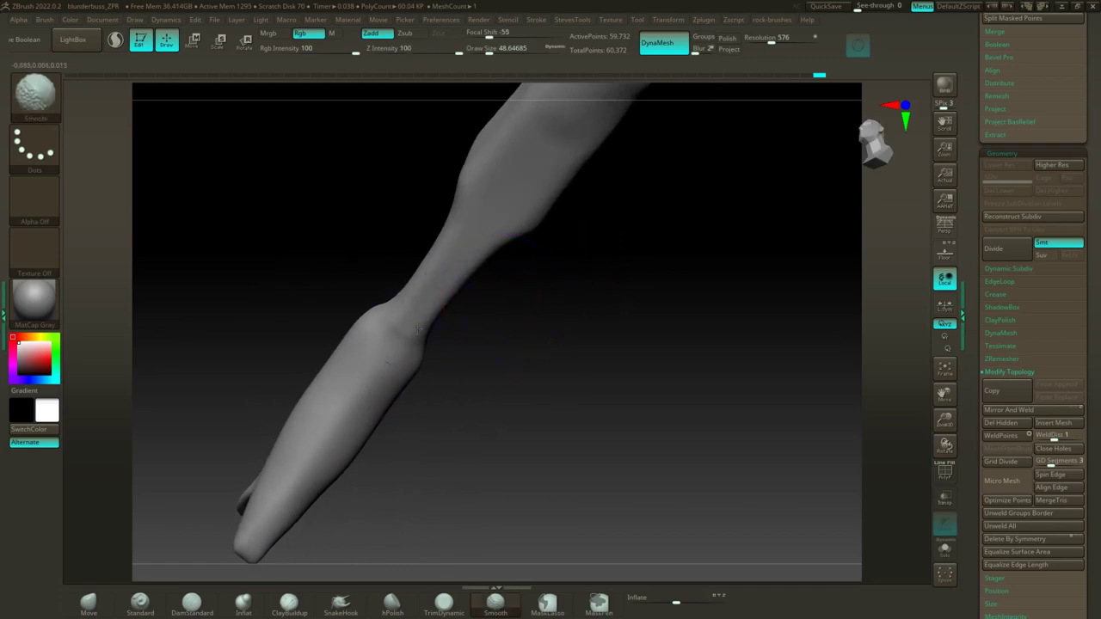
mouse_move(570, 233)
shift+right_down()
mouse_move(612, 294)
mouse_move(559, 292)
mouse_move(558, 322)
mouse_move(464, 416)
shift+right_up()
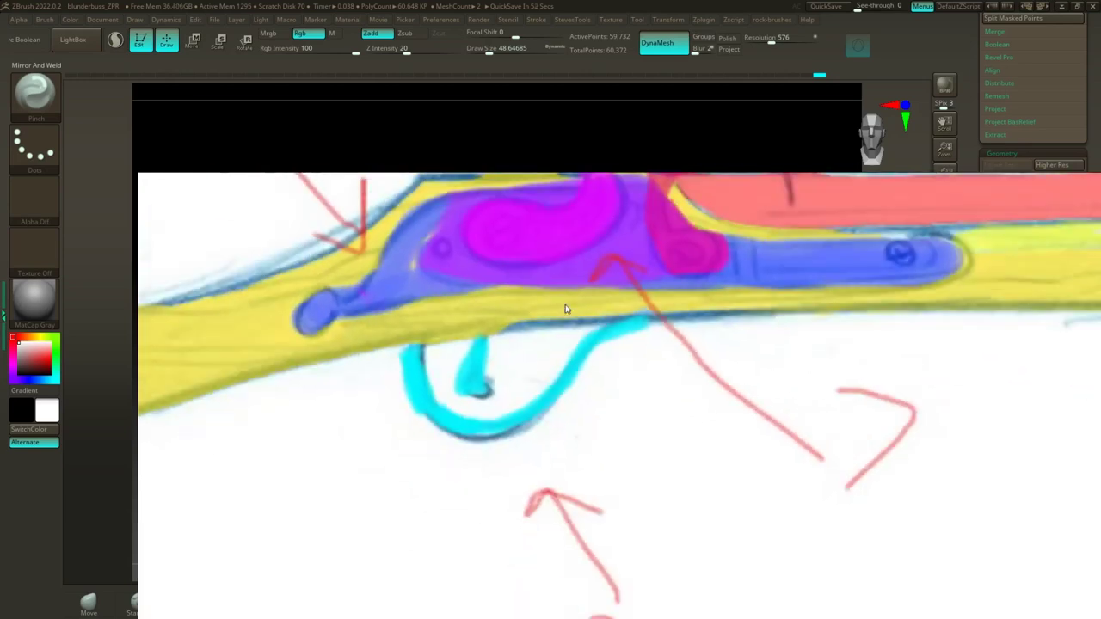
Step: Switch to the reference board, examine the stock and lock plate in the Denix blunderbuss photo, and move the board aside
scroll(547, 342, down, 5)
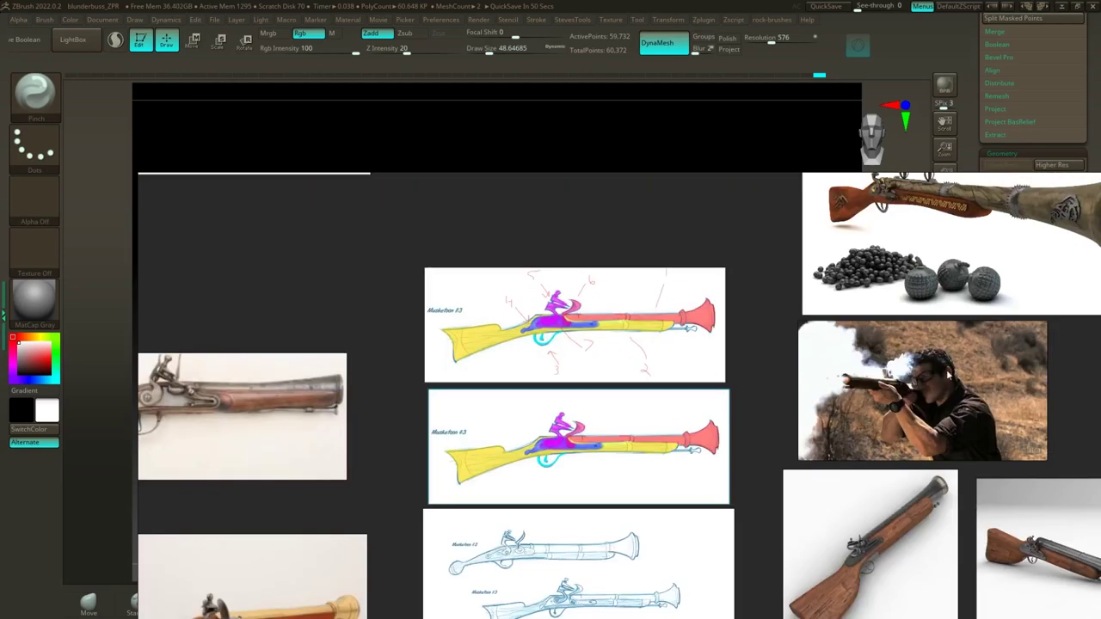
scroll(948, 424, down, 5)
right_drag(991, 498, 902, 440)
middle_drag(817, 447, 573, 484)
scroll(781, 322, up, 10)
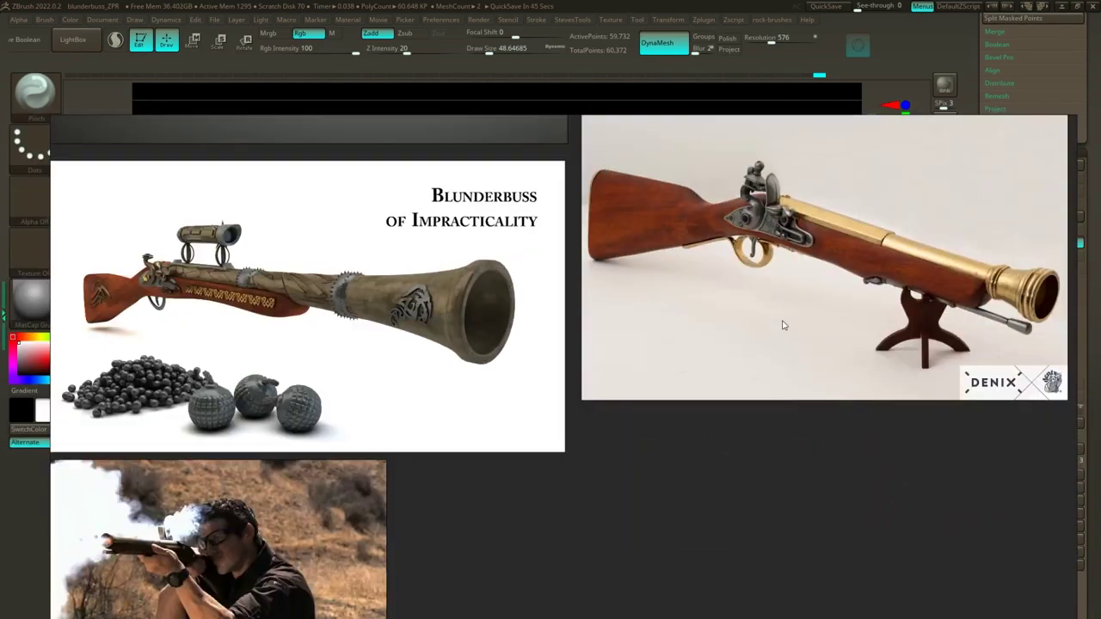
scroll(703, 350, up, 3)
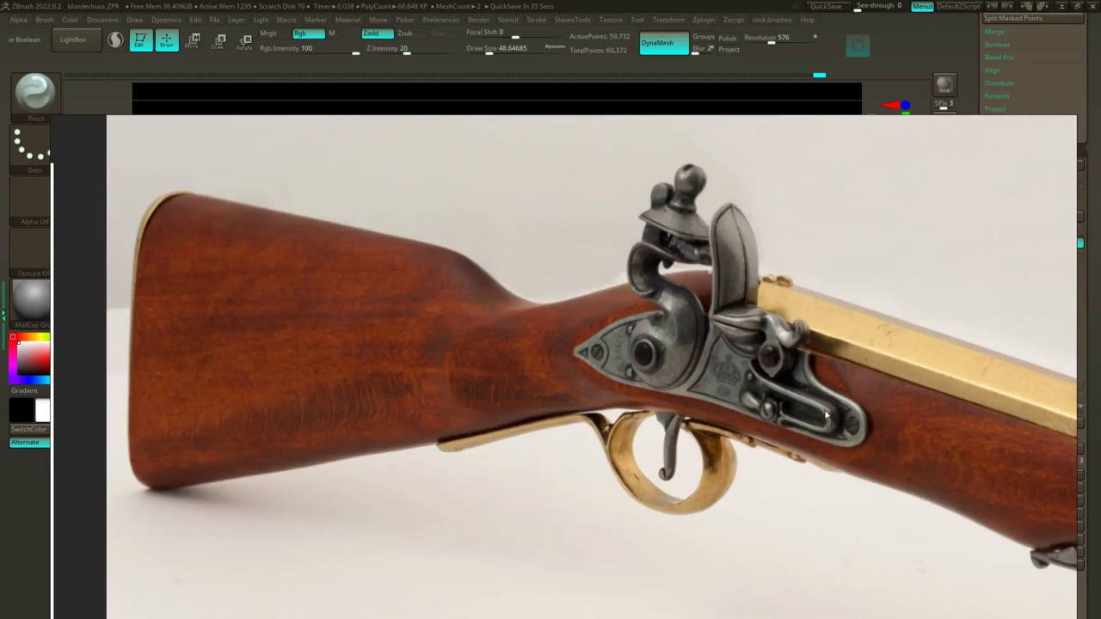
right_drag(391, 352, 1099, 430)
Step: Flatten the side panel of the stock's lock area with the hPolish brush at a draw size of about 23
mouse_move(496, 464)
mouse_down()
mouse_move(525, 468)
mouse_move(449, 471)
mouse_move(493, 472)
mouse_move(560, 496)
mouse_move(528, 492)
mouse_move(572, 487)
mouse_move(553, 479)
mouse_up()
key(s)
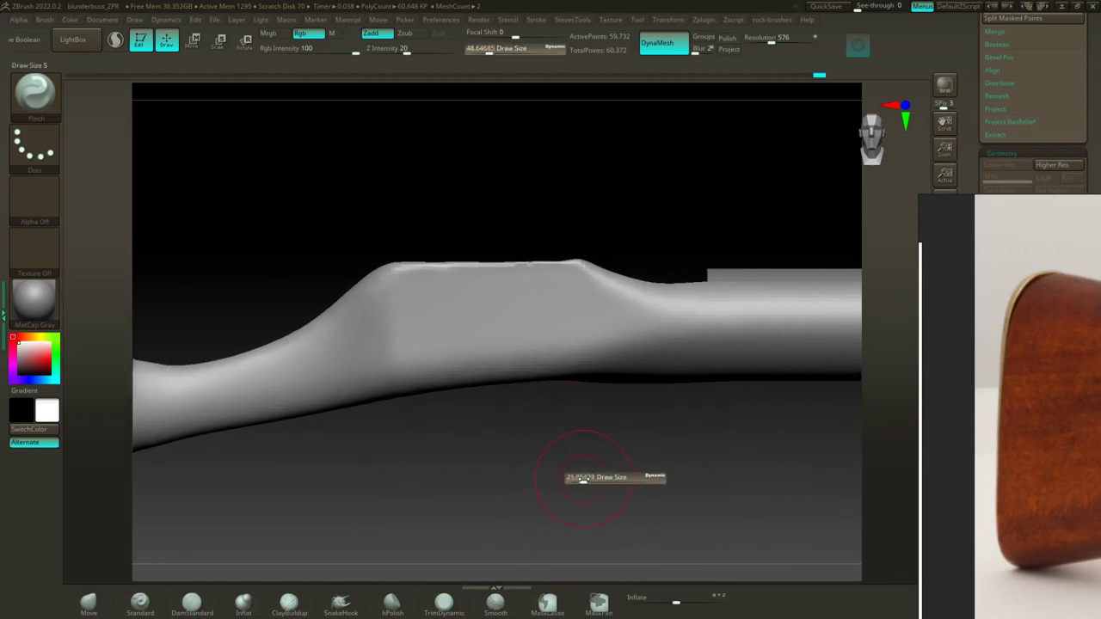
click(583, 480)
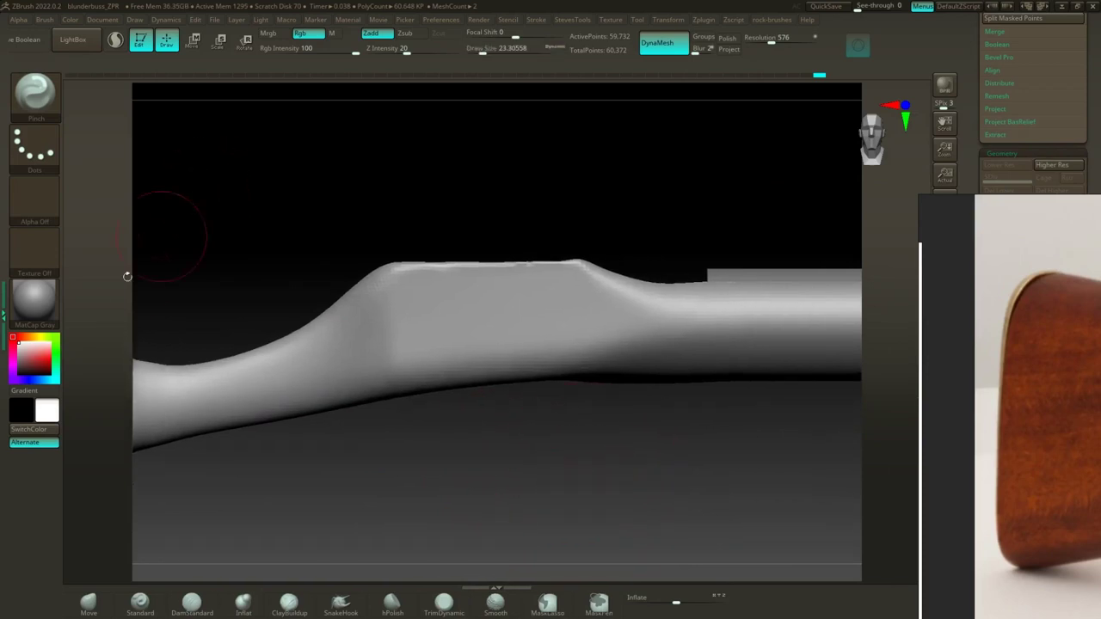
click(391, 601)
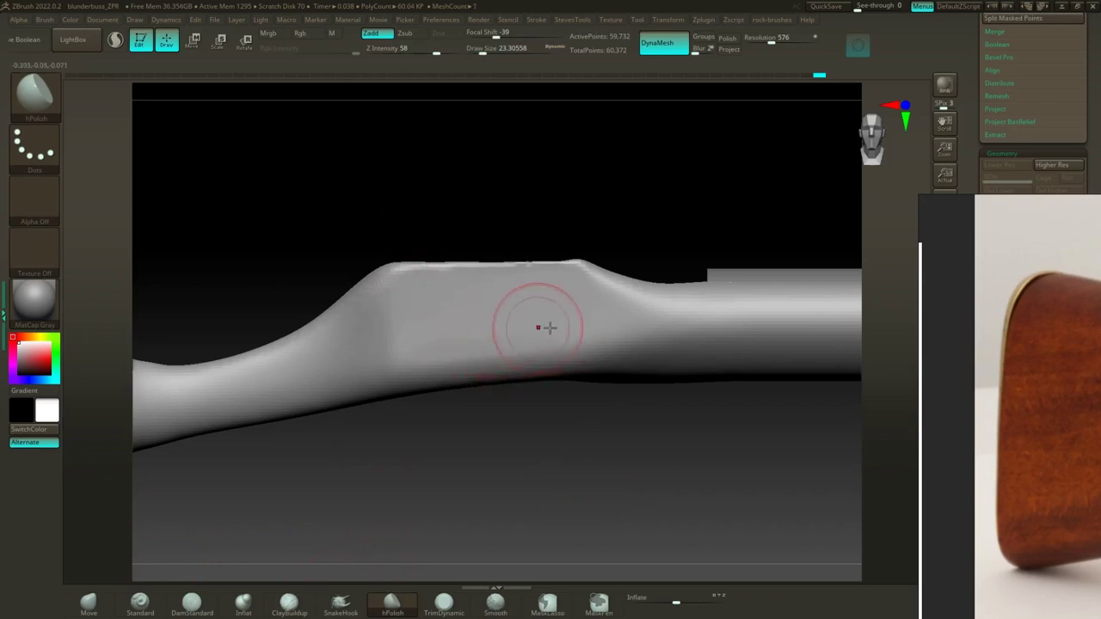
drag(490, 352, 585, 337)
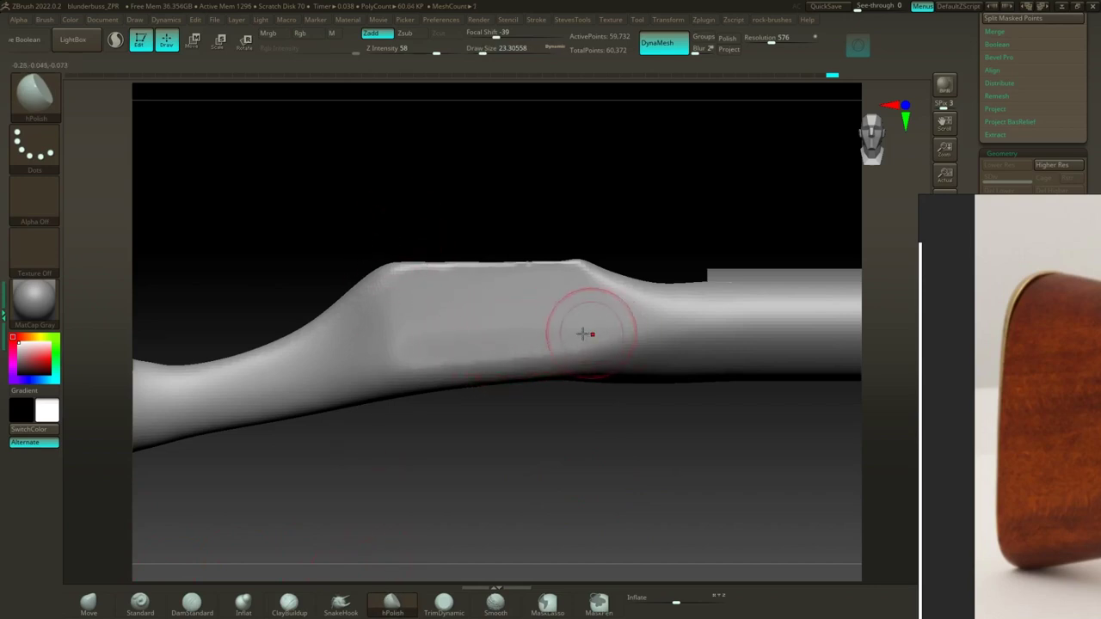
drag(419, 358, 512, 360)
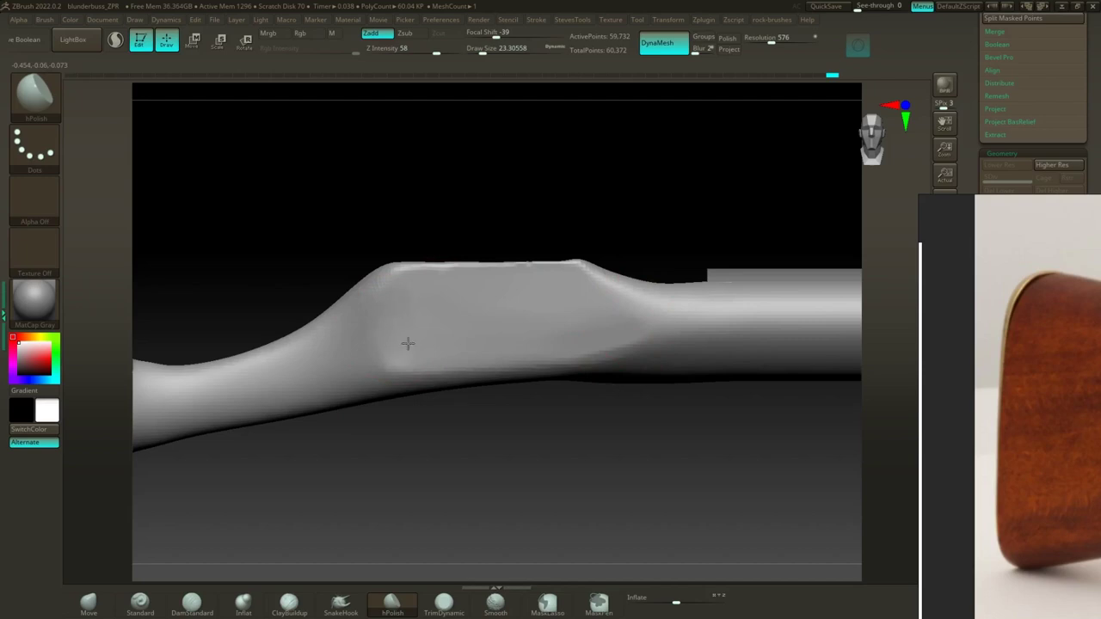
mouse_move(408, 343)
mouse_down()
mouse_move(393, 307)
mouse_move(376, 319)
mouse_move(393, 352)
mouse_move(404, 302)
mouse_move(407, 355)
mouse_move(433, 338)
mouse_up()
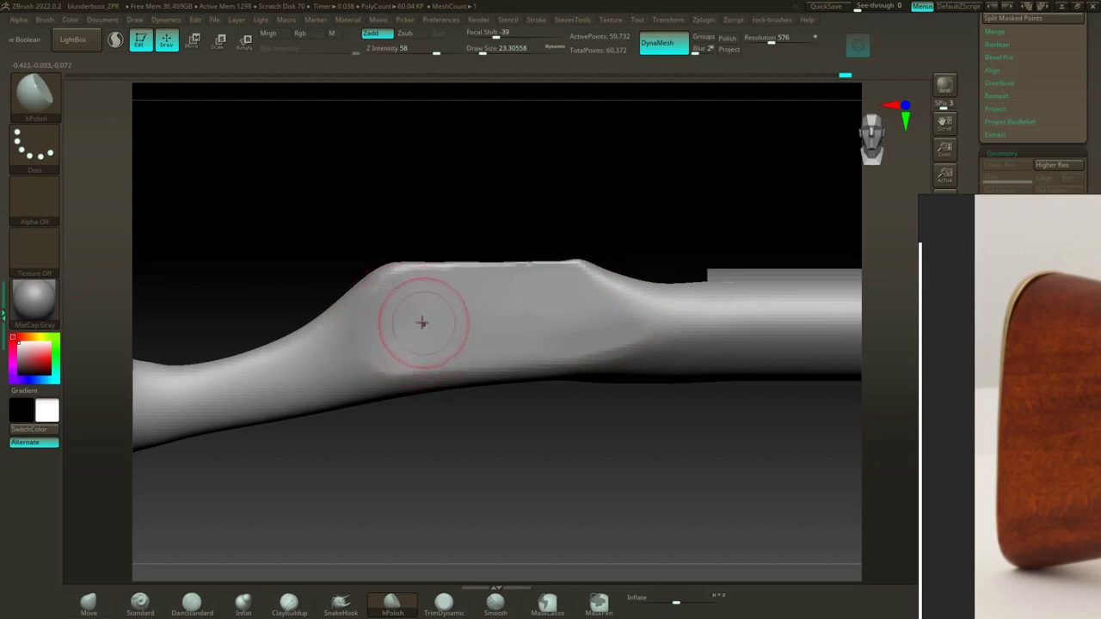
Step: Extend the flattened lock panel towards the wrist with hPolish and smooth its surface
mouse_move(353, 349)
mouse_down()
mouse_move(440, 353)
mouse_move(361, 335)
mouse_up()
drag(388, 354, 386, 345)
drag(452, 129, 452, 202)
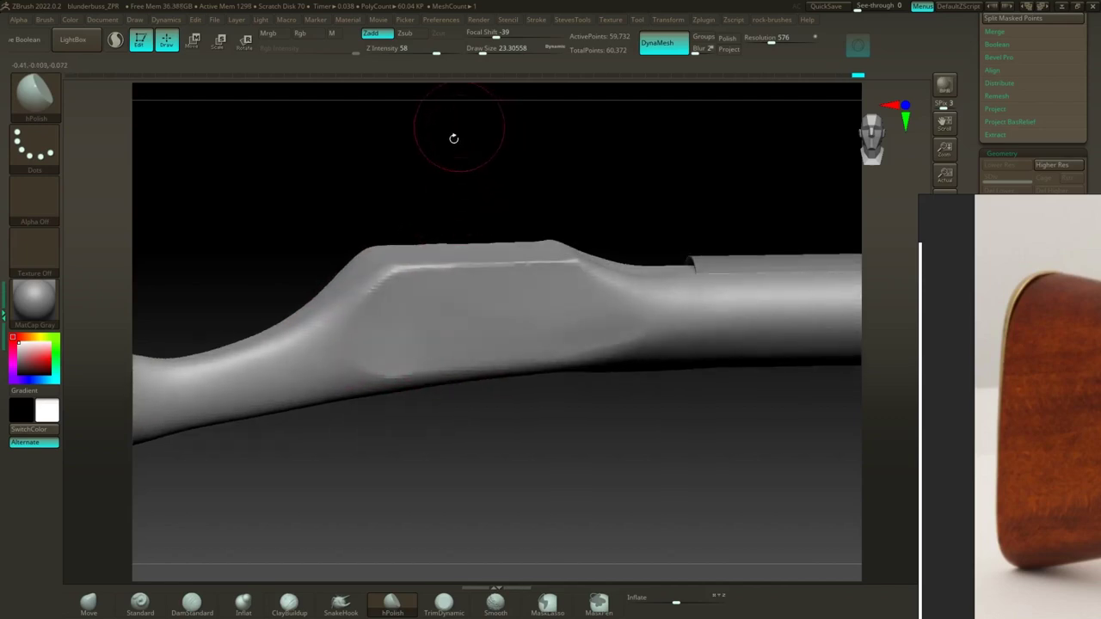
mouse_move(524, 317)
shift+mouse_down()
mouse_move(589, 327)
mouse_move(393, 329)
shift+mouse_up()
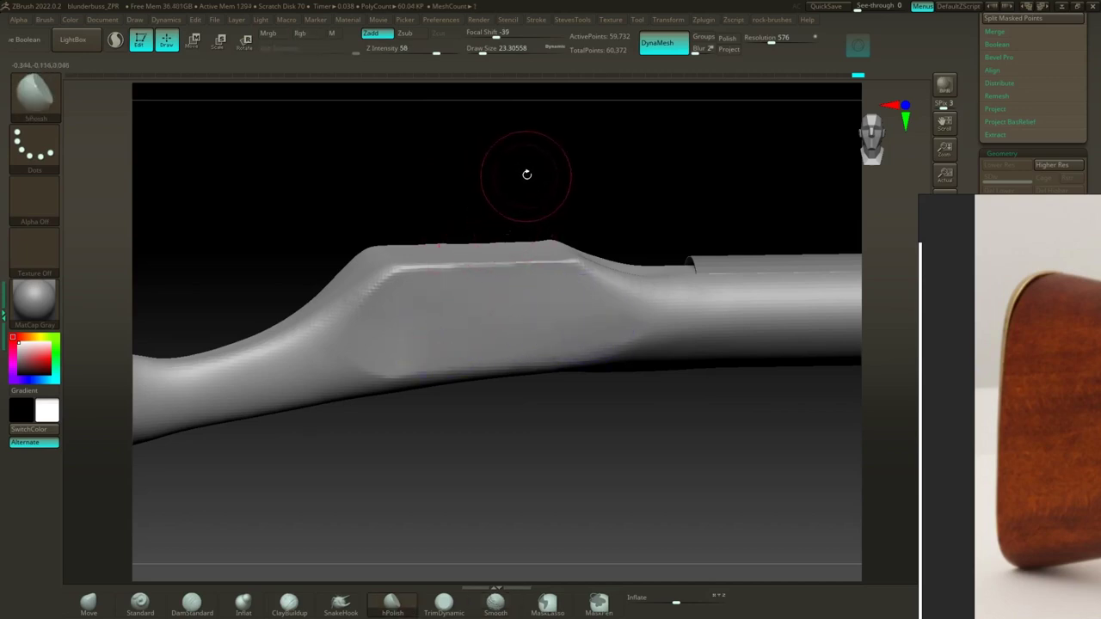
mouse_move(525, 172)
mouse_down()
mouse_move(493, 184)
mouse_move(485, 169)
mouse_up()
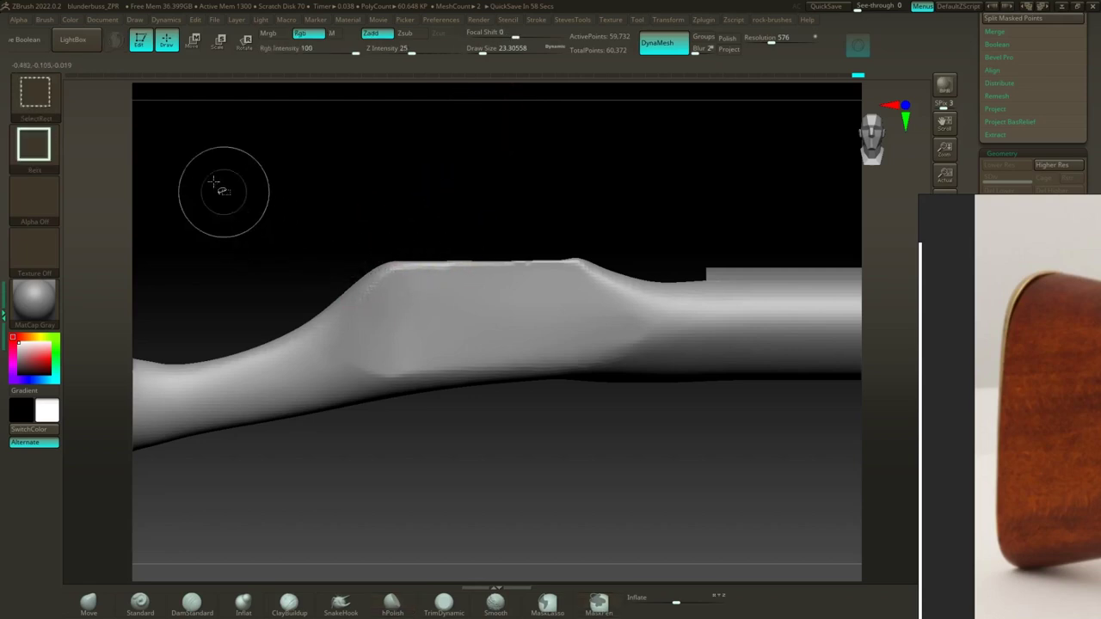
Step: Choose MeshExtrude as the masking brush
ctrl+click(55, 109)
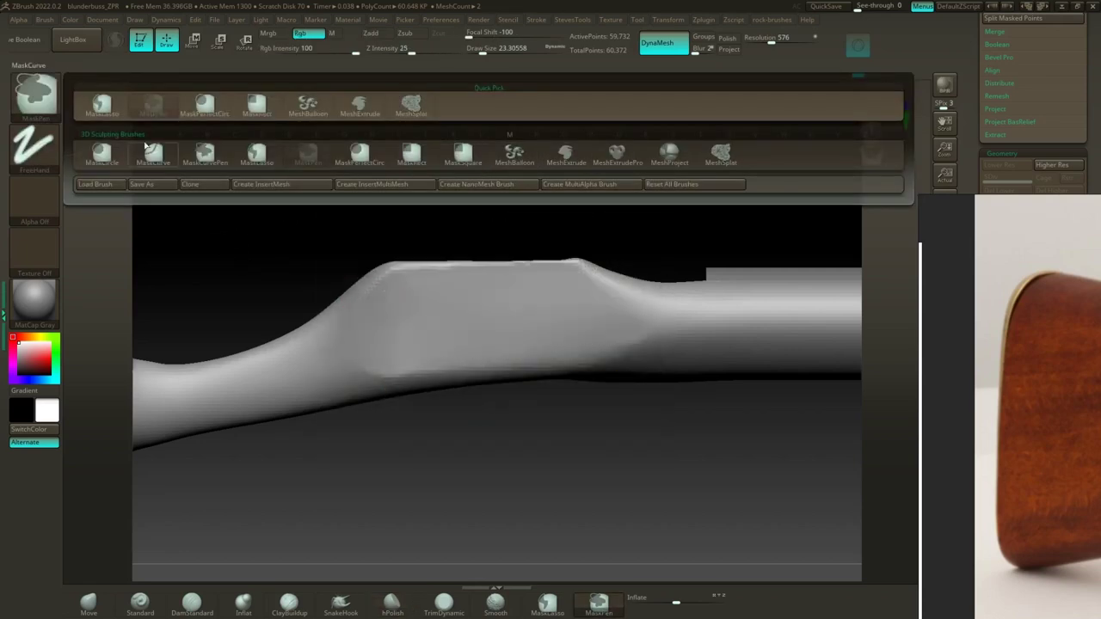
ctrl+click(40, 104)
mouse_move(520, 162)
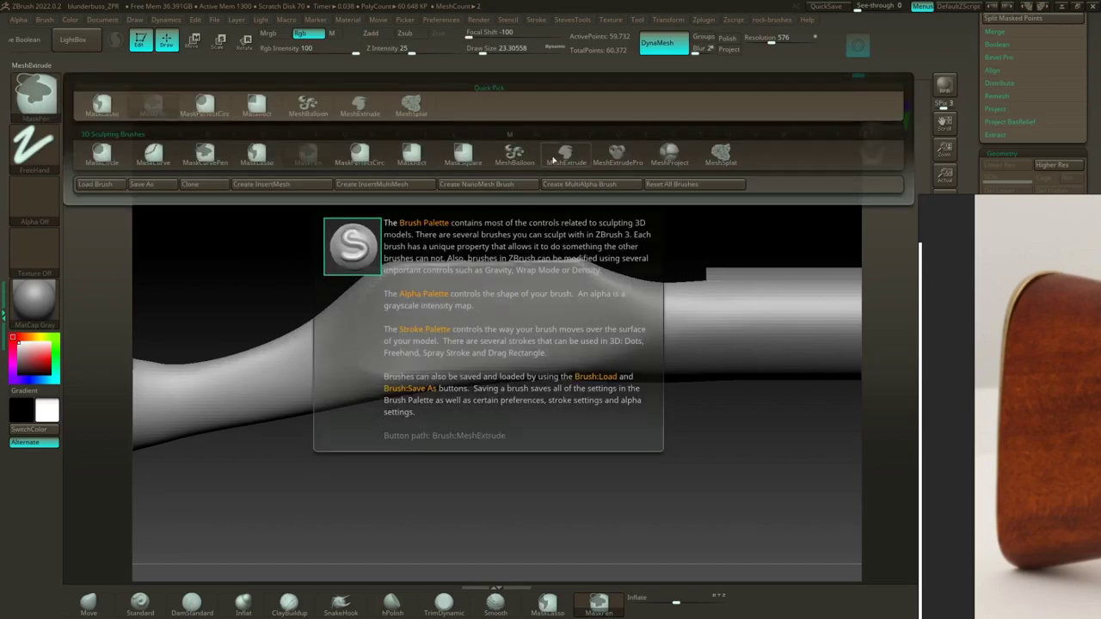
mouse_move(593, 157)
ctrl+click(566, 156)
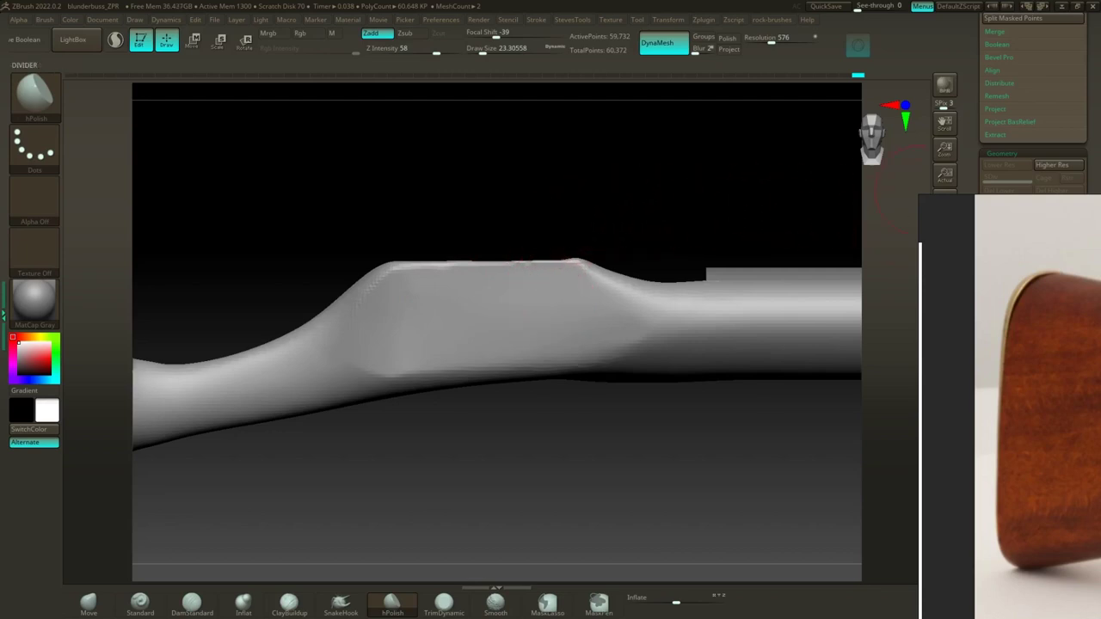
Step: Extend the flattened lock panel forward along the side of the fore-end with the hPolish brush
scroll(1009, 406, down, 10)
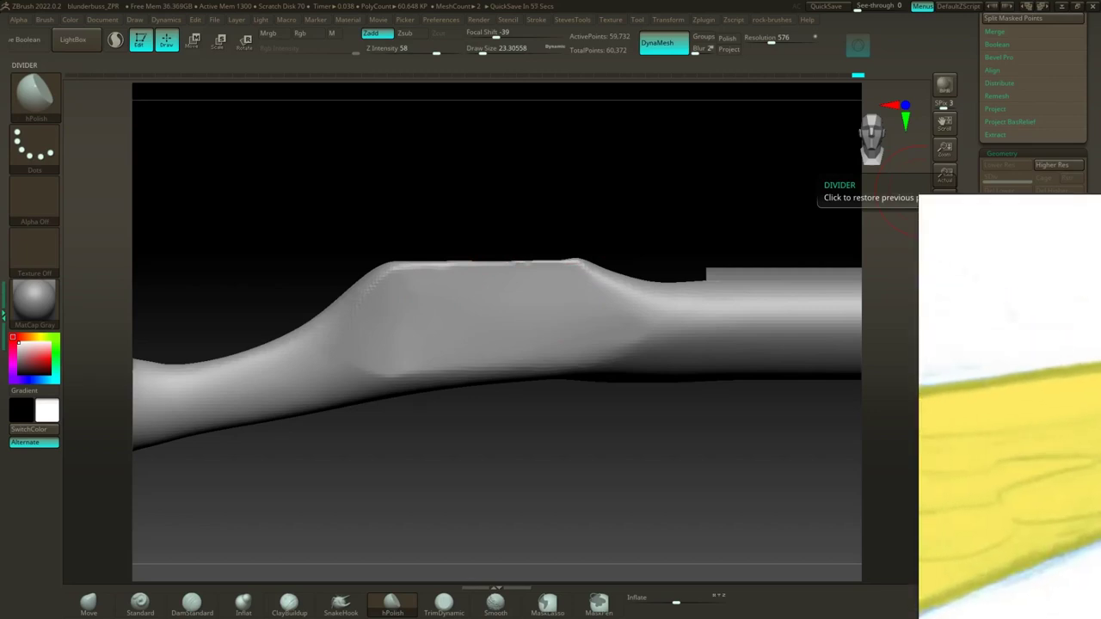
mouse_move(623, 194)
mouse_down()
mouse_move(570, 192)
mouse_move(641, 187)
mouse_move(494, 179)
mouse_up()
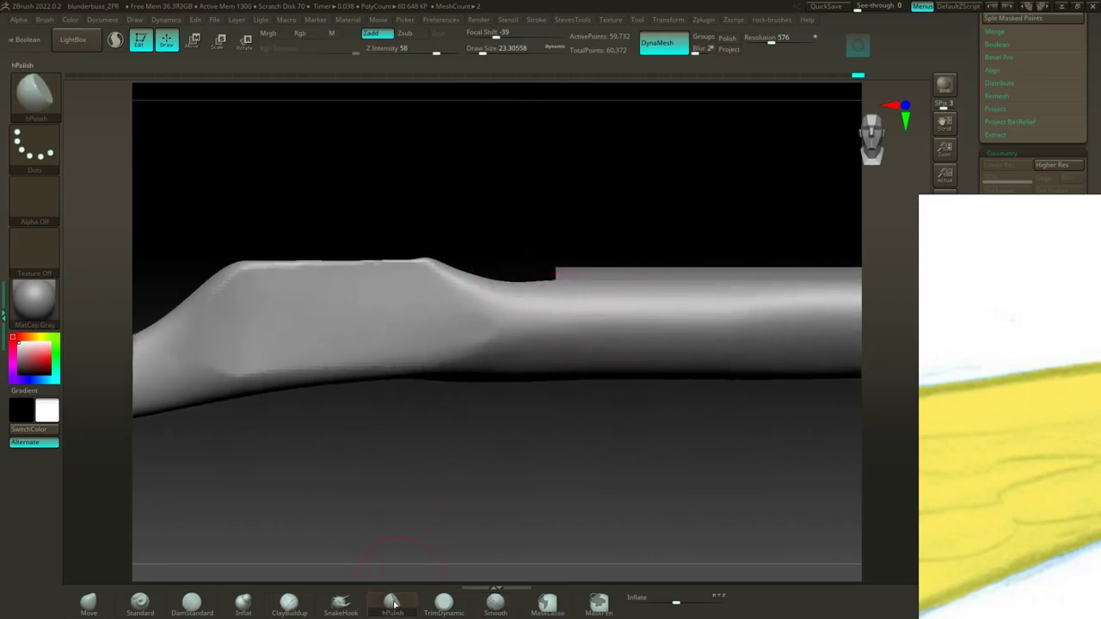
key(b)
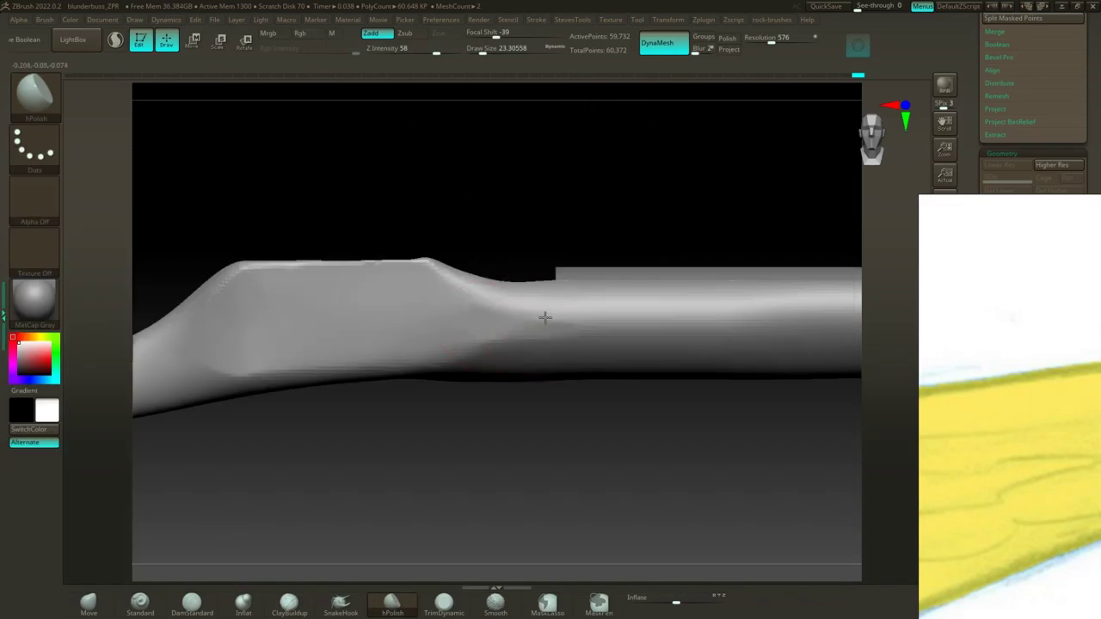
mouse_move(544, 317)
mouse_down()
mouse_move(498, 317)
mouse_move(599, 329)
mouse_up()
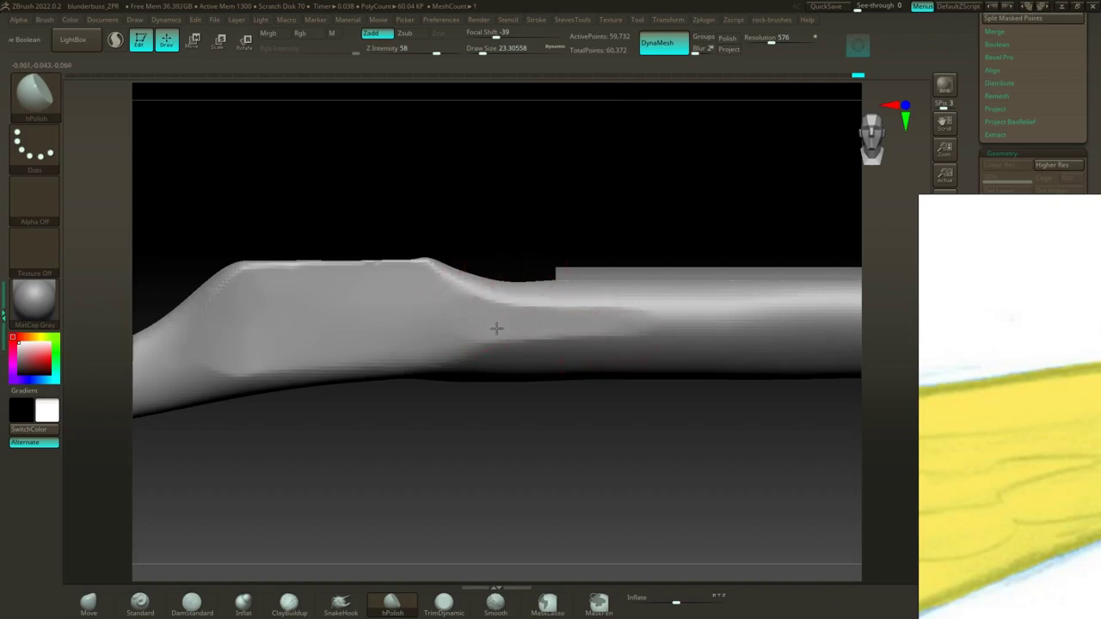
drag(496, 328, 467, 326)
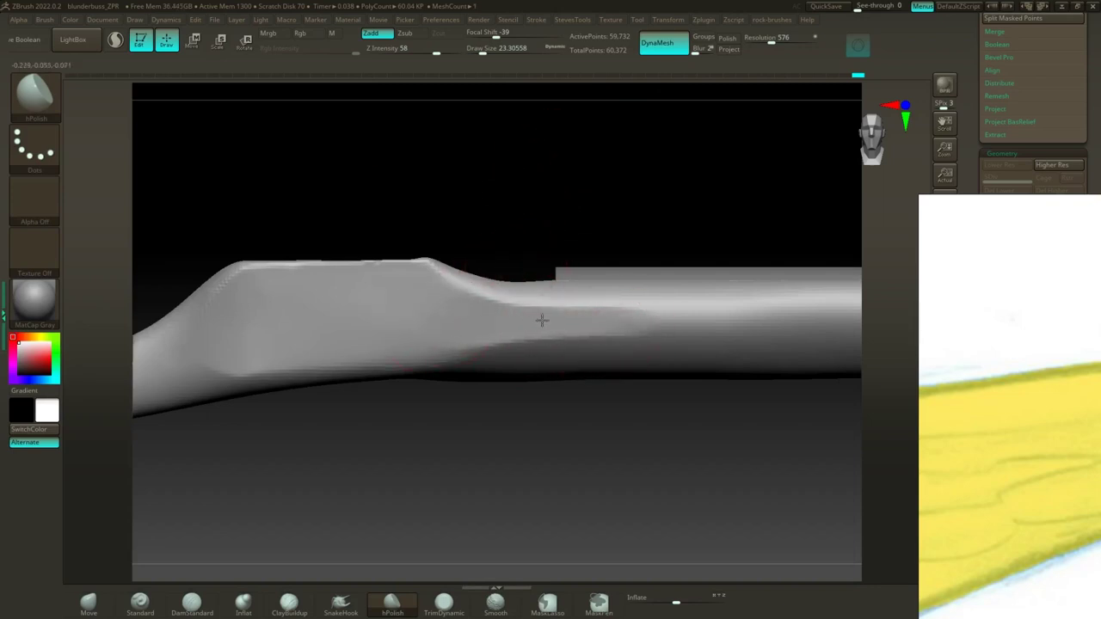
drag(542, 319, 630, 324)
Step: Outline a lock plate on the flattened side with MeshExtrude, giving it a rounded rear tail and a long, narrow front end
drag(516, 206, 527, 177)
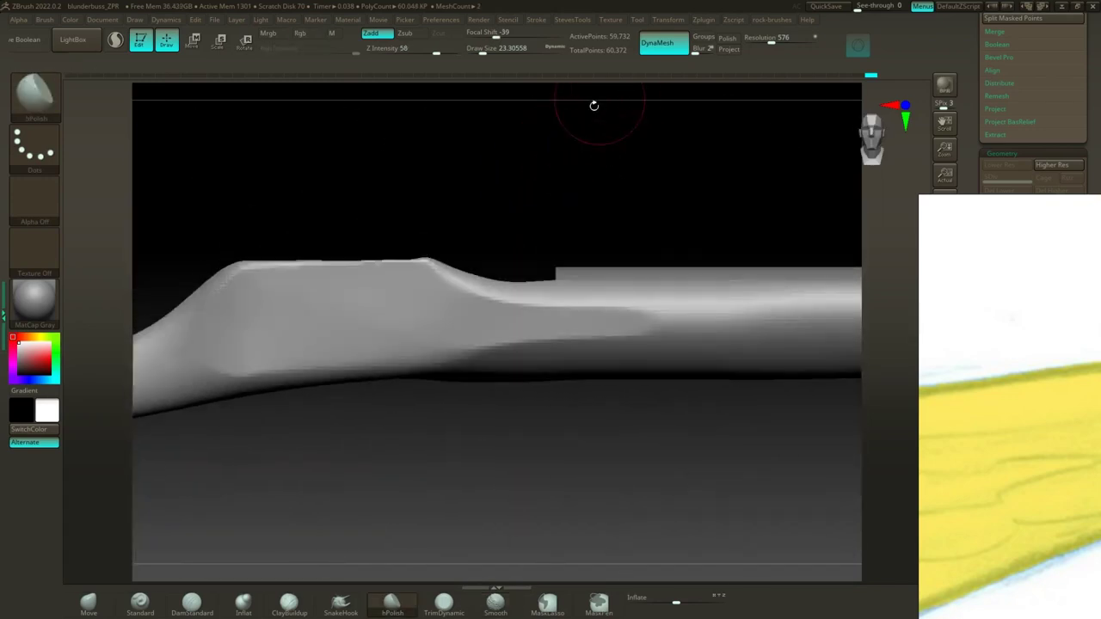
drag(591, 142, 583, 238)
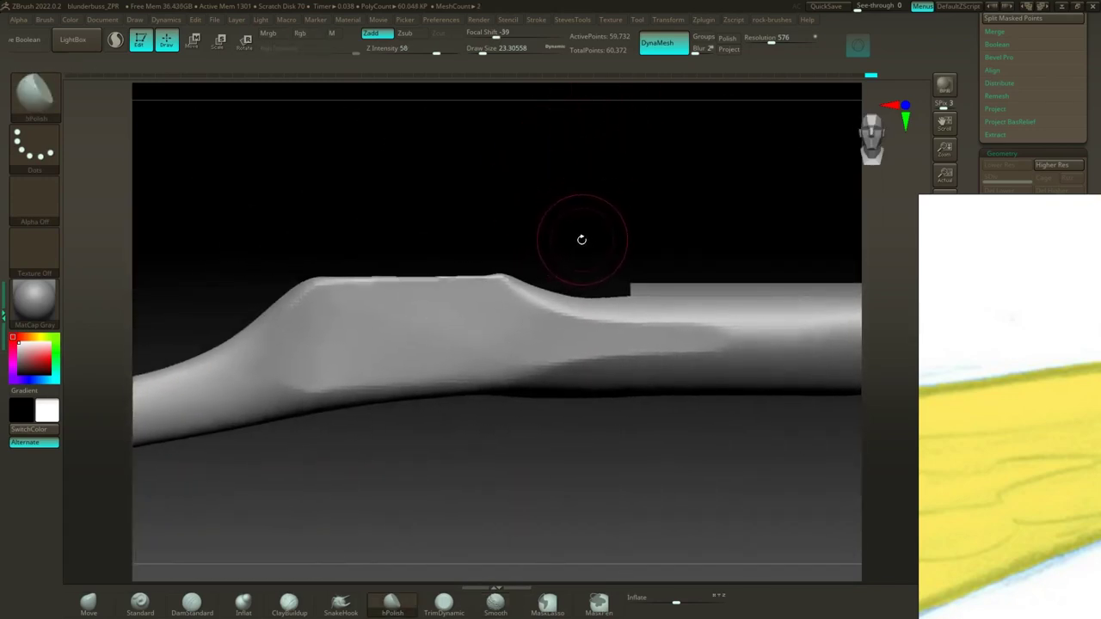
key(ctrl)
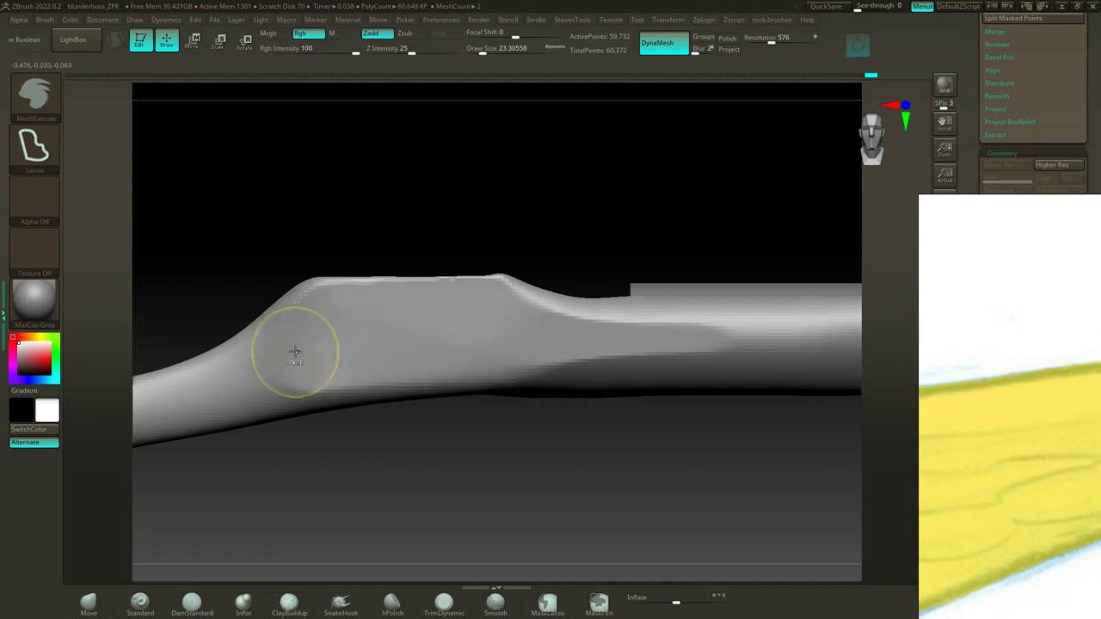
key(ctrl+z)
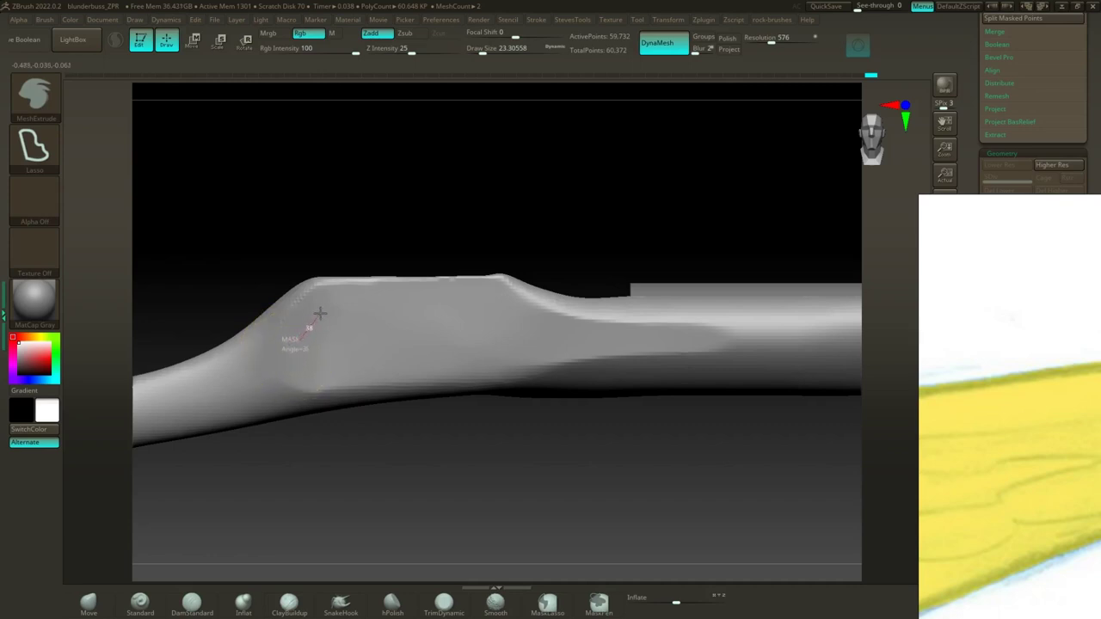
mouse_move(336, 305)
ctrl+mouse_down()
mouse_move(735, 337)
mouse_move(735, 351)
mouse_move(686, 373)
mouse_move(634, 365)
ctrl+mouse_up()
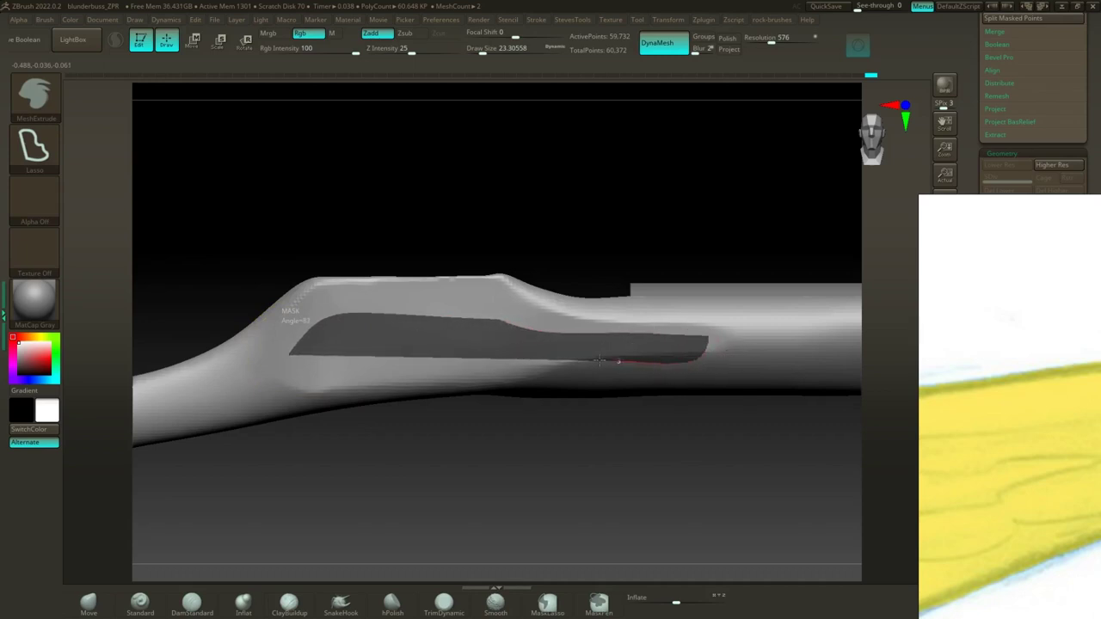
ctrl+drag(560, 360, 437, 368)
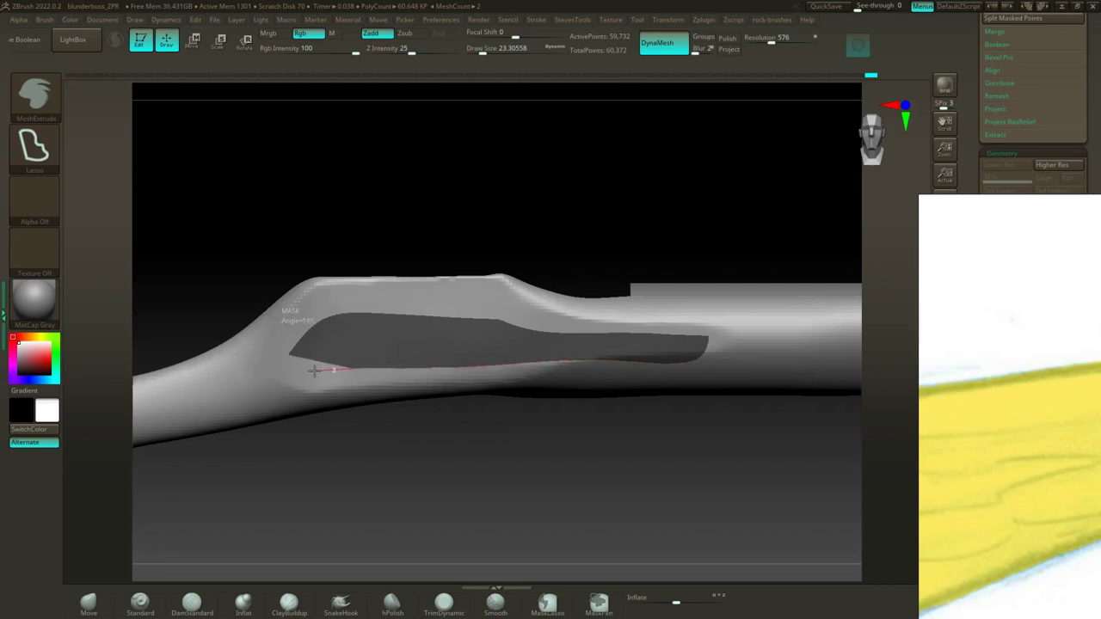
ctrl+drag(314, 370, 281, 373)
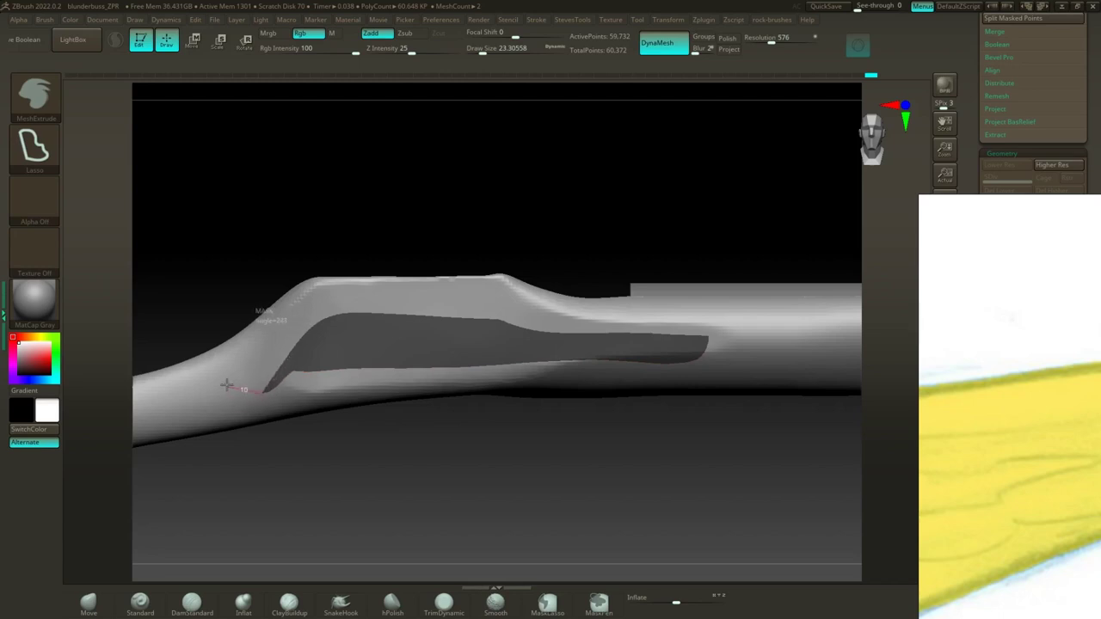
ctrl+drag(226, 386, 276, 323)
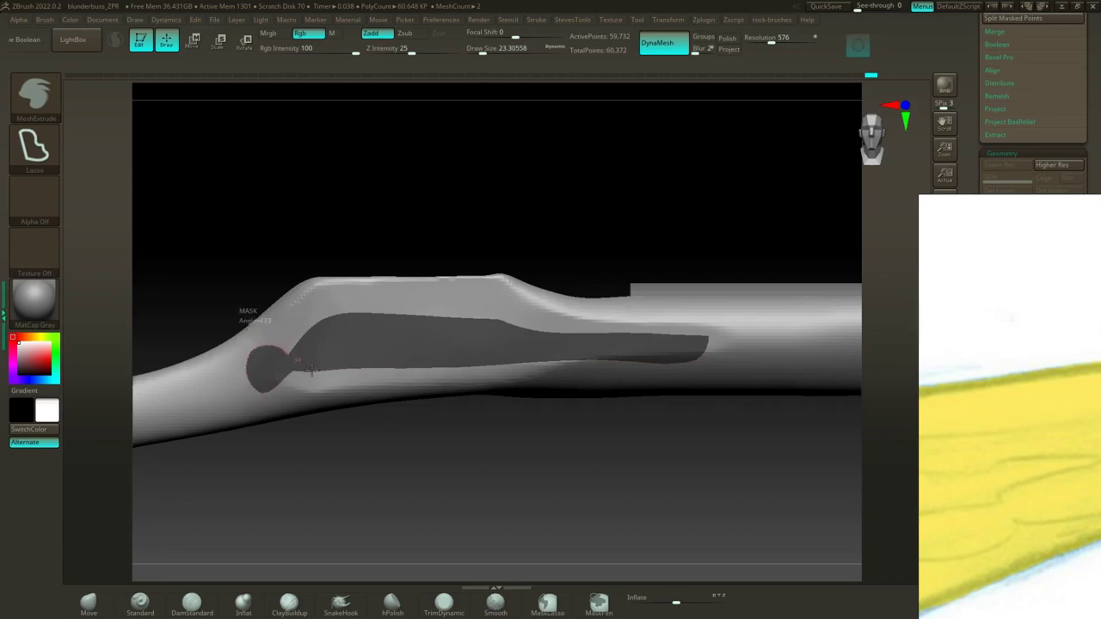
ctrl+drag(311, 370, 316, 361)
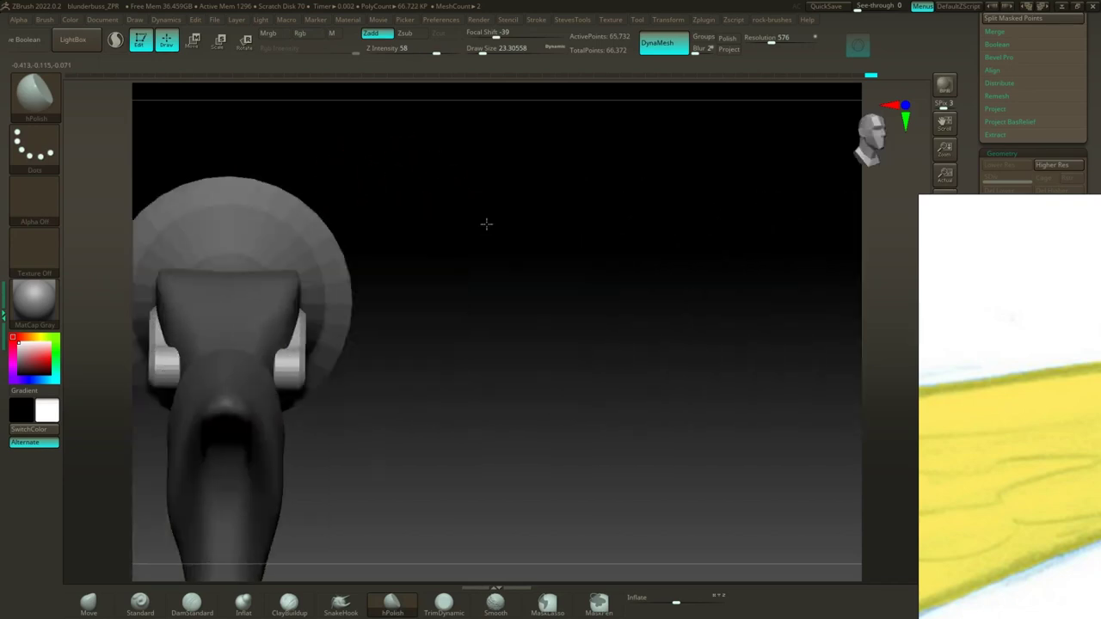
Step: Inspect the extruded lock plate's thickness and display its polygon wireframe up close
mouse_move(486, 224)
mouse_down()
mouse_move(442, 223)
mouse_move(472, 215)
mouse_up()
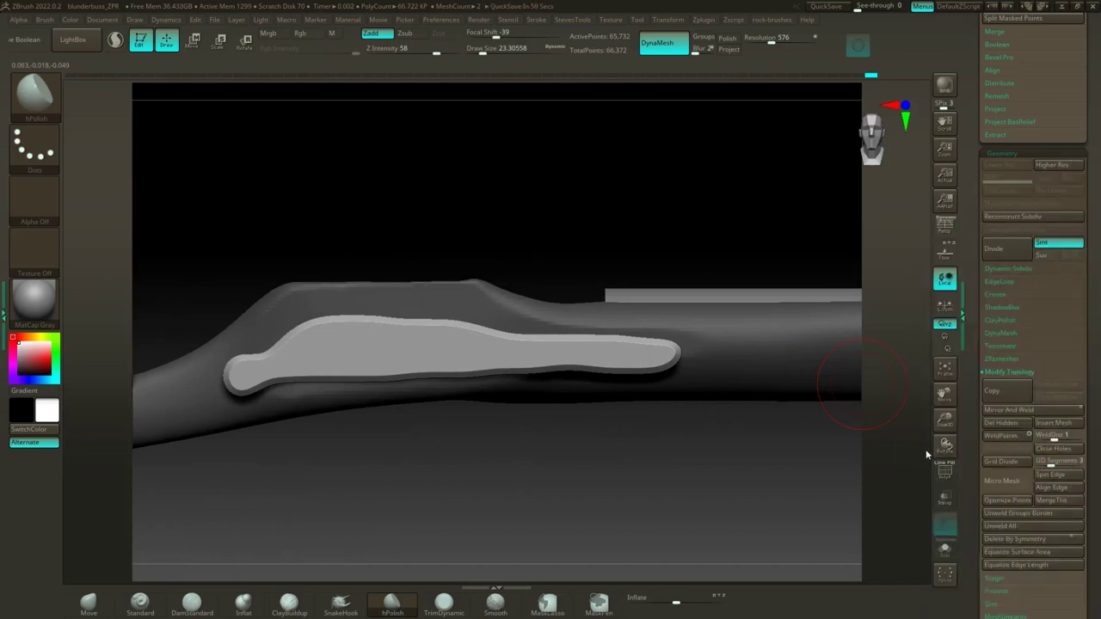
click(945, 472)
drag(801, 484, 728, 467)
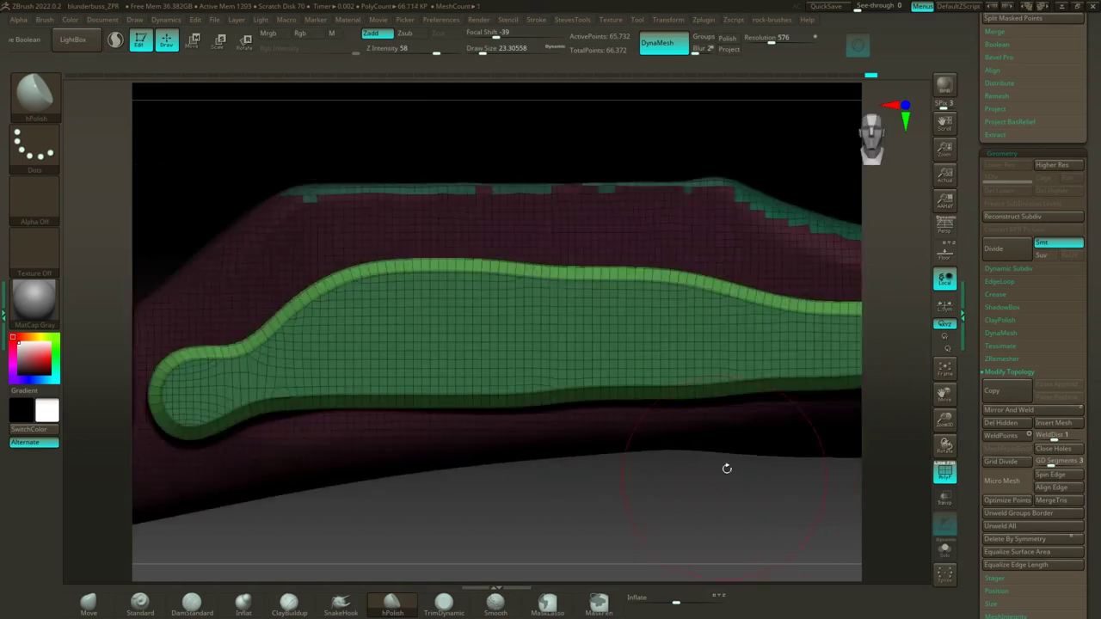
drag(726, 148, 617, 194)
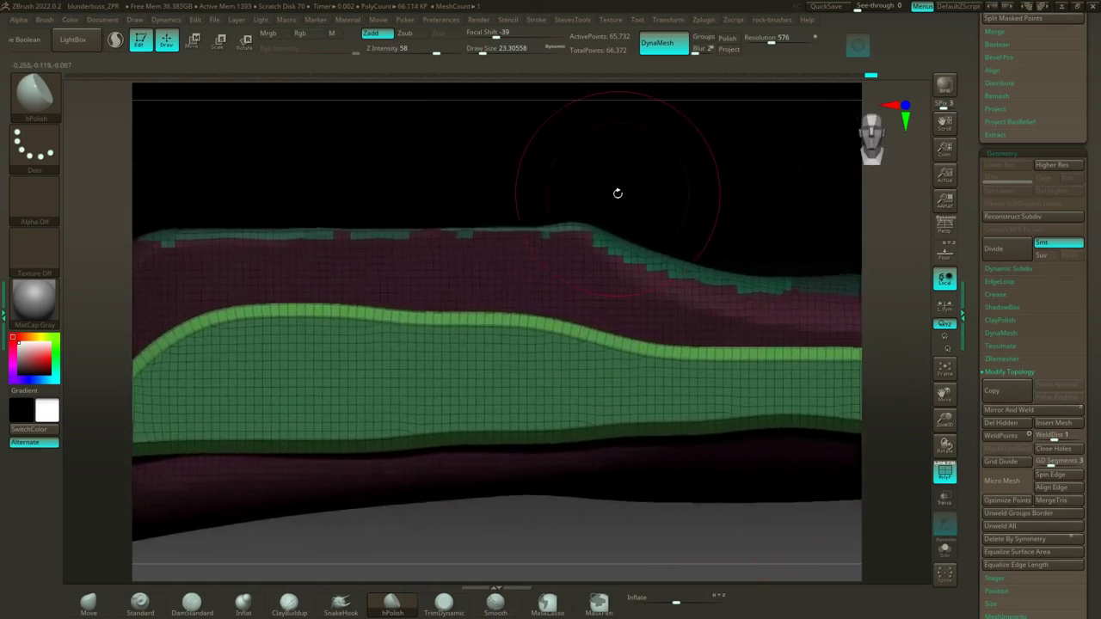
mouse_move(625, 157)
mouse_down()
mouse_move(589, 189)
mouse_move(612, 197)
mouse_move(603, 197)
mouse_up()
Step: Reshape the lock plate's upper edge and narrow front section with the Move brush at a draw size of about 20
key(s)
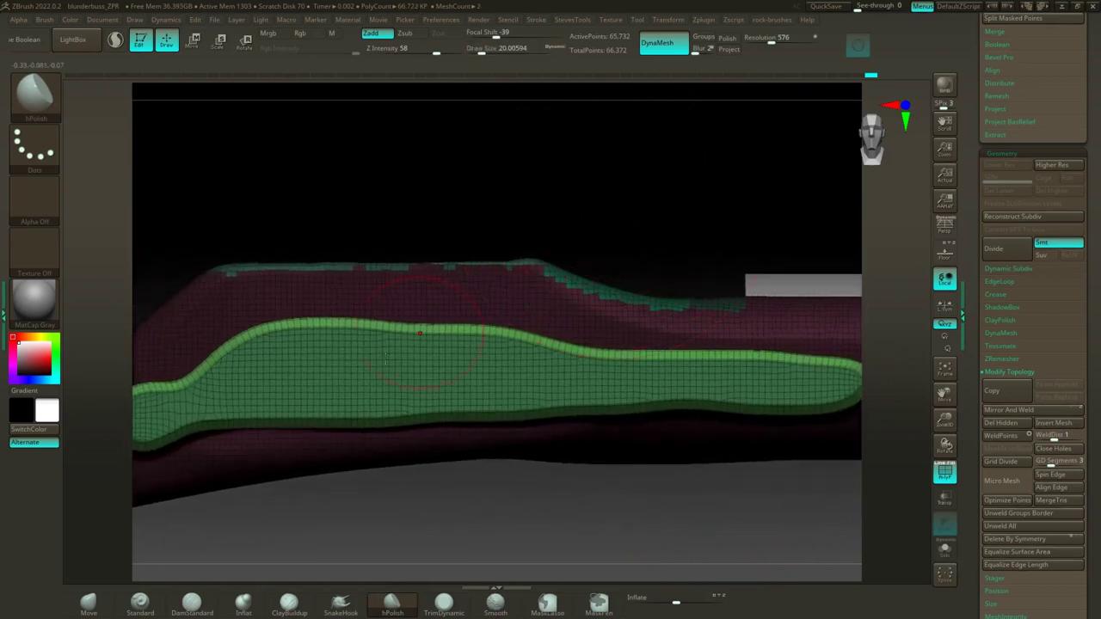
click(86, 606)
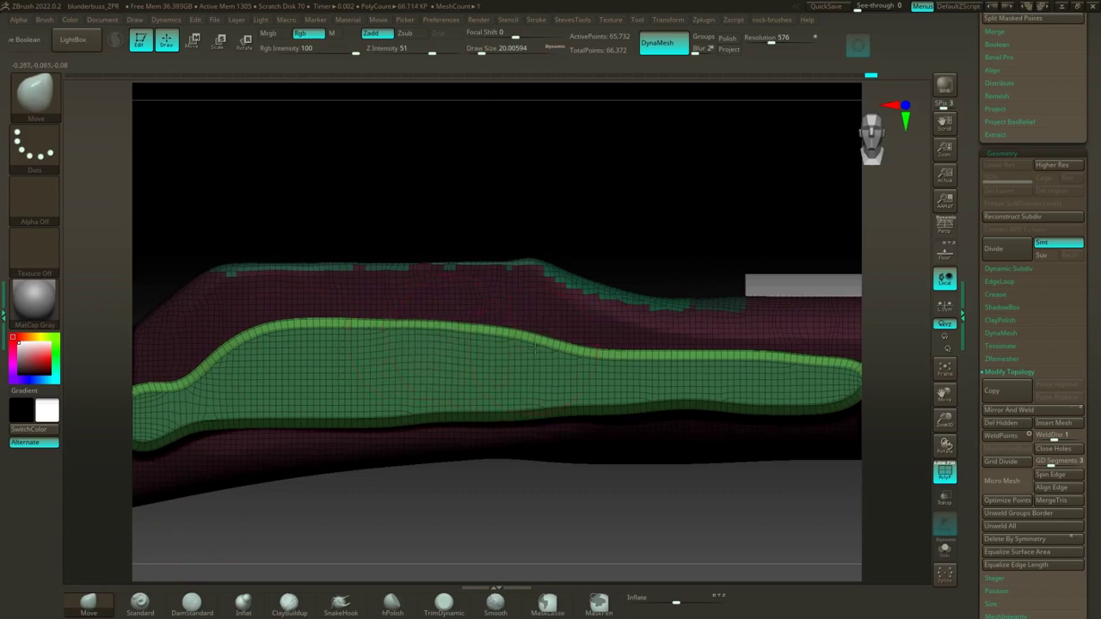
drag(513, 329, 531, 330)
drag(465, 331, 417, 326)
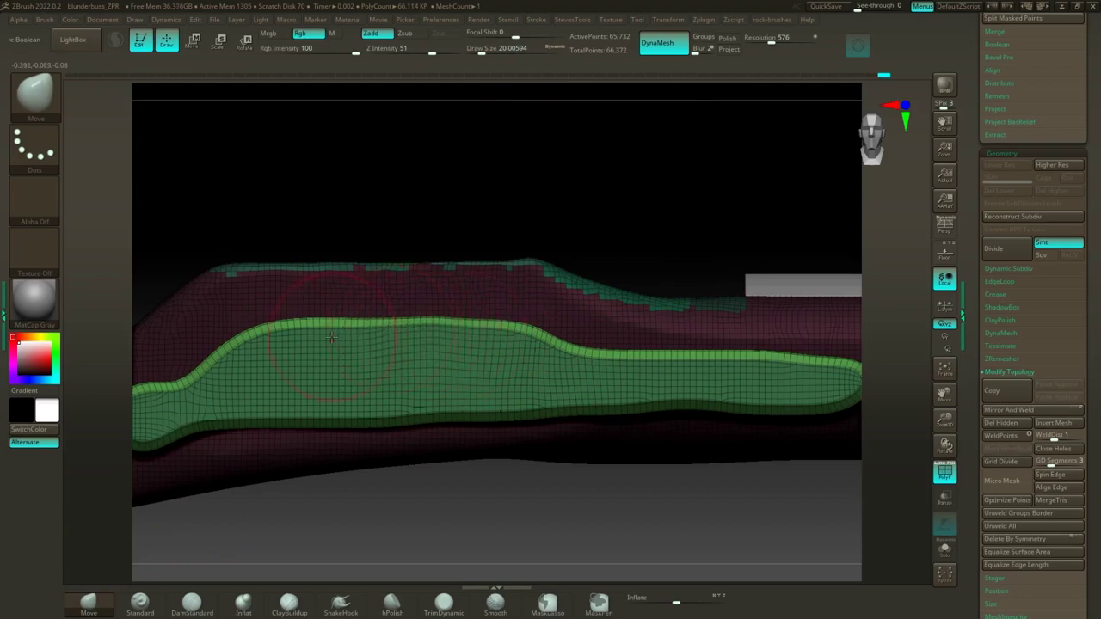
drag(332, 338, 332, 335)
drag(613, 507, 519, 253)
drag(538, 371, 538, 376)
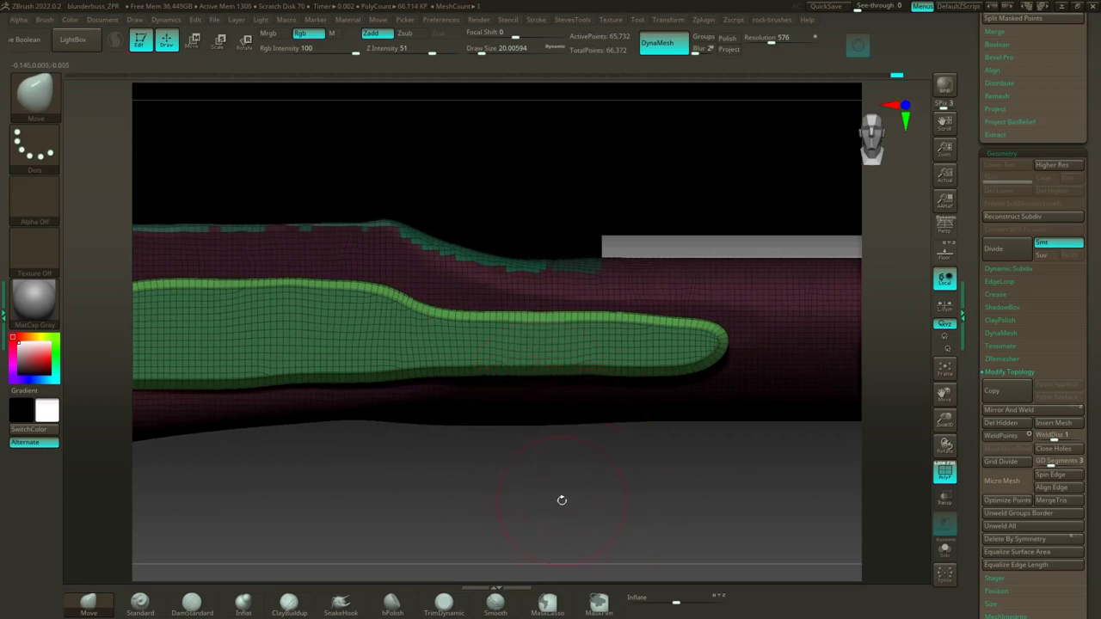
drag(562, 500, 506, 454)
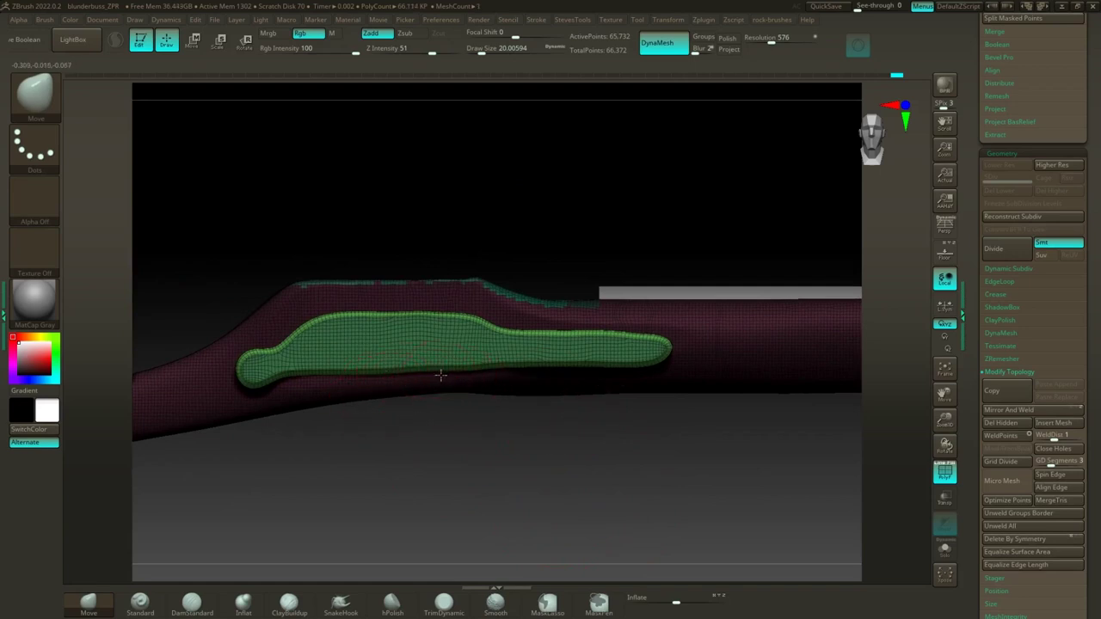
key(shift)
mouse_move(307, 350)
shift+mouse_down()
mouse_move(551, 339)
mouse_move(745, 350)
shift+mouse_up()
key(ctrl)
key(ctrl+z)
Step: Refine the lock plate's upper outline with the Move brush at a draw size of about 25 and hide the wireframe
mouse_move(533, 467)
mouse_down()
mouse_move(470, 455)
mouse_move(481, 461)
mouse_move(560, 422)
mouse_move(519, 418)
mouse_move(516, 439)
mouse_move(477, 447)
mouse_move(469, 462)
mouse_move(447, 440)
mouse_move(503, 191)
mouse_up()
key(s)
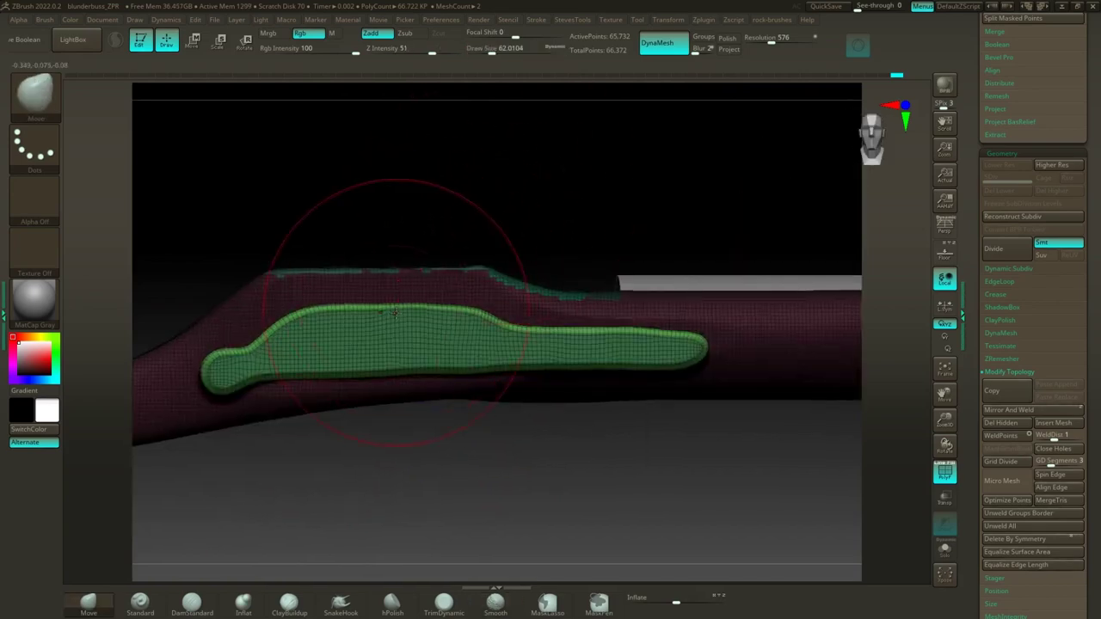
key(s)
click(474, 225)
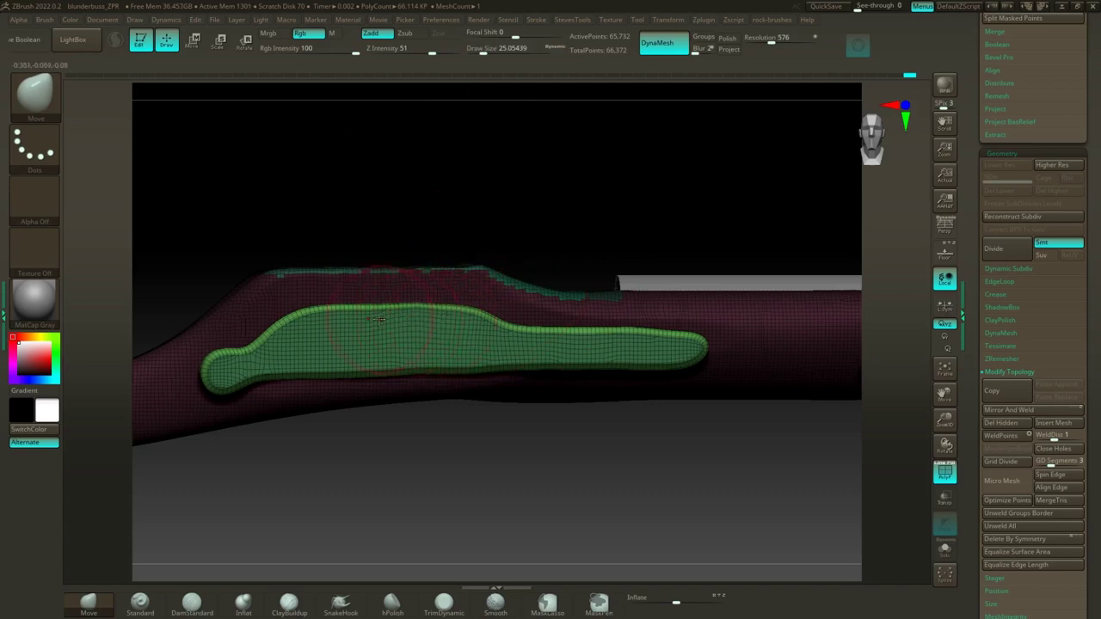
click(940, 475)
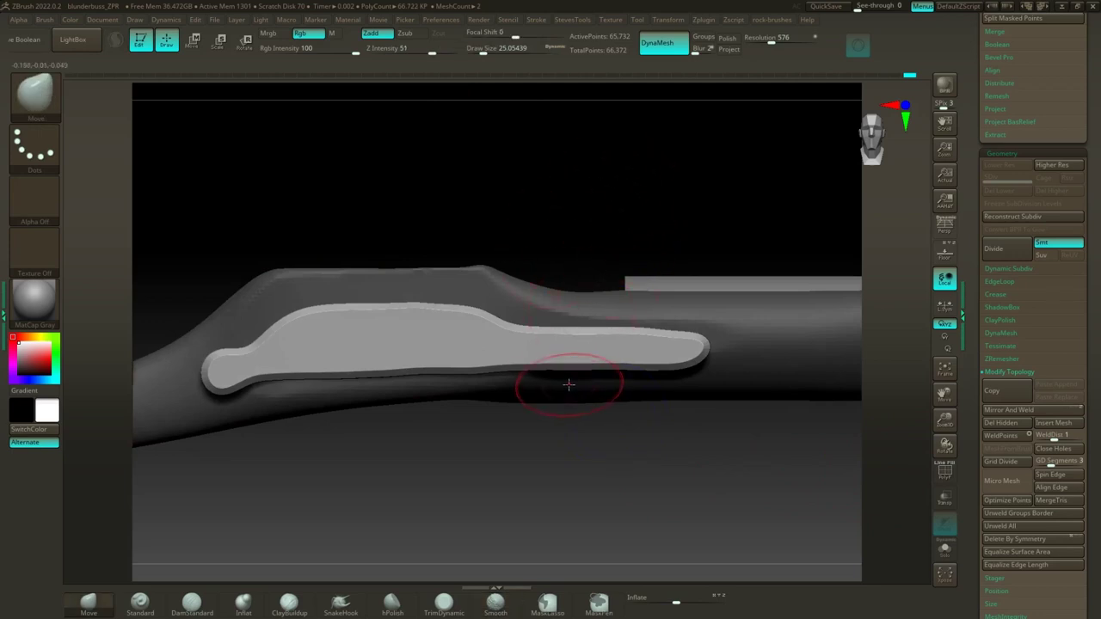
mouse_move(641, 244)
mouse_down()
mouse_move(580, 244)
mouse_move(575, 172)
mouse_move(567, 229)
mouse_move(633, 243)
mouse_up()
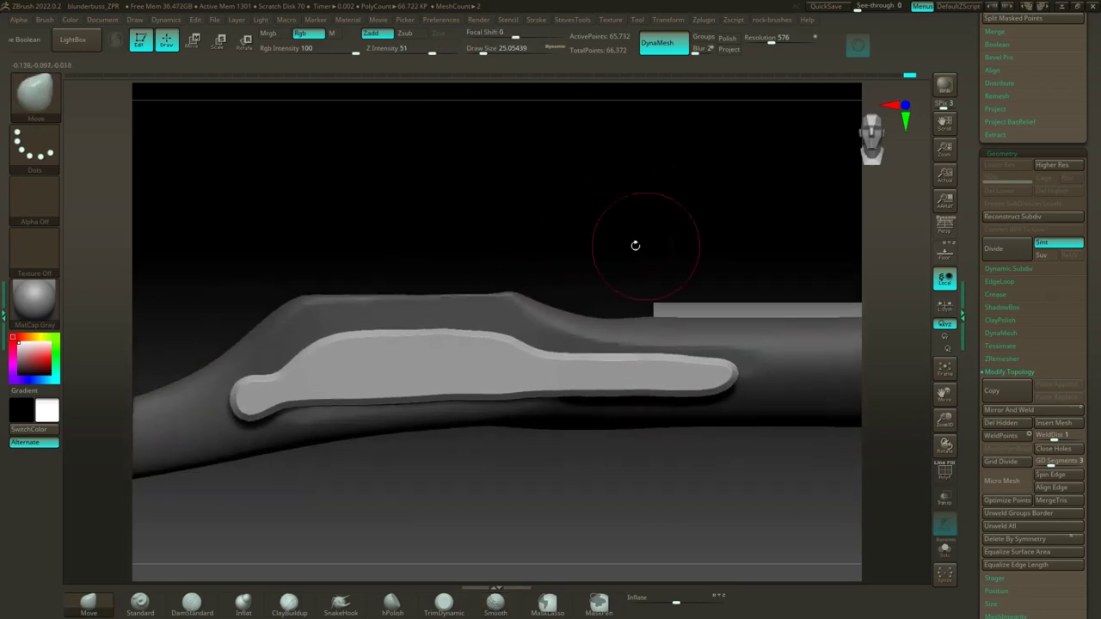
Step: Raise the lock plate along Y on the stock's side with the gizmo and return to sculpting
click(195, 39)
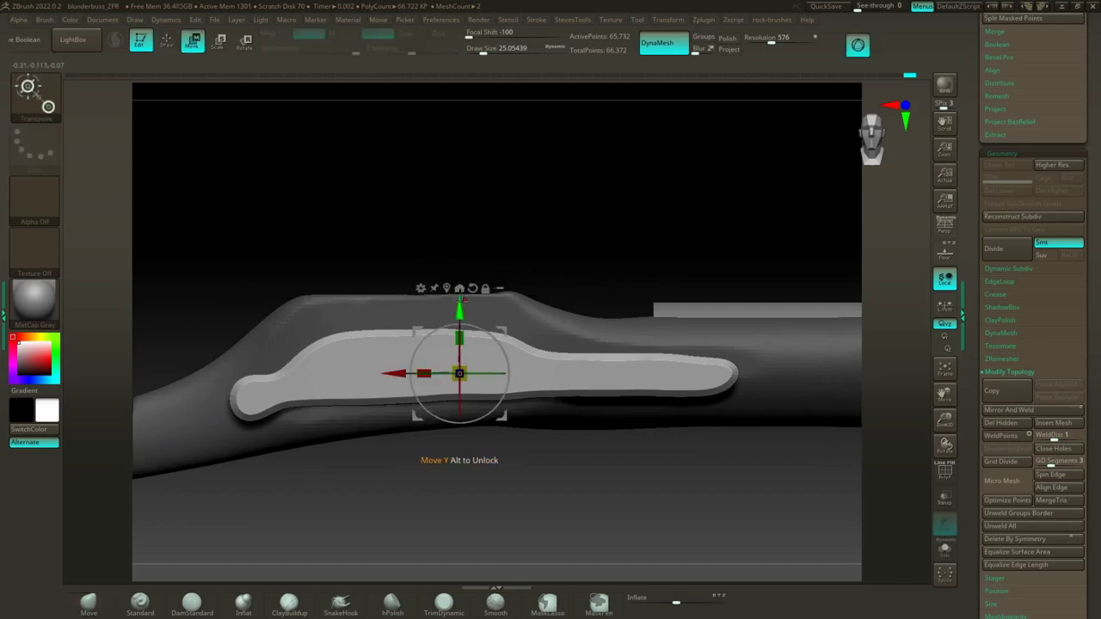
drag(459, 303, 461, 287)
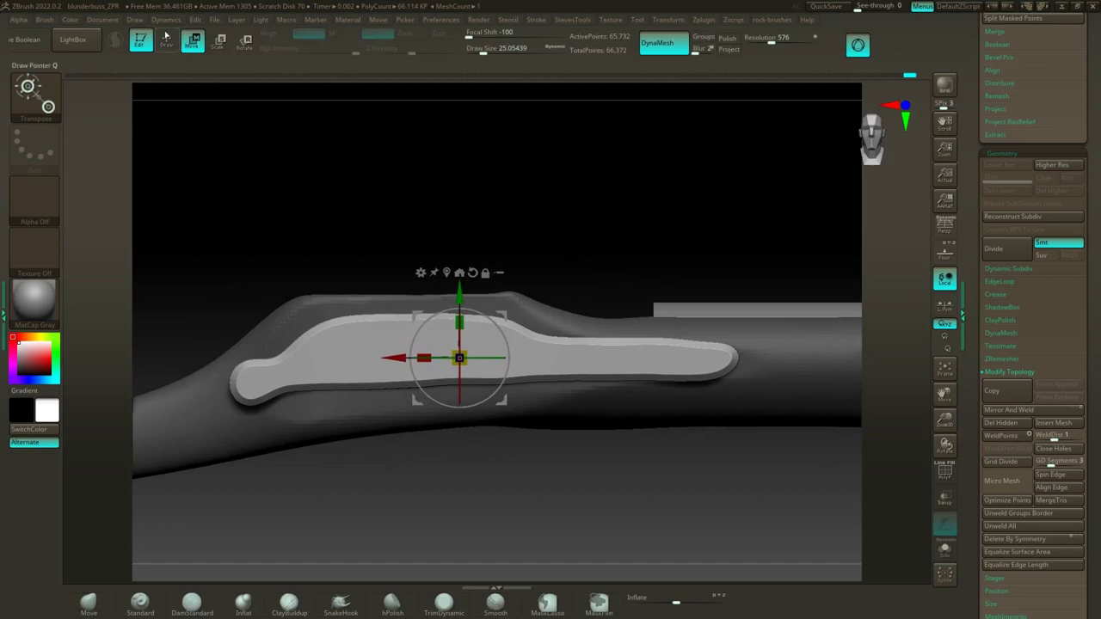
click(166, 39)
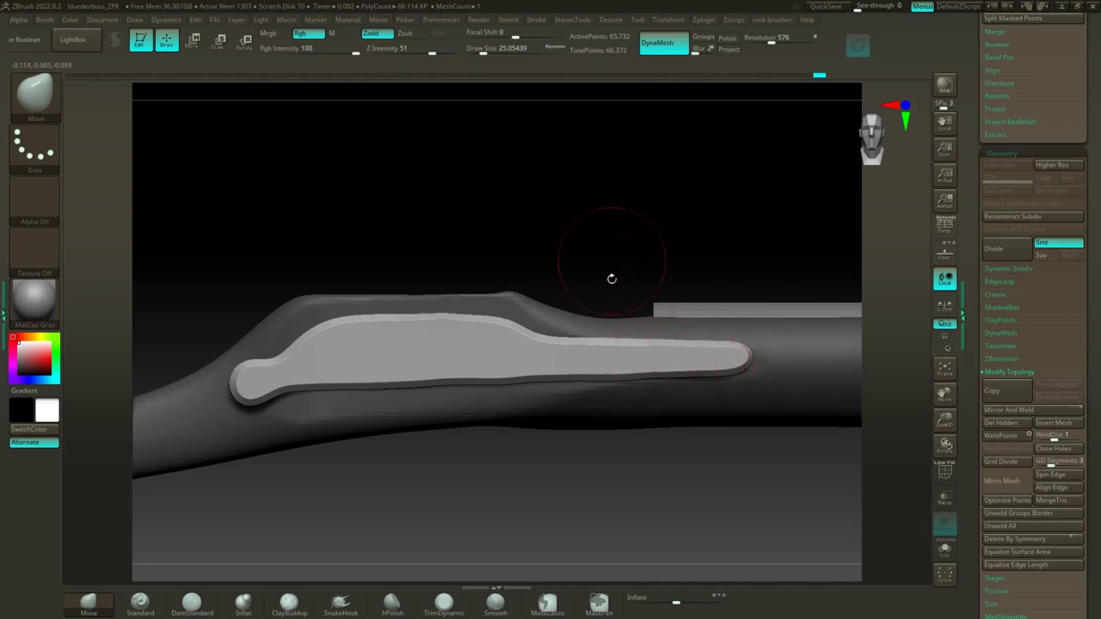
Step: Pull the front tips of the lock plates inward against the stock with the Move brush at a draw size of about 54
drag(611, 278, 609, 301)
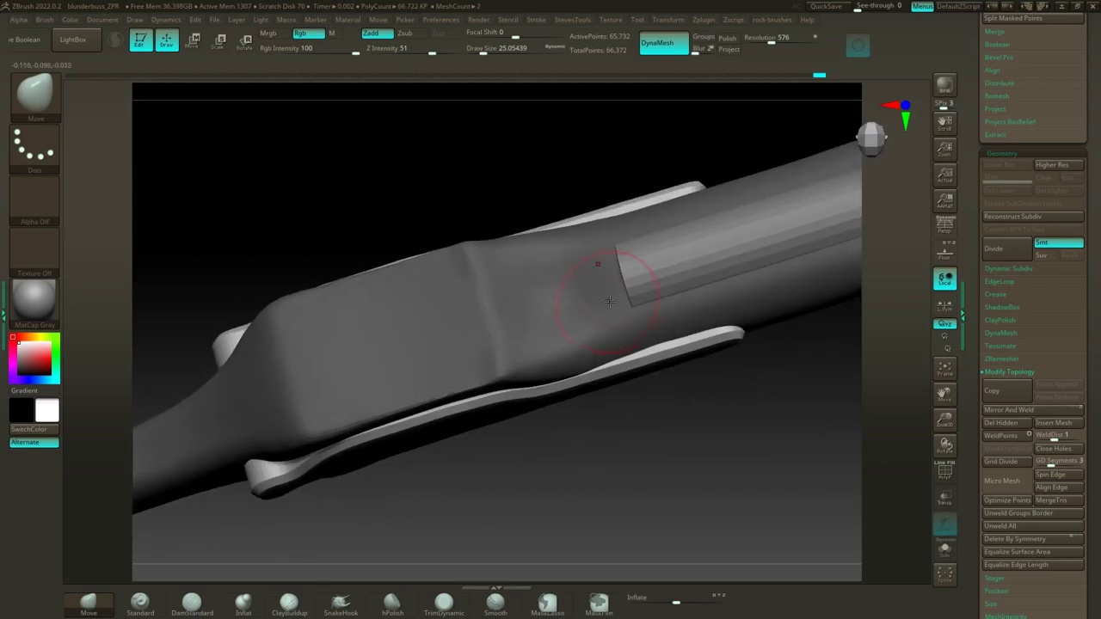
drag(528, 206, 616, 282)
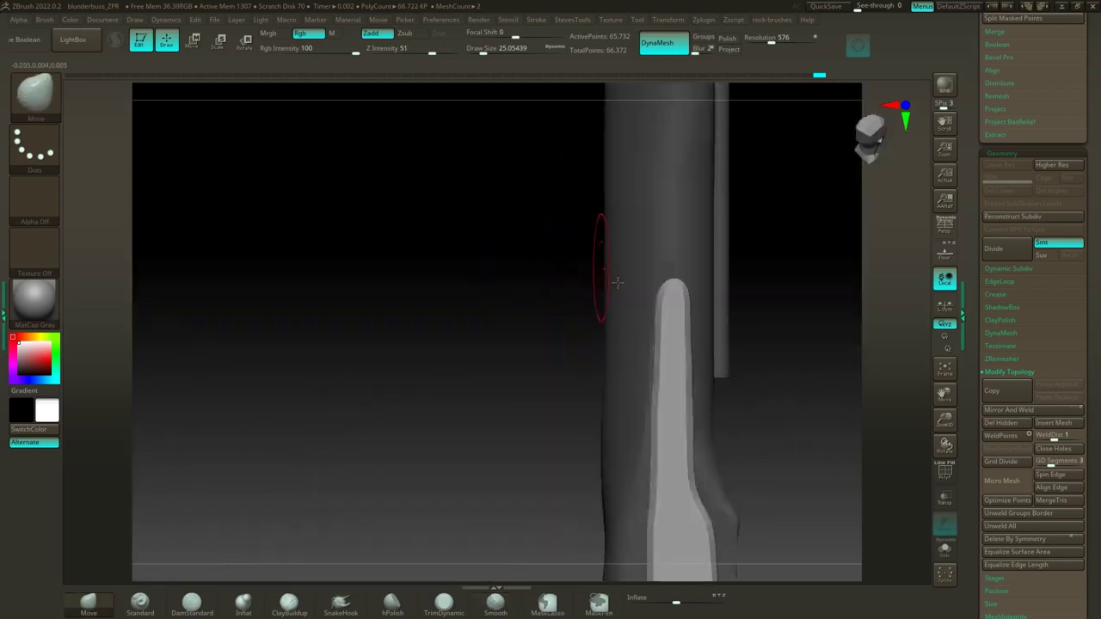
mouse_move(557, 349)
mouse_down()
mouse_move(467, 309)
mouse_move(503, 289)
mouse_up()
key(s)
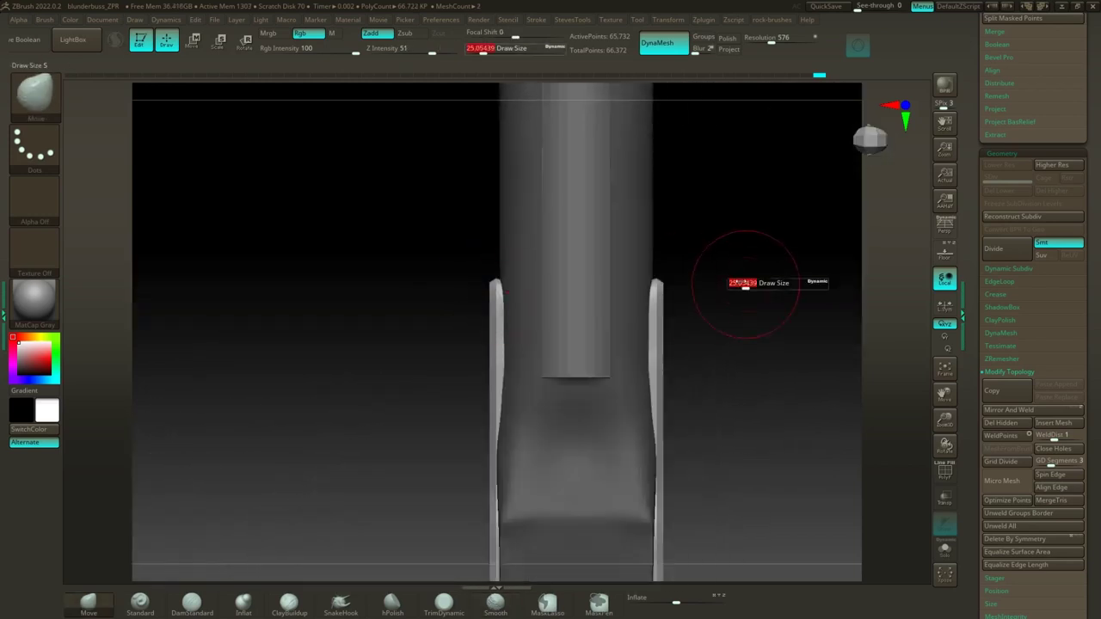
drag(744, 285, 754, 287)
alt+drag(744, 313, 676, 287)
drag(587, 268, 585, 266)
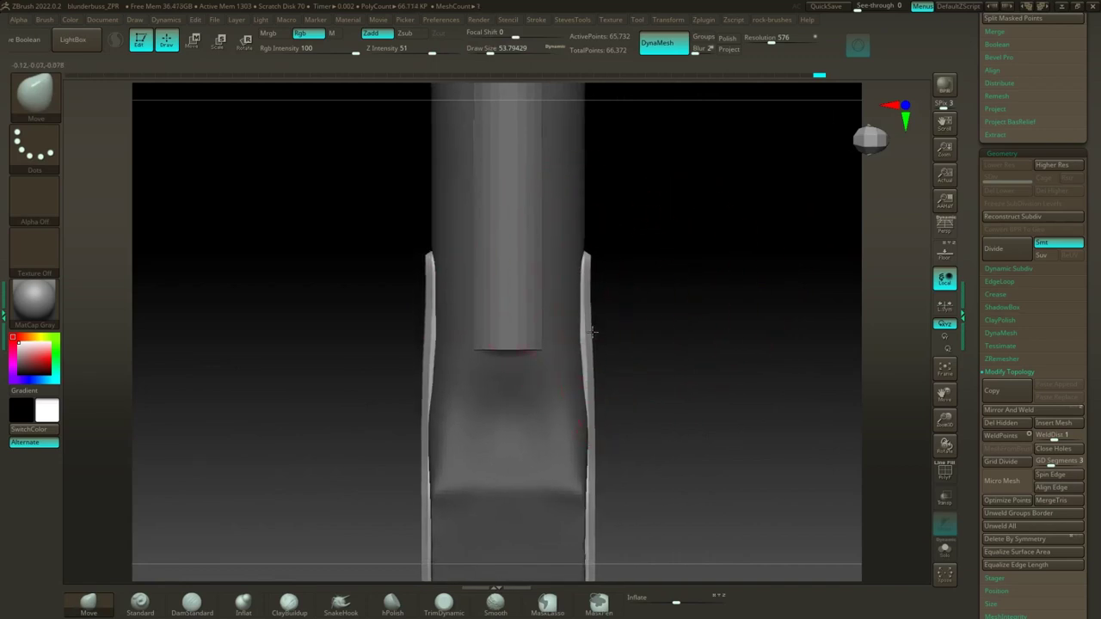
Step: Bend the rear ends of both lock plates inward to follow the narrowing wrist of the stock
drag(656, 376, 629, 286)
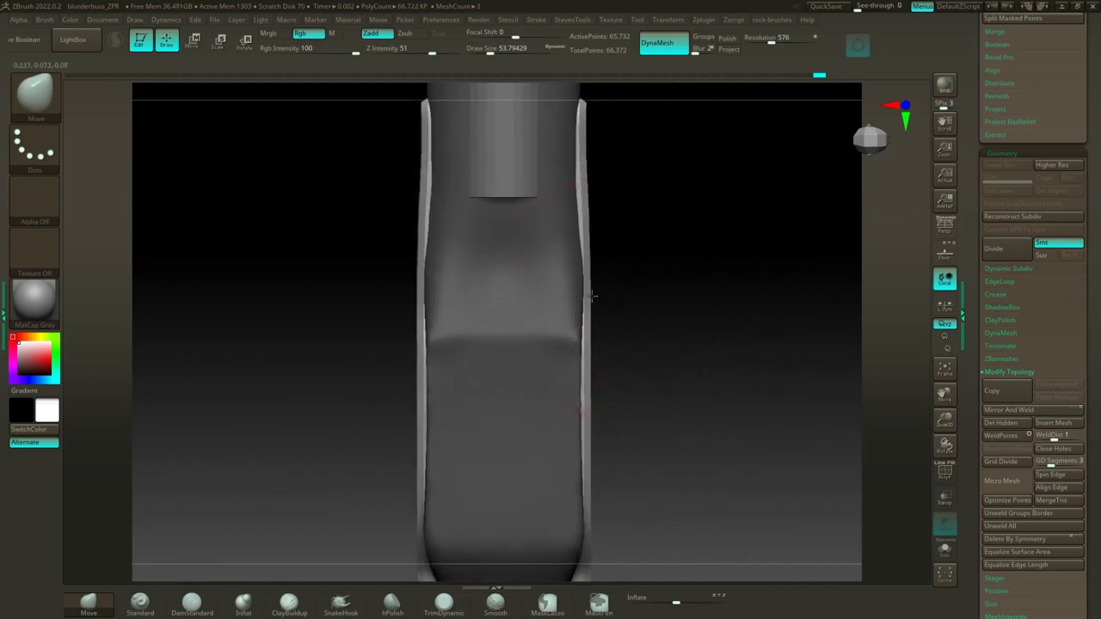
drag(629, 368, 601, 443)
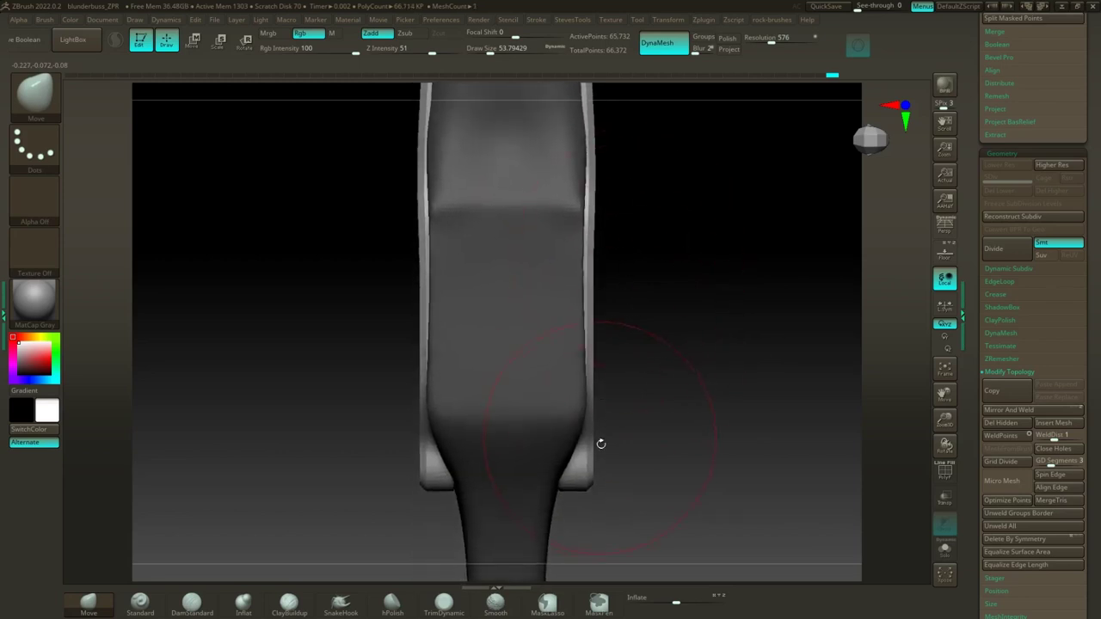
drag(591, 483, 581, 487)
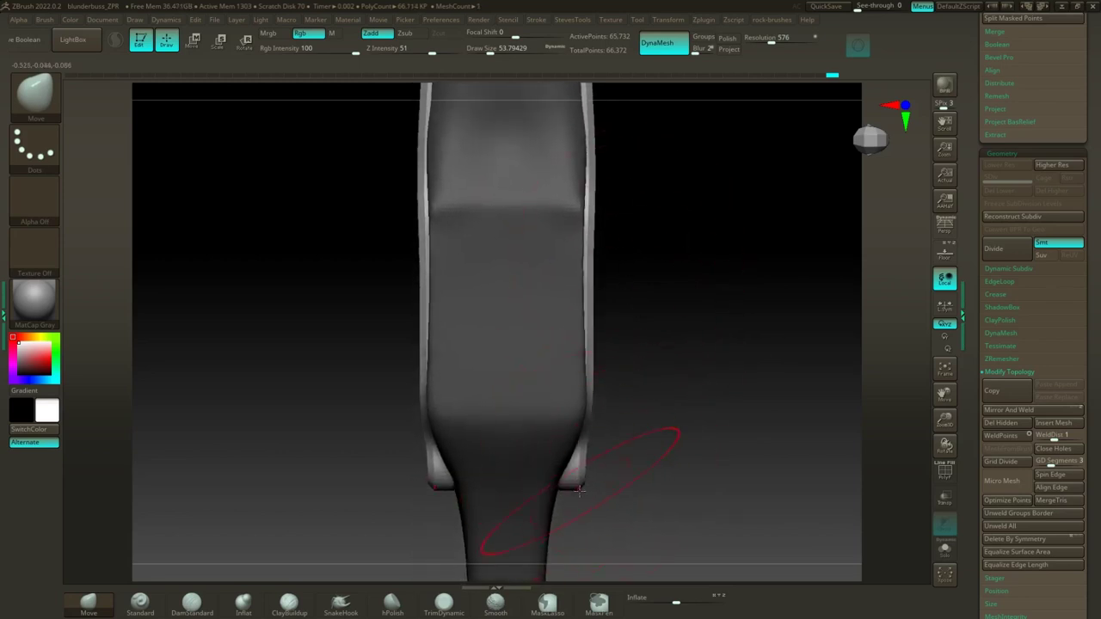
drag(590, 424, 559, 488)
drag(582, 420, 558, 486)
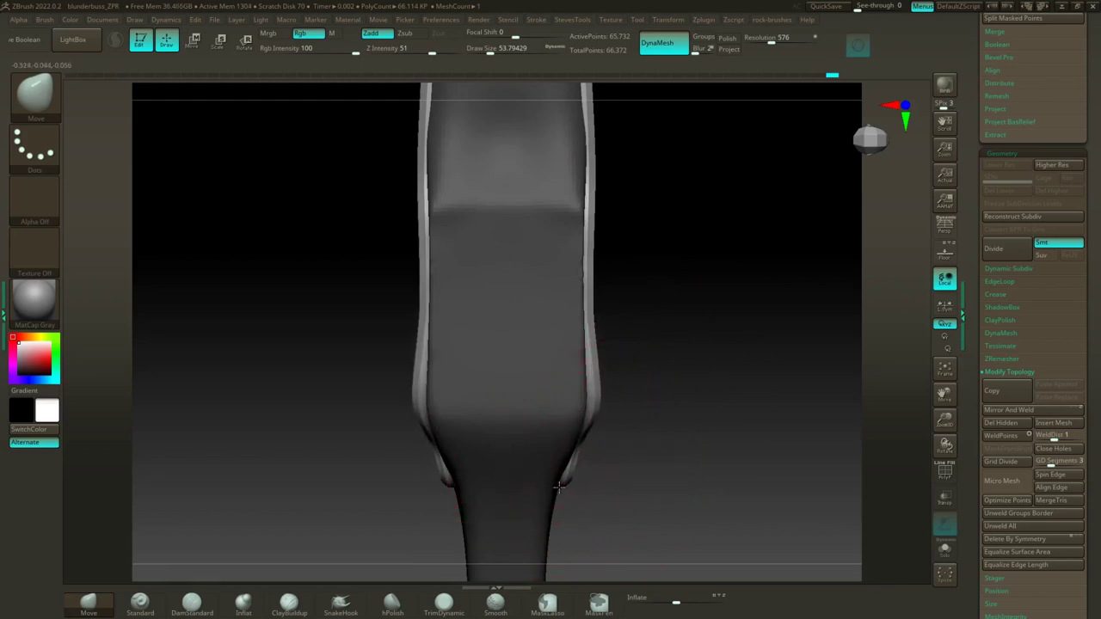
drag(632, 417, 629, 304)
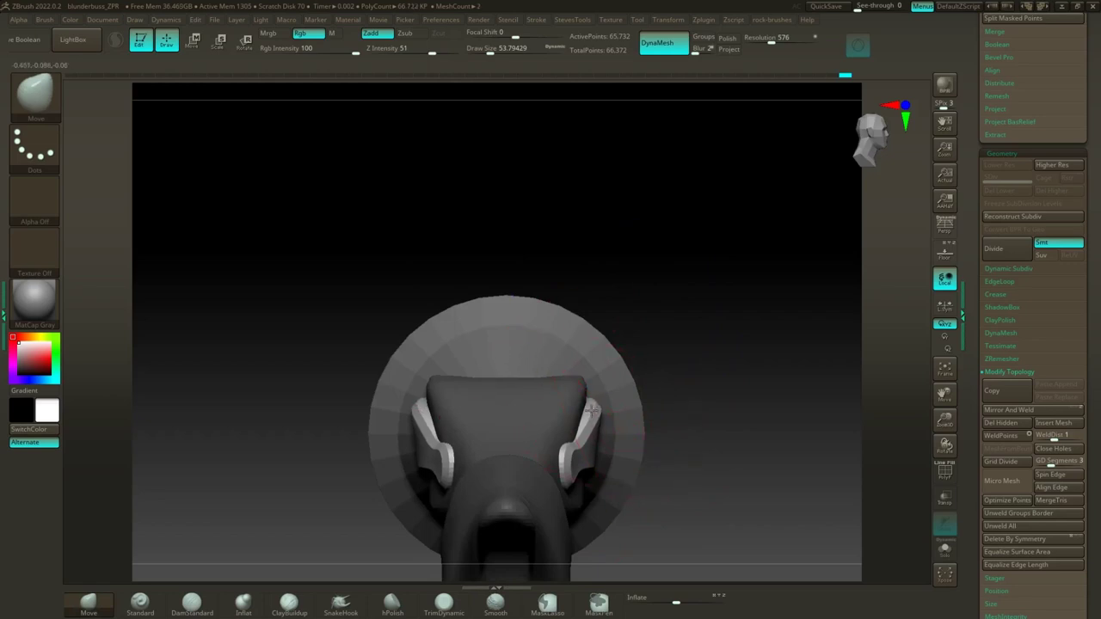
drag(591, 411, 582, 411)
Step: Refine the fit of the lock plate's rounded rear end against the stock with the Move brush at a draw size of about 22
mouse_move(602, 314)
mouse_down()
mouse_move(633, 319)
mouse_move(610, 318)
mouse_move(634, 295)
mouse_move(536, 280)
mouse_move(541, 294)
mouse_move(529, 279)
mouse_move(510, 315)
mouse_up()
key(s)
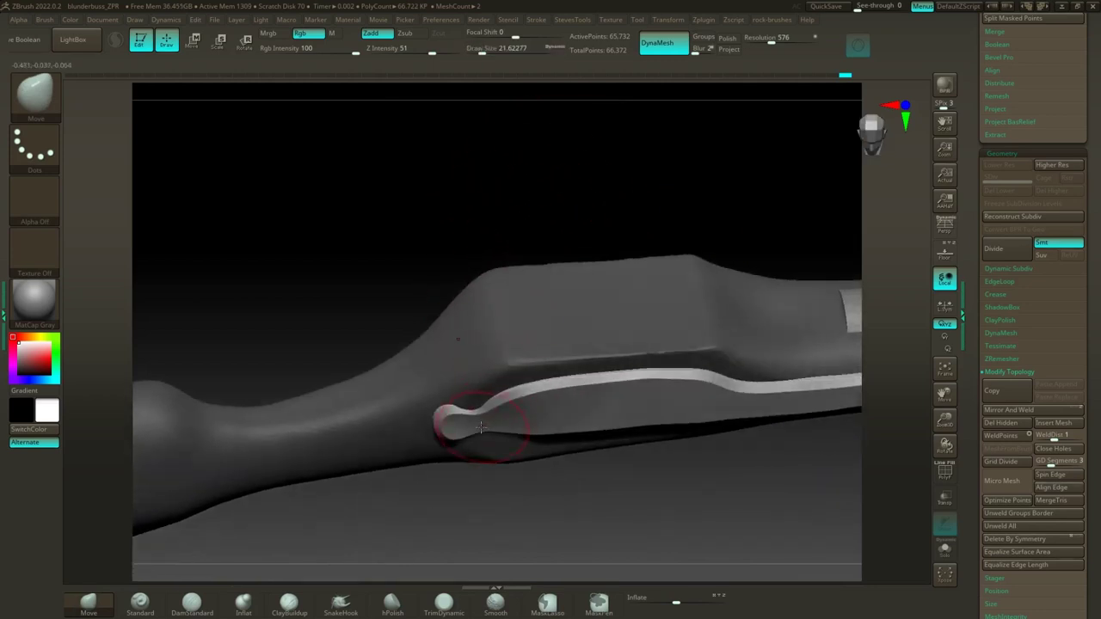
shift+drag(454, 484, 463, 456)
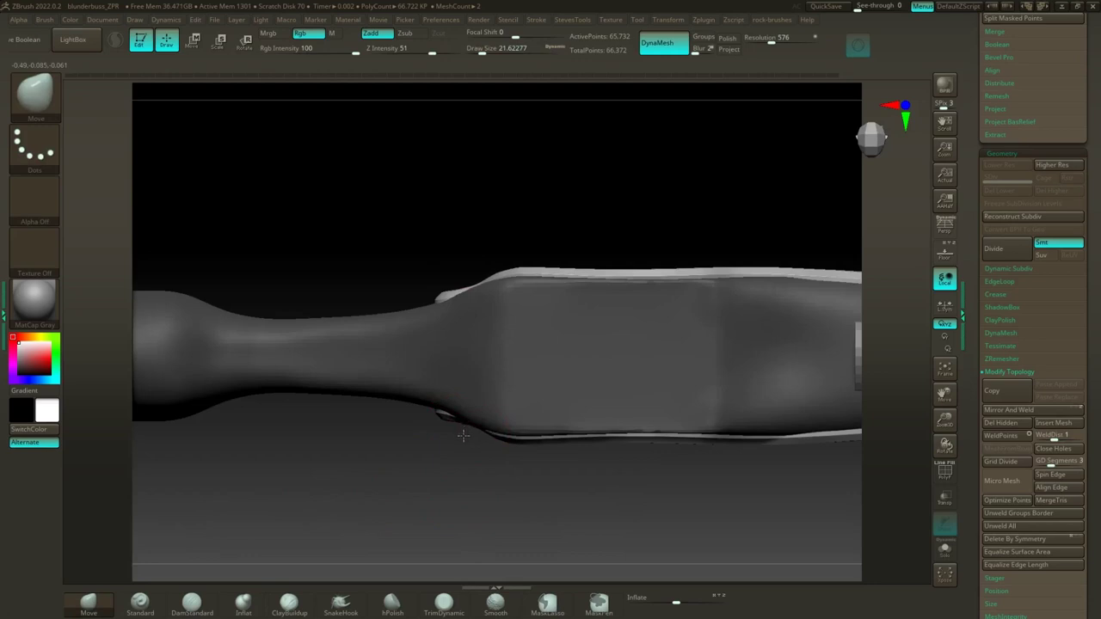
drag(457, 428, 503, 289)
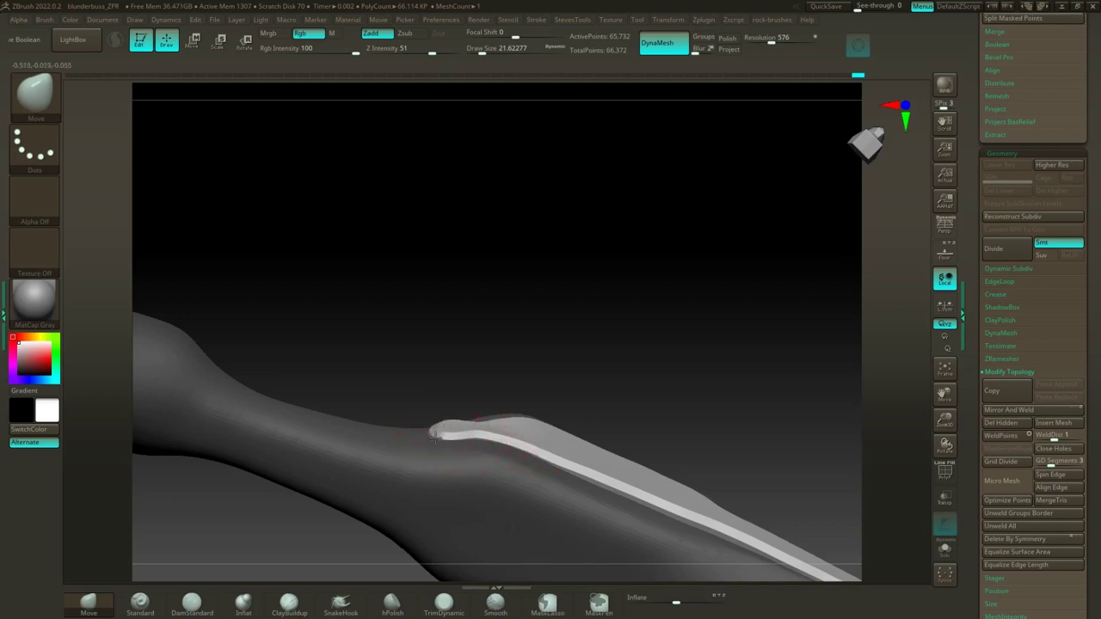
drag(470, 345, 427, 402)
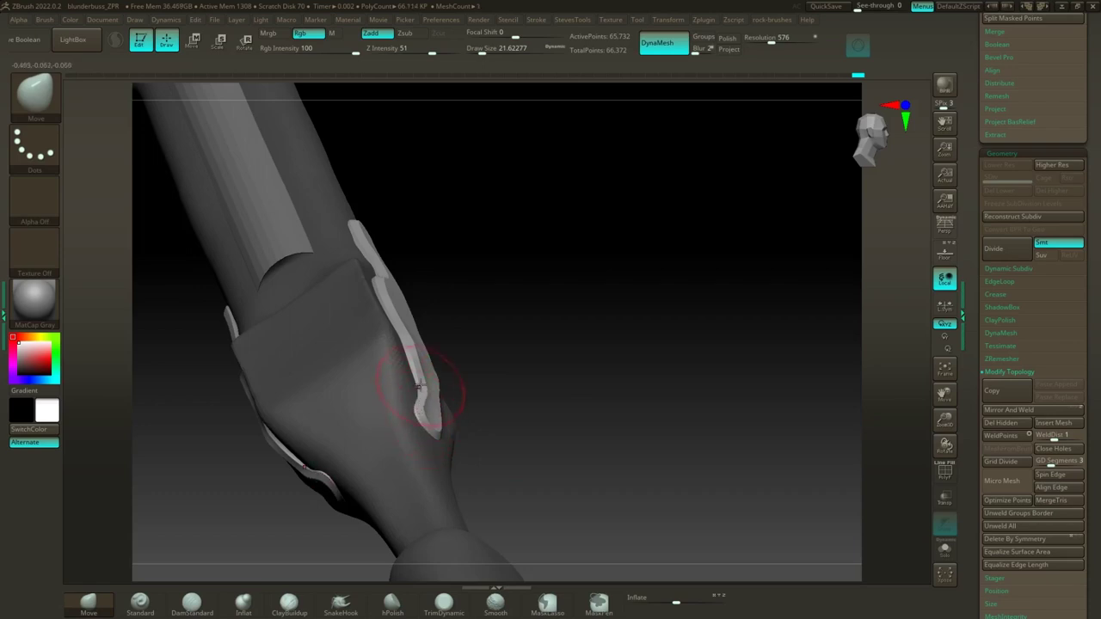
drag(511, 254, 557, 349)
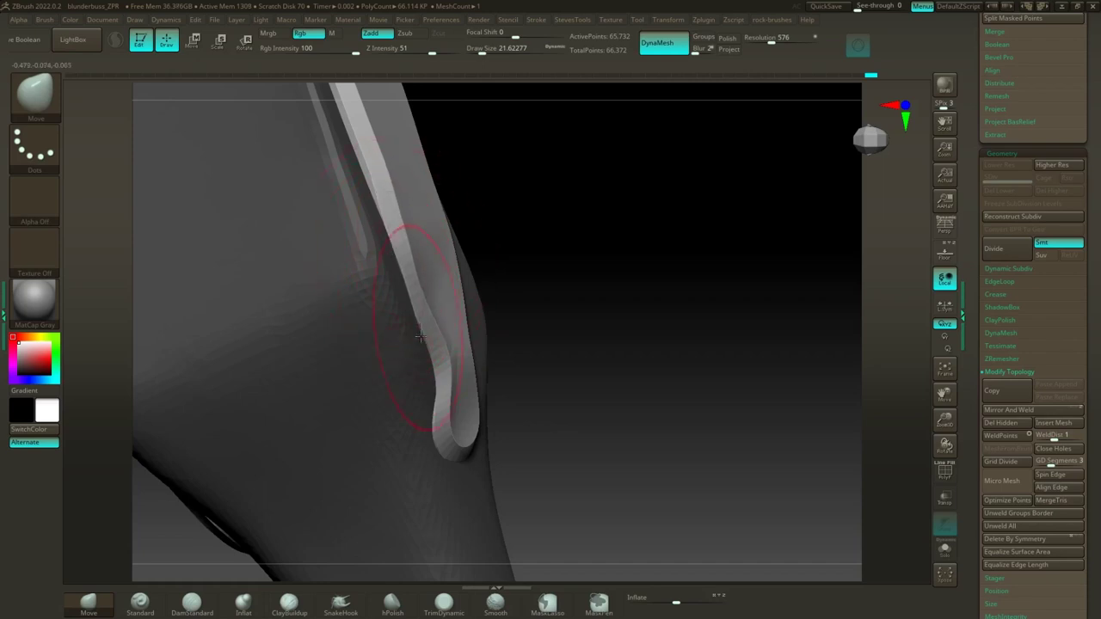
Step: Push the lock plate's edge inward along the flat lock area to close the gap to the stock
drag(494, 327, 521, 332)
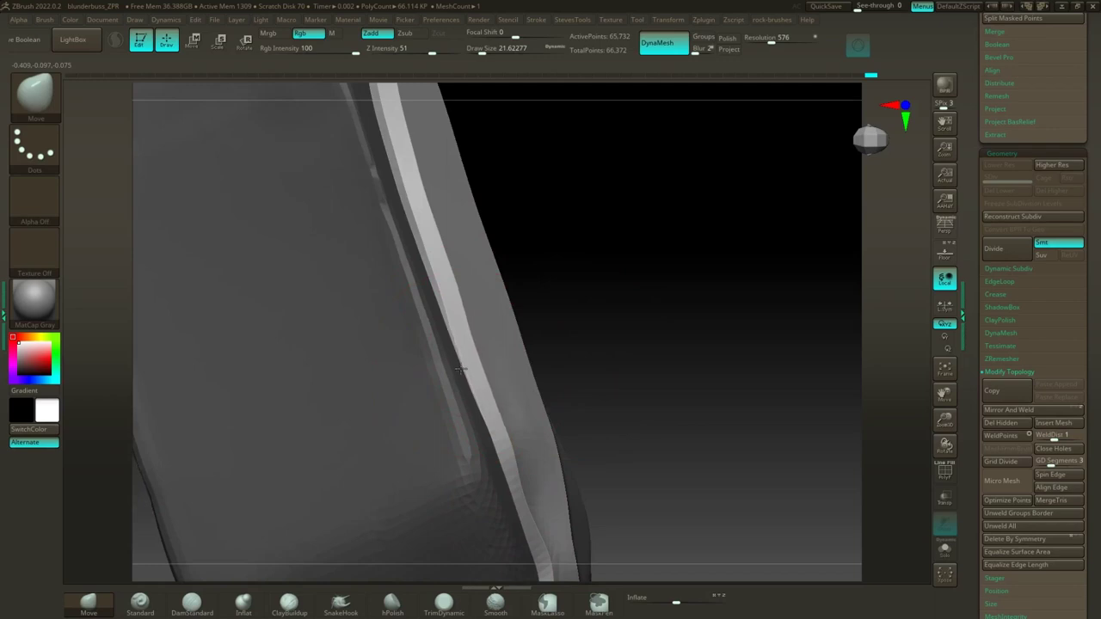
drag(460, 370, 458, 370)
alt+drag(535, 233, 603, 407)
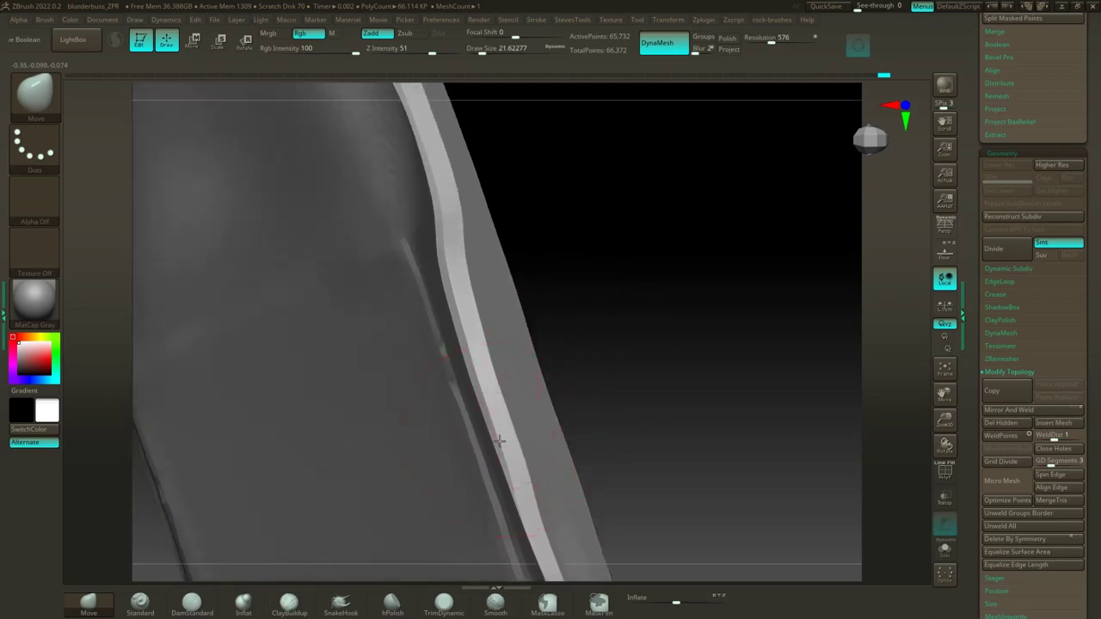
drag(493, 441, 488, 444)
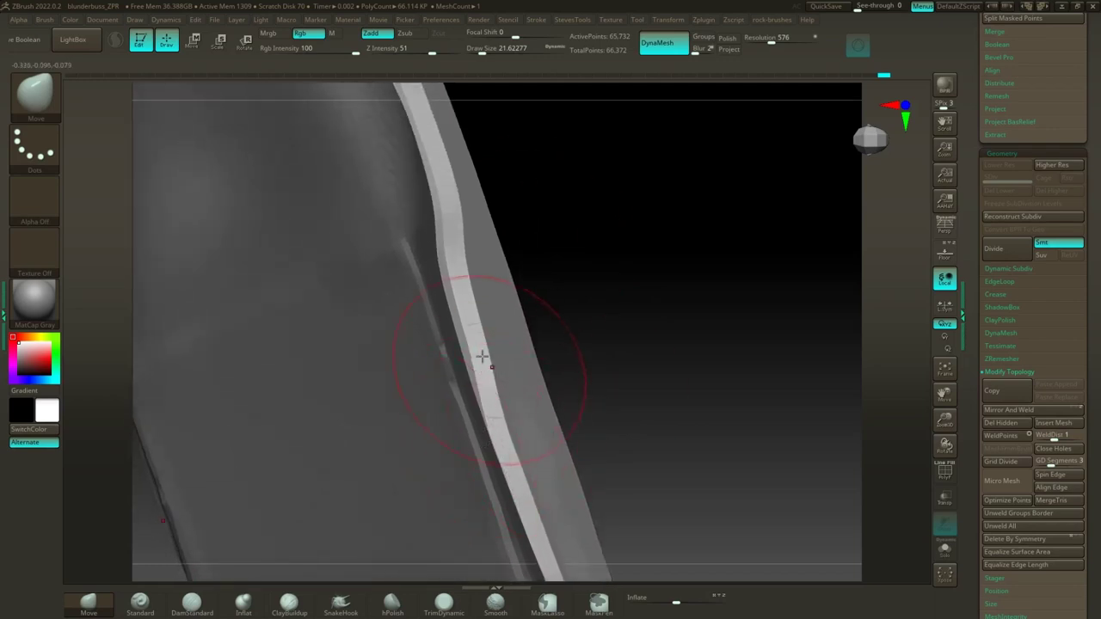
drag(462, 336, 452, 341)
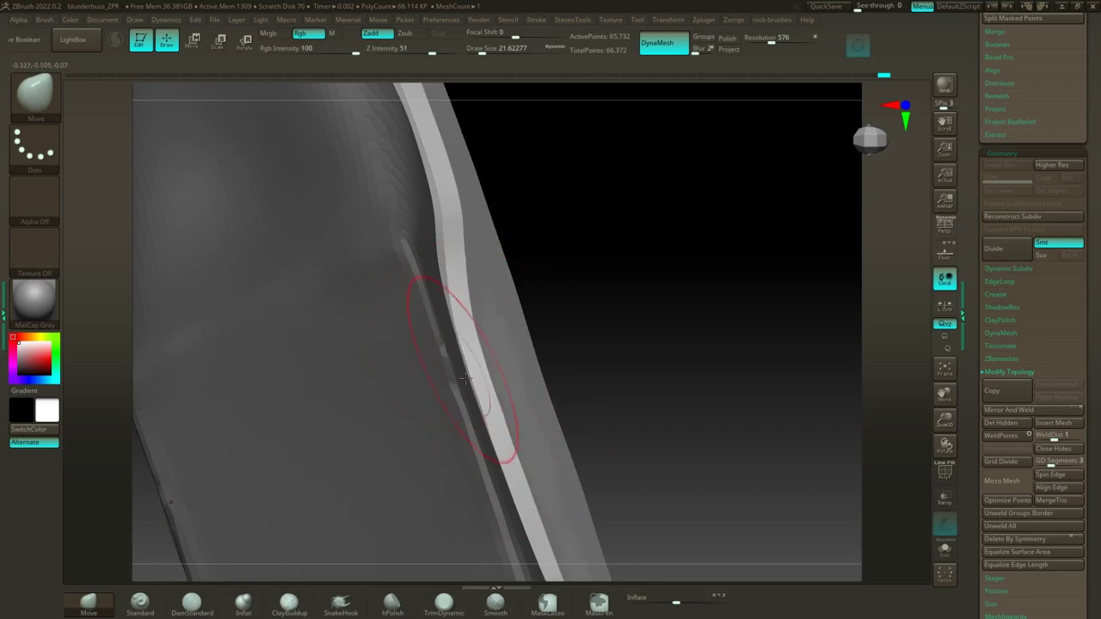
drag(464, 378, 475, 385)
drag(447, 265, 442, 266)
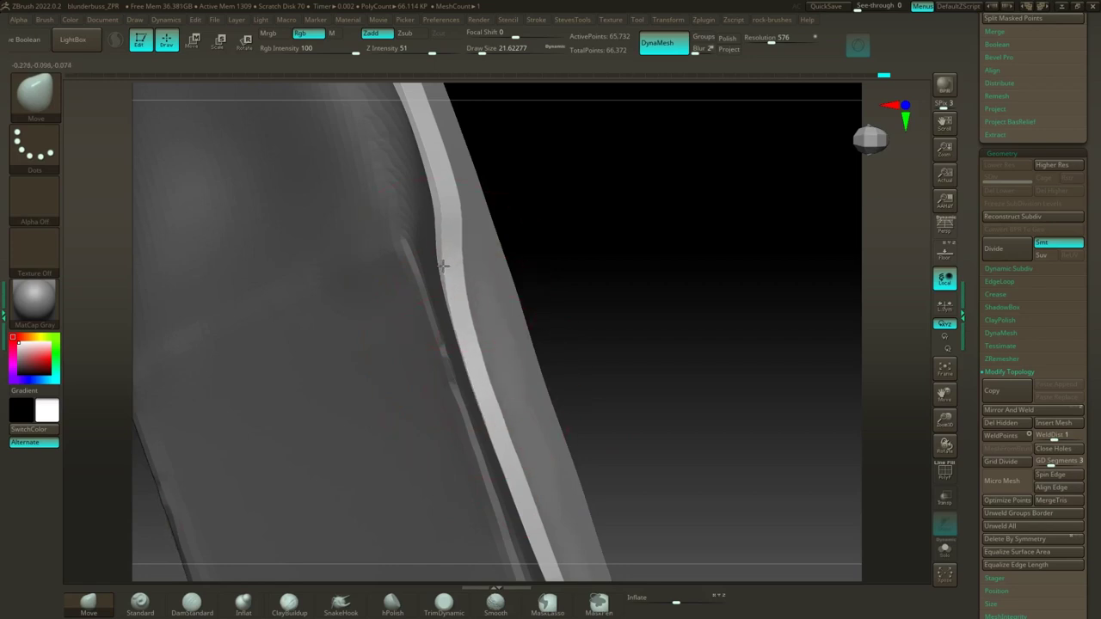
drag(448, 214, 438, 182)
Step: Fit the lock plate's narrow front section to the stock's curve beside the barrel
drag(526, 160, 580, 365)
drag(466, 284, 456, 283)
alt+drag(514, 217, 577, 327)
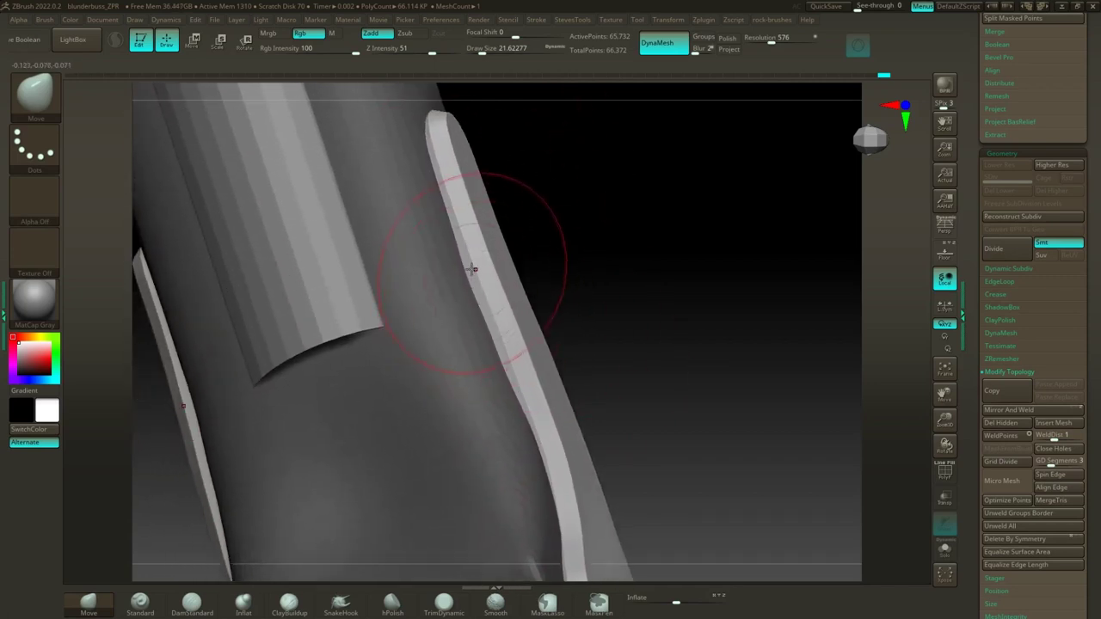
drag(478, 279, 479, 289)
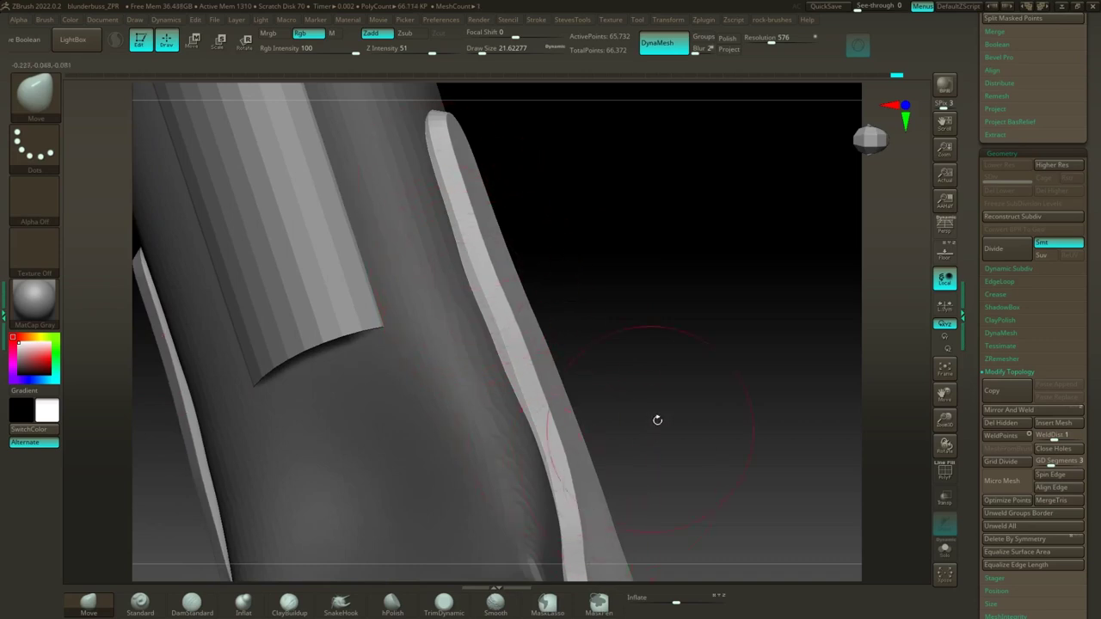
Step: Polish the lock plate's outer face with the hPolish brush at Z Intensity 15 and a draw size of about 8
mouse_move(657, 419)
mouse_down()
mouse_move(663, 355)
mouse_move(644, 361)
mouse_move(614, 446)
mouse_up()
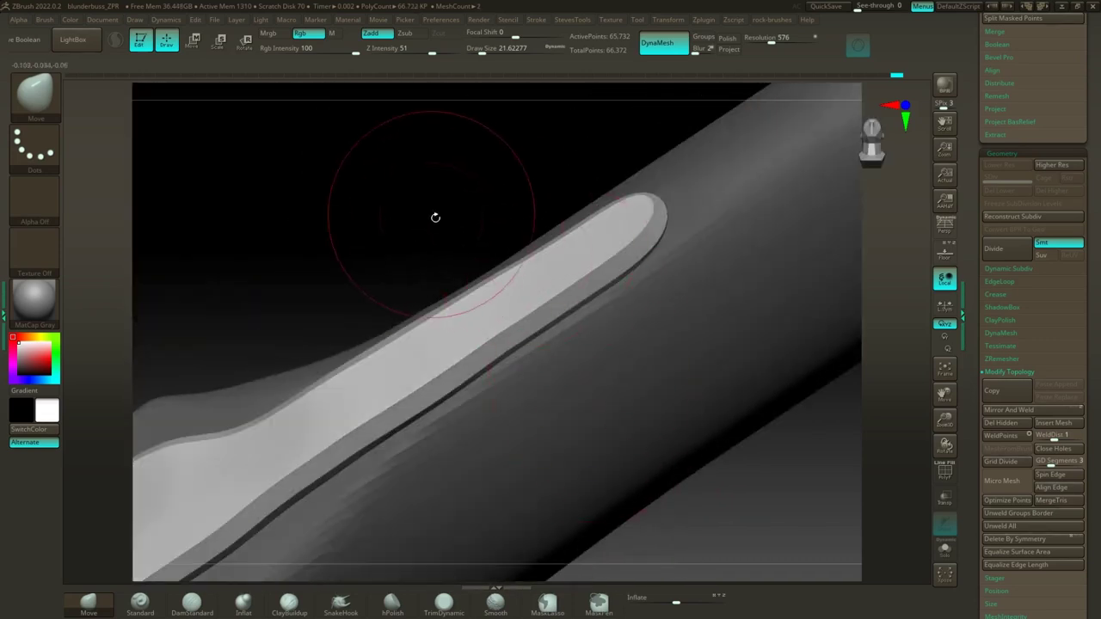
drag(435, 218, 582, 497)
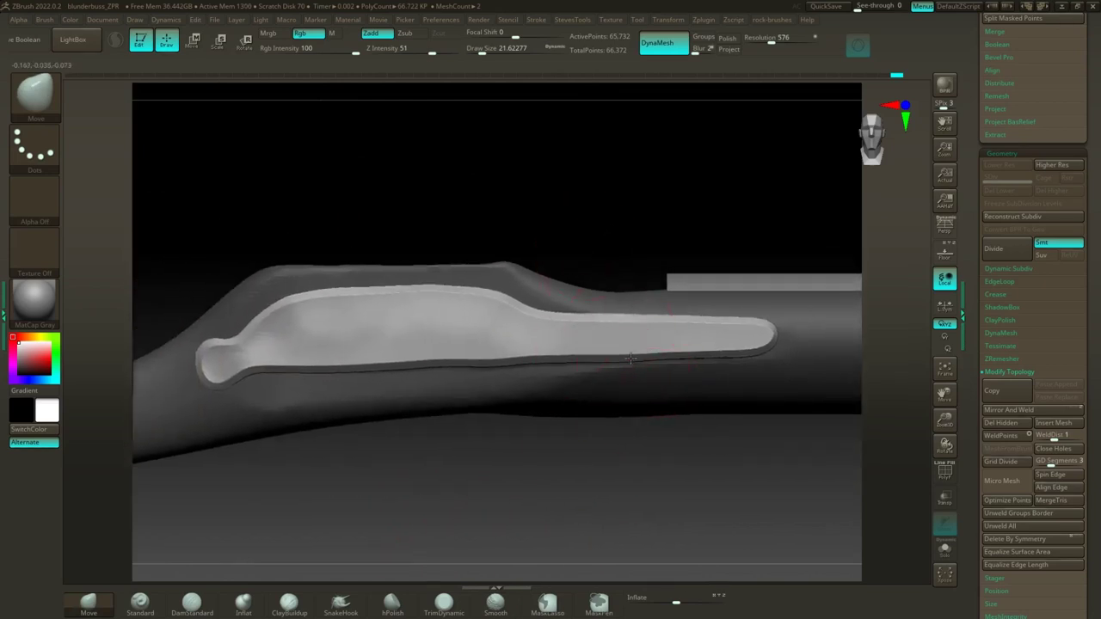
mouse_move(602, 247)
mouse_down()
mouse_move(633, 203)
mouse_move(605, 229)
mouse_up()
click(399, 613)
drag(428, 514, 460, 504)
mouse_move(457, 339)
mouse_down()
mouse_move(398, 326)
mouse_move(481, 336)
mouse_up()
key(ctrl+z)
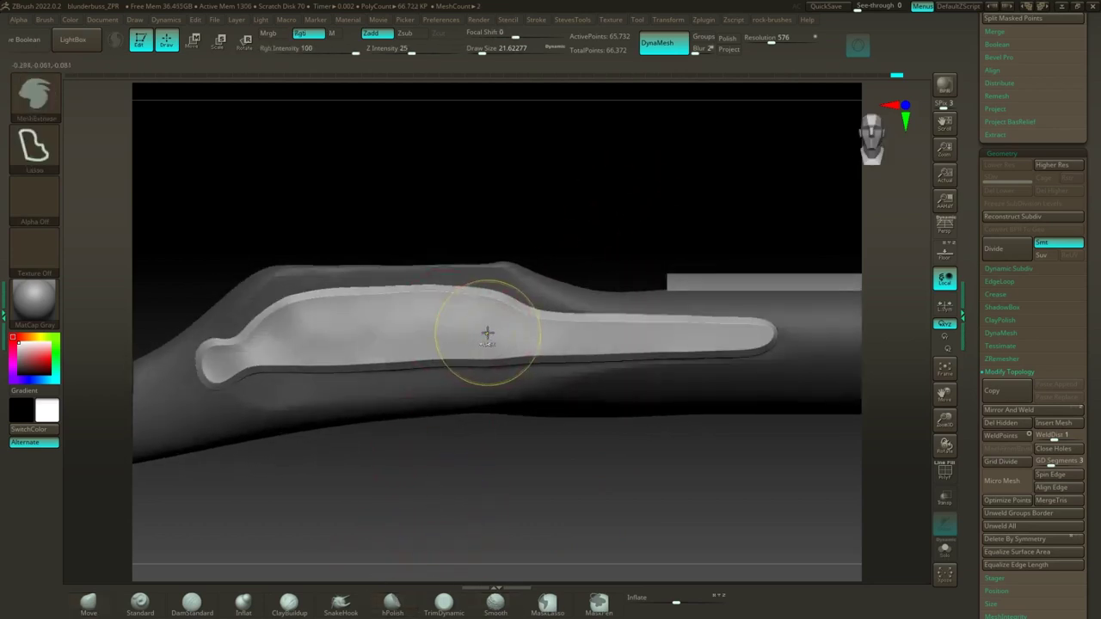
click(397, 56)
drag(397, 58, 401, 57)
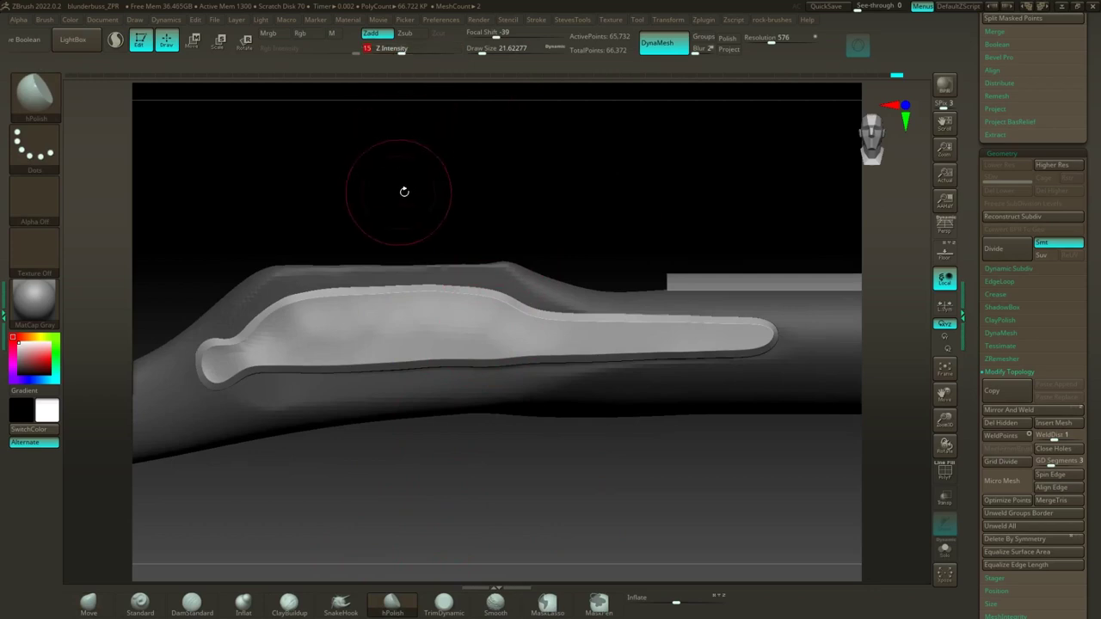
mouse_move(405, 191)
mouse_down()
mouse_move(455, 192)
mouse_move(446, 196)
mouse_up()
key(s)
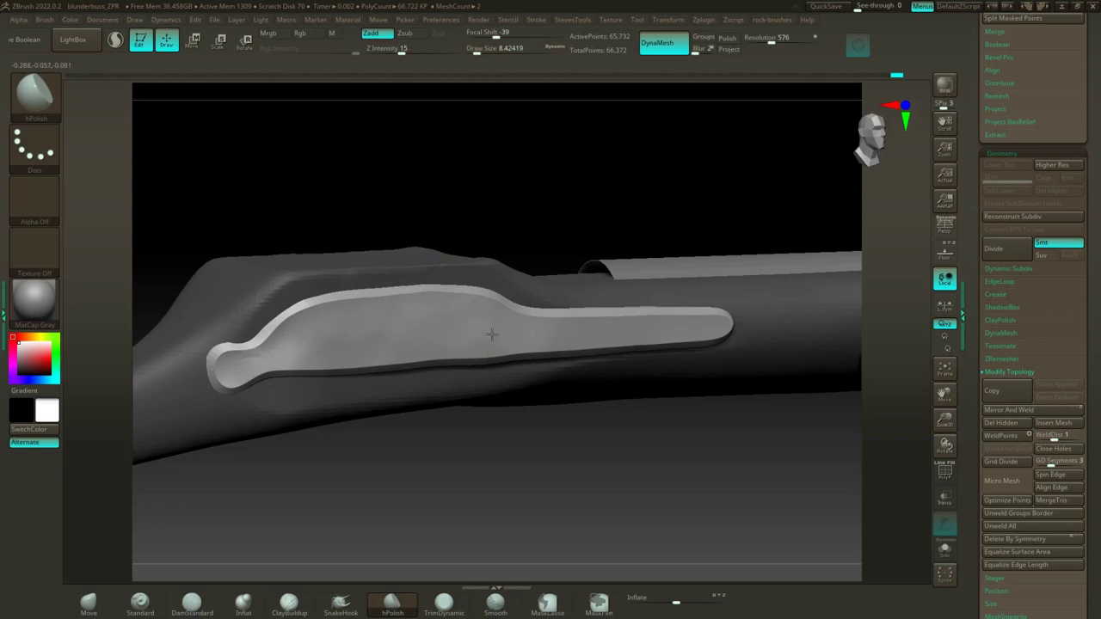
drag(433, 345, 354, 332)
Step: Adjust the lock plate's upper edge near its front step with the Move brush at a draw size of about 27
drag(477, 483, 464, 469)
key(s)
drag(545, 192, 561, 196)
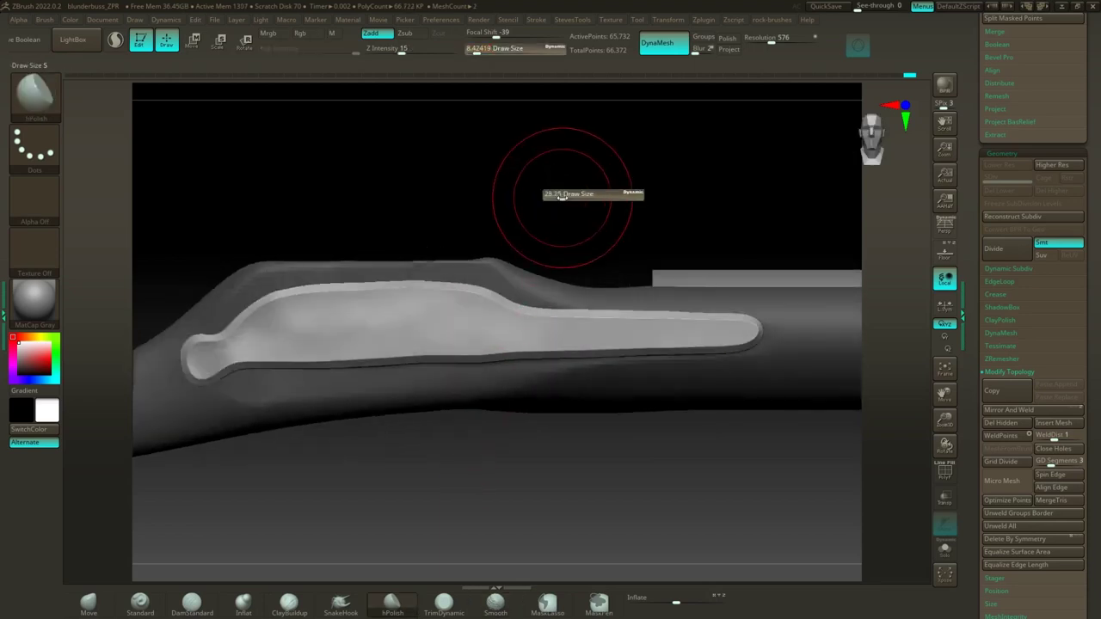
click(89, 604)
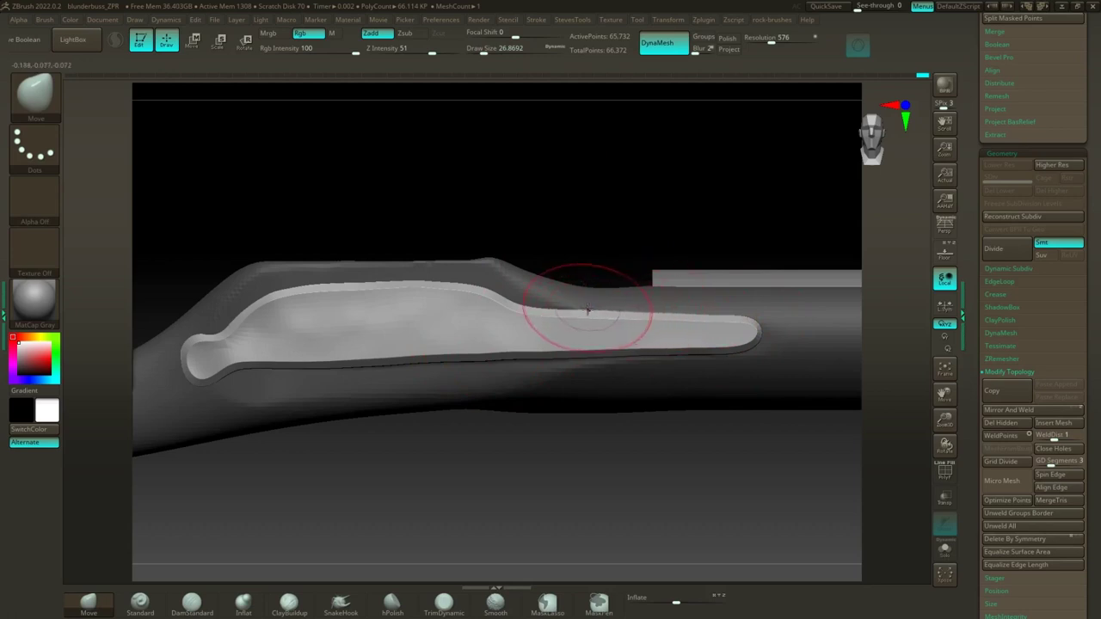
Step: Smooth the uneven shading on the lock plate's outer face with the Smooth brush at a draw size of about 7
drag(656, 179, 725, 256)
alt+drag(676, 219, 711, 234)
mouse_move(664, 189)
alt+mouse_down()
mouse_move(651, 186)
mouse_move(723, 177)
mouse_move(715, 183)
alt+mouse_up()
key(s)
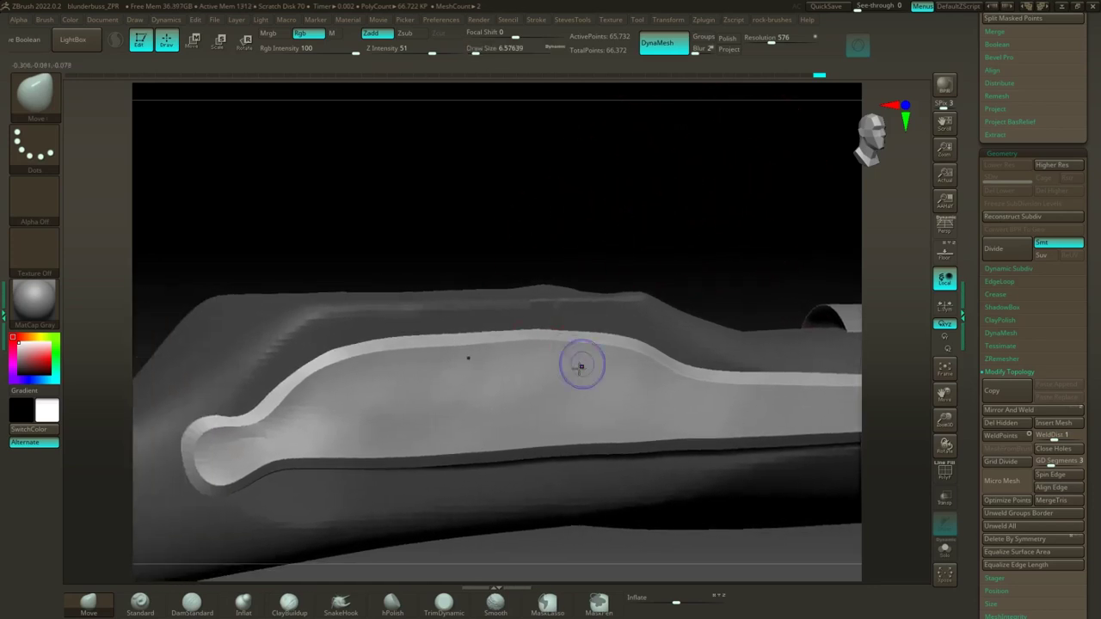
key(shift)
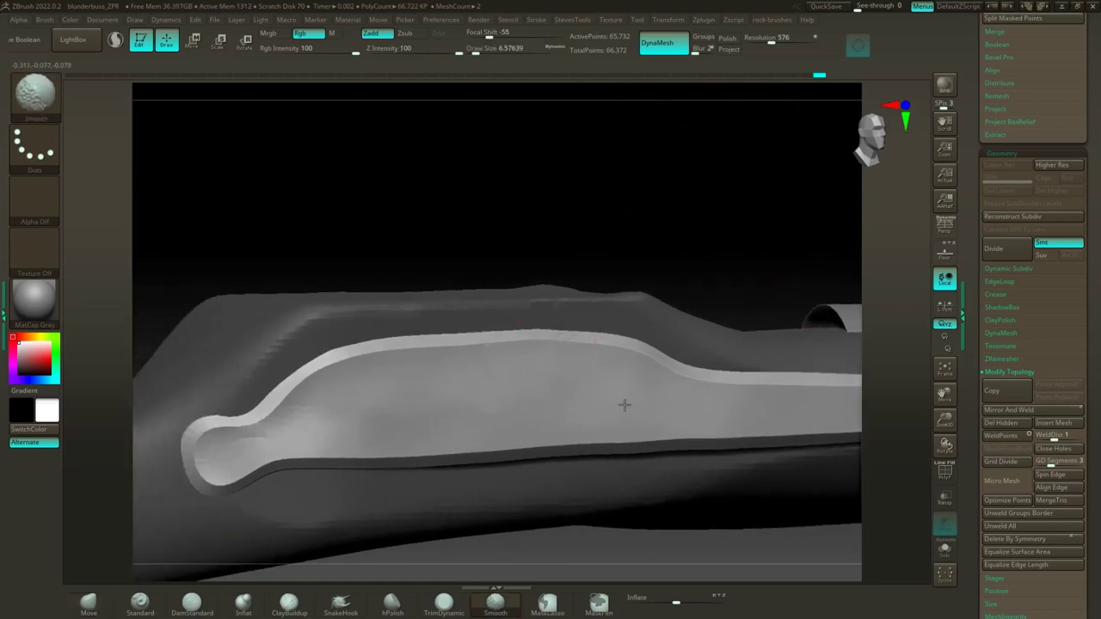
shift+drag(568, 394, 438, 387)
mouse_move(530, 402)
shift+mouse_down()
mouse_move(532, 392)
mouse_move(357, 419)
mouse_move(393, 419)
shift+mouse_up()
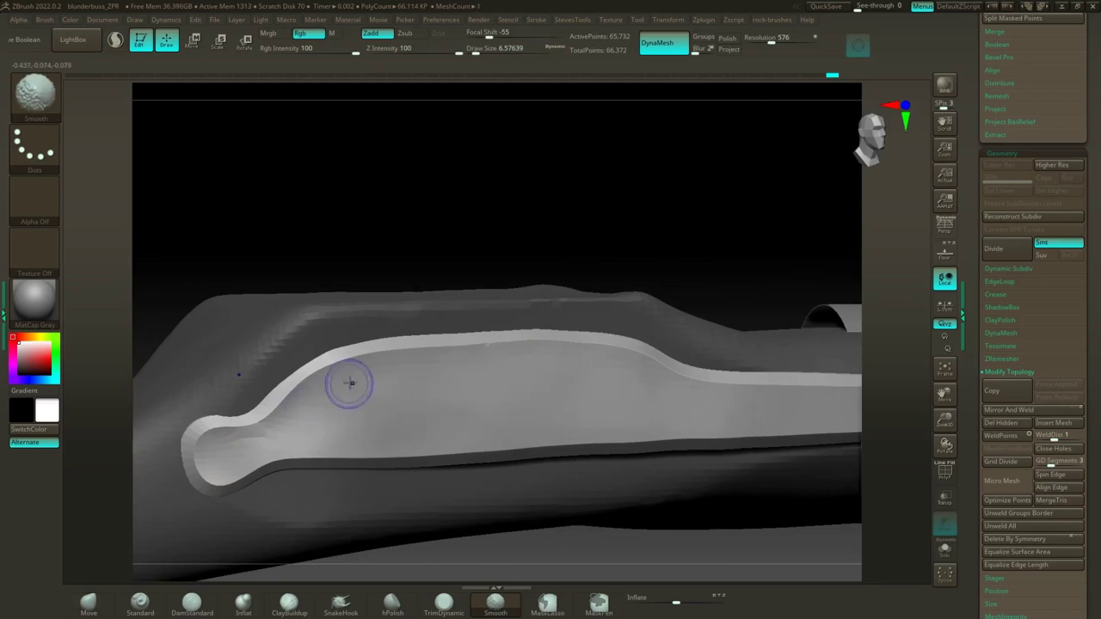
Step: Nudge the lock plate's profile toward the stock along its middle and front end with the Move brush at a draw size of about 33
mouse_move(648, 206)
mouse_down()
mouse_move(652, 178)
mouse_move(648, 243)
mouse_move(526, 174)
mouse_up()
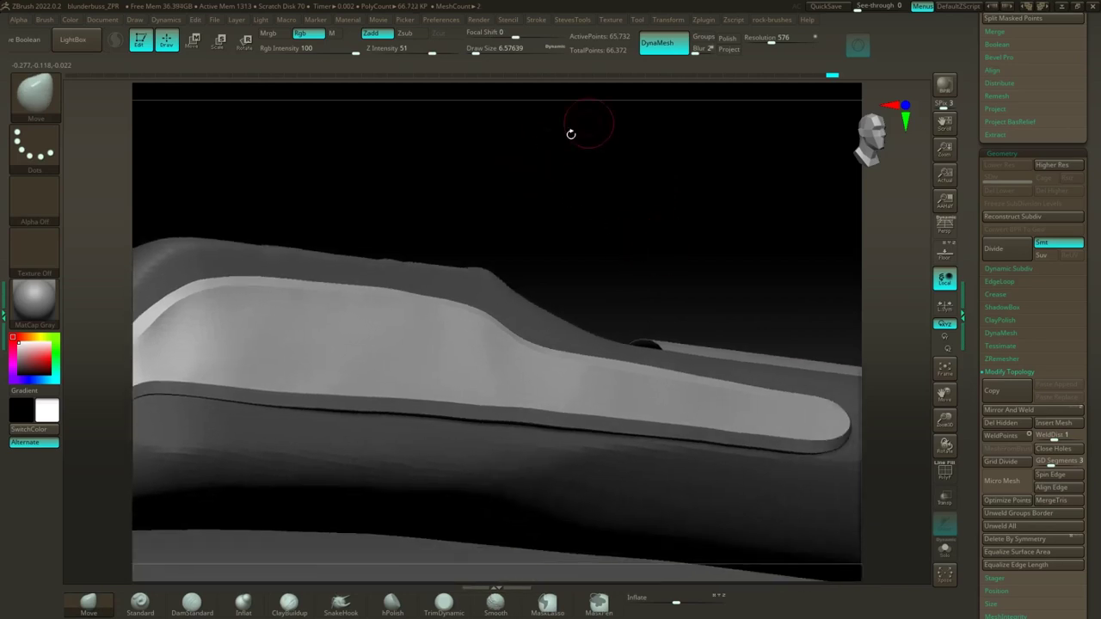
mouse_move(570, 134)
mouse_down()
mouse_move(524, 236)
mouse_move(519, 192)
mouse_move(618, 224)
mouse_move(573, 226)
mouse_move(583, 224)
mouse_up()
key(s)
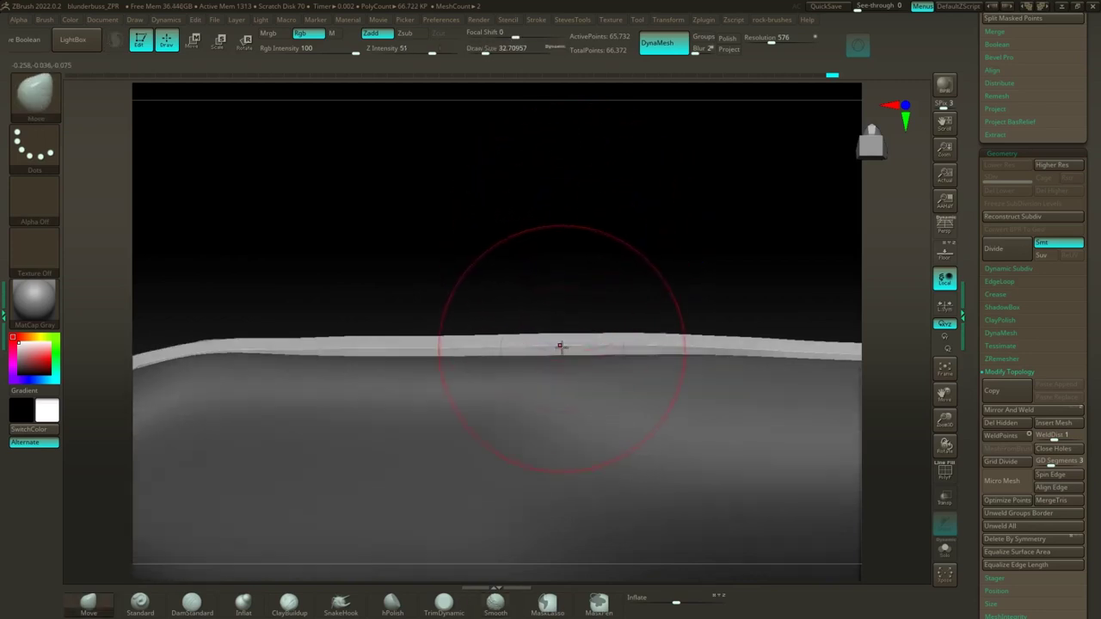
drag(562, 347, 562, 350)
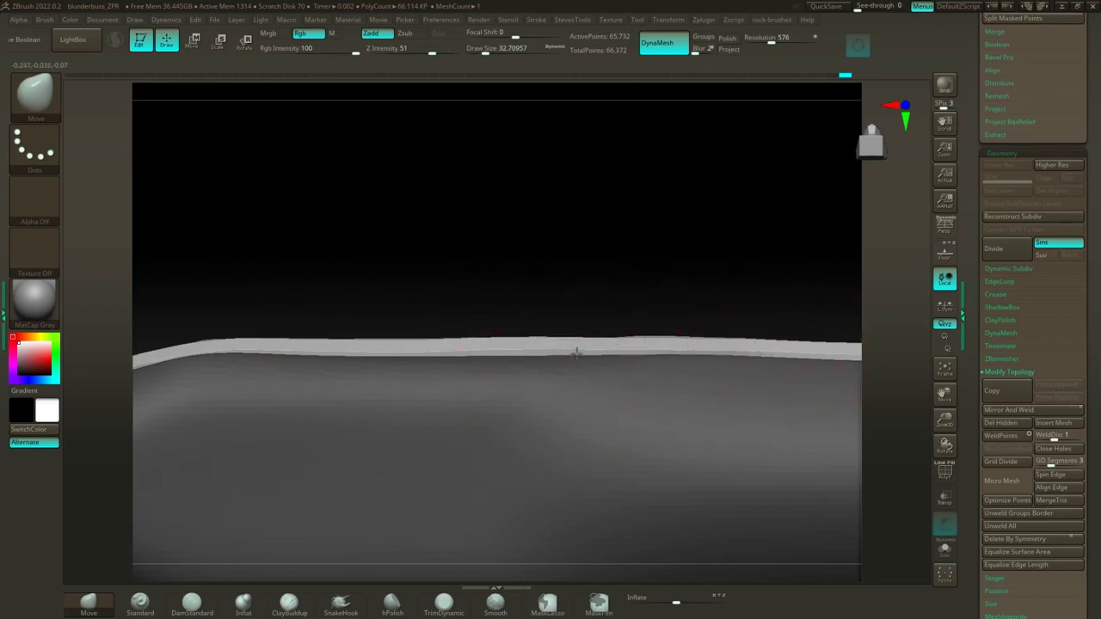
drag(755, 283, 417, 243)
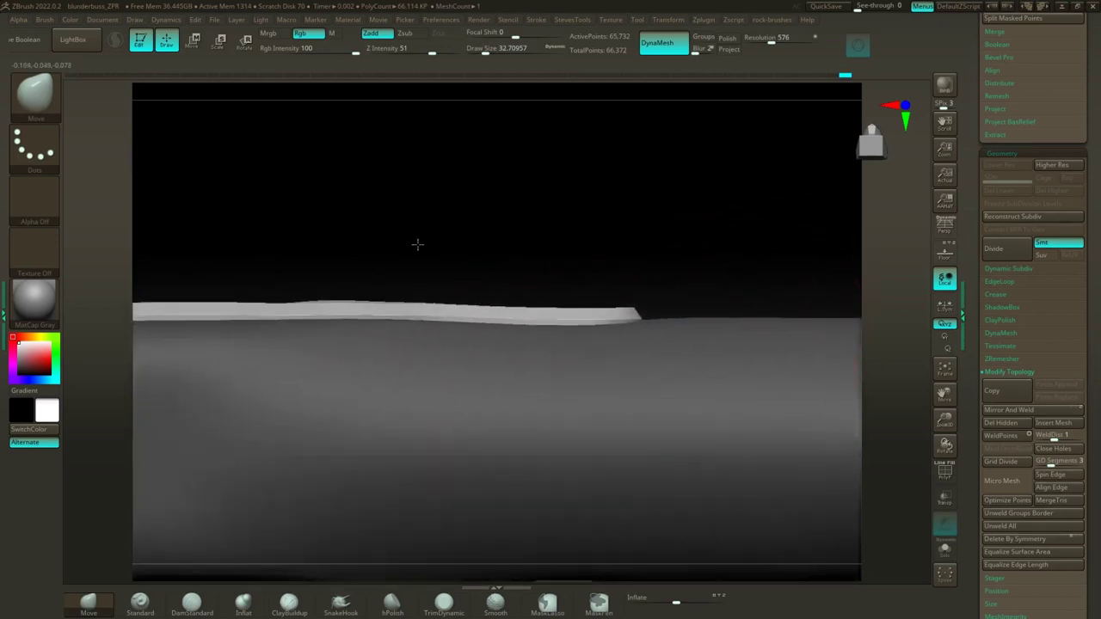
drag(557, 321, 558, 325)
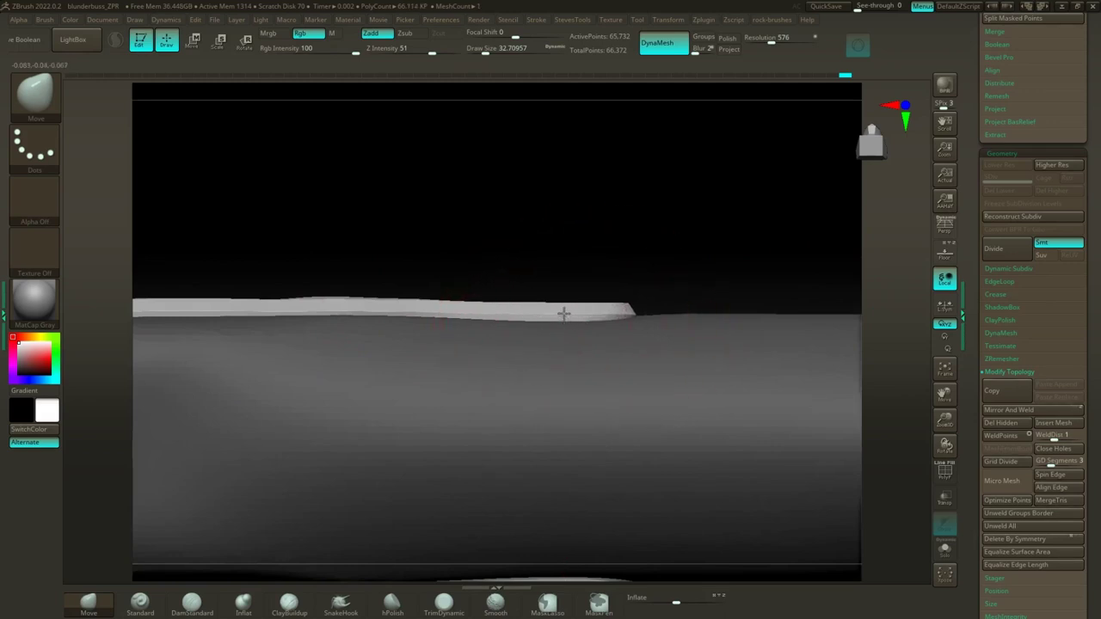
drag(440, 214, 459, 277)
alt+drag(482, 482, 489, 354)
mouse_move(425, 241)
mouse_down()
mouse_move(470, 252)
mouse_move(432, 261)
mouse_up()
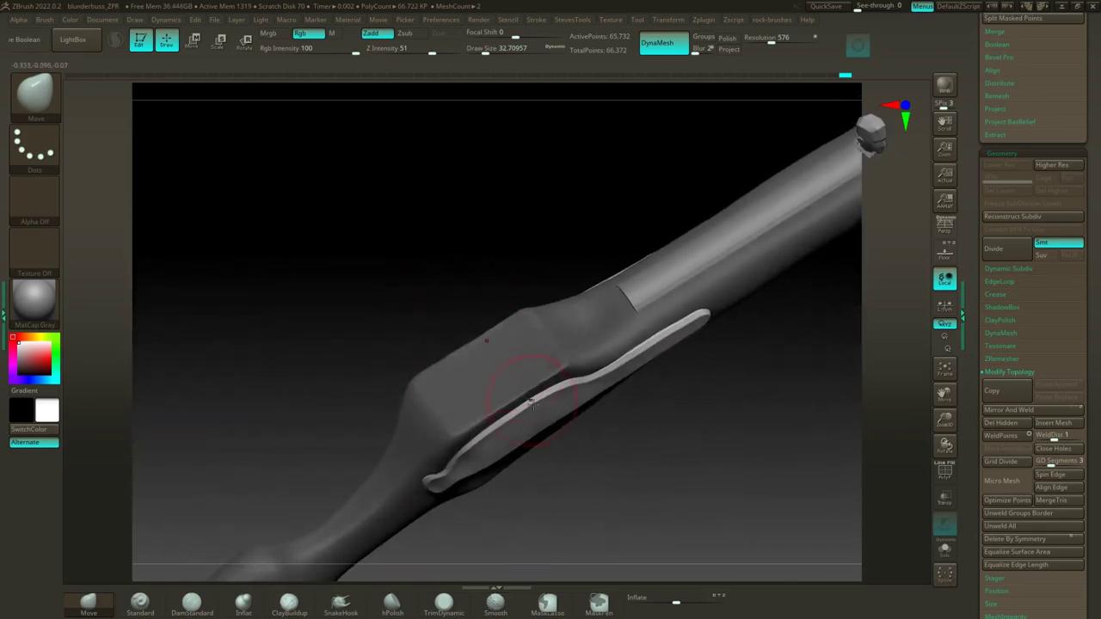
Step: Try smoothing the lock plate's outer face with the Smooth brush, reducing the draw size to about 14 and about 7
key(shift)
key(ctrl+z)
key(ctrl+z)
mouse_move(559, 439)
mouse_down()
mouse_move(577, 437)
mouse_move(534, 437)
mouse_up()
key(s)
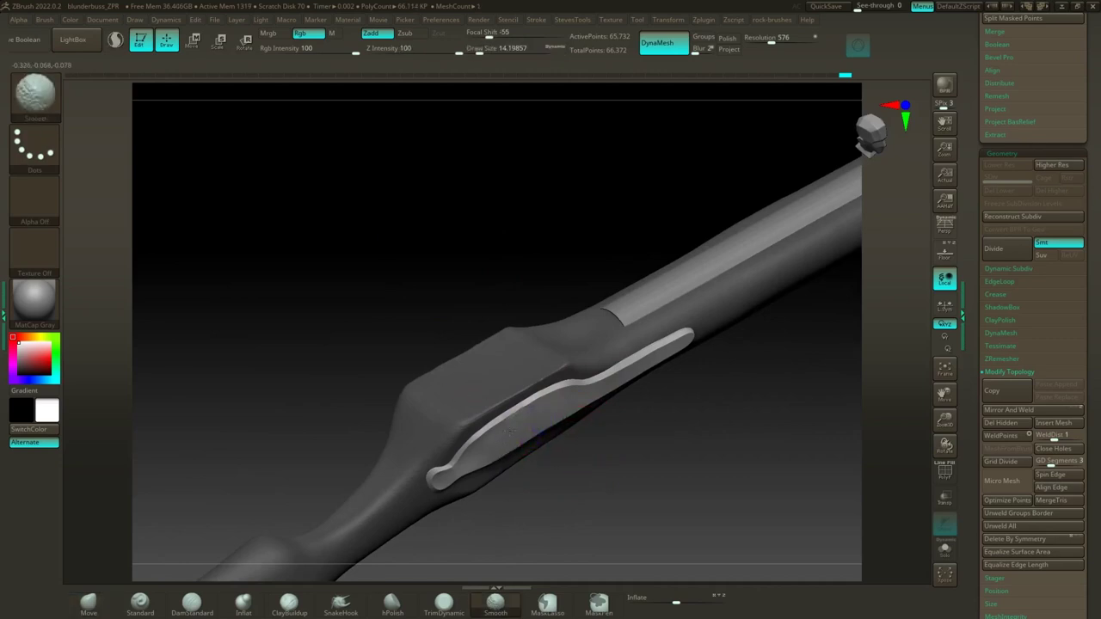
mouse_move(570, 456)
ctrl+right_down()
mouse_move(703, 456)
mouse_move(695, 446)
mouse_move(681, 492)
mouse_move(713, 466)
mouse_move(712, 405)
mouse_move(710, 435)
mouse_move(656, 386)
ctrl+right_up()
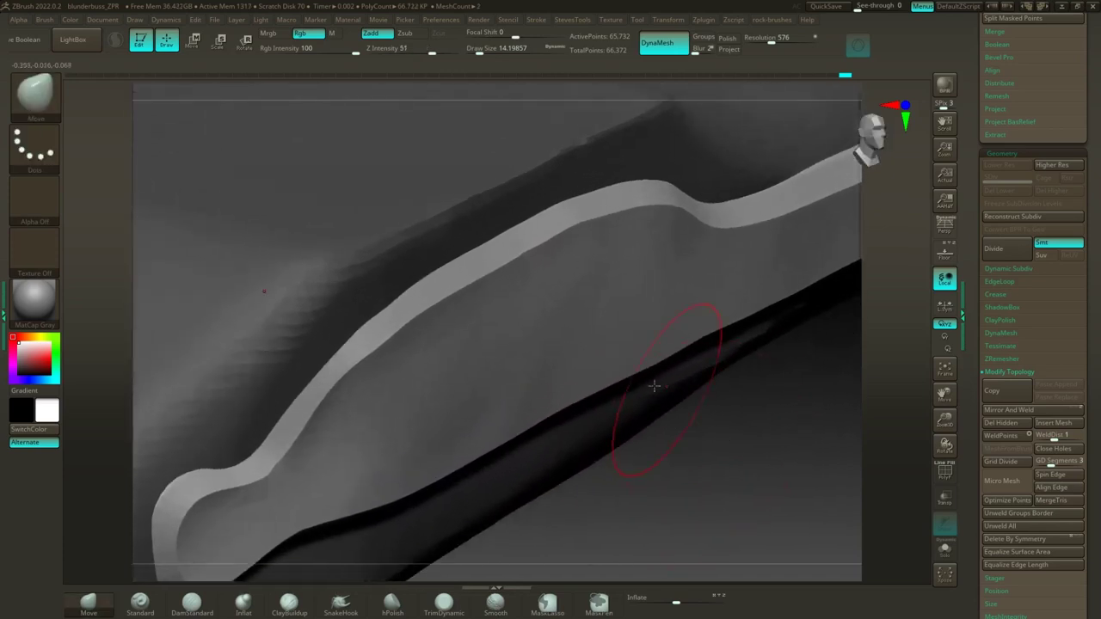
key(s)
drag(554, 331, 528, 333)
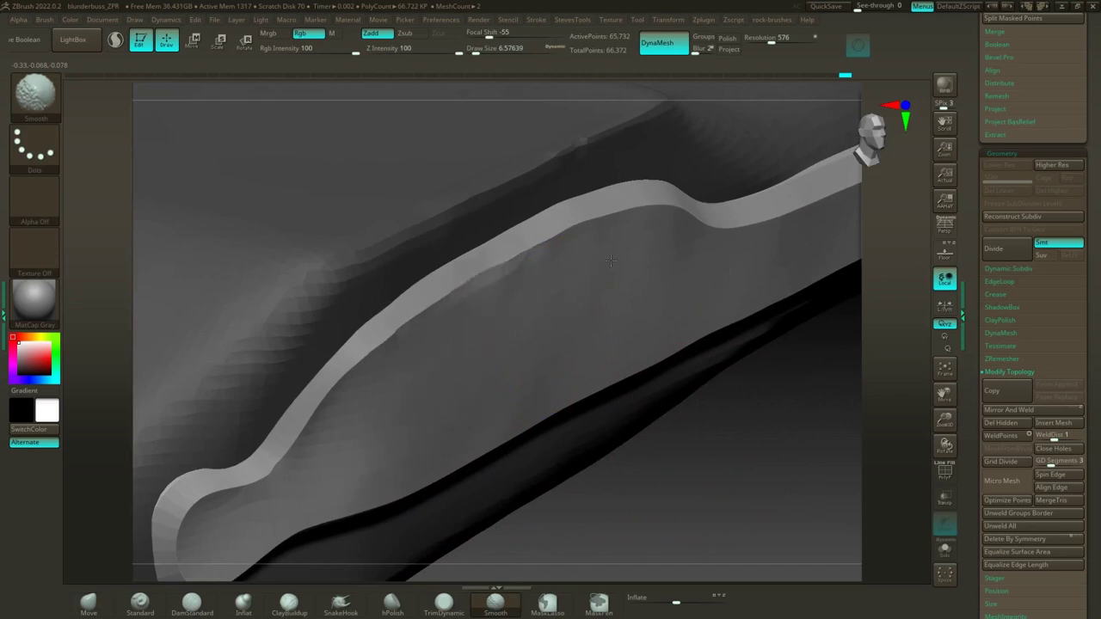
shift+drag(610, 260, 605, 270)
key(ctrl+z)
Step: Turn on PolyFrame, isolate the lock plates' outer-face polygroup to examine it, and show the whole mesh again
right_drag(685, 480, 696, 468)
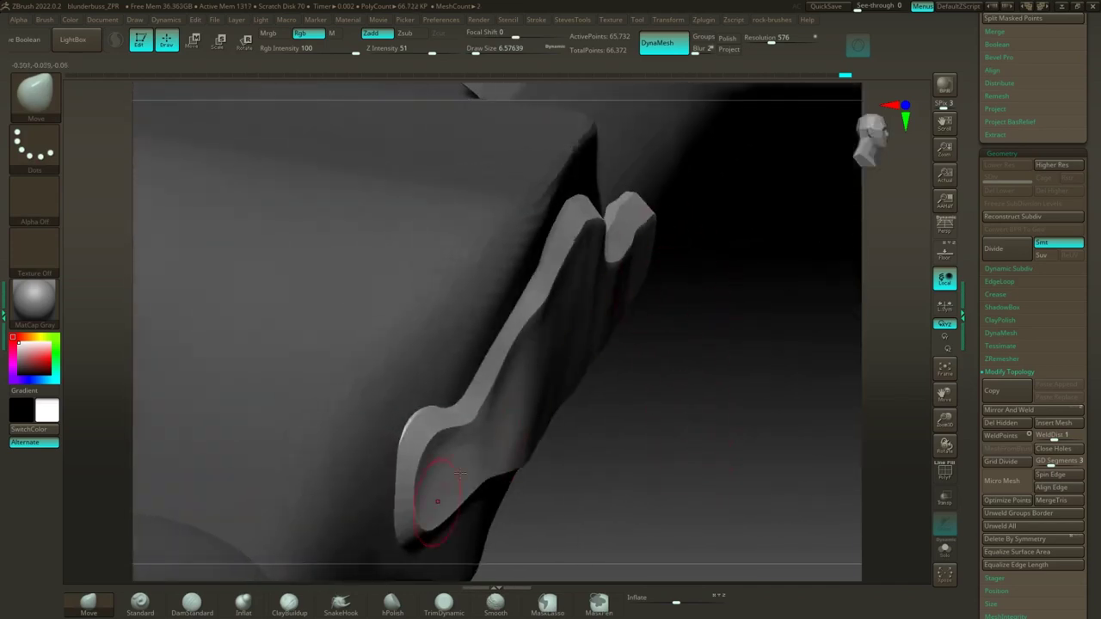
right_drag(684, 376, 683, 381)
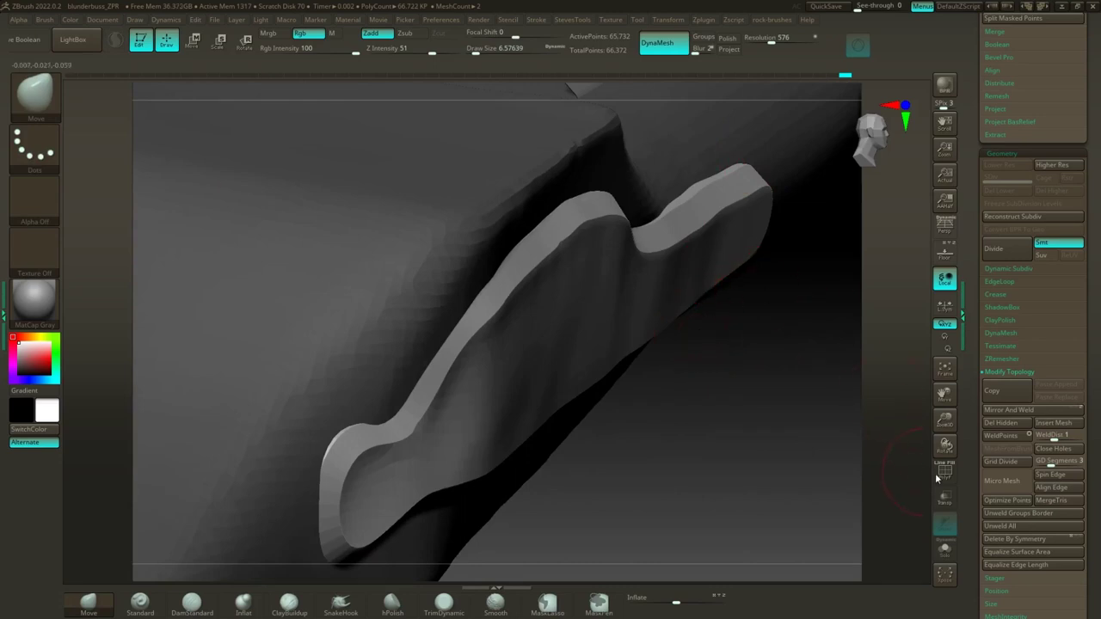
click(943, 472)
right_drag(755, 394, 774, 362)
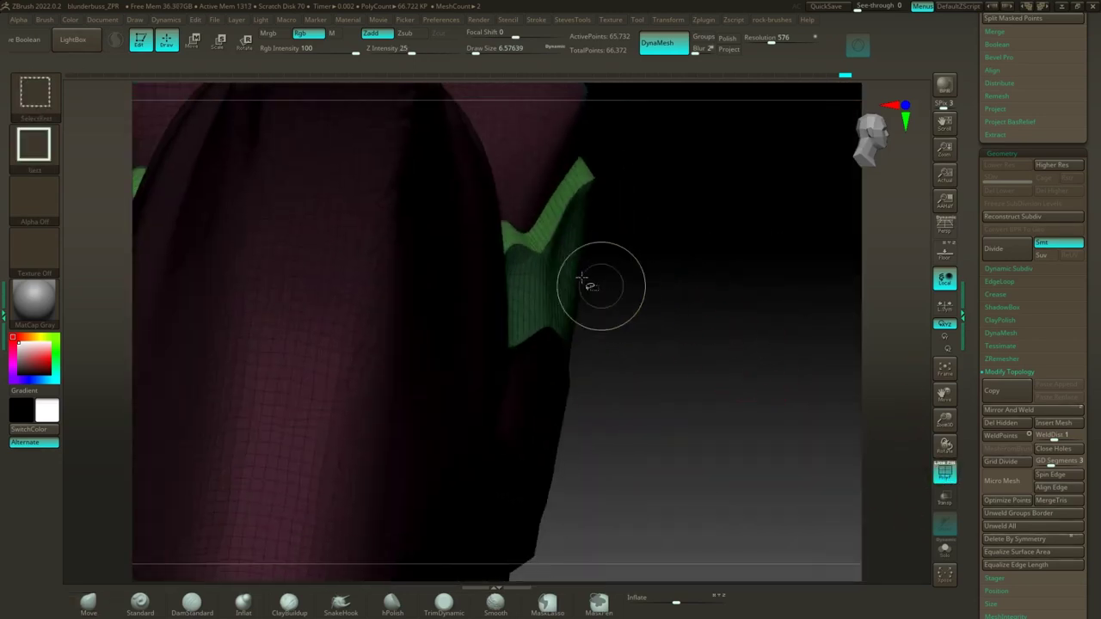
ctrl+shift+click(574, 275)
right_drag(707, 284, 592, 377)
right_drag(709, 440, 664, 482)
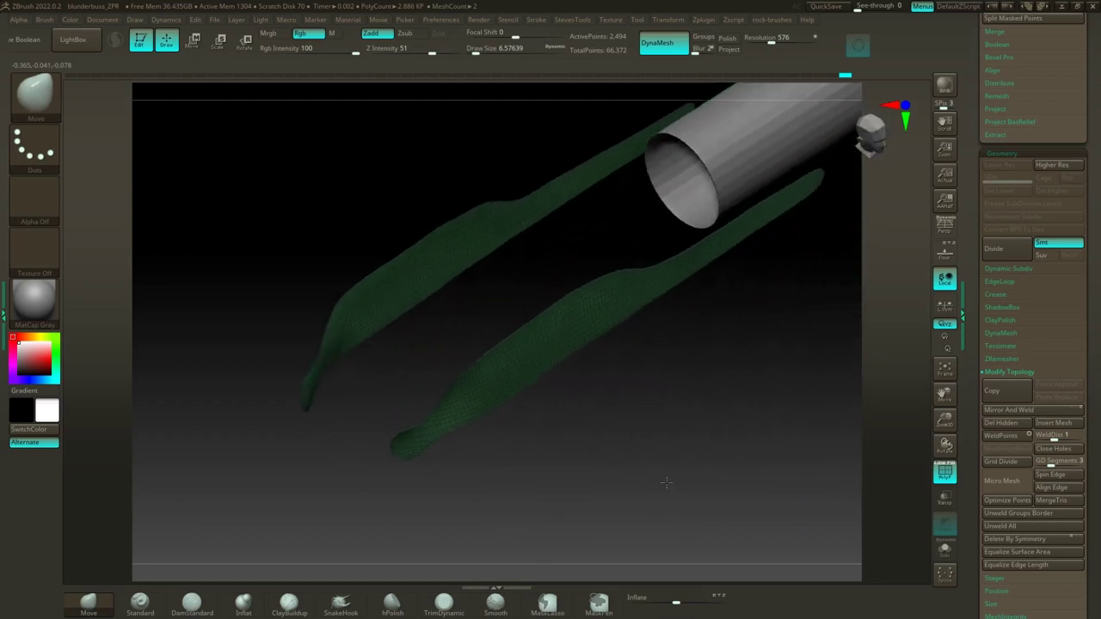
ctrl+shift+click(676, 417)
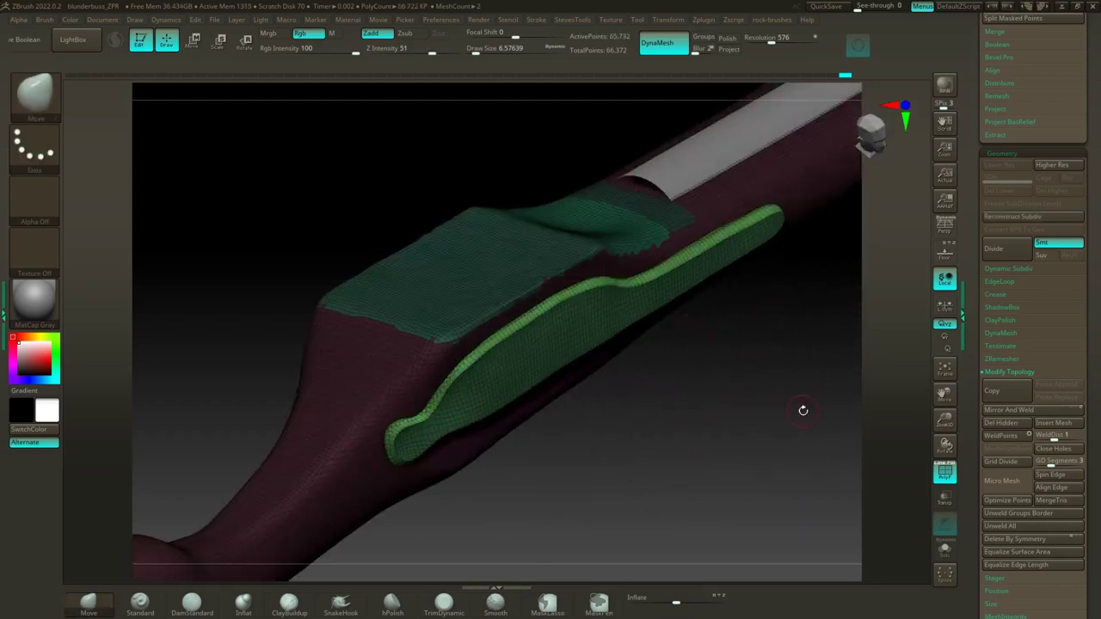
Step: Hide the lock plates' outer-face polygroup in preparation for splitting the plates from the stock
scroll(1089, 303, up, 10)
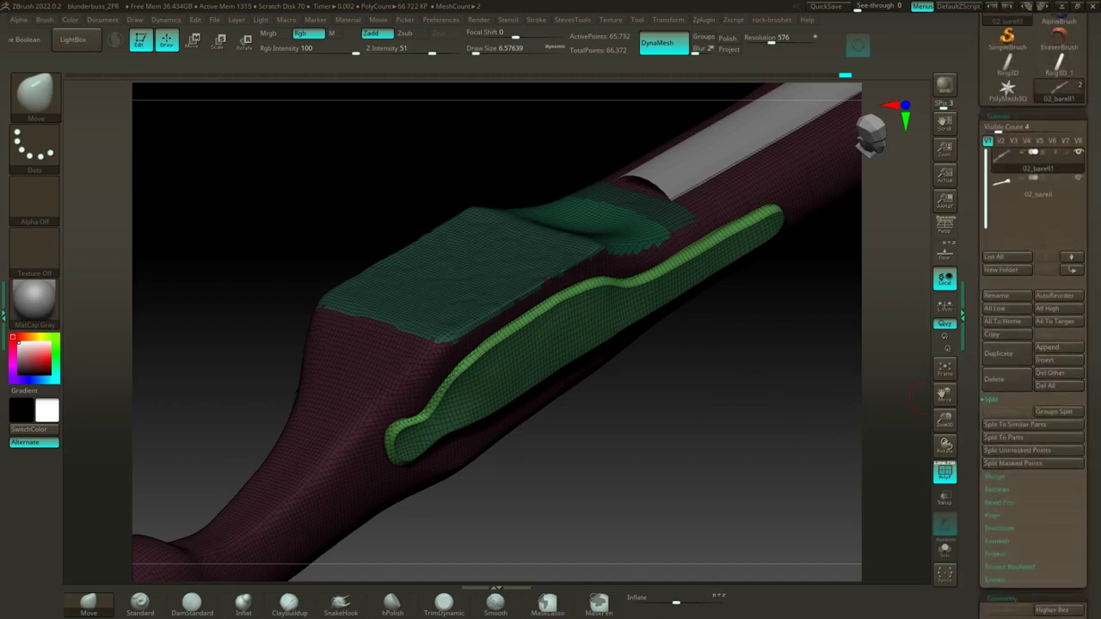
scroll(1032, 344, down, 2)
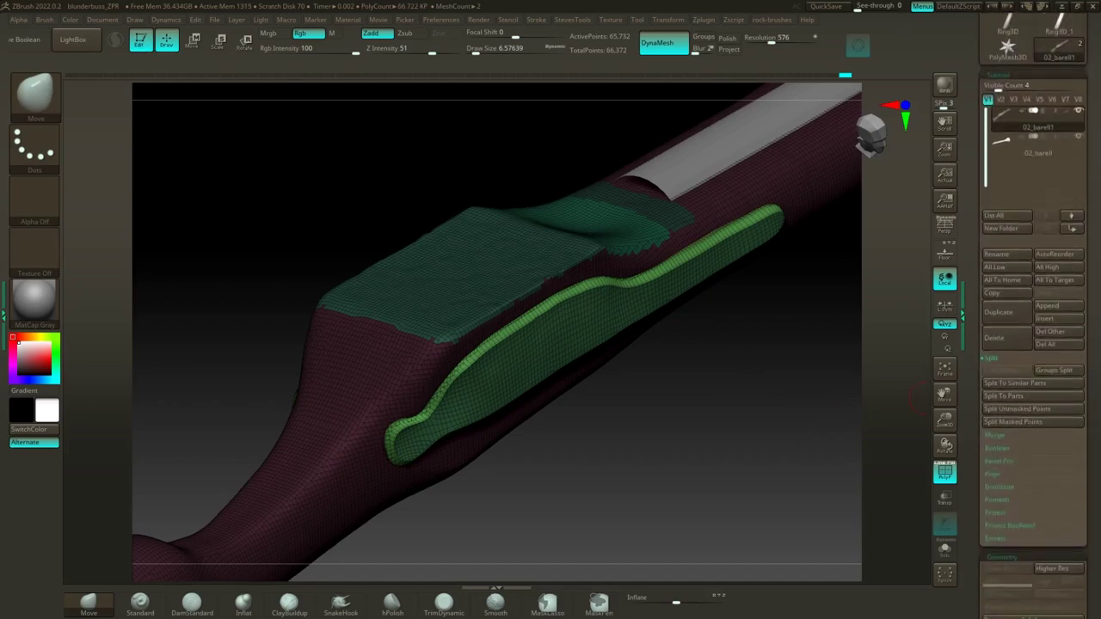
ctrl+shift+click(576, 344)
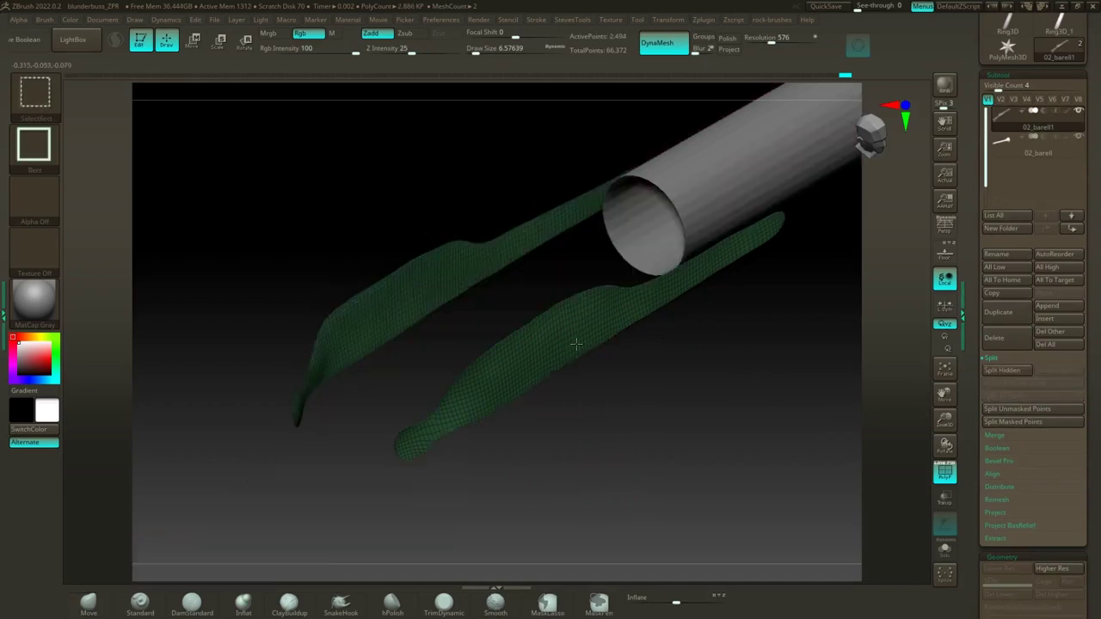
ctrl+shift+click(576, 344)
Step: Try hiding further polygroups around the lock plates and undo the visibility changes
ctrl+shift+click(557, 301)
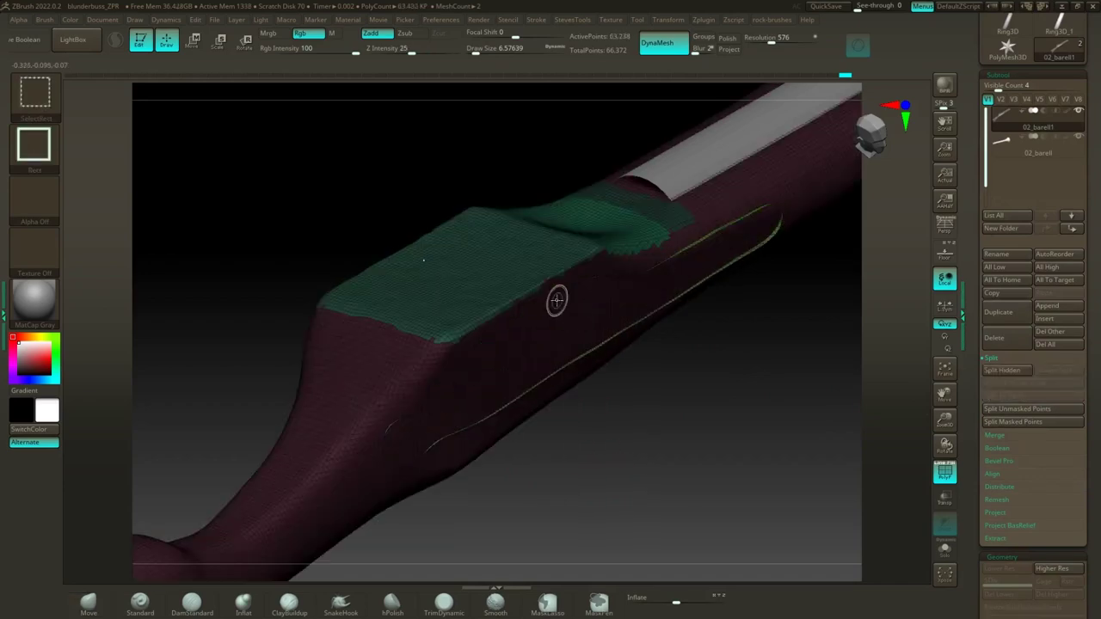
ctrl+alt+shift+click(577, 361)
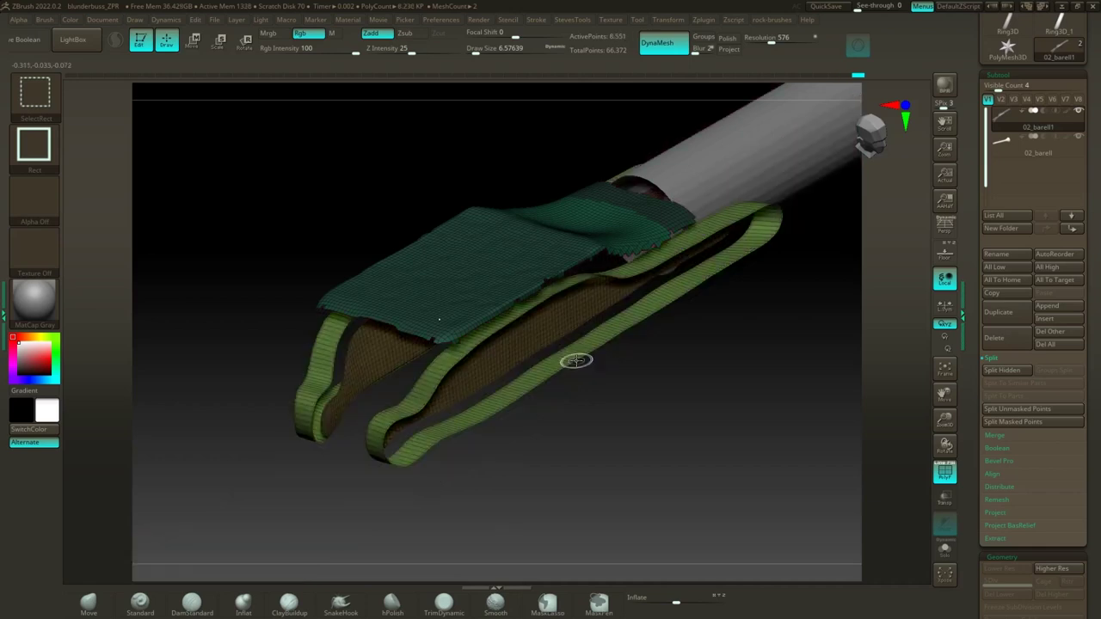
ctrl+alt+shift+click(576, 361)
key(ctrl+z)
key(ctrl+z)
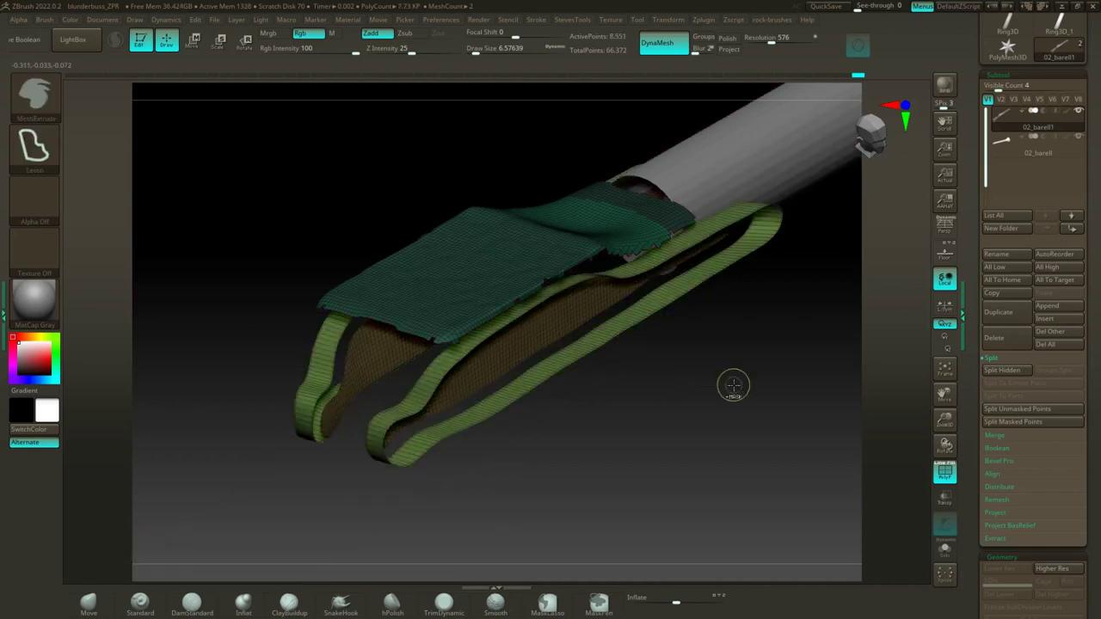
Step: Hide the lock plates' rim polygroup and split the hidden plate geometry from the stock into its own subtool
mouse_move(762, 404)
mouse_down()
mouse_move(719, 410)
mouse_move(700, 432)
mouse_move(766, 479)
mouse_move(775, 347)
mouse_move(590, 467)
mouse_move(730, 479)
mouse_move(515, 455)
mouse_up()
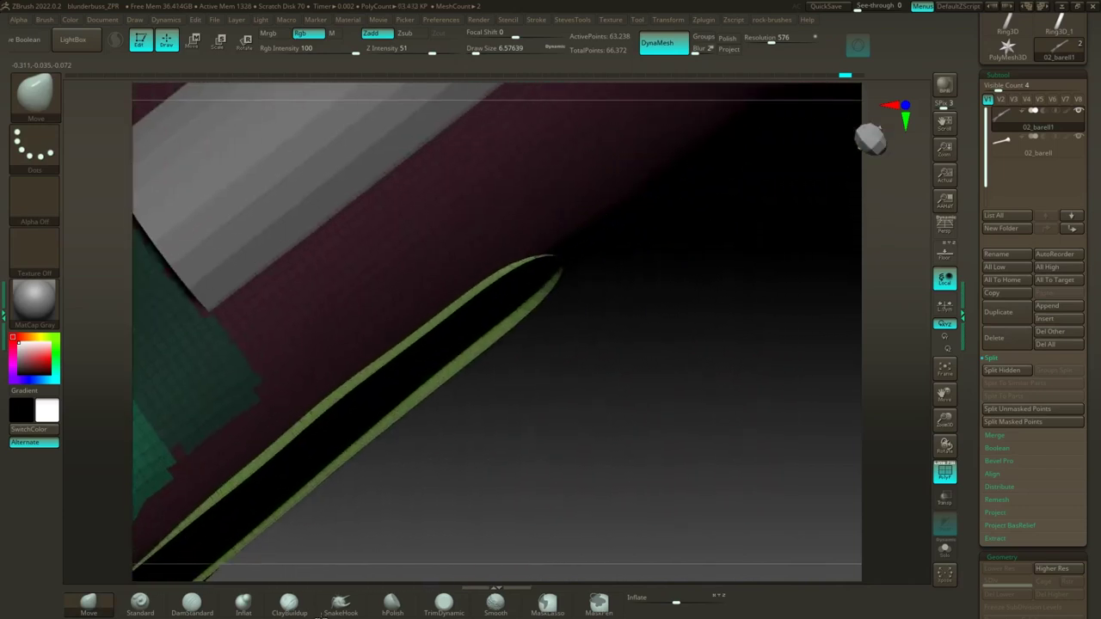
ctrl+alt+shift+click(494, 344)
drag(588, 434, 611, 458)
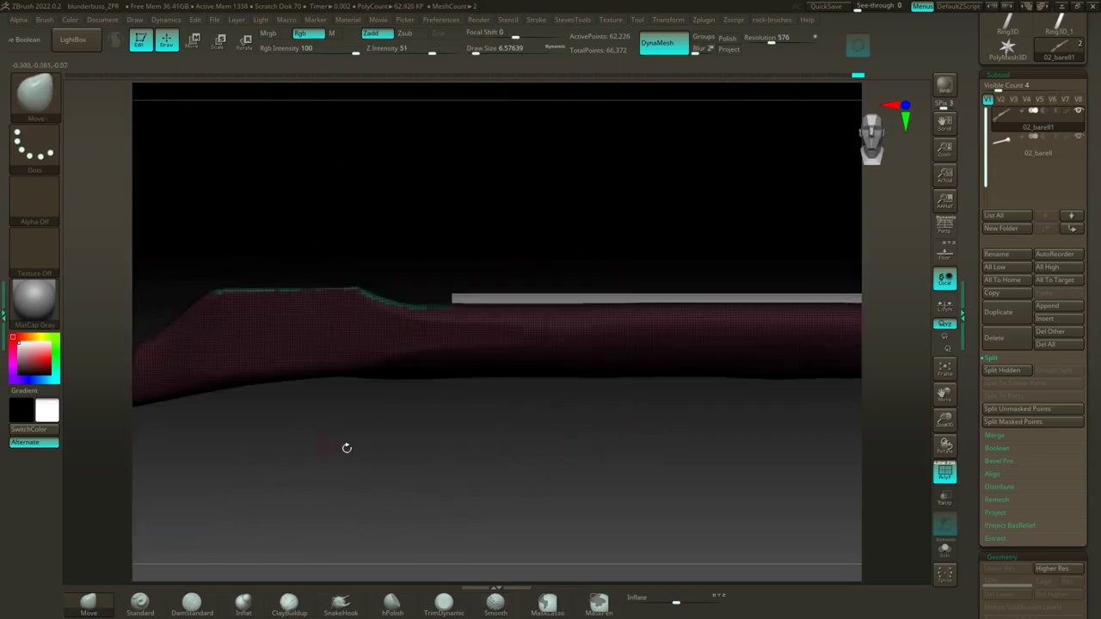
drag(346, 448, 573, 472)
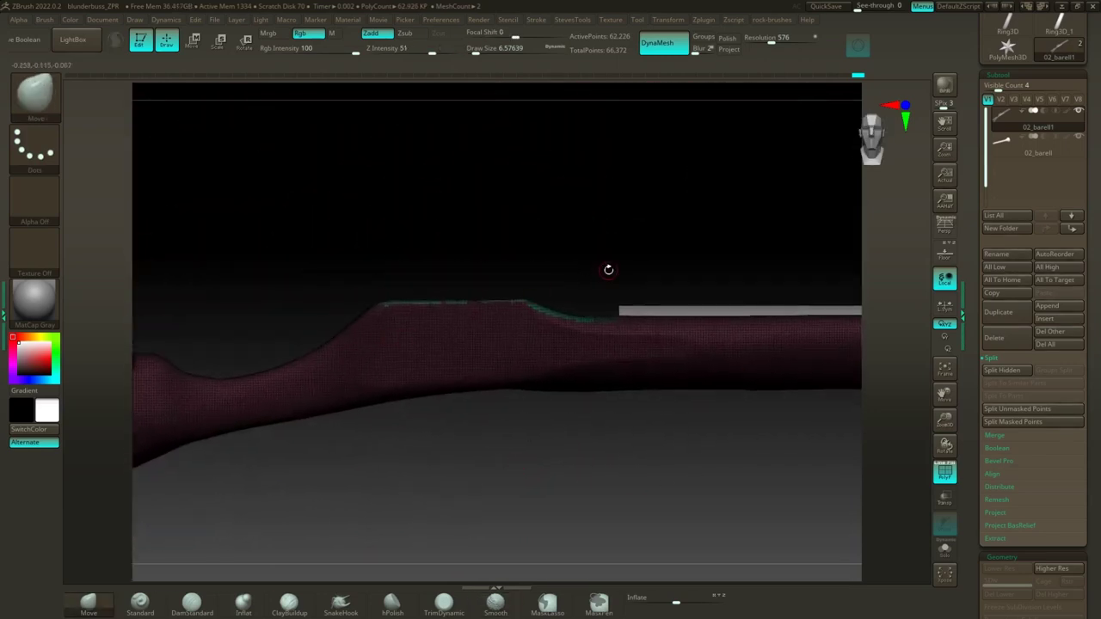
key(space)
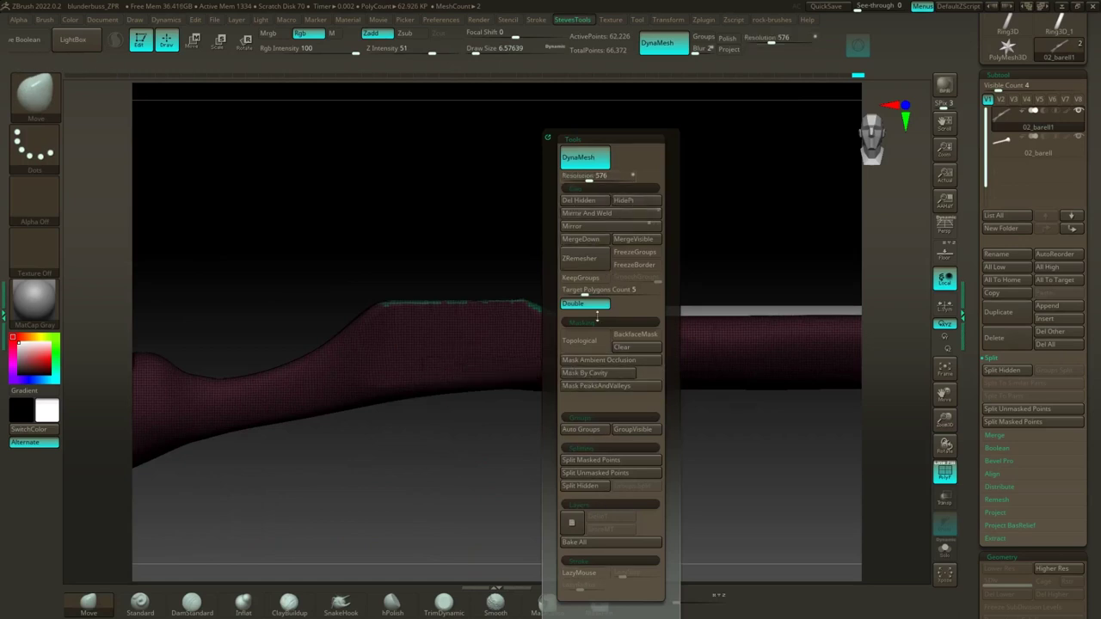
click(596, 487)
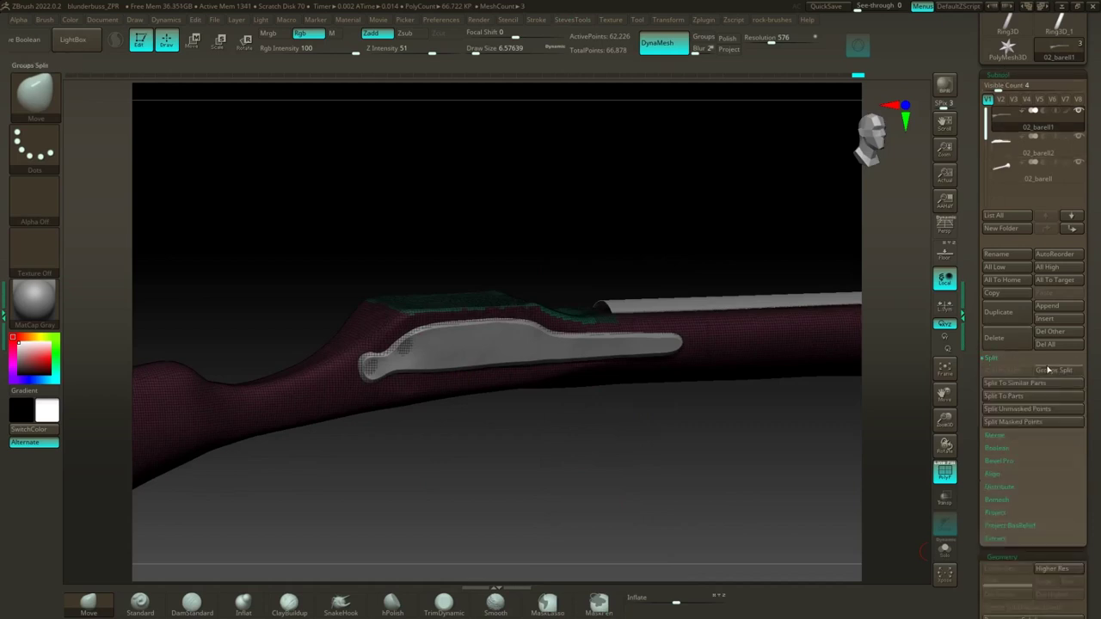
Step: Turn on Solo, select the separated lock plates subtool 02_barell2, and inspect its bevelled rim polygroup
drag(398, 509, 413, 496)
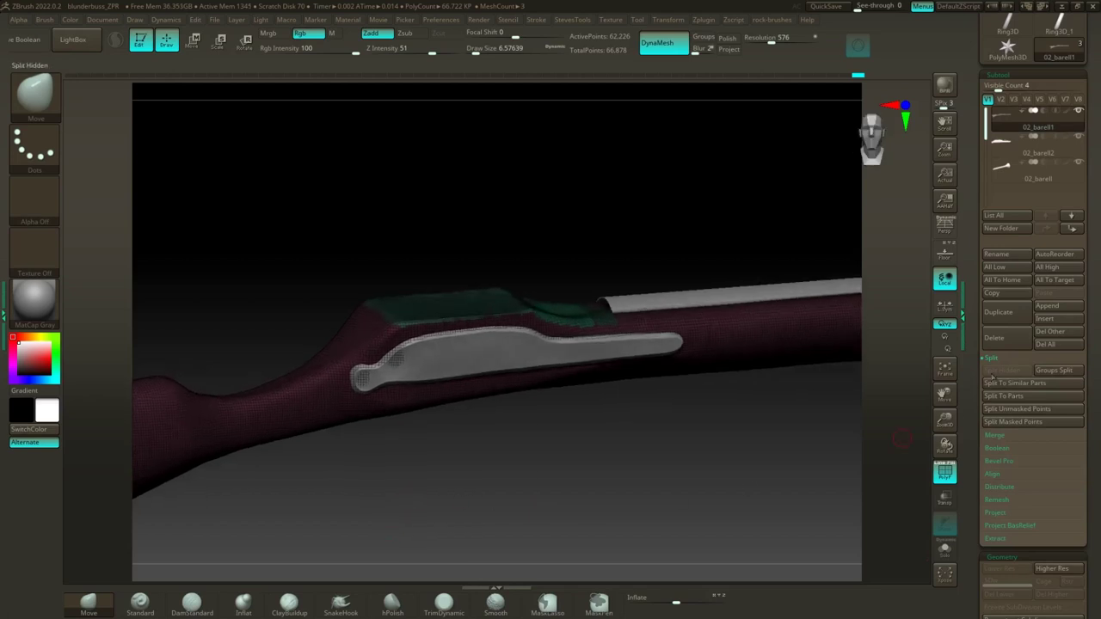
click(944, 549)
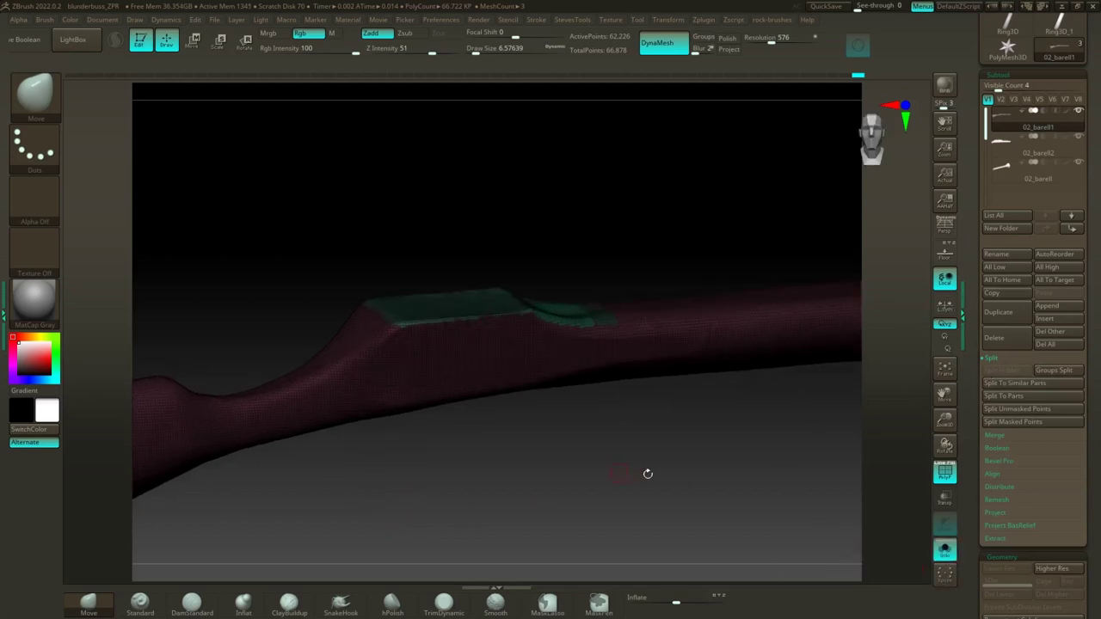
click(1010, 162)
drag(614, 423, 692, 427)
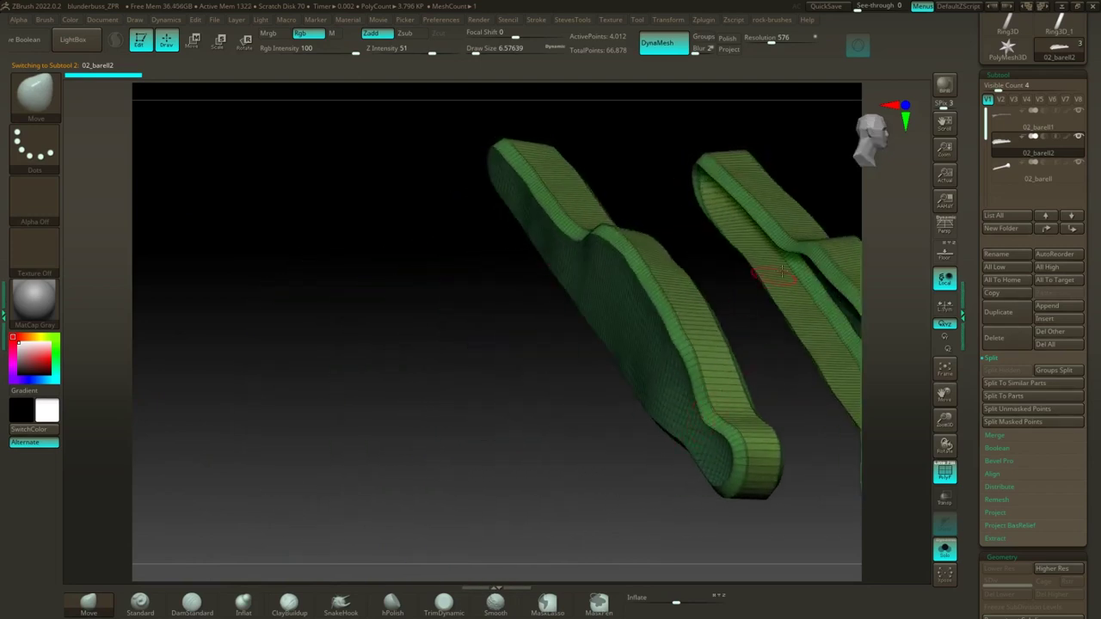
ctrl+shift+click(793, 247)
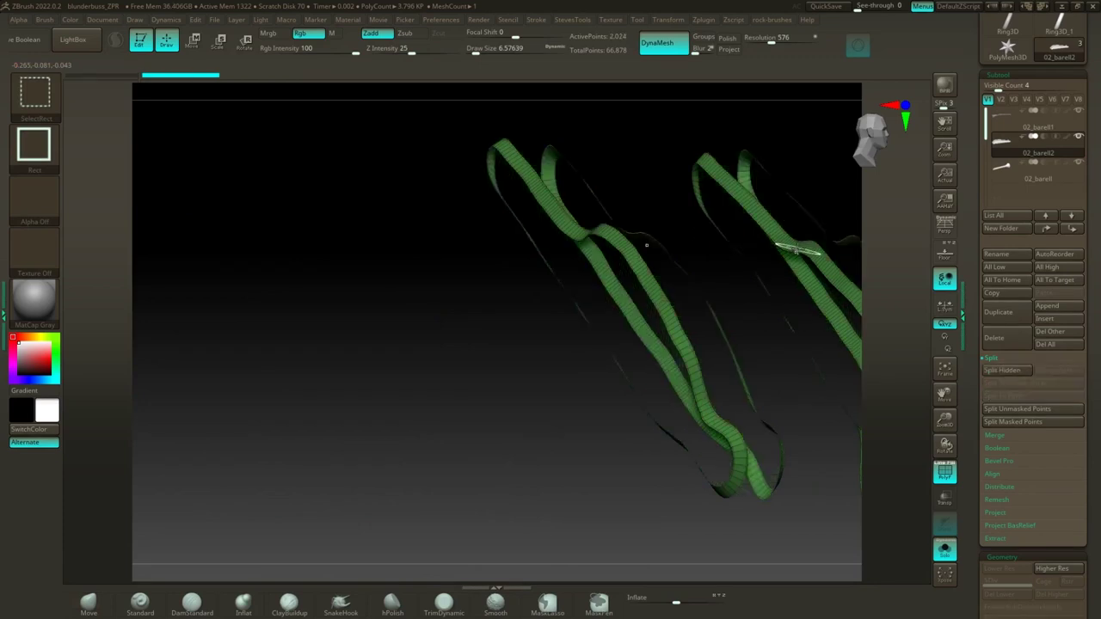
mouse_move(742, 327)
mouse_down()
mouse_move(727, 338)
mouse_move(734, 420)
mouse_move(756, 393)
mouse_up()
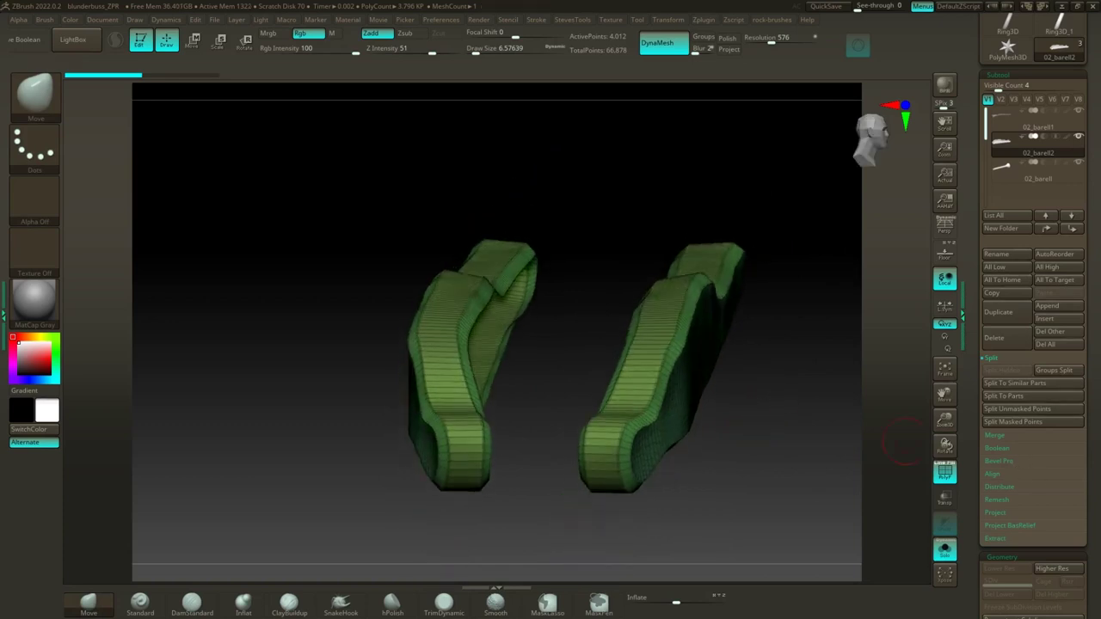
Step: Apply the Polish By Groups deformation to the separated lock plates
click(993, 360)
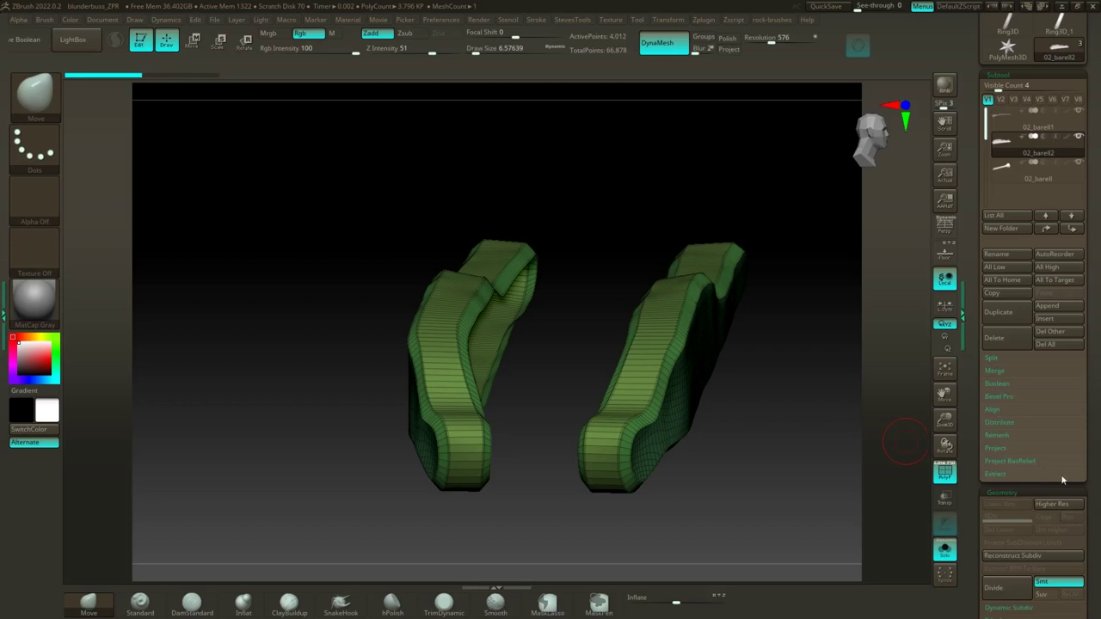
drag(1088, 491, 1030, 391)
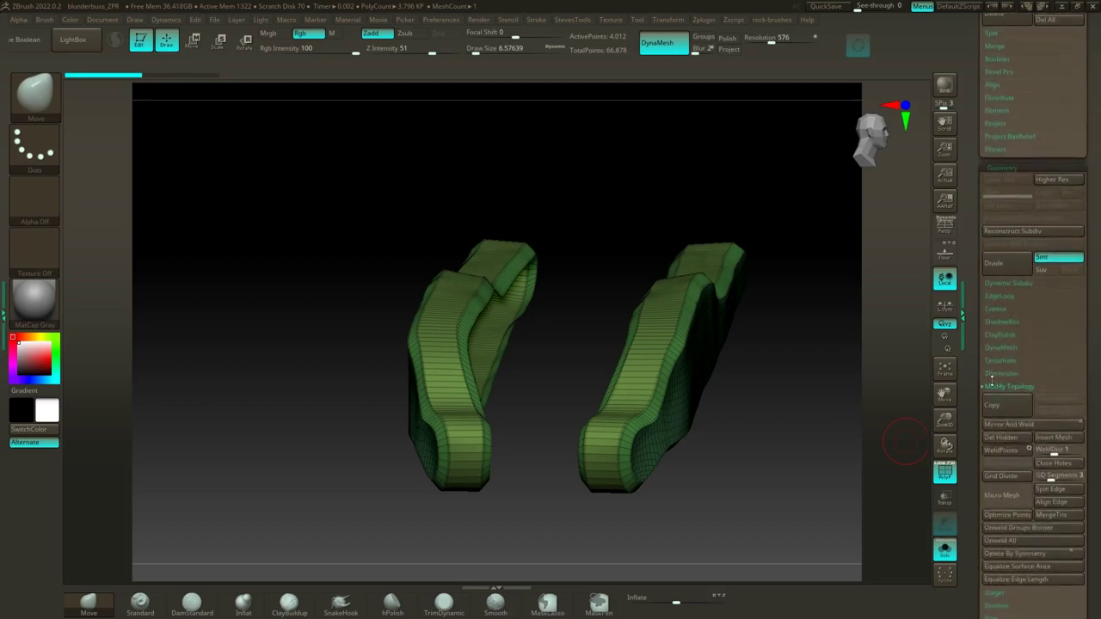
click(990, 375)
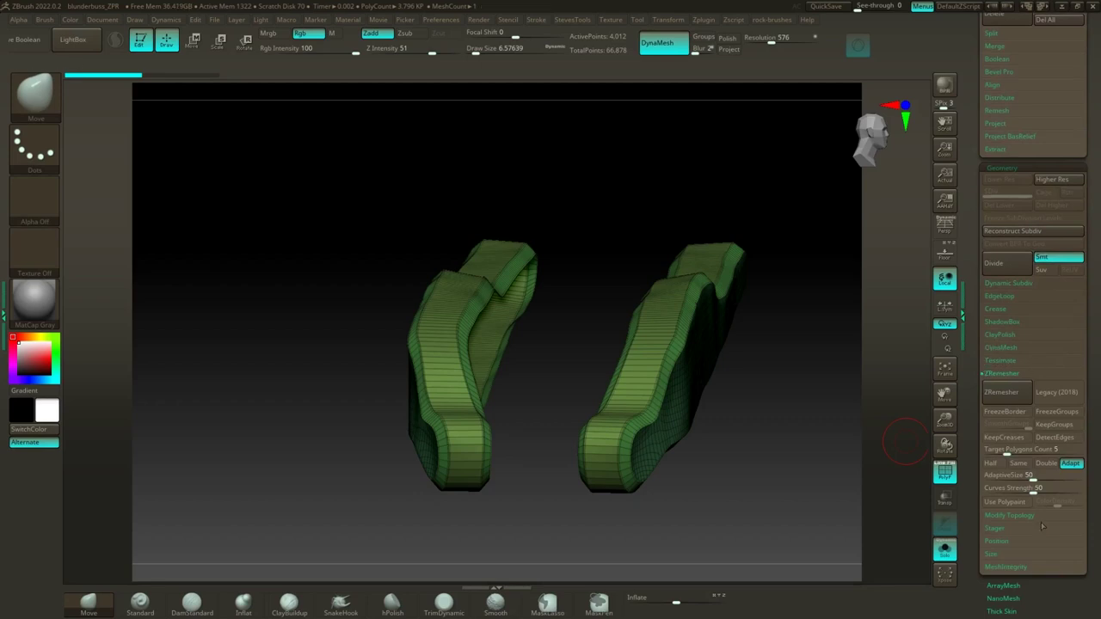
drag(1087, 607, 1043, 500)
scroll(1040, 505, down, 1)
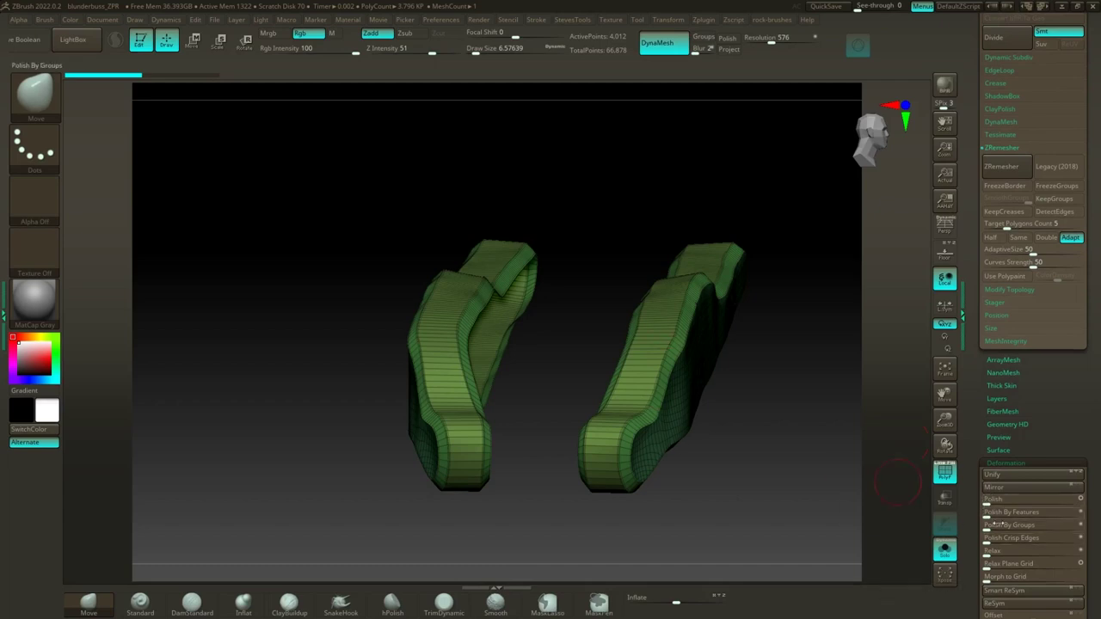
drag(988, 531, 1079, 534)
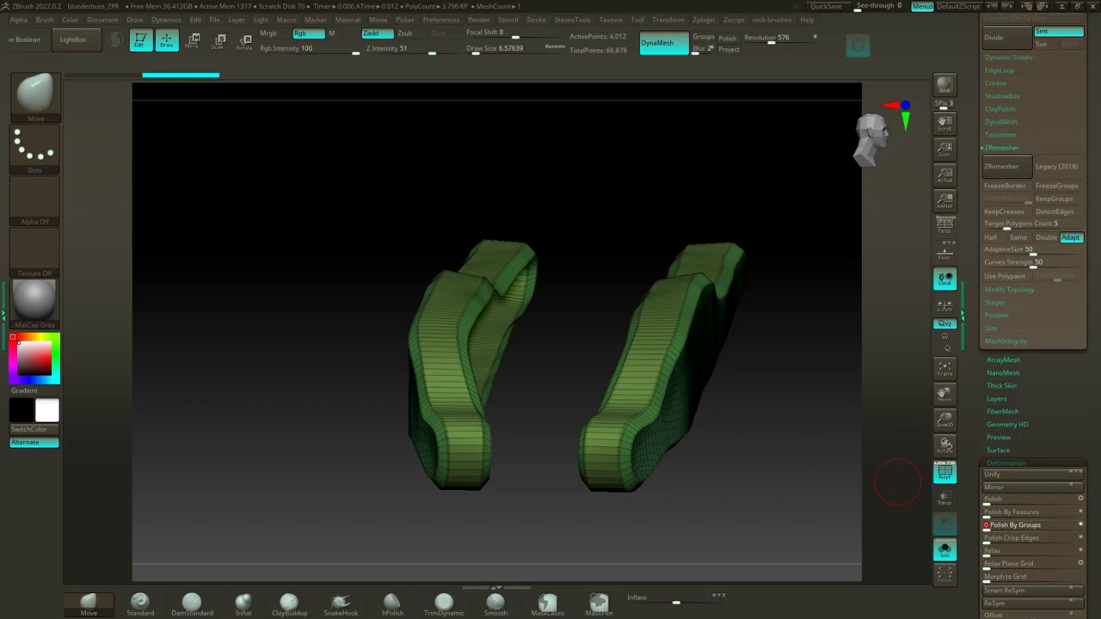
Step: Apply Polish By Groups to the lock plates again and repeat the deformation to smooth their bevelled rims
drag(985, 525, 1086, 538)
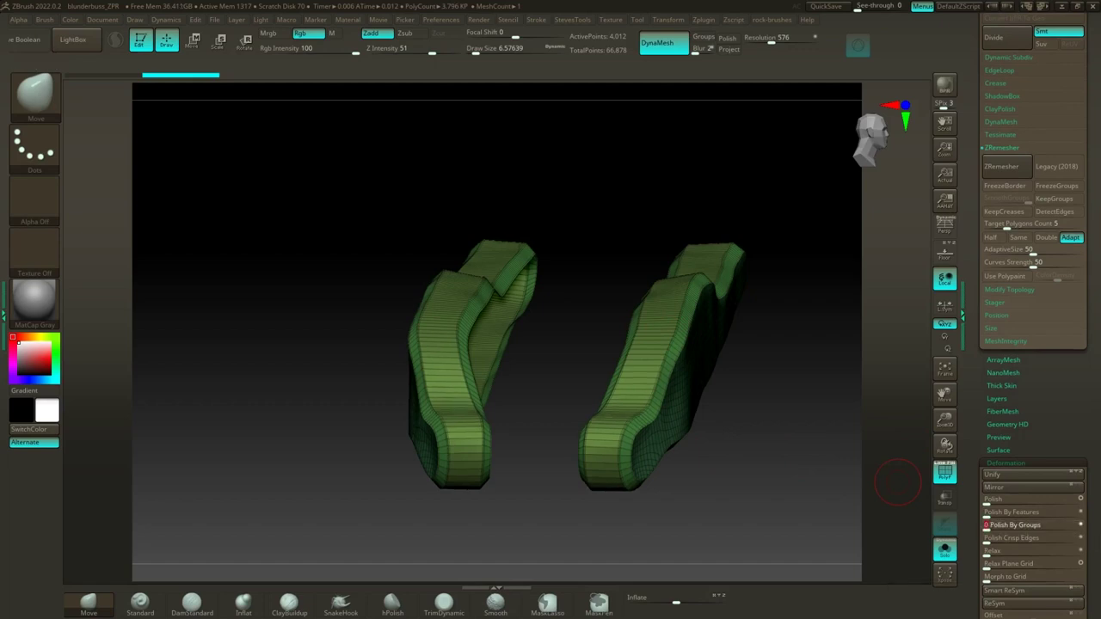
scroll(1032, 516, down, 10)
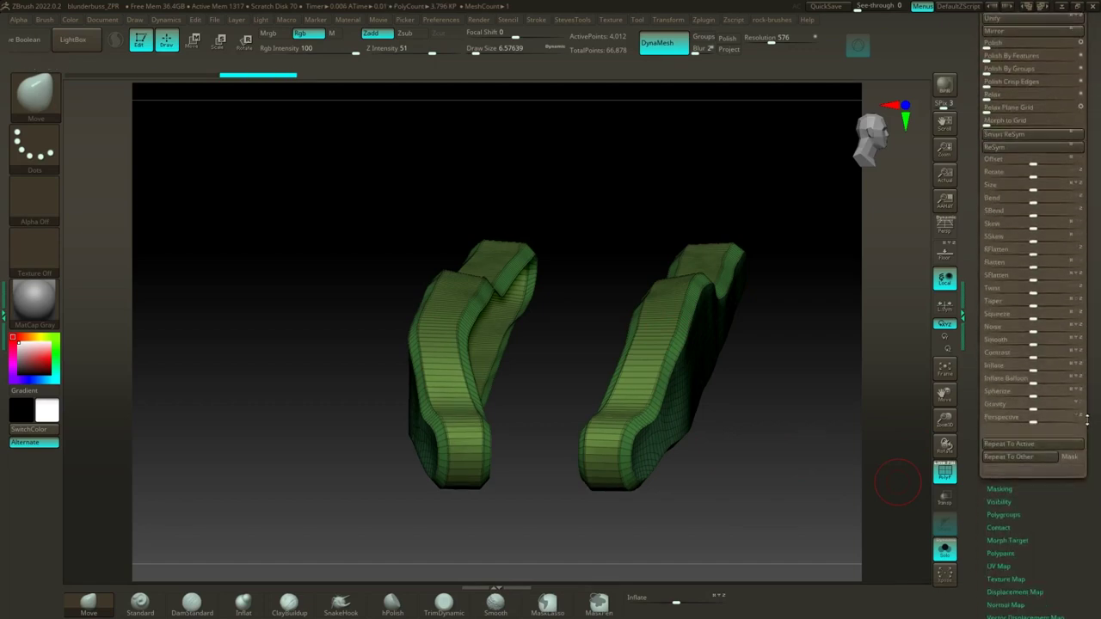
click(1012, 446)
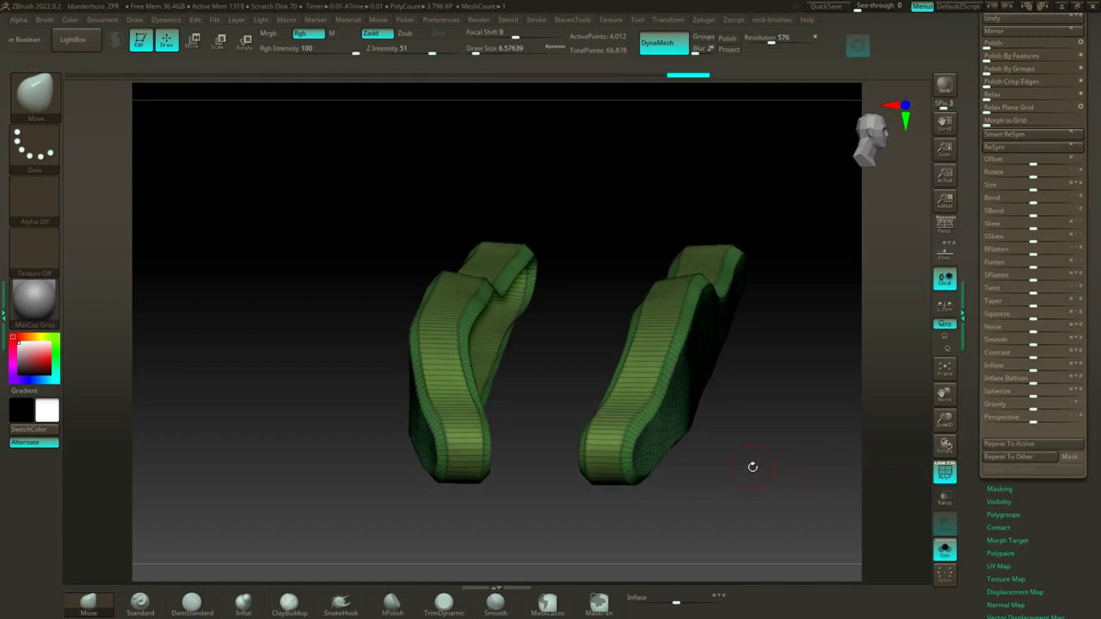
drag(797, 463, 702, 332)
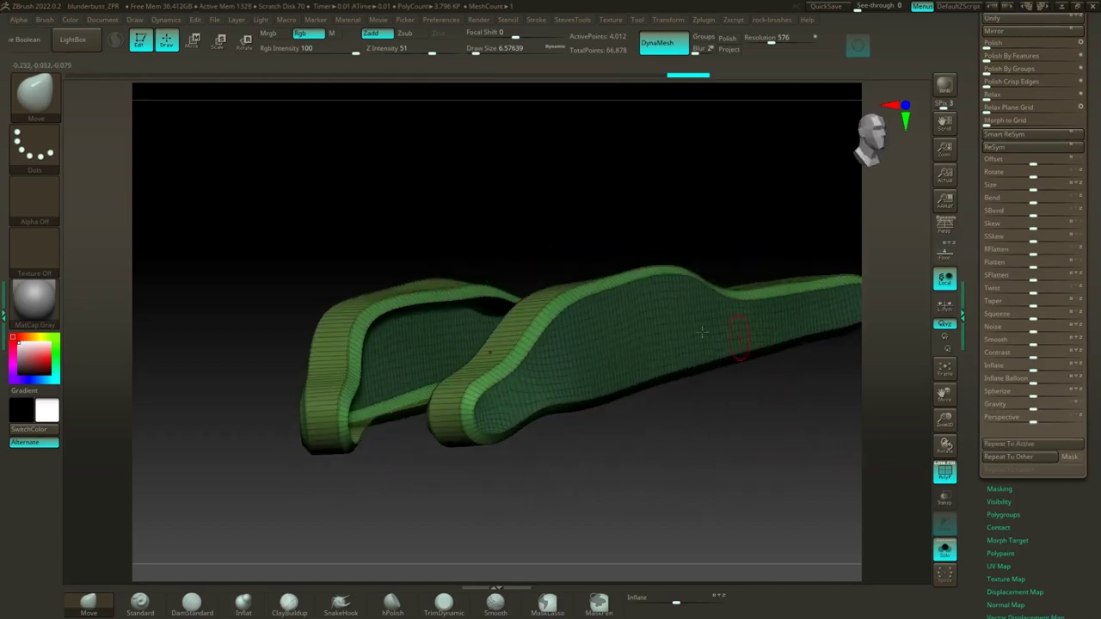
drag(662, 425, 744, 424)
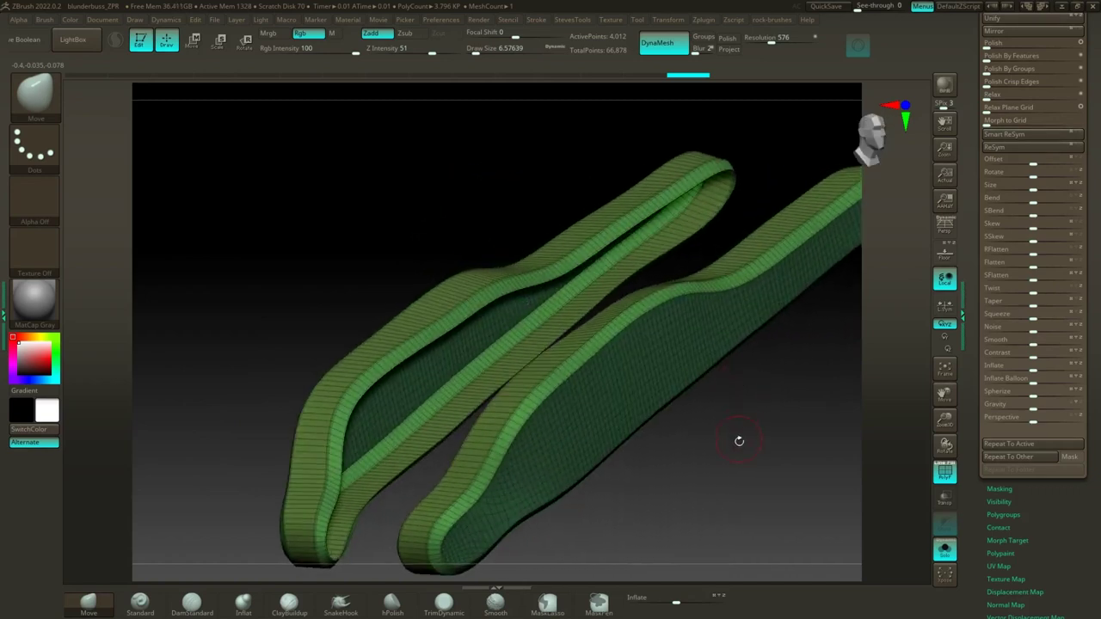
Step: Turn off Solo and examine the polished lock plate against the stock in side view
scroll(1056, 488, up, 5)
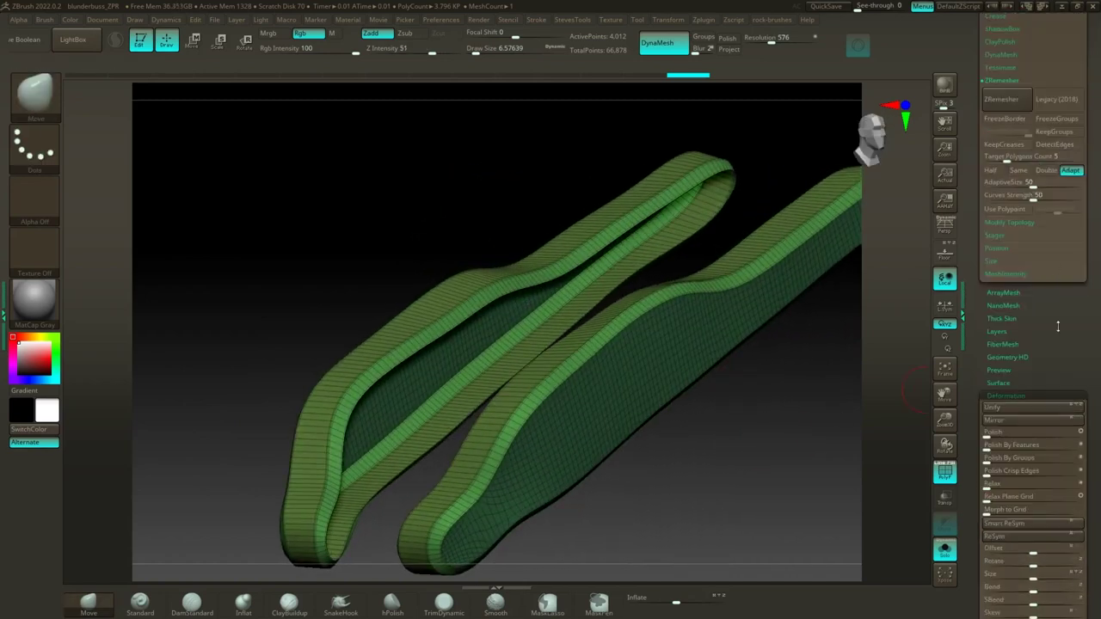
scroll(1064, 386, up, 10)
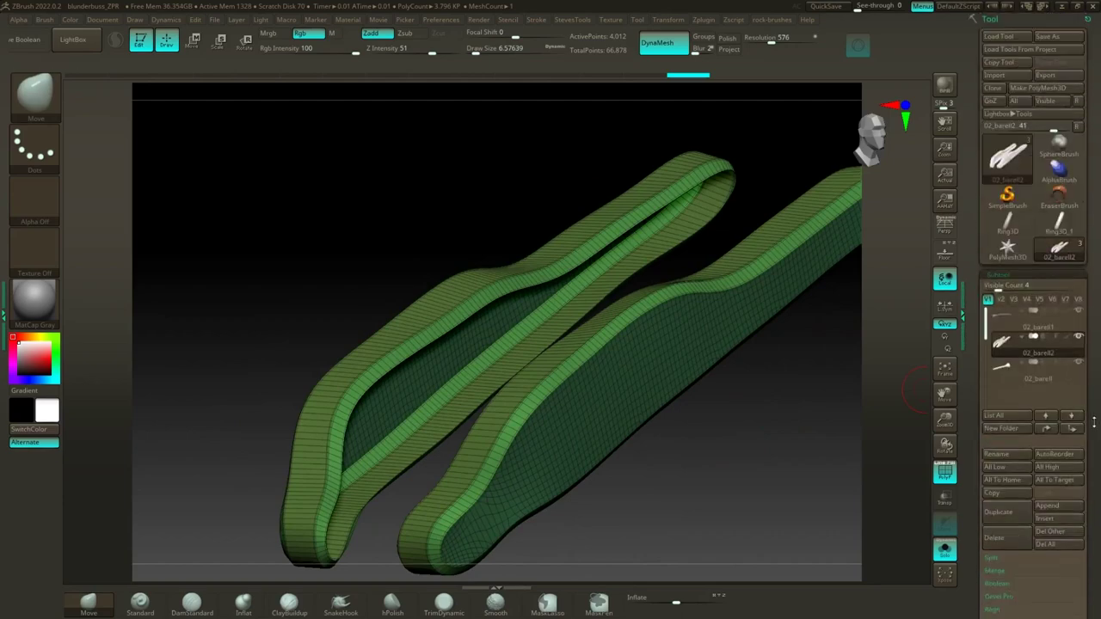
click(944, 549)
drag(739, 478, 762, 485)
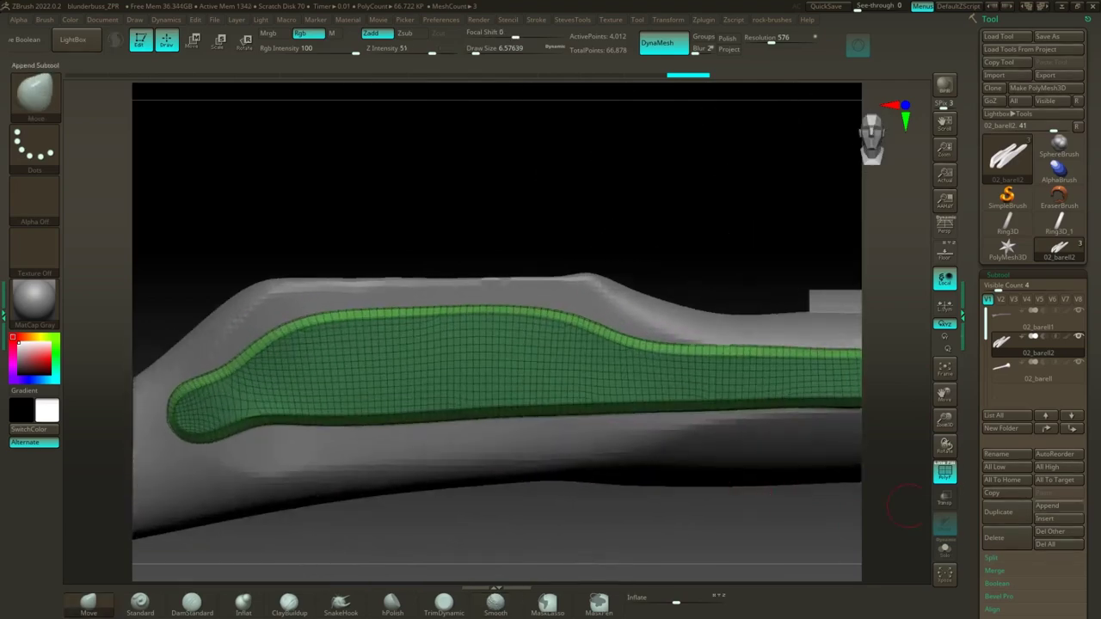
key(alt+Tab)
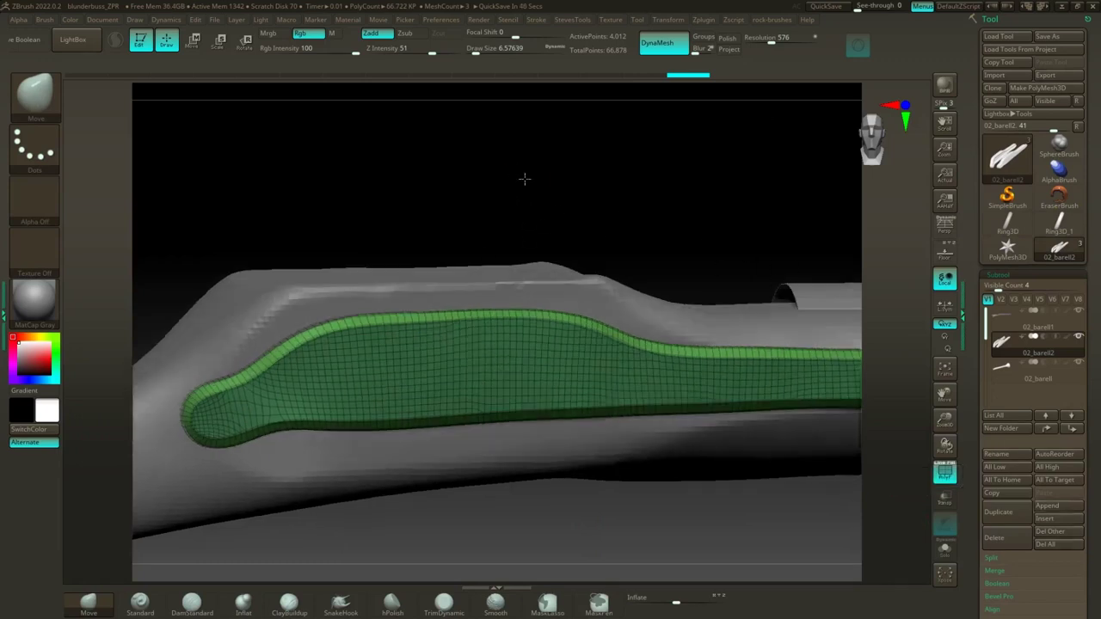
click(527, 169)
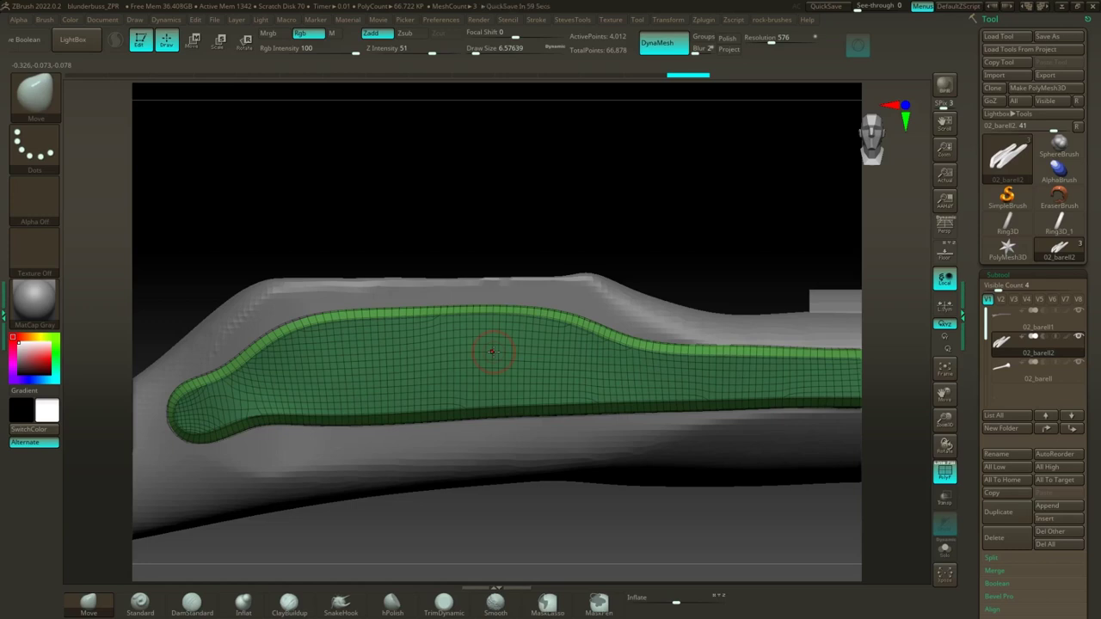
Step: Duplicate the lock plates subtool 02_barell2 and open the DynaMesh settings for the copy
click(999, 511)
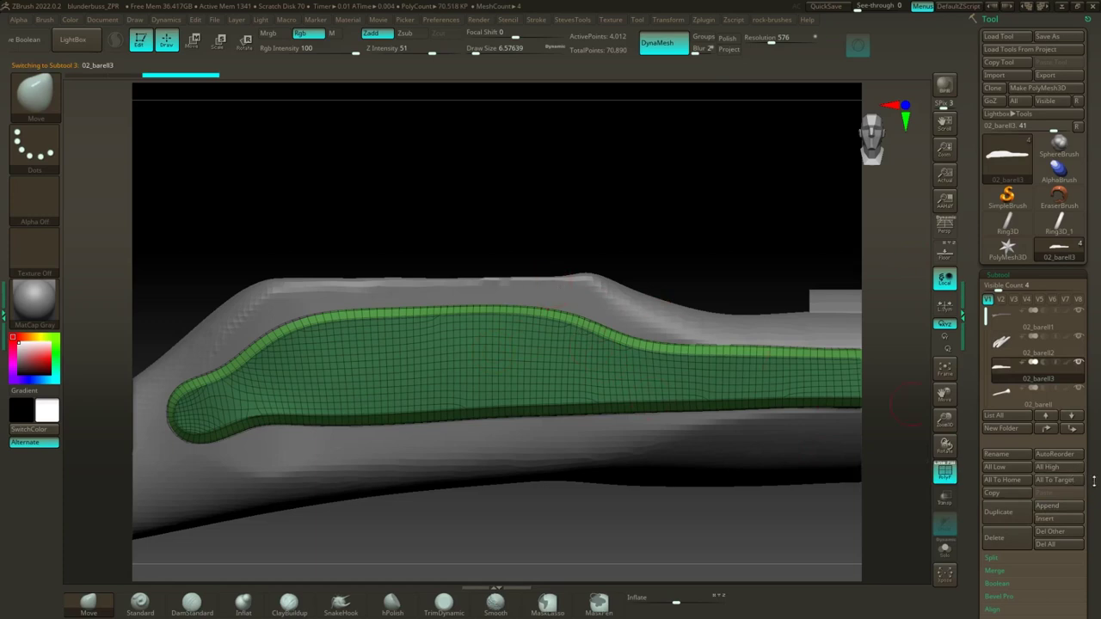
scroll(1092, 394, down, 5)
scroll(1097, 458, down, 6)
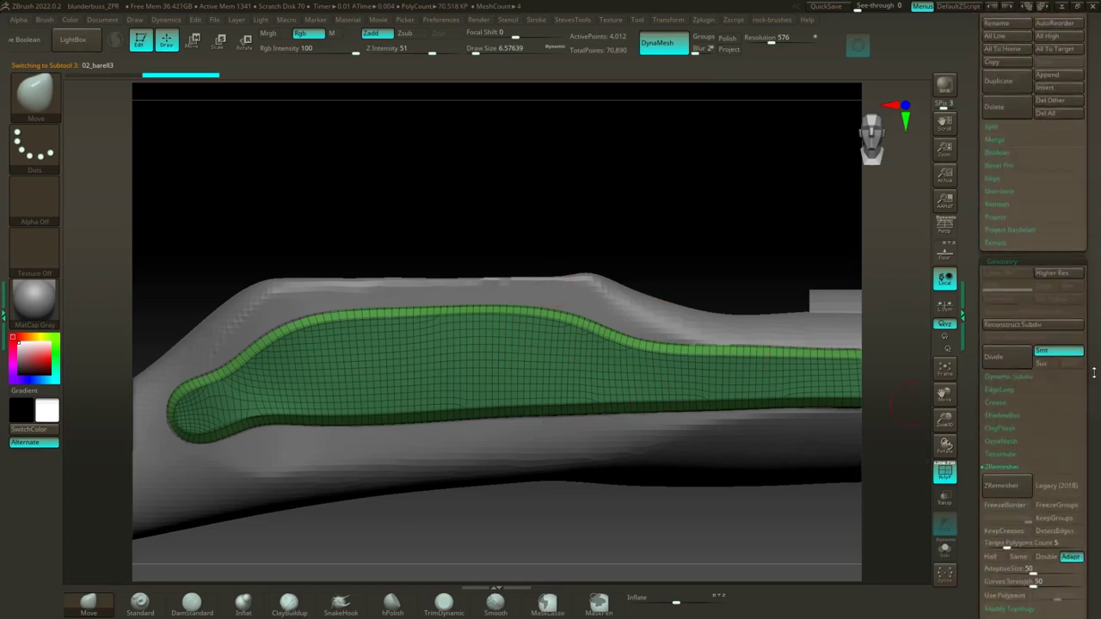
click(1004, 381)
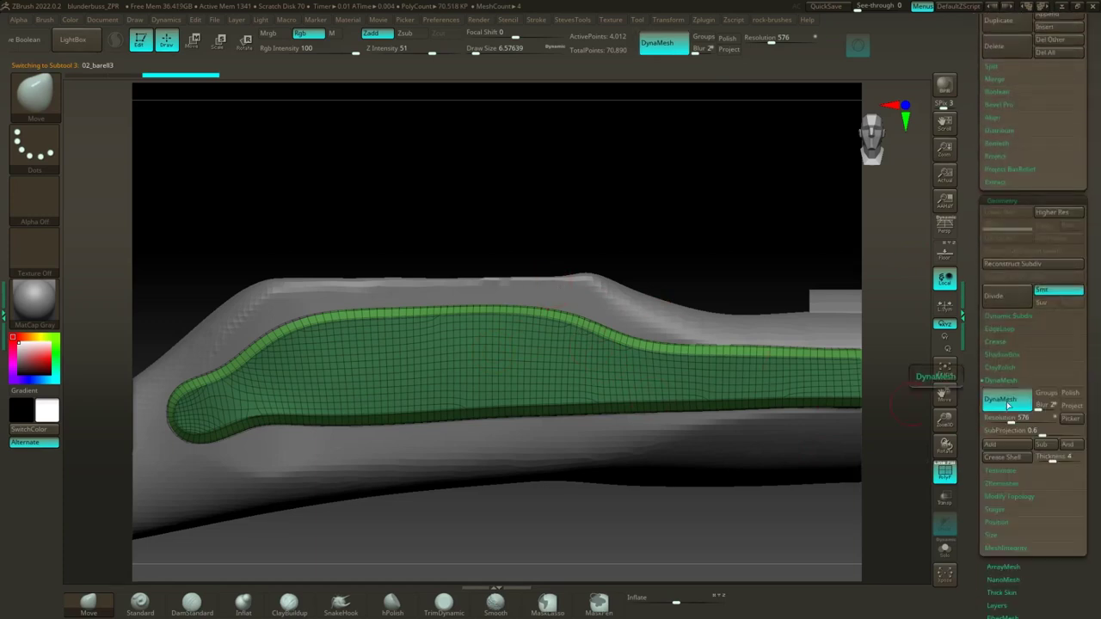
Step: Try remeshing the duplicated lock plates with DynaMesh at resolution 576, inspect them in Solo, and undo the remesh
ctrl+drag(676, 238, 708, 319)
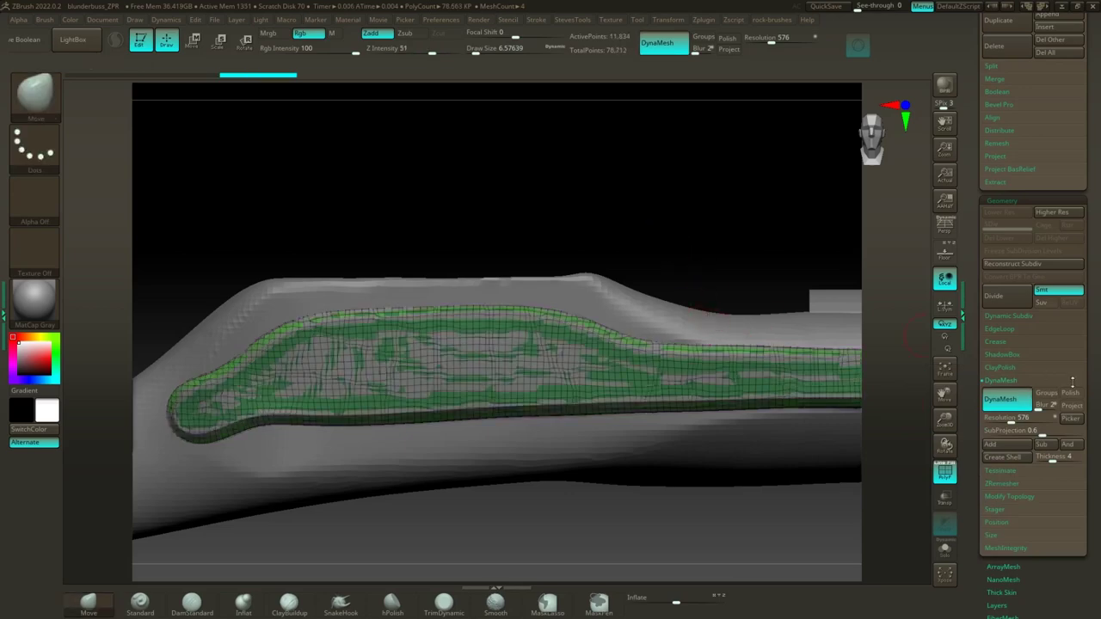
click(943, 552)
drag(529, 235, 560, 253)
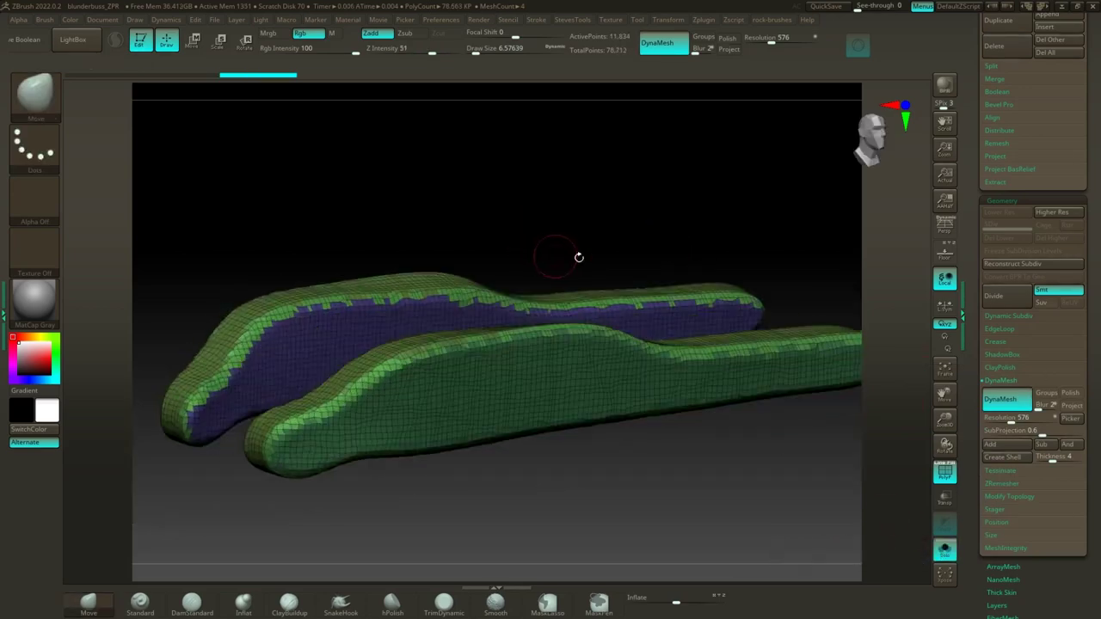
key(ctrl+z)
Step: Try a DynaMesh remesh of the duplicated lock plates at resolution 1128 and undo it
drag(1011, 421, 1021, 421)
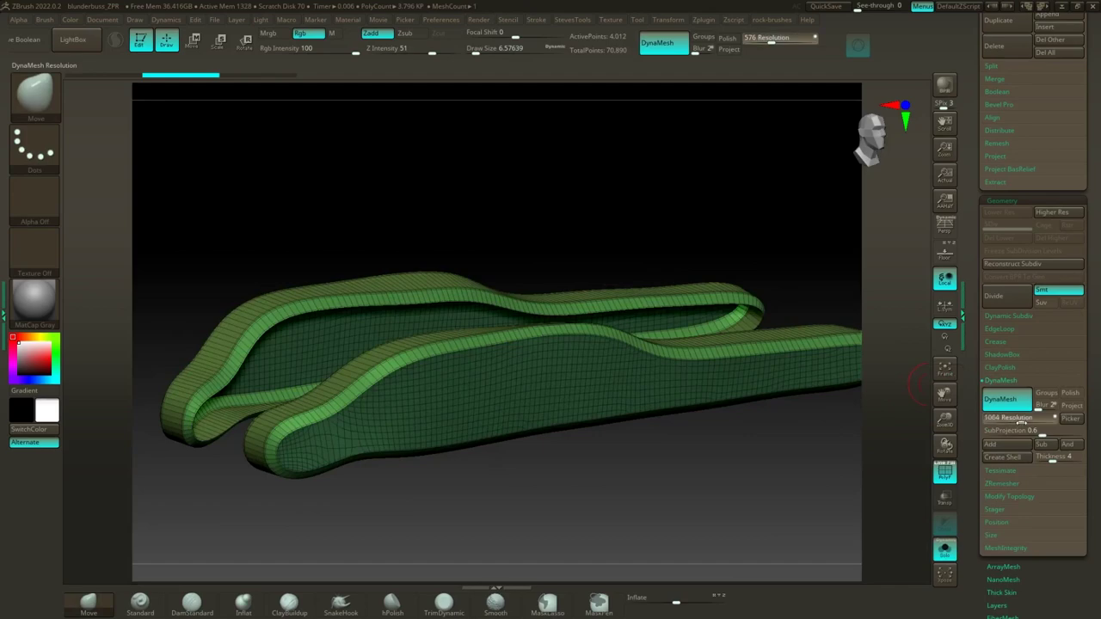
ctrl+drag(807, 234, 772, 270)
mouse_move(744, 235)
mouse_down()
mouse_move(769, 233)
mouse_move(746, 235)
mouse_up()
key(ctrl+z)
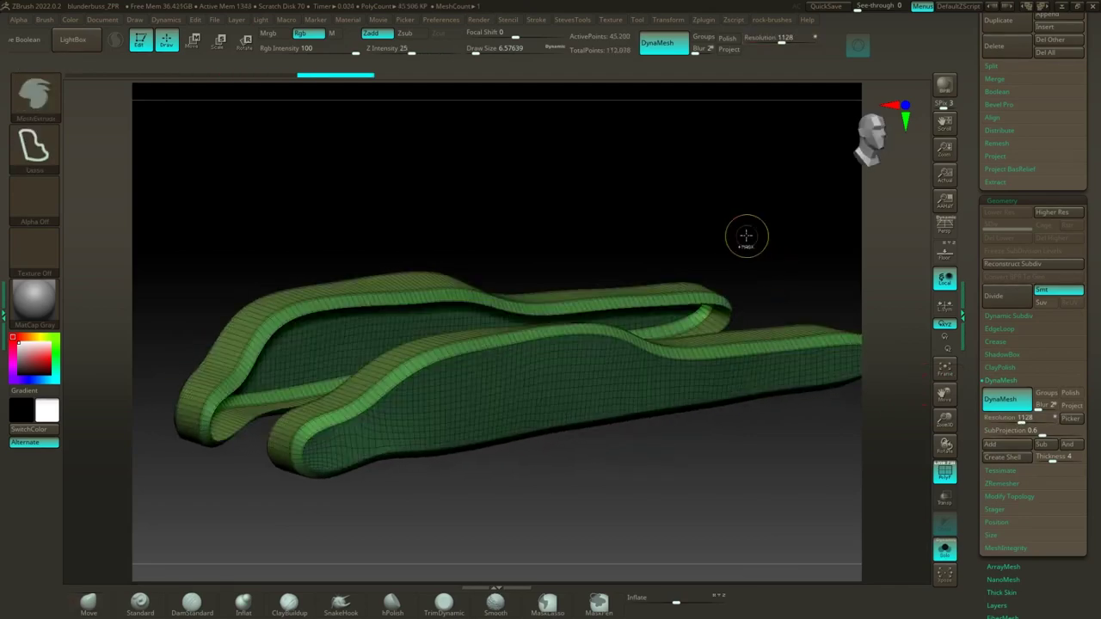
Step: Remesh the duplicated lock plates with DynaMesh at resolution 1872 and show them together with the stock in side view
drag(1015, 420, 1025, 421)
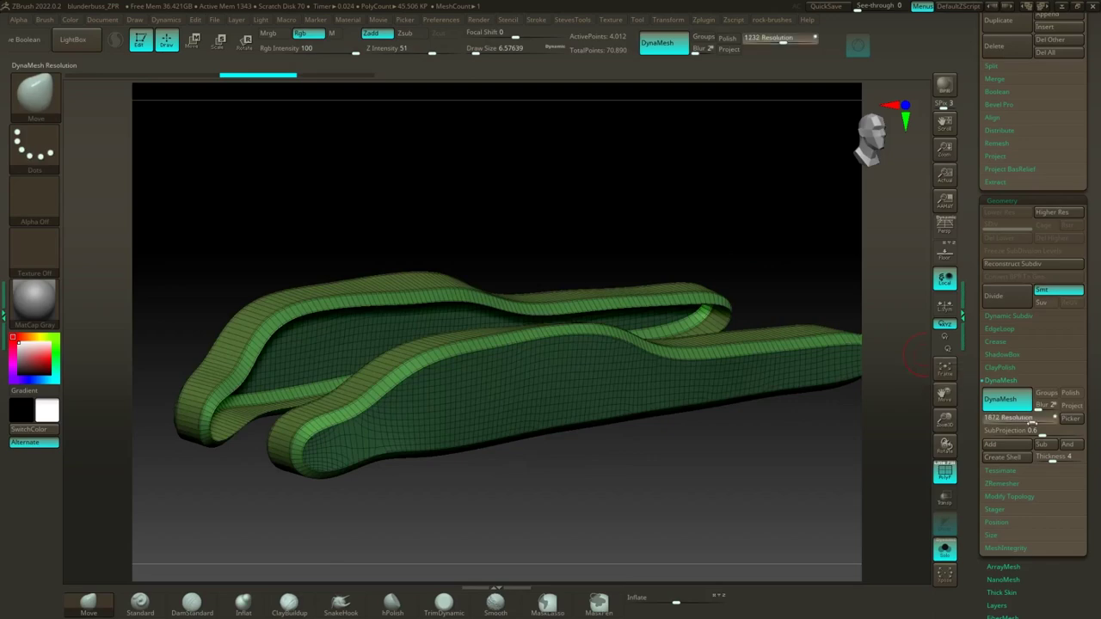
ctrl+drag(774, 261, 870, 511)
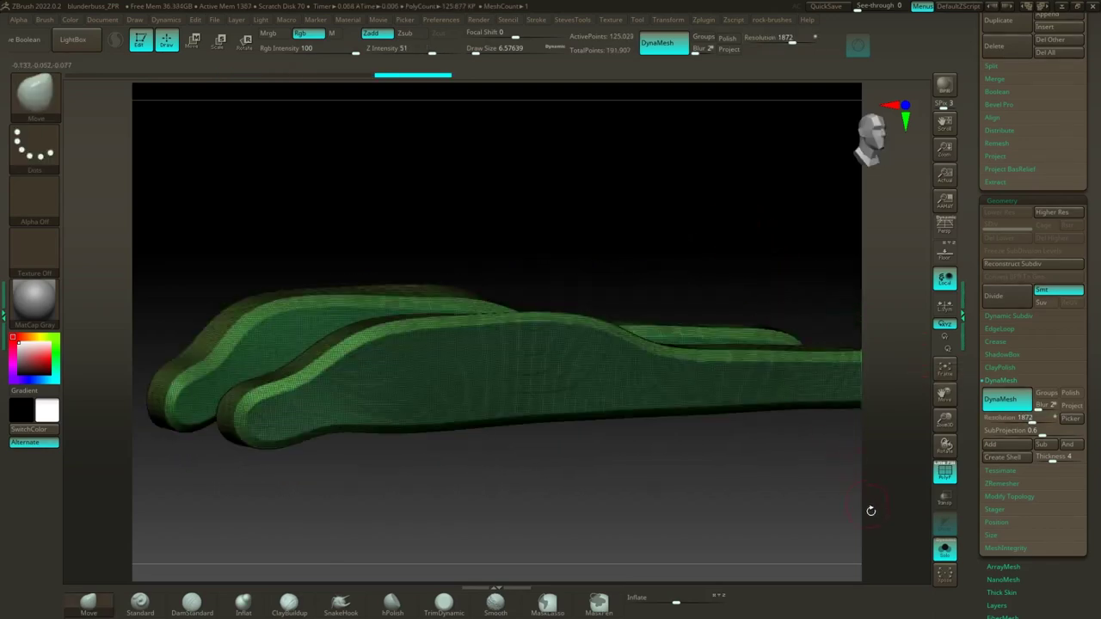
click(944, 550)
shift+drag(687, 513, 655, 512)
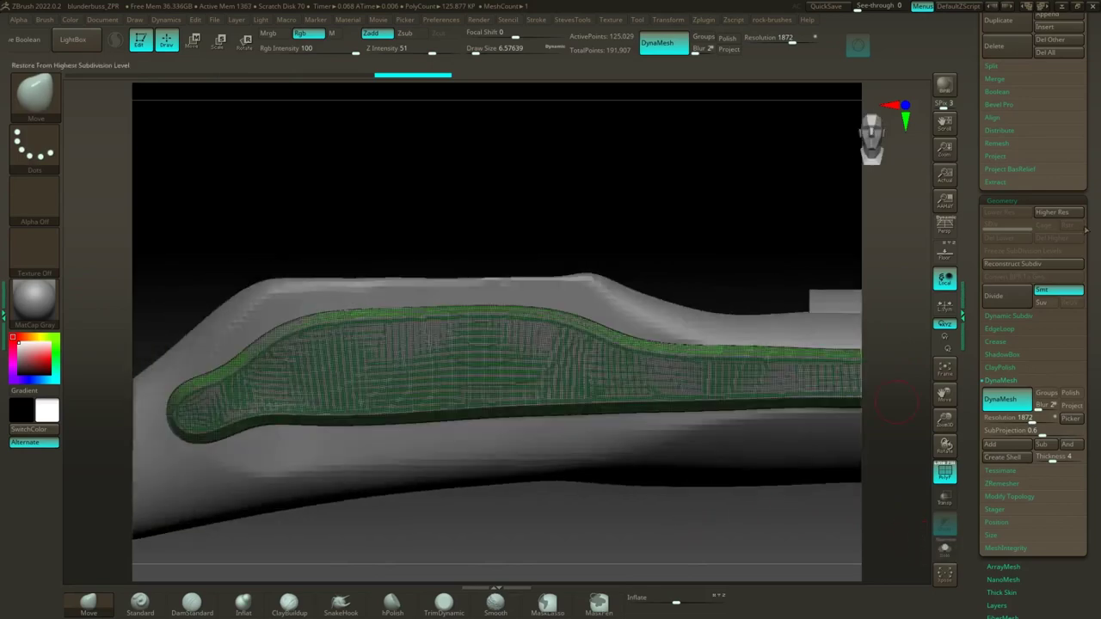
Step: Hide the original lock plates subtool 02_barell2, leaving the remeshed copy and the stock visible
scroll(1049, 336, up, 5)
mouse_move(1075, 337)
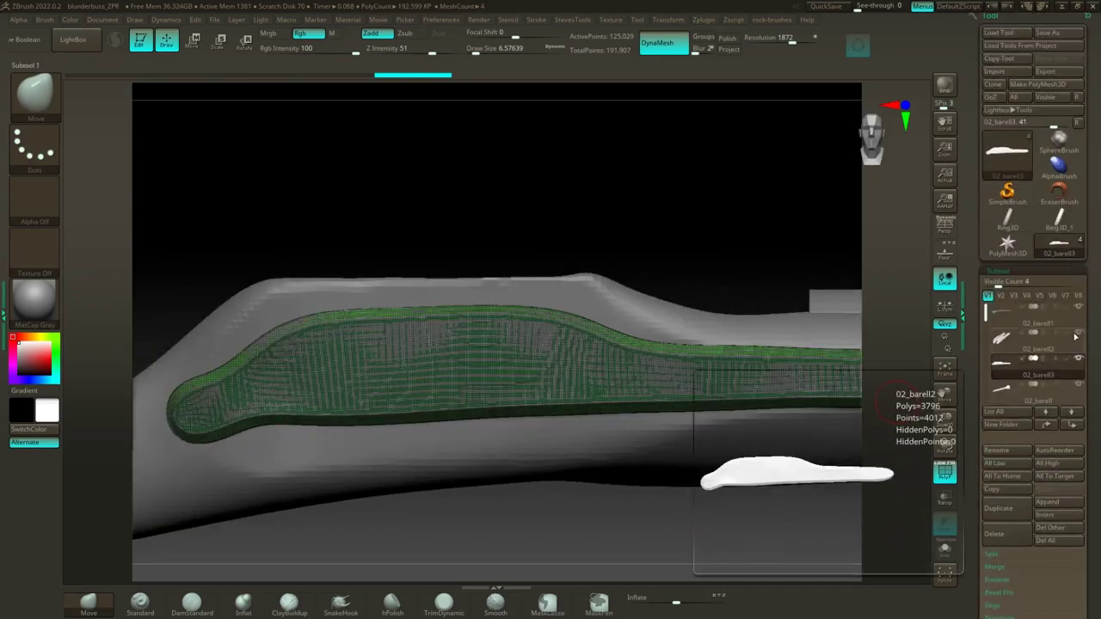
drag(585, 211, 599, 144)
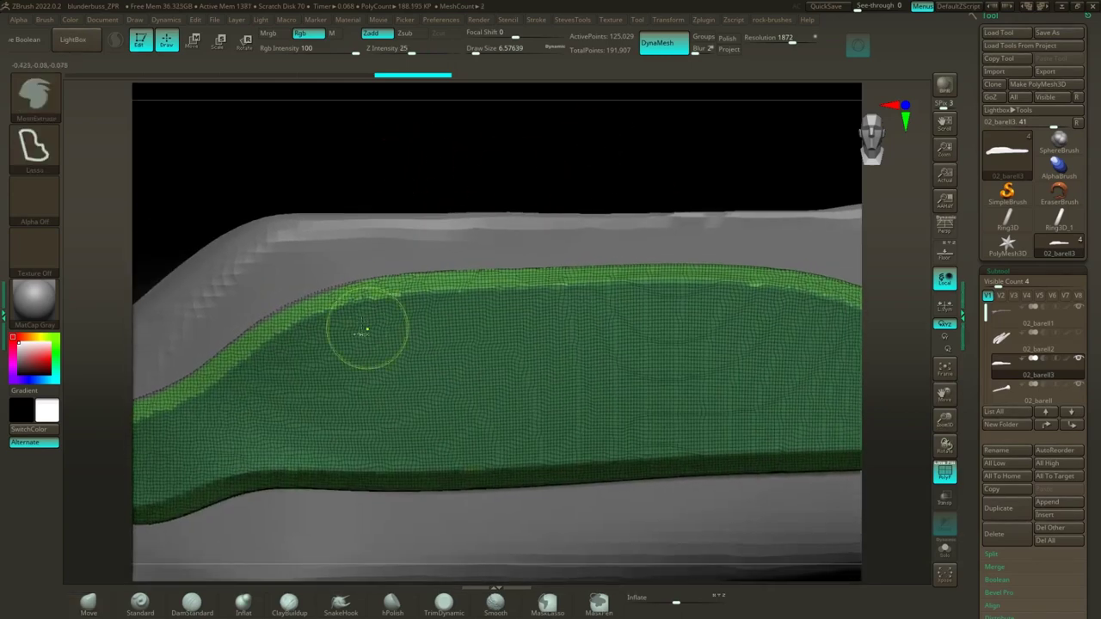
Step: Mask an elongated teardrop-shaped area on the lock plate's side face with the MaskLasso brush
ctrl+click(38, 100)
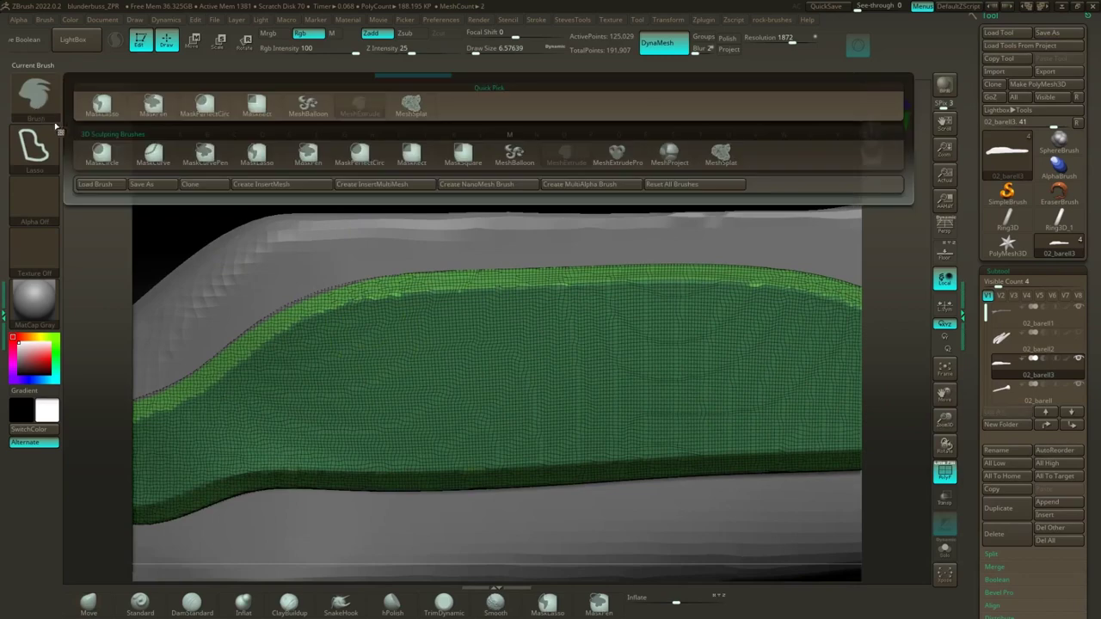
click(193, 116)
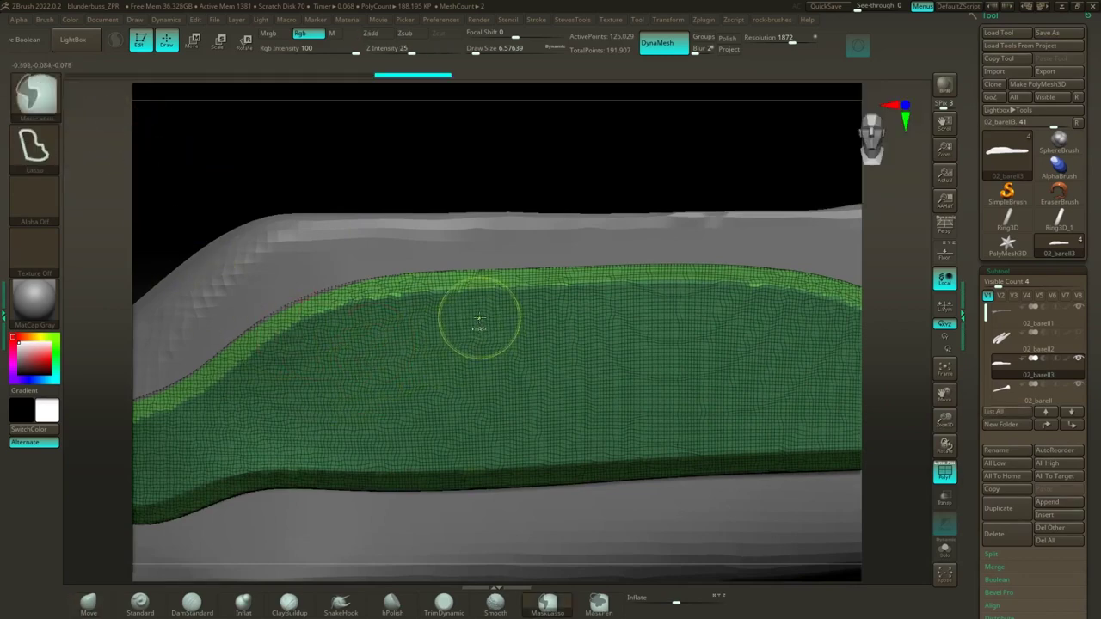
mouse_move(473, 320)
ctrl+mouse_down()
mouse_move(423, 321)
mouse_move(354, 392)
mouse_move(380, 430)
mouse_move(521, 438)
mouse_move(695, 420)
ctrl+mouse_up()
mouse_move(754, 415)
mouse_down()
mouse_move(839, 392)
mouse_move(840, 365)
mouse_move(535, 311)
mouse_up()
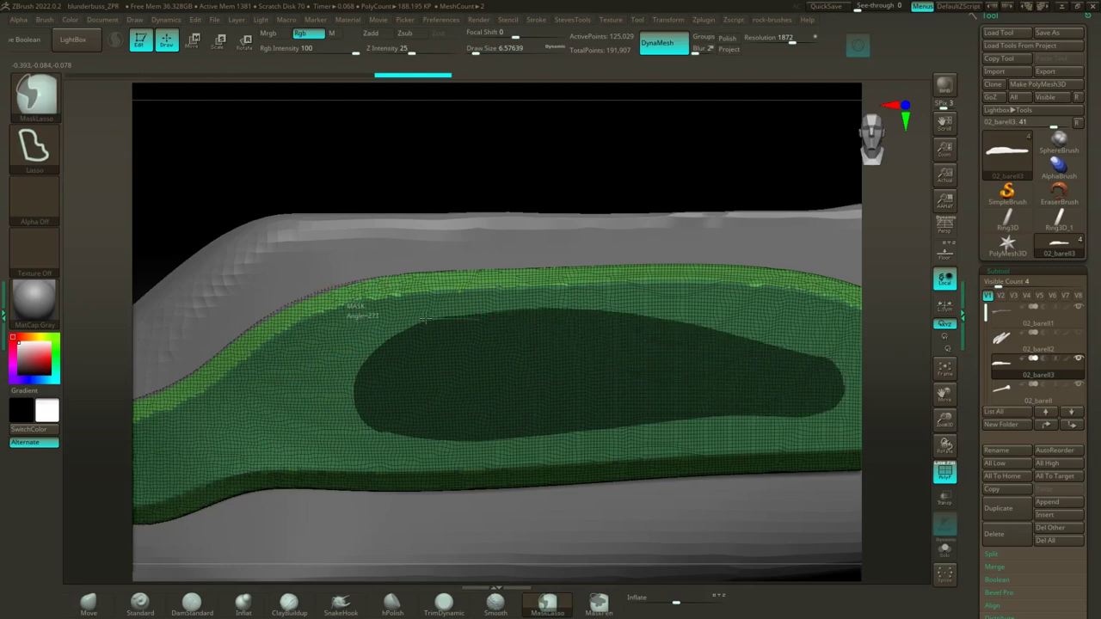
ctrl+drag(418, 324, 416, 327)
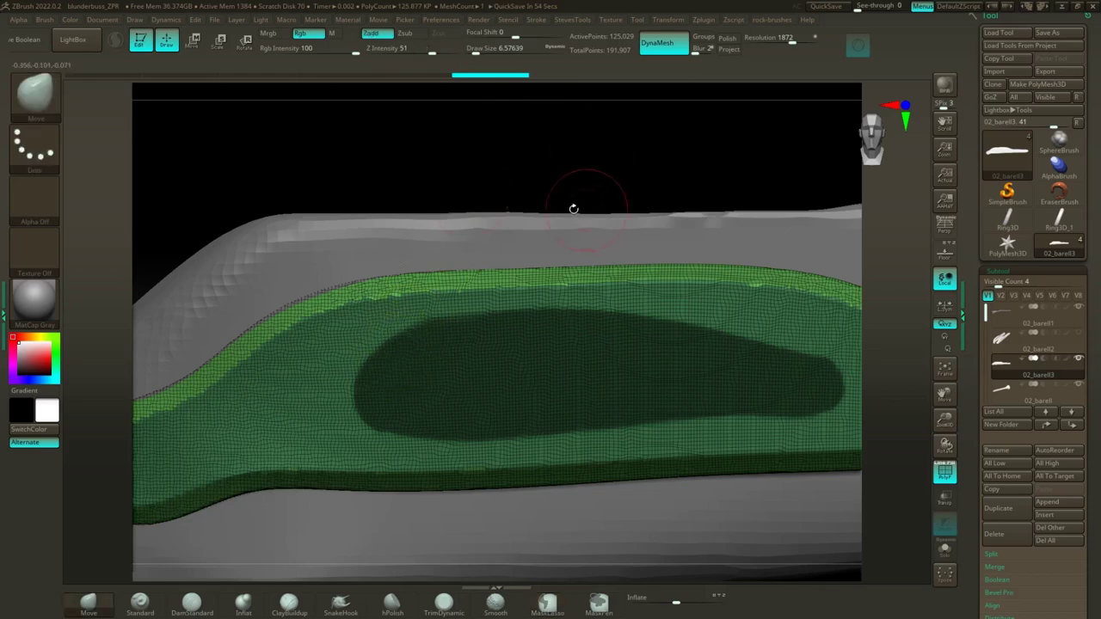
Step: Hide and restore the lock plate's face polygroup and adjust the edge of the teardrop mask
drag(574, 209, 569, 186)
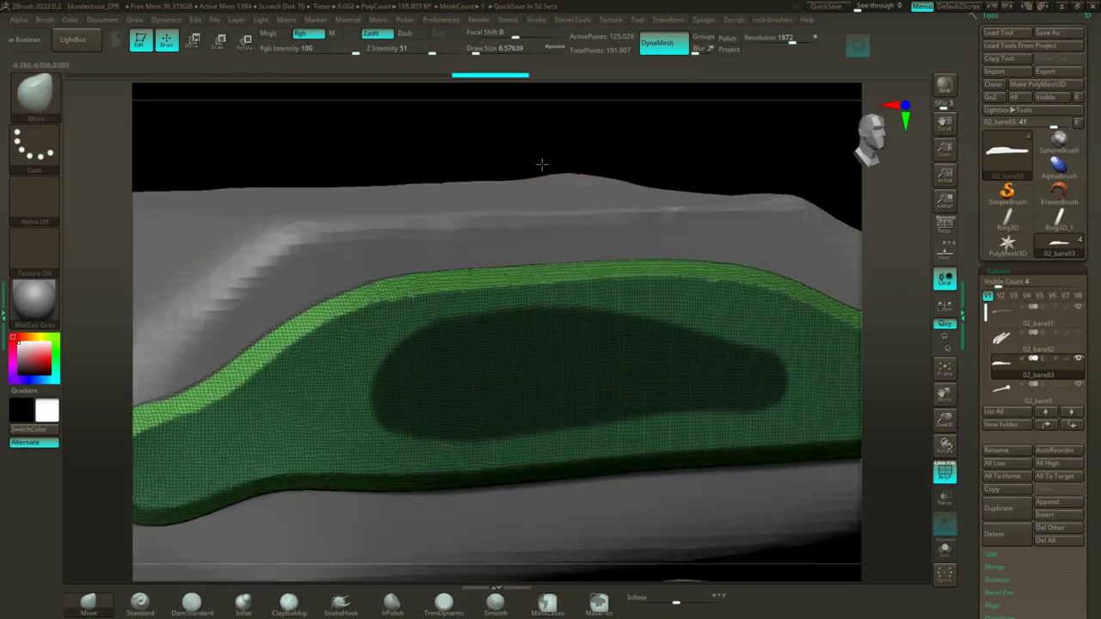
ctrl+shift+click(631, 316)
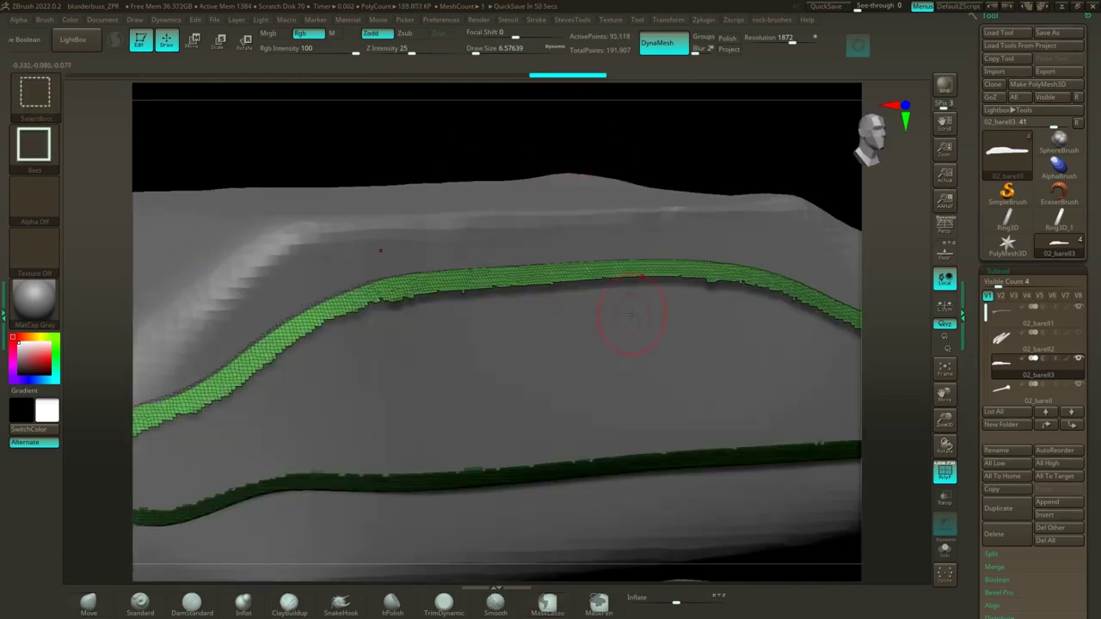
ctrl+shift+click(632, 316)
ctrl+shift+click(633, 315)
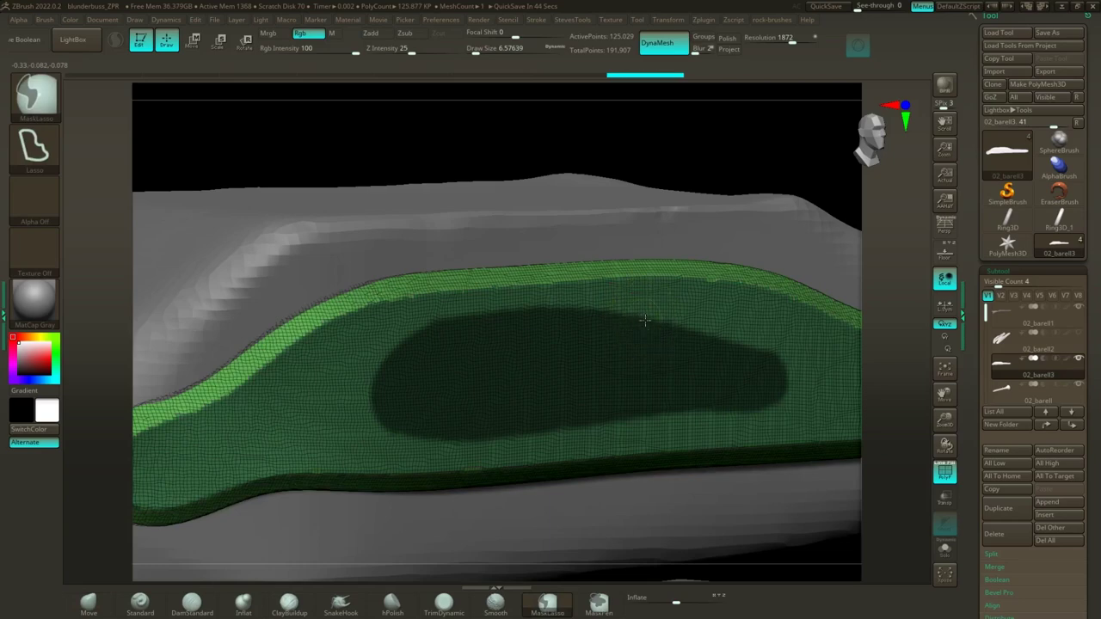
ctrl+click(648, 326)
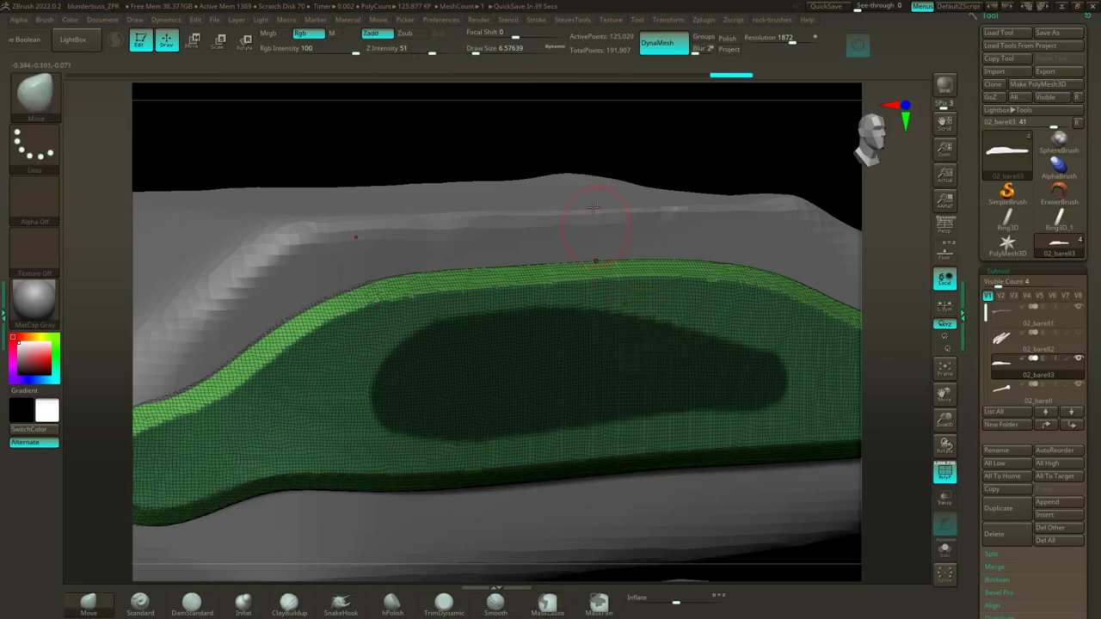
Step: Preview an extraction of the masked teardrop area with smoothness 5, thickness 0.02 and TBorder on
scroll(1031, 492, down, 5)
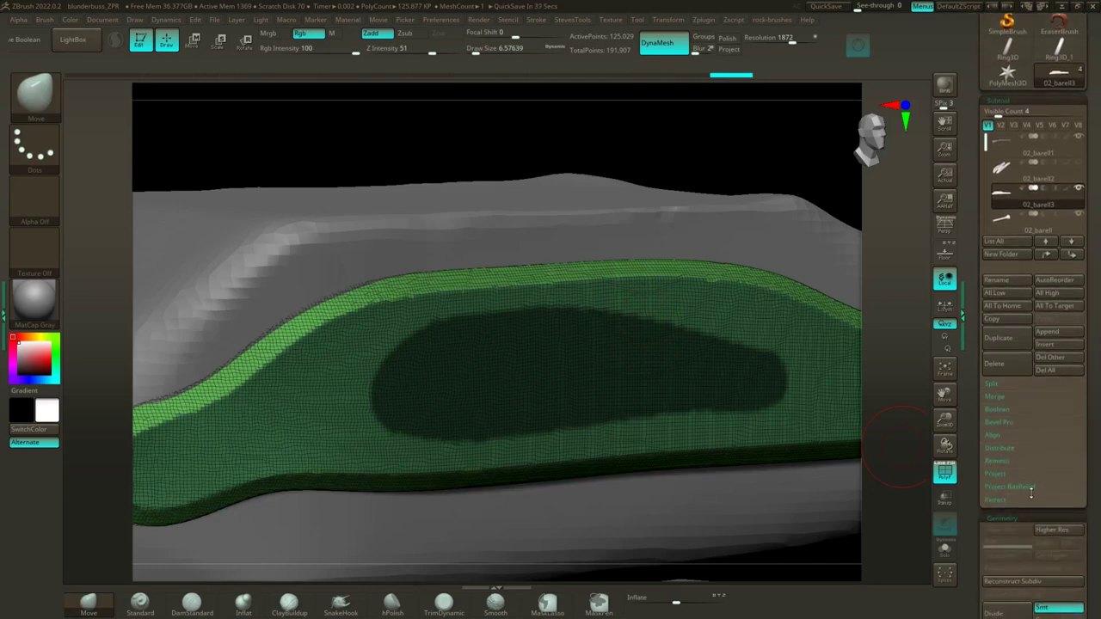
click(998, 500)
scroll(1041, 482, down, 2)
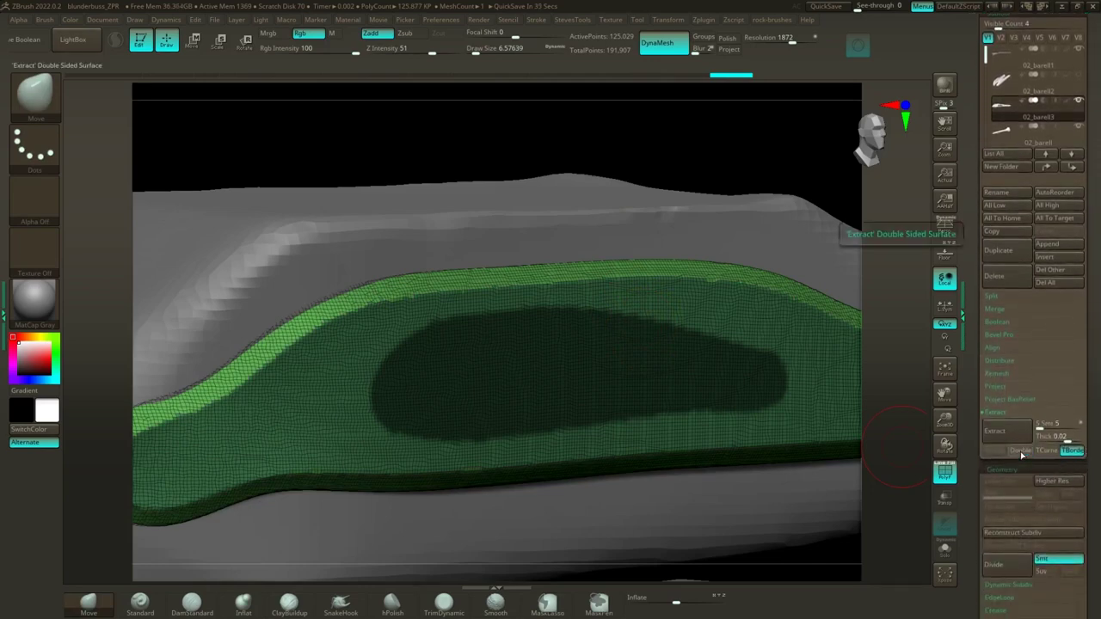
click(1068, 451)
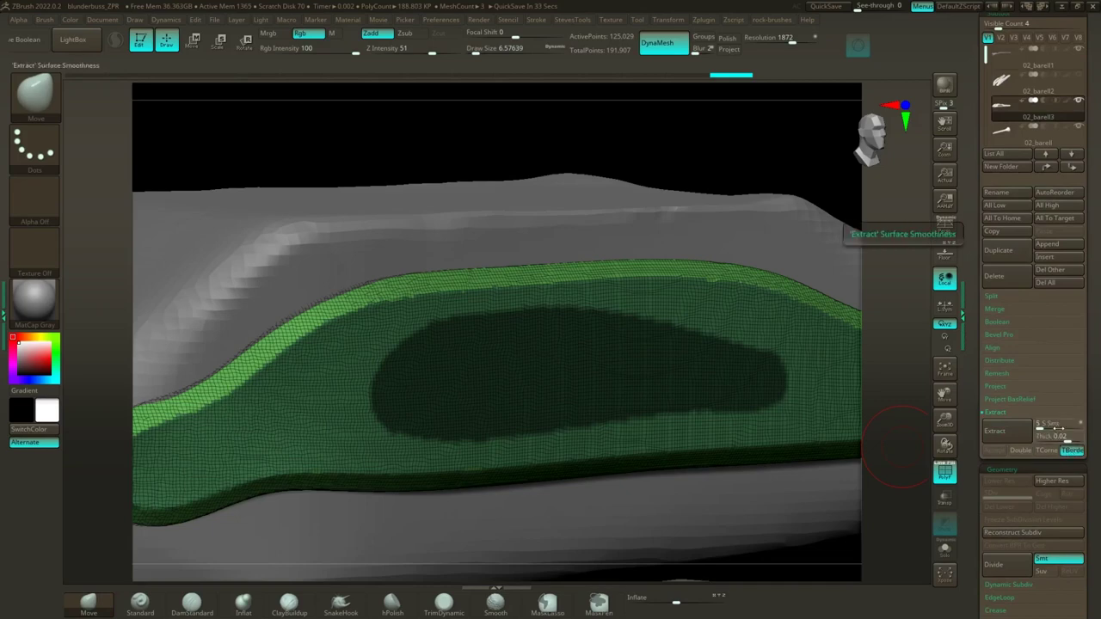
click(1014, 440)
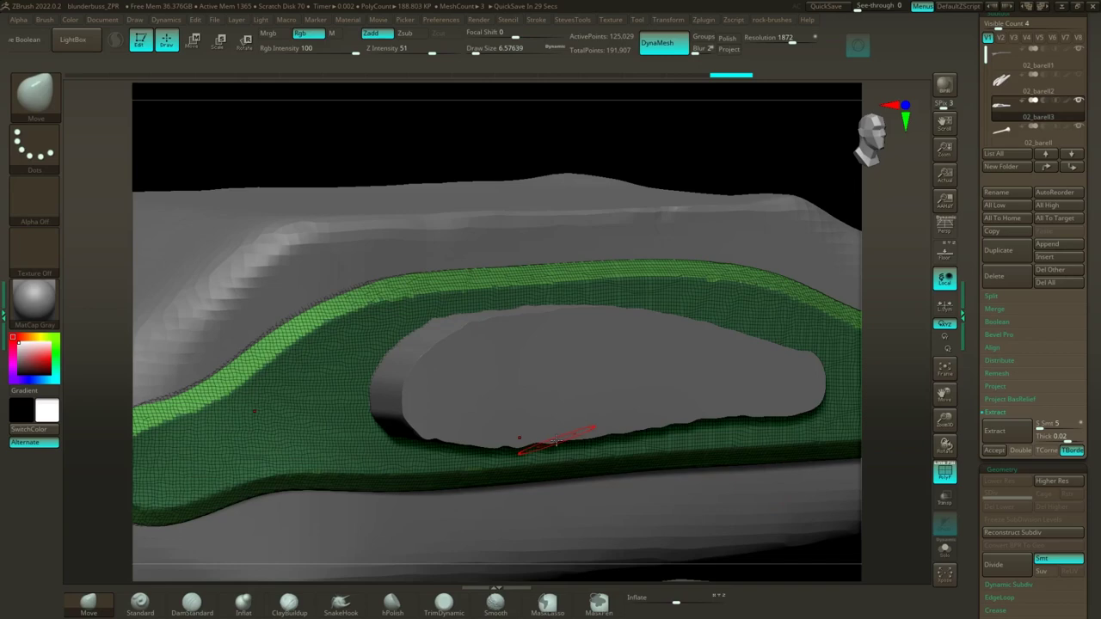
drag(540, 125, 921, 381)
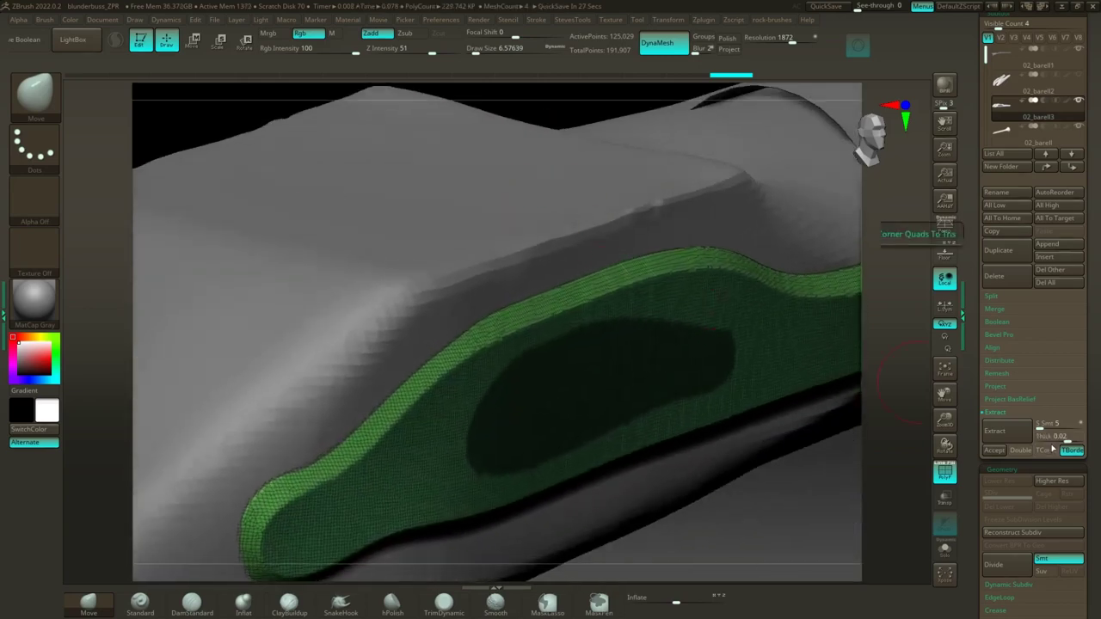
Step: Reduce the extraction thickness to 0.00178, extract the masked teardrop area again and accept it as a new subtool
drag(1067, 438, 1064, 439)
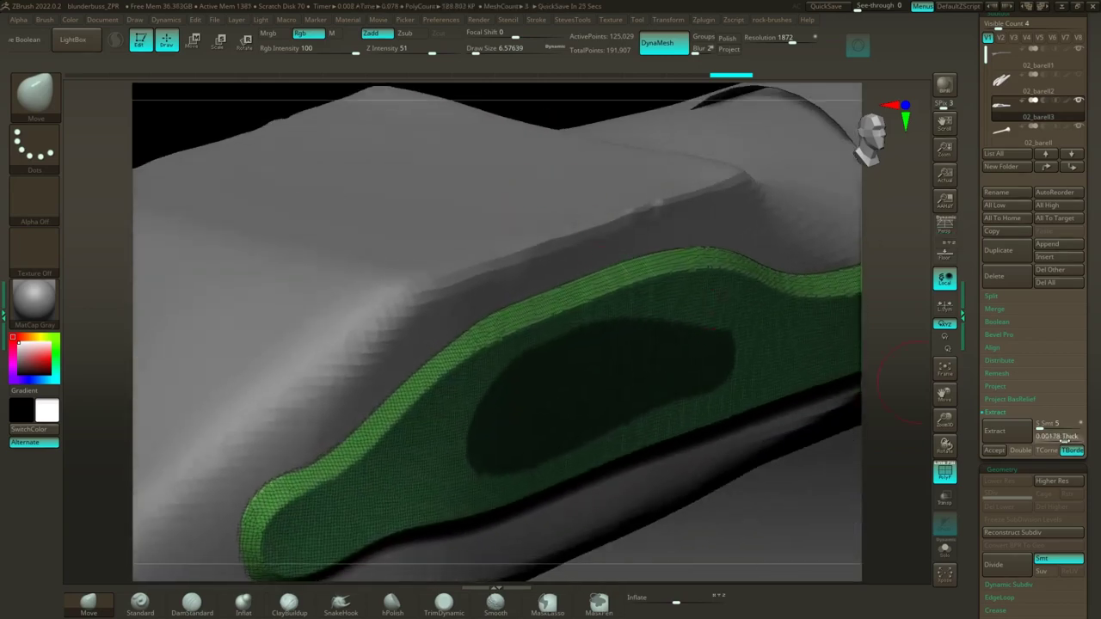
click(1006, 430)
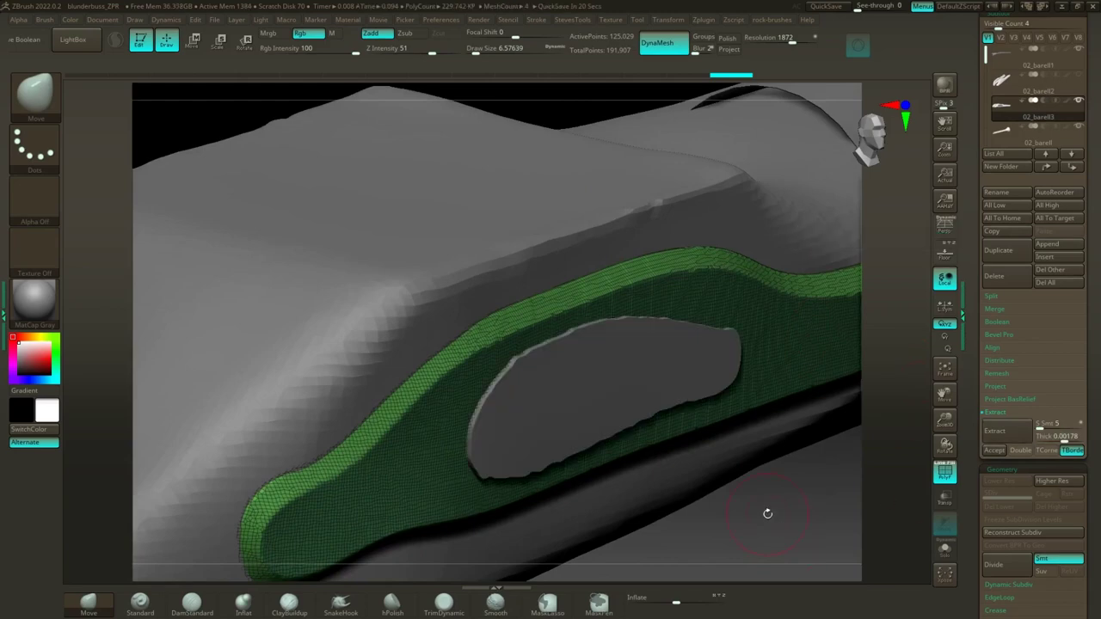
mouse_move(767, 513)
mouse_down()
mouse_move(793, 514)
mouse_move(757, 514)
mouse_up()
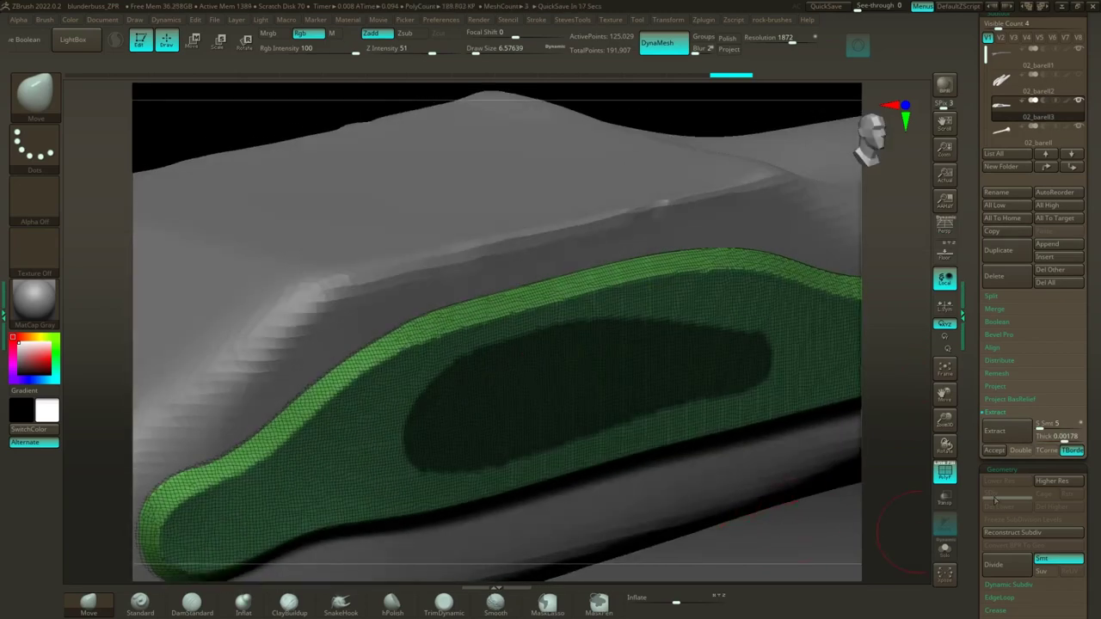
click(995, 451)
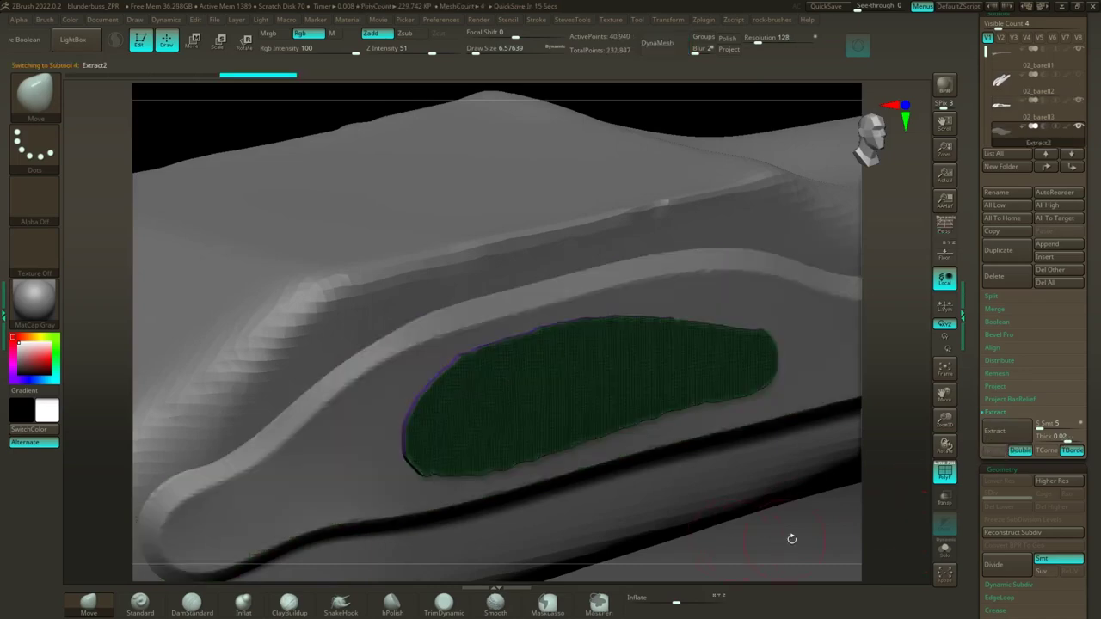
drag(791, 538, 717, 474)
drag(777, 540, 749, 508)
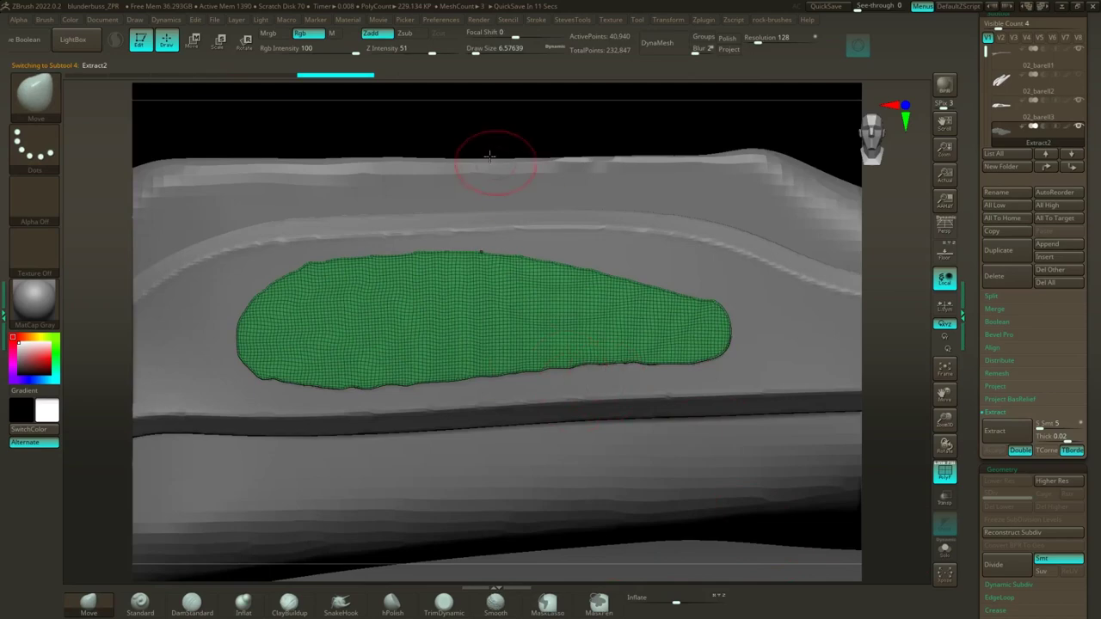
Step: Polish the extracted teardrop piece by groups and repeat the deformation on the active subtool to smooth its jagged outline
drag(468, 135, 497, 146)
scroll(1086, 297, down, 6)
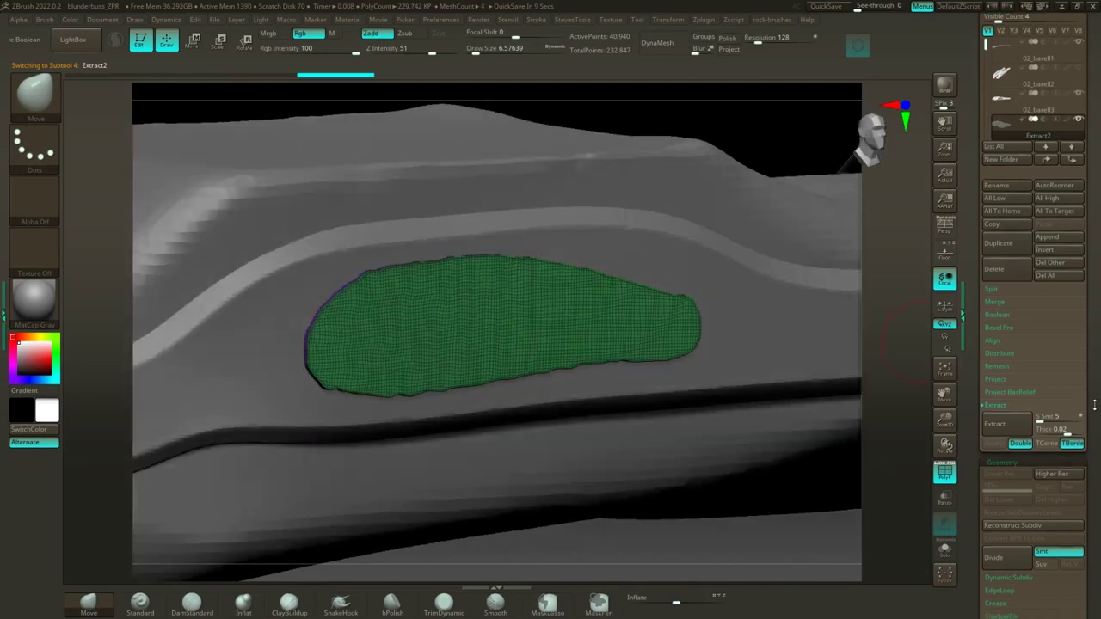
scroll(1091, 490, down, 2)
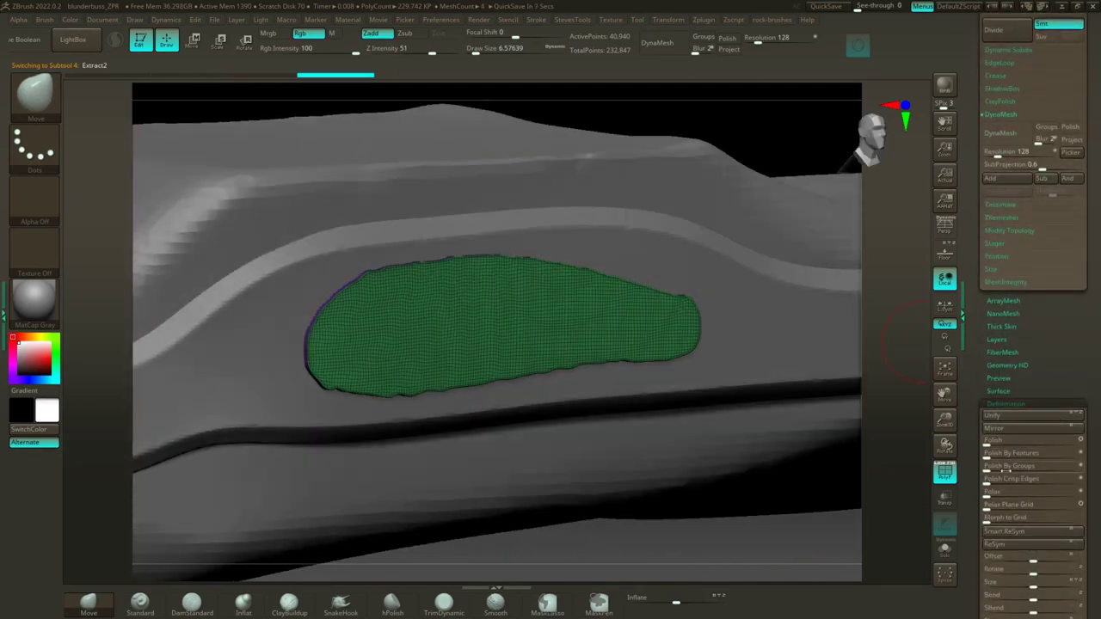
click(1011, 467)
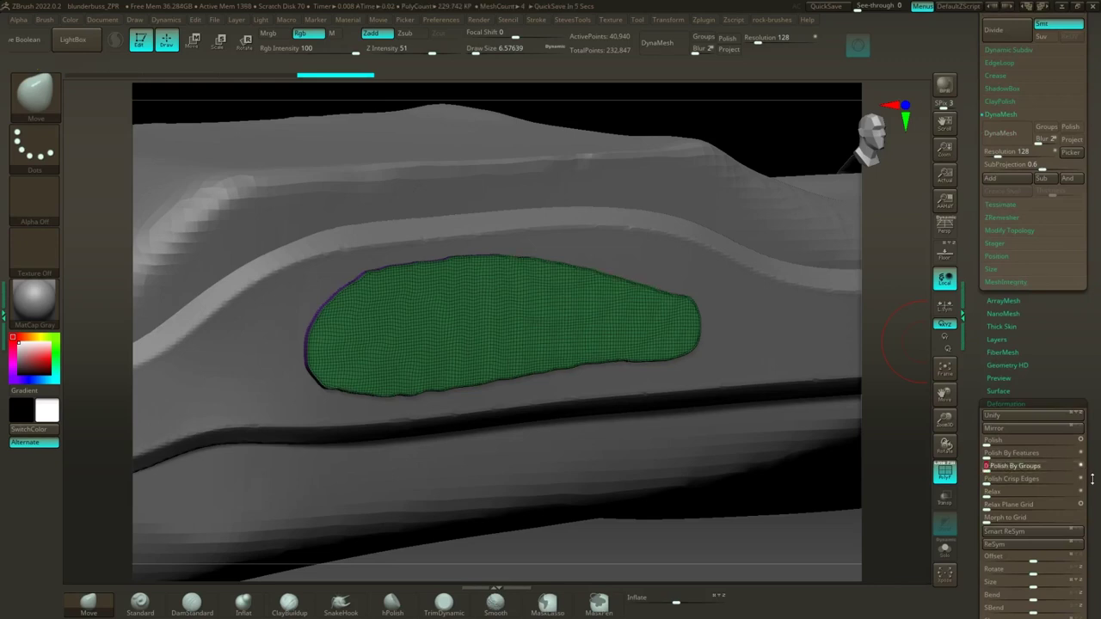
scroll(1095, 498, down, 6)
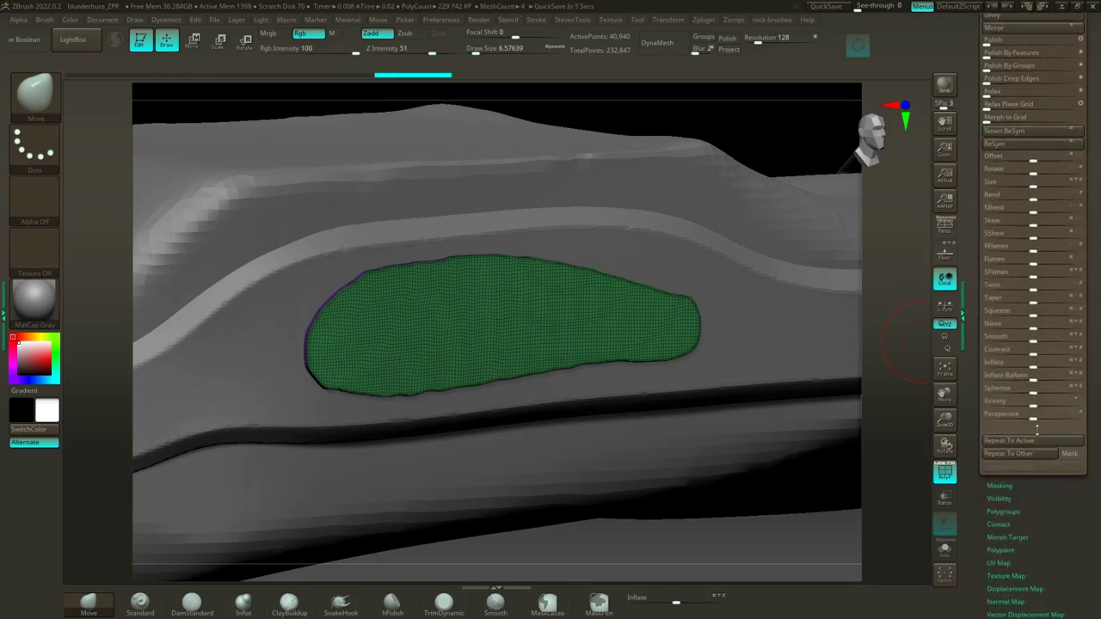
click(1035, 441)
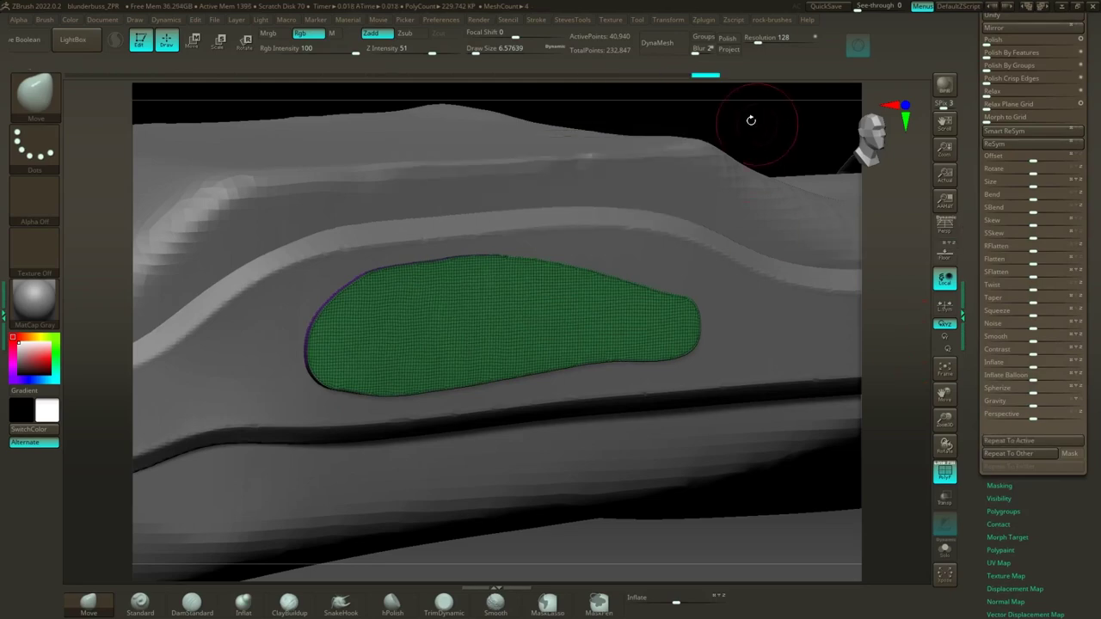
drag(749, 115, 715, 98)
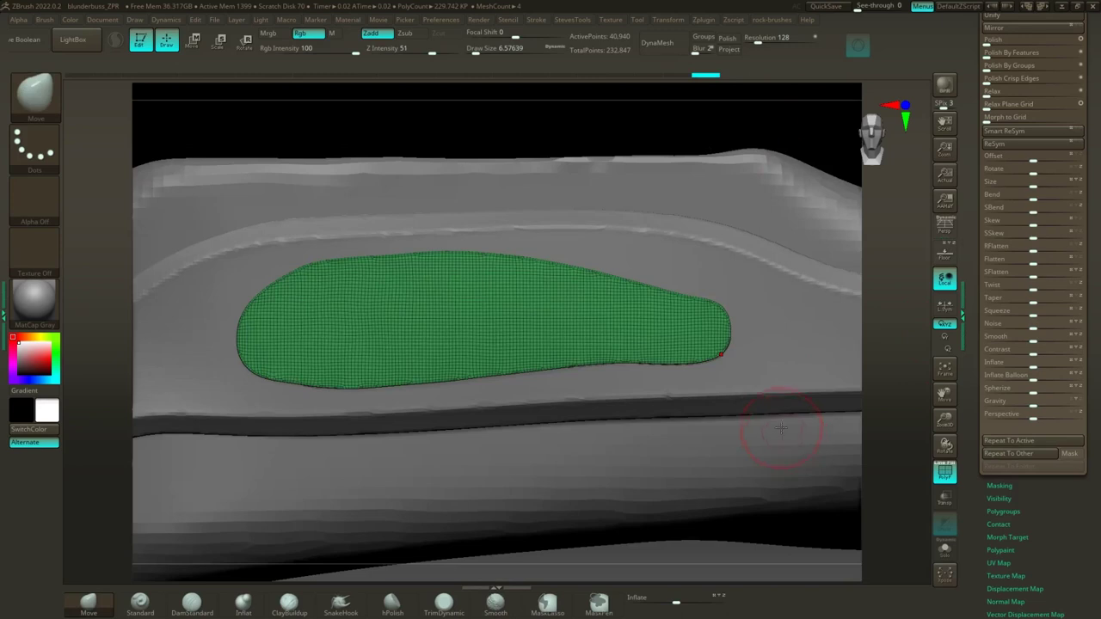
Step: Enlarge the Move brush to a draw size of about 17 and reshape the narrow end of the extracted teardrop piece
key(s)
drag(561, 117, 564, 119)
key(s)
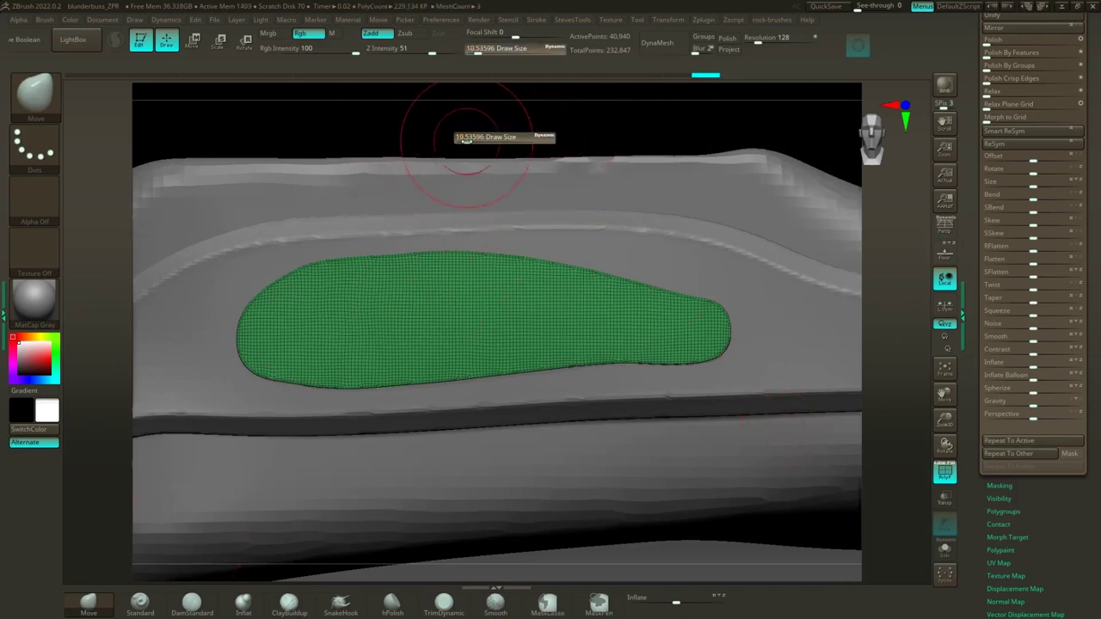
drag(468, 139, 478, 140)
key(s)
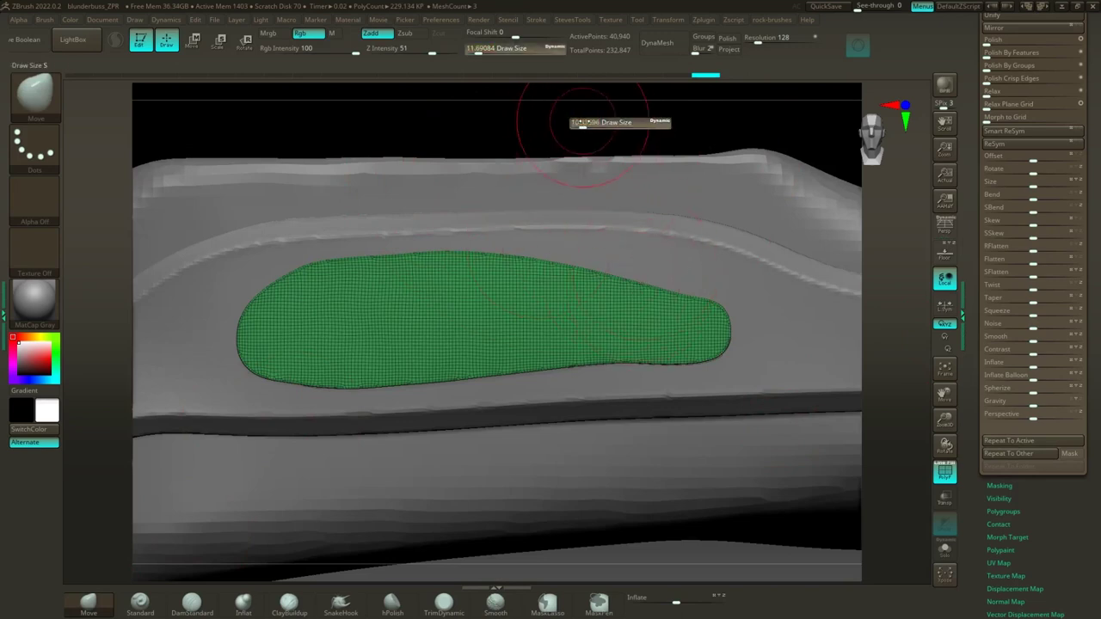
drag(573, 122, 584, 123)
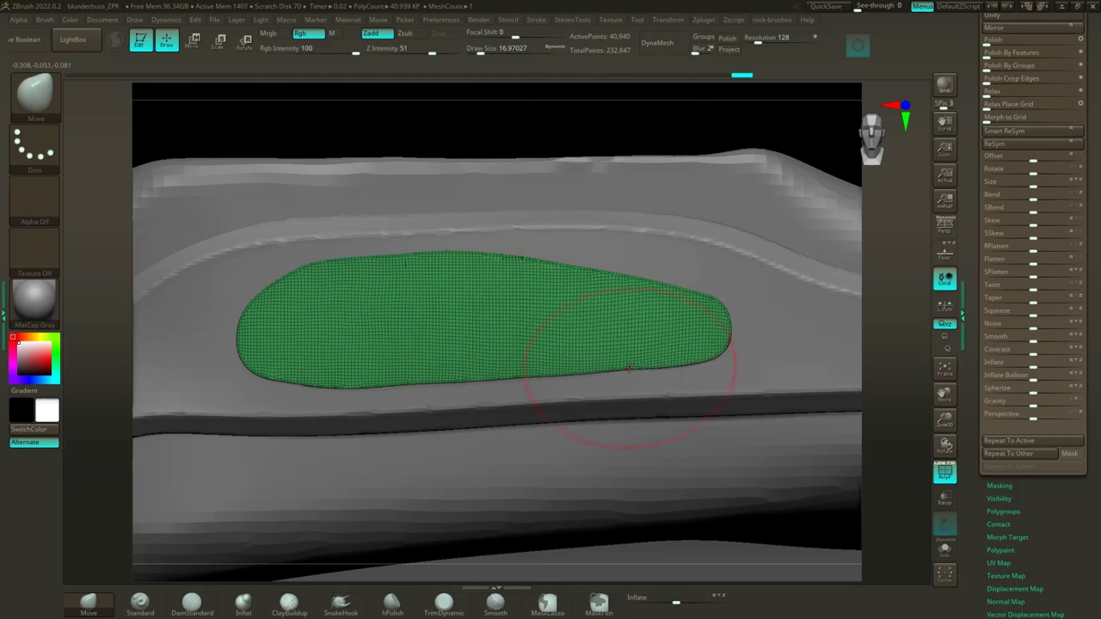
drag(552, 141, 579, 175)
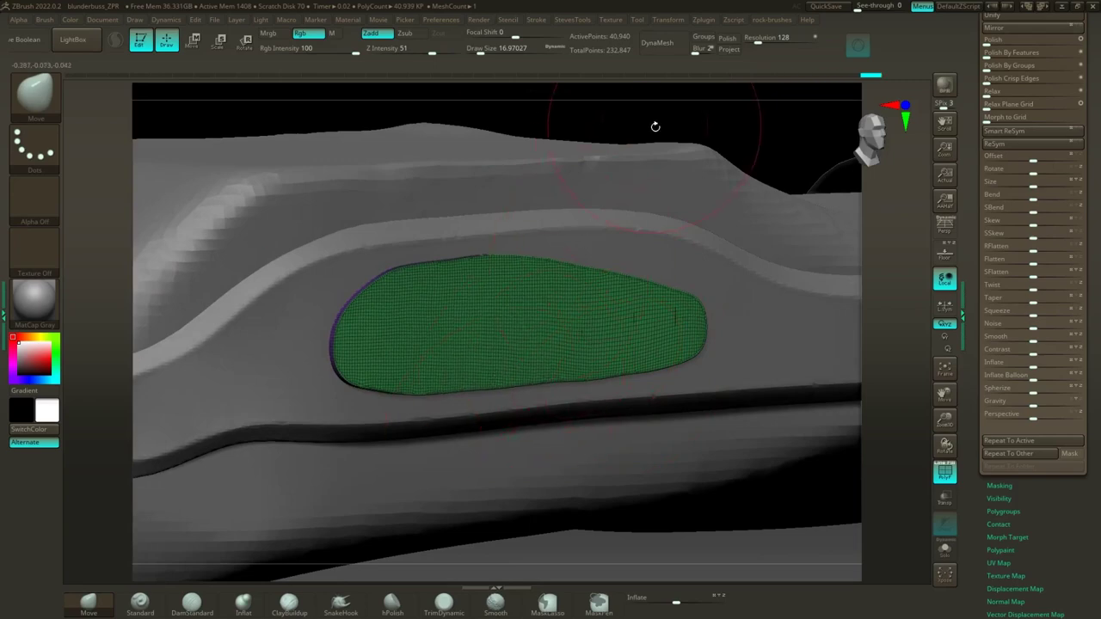
Step: Turn off the polyframe display and examine the raised piece on the lock plate from several angles and at full gun length
drag(656, 123, 610, 172)
drag(662, 123, 551, 168)
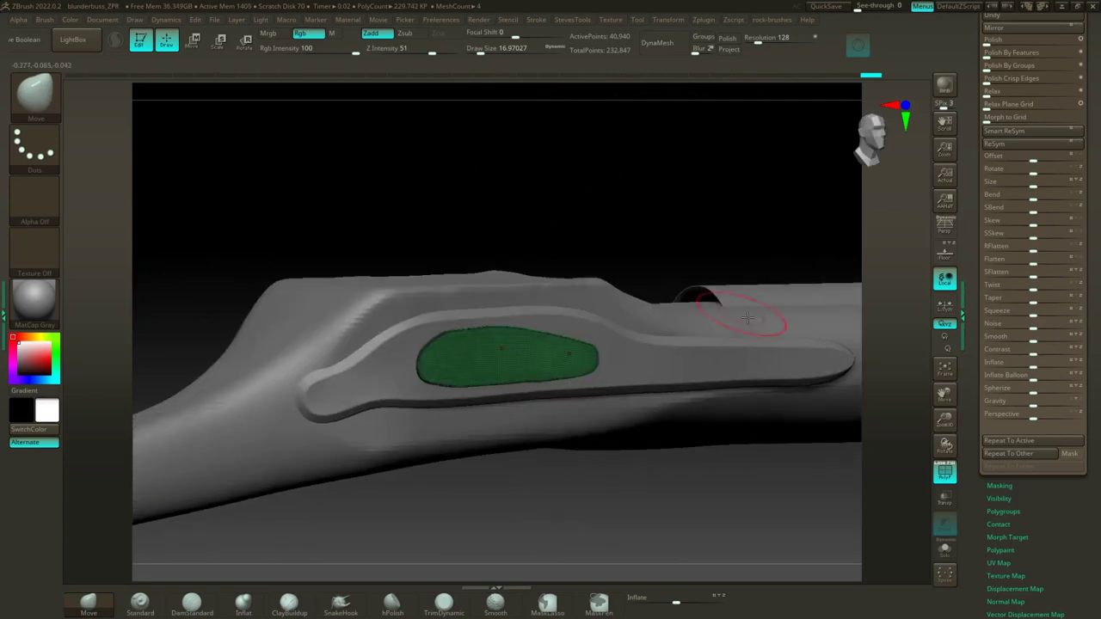
click(944, 472)
drag(634, 510, 653, 523)
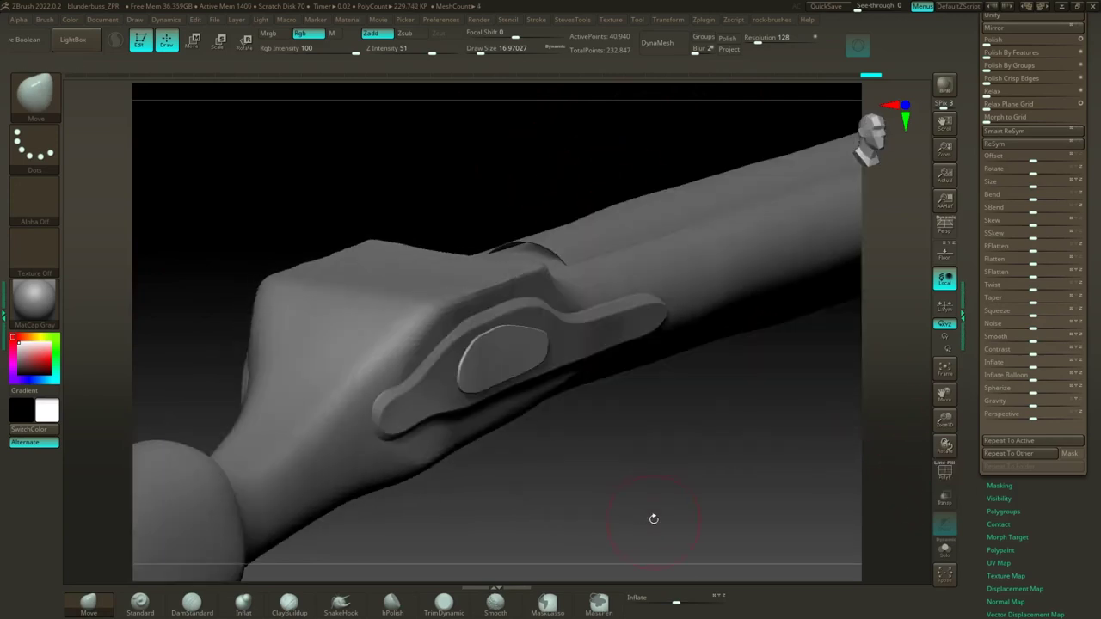
drag(650, 483, 625, 483)
alt+drag(710, 464, 650, 463)
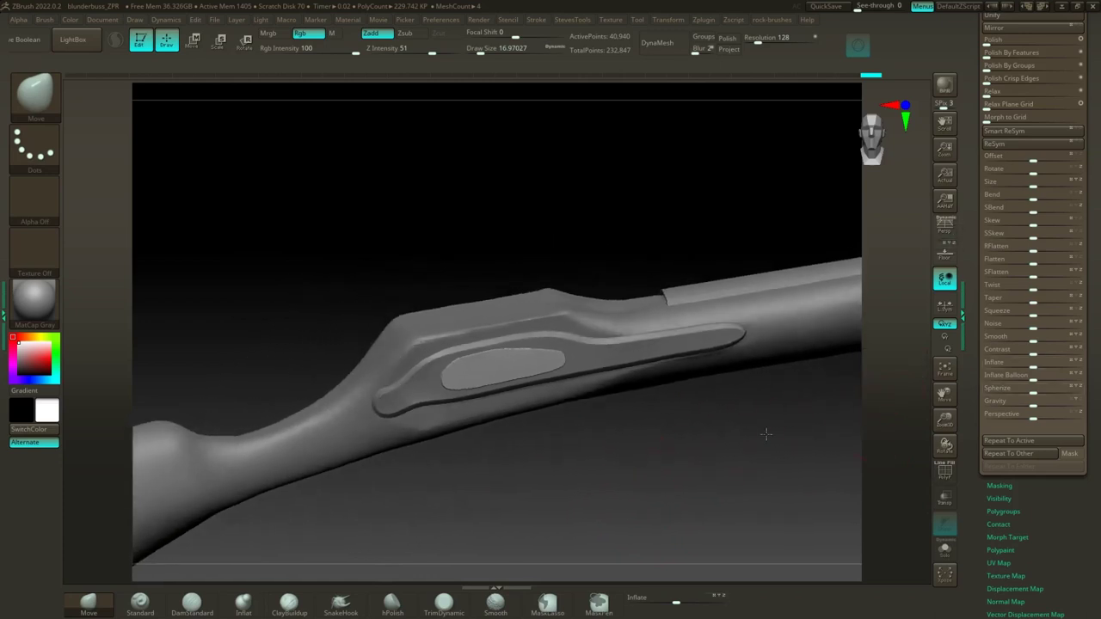
drag(765, 434, 738, 460)
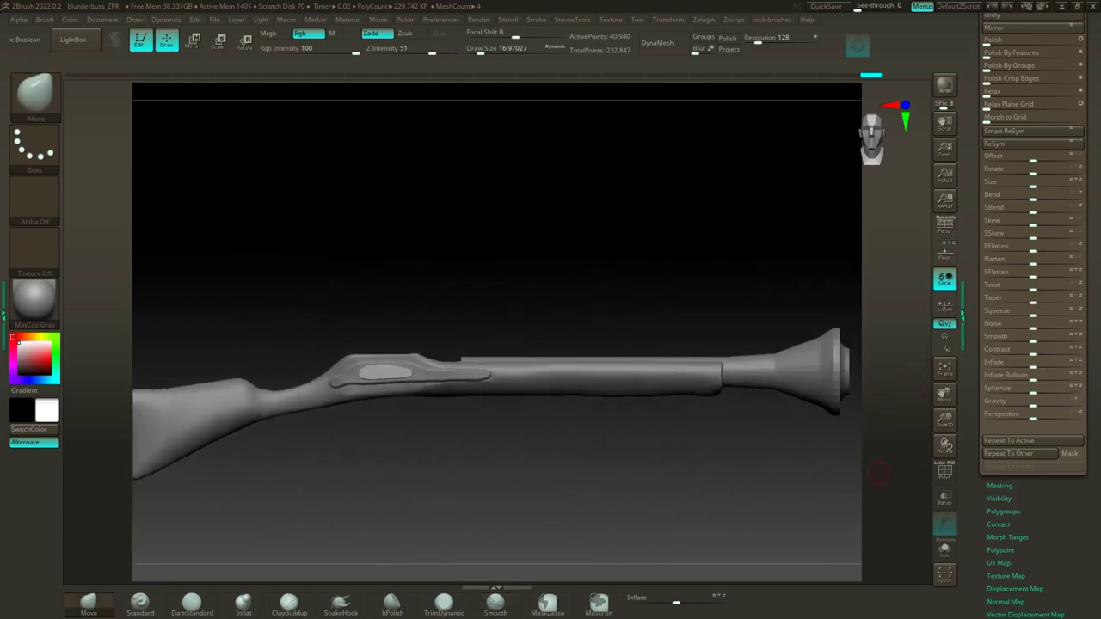
Step: Switch to the reference board and examine the lock mechanism in the Musketoon #3 sketch and the close-up flintlock photo
right_drag(1099, 361, 456, 376)
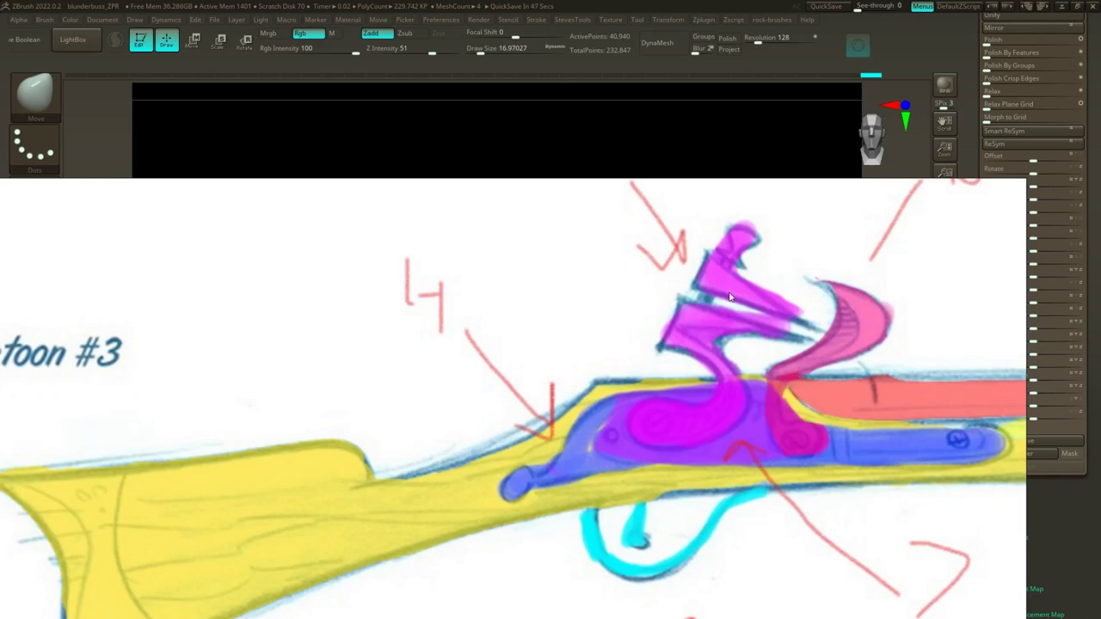
drag(729, 297, 802, 249)
scroll(802, 249, down, 6)
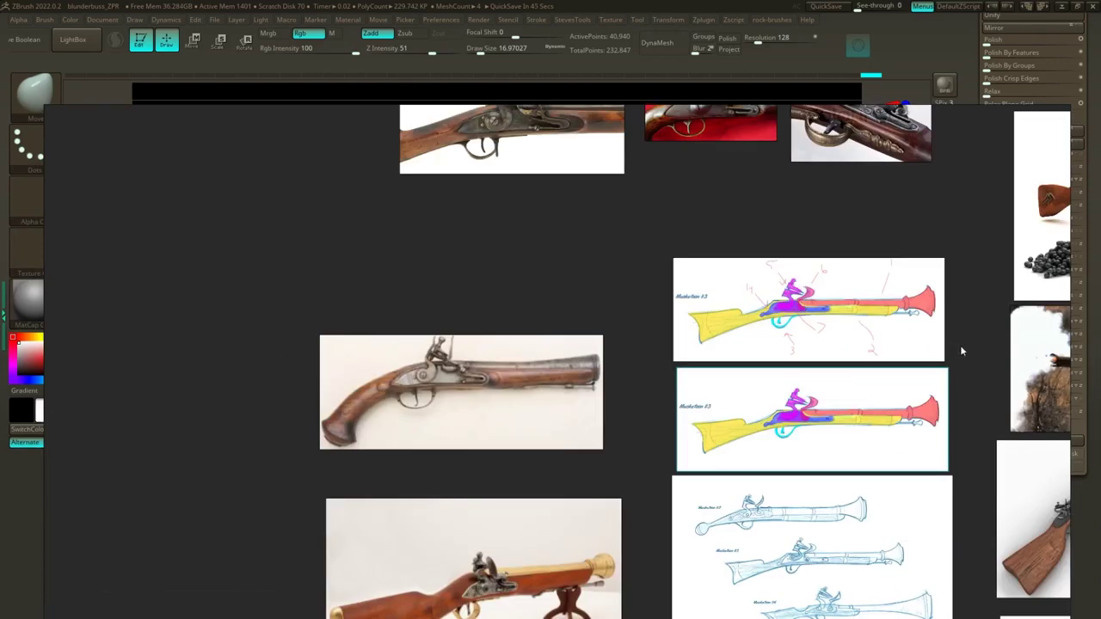
mouse_move(961, 351)
middle_down()
mouse_move(712, 356)
mouse_move(868, 356)
mouse_move(885, 339)
mouse_move(374, 297)
middle_up()
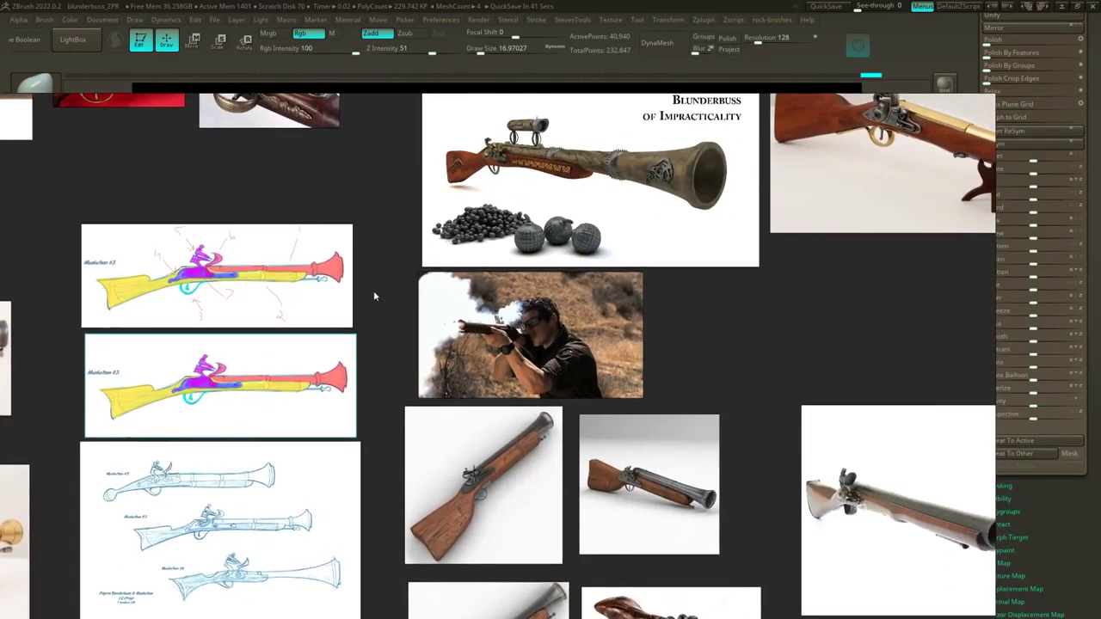
scroll(371, 267, down, 1)
middle_drag(851, 266, 639, 526)
scroll(574, 412, up, 9)
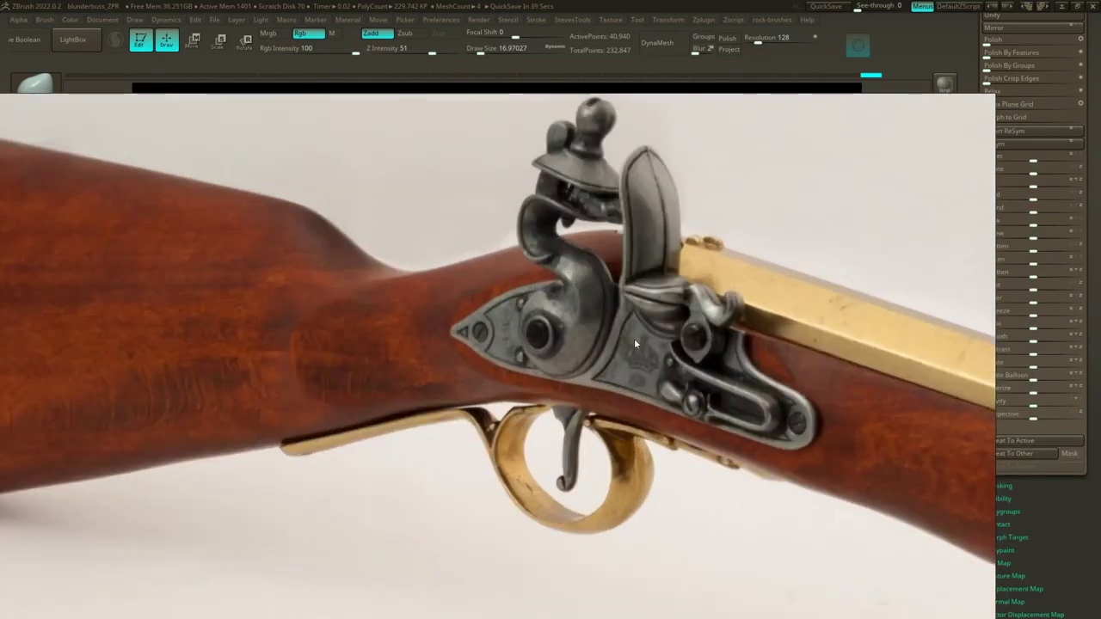
middle_drag(633, 338, 636, 383)
scroll(636, 397, up, 1)
scroll(636, 397, down, 1)
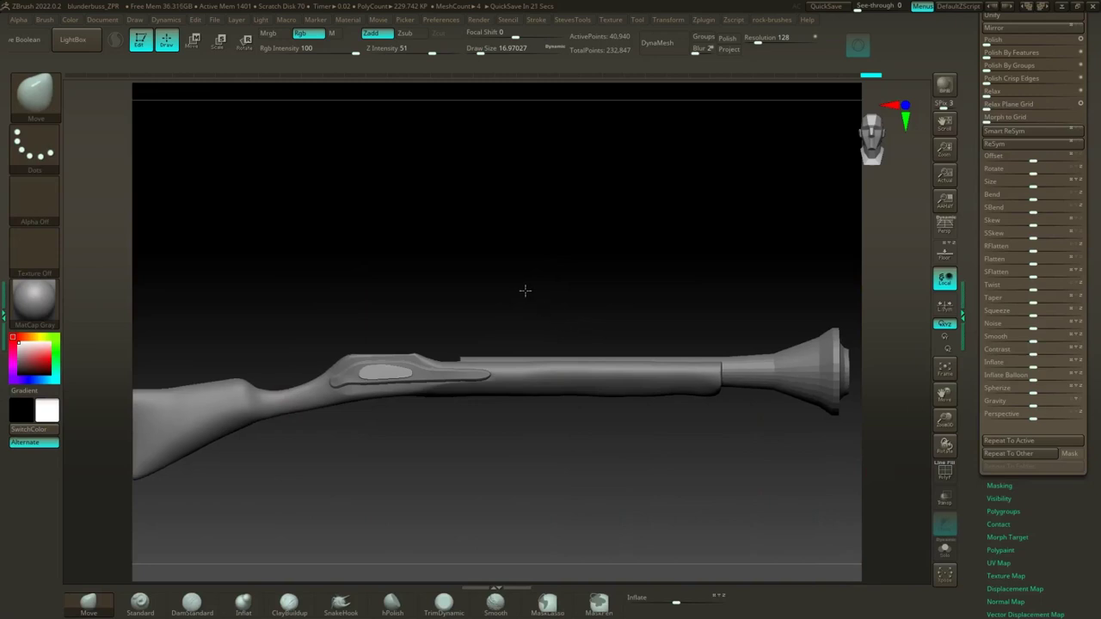
Step: Append a Plane3D mesh to the subtool list and select it as the active subtool
drag(524, 290, 606, 301)
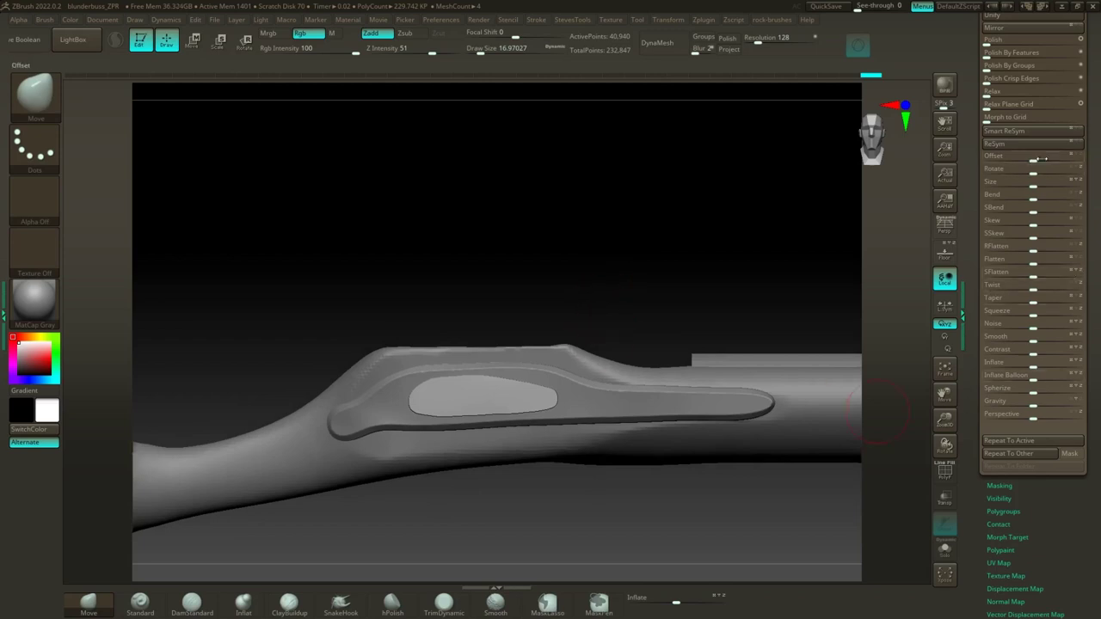
drag(1094, 160, 1092, 351)
click(1042, 196)
scroll(1061, 171, up, 5)
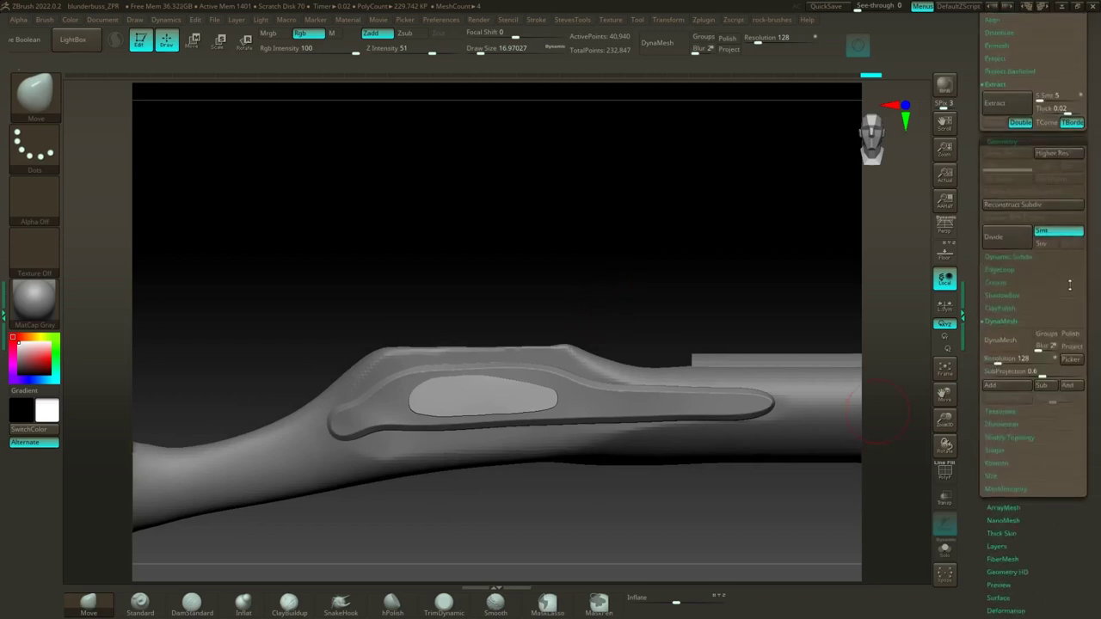
scroll(1069, 284, up, 2)
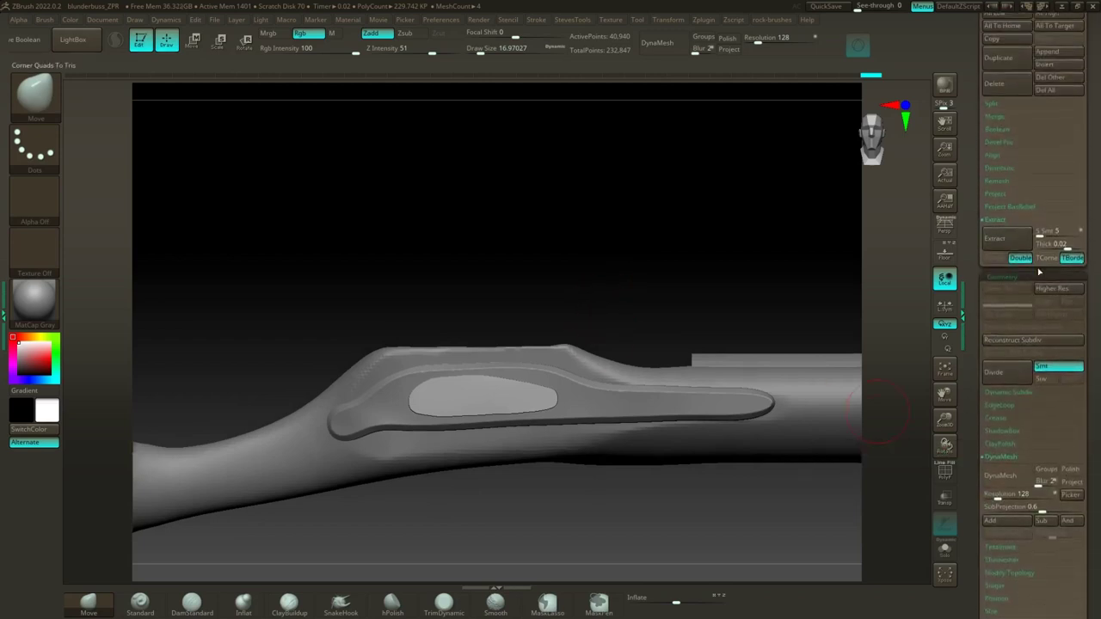
scroll(1094, 278, up, 6)
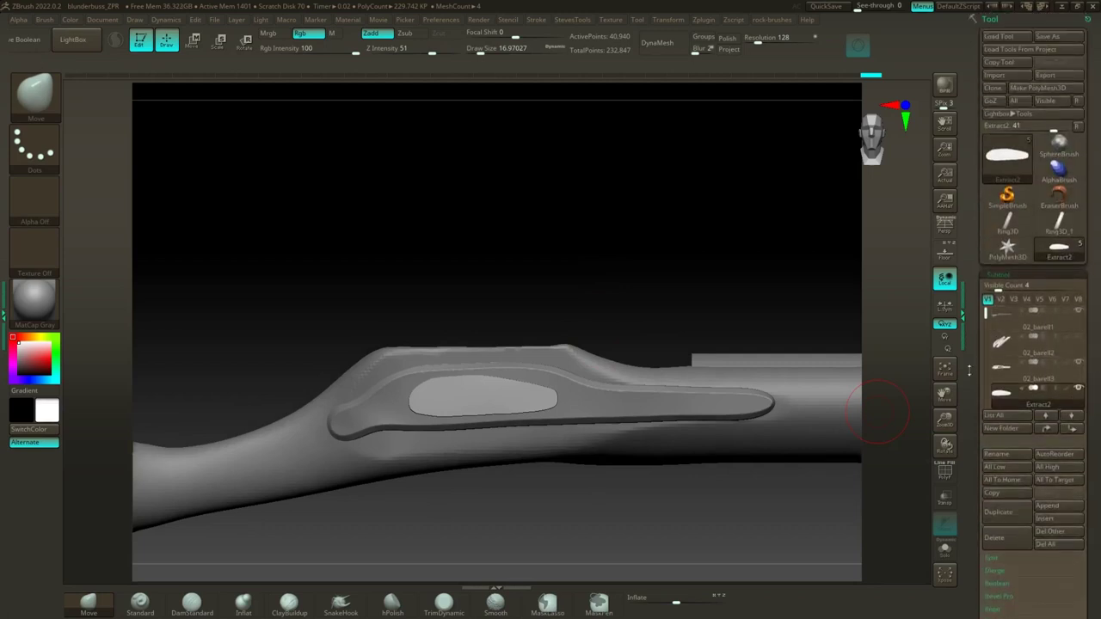
click(1059, 505)
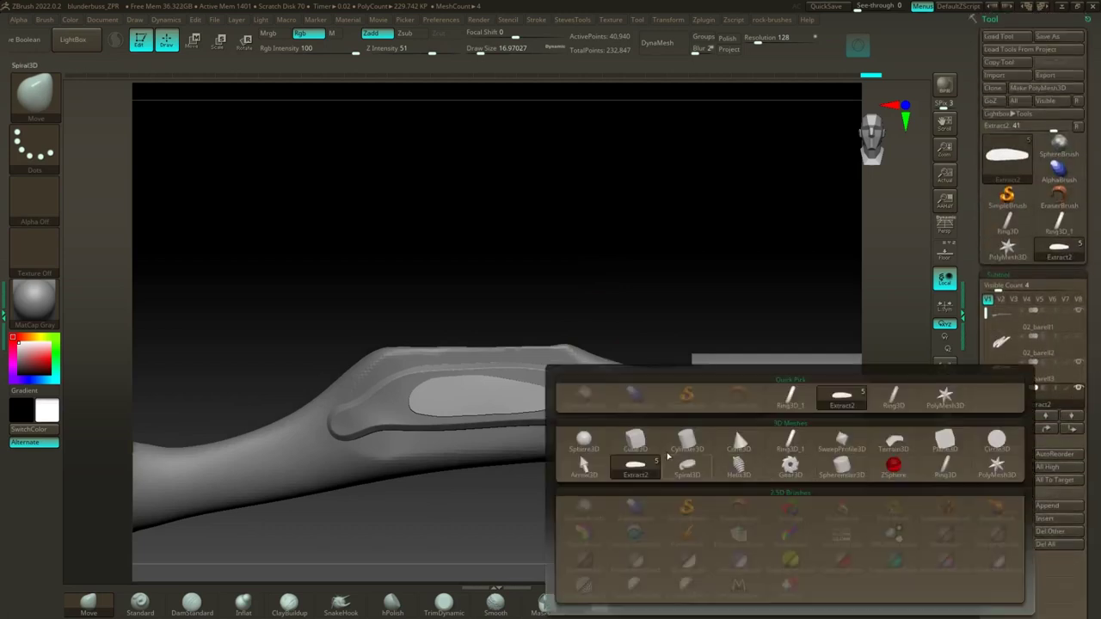
click(635, 466)
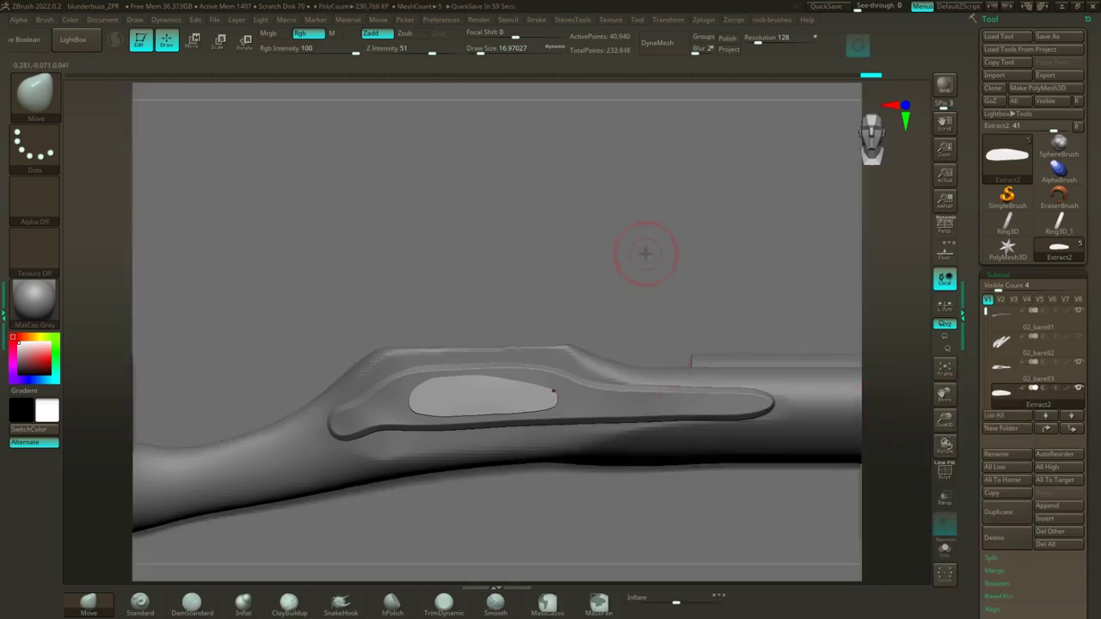
key(f)
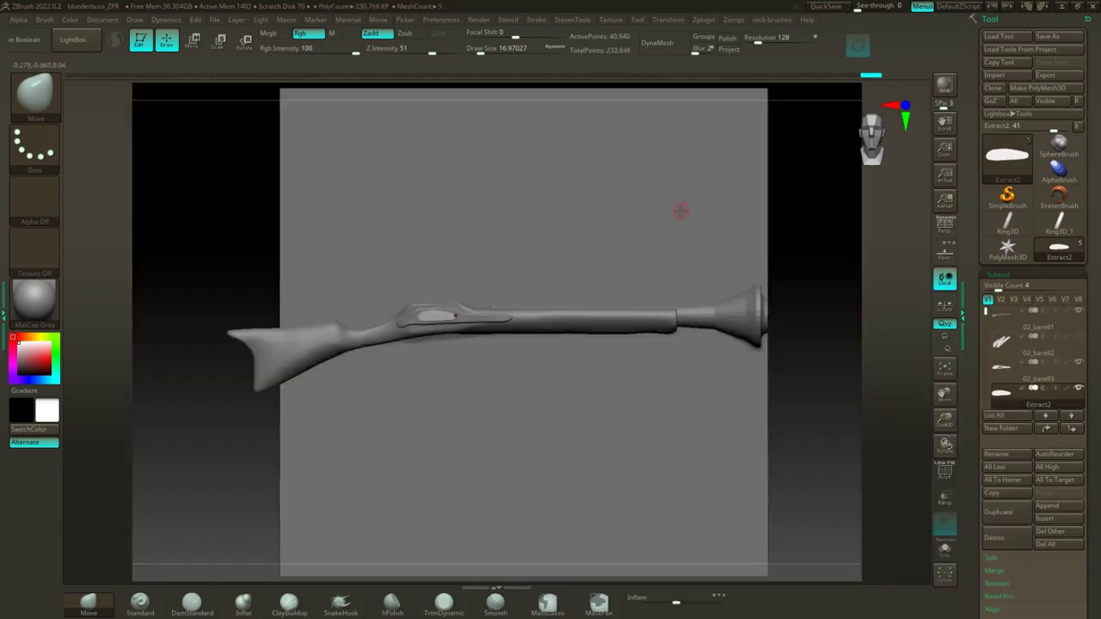
alt+click(680, 211)
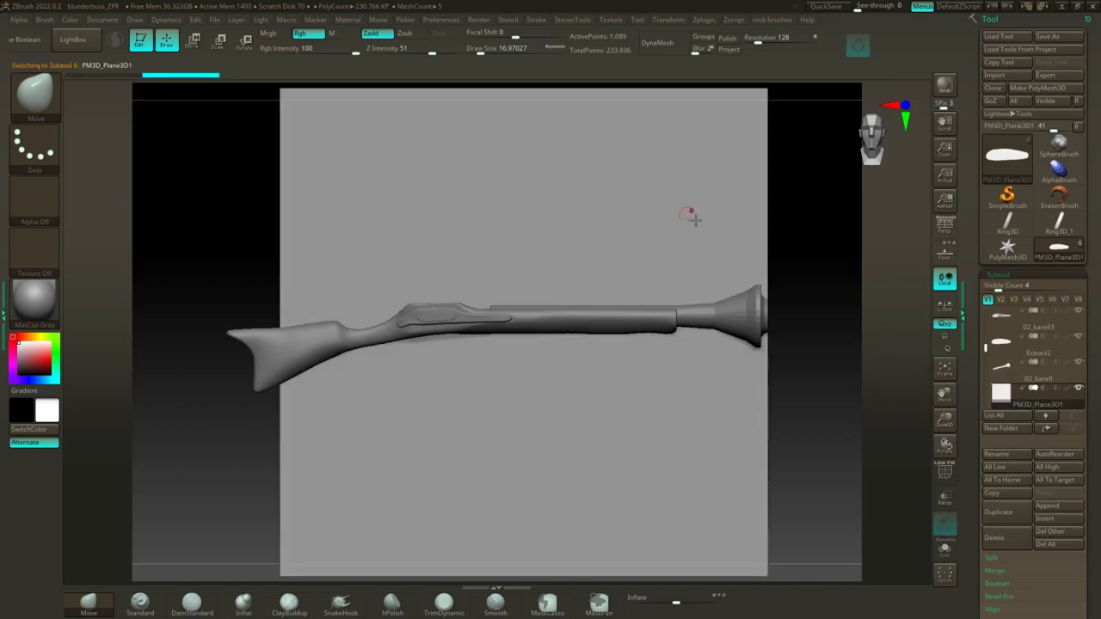
Step: Scale the appended plane down and move it out beside the lock plate with the transform gizmo
click(220, 43)
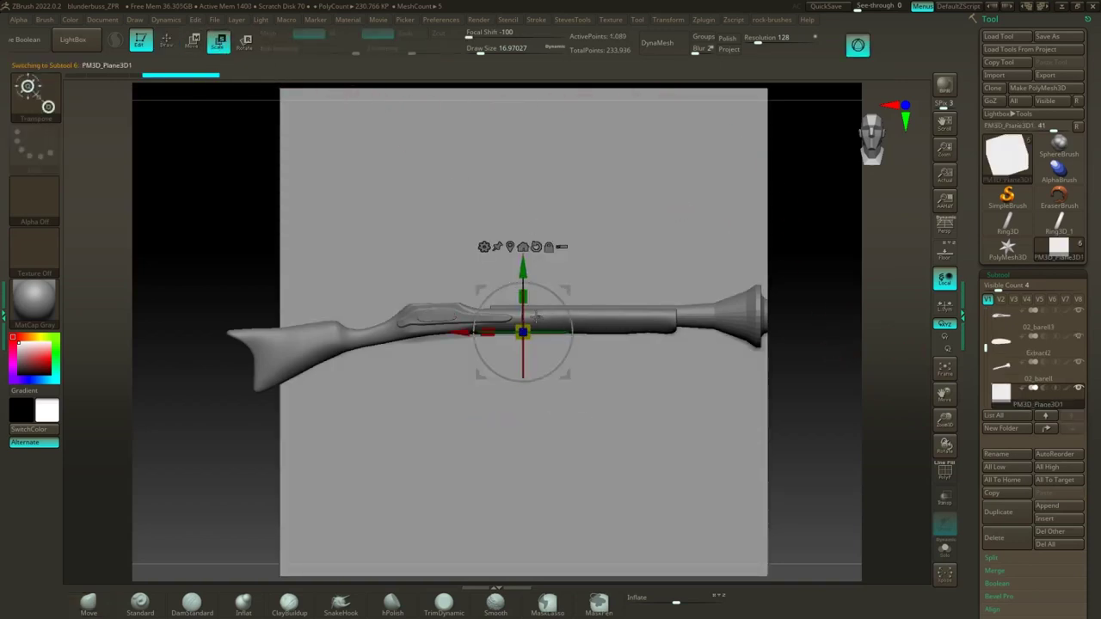
drag(536, 316, 354, 374)
drag(564, 289, 476, 281)
alt+drag(531, 374, 702, 425)
drag(509, 327, 602, 378)
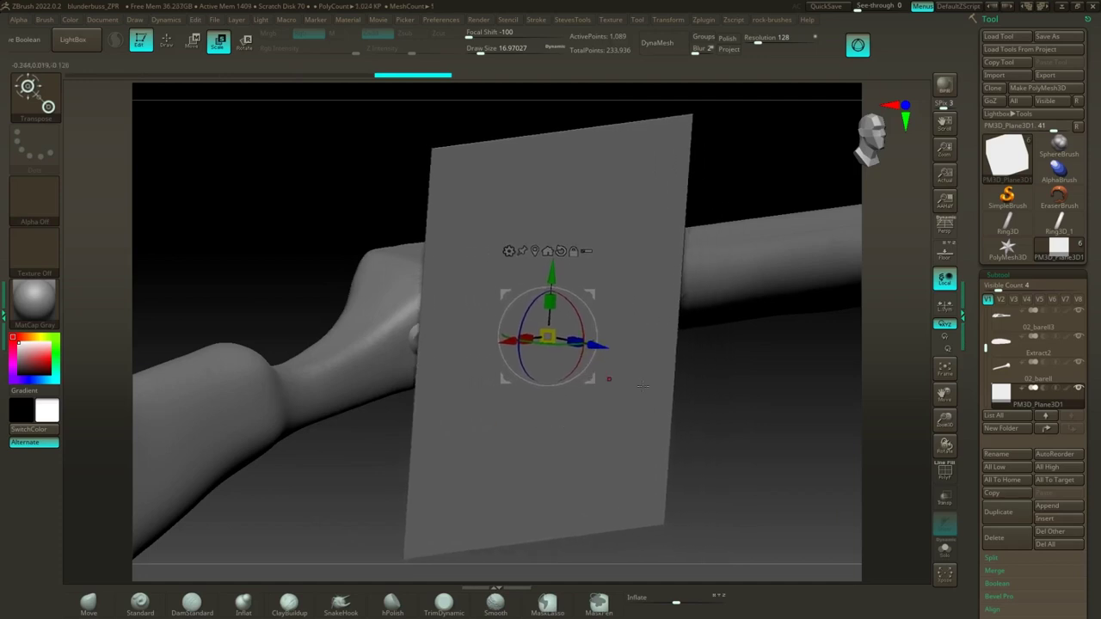
right_drag(643, 386, 729, 381)
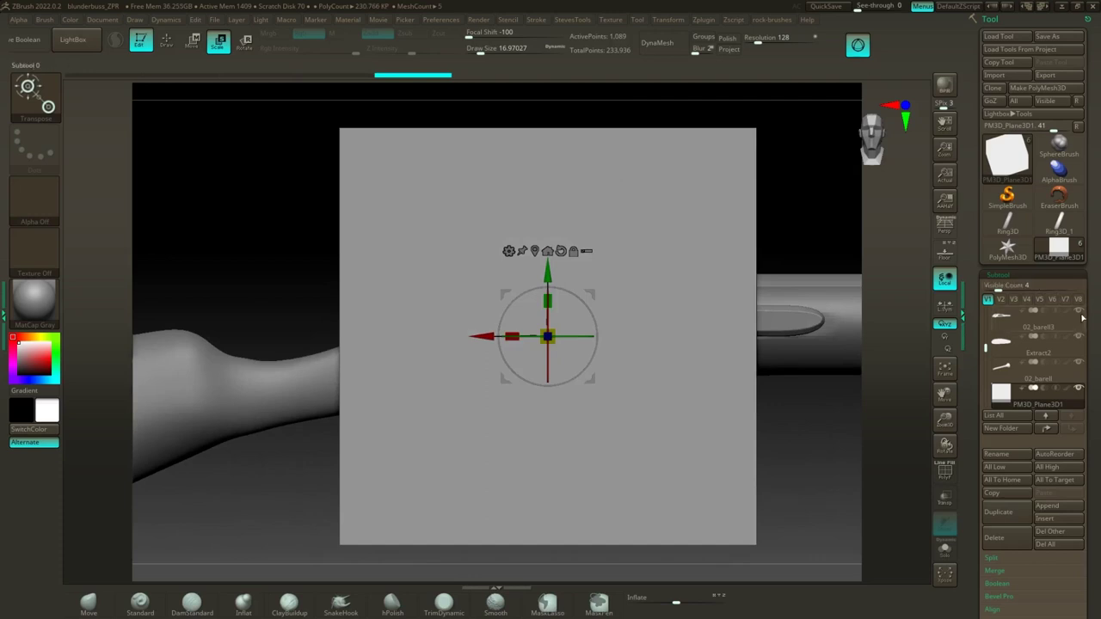
Step: Subdivide the appended plane five times to about 1.05 million points so it can hold a crisp mask
key(q)
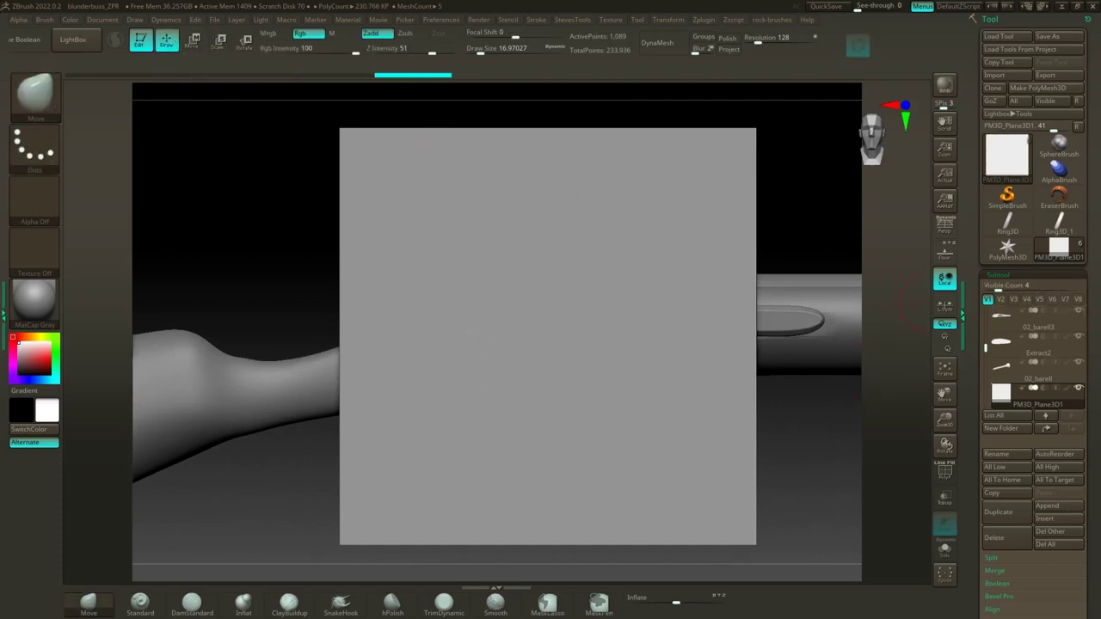
scroll(1082, 396, down, 5)
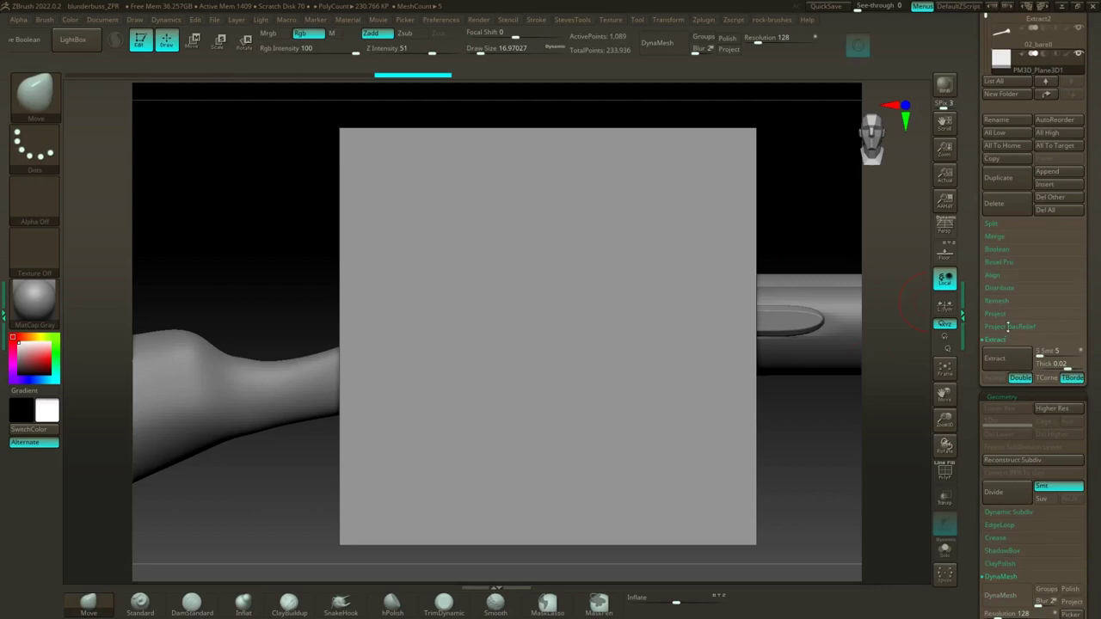
click(999, 341)
click(1019, 454)
click(1020, 454)
click(1020, 453)
click(1020, 454)
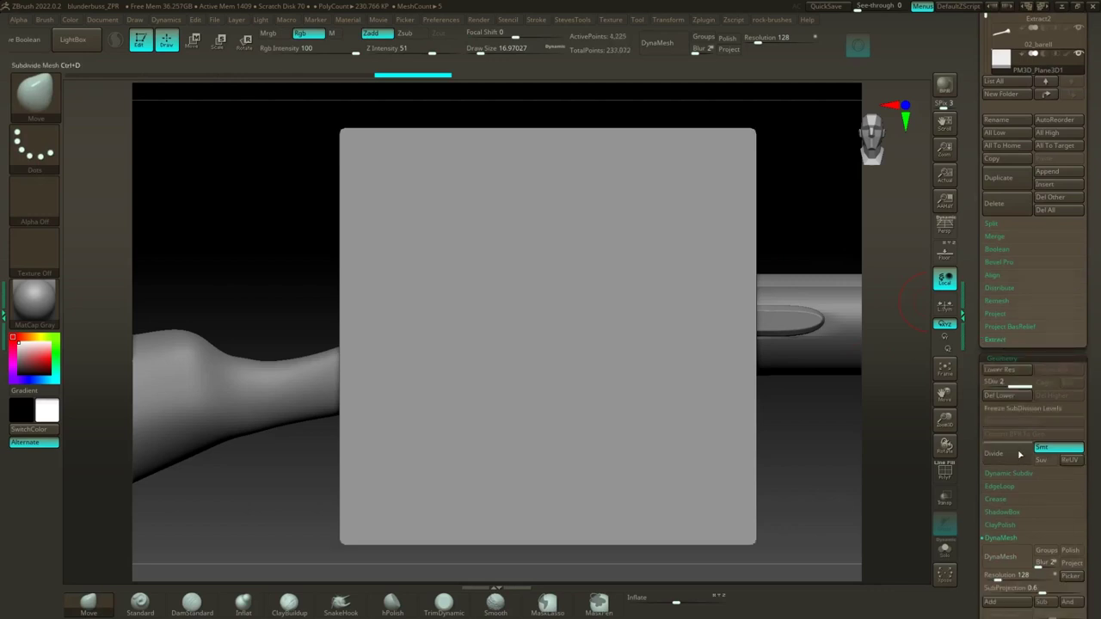
click(1019, 454)
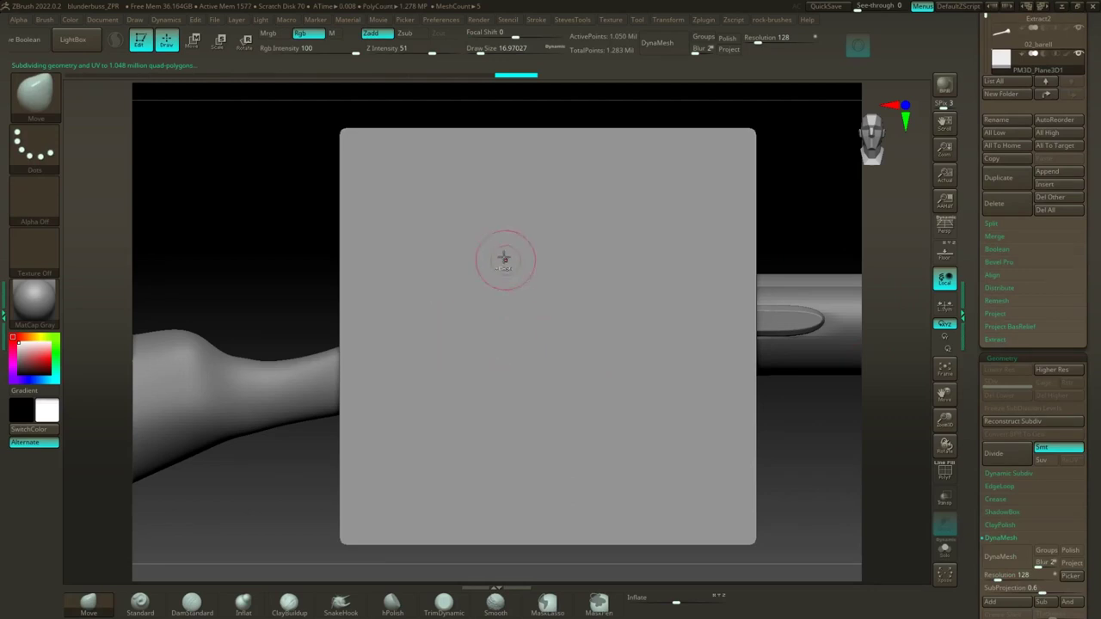
ctrl+drag(582, 190, 598, 269)
ctrl+drag(641, 277, 642, 276)
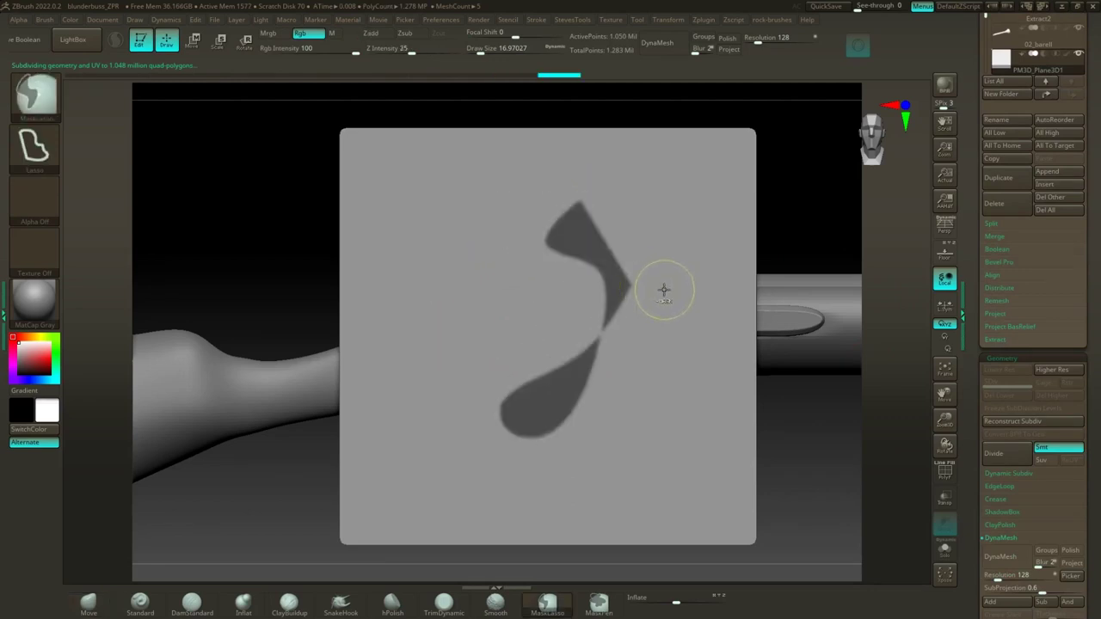
key(ctrl+z)
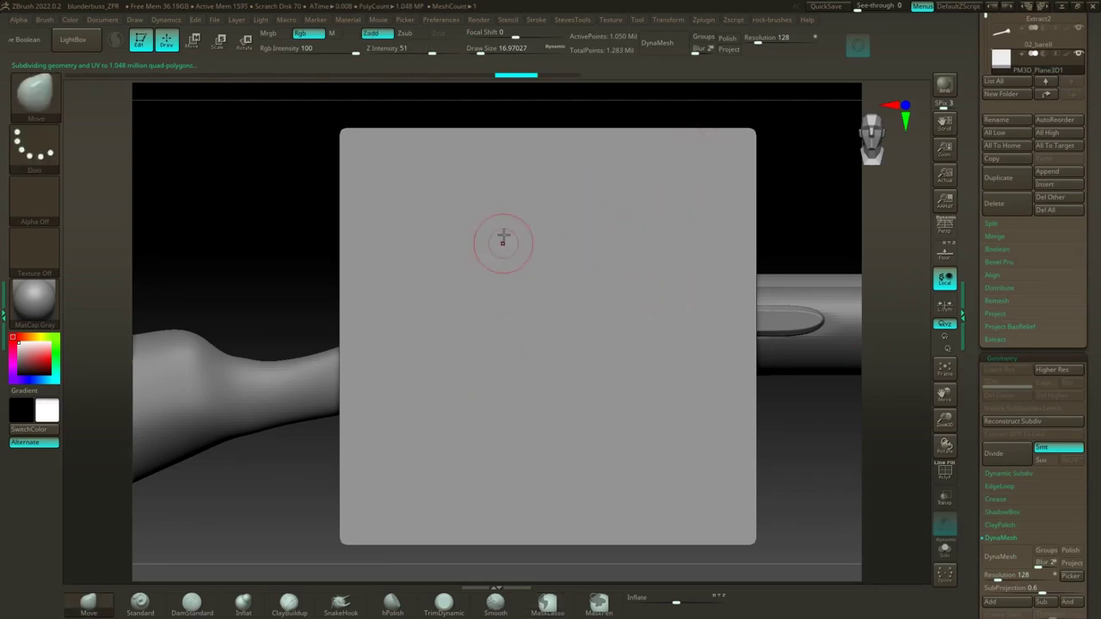
Step: Mask a filled disc on the lower middle of the plane with the MaskPerfectCircle brush
key(ctrl+shift)
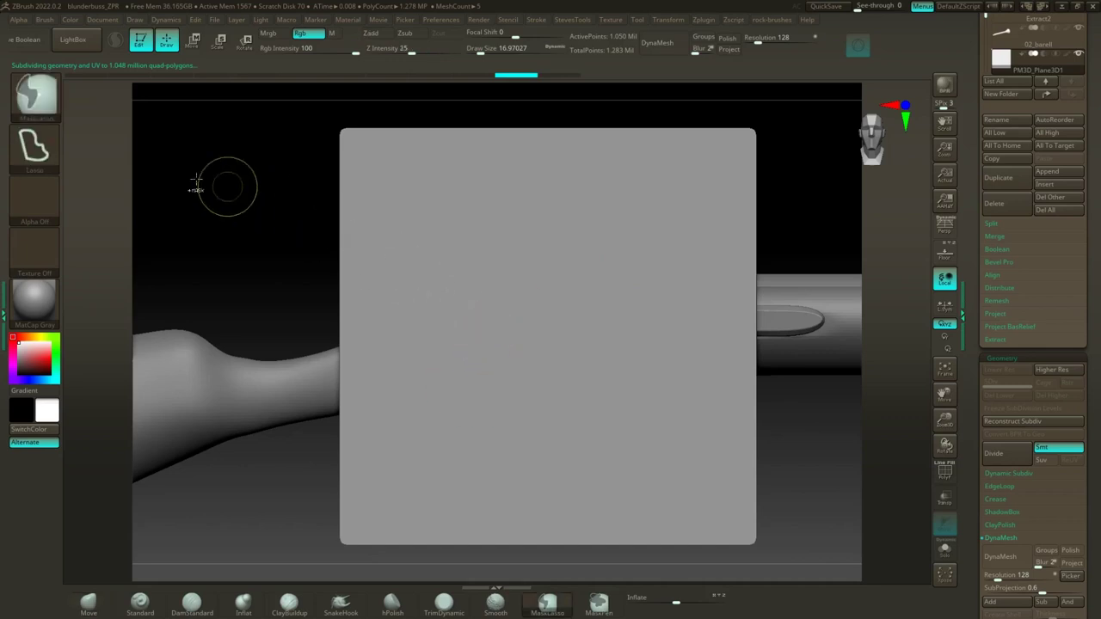
click(34, 93)
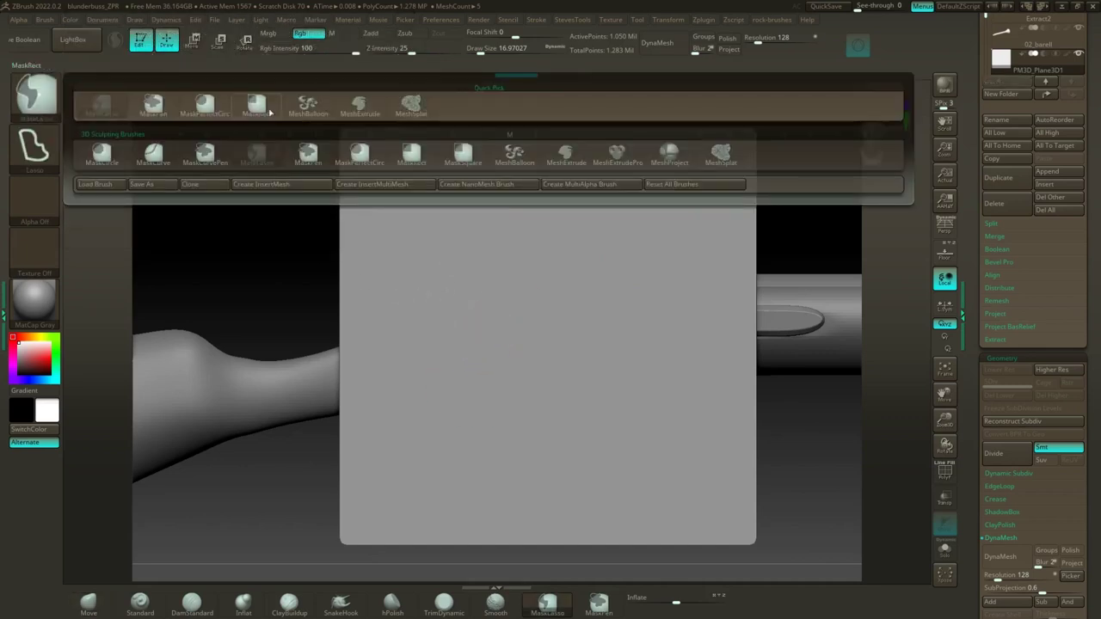
click(204, 105)
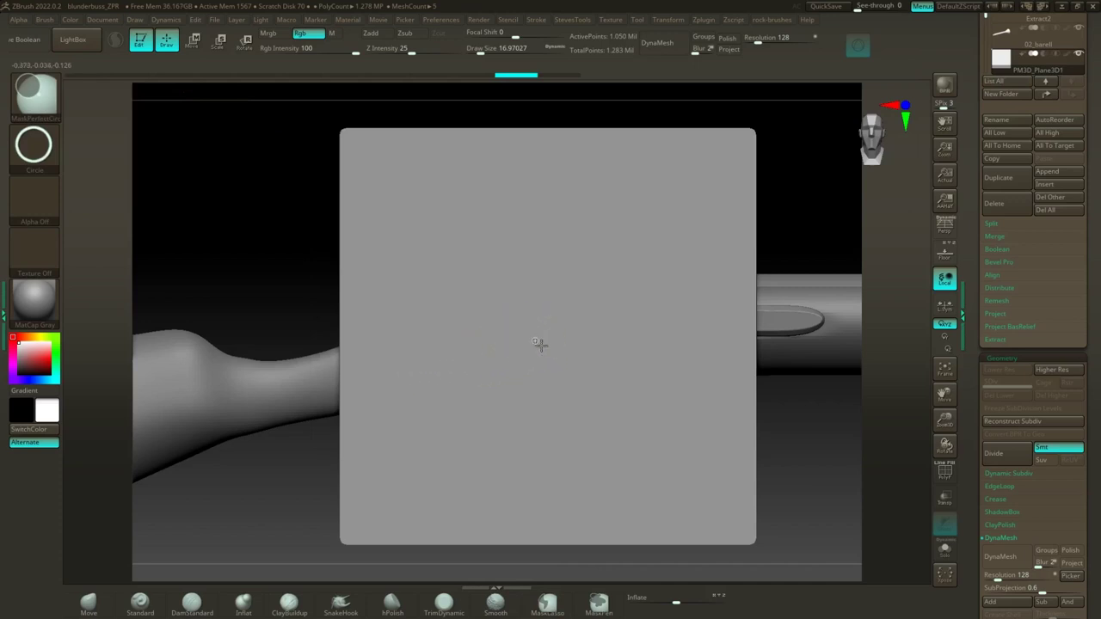
mouse_move(534, 341)
mouse_down()
mouse_move(584, 376)
mouse_move(621, 382)
mouse_move(619, 482)
mouse_move(628, 488)
mouse_move(631, 474)
mouse_up()
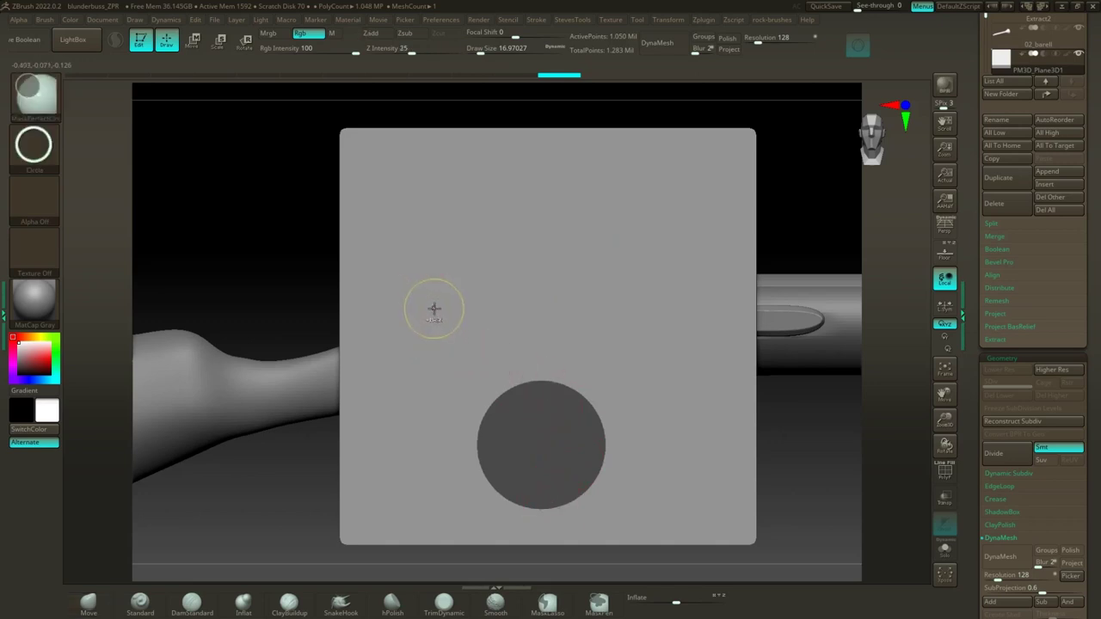
Step: Paint an S-shaped hammer arm rising from the masked disc with the MaskPen brush
ctrl+click(28, 88)
click(107, 106)
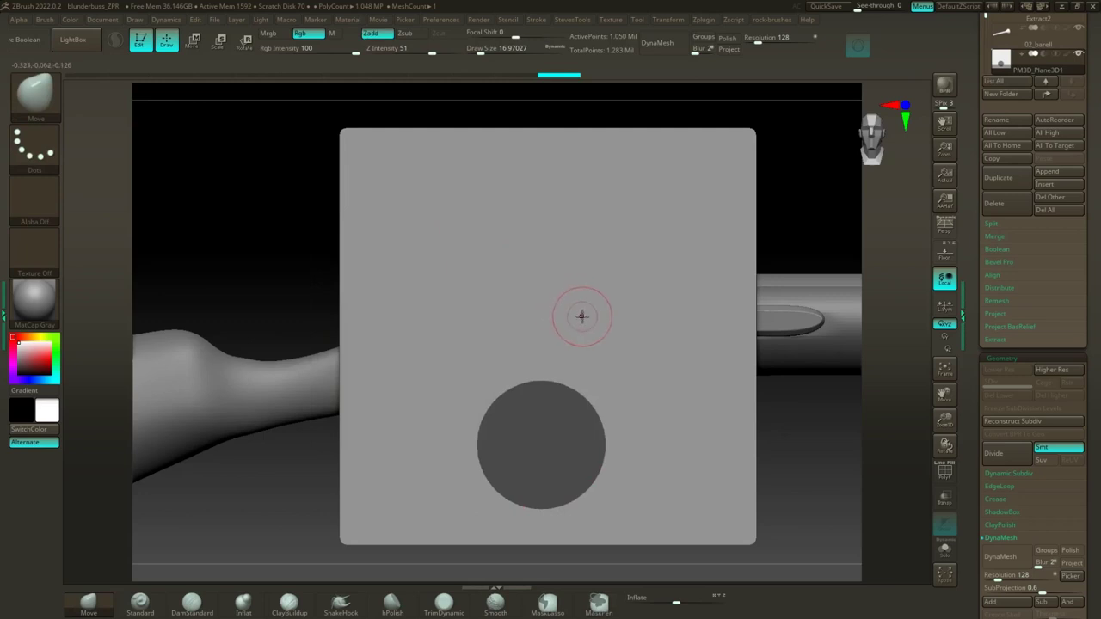
mouse_move(565, 453)
ctrl+mouse_down()
mouse_move(597, 394)
mouse_move(574, 348)
mouse_move(514, 319)
mouse_move(497, 290)
mouse_move(505, 256)
mouse_move(524, 241)
mouse_move(593, 225)
mouse_move(550, 230)
ctrl+mouse_up()
ctrl+drag(499, 301, 502, 298)
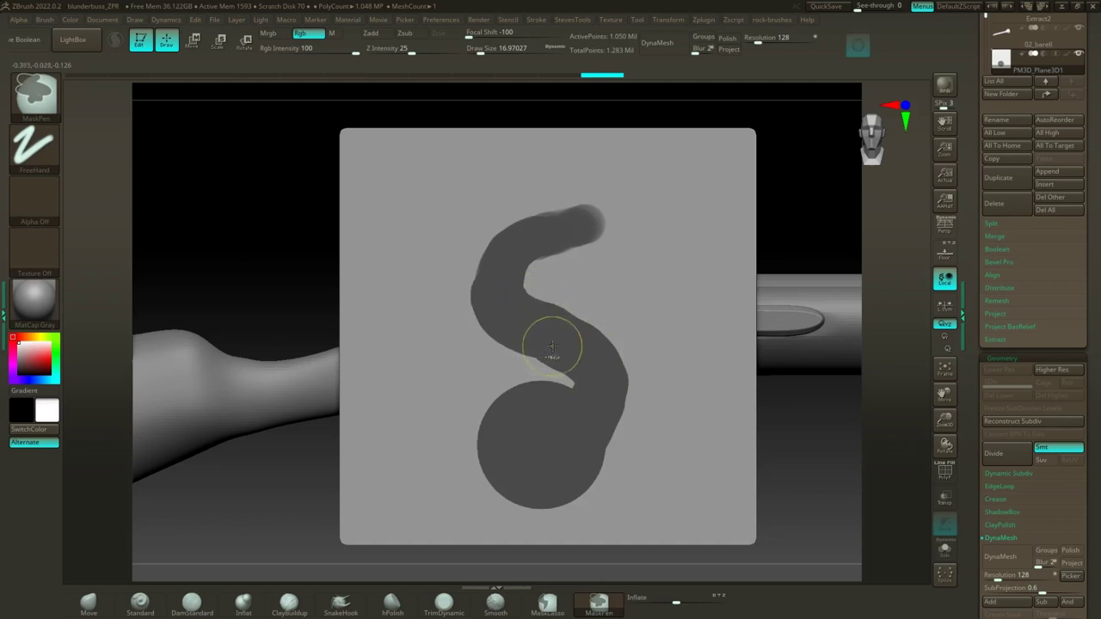
Step: Erase the mask between the disc and the upper hook, extend the hook's tip and trim its lower outer corner
mouse_move(536, 336)
ctrl+alt+mouse_down()
mouse_move(560, 327)
mouse_move(519, 348)
mouse_move(636, 368)
mouse_move(548, 352)
mouse_move(501, 328)
mouse_move(518, 344)
mouse_move(612, 340)
mouse_move(534, 321)
ctrl+alt+mouse_up()
mouse_move(640, 326)
ctrl+alt+mouse_down()
mouse_move(557, 288)
mouse_move(575, 264)
ctrl+alt+mouse_up()
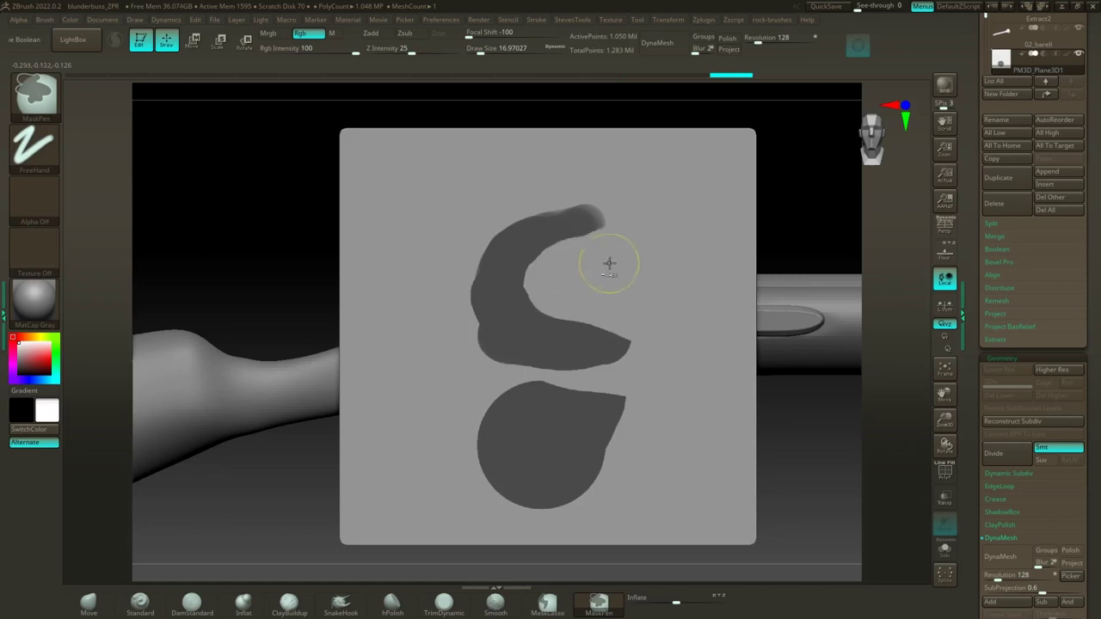
mouse_move(586, 213)
ctrl+mouse_down()
mouse_move(596, 230)
mouse_move(602, 217)
mouse_move(637, 219)
mouse_move(558, 218)
mouse_move(508, 253)
mouse_move(602, 172)
ctrl+mouse_up()
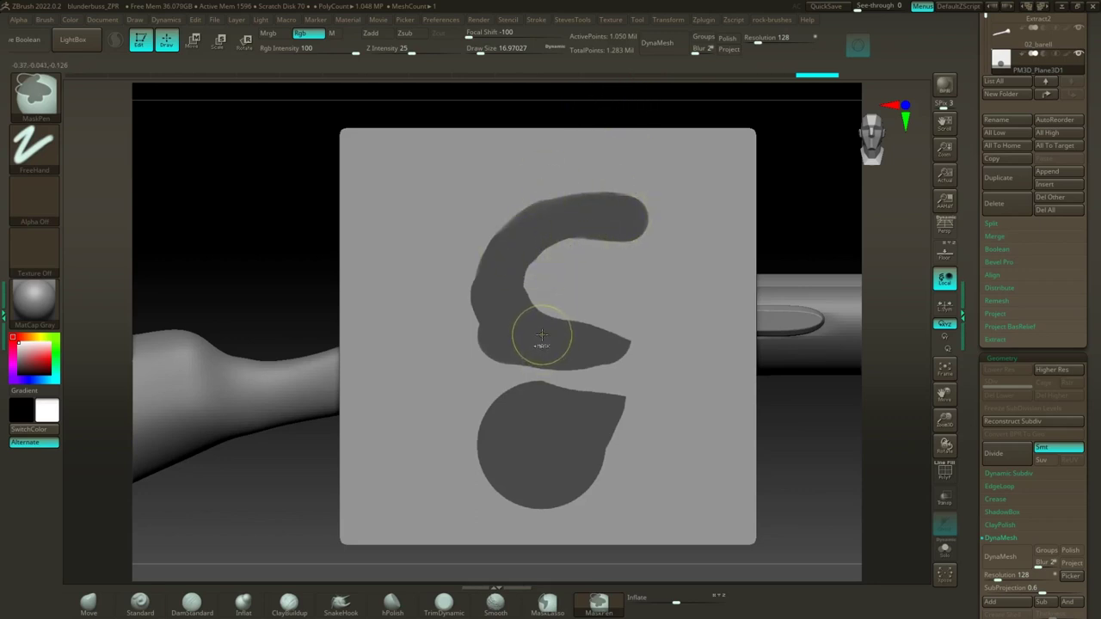
mouse_move(542, 337)
ctrl+mouse_down()
mouse_move(482, 369)
mouse_move(452, 343)
ctrl+mouse_up()
ctrl+right_drag(451, 343, 455, 339)
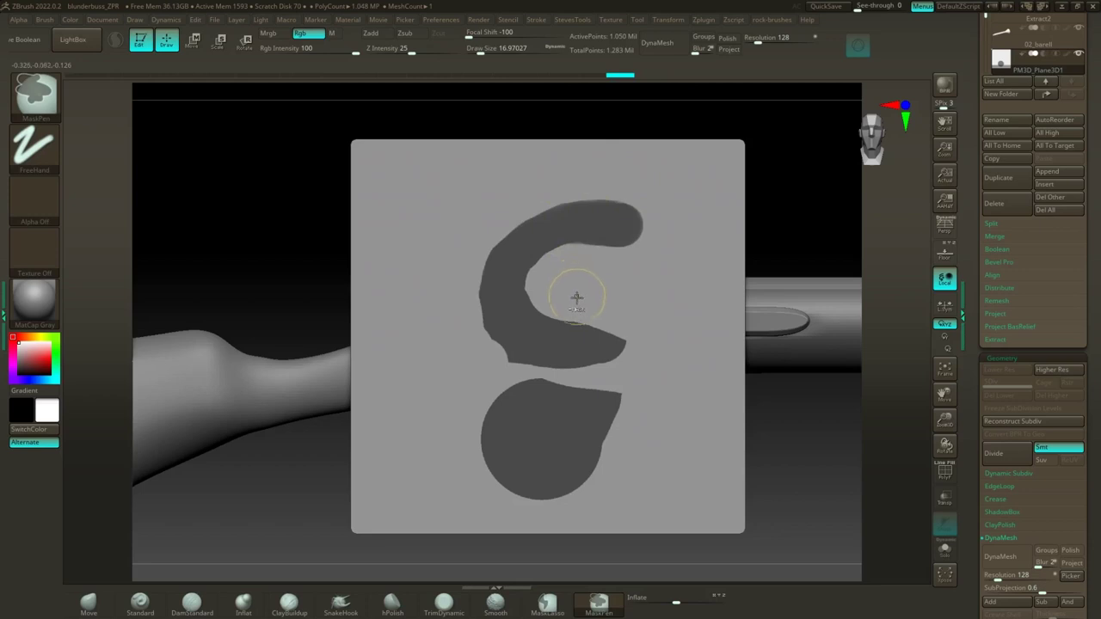
key(ctrl)
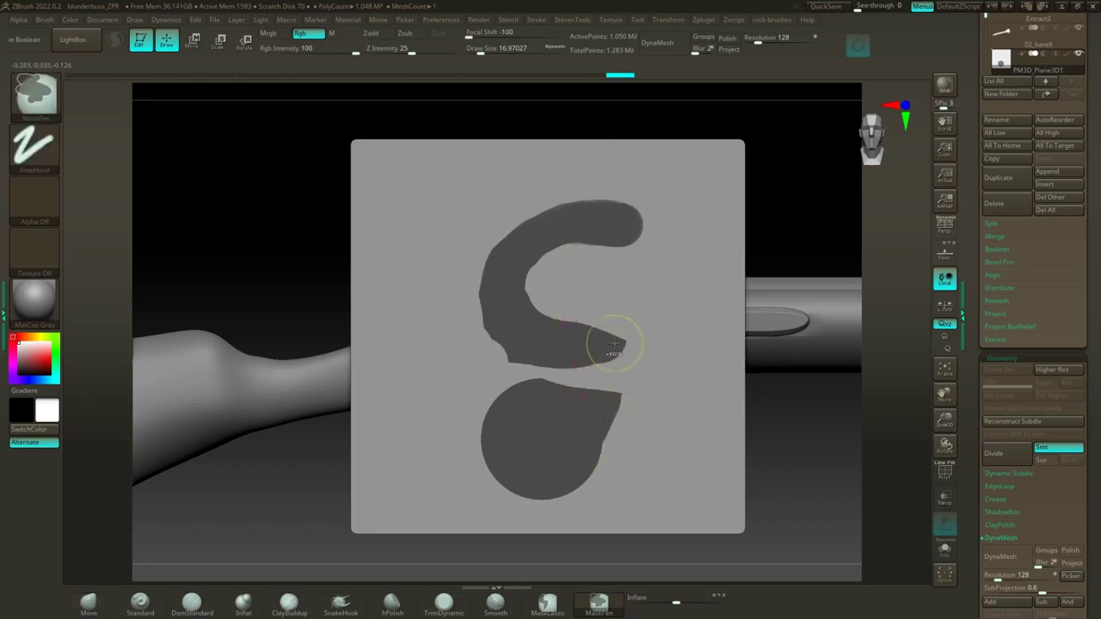
ctrl+drag(621, 348, 603, 451)
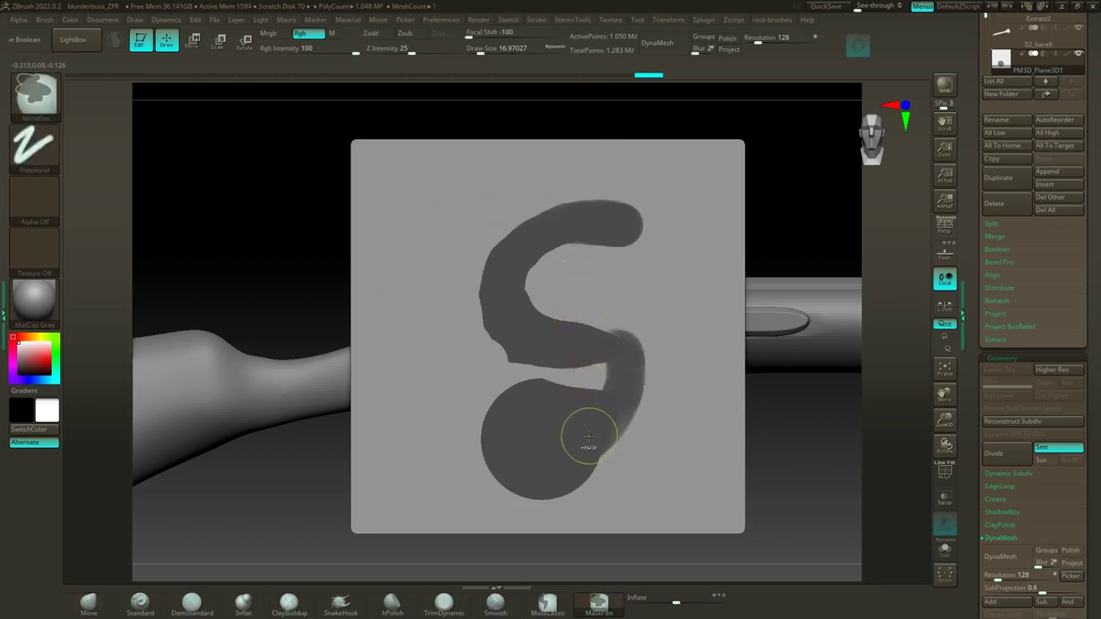
key(ctrl+z)
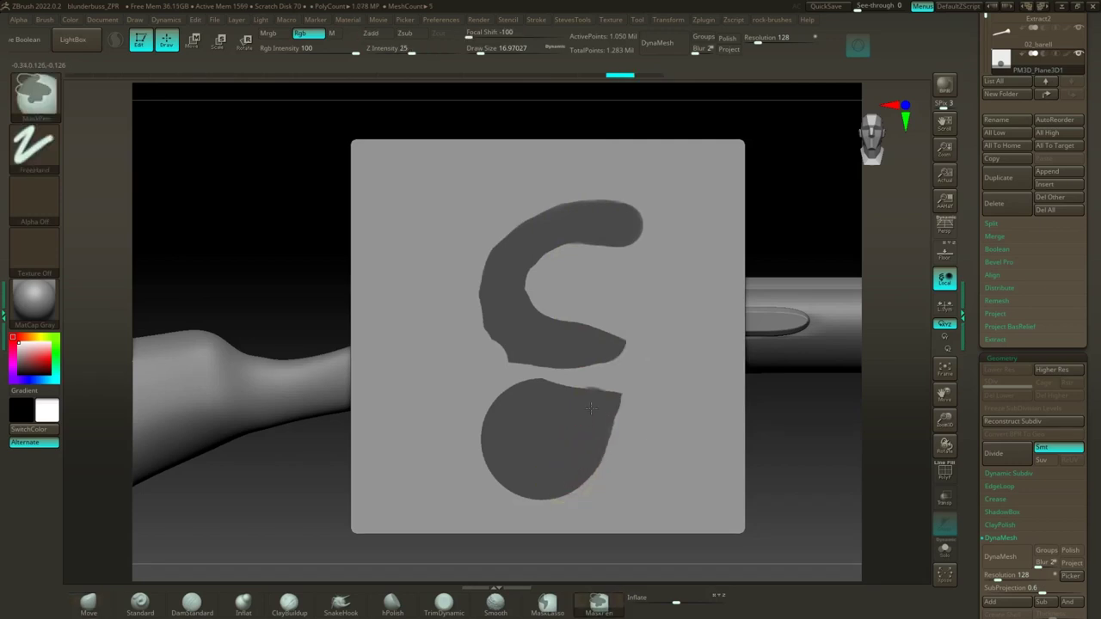
Step: Paint a thick masked neck joining the disc to the end of the upper hook
ctrl+drag(591, 409, 591, 412)
mouse_move(562, 472)
ctrl+mouse_down()
mouse_move(614, 391)
mouse_move(606, 374)
ctrl+mouse_up()
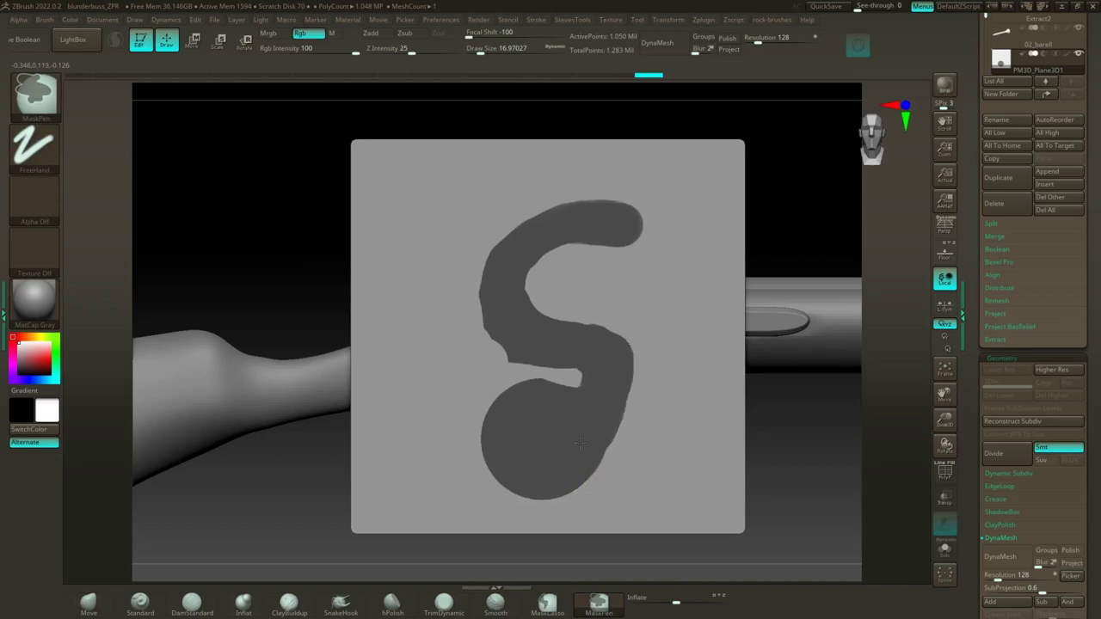
ctrl+drag(580, 443, 584, 424)
Step: Reduce the draw size to about 8.4 and erase mask along both edges of the hammer's middle section
ctrl+alt+drag(575, 295, 575, 301)
key(s)
mouse_move(493, 362)
ctrl+alt+mouse_down()
mouse_move(500, 369)
mouse_move(503, 355)
mouse_move(580, 374)
mouse_move(531, 344)
ctrl+alt+mouse_up()
key(ctrl)
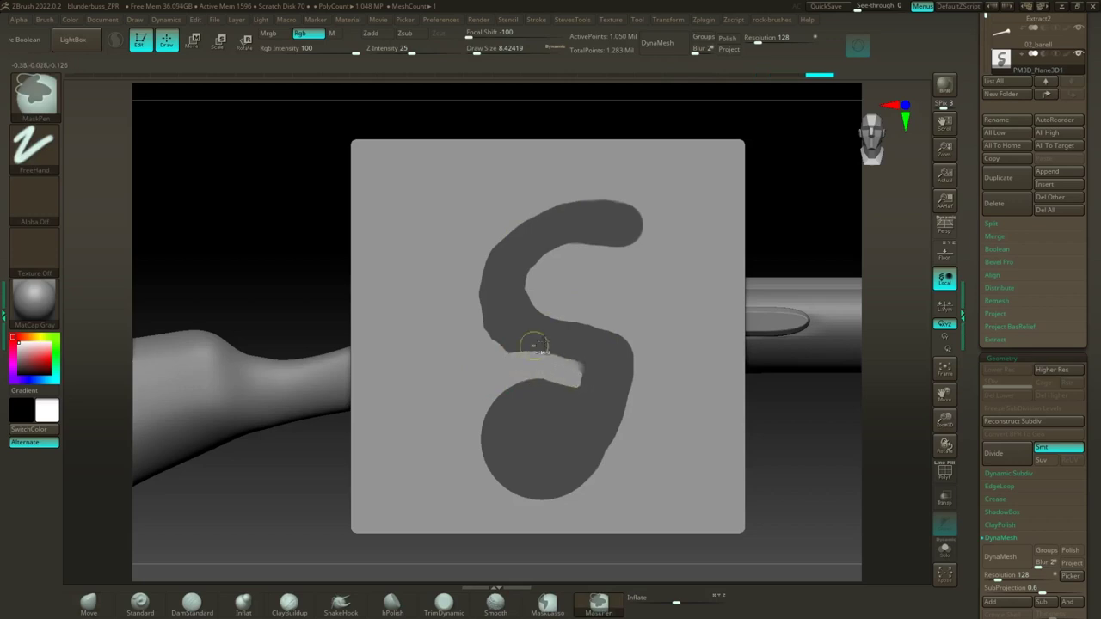
mouse_move(622, 313)
ctrl+alt+mouse_down()
mouse_move(628, 319)
mouse_move(586, 325)
mouse_move(649, 320)
ctrl+alt+mouse_up()
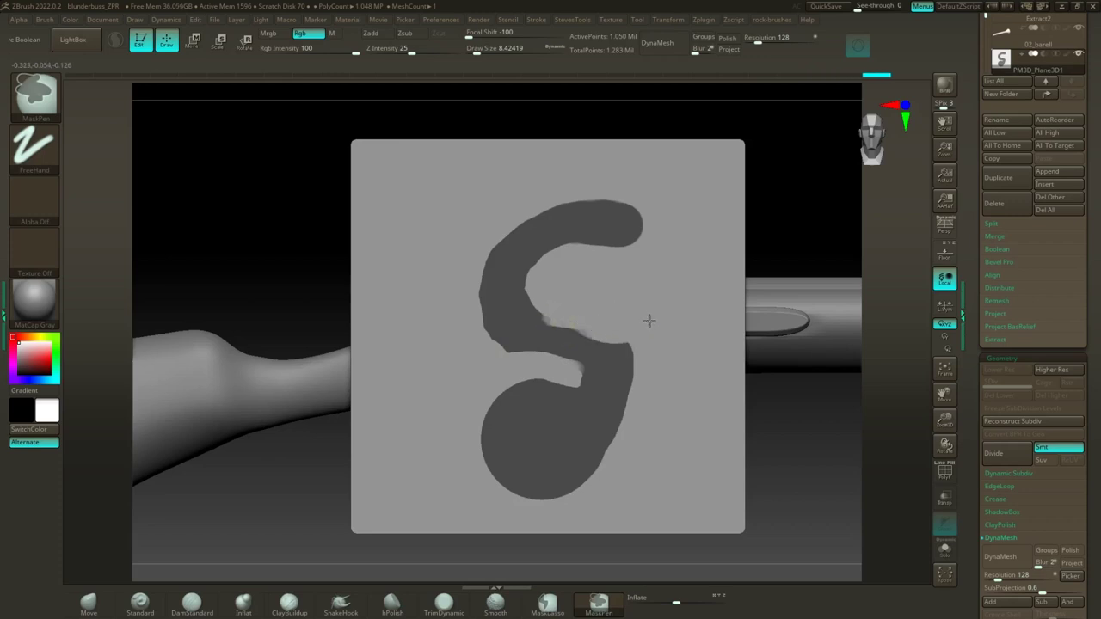
Step: Mask a horizontal rectangle across the hammer's middle section with the MaskRect brush
ctrl+click(41, 105)
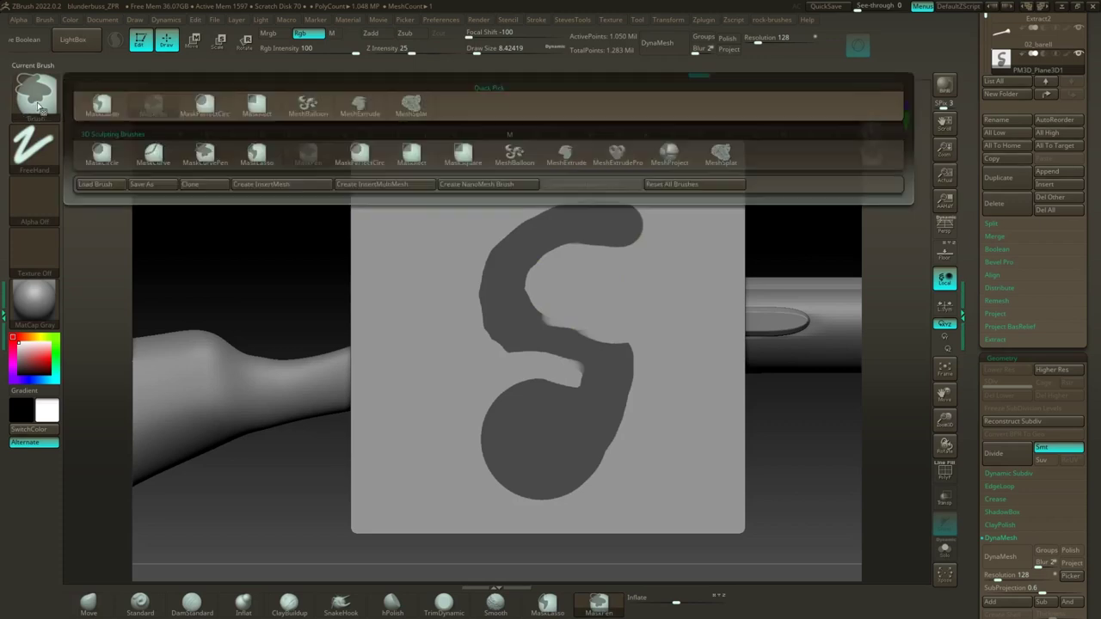
ctrl+click(253, 107)
mouse_move(504, 315)
ctrl+mouse_down()
mouse_move(575, 359)
mouse_move(633, 356)
ctrl+mouse_up()
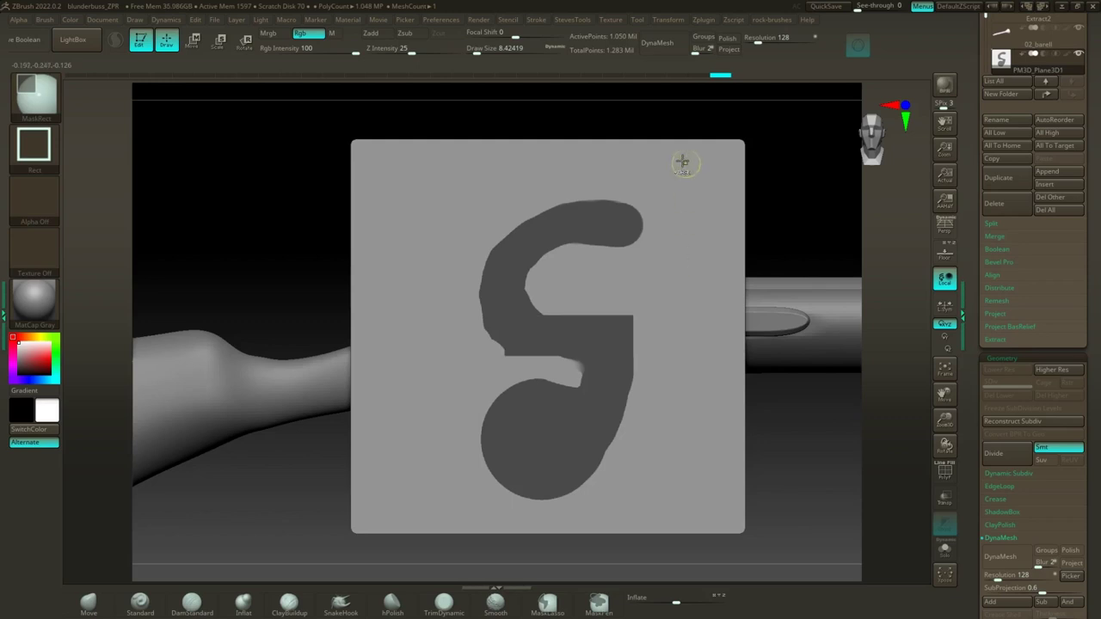
Step: Refine the hammer silhouette with the MaskPen brush, rounding the shoulder, reshaping the notch above the disc and smoothing the hook's outer curve
click(51, 102)
click(180, 150)
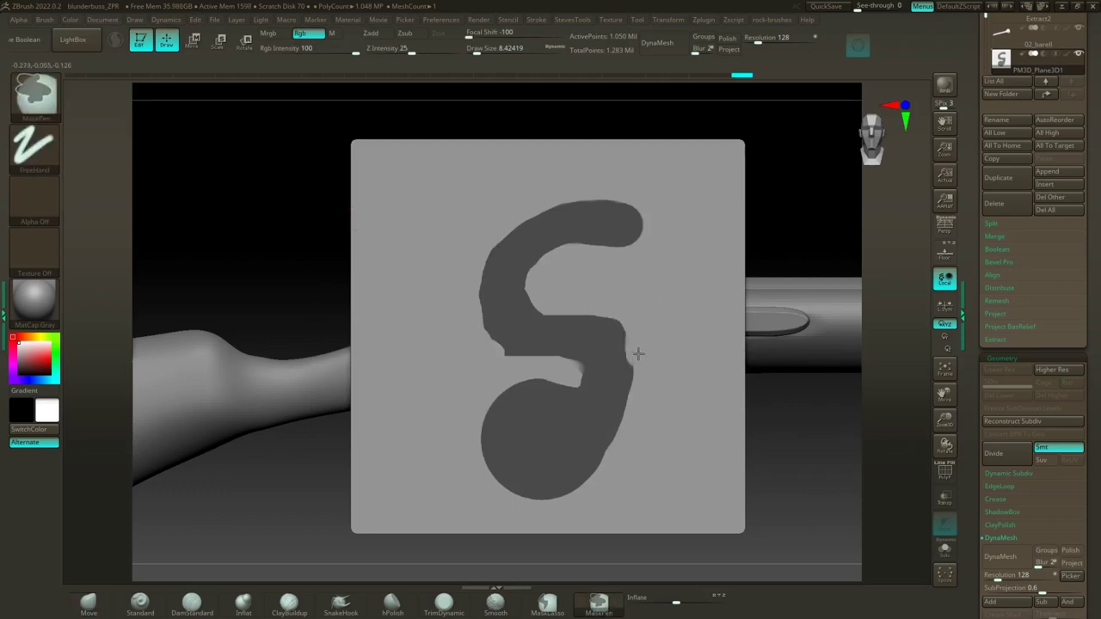
ctrl+alt+drag(639, 403, 634, 421)
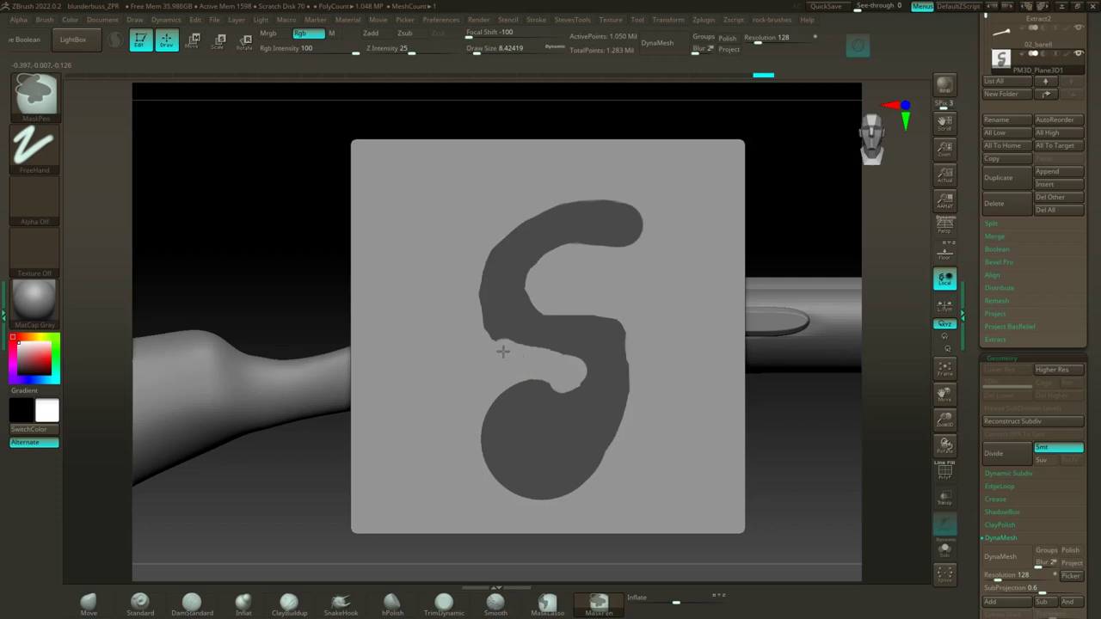
ctrl+alt+drag(475, 334, 454, 298)
ctrl+drag(577, 393, 591, 393)
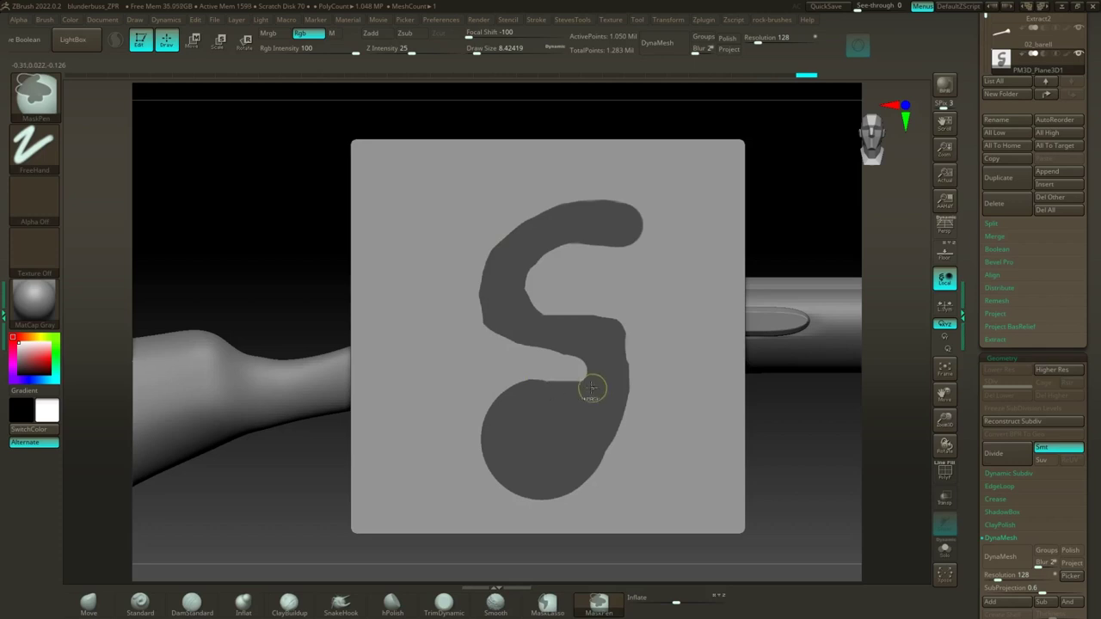
ctrl+drag(565, 346, 572, 346)
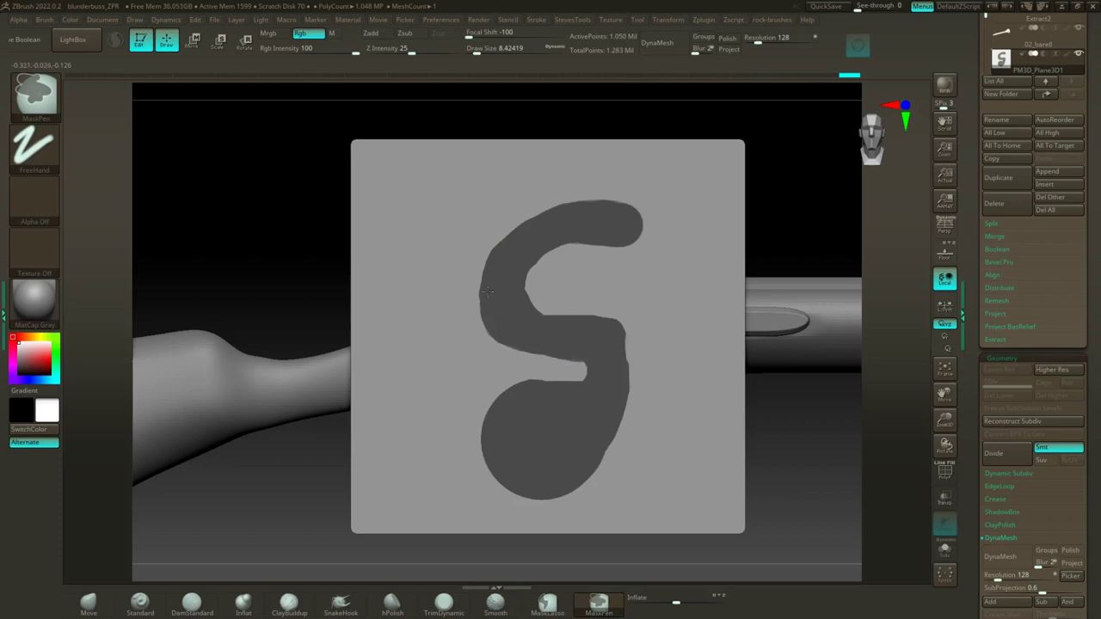
ctrl+drag(486, 292, 521, 226)
ctrl+drag(593, 305, 590, 294)
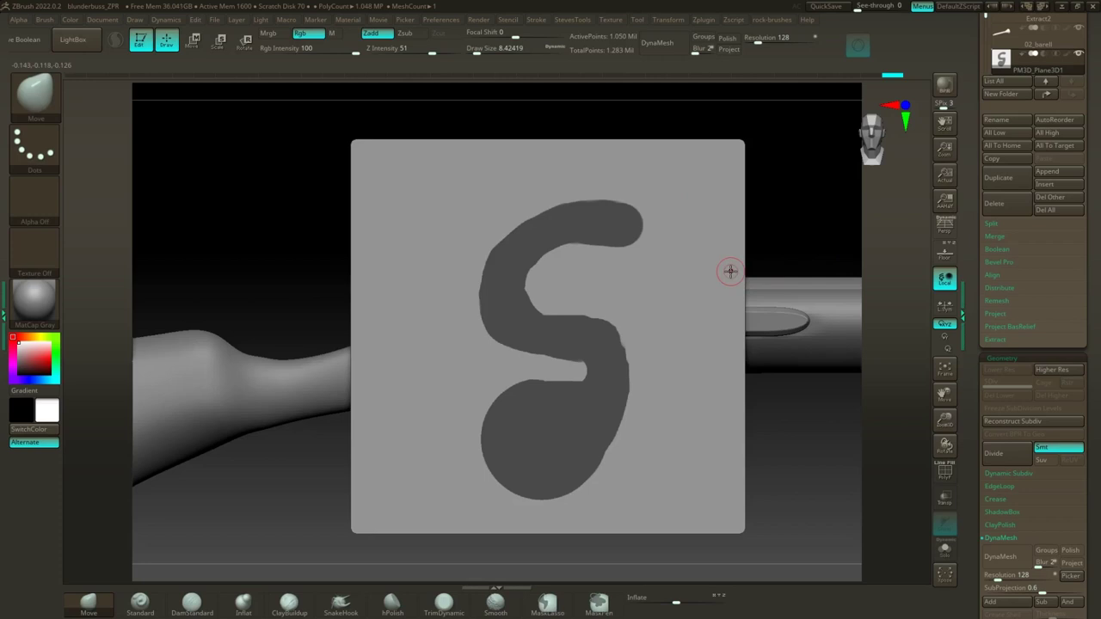
Step: Turn the masked hammer shape into its own polygroup, isolate it with polyframe on, and delete the hidden rest of the plane
key(ctrl+z)
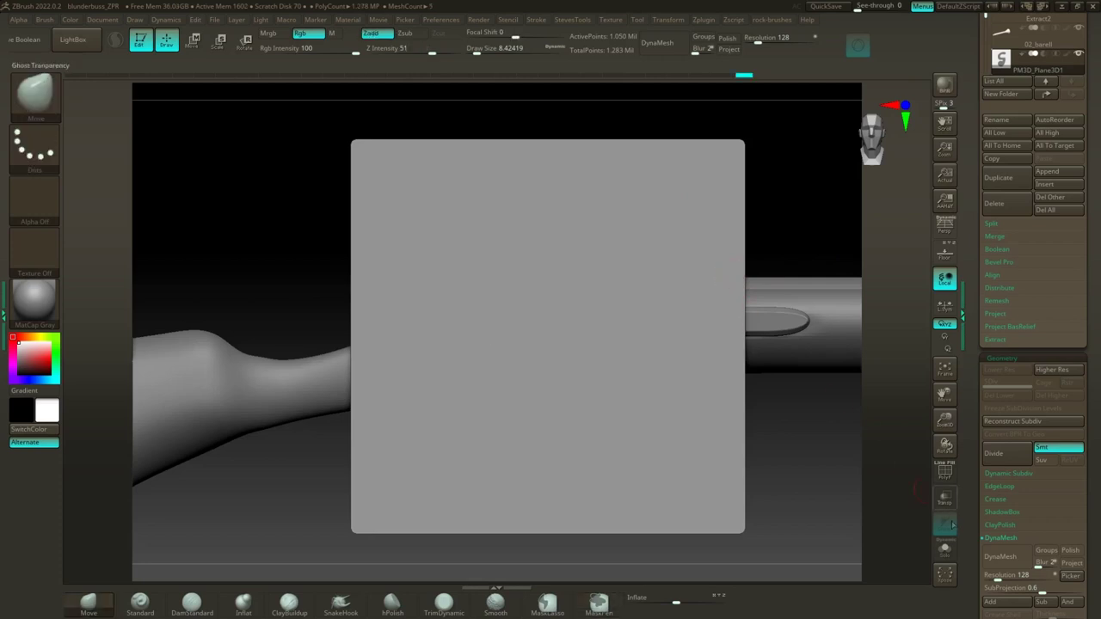
click(945, 471)
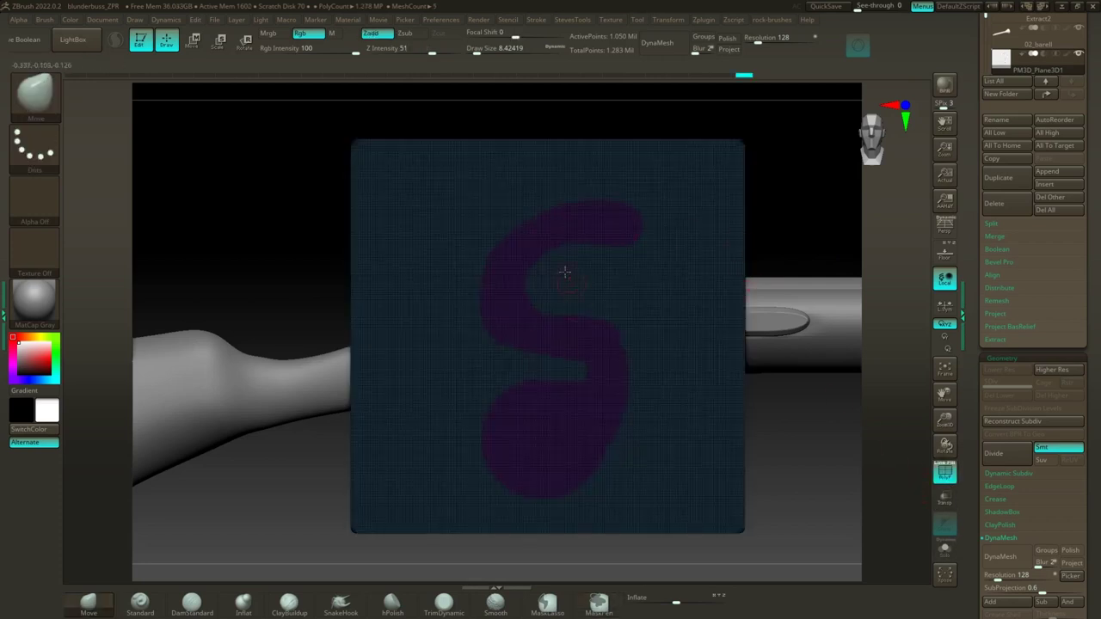
ctrl+shift+click(721, 154)
ctrl+shift+click(742, 233)
key(space)
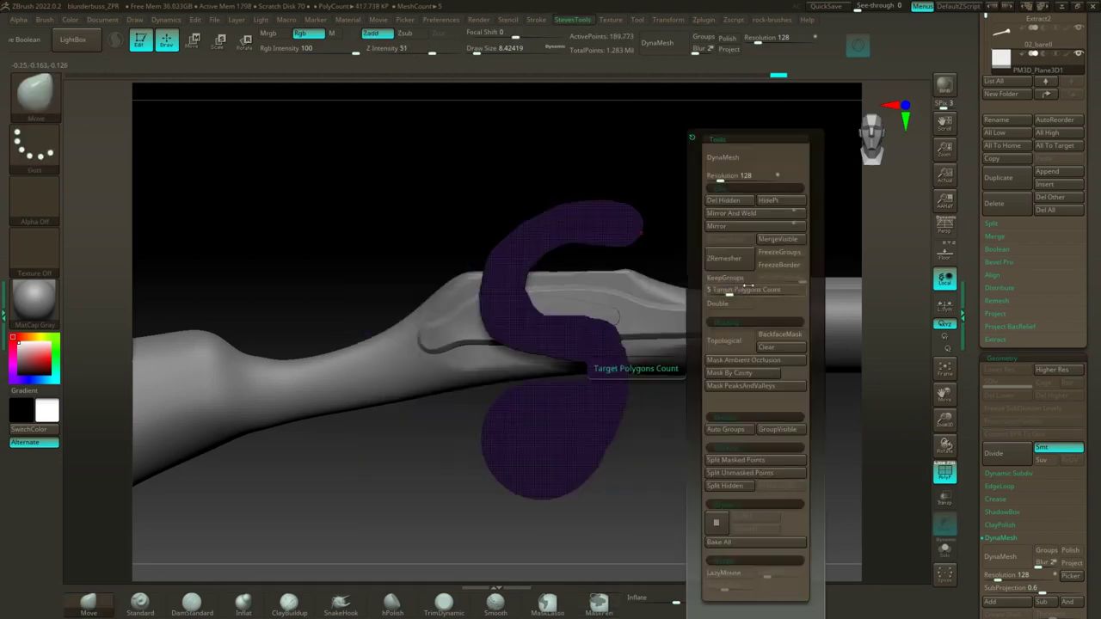
click(715, 202)
Step: Set the GroupsLoops count to 1 in the EdgeLoop settings for the hammer mesh
drag(585, 165, 606, 180)
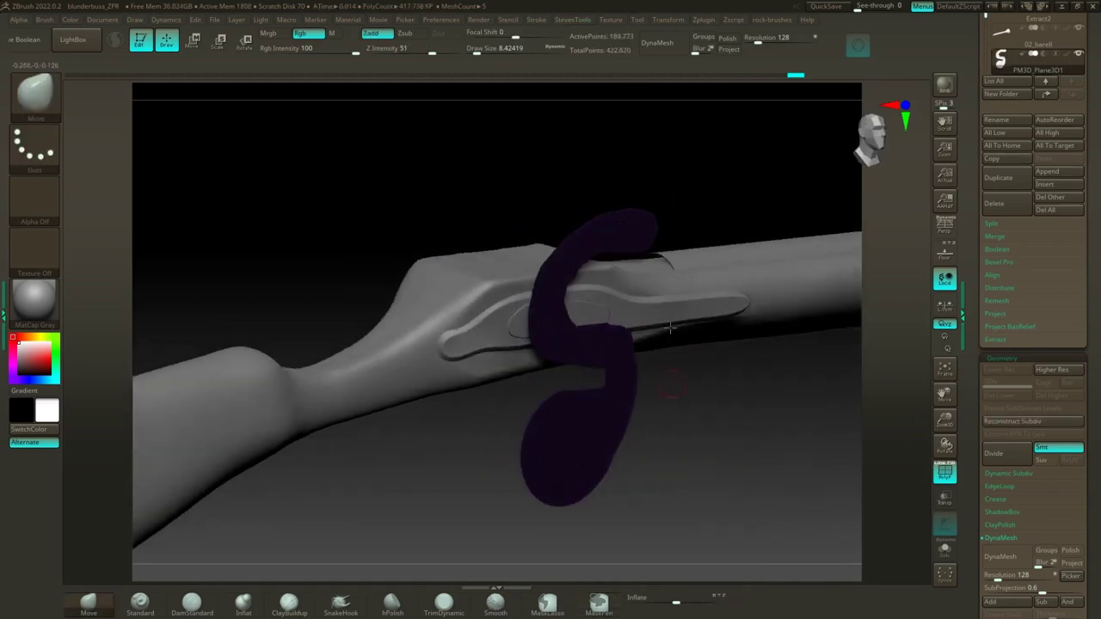
shift+drag(694, 471, 765, 482)
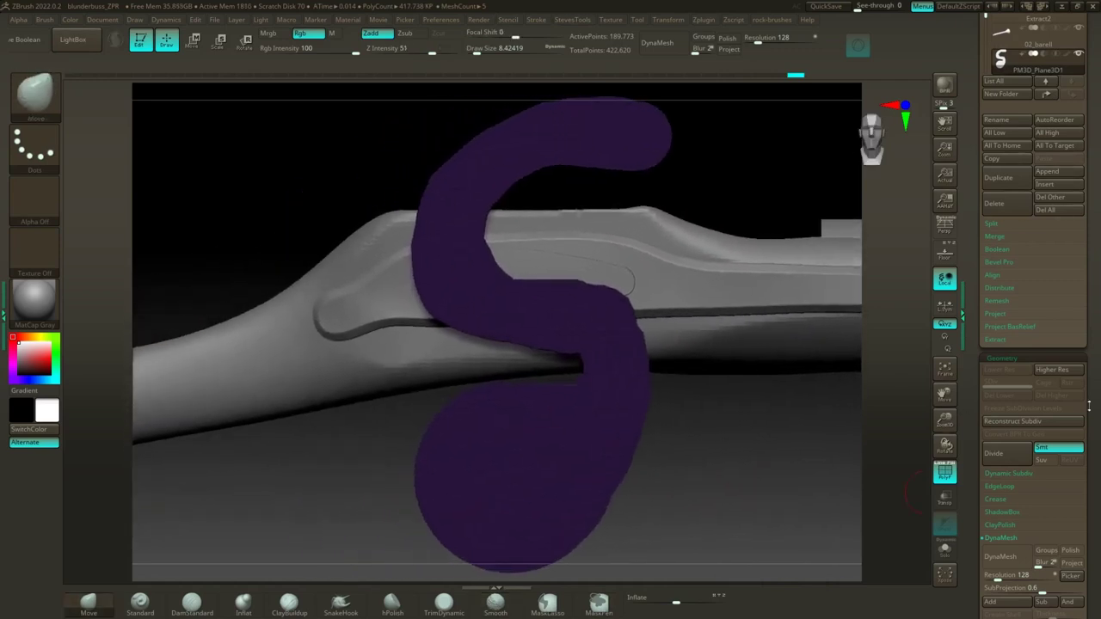
scroll(1075, 378, down, 5)
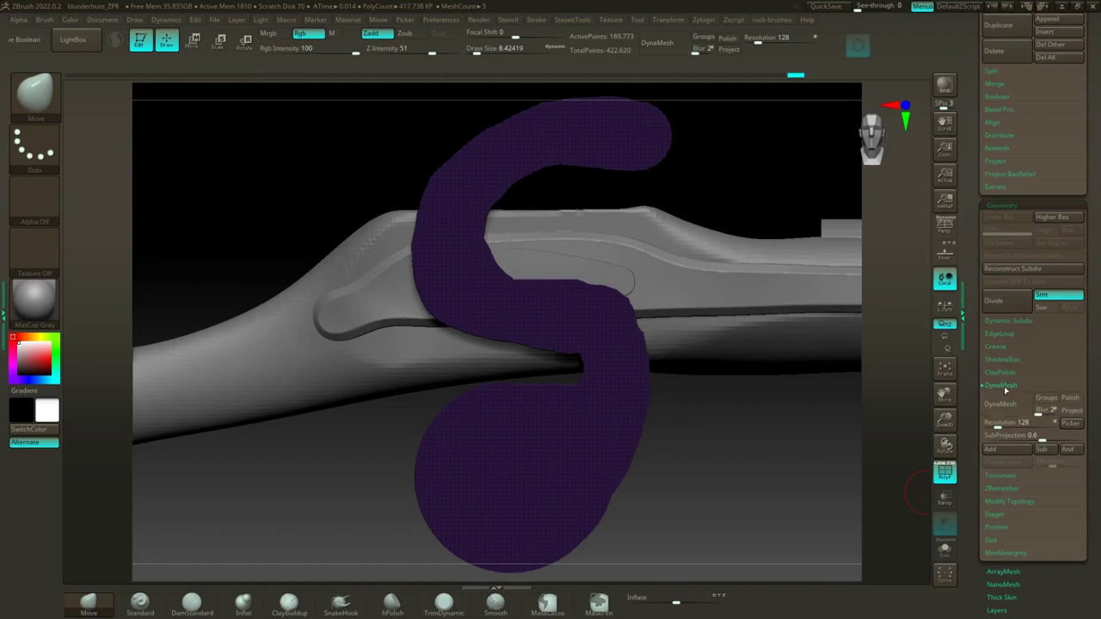
click(1004, 389)
click(1000, 334)
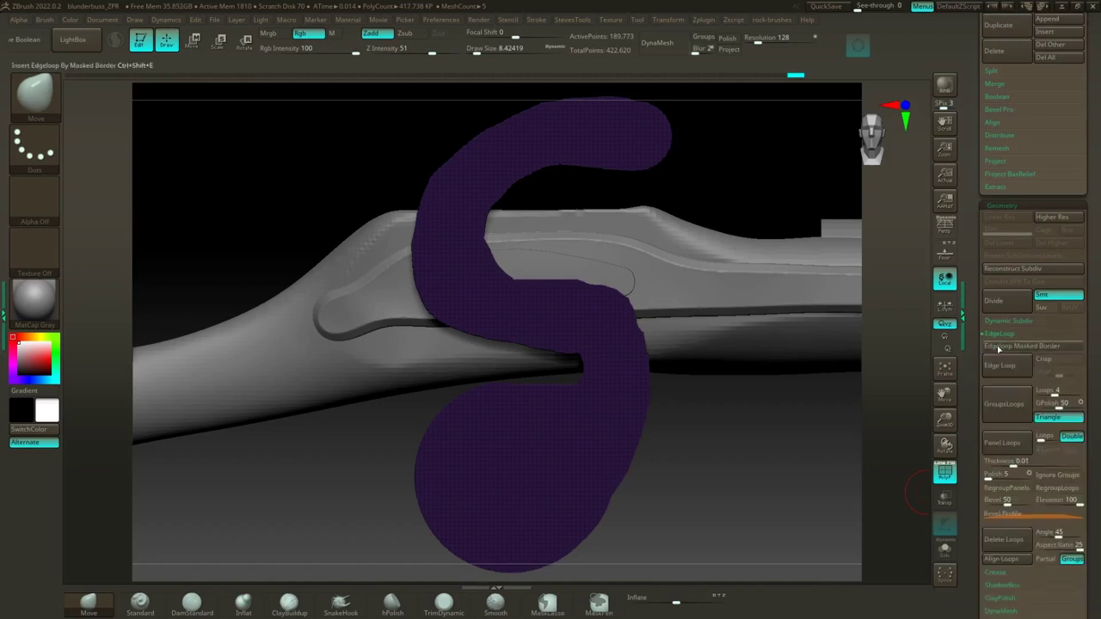
click(1046, 391)
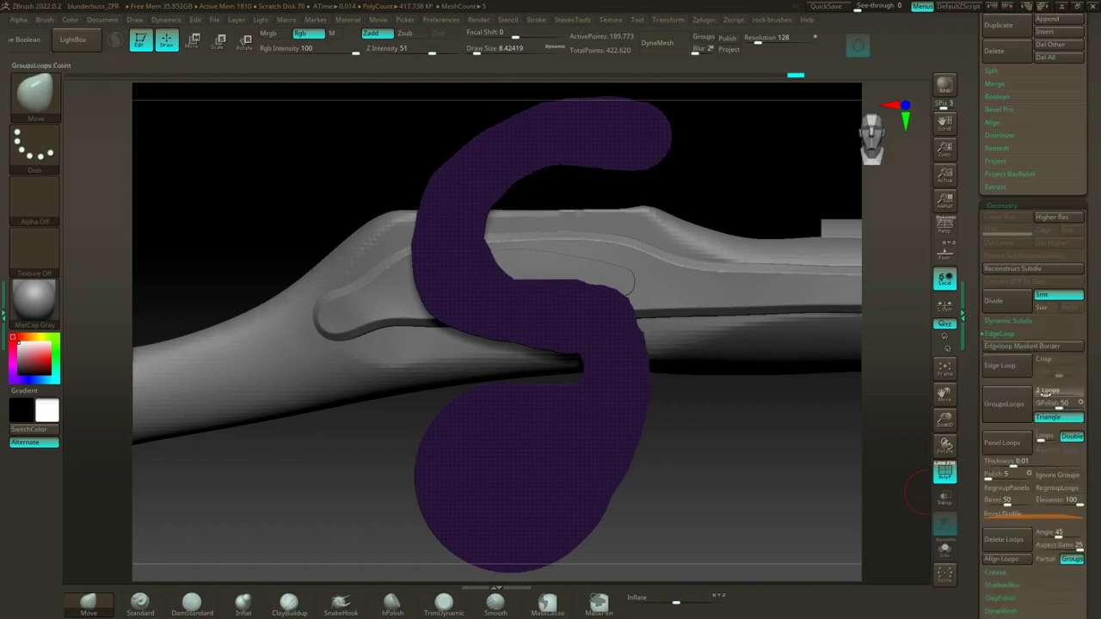
click(1040, 392)
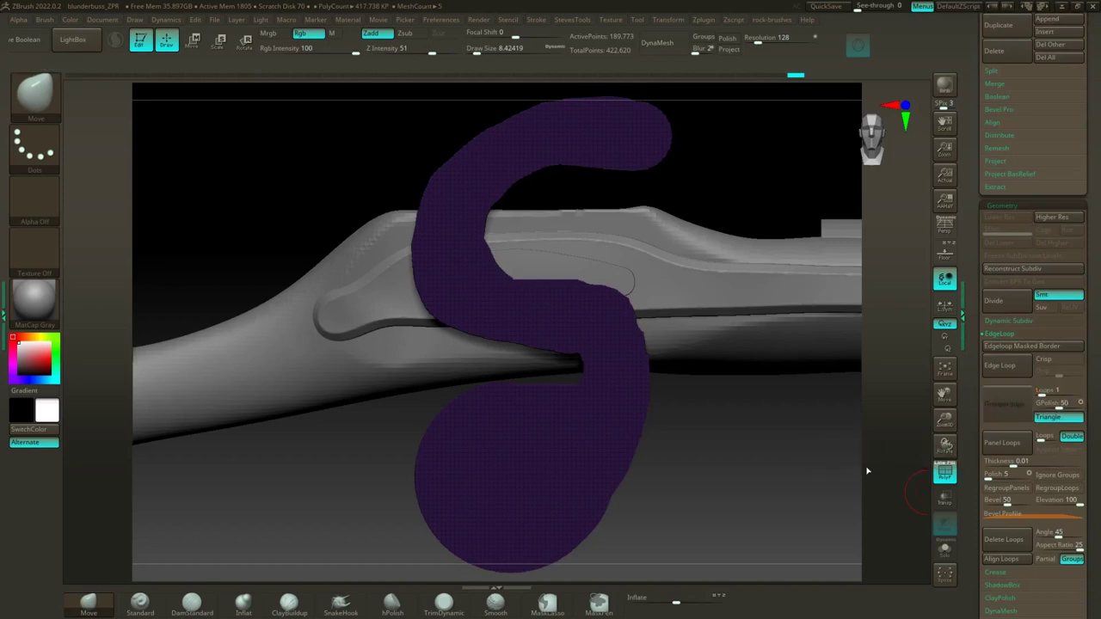
Step: Apply GroupsLoops to the hammer polygroup and inspect its smoothed border
click(1003, 403)
drag(770, 478, 382, 355)
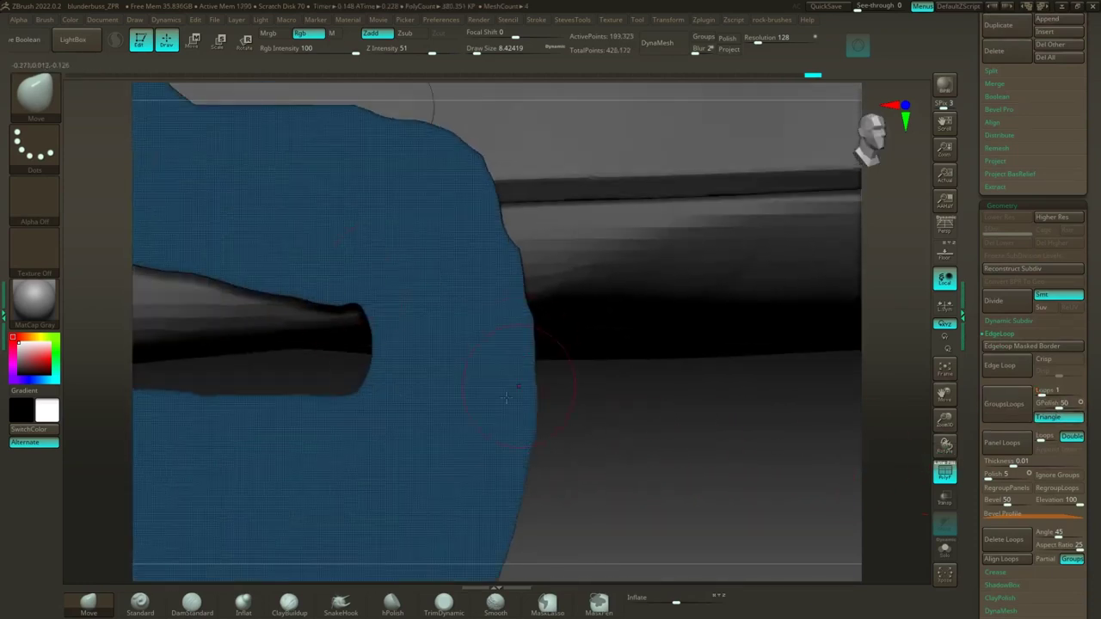
drag(666, 493, 775, 471)
alt+drag(873, 408, 512, 471)
alt+drag(513, 471, 770, 461)
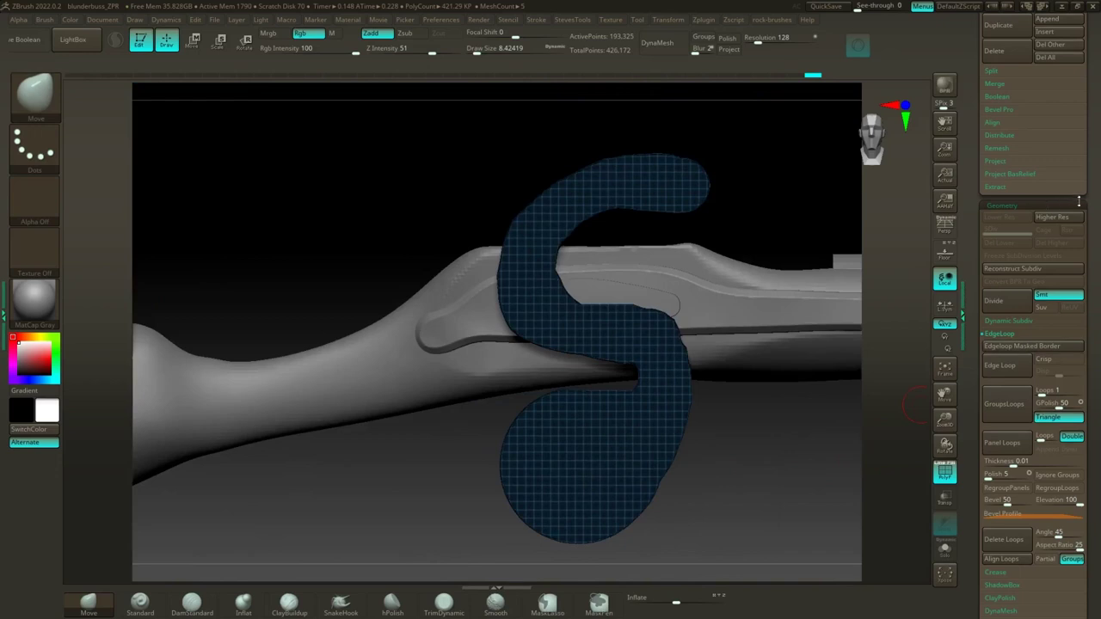
Step: Try to remesh the hammer using ZRemesher with KeepGroups on and a target polygons count of 5, and undo it
scroll(1071, 254, up, 3)
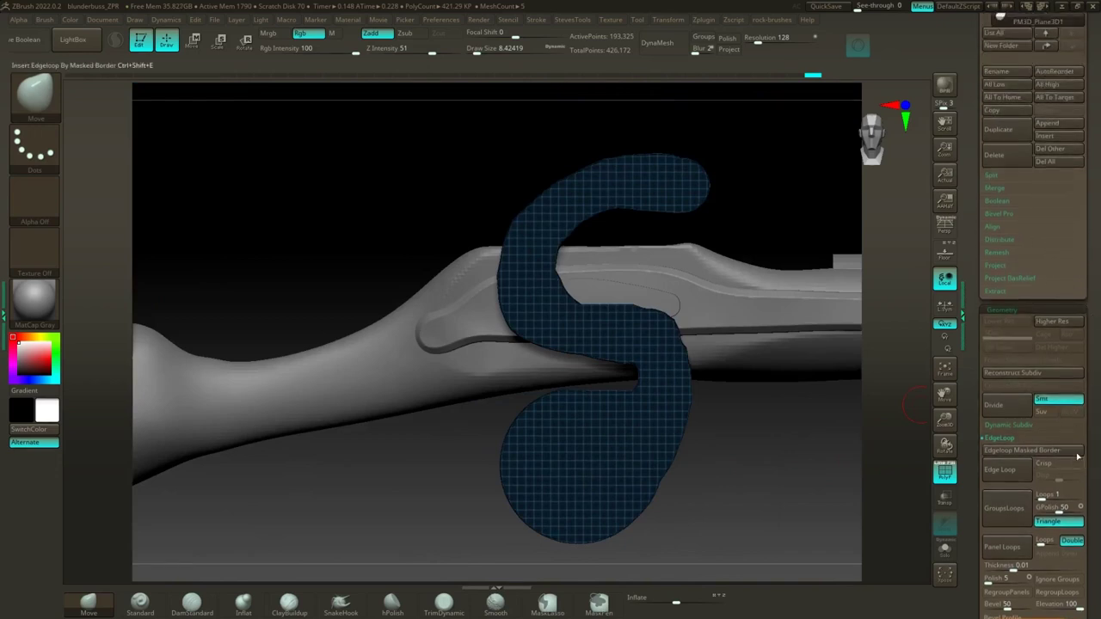
click(1006, 439)
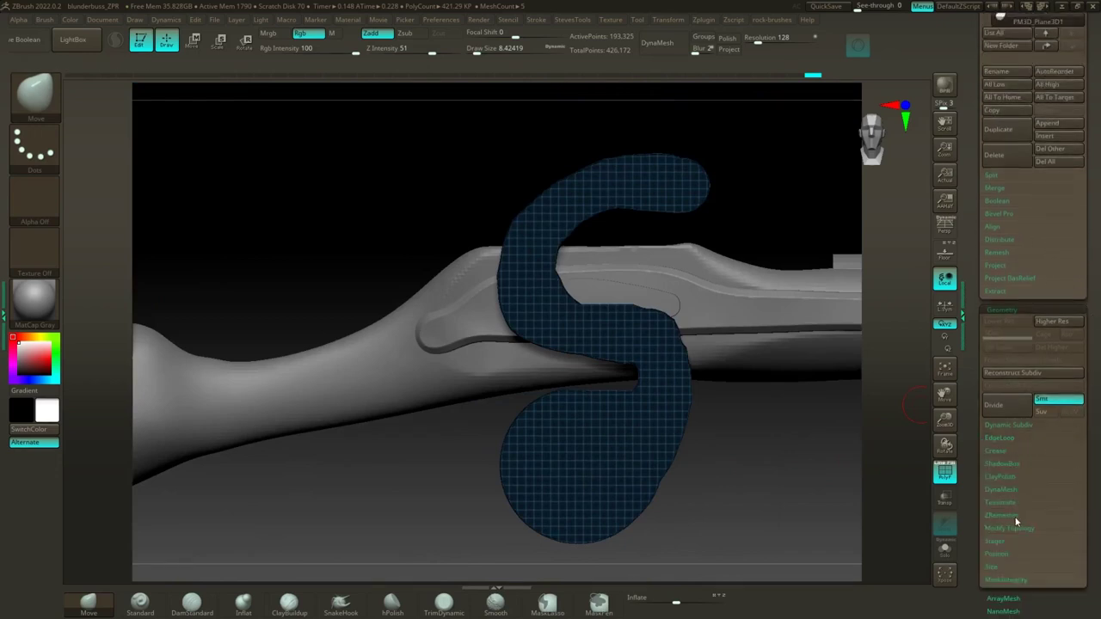
click(1066, 518)
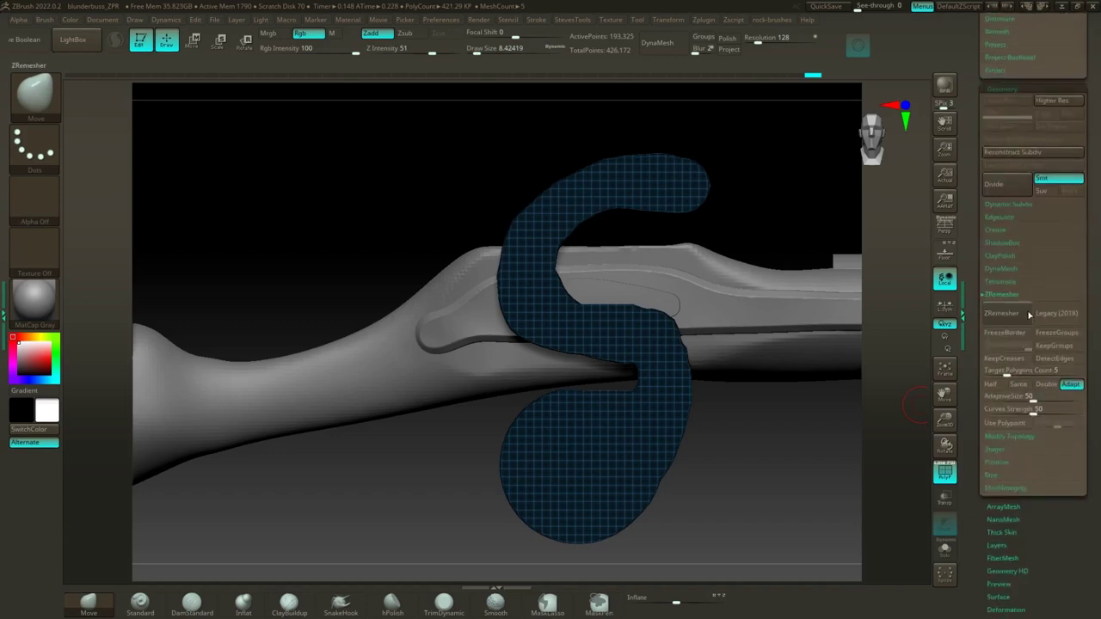
click(1041, 345)
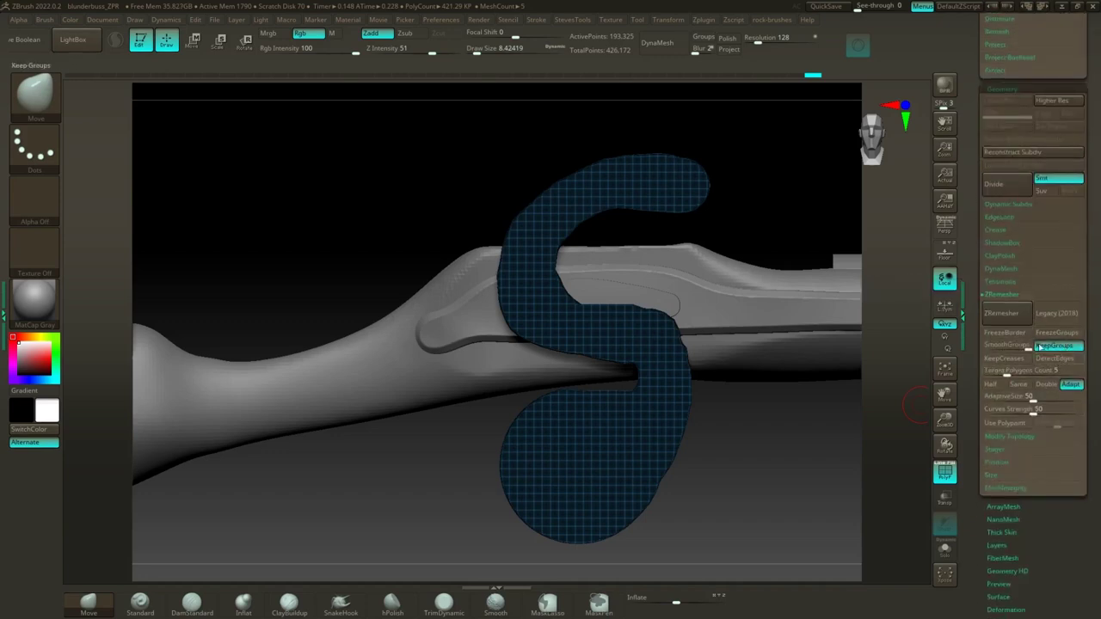
click(1023, 320)
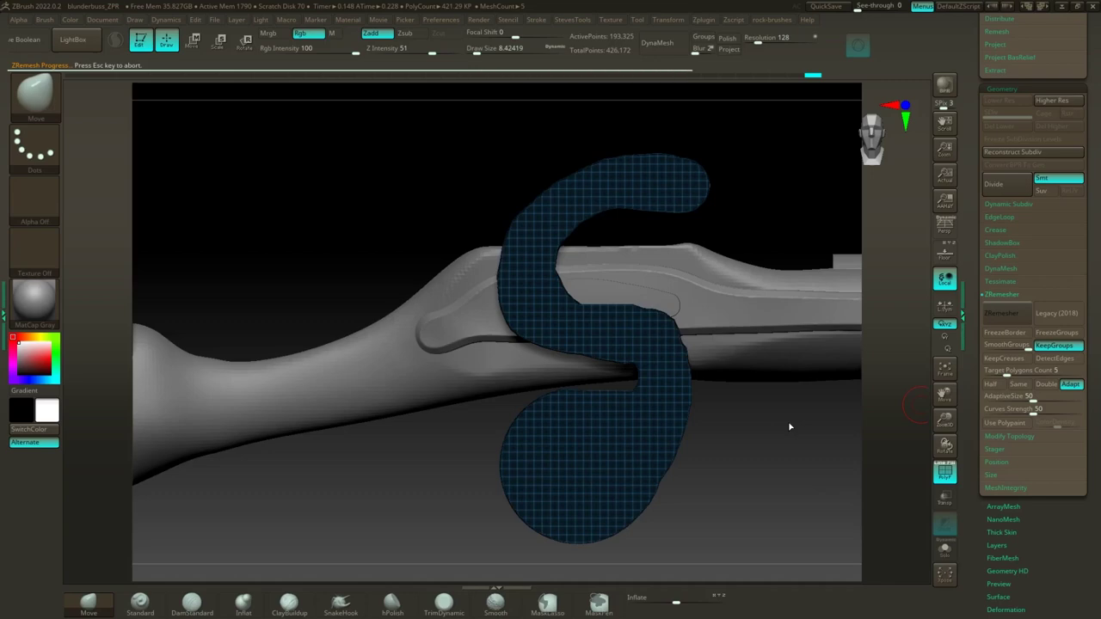
drag(731, 399, 795, 421)
alt+drag(761, 153, 638, 144)
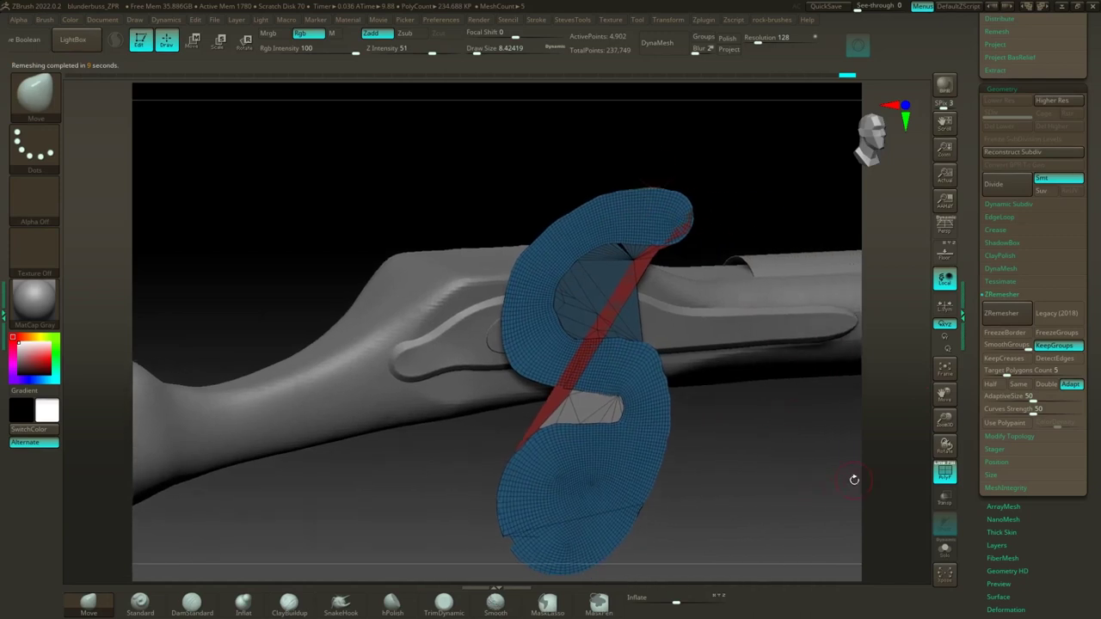
key(ctrl+z)
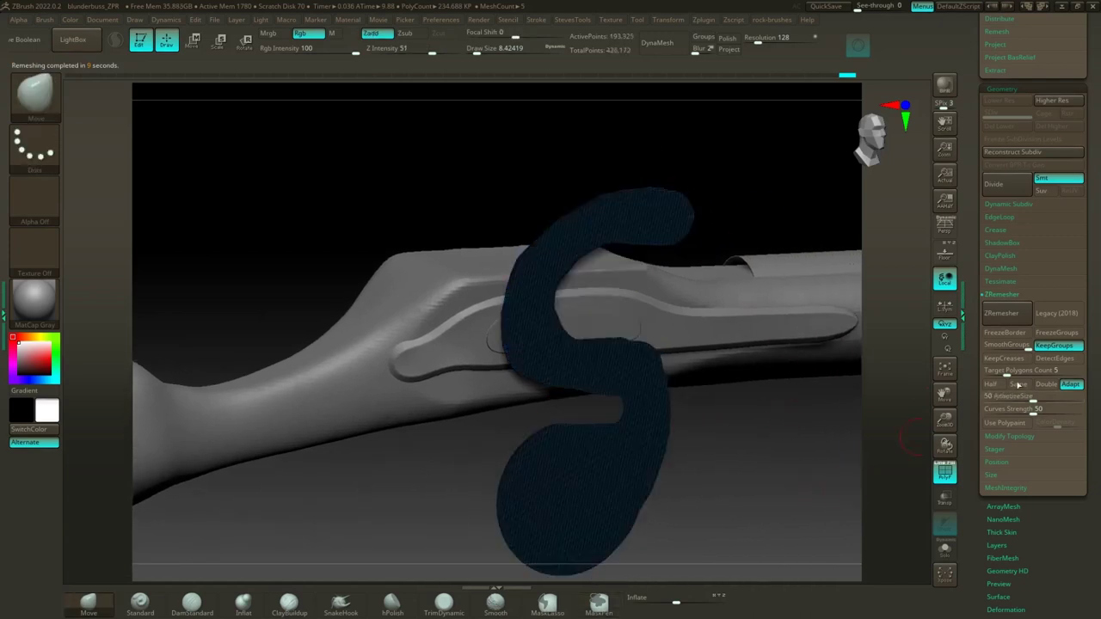
Step: Set ZRemesher to DetectEdges and Half with KeepGroups and Adapt off, and try remeshing the hammer before undoing the remesh
click(1064, 349)
click(1064, 359)
click(1066, 388)
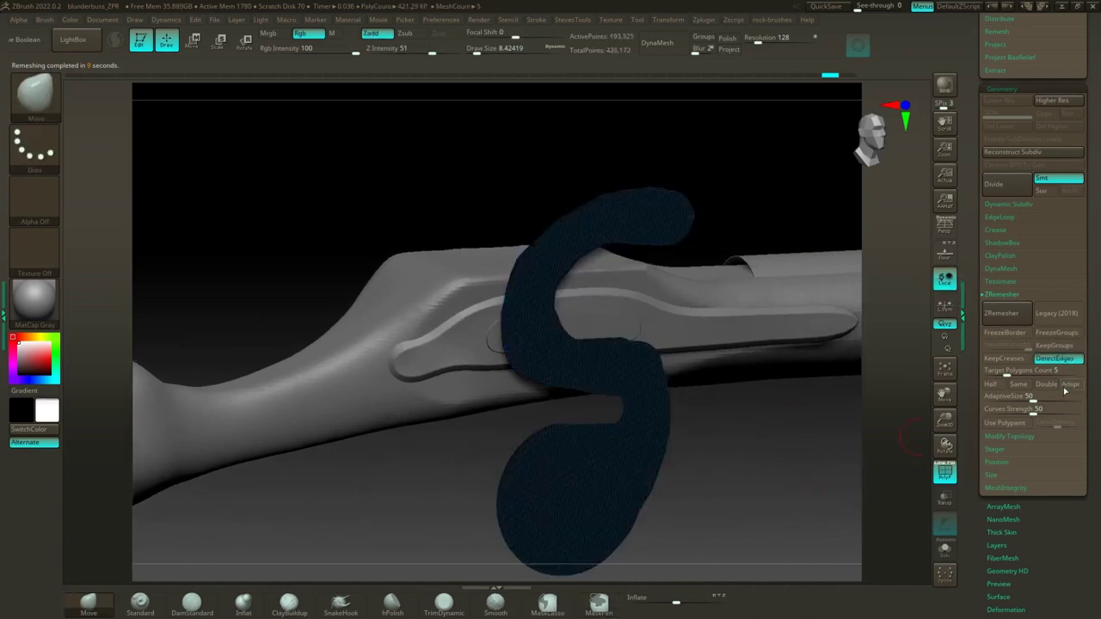
click(990, 383)
click(1002, 313)
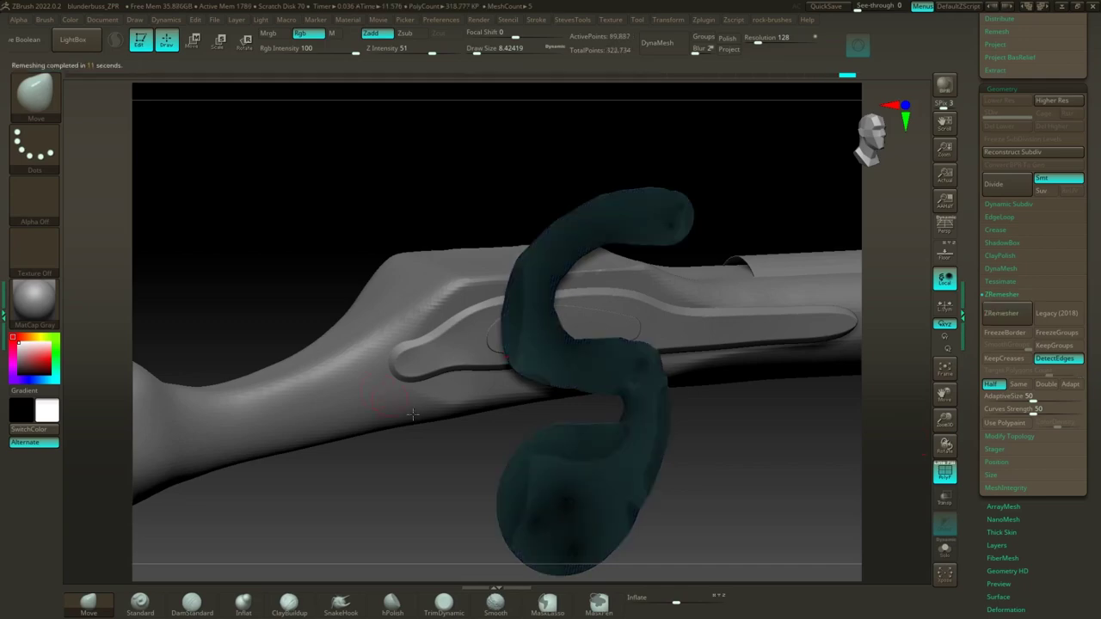
drag(719, 514, 688, 496)
key(ctrl+z)
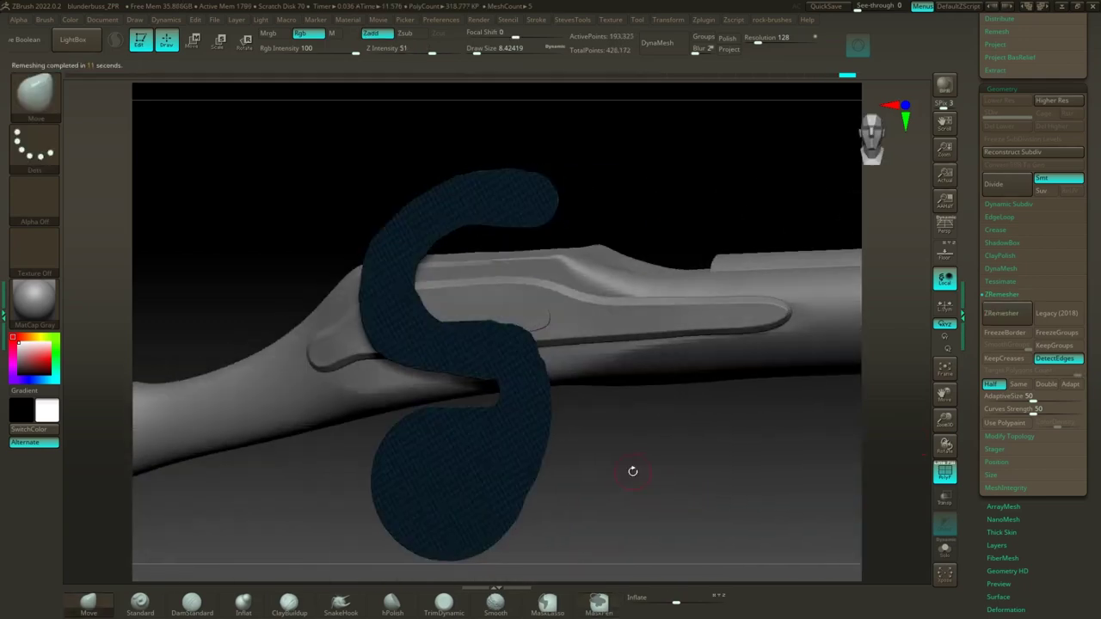
Step: Undo the GroupsLoops operation and try the Edge Loop operation on the hammer mesh
drag(632, 471, 727, 497)
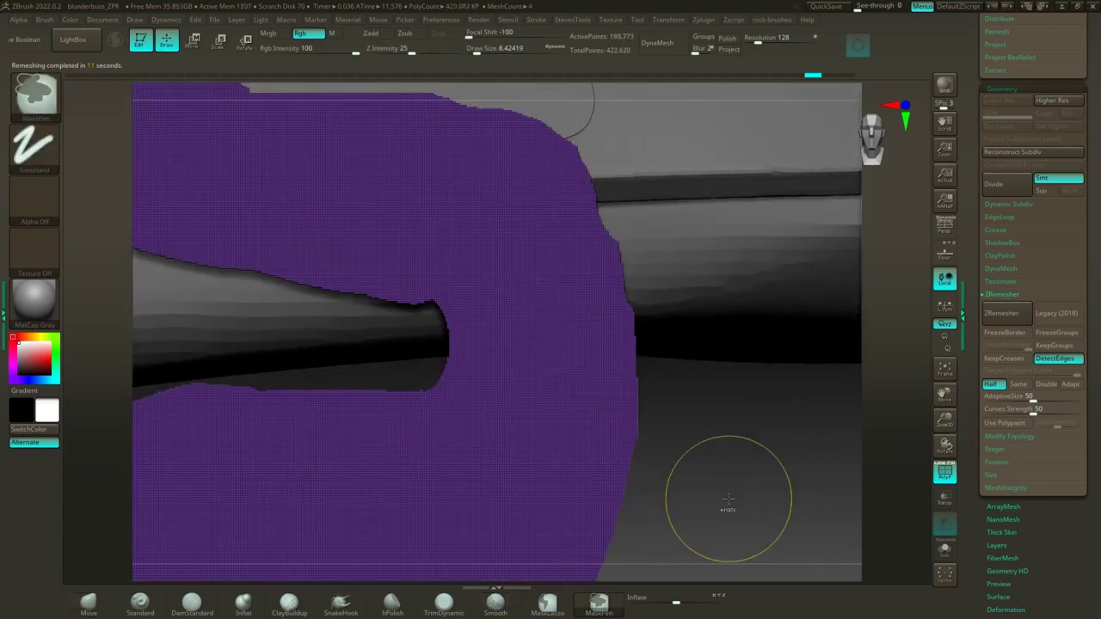
click(1007, 220)
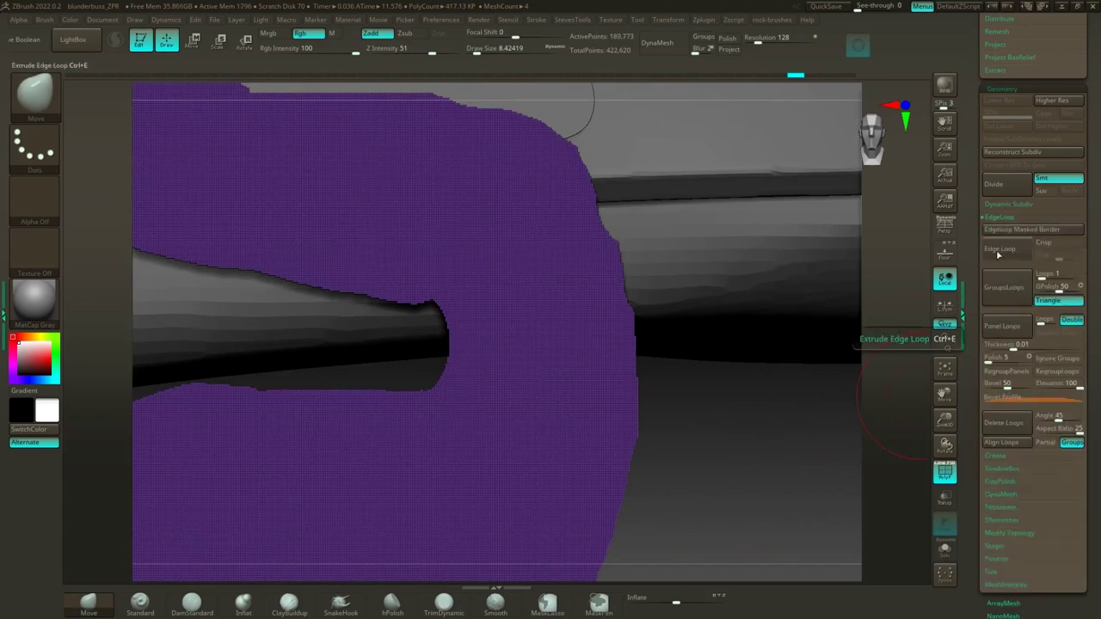
click(998, 251)
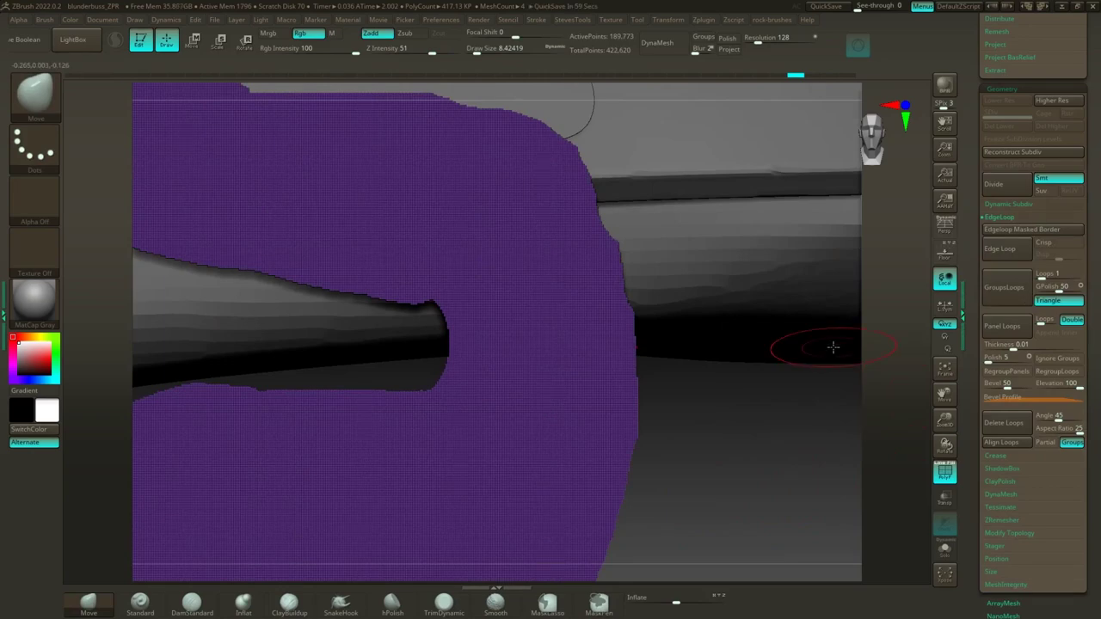
Step: Undo the hidden-geometry deletion and the polygrouping, back to the masked hammer shape on the full plane
key(ctrl+z)
key(ctrl+z)
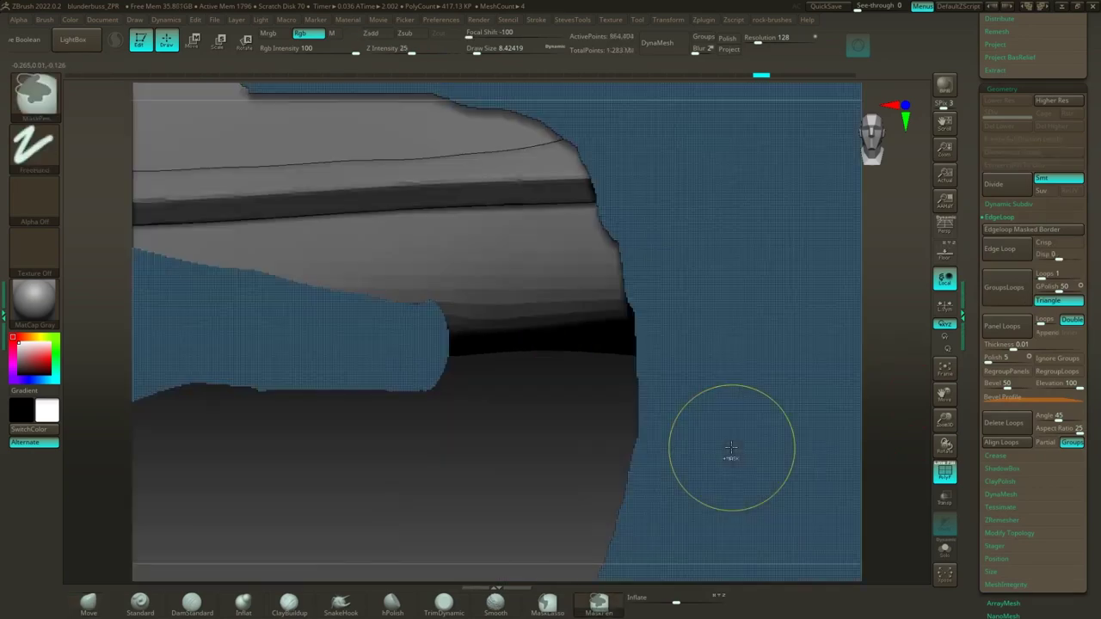
key(ctrl+w)
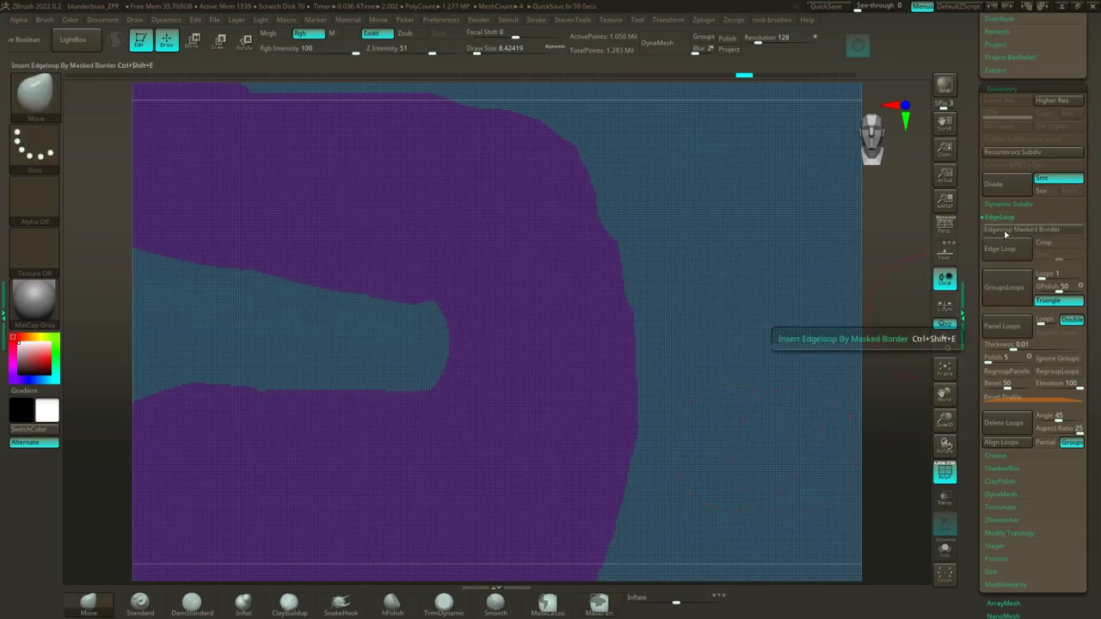
key(ctrl+z)
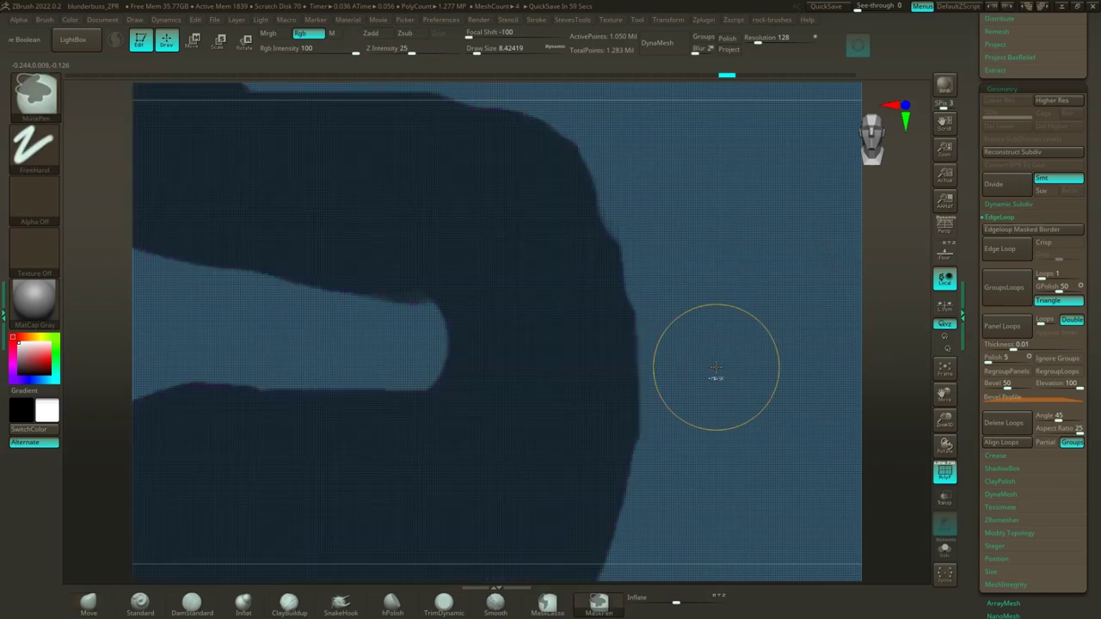
Step: Insert an edge loop along the hammer's masked border and delete the surrounding part of the plane
key(ctrl+shift+e)
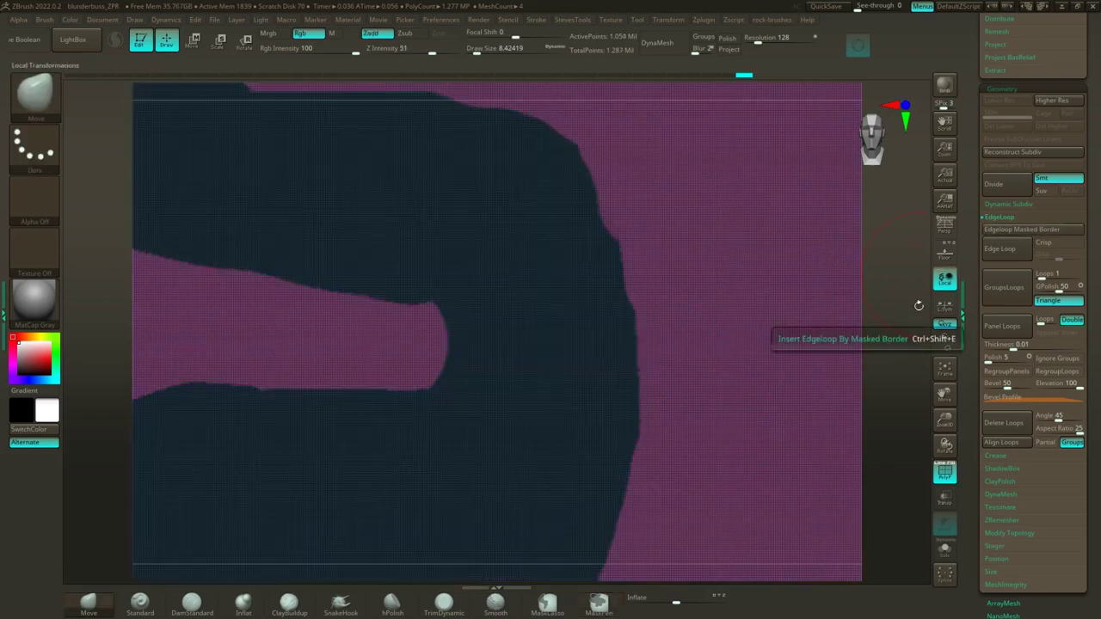
ctrl+shift+click(833, 354)
ctrl+shift+click(832, 354)
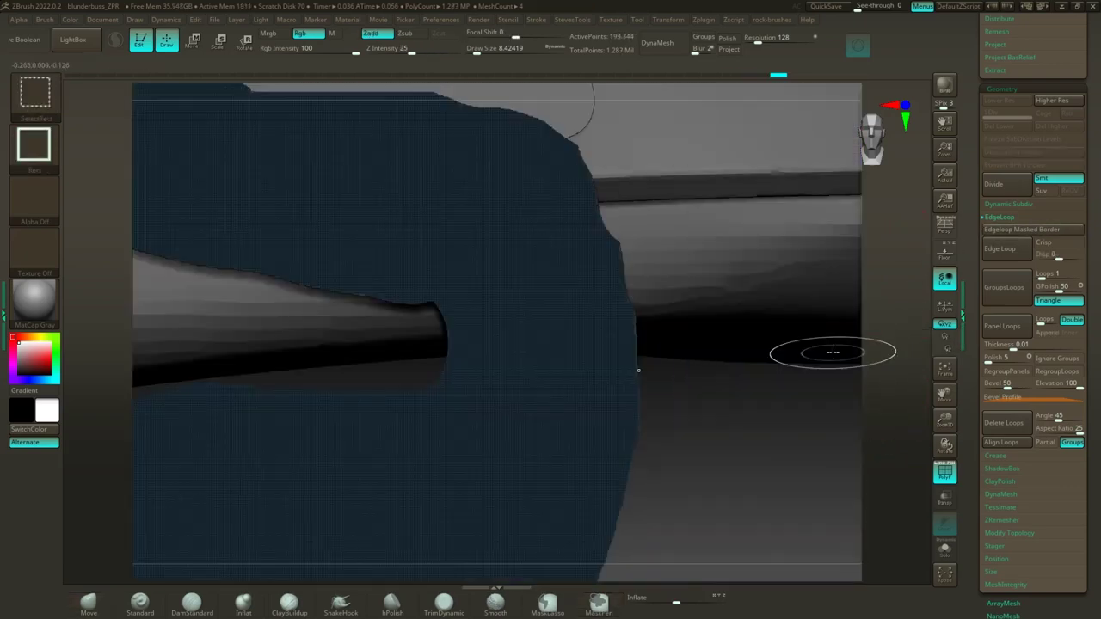
key(space)
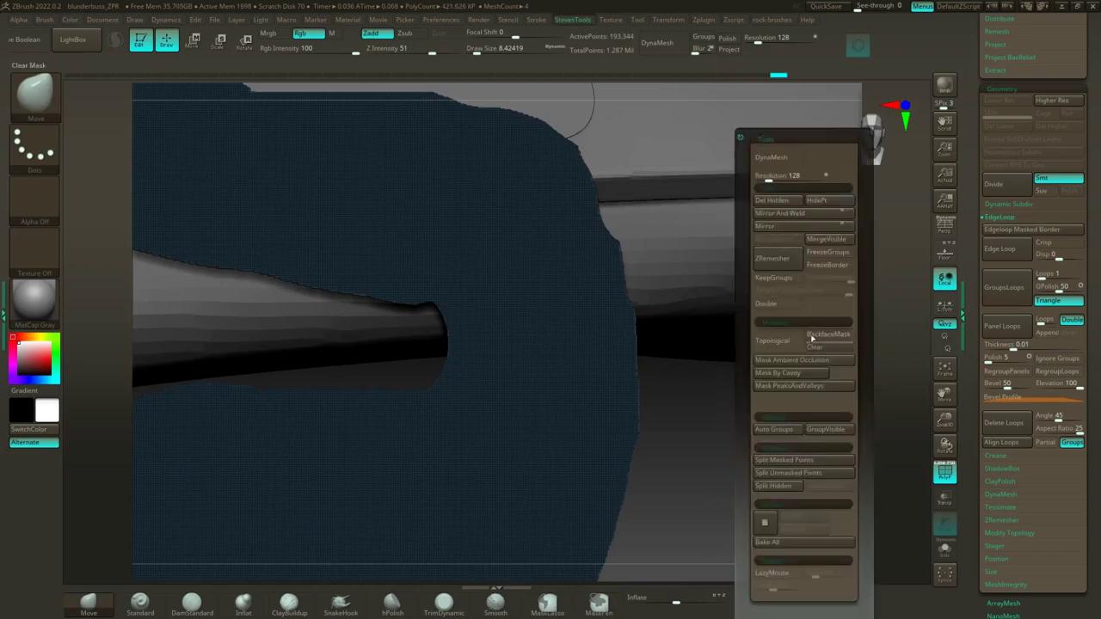
click(790, 206)
Step: Try to remesh the isolated hammer using ZRemesher with DetectEdges and Half, inspect its border, and undo the remesh
scroll(1085, 560, up, 2)
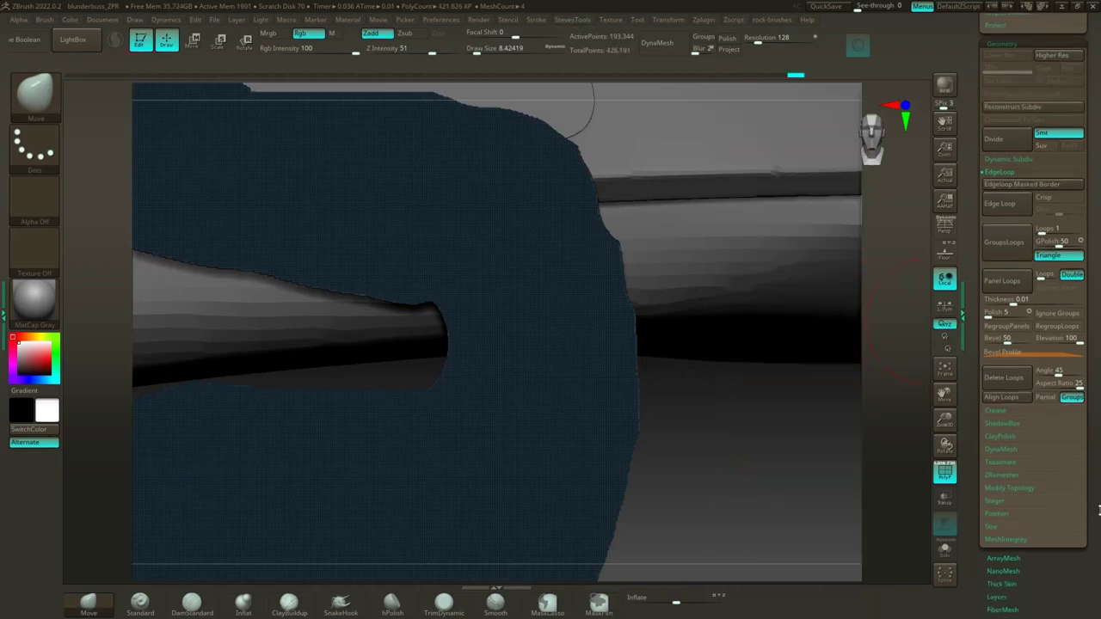
scroll(1085, 560, up, 5)
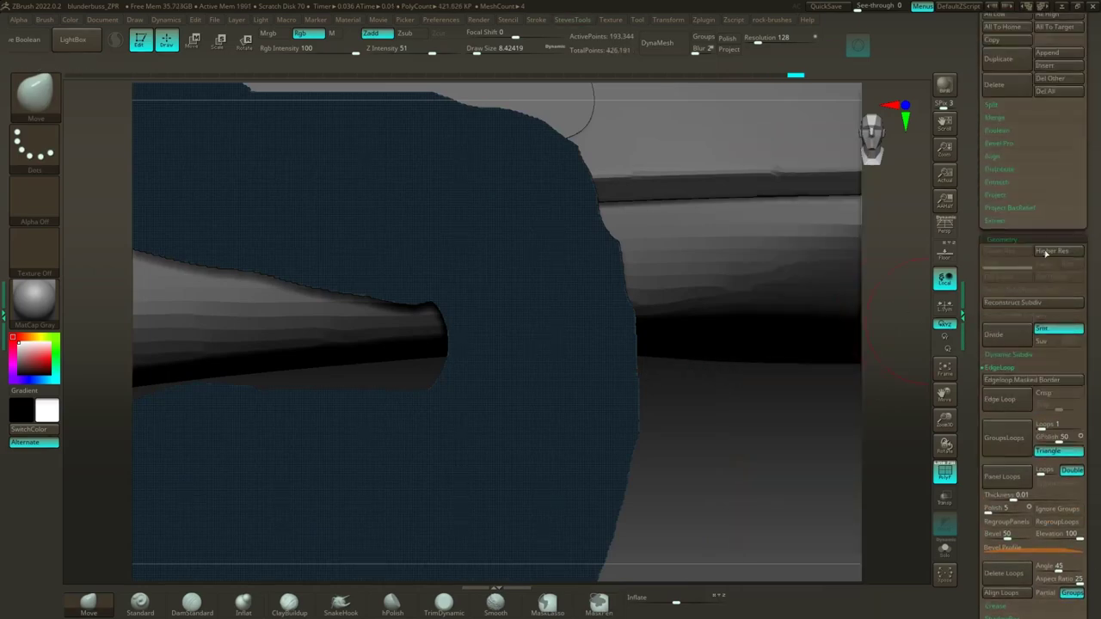
click(1008, 368)
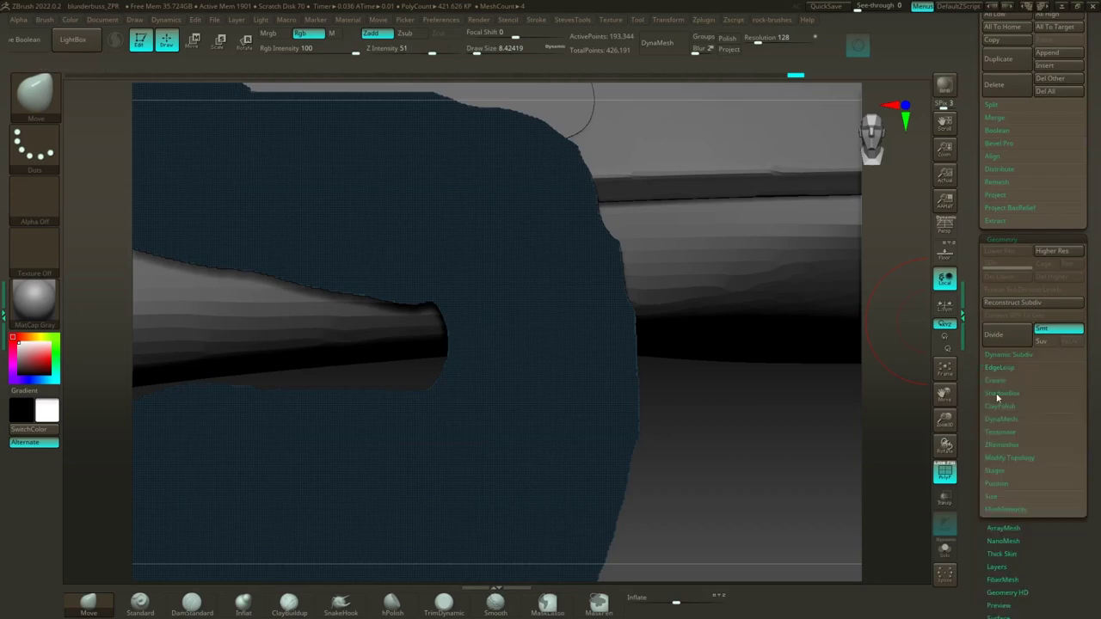
click(1000, 444)
click(1001, 464)
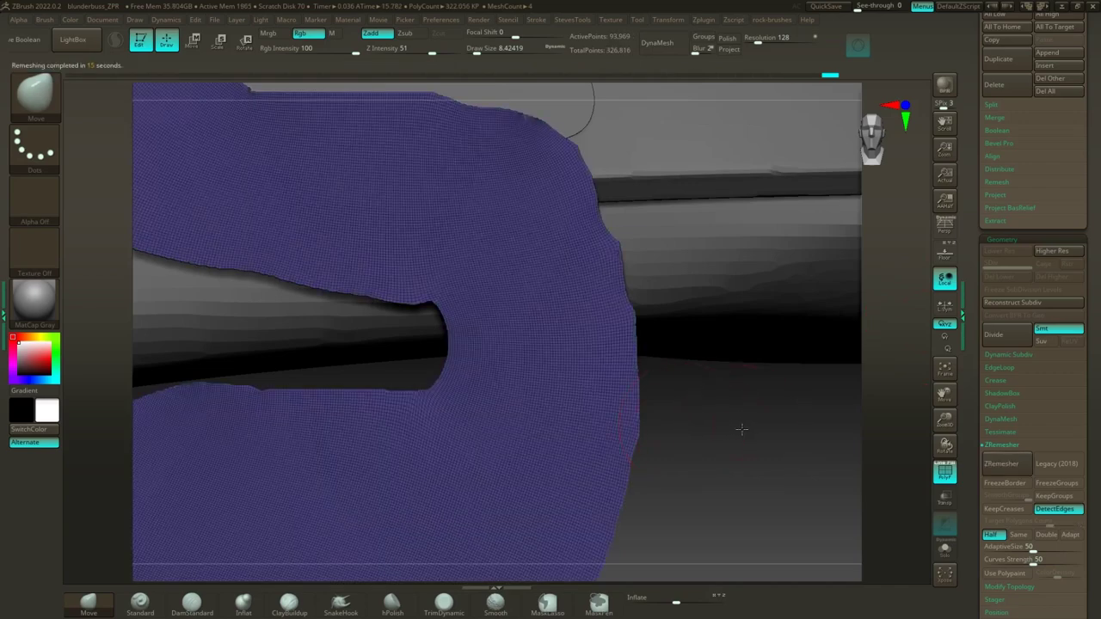
ctrl+right_drag(741, 429, 682, 454)
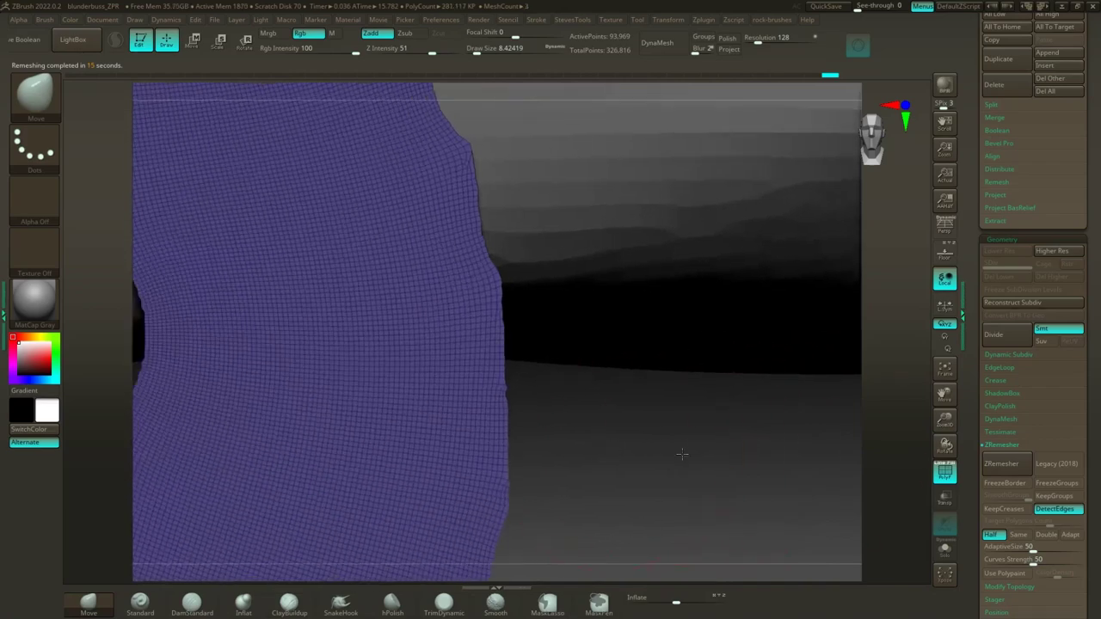
mouse_move(681, 453)
mouse_down()
mouse_move(720, 456)
mouse_move(693, 467)
mouse_move(753, 417)
mouse_move(682, 437)
mouse_move(729, 410)
mouse_up()
key(shift+f)
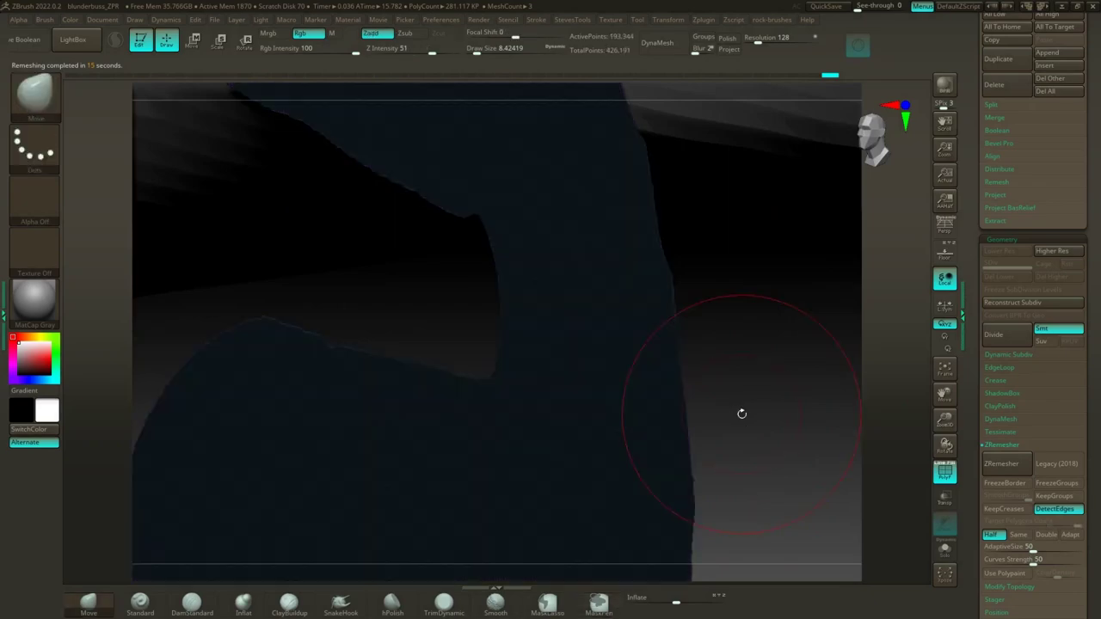
key(shift+f)
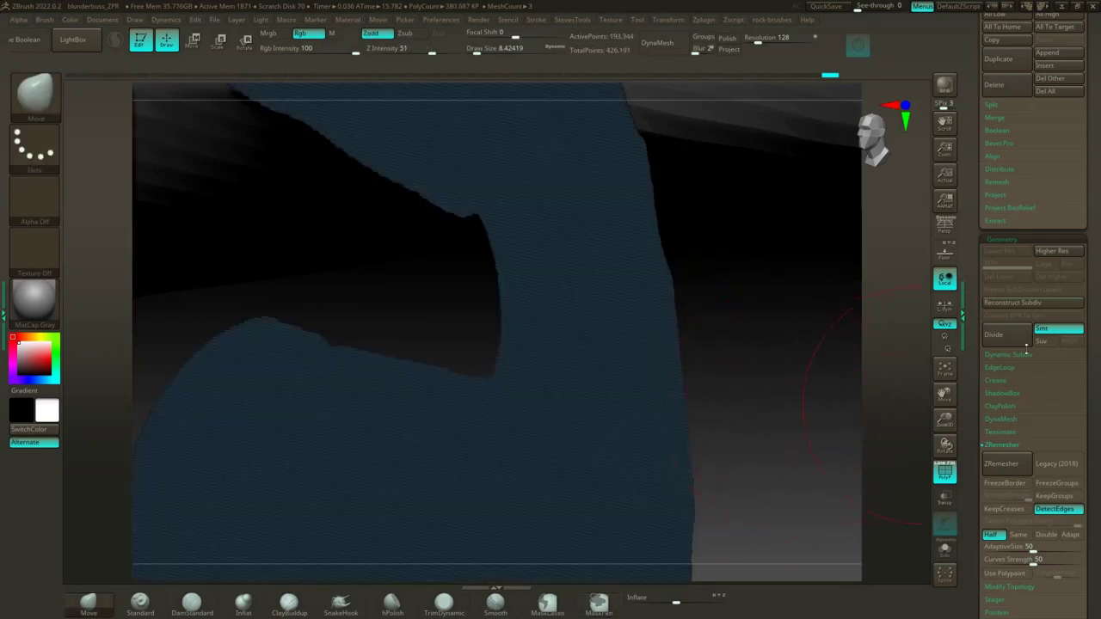
Step: Apply GroupsLoops with 1 loop and GPolish 50 to the hammer mesh to smooth its jagged border
click(1000, 371)
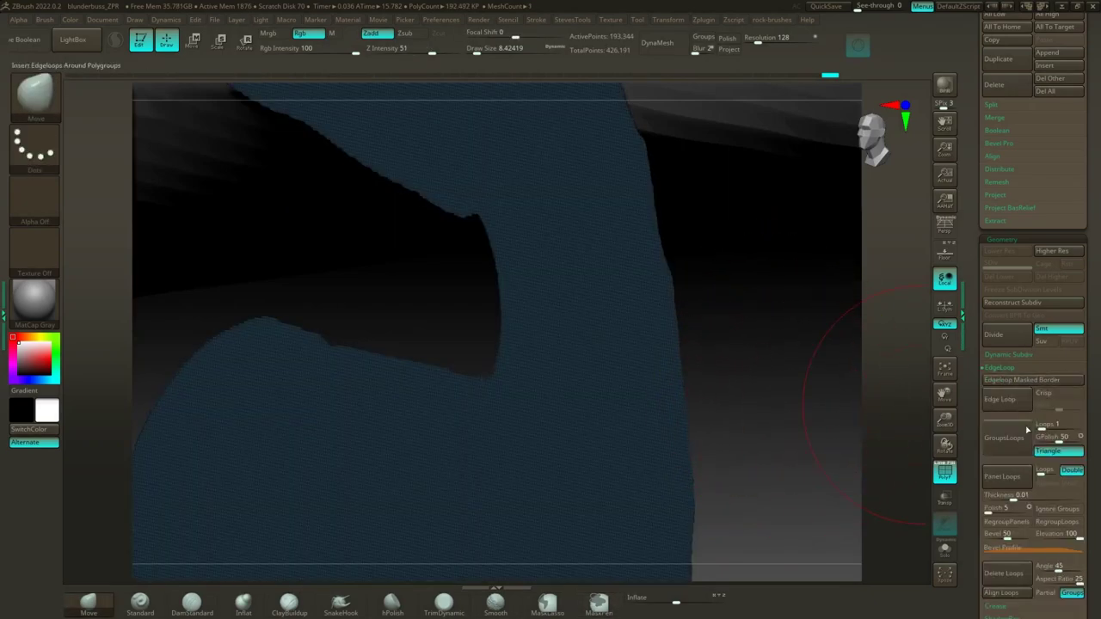
click(1013, 439)
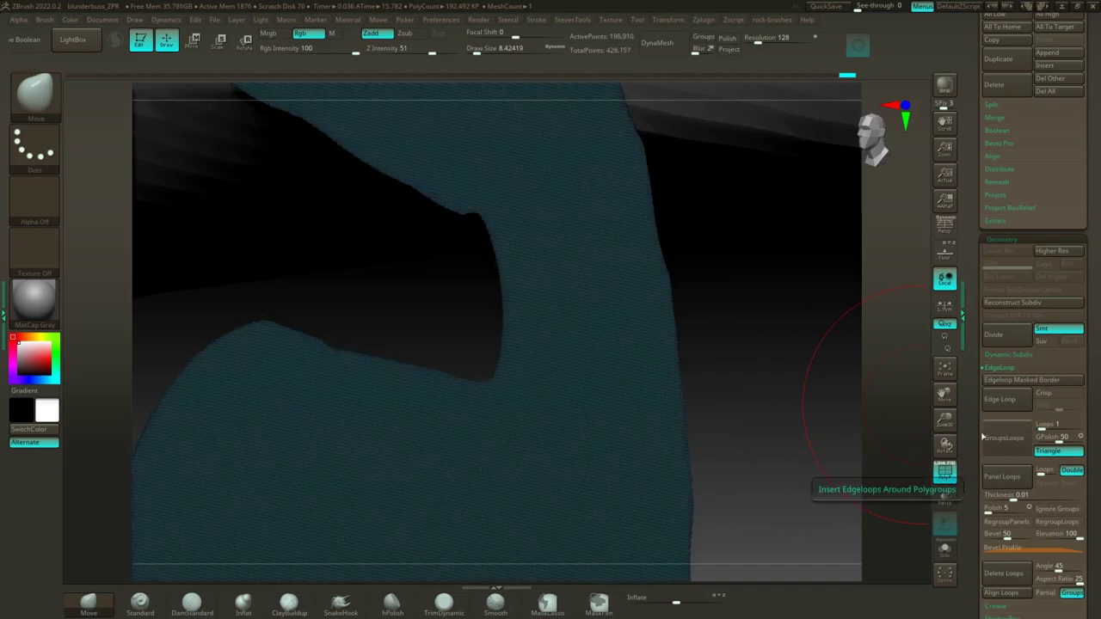
click(1008, 370)
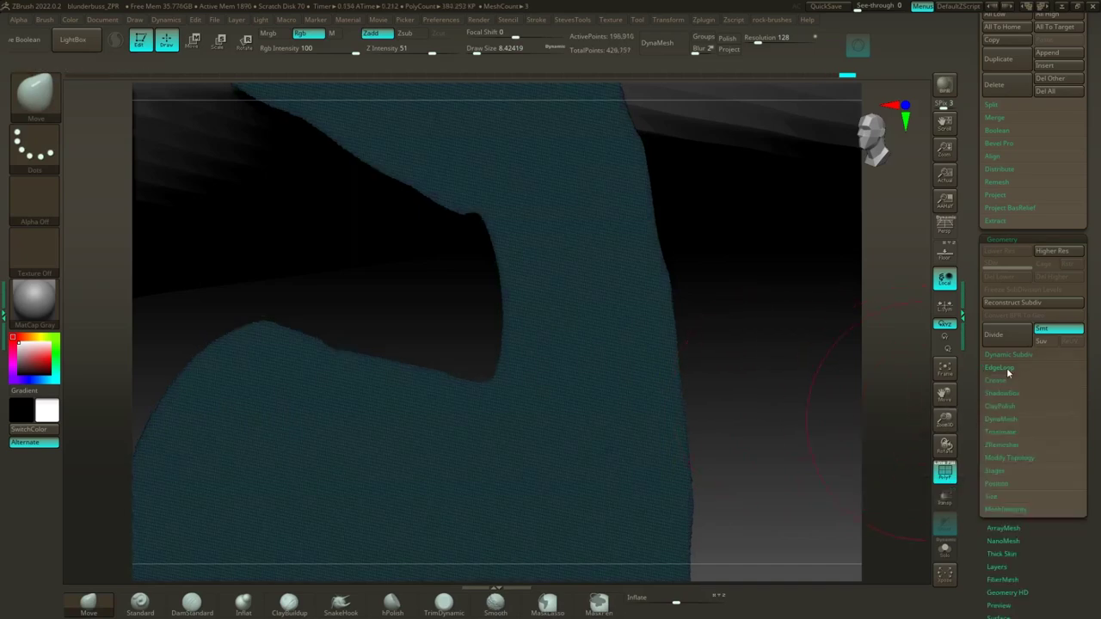
Step: Remesh the hammer using ZRemesher at Half with KeepGroups on and DetectEdges off, and inspect its border
click(999, 445)
click(1054, 509)
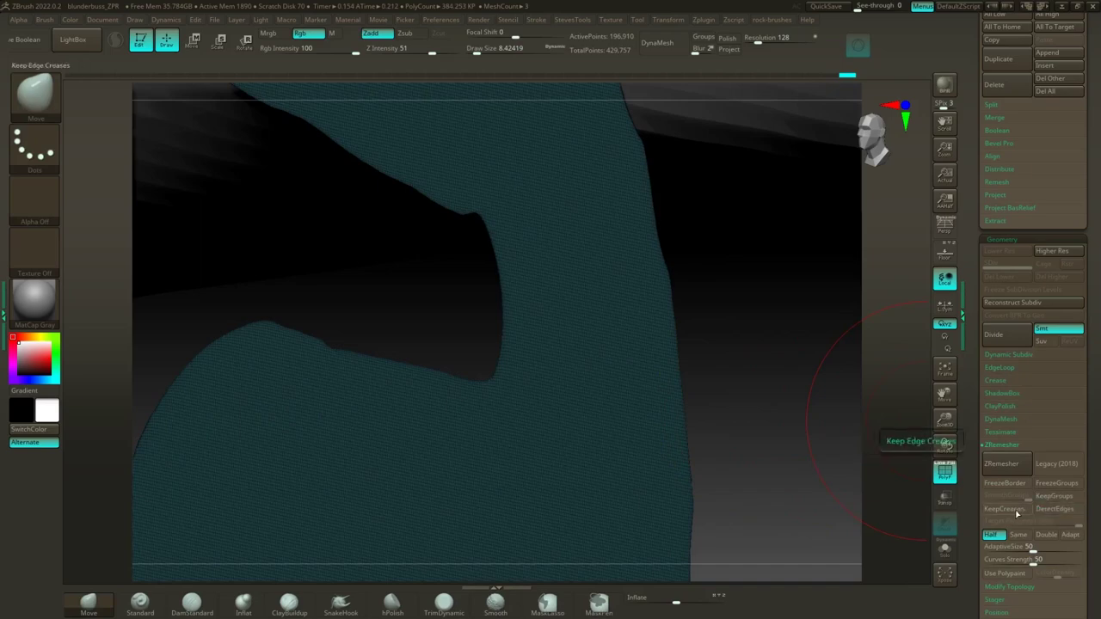
click(1055, 498)
click(1002, 464)
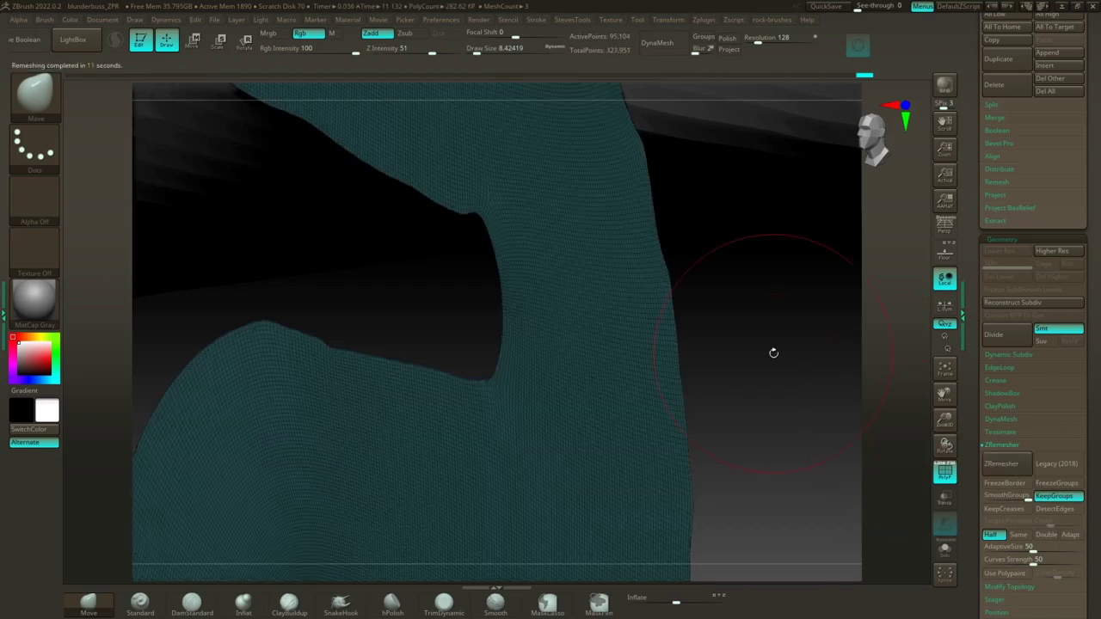
drag(773, 353, 760, 332)
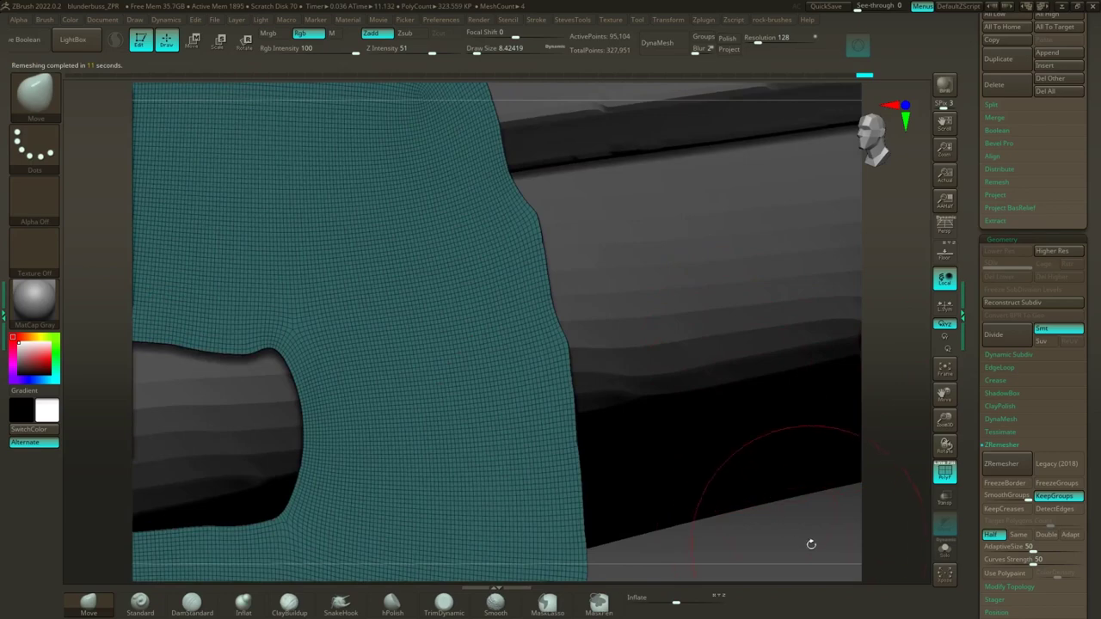
drag(811, 543, 735, 413)
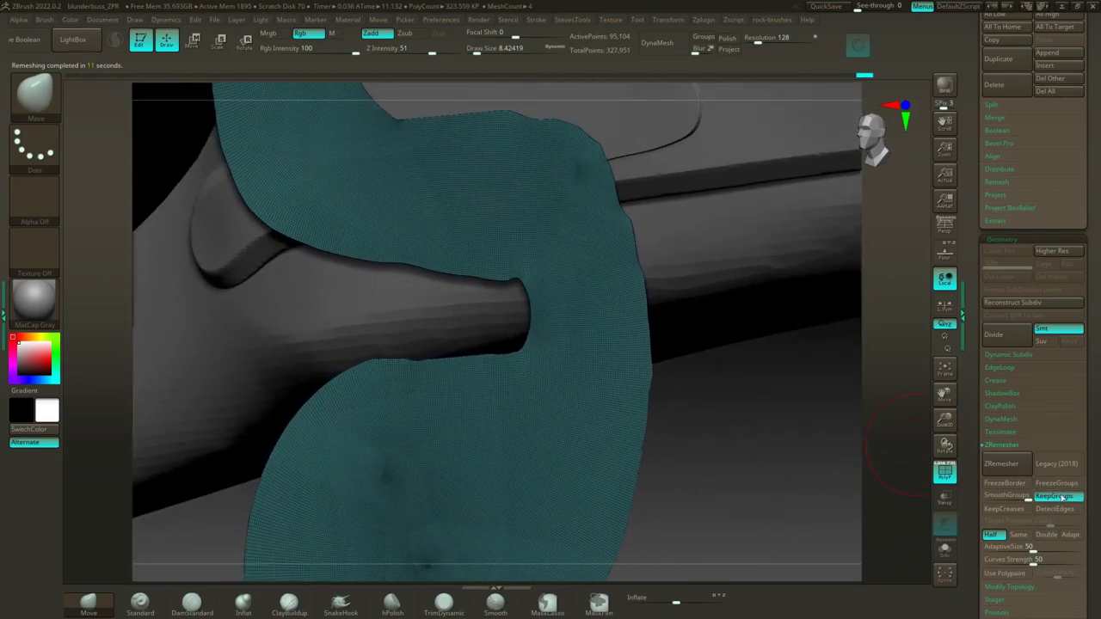
Step: Turn off KeepGroups and repeatedly ZRemesh the hammer at Half until it has a coarse, low-polygon quad mesh
click(1063, 497)
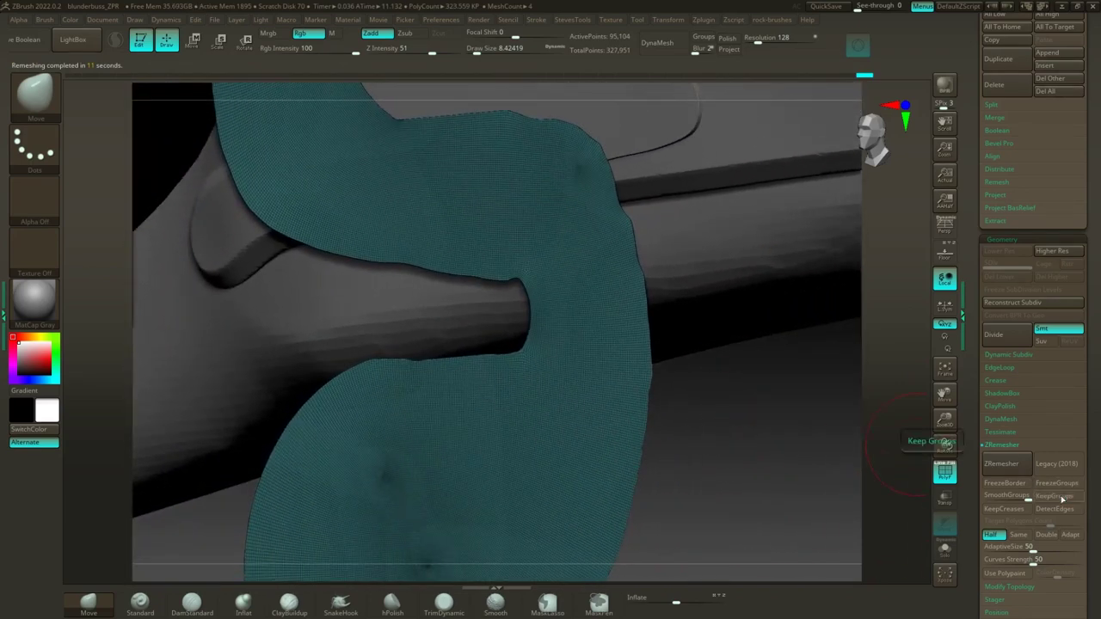
click(1002, 464)
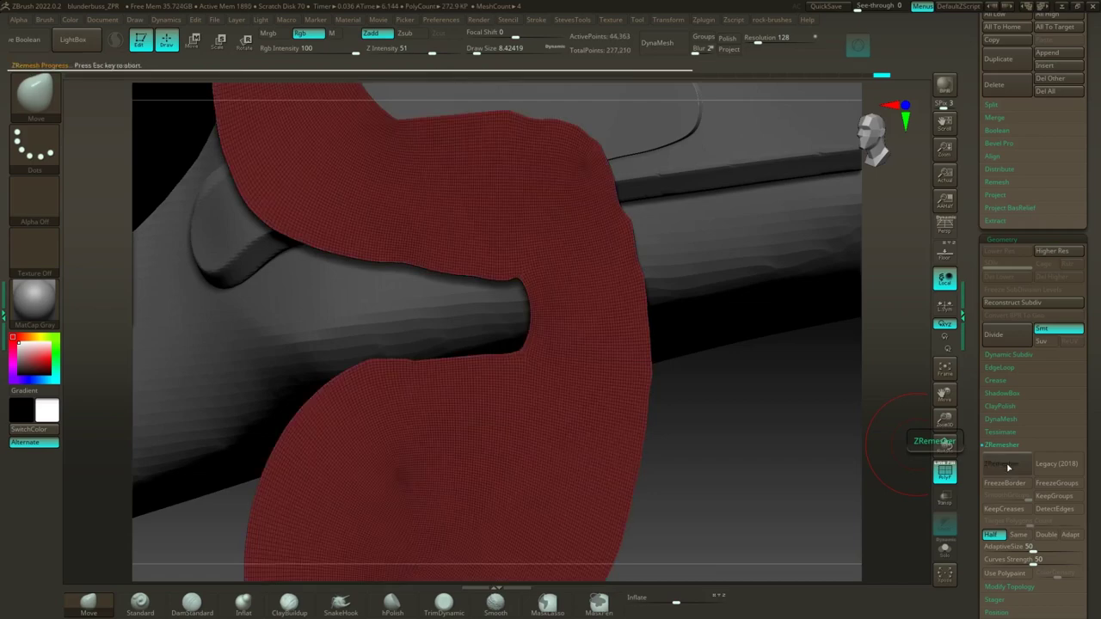
click(1006, 465)
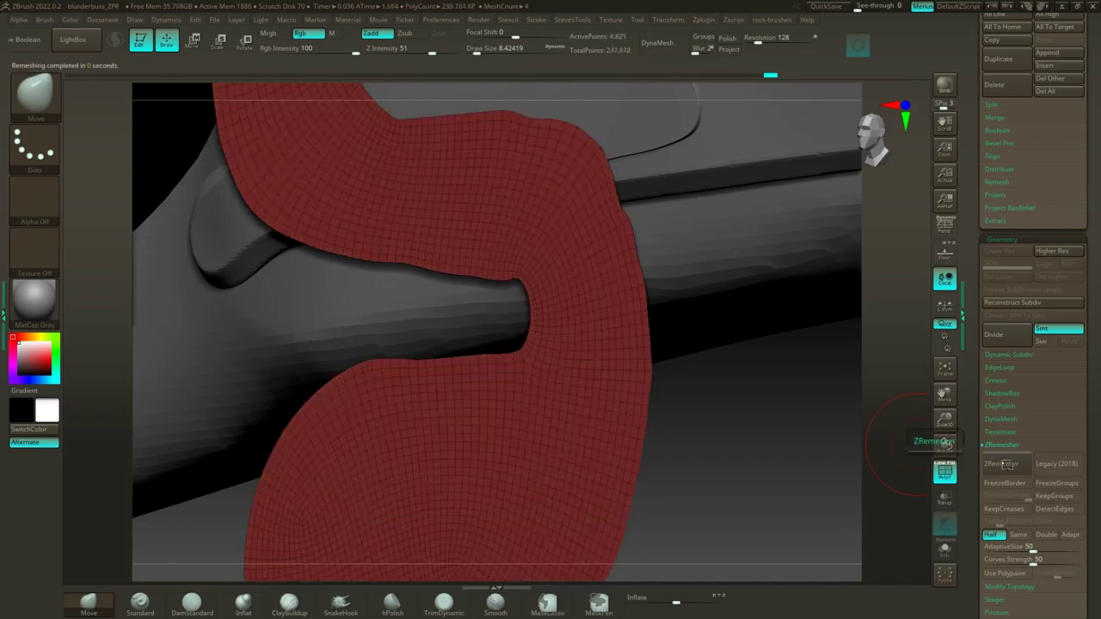
click(1006, 464)
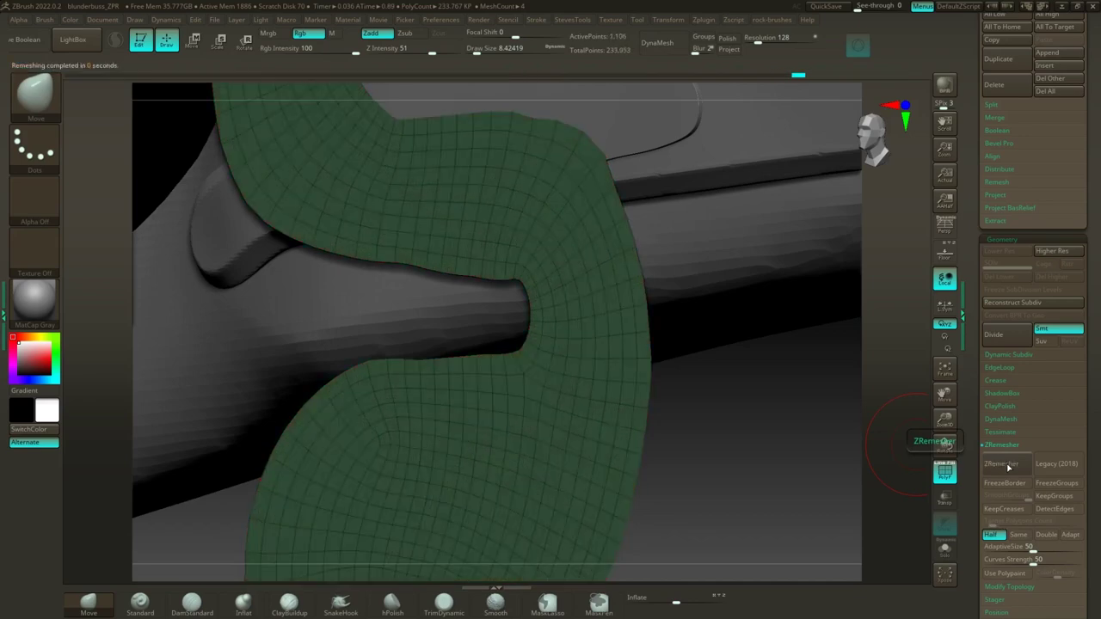
click(1005, 465)
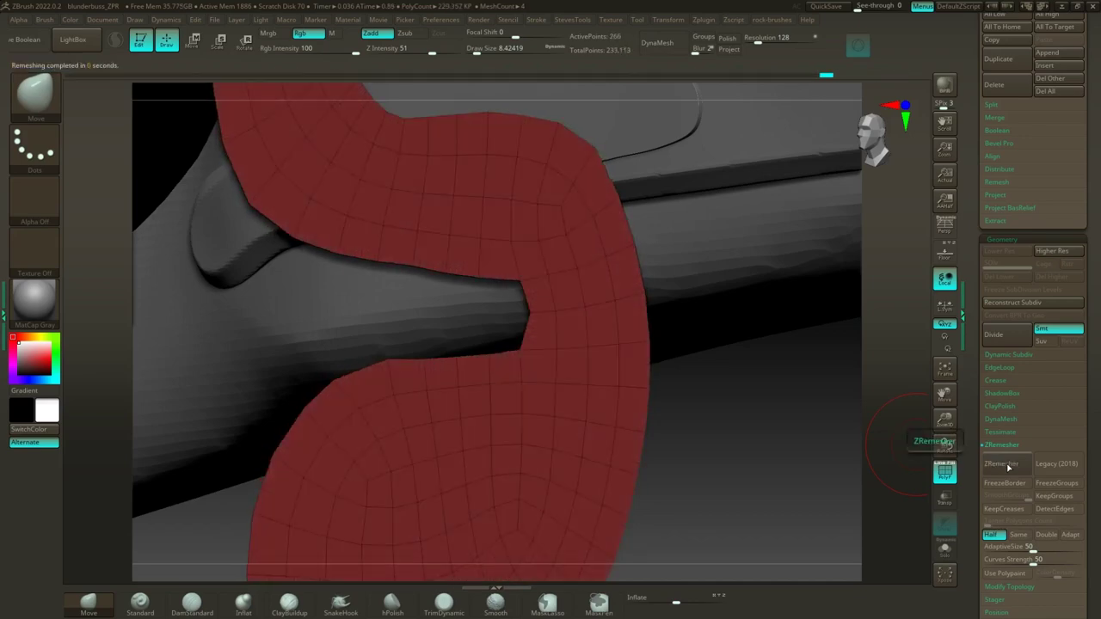
Step: Reshape the hammer's lower lobe with the Move brush at draw size about 62 and turn on dynamic subdivision smoothing
mouse_move(725, 464)
mouse_down()
mouse_move(761, 425)
mouse_move(661, 434)
mouse_move(670, 418)
mouse_move(722, 437)
mouse_move(697, 438)
mouse_move(636, 420)
mouse_up()
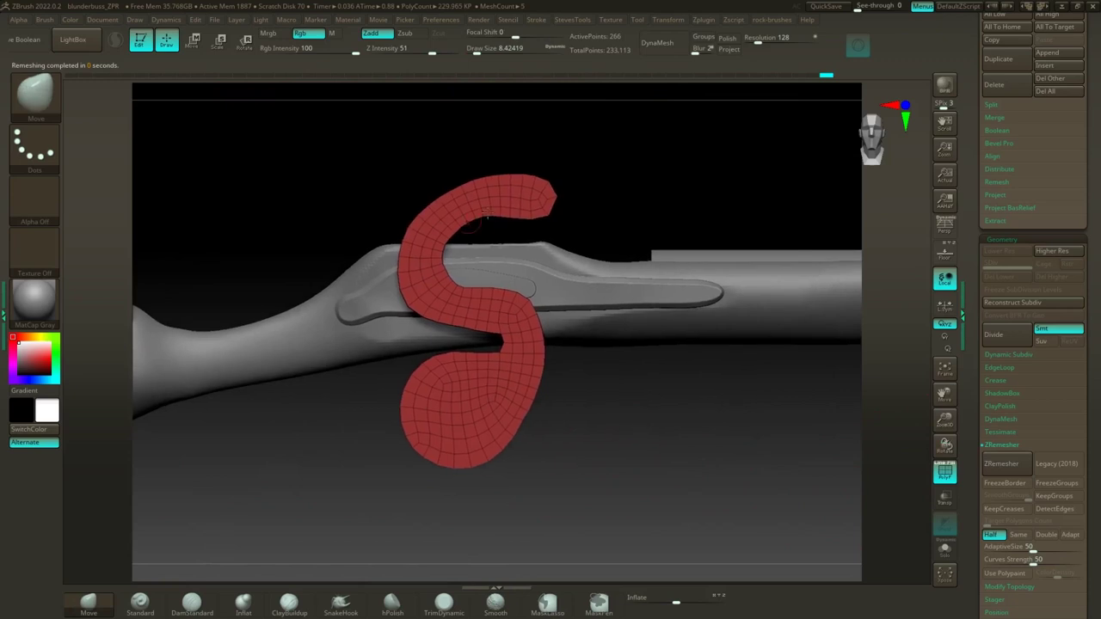
key(s)
drag(663, 493, 668, 494)
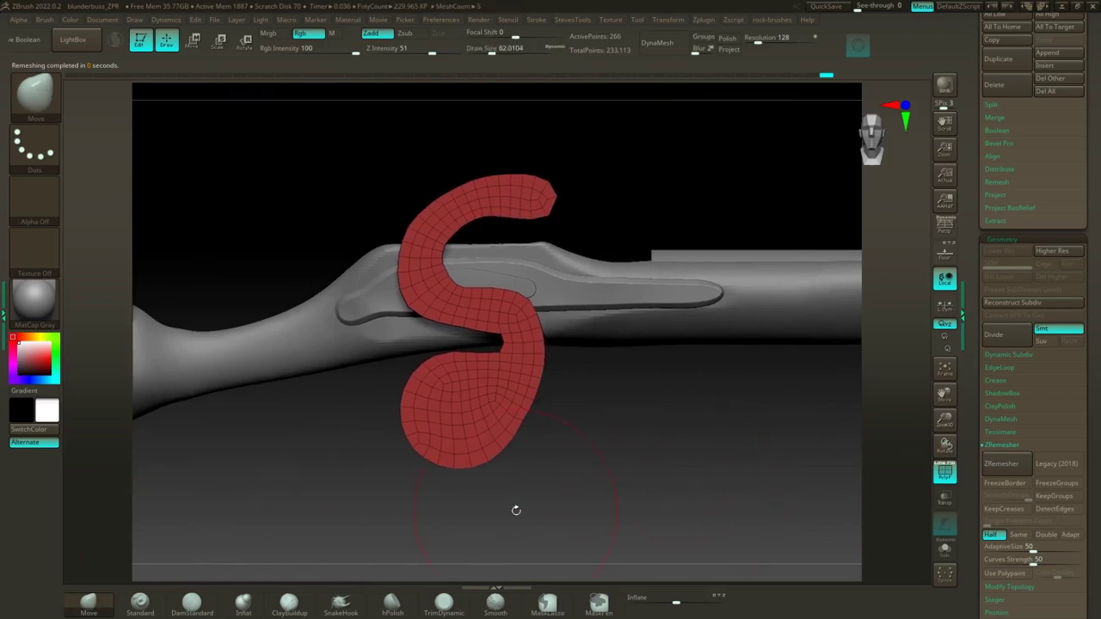
mouse_move(507, 431)
mouse_down()
mouse_move(518, 437)
mouse_move(524, 426)
mouse_up()
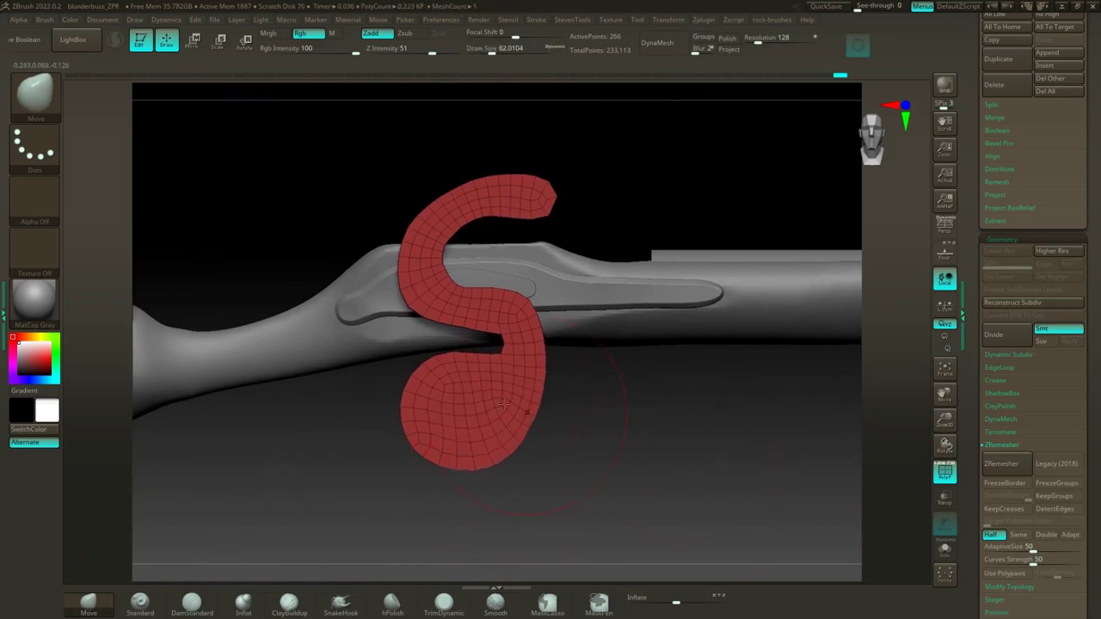
drag(453, 370, 454, 376)
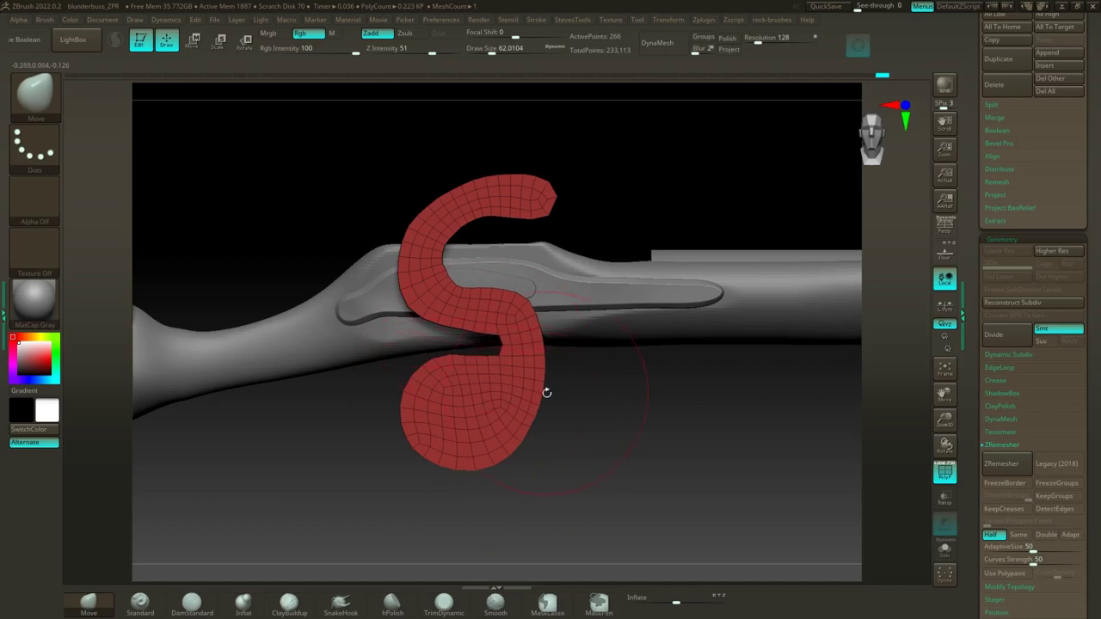
key(ctrl+d)
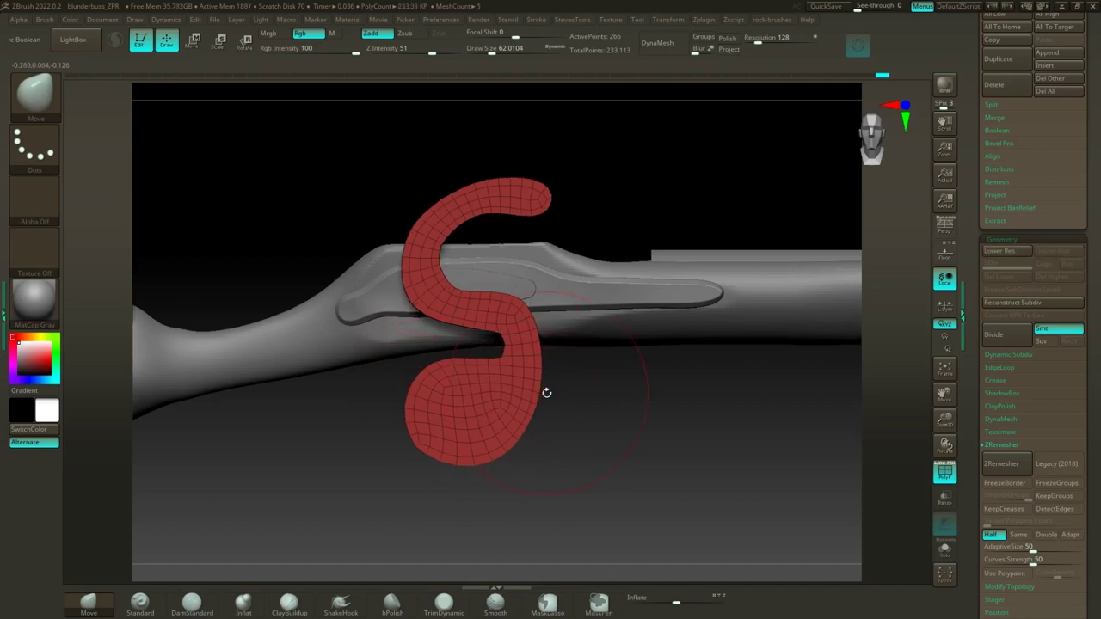
Step: Round out the hammer's neck and the outer edge of its lower lobe with the Move brush at draw size about 25
drag(517, 358, 514, 357)
key(s)
drag(588, 408, 581, 408)
drag(549, 362, 525, 444)
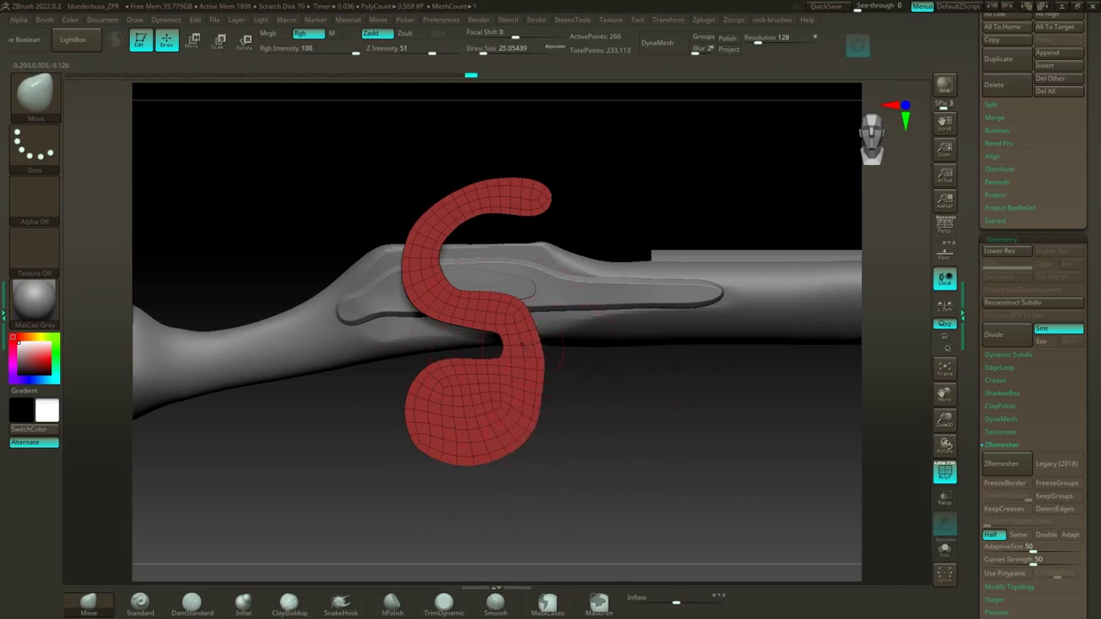
drag(523, 347, 539, 412)
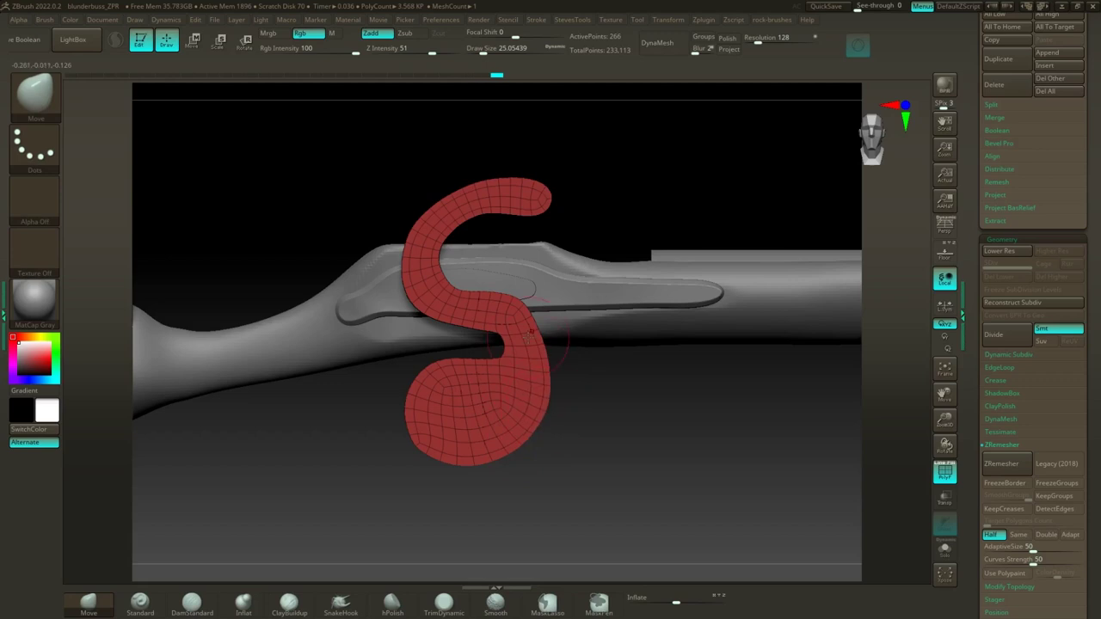
drag(498, 333, 502, 323)
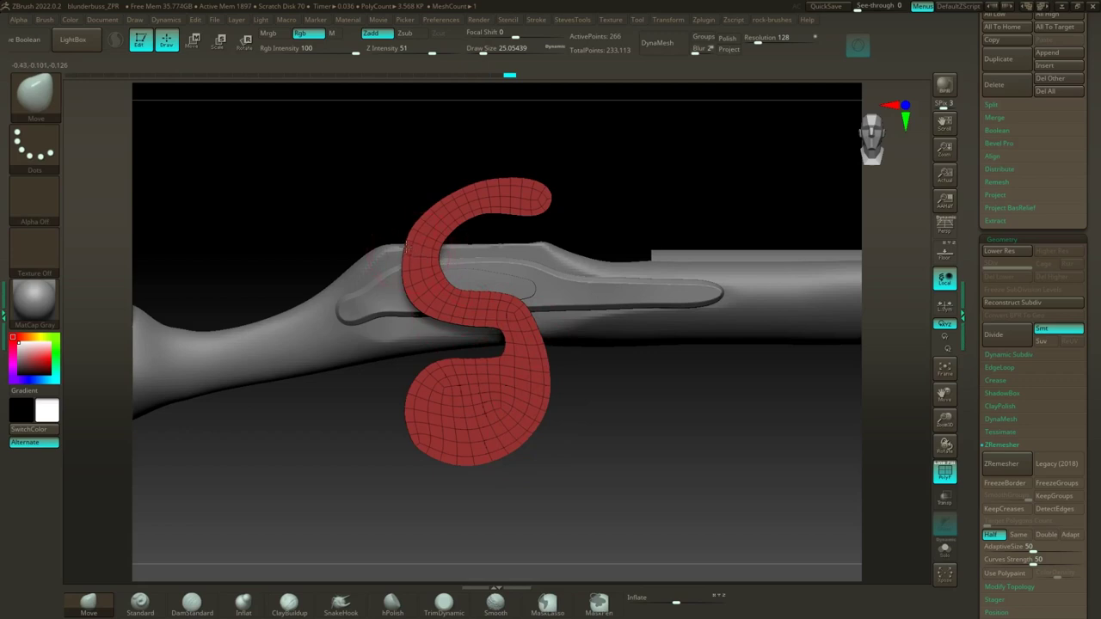
Step: Refine the hammer's upper curl with the Move brush at draw size about 37
key(s)
drag(472, 165, 474, 165)
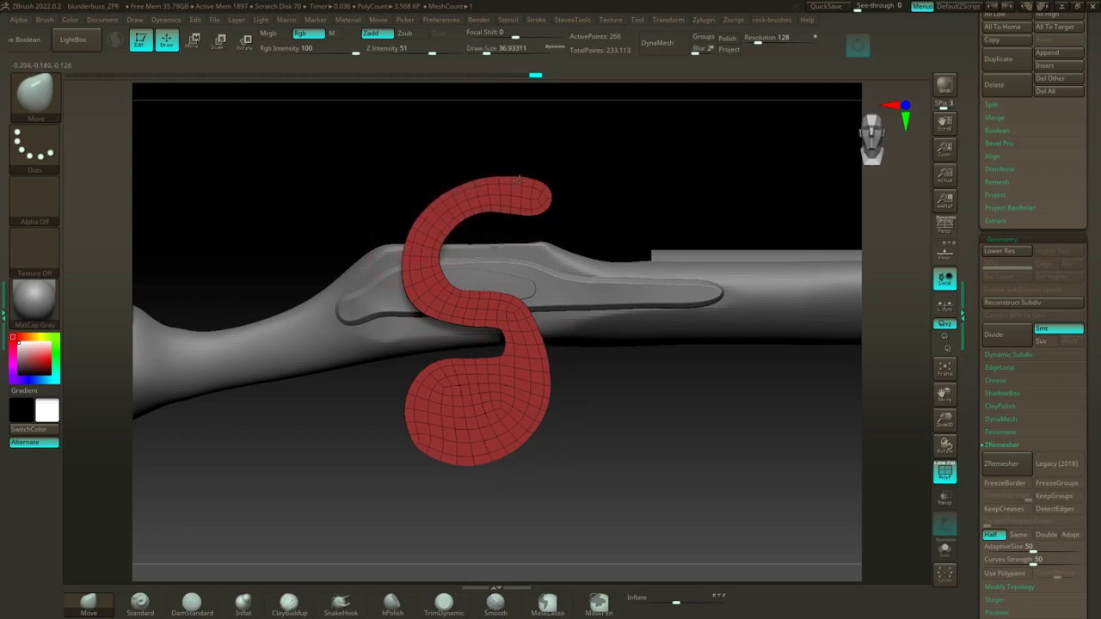
drag(607, 197, 576, 198)
shift+drag(501, 160, 686, 248)
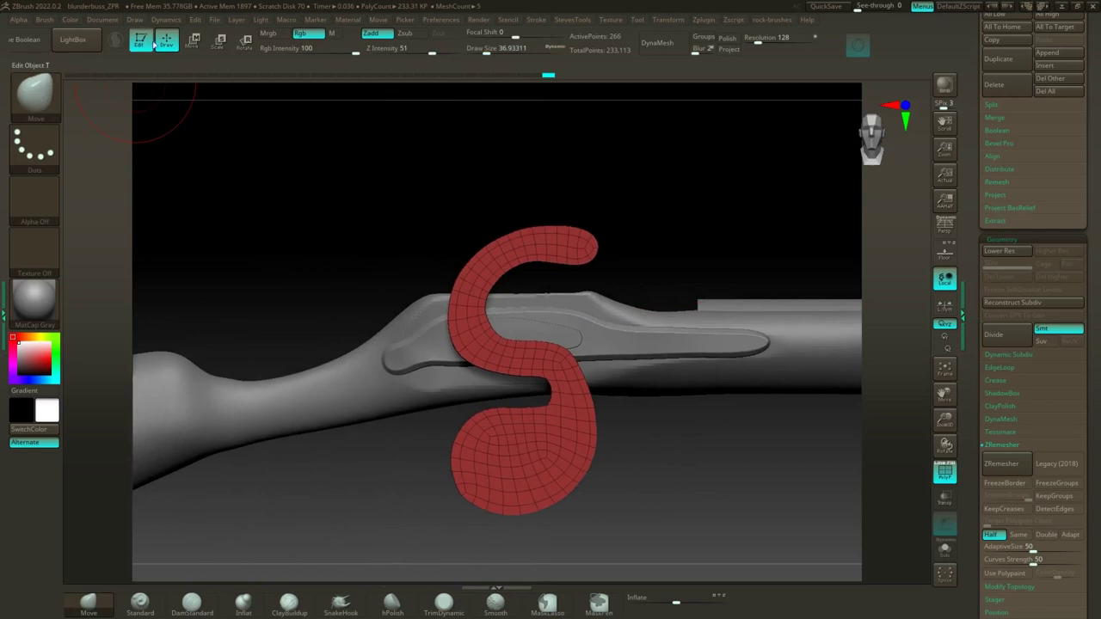
Step: Scale the hammer down uniformly and move it up over the rear of the lock plate
click(194, 41)
drag(511, 356, 432, 365)
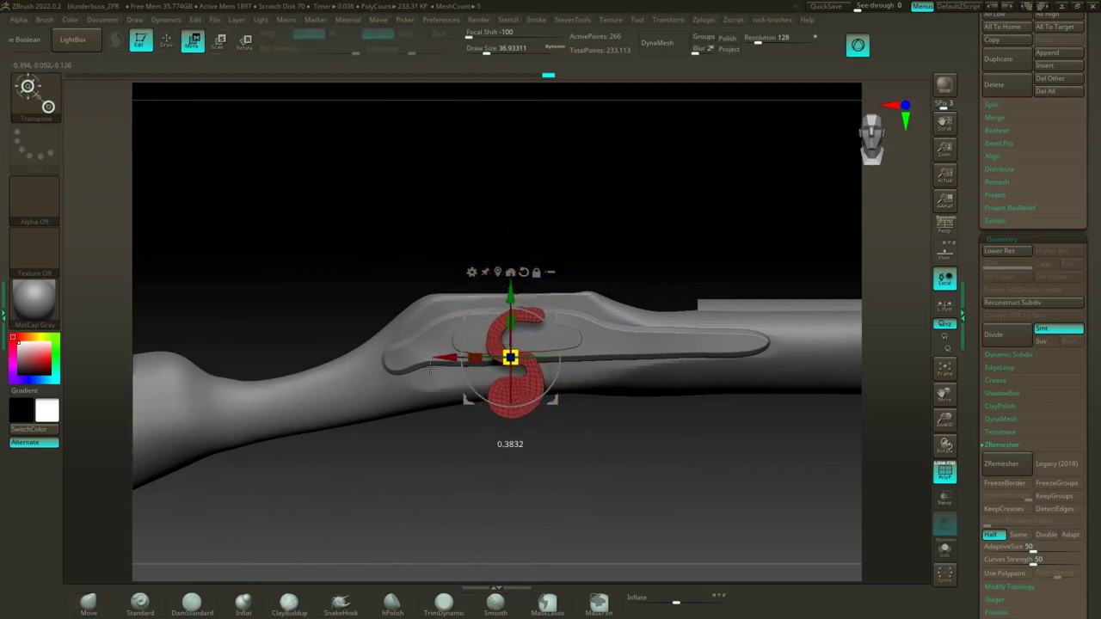
drag(551, 315, 527, 254)
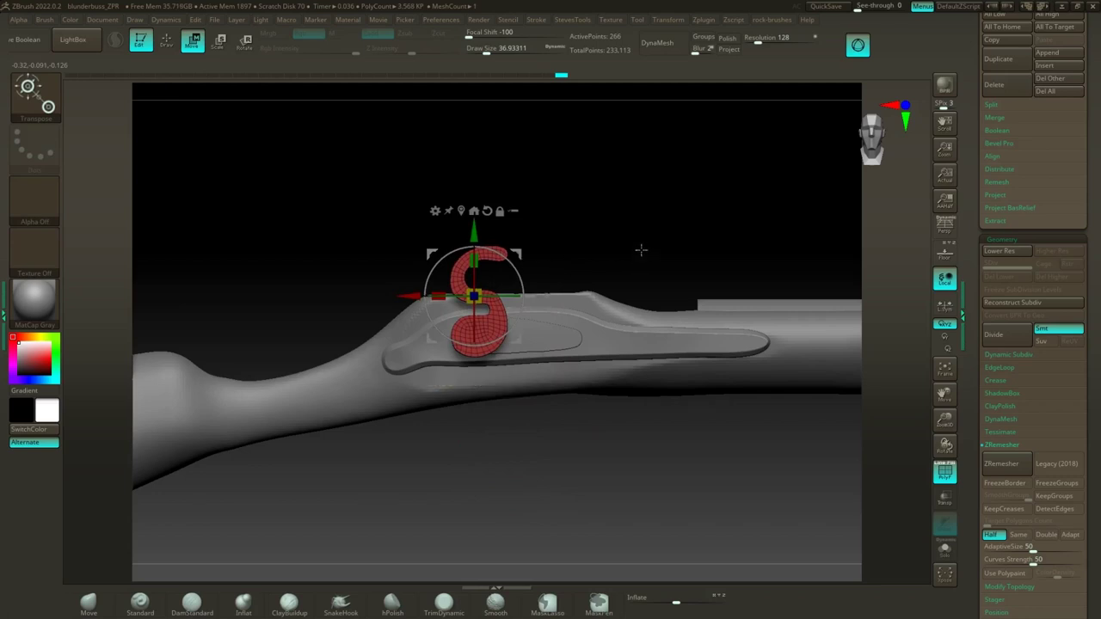
Step: Compare the hammer's placement with the Musketoon #3 reference overlay and shift the hammer slightly toward the muzzle
key(shift+z)
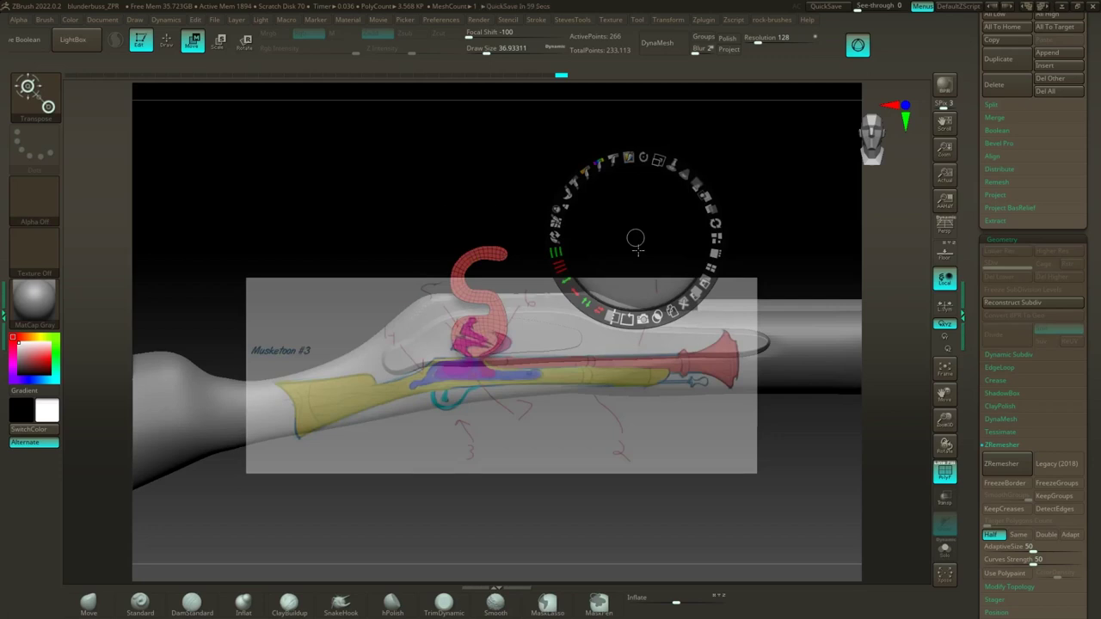
key(z)
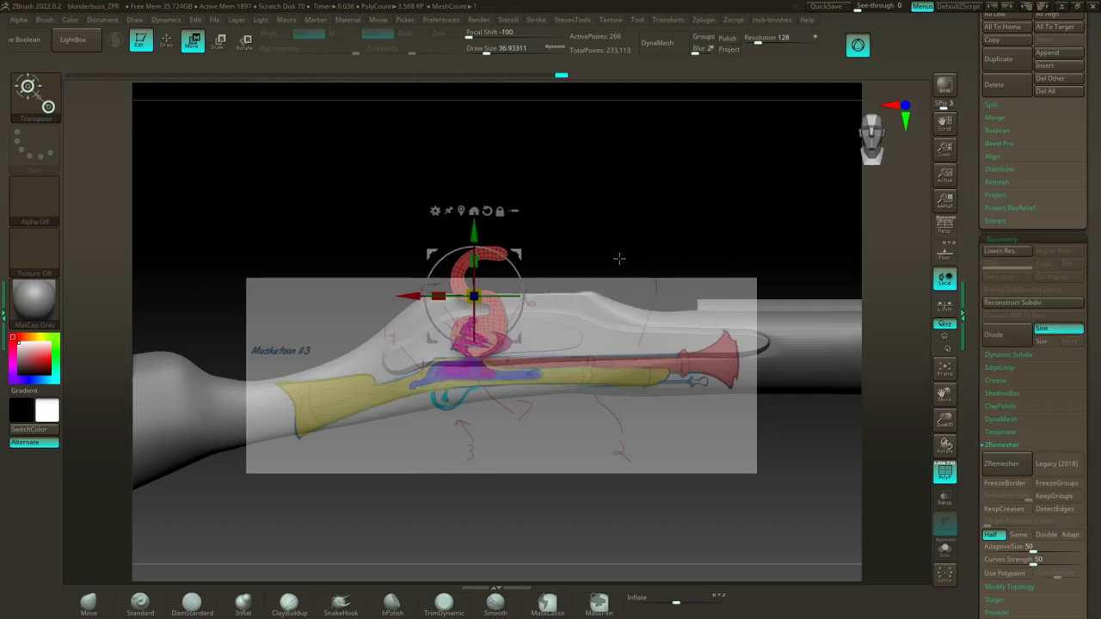
key(shift+z)
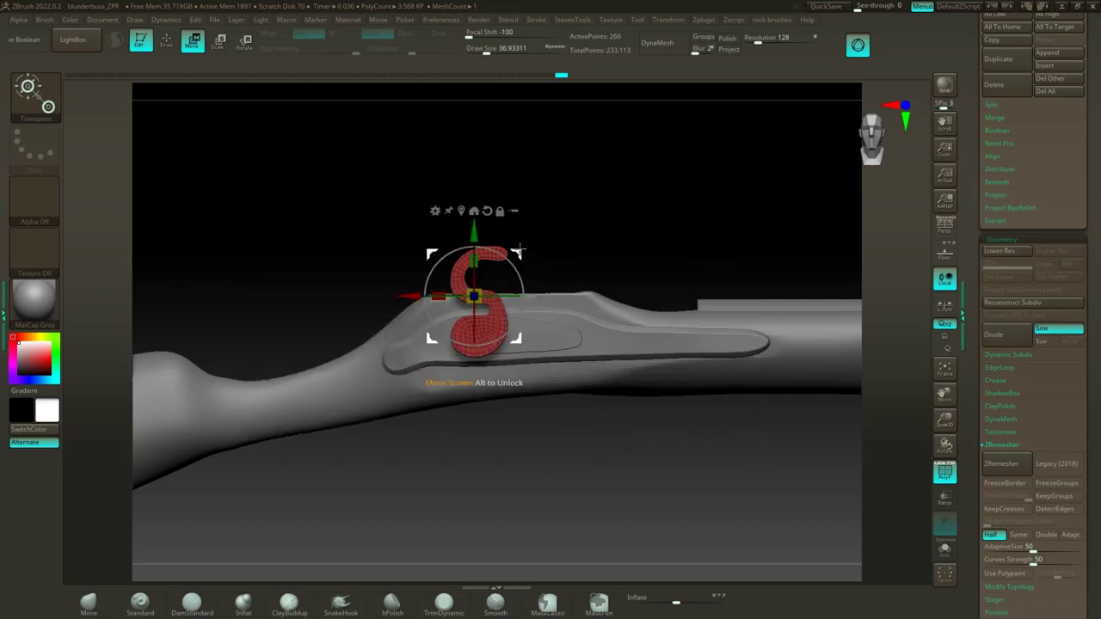
drag(514, 251, 519, 251)
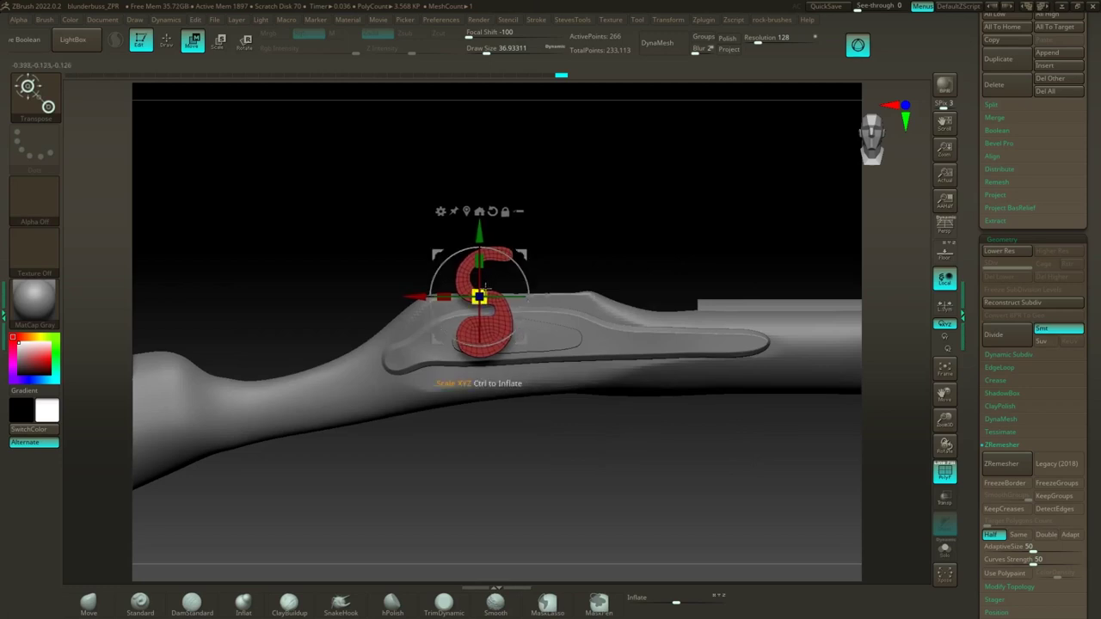
Step: Scale down the S-shaped hammer piece and reposition it over the lock plate, comparing its placement with the musketoon reference image
drag(483, 290, 491, 279)
drag(519, 253, 511, 260)
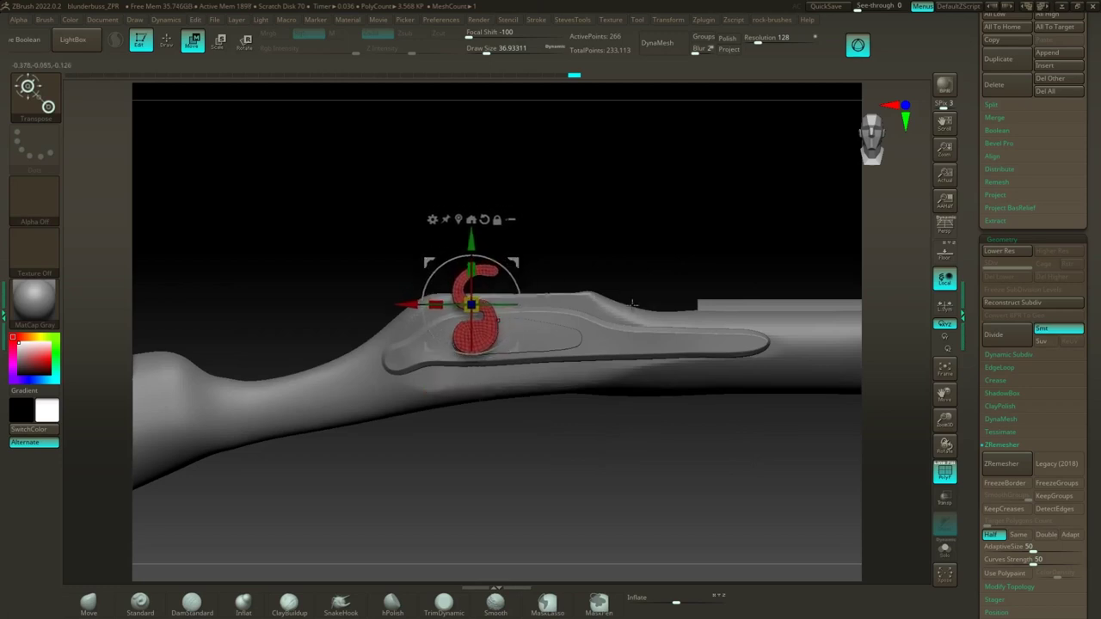
key(shift+z)
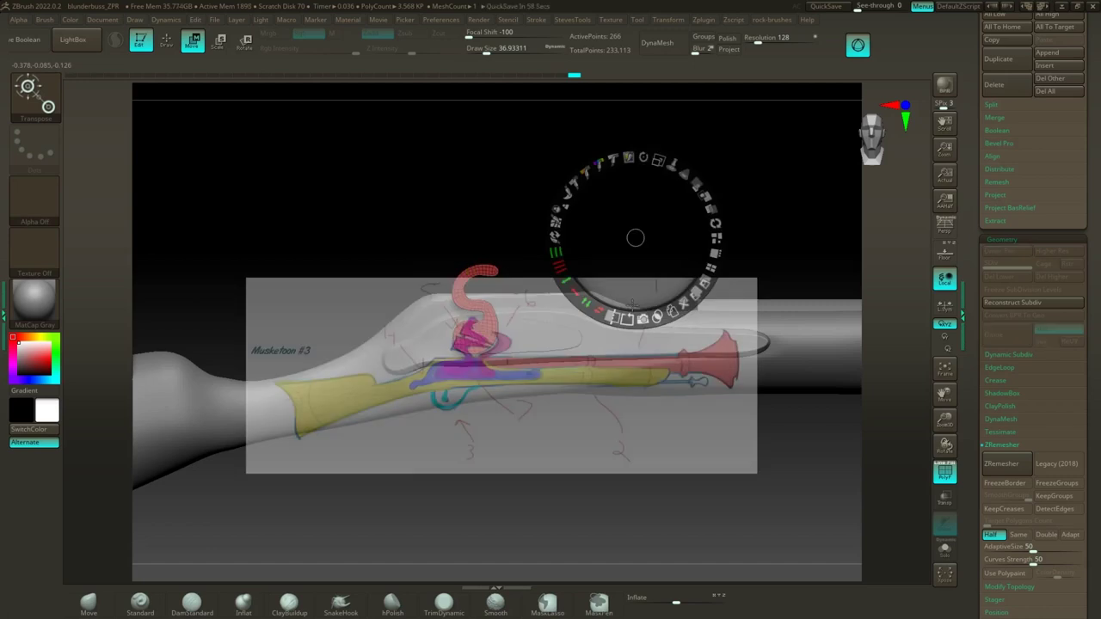
key(z)
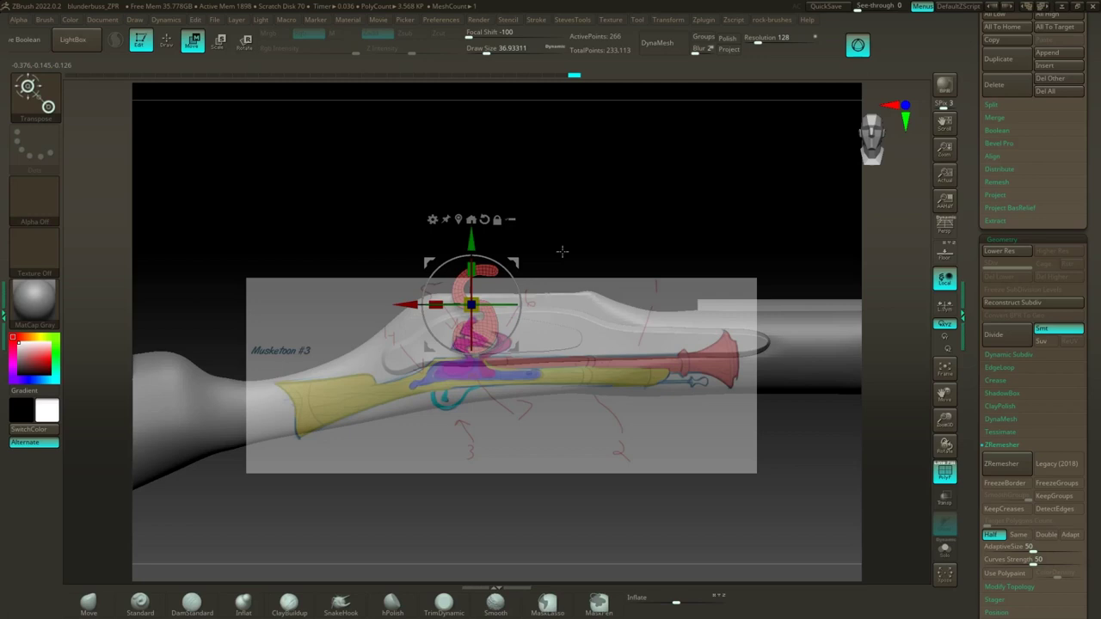
key(shift+z)
Step: Stretch the hammer's upper tip outward and down into a long sloping arm using the Move brush at draw size about 14
ctrl+right_drag(563, 211, 713, 249)
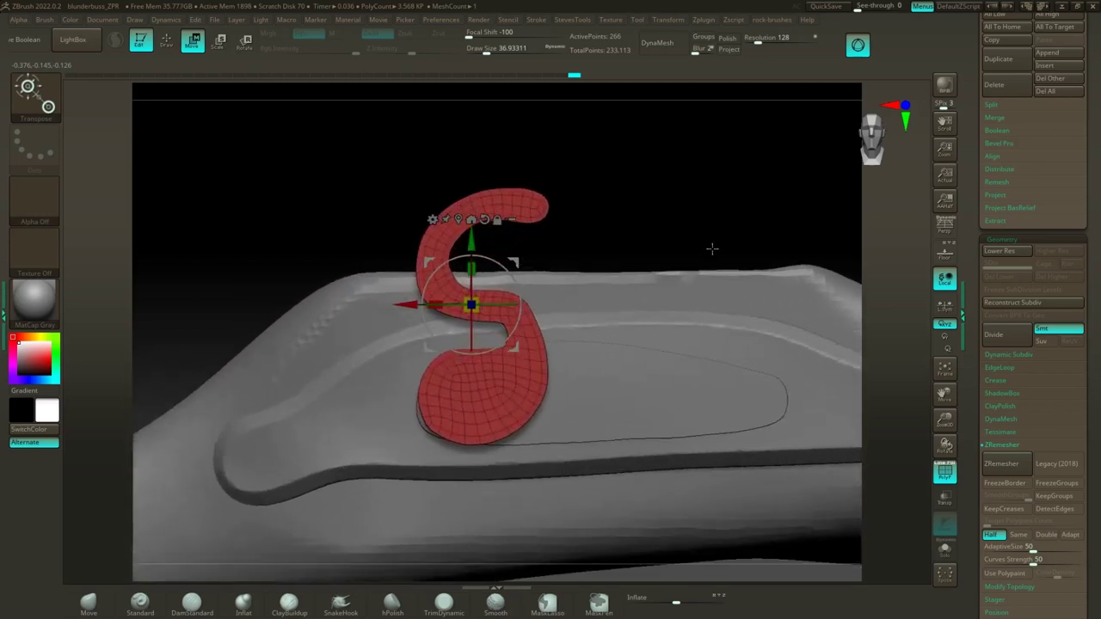
click(167, 41)
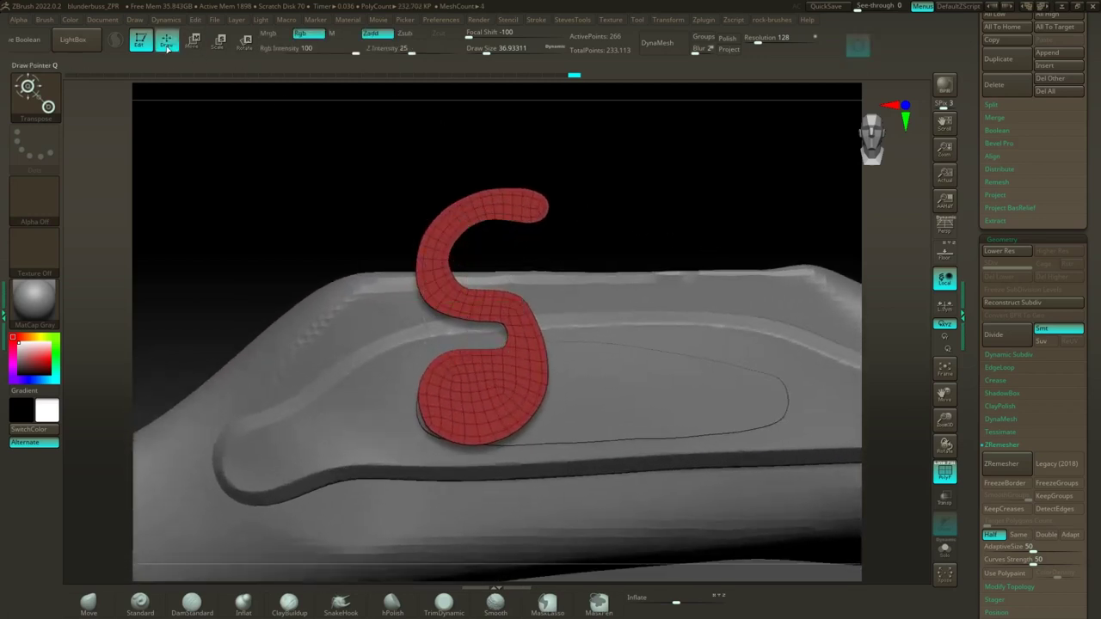
key(s)
drag(639, 206, 553, 210)
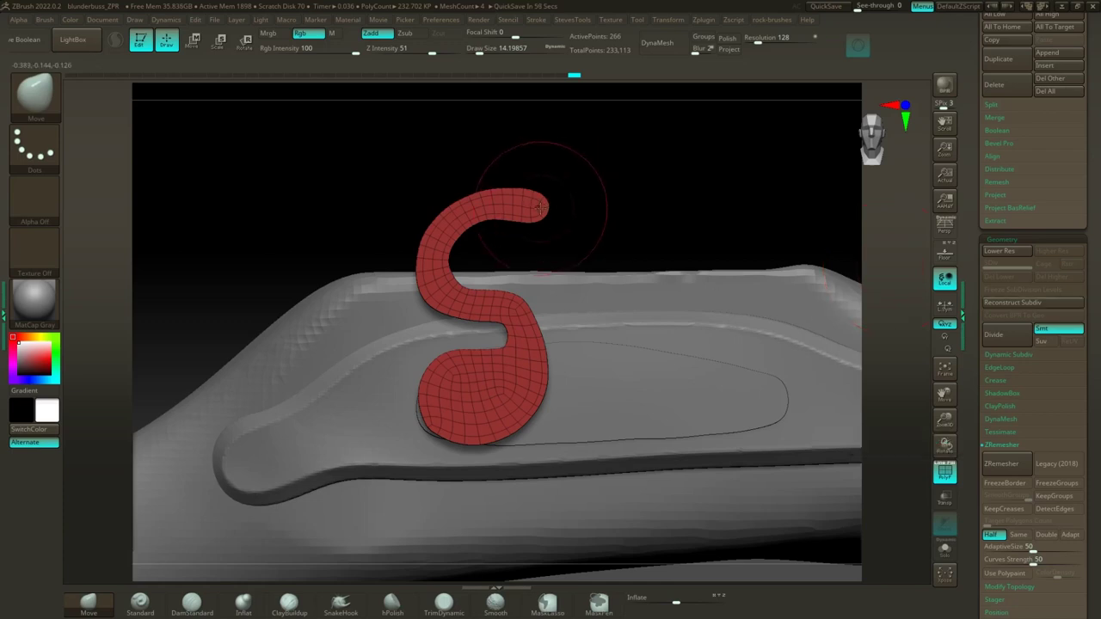
mouse_move(540, 206)
mouse_down()
mouse_move(564, 239)
mouse_move(555, 222)
mouse_move(703, 277)
mouse_up()
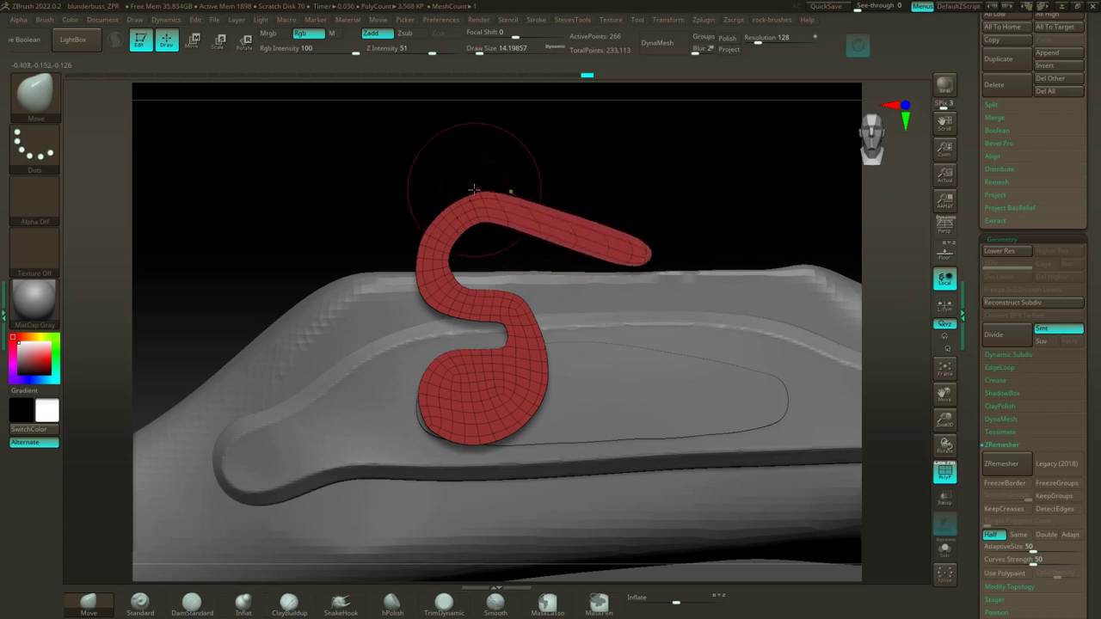
drag(462, 189, 483, 197)
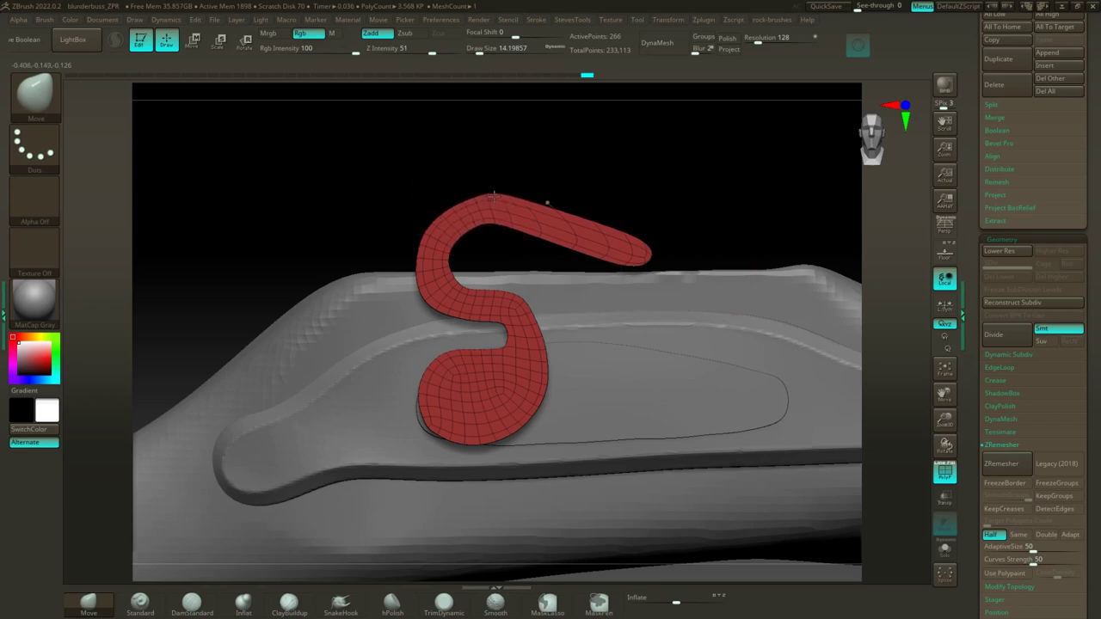
drag(494, 196, 494, 196)
drag(646, 261, 642, 263)
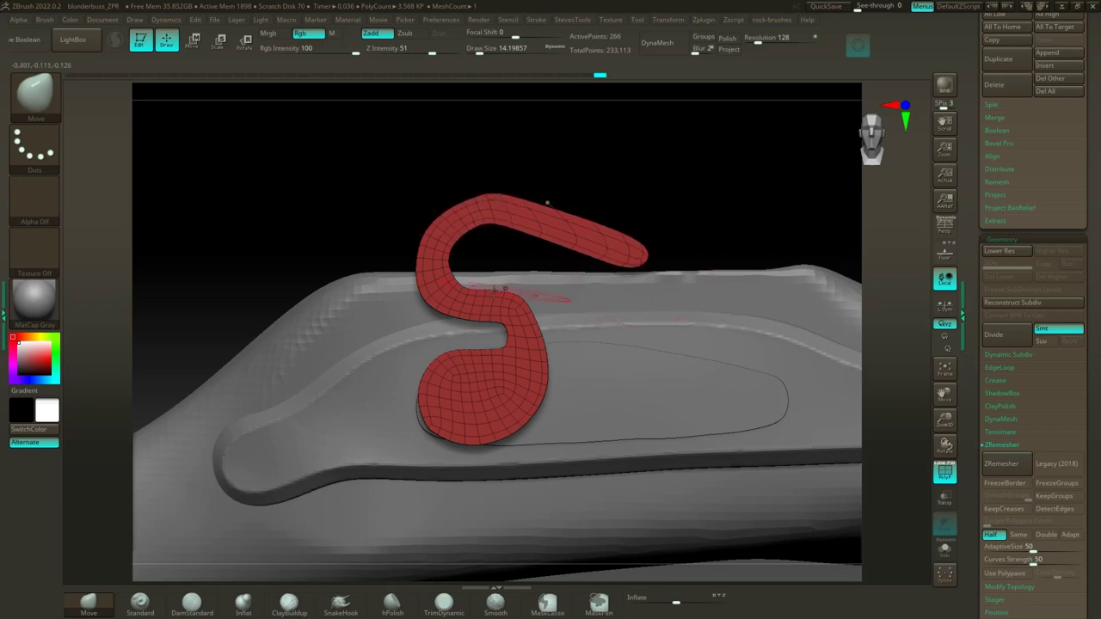
Step: Pull out the hammer's upper outer bend and the lower neck corner with the Move brush at draw size about 7.5
key(s)
click(451, 213)
key(s)
click(460, 216)
mouse_move(450, 215)
mouse_down()
mouse_move(424, 198)
mouse_move(474, 184)
mouse_move(431, 207)
mouse_up()
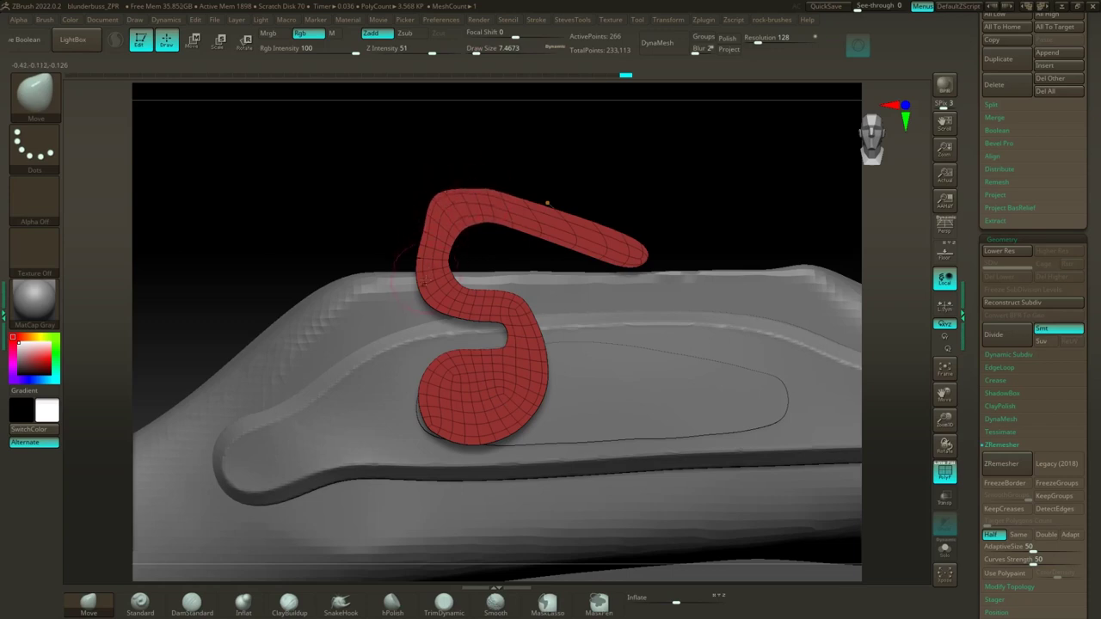
drag(416, 291, 400, 313)
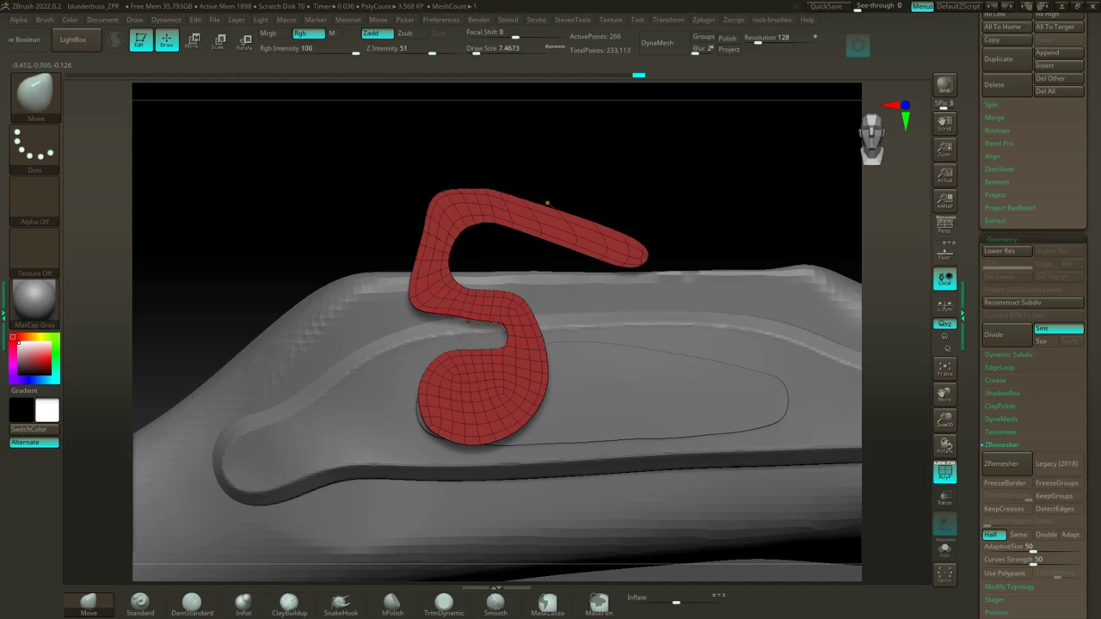
key(shift)
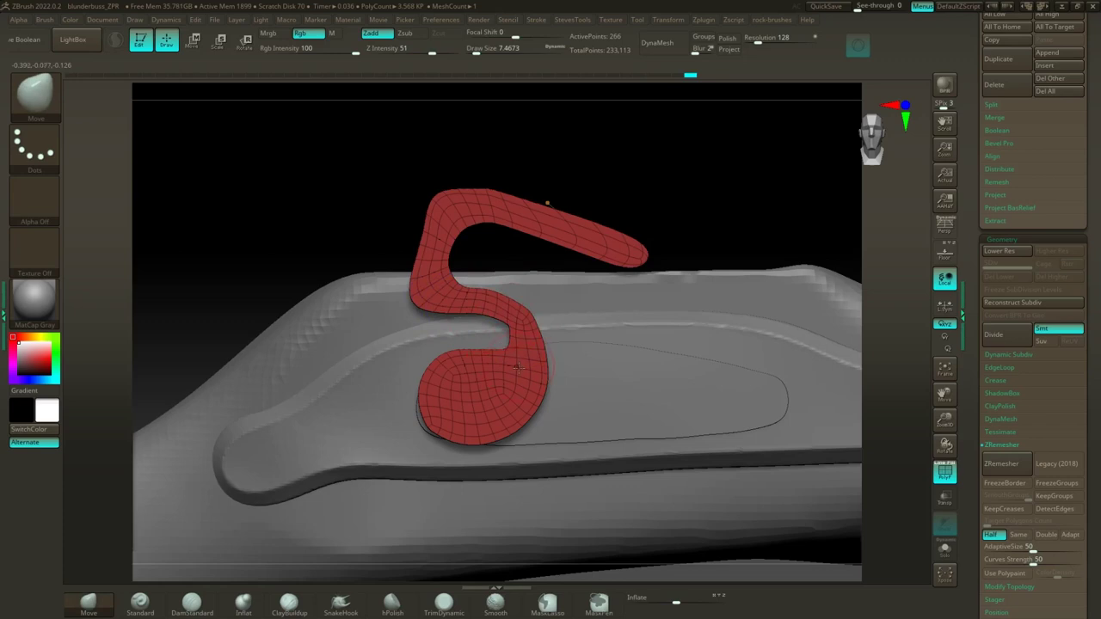
Step: Thin the hammer's lower lobe and bulge its lower curve outward at draw size about 13, smoothing the upper arm
key(s)
mouse_move(519, 368)
mouse_down()
mouse_move(486, 357)
mouse_move(485, 397)
mouse_move(451, 383)
mouse_move(446, 394)
mouse_up()
key(s)
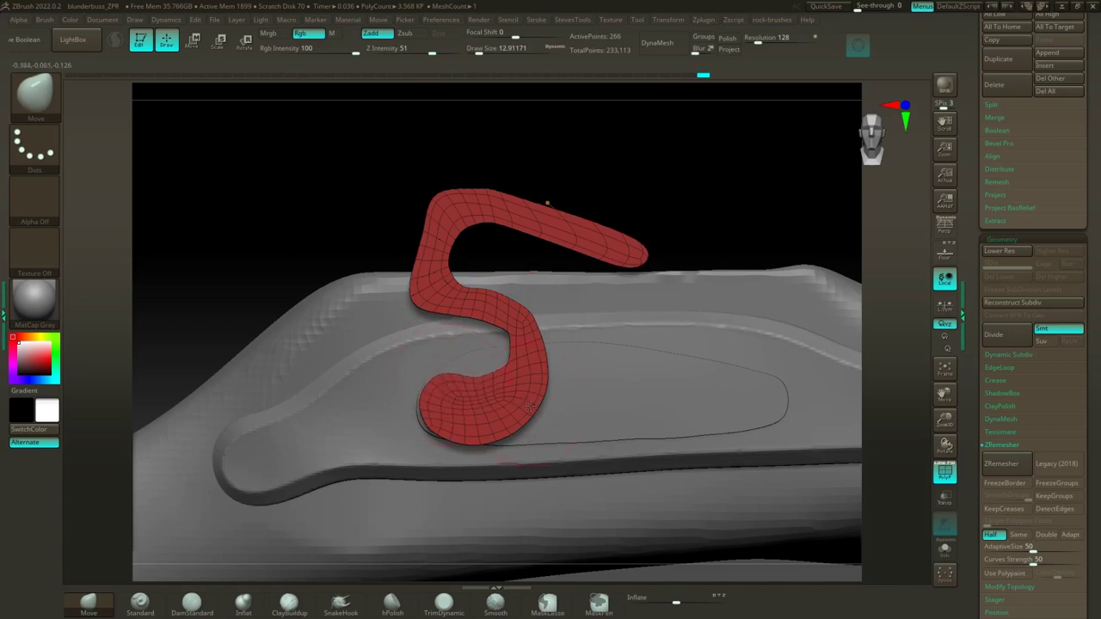
drag(530, 406, 567, 407)
mouse_move(538, 352)
mouse_down()
mouse_move(567, 344)
mouse_move(523, 322)
mouse_move(521, 308)
mouse_move(547, 366)
mouse_up()
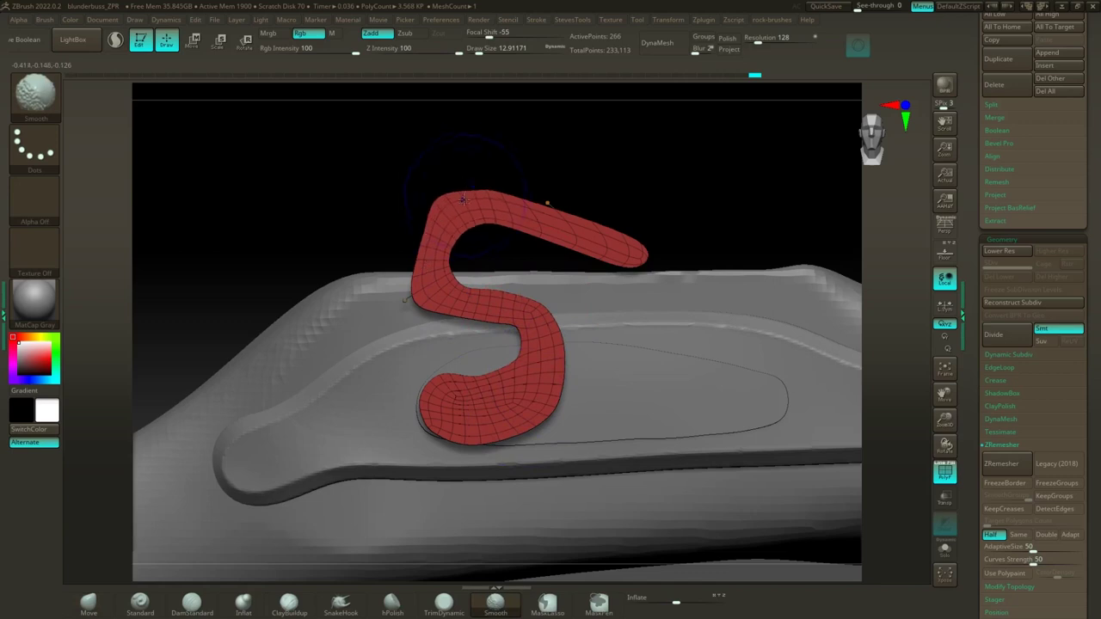
shift+drag(528, 215, 648, 270)
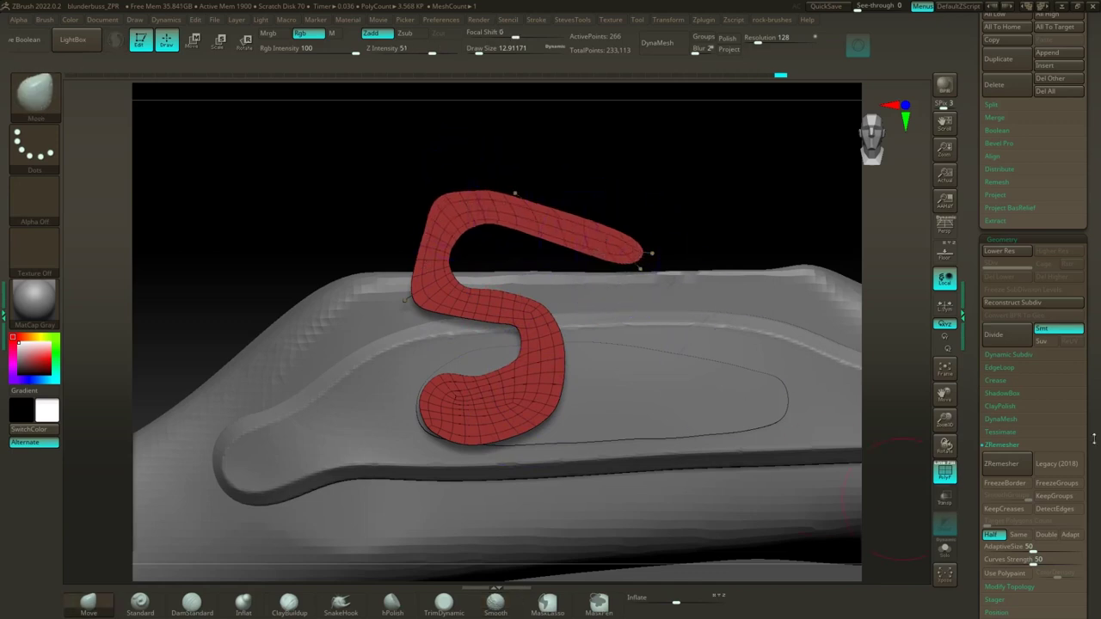
Step: Remesh the hammer with ZRemesher using the Same polygon count option, undoing the first remesh made with Half
click(1011, 467)
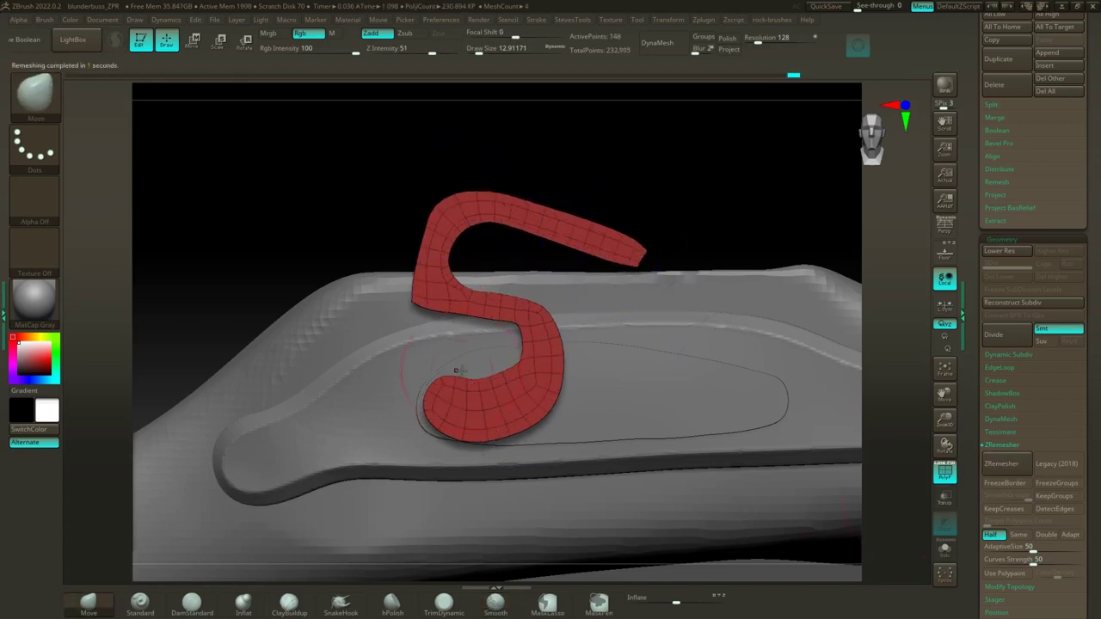
key(ctrl+z)
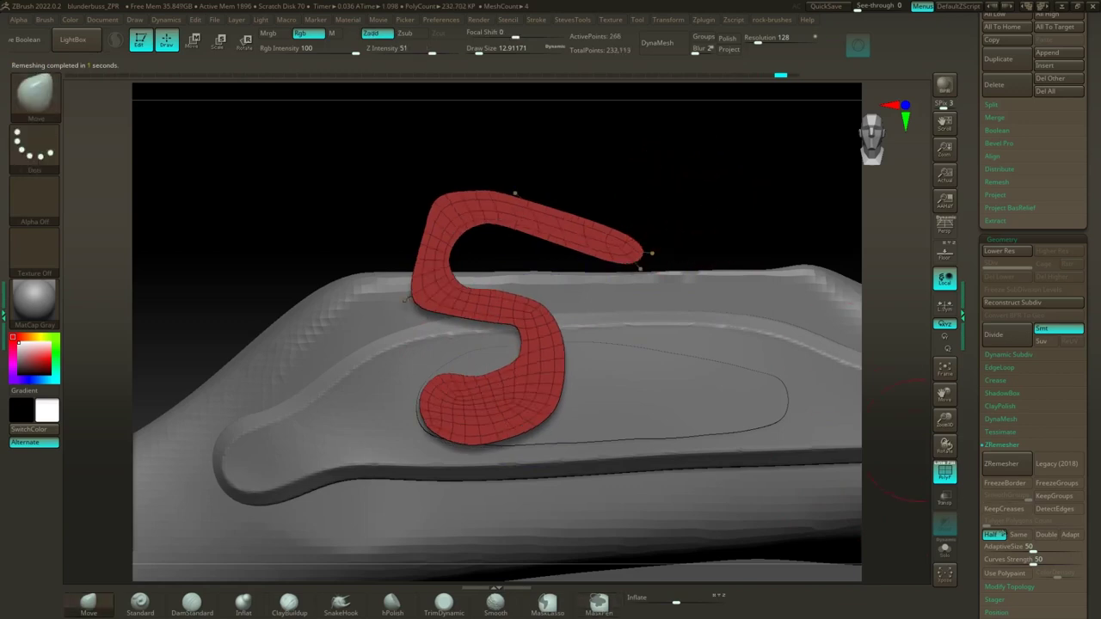
click(1069, 535)
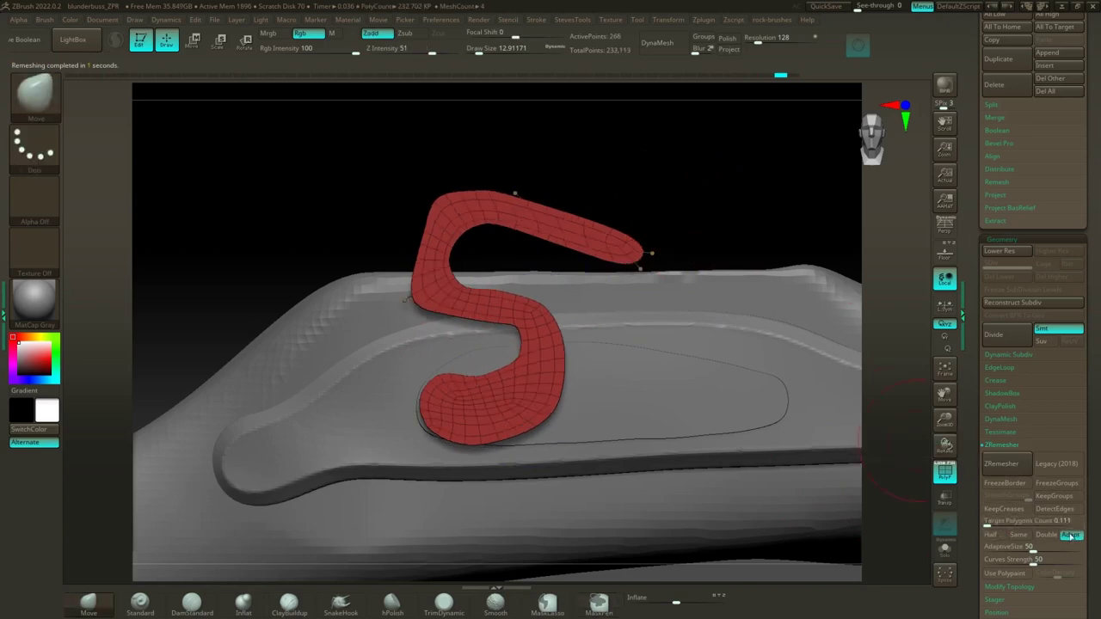
click(1018, 535)
click(1003, 464)
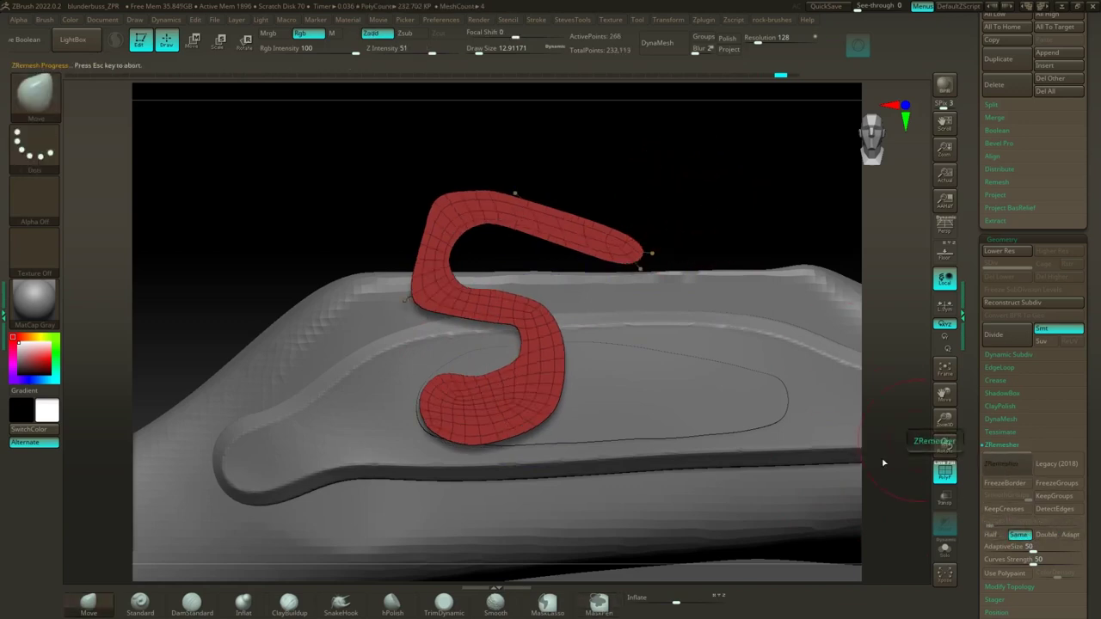
mouse_move(642, 183)
mouse_down()
mouse_move(656, 191)
mouse_move(631, 183)
mouse_up()
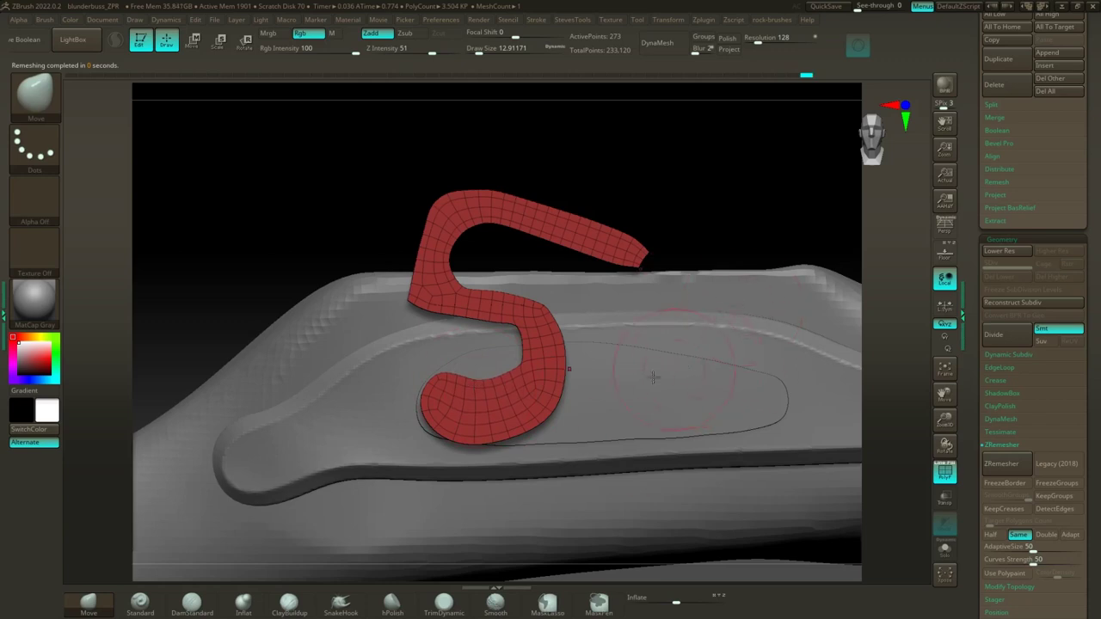
Step: Push the hammer's lower curve farther outward at draw size about 31, and smooth the curve and lobe at about 14
key(s)
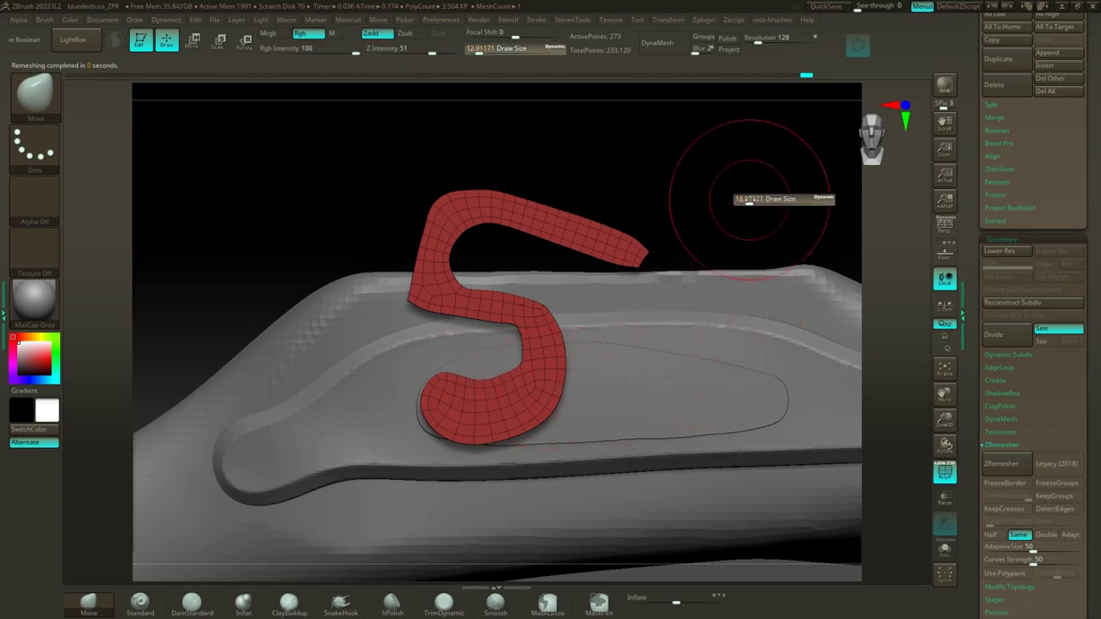
drag(750, 200, 756, 200)
mouse_move(556, 380)
mouse_down()
mouse_move(608, 387)
mouse_move(605, 408)
mouse_up()
key(s)
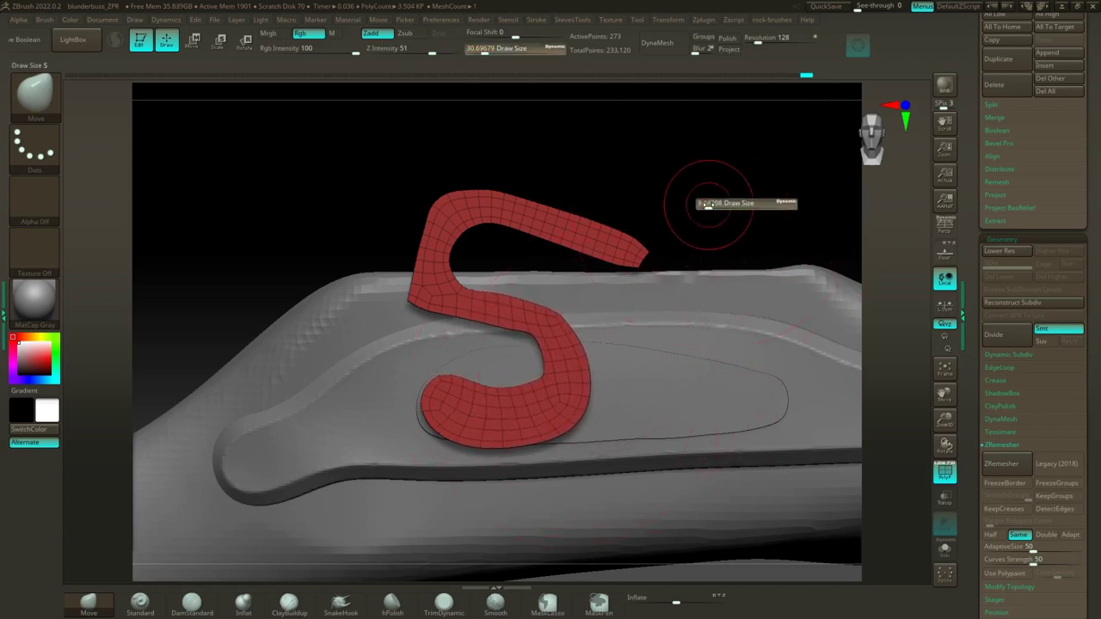
drag(716, 204, 671, 204)
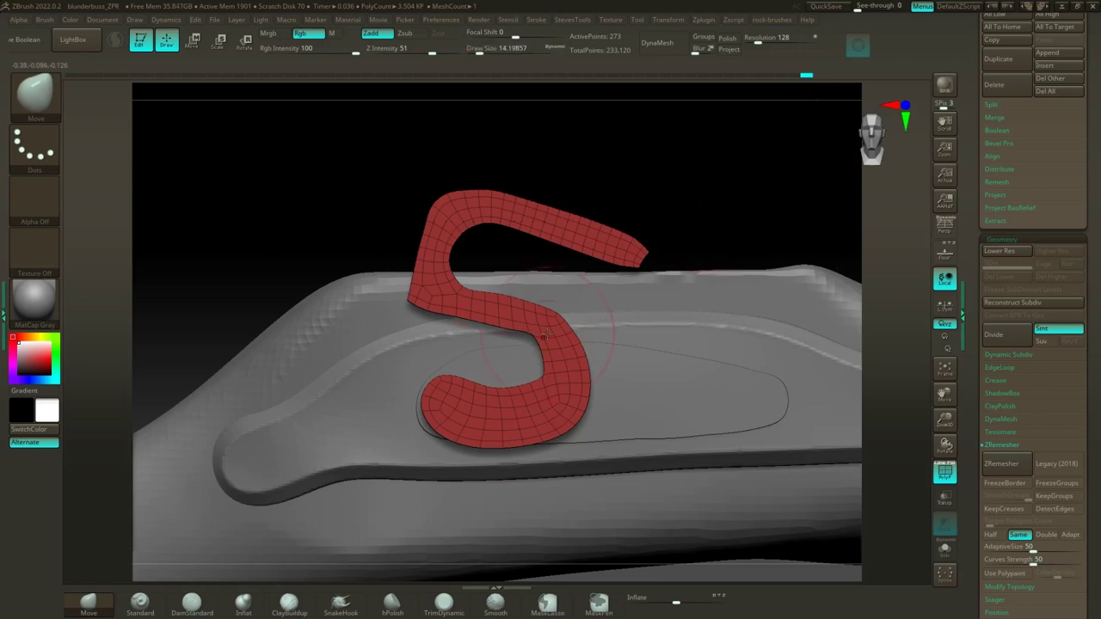
key(shift)
mouse_move(564, 365)
shift+mouse_down()
mouse_move(555, 415)
mouse_move(454, 421)
mouse_move(435, 407)
shift+mouse_up()
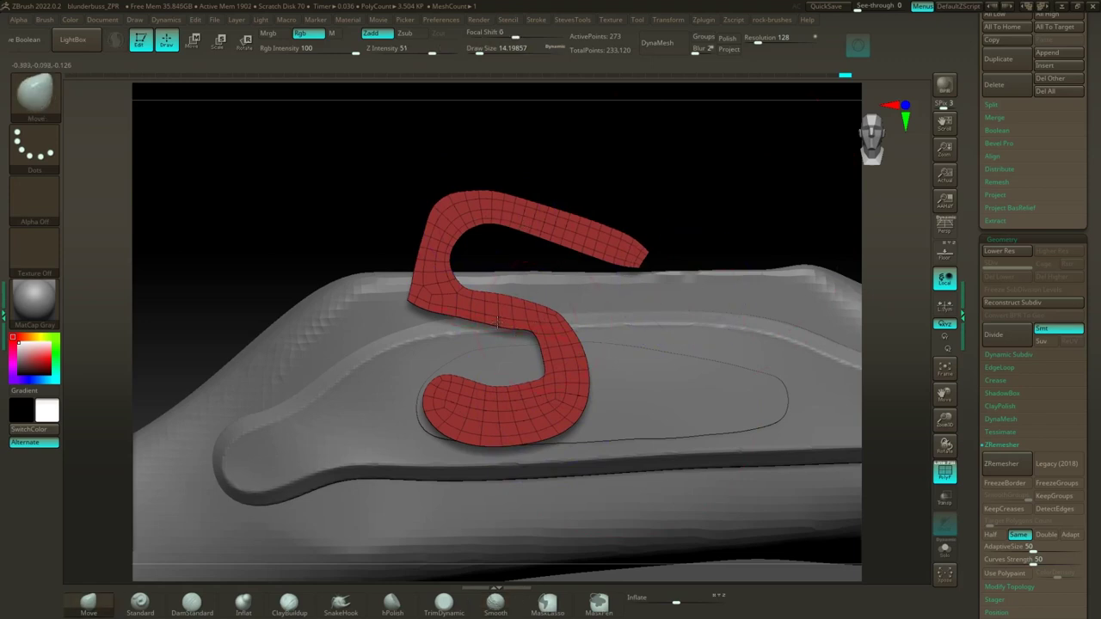
Step: Refine the hammer's inner curve and sharpen its upper corner at draw size about 7.5, and ZRemesh the piece again
key(s)
drag(511, 325, 504, 327)
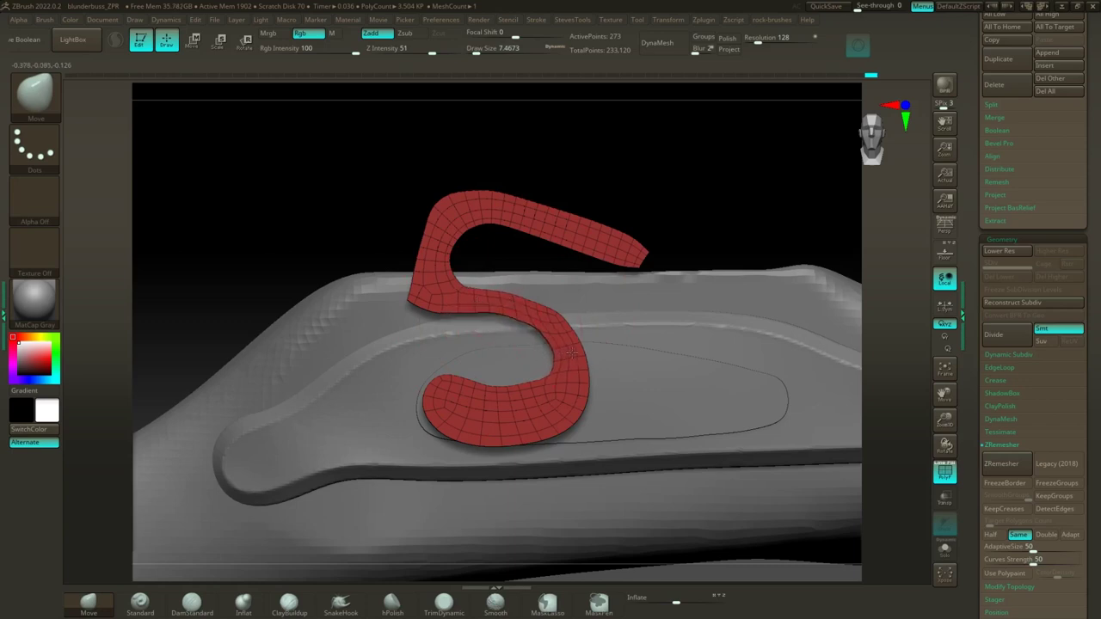
key(shift)
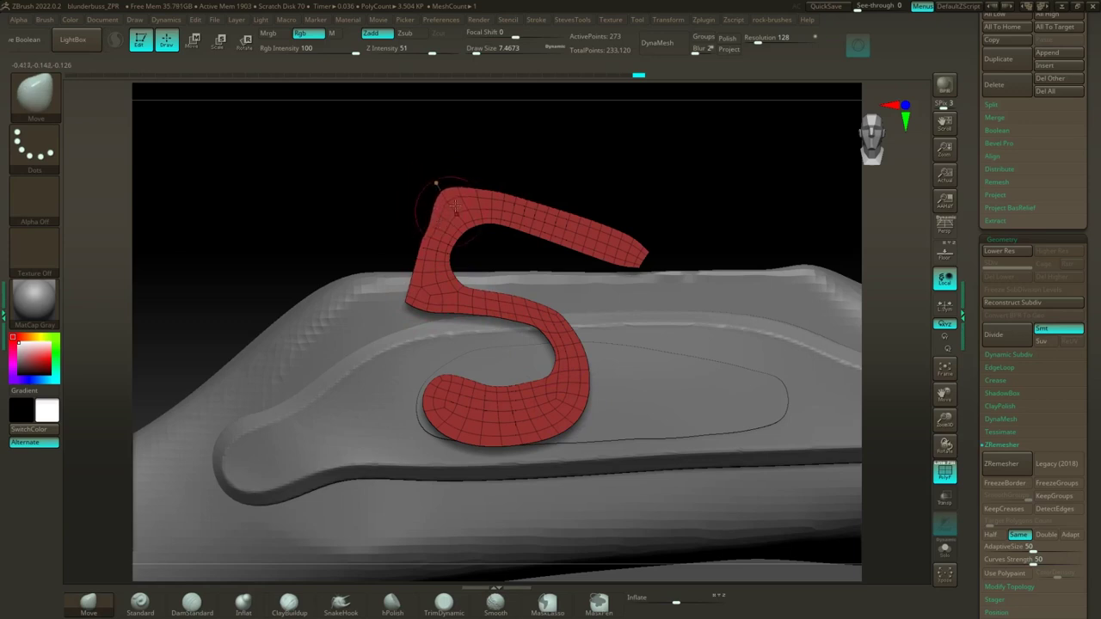
drag(462, 184, 456, 196)
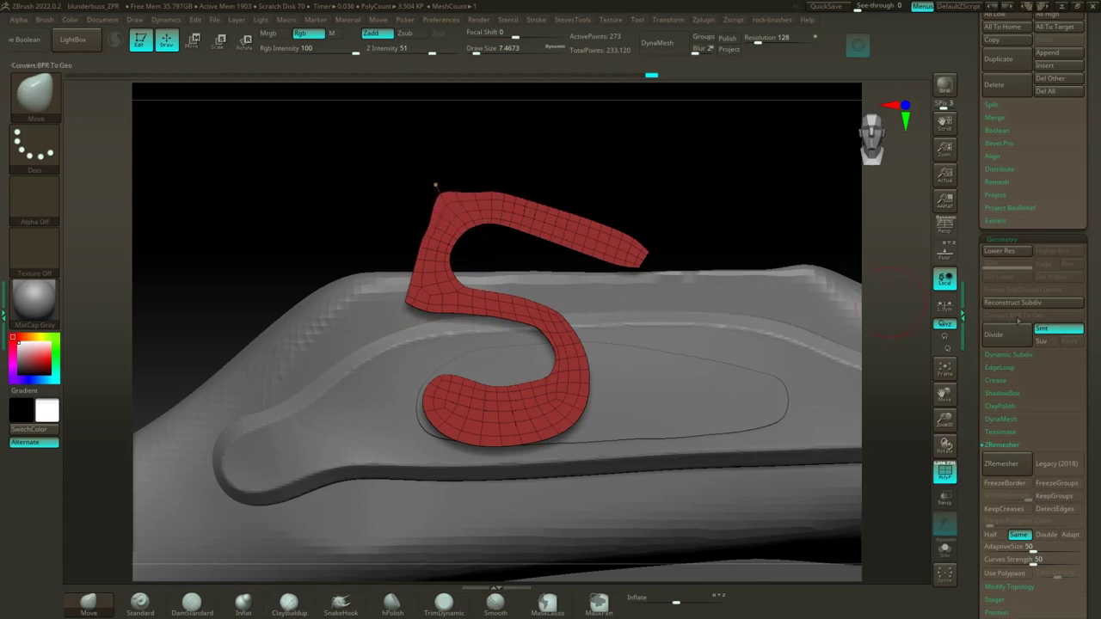
click(1005, 464)
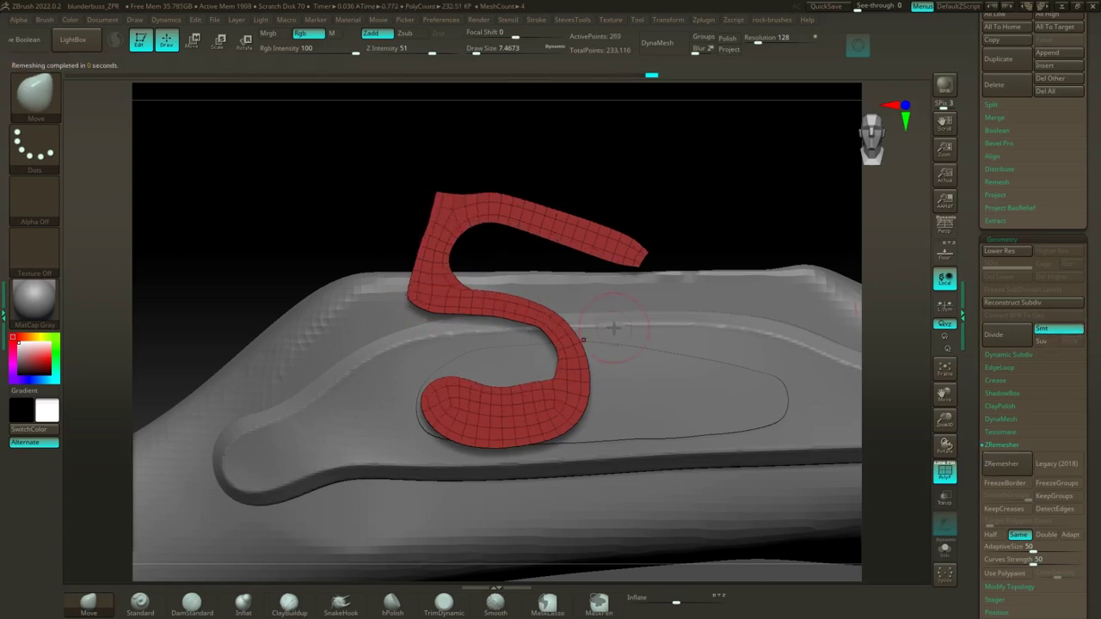
Step: Hide the hammer's upper arm above the neck and split the hidden part into its own subtool
mouse_move(509, 169)
mouse_down()
mouse_move(519, 152)
mouse_move(560, 160)
mouse_move(513, 272)
mouse_move(577, 246)
mouse_move(565, 196)
mouse_up()
drag(604, 177, 643, 200)
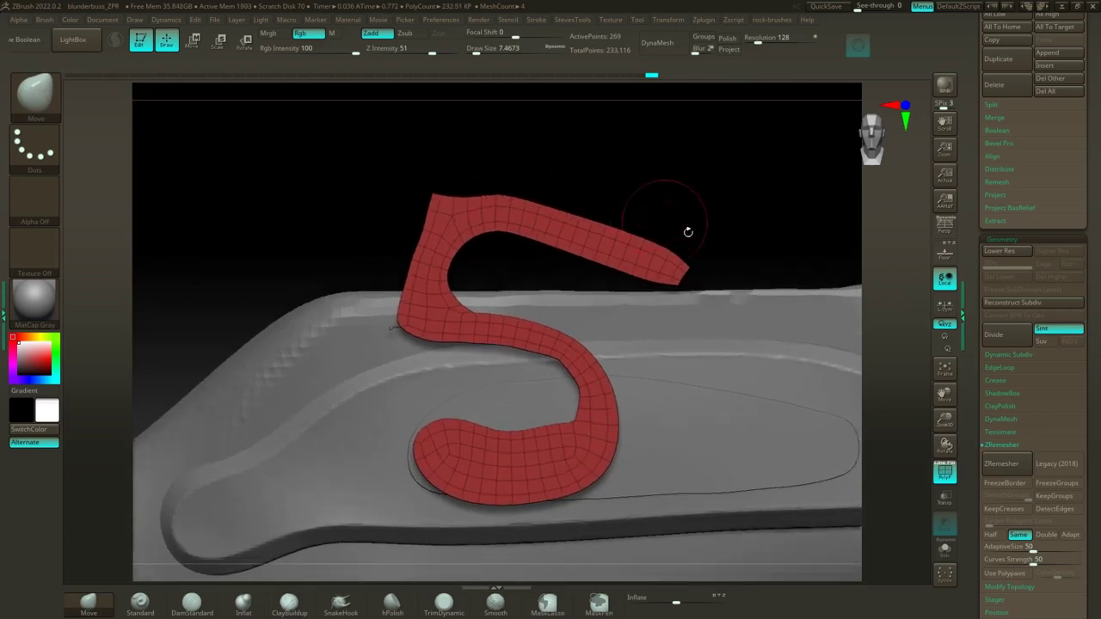
right_drag(1100, 297, 666, 320)
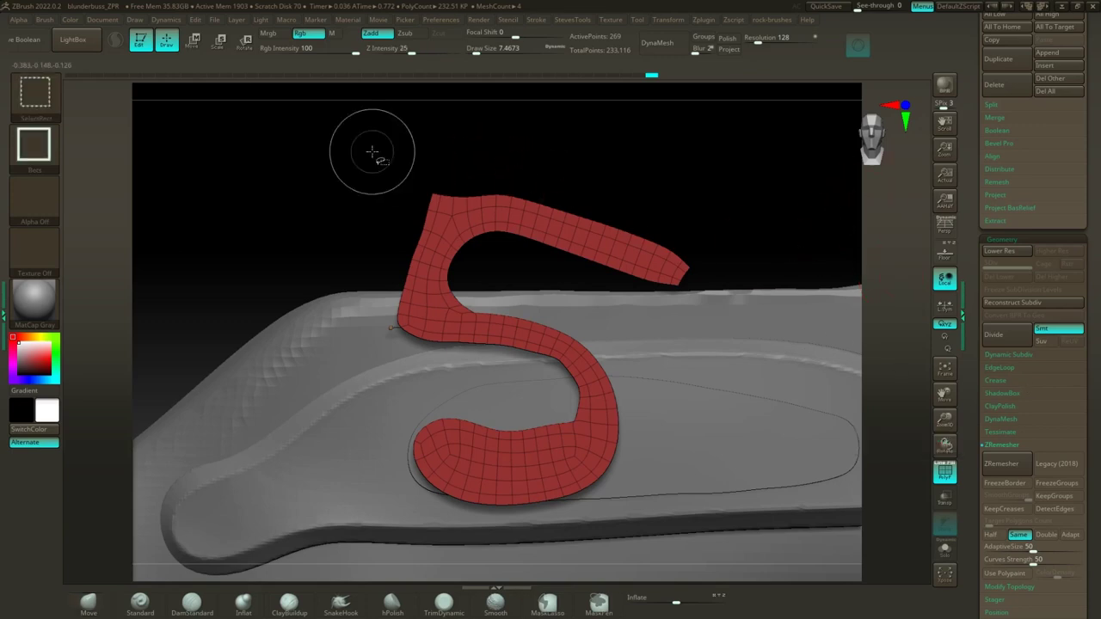
mouse_move(373, 153)
ctrl+shift+mouse_down()
mouse_move(820, 267)
mouse_move(818, 297)
ctrl+shift+mouse_up()
key(2)
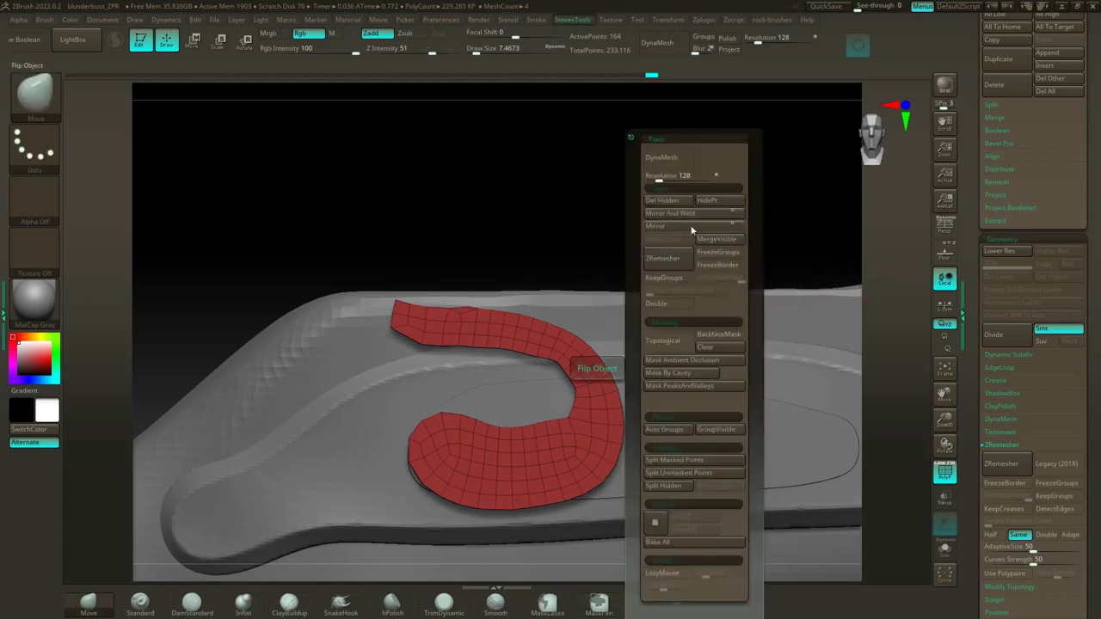
click(667, 485)
Step: Lower the S-curve piece's subdivision level, ZRemesh it, and square off its cut neck end with the Move brush
drag(631, 158, 632, 148)
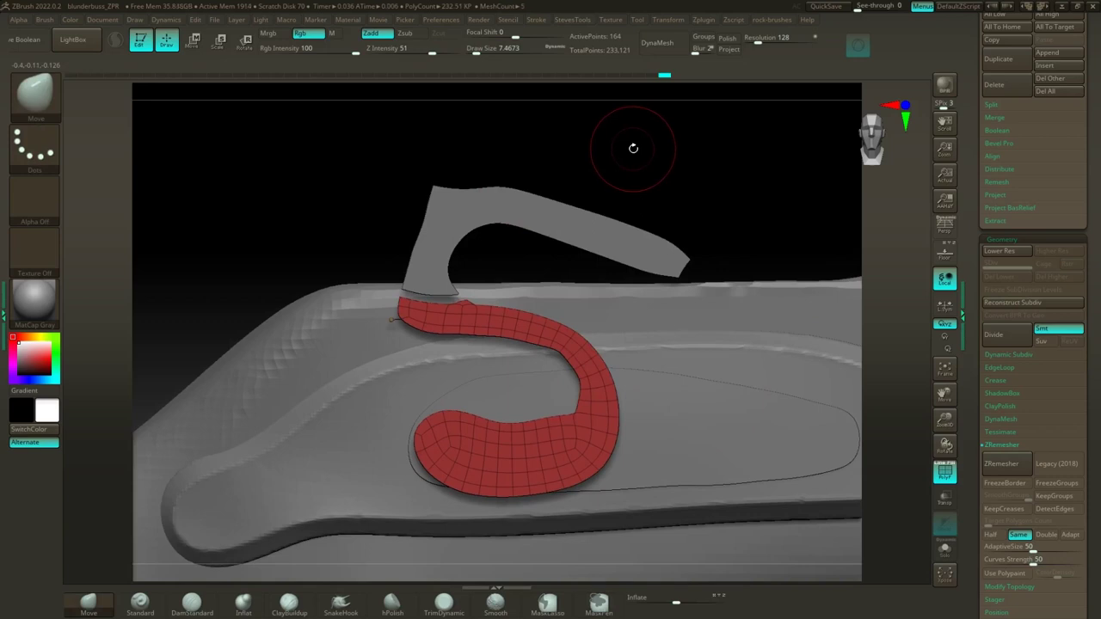
drag(643, 160, 659, 141)
key(shift+d)
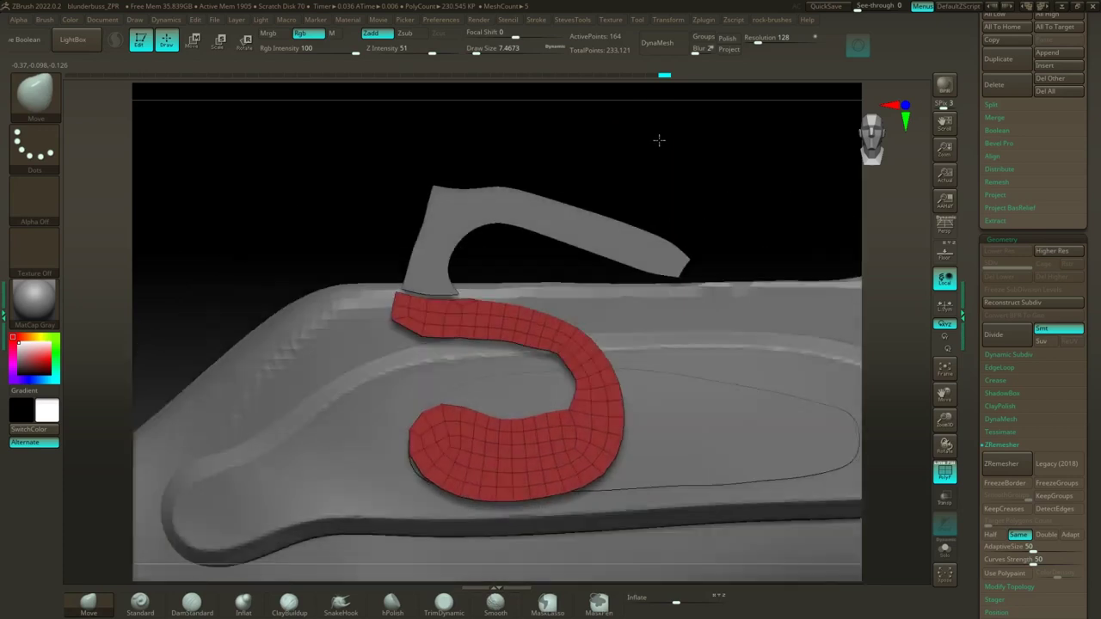
click(1001, 463)
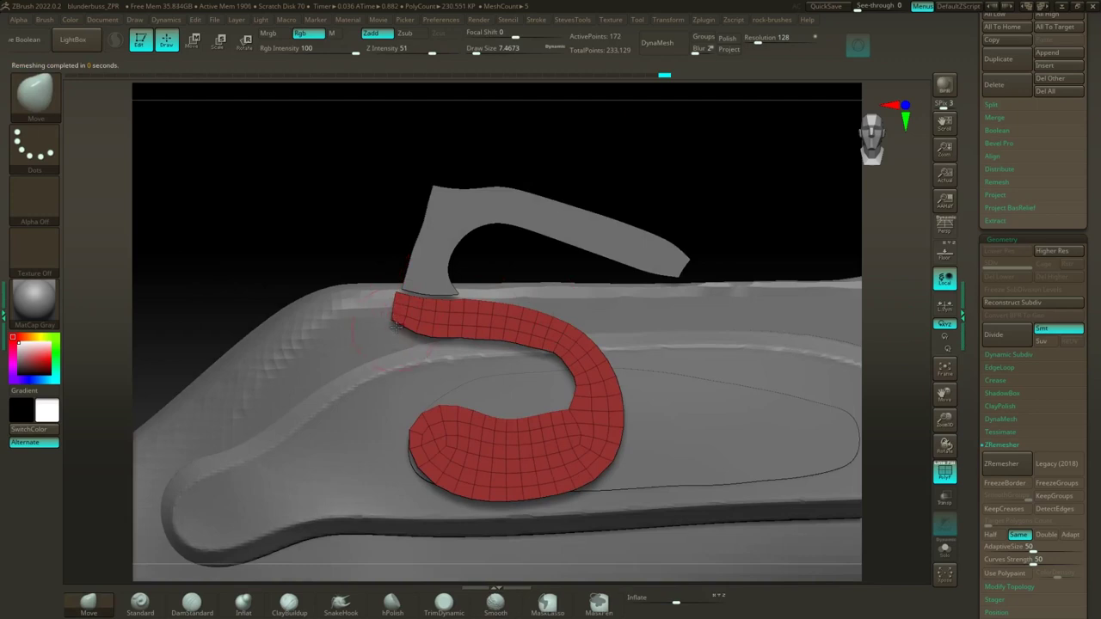
drag(394, 319, 391, 327)
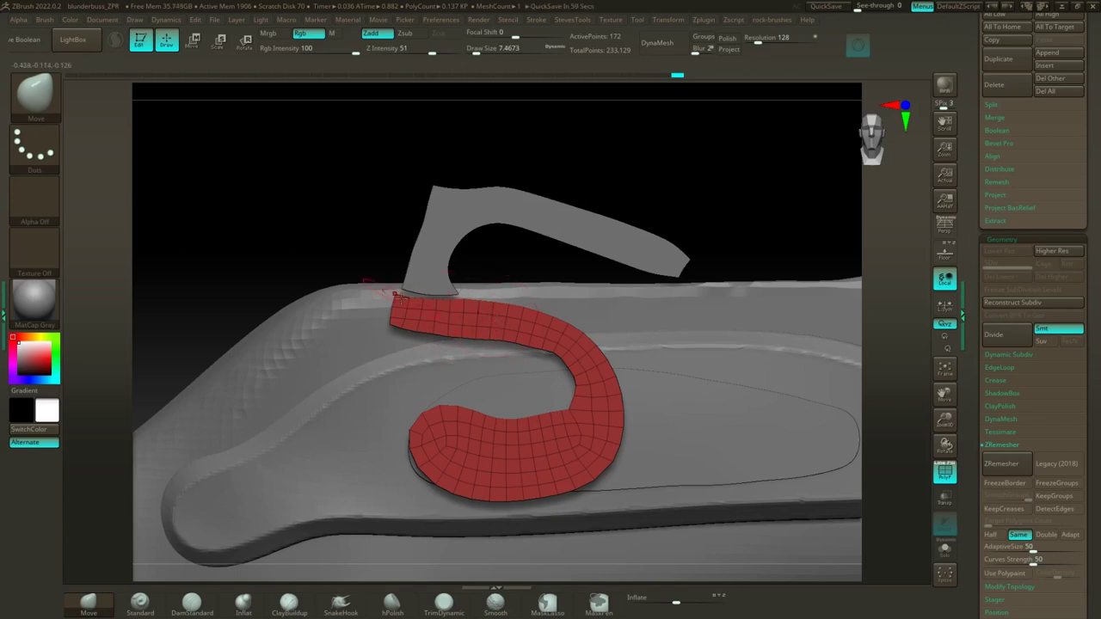
drag(397, 295, 408, 253)
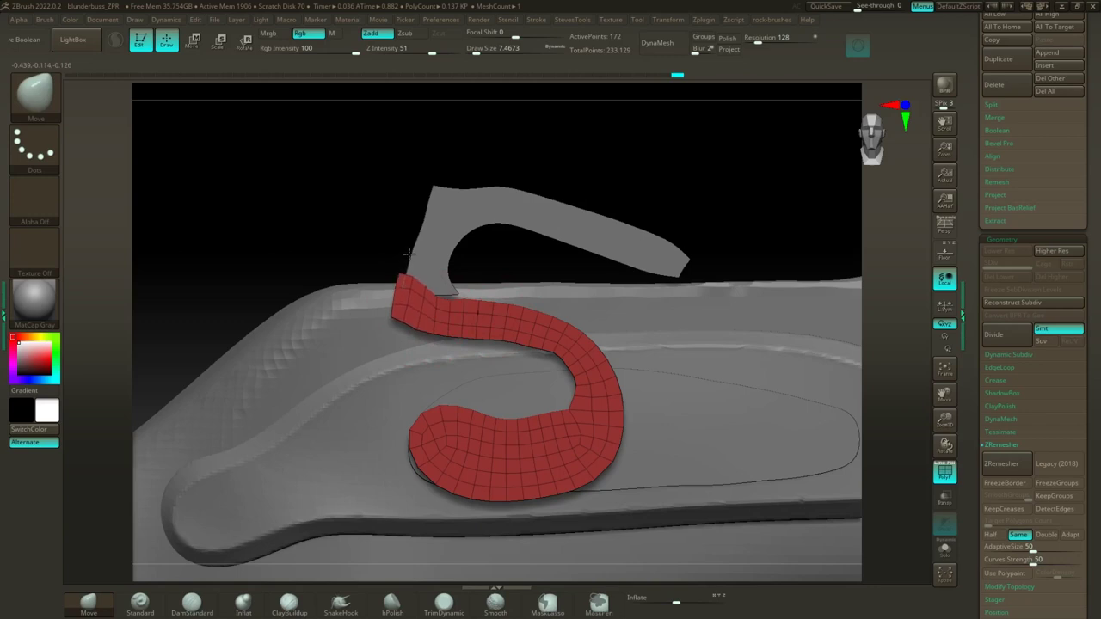
key(b)
key(m)
key(t)
key(ctrl+z)
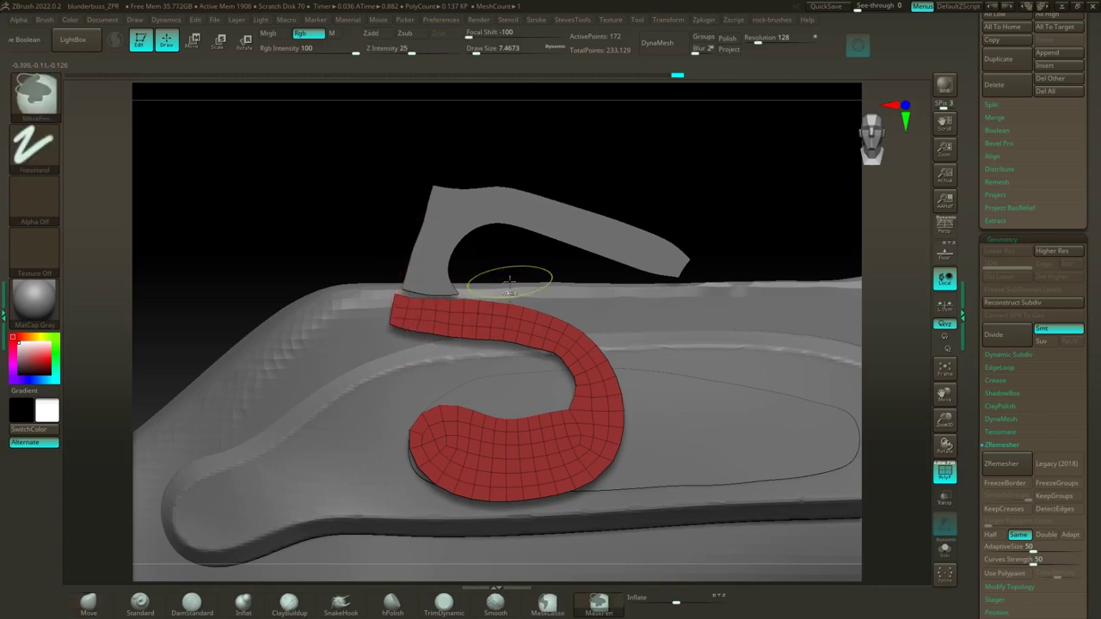
key(b)
key(m)
key(v)
Step: Set the draw size to about 5 and switch to the ZModeler brush to work on the S-curve piece's neck end
mouse_move(622, 209)
mouse_down()
mouse_move(633, 192)
mouse_move(666, 185)
mouse_move(750, 214)
mouse_up()
mouse_move(332, 173)
mouse_down()
mouse_move(322, 160)
mouse_move(355, 250)
mouse_up()
key(s)
click(351, 253)
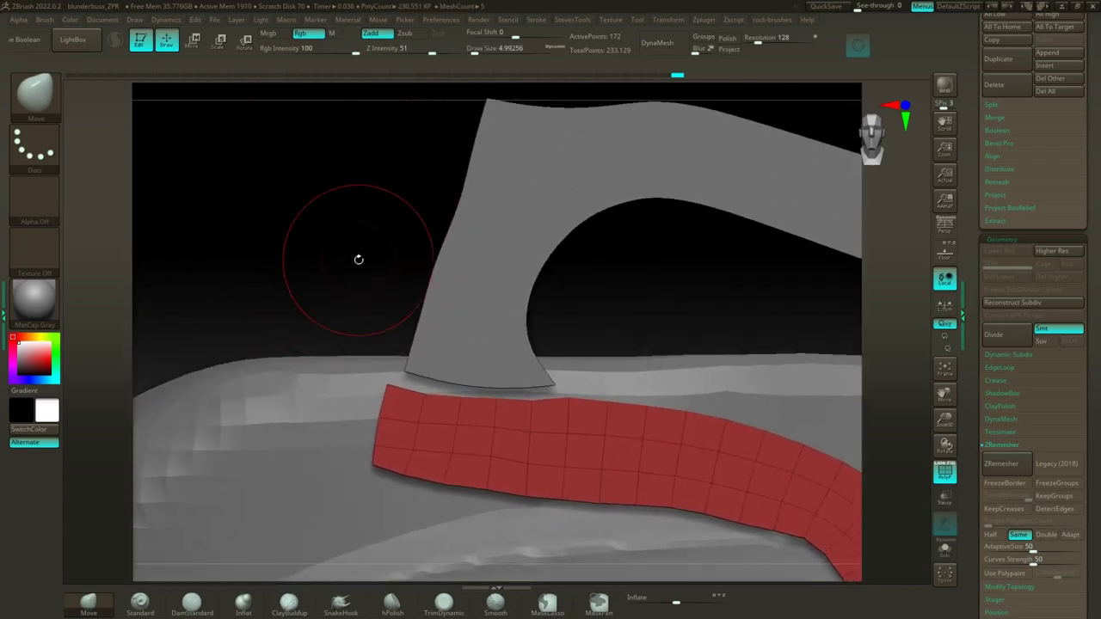
key(b)
key(z)
key(m)
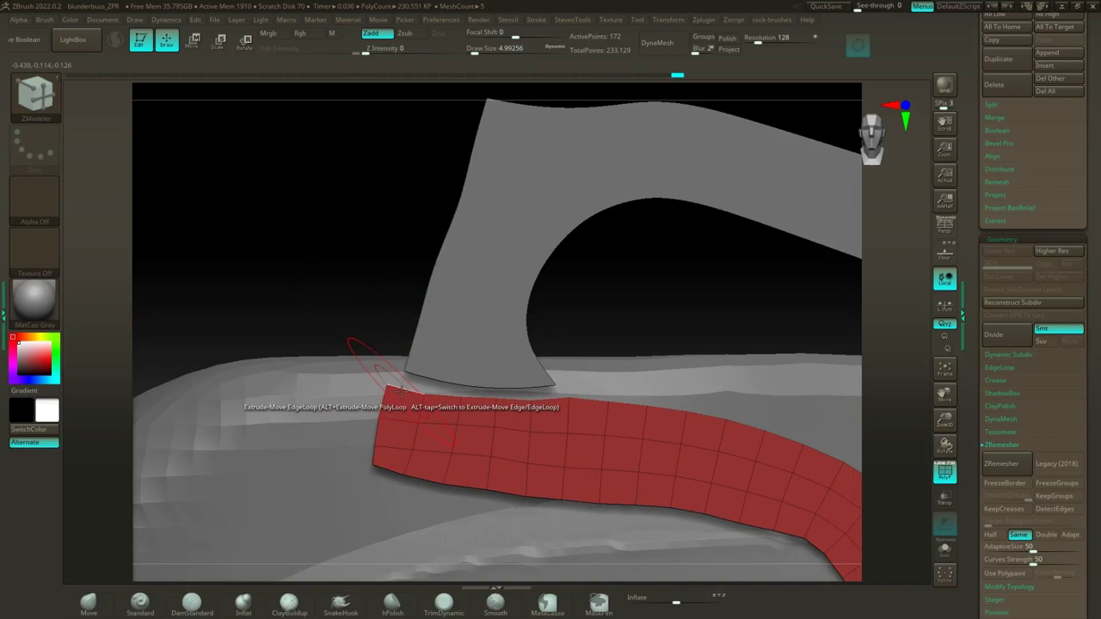
drag(400, 391, 408, 353)
key(ctrl)
key(ctrl+z)
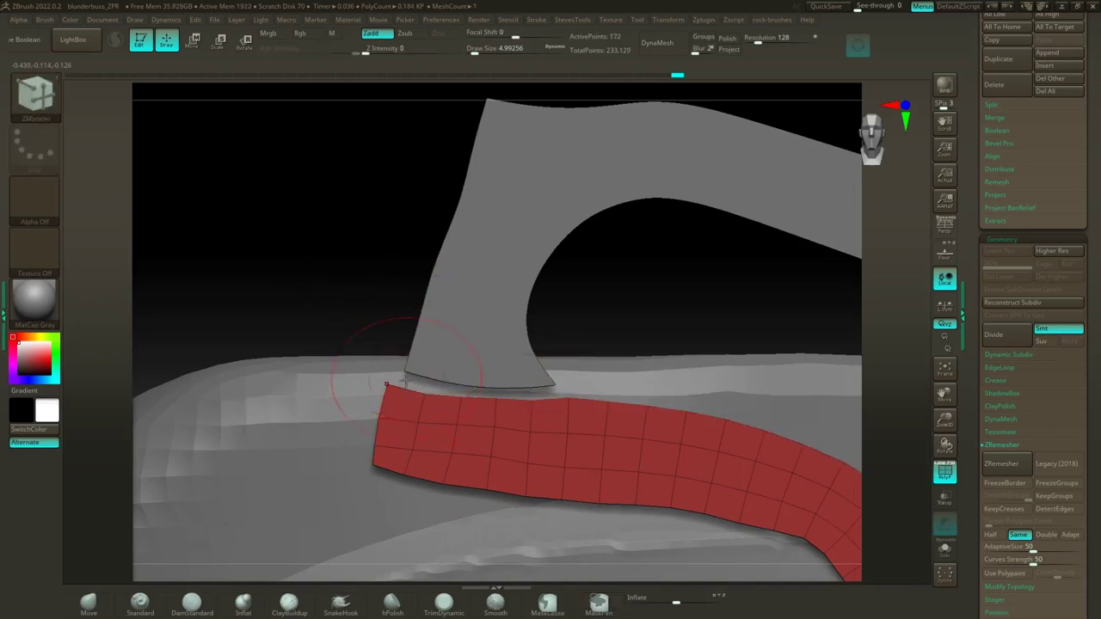
Step: Set ZModeler's Extrude Move edge action to the Edge/EdgeLoop target and extrude the outermost upper edge of the neck end upward
key(space)
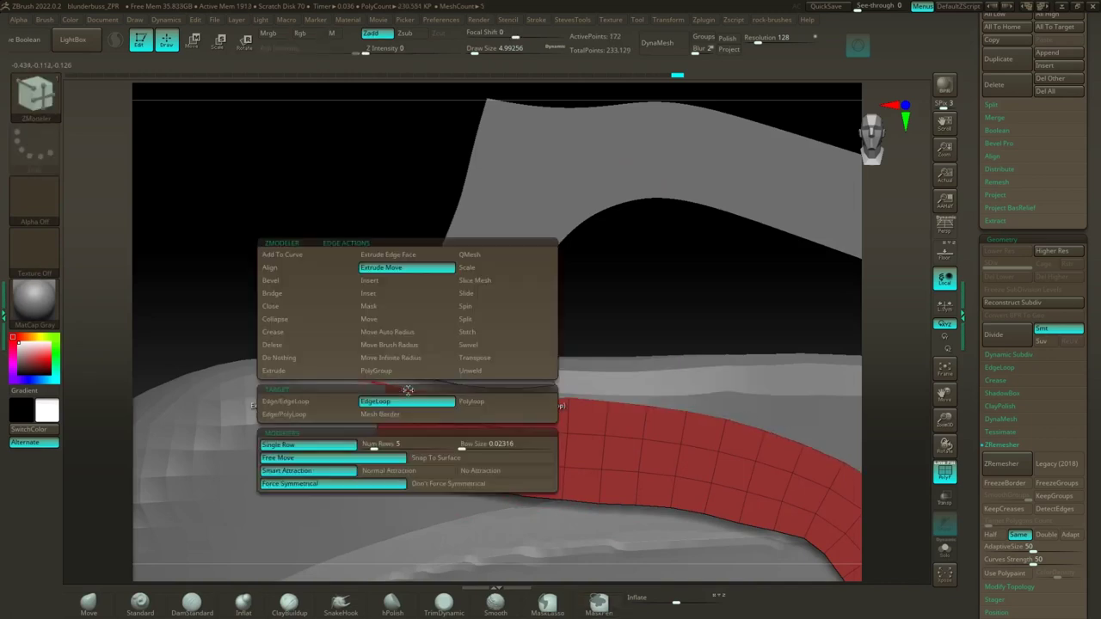
click(296, 406)
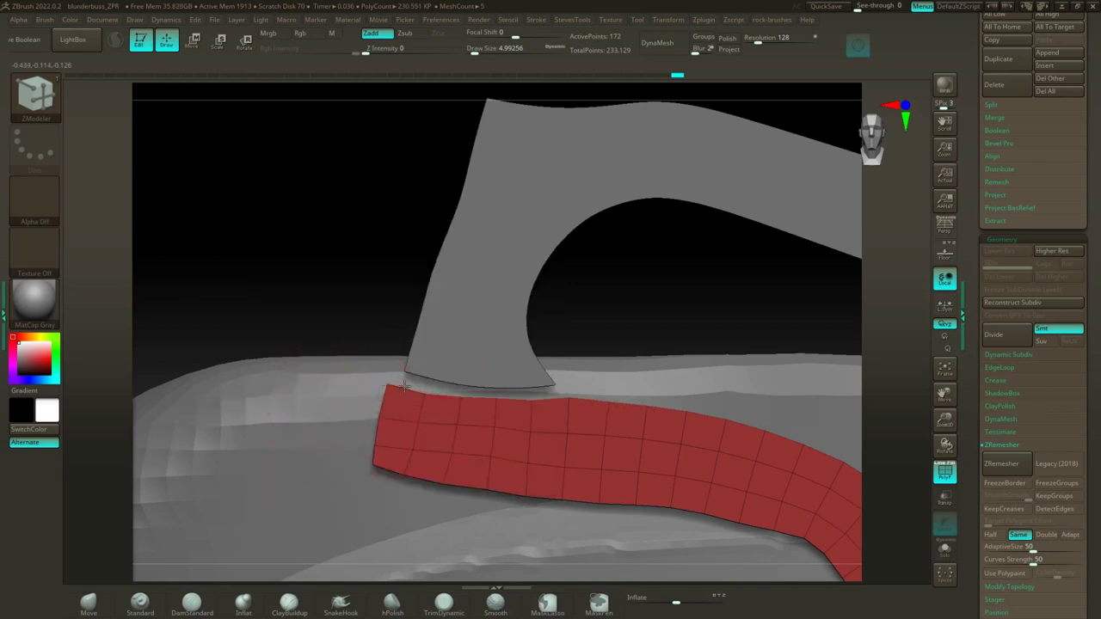
drag(402, 388, 416, 343)
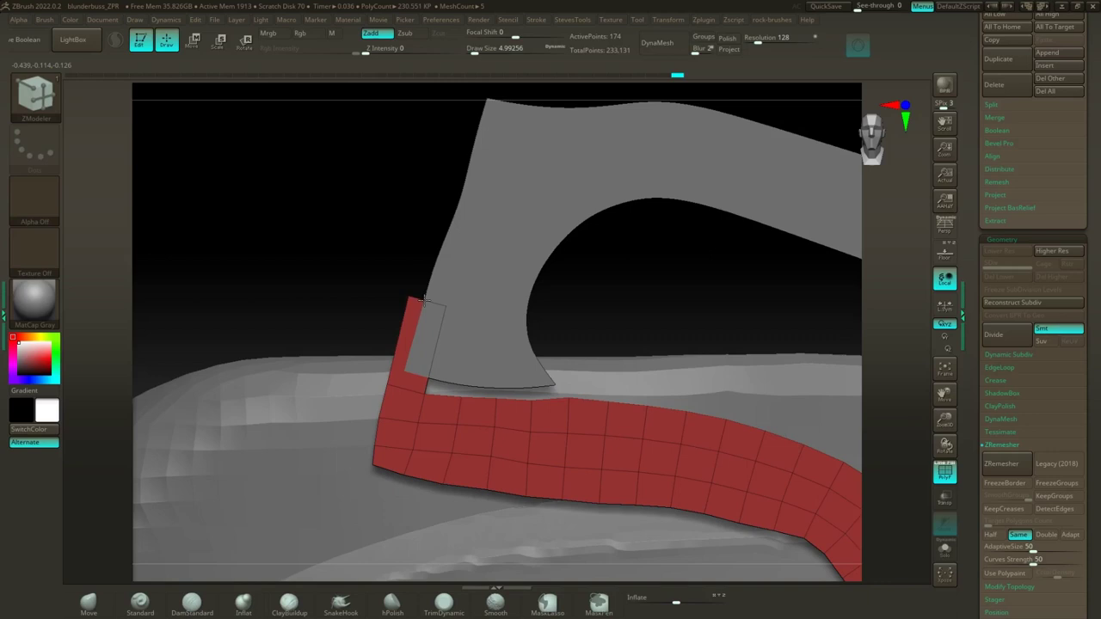
Step: Extrude the new polygon's inner side edge into a long strip beneath the grey upper arm, and lower the strip's free end
click(449, 333)
click(447, 349)
drag(485, 326, 852, 352)
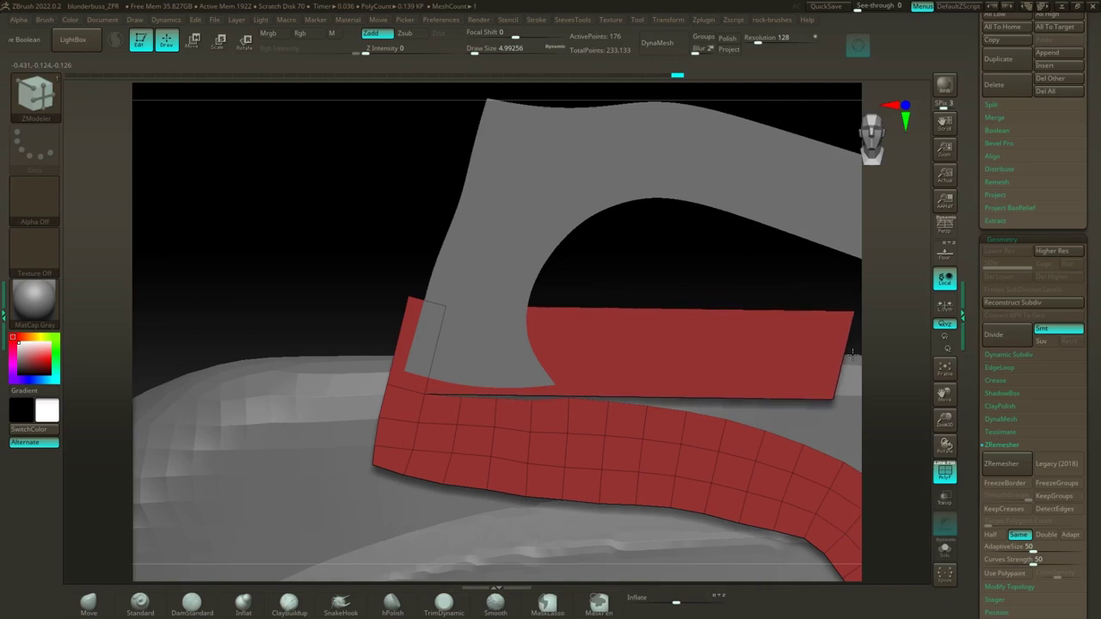
drag(852, 354, 881, 441)
ctrl+right_drag(668, 307, 491, 277)
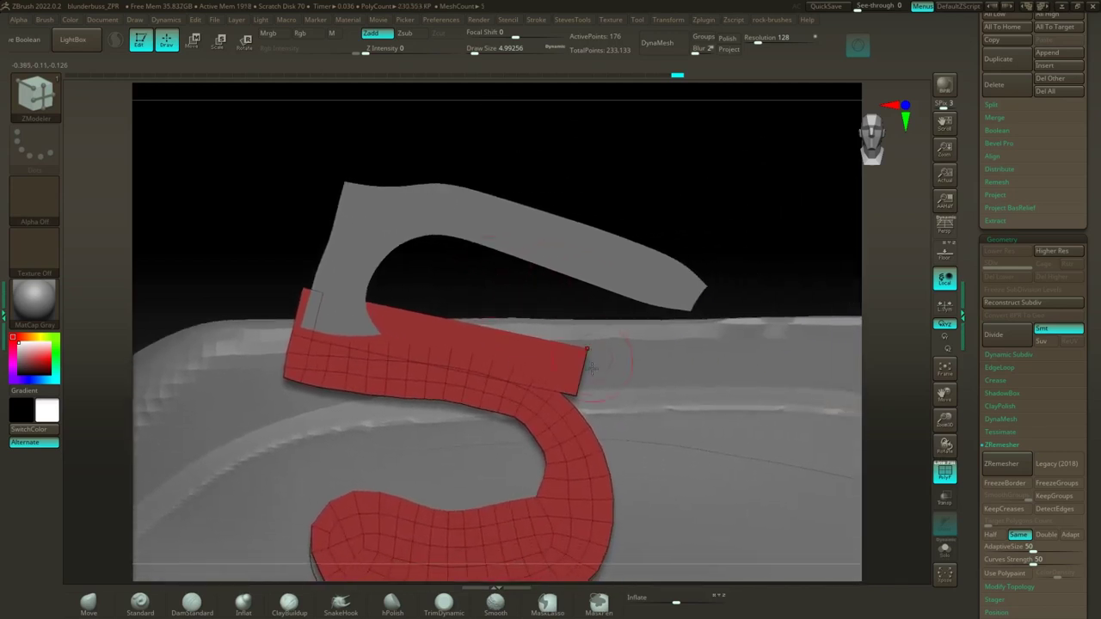
Step: Set the draw size to 1 and move the lower point of the strip's free end up to taper the strip
key(space)
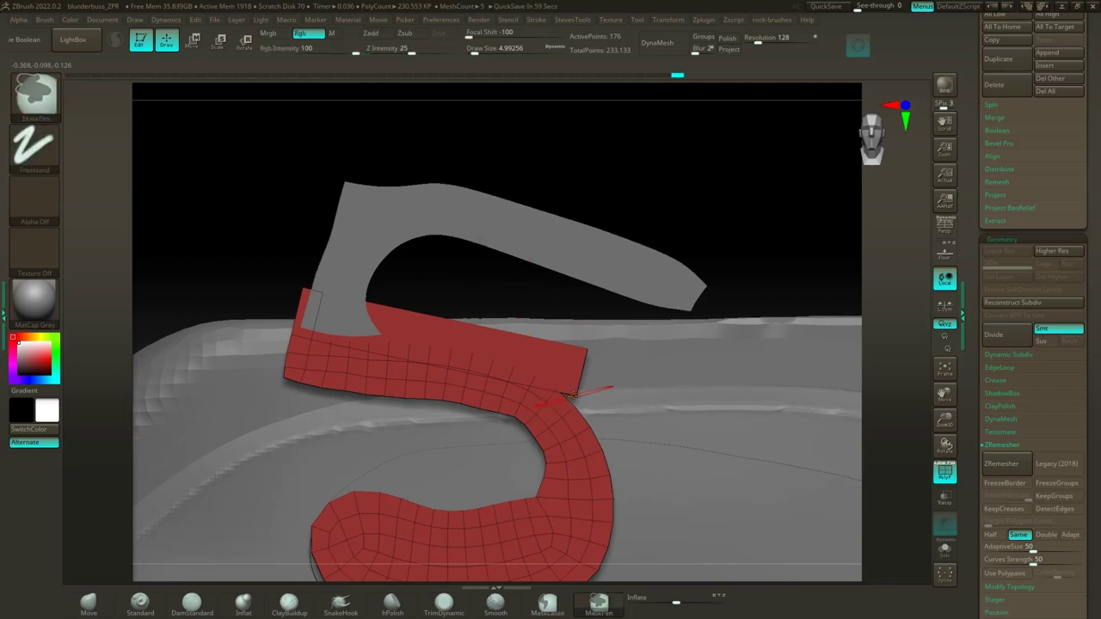
key(space)
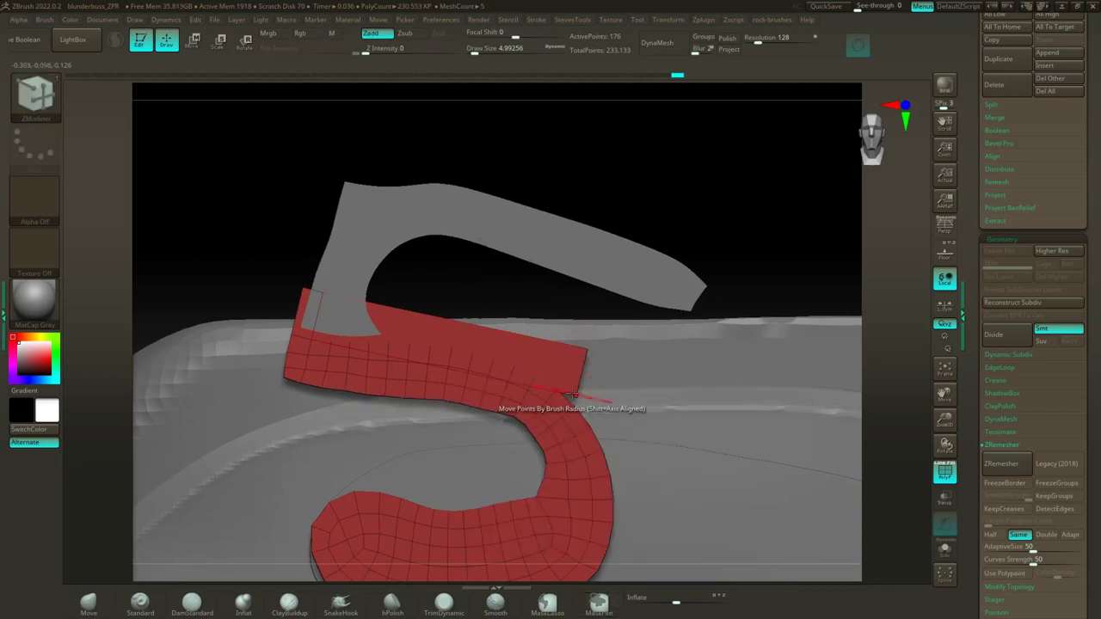
drag(572, 369, 584, 378)
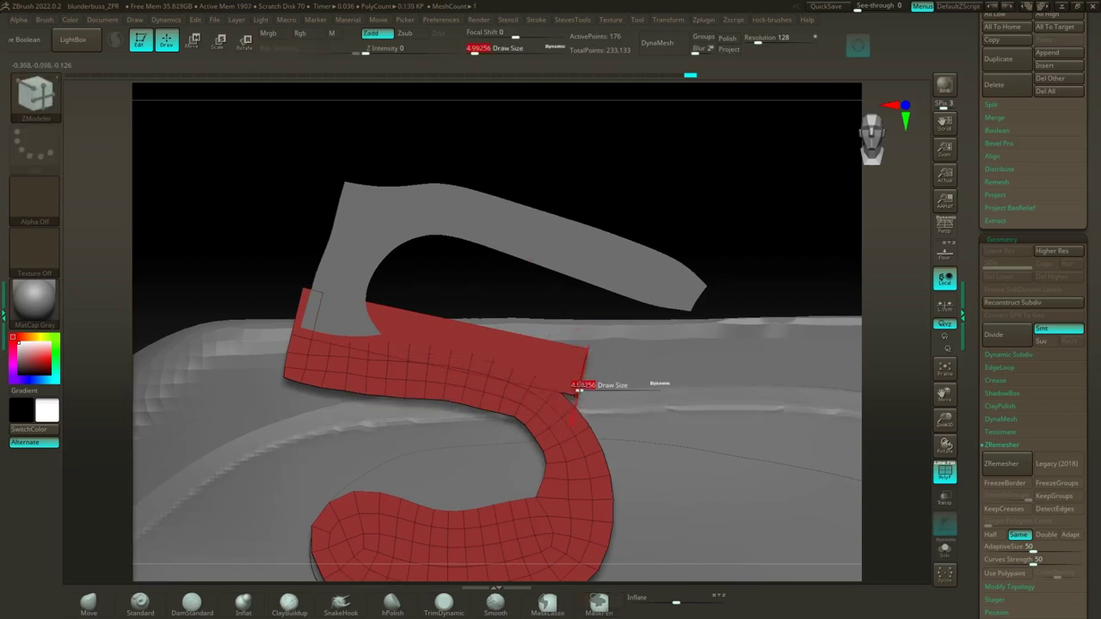
drag(570, 390, 584, 351)
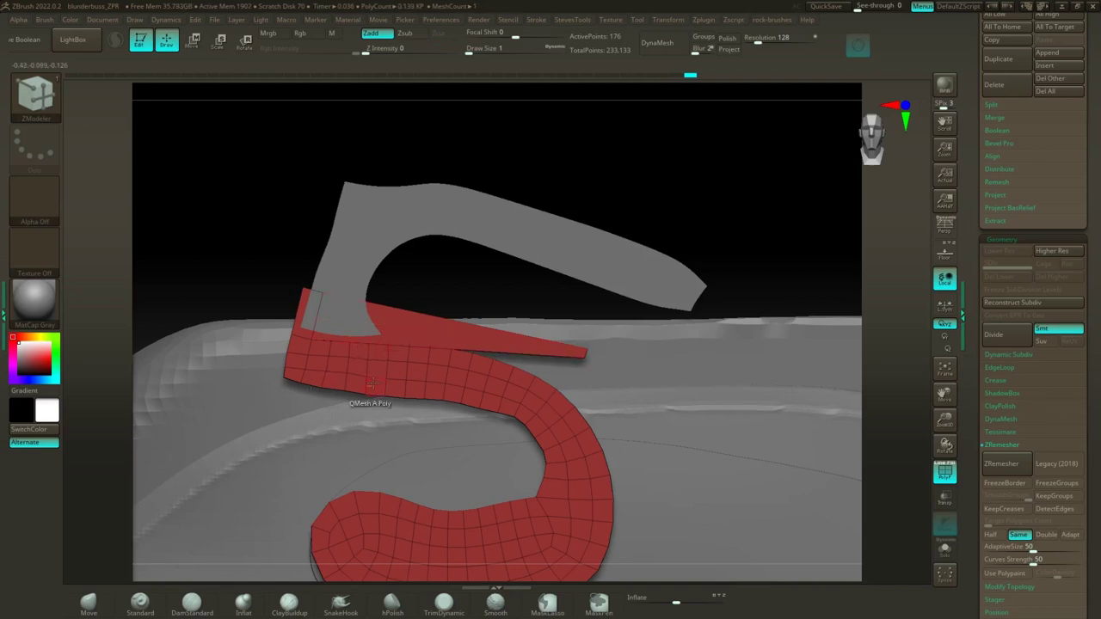
Step: Set both the ZModeler polygon action, targeting A Single Poly, and the ZModeler edge action to Move
key(space)
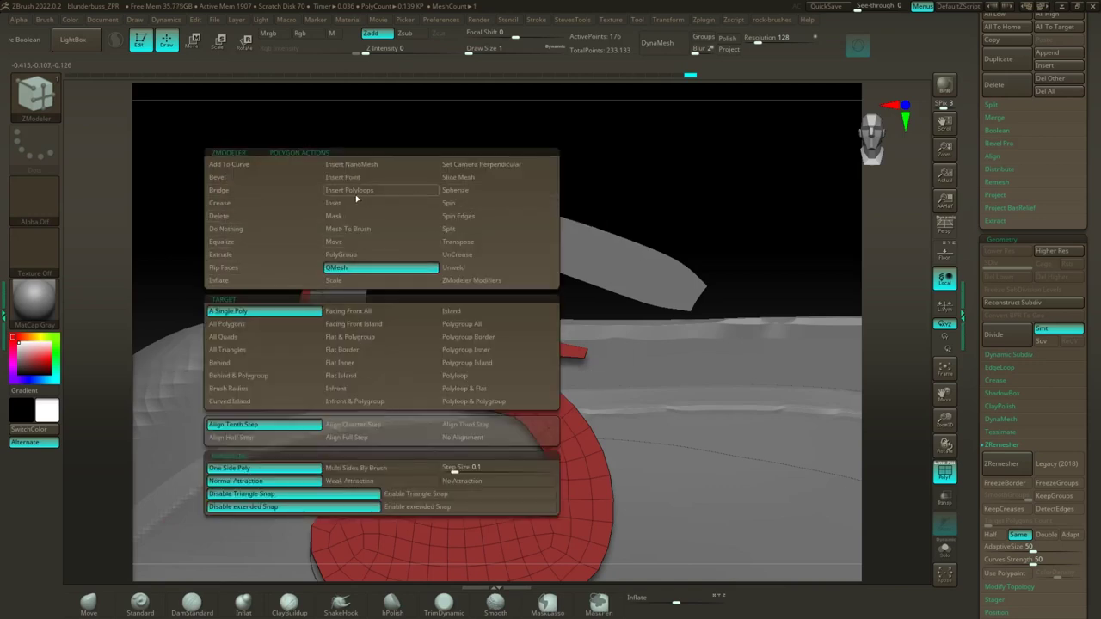
click(348, 243)
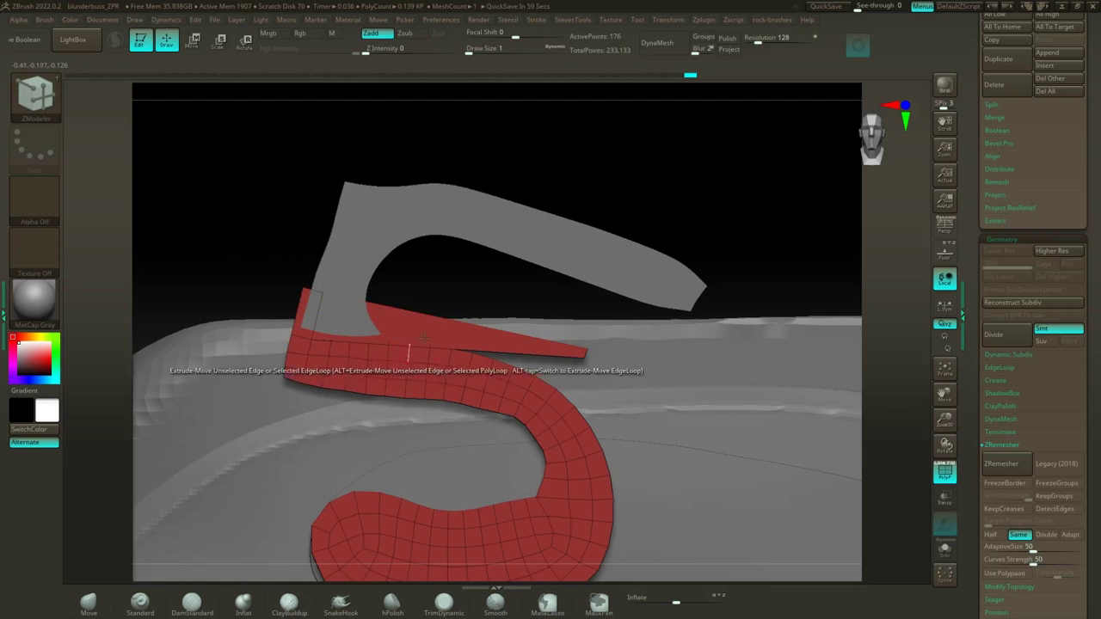
drag(430, 277, 472, 277)
right_drag(472, 276, 470, 284)
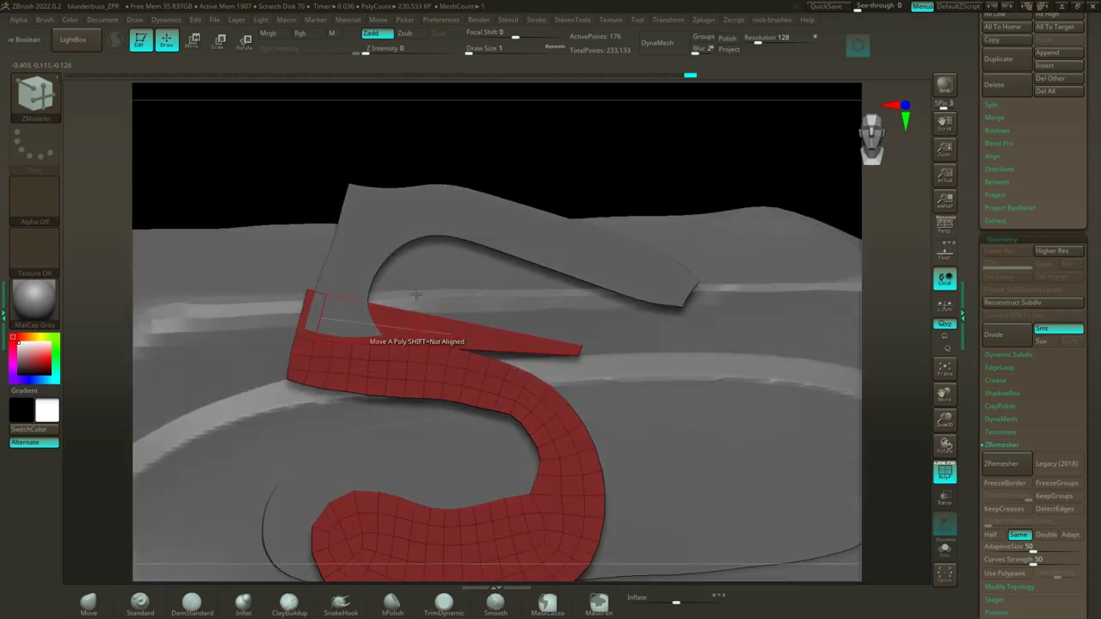
right_drag(437, 160, 434, 206)
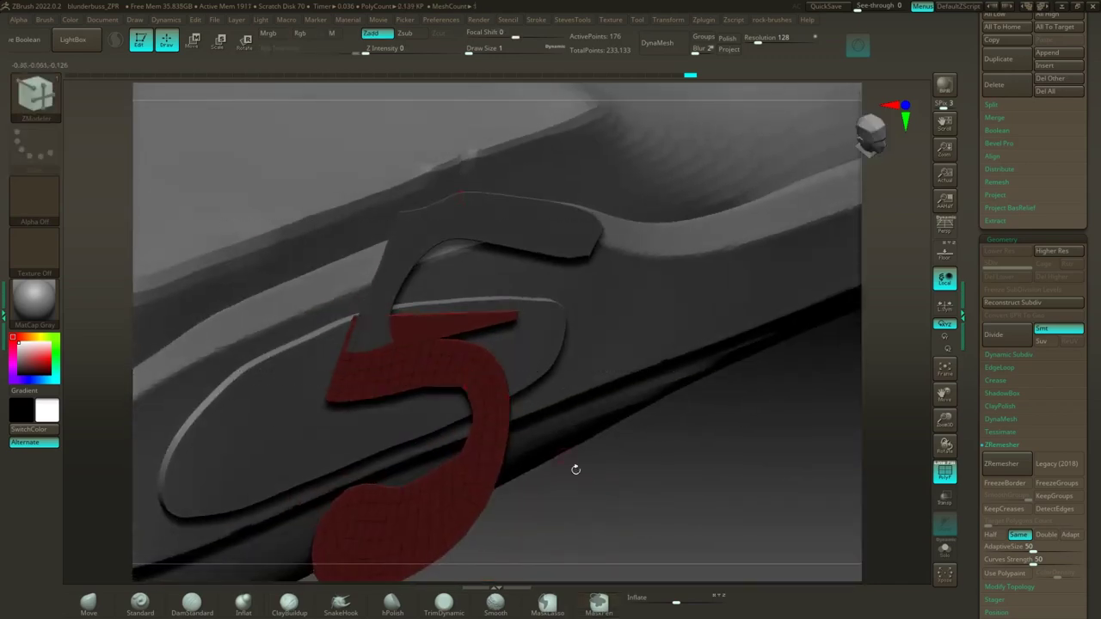
right_drag(573, 467, 521, 419)
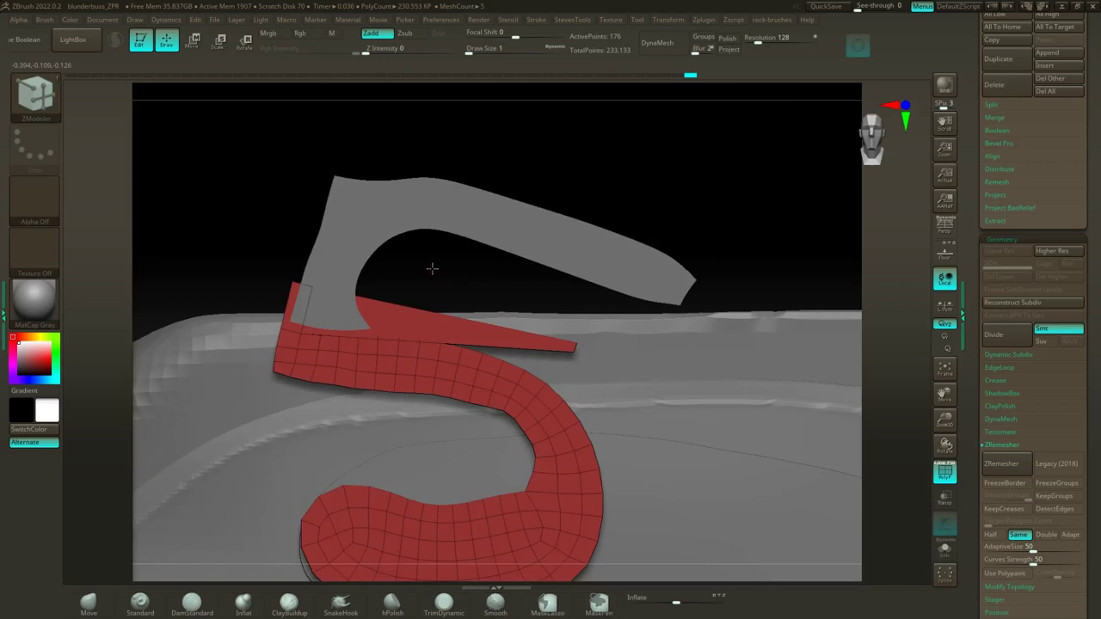
ctrl+right_drag(433, 268, 571, 259)
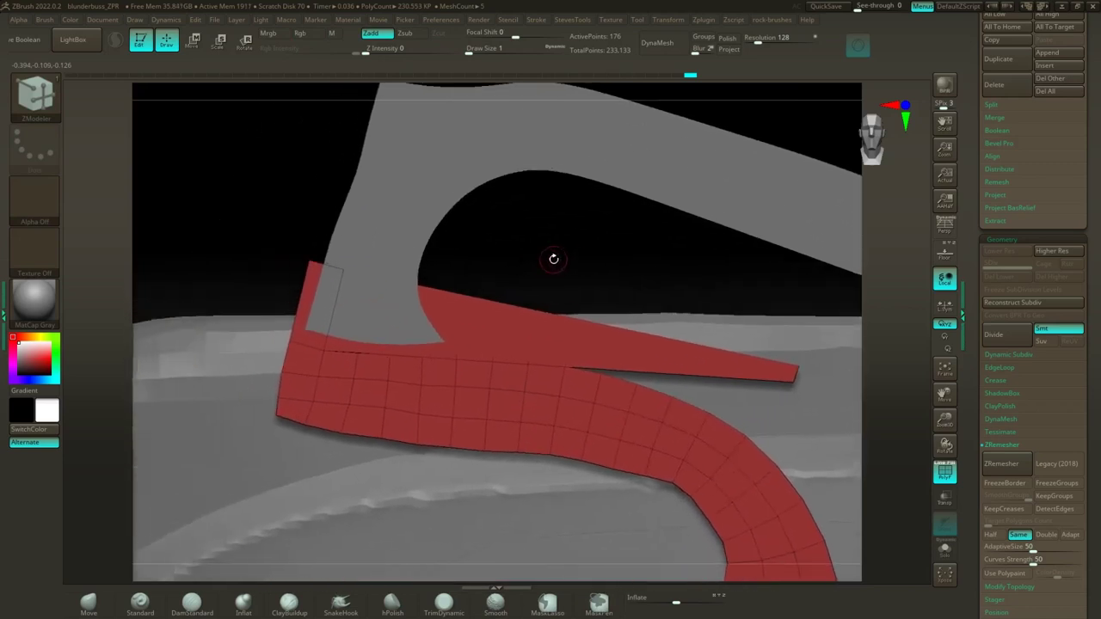
key(space)
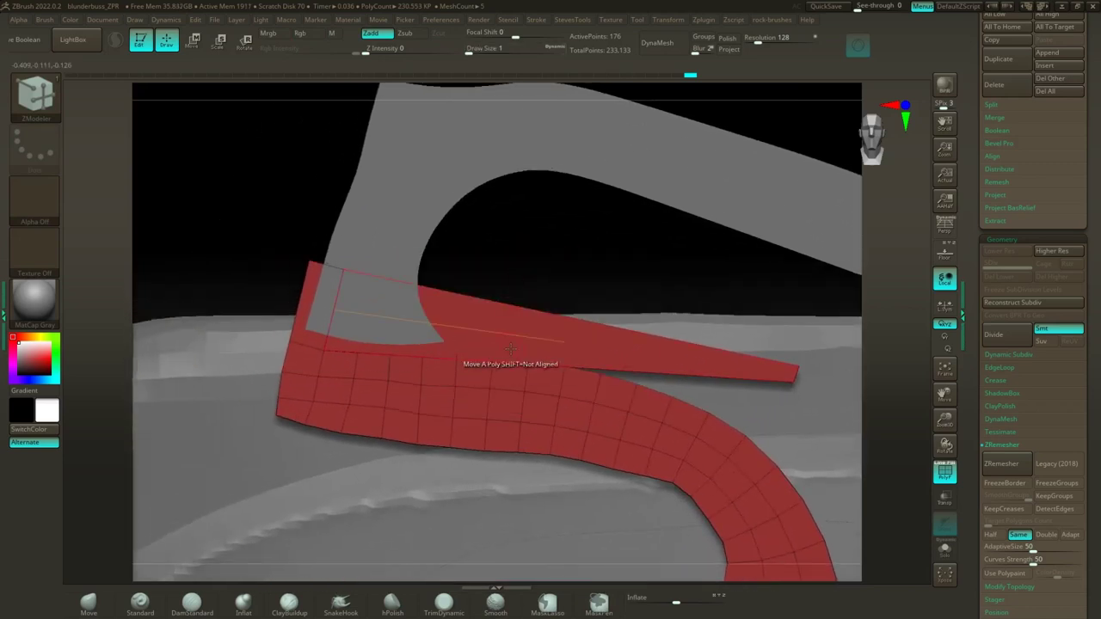
key(space)
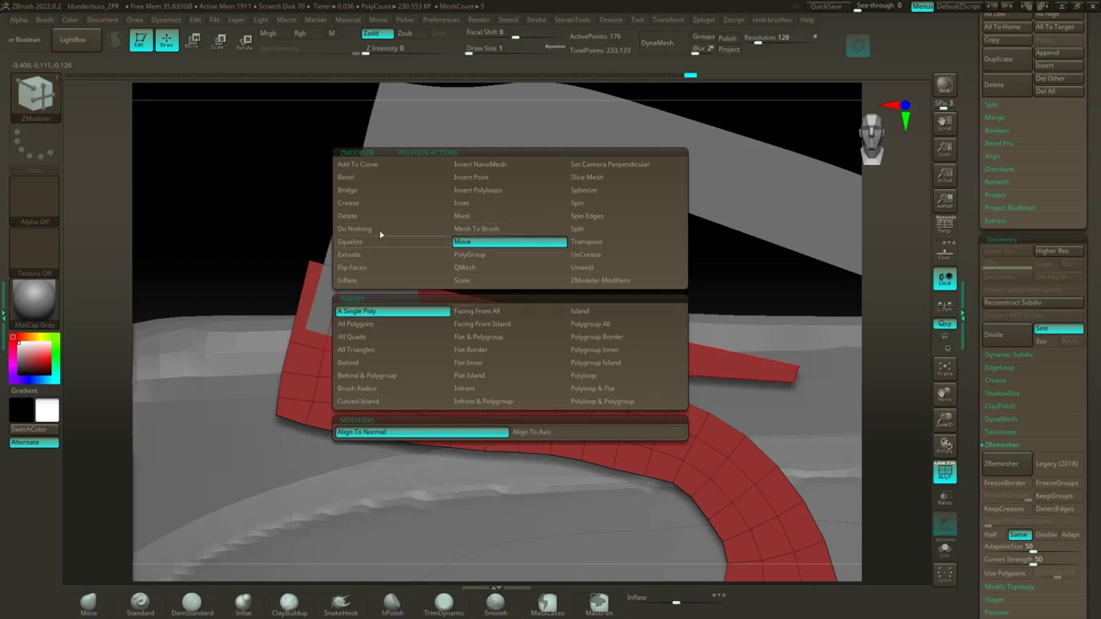
click(387, 178)
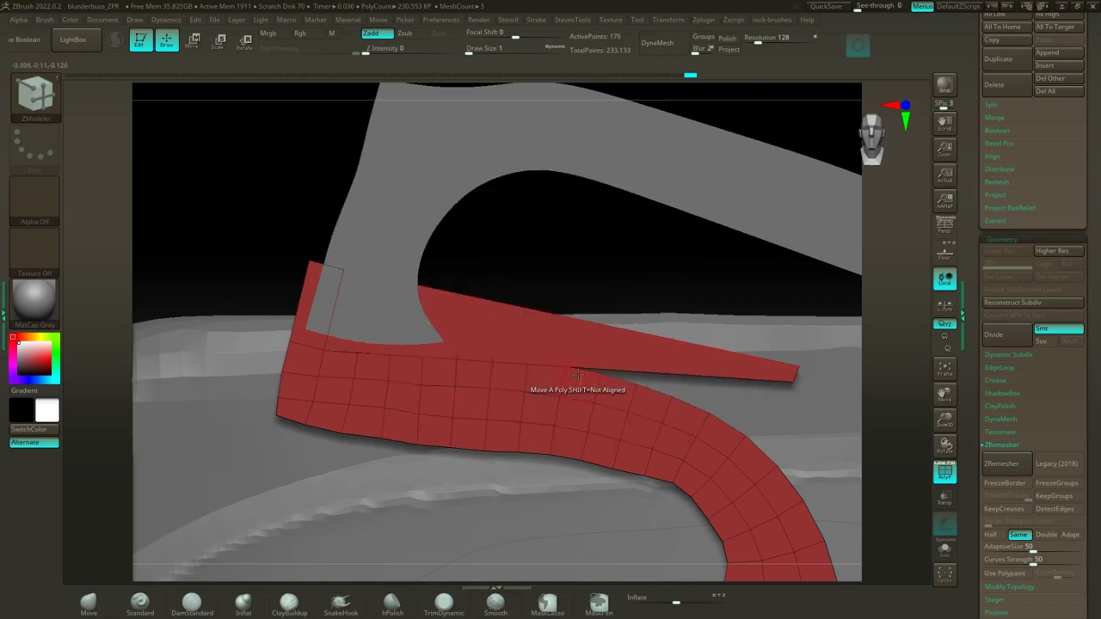
key(space)
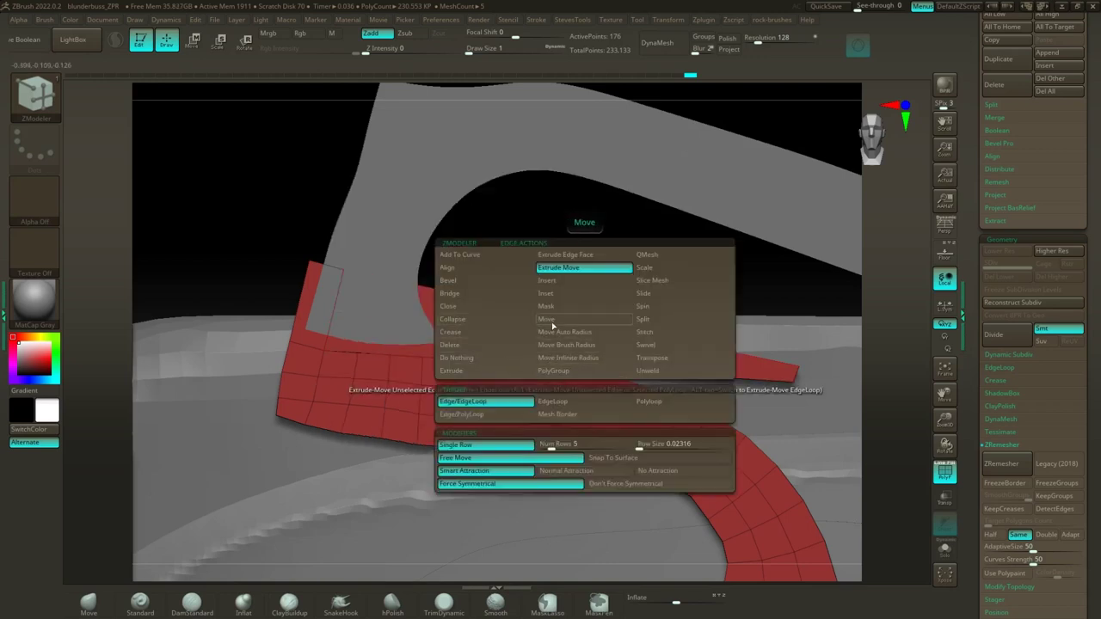
click(551, 325)
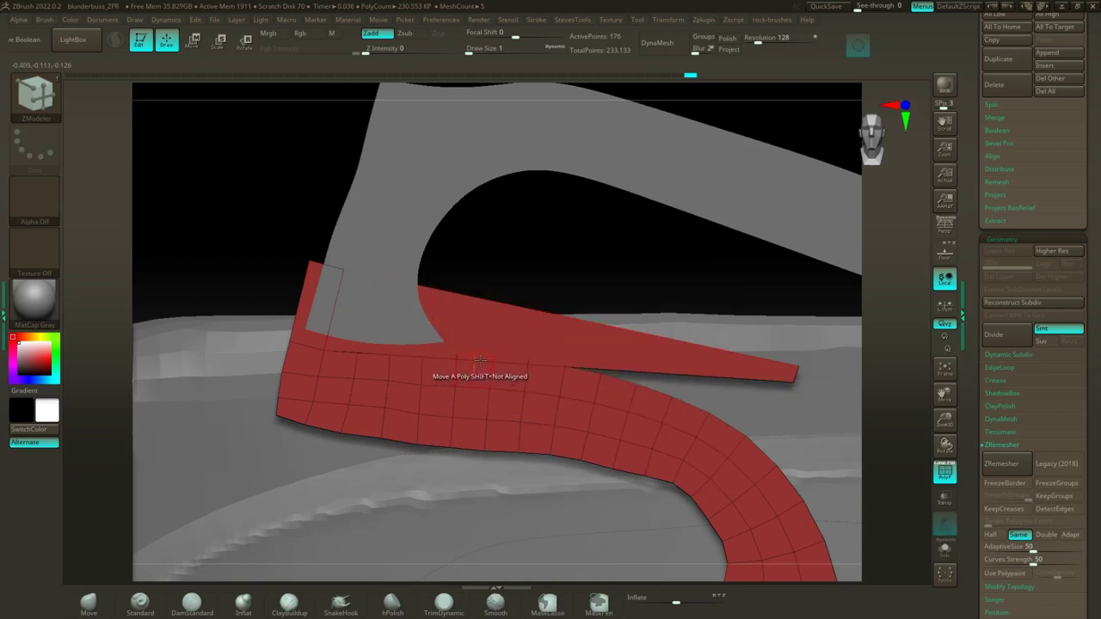
Step: Move the points along the S-curve's upper edge down, away from the tapered strip, in an even curve
drag(478, 372, 536, 378)
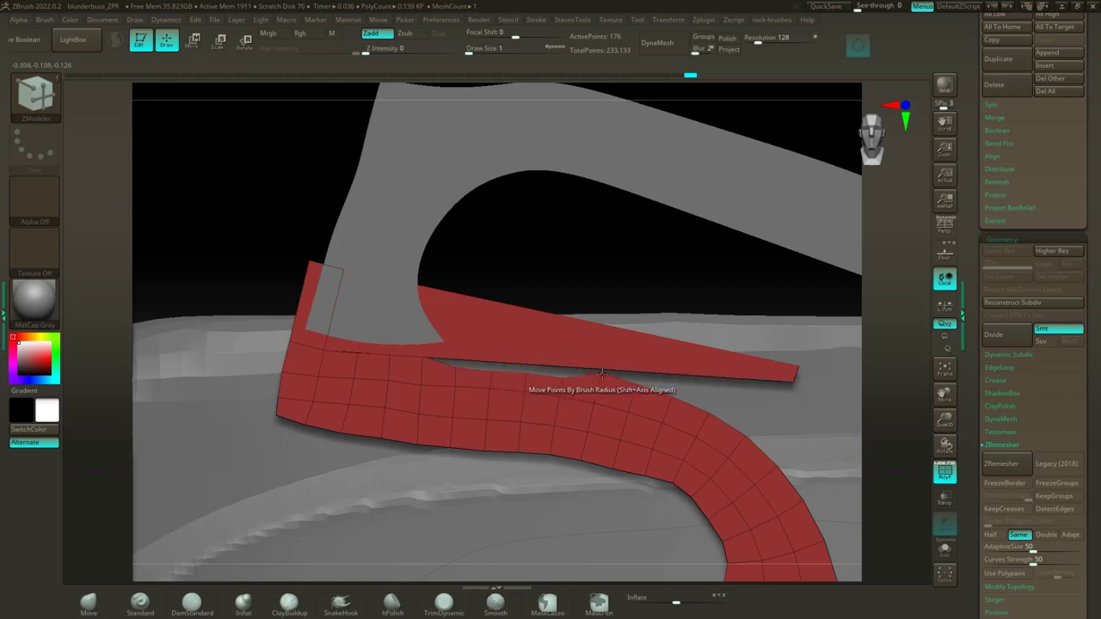
drag(606, 376, 606, 388)
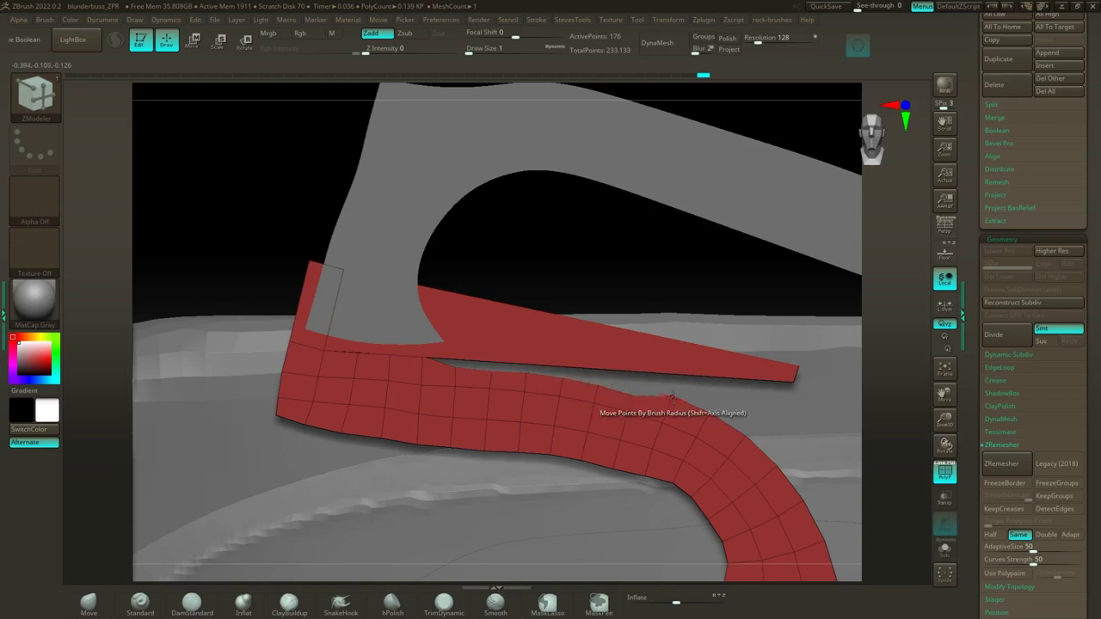
key(shift)
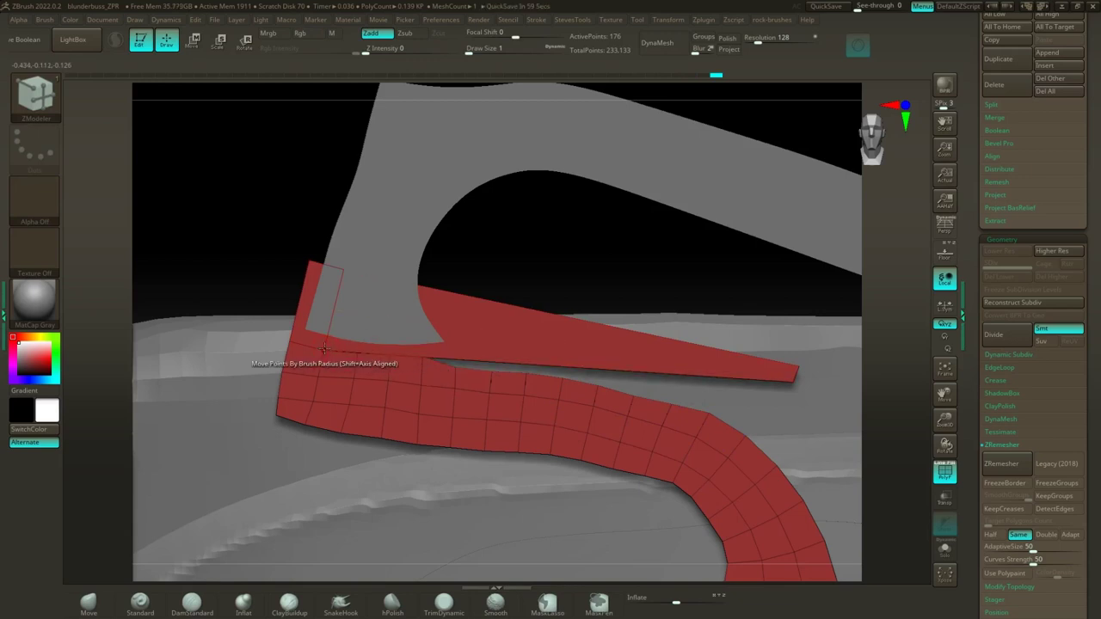
Step: Shift the inner corner points of the neck end outward to narrow its end polygons, and even out the adjoining edge points
mouse_move(323, 349)
mouse_down()
mouse_move(327, 336)
mouse_move(307, 337)
mouse_up()
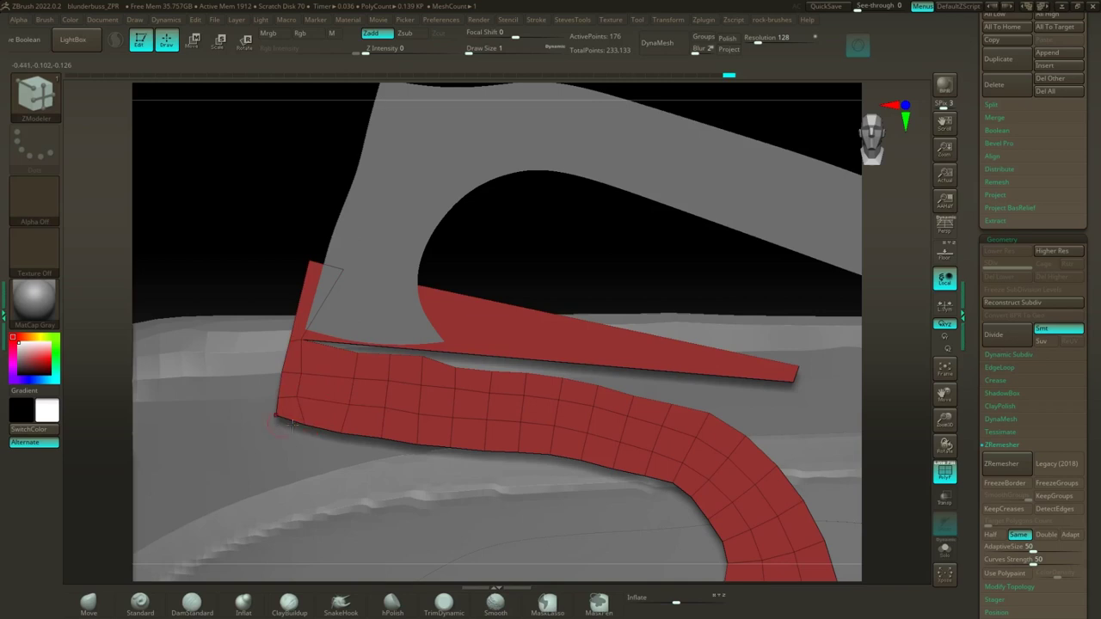
drag(305, 425, 291, 422)
key(shift)
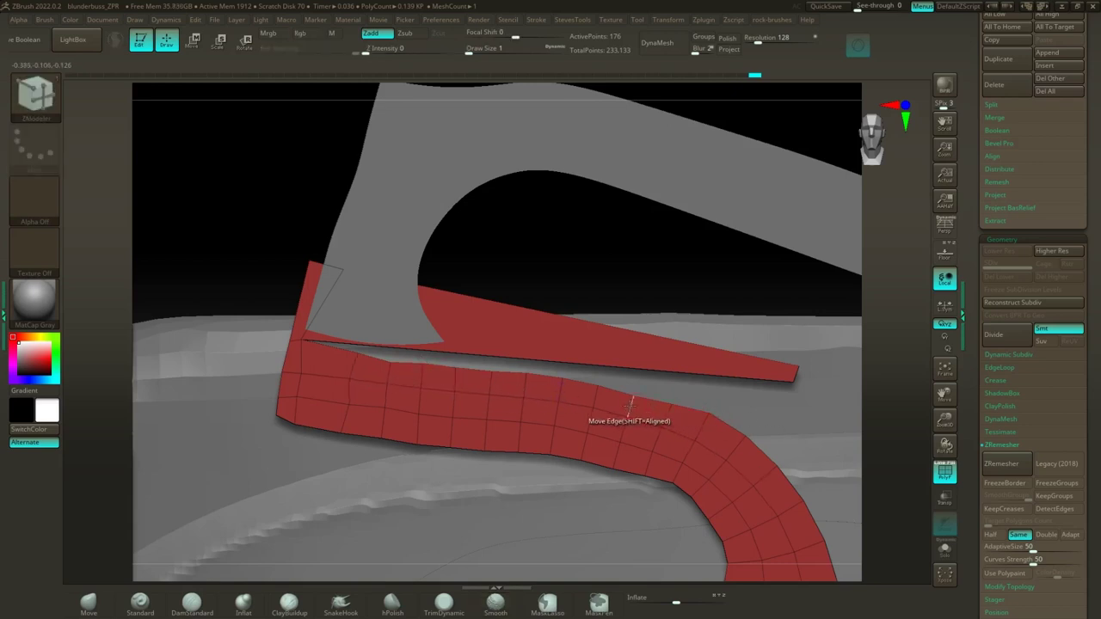
key(shift)
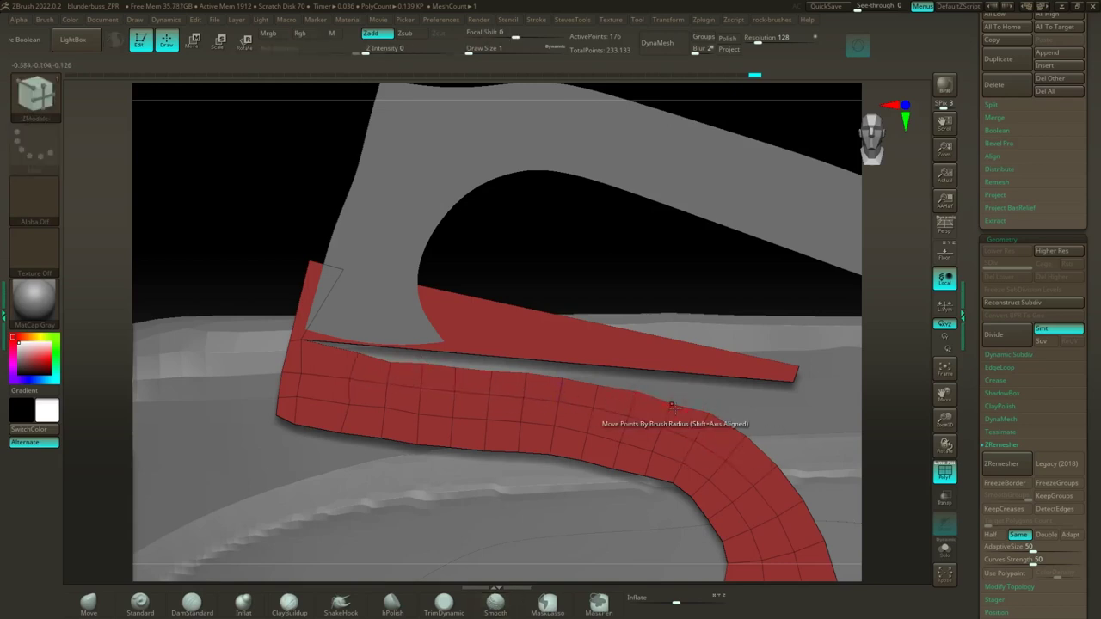
key(shift)
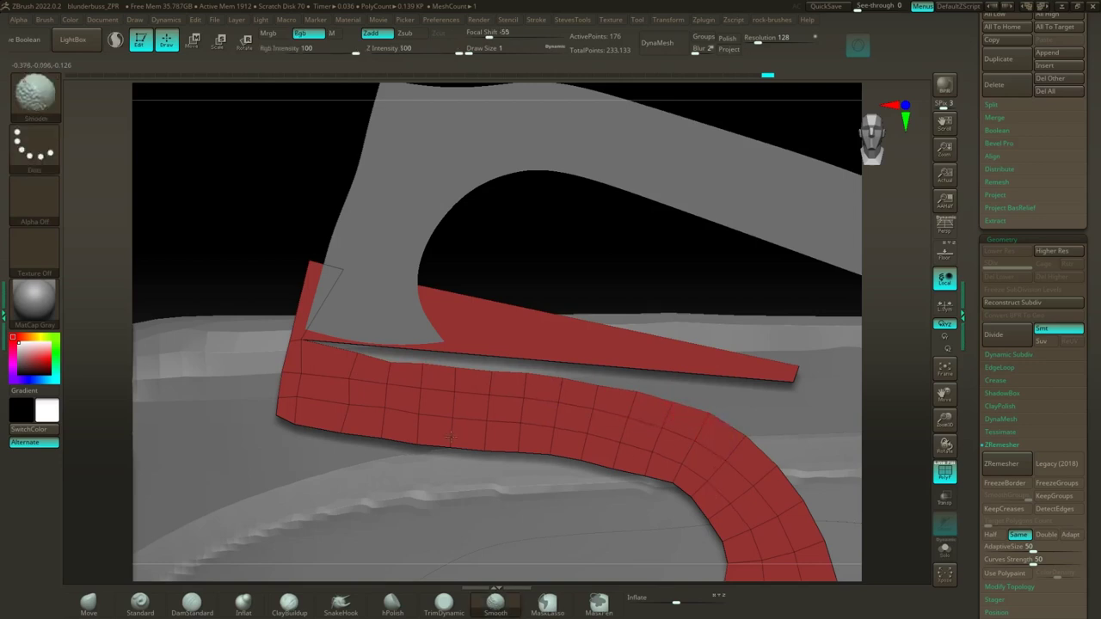
Step: Preview the hammer piece with dynamic subdivision, return to the low-poly display, and examine it from an angle
key(d)
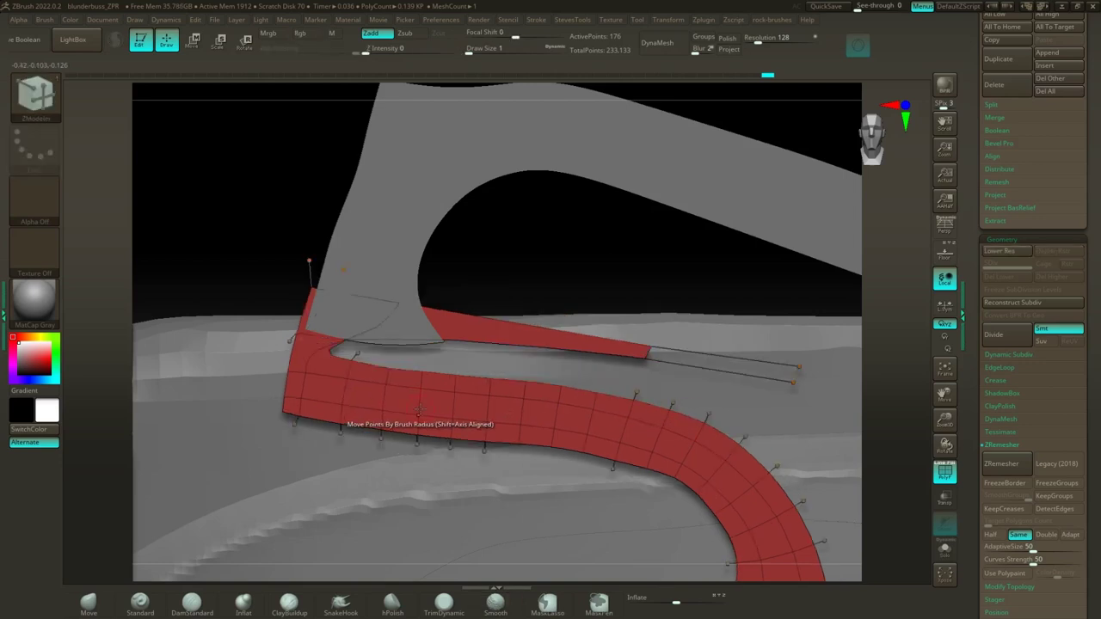
key(shift)
key(shift+d)
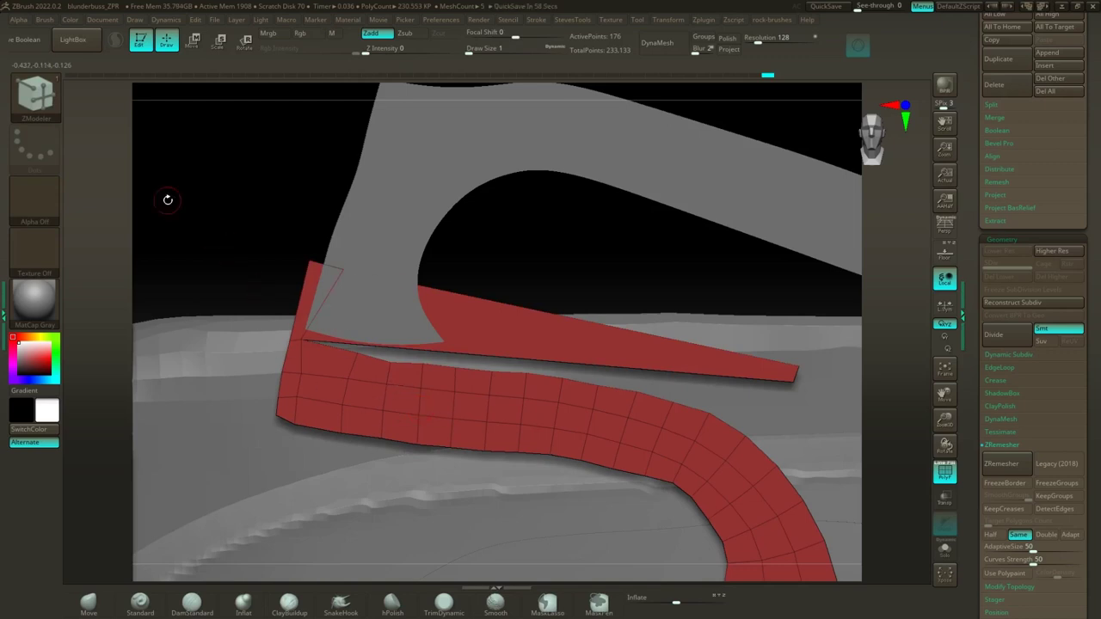
drag(206, 191, 228, 181)
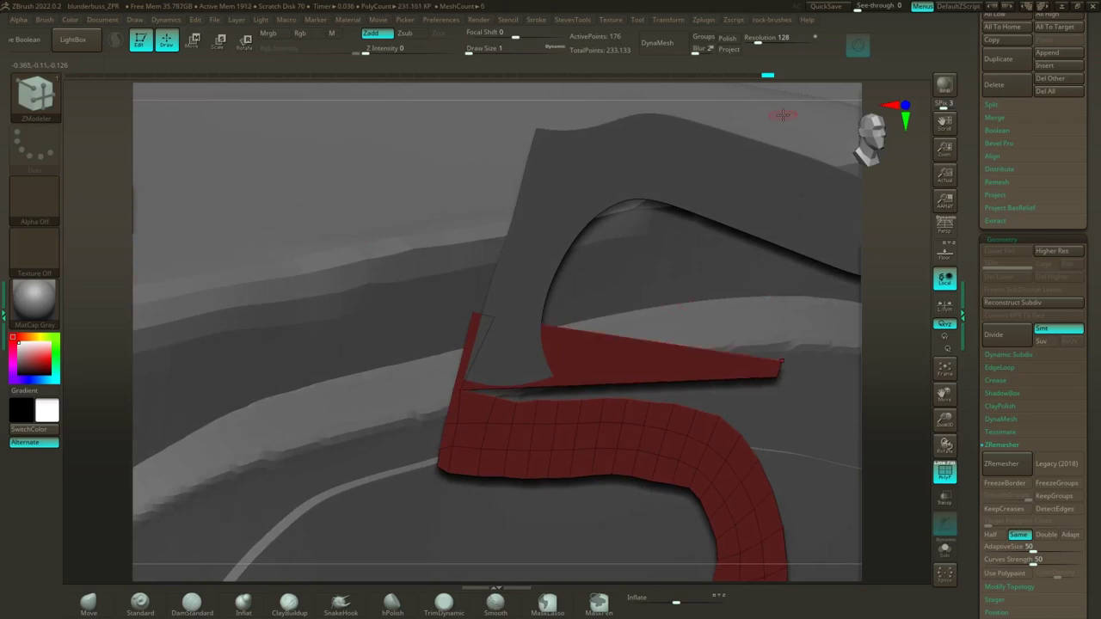
Step: Extrude the whole flat hammer piece into a thick solid using the ZModeler polygon action QMesh targeting All Polygons
drag(781, 115, 762, 217)
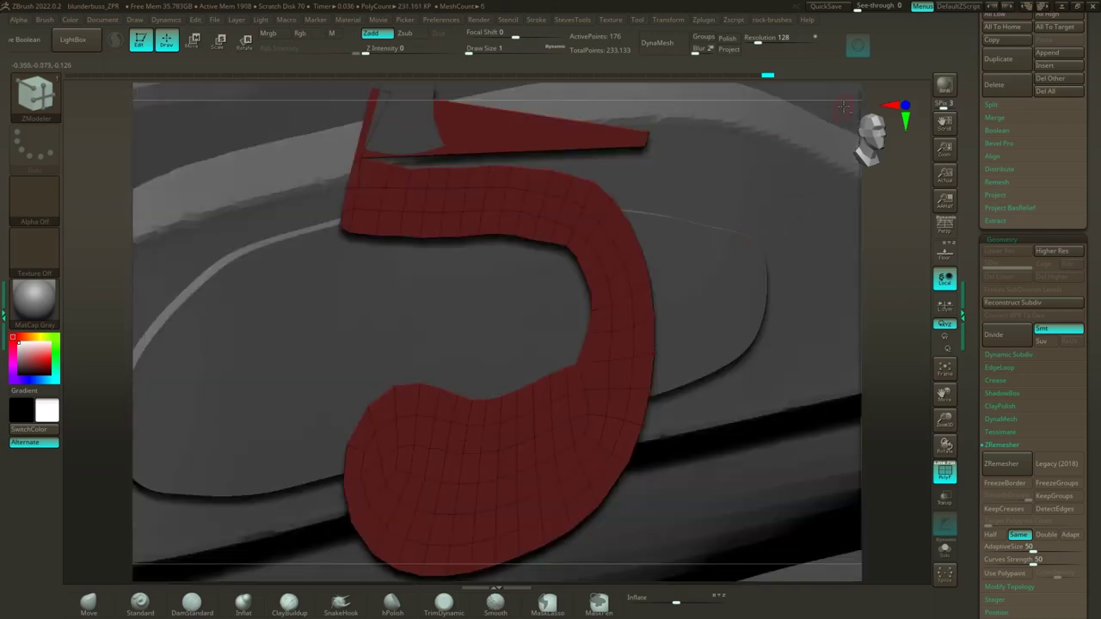
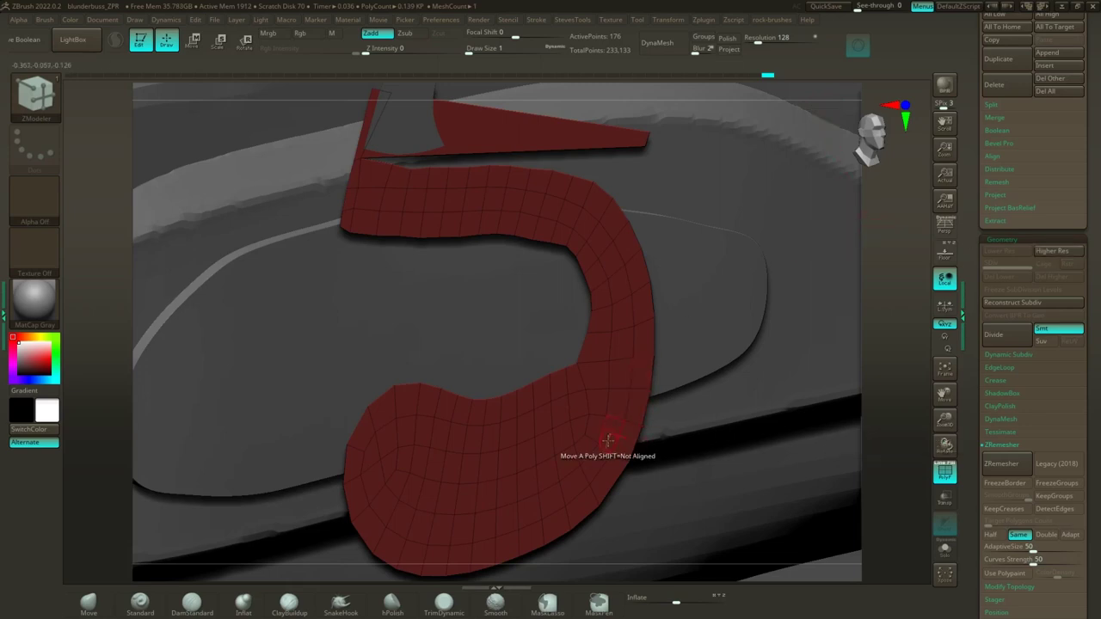
key(space)
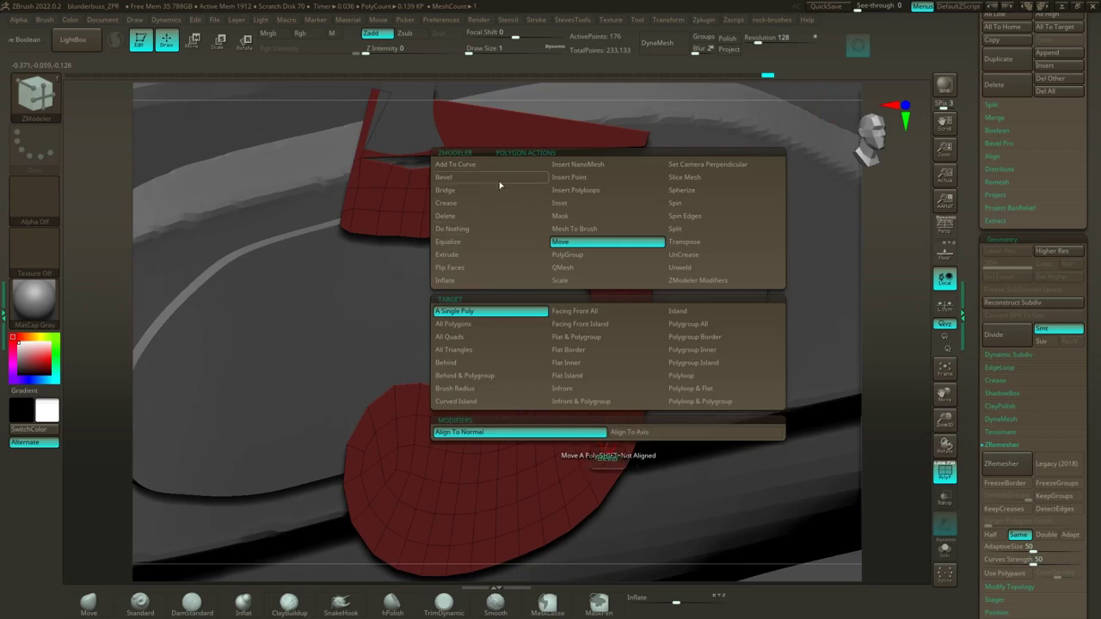
click(563, 267)
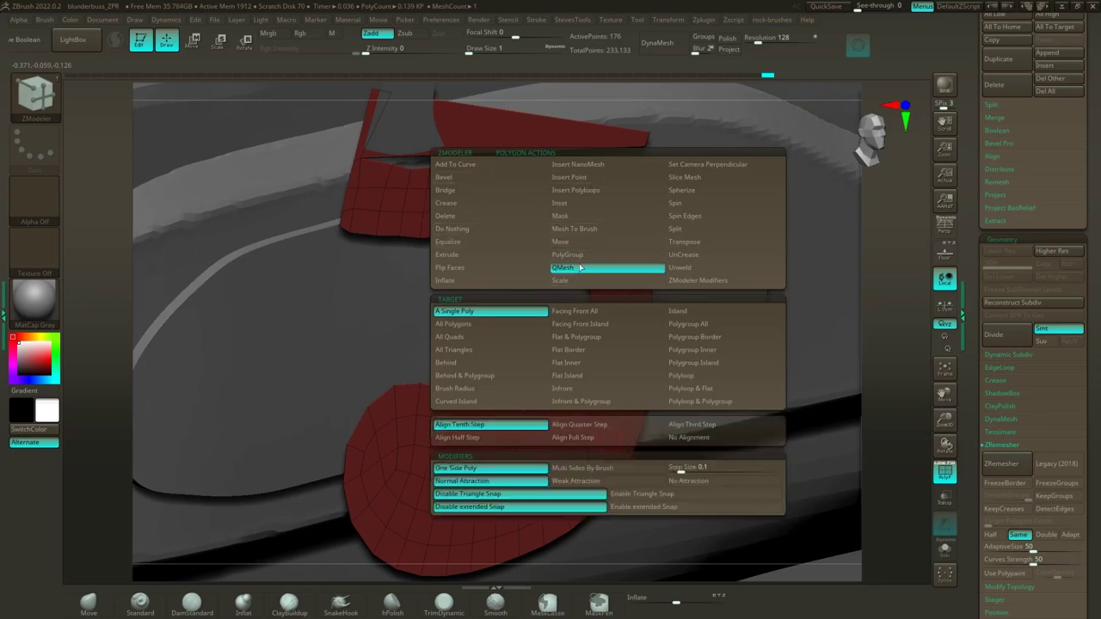
click(486, 324)
drag(516, 422, 551, 443)
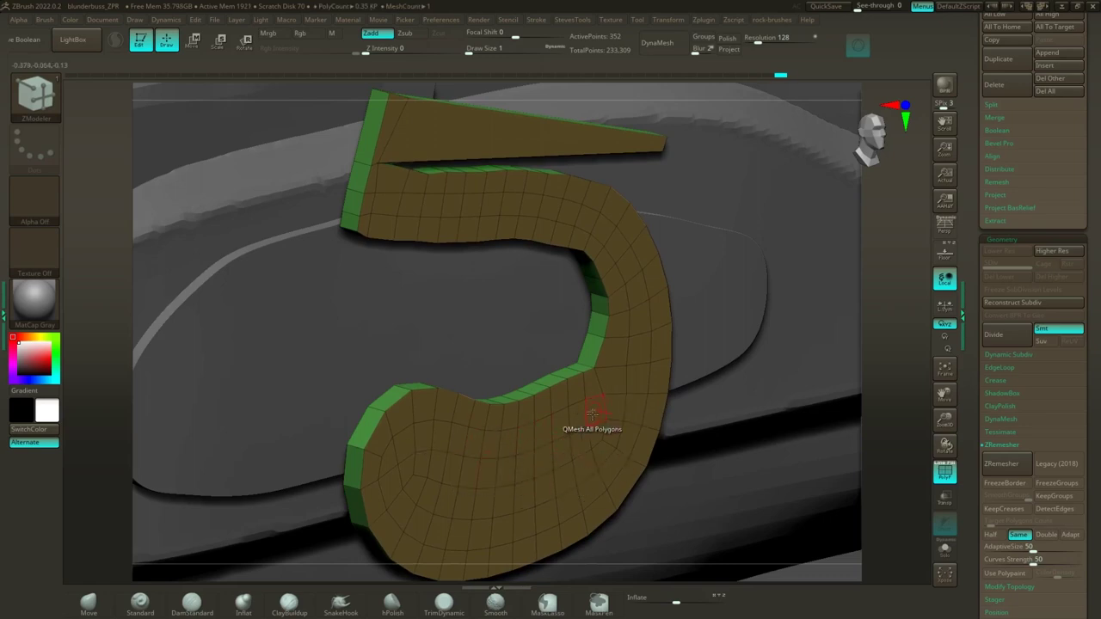
Step: Try the ZModeler polygon action Bevel with the All Polygons target on the thickened hammer, and undo it
key(space)
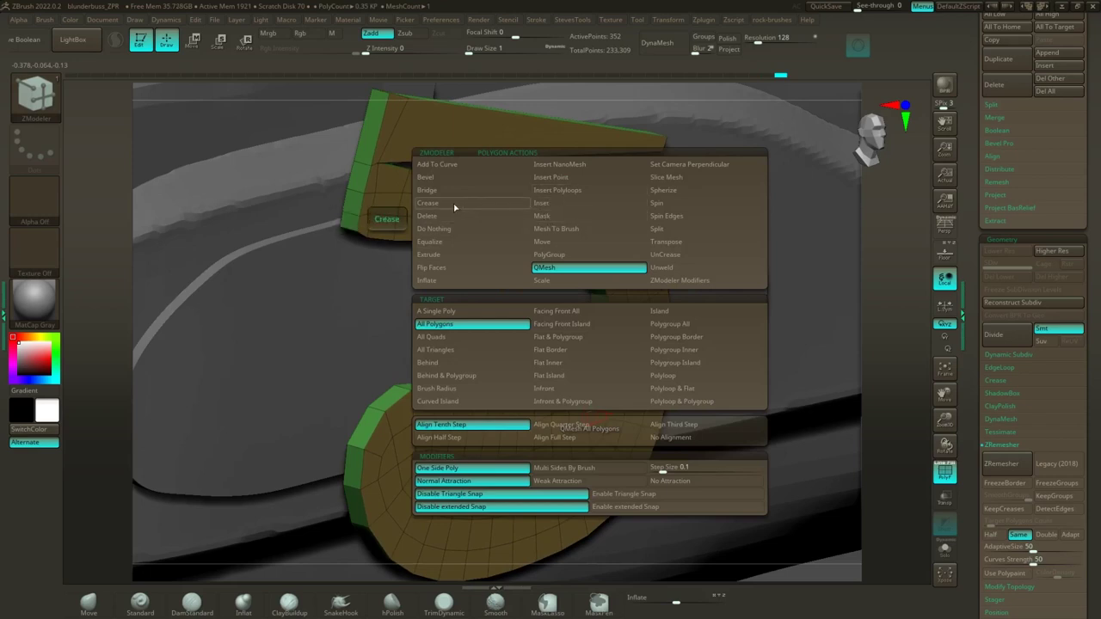
click(449, 177)
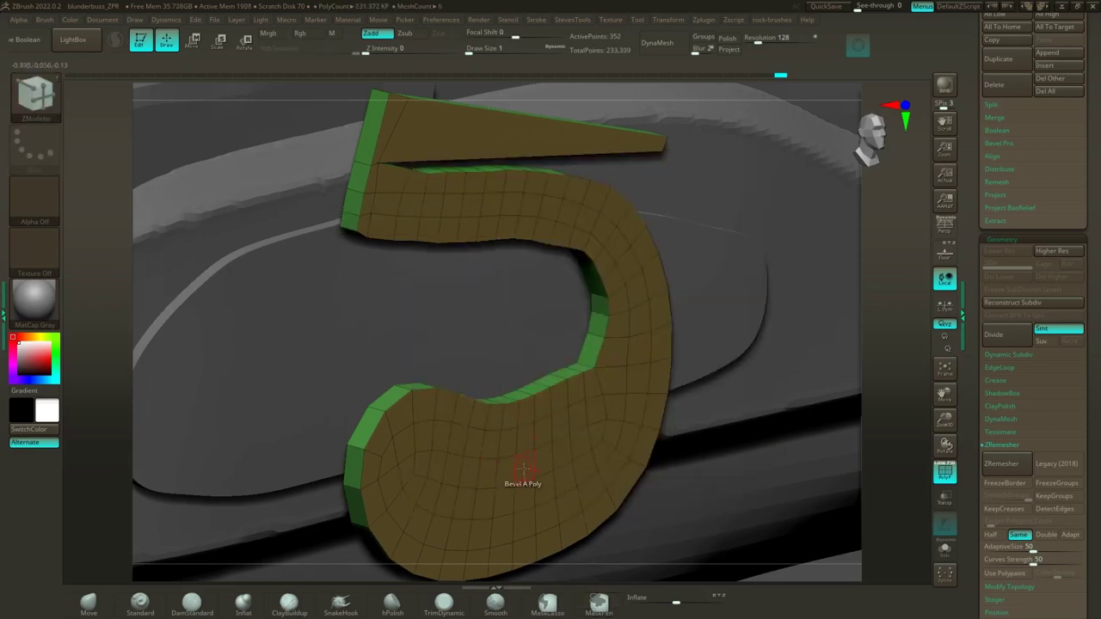
key(space)
click(398, 331)
drag(521, 467, 519, 470)
key(ctrl+z)
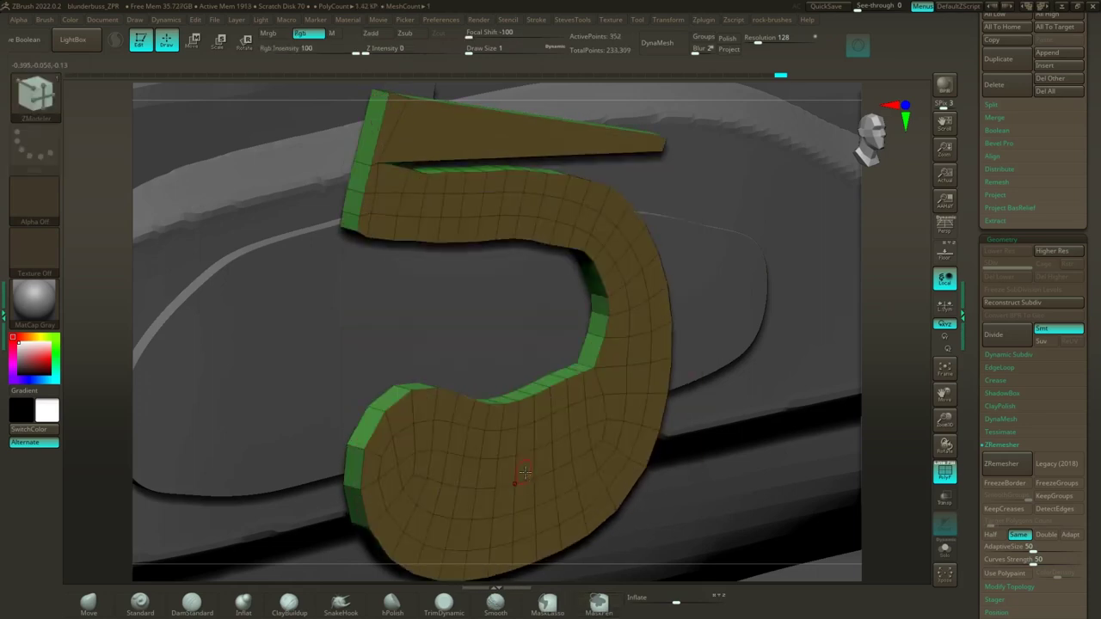
drag(559, 429, 561, 423)
Step: Try to extrude the hammer's front face further with QMesh targeting Flat Island, and undo the extrusion
key(space)
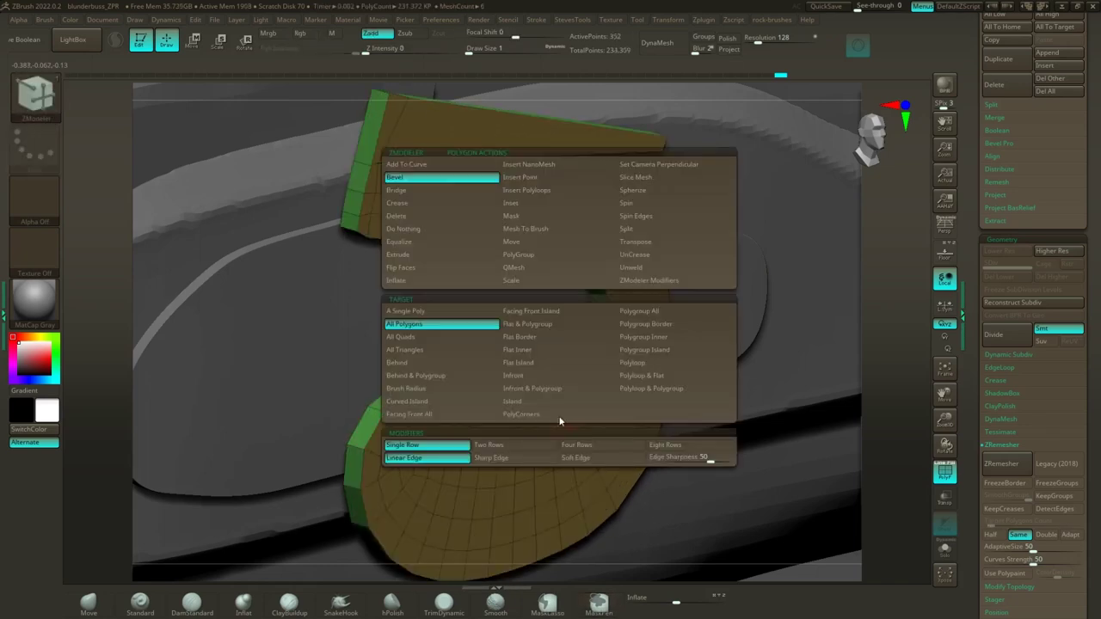
click(526, 272)
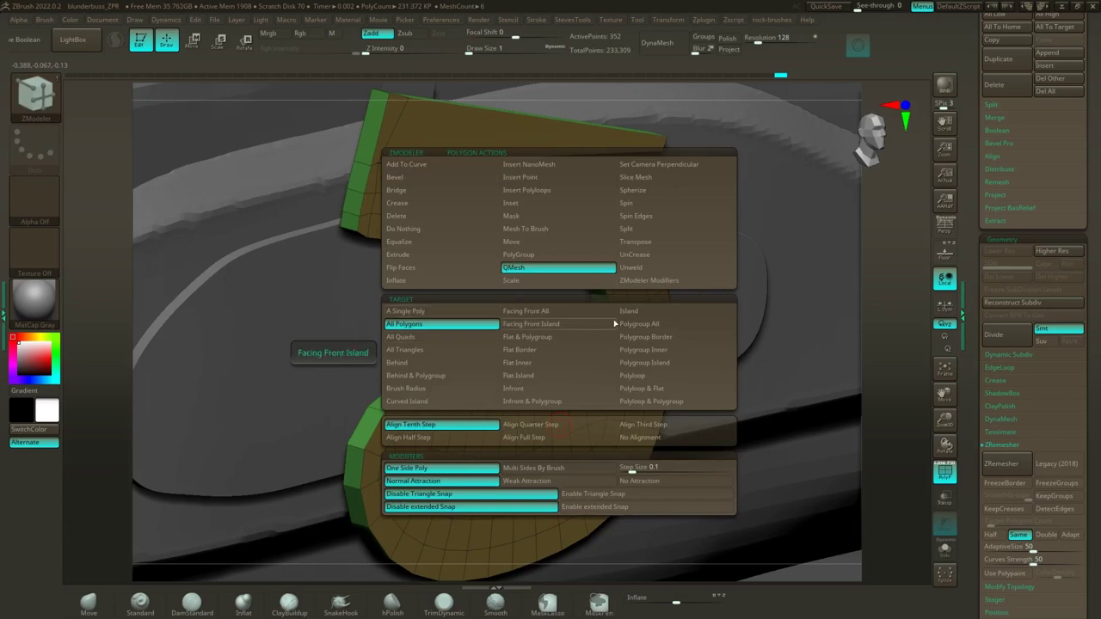
click(529, 375)
drag(525, 441, 545, 450)
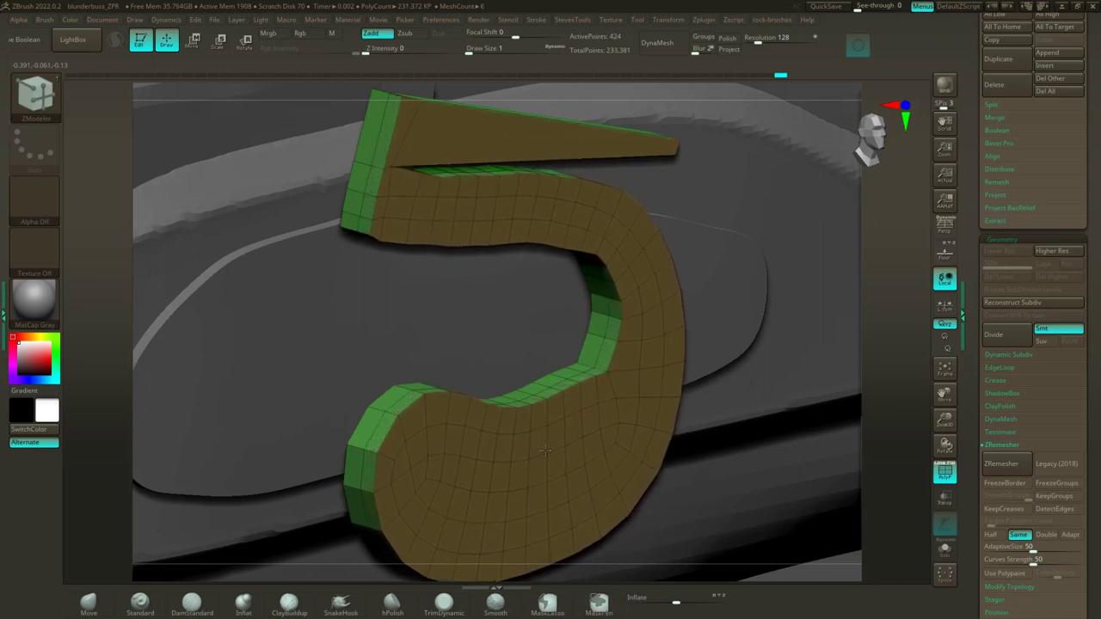
key(ctrl+z)
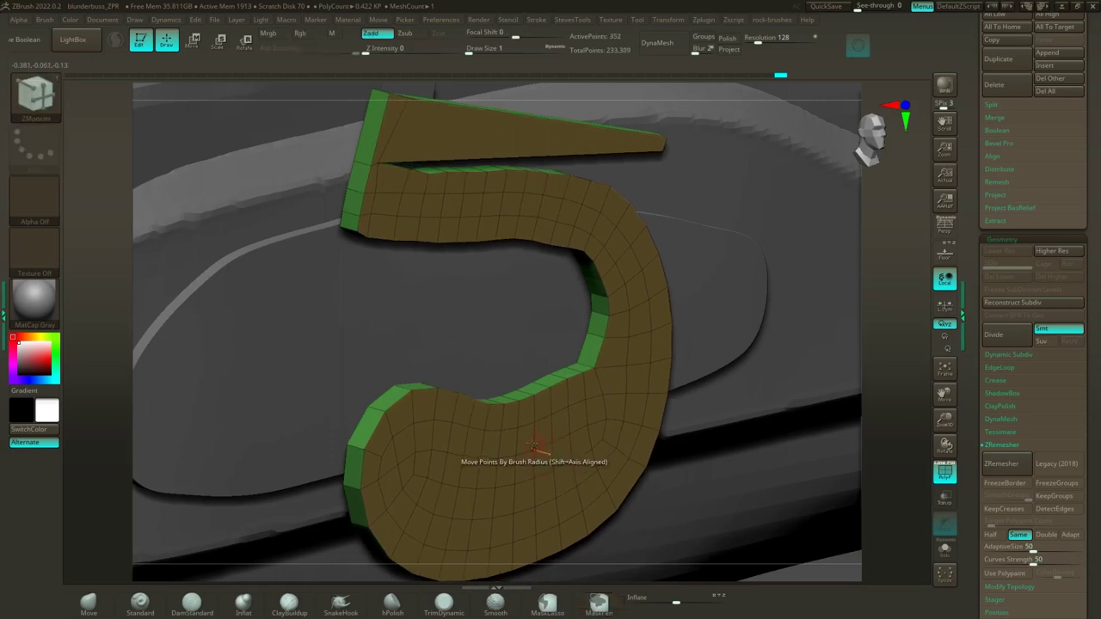
Step: Try to inset the hammer's front face with the Inset polygon action targeting Flat Island, and undo it
key(space)
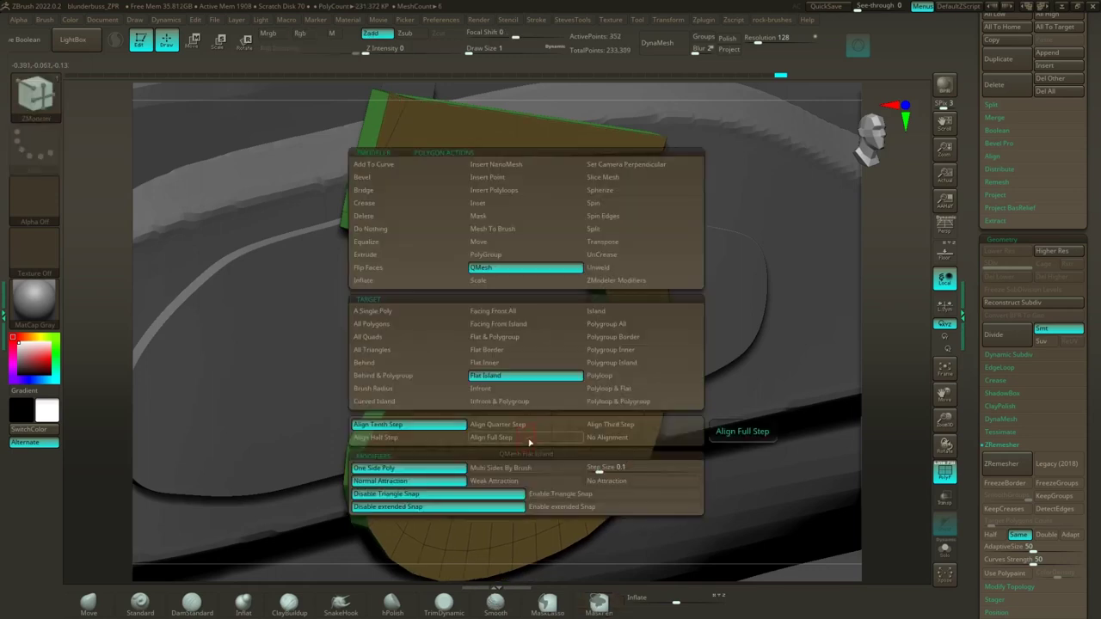
click(495, 205)
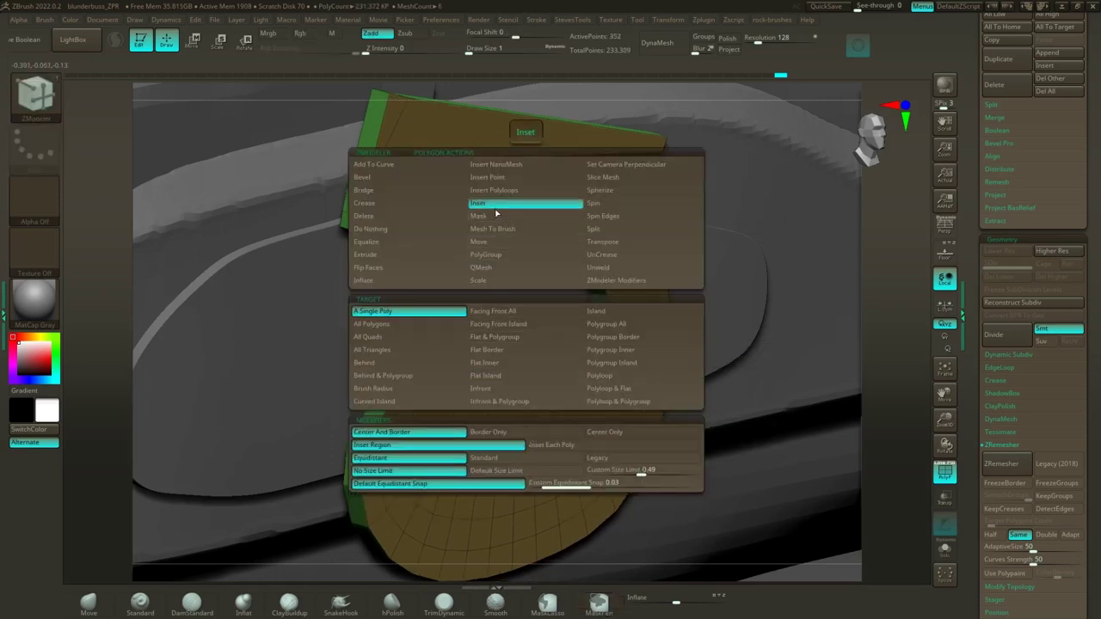
click(508, 378)
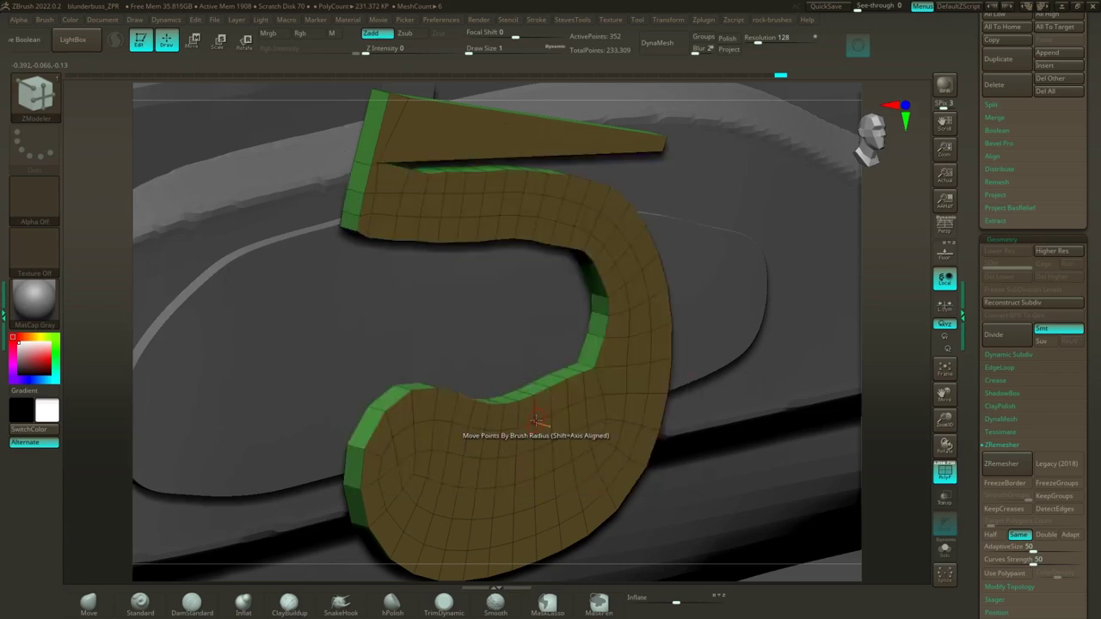
click(524, 473)
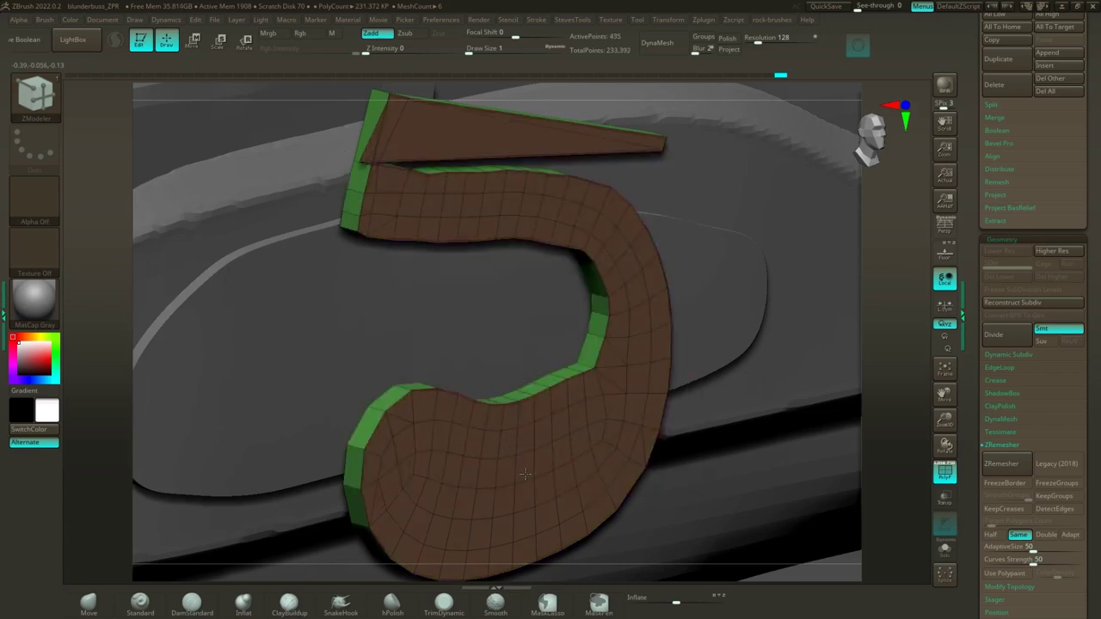
mouse_move(524, 473)
mouse_down()
mouse_move(537, 445)
mouse_move(532, 456)
mouse_up()
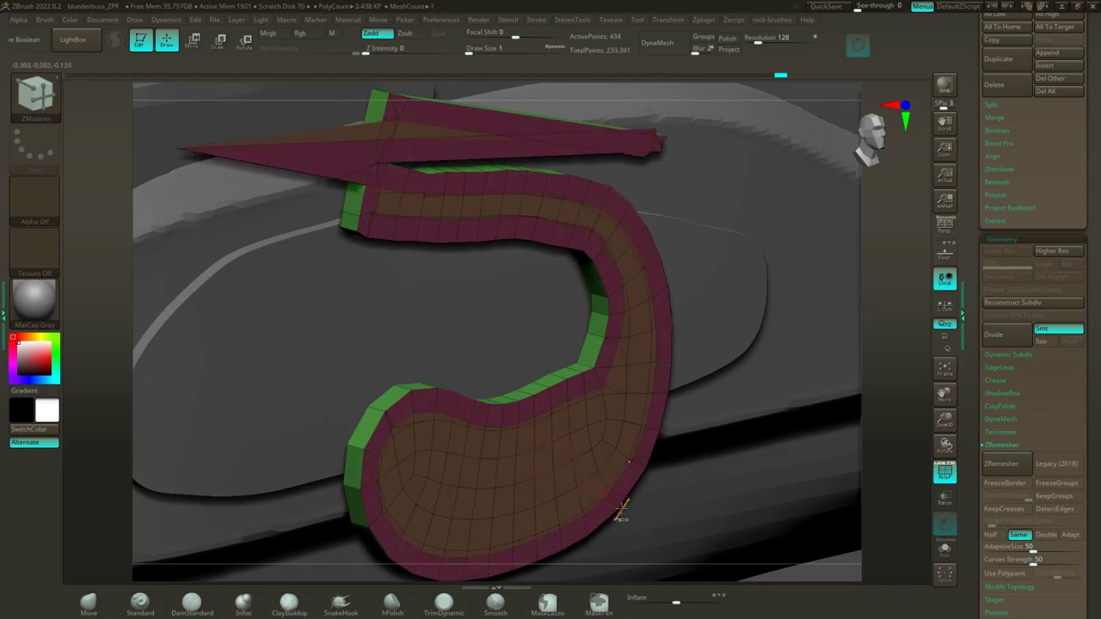
key(ctrl+z)
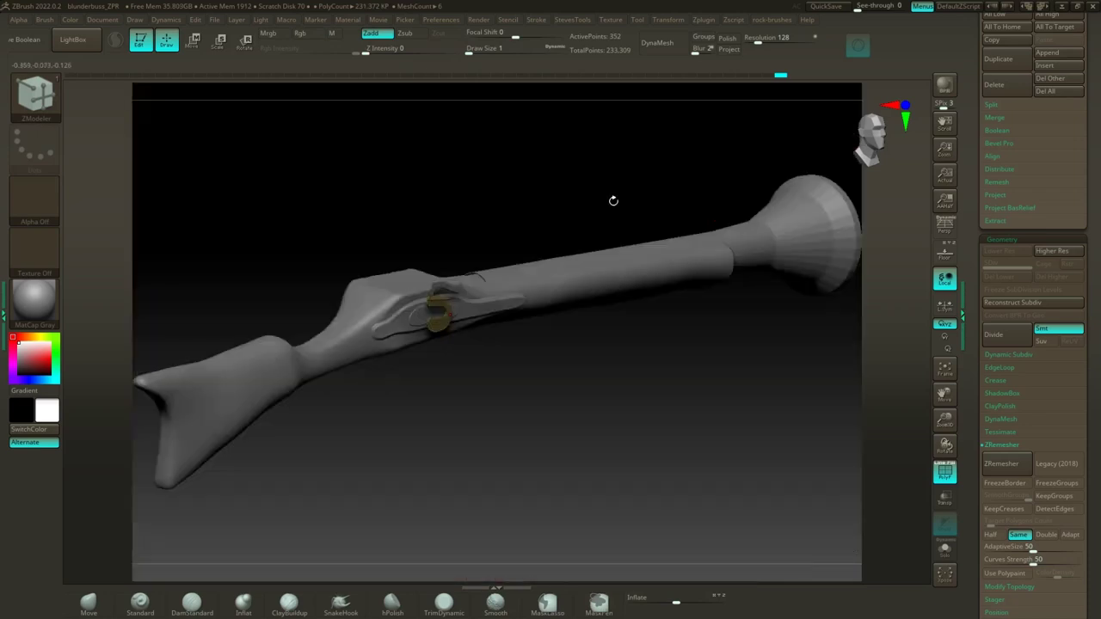
Step: Send the S-shaped hammer subtool through GoZ and switch to Maya
drag(611, 199, 682, 230)
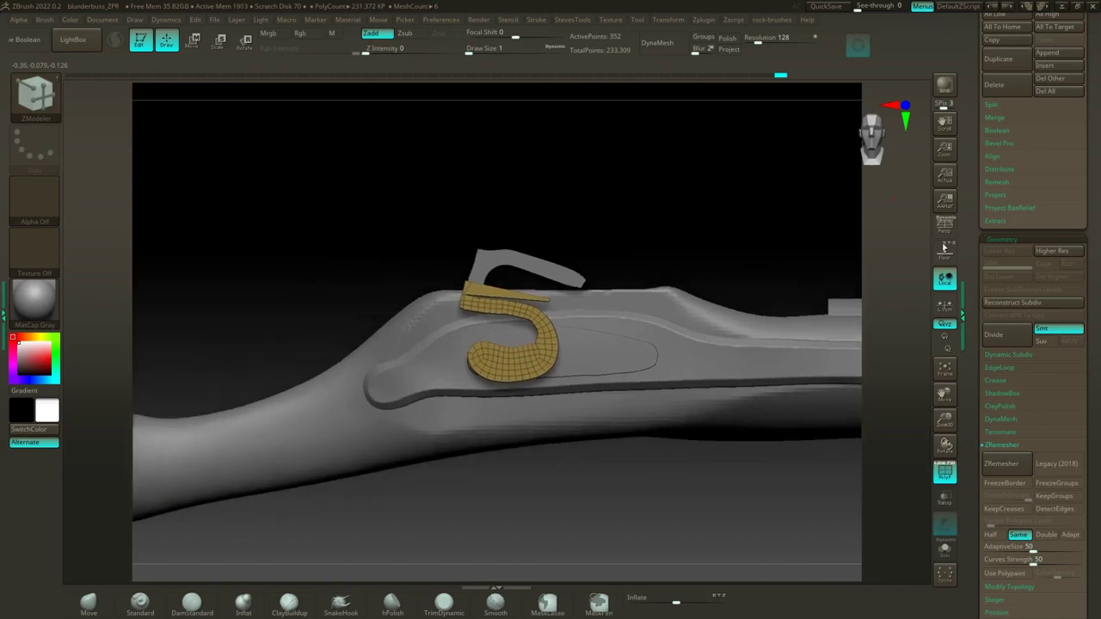
drag(1087, 211, 1087, 437)
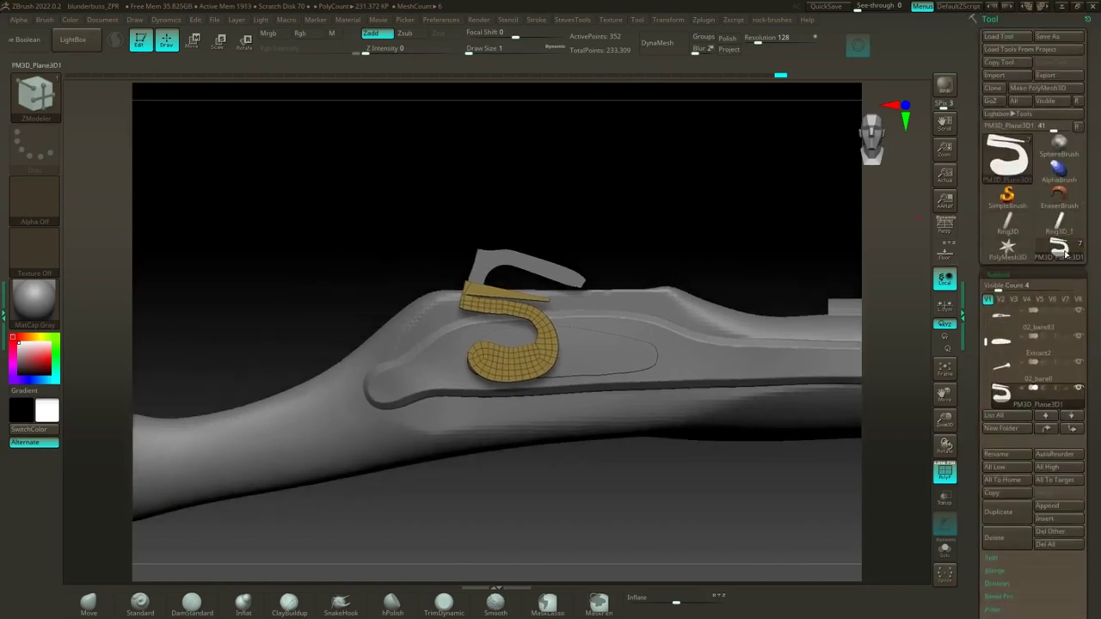
click(991, 101)
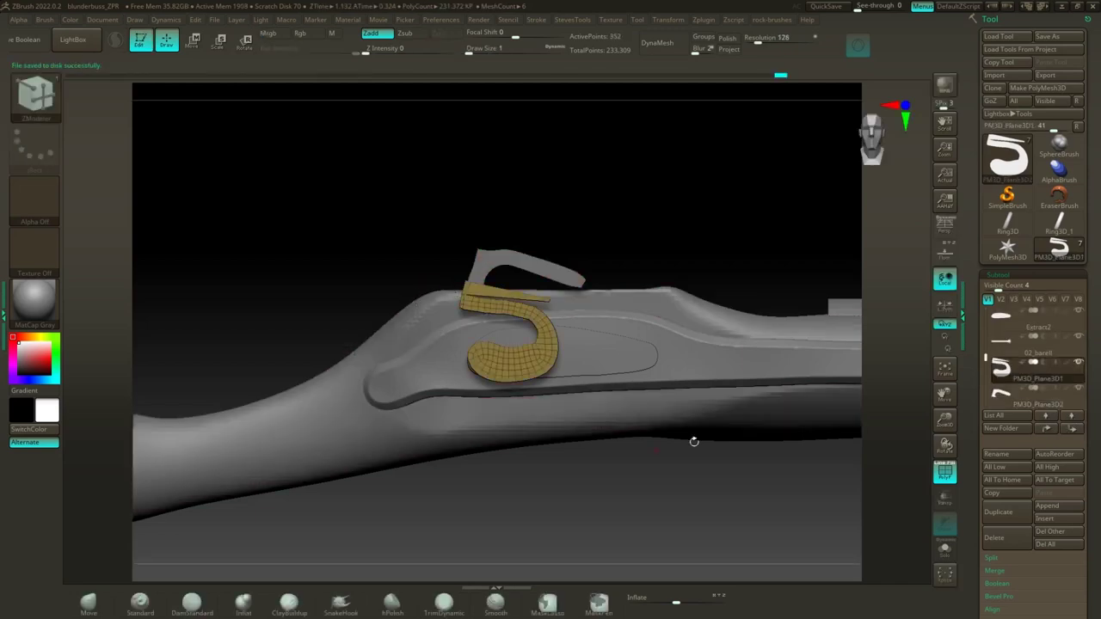
key(alt+Tab)
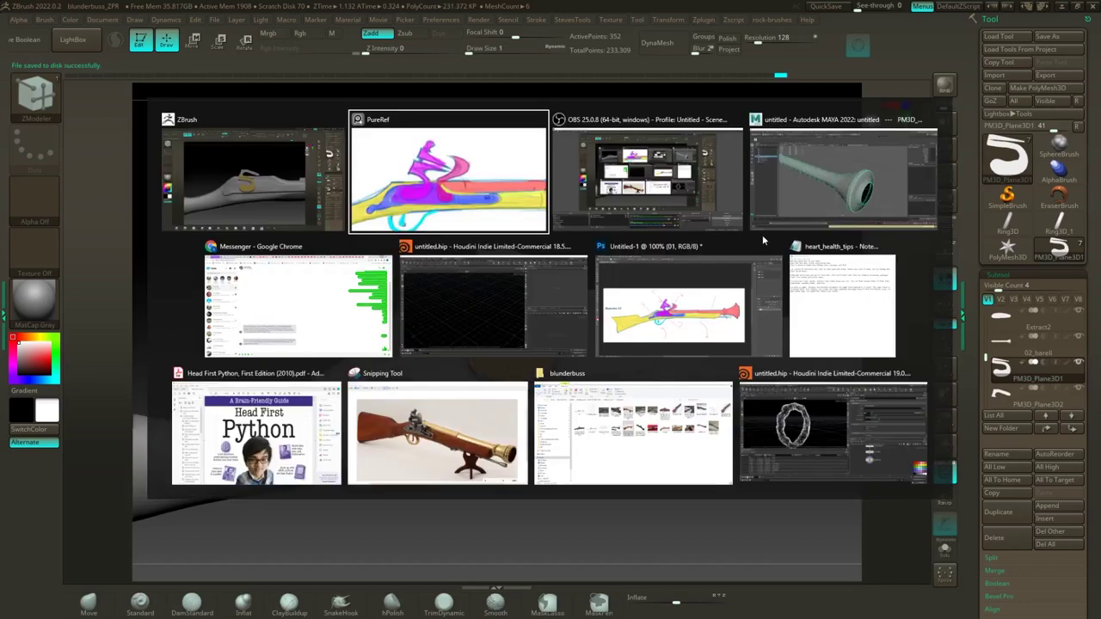
key(alt+Tab)
key(alt+Tab)
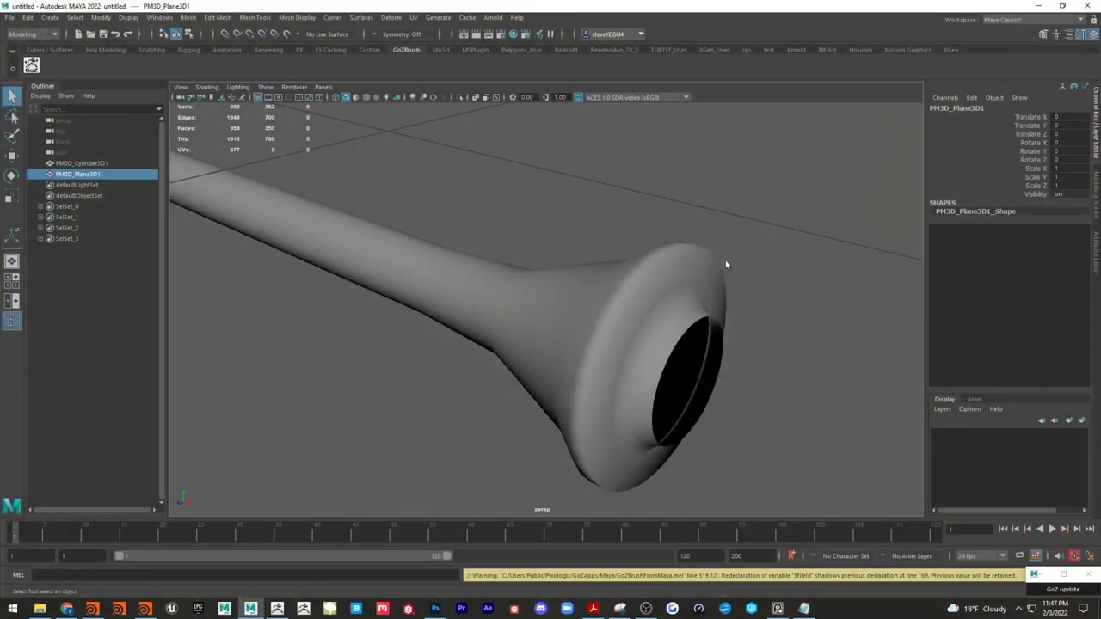
Step: Frame the imported hammer mesh in the perspective view and isolate it from the barrel
alt+right_drag(727, 263, 563, 240)
alt+middle_drag(413, 211, 497, 332)
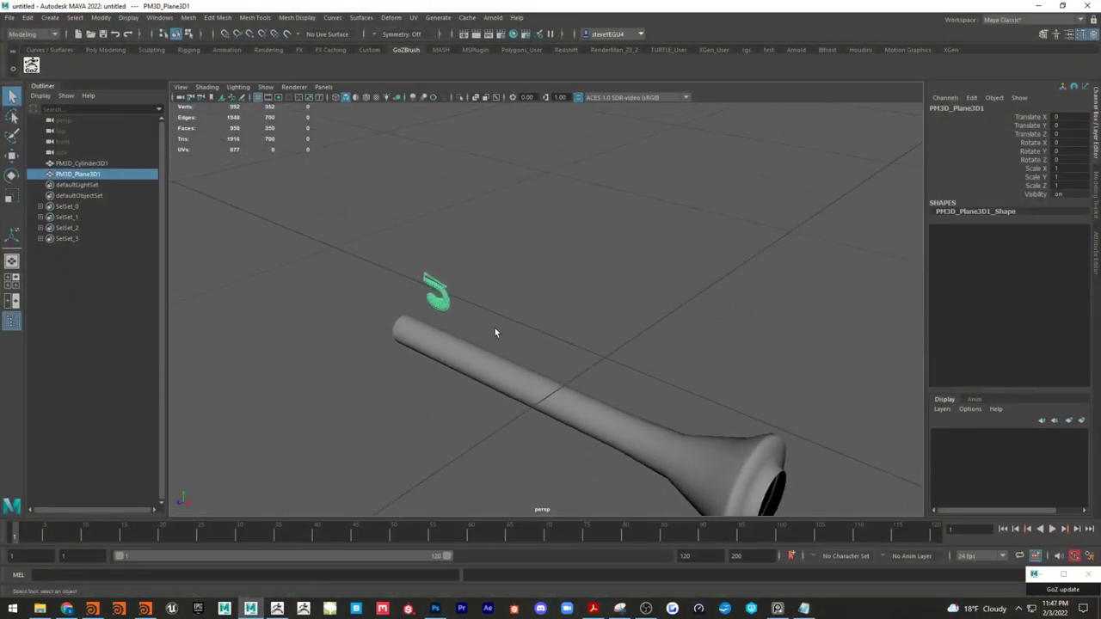
key(f)
alt+drag(396, 307, 508, 261)
alt+drag(380, 308, 522, 384)
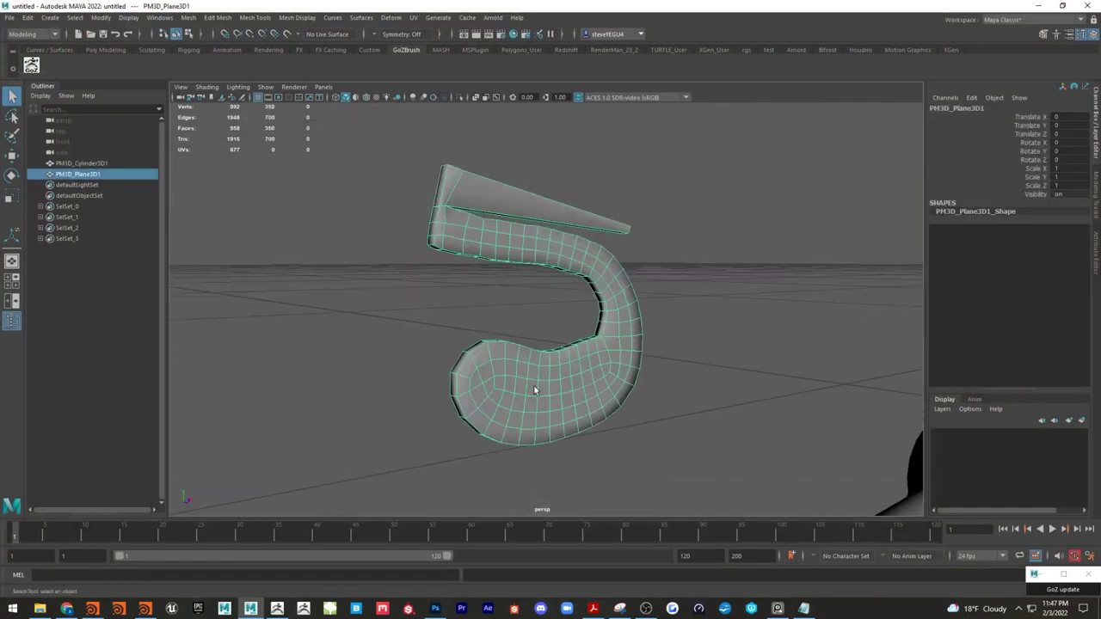
key(ctrl+1)
Step: Switch the isolated hammer mesh to face selection mode and bring up the Modeling Toolkit
alt+drag(681, 313, 690, 341)
right_drag(690, 341, 665, 368)
right_drag(590, 312, 590, 347)
click(1095, 196)
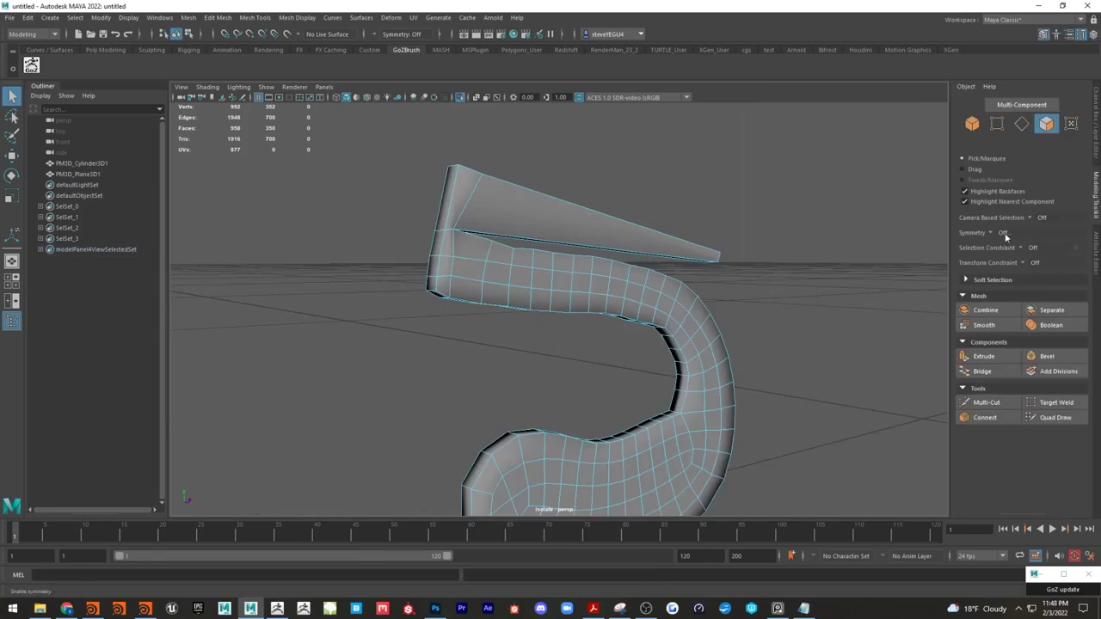
Step: Set the selection constraint to Angle and select all faces on the hammer's front side
alt+drag(816, 331, 756, 304)
key(f)
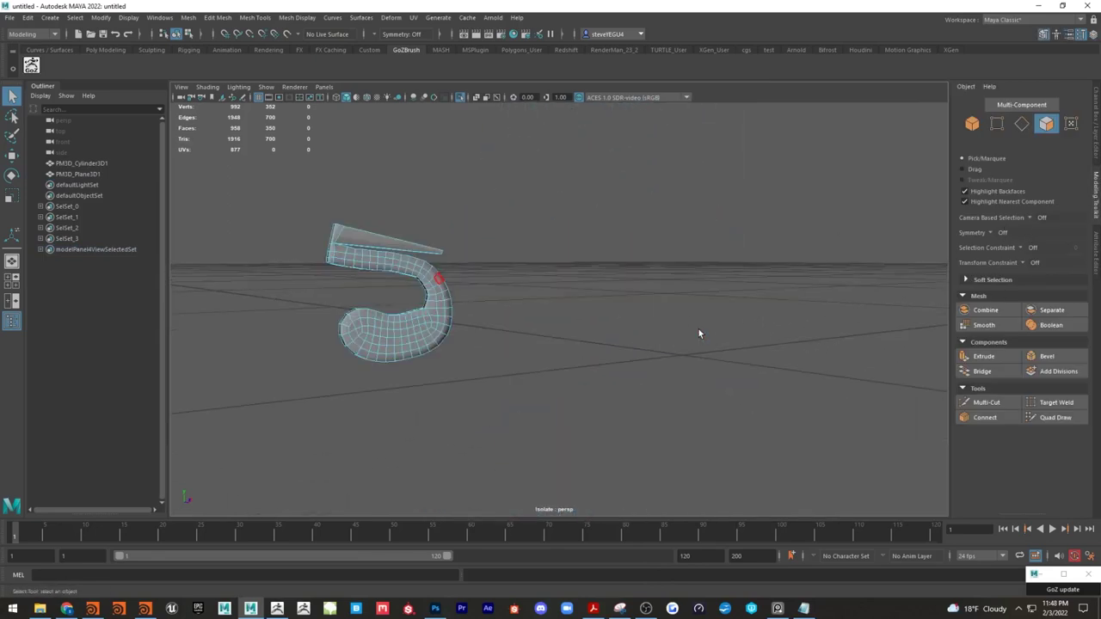
alt+drag(512, 290, 638, 308)
scroll(639, 308, up, 4)
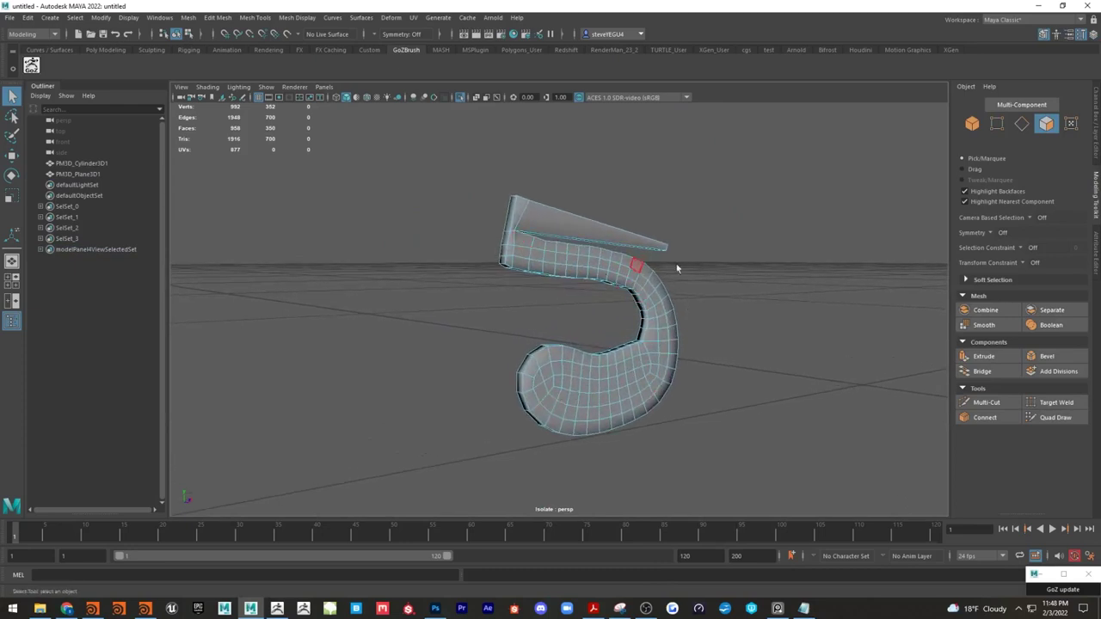
click(1015, 249)
click(1066, 258)
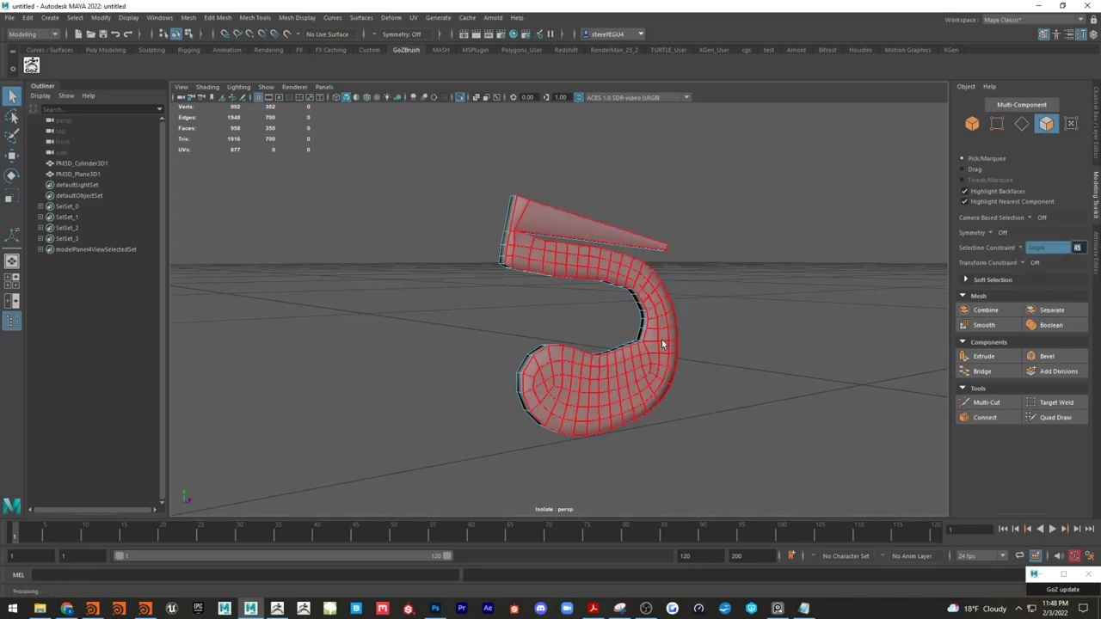
click(625, 364)
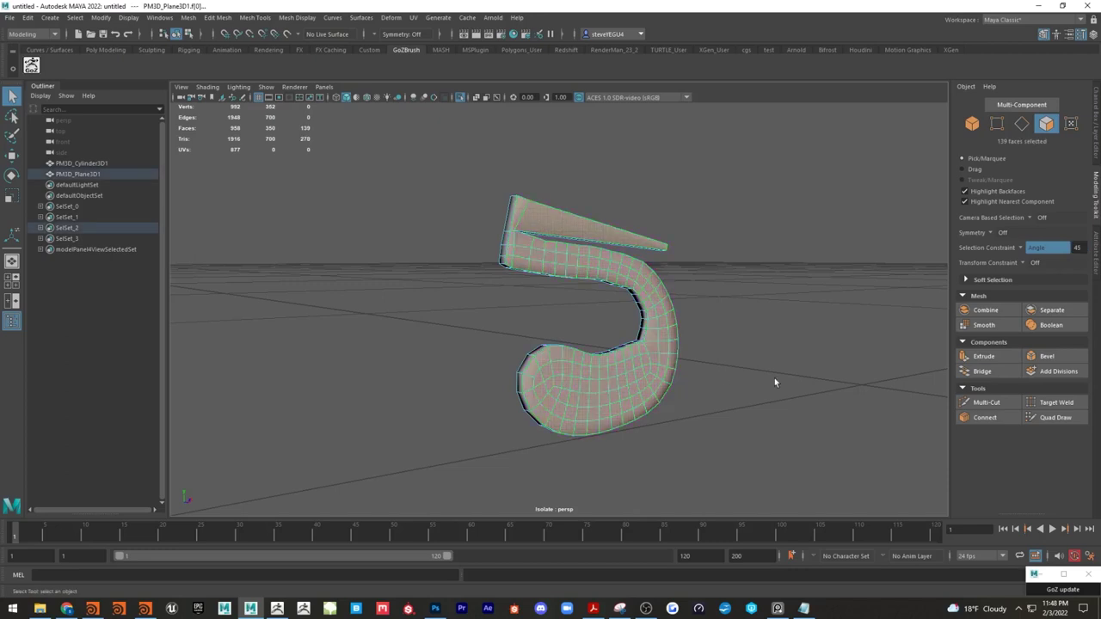
drag(562, 209, 563, 210)
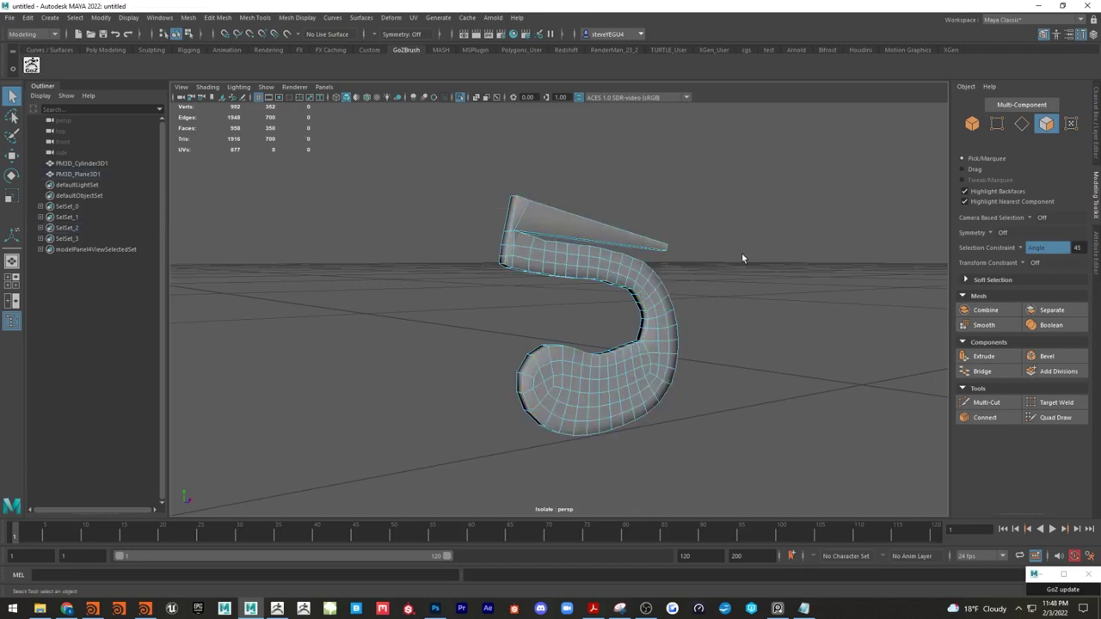
click(650, 376)
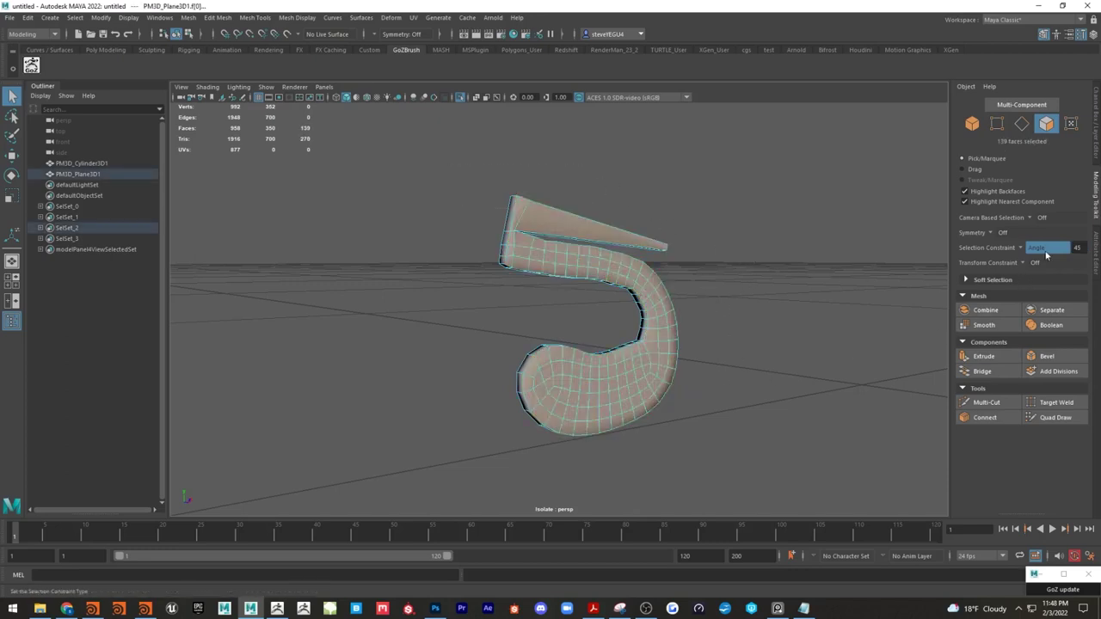
Step: Turn the selection constraint off and remove the tapered upper strip's front faces from the selection
click(1036, 249)
click(1040, 258)
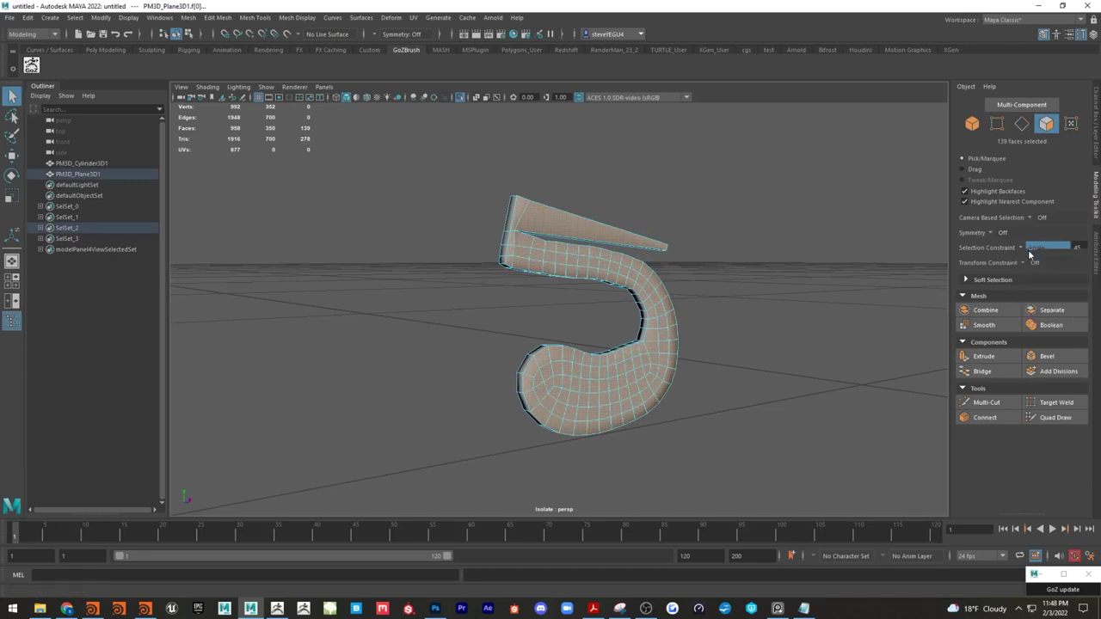
ctrl+drag(611, 214, 612, 215)
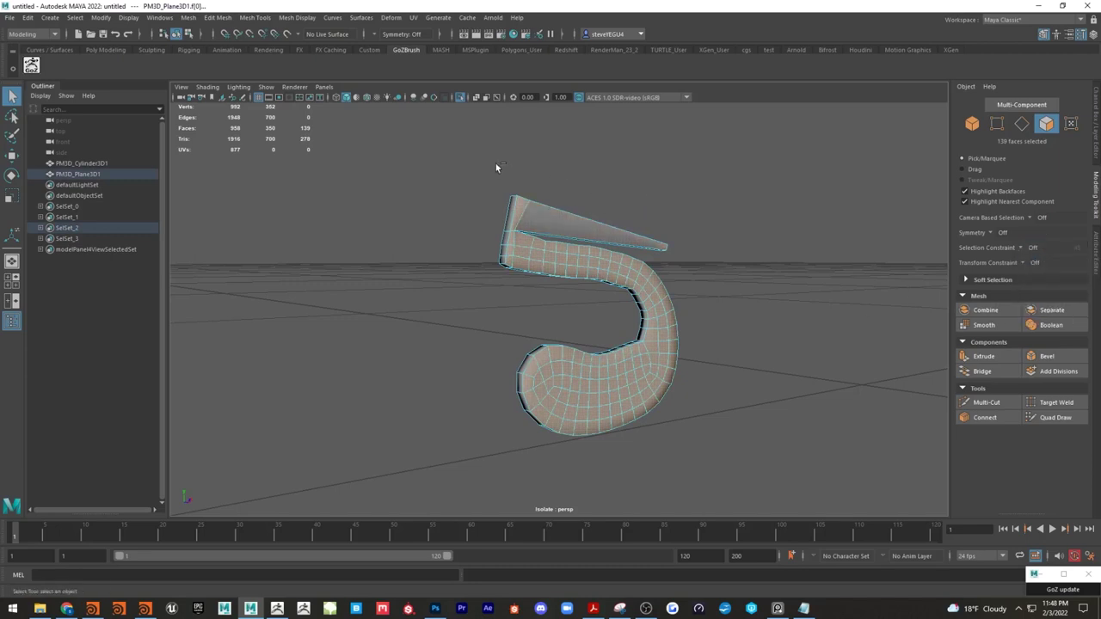
ctrl+drag(496, 165, 583, 218)
alt+drag(679, 205, 626, 216)
alt+middle_drag(626, 217, 607, 291)
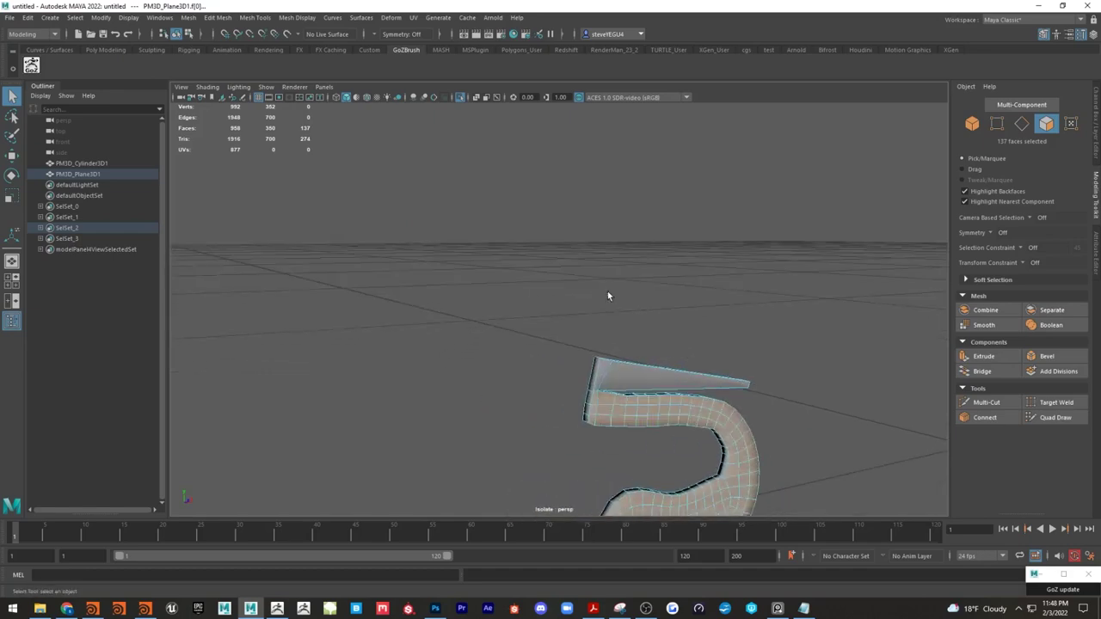
Step: Extrude the selected front faces of the hammer's S-curve and set the extrusion thickness to -0.008
scroll(607, 291, up, 4)
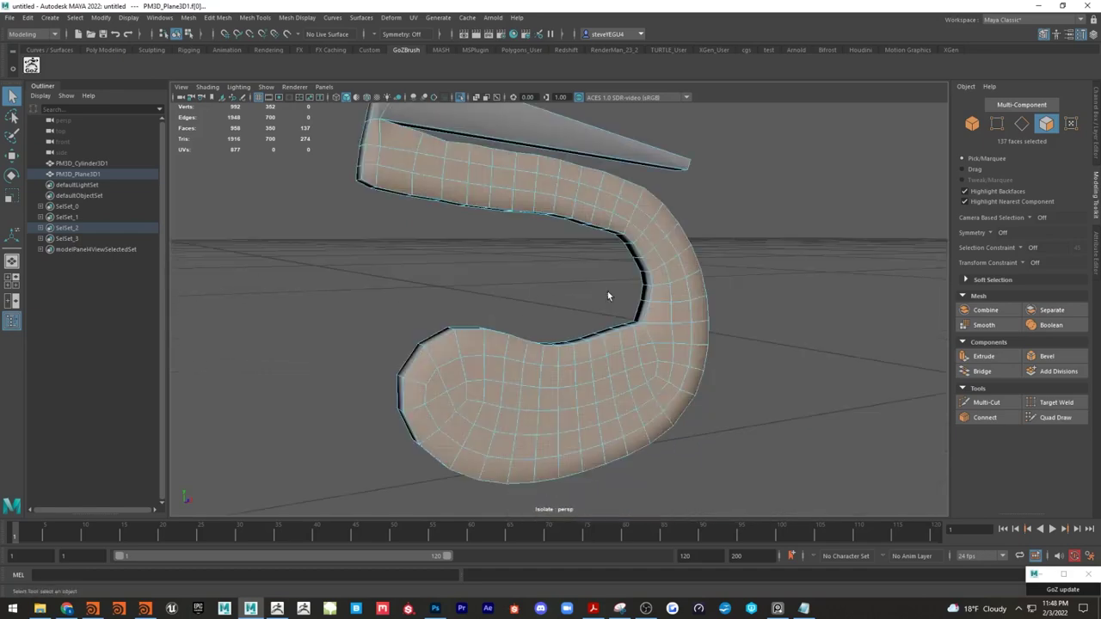
alt+drag(607, 291, 381, 298)
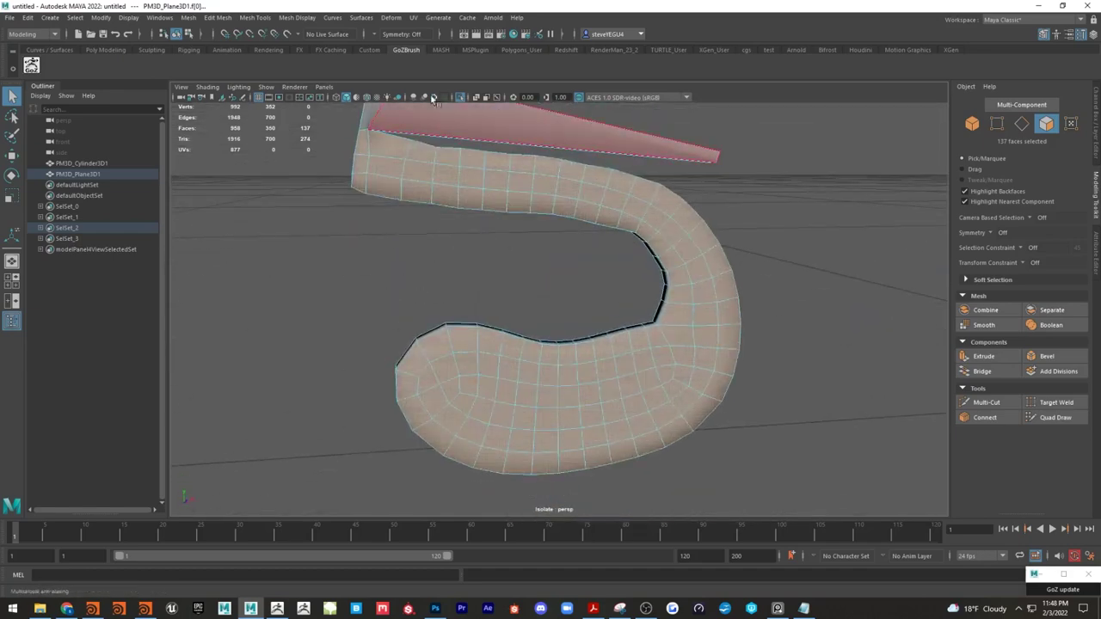
click(110, 49)
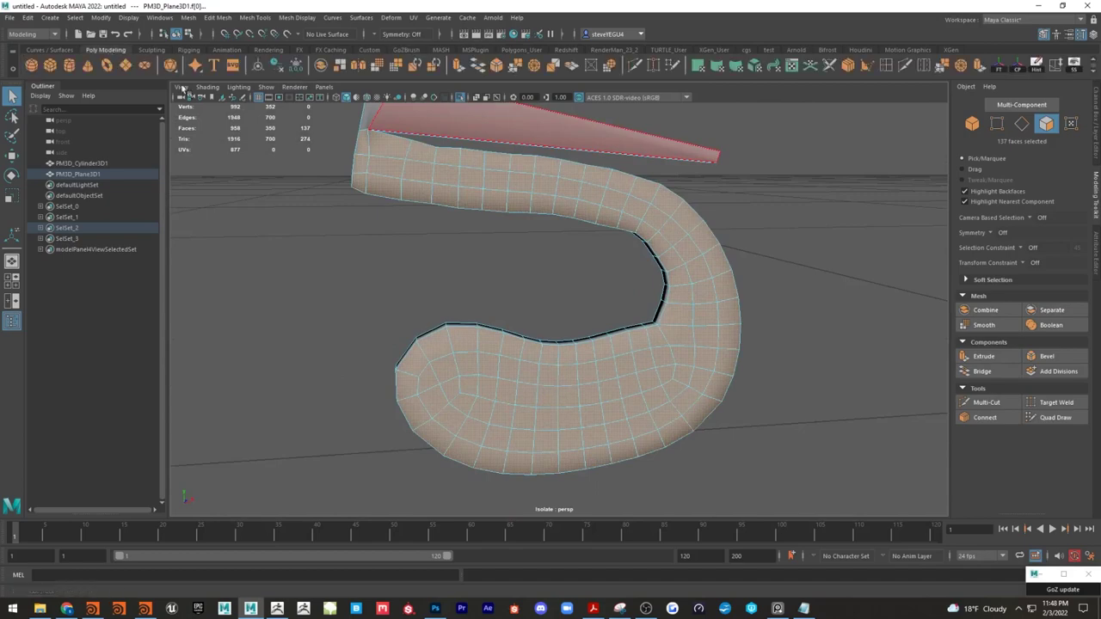
click(978, 66)
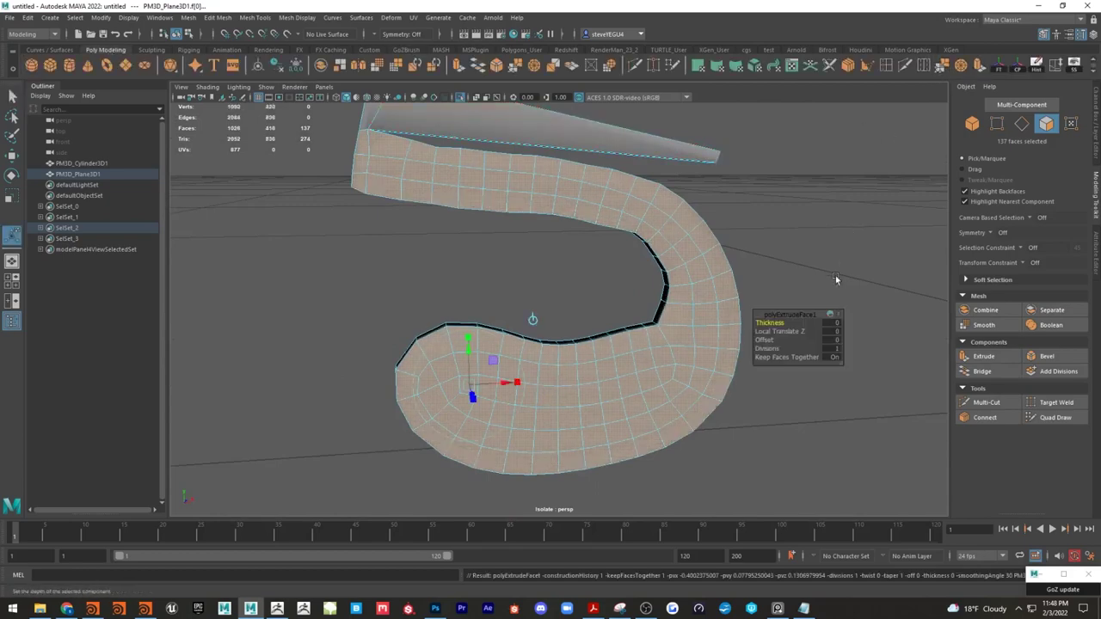
scroll(791, 272, down, 4)
scroll(791, 268, up, 8)
scroll(903, 264, down, 4)
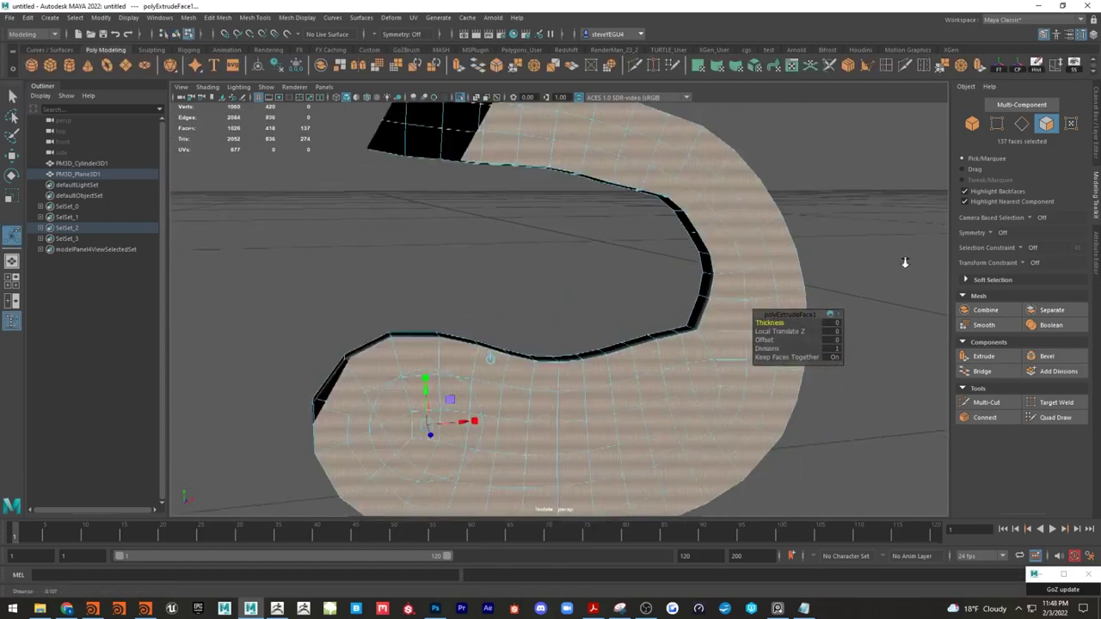
drag(771, 323, 769, 323)
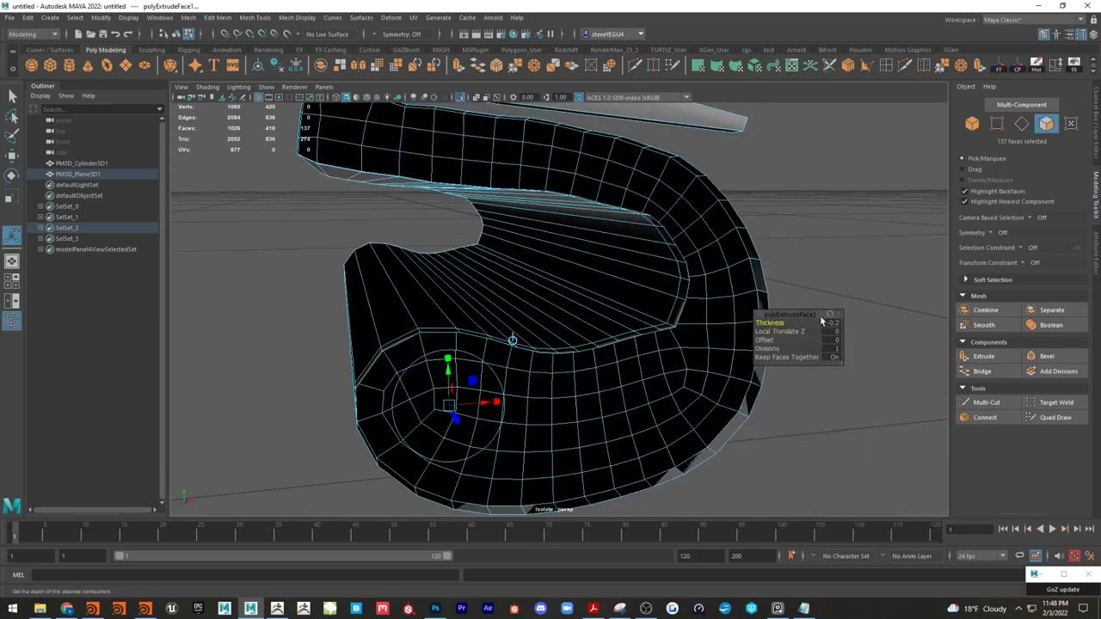
drag(765, 320, 859, 332)
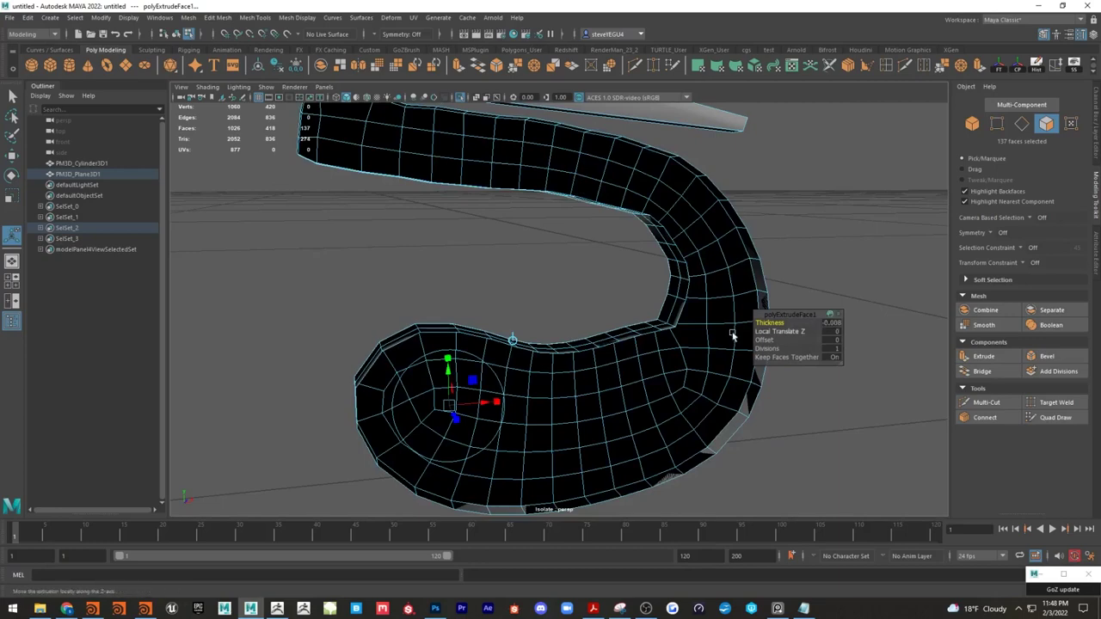
Step: Restore the extruded face selection and pull the faces out along their local Z to about 0.015
alt+drag(837, 414, 774, 400)
click(794, 409)
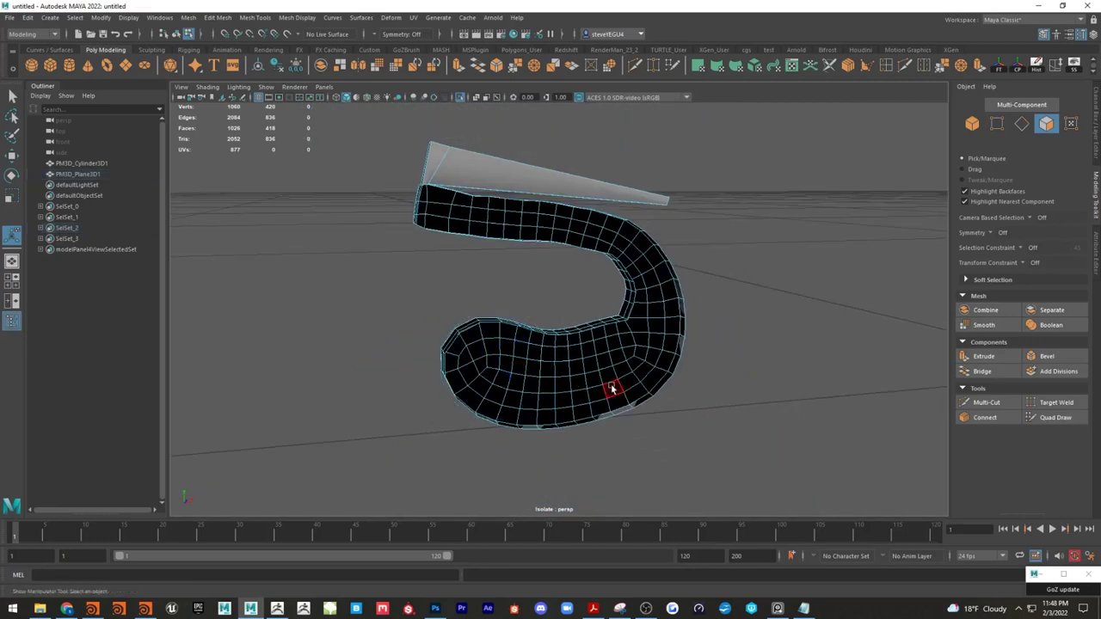
key(ctrl+z)
alt+drag(502, 372, 578, 426)
key(w)
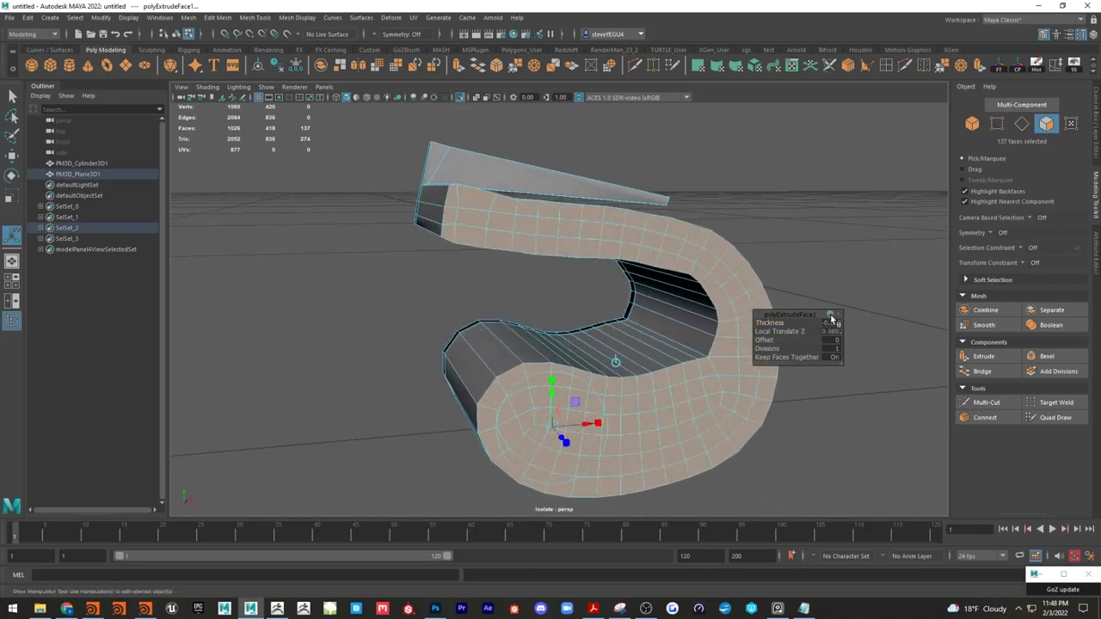
click(830, 321)
drag(562, 440, 575, 386)
click(832, 321)
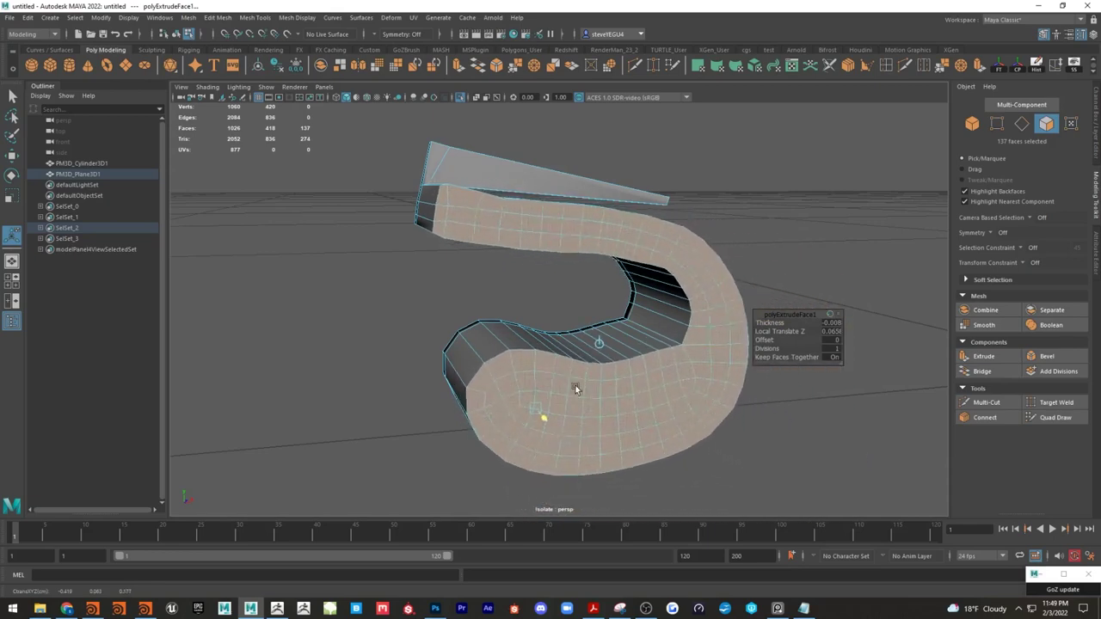
click(830, 318)
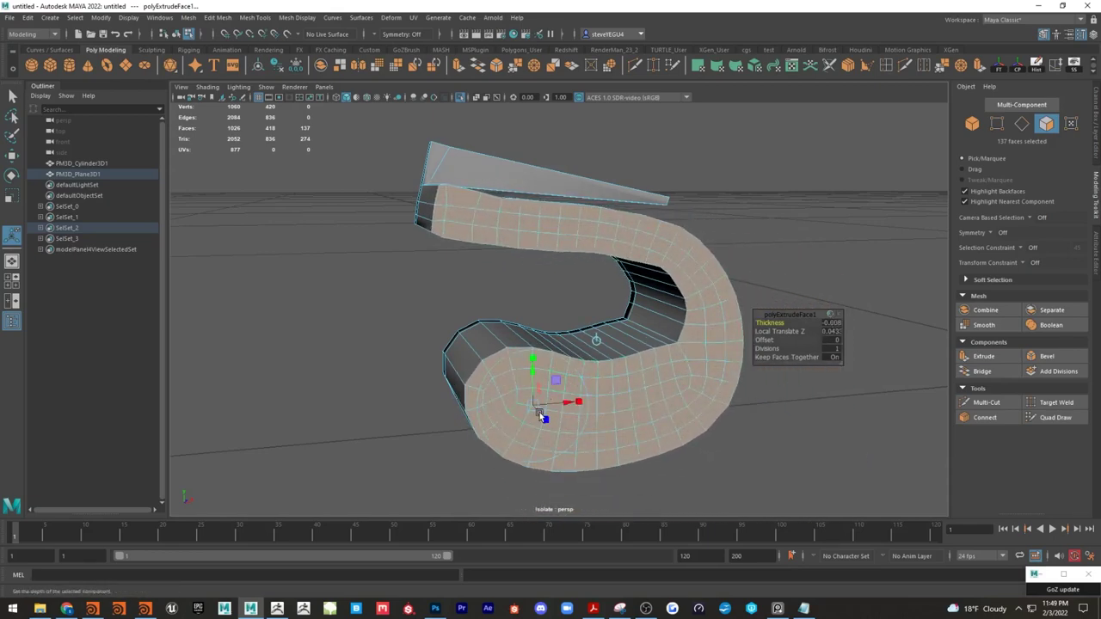
drag(539, 411, 507, 387)
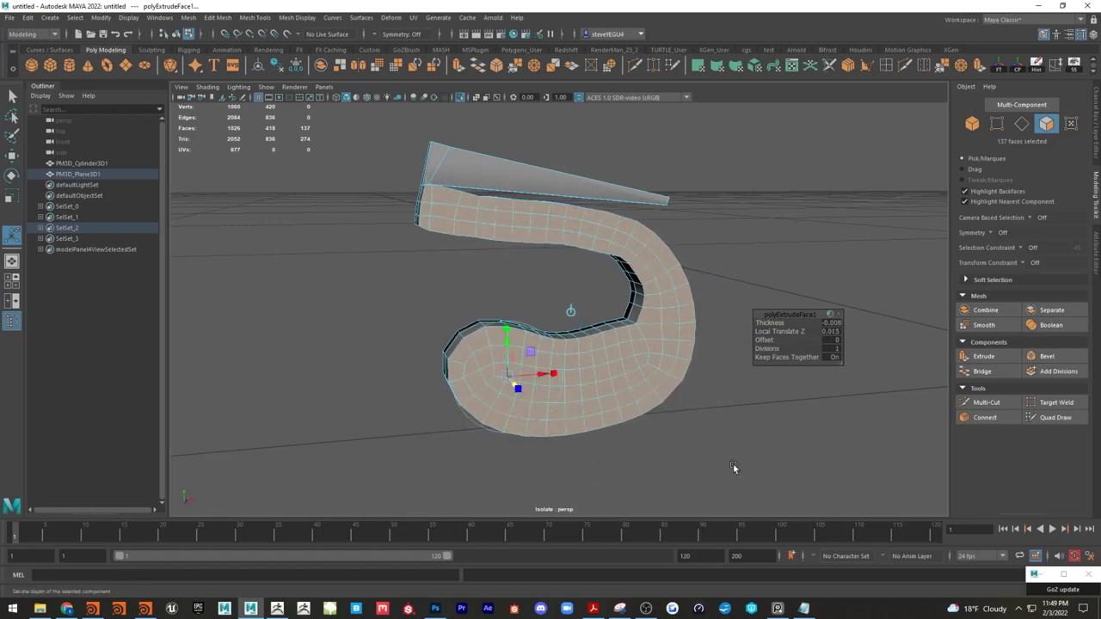
Step: Try extrusion offsets of 3, 0.02 and 0.03 on the front faces and reset the offset to 0
alt+drag(701, 459, 728, 447)
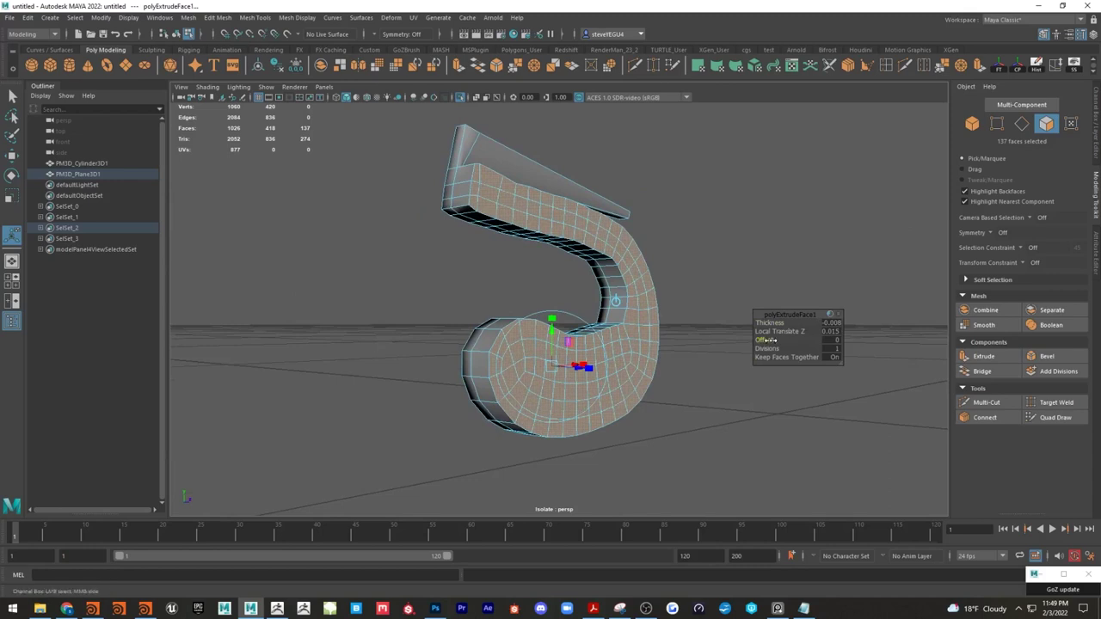
drag(765, 340, 858, 342)
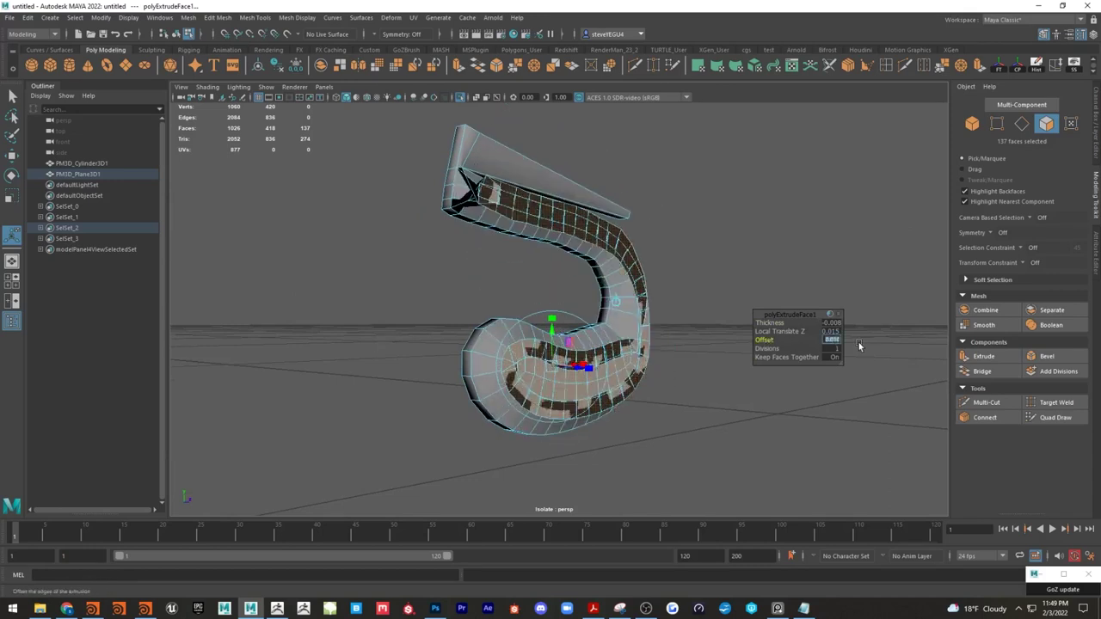
text(3)
key(Return)
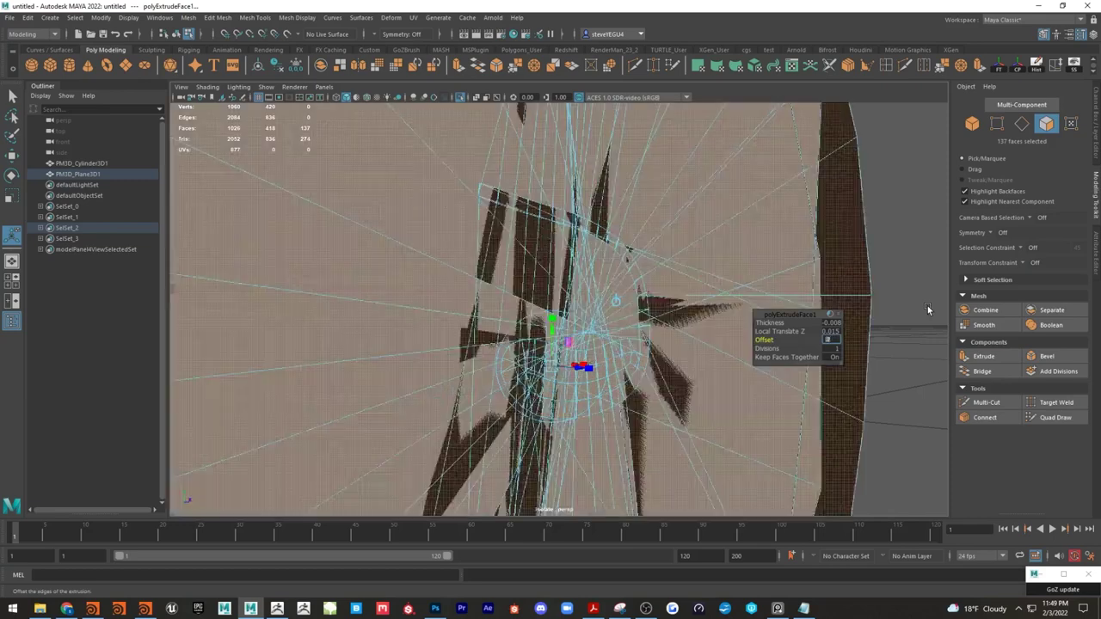
text(.02)
key(Return)
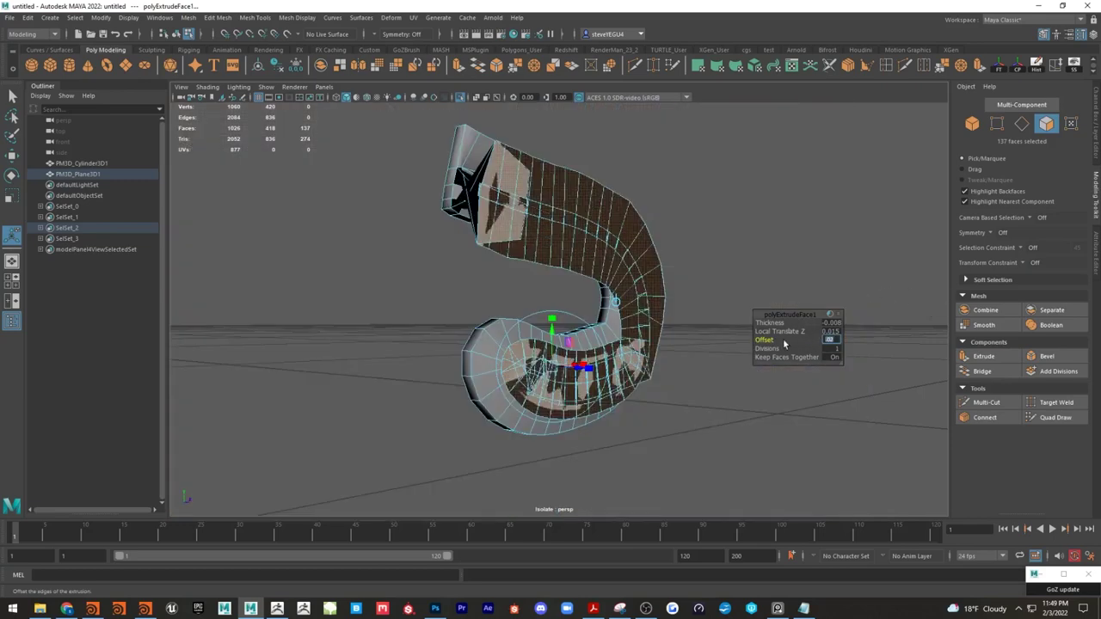
drag(765, 340, 769, 340)
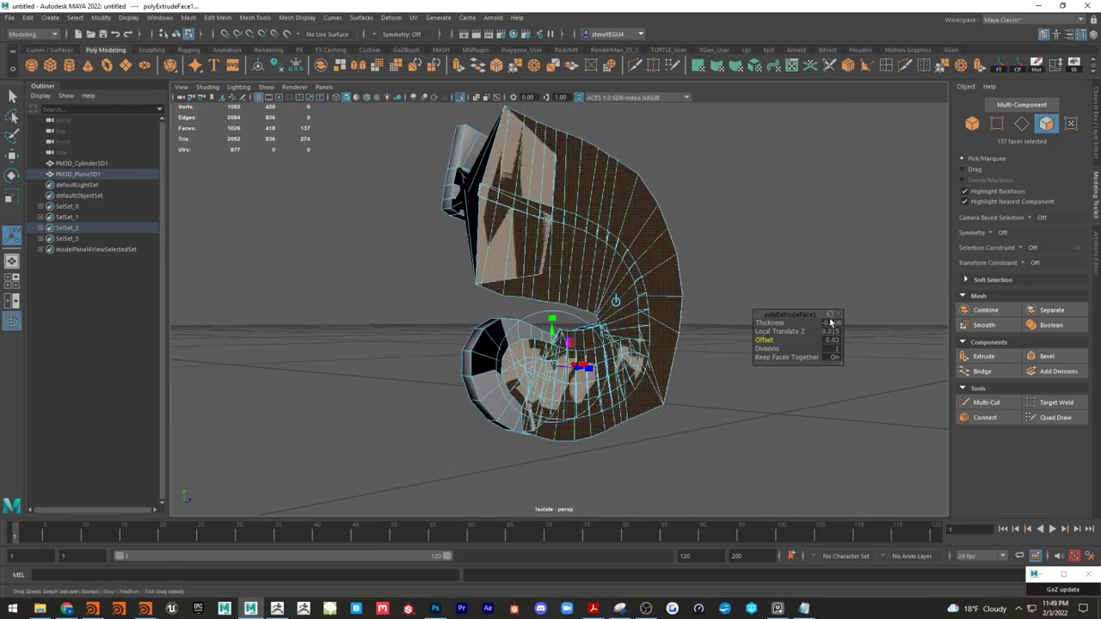
drag(765, 340, 748, 344)
Step: Inset the extruded front faces with an offset of 0.003 to form a sloped rim around the S-curve
alt+right_drag(662, 393, 692, 394)
alt+drag(690, 395, 568, 420)
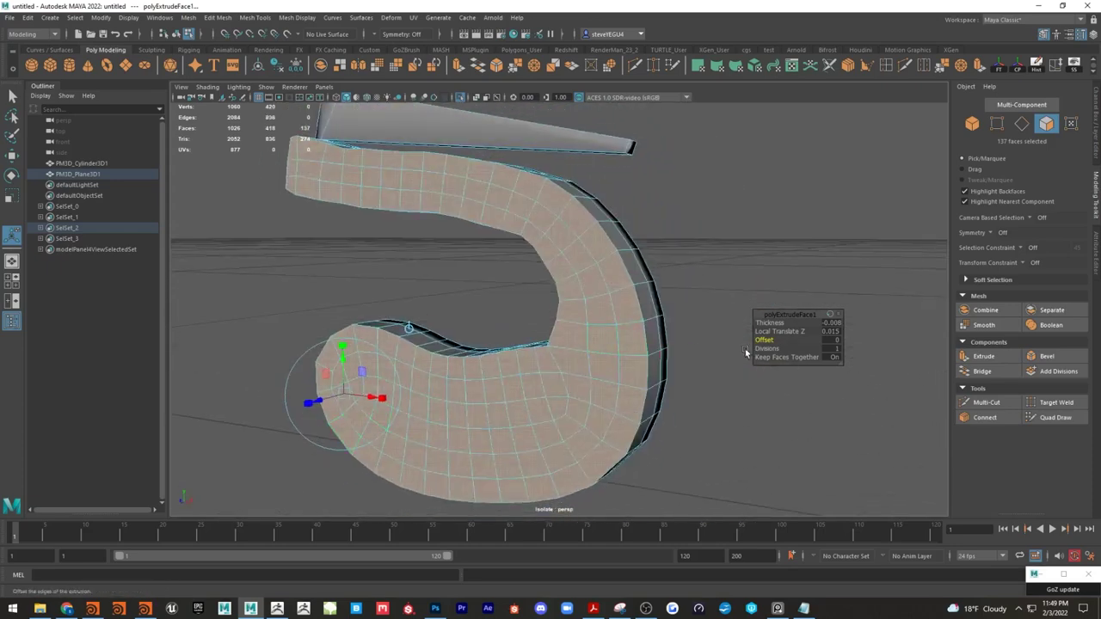
drag(758, 341, 762, 341)
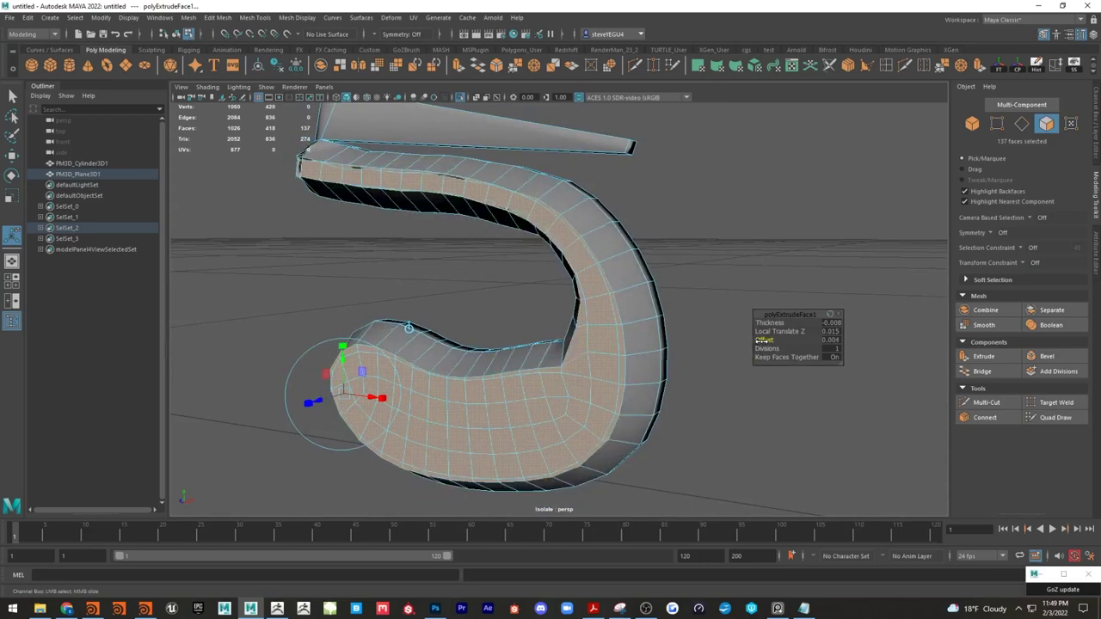
drag(763, 341, 649, 332)
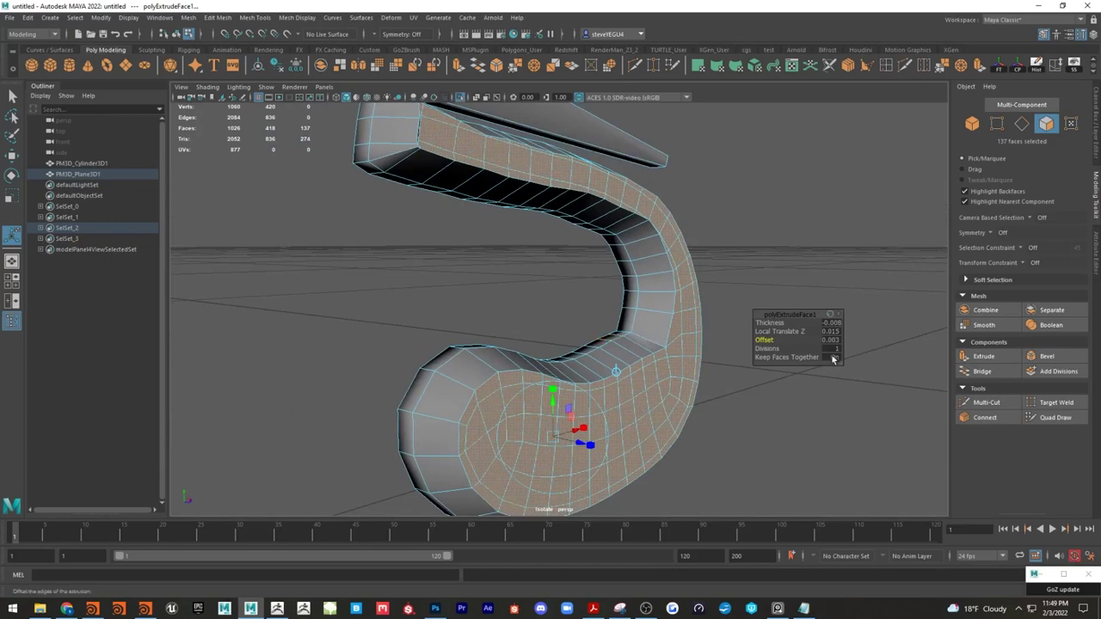
Step: Extrude the front faces a second time, and undo the trial local Z translation and 0.006 offset
click(979, 67)
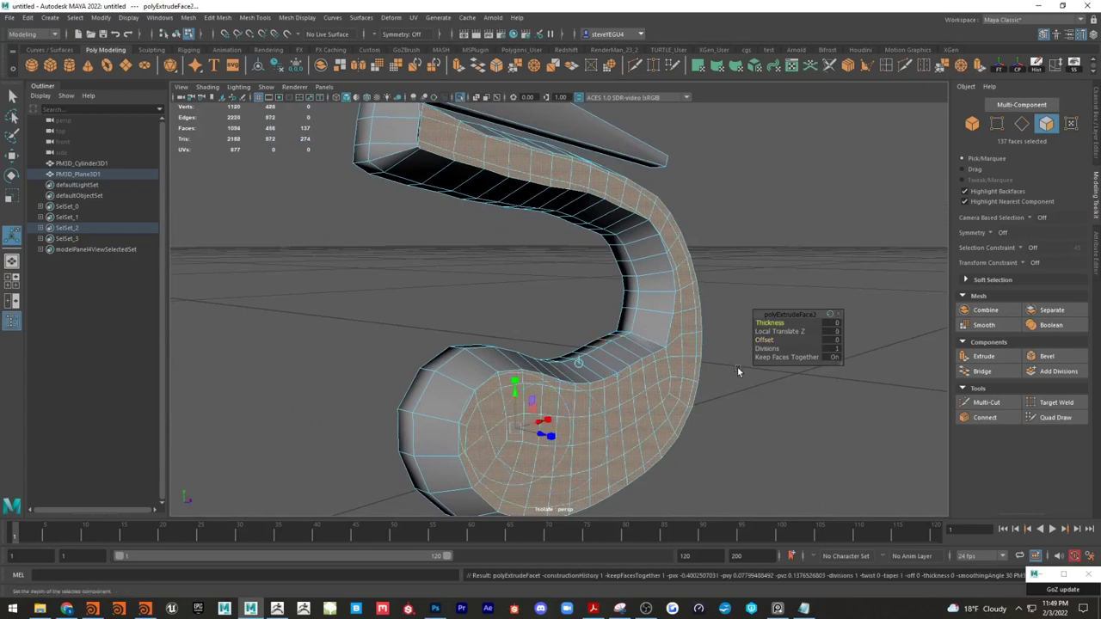
drag(538, 434, 553, 437)
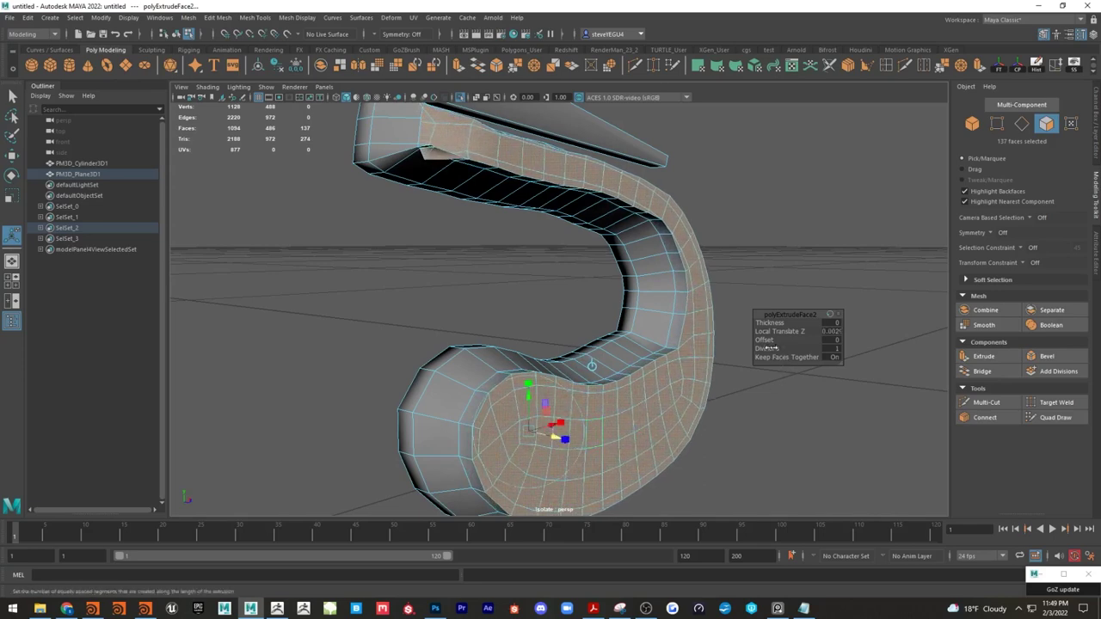
drag(768, 339, 767, 340)
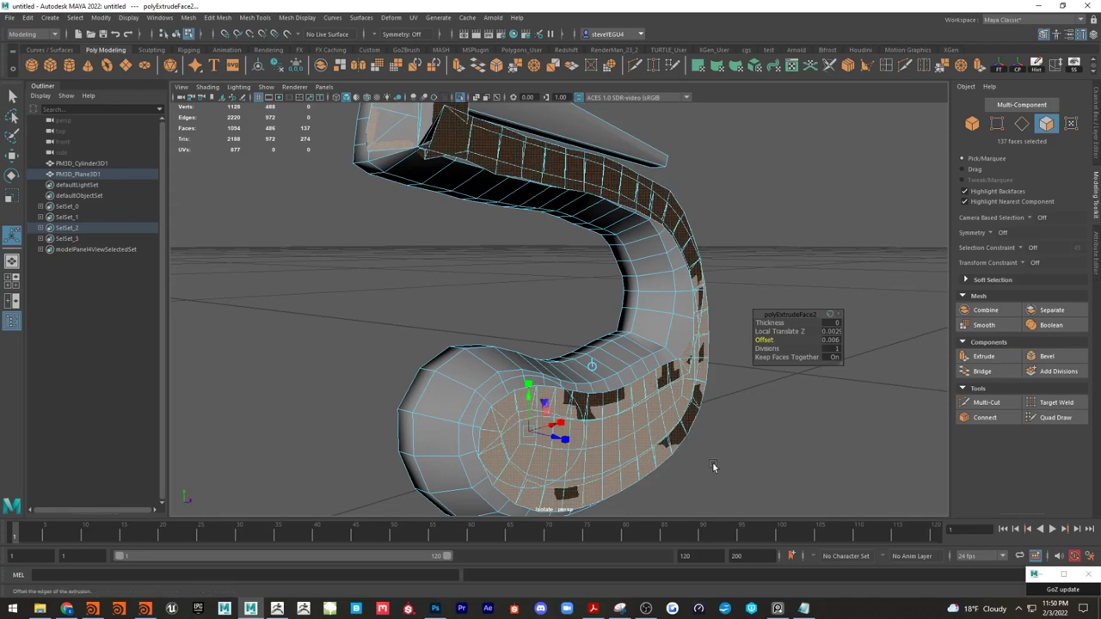
alt+drag(712, 461, 792, 283)
key(ctrl+z)
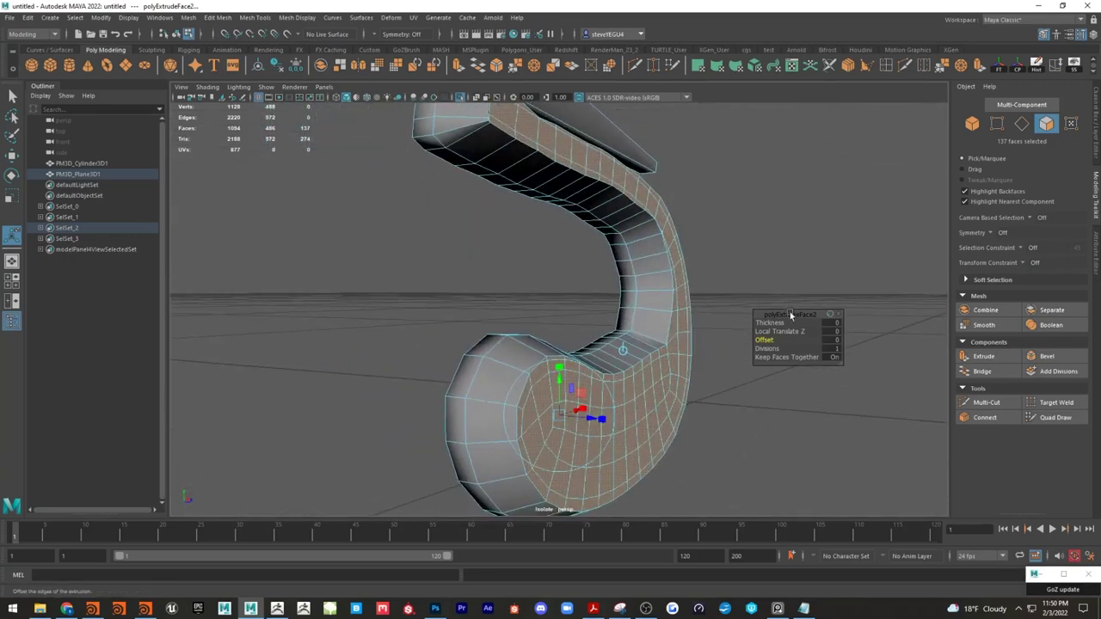
Step: Extrude the front faces once more, scale them inward, adjust their position and clear the selection
key(ctrl+e)
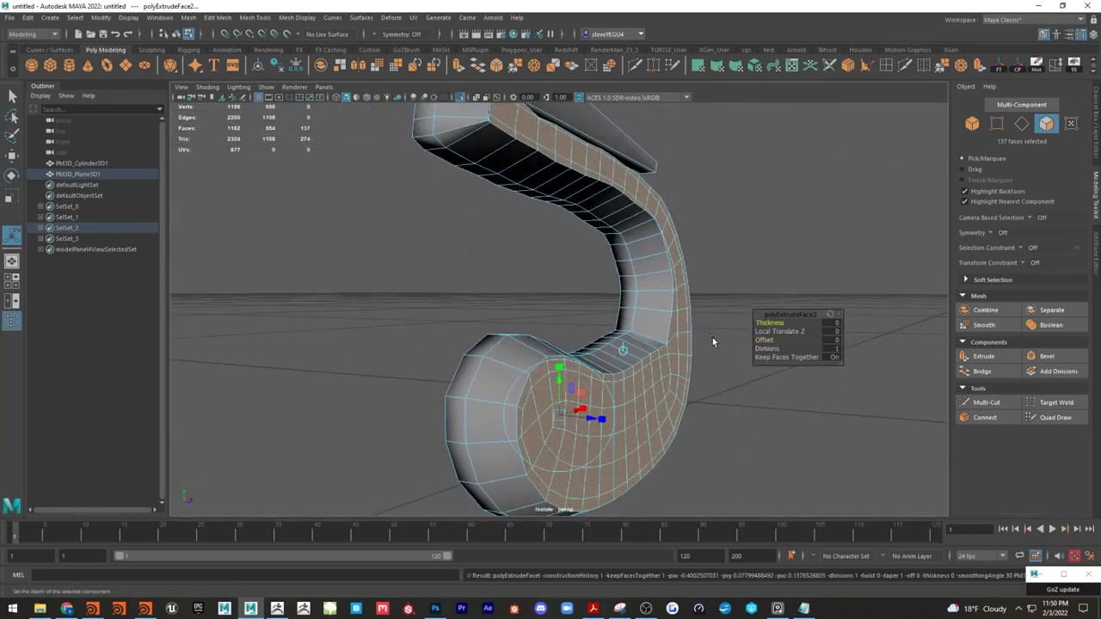
key(w)
drag(659, 315, 577, 352)
key(e)
key(r)
drag(567, 353, 548, 362)
key(w)
alt+drag(723, 439, 722, 316)
drag(671, 263, 664, 277)
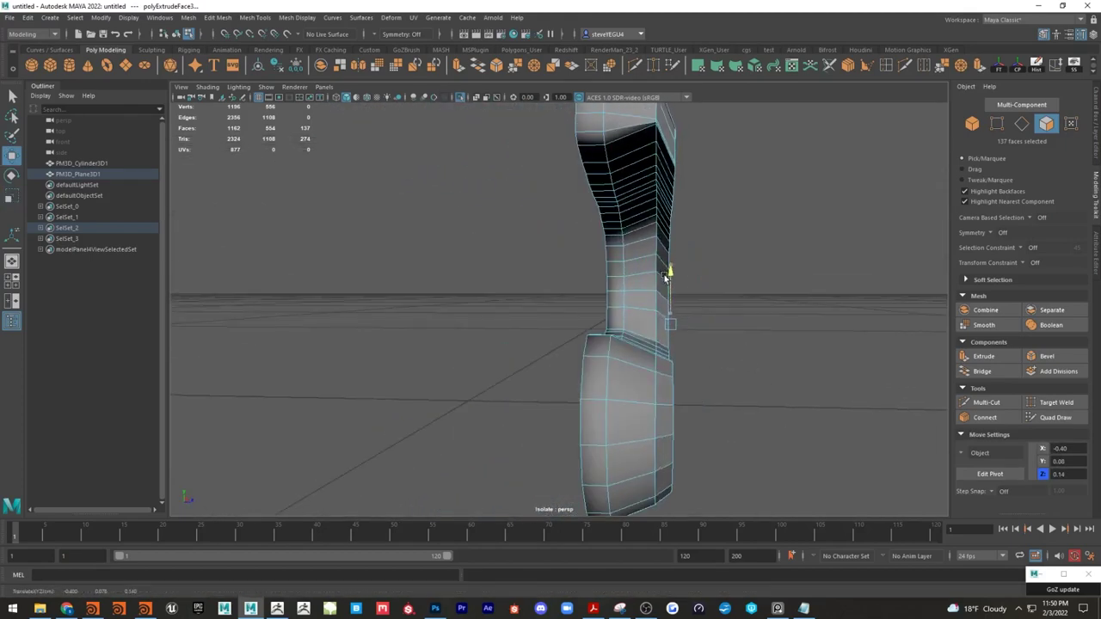
click(717, 435)
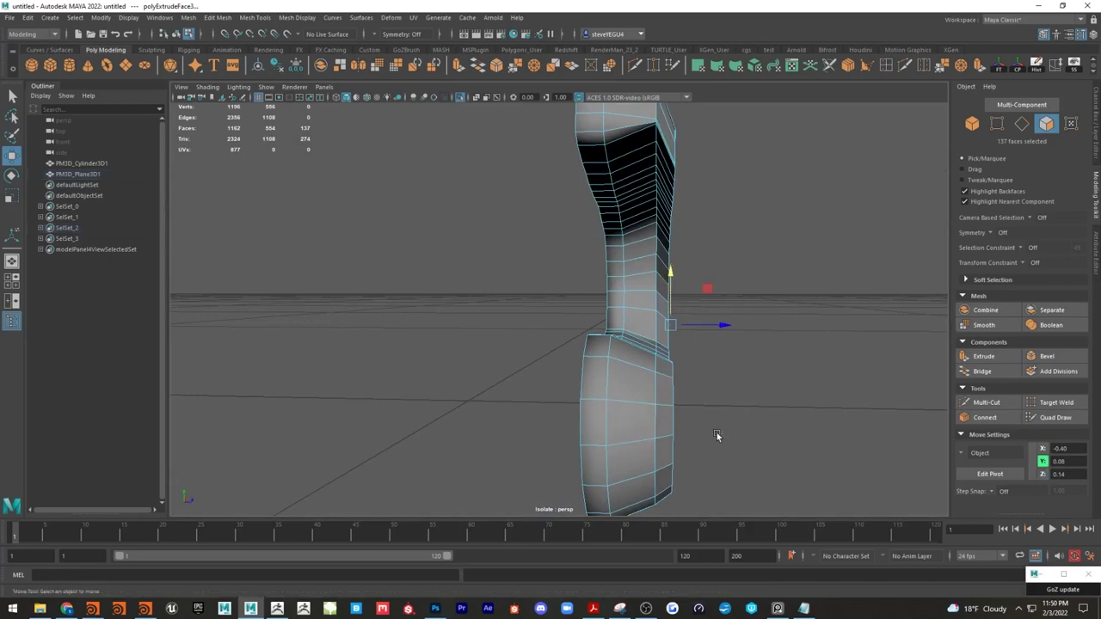
Step: Select the edge loop around the border of the S-curve's front surface and delete it
alt+drag(717, 438, 699, 355)
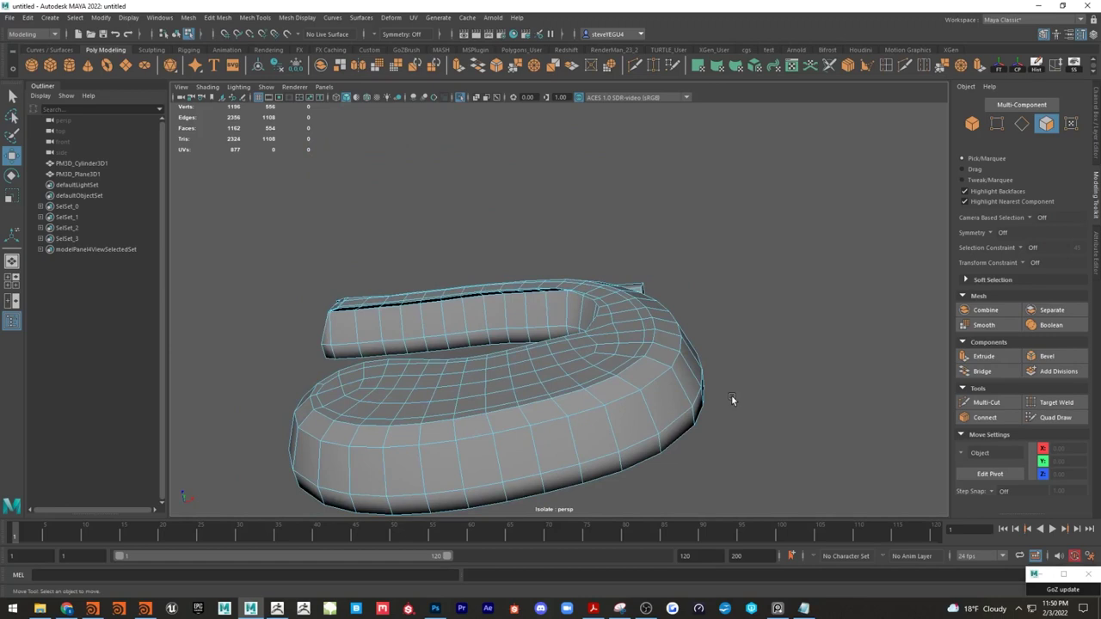
mouse_move(735, 398)
alt+mouse_down()
mouse_move(745, 398)
mouse_move(723, 396)
alt+mouse_up()
right_drag(659, 312, 660, 282)
double_click(634, 388)
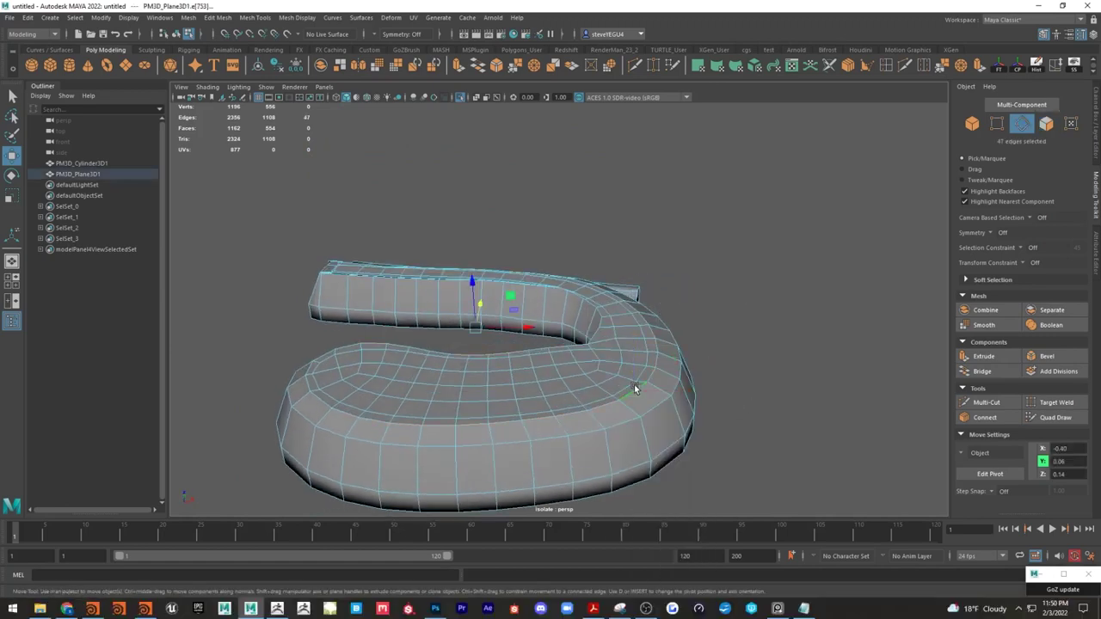
key(Delete)
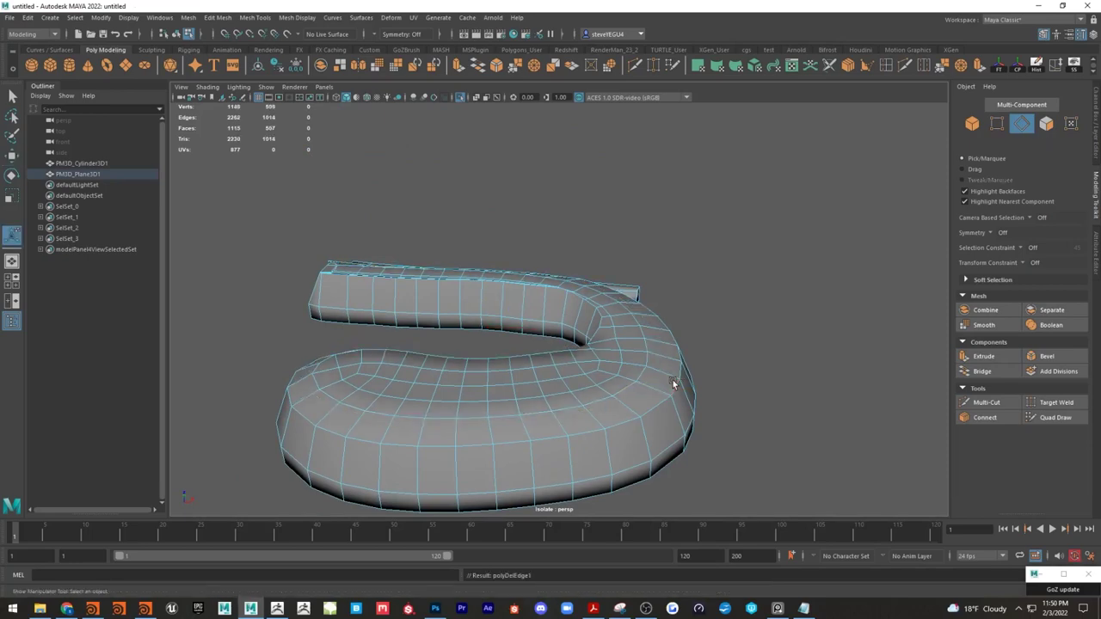
Step: Select an edge loop on the hammer's lower curl and turn on Soft Select
alt+drag(717, 376, 611, 336)
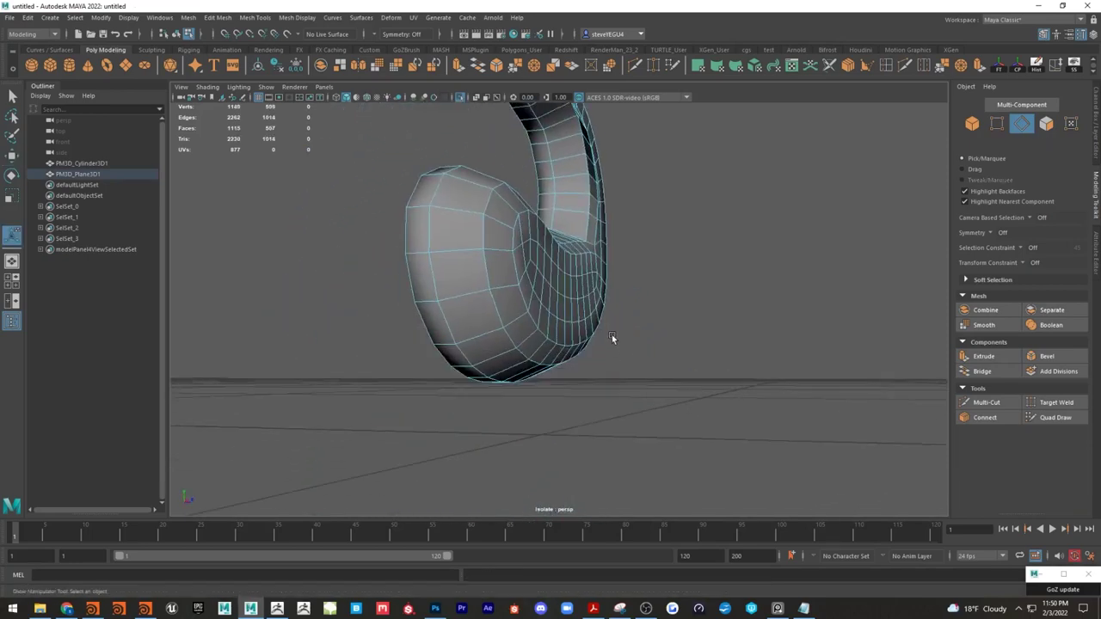
right_drag(611, 311, 595, 290)
click(537, 268)
alt+drag(633, 315, 651, 423)
double_click(572, 301)
key(b)
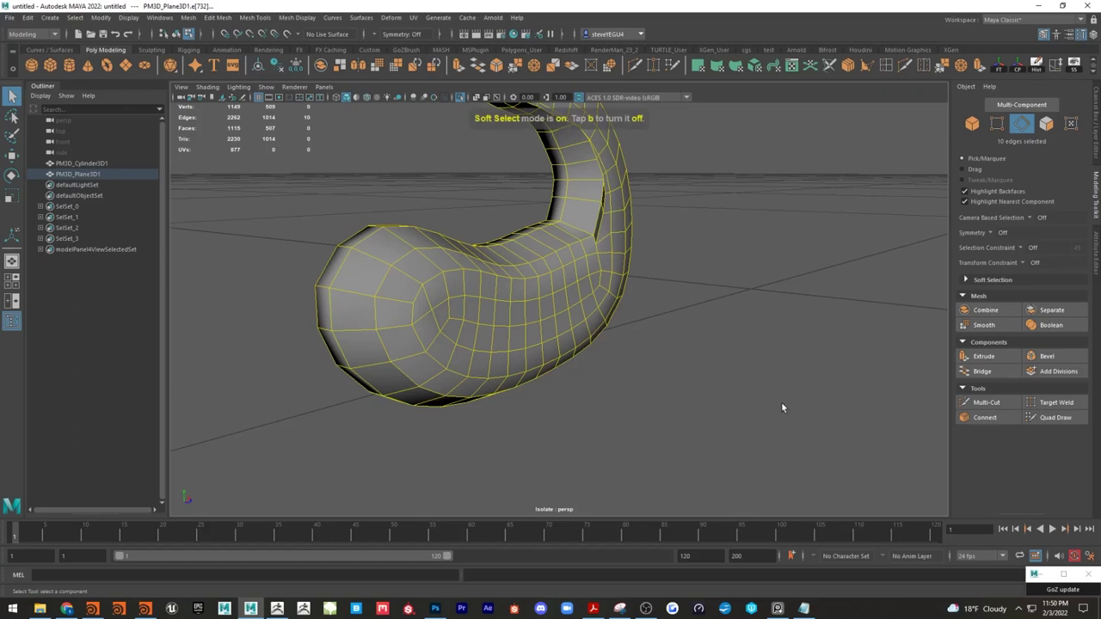
right_drag(793, 397, 639, 381)
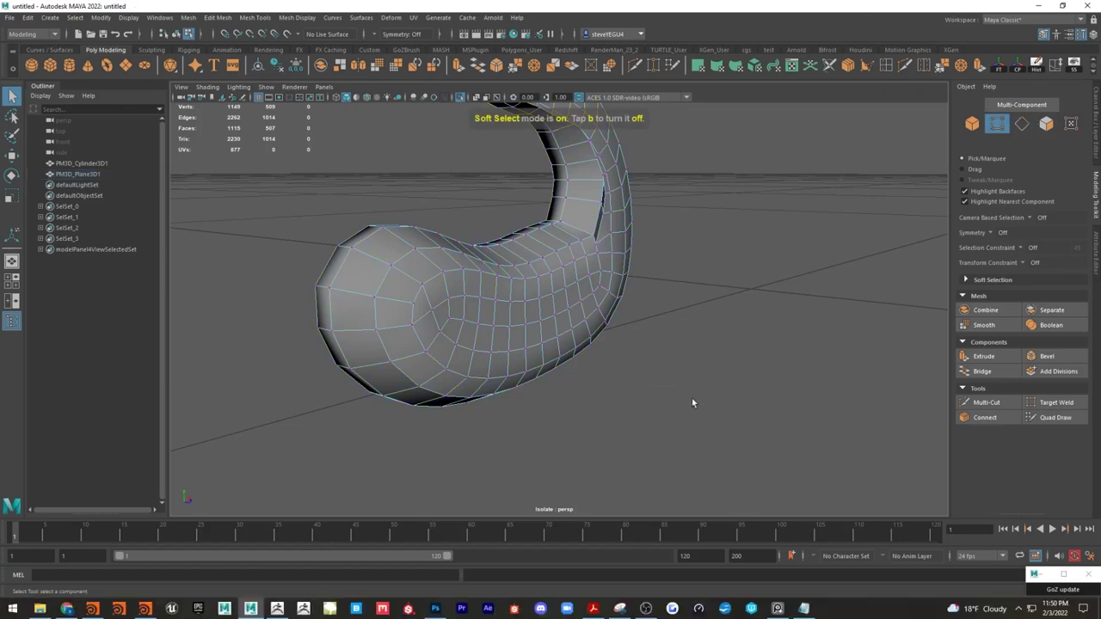
alt+right_drag(744, 409, 726, 413)
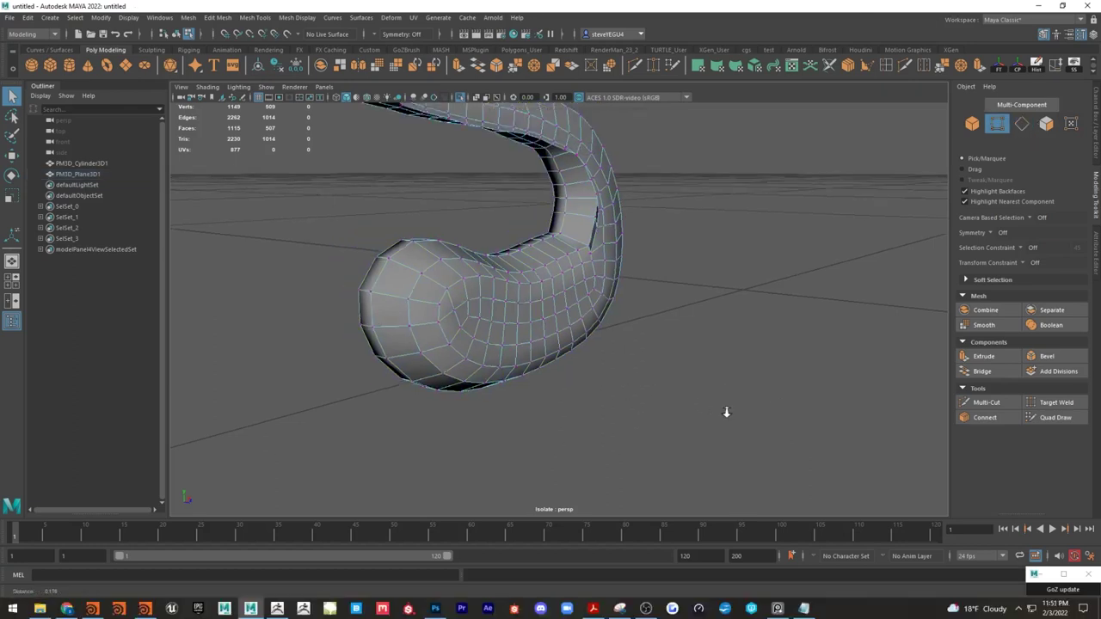
alt+drag(726, 413, 584, 369)
right_click(585, 367)
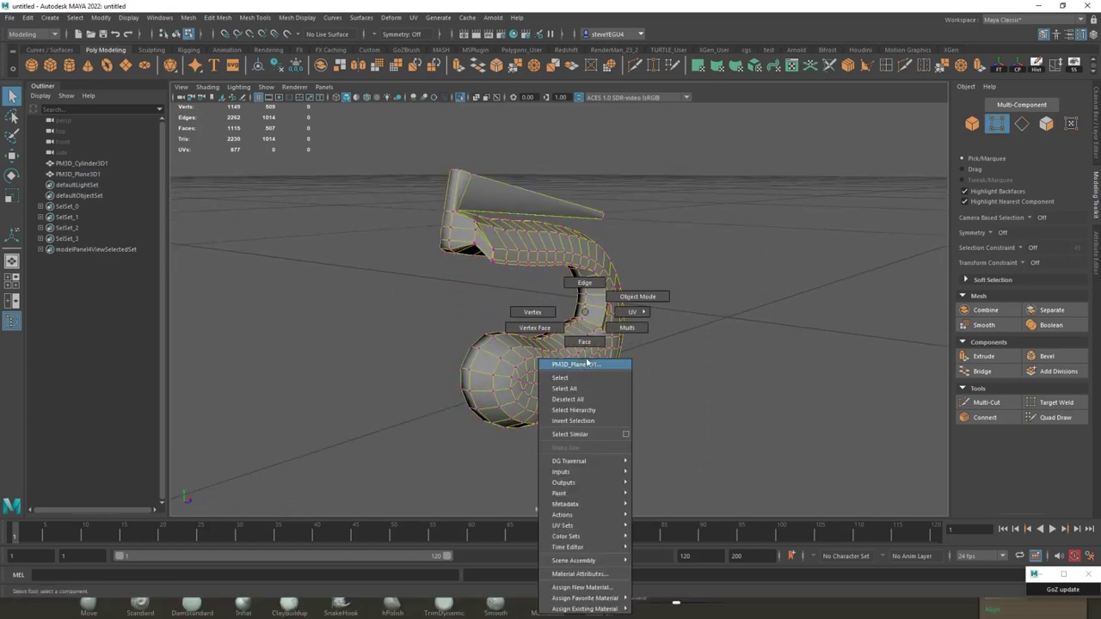
click(540, 312)
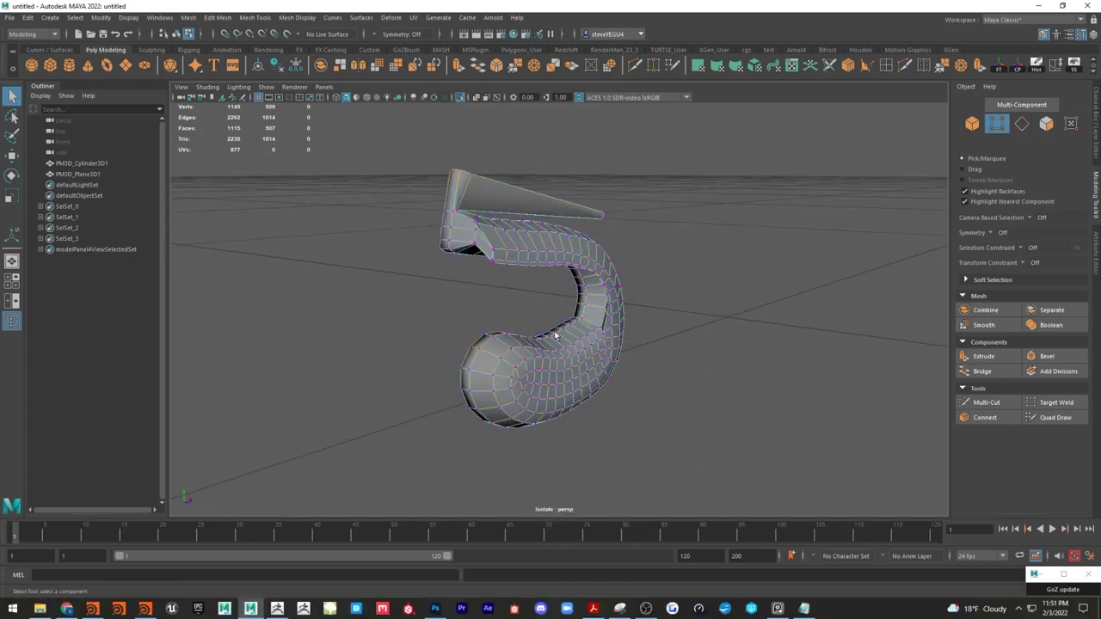
Step: Return the hammer mesh to edge selection and turn on Soft Select for the edge row on the lower curl
right_click(573, 374)
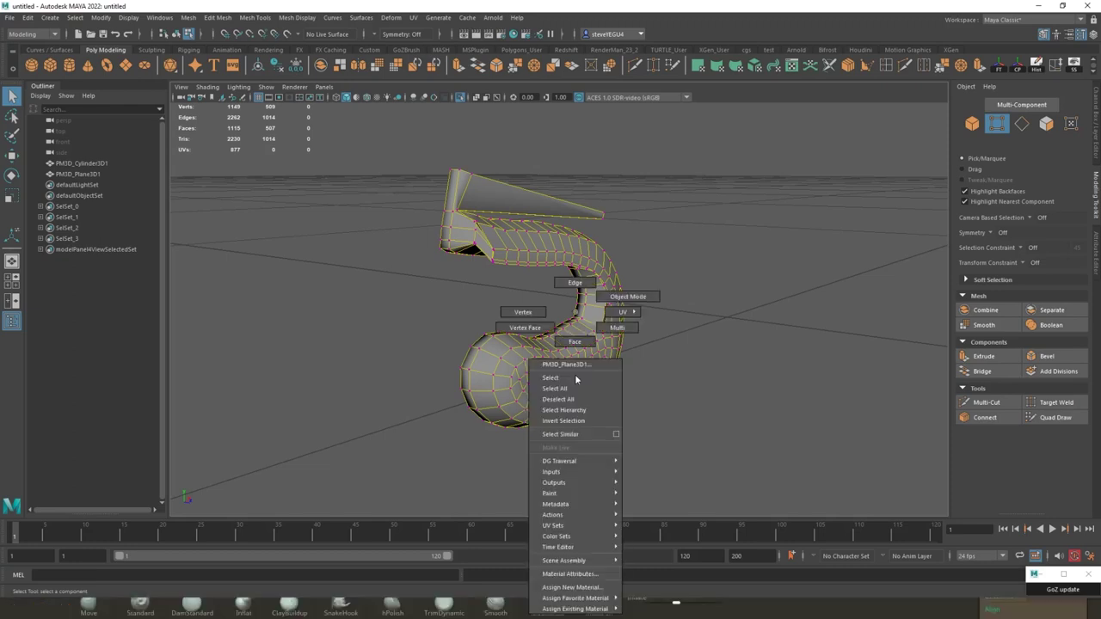
click(574, 283)
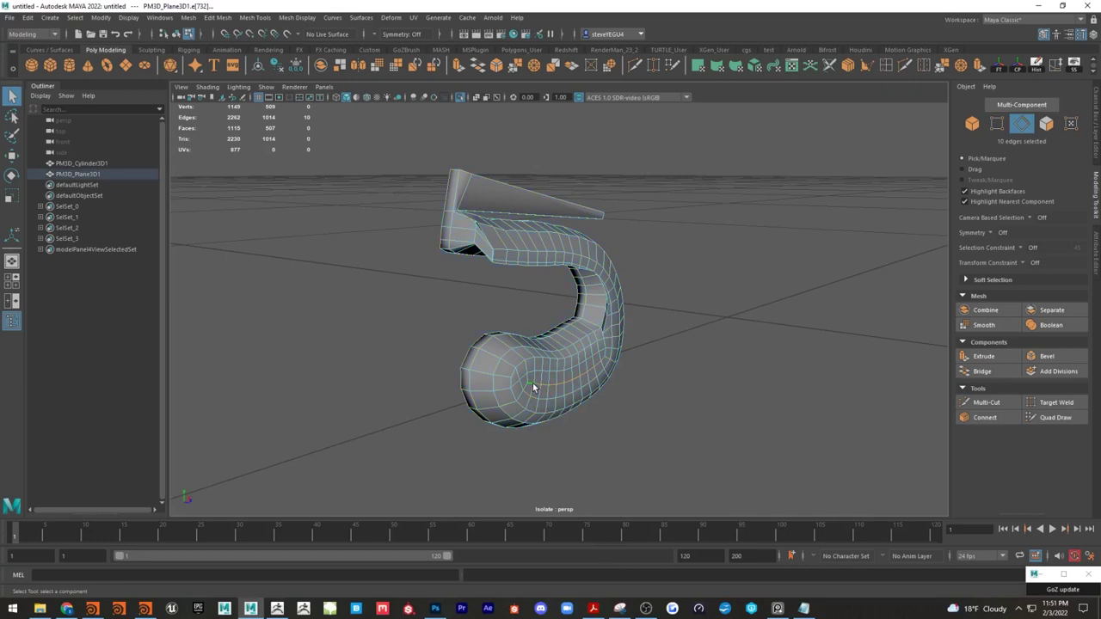
key(b)
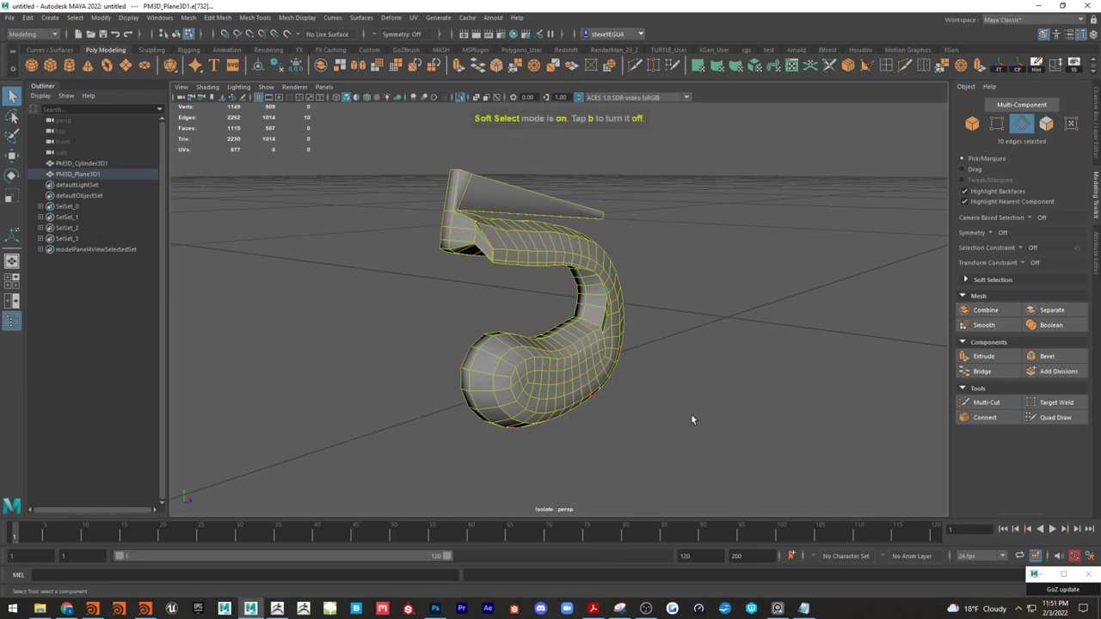
mouse_move(715, 405)
right_down()
mouse_move(577, 400)
mouse_move(647, 344)
mouse_move(722, 312)
mouse_move(714, 317)
right_up()
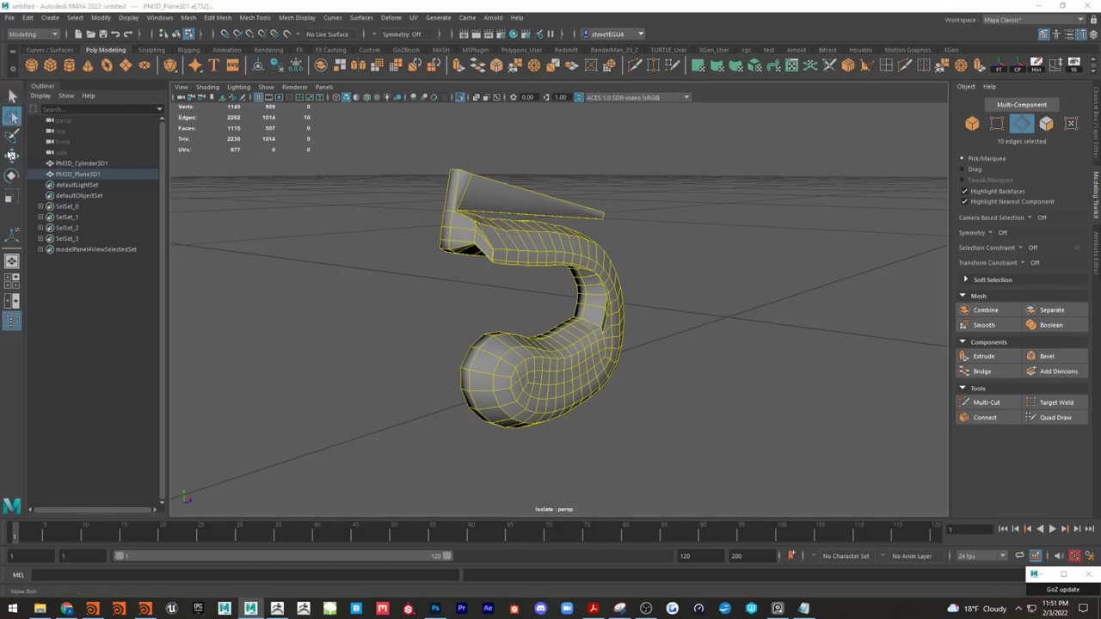
Step: Open the Move tool's Soft Selection settings and select a single face on the front of the hammer's lower curl
click(12, 156)
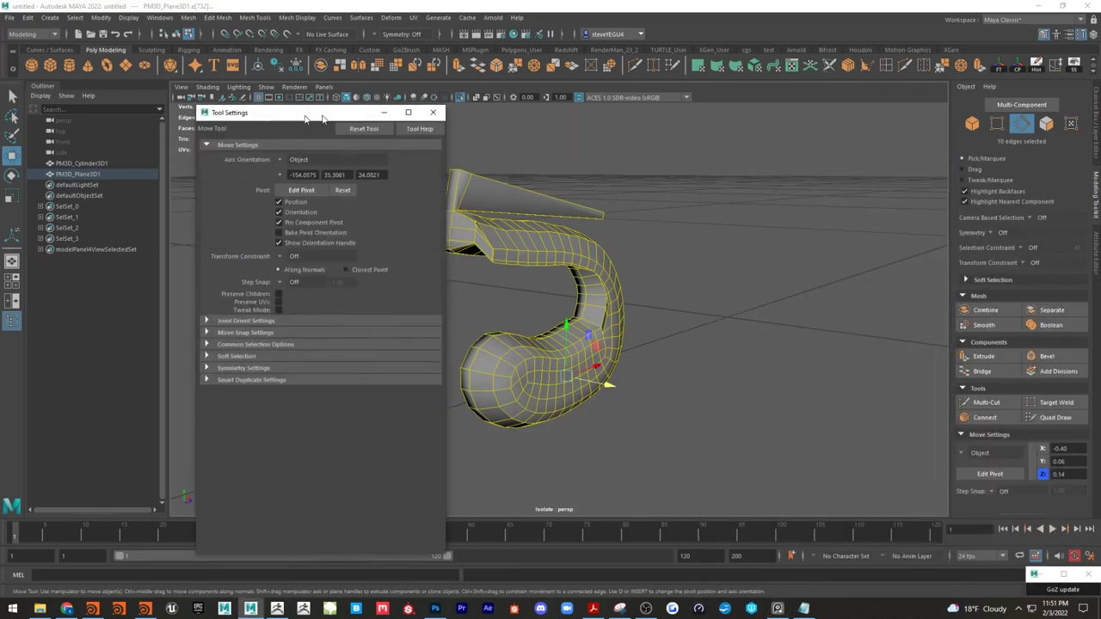
drag(313, 116, 158, 154)
click(79, 394)
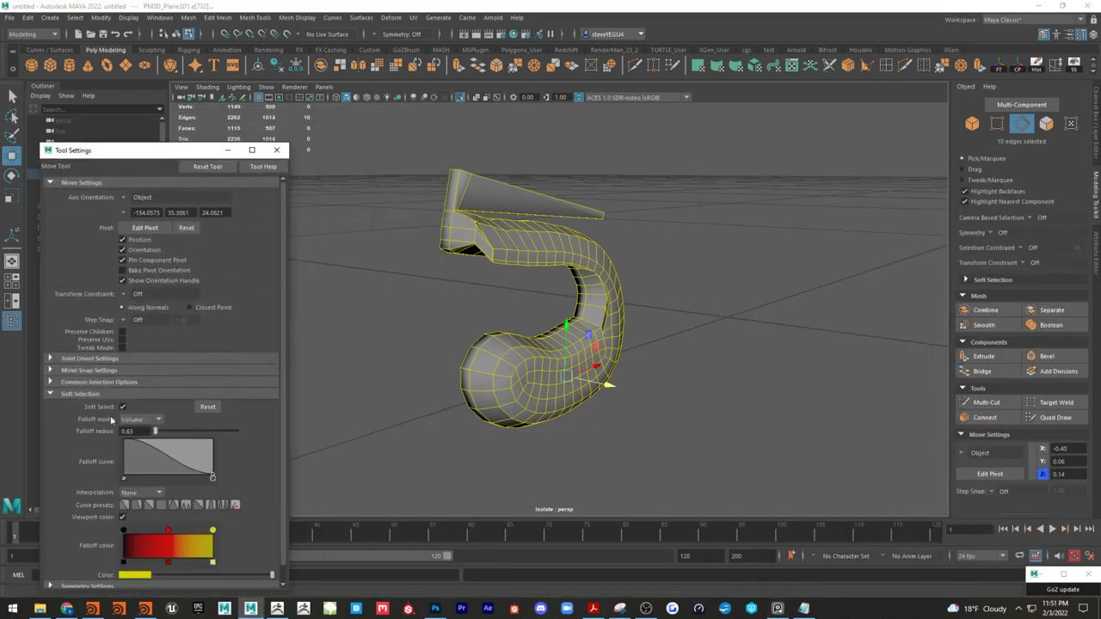
mouse_move(155, 432)
mouse_down()
mouse_move(183, 432)
mouse_move(172, 433)
mouse_up()
right_drag(511, 312, 510, 343)
click(528, 389)
click(577, 377)
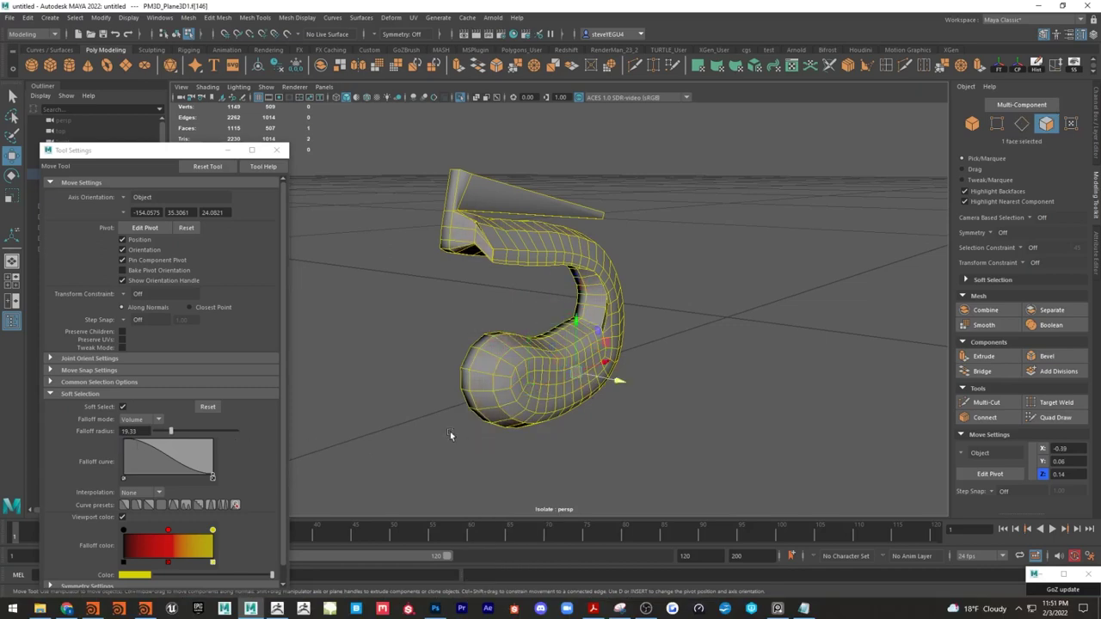
Step: Try several Soft Select falloff radii on the selected face, ending with 0.05
drag(197, 434, 201, 432)
drag(135, 432, 190, 408)
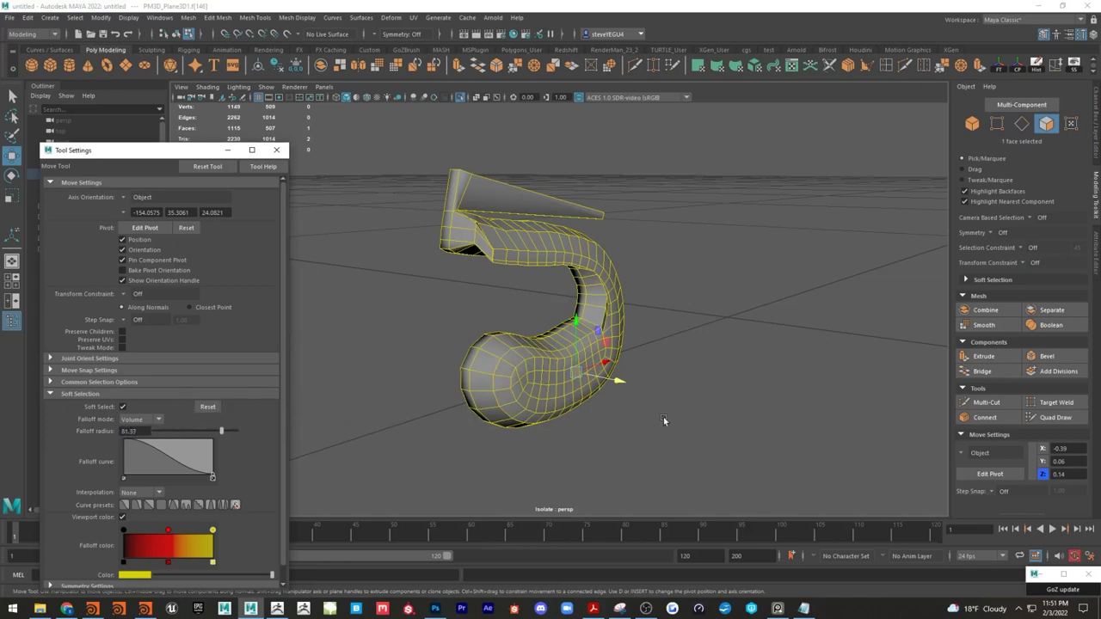
alt+right_drag(663, 419, 636, 400)
drag(221, 431, 163, 435)
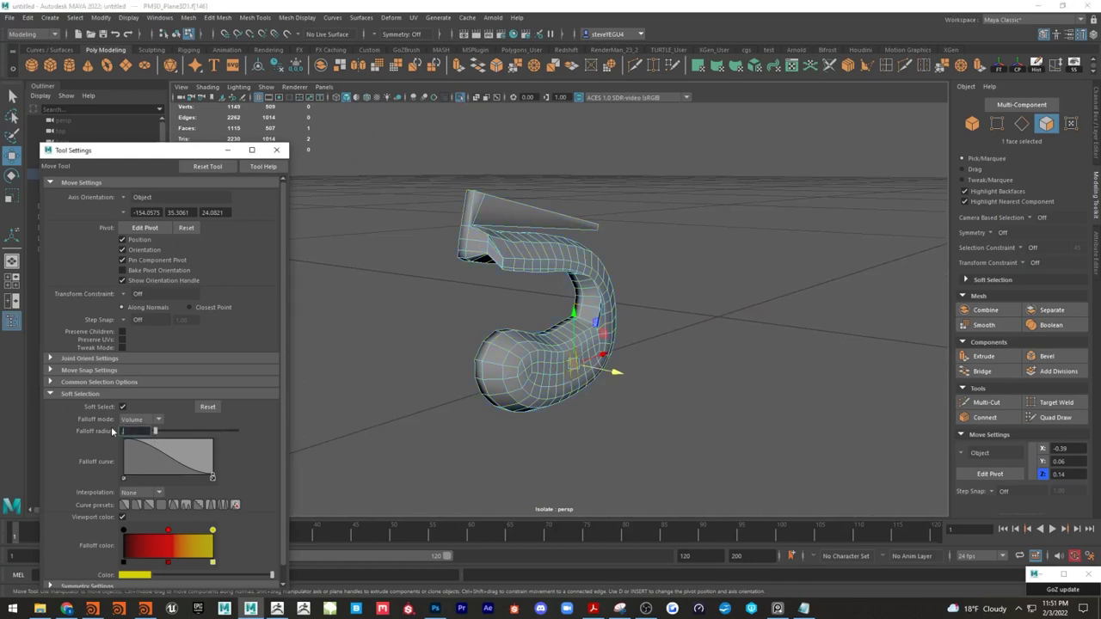
text(5)
key(Return)
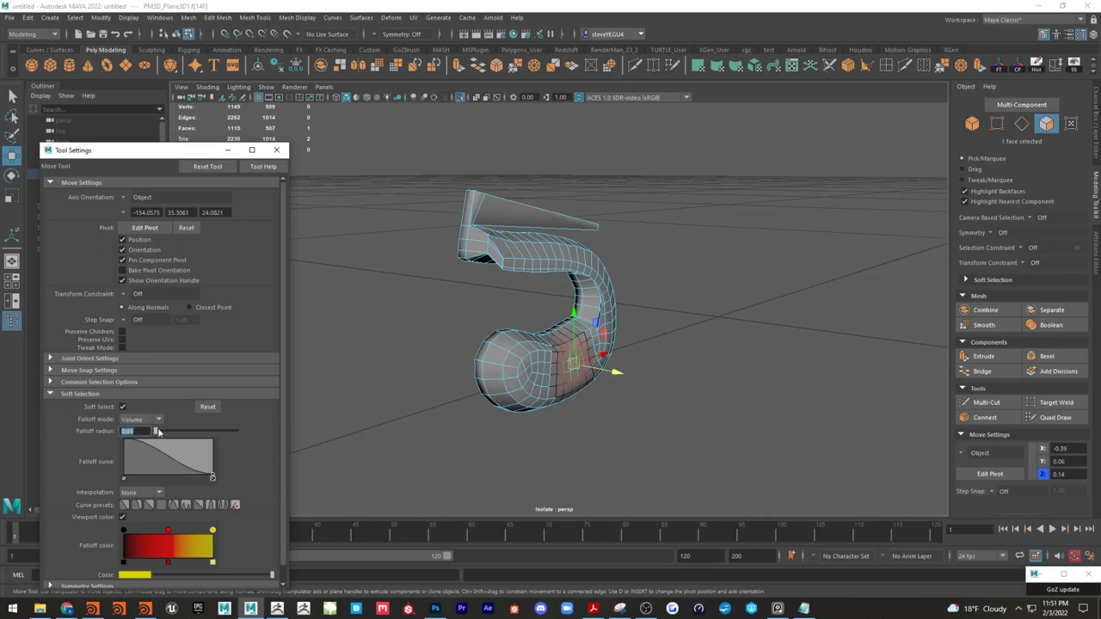
key(Return)
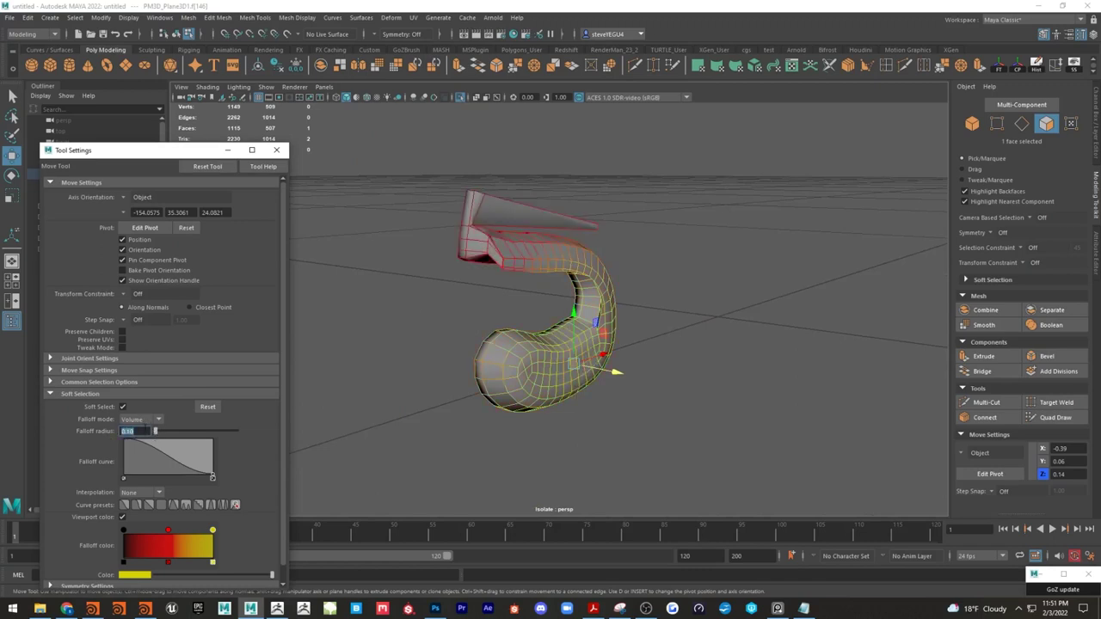
text(.05)
key(Return)
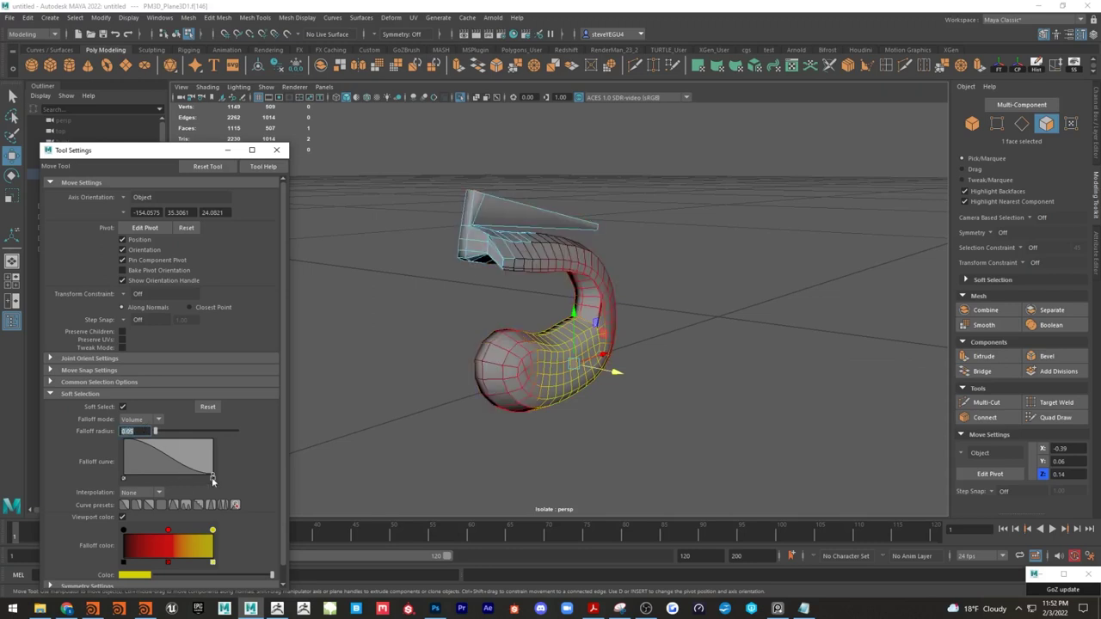
Step: Change the Soft Select falloff mode to Surface and set the falloff radius to 0.02
click(146, 418)
click(137, 441)
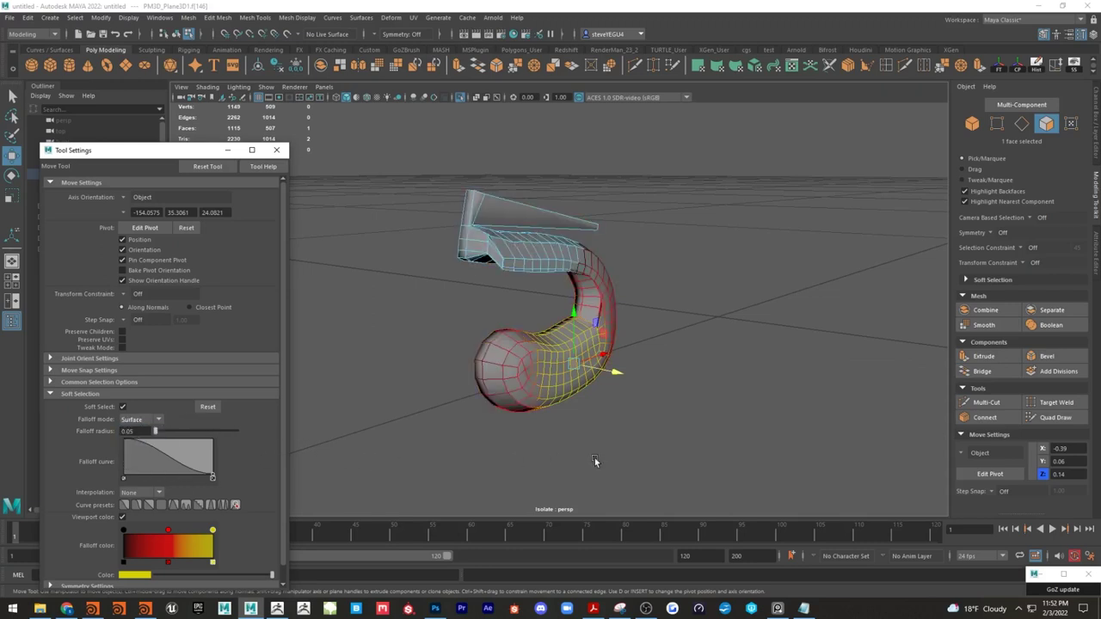
alt+drag(594, 457, 580, 406)
scroll(680, 441, up, 4)
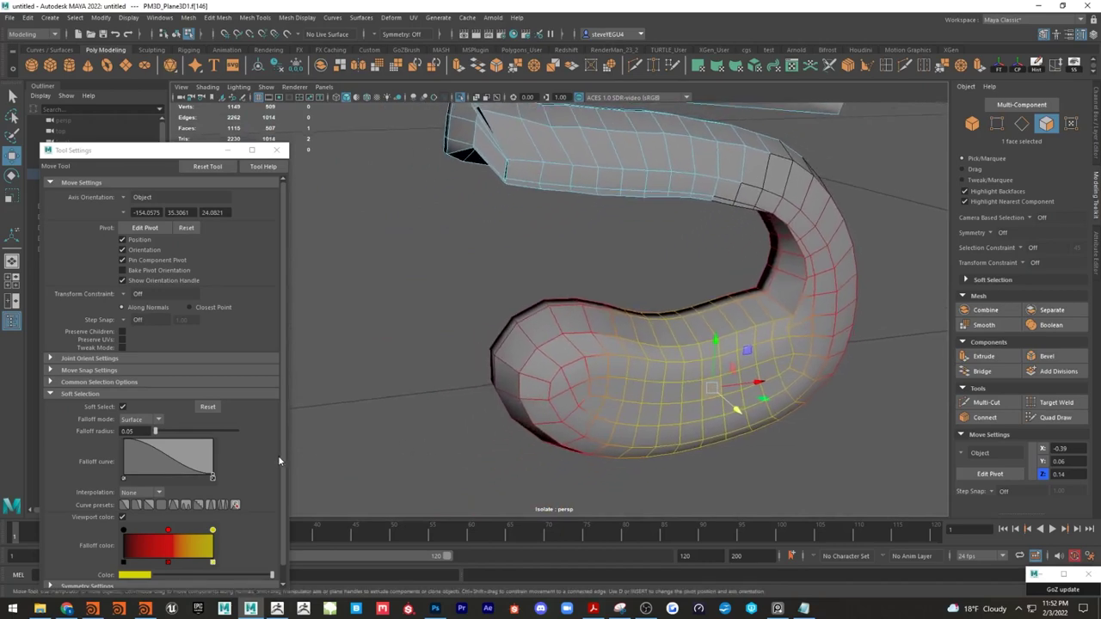
alt+drag(626, 480, 578, 467)
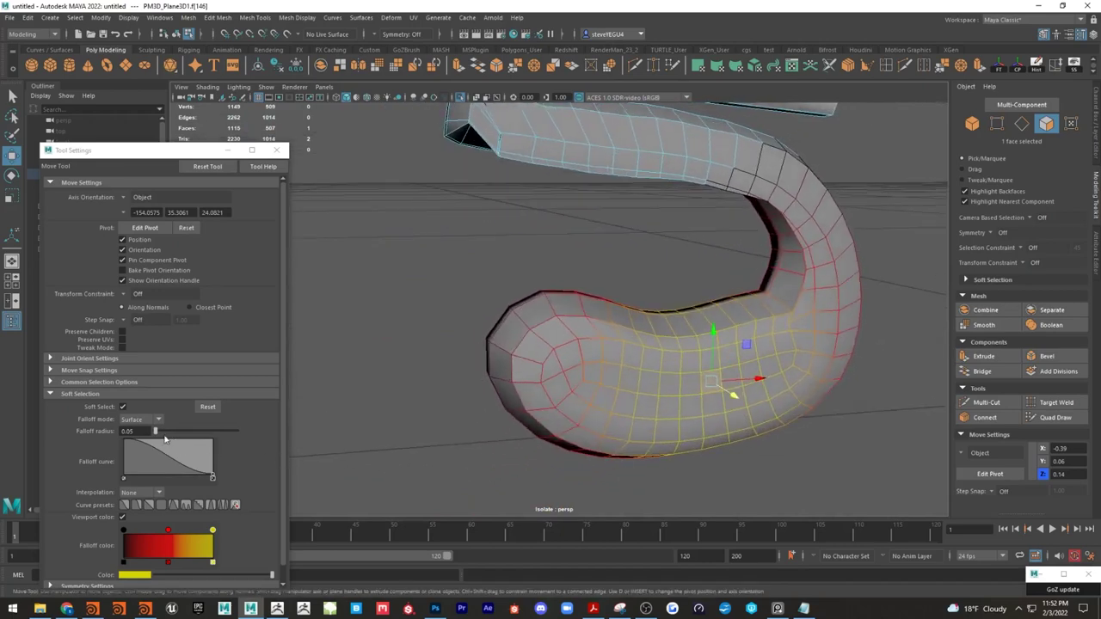
double_click(133, 431)
text(0.02)
key(Return)
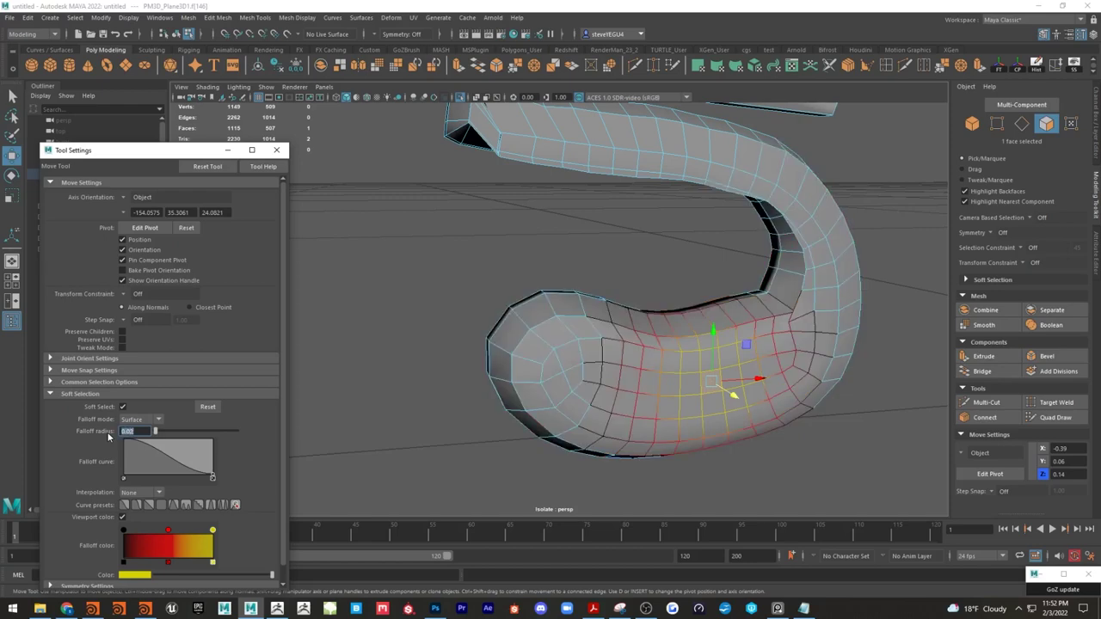
Step: Select the edge row along the middle of the lower curl's front, add one edge at its end, and pull it outward with soft falloff
alt+drag(505, 484, 592, 478)
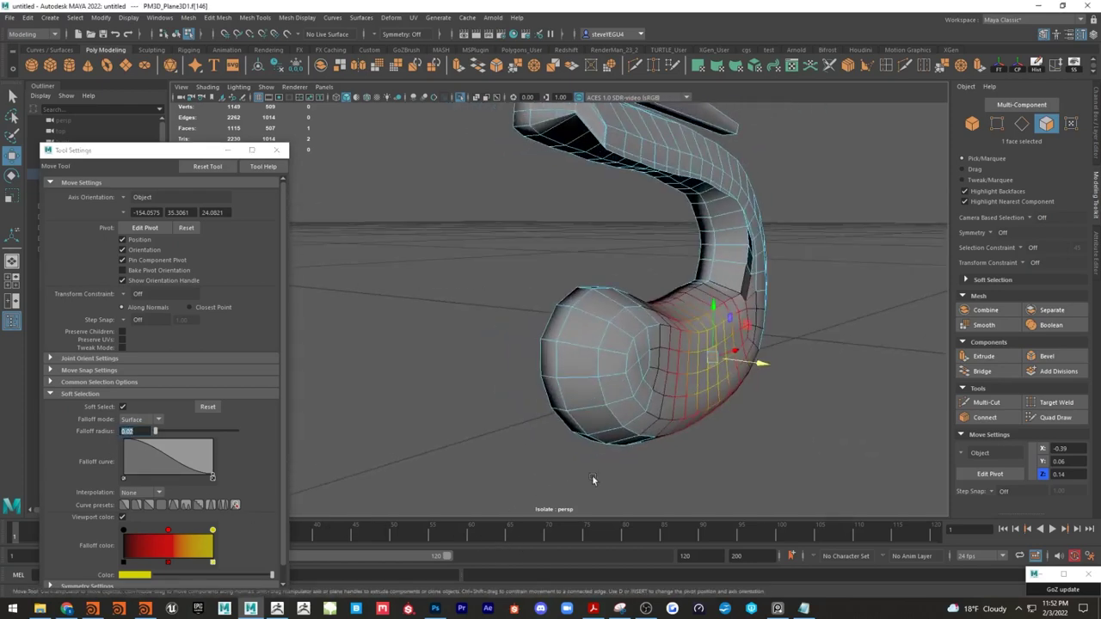
drag(759, 366, 769, 372)
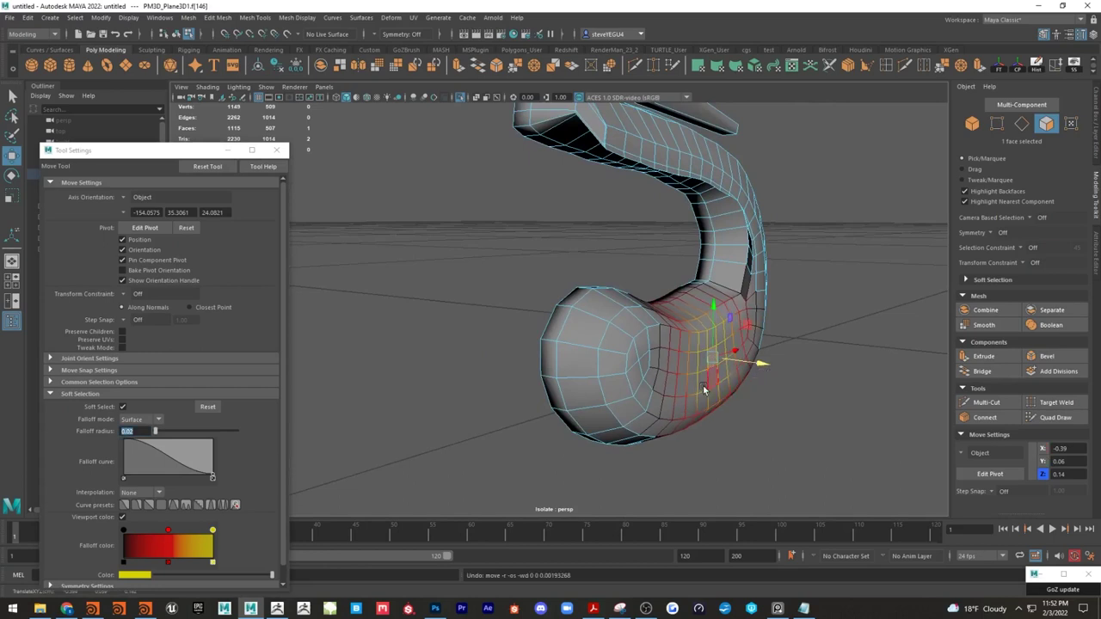
right_drag(662, 369, 666, 288)
click(656, 366)
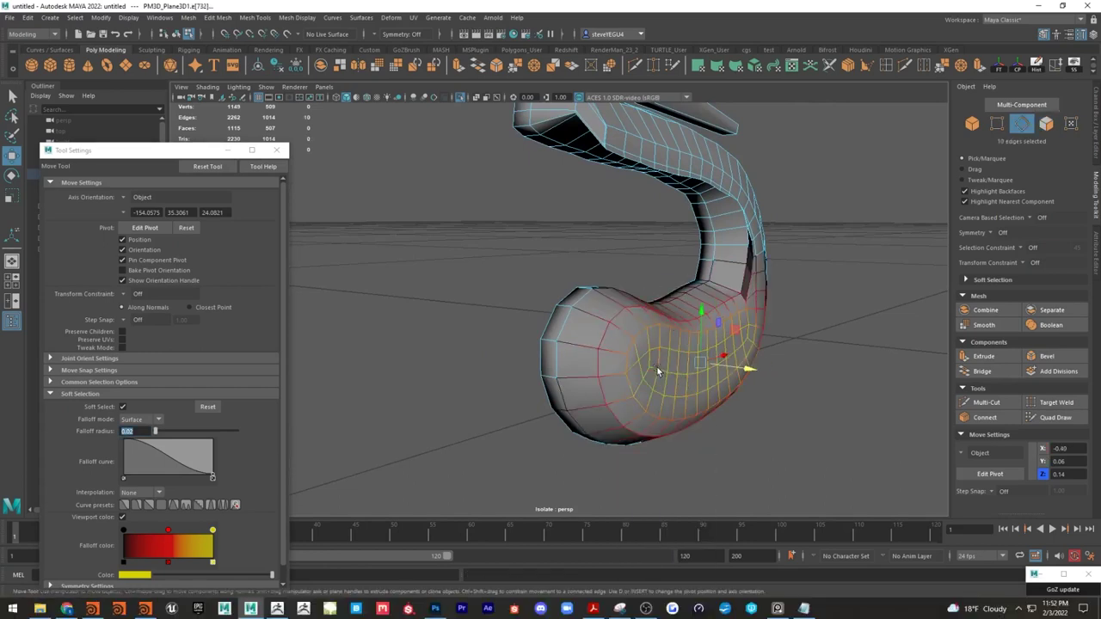
shift+click(745, 343)
shift+double_click(746, 345)
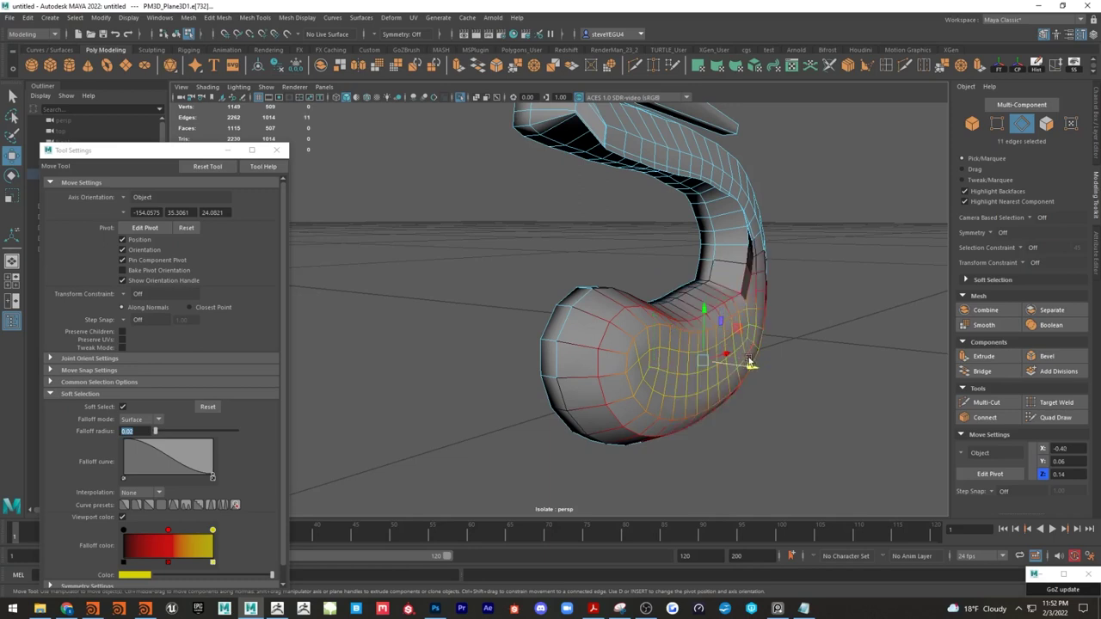
drag(751, 365, 772, 370)
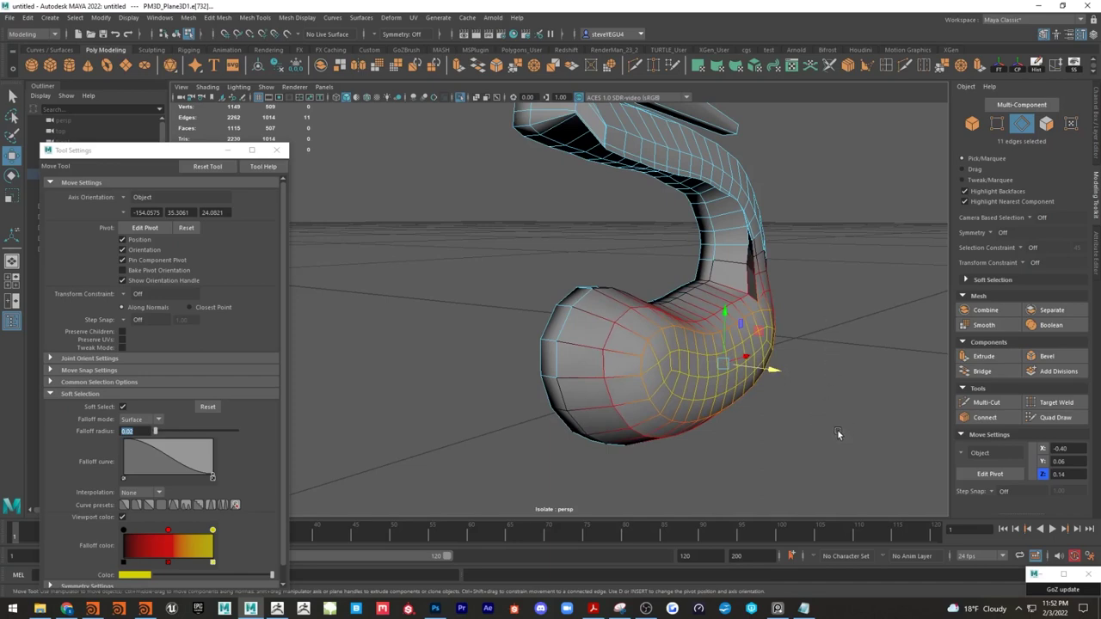
Step: Examine the bulge on the hammer's lower curl from several angles
key(q)
alt+drag(574, 224, 574, 255)
alt+middle_drag(803, 258, 551, 309)
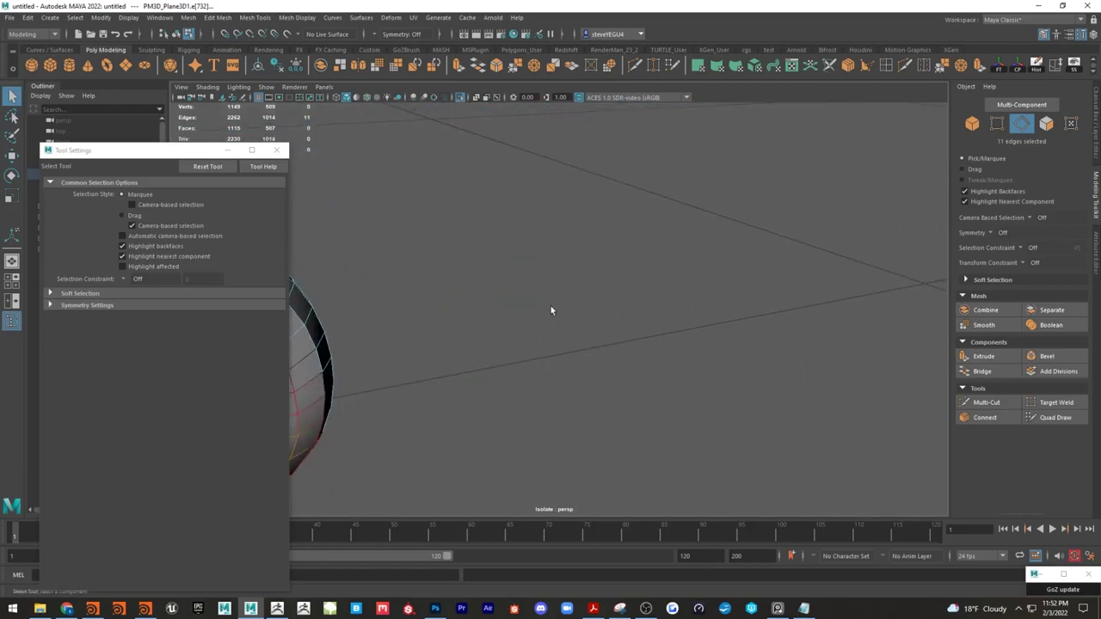
alt+drag(551, 310, 663, 304)
alt+right_drag(663, 305, 613, 302)
alt+drag(613, 303, 503, 291)
alt+right_drag(504, 290, 523, 303)
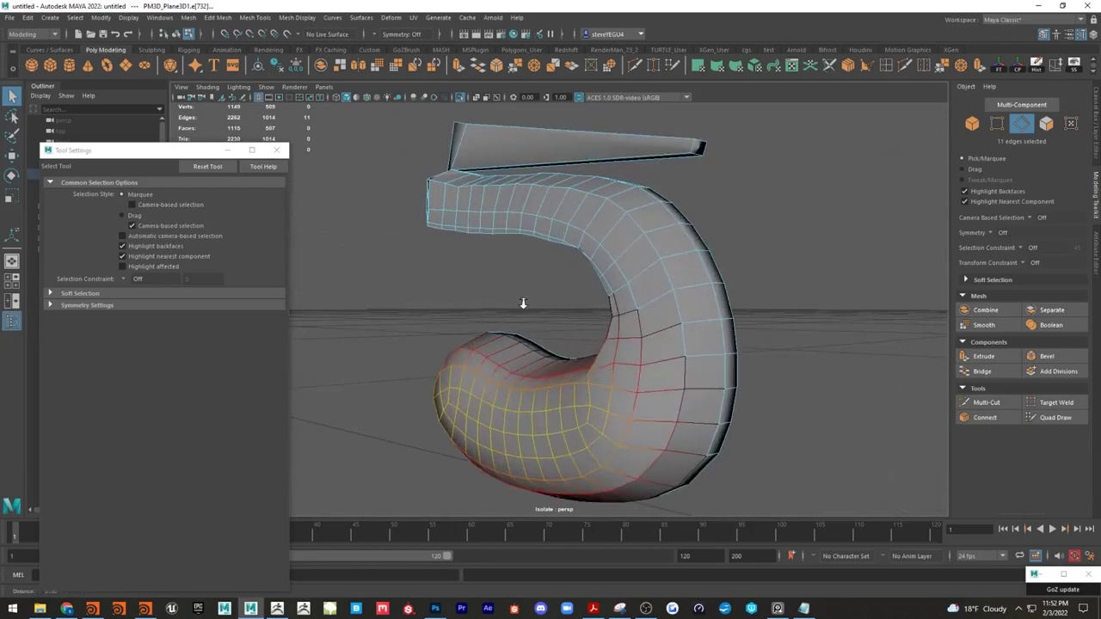
alt+drag(509, 305, 521, 304)
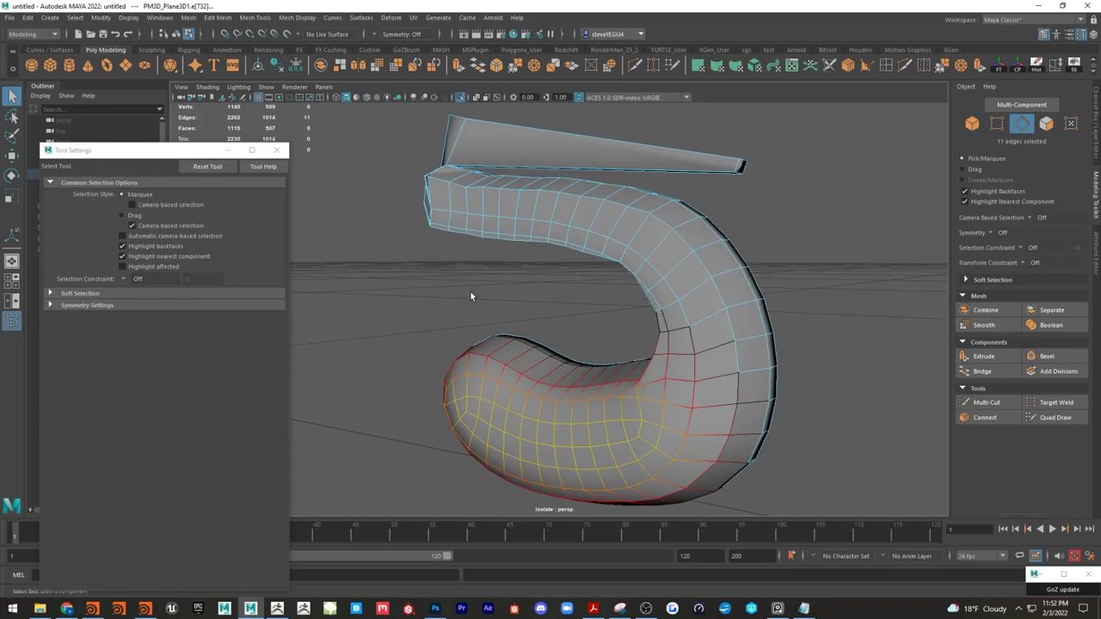
Step: Replace the edge selection with a single face on the lower curl's front and close the tool settings window
key(w)
click(392, 288)
alt+drag(620, 310, 823, 241)
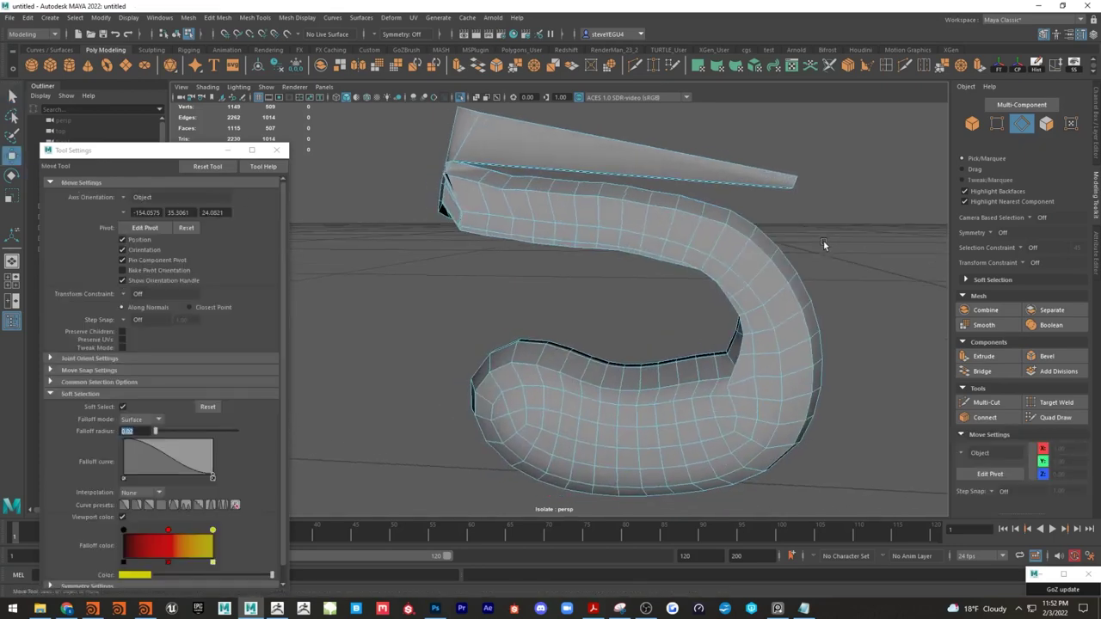
mouse_move(730, 317)
alt+mouse_down()
mouse_move(675, 314)
mouse_move(673, 272)
mouse_move(642, 297)
mouse_move(733, 297)
alt+mouse_up()
scroll(741, 298, up, 3)
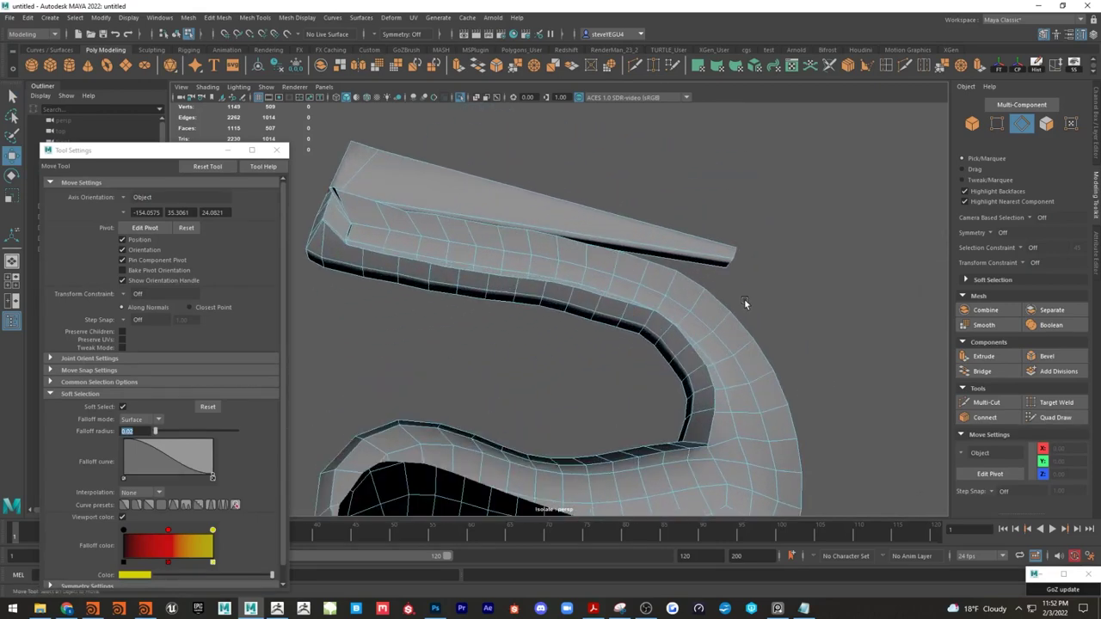
right_drag(727, 311, 729, 343)
alt+drag(730, 343, 676, 315)
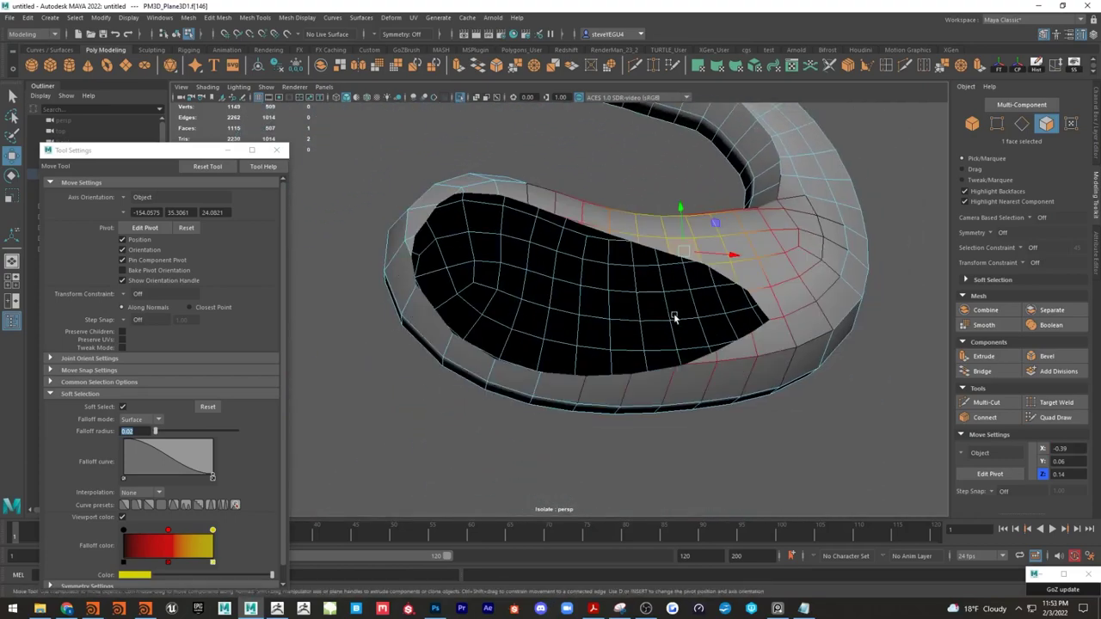
click(276, 152)
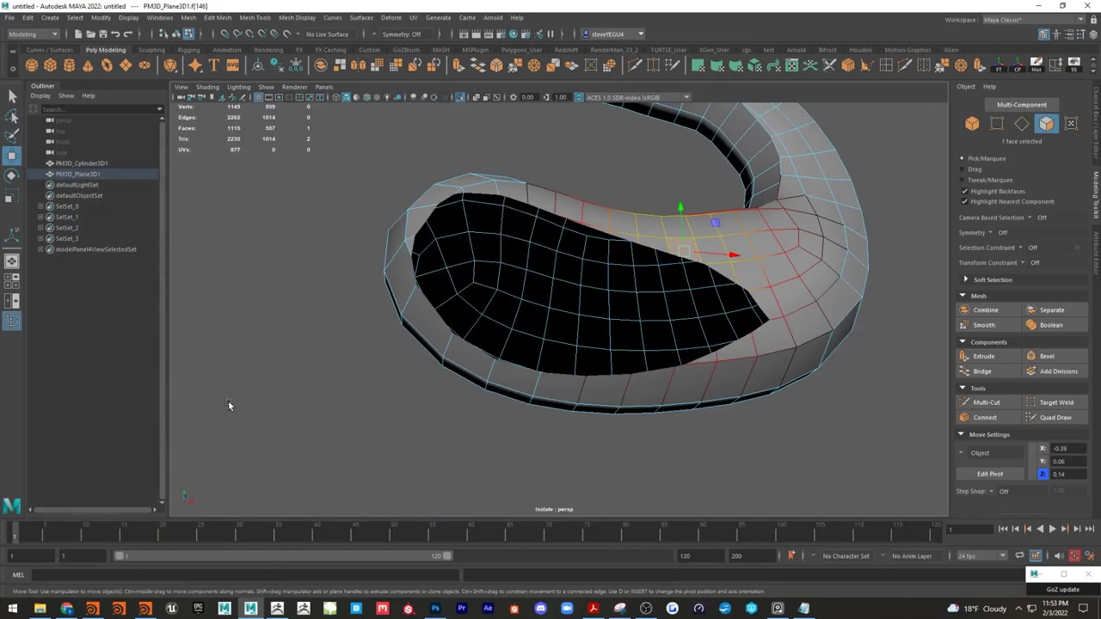
Step: Set the perspective camera's near clip plane to 0.01
click(181, 87)
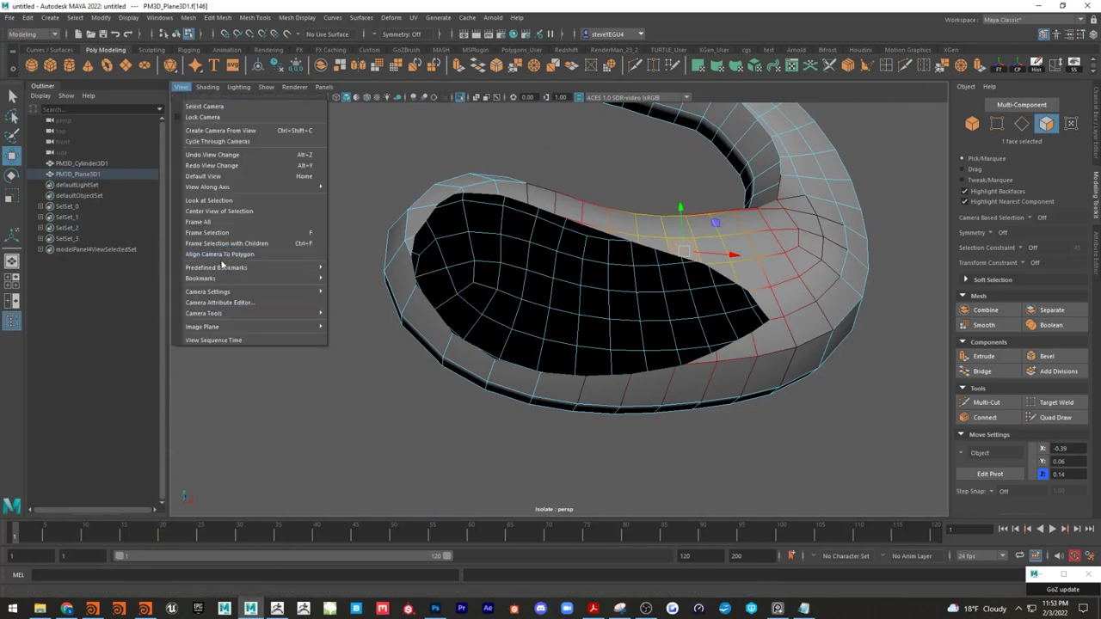
click(218, 302)
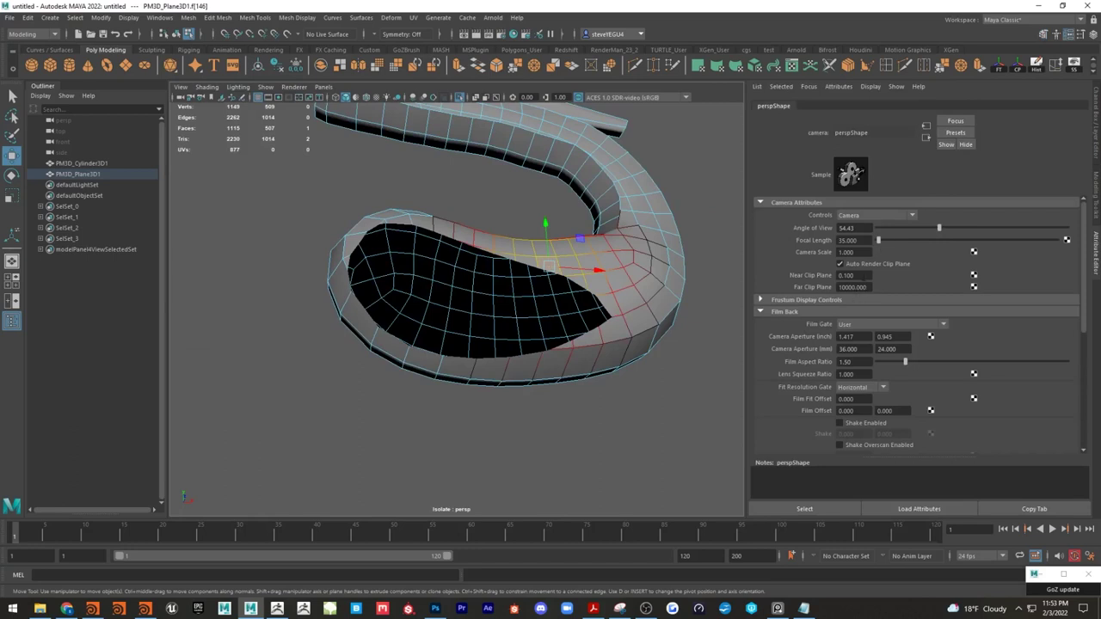
click(846, 275)
text(.01)
key(Return)
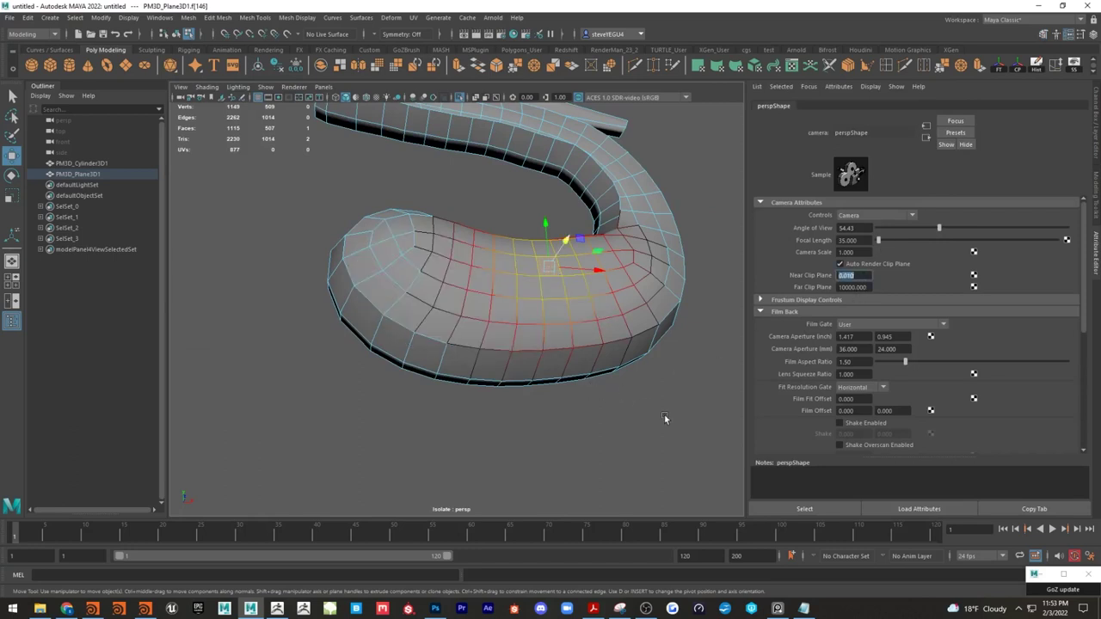
Step: Examine the hammer's inner bend and the gap where the lower curl meets the upper arm
scroll(609, 399, up, 10)
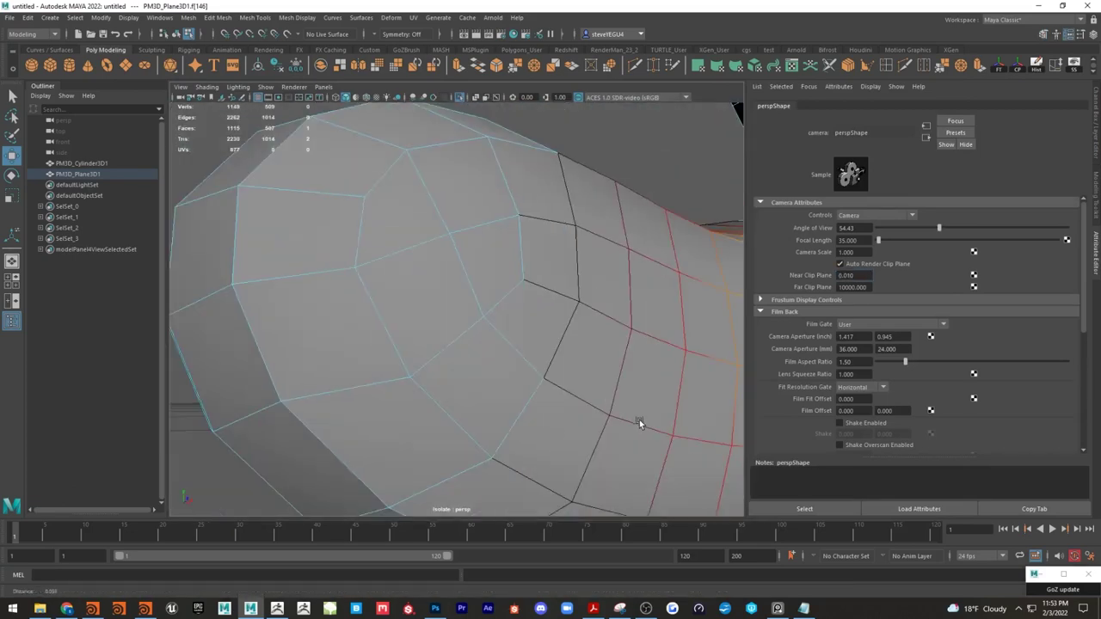
scroll(638, 420, down, 5)
key(w)
alt+drag(637, 420, 614, 364)
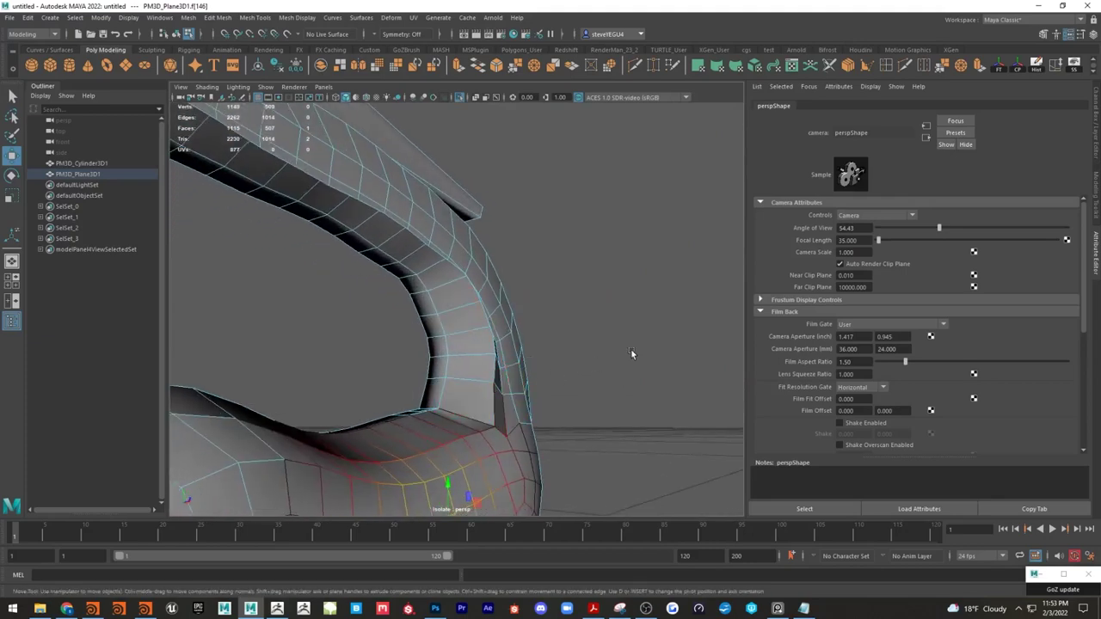
alt+drag(562, 312, 528, 329)
scroll(529, 328, down, 4)
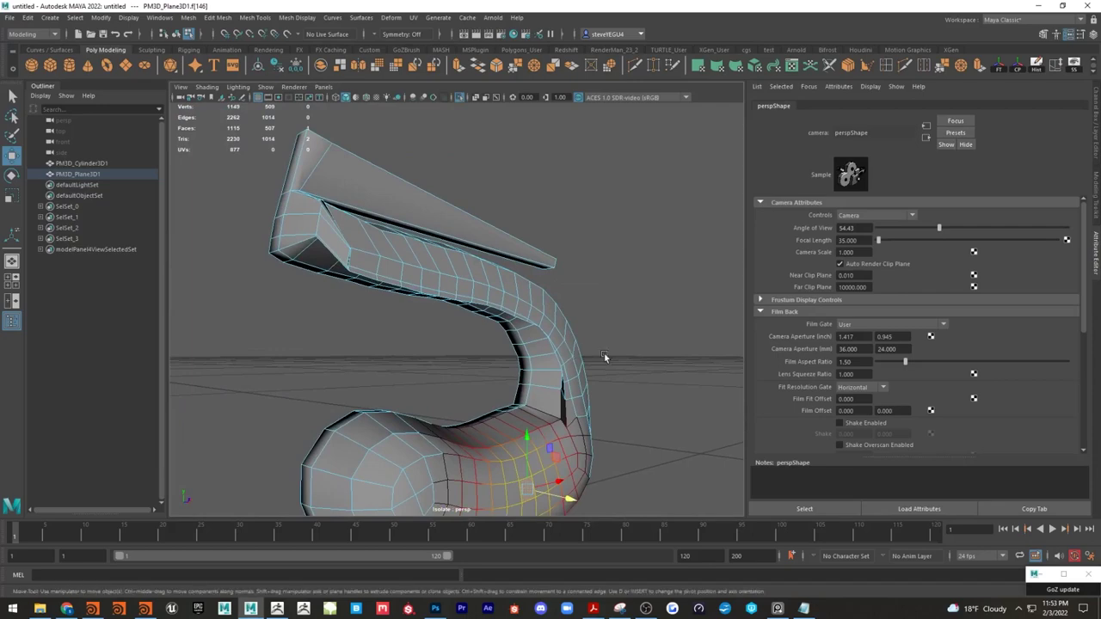
scroll(604, 353, up, 3)
mouse_move(612, 356)
alt+middle_down()
mouse_move(640, 354)
mouse_move(631, 348)
alt+middle_up()
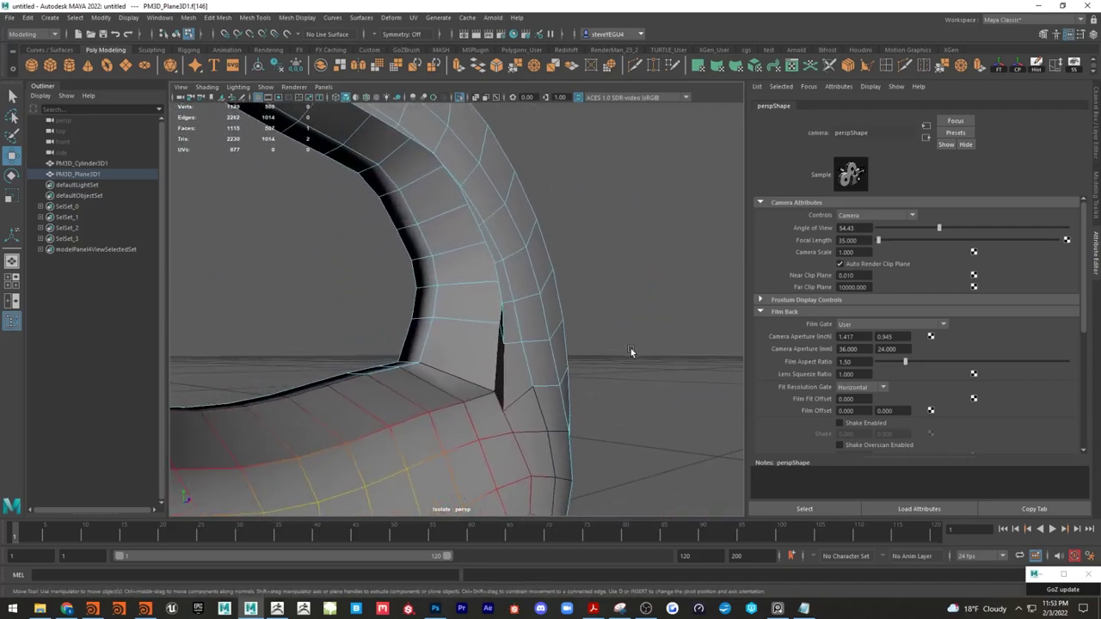
alt+drag(630, 348, 630, 351)
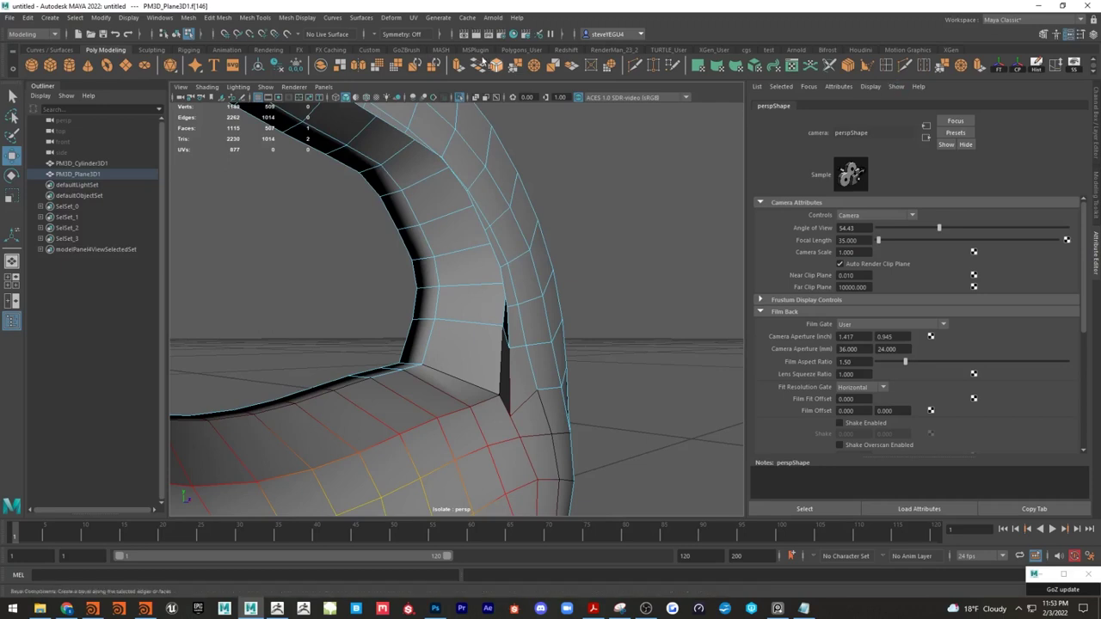
Step: Collapse the selected face on the lower curl's front and clear the selection
click(256, 17)
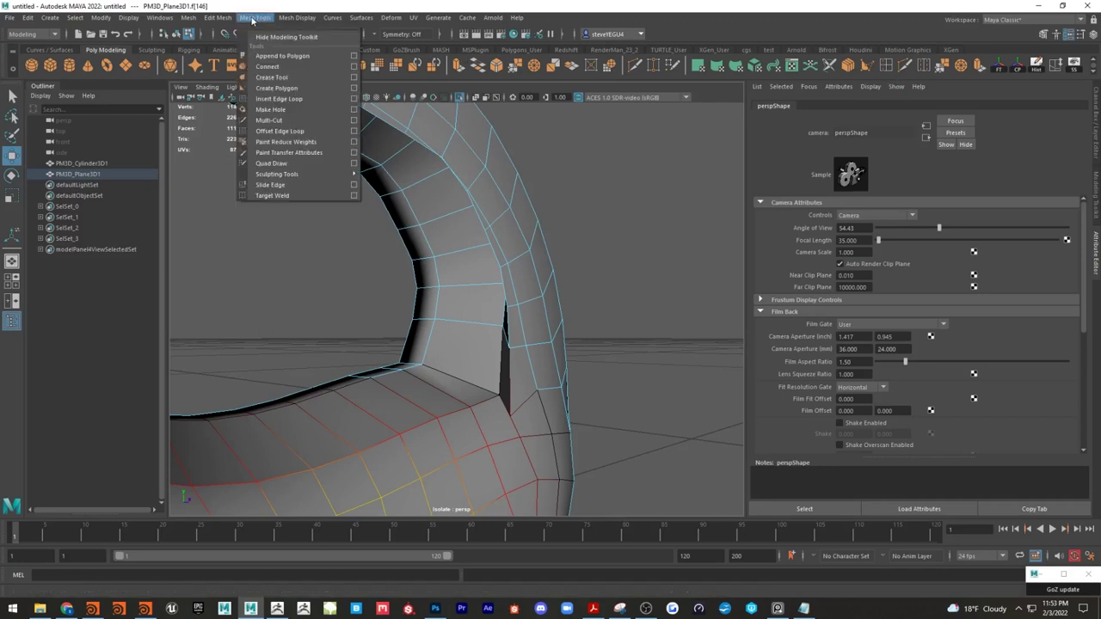
mouse_move(226, 17)
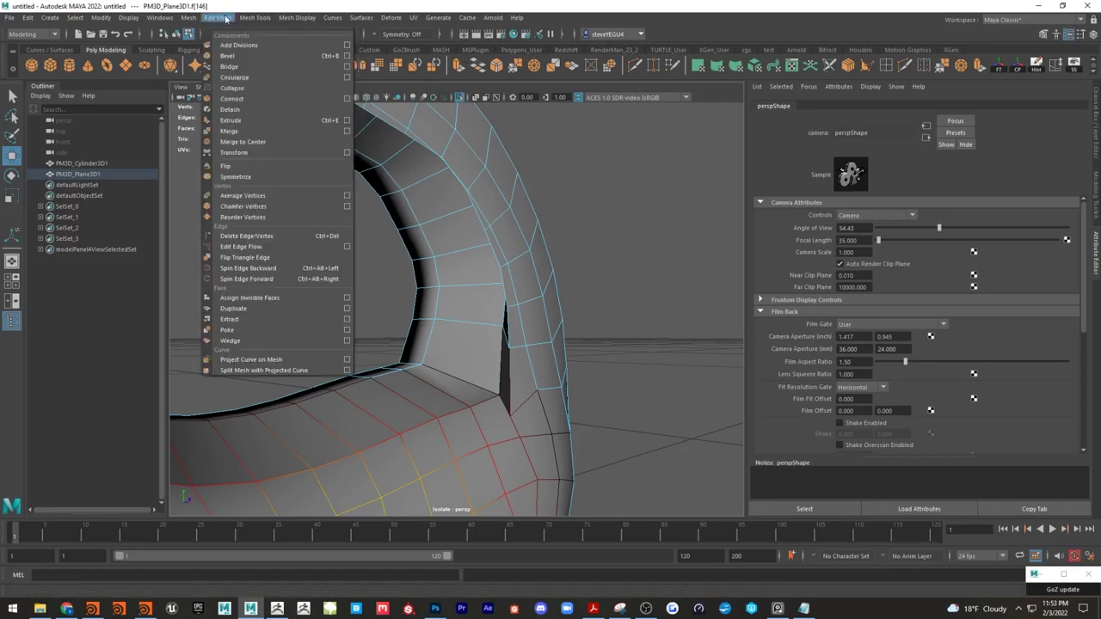
click(266, 88)
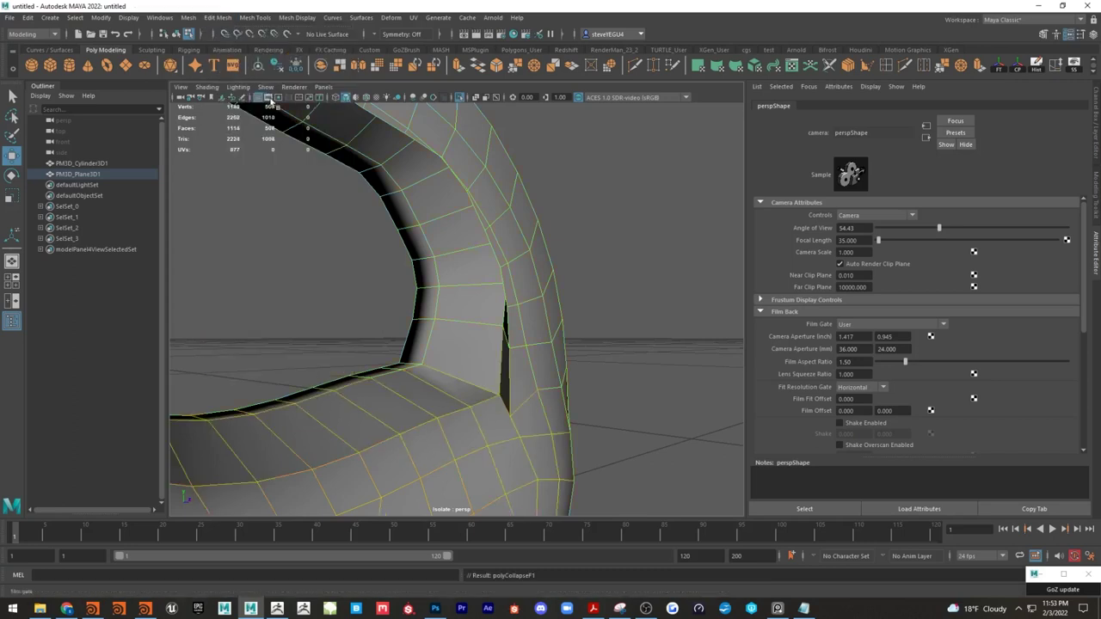
click(622, 230)
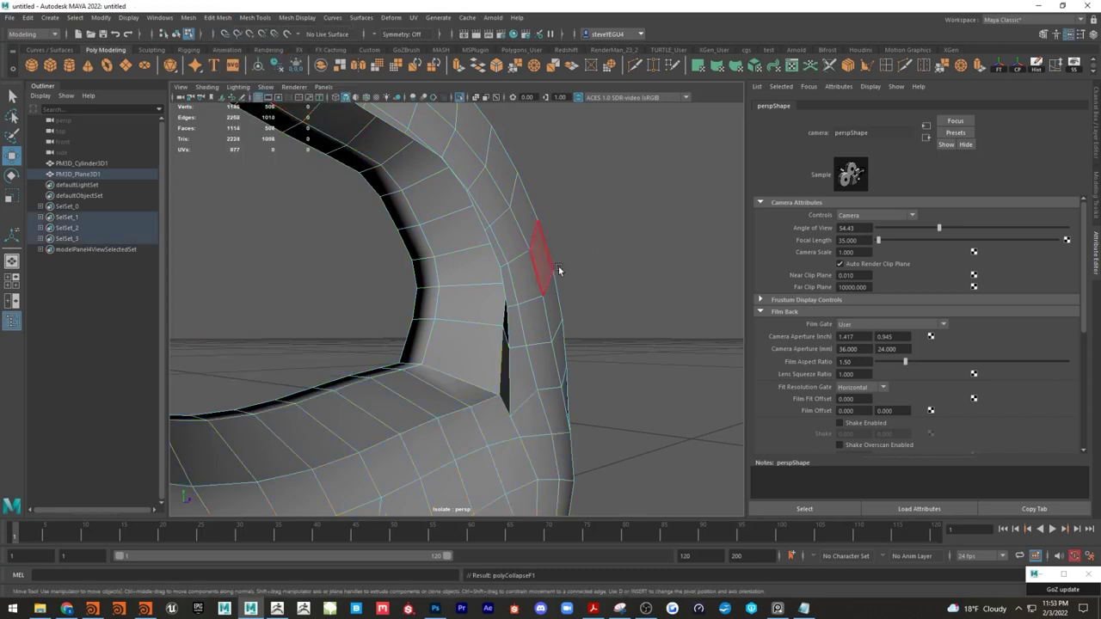
Step: Select the short edge beside the gap at the hammer's inner bend and collapse it
right_drag(513, 326, 505, 316)
click(507, 325)
click(522, 322)
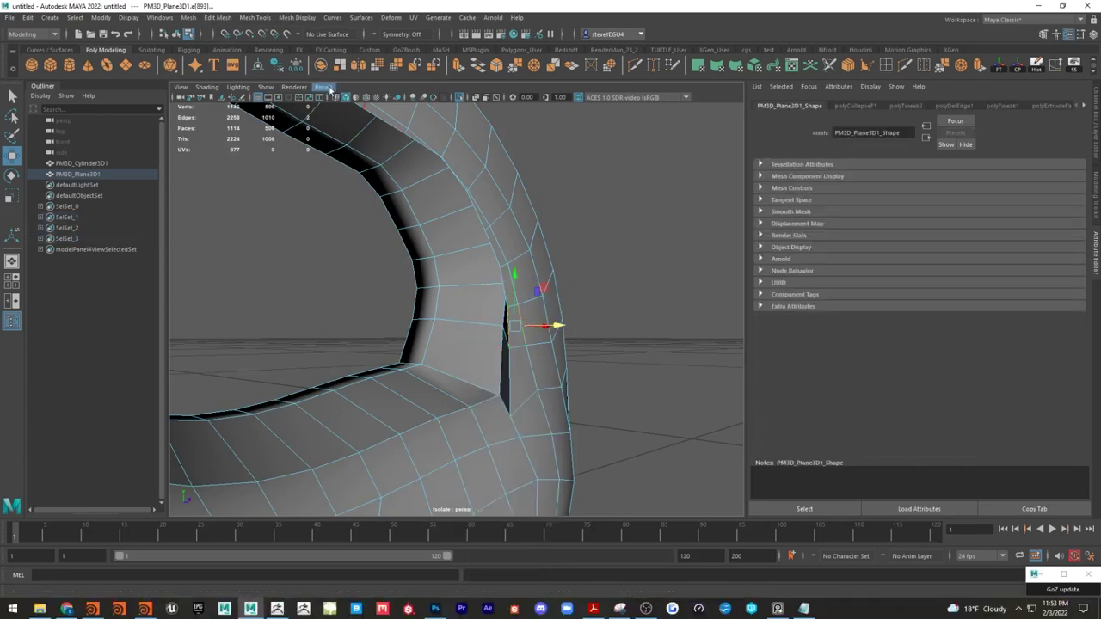
click(219, 18)
click(232, 87)
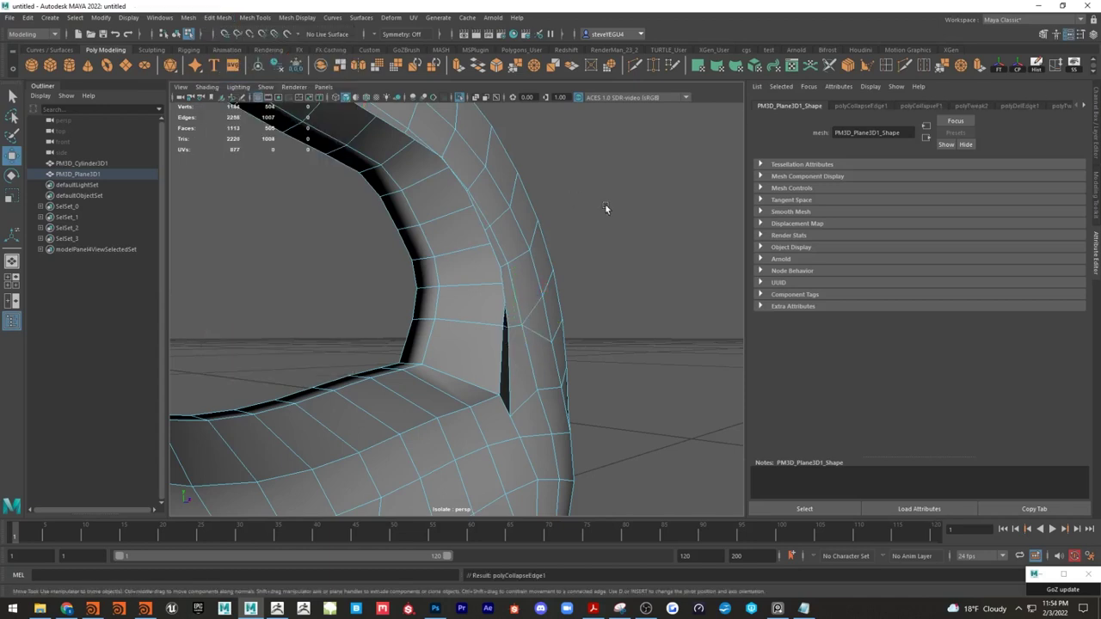
Step: Try collapsing the next edge up beside the gap, and undo that collapse
alt+drag(598, 241, 623, 244)
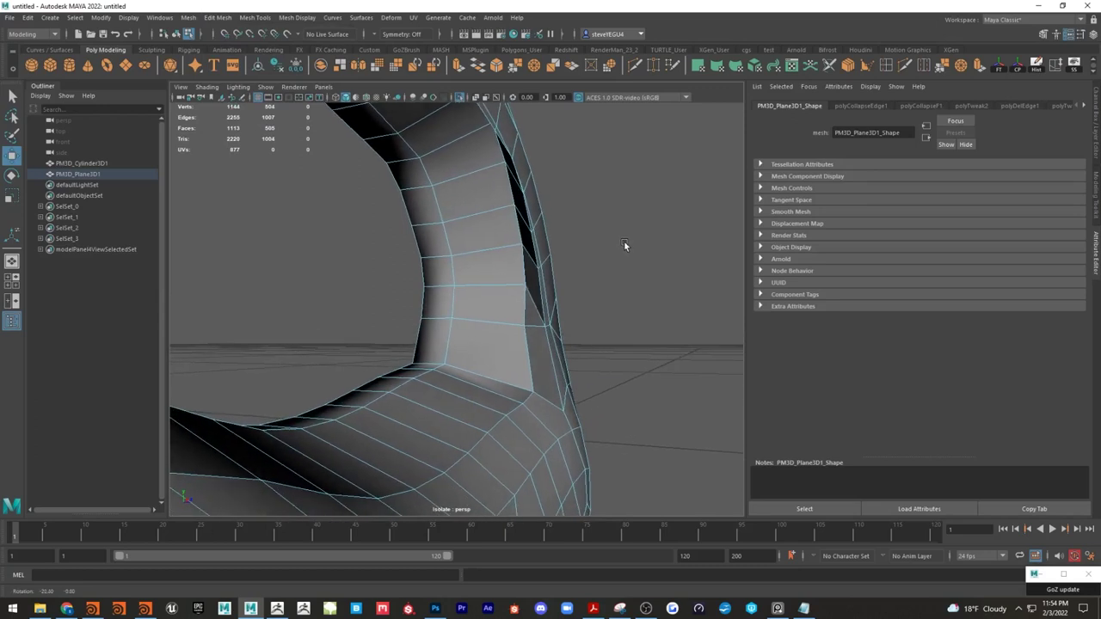
click(543, 297)
alt+drag(663, 287, 528, 280)
click(528, 280)
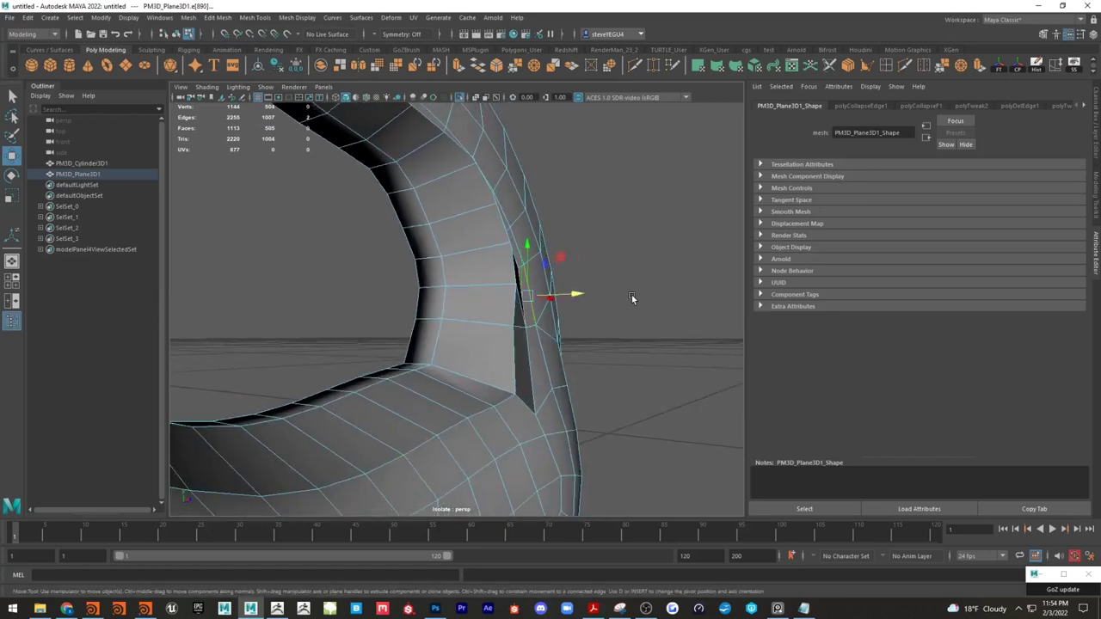
key(g)
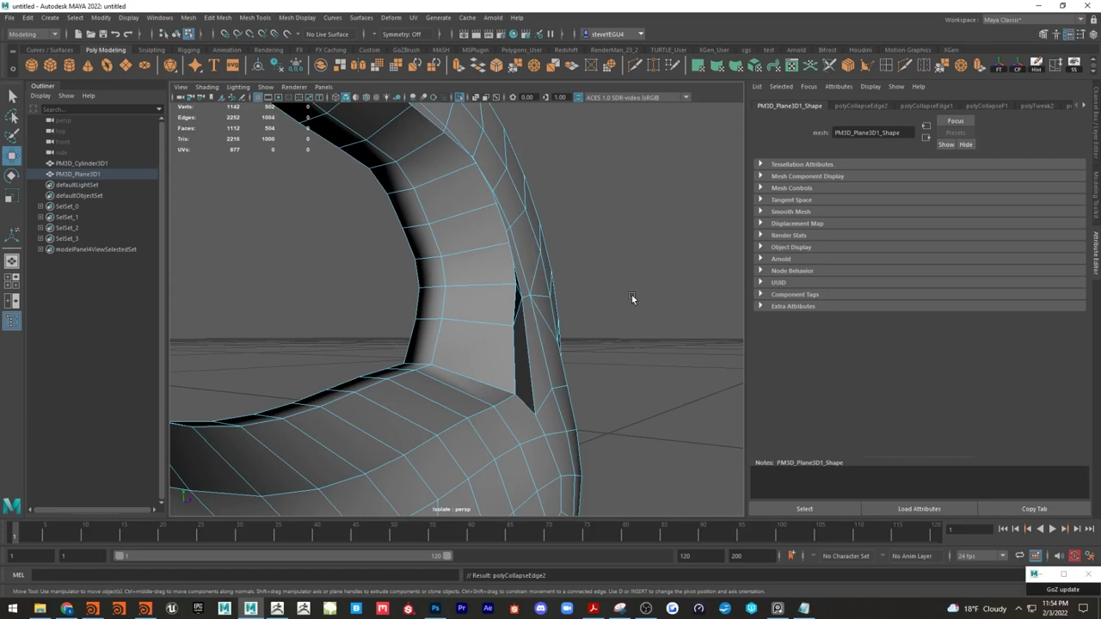
key(ctrl+z)
key(ctrl+z)
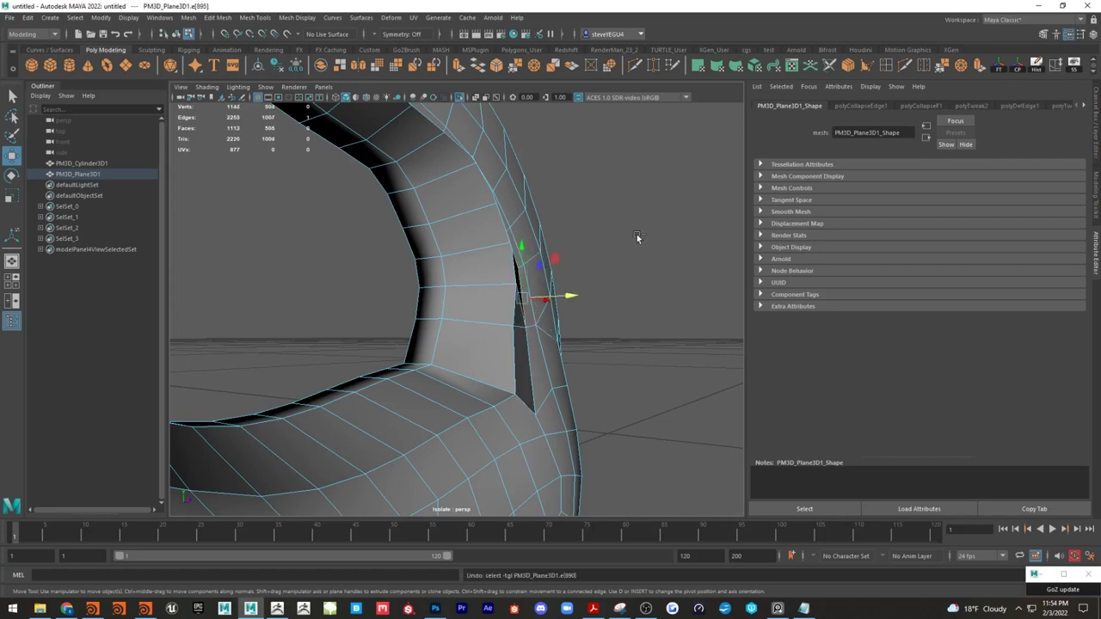
Step: Select the narrow face loop running along the upper arm's side, deselect its faces on the lower curl, and delete the rest
alt+drag(626, 229, 584, 239)
right_drag(503, 226, 498, 267)
click(471, 342)
click(472, 338)
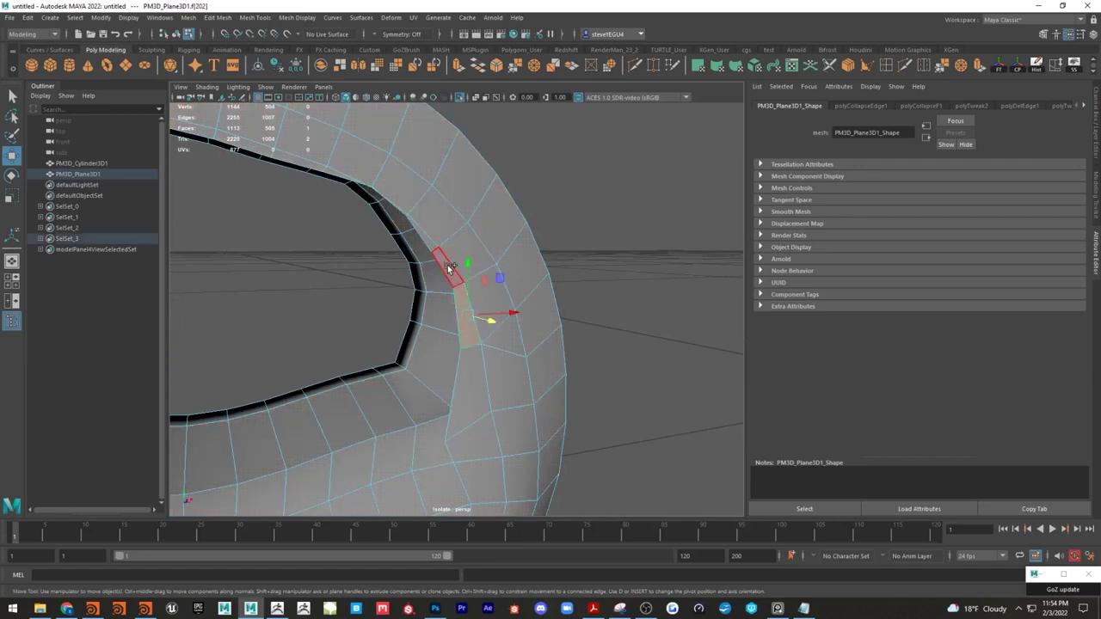
shift+double_click(447, 264)
alt+right_drag(617, 282, 568, 297)
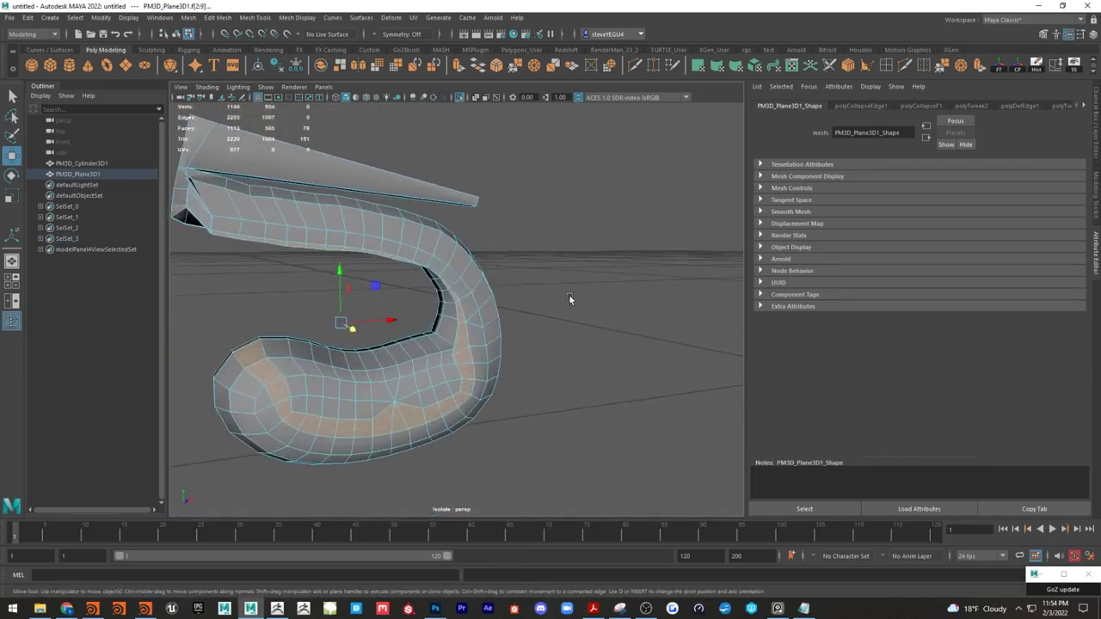
ctrl+drag(524, 447, 368, 294)
key(Delete)
Step: Delete the faces closing the arm's end where it meets the hammer's head block
alt+right_drag(368, 294, 371, 283)
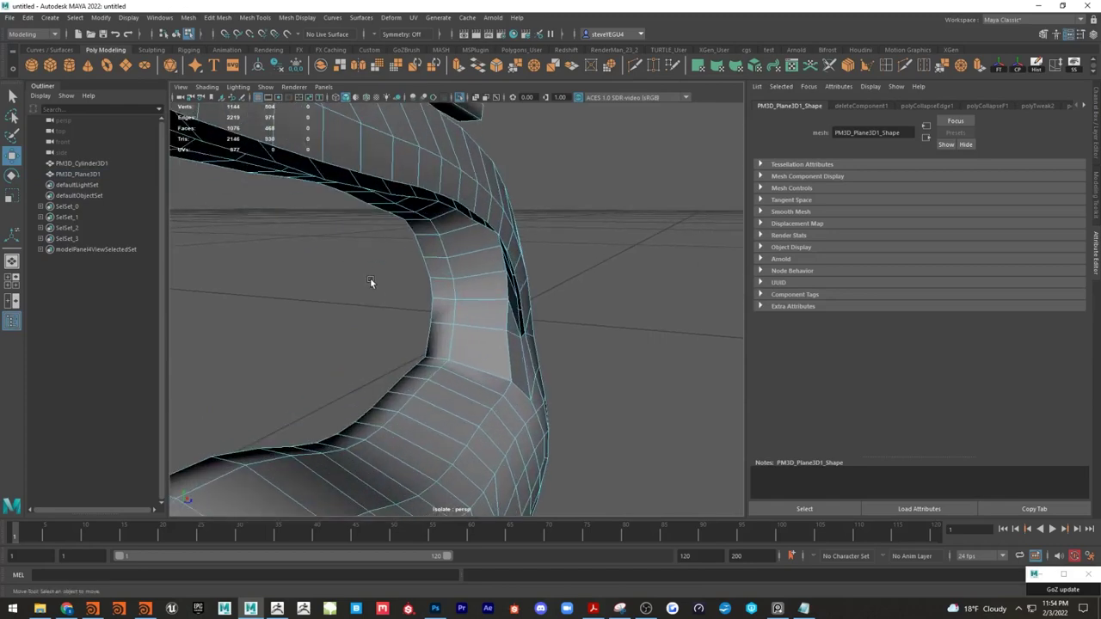
alt+middle_drag(372, 283, 391, 291)
alt+drag(390, 287, 485, 300)
alt+right_drag(485, 300, 486, 297)
alt+drag(487, 297, 492, 296)
alt+right_drag(492, 296, 541, 321)
click(541, 321)
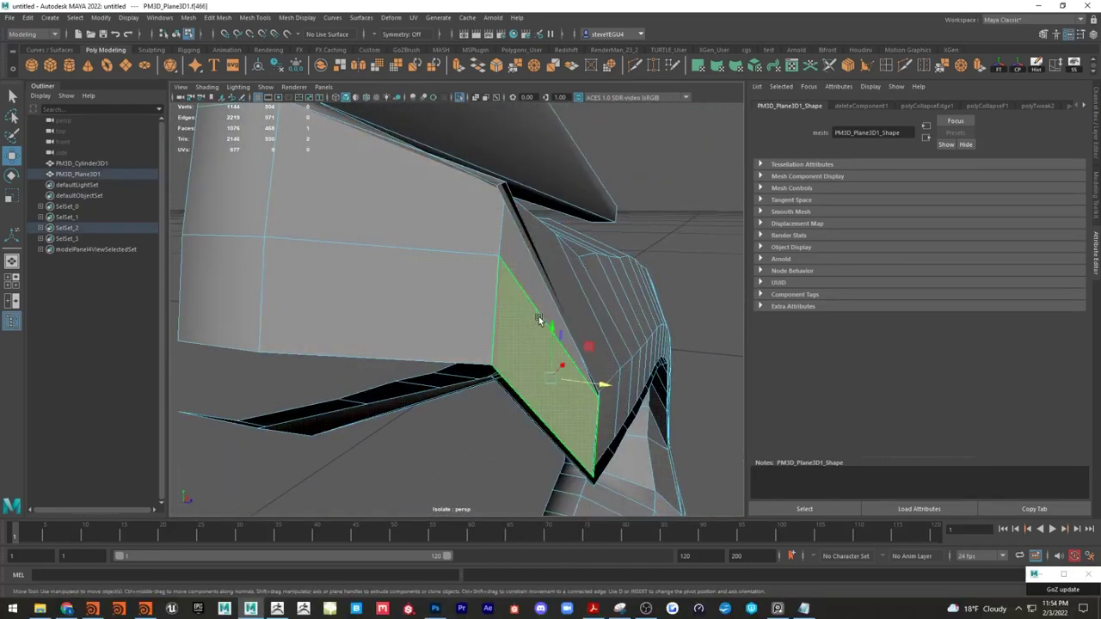
shift+click(534, 268)
key(Delete)
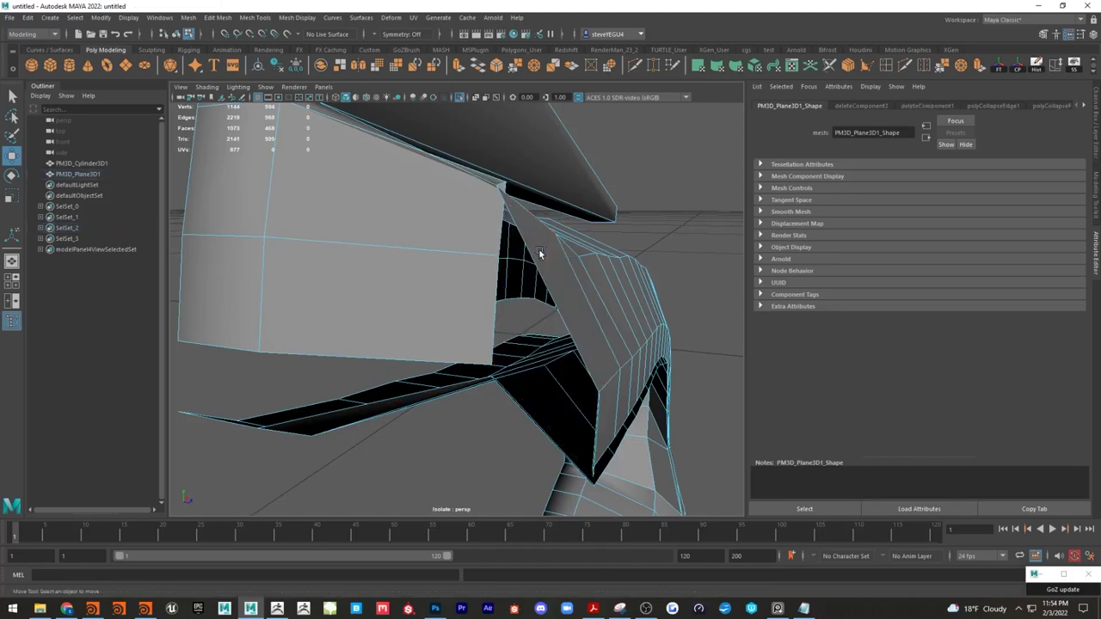
Step: Delete the row of side faces along the upper arm's lower edge, from its open end to the inner bend
scroll(614, 273, down, 6)
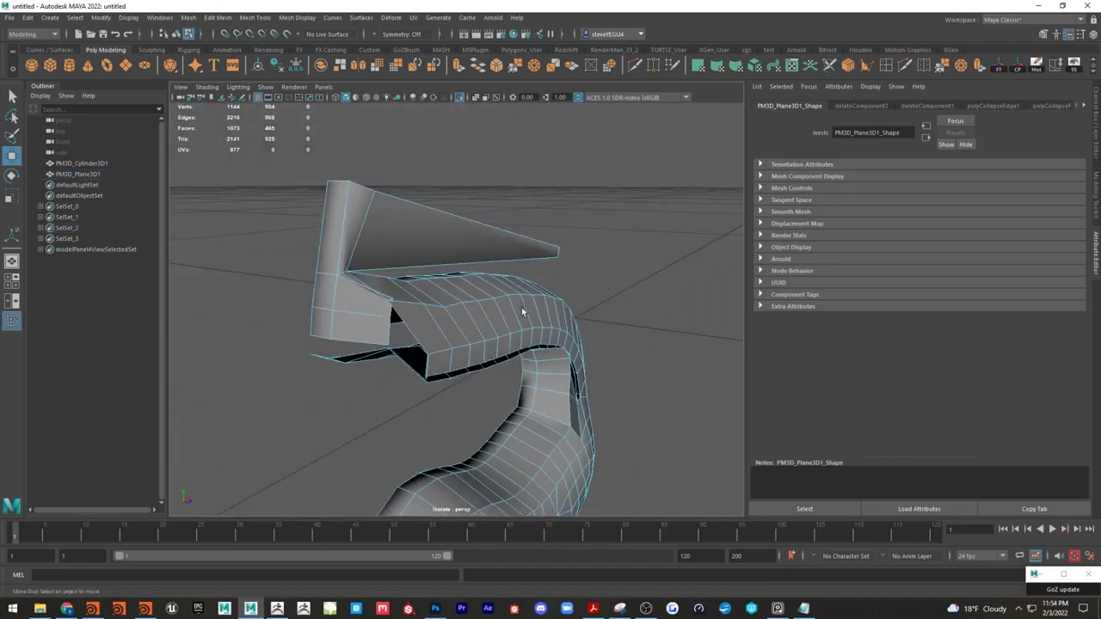
click(426, 327)
alt+drag(541, 317, 502, 307)
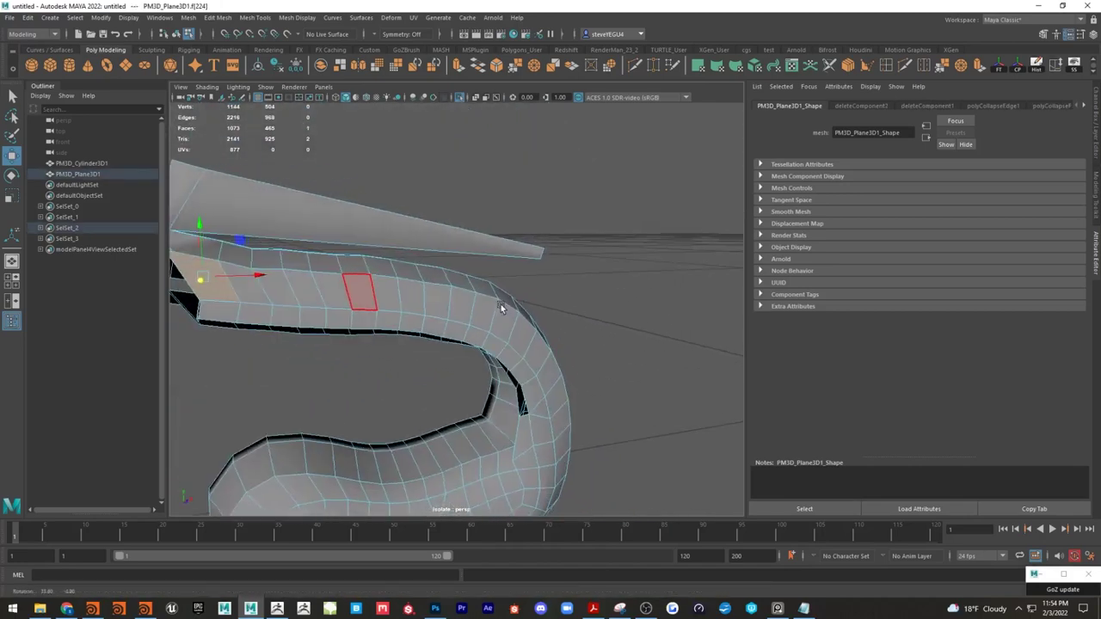
click(527, 391)
shift+double_click(216, 314)
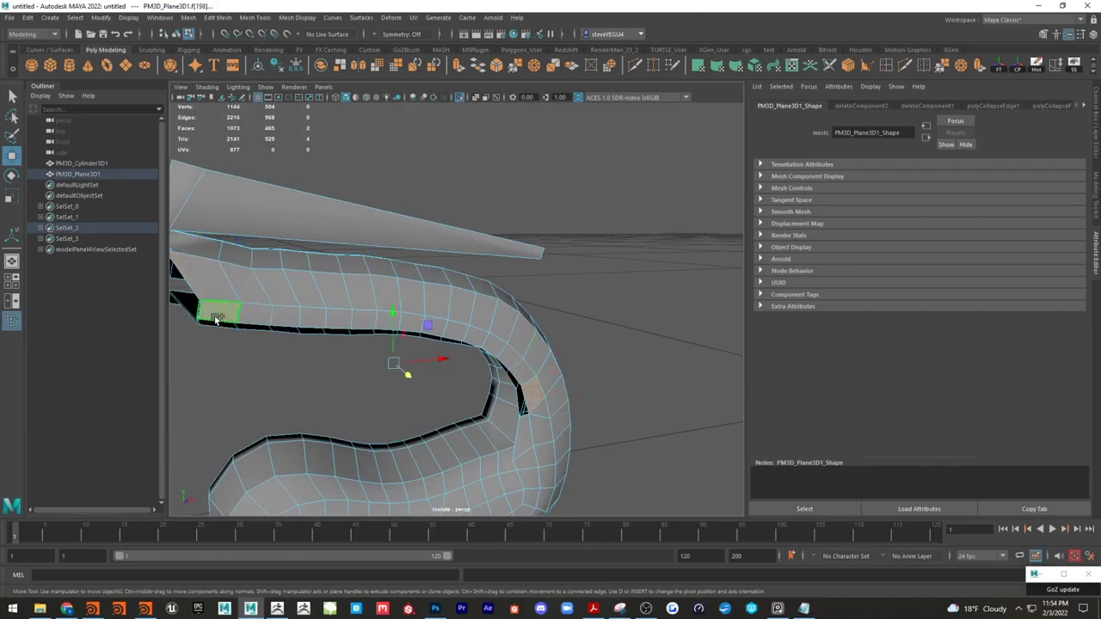
key(Delete)
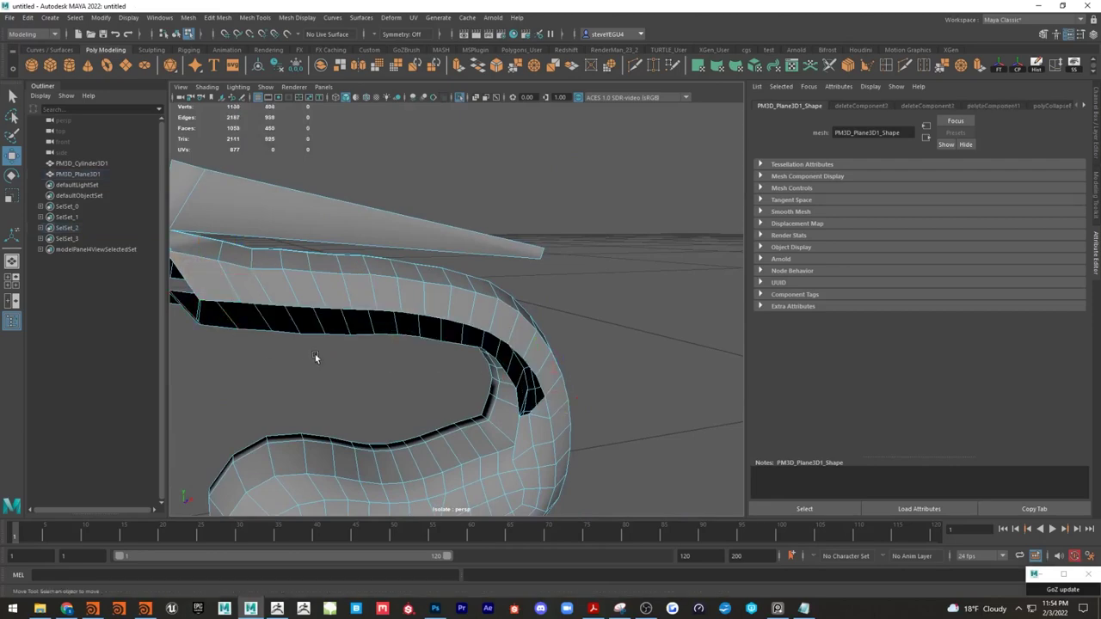
Step: Delete the thin leftover face inside the open end of the upper arm
alt+drag(314, 355, 398, 352)
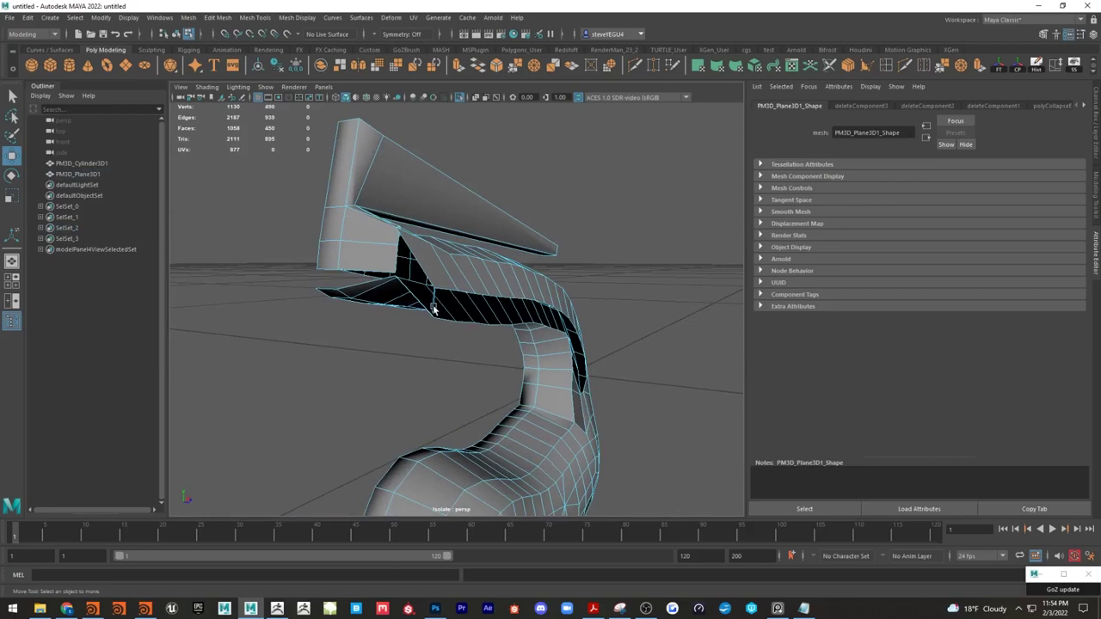
scroll(475, 328, up, 6)
scroll(466, 305, down, 2)
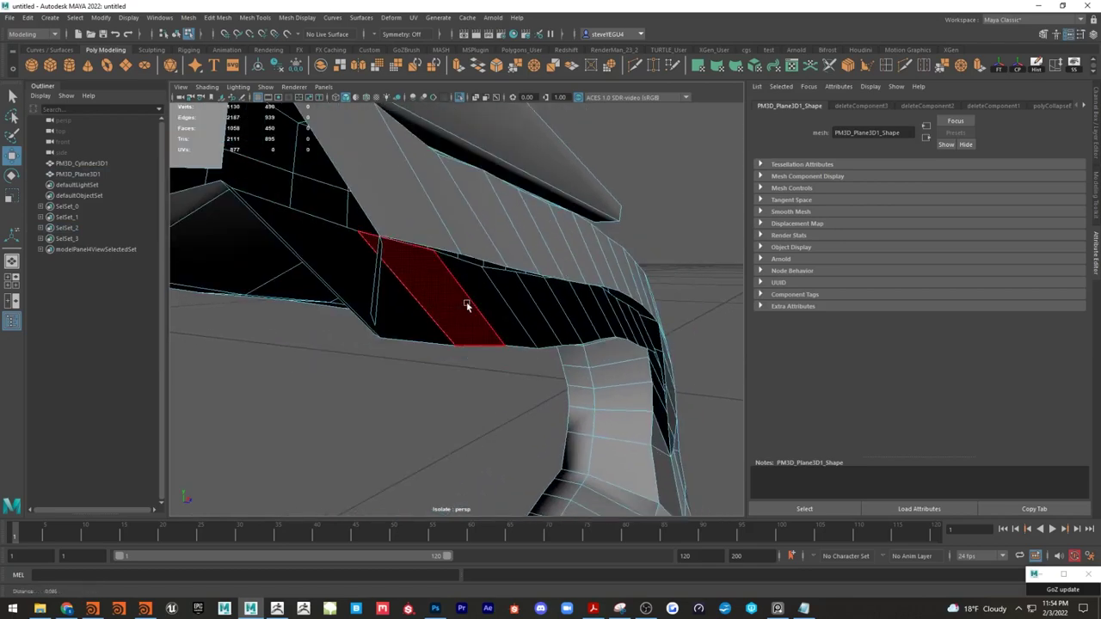
right_drag(437, 287, 432, 318)
click(375, 281)
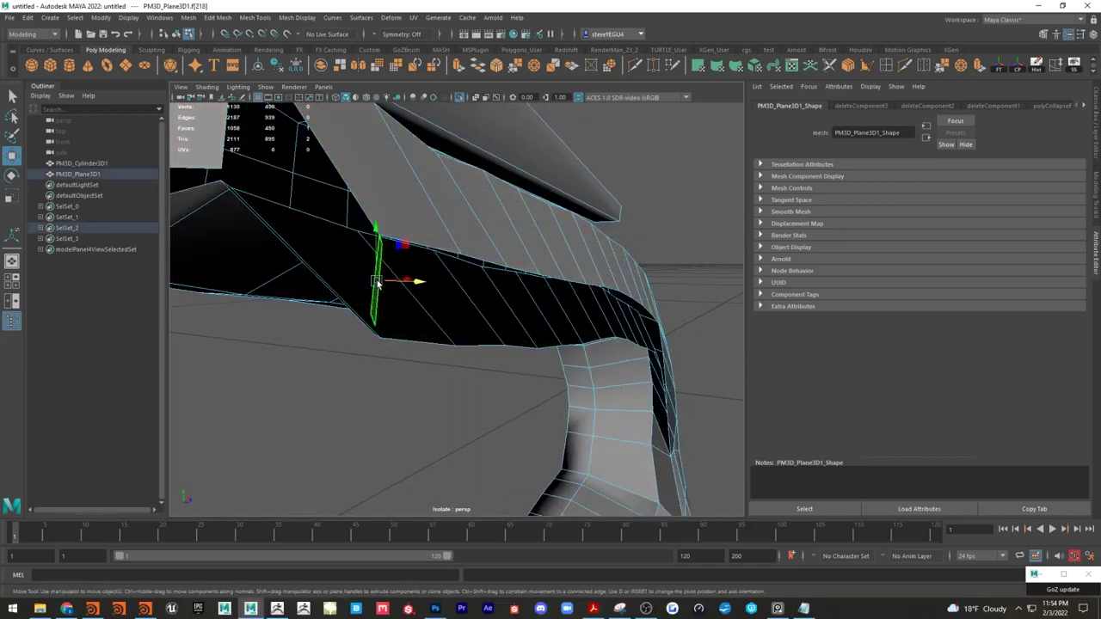
key(Delete)
alt+drag(377, 279, 401, 256)
right_drag(400, 255, 401, 226)
click(297, 282)
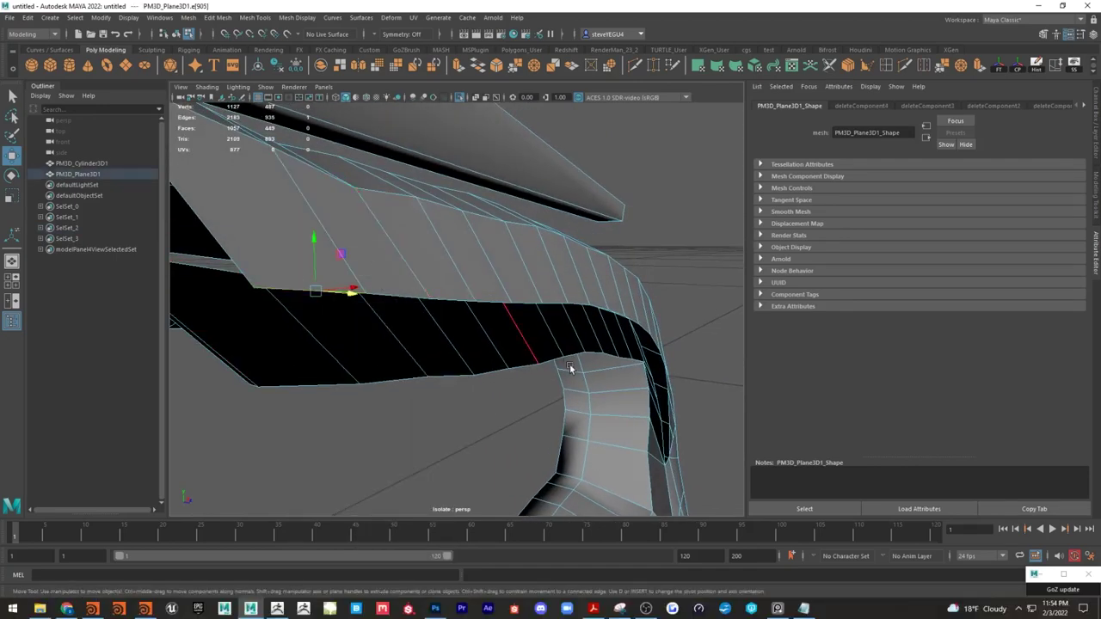
alt+drag(568, 368, 584, 401)
click(557, 372)
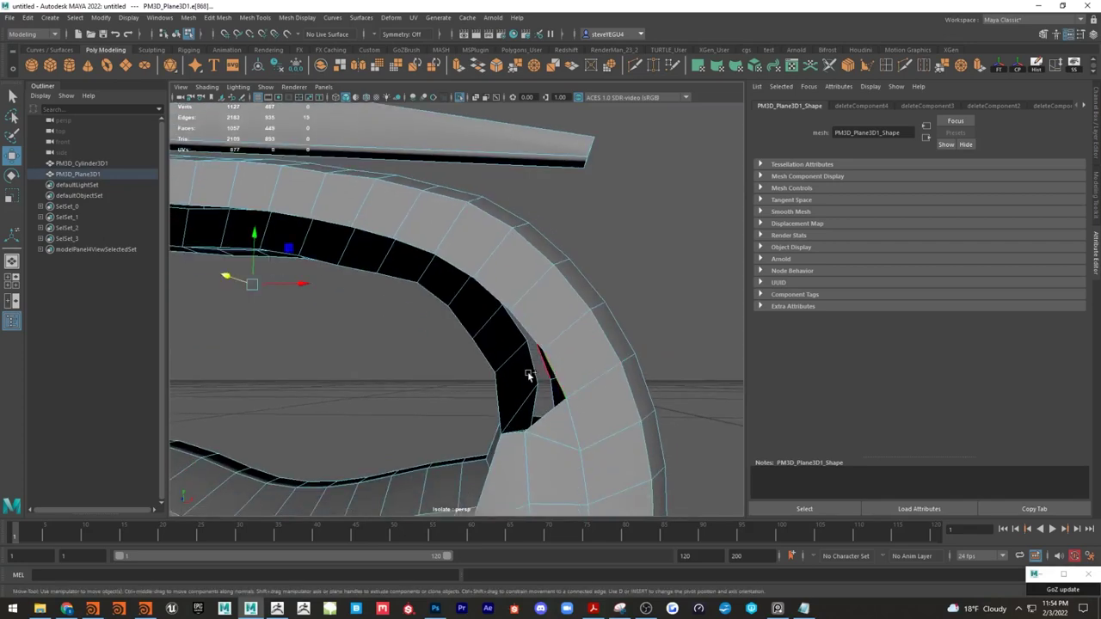
alt+drag(527, 370, 464, 348)
shift+click(585, 387)
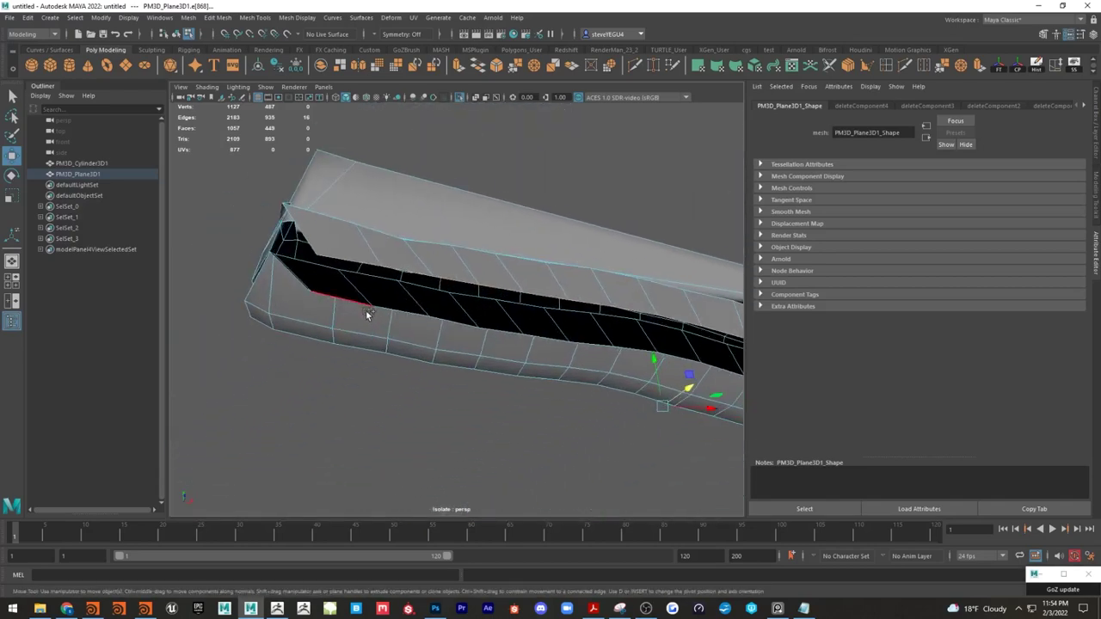
click(562, 188)
alt+drag(614, 190, 595, 186)
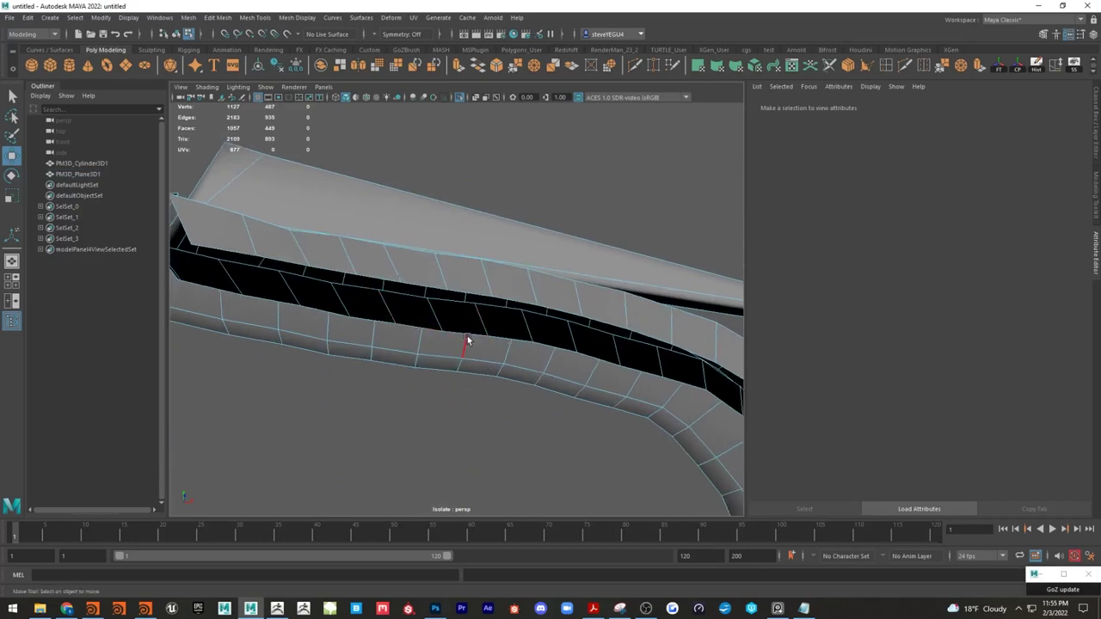
Step: Select the row of interior faces exposed along the upper arm's underside and delete it
right_drag(467, 311, 501, 308)
alt+drag(434, 394, 490, 290)
right_drag(489, 291, 491, 318)
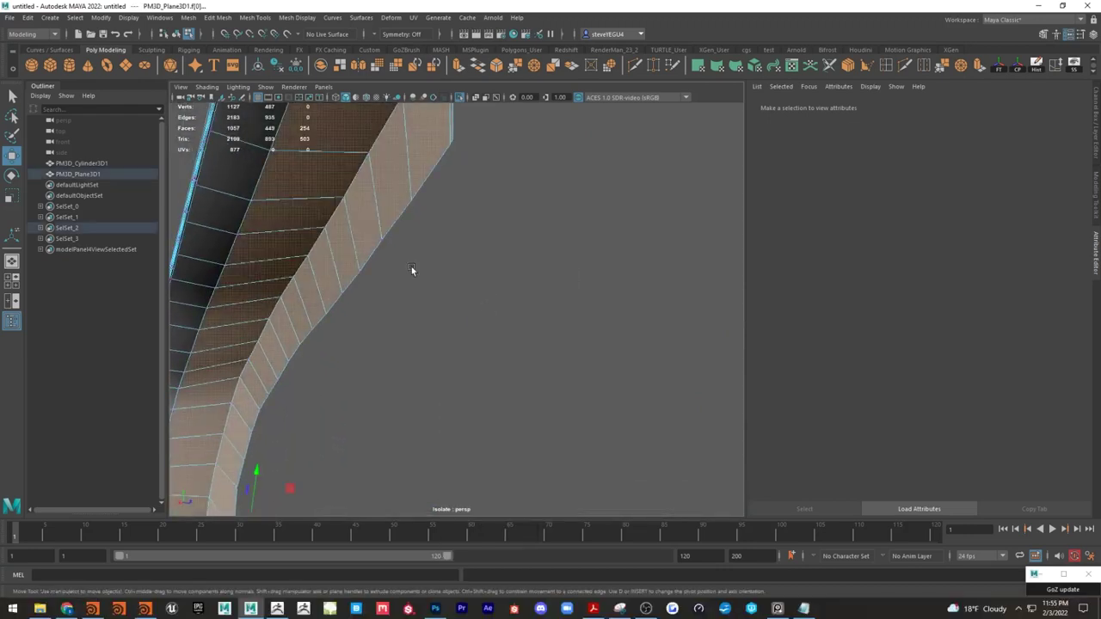
click(430, 163)
shift+double_click(406, 180)
scroll(495, 299, down, 10)
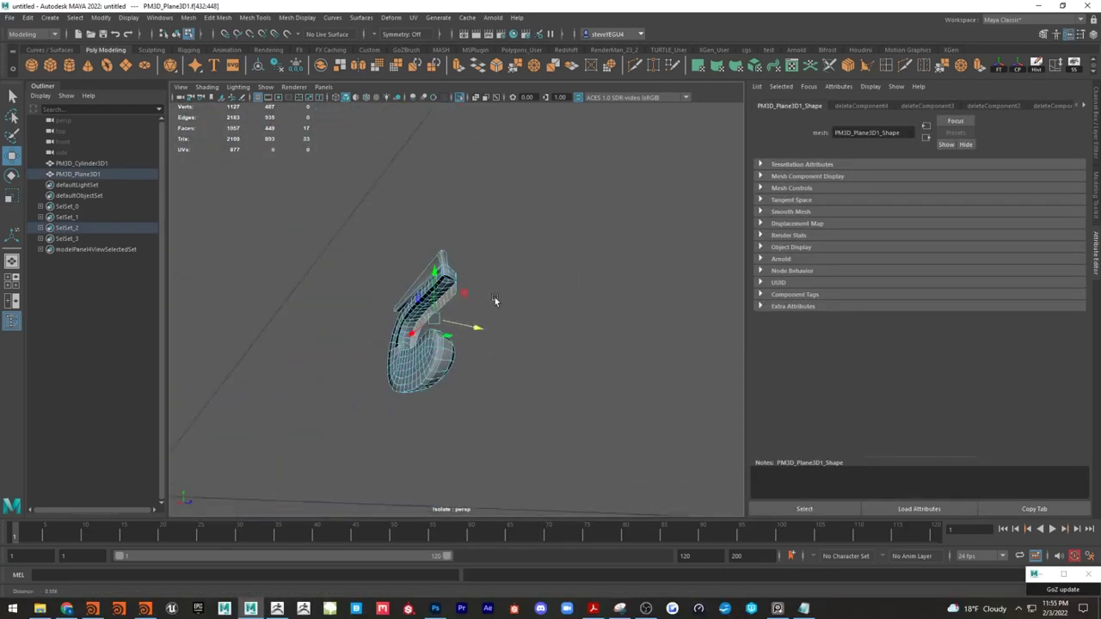
alt+drag(495, 299, 315, 322)
alt+right_drag(314, 322, 410, 346)
scroll(401, 344, down, 5)
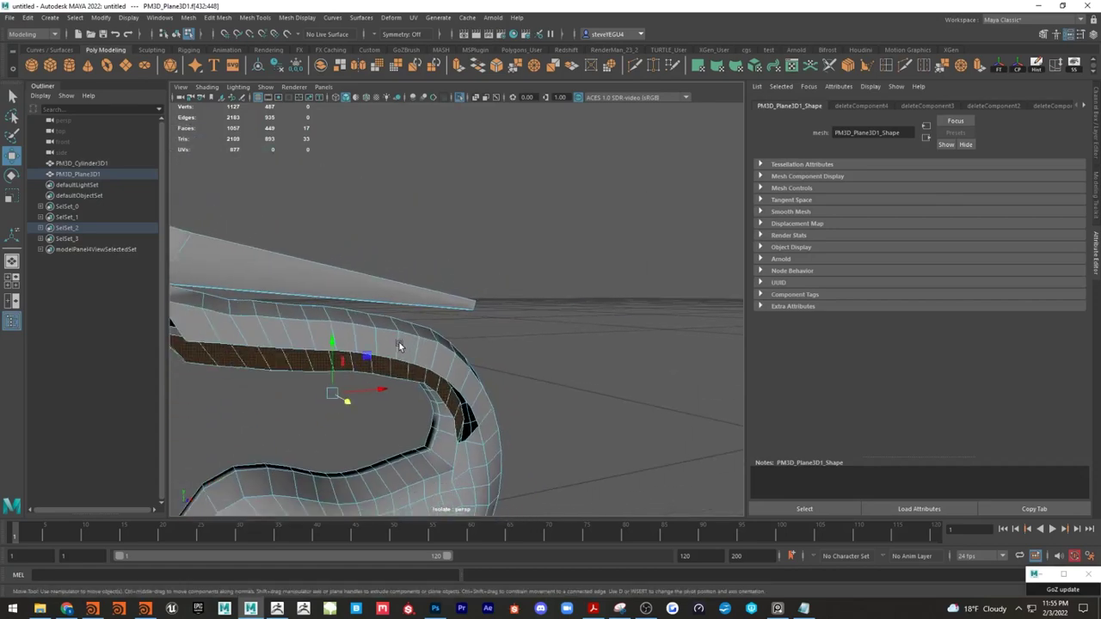
key(Delete)
alt+drag(504, 335, 502, 307)
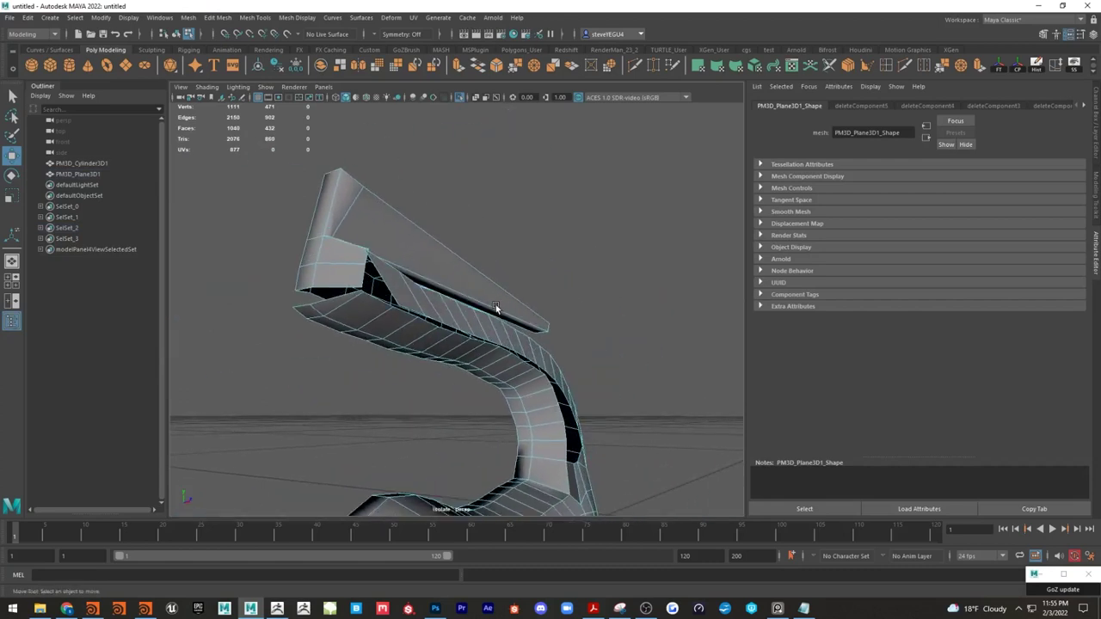
Step: Target Weld the facing border vertices to close the gap along the first part of the upper arm, starting at its open end
scroll(487, 312, up, 2)
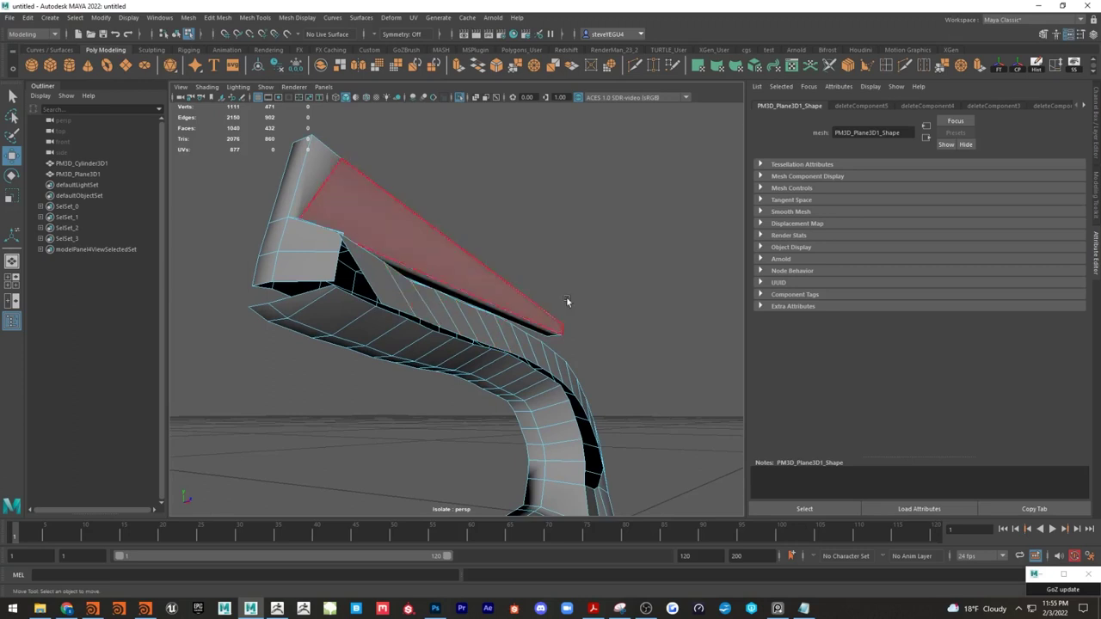
click(941, 66)
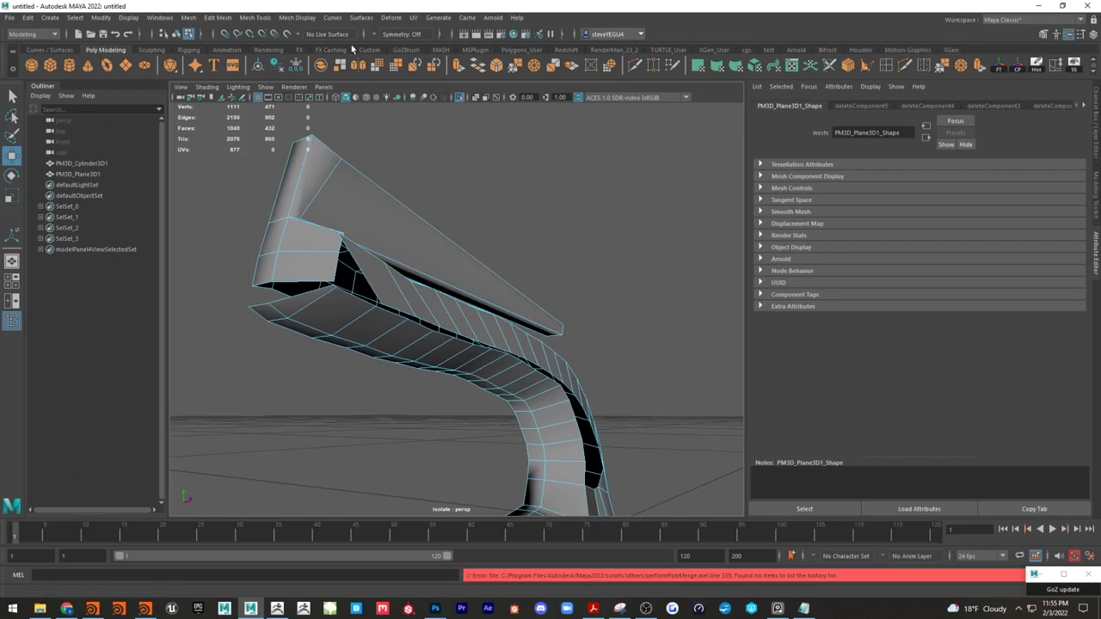
click(1092, 215)
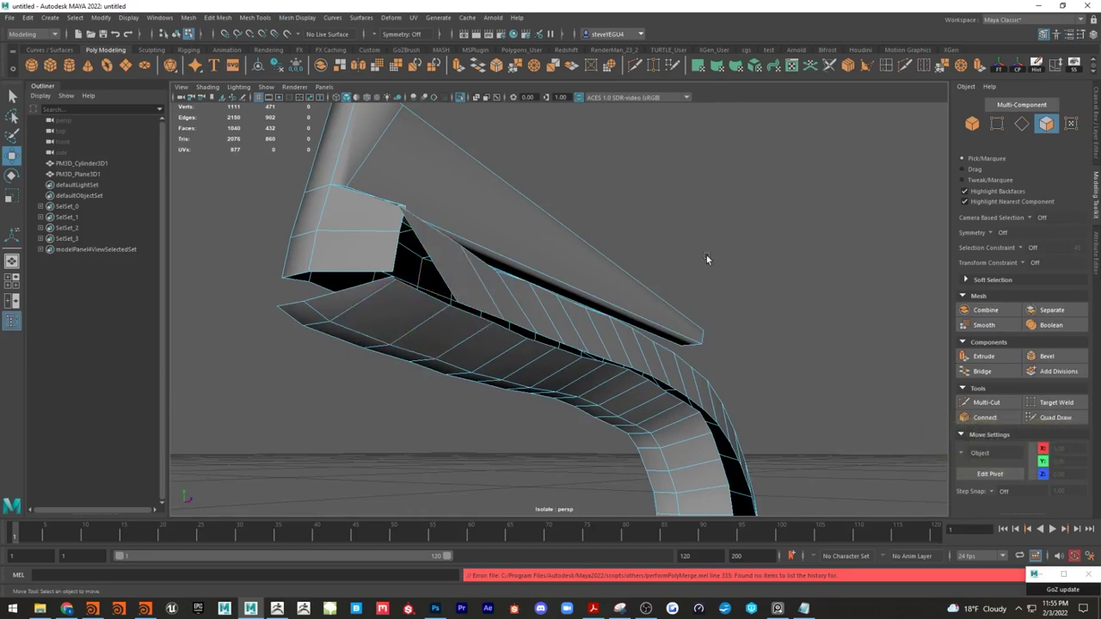
alt+drag(741, 249, 703, 261)
alt+drag(771, 241, 711, 215)
right_drag(710, 216, 655, 217)
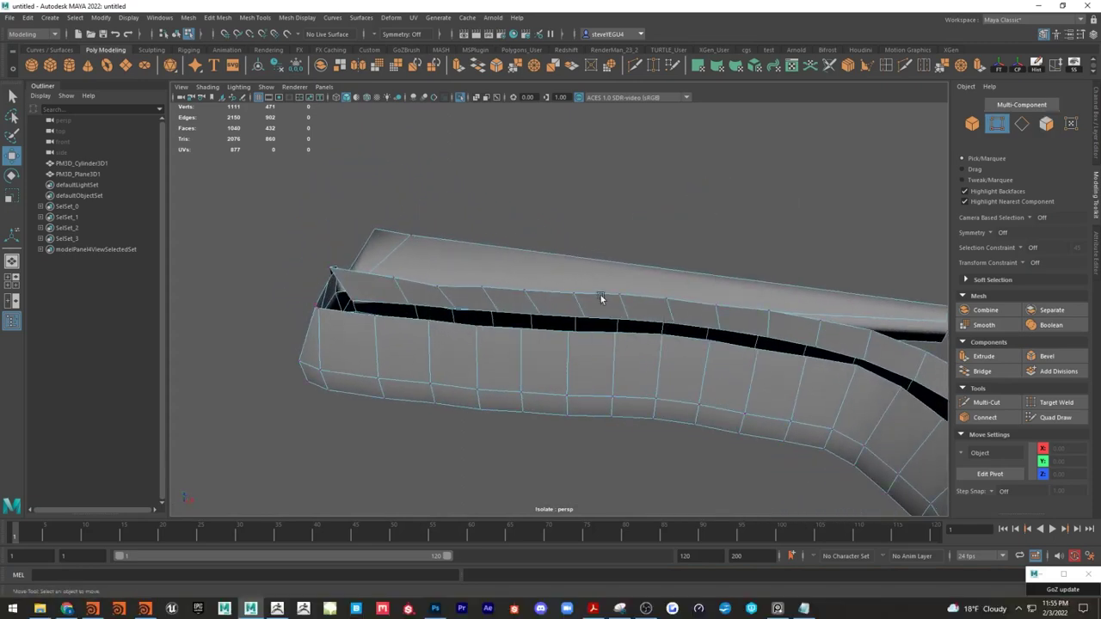
click(1056, 402)
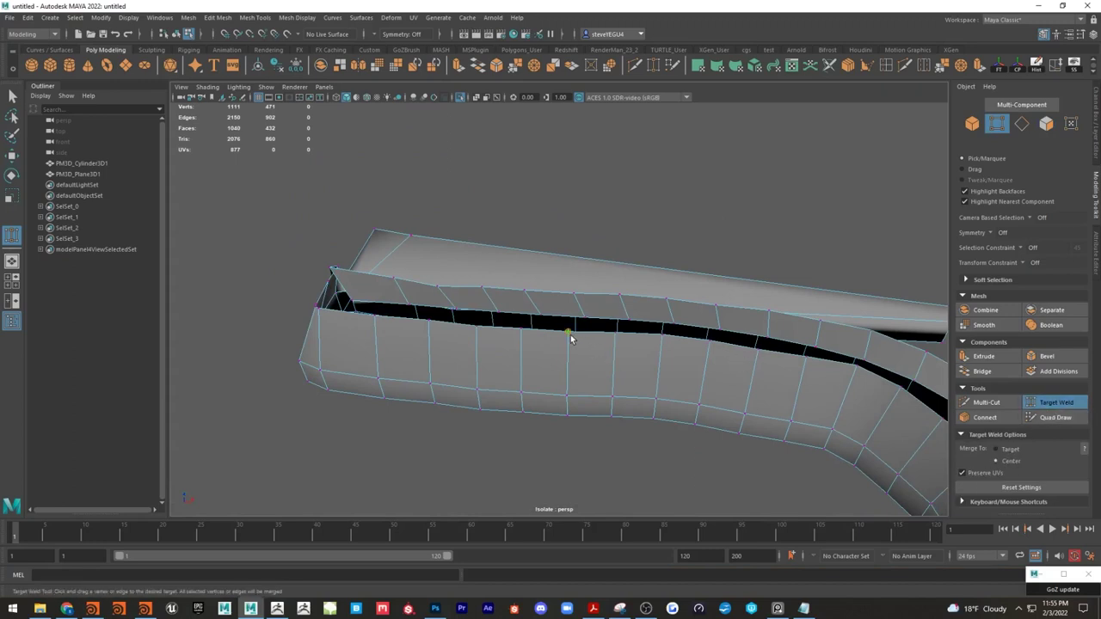
drag(570, 338, 399, 308)
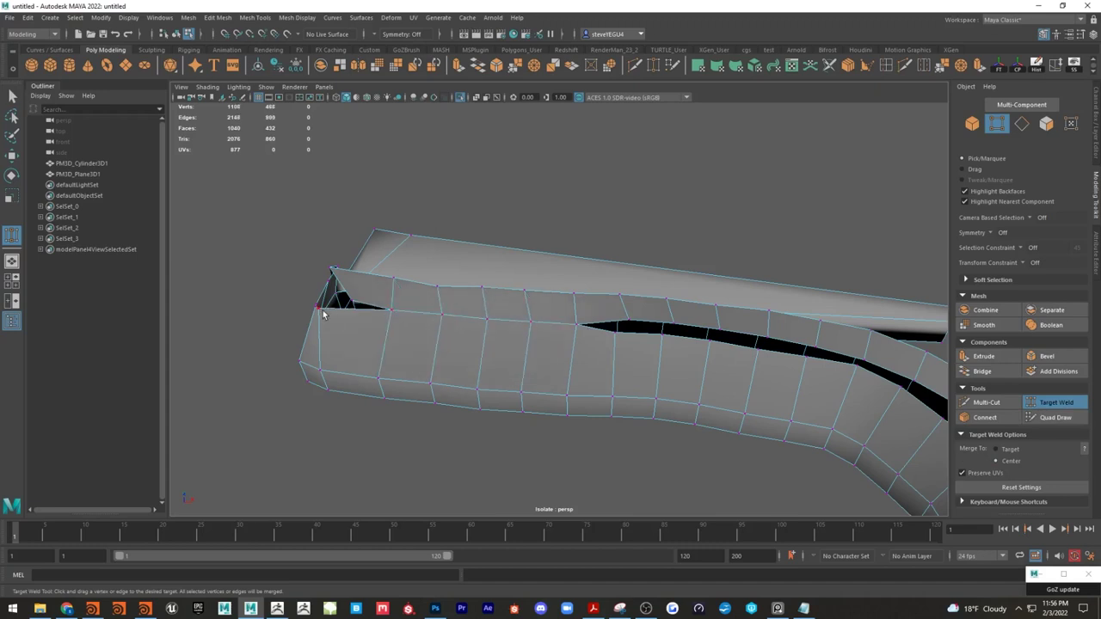
Step: Weld the next facing vertex pairs along the gap, continuing across the middle of the upper arm toward the bend
alt+drag(368, 185, 655, 404)
scroll(655, 396, up, 5)
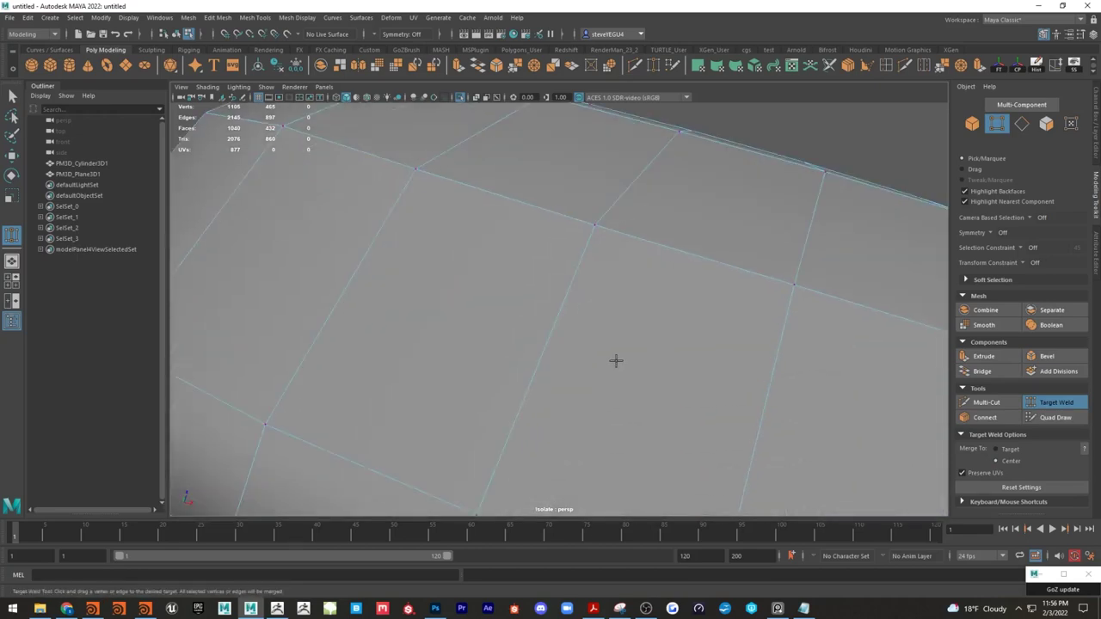
scroll(852, 153, down, 5)
alt+drag(852, 152, 817, 182)
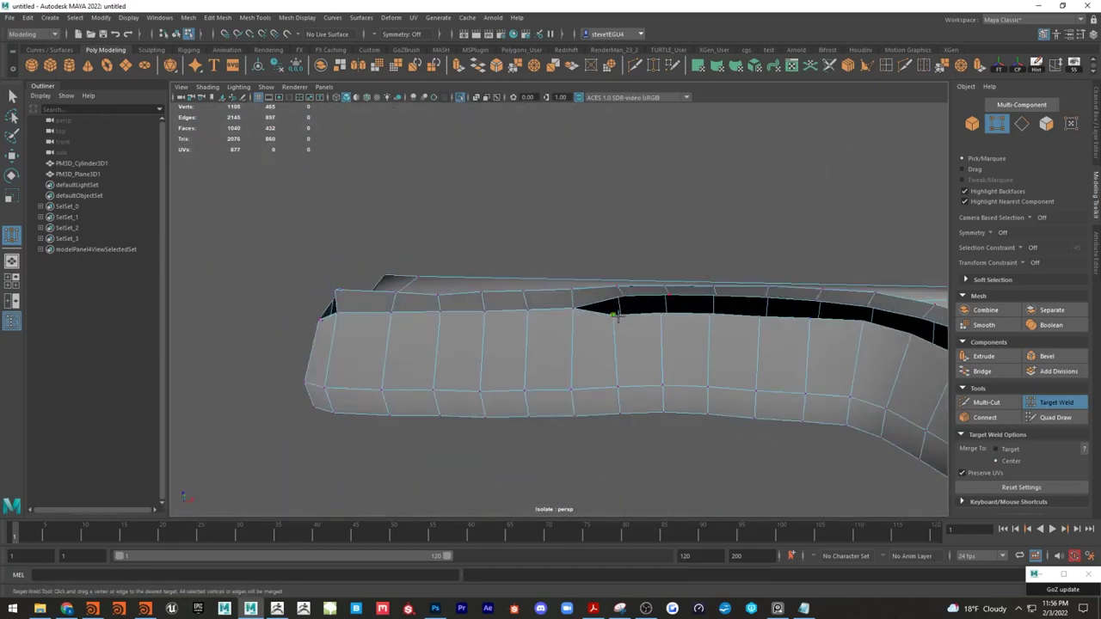
drag(614, 316, 669, 295)
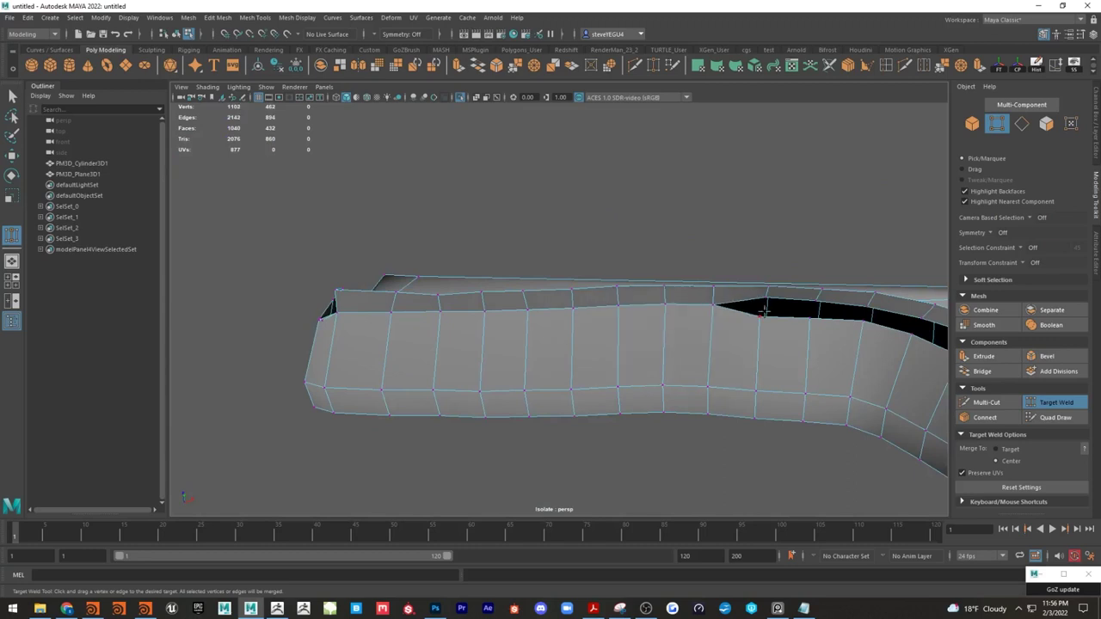
drag(765, 297, 766, 295)
Step: Weld the facing vertex pairs down around the bend, undoing the last weld made at the wide hole
alt+drag(891, 231, 692, 325)
scroll(725, 325, up, 4)
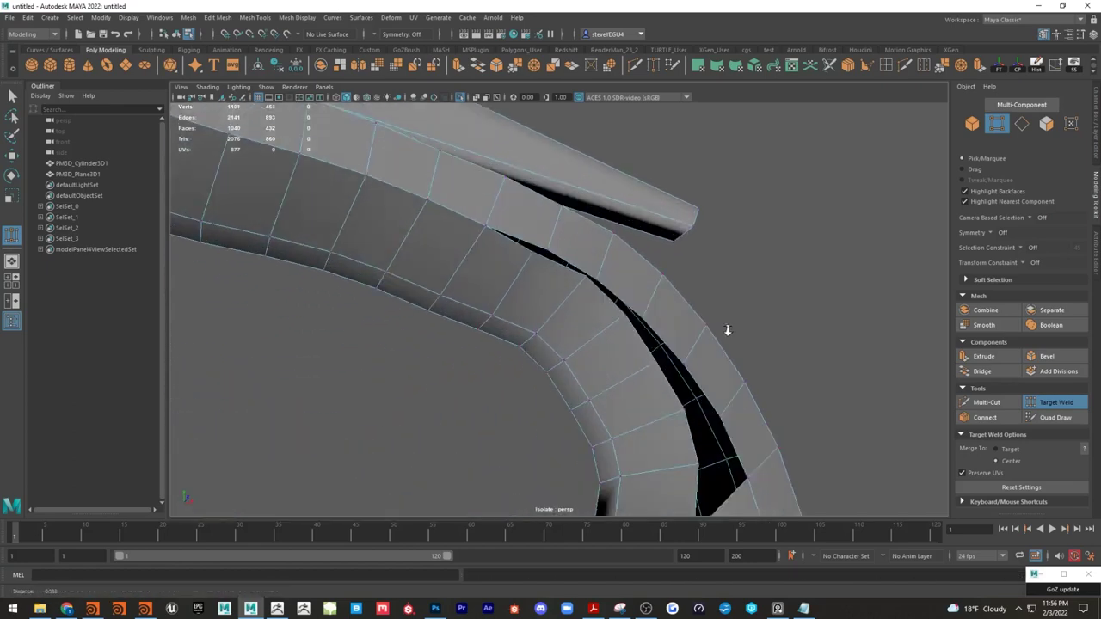
drag(538, 233, 608, 271)
drag(666, 322, 676, 322)
alt+middle_drag(843, 356, 836, 345)
drag(622, 165, 614, 159)
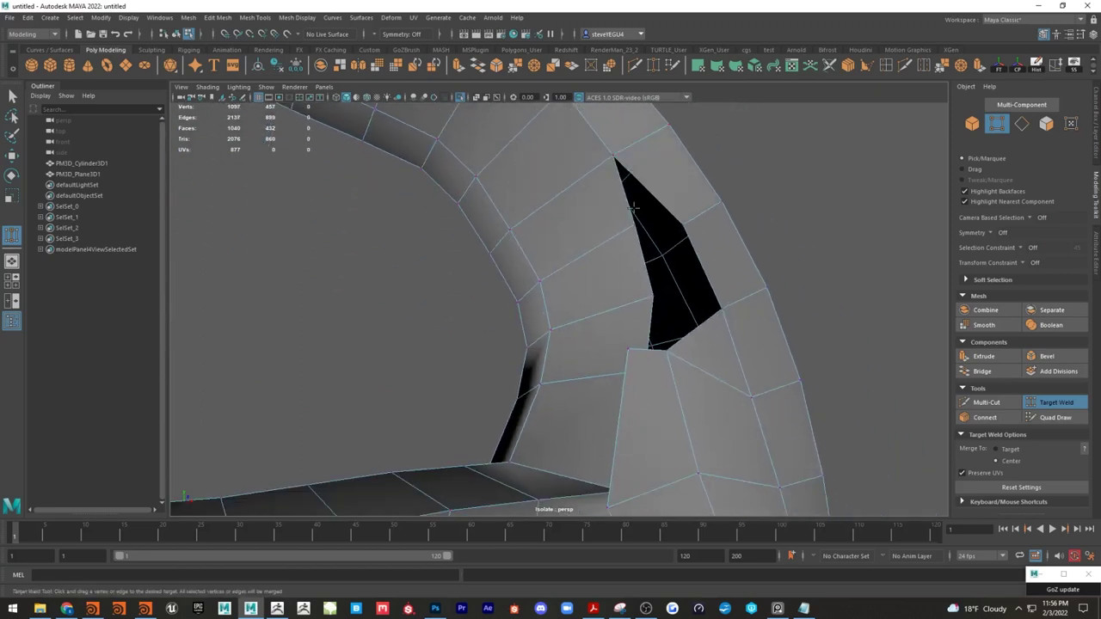
drag(635, 222, 658, 228)
drag(657, 294, 720, 306)
key(ctrl+z)
Step: Merge all coincident vertices of the hammer mesh with a threshold of 0.00001
alt+drag(830, 276, 800, 343)
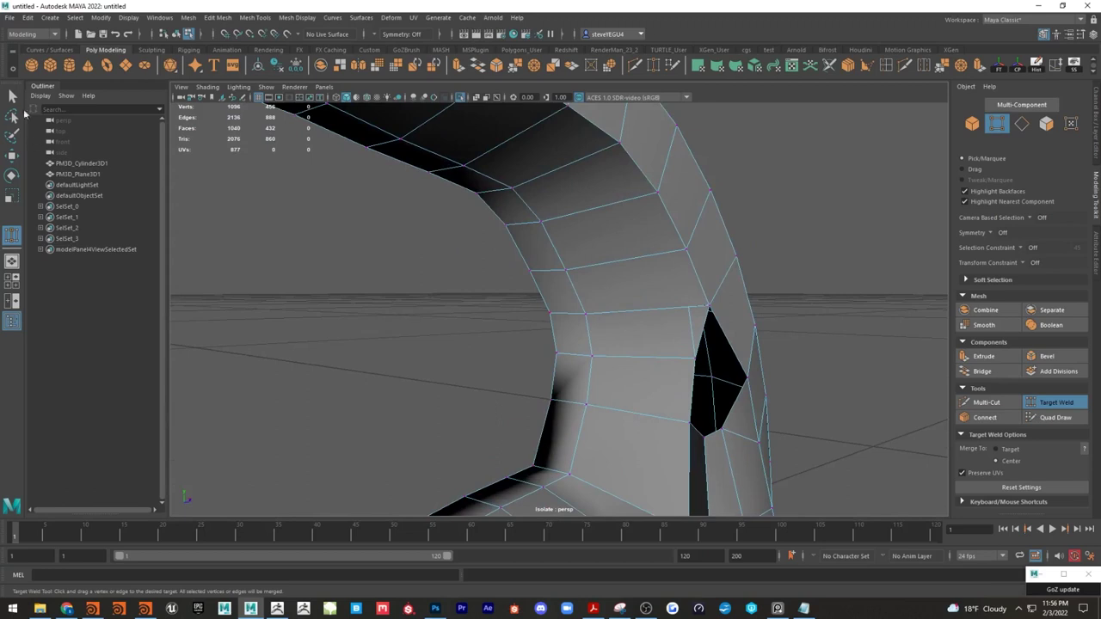
click(13, 97)
right_drag(557, 224, 597, 196)
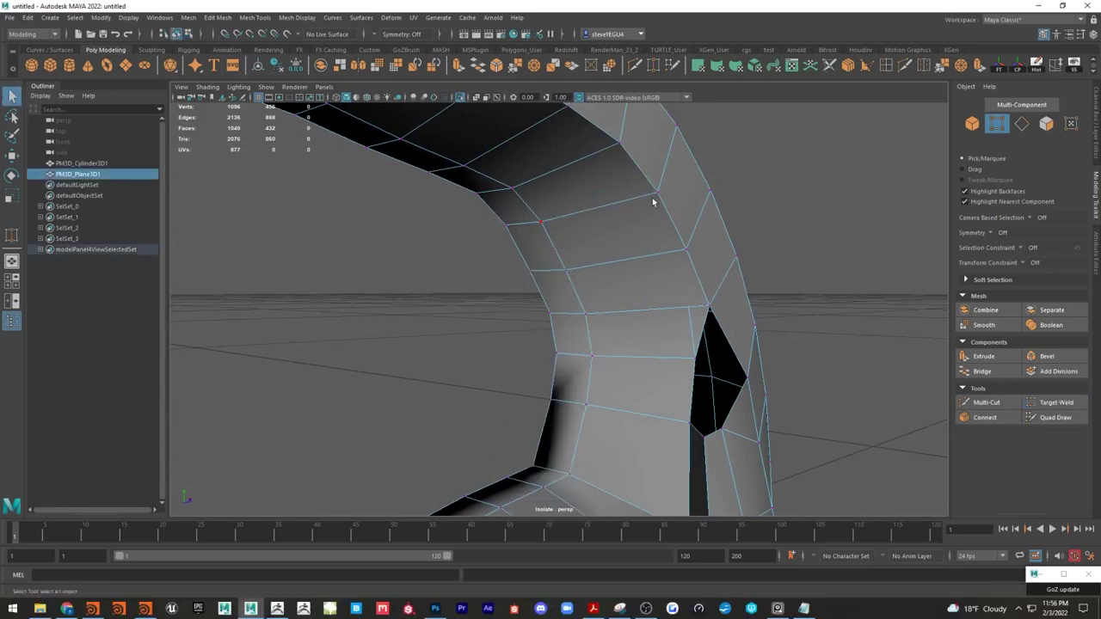
click(943, 66)
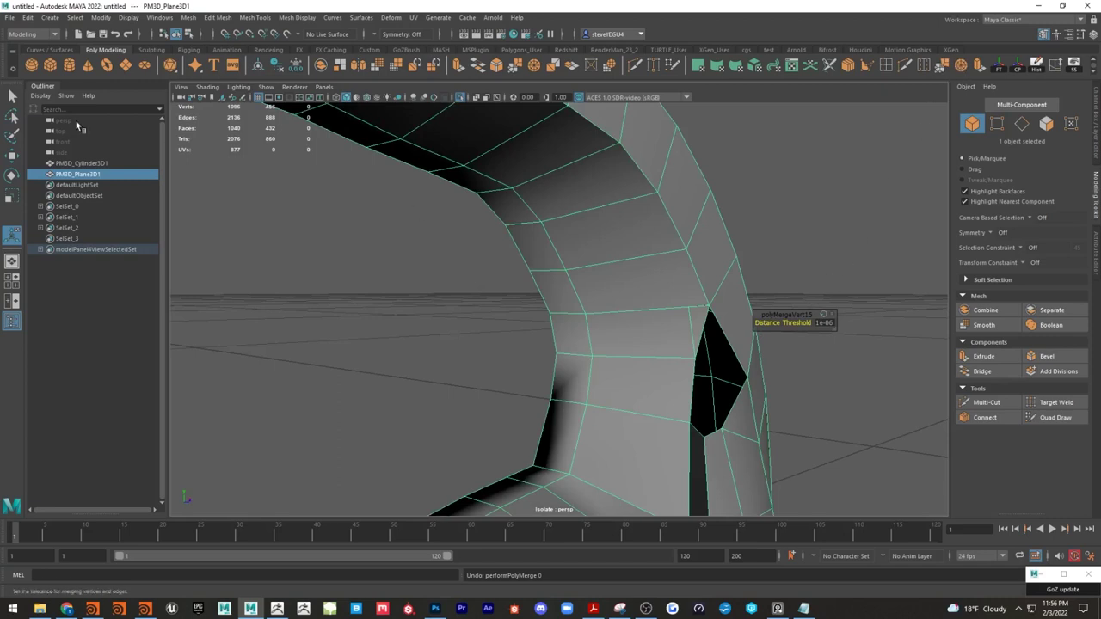
click(218, 17)
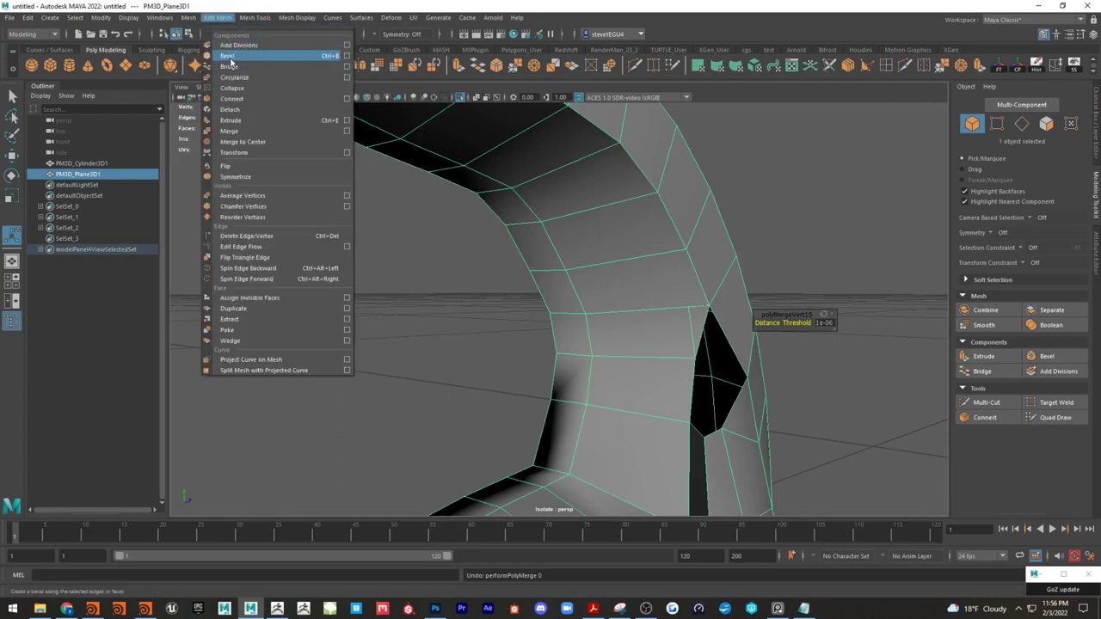
click(346, 131)
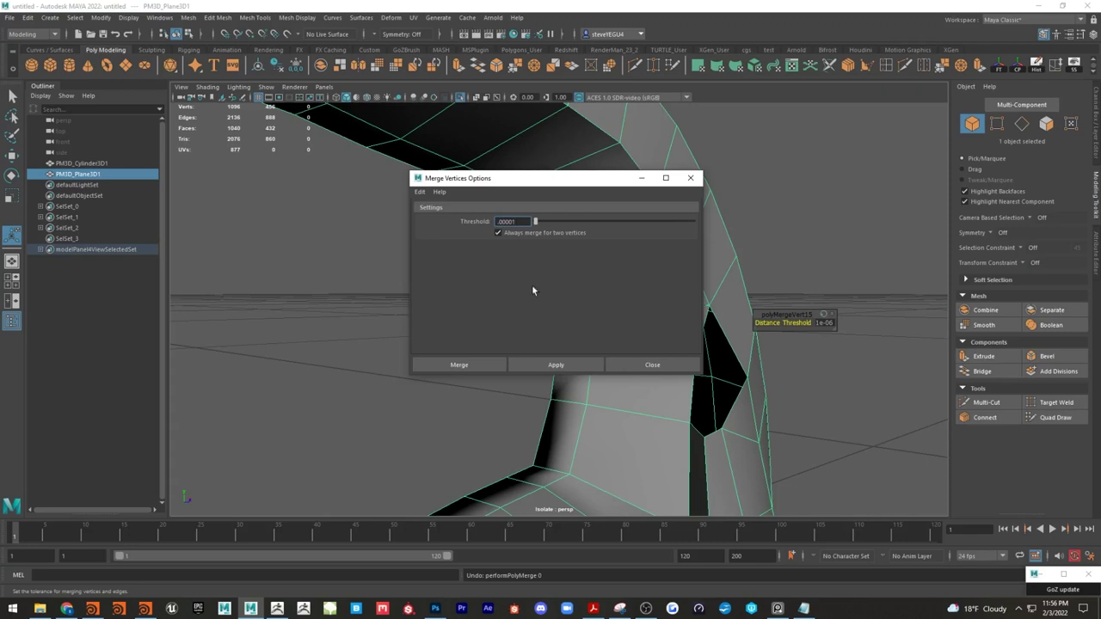
click(529, 363)
click(456, 364)
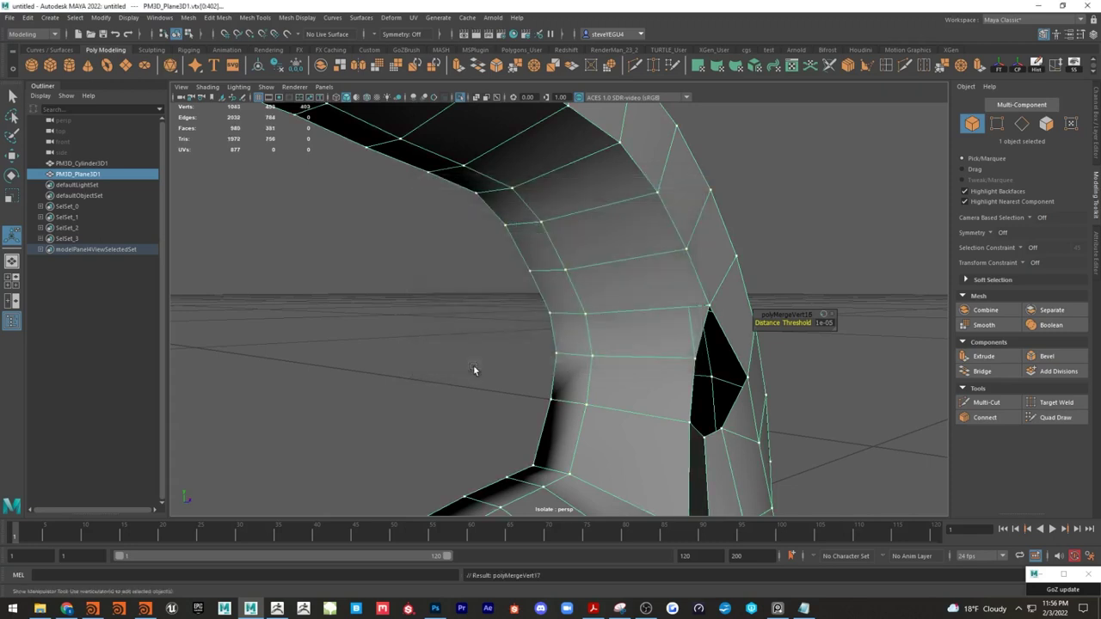
Step: Try to weld the vertex on the inner side of the bend's hole to the opposite border, and undo it
alt+drag(799, 386, 662, 368)
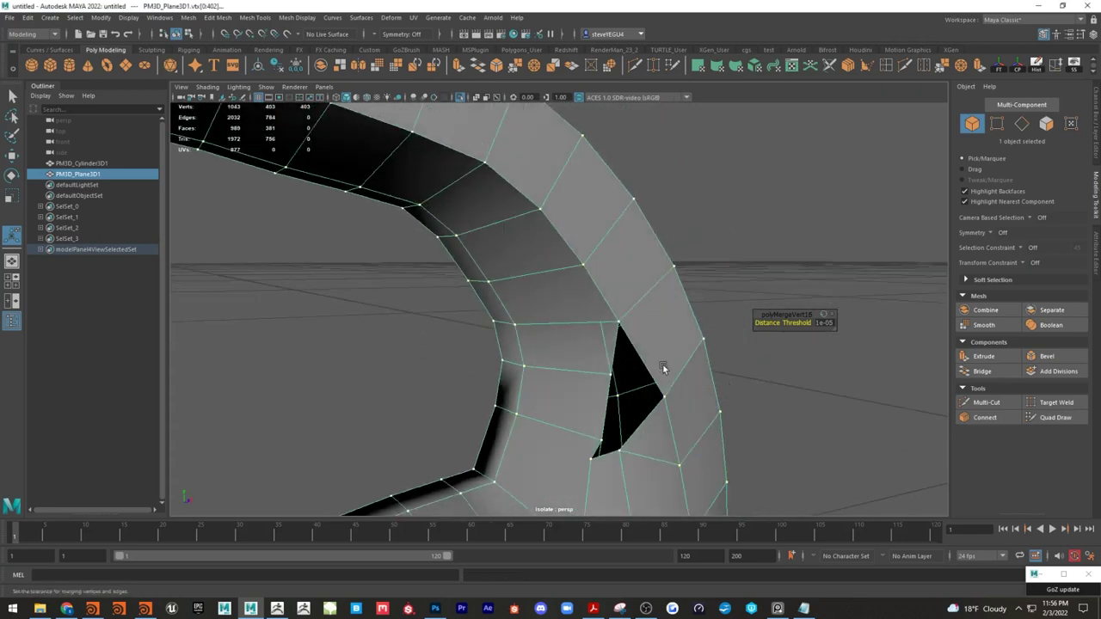
alt+drag(792, 405, 650, 382)
right_click(664, 355)
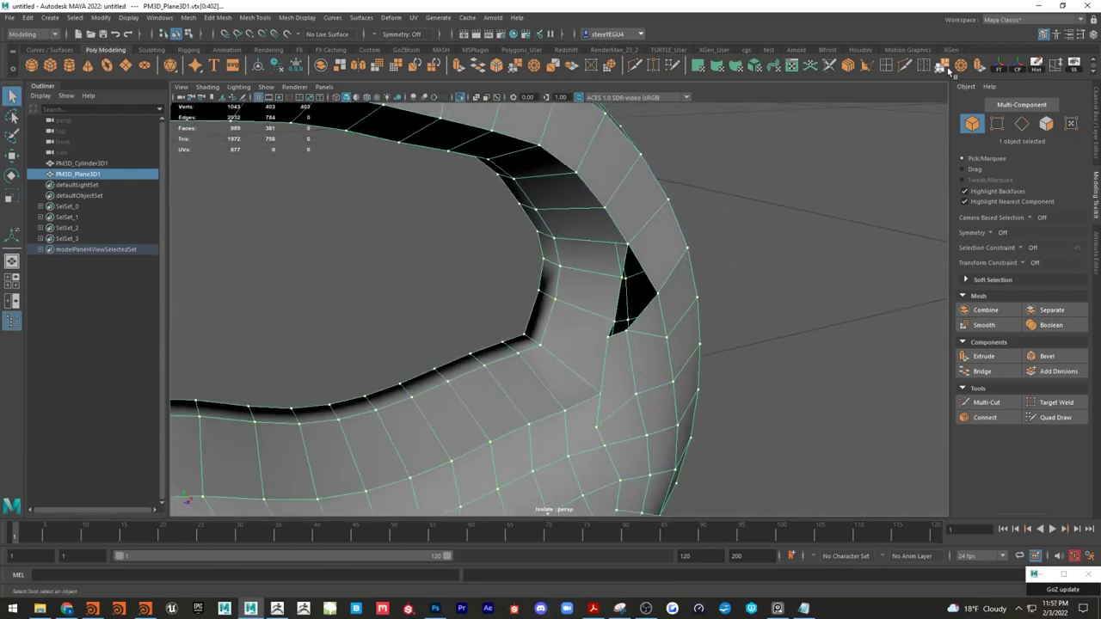
click(1049, 401)
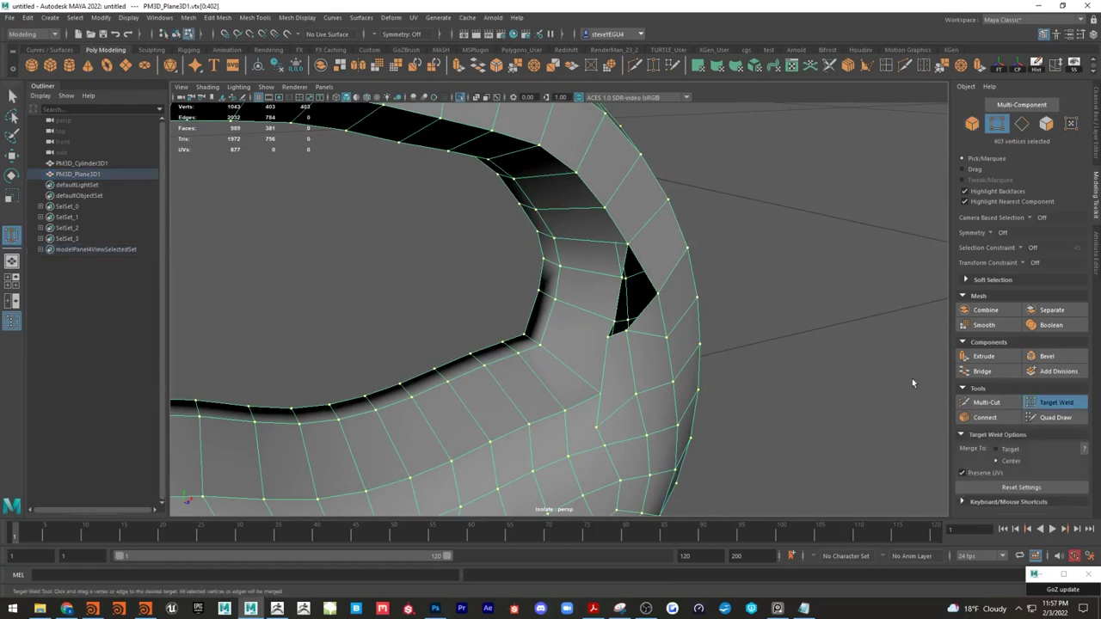
click(795, 280)
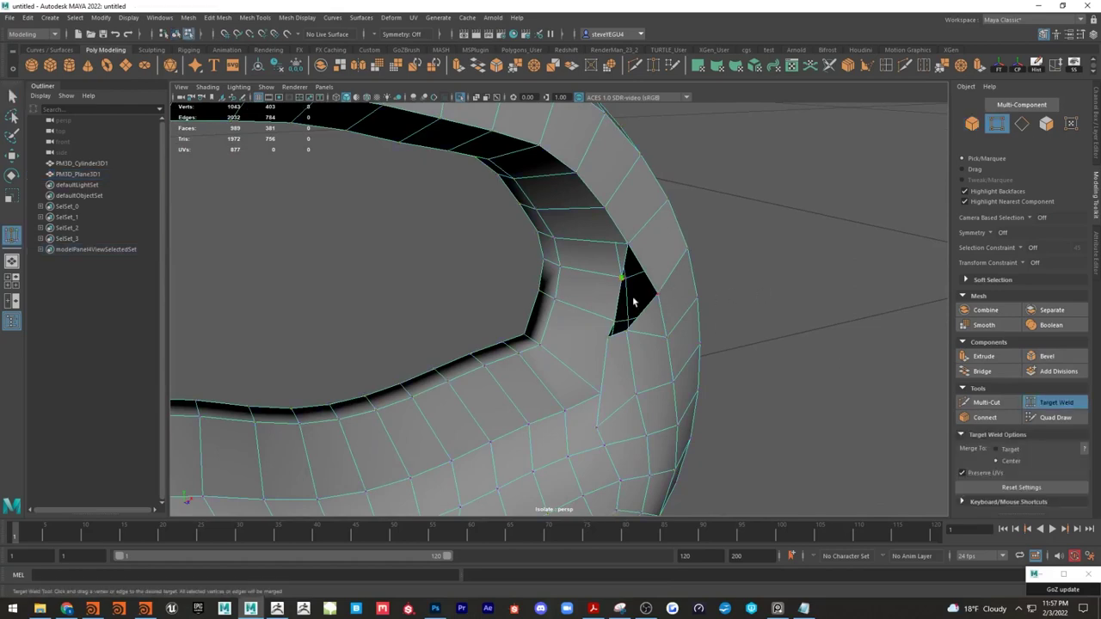
drag(633, 300, 656, 312)
alt+drag(740, 294, 815, 273)
scroll(742, 283, up, 4)
key(ctrl+z)
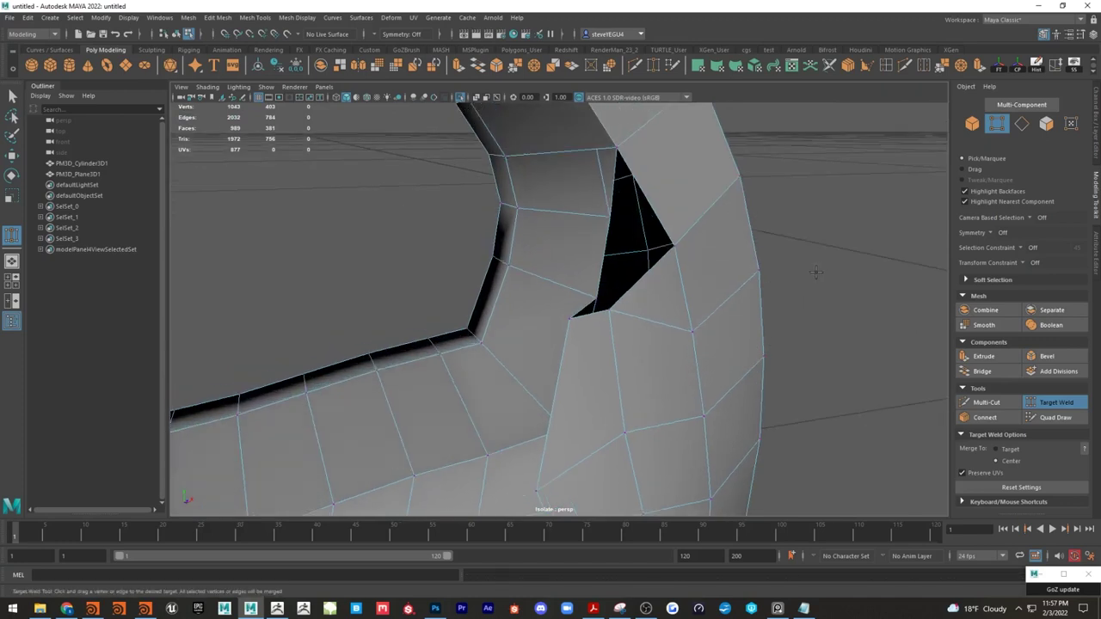
Step: Delete the two overlapping faces beside the hole at the bend
key(q)
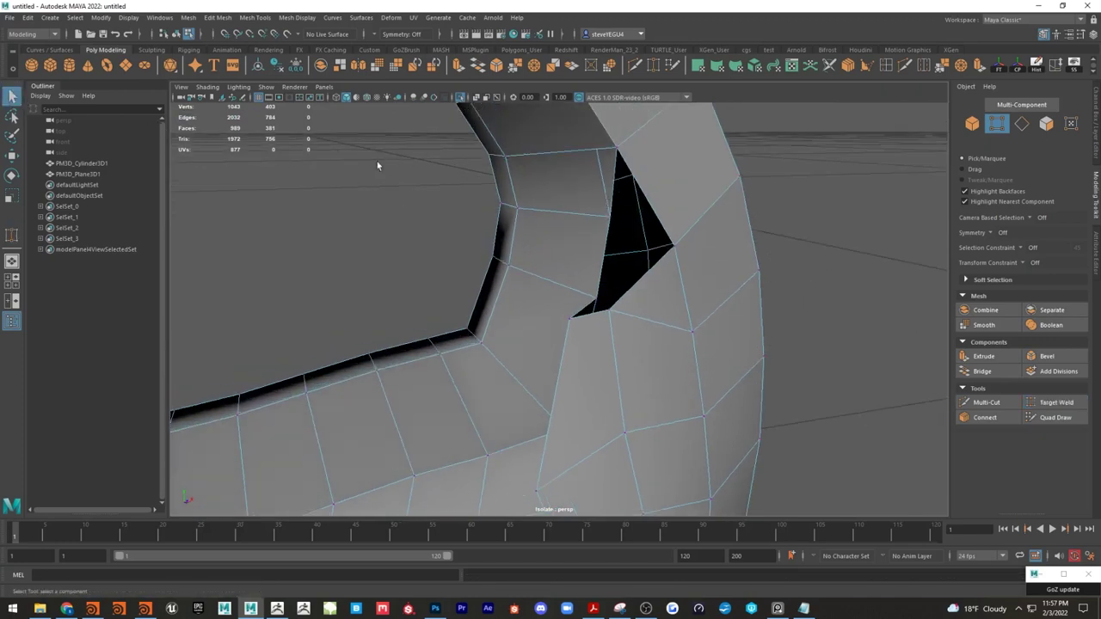
right_drag(576, 188, 620, 166)
click(601, 174)
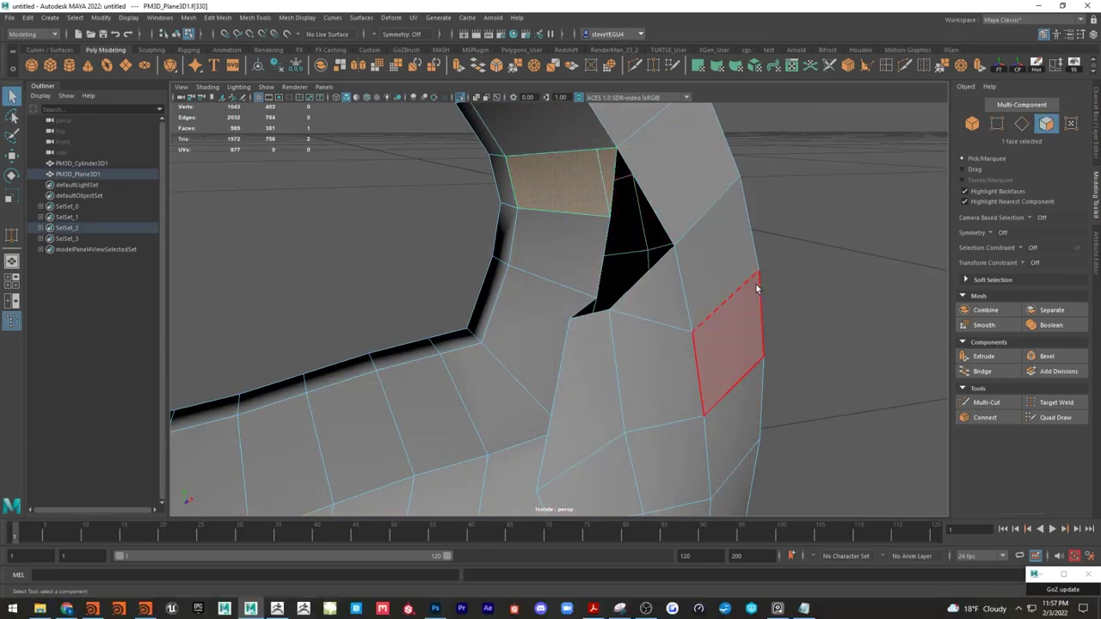
key(Delete)
alt+drag(836, 161, 570, 256)
key(Delete)
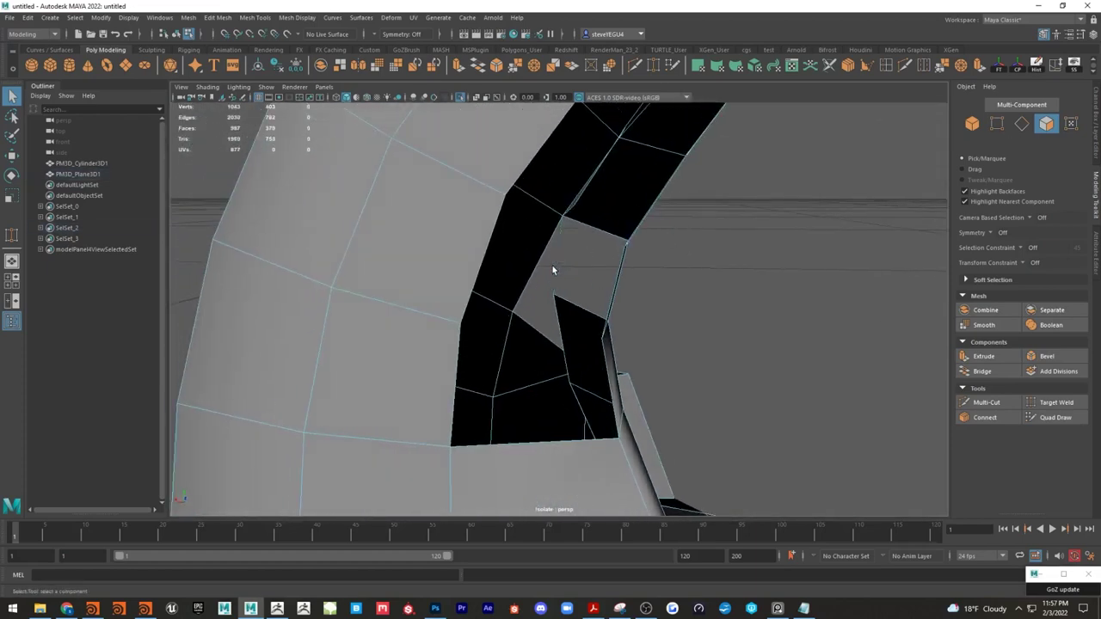
Step: Select the strip of thin sliver faces inside the arm's inner seam and delete it
alt+drag(585, 241, 577, 258)
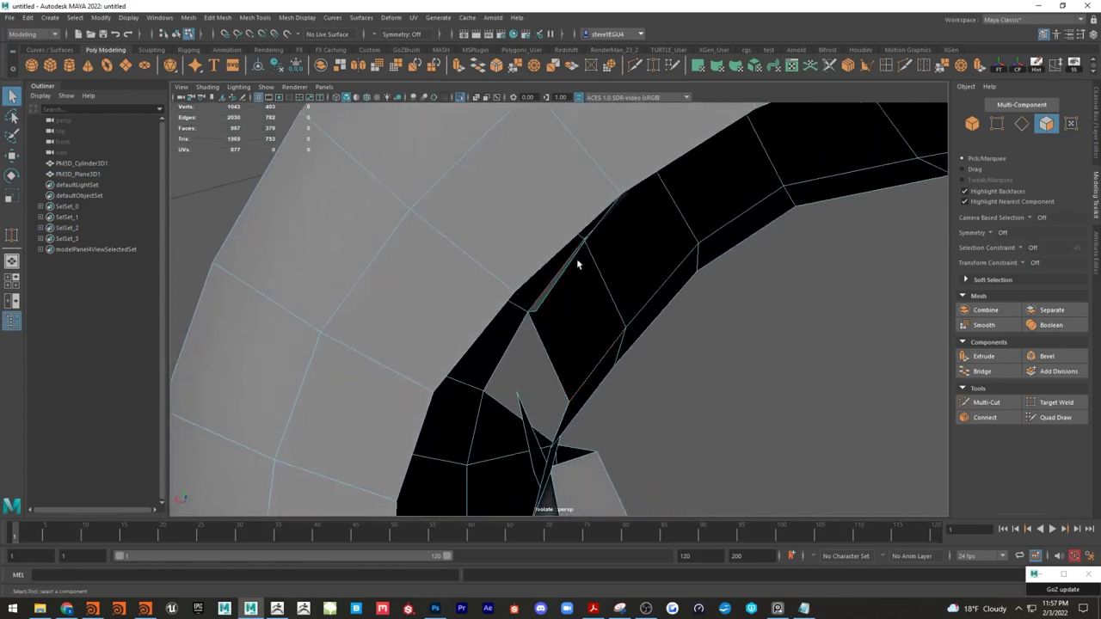
click(547, 297)
alt+drag(547, 297, 513, 247)
shift+double_click(483, 261)
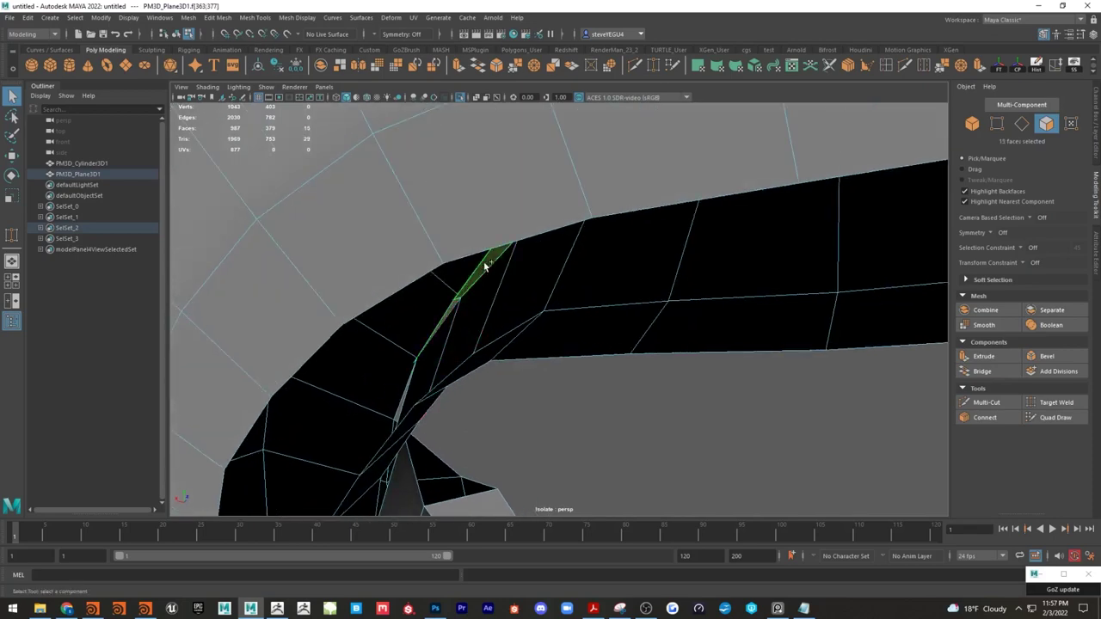
mouse_move(628, 362)
alt+right_down()
mouse_move(550, 348)
mouse_move(619, 374)
alt+right_up()
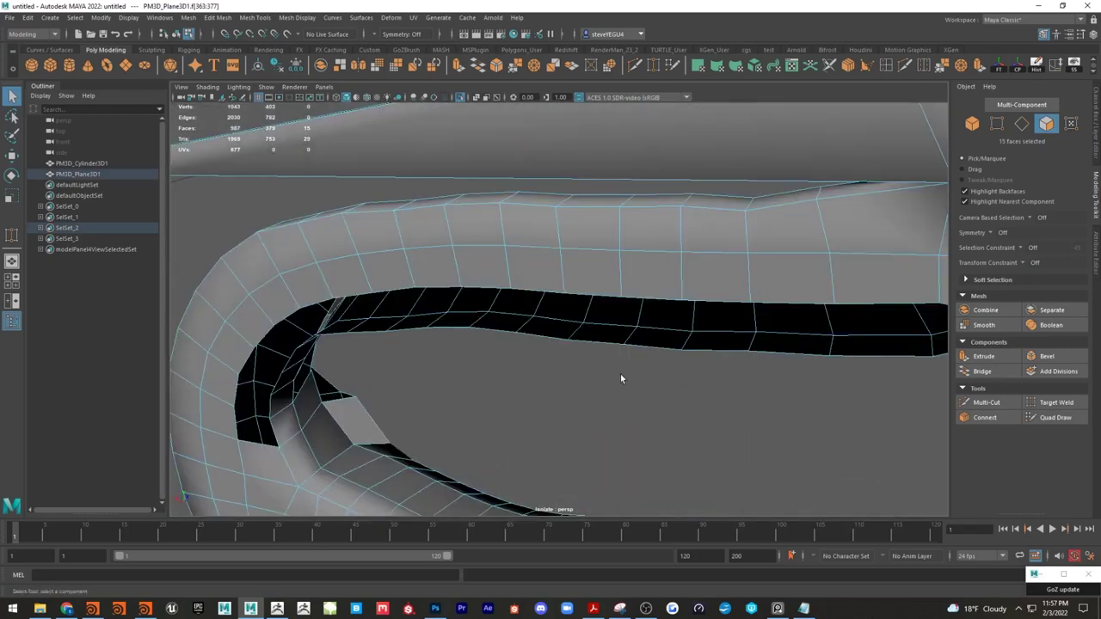
alt+drag(620, 375, 491, 327)
click(471, 381)
Step: Move the border vertices at the hole's lower edge to even out its outline
right_drag(587, 321, 591, 303)
click(591, 303)
key(w)
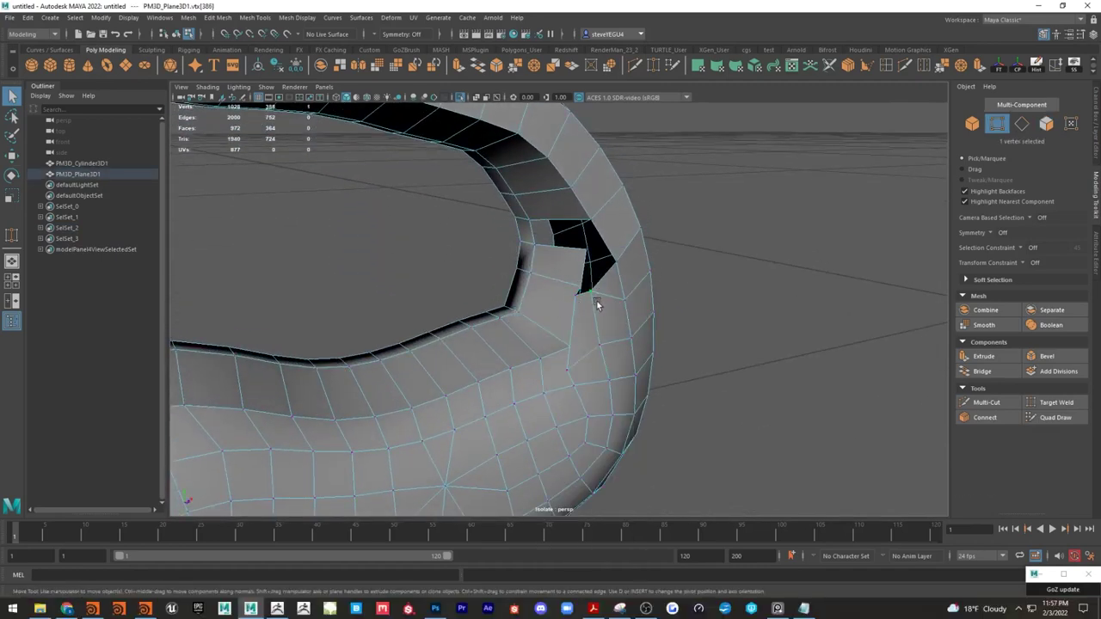
click(592, 298)
drag(611, 262, 621, 268)
click(574, 296)
drag(576, 296, 584, 307)
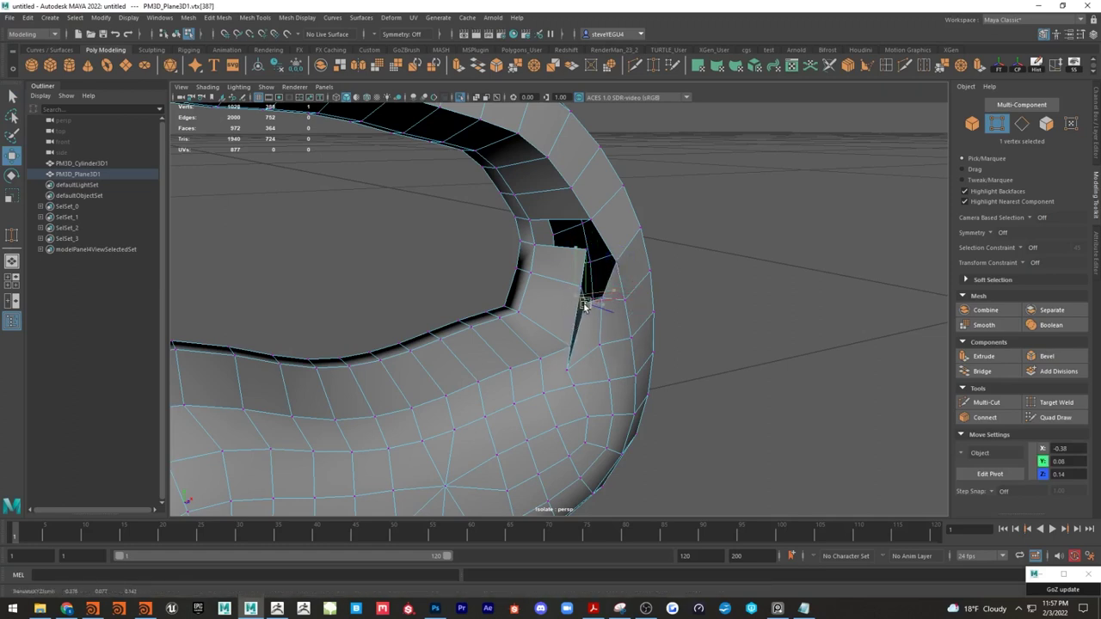
Step: Target Weld the two remaining vertex pairs along the narrow slit below the hole to close it
click(567, 369)
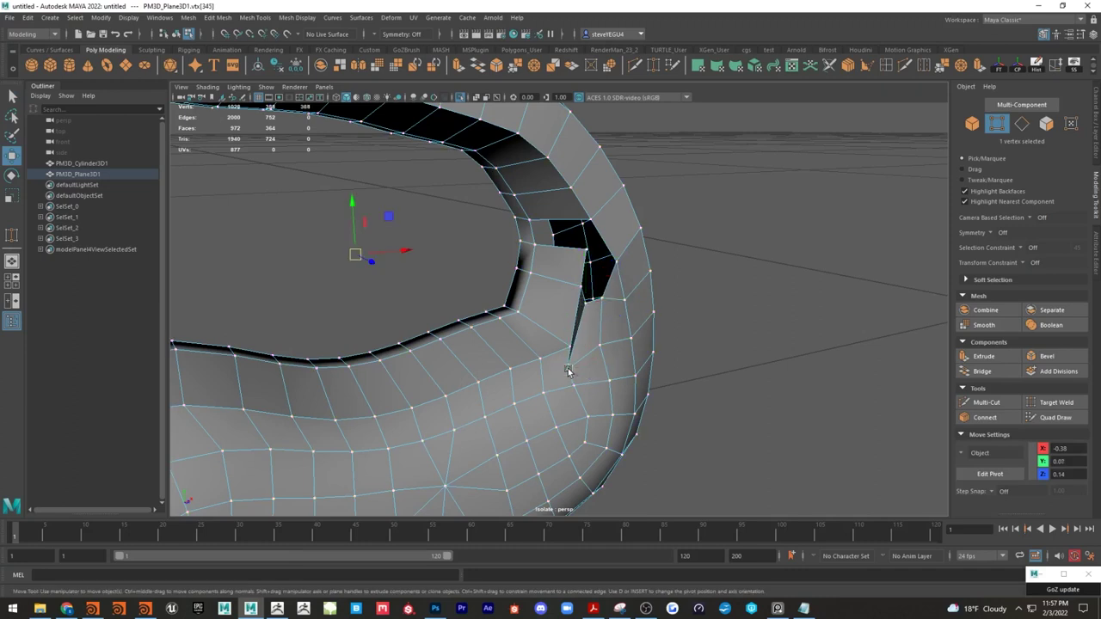
key(ctrl+z)
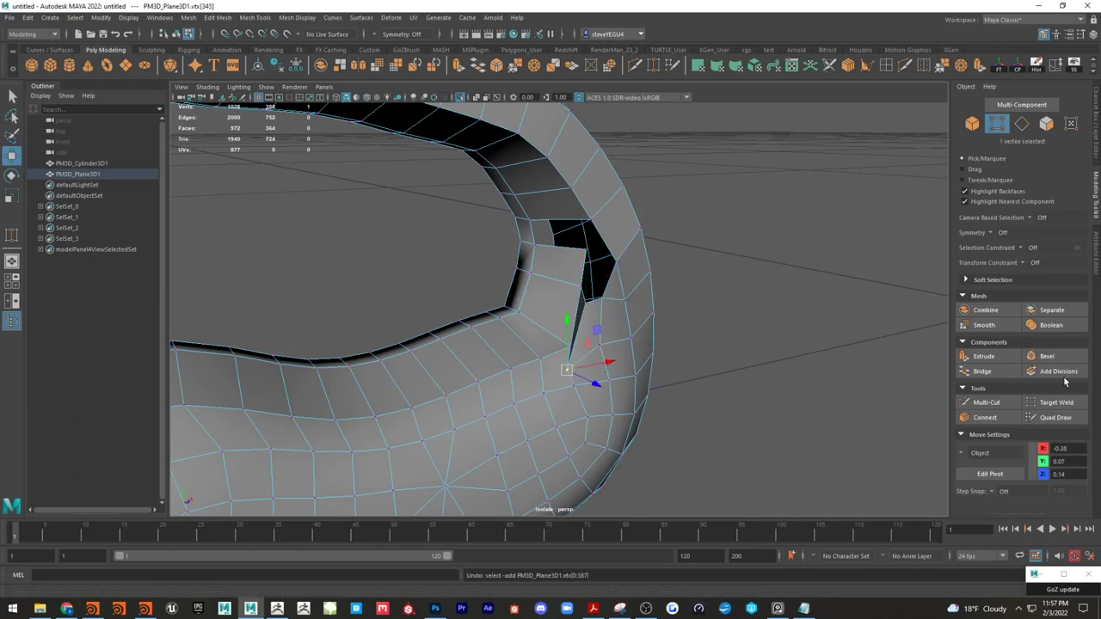
click(1056, 403)
drag(573, 370, 581, 356)
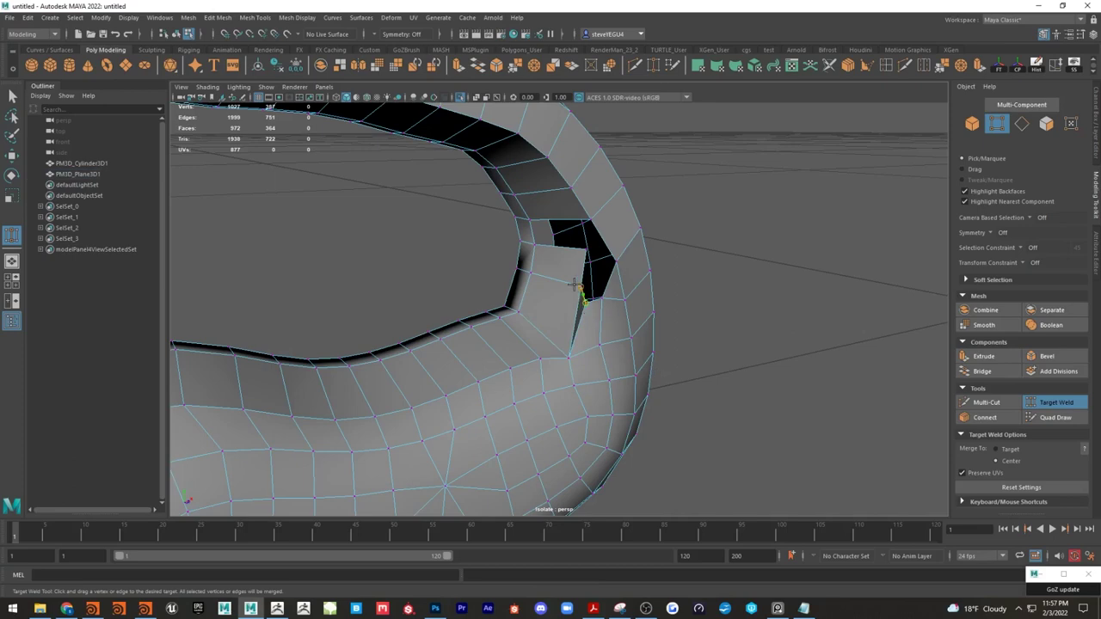
drag(574, 284, 576, 287)
alt+drag(730, 241, 751, 241)
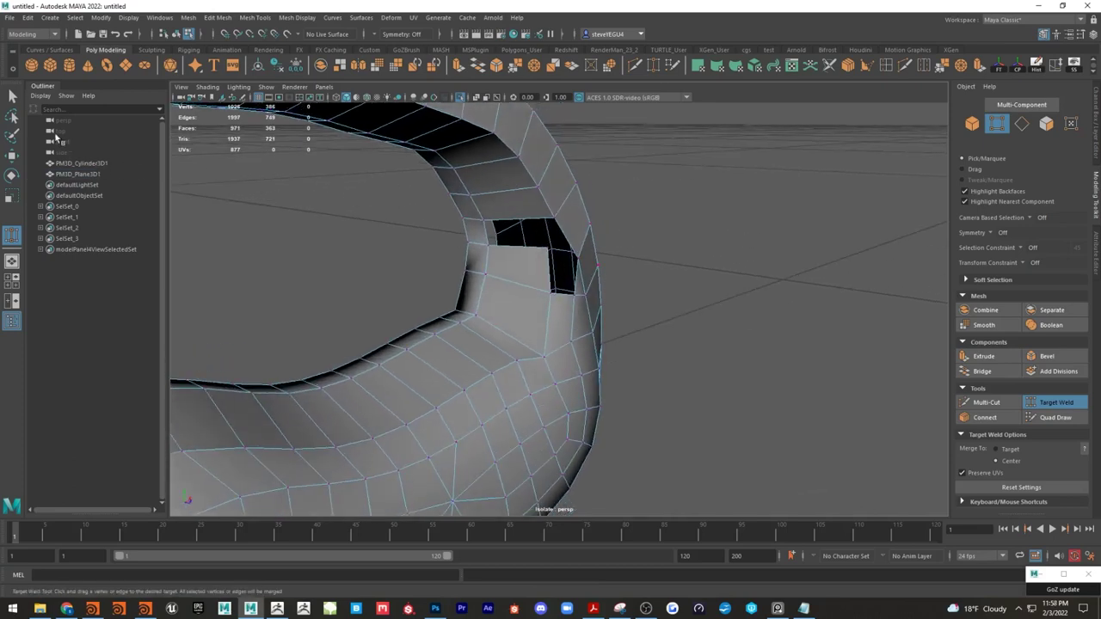
key(q)
key(space)
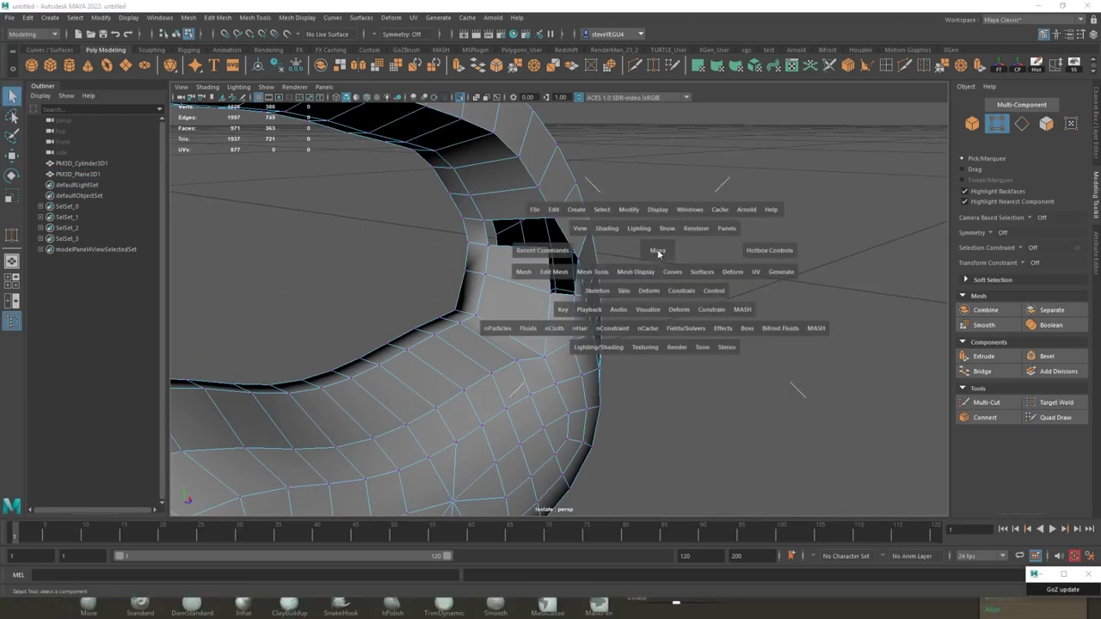
Step: Bridge the two facing side edges at the lower end of the hole in the bend to fill it with a face
click(616, 273)
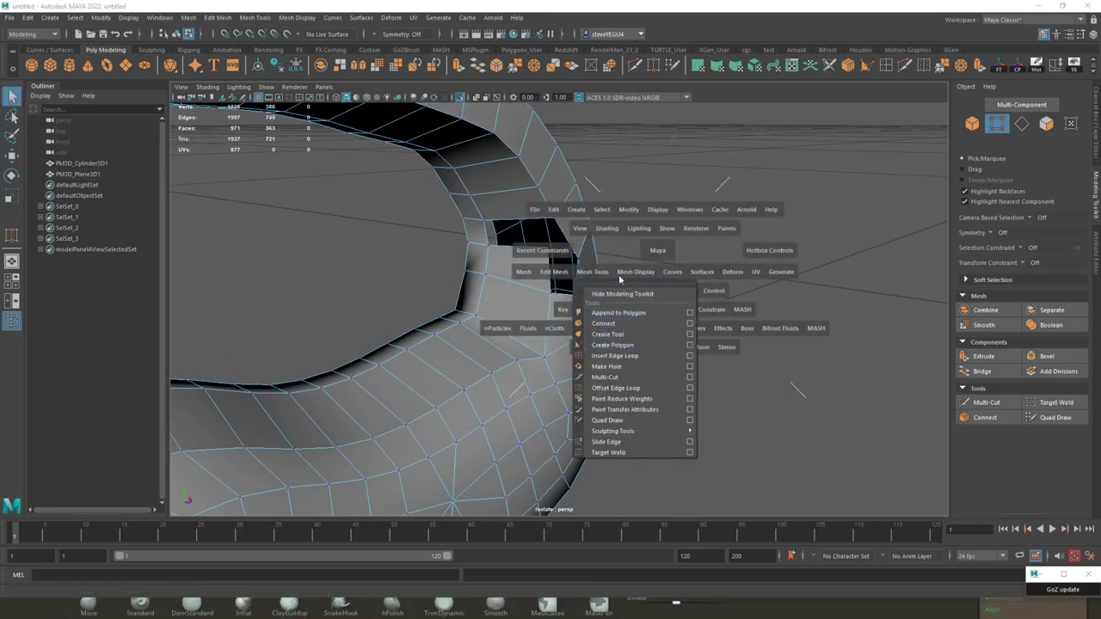
click(628, 273)
click(570, 273)
click(573, 312)
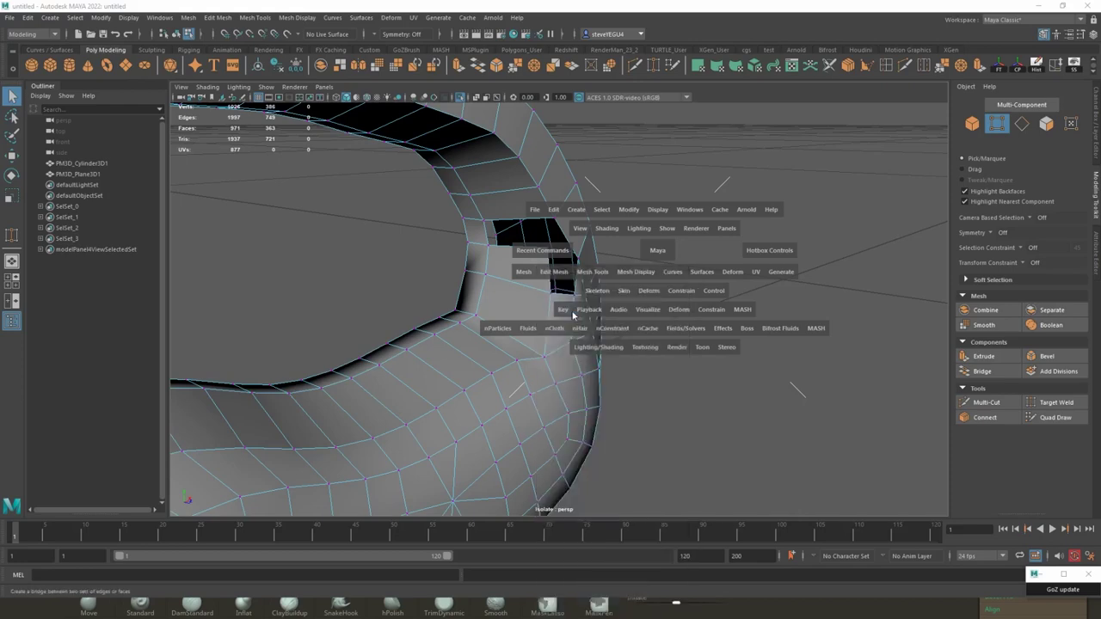
alt+drag(690, 223, 689, 273)
scroll(716, 279, up, 6)
scroll(727, 281, down, 4)
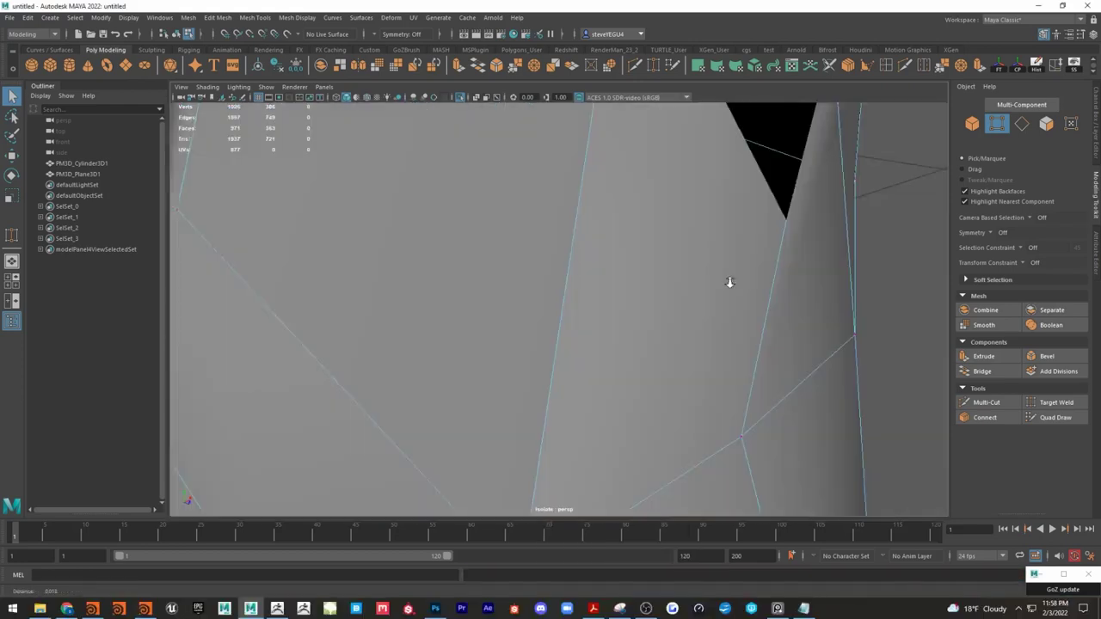
right_drag(755, 222, 749, 205)
click(570, 200)
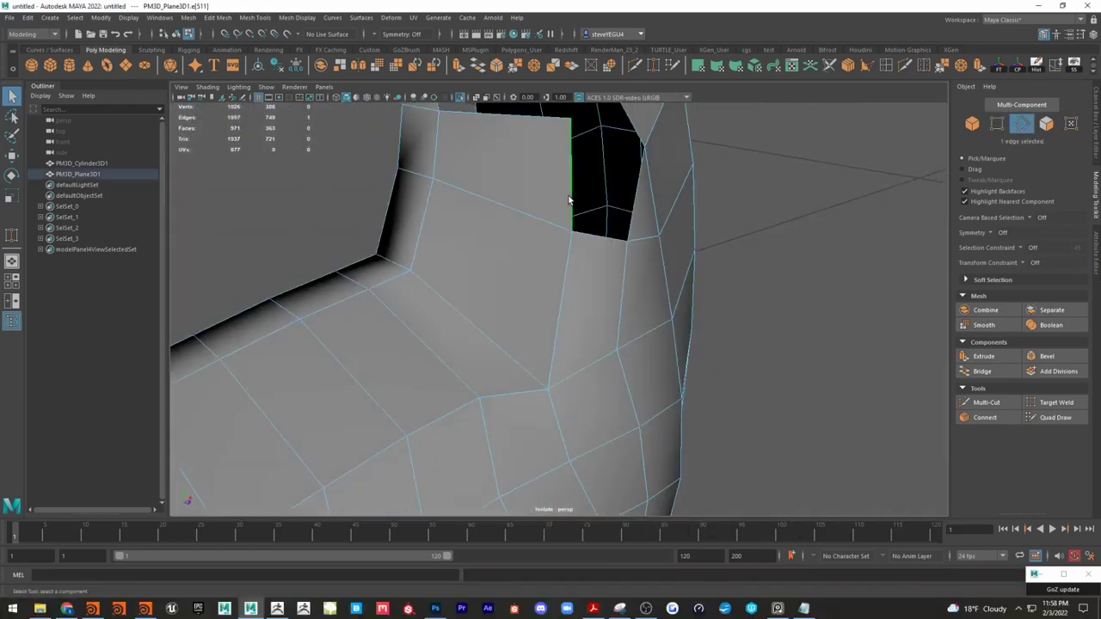
key(g)
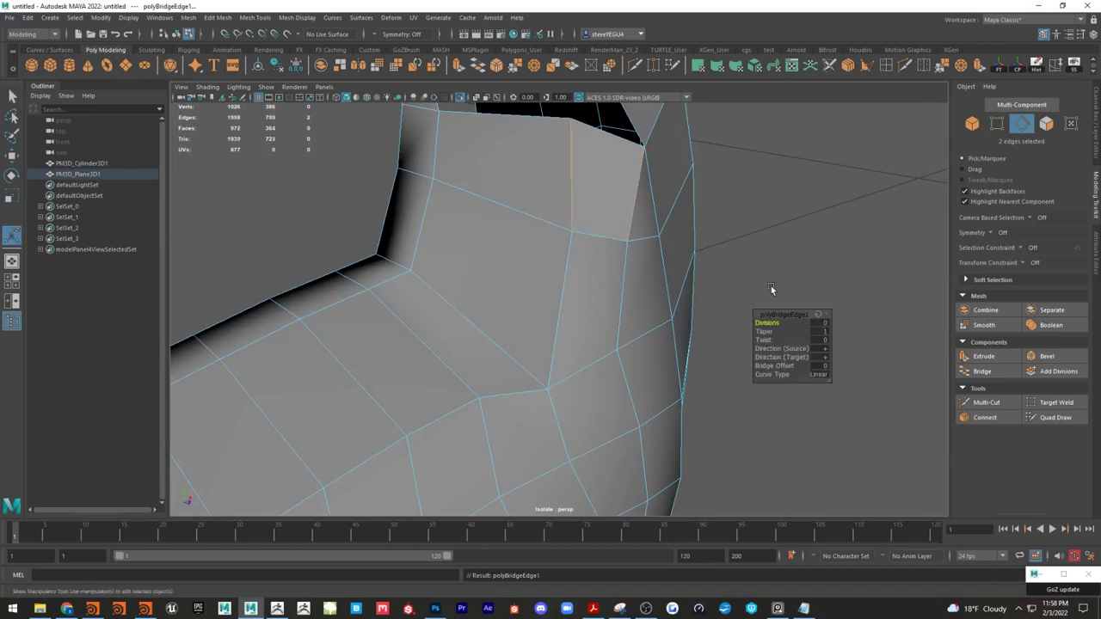
Step: Bridge the long upper and lower edges of the remaining gap at the bend
alt+drag(772, 289, 783, 255)
alt+middle_drag(783, 255, 763, 248)
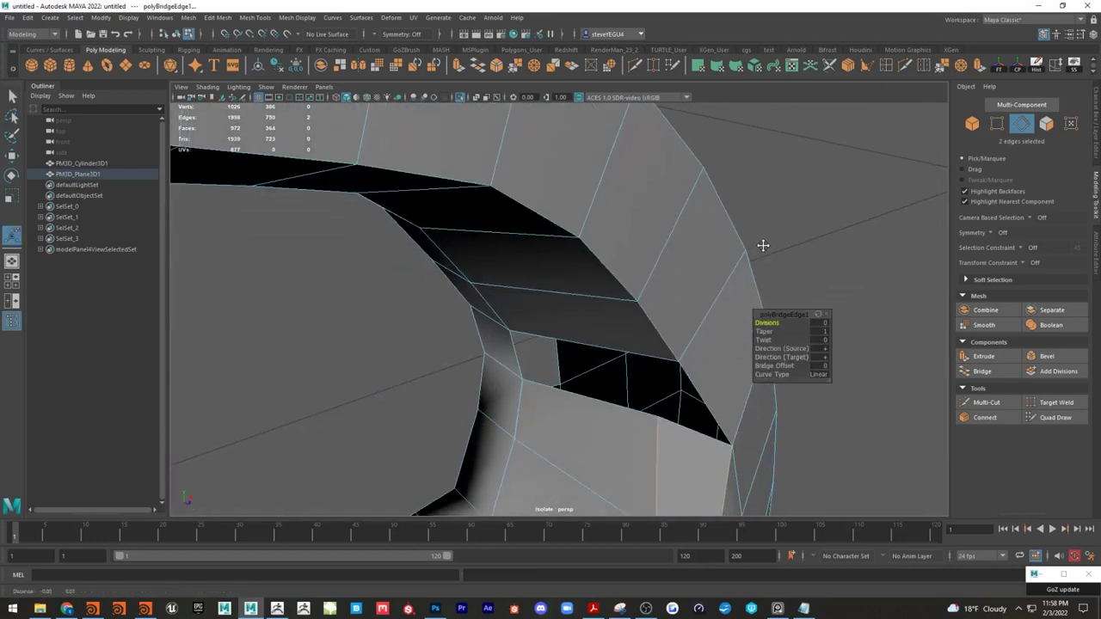
click(574, 392)
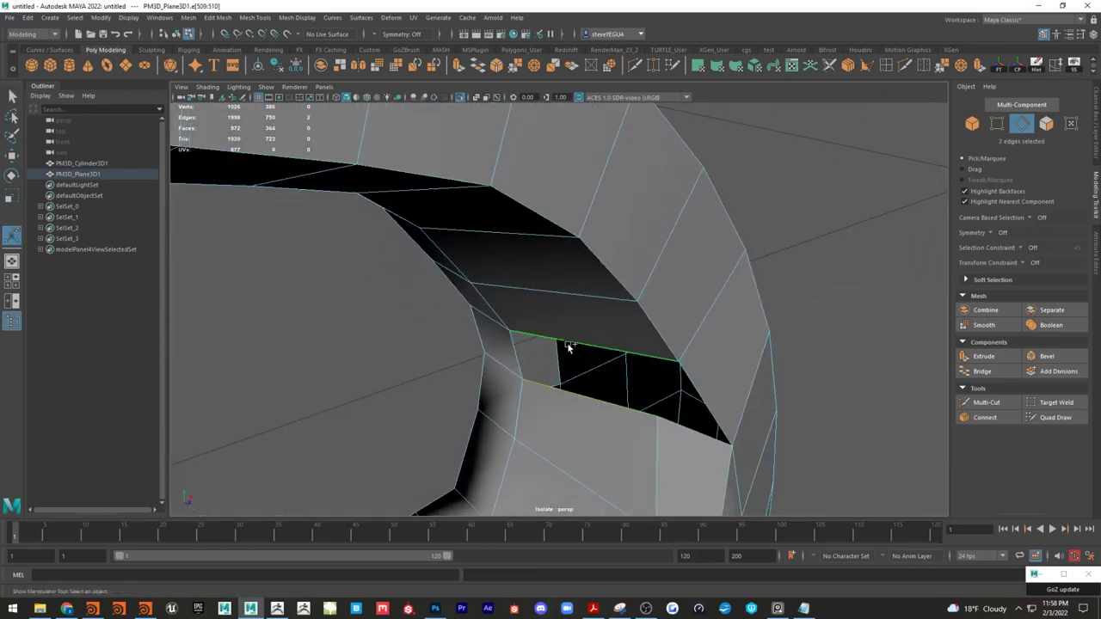
shift+right_drag(567, 342, 551, 358)
Step: Select both long border edge chains along the arm's open inner side and Bridge them
alt+drag(550, 358, 755, 336)
click(519, 384)
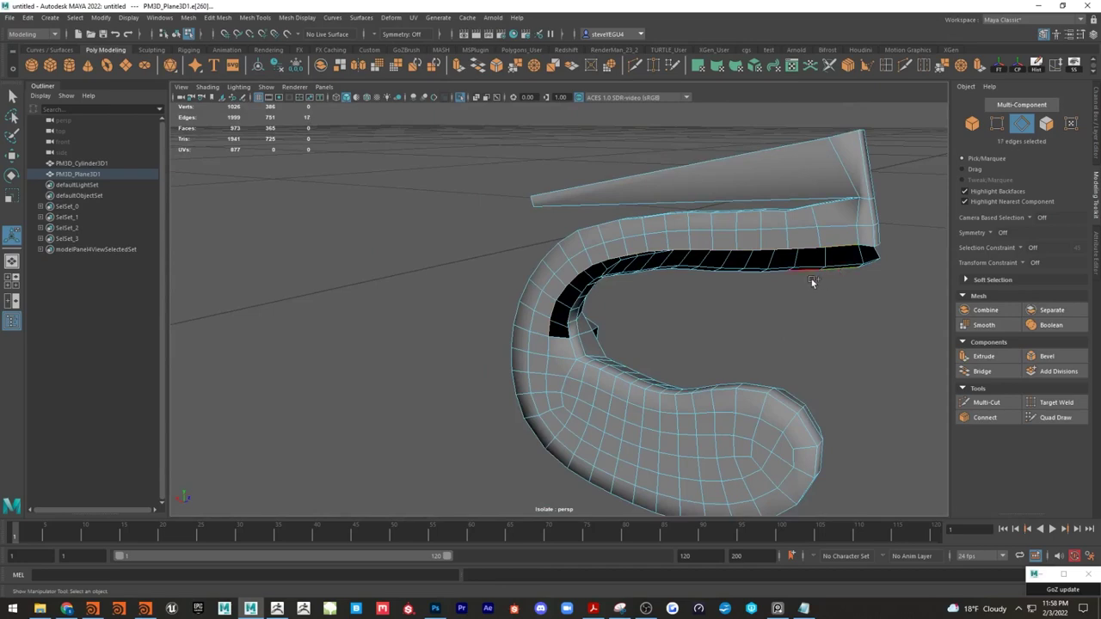
alt+drag(812, 282, 708, 323)
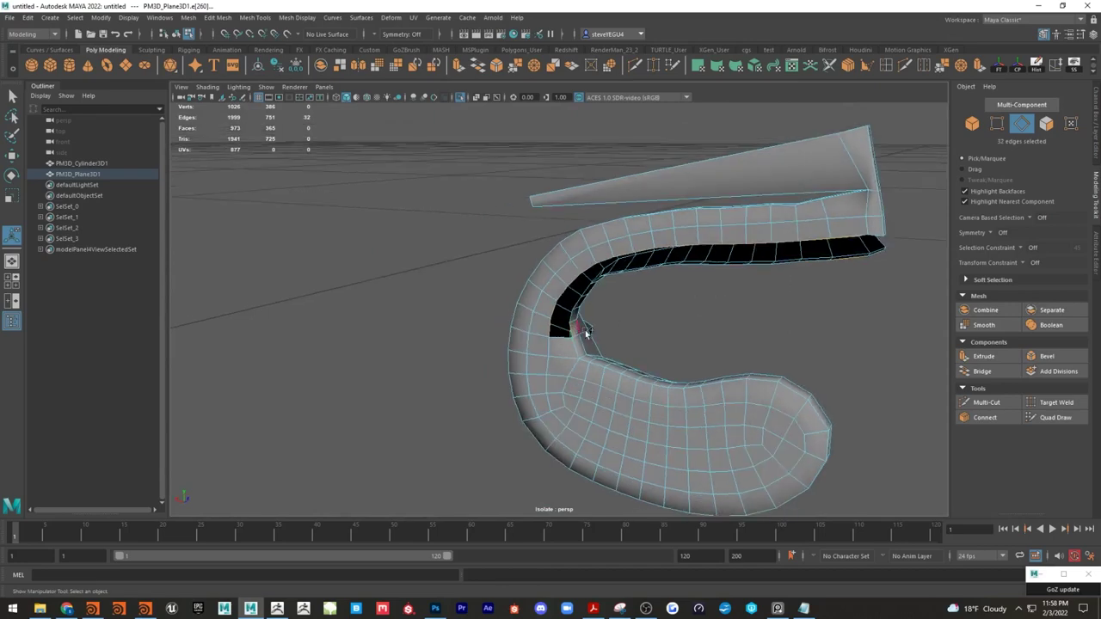
shift+right_drag(716, 306, 732, 310)
alt+drag(732, 310, 570, 305)
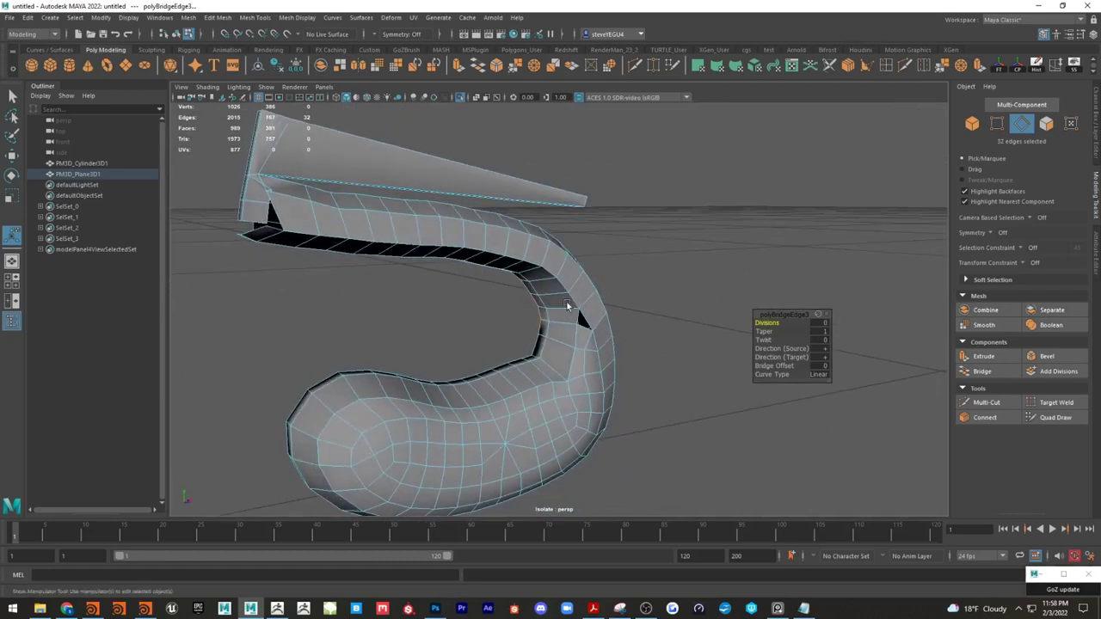
Step: Insert an edge loop across the bend through the outer edge of the triangular hole
alt+right_drag(570, 305, 663, 293)
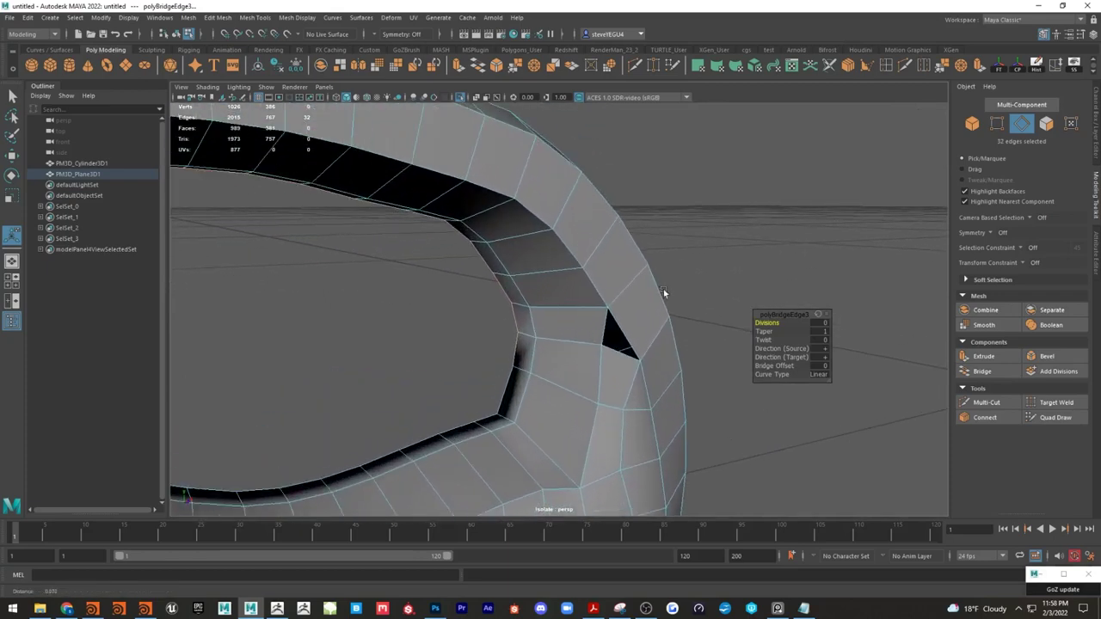
click(891, 68)
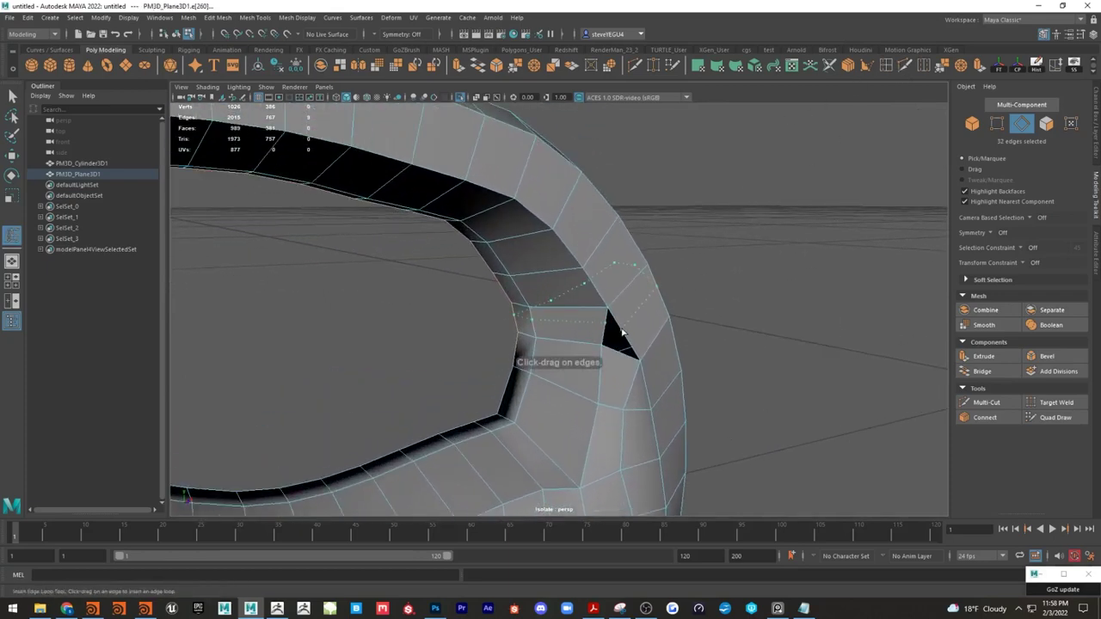
click(624, 331)
click(13, 96)
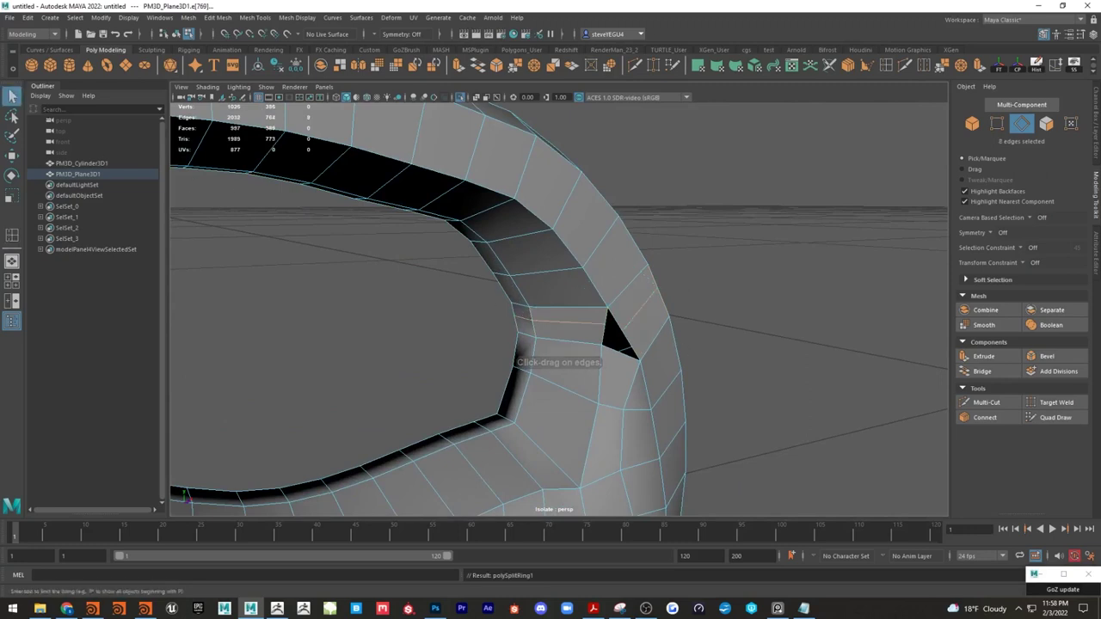
Step: Move the new vertex on the triangular hole's outer edge outward to open the hole into a four-sided shape
right_drag(647, 312, 604, 310)
click(636, 336)
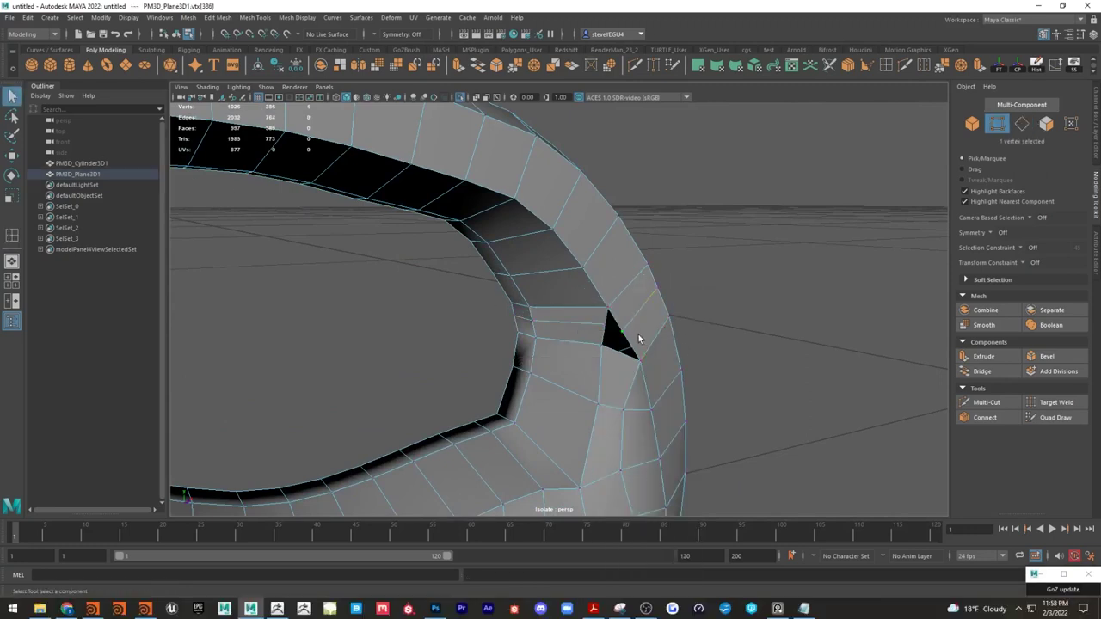
key(w)
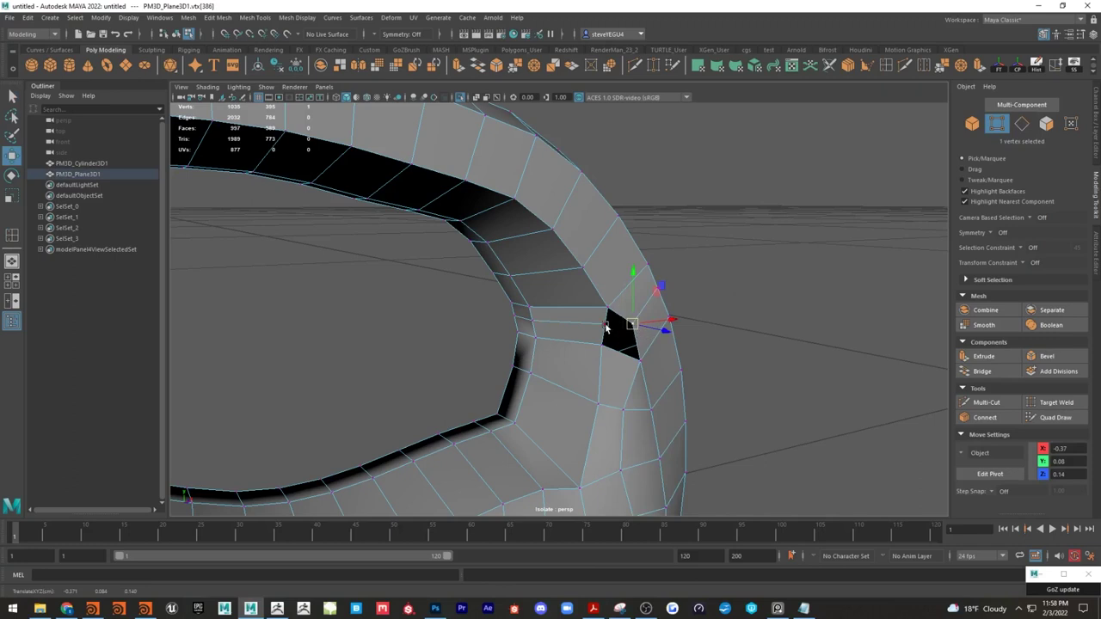
Step: Try to close the hole at the bend by Target Welding its facing vertices, and undo the welds
click(1055, 401)
drag(592, 327, 641, 377)
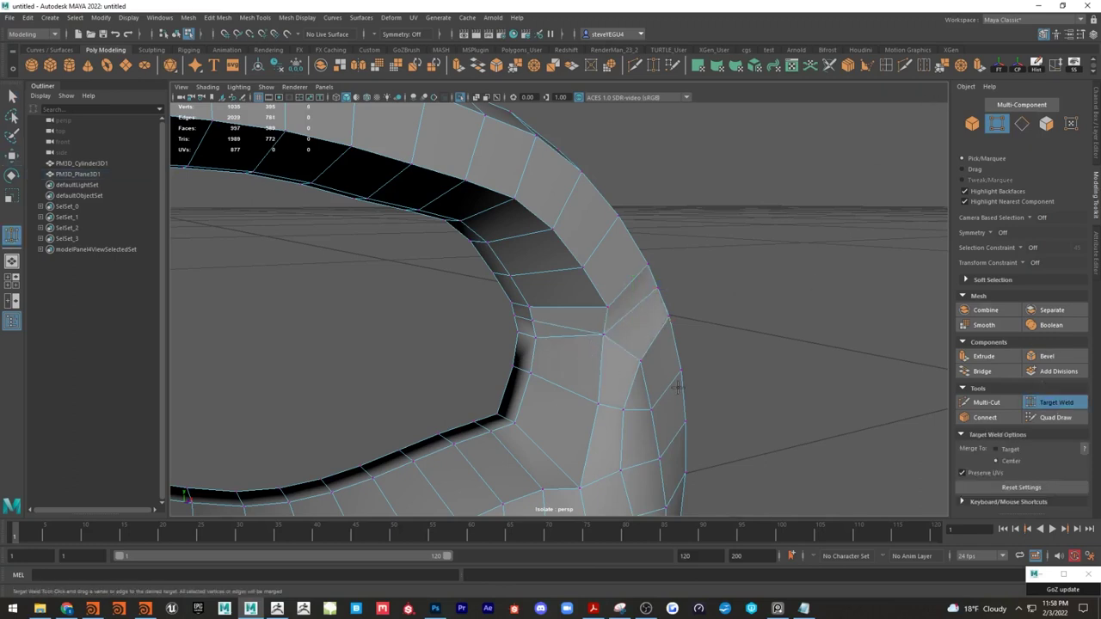
key(ctrl+z)
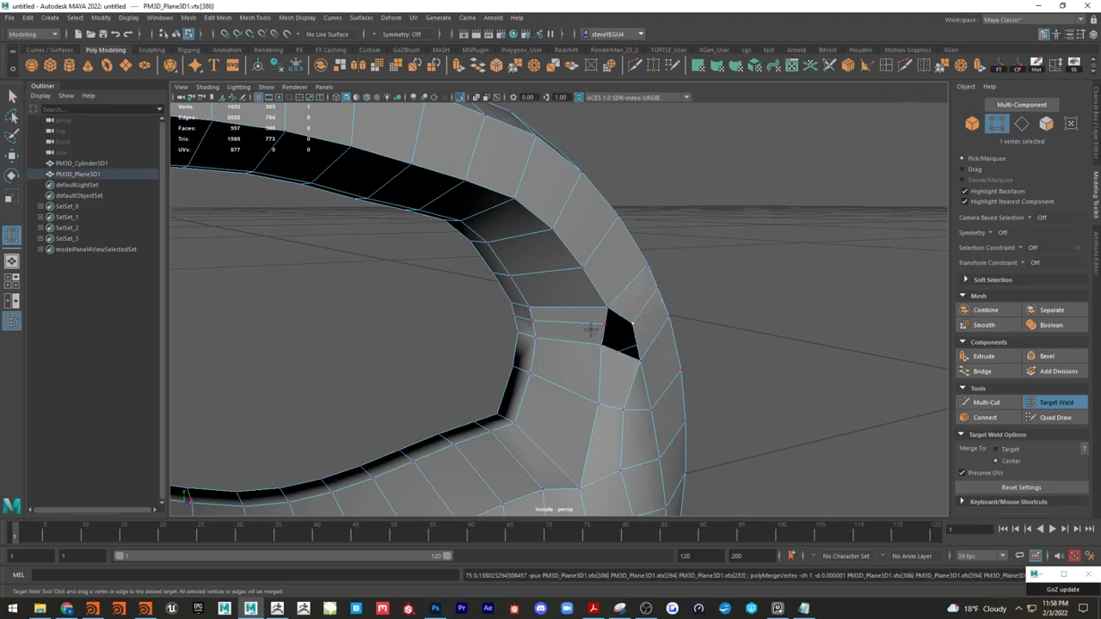
key(q)
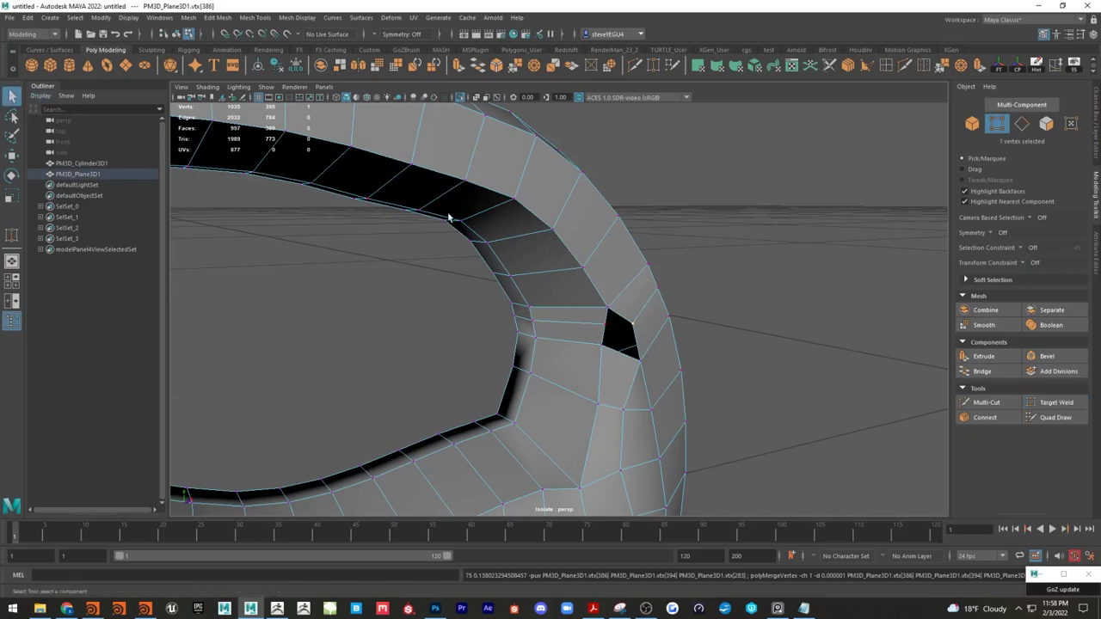
click(733, 272)
Step: Examine the hammer mesh from several sides for remaining gaps
alt+drag(765, 353, 711, 315)
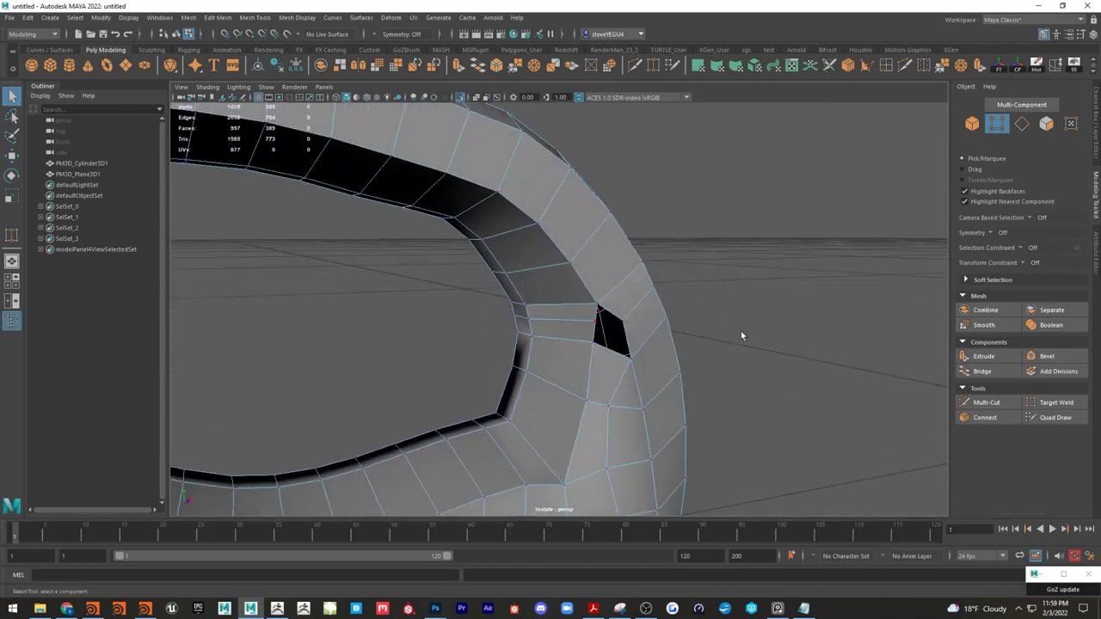
alt+right_drag(776, 346, 707, 337)
alt+drag(706, 338, 675, 341)
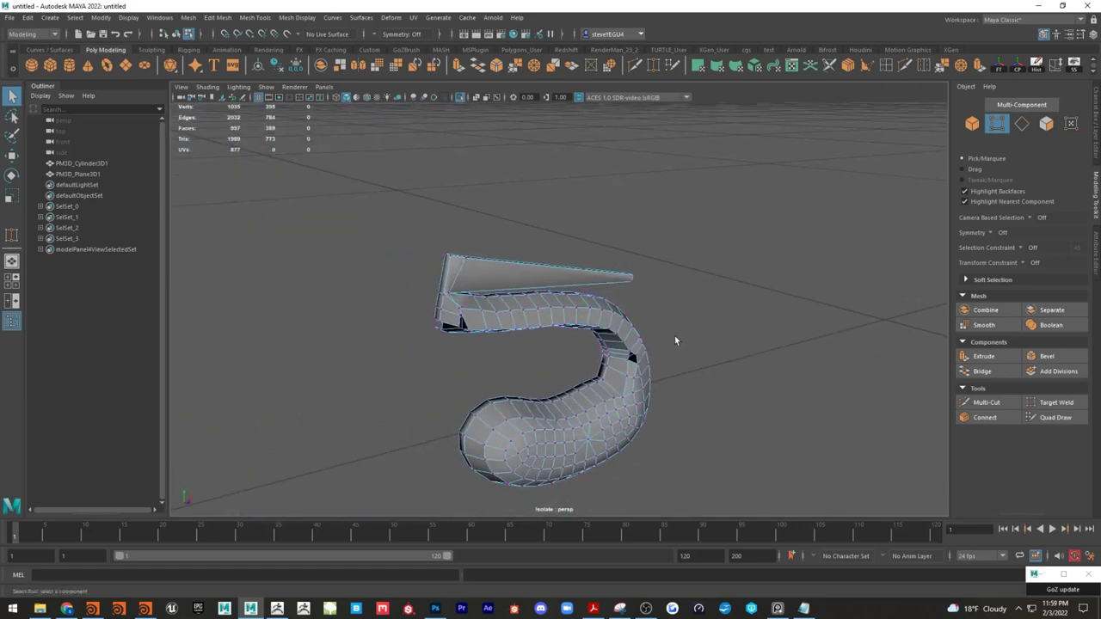
alt+drag(615, 245, 521, 209)
alt+middle_drag(696, 399, 713, 362)
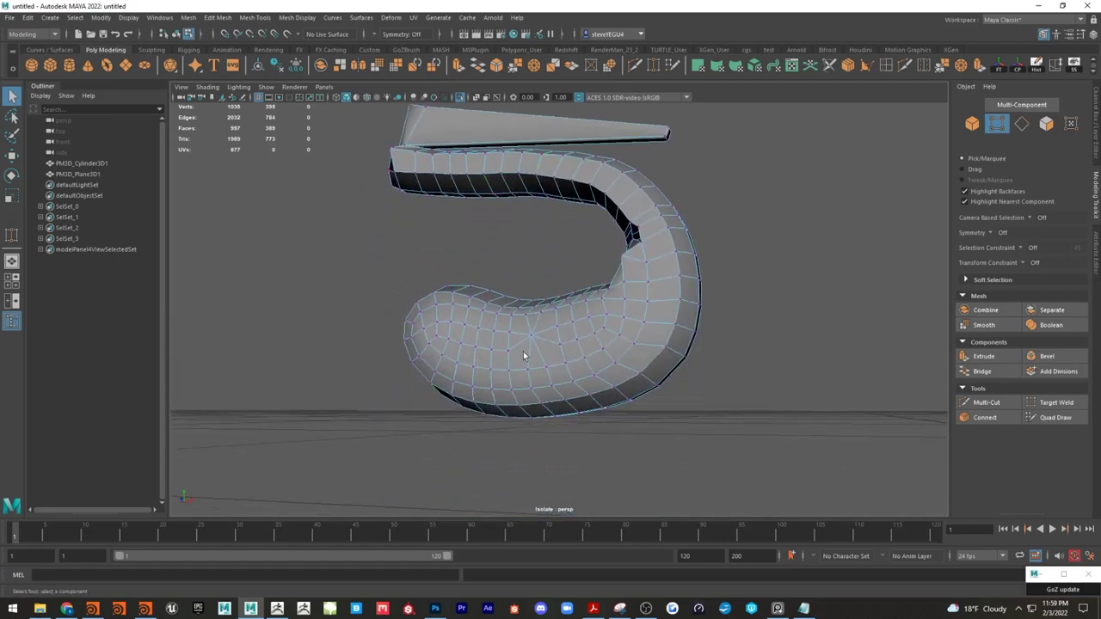
alt+drag(672, 440, 481, 308)
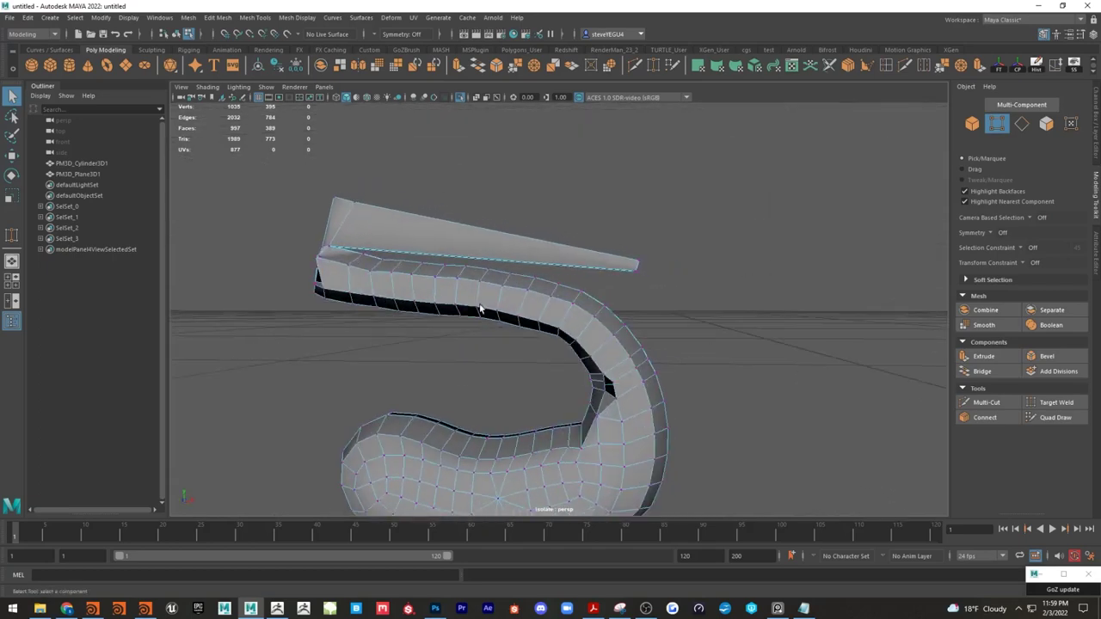
right_drag(701, 226, 636, 216)
drag(617, 232, 657, 279)
alt+drag(661, 277, 670, 291)
key(e)
key(w)
key(e)
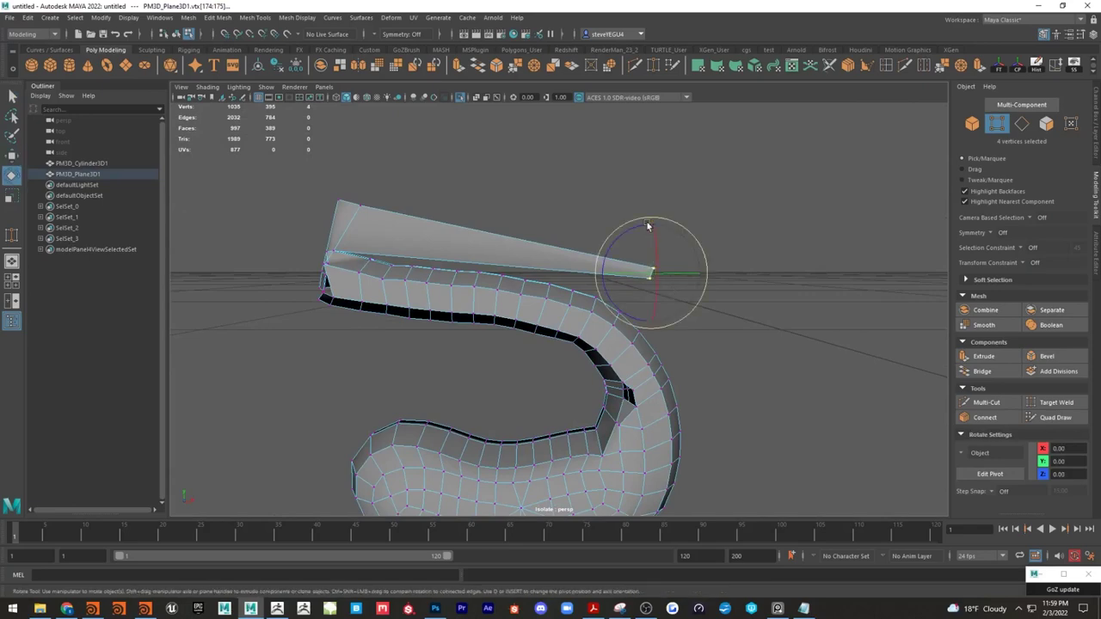
key(r)
Step: Delete the two side faces and the narrow sliver face at the arm's end below the spike's base
alt+drag(641, 239, 472, 290)
alt+middle_drag(472, 291, 485, 270)
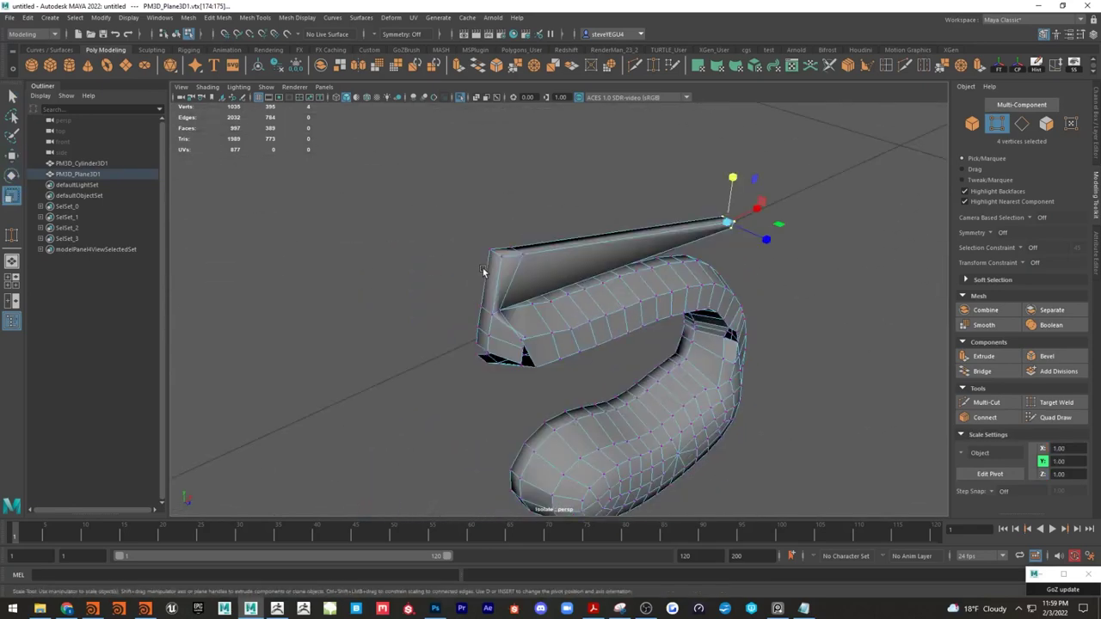
alt+right_drag(485, 270, 500, 273)
key(F11)
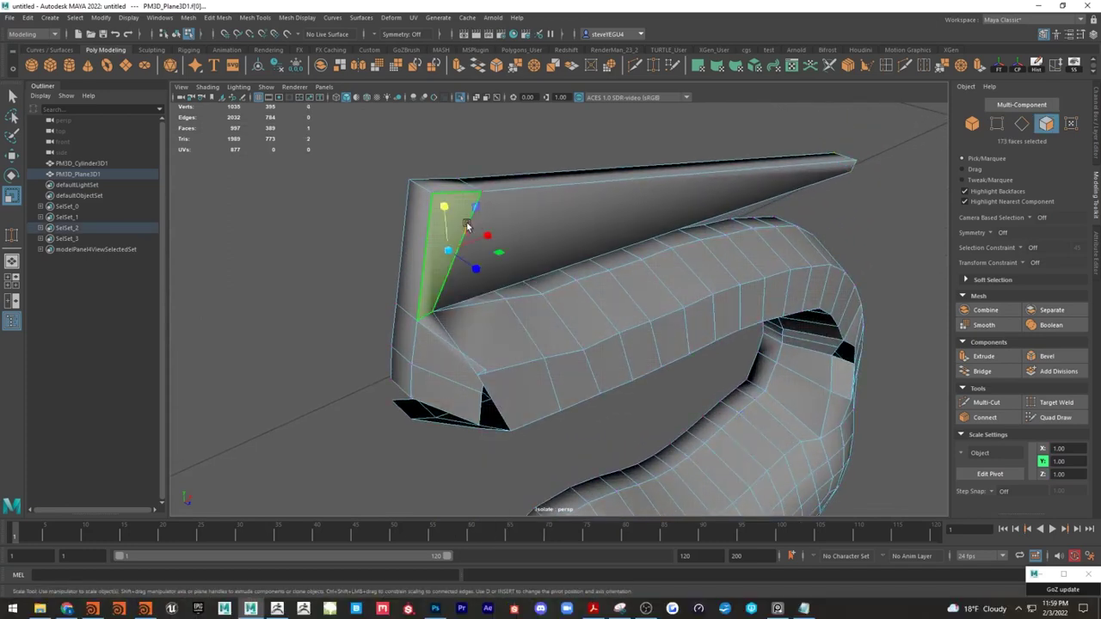
click(494, 227)
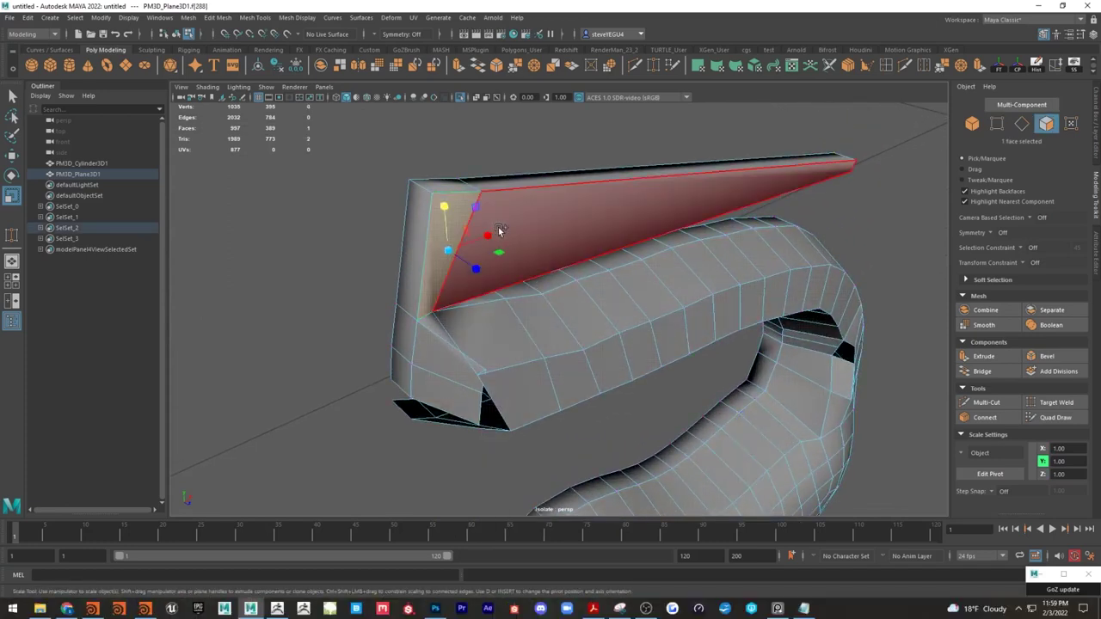
alt+drag(527, 311, 523, 314)
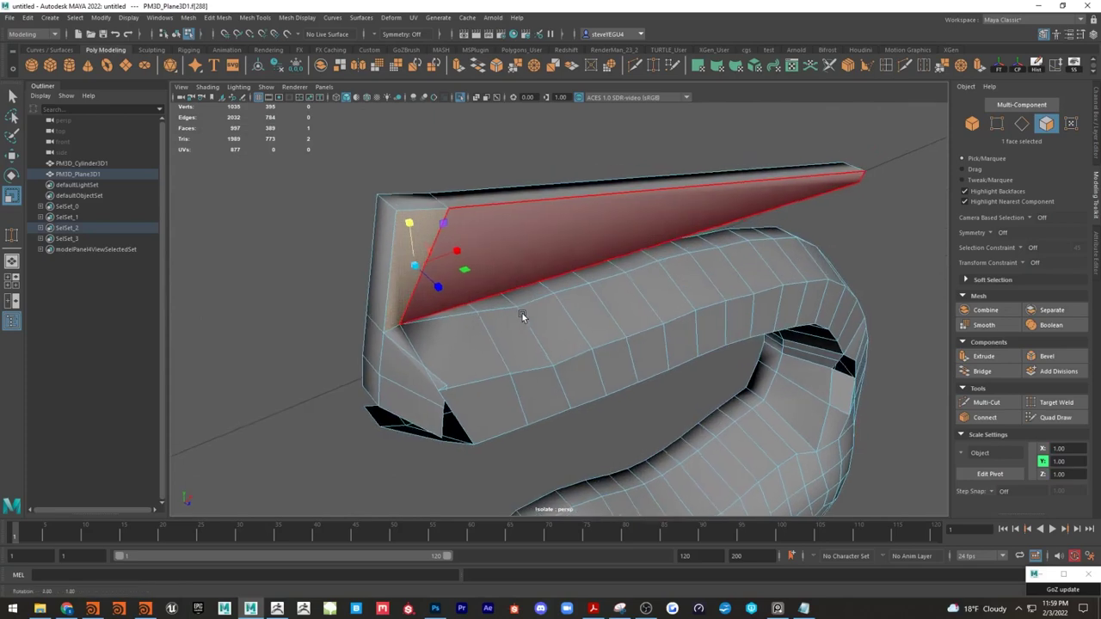
right_drag(522, 311, 521, 342)
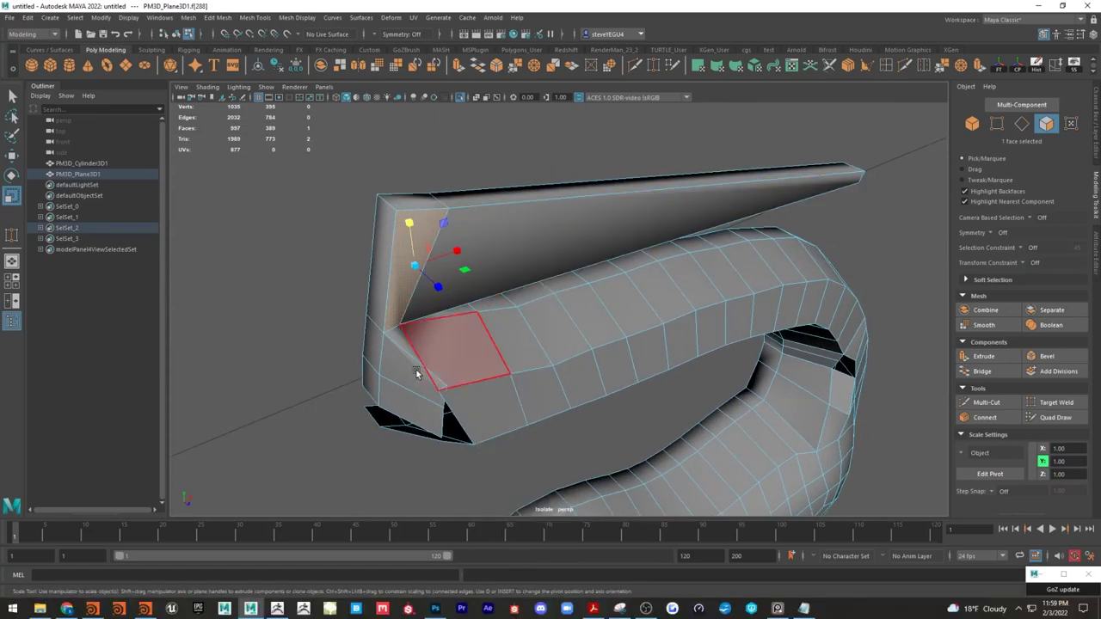
click(413, 376)
shift+click(421, 409)
key(Delete)
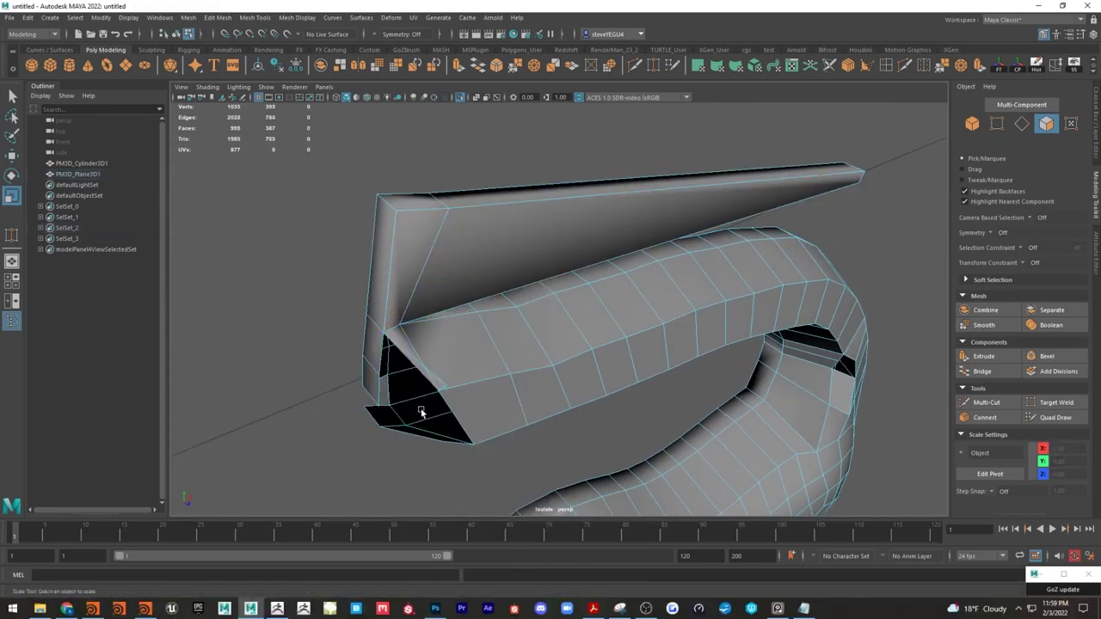
click(432, 381)
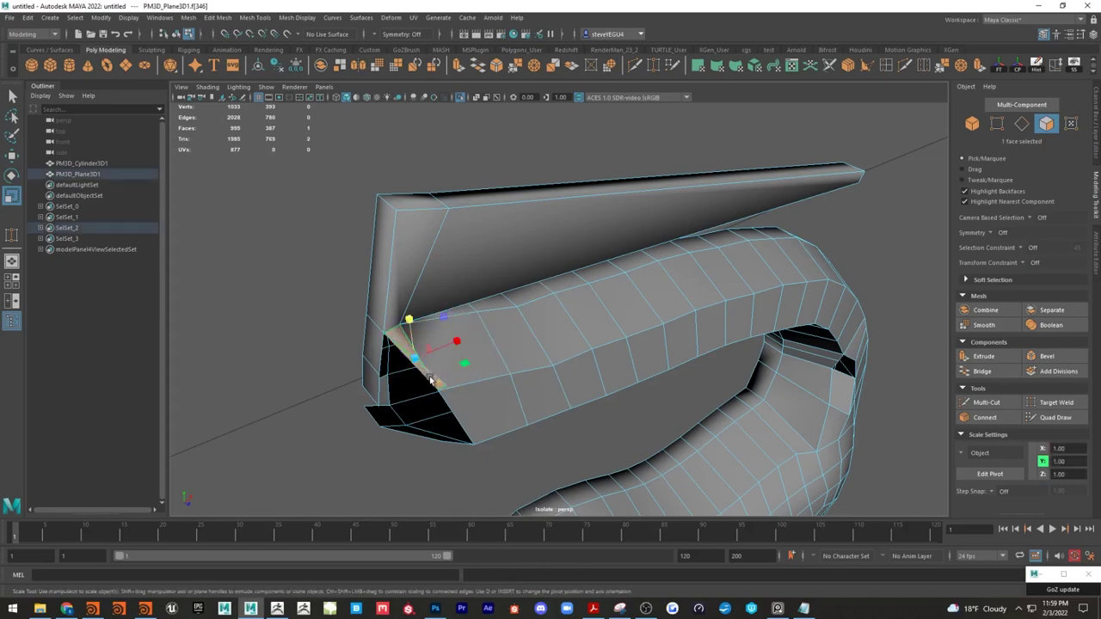
key(Delete)
Step: Select the whole hammer mesh in object mode and send it to ZBrush with GoZ
alt+drag(429, 381, 439, 301)
alt+right_drag(740, 344, 646, 369)
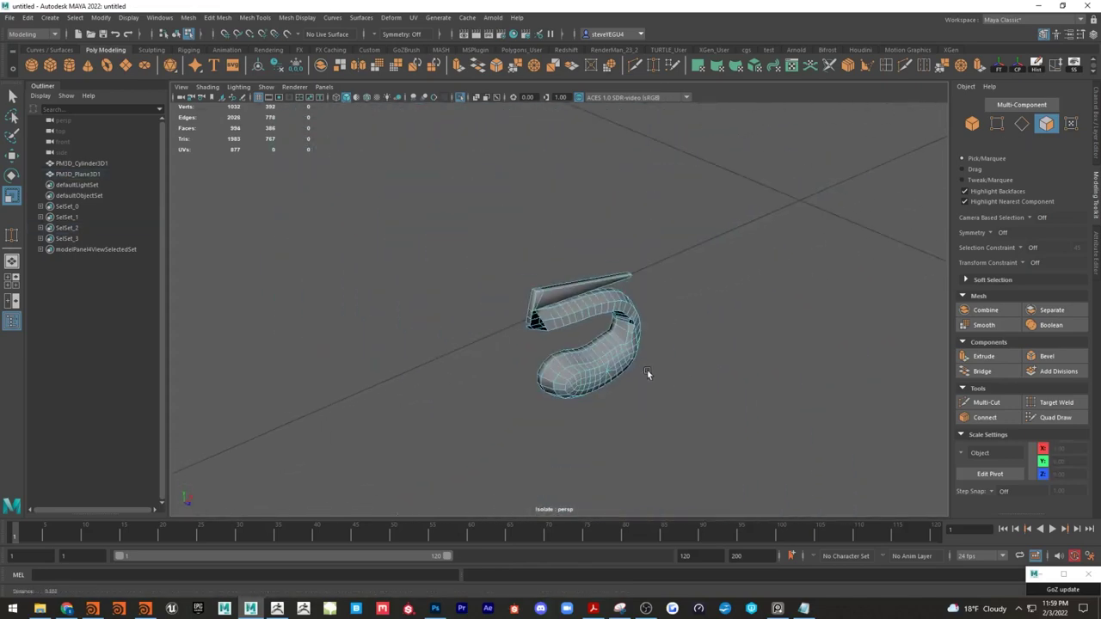
alt+drag(647, 370, 543, 346)
alt+right_drag(544, 346, 649, 293)
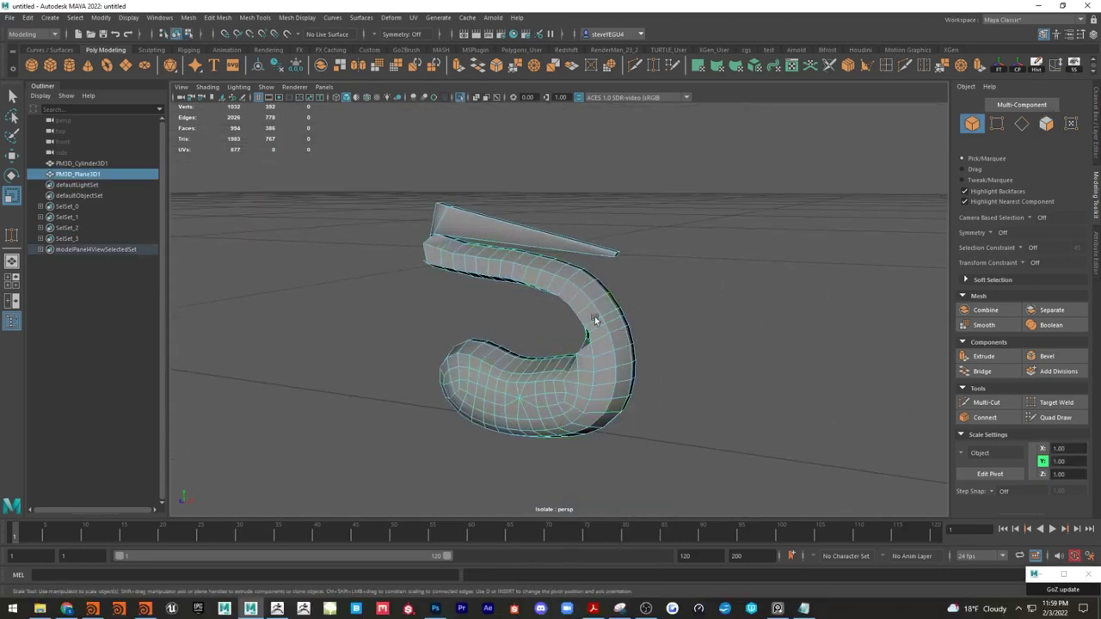
click(406, 50)
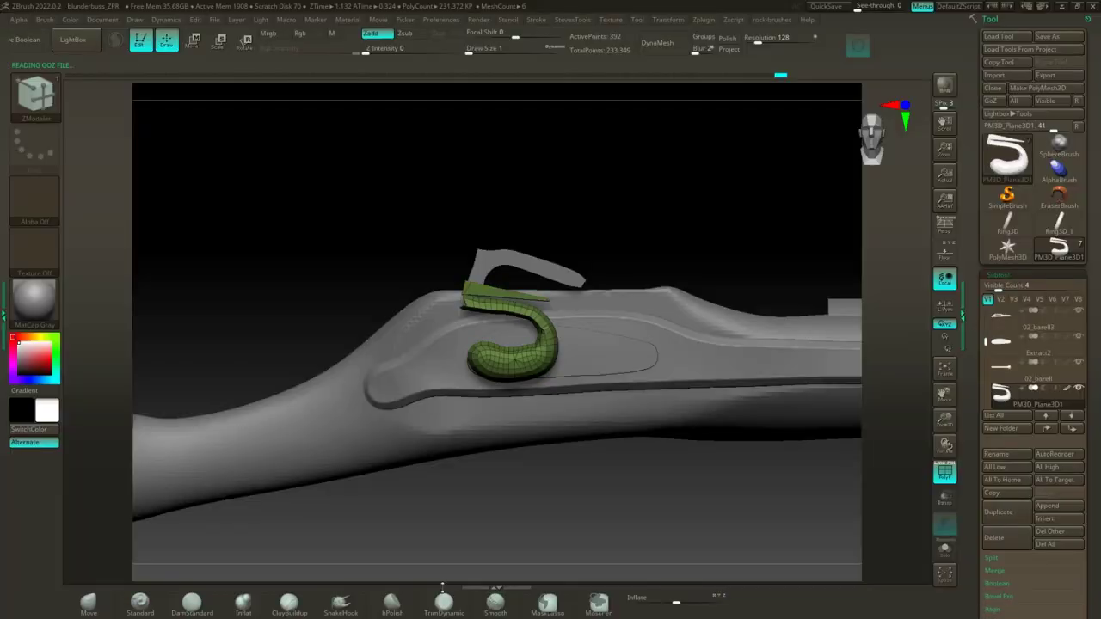
Step: Close the remaining open holes in the imported hammer mesh with Close Holes from the topology tools
drag(514, 493, 664, 563)
right_drag(297, 245, 660, 492)
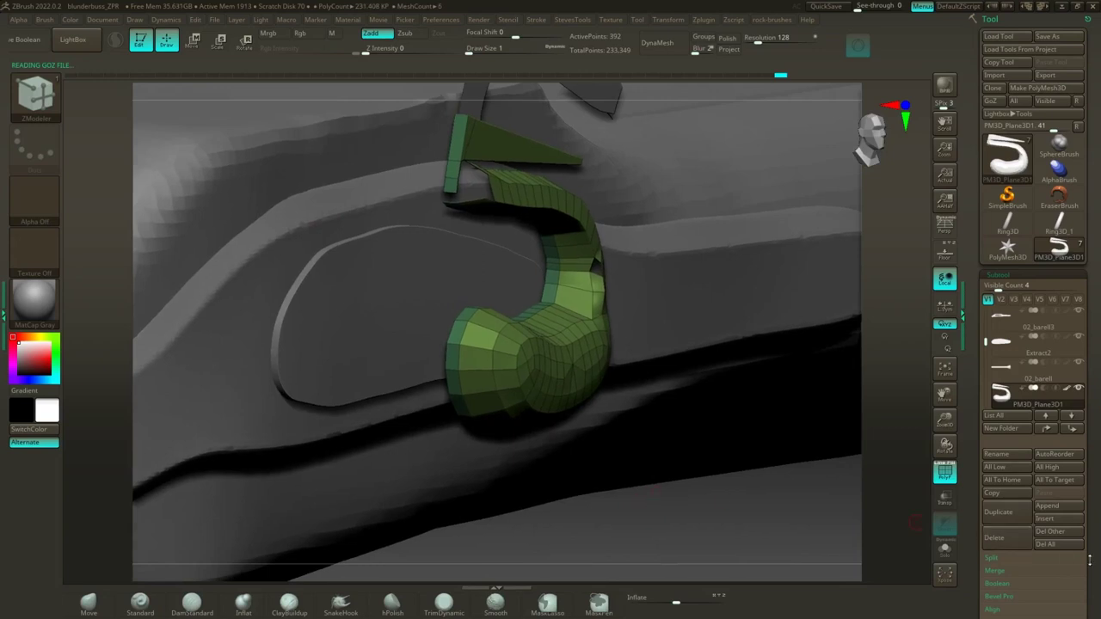
drag(1089, 560, 1088, 472)
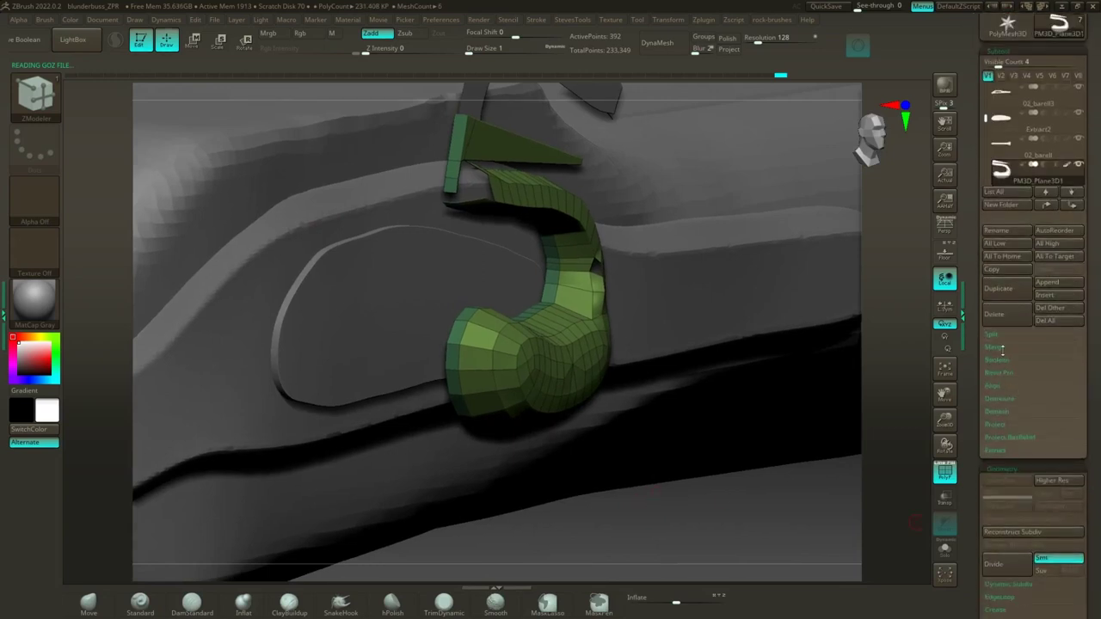
scroll(1094, 404, down, 5)
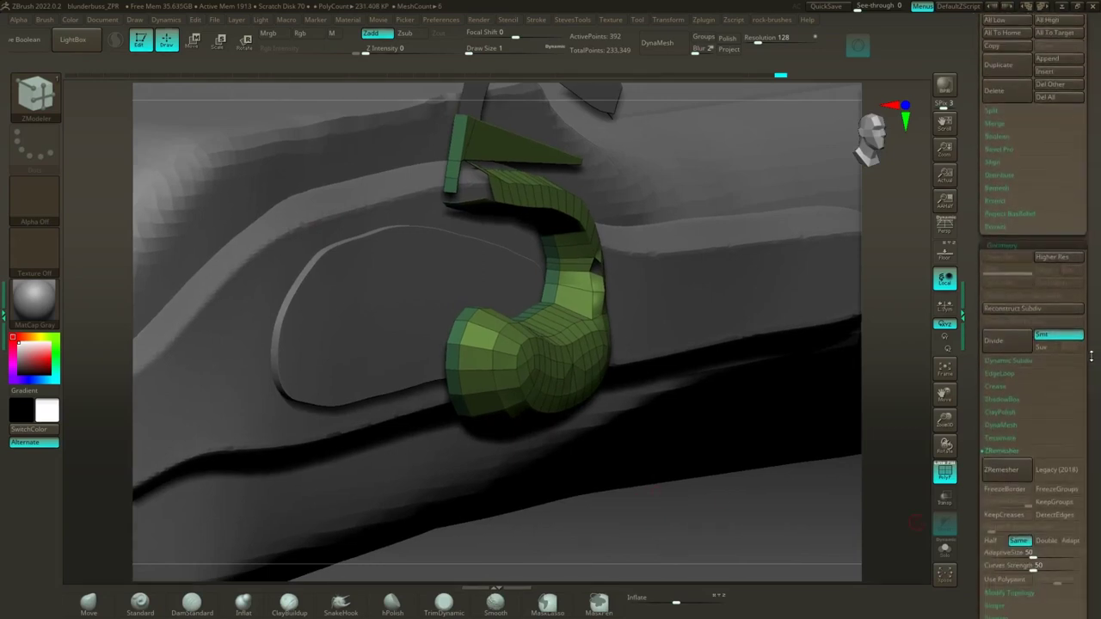
click(1005, 450)
click(1013, 463)
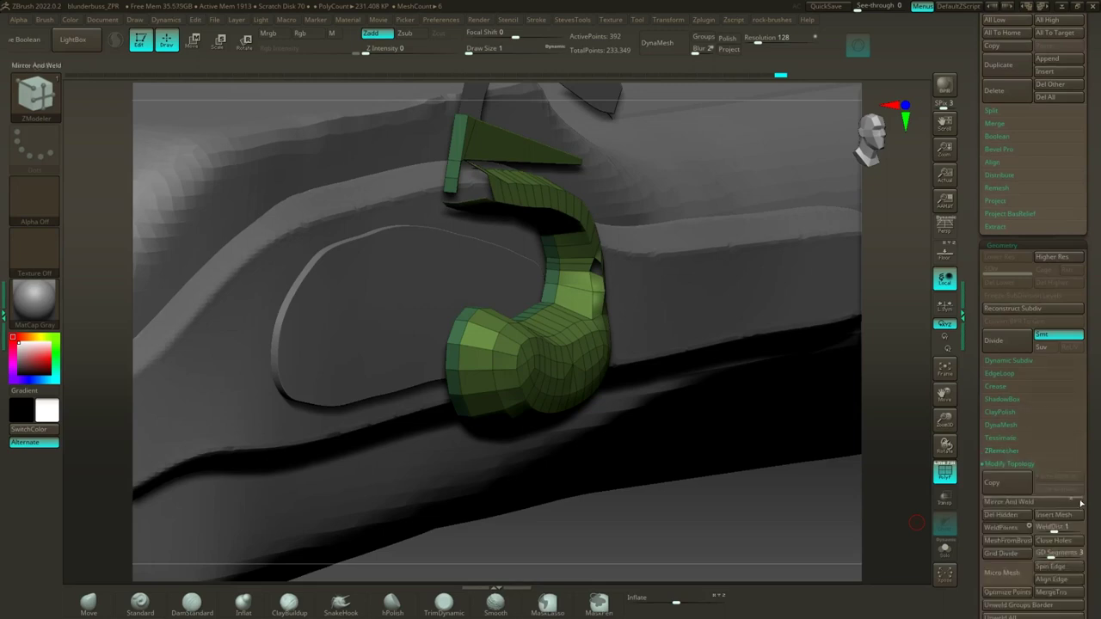
scroll(1090, 469, down, 1)
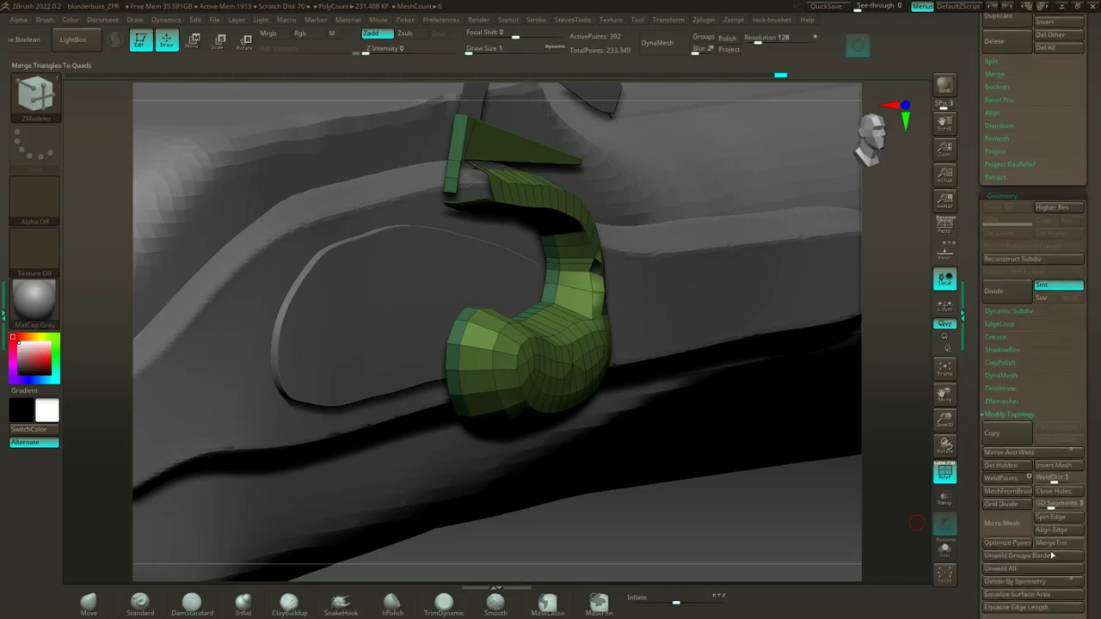
scroll(1090, 505, down, 1)
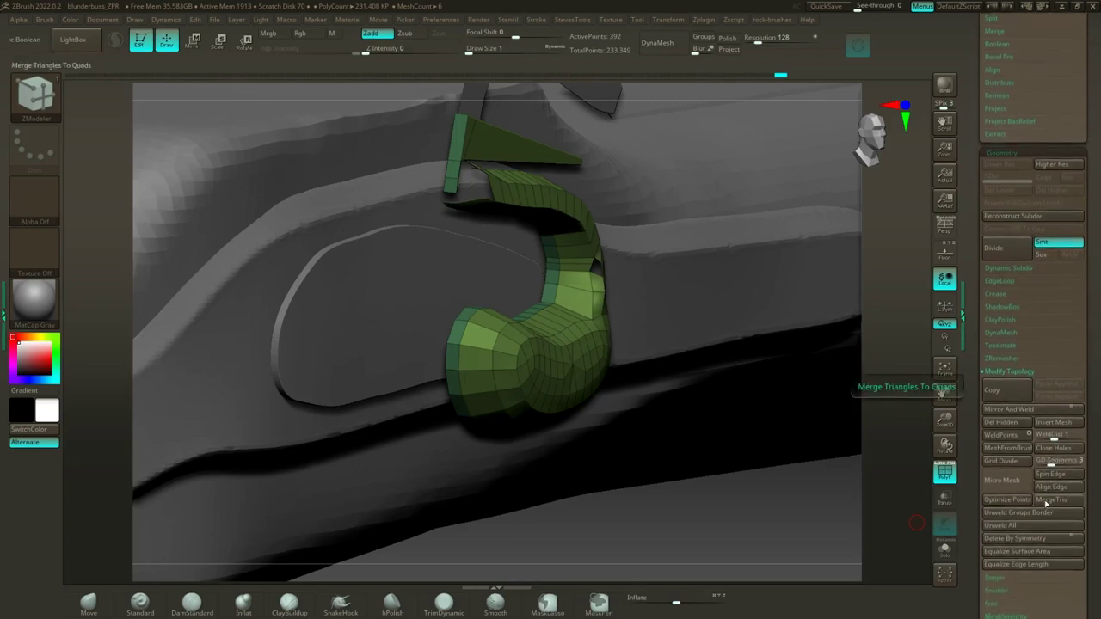
click(1053, 447)
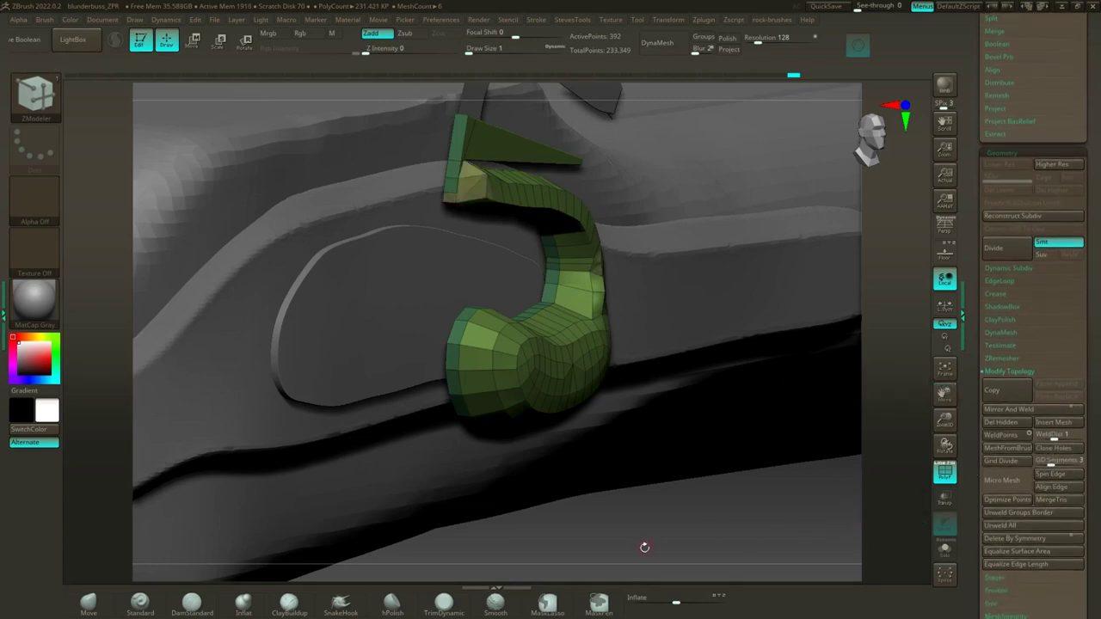
Step: Try to convert the hammer to a DynaMesh at resolution 3352, and undo the conversion
click(1009, 370)
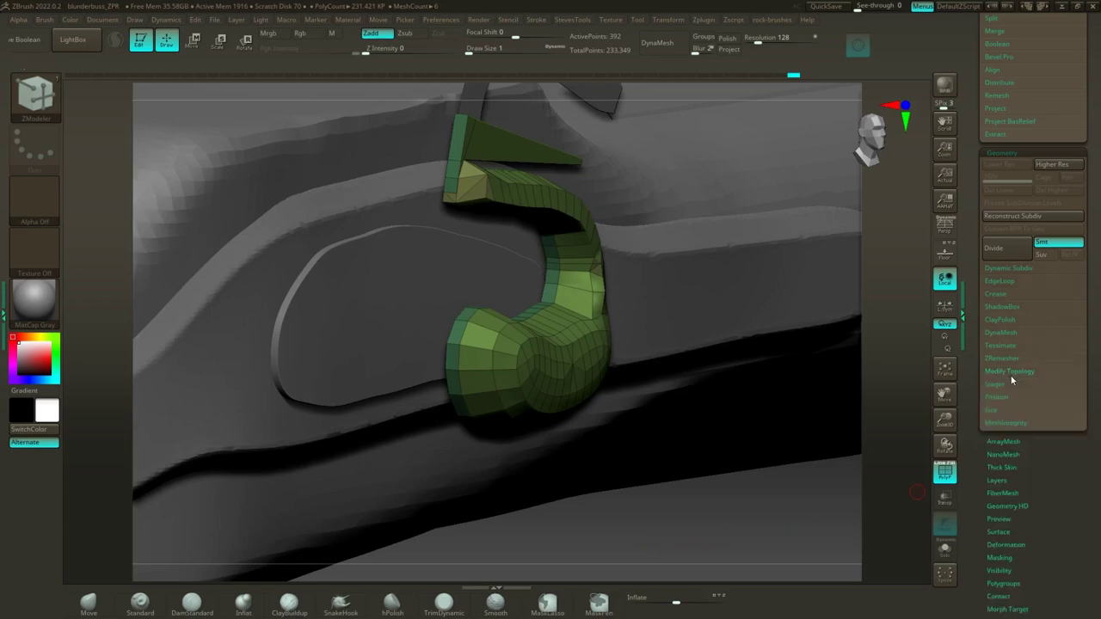
click(999, 332)
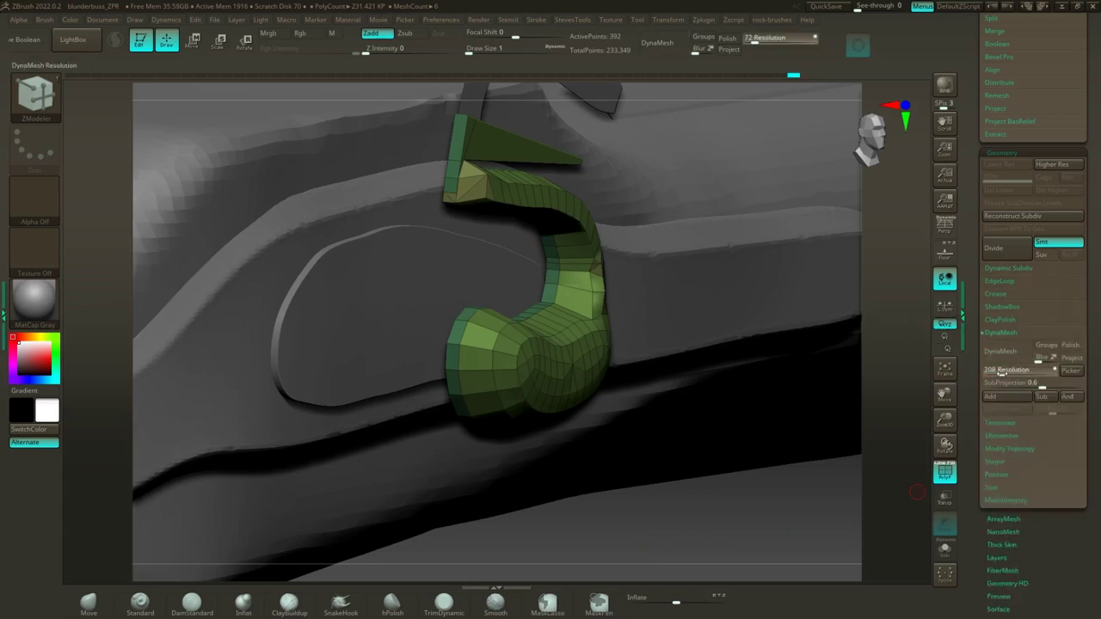
drag(991, 370, 1032, 371)
click(1000, 352)
click(1013, 351)
click(1010, 352)
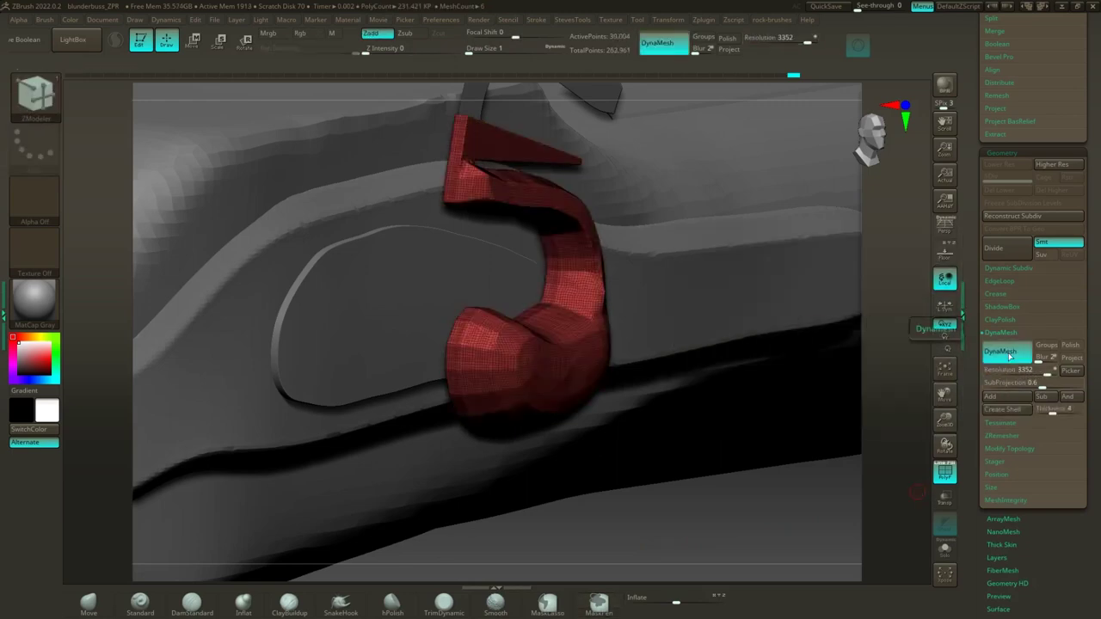
key(ctrl+z)
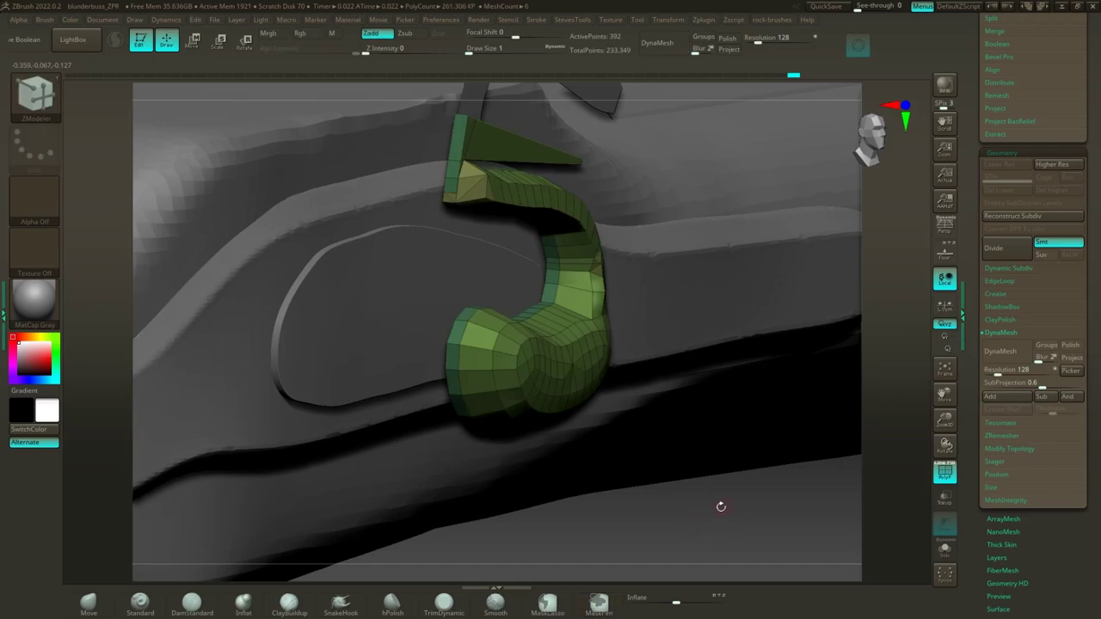
key(ctrl+z)
Step: Switch to the Standard brush at draw size about 7.5 and smooth the hammer's bend and slender arm
drag(700, 507, 658, 504)
mouse_move(750, 114)
mouse_down()
mouse_move(752, 147)
mouse_move(735, 164)
mouse_move(745, 172)
mouse_up()
key(s)
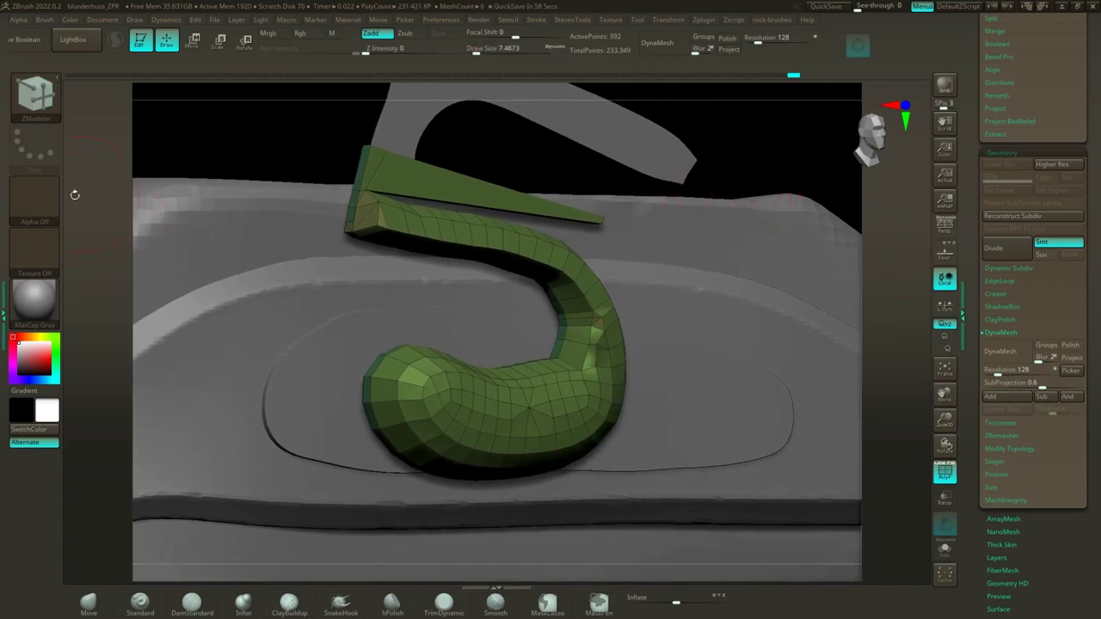
key(b)
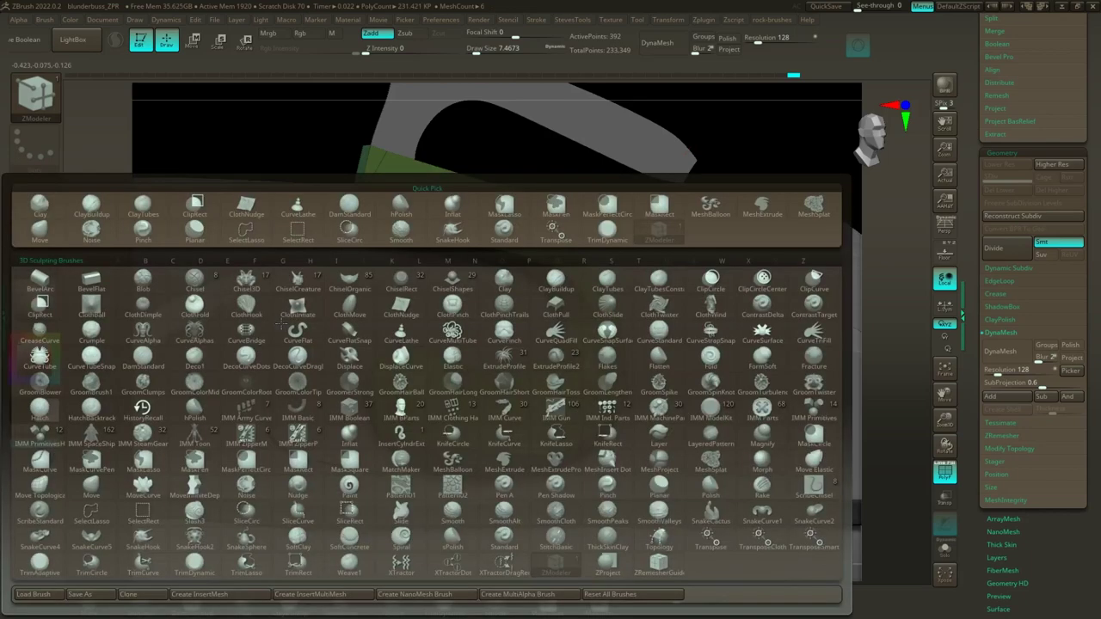
key(s)
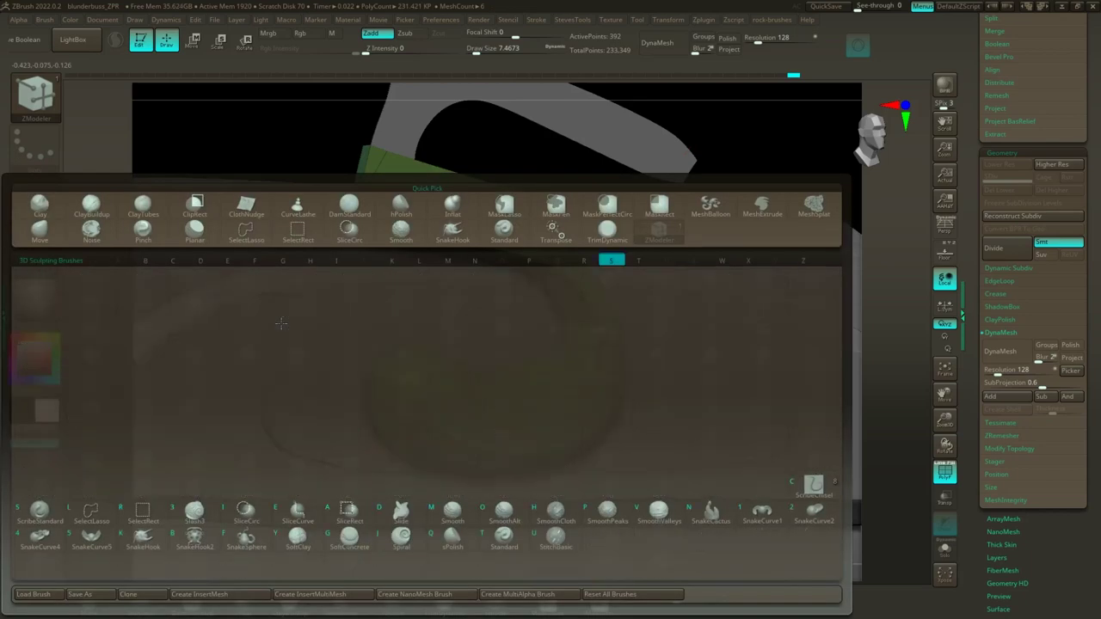
key(t)
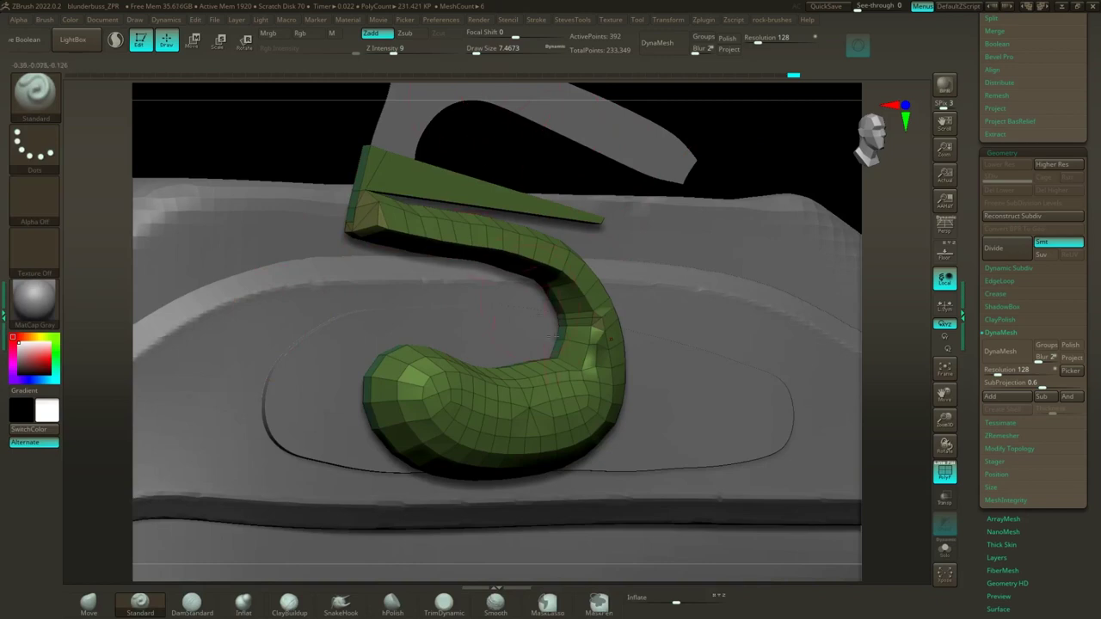
key(shift)
mouse_move(592, 370)
shift+mouse_down()
mouse_move(593, 302)
mouse_move(533, 254)
mouse_move(593, 333)
mouse_move(589, 293)
mouse_move(514, 243)
shift+mouse_up()
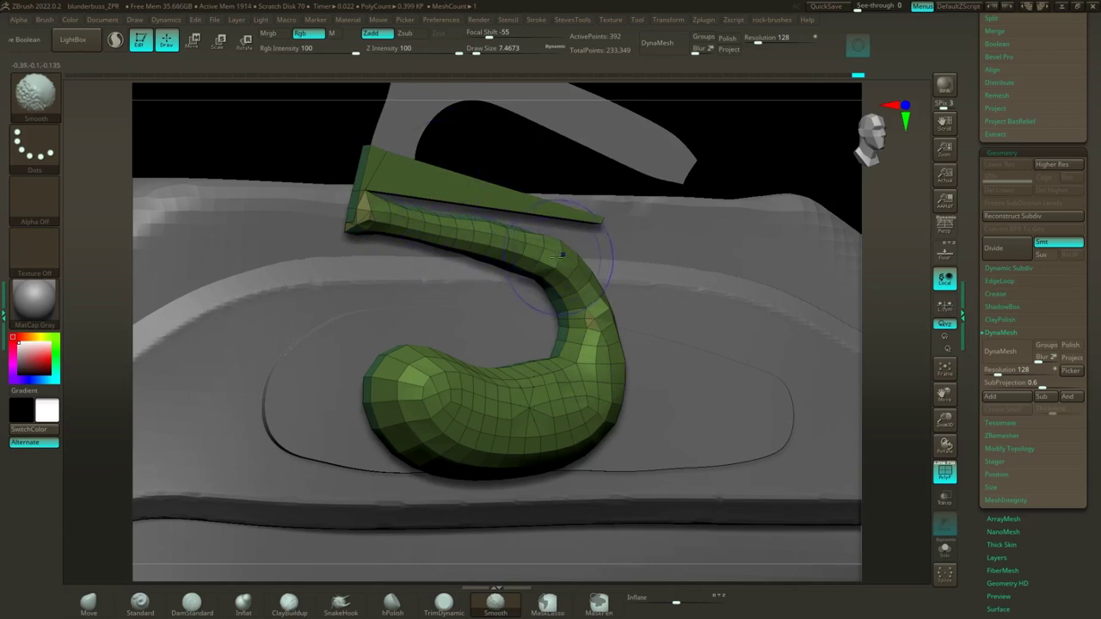
shift+drag(551, 260, 558, 256)
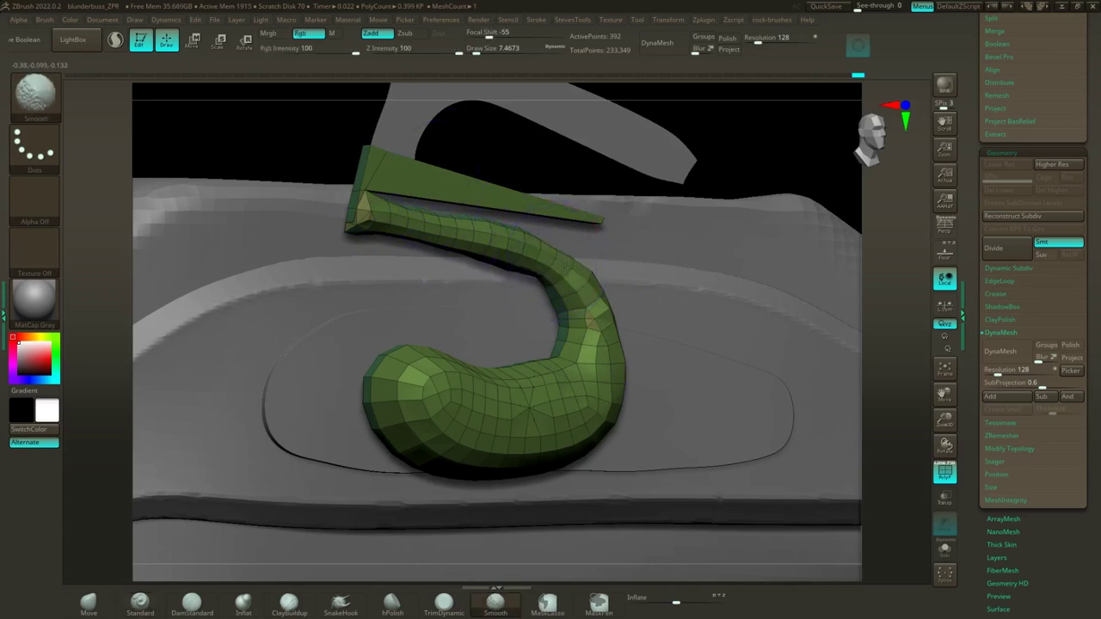
Step: Turn on Dynamic Subdivision for the hammer and smooth its arm and bend further, with the Smooth brush's Z Intensity at 30
key(ctrl+d)
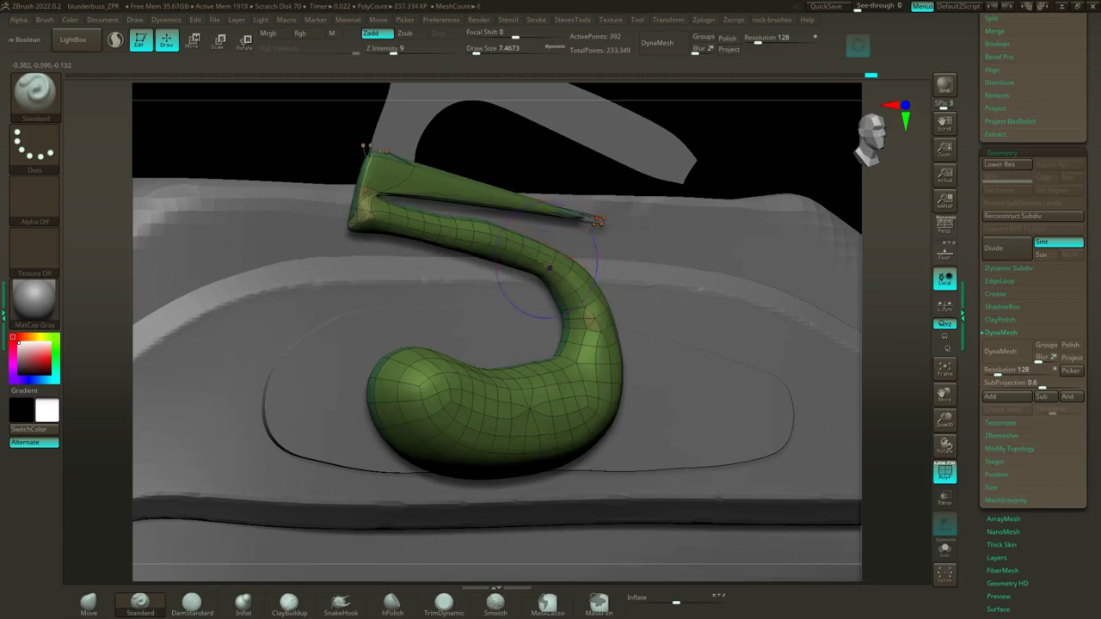
shift+drag(465, 231, 467, 212)
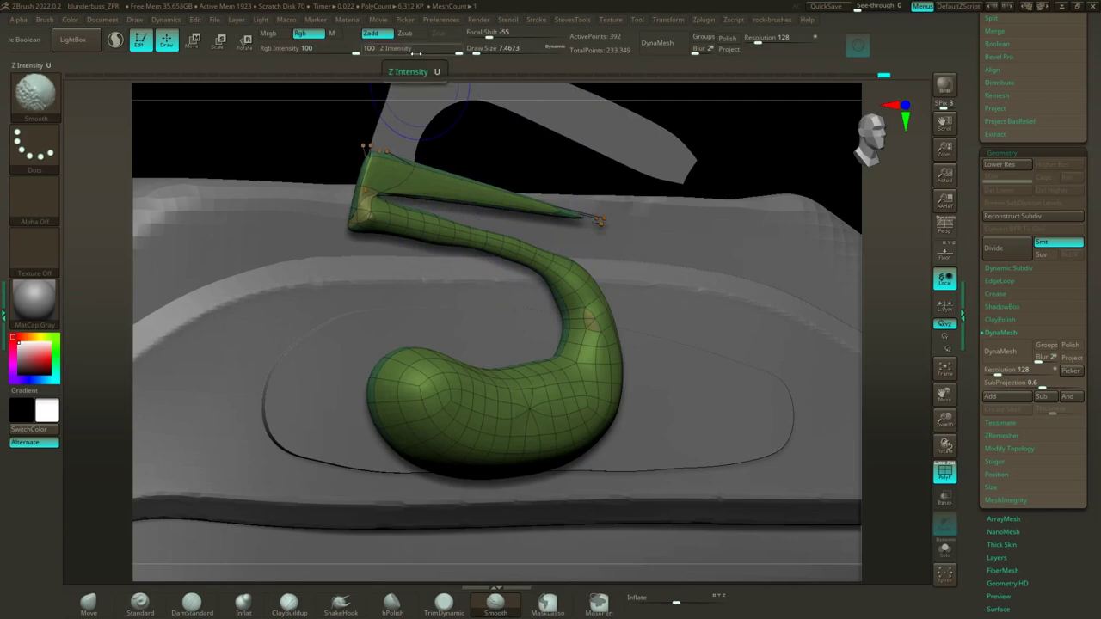
drag(422, 52, 414, 53)
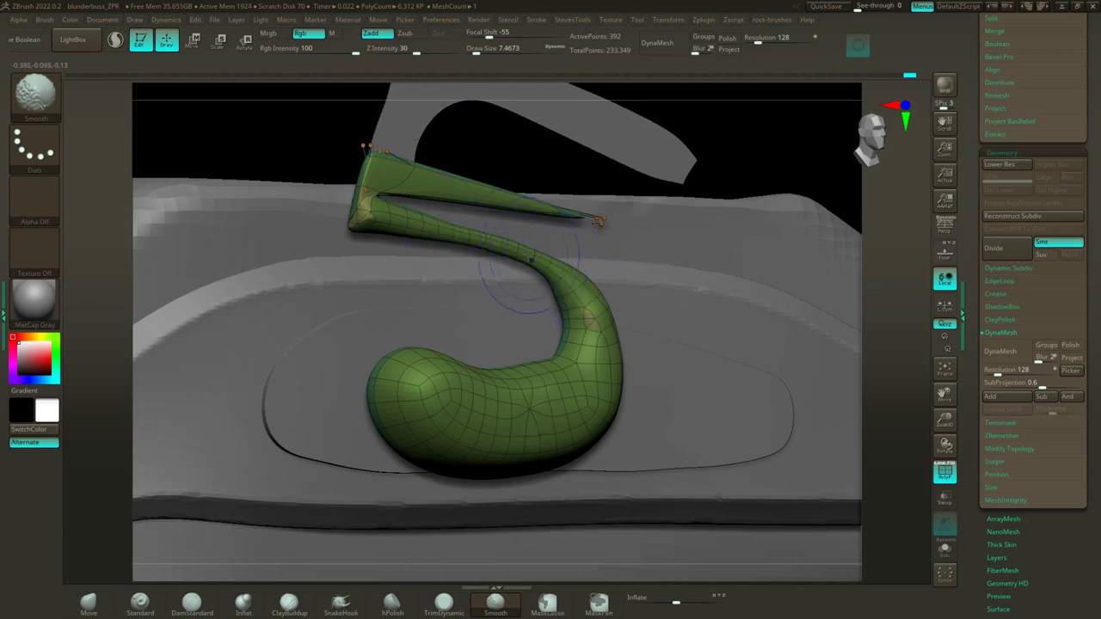
mouse_move(511, 260)
shift+mouse_down()
mouse_move(590, 327)
mouse_move(604, 368)
shift+mouse_up()
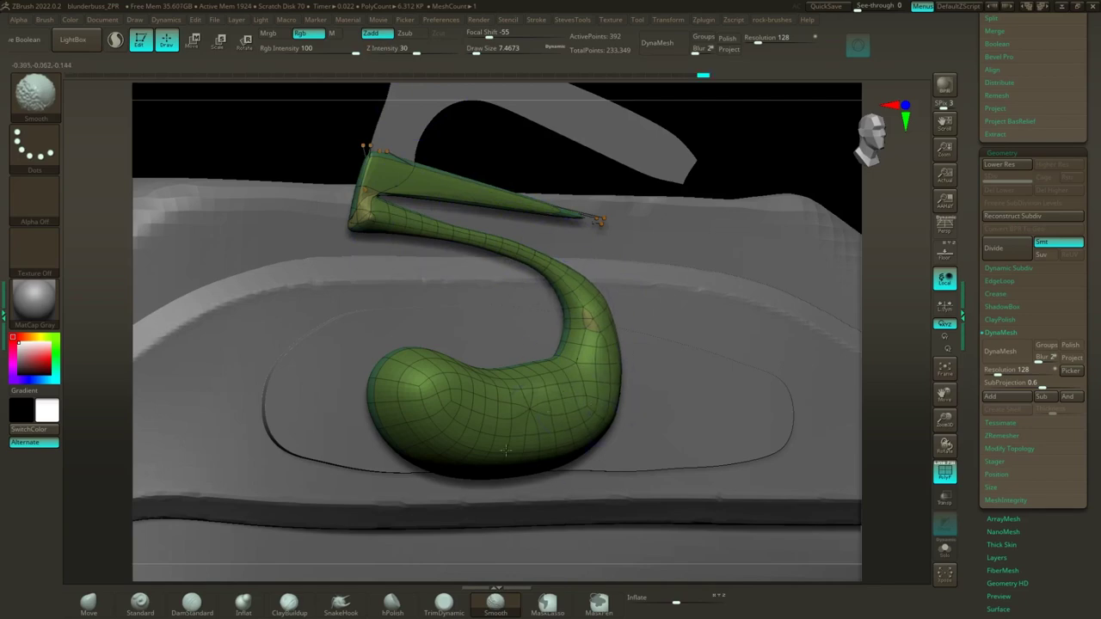
Step: Rebuild the hammer's topology with ZRemesher using the Same density option
mouse_move(713, 140)
mouse_down()
mouse_move(748, 137)
mouse_move(731, 136)
mouse_up()
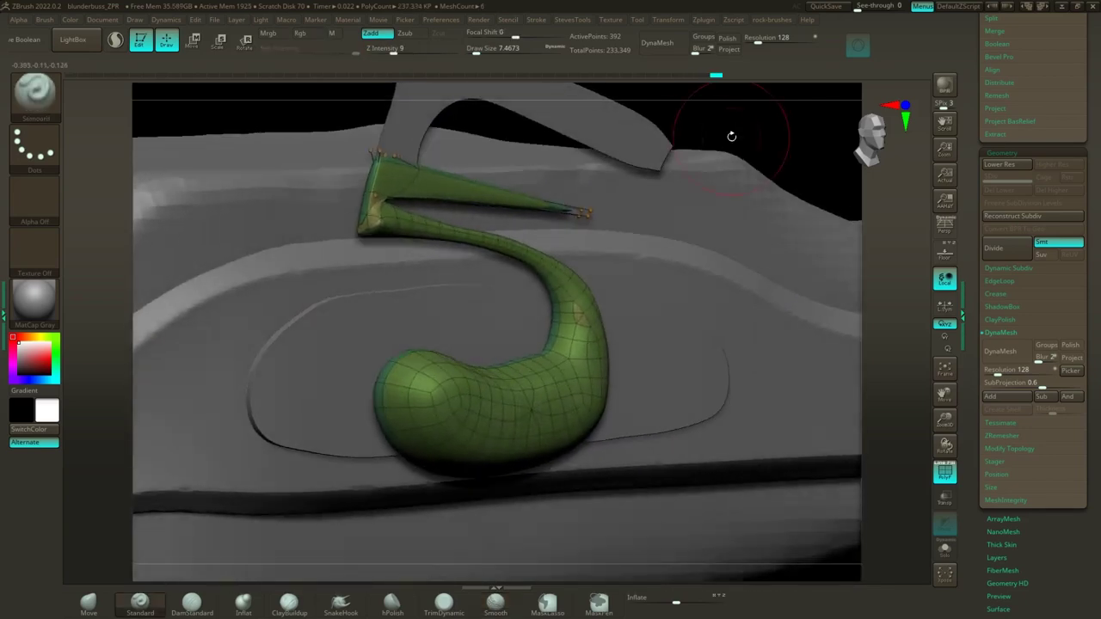
click(996, 336)
click(989, 359)
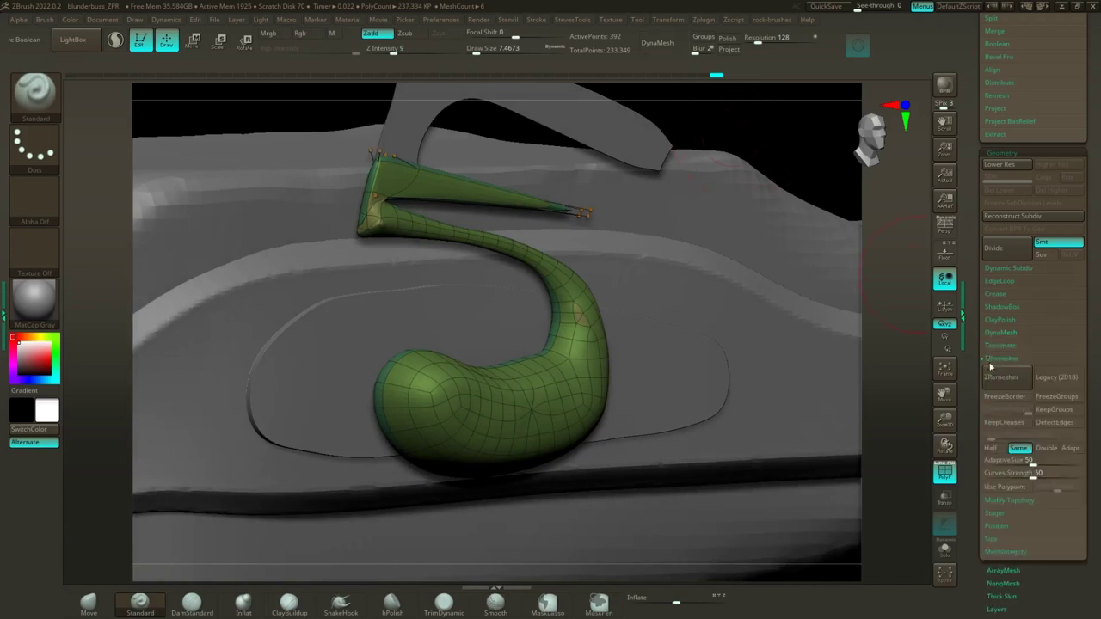
click(1001, 377)
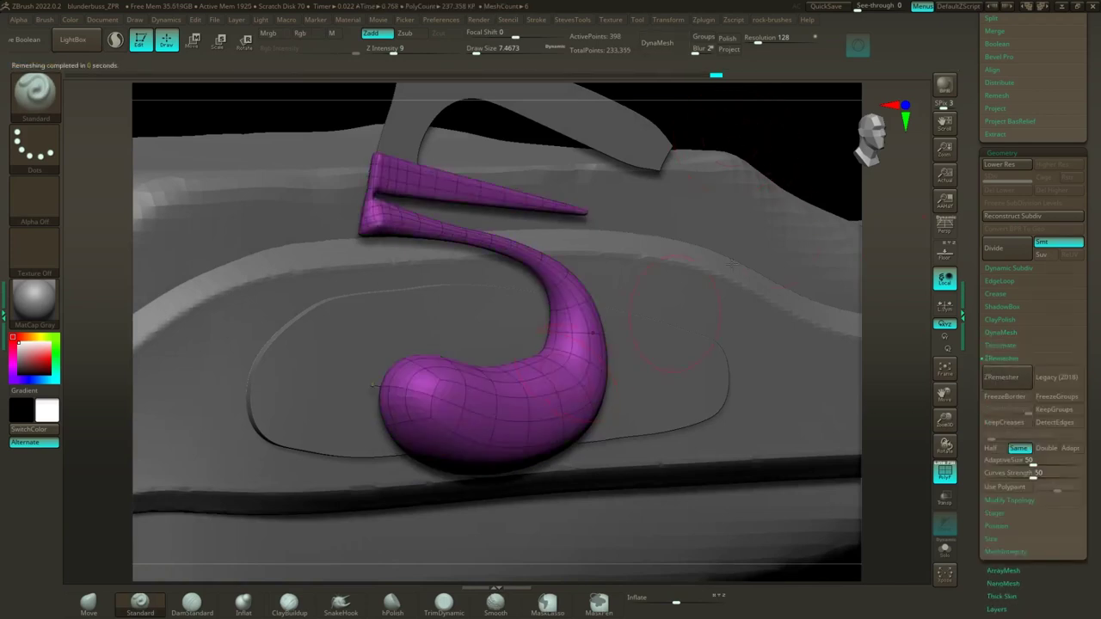
Step: Reshape the inner curve of the hammer's thick lower end slightly with the Move brush at draw size about 11.7
mouse_move(784, 157)
mouse_down()
mouse_move(484, 158)
mouse_move(818, 168)
mouse_move(730, 156)
mouse_up()
key(s)
mouse_move(663, 186)
mouse_down()
mouse_move(688, 186)
mouse_move(669, 188)
mouse_up()
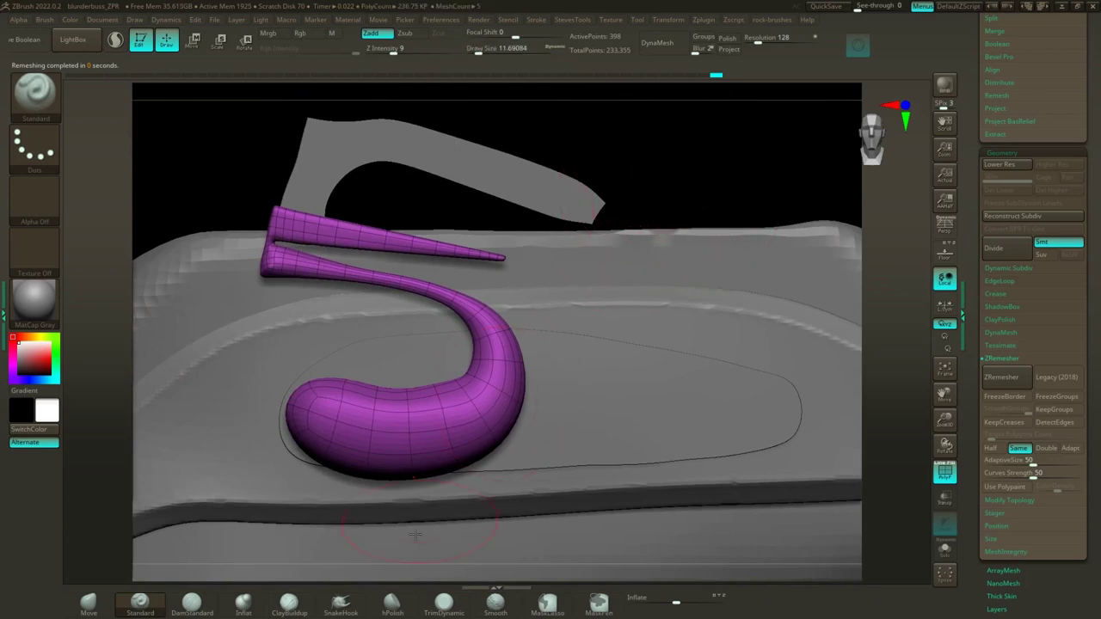
click(90, 601)
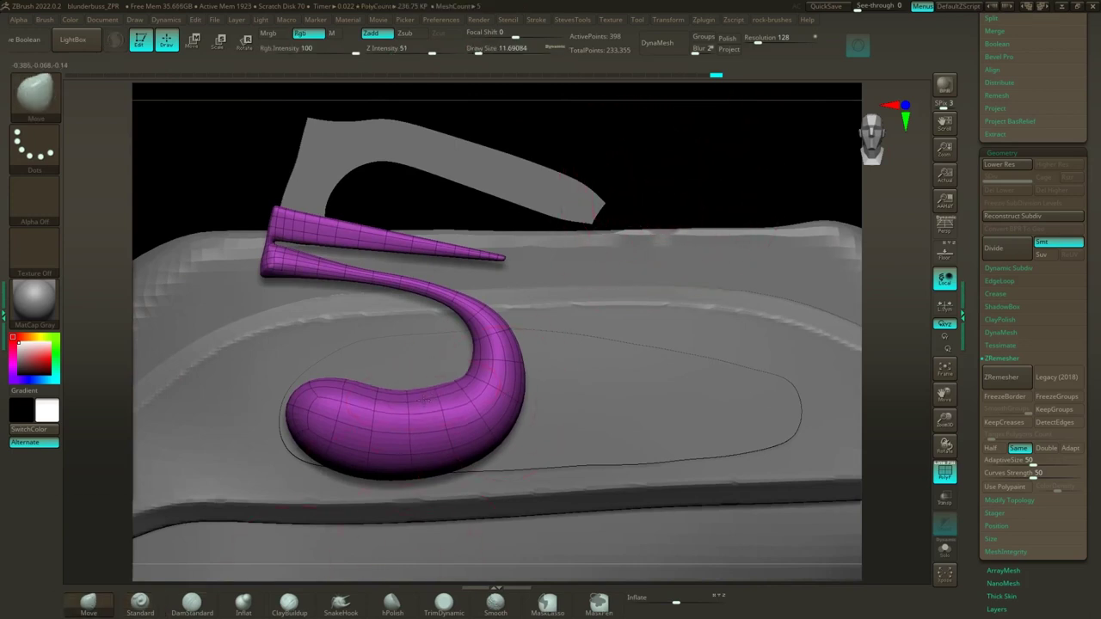
drag(433, 387, 431, 393)
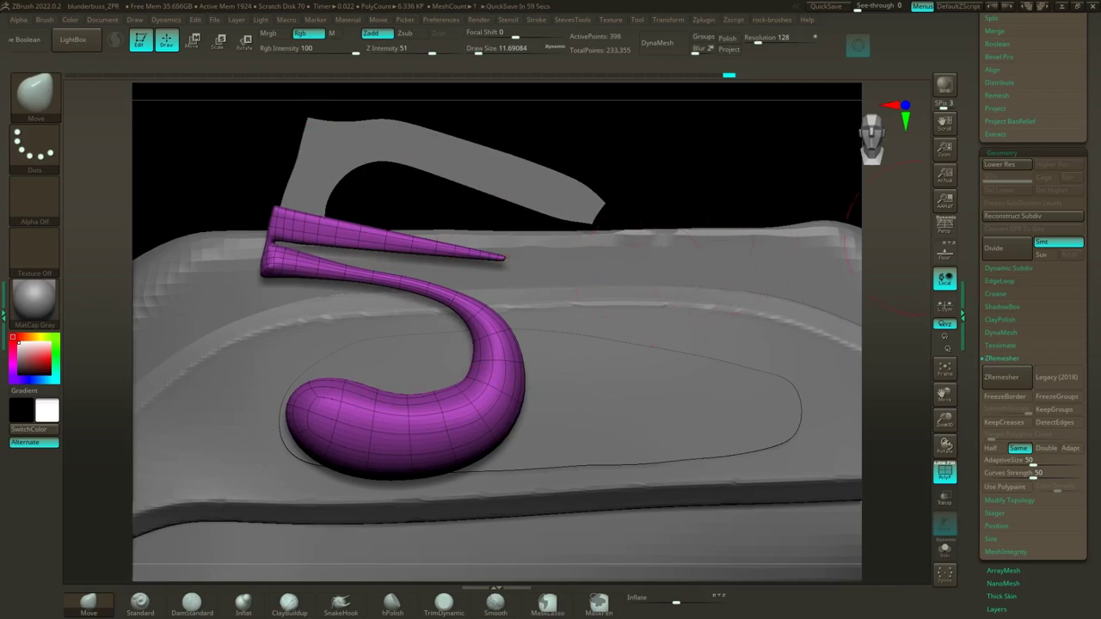
Step: Append a Cube3D as a new subtool and make it the active subtool
click(1059, 150)
drag(1055, 219, 1055, 352)
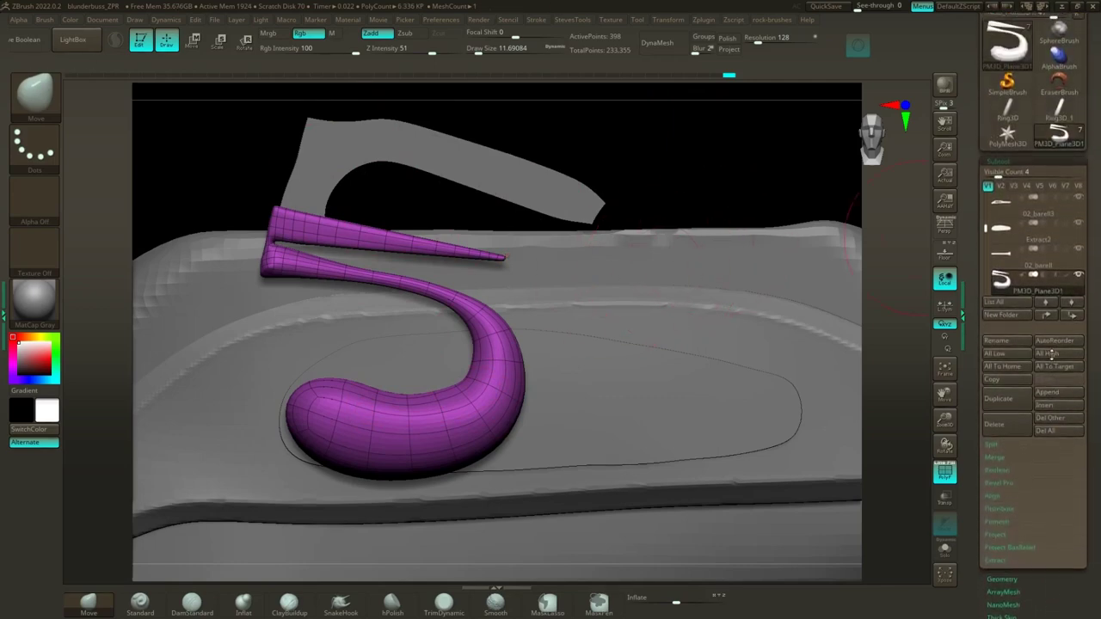
click(1044, 392)
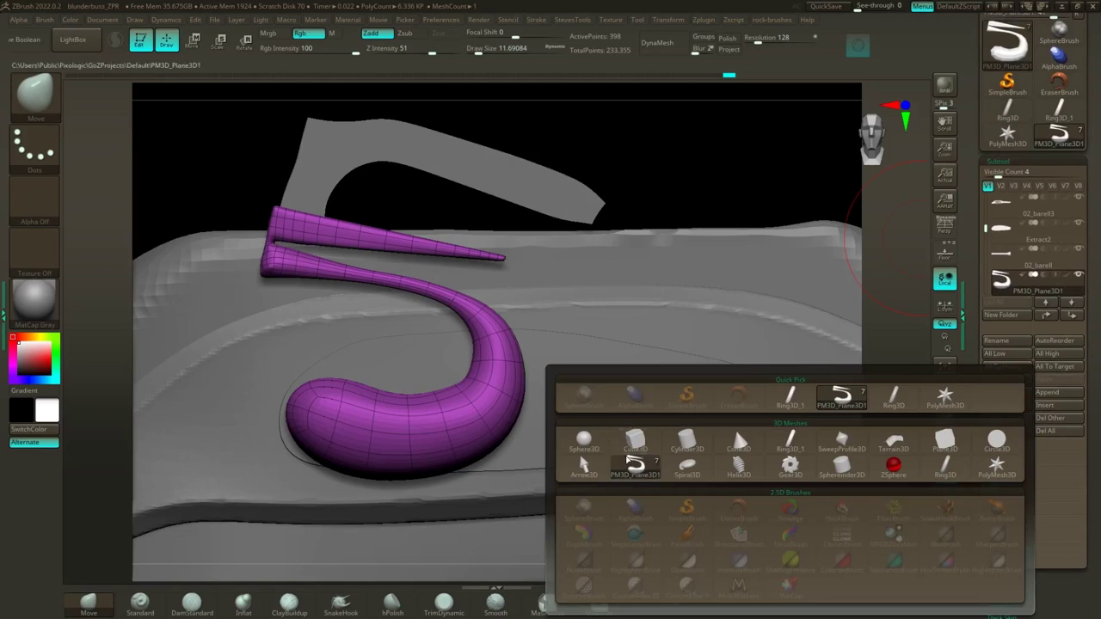
click(634, 442)
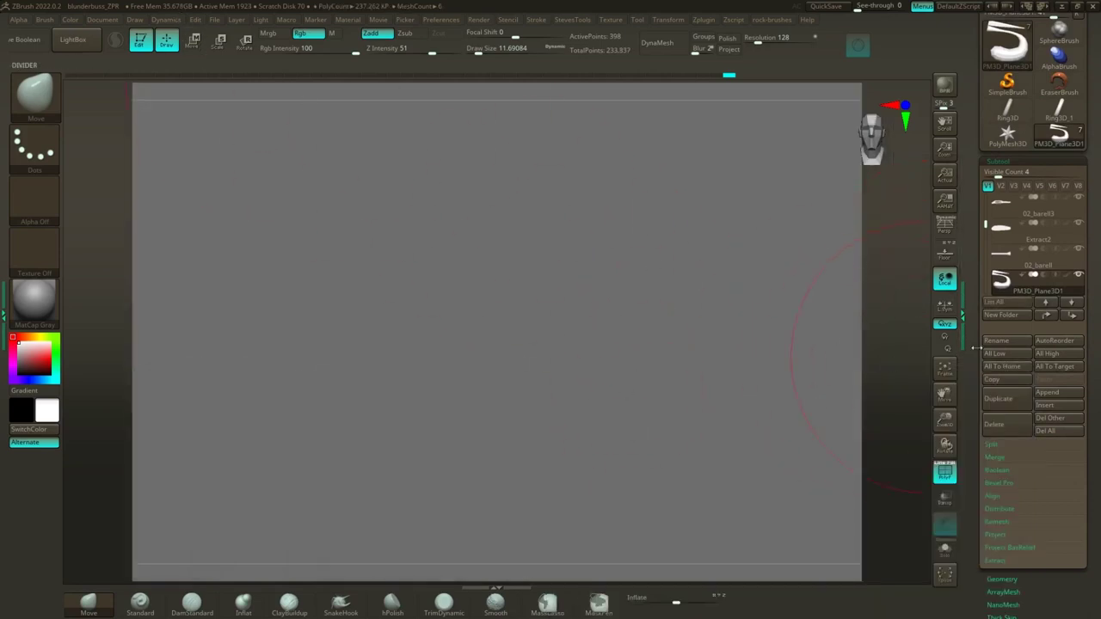
drag(987, 224, 985, 264)
click(1001, 262)
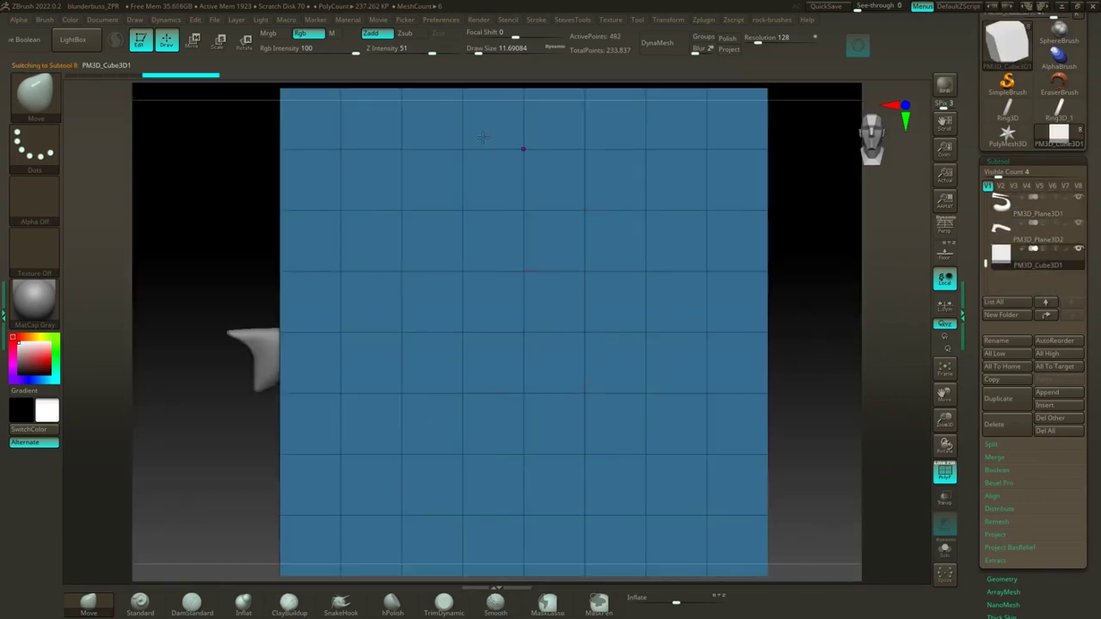
Step: Scale the new cube down and move it to the empty space just above the hammer
click(219, 40)
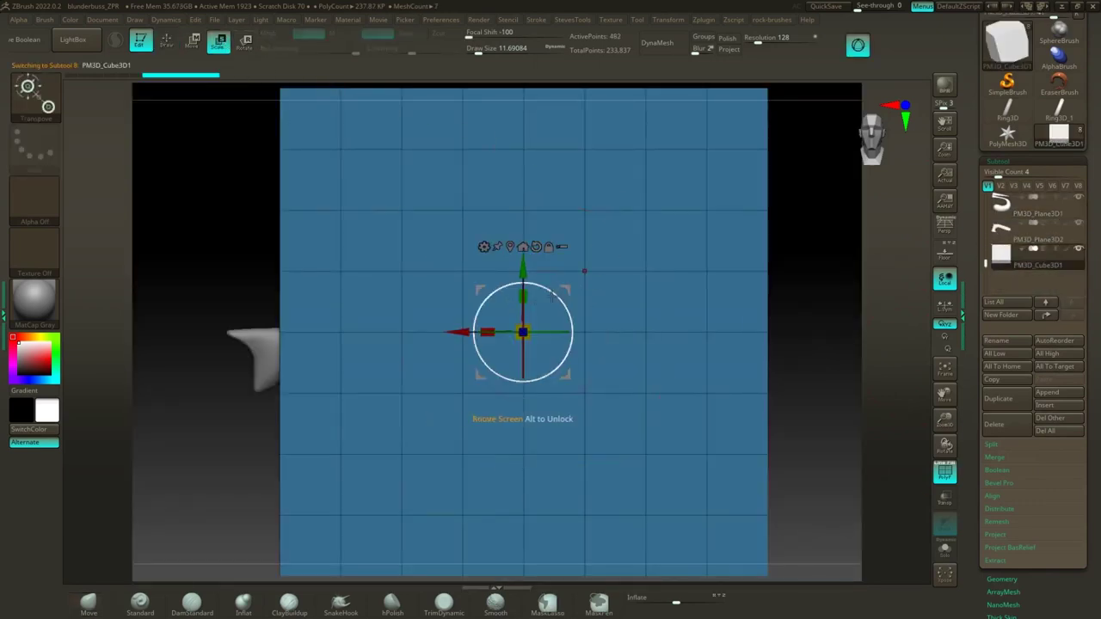
drag(522, 332, 243, 527)
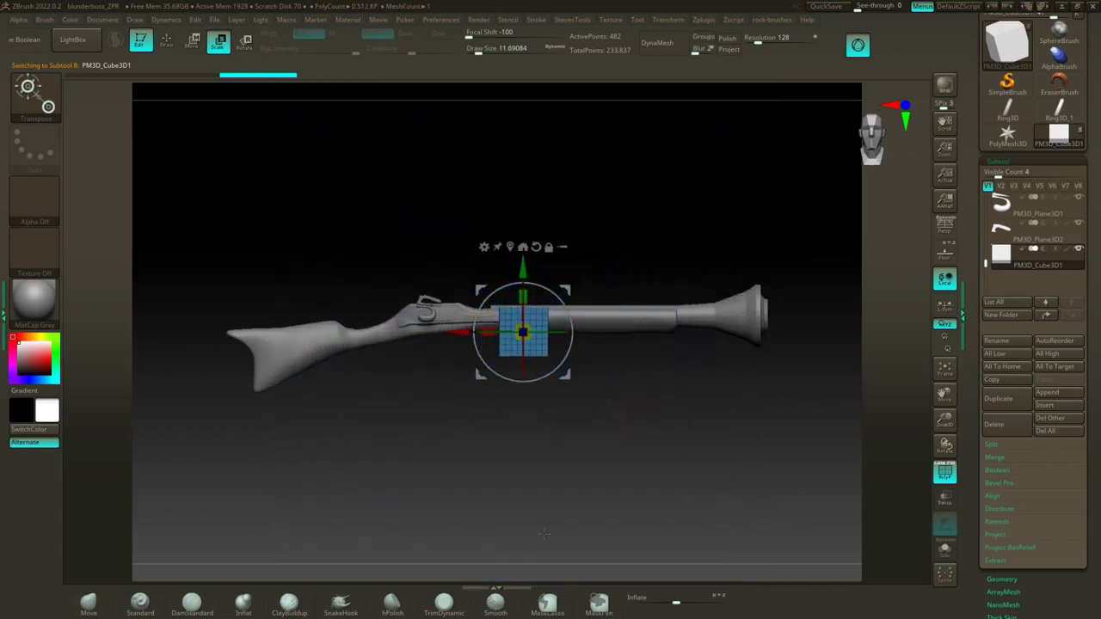
alt+drag(502, 481, 681, 538)
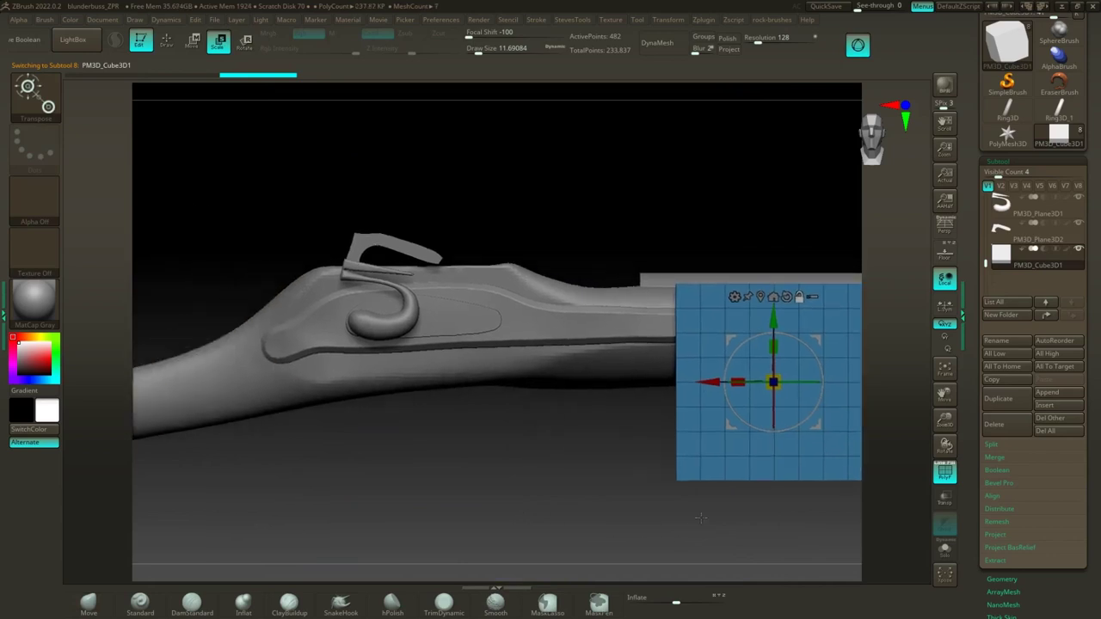
drag(781, 365, 466, 183)
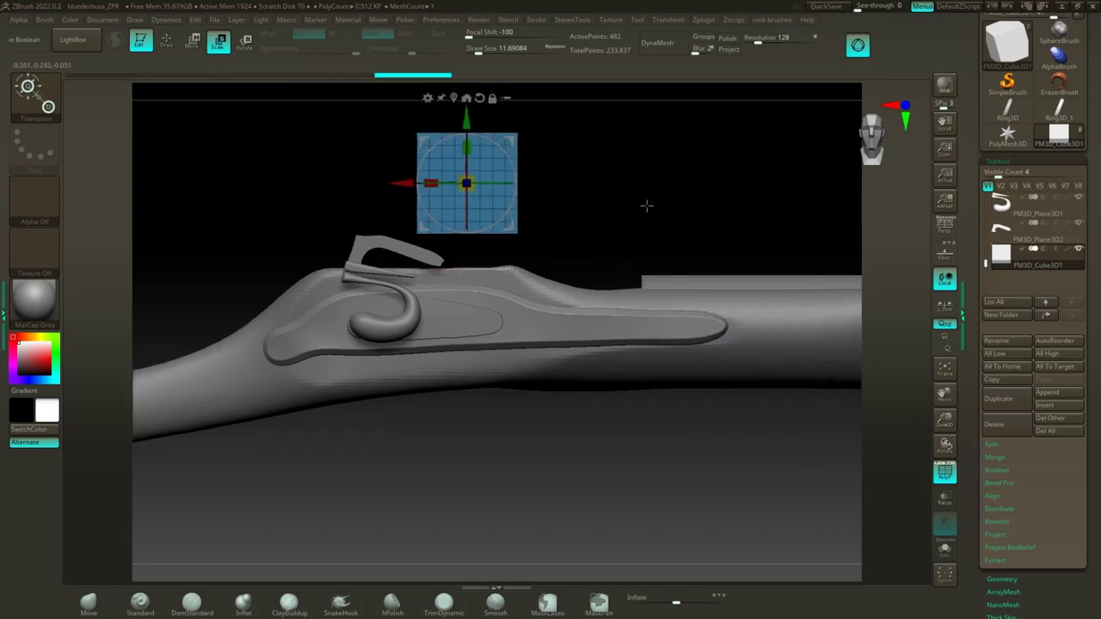
Step: Tilt the cube to match the slope of the hammer's jaws and flatten it into a slab above them
mouse_move(646, 205)
alt+mouse_down()
mouse_move(744, 272)
mouse_move(805, 295)
mouse_move(769, 366)
mouse_move(768, 336)
mouse_move(656, 194)
mouse_move(526, 197)
mouse_move(490, 231)
mouse_move(534, 218)
mouse_move(525, 258)
mouse_move(461, 342)
mouse_move(482, 365)
mouse_move(482, 351)
alt+mouse_up()
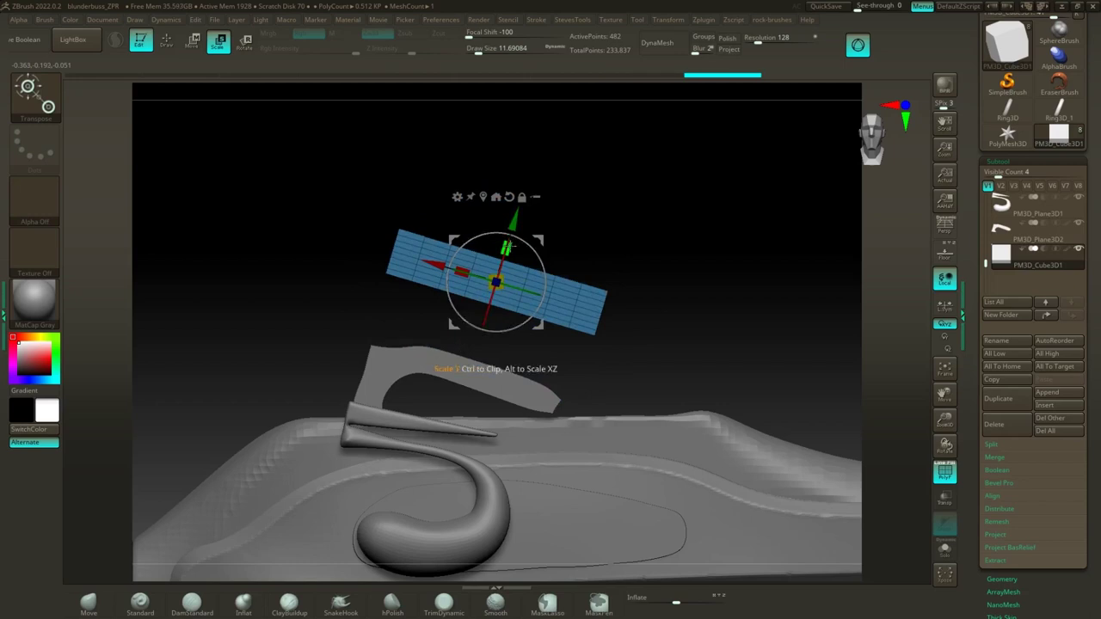
drag(511, 238, 469, 333)
drag(452, 258, 500, 249)
drag(530, 392, 561, 441)
key(ctrl+z)
drag(638, 290, 639, 341)
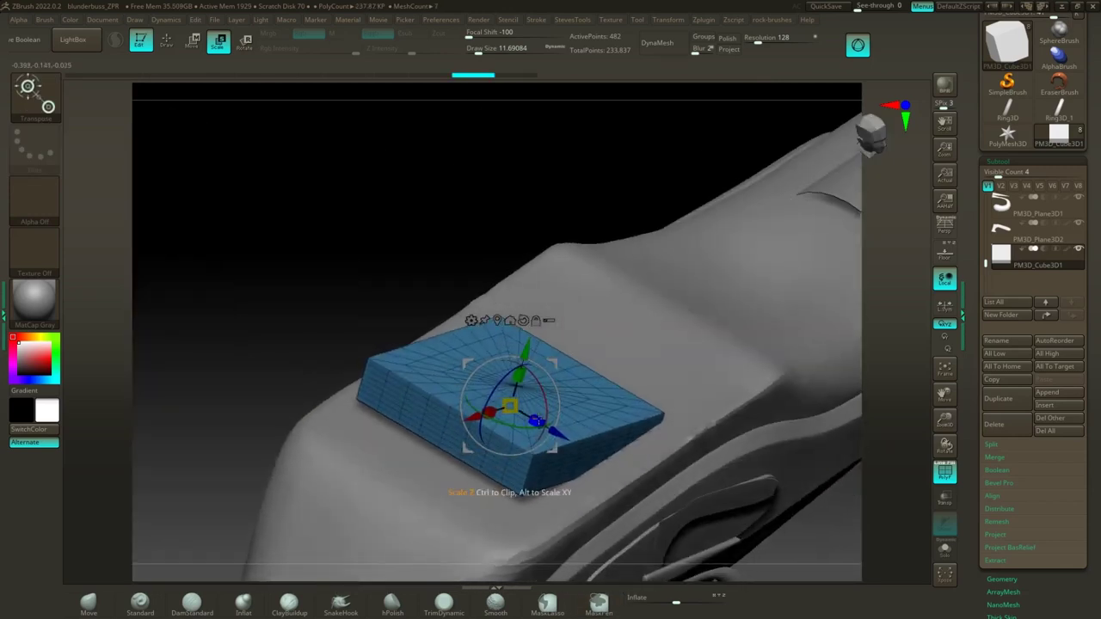
Step: Narrow the slab in width and move it sideways from the stock until it lines up with the hammer
drag(537, 420, 471, 379)
alt+drag(401, 264, 375, 142)
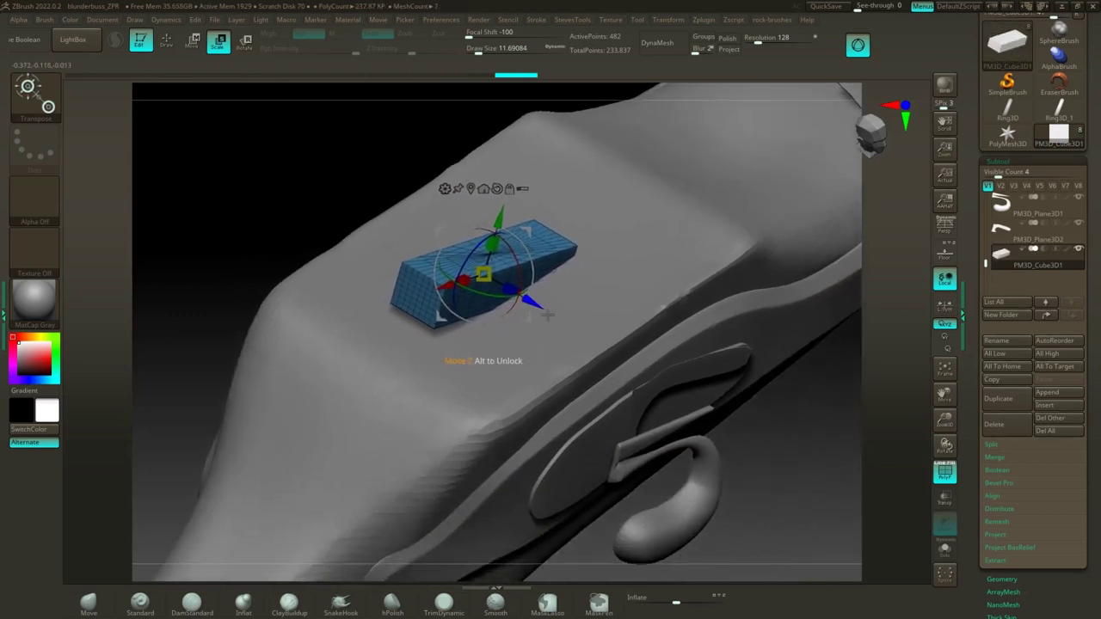
drag(544, 311, 729, 440)
drag(789, 481, 767, 445)
drag(810, 284, 659, 251)
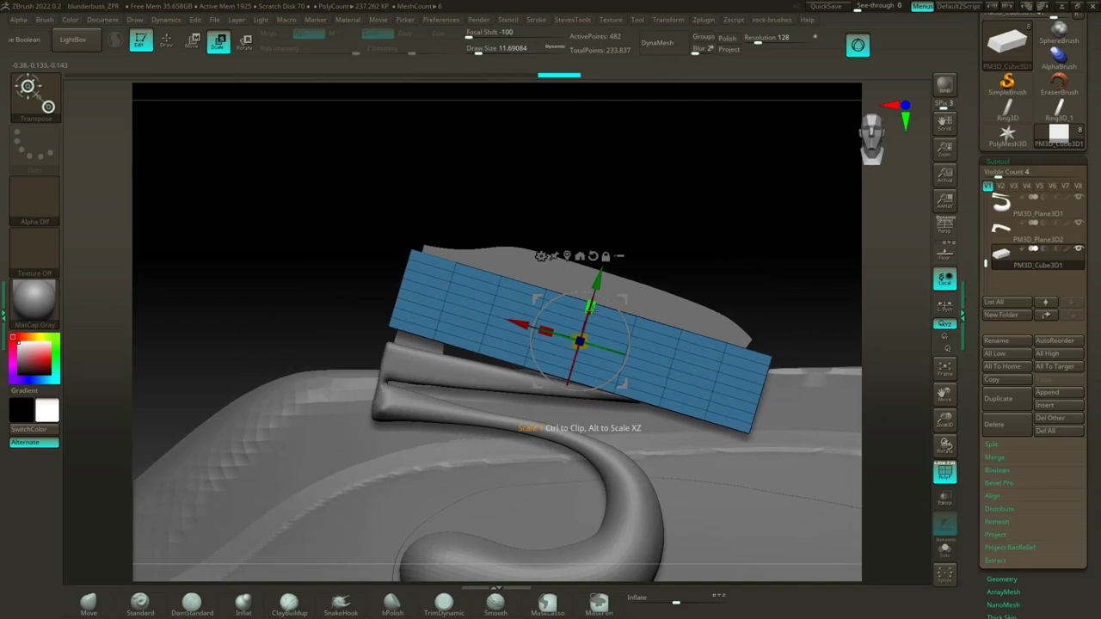
Step: Thin the slab, shift it back over the hammer's upper jaw and narrow its width a little more
drag(590, 305, 559, 334)
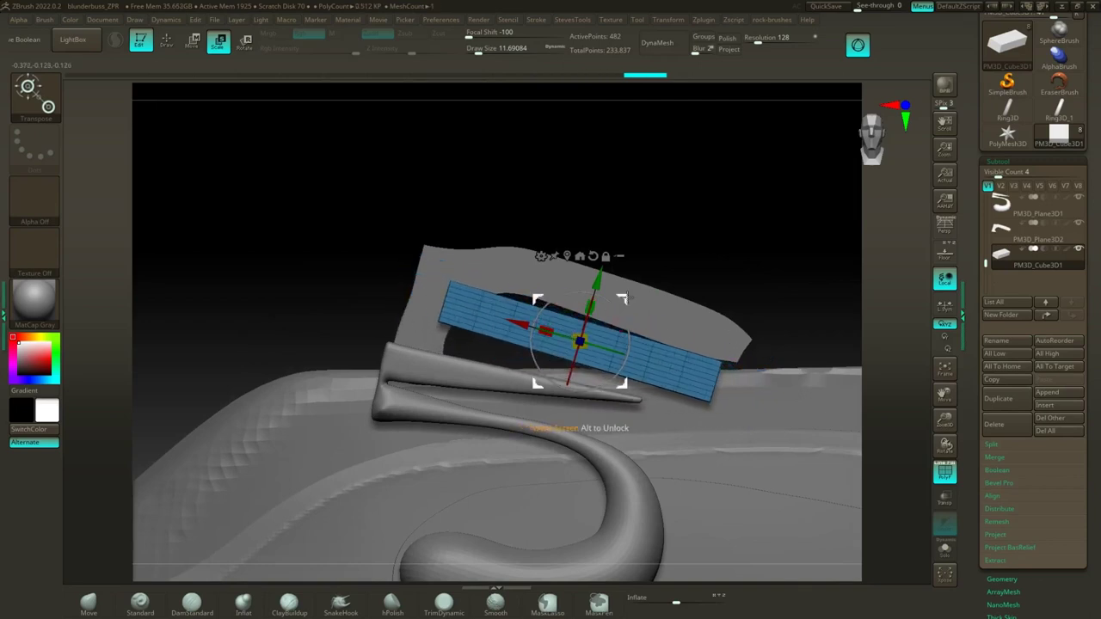
mouse_move(626, 299)
mouse_down()
mouse_move(594, 297)
mouse_move(562, 331)
mouse_move(570, 285)
mouse_move(564, 320)
mouse_move(556, 295)
mouse_move(572, 301)
mouse_up()
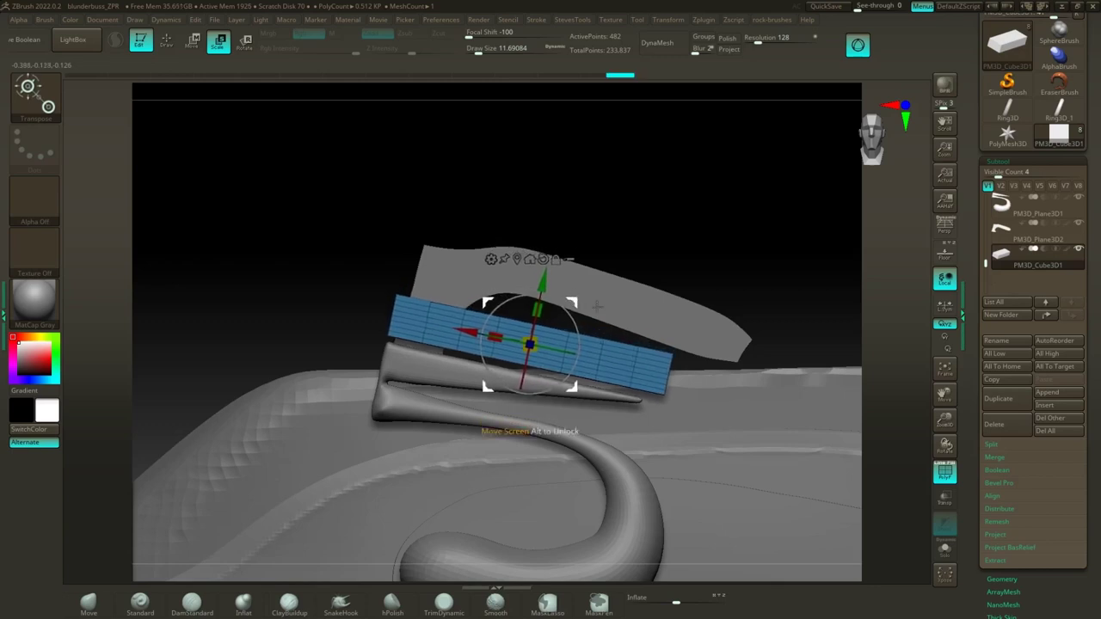
drag(646, 232, 658, 370)
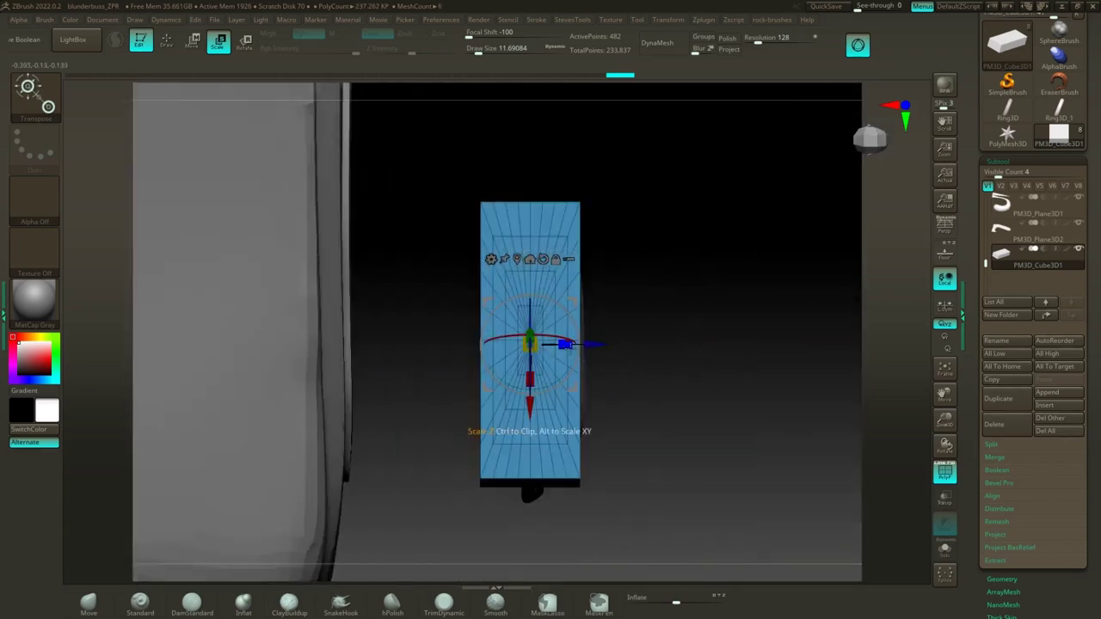
drag(564, 344, 543, 345)
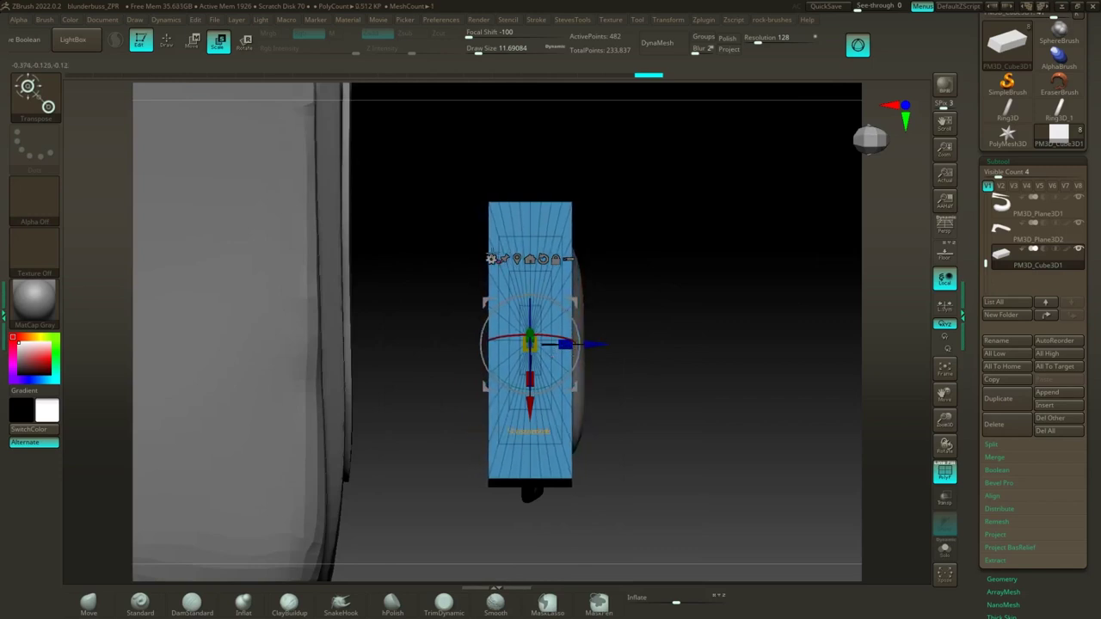
Step: Taper the slab into a wedge that narrows evenly toward the jaws' tip with the Taper deformer, and accept the deformation
click(492, 258)
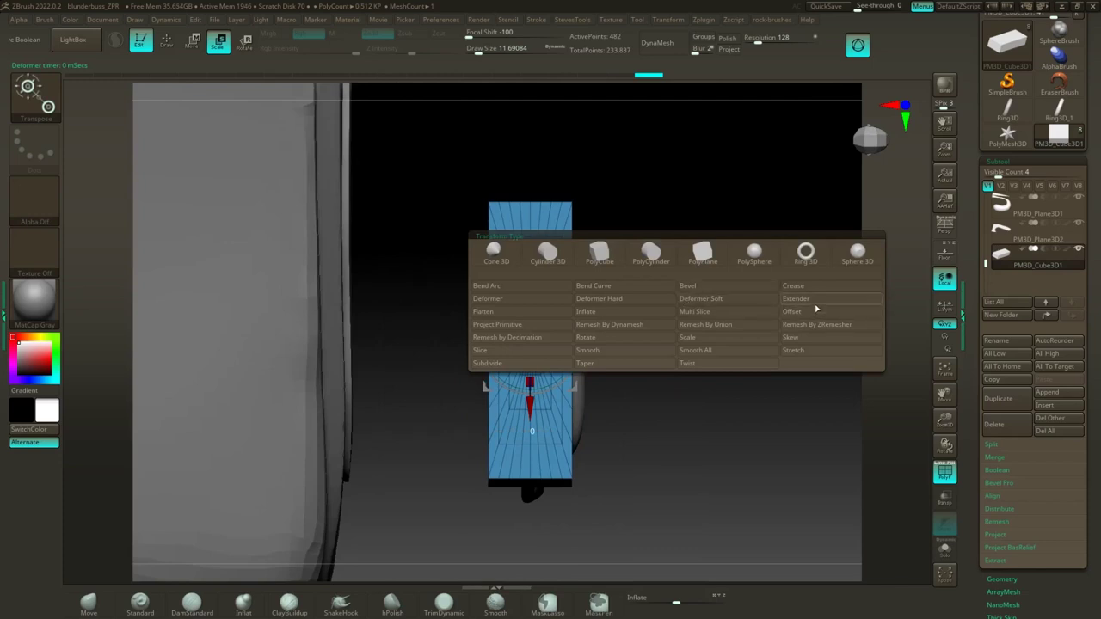
click(634, 363)
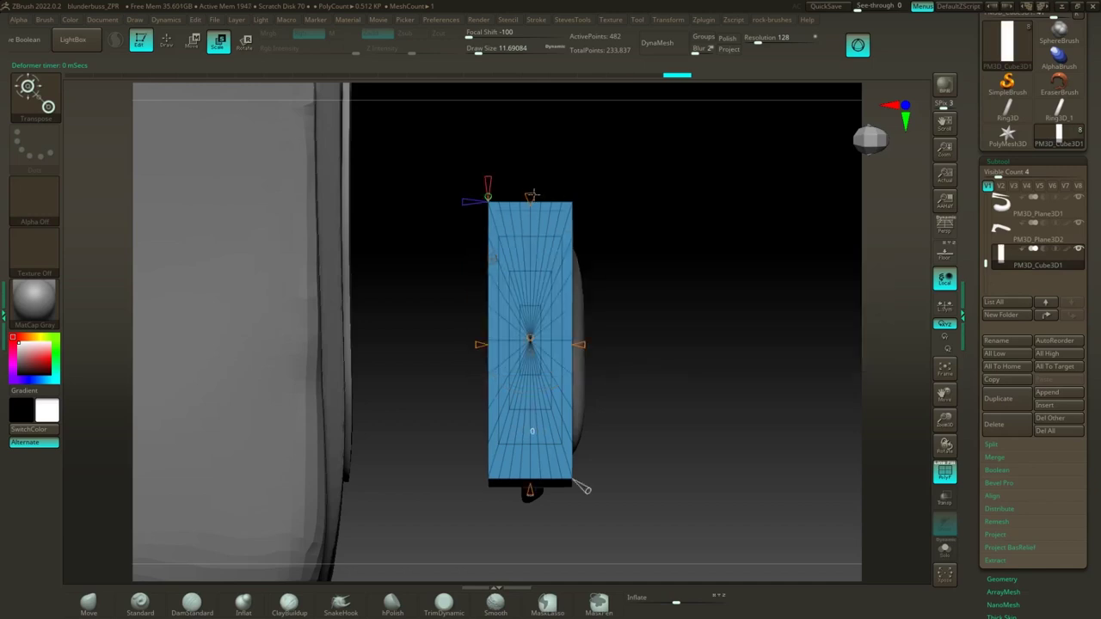
drag(532, 194, 530, 240)
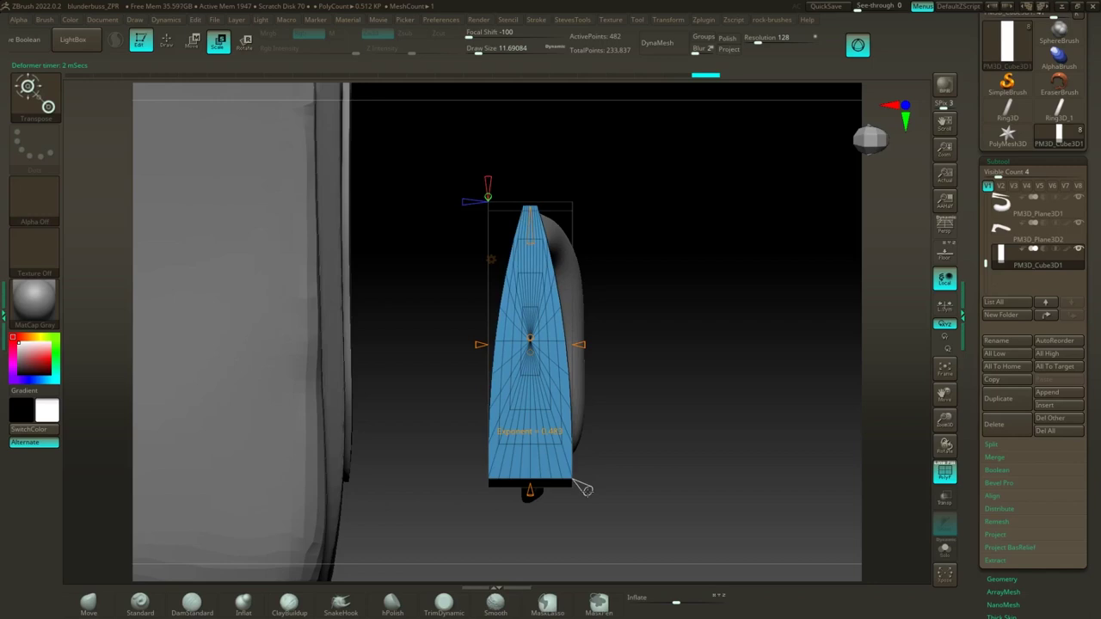
drag(584, 489, 638, 365)
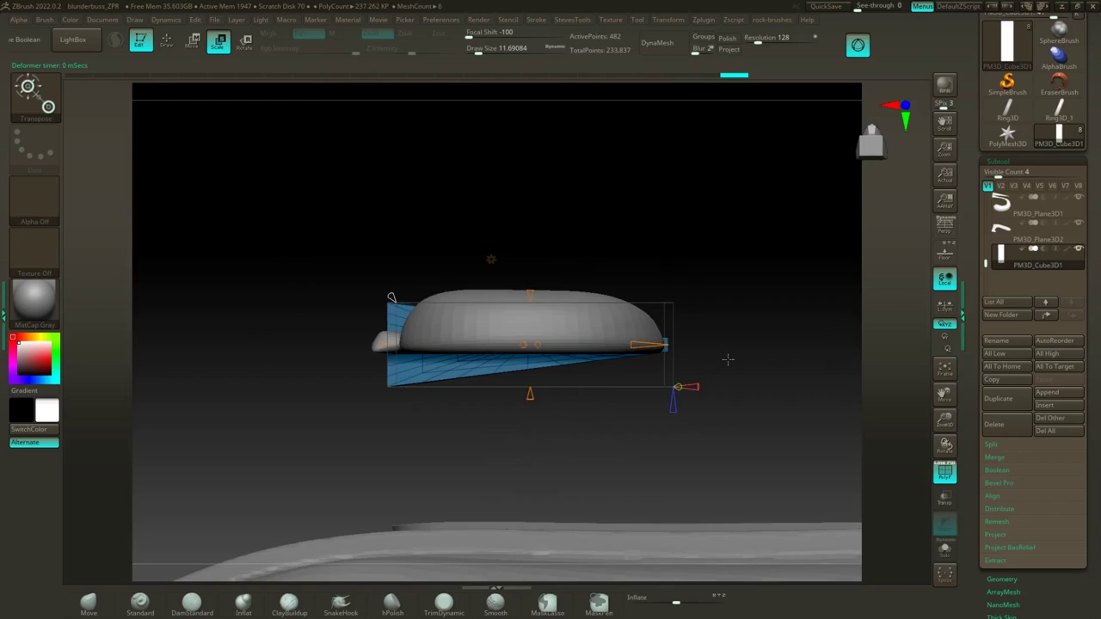
drag(727, 360, 743, 229)
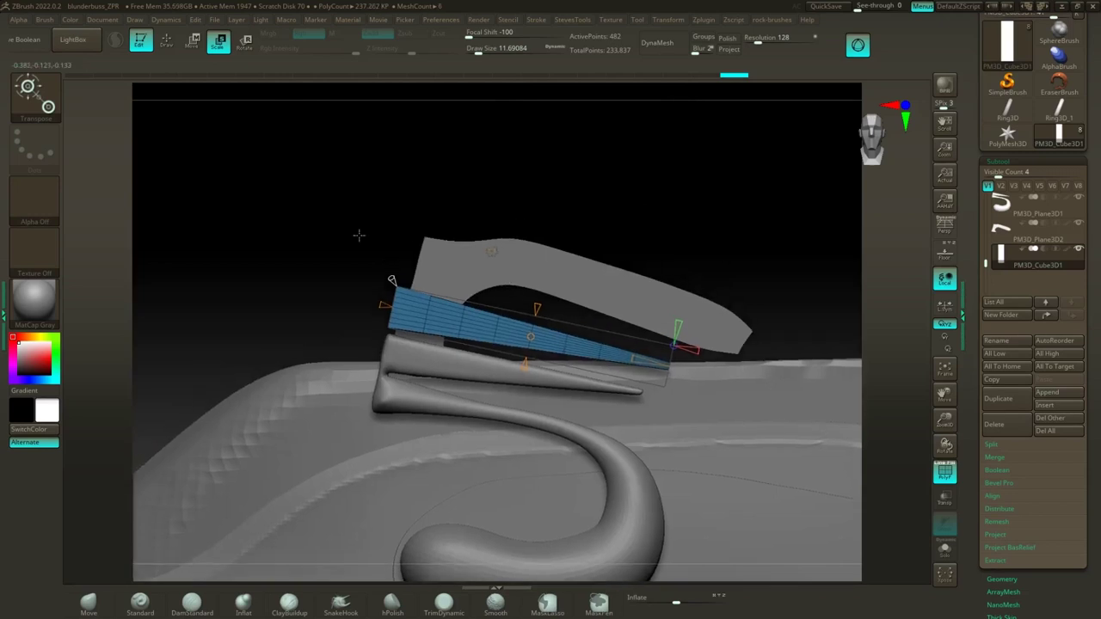
key(q)
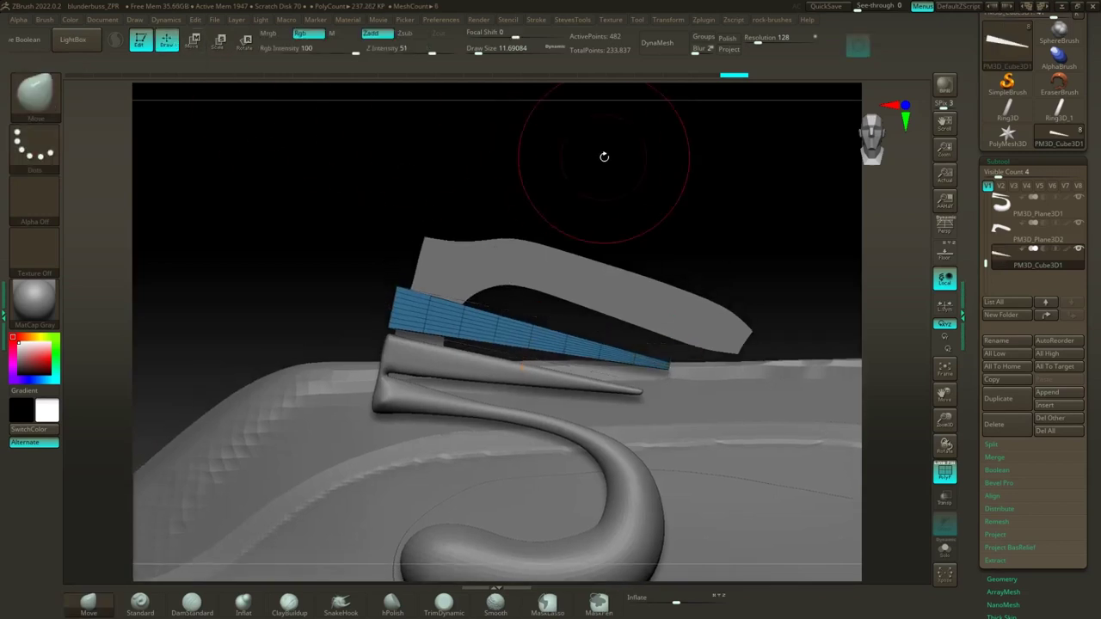
key(s)
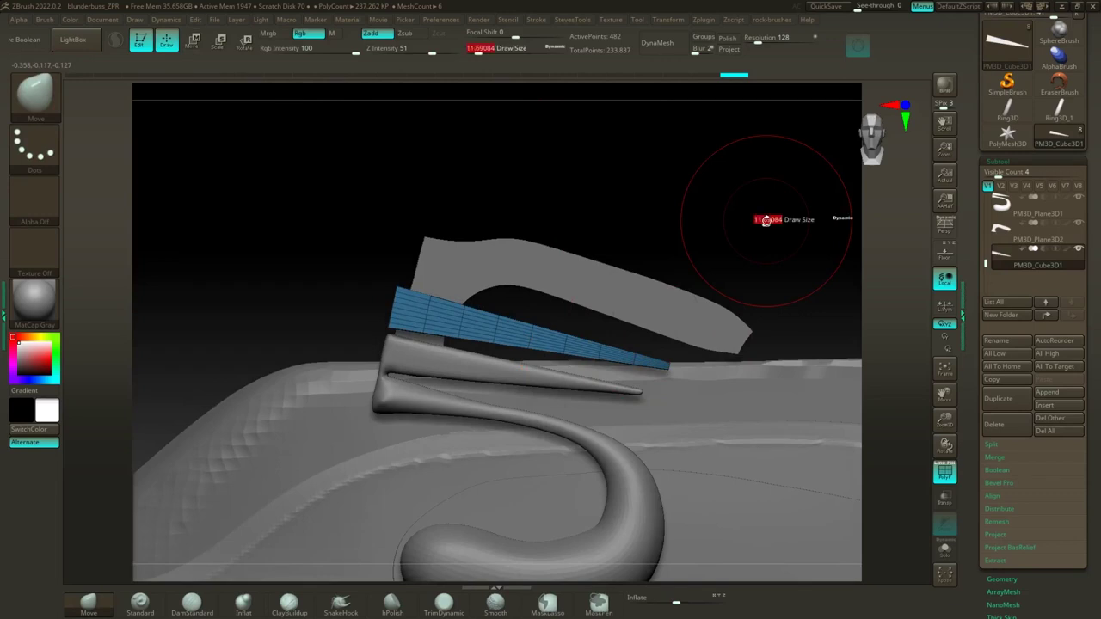
drag(766, 221, 761, 221)
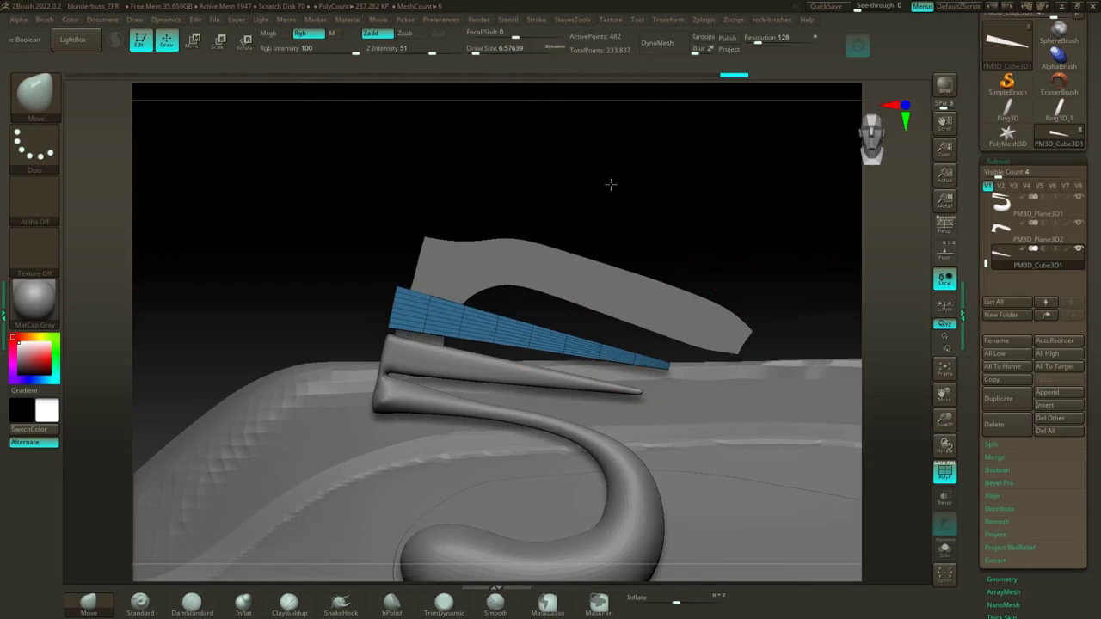
alt+drag(611, 184, 607, 186)
key(w)
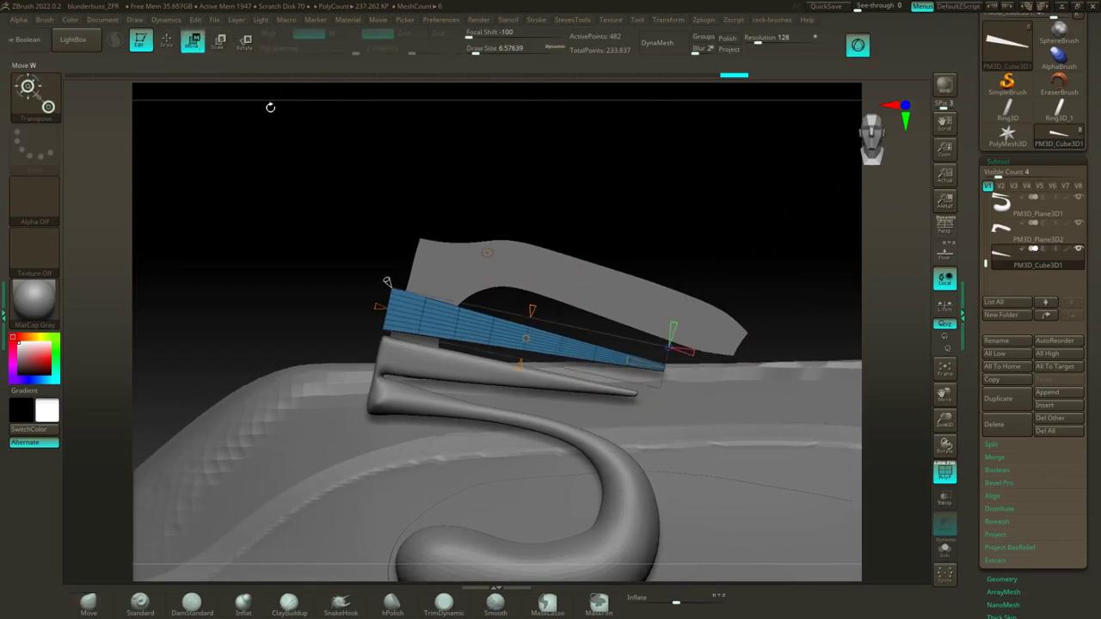
click(484, 252)
click(671, 253)
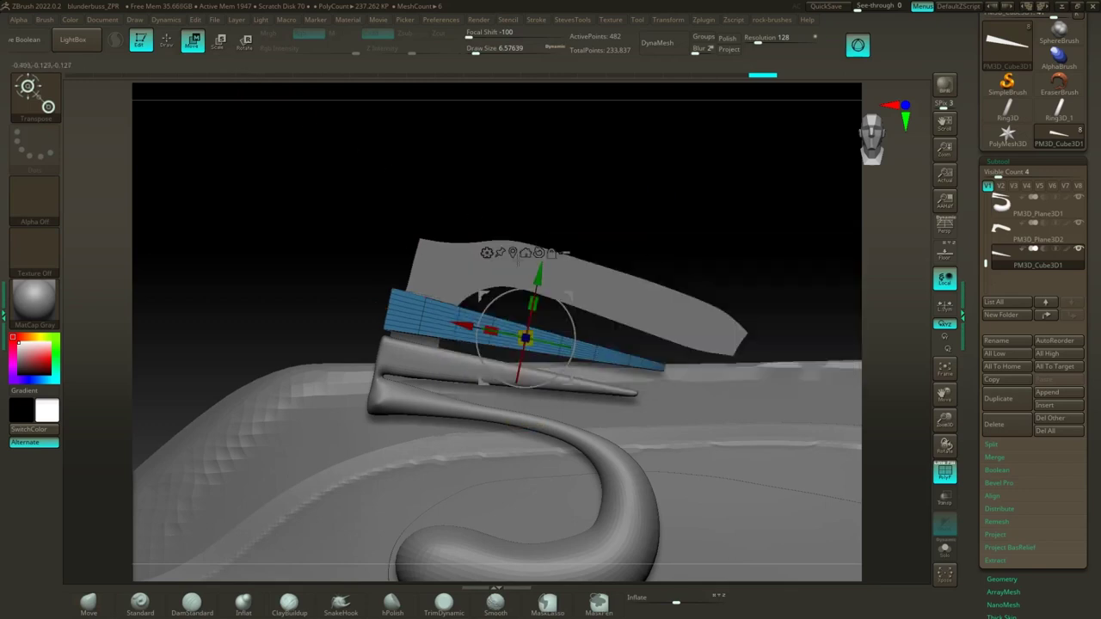
Step: Lower the wedge by about 0.0018 onto the hammer's upper jaw and align it sideways with the jaw
drag(538, 274, 537, 281)
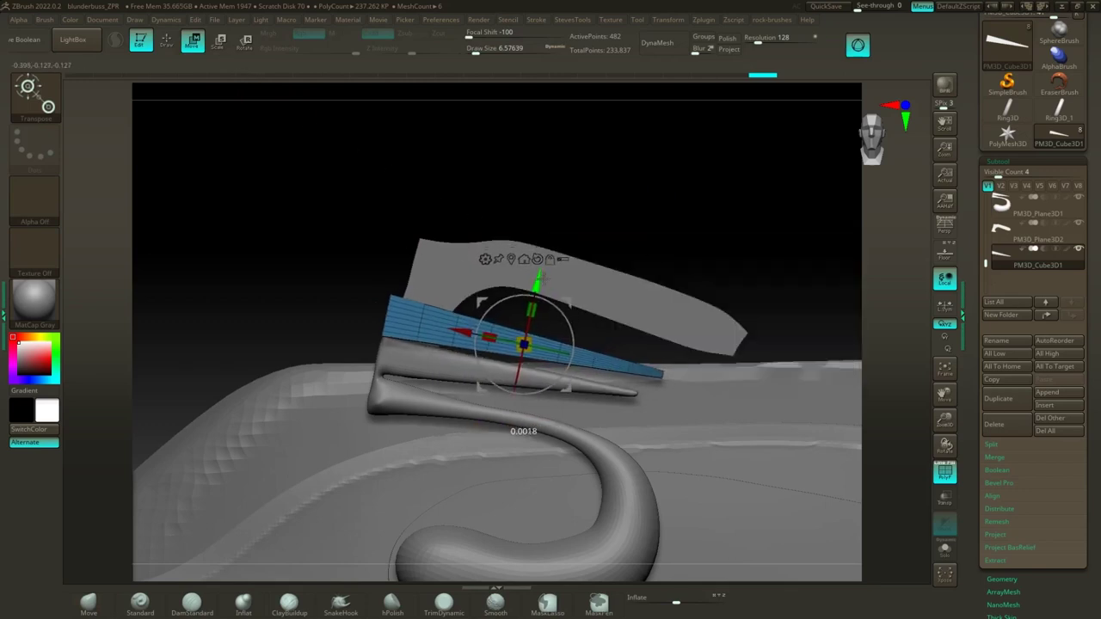
drag(610, 219, 671, 217)
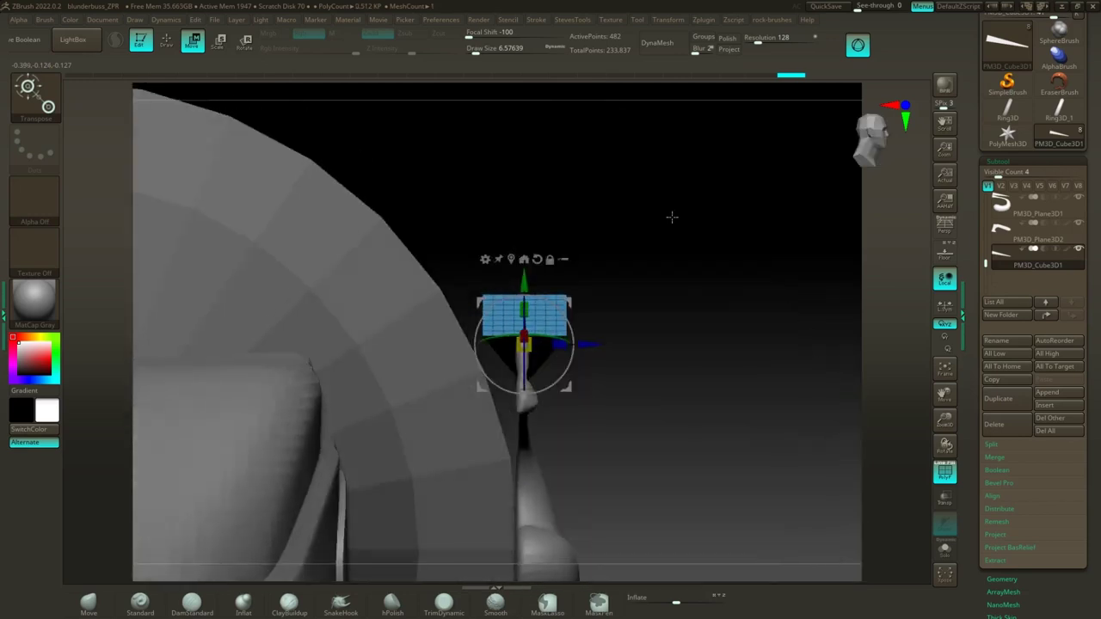
drag(561, 346, 527, 348)
drag(693, 278, 644, 277)
drag(649, 210, 691, 211)
alt+drag(663, 343, 665, 302)
drag(626, 355, 549, 364)
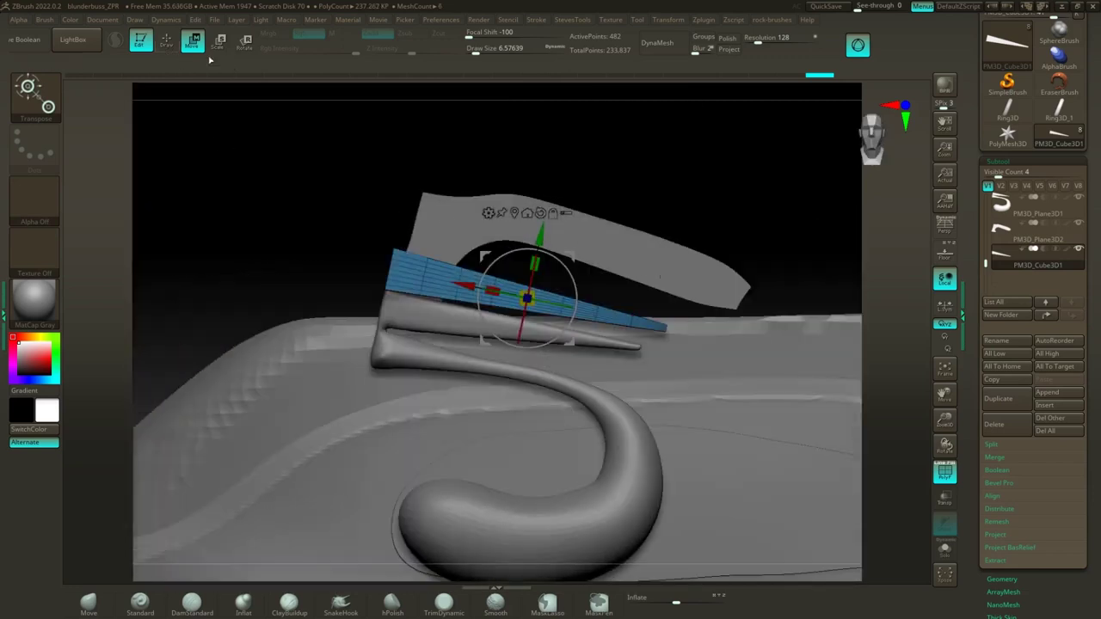
Step: Delete the flat curved guide subtool PM3D_Plane3D2 above the wedge
key(q)
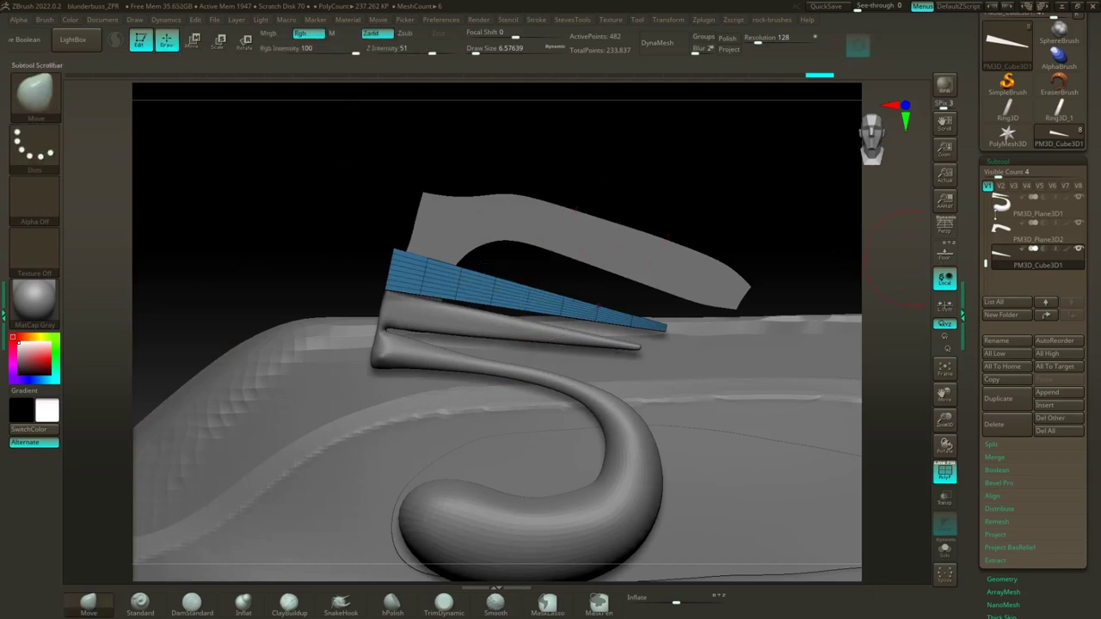
click(1008, 234)
click(997, 425)
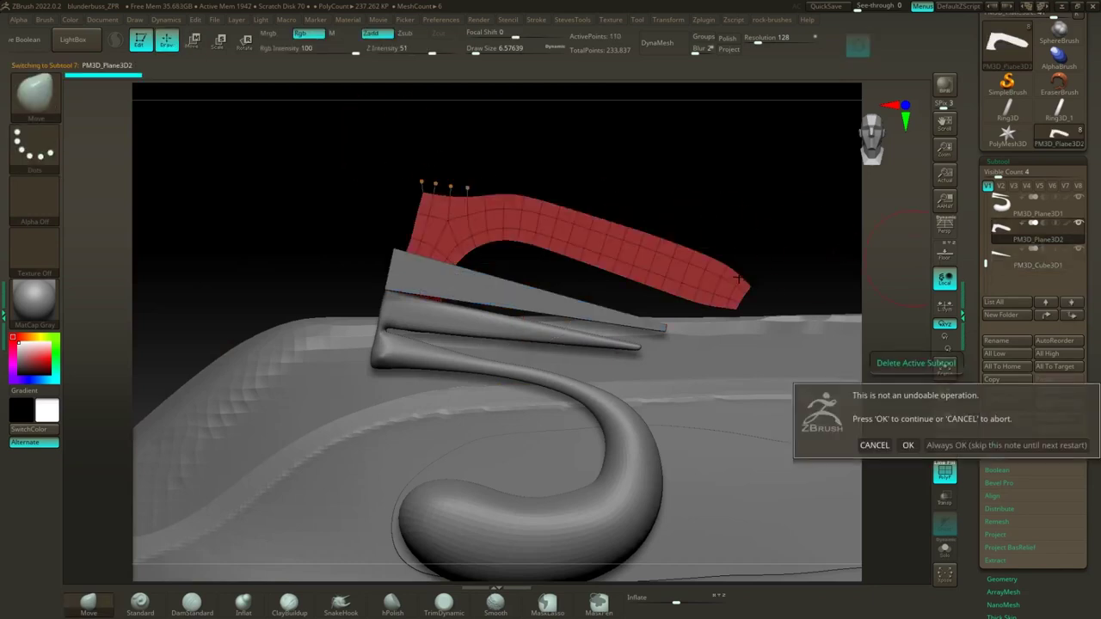
click(906, 446)
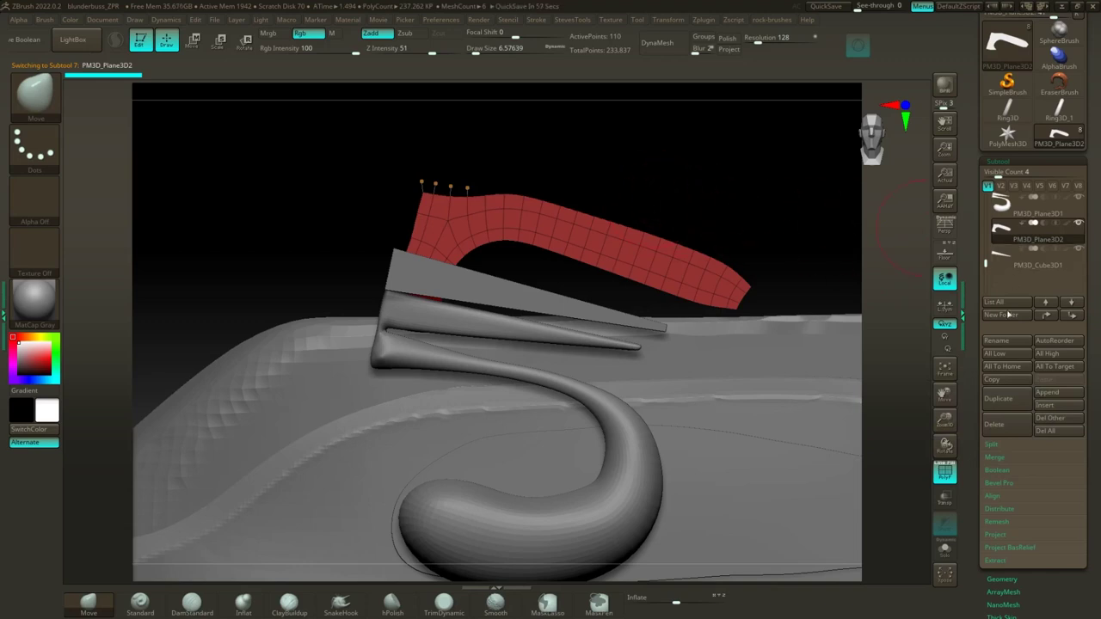
click(1008, 430)
click(906, 454)
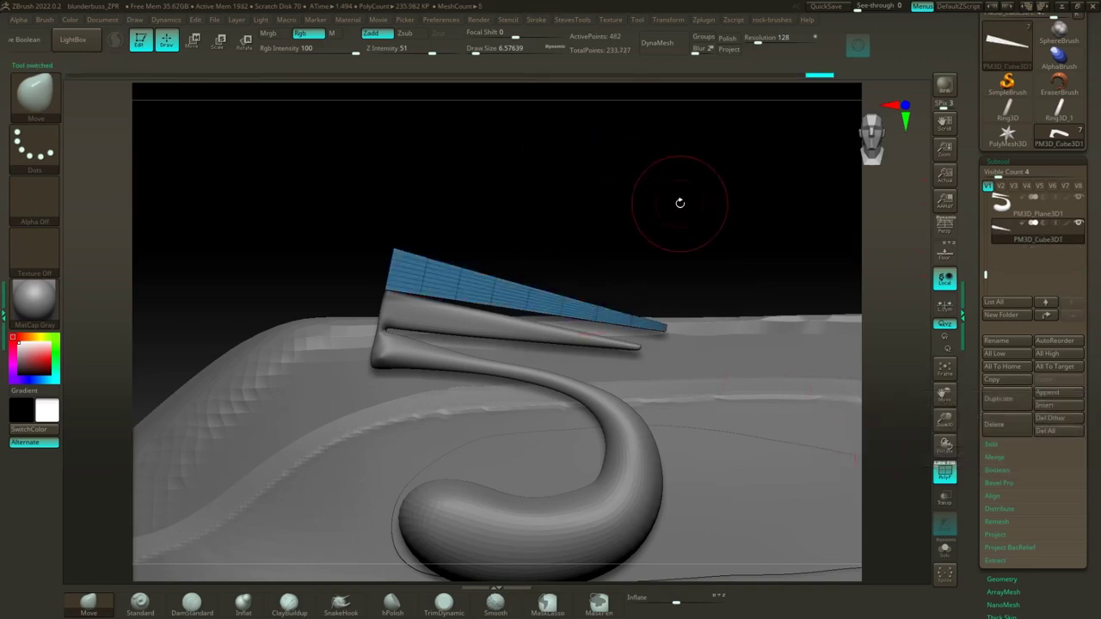
Step: Select the hammer subtool and shift it upward around the wedge with the Move brush at draw size about 93.7
mouse_move(678, 201)
mouse_down()
mouse_move(614, 194)
mouse_move(596, 218)
mouse_move(626, 226)
mouse_up()
key(s)
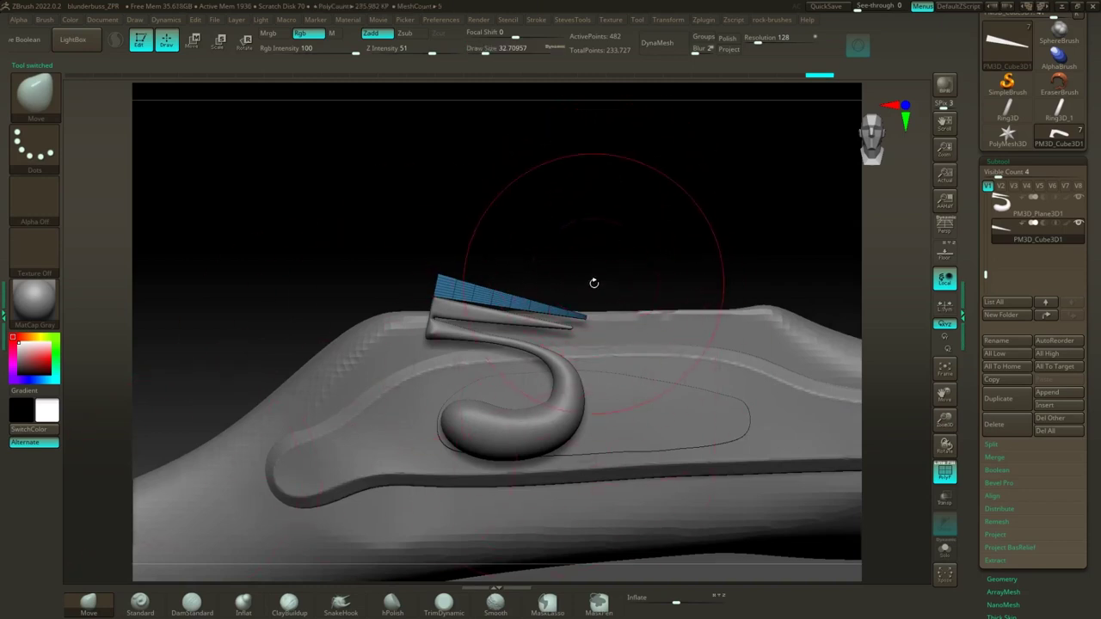
alt+click(540, 445)
drag(505, 343, 506, 335)
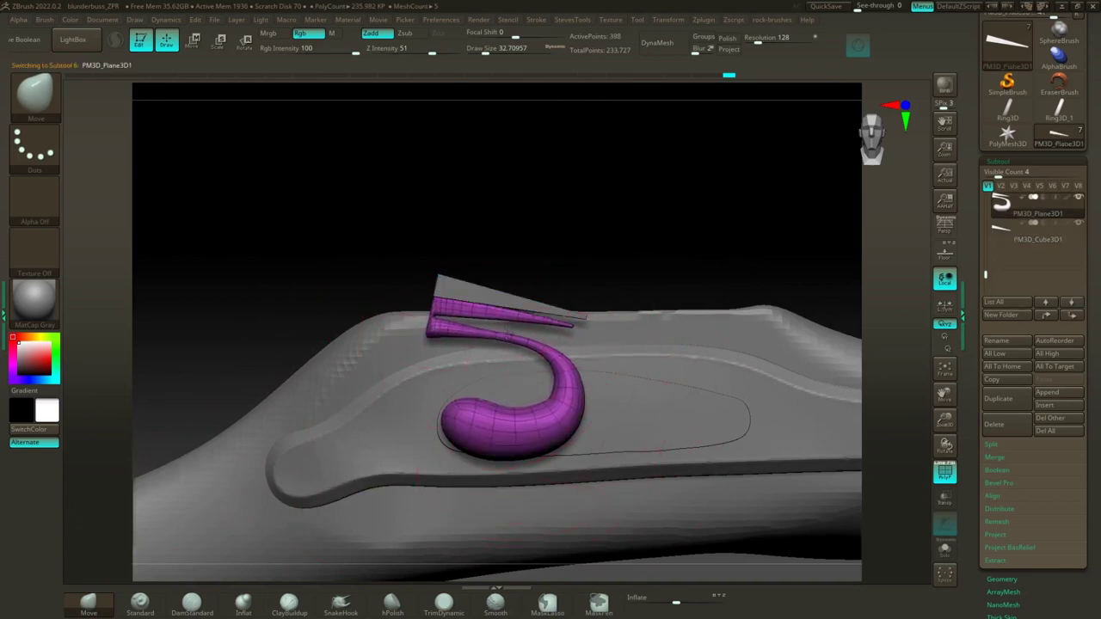
key(s)
drag(602, 251, 614, 251)
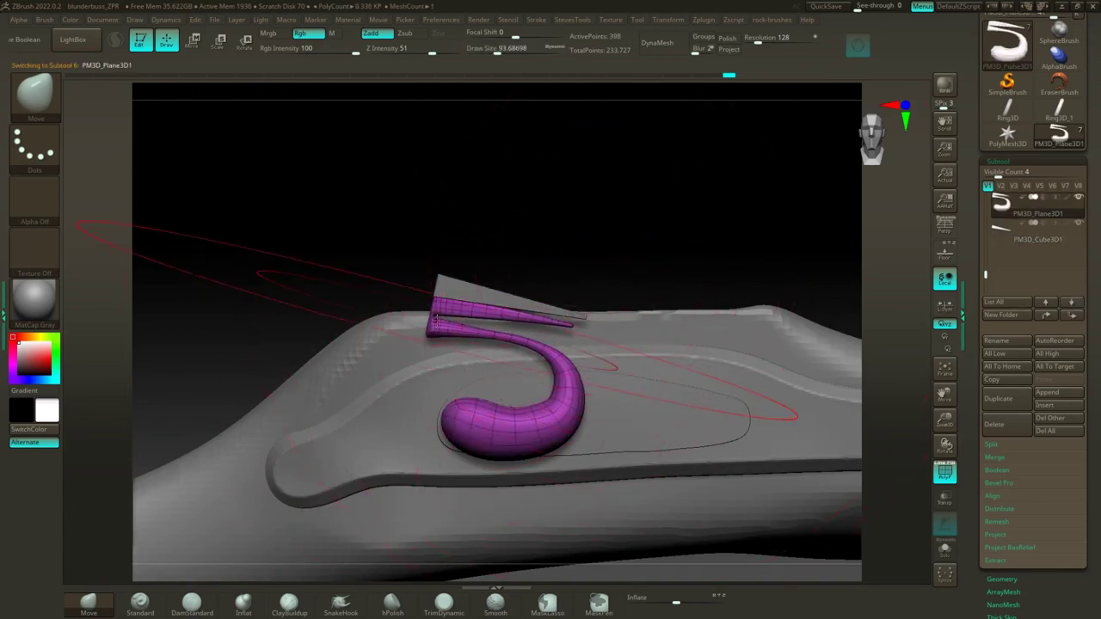
drag(437, 318, 449, 269)
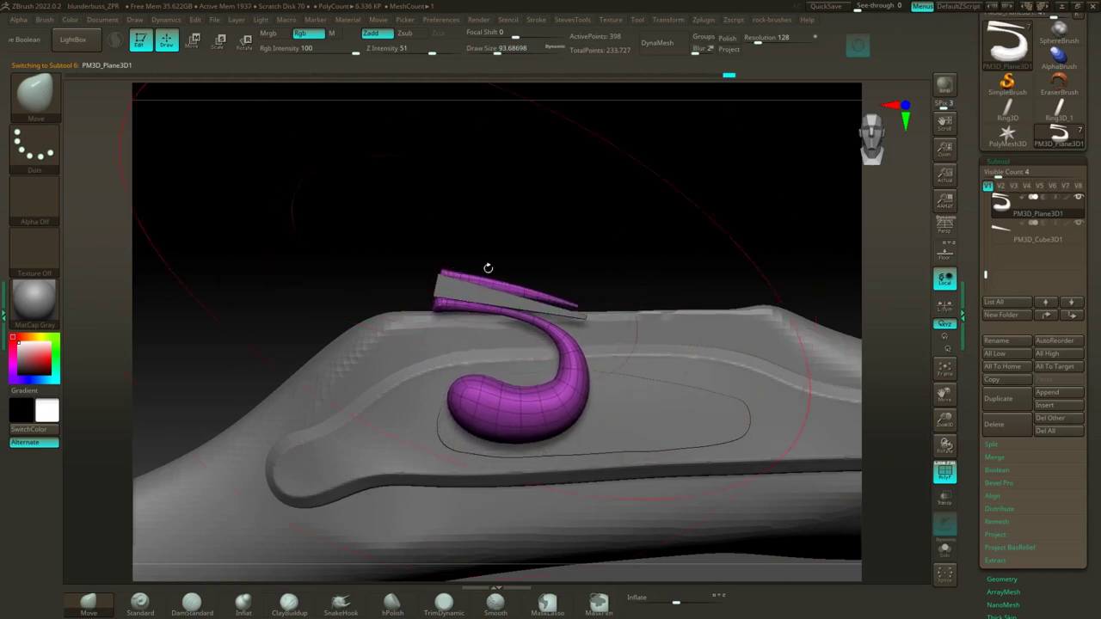
Step: Fit the hammer's upper jaw closely along the wedge with the Move brush at draw size about 34.8
key(s)
drag(582, 255, 570, 254)
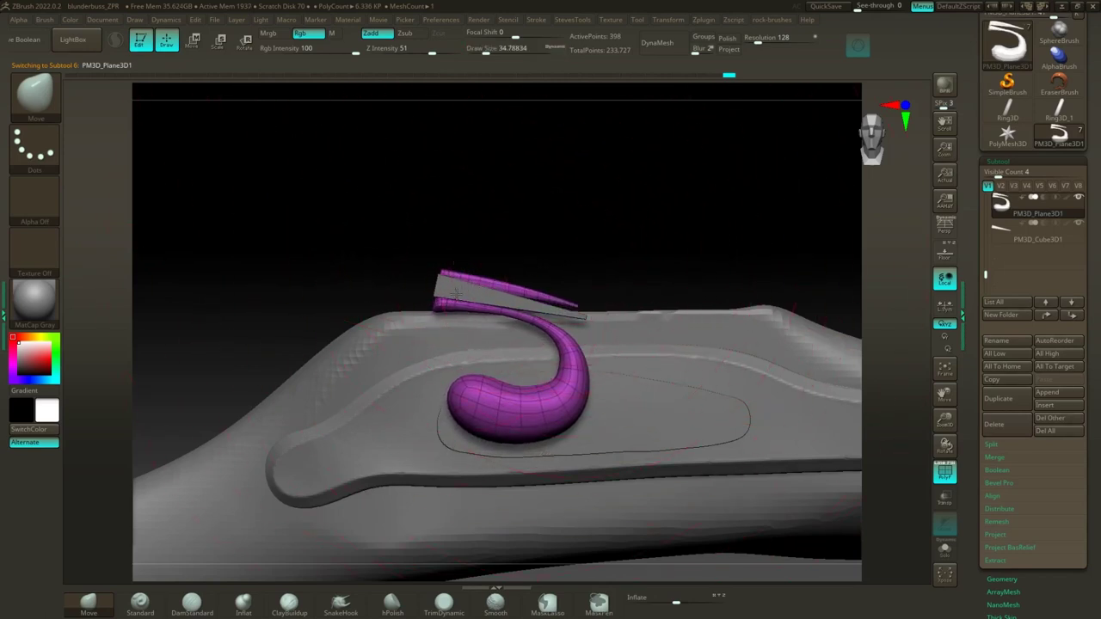
drag(456, 294, 458, 287)
drag(530, 293, 539, 310)
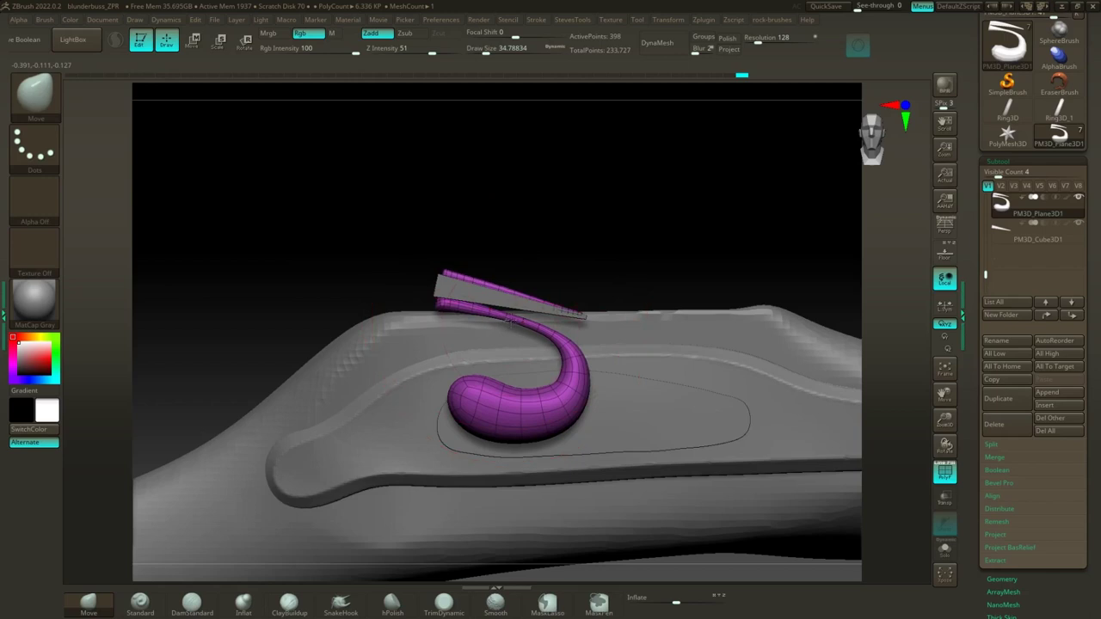
Step: Try to bend the hammer's neck and jaws upward into a steeper arch with the Move brush, and undo the strokes
drag(512, 315, 536, 241)
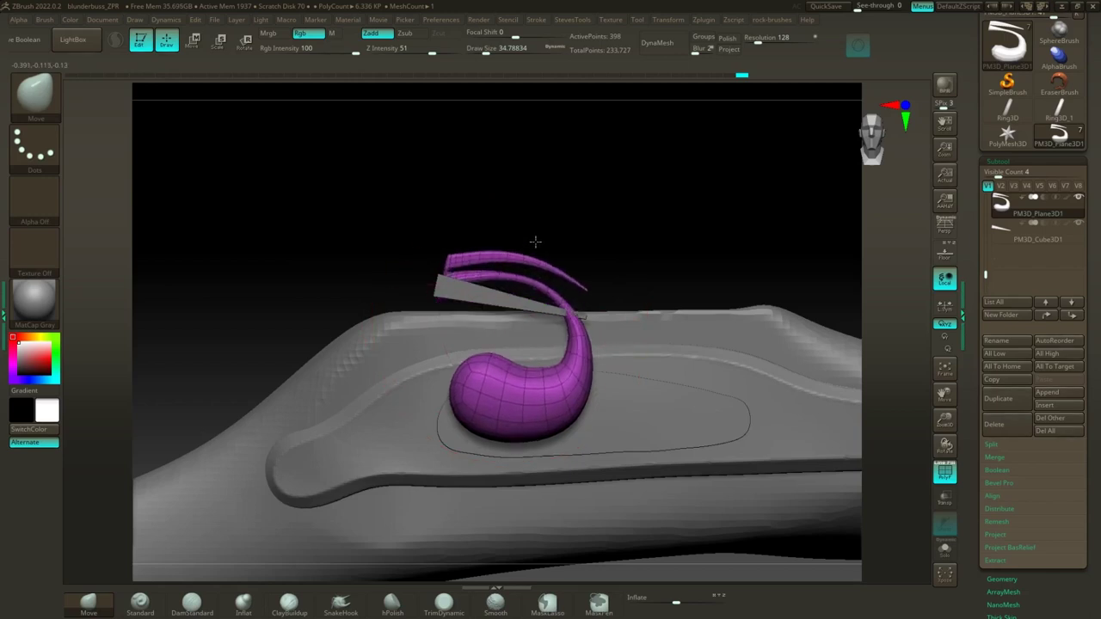
drag(453, 269, 463, 194)
key(s)
key(s)
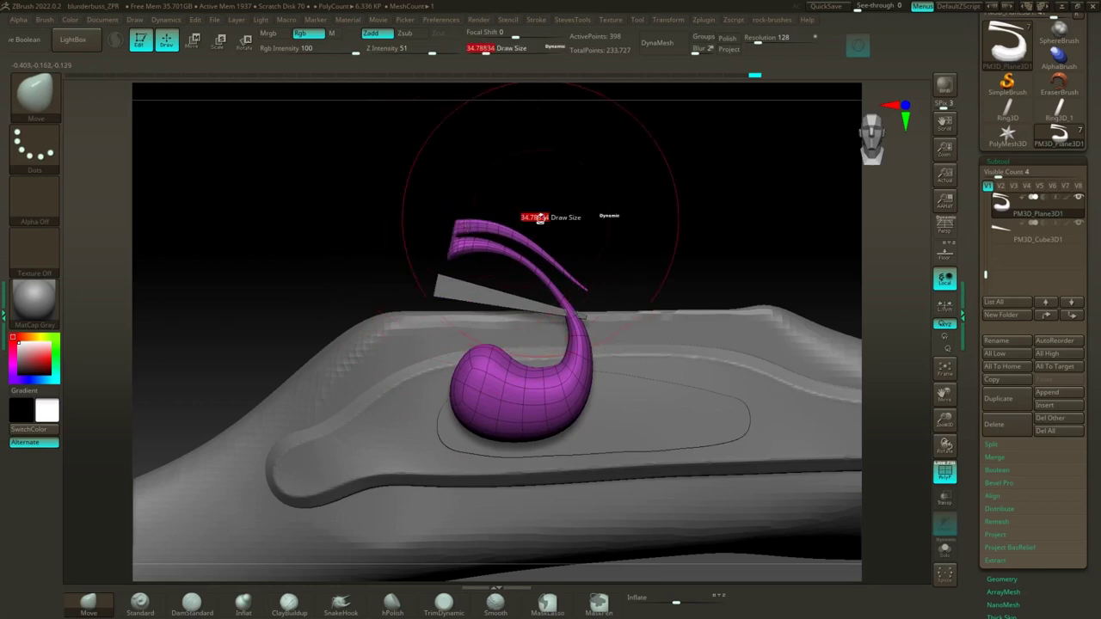
mouse_move(536, 221)
mouse_down()
mouse_move(521, 221)
mouse_move(562, 221)
mouse_up()
key(s)
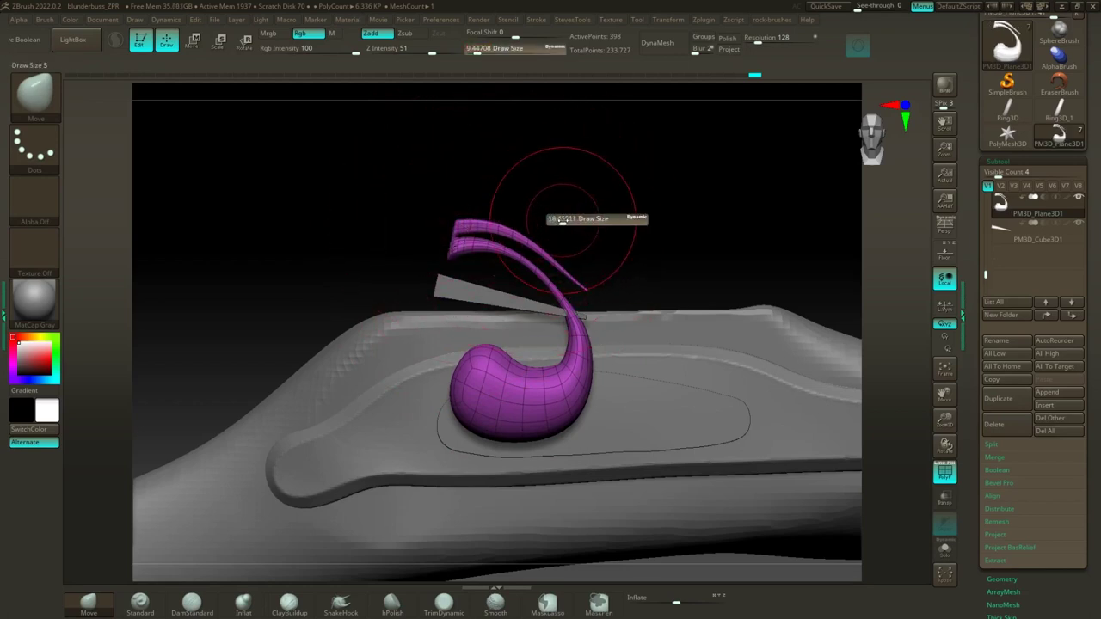
drag(452, 241, 454, 244)
key(ctrl+z)
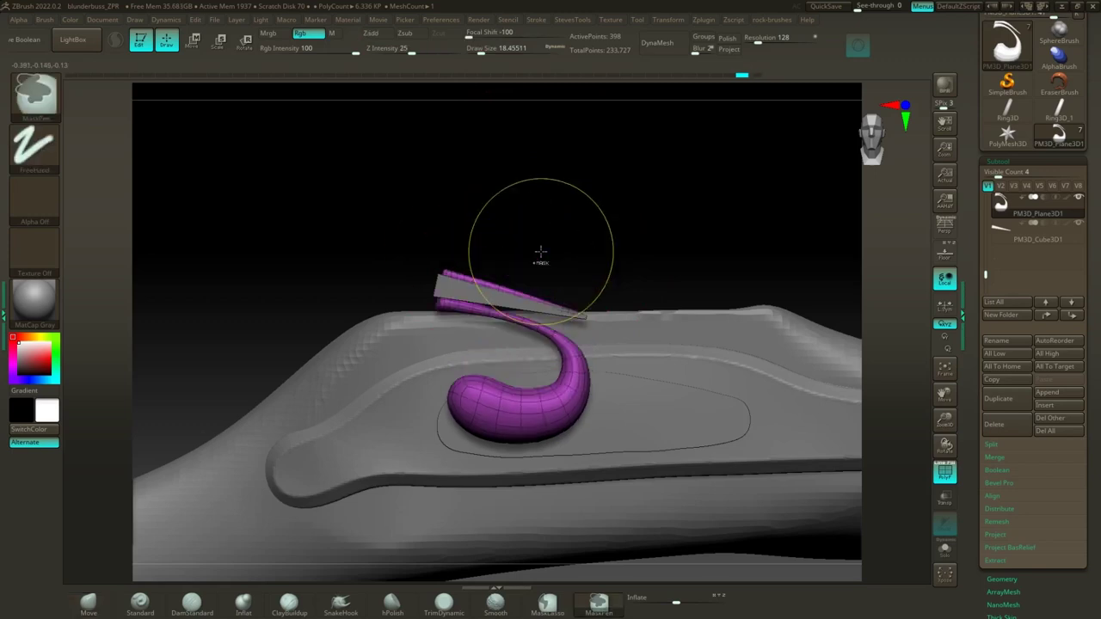
Step: Mask the hammer's lower curl, and lift and rotate the unmasked neck and jaws to a steeper angle
mouse_move(418, 227)
ctrl+mouse_down()
mouse_move(614, 301)
mouse_move(638, 358)
ctrl+mouse_up()
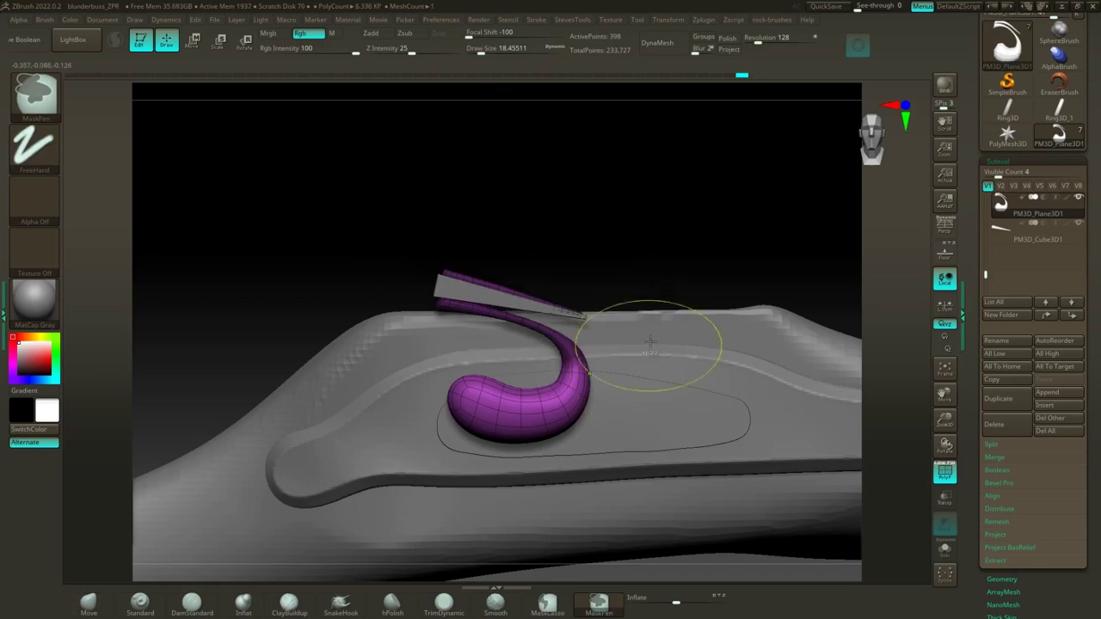
key(w)
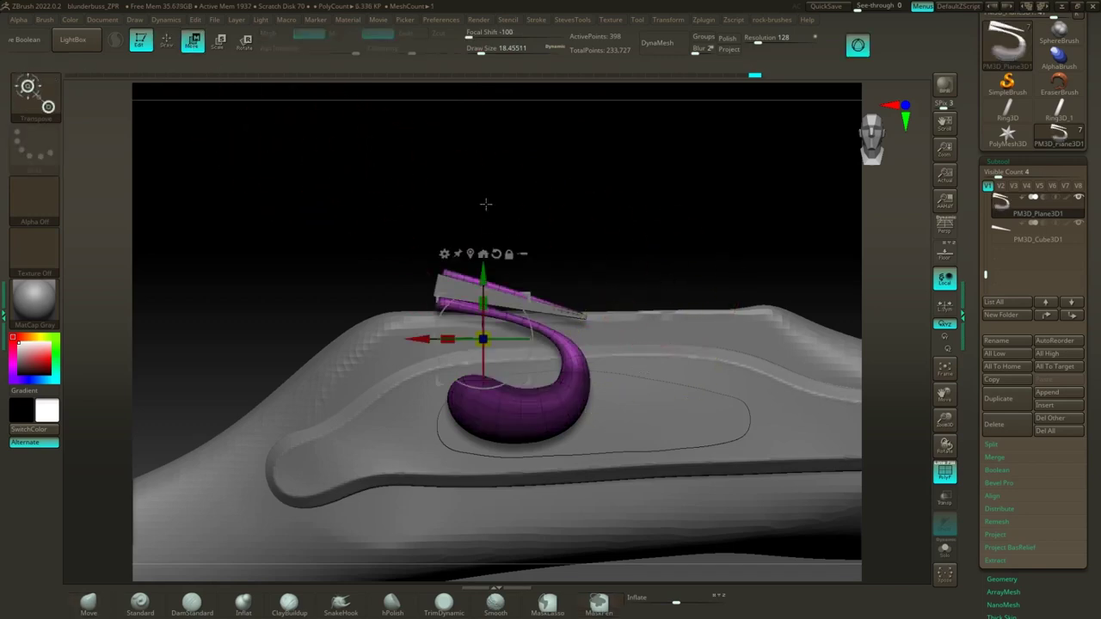
mouse_move(530, 291)
mouse_down()
mouse_move(530, 268)
mouse_move(545, 258)
mouse_move(525, 267)
mouse_move(532, 273)
mouse_move(533, 250)
mouse_move(577, 280)
mouse_move(565, 263)
mouse_move(496, 258)
mouse_move(567, 282)
mouse_move(533, 277)
mouse_up()
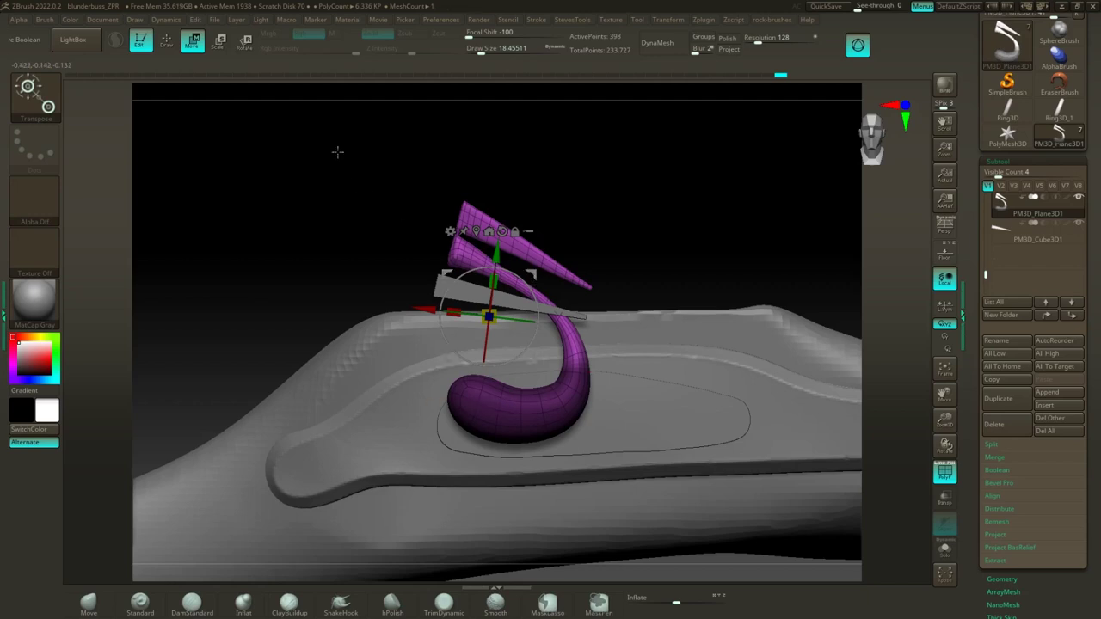
key(q)
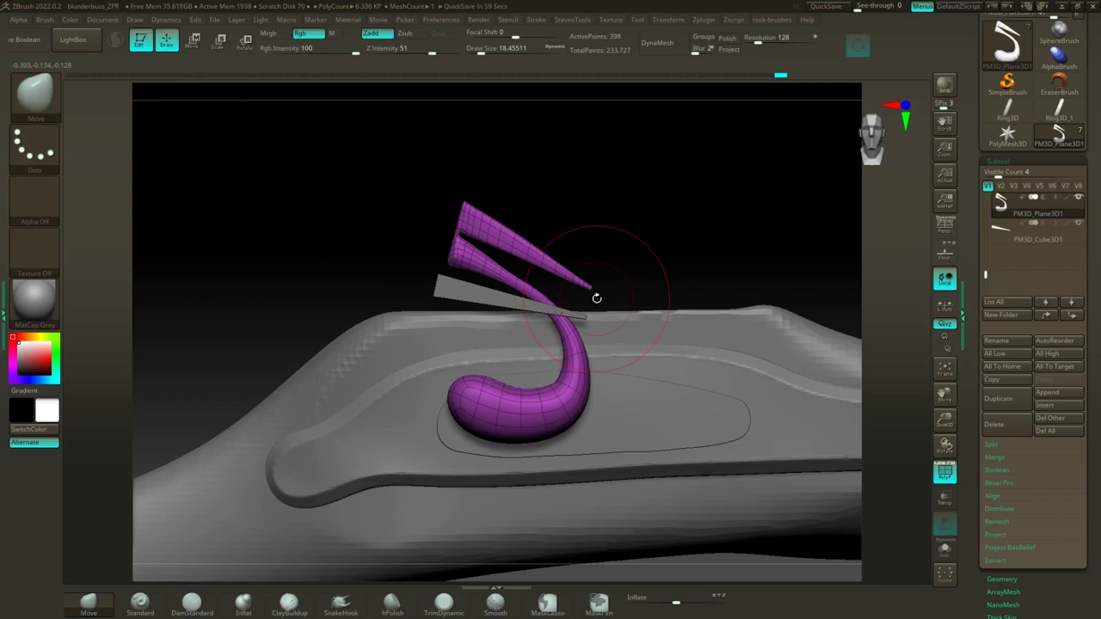
Step: Select the wedge subtool PM3D_Cube3D1, and move and rotate it to sit just above the hammer's raised upper jaw, roughly parallel to it
click(1006, 234)
mouse_move(1002, 232)
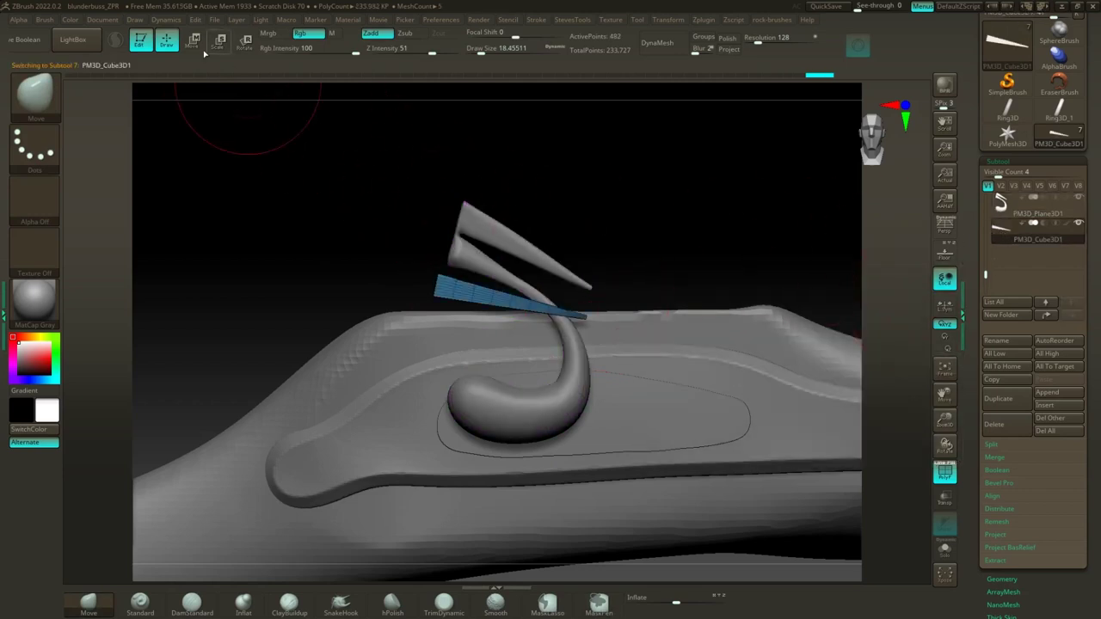
click(193, 38)
drag(550, 258, 572, 210)
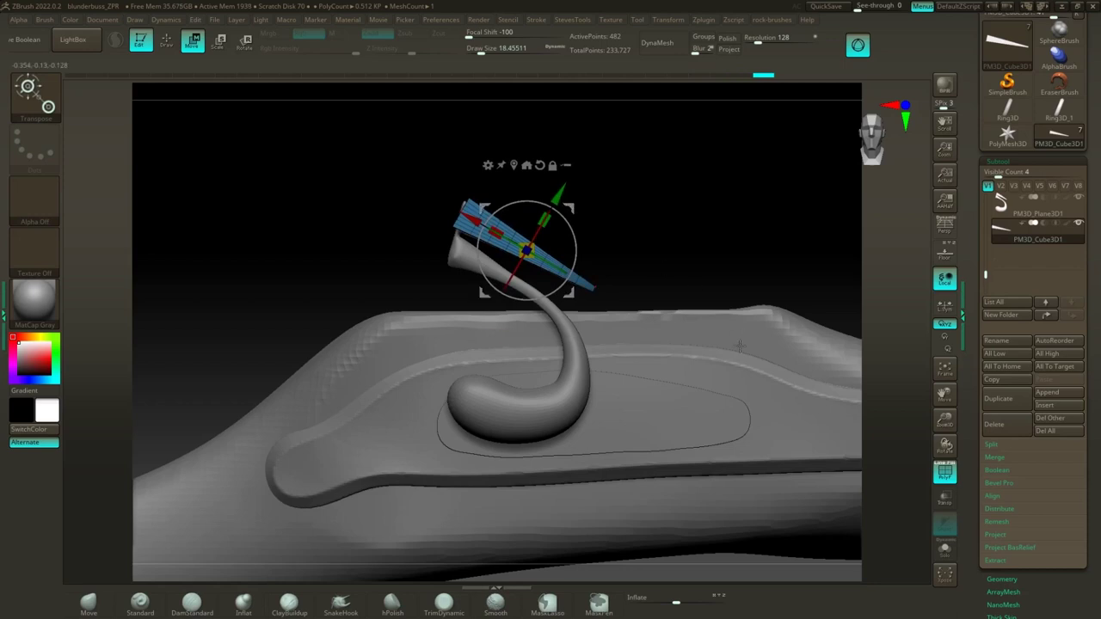
mouse_move(664, 223)
mouse_down()
mouse_move(697, 219)
mouse_move(661, 216)
mouse_move(671, 217)
mouse_up()
drag(557, 194, 606, 213)
drag(591, 161, 584, 168)
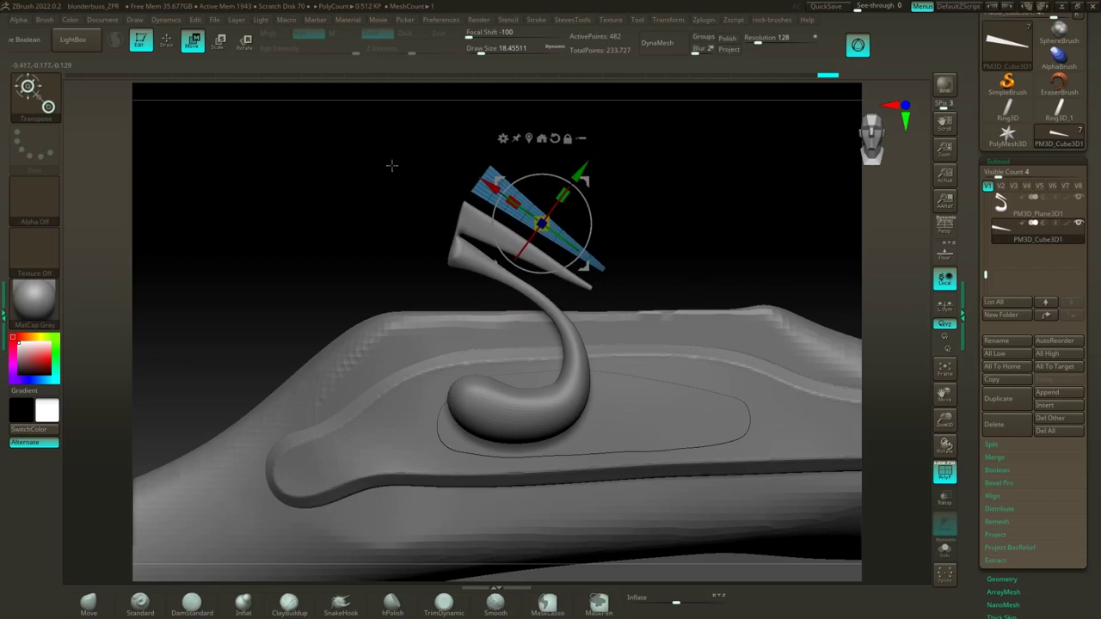
key(q)
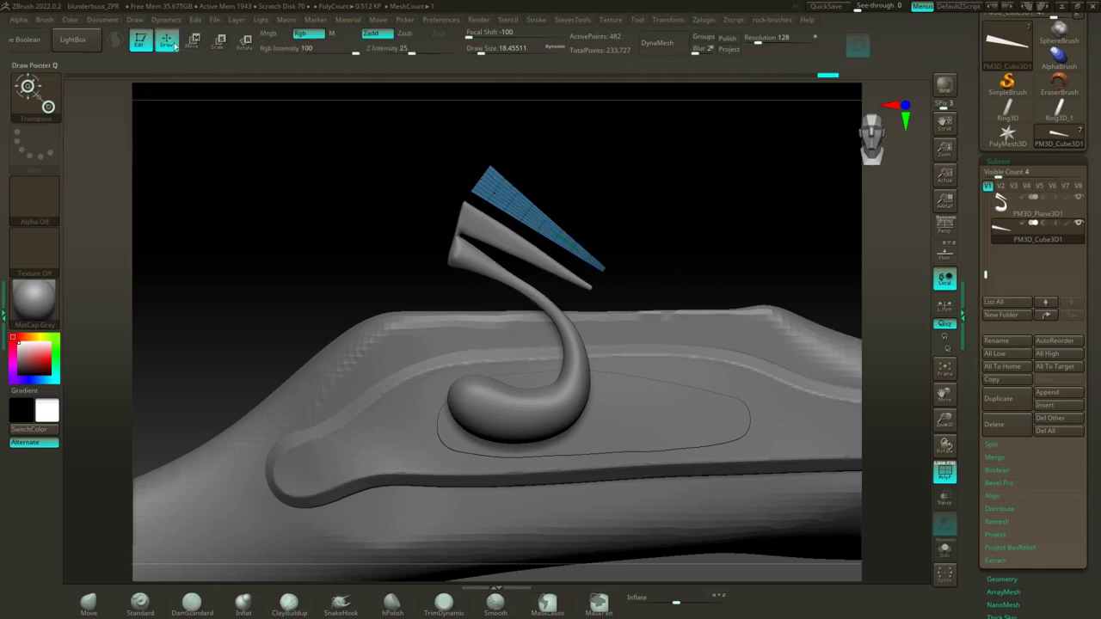
Step: Append a Plane3D mesh as a new subtool and make it the active subtool
drag(661, 197, 414, 243)
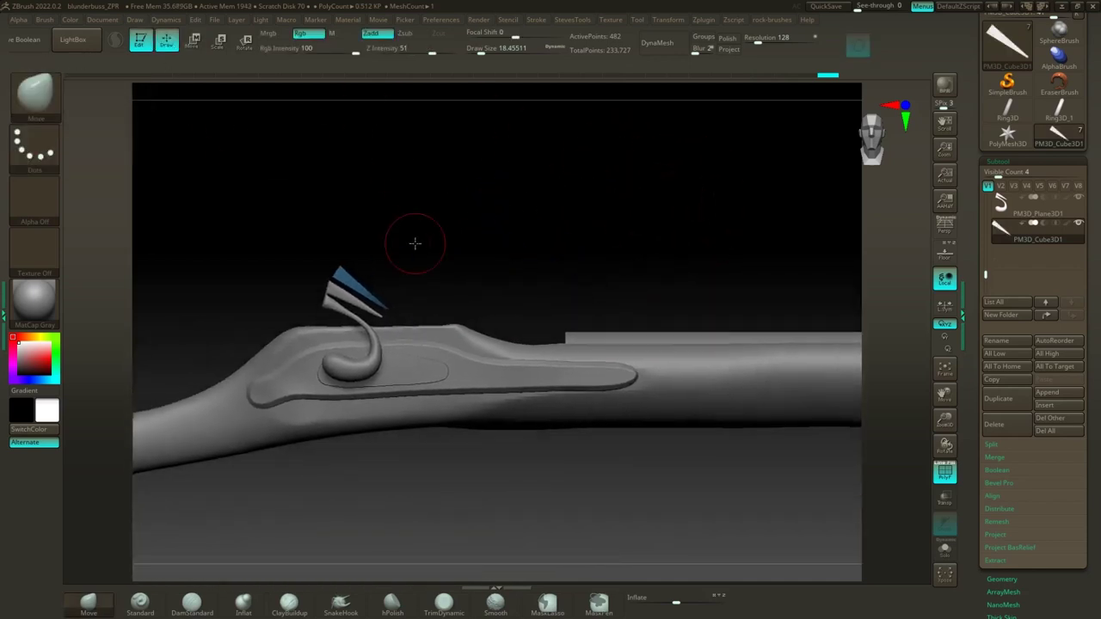
alt+drag(488, 275, 505, 276)
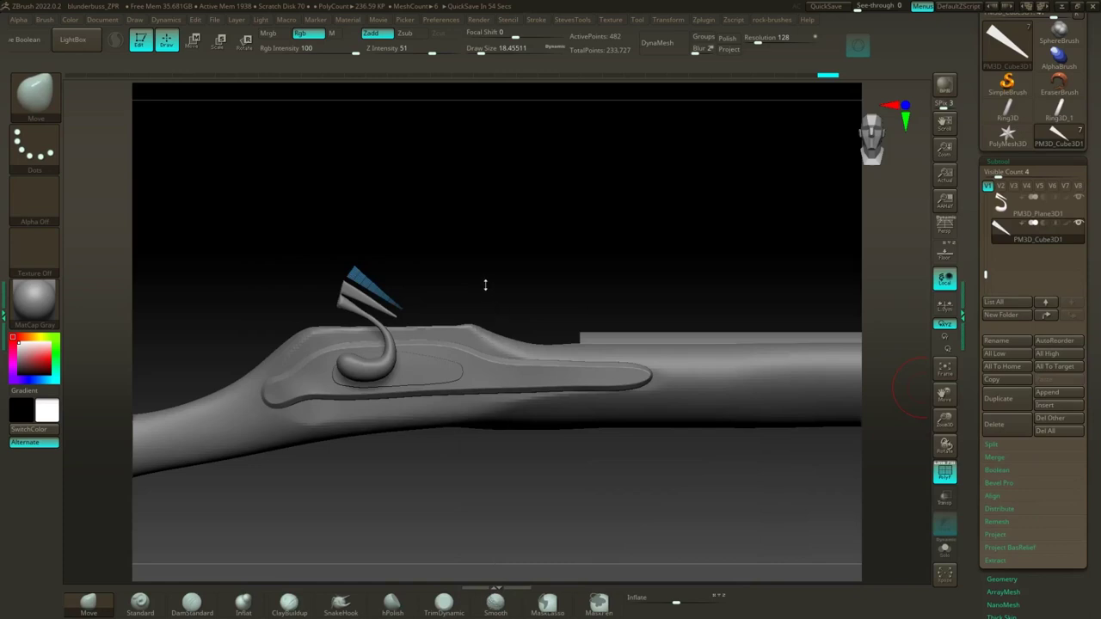
mouse_move(436, 287)
mouse_down()
mouse_move(499, 270)
mouse_move(445, 271)
mouse_up()
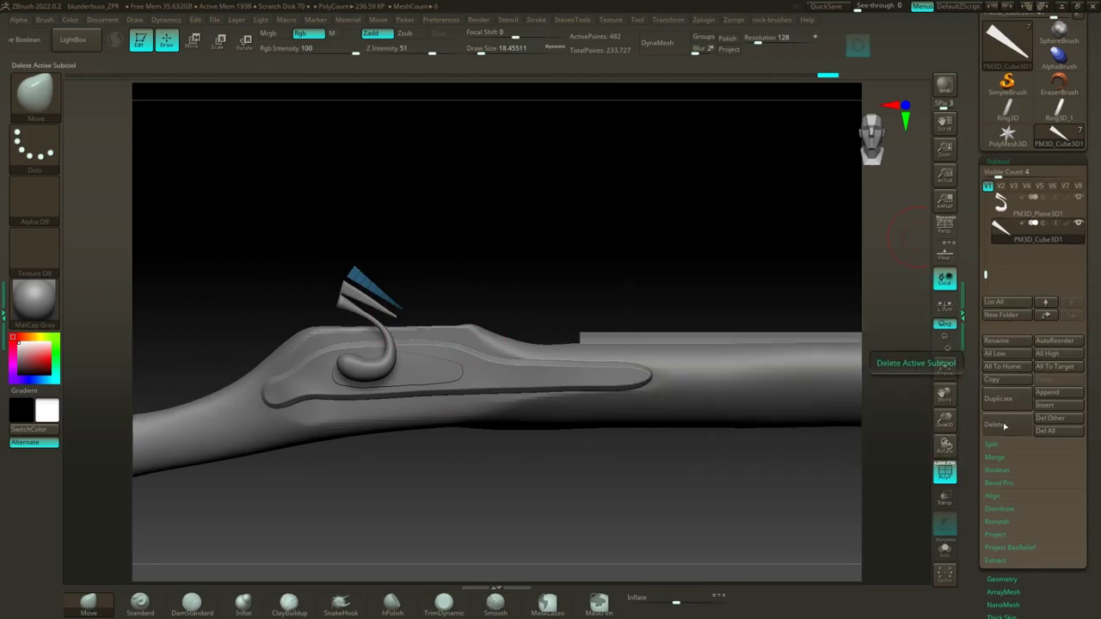
click(1049, 393)
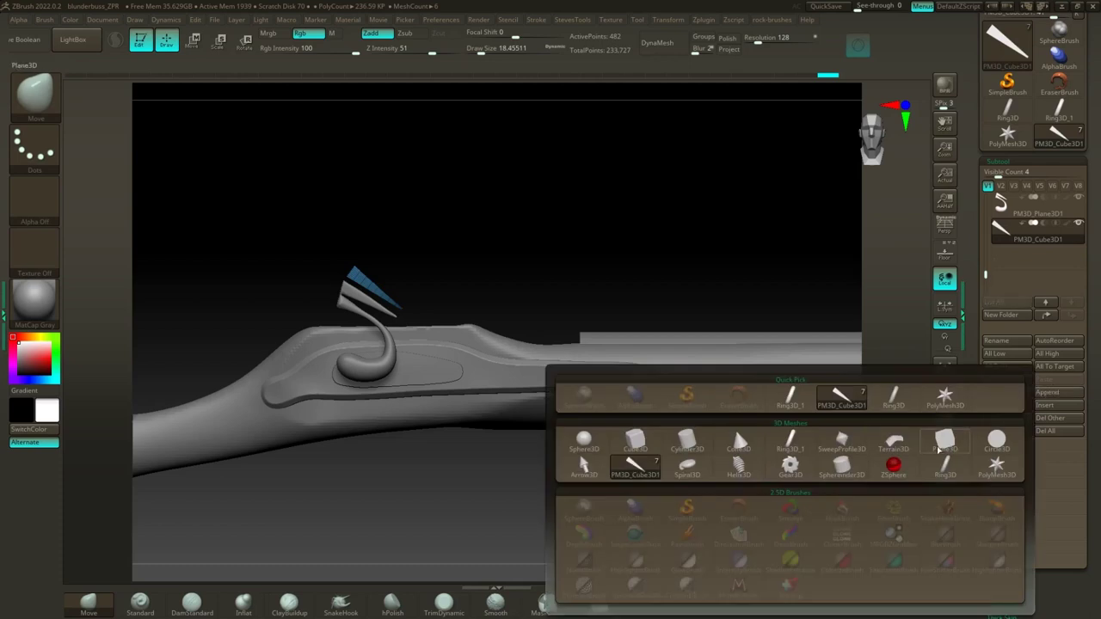
click(938, 447)
key(f)
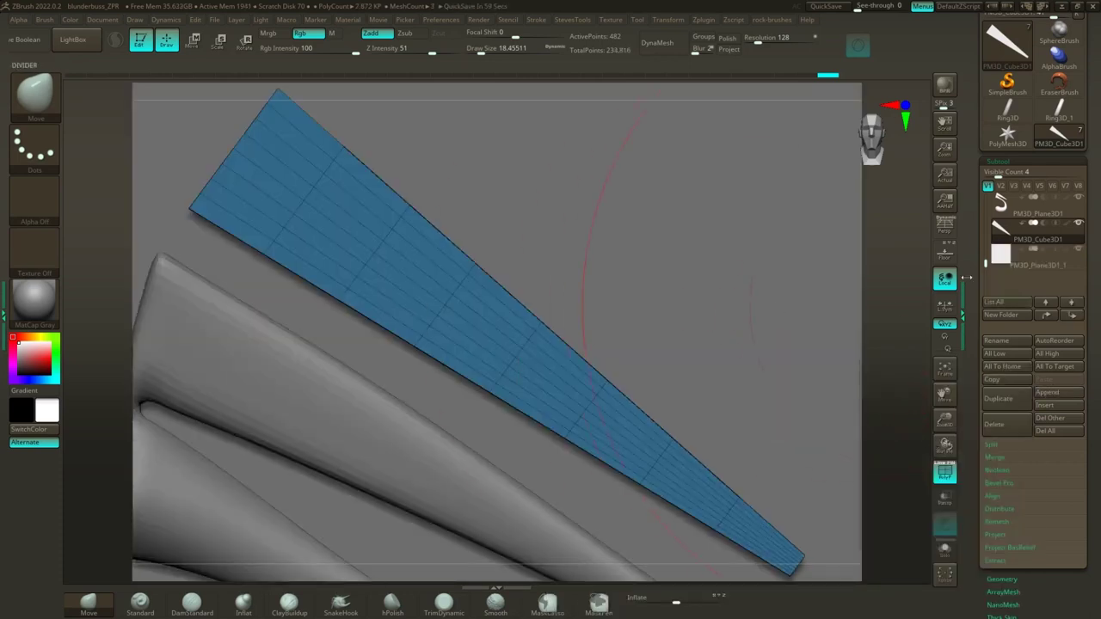
alt+click(736, 318)
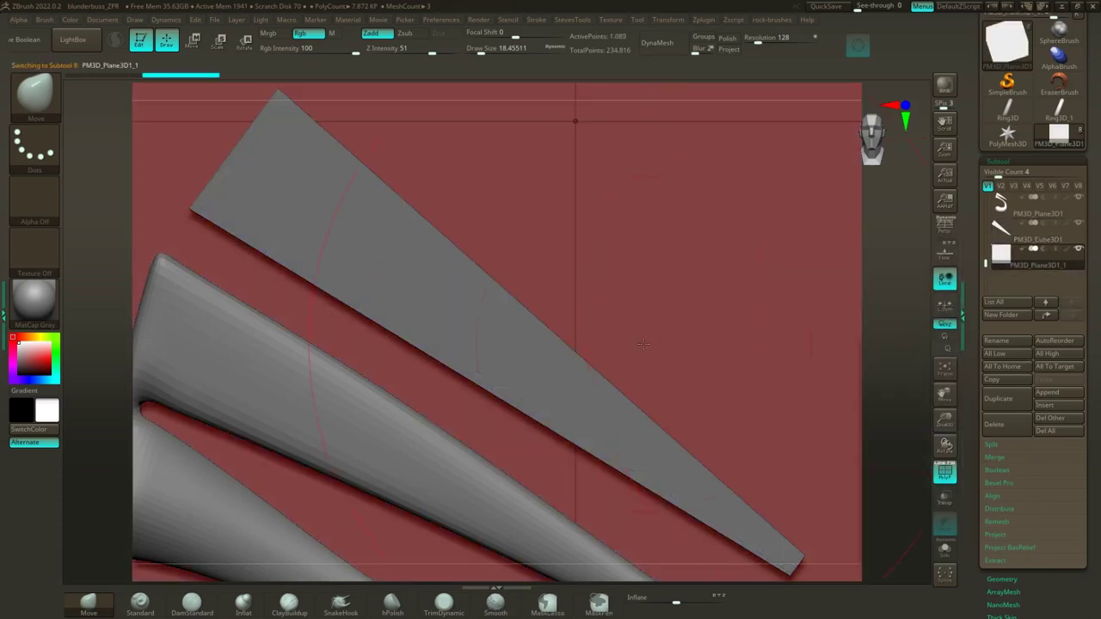
Step: Scale the new plane down to a small square and place it outside the lock plate, just ahead of the hammer
key(f)
click(227, 42)
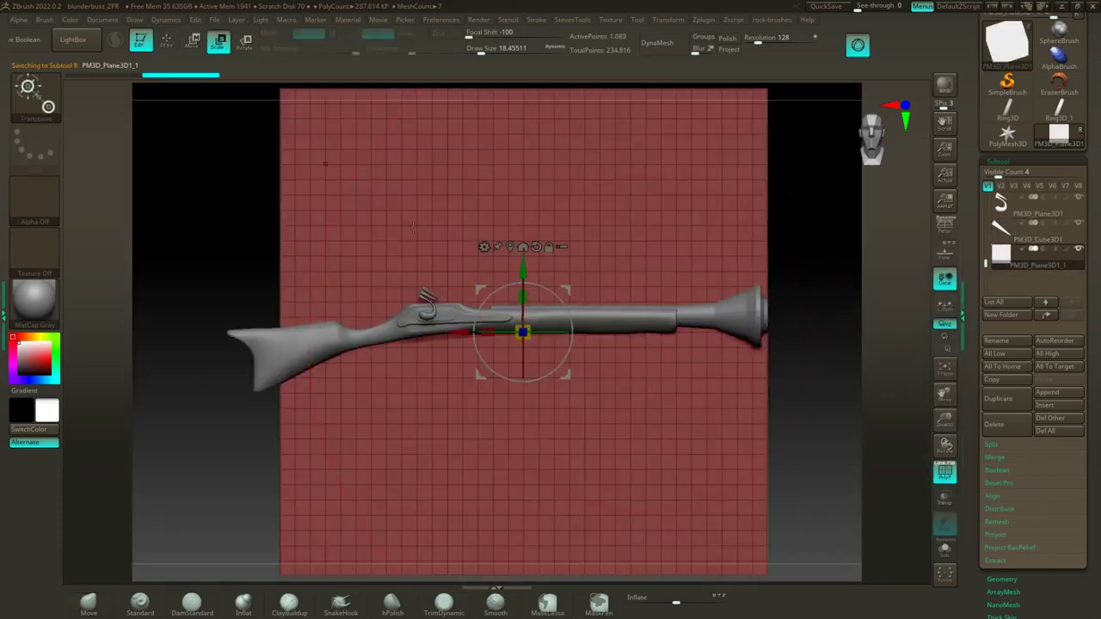
drag(527, 327, 667, 499)
drag(612, 345, 524, 369)
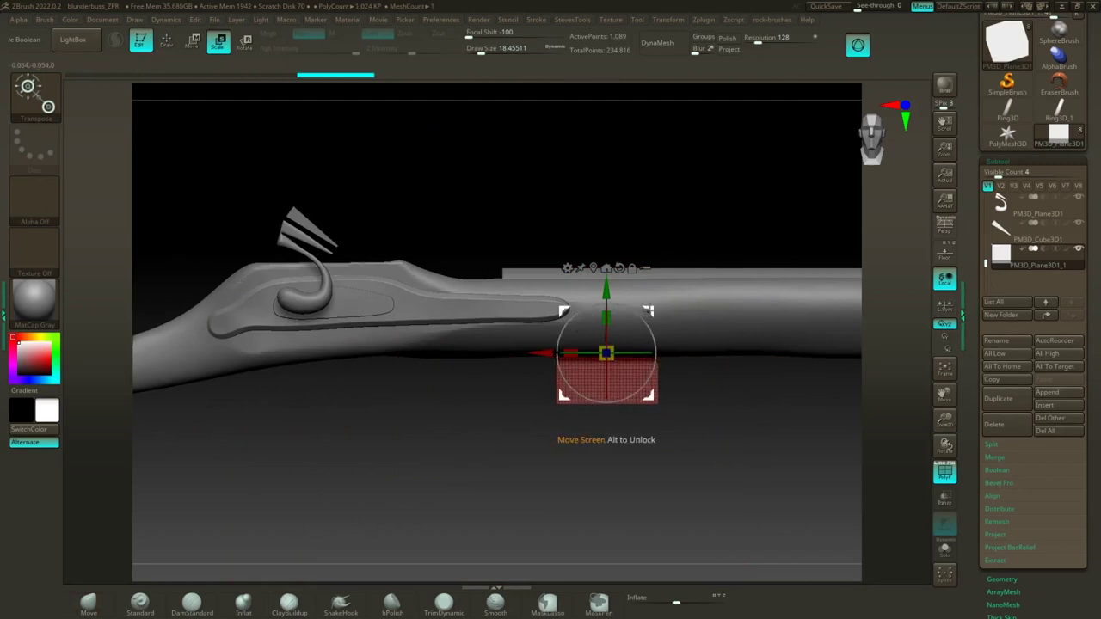
drag(589, 324, 398, 295)
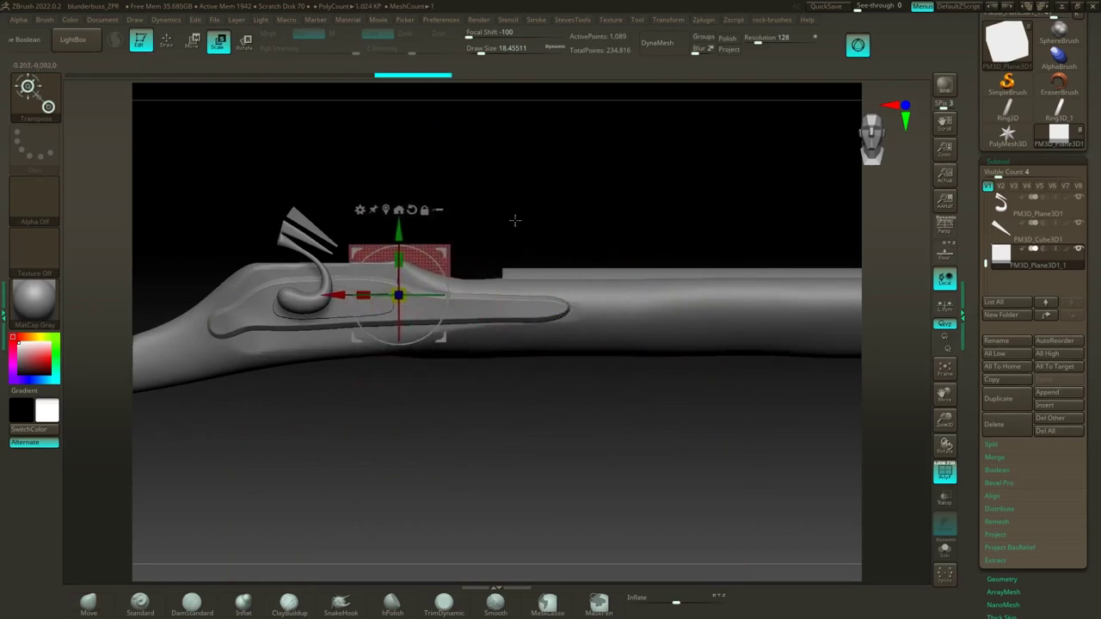
drag(513, 216, 537, 258)
drag(449, 319, 501, 351)
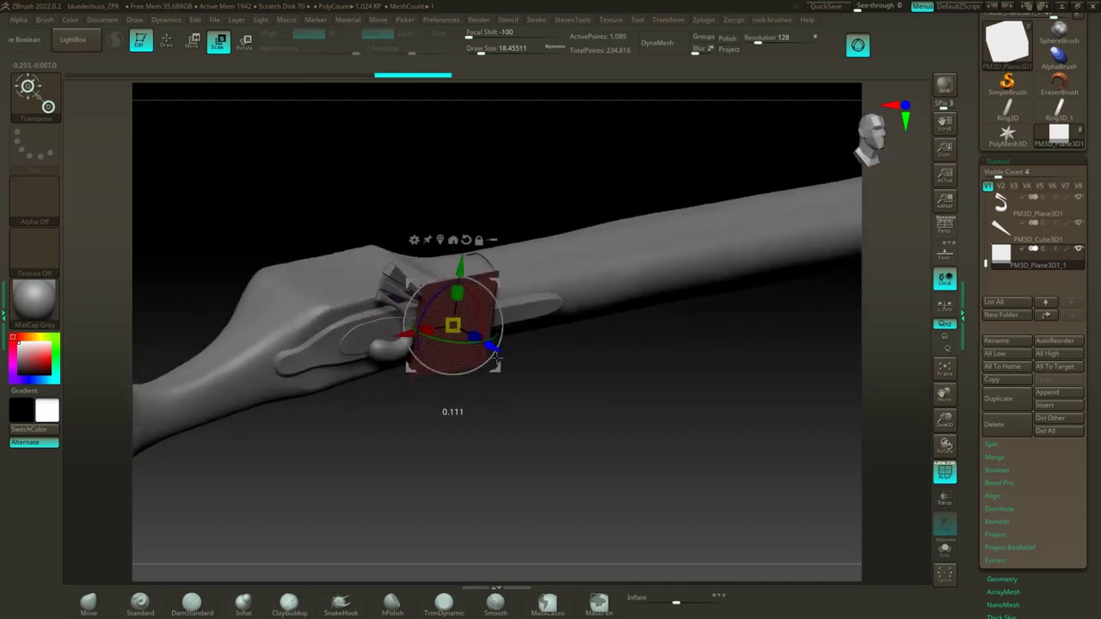
drag(593, 436, 552, 397)
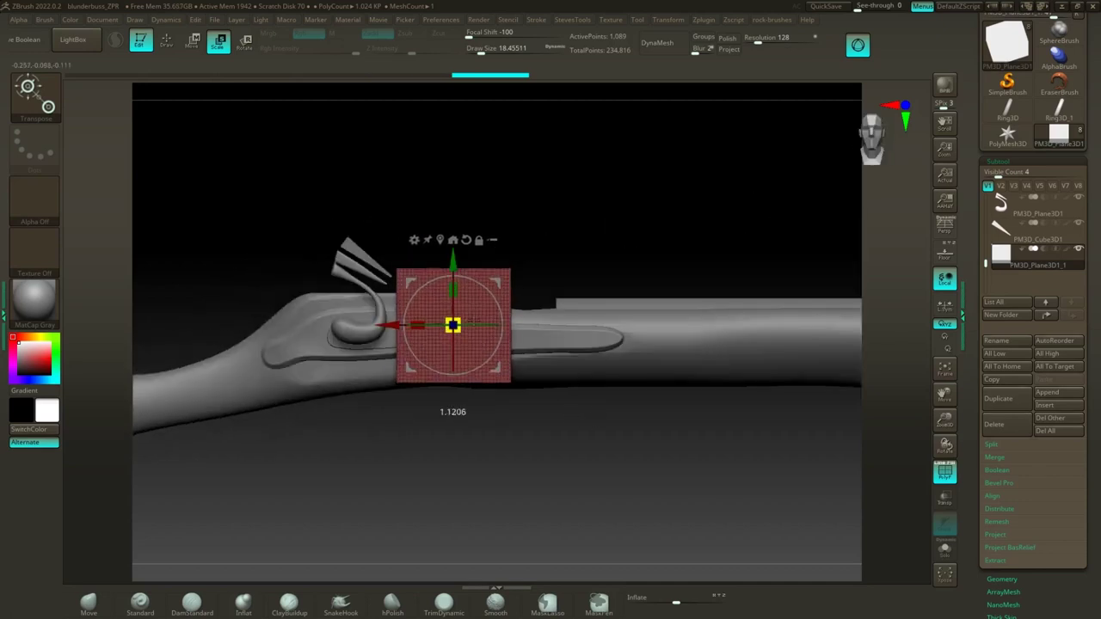